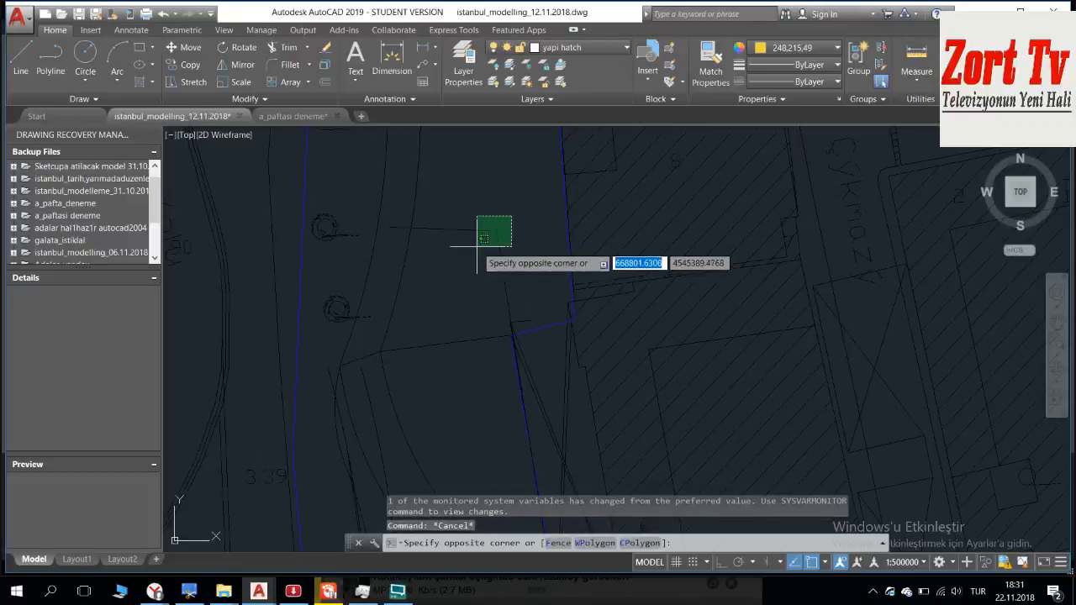
# Step: Erase the two stray linework objects inside the blue site boundary, just above the notch in its eastern edge
pyautogui.click(490, 237)
pyautogui.press('Delete')
pyautogui.moveTo(491, 279); pyautogui.dragTo(452, 226, button='middle')
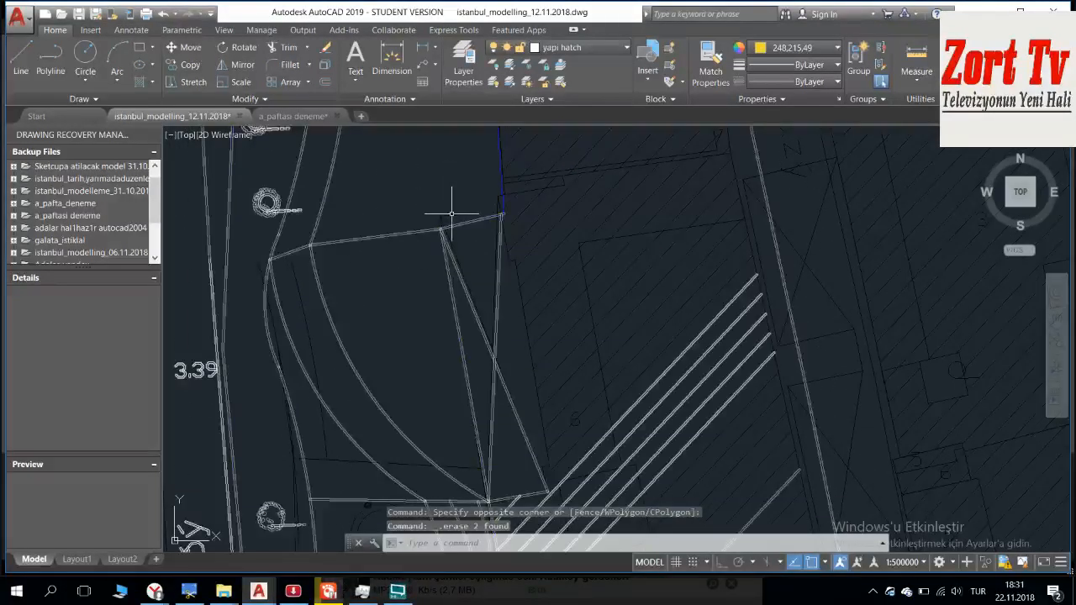
pyautogui.click(451, 215)
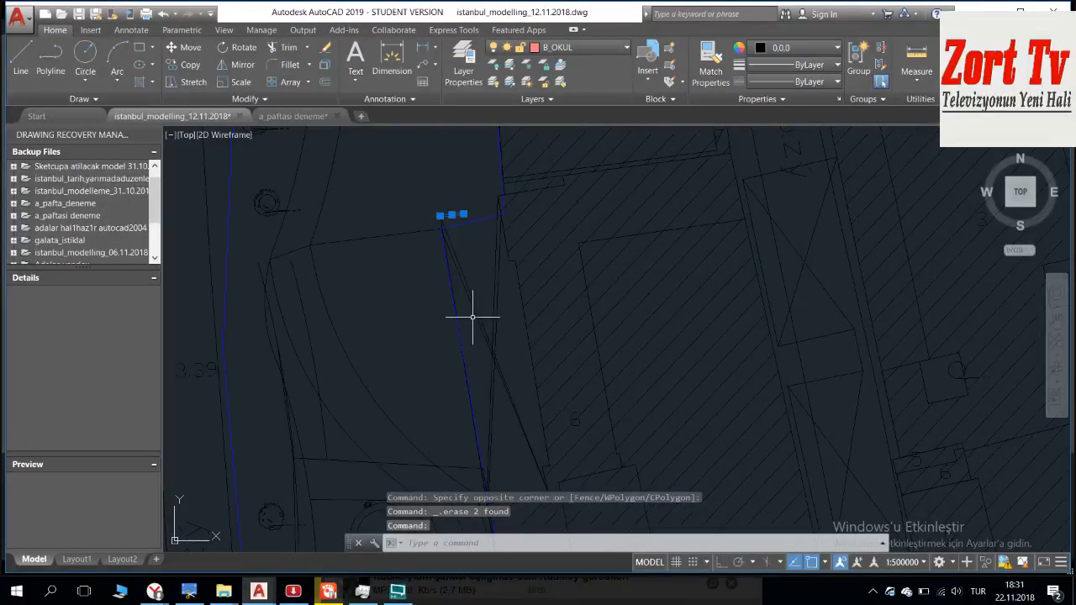
pyautogui.press('Escape')
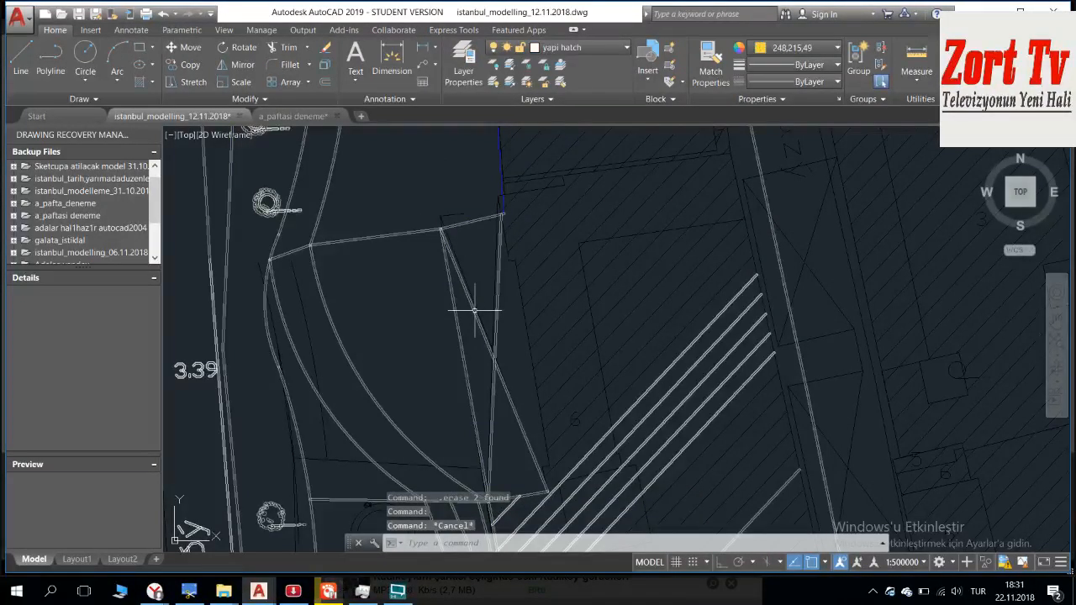
# Step: Examine the blue site boundary down to its southern corners, and its location within the surrounding coastal map
pyautogui.scroll(-2, 475, 310)
pyautogui.click(475, 318)
pyautogui.press('Escape')
pyautogui.moveTo(500, 335); pyautogui.dragTo(447, 188, button='middle')
pyautogui.moveTo(462, 416); pyautogui.dragTo(413, 234, button='middle')
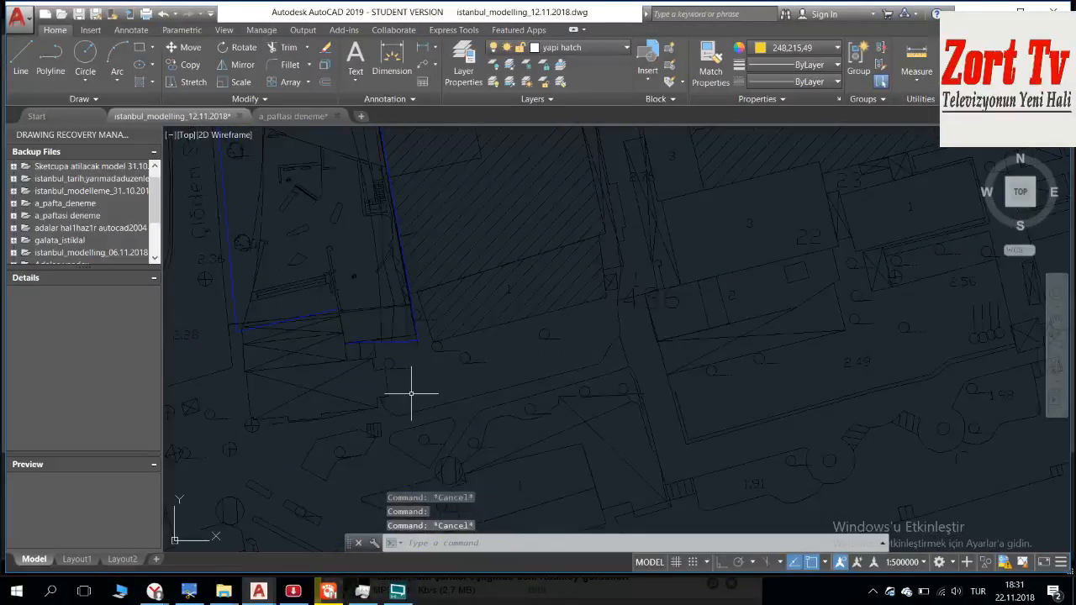
pyautogui.scroll(2, 364, 344)
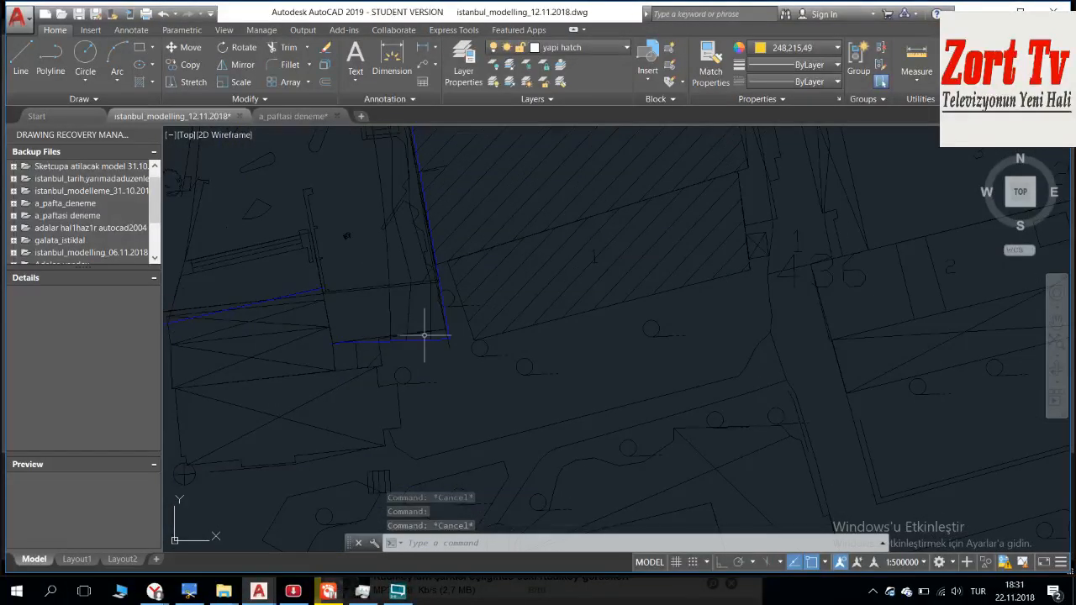
pyautogui.moveTo(570, 454); pyautogui.dragTo(576, 458, button='middle')
pyautogui.scroll(-7, 450, 357)
pyautogui.moveTo(427, 250); pyautogui.dragTo(430, 308, button='middle')
pyautogui.scroll(2, 411, 320)
pyautogui.moveTo(403, 417); pyautogui.dragTo(427, 241, button='middle')
pyautogui.scroll(-7, 427, 281)
pyautogui.moveTo(343, 264); pyautogui.dragTo(510, 305, button='middle')
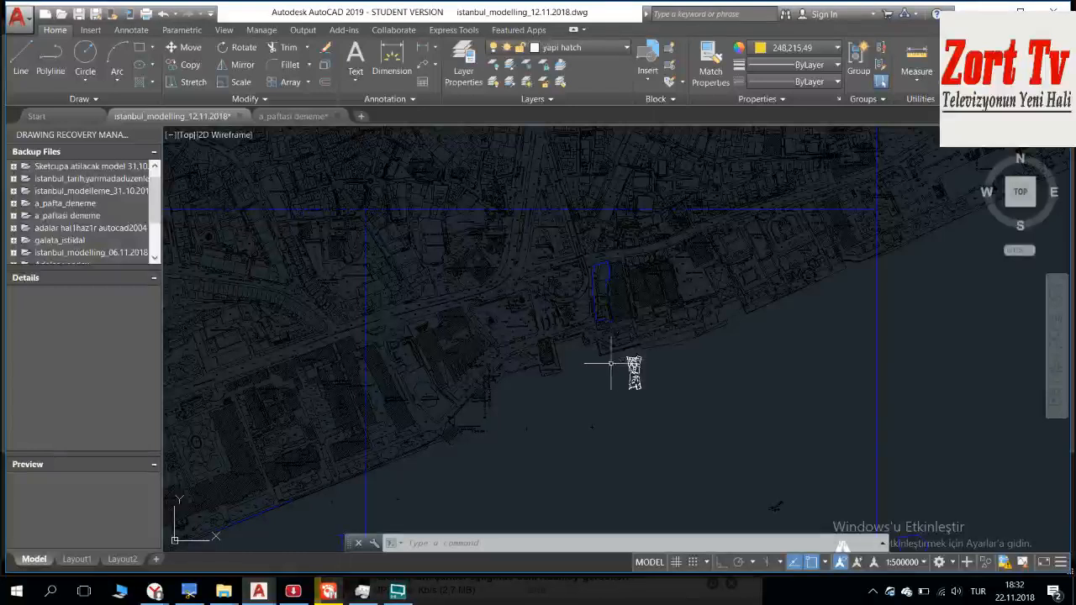
pyautogui.moveTo(600, 329); pyautogui.dragTo(569, 241, button='middle')
pyautogui.scroll(3, 571, 228)
pyautogui.scroll(-2, 566, 263)
# Step: Switch to the a_paftasi deneme drawing and look over the coastal map inside the sheet A frame
pyautogui.click(292, 116)
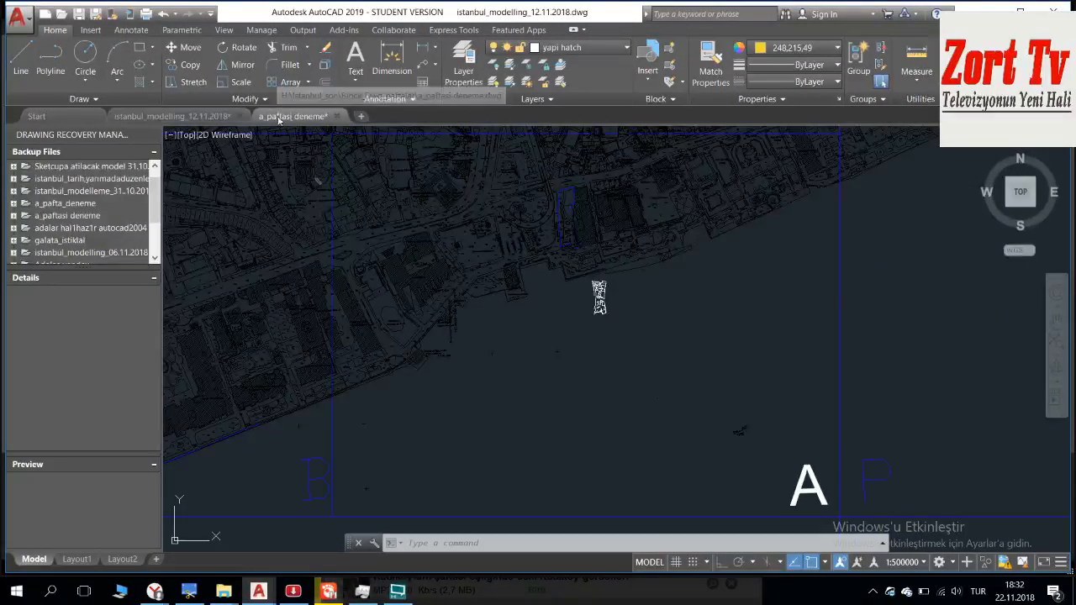
pyautogui.scroll(4, 485, 207)
pyautogui.scroll(-4, 395, 227)
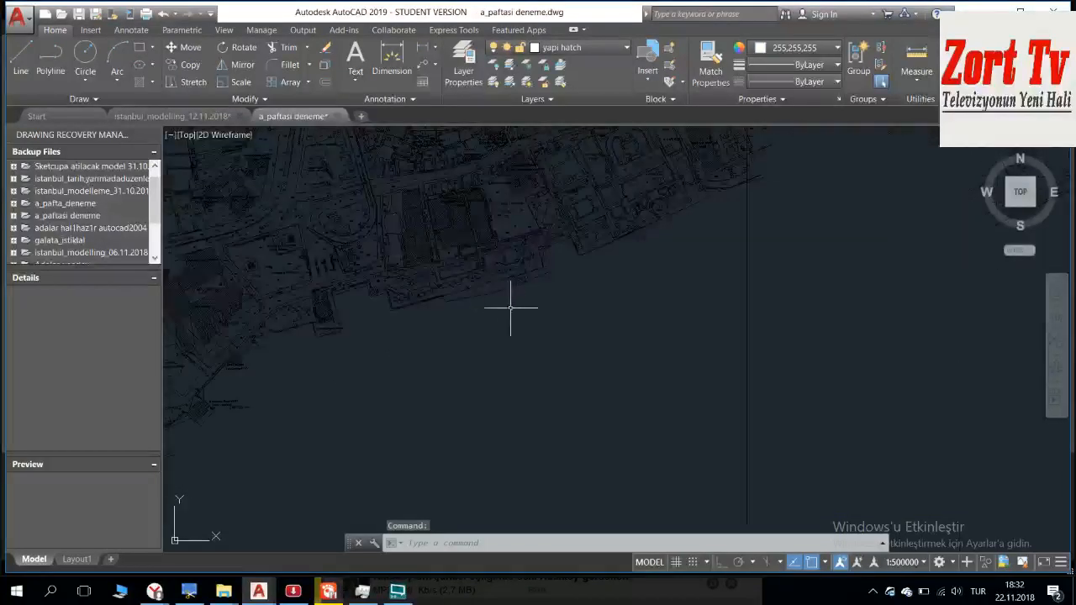
pyautogui.moveTo(516, 274); pyautogui.dragTo(583, 283, button='middle')
pyautogui.scroll(-4, 553, 255)
pyautogui.scroll(6, 400, 220)
pyautogui.moveTo(718, 367); pyautogui.dragTo(482, 216, button='middle')
pyautogui.scroll(-5, 482, 215)
pyautogui.moveTo(543, 247); pyautogui.dragTo(504, 233, button='middle')
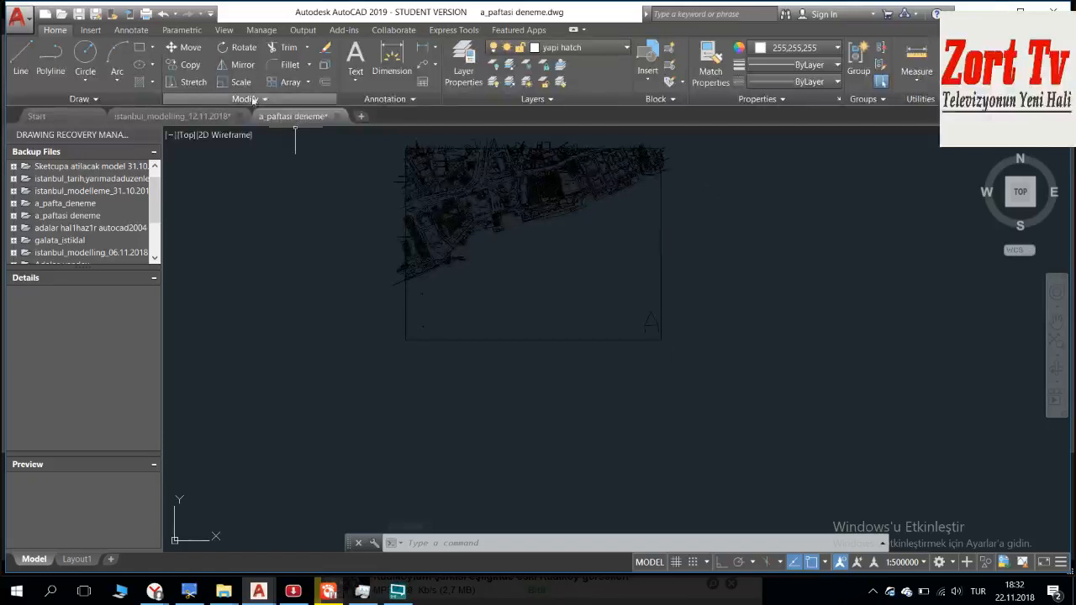
# Step: Switch back to the istanbul_modelling_12.11.2018 drawing at the blue-outlined site beside the hatched buildings
pyautogui.click(196, 117)
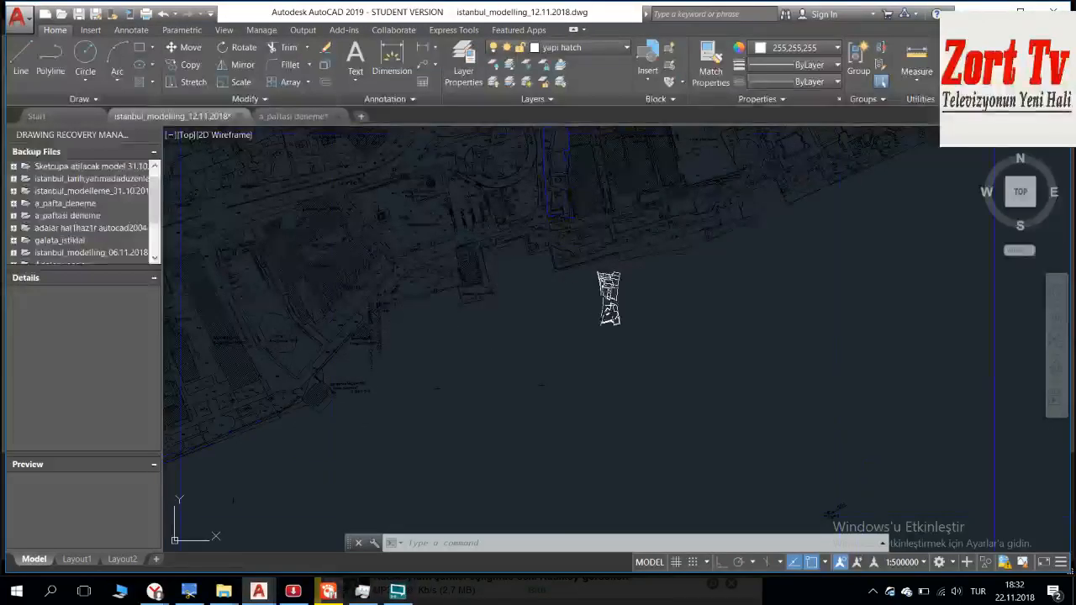
pyautogui.scroll(2, 533, 180)
pyautogui.scroll(7, 560, 283)
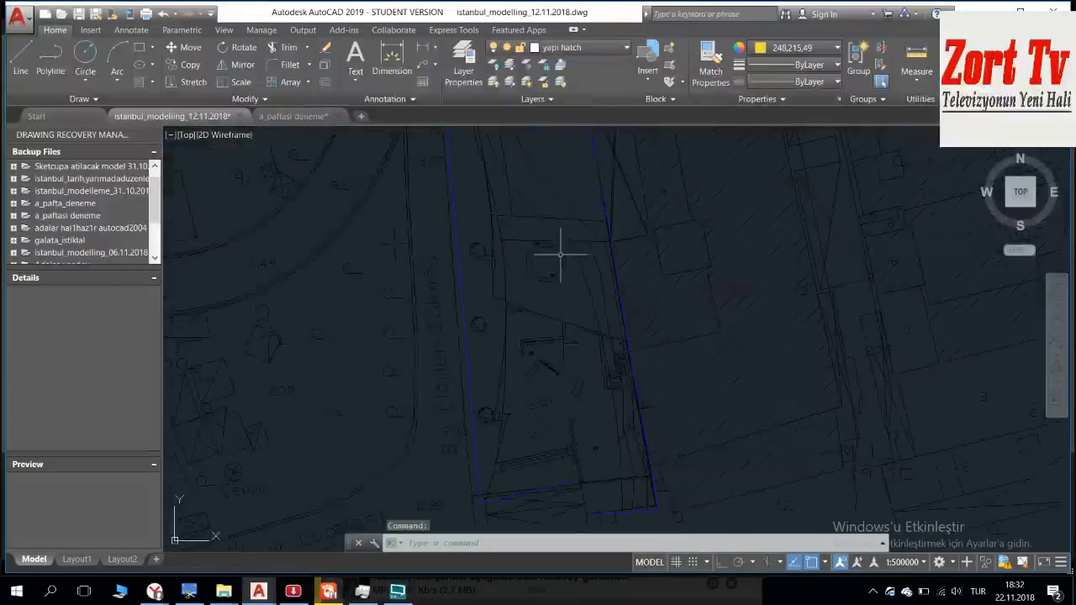
pyautogui.moveTo(582, 295); pyautogui.dragTo(508, 315, button='middle')
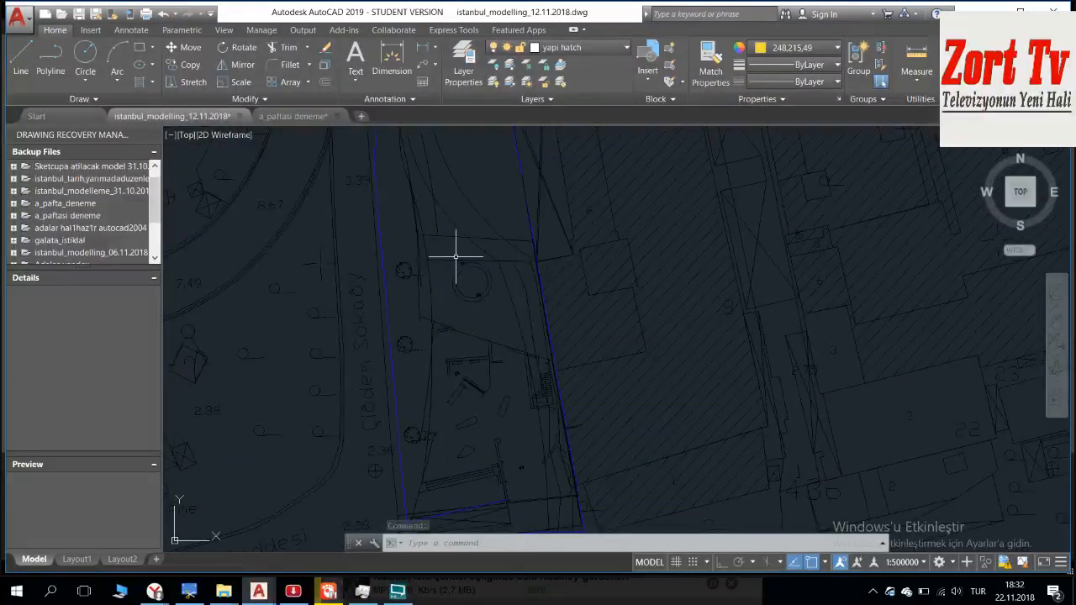
pyautogui.moveTo(445, 255); pyautogui.dragTo(459, 272, button='middle')
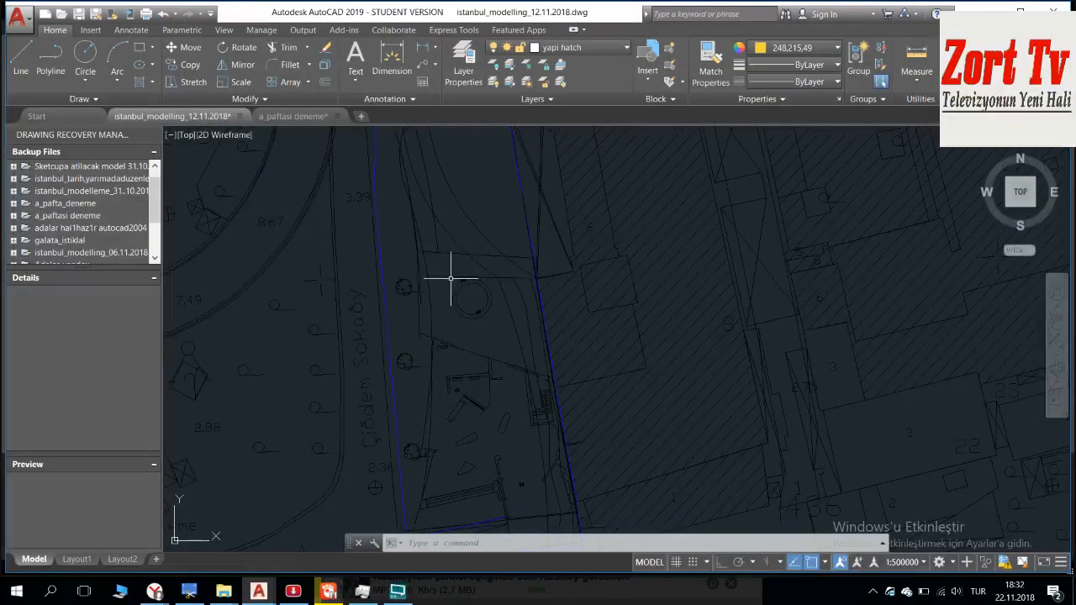
# Step: Align the base map block by matching both ends of its horizontal line to the parallel line above the circle, without scaling
pyautogui.click(541, 339)
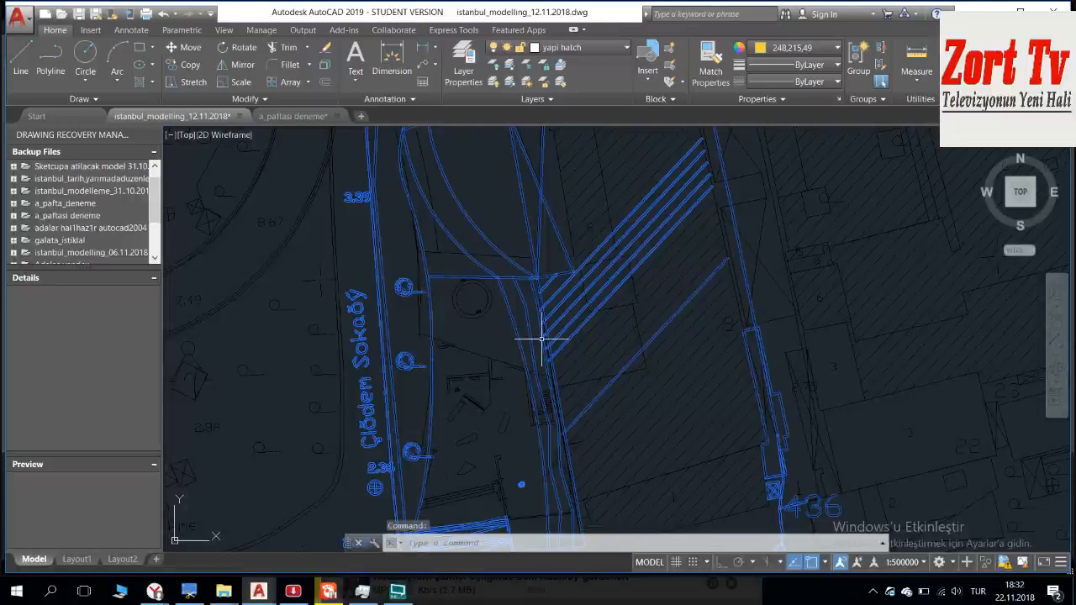
pyautogui.scroll(2, 446, 292)
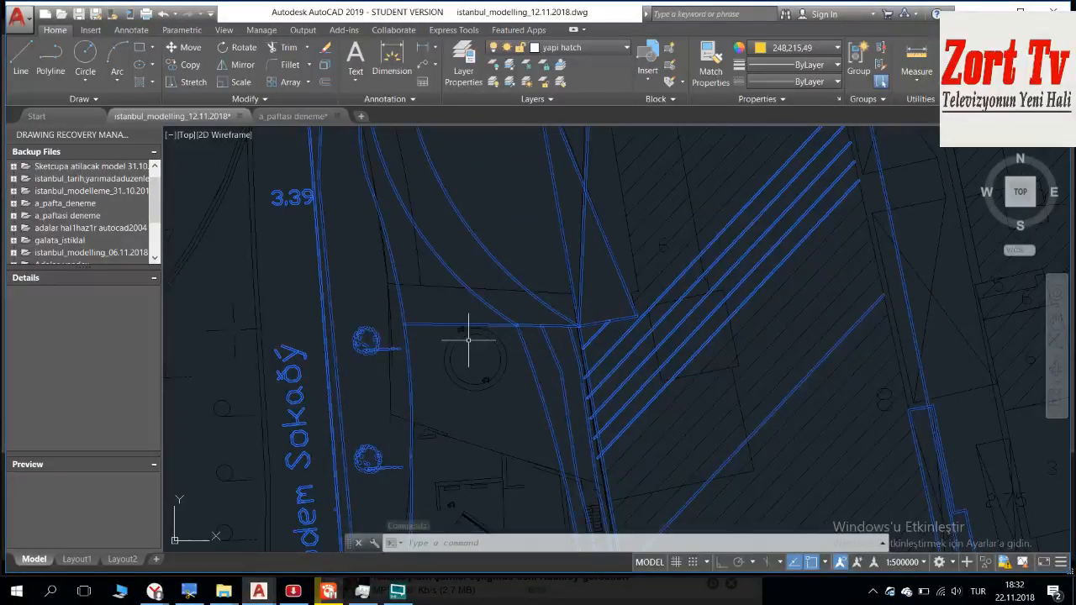
pyautogui.write('al')
pyautogui.press('Return')
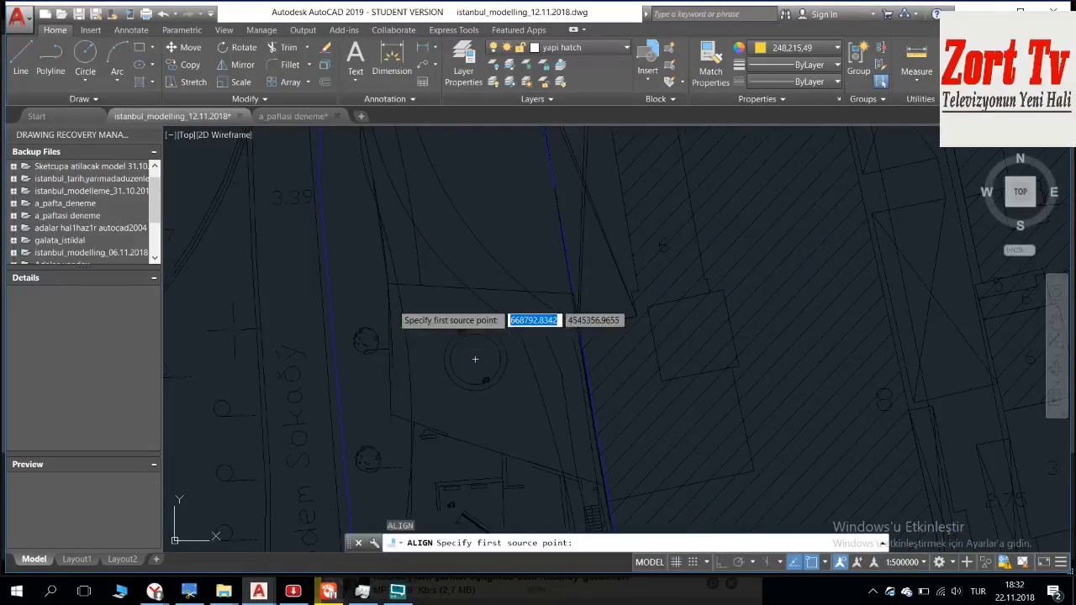
pyautogui.click(404, 324)
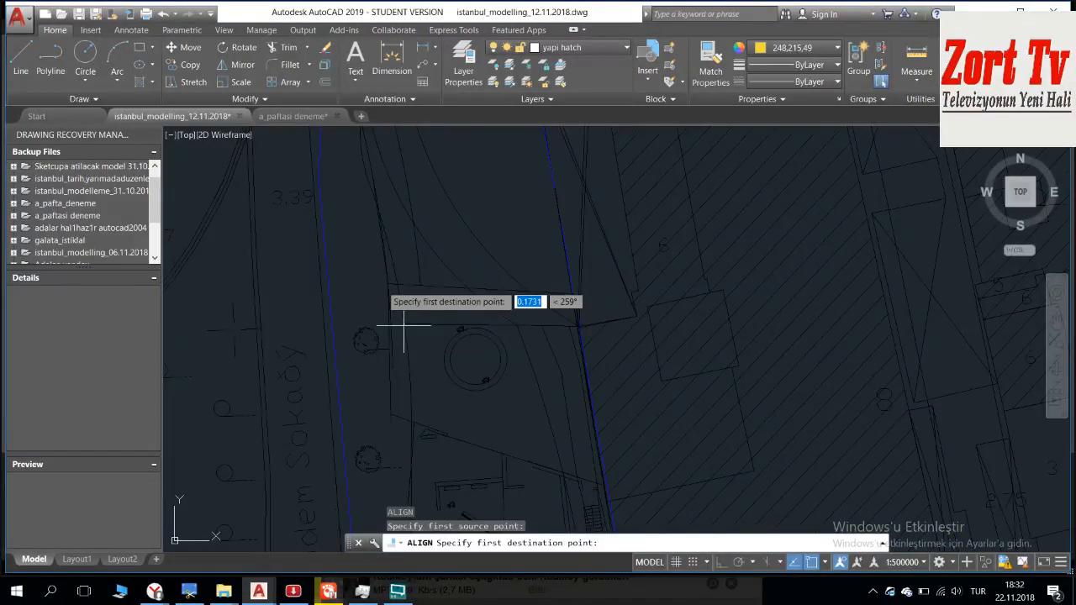
pyautogui.click(387, 283)
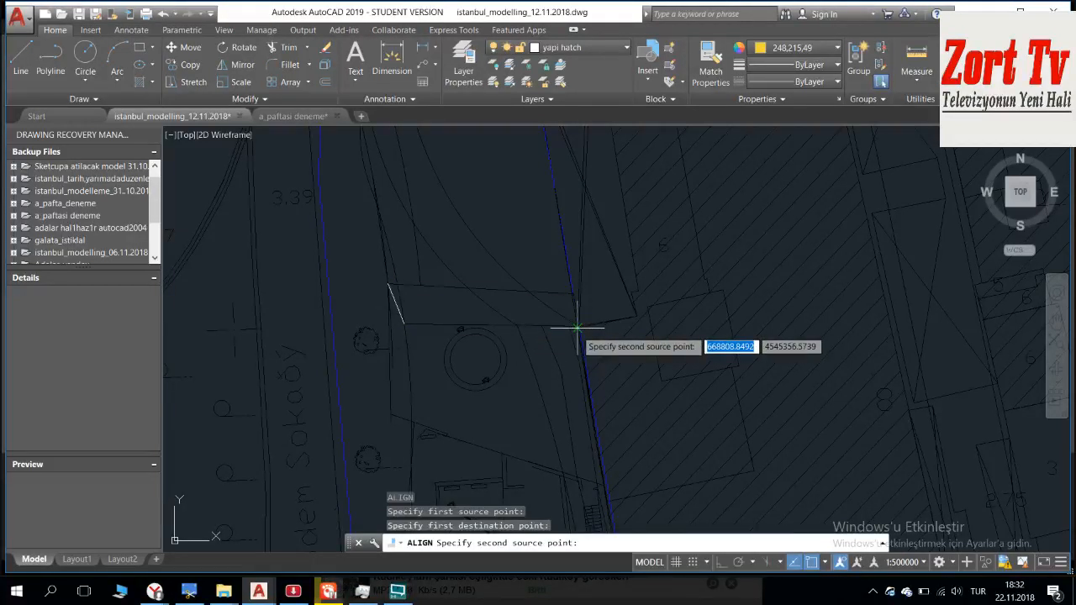
pyautogui.click(576, 326)
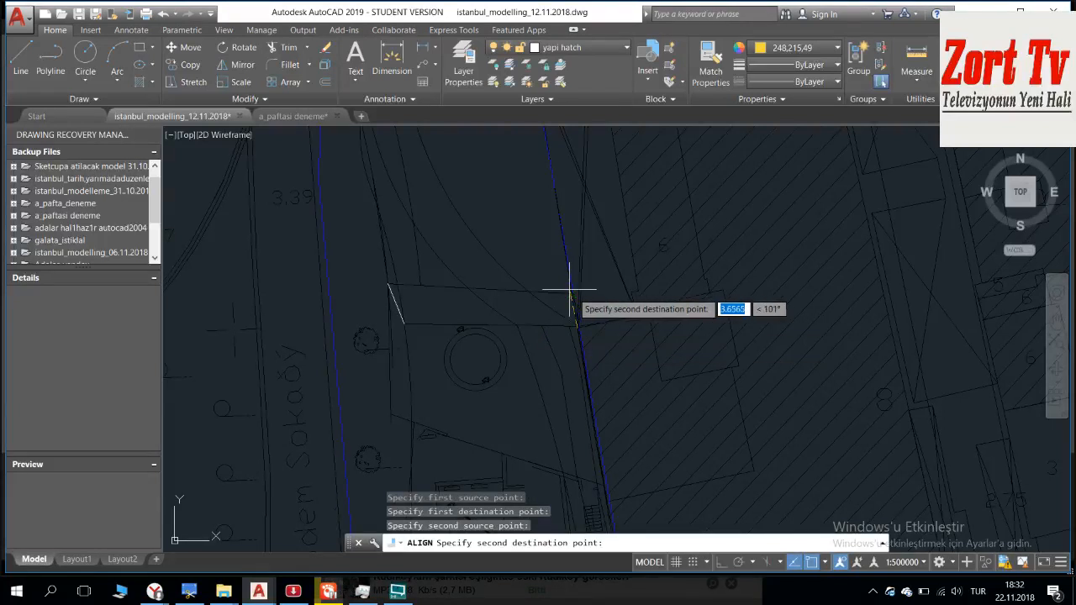
pyautogui.click(573, 294)
pyautogui.press('Return')
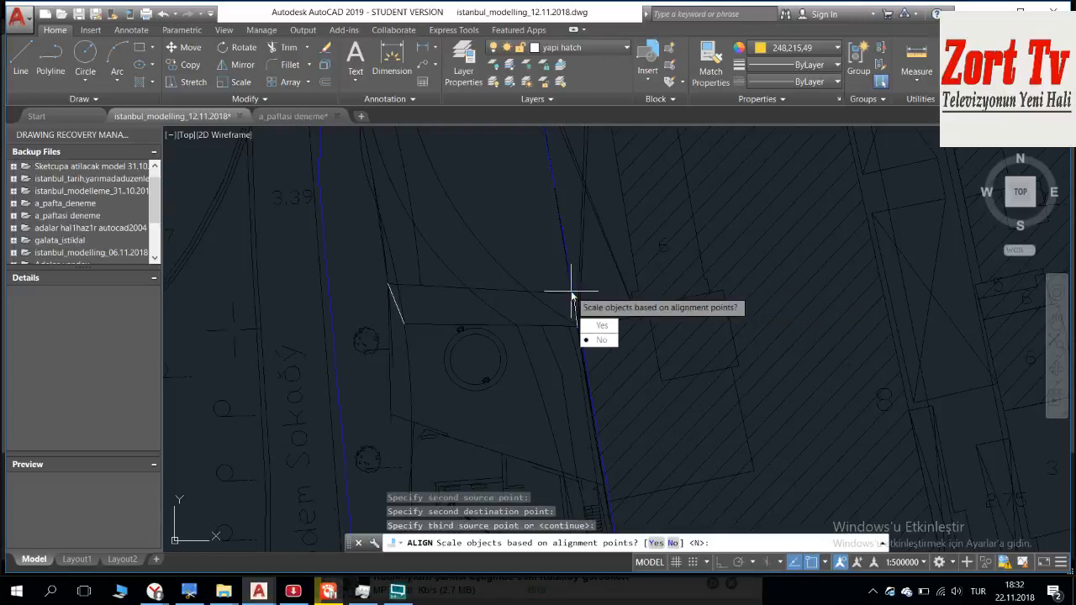
pyautogui.press('Return')
pyautogui.press('Escape')
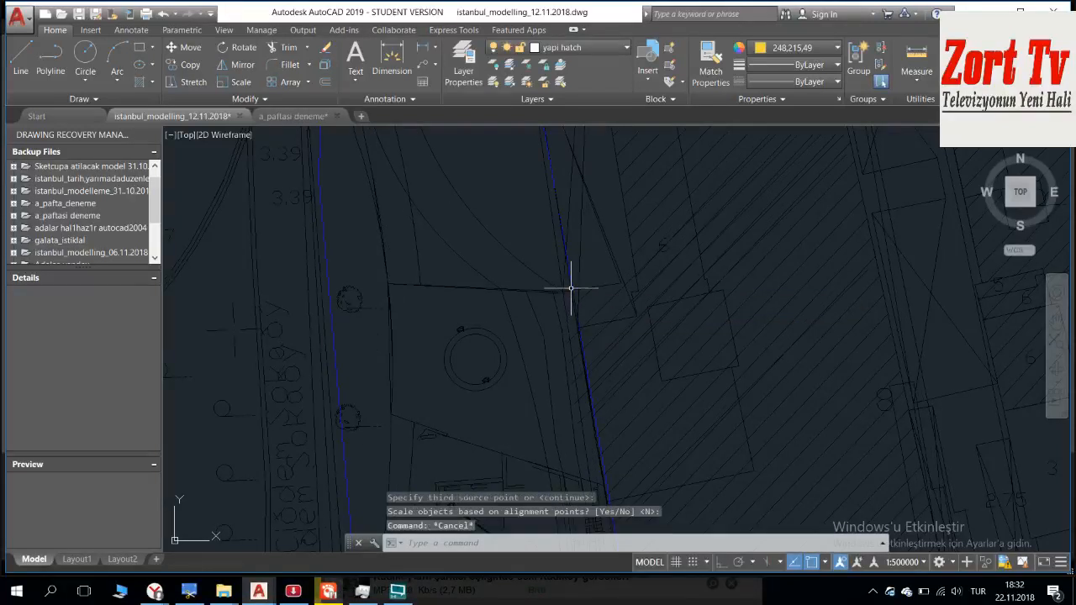
# Step: Examine how the aligned base map overlaps the park linework toward the southern end of the site
pyautogui.scroll(4, 461, 380)
pyautogui.scroll(5, 461, 380)
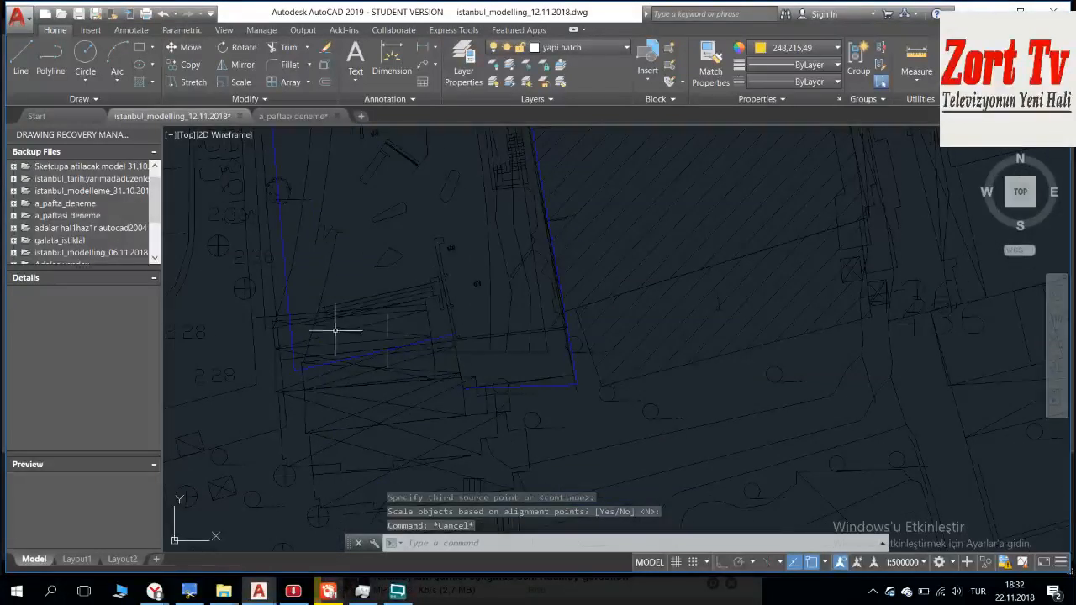
pyautogui.scroll(2, 401, 300)
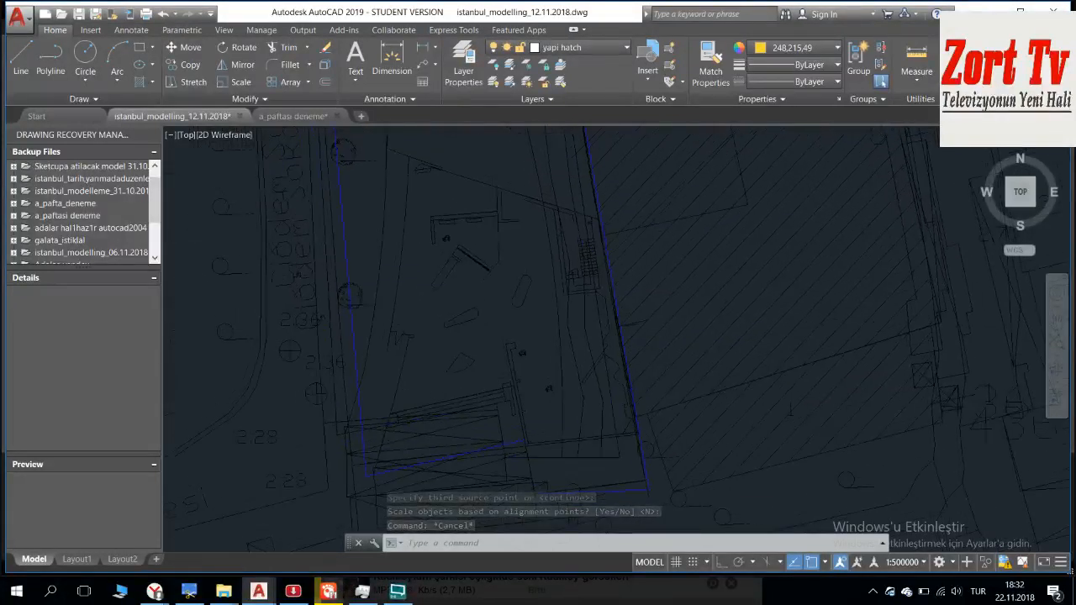
pyautogui.click(406, 314)
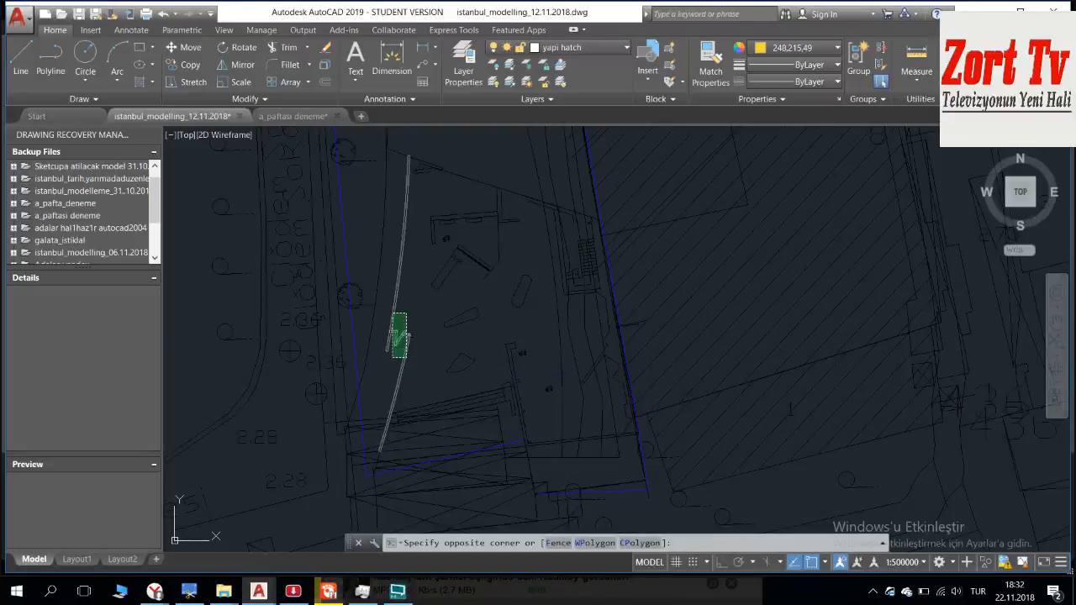
pyautogui.press('Escape')
pyautogui.scroll(-4, 401, 317)
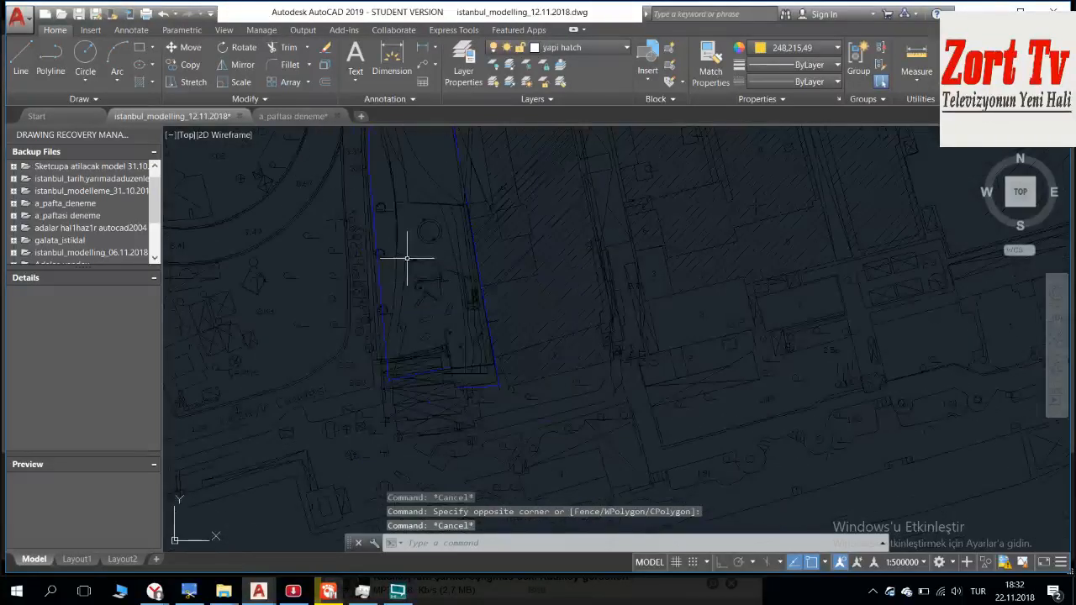
pyautogui.scroll(7, 404, 285)
pyautogui.moveTo(403, 285)
pyautogui.mouseDown(button='middle')
pyautogui.moveTo(384, 233)
pyautogui.moveTo(387, 126)
pyautogui.mouseUp(button='middle')
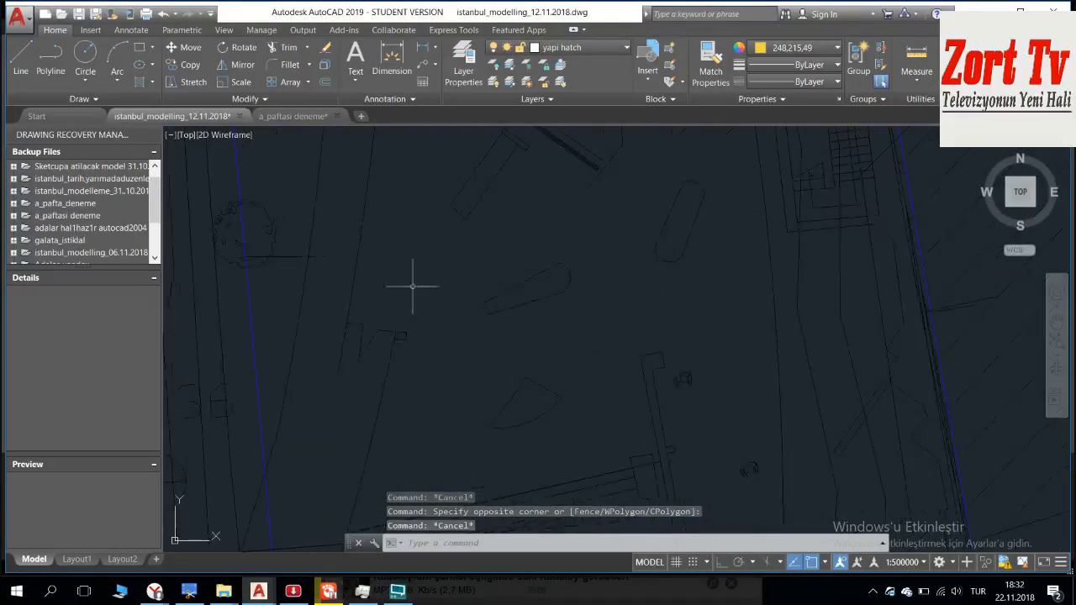
pyautogui.click(413, 287)
pyautogui.click(338, 396)
pyautogui.scroll(-2, 348, 407)
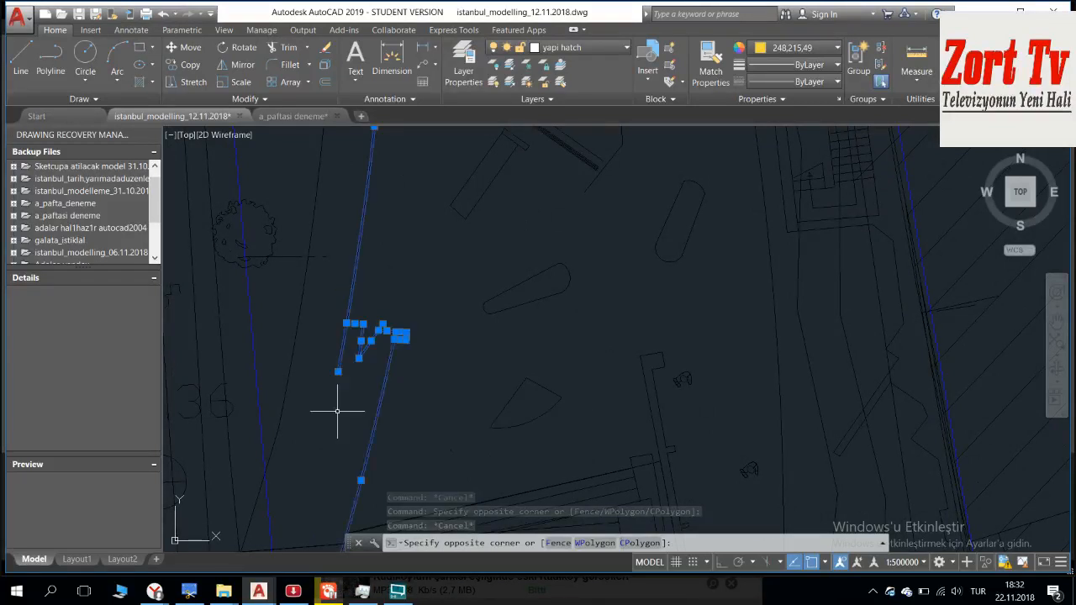
pyautogui.moveTo(367, 297)
pyautogui.mouseDown(button='middle')
pyautogui.moveTo(399, 351)
pyautogui.moveTo(372, 257)
pyautogui.mouseUp(button='middle')
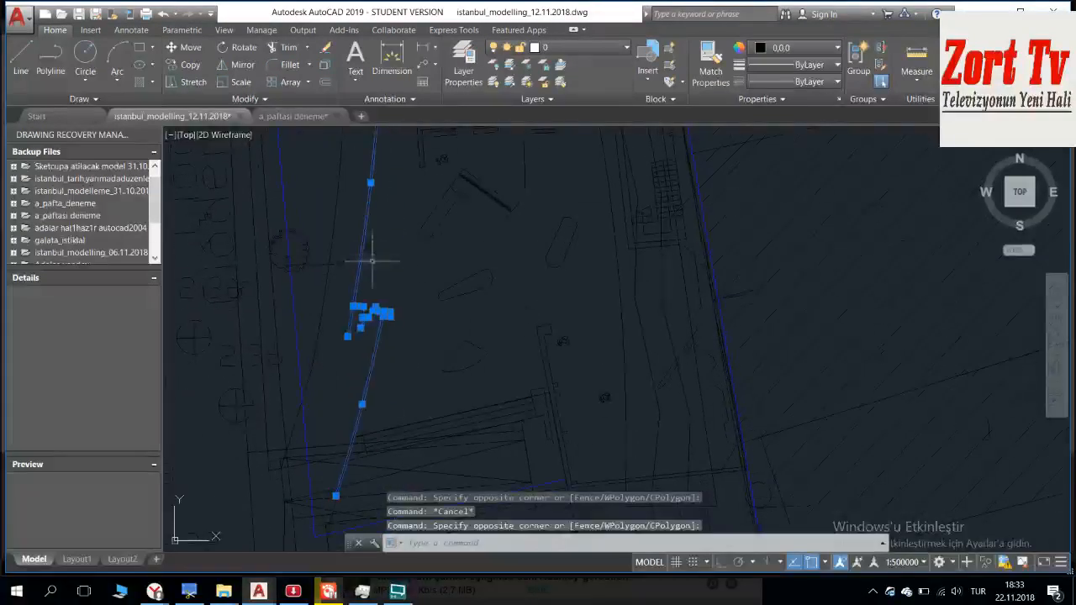
pyautogui.scroll(-2, 360, 241)
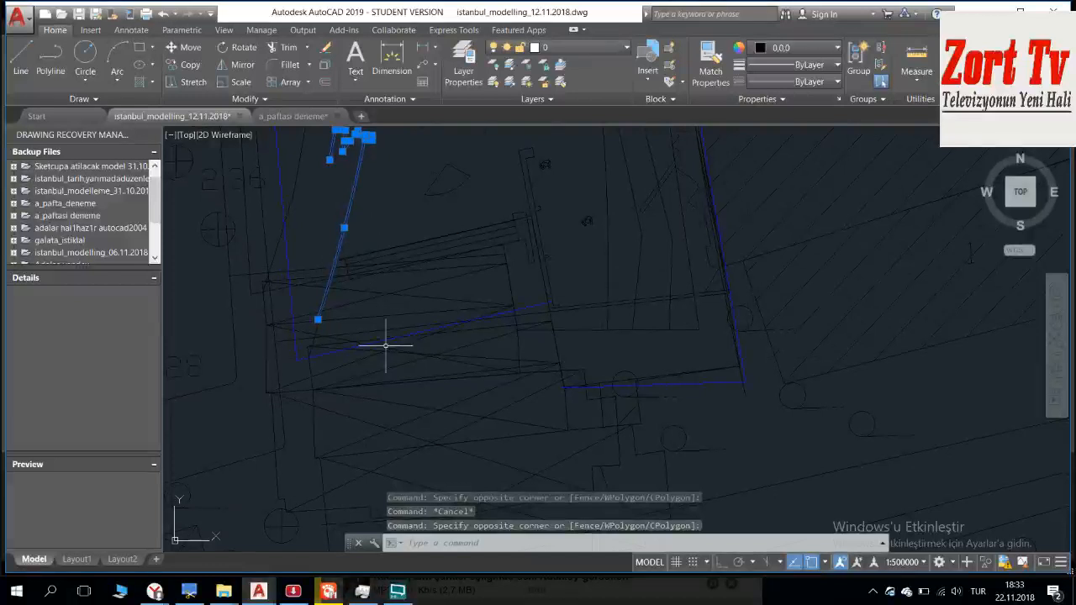
pyautogui.press('Escape')
# Step: Look over the separate white plan copy south of the site and the surrounding coastline
pyautogui.scroll(-3, 391, 342)
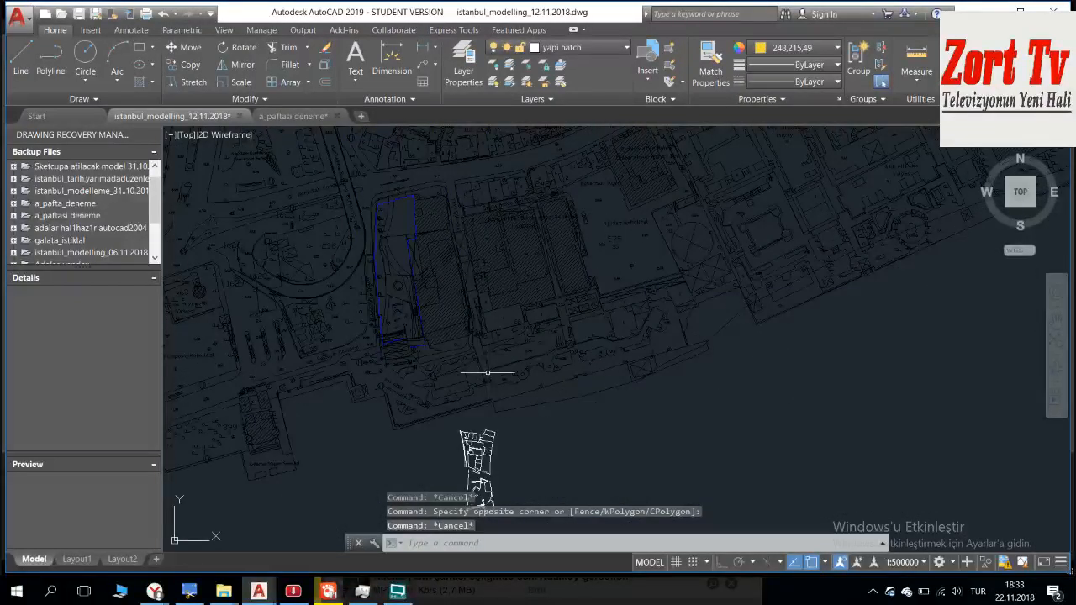
pyautogui.moveTo(398, 320); pyautogui.dragTo(335, 170, button='middle')
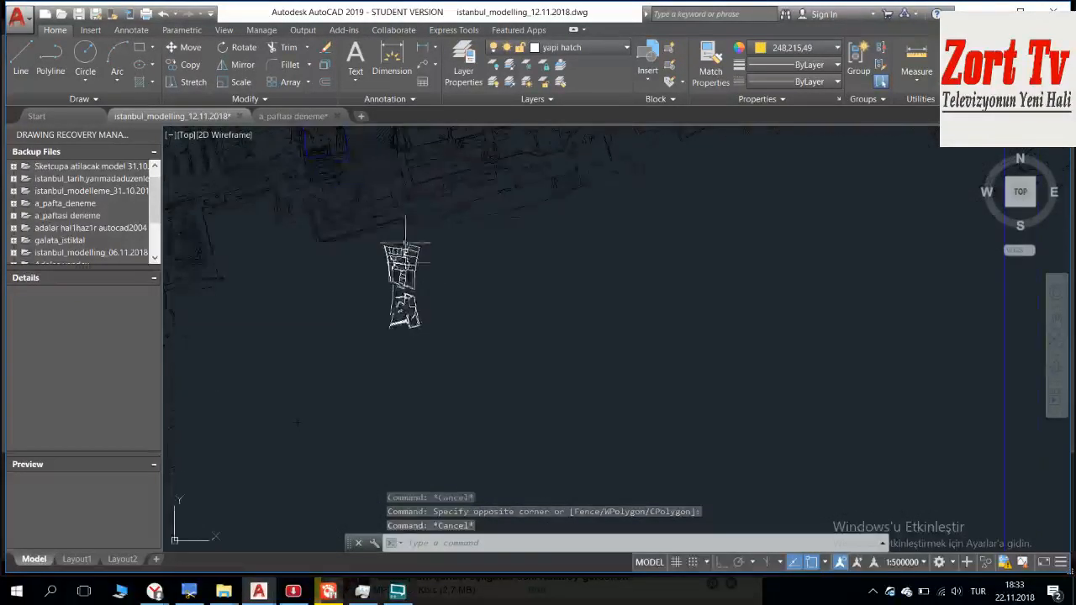
pyautogui.scroll(-2, 392, 230)
pyautogui.moveTo(392, 230); pyautogui.dragTo(406, 264, button='middle')
pyautogui.scroll(-1, 555, 327)
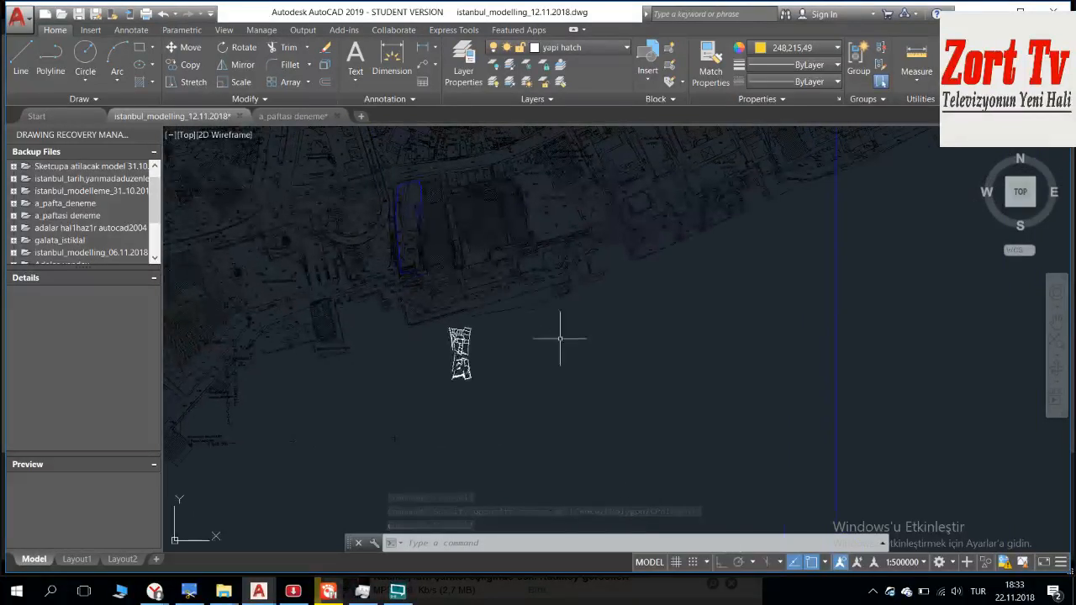
pyautogui.scroll(-2, 569, 395)
pyautogui.moveTo(569, 409); pyautogui.dragTo(483, 293, button='middle')
pyautogui.scroll(5, 326, 201)
pyautogui.scroll(6, 271, 225)
pyautogui.moveTo(368, 278); pyautogui.dragTo(358, 219, button='middle')
# Step: Switch to the a_paftasi deneme drawing and copy the entire sheet A map with its frame to the clipboard
pyautogui.click(302, 117)
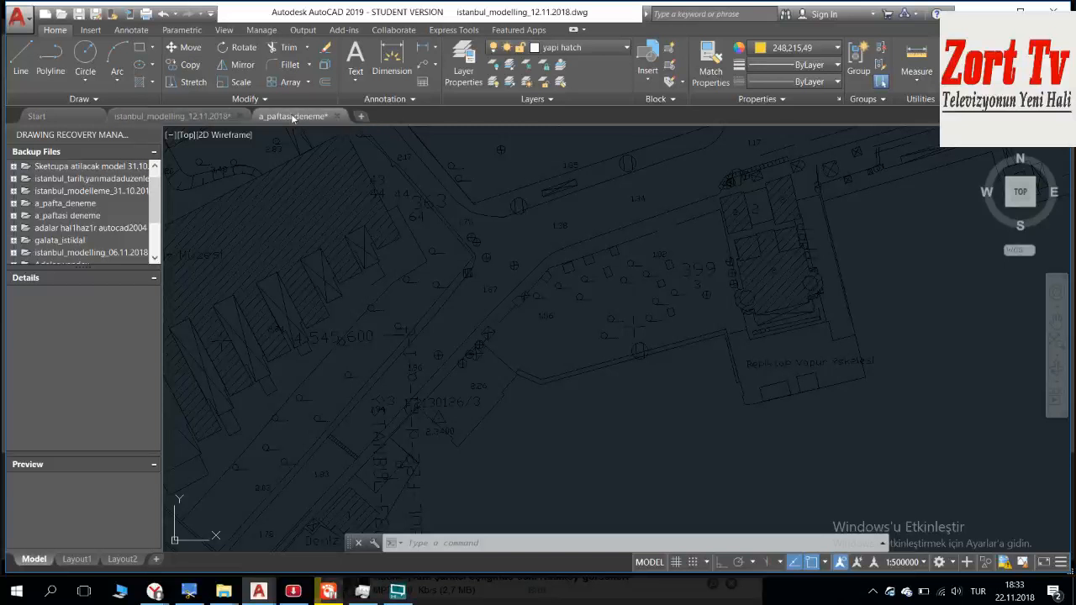
pyautogui.click(717, 356)
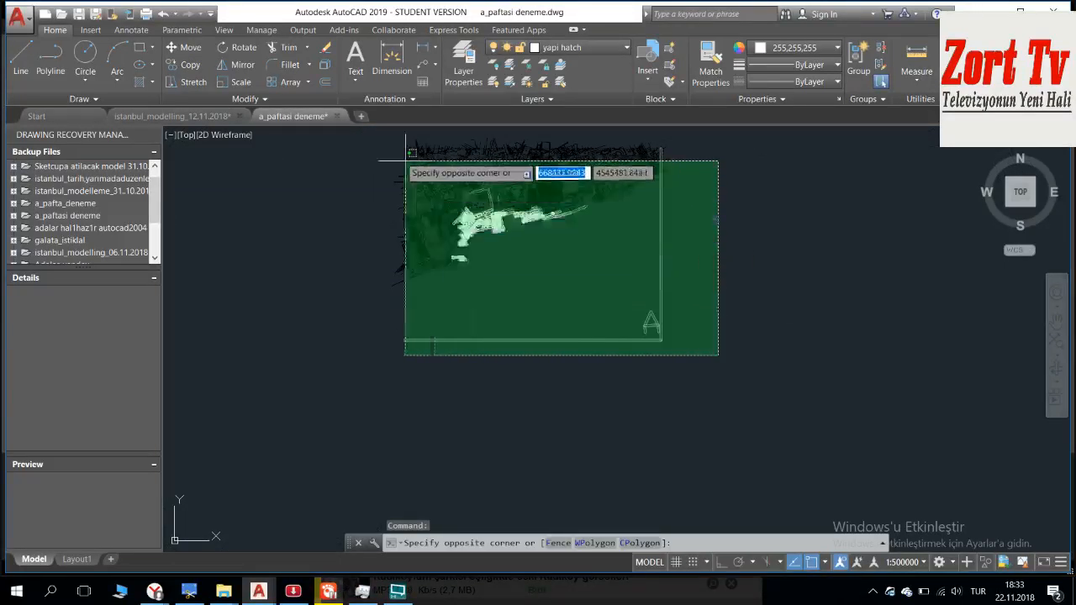
pyautogui.click(381, 141)
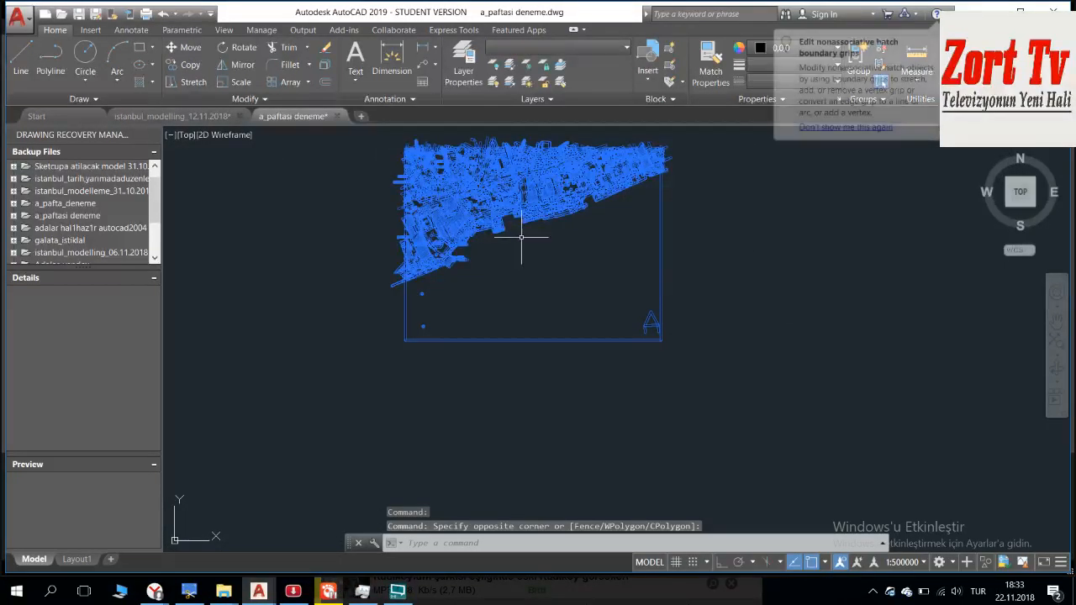
pyautogui.moveTo(521, 233); pyautogui.dragTo(427, 233, button='middle')
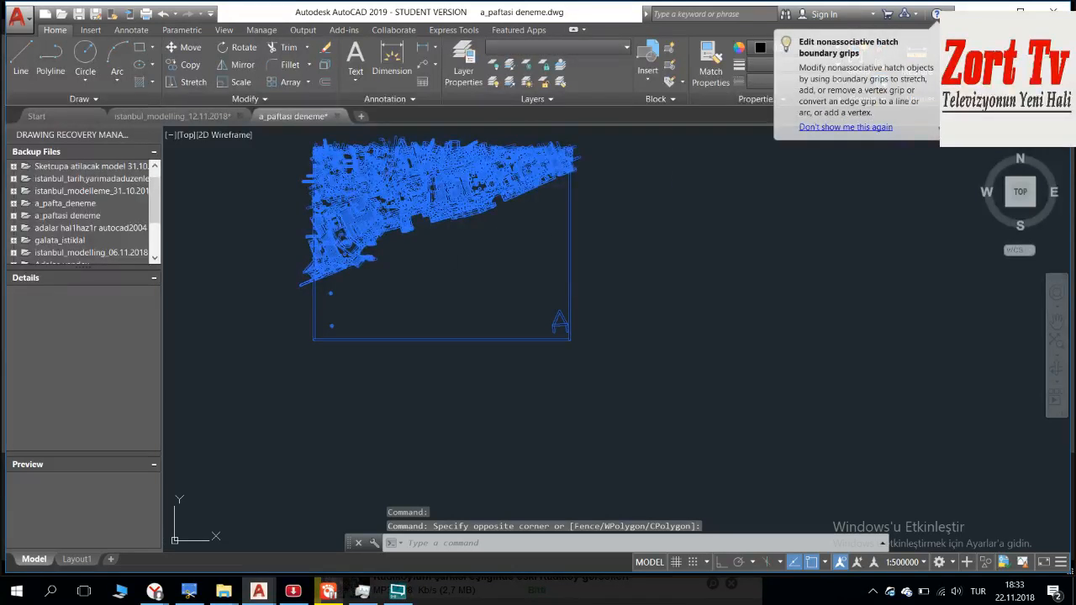
pyautogui.hotkey('ctrl', 'c')
# Step: Paste a duplicate of the sheet A map into the empty area east of the original
pyautogui.moveTo(636, 281); pyautogui.dragTo(511, 259, button='middle')
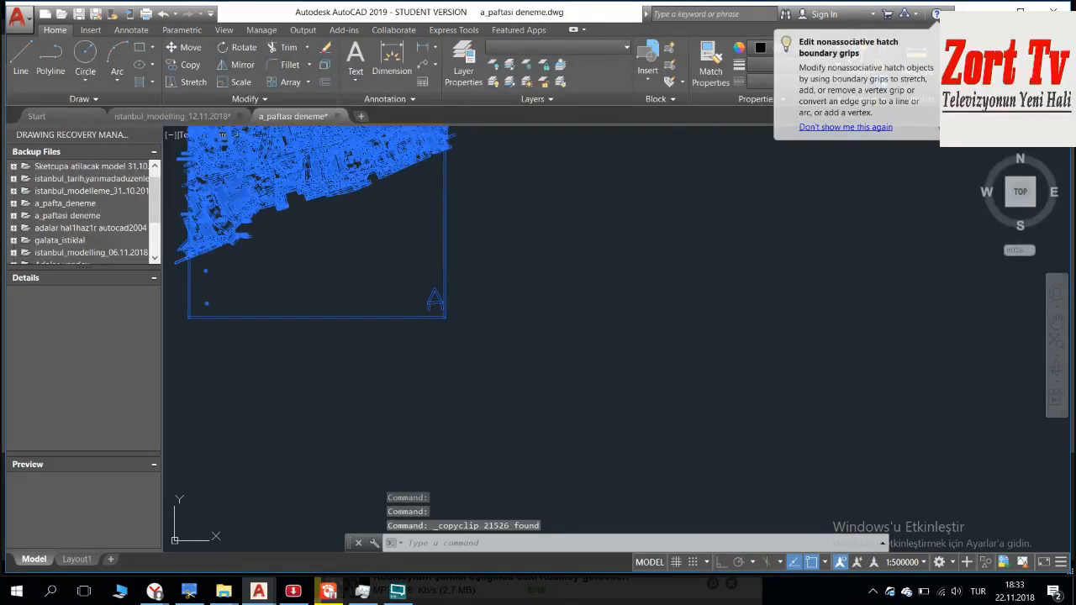
pyautogui.hotkey('ctrl', 'v')
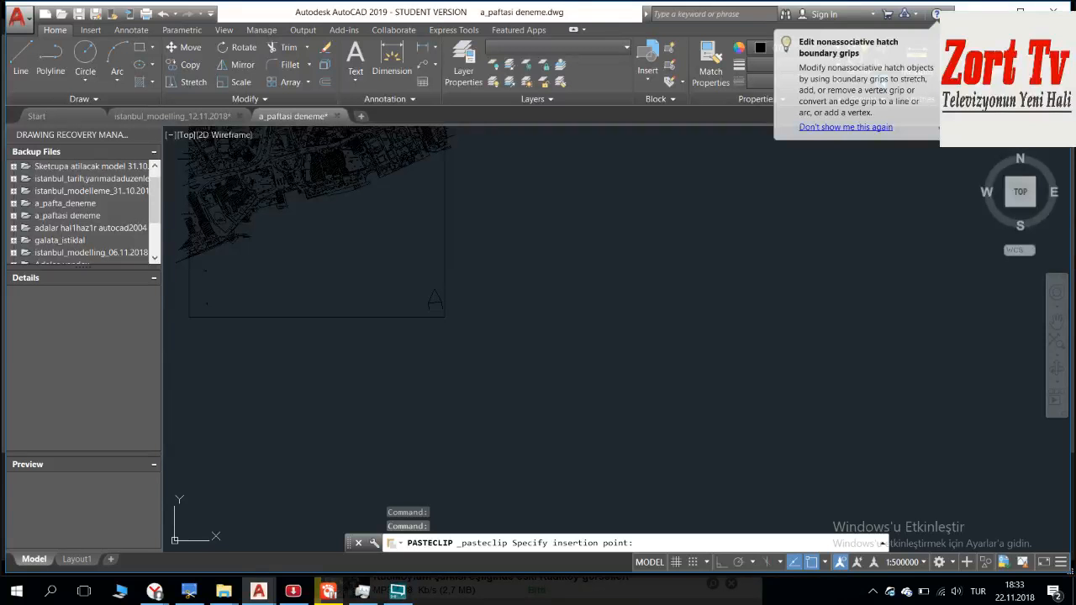
pyautogui.click(597, 310)
pyautogui.moveTo(287, 171); pyautogui.dragTo(298, 208, button='middle')
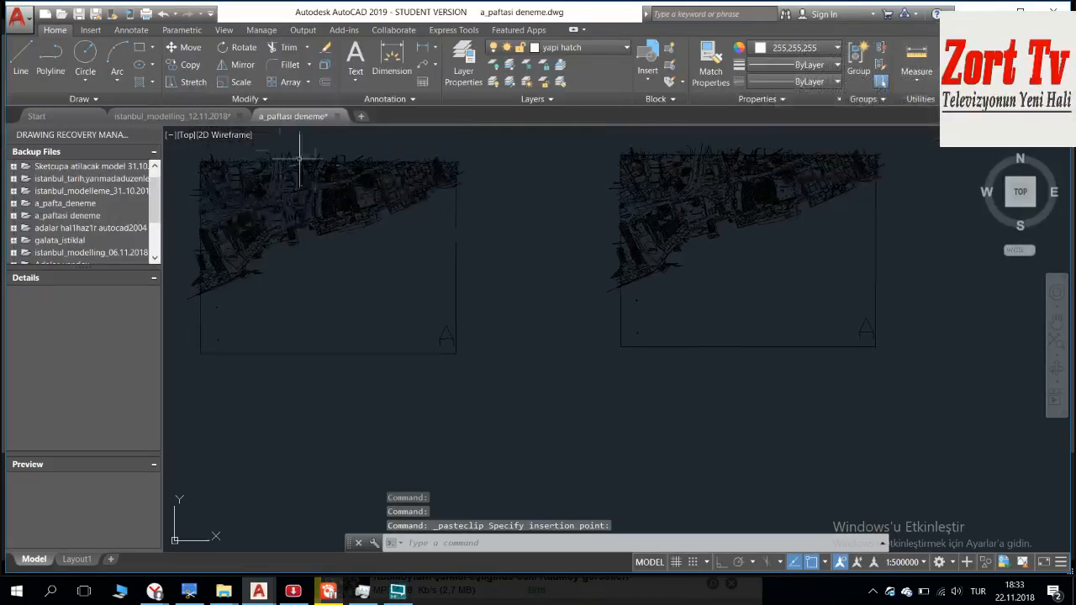
# Step: Paste the copied sheet A map into istanbul_modelling_12.11.2018, in the empty sea area southwest of the white A label and east of frame C
pyautogui.click(195, 118)
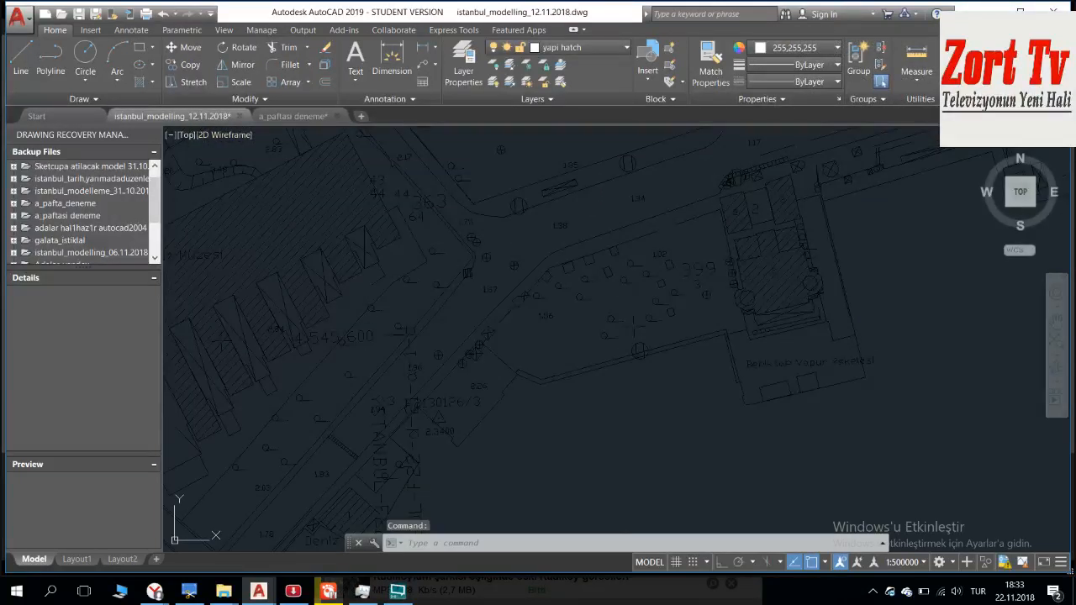
pyautogui.scroll(-5, 580, 389)
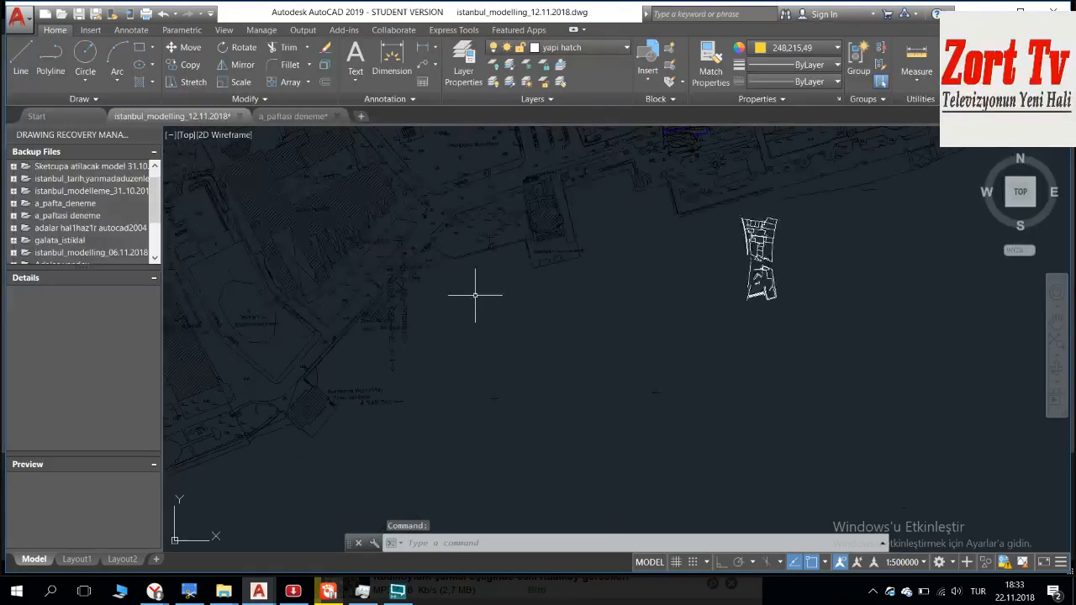
pyautogui.moveTo(479, 333)
pyautogui.mouseDown(button='middle')
pyautogui.moveTo(434, 235)
pyautogui.moveTo(378, 189)
pyautogui.mouseUp(button='middle')
pyautogui.scroll(-2, 605, 411)
pyautogui.moveTo(605, 411); pyautogui.dragTo(434, 193, button='middle')
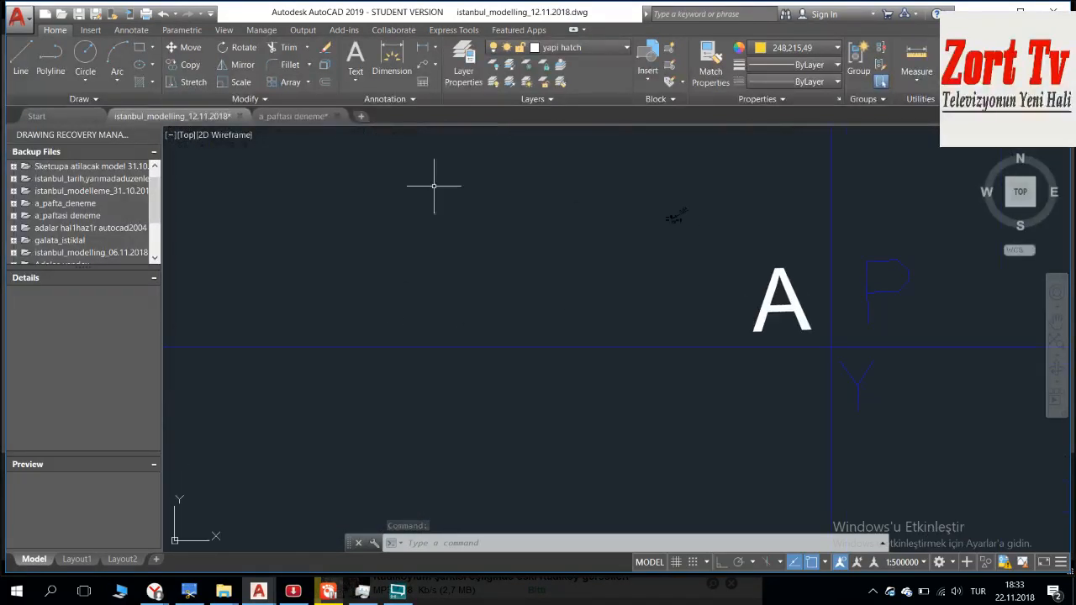
pyautogui.moveTo(515, 238); pyautogui.dragTo(512, 326, button='middle')
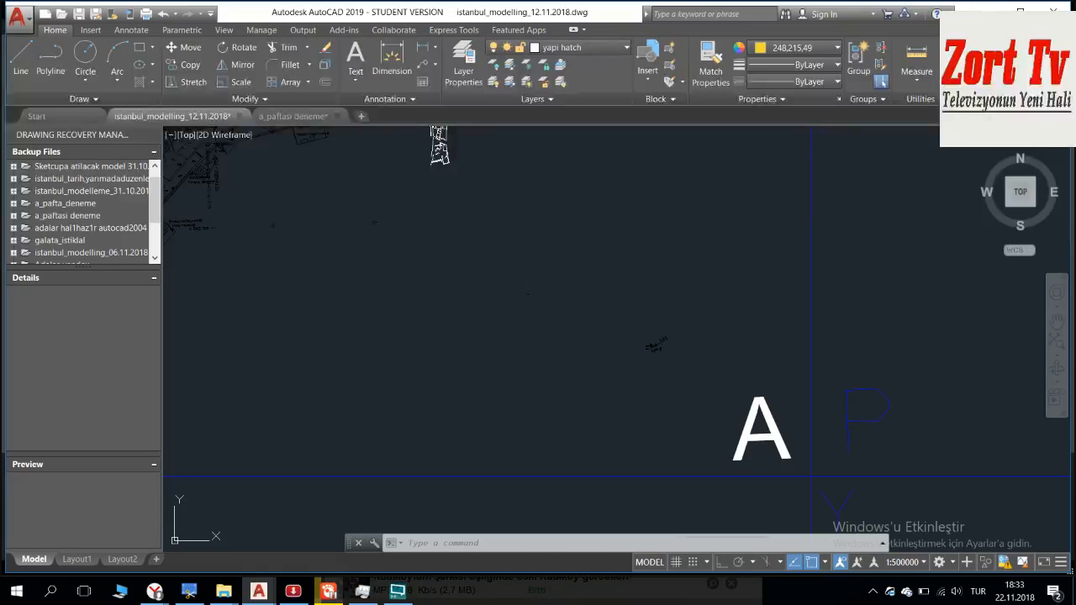
pyautogui.hotkey('ctrl', 'v')
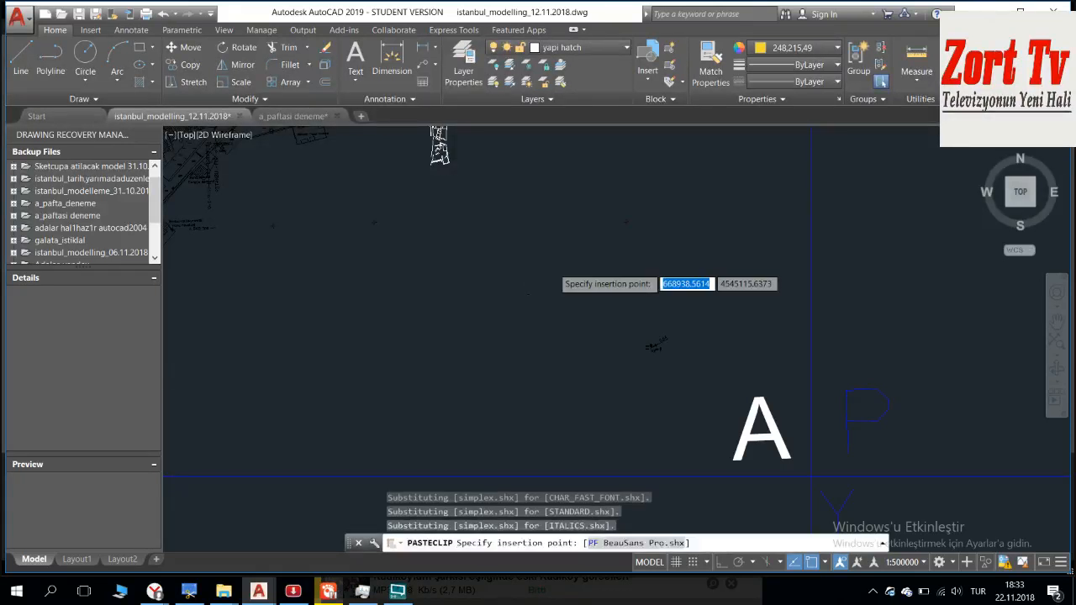
pyautogui.scroll(-4, 553, 265)
pyautogui.moveTo(553, 268); pyautogui.dragTo(479, 258, button='middle')
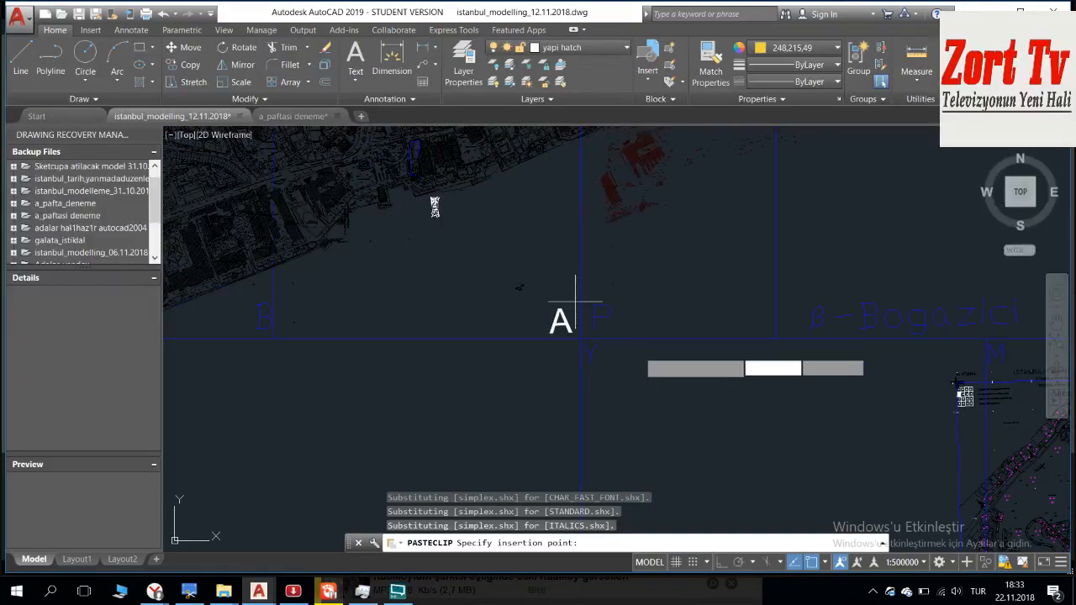
pyautogui.scroll(-2, 563, 404)
pyautogui.moveTo(562, 404); pyautogui.dragTo(578, 200, button='middle')
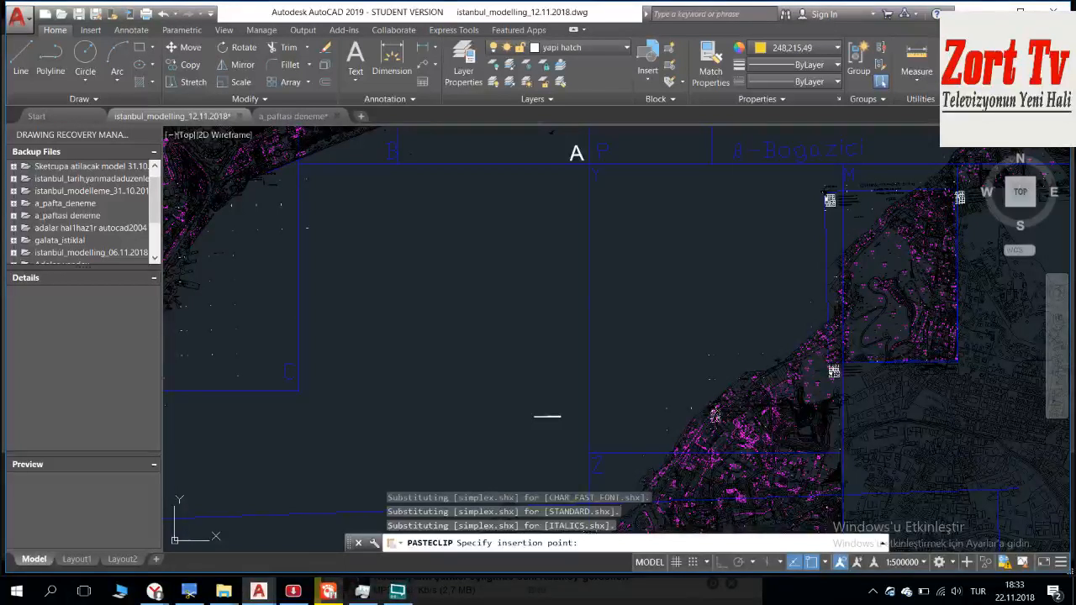
pyautogui.click(315, 382)
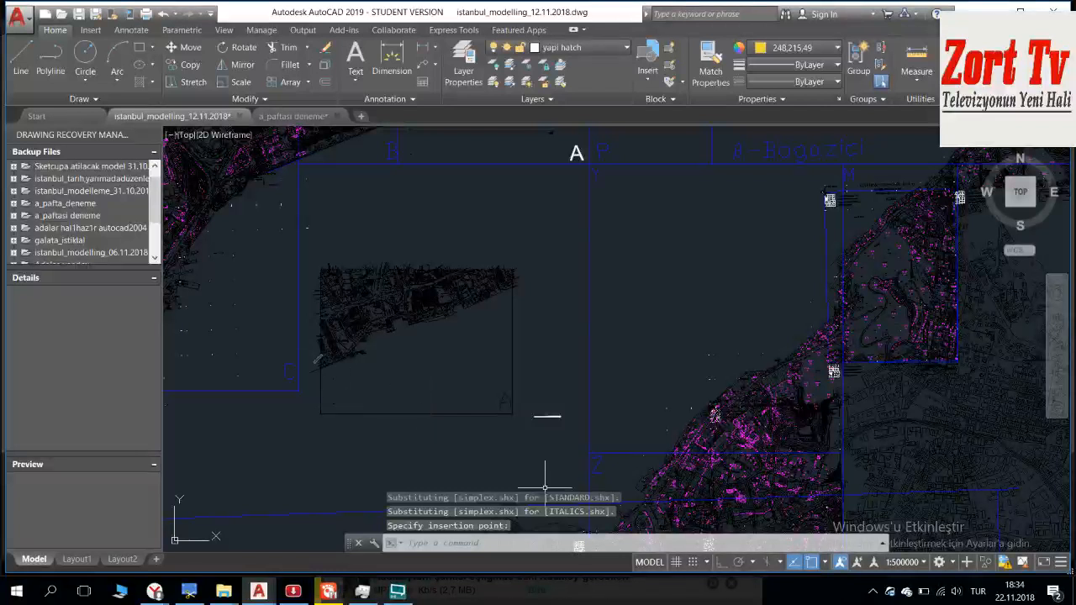
pyautogui.click(546, 391)
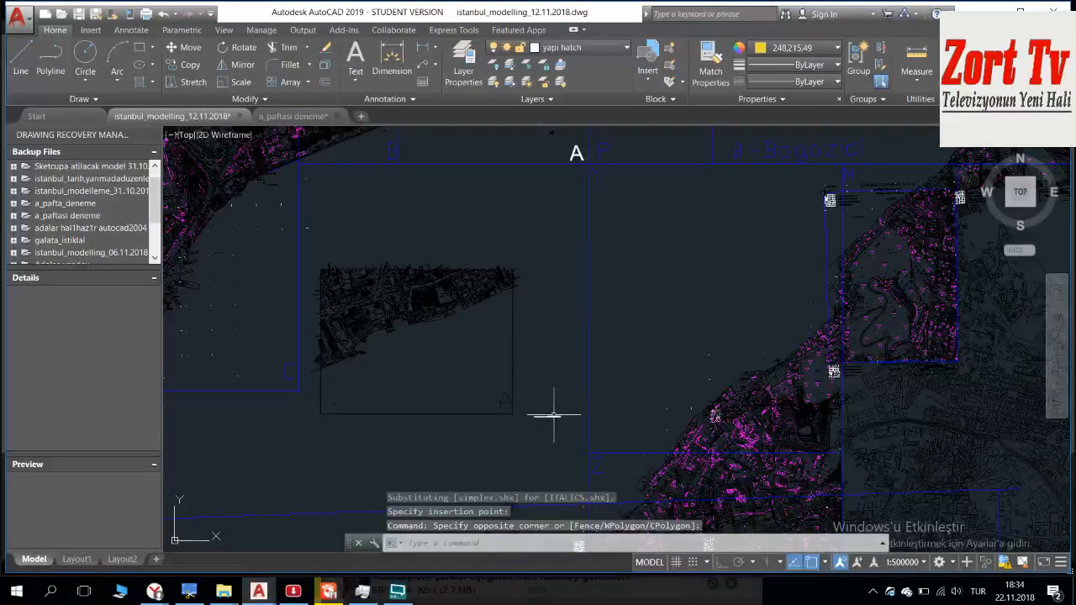
pyautogui.click(564, 402)
pyautogui.click(547, 432)
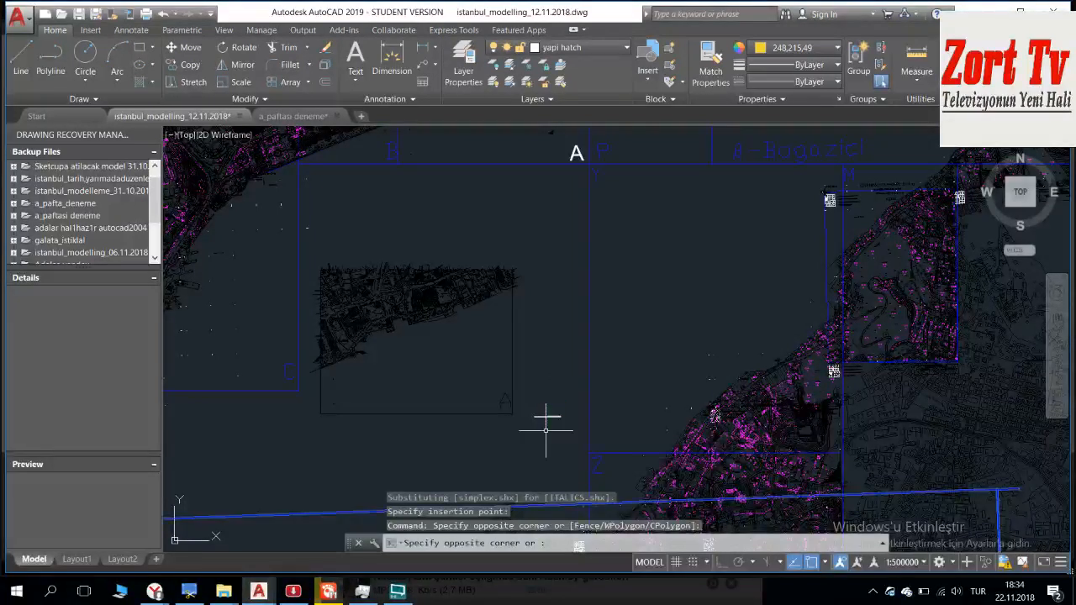
pyautogui.moveTo(534, 406); pyautogui.dragTo(523, 333, button='middle')
pyautogui.press('Escape')
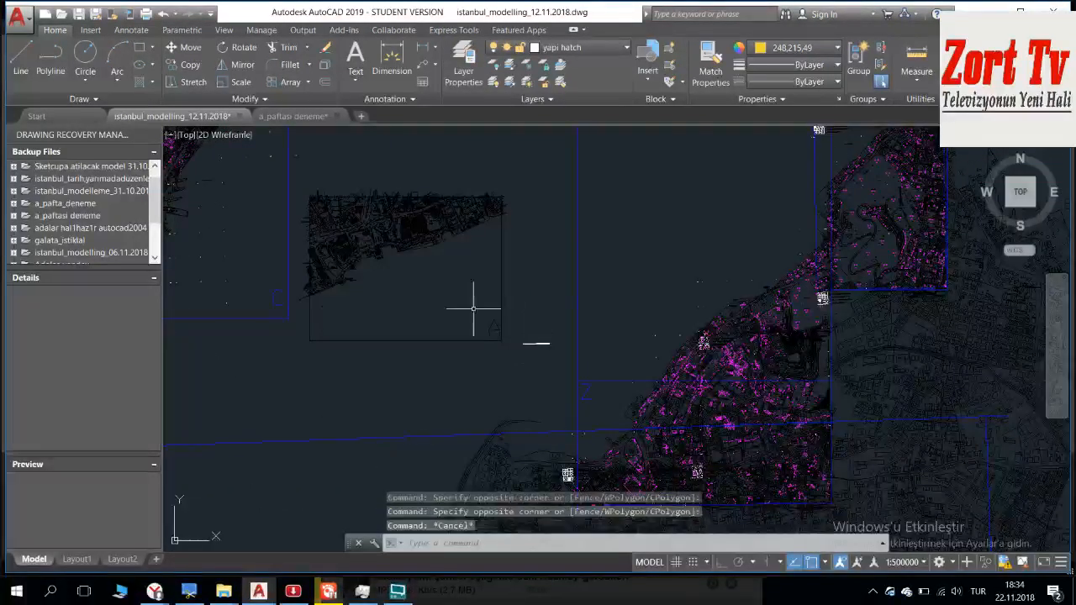
# Step: Convert the pasted sheet A map and its frame into a block named a_block1
pyautogui.click(507, 349)
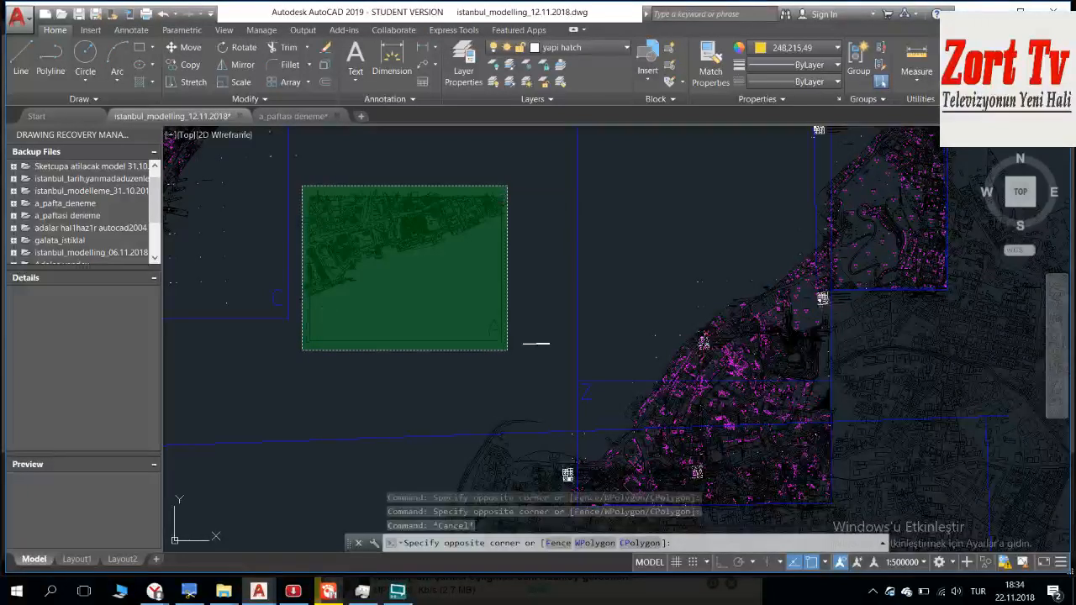
pyautogui.click(301, 186)
pyautogui.write('BLOCK')
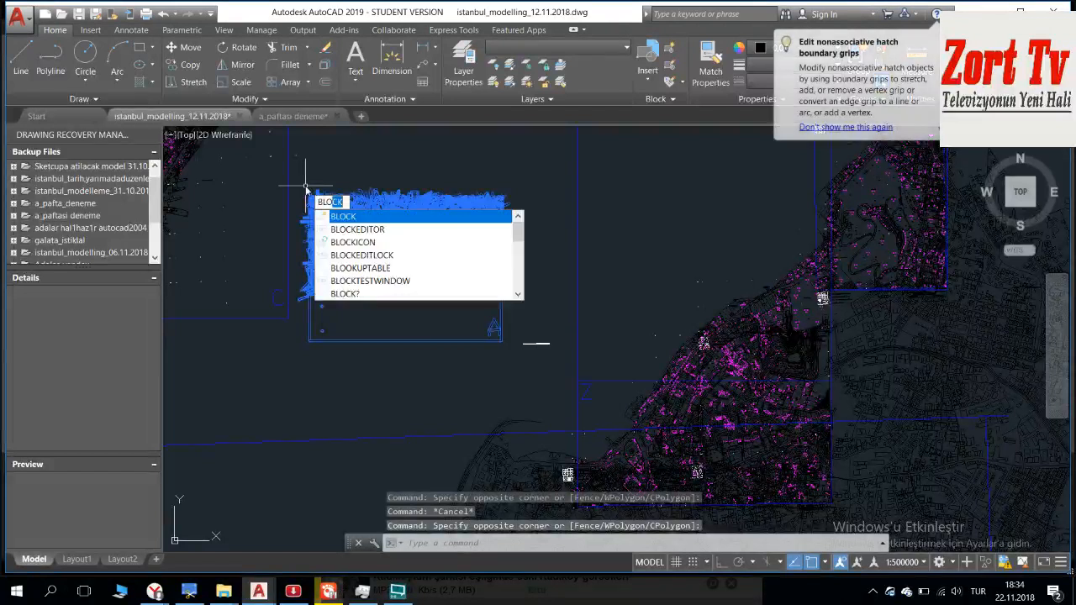
pyautogui.press('Return')
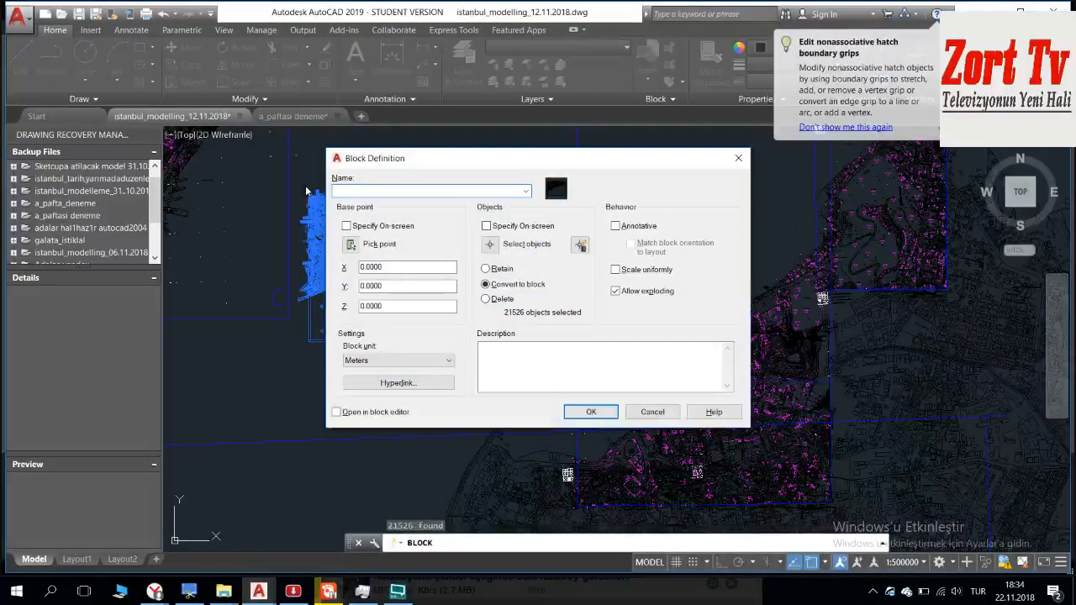
pyautogui.write('a_block')
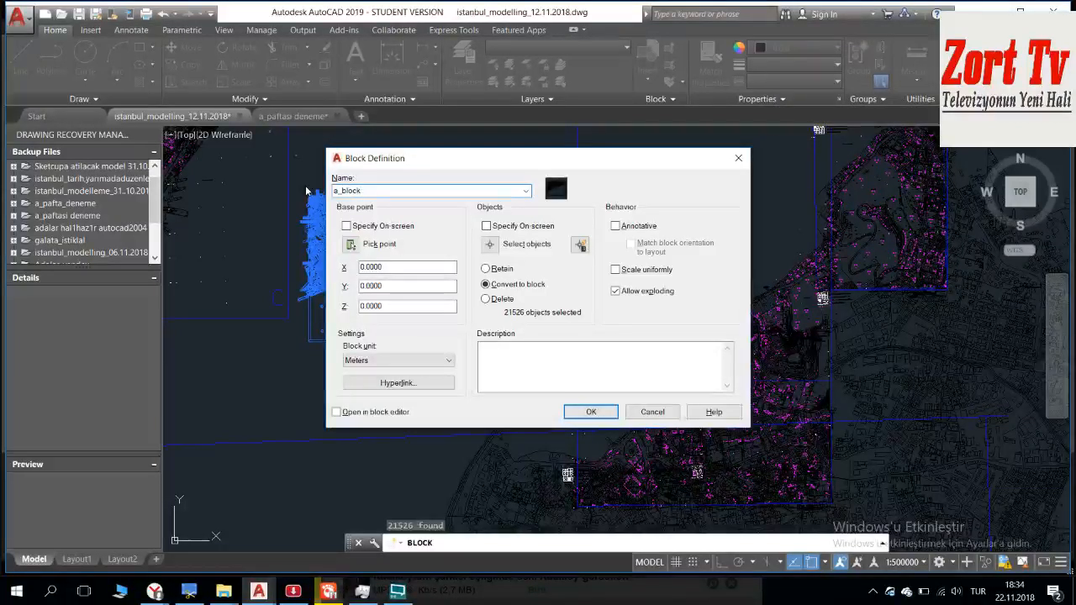
pyautogui.write('1')
pyautogui.press('Return')
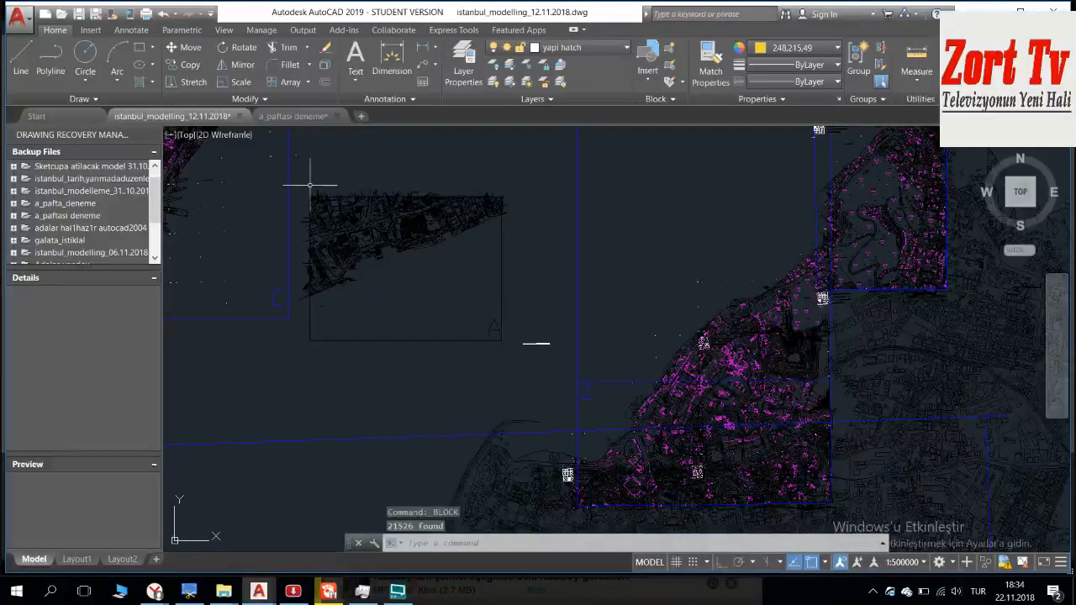
# Step: Start aligning the new sheet A block, taking the outer corner of the hatched building wing beside the 363 label as first source point
pyautogui.scroll(4, 309, 185)
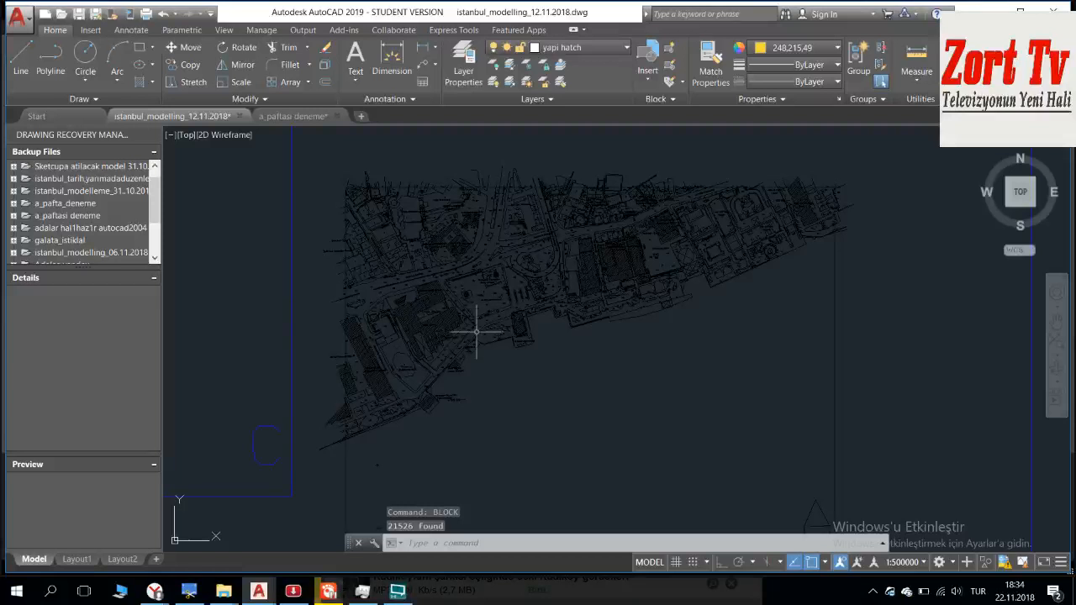
pyautogui.scroll(1, 624, 269)
pyautogui.scroll(1, 533, 351)
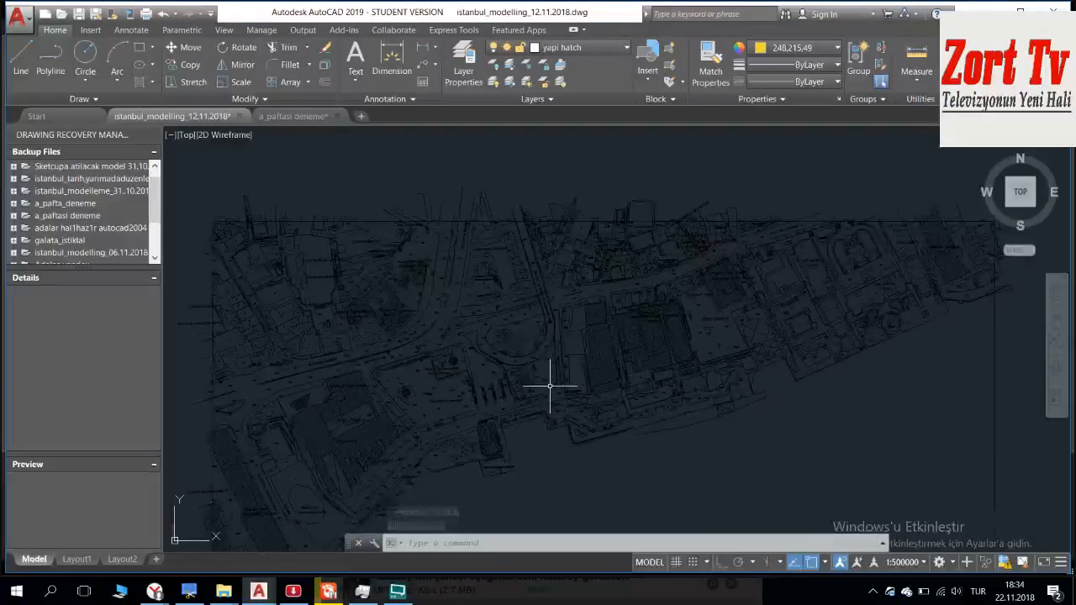
pyautogui.moveTo(550, 386); pyautogui.dragTo(484, 251, button='middle')
pyautogui.scroll(4, 413, 291)
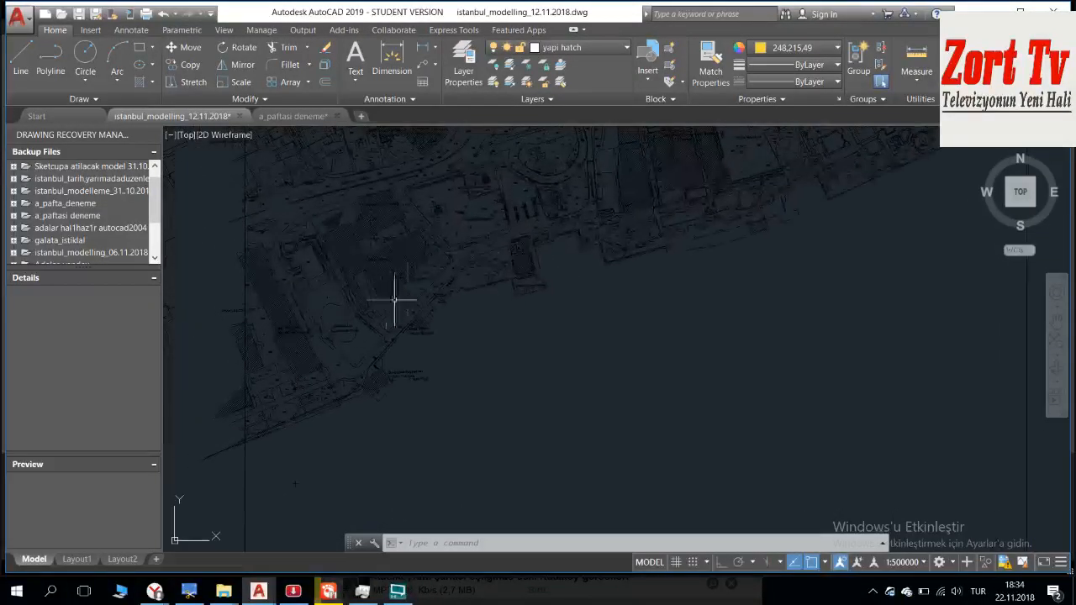
pyautogui.scroll(2, 553, 228)
pyautogui.click(576, 261)
pyautogui.click(544, 316)
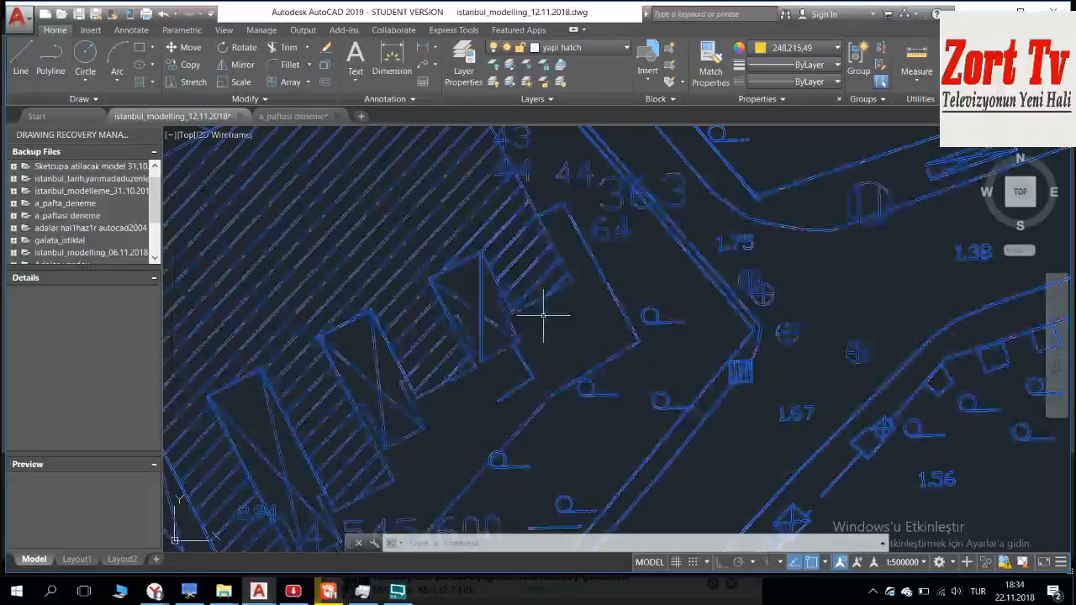
pyautogui.write('align')
pyautogui.press('Return')
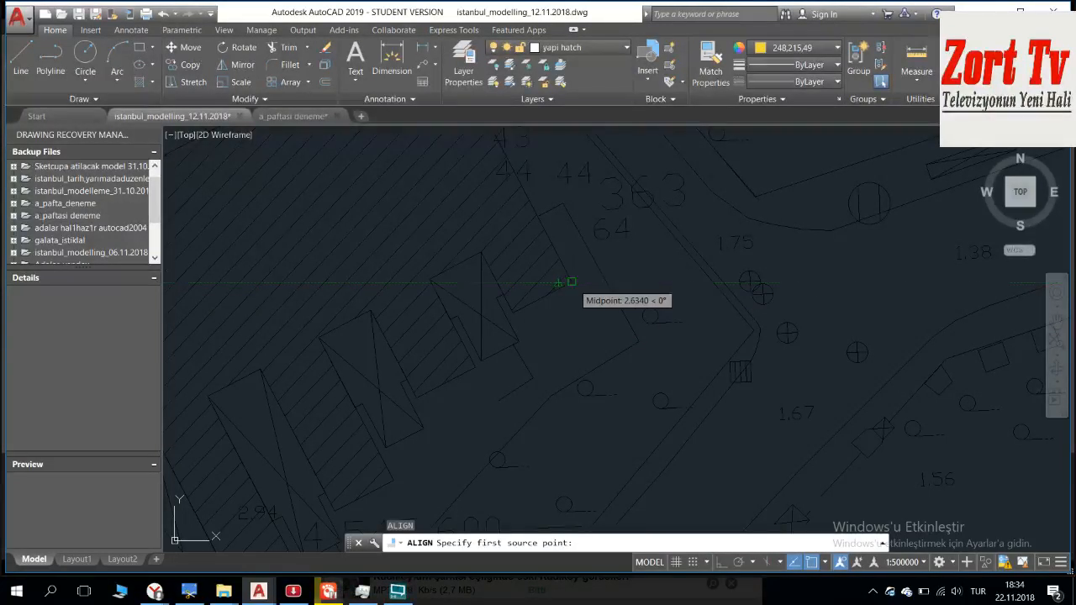
pyautogui.click(571, 282)
pyautogui.moveTo(572, 180); pyautogui.dragTo(619, 442, button='middle')
pyautogui.scroll(-10, 607, 322)
pyautogui.moveTo(610, 316); pyautogui.dragTo(532, 412, button='middle')
pyautogui.scroll(6, 619, 360)
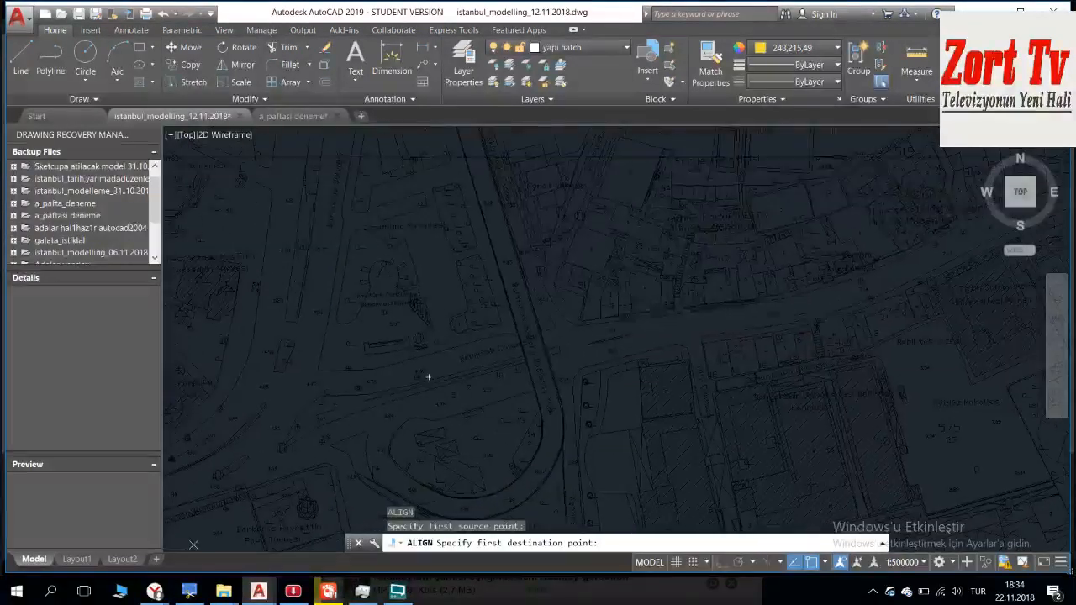
pyautogui.scroll(3, 428, 377)
# Step: Open a new tab in Yandex Browser from the RT news page, and return to the AutoCAD drawing
pyautogui.moveTo(158, 591)
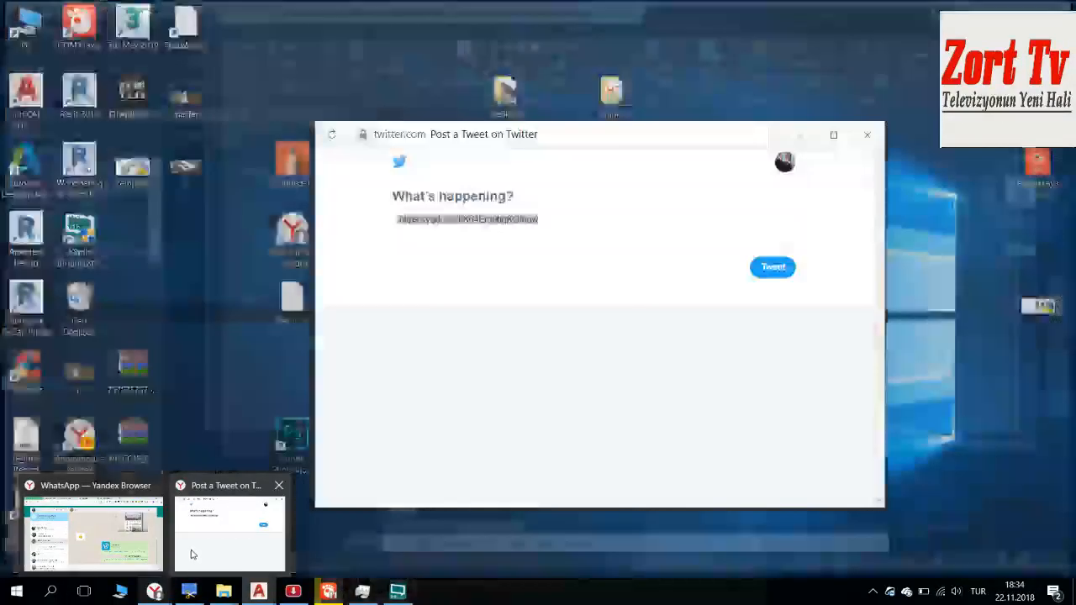
pyautogui.click(92, 531)
pyautogui.click(492, 11)
pyautogui.click(598, 8)
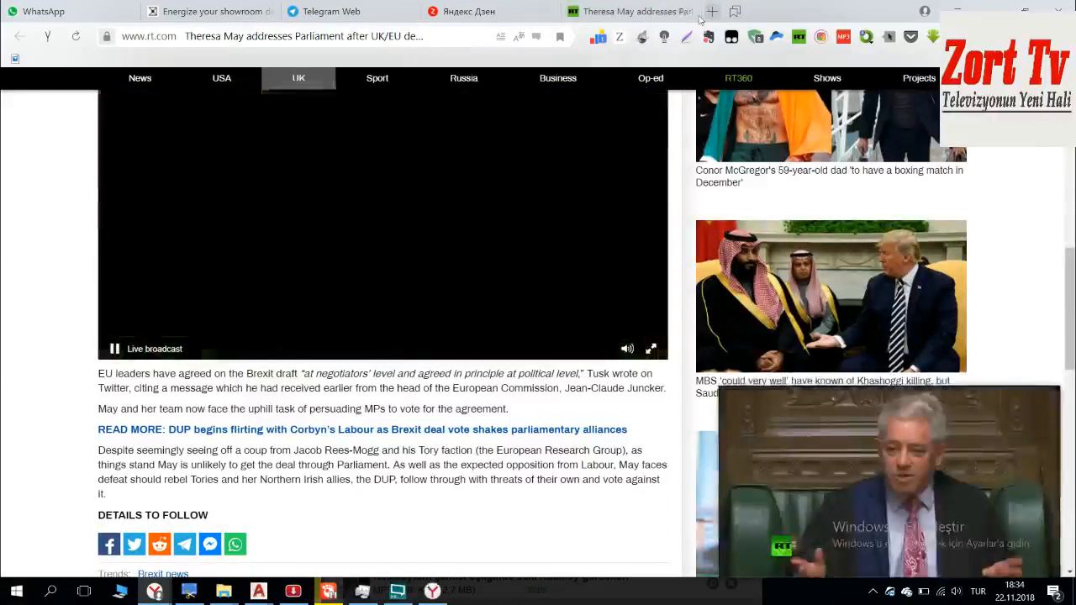
pyautogui.click(711, 11)
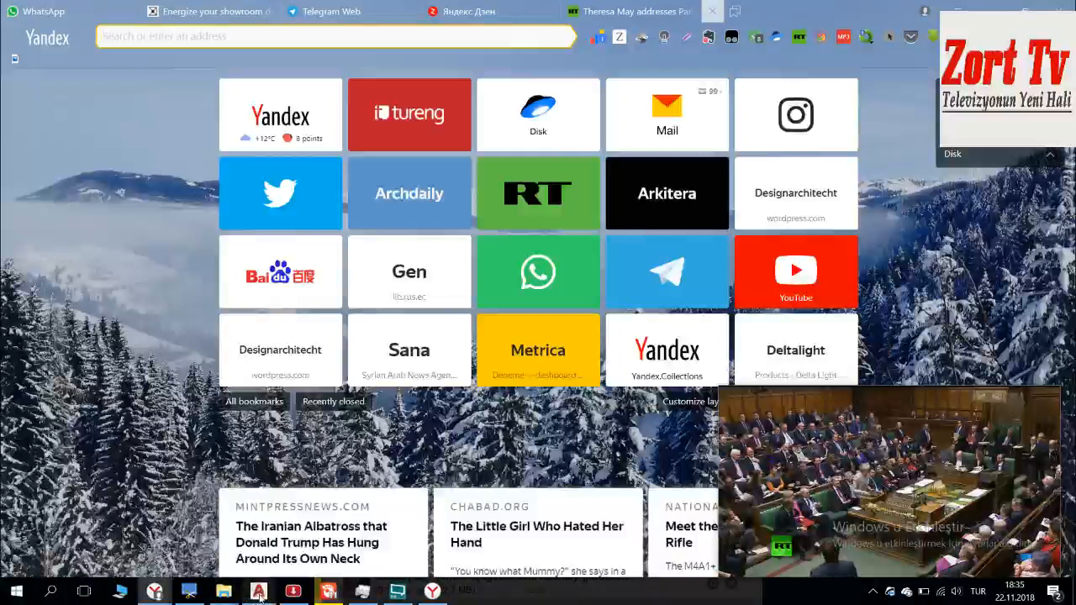
pyautogui.moveTo(259, 596)
pyautogui.click(125, 530)
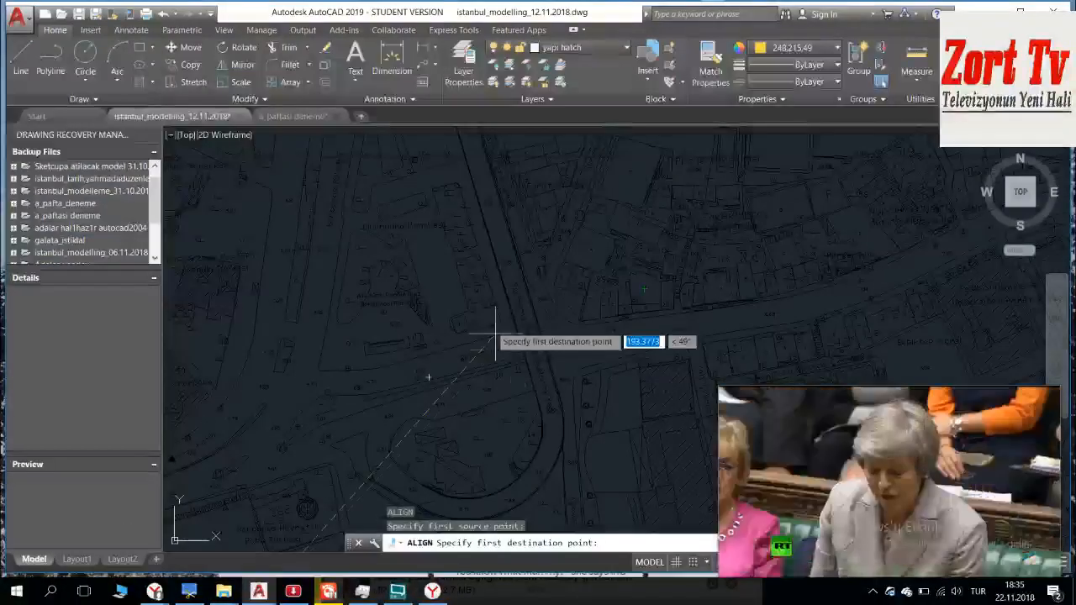
# Step: Set the first destination point of the alignment at the outer corner of the matching hatched wing beside 363 on the base map
pyautogui.moveTo(395, 394); pyautogui.dragTo(461, 168, button='middle')
pyautogui.moveTo(427, 324)
pyautogui.mouseDown(button='middle')
pyautogui.moveTo(437, 328)
pyautogui.moveTo(445, 141)
pyautogui.mouseUp(button='middle')
pyautogui.scroll(-2, 426, 263)
pyautogui.moveTo(408, 392); pyautogui.dragTo(358, 476, button='middle')
pyautogui.scroll(-5, 454, 272)
pyautogui.moveTo(453, 273); pyautogui.dragTo(411, 525, button='middle')
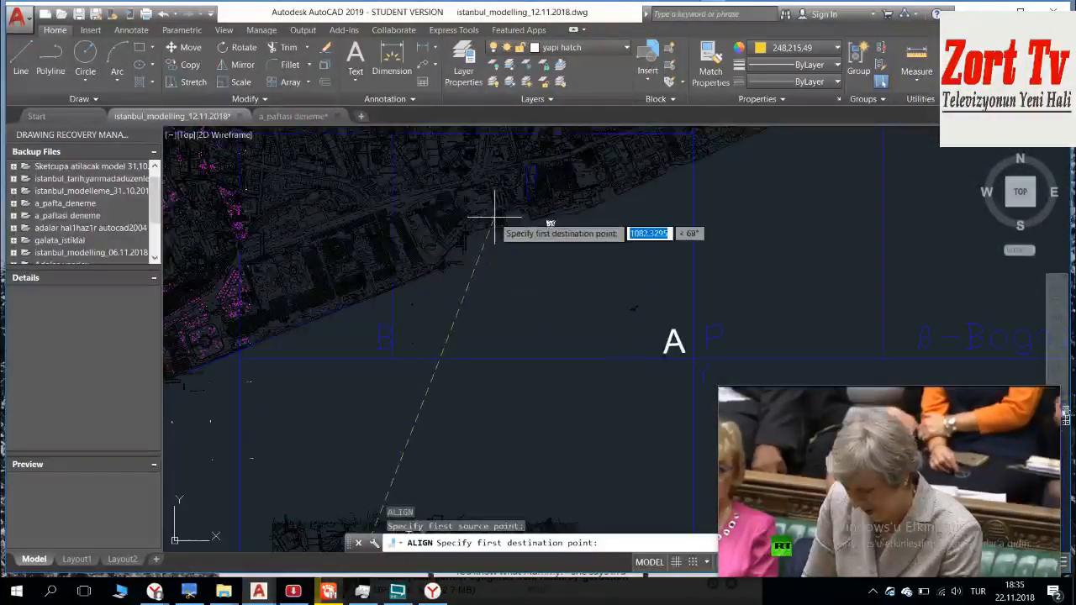
pyautogui.moveTo(495, 270); pyautogui.dragTo(454, 254, button='middle')
pyautogui.scroll(6, 454, 253)
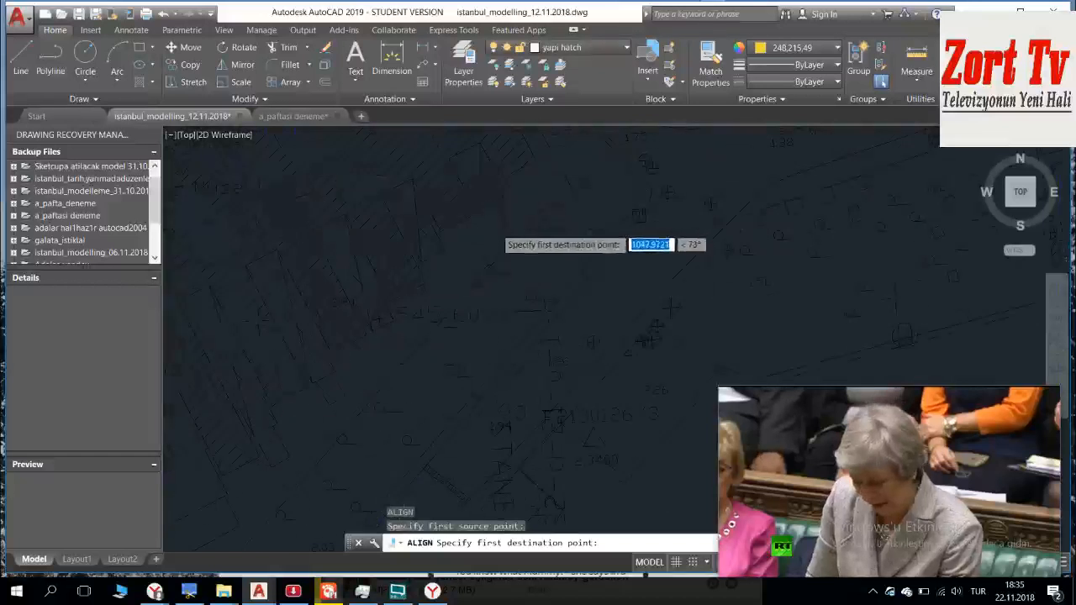
pyautogui.scroll(3, 457, 198)
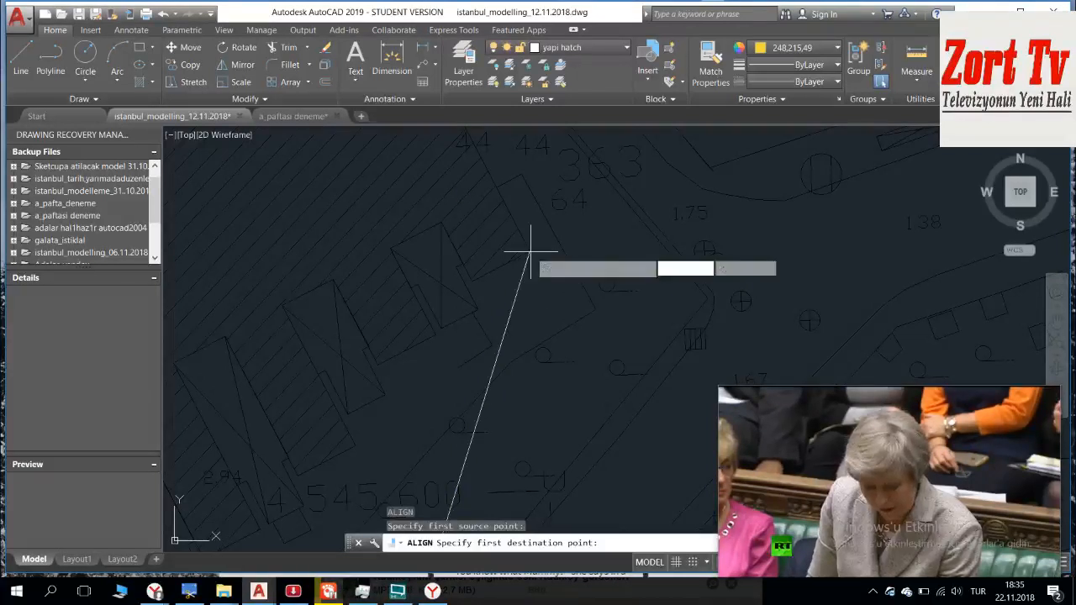
# Step: Take the inner corner of the same hatched wing on the sheet A block as the second source point
pyautogui.scroll(-8, 528, 250)
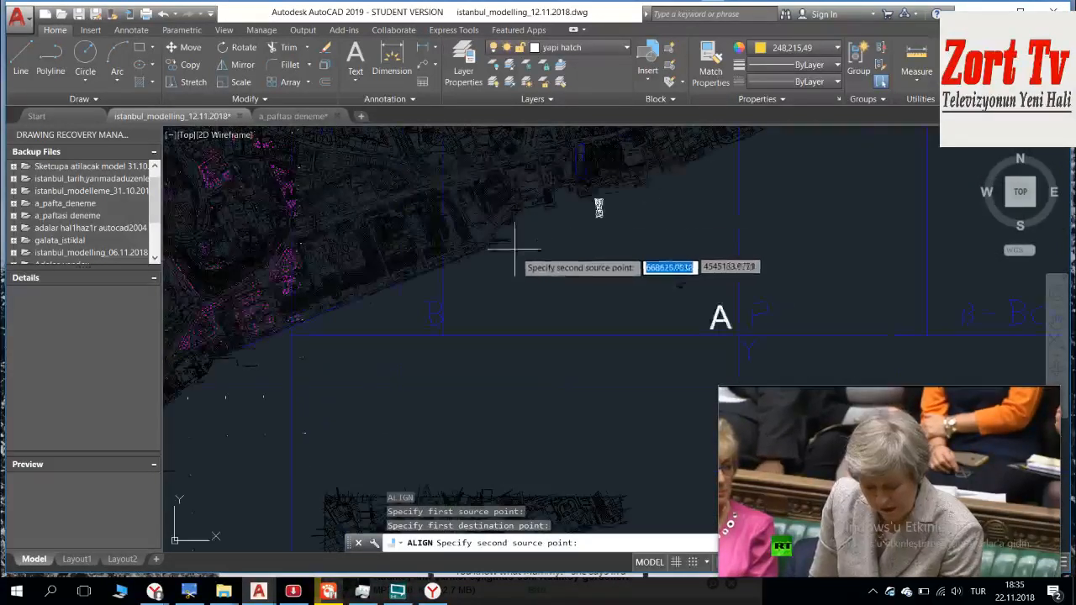
pyautogui.moveTo(492, 346); pyautogui.dragTo(504, 159, button='middle')
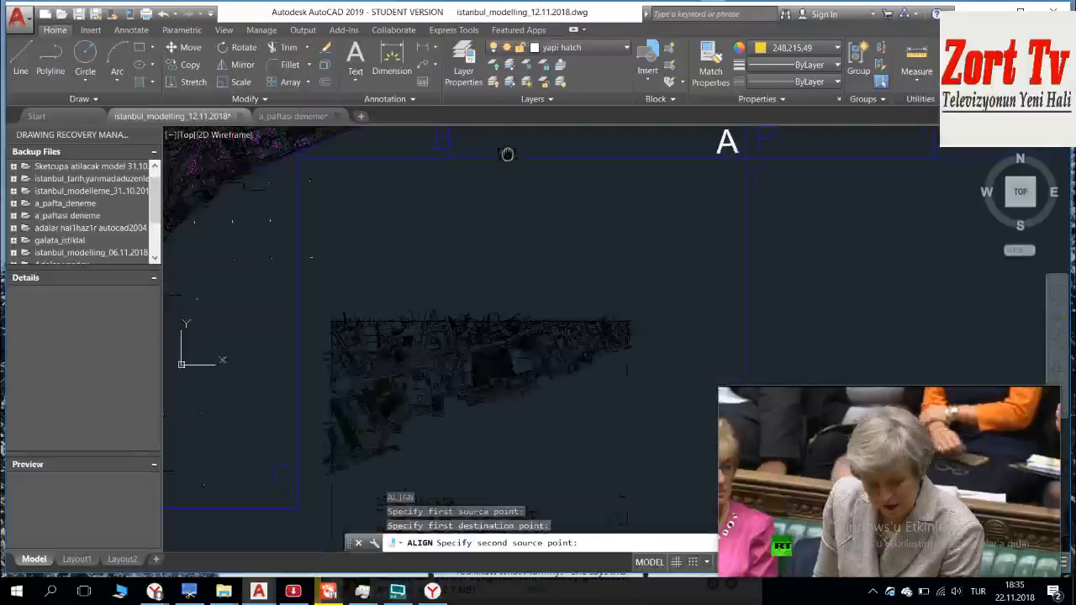
pyautogui.scroll(4, 458, 285)
pyautogui.scroll(3, 375, 430)
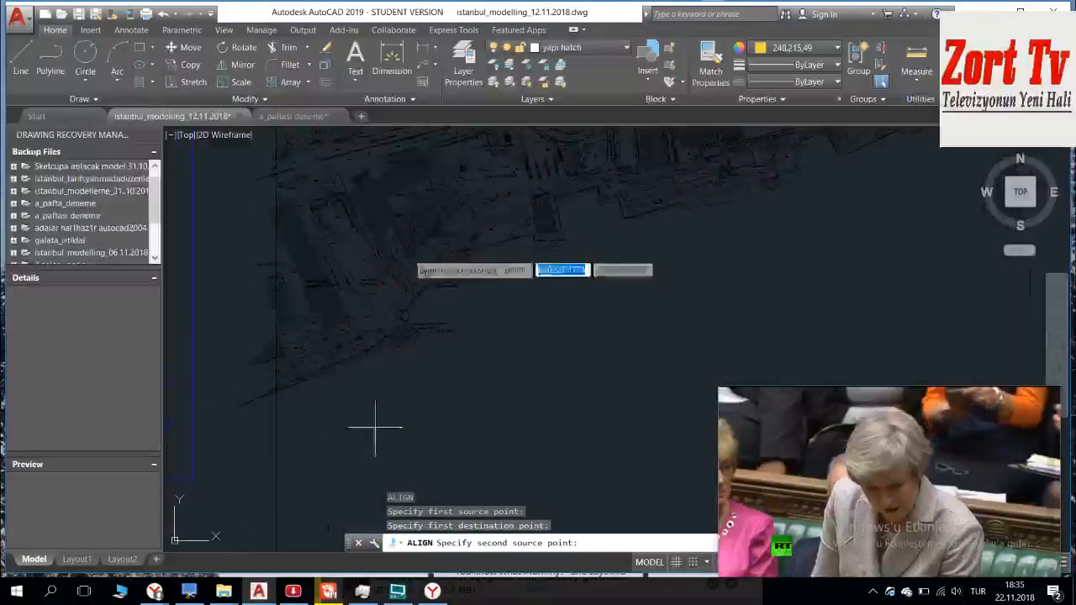
pyautogui.scroll(3, 450, 291)
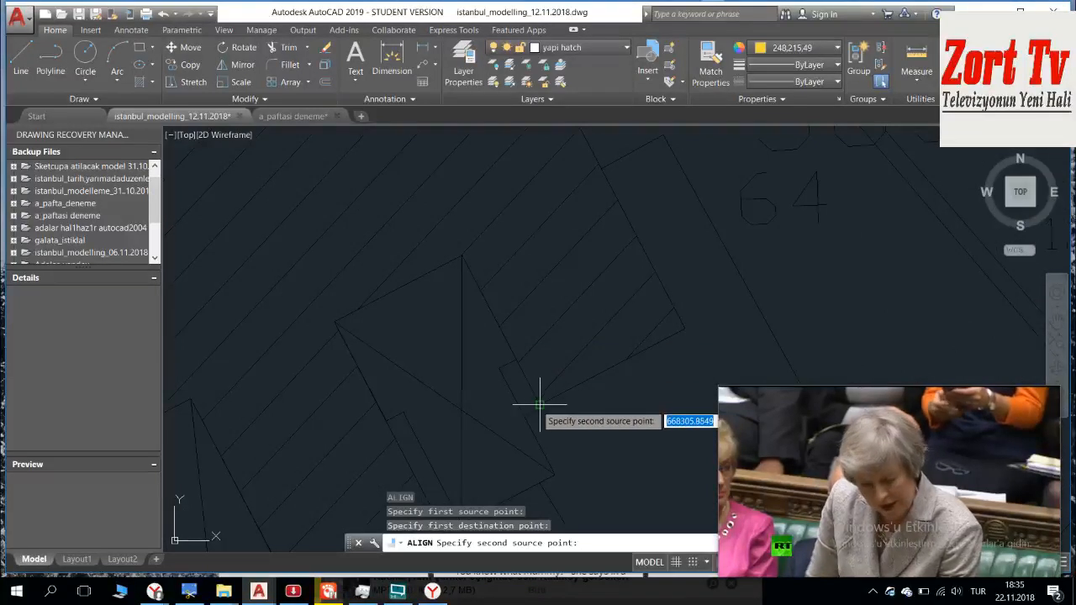
pyautogui.click(539, 404)
# Step: Set the second destination point at the matching inner wing corner on the base map and finish the alignment without scaling
pyautogui.scroll(-2, 533, 253)
pyautogui.moveTo(533, 253); pyautogui.dragTo(551, 445, button='middle')
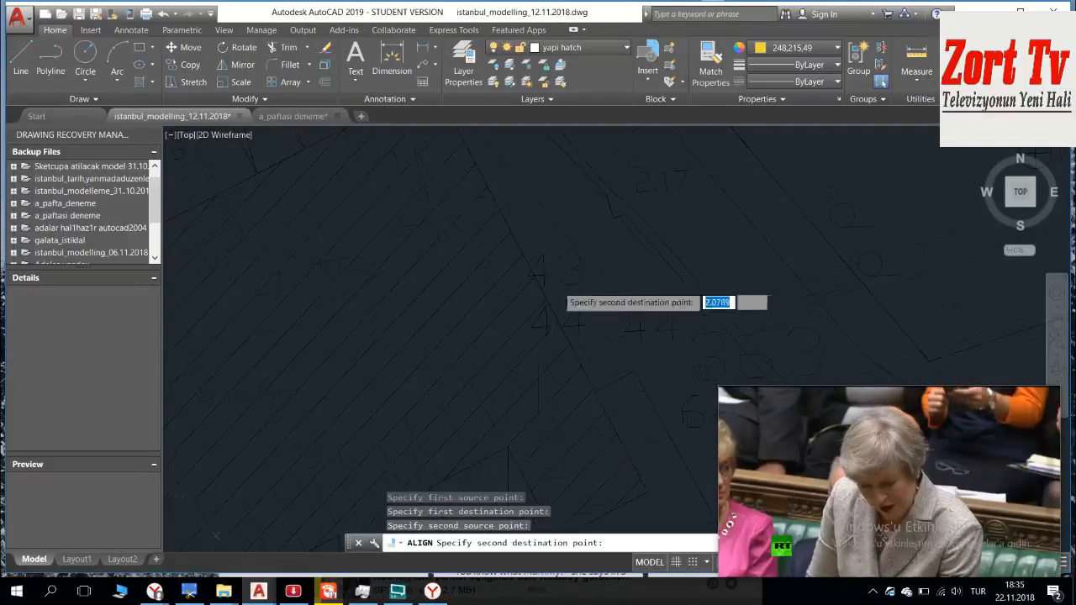
pyautogui.scroll(-3, 588, 367)
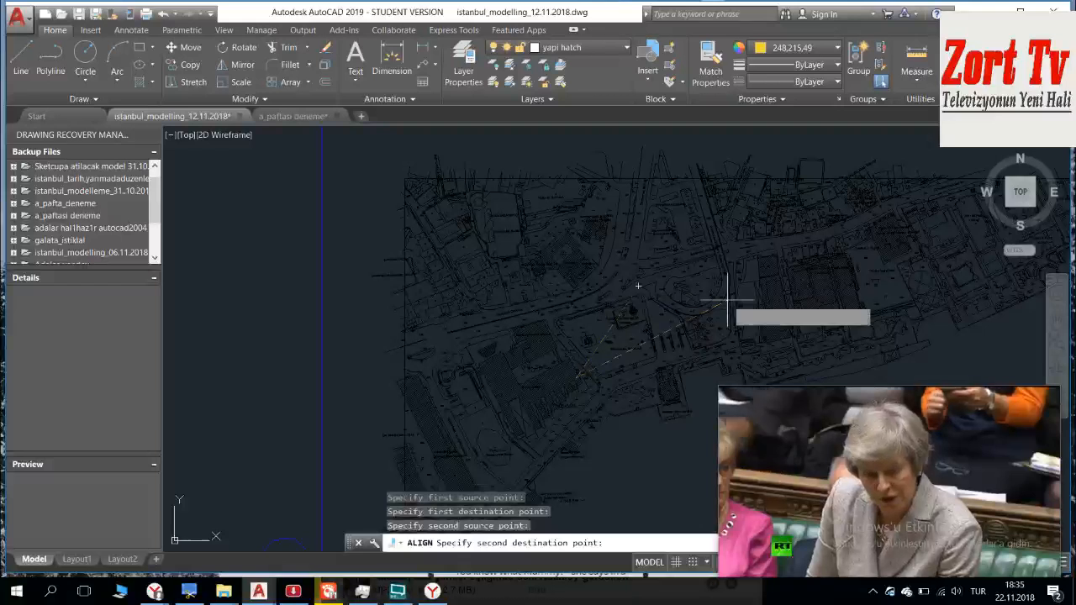
pyautogui.moveTo(724, 267); pyautogui.dragTo(610, 530, button='middle')
pyautogui.scroll(-3, 590, 310)
pyautogui.scroll(-2, 605, 276)
pyautogui.moveTo(675, 161); pyautogui.dragTo(621, 361, button='middle')
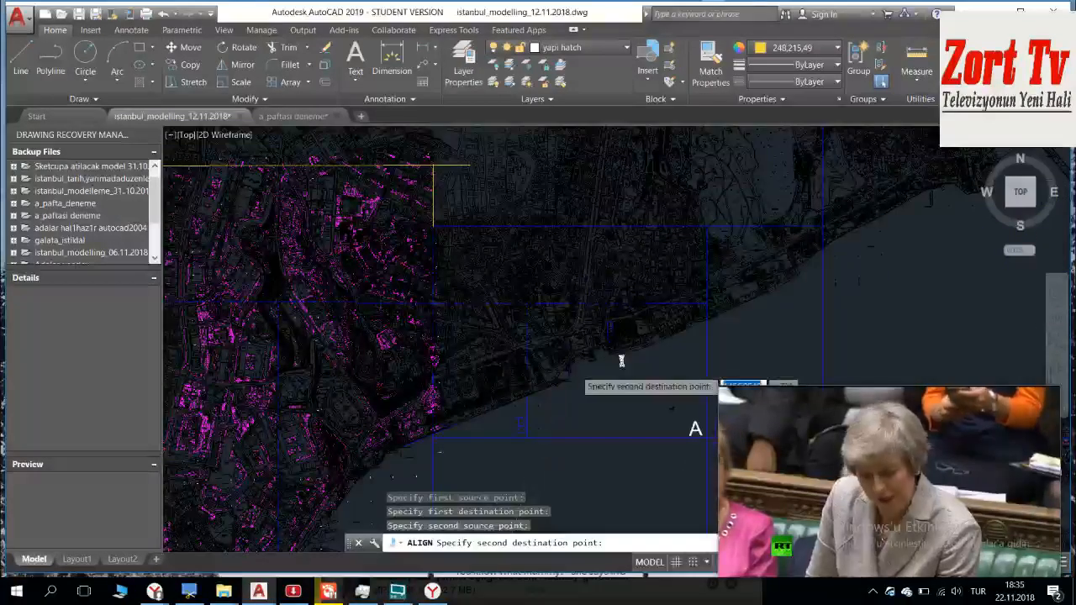
pyautogui.scroll(4, 577, 369)
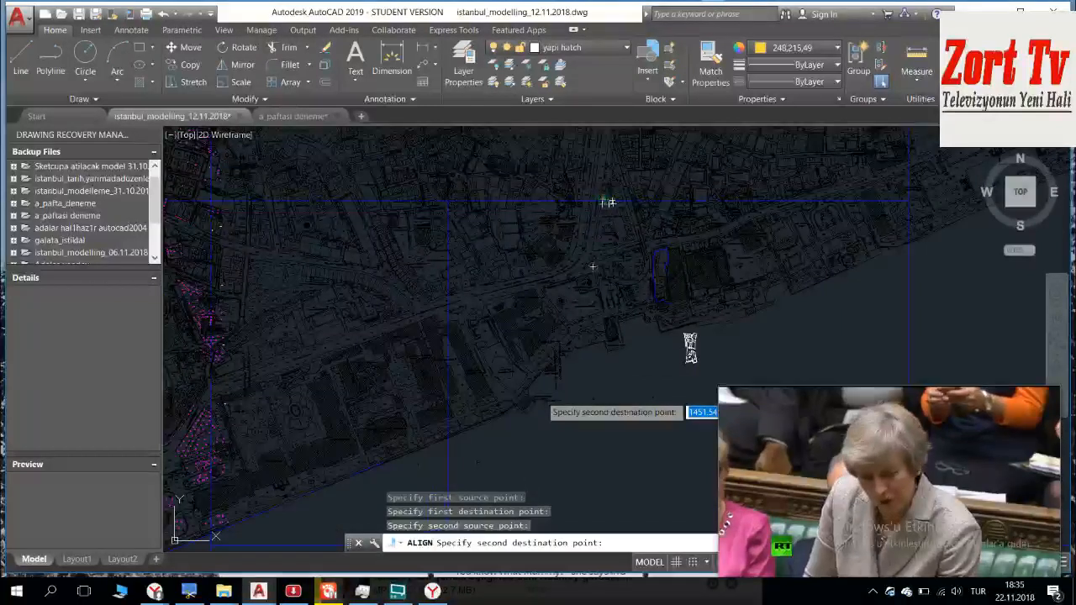
pyautogui.scroll(4, 508, 387)
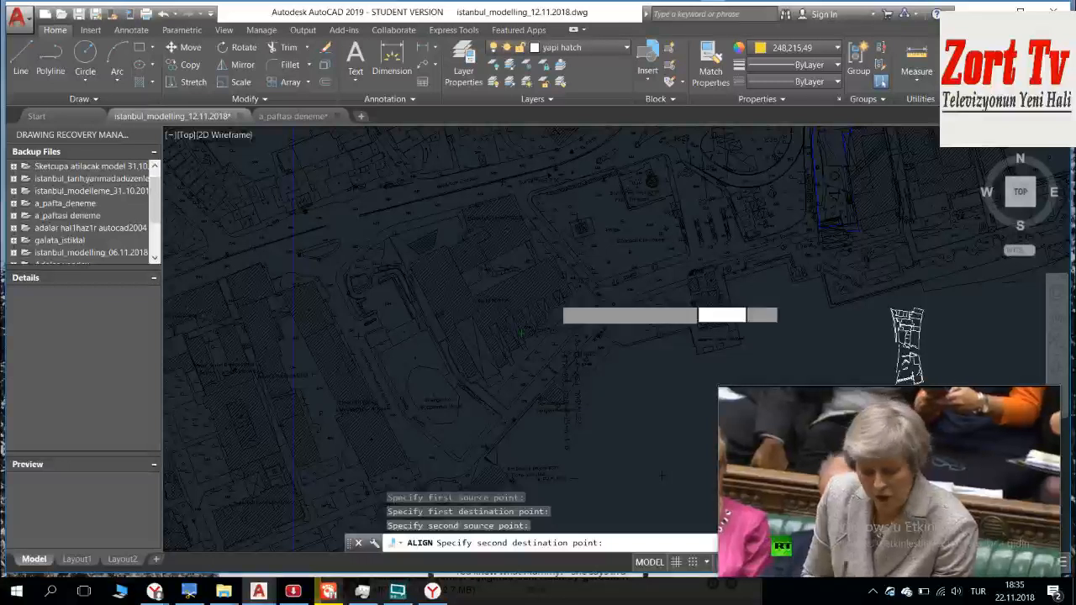
pyautogui.scroll(3, 542, 323)
pyautogui.scroll(5, 595, 290)
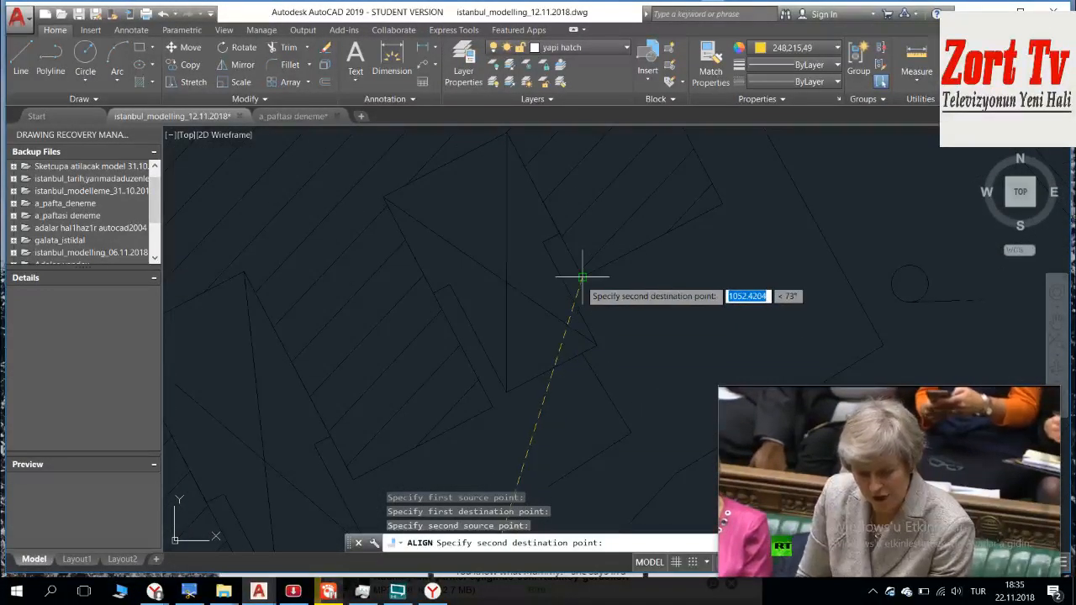
pyautogui.click(580, 279)
pyautogui.press('Return')
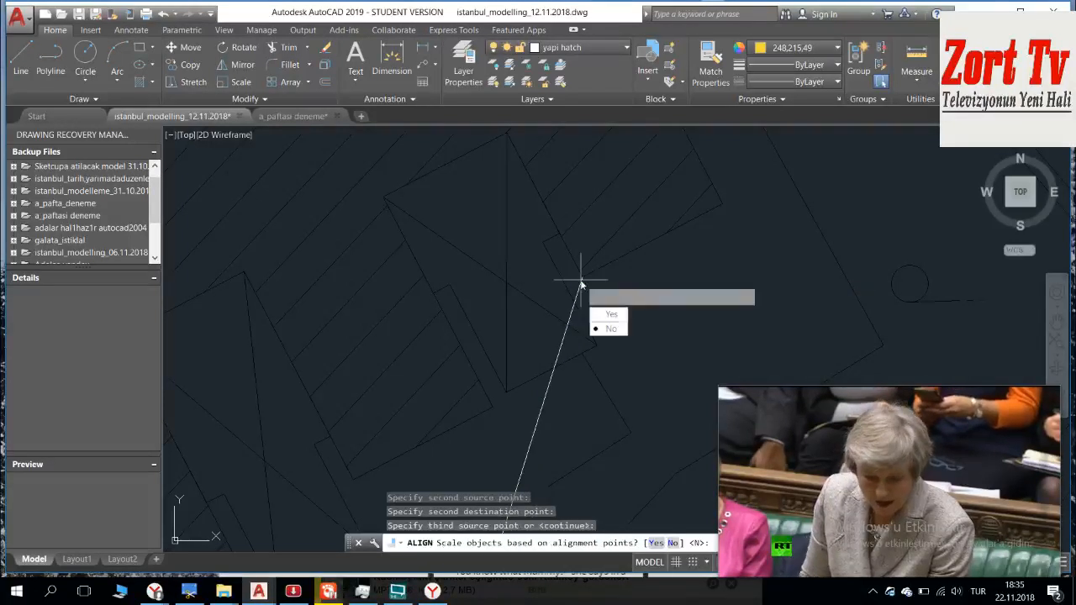
pyautogui.press('Return')
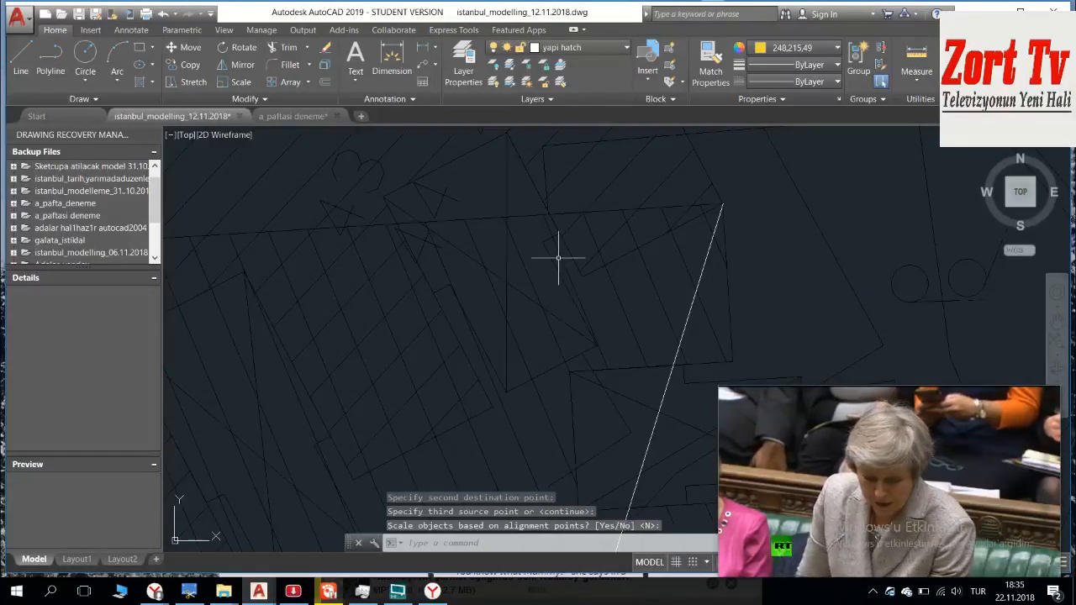
# Step: Check the aligned sheet A block against the base map, and undo the alignment
pyautogui.scroll(-5, 584, 286)
pyautogui.moveTo(576, 292); pyautogui.dragTo(471, 160, button='middle')
pyautogui.scroll(-2, 571, 322)
pyautogui.moveTo(583, 313); pyautogui.dragTo(535, 225, button='middle')
pyautogui.scroll(-2, 551, 272)
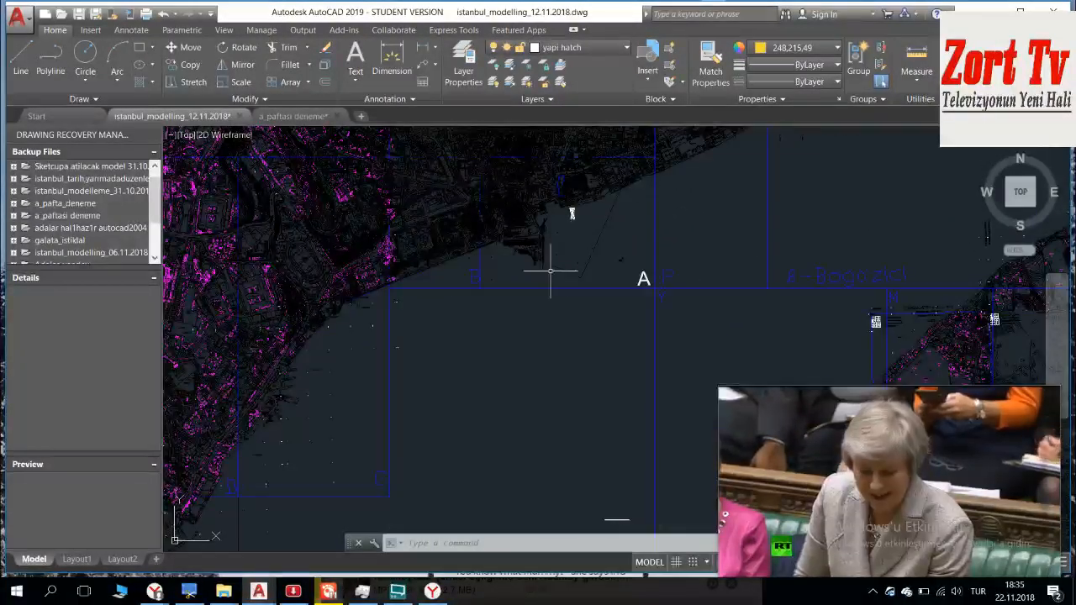
pyautogui.scroll(6, 550, 271)
pyautogui.hotkey('ctrl', 'z')
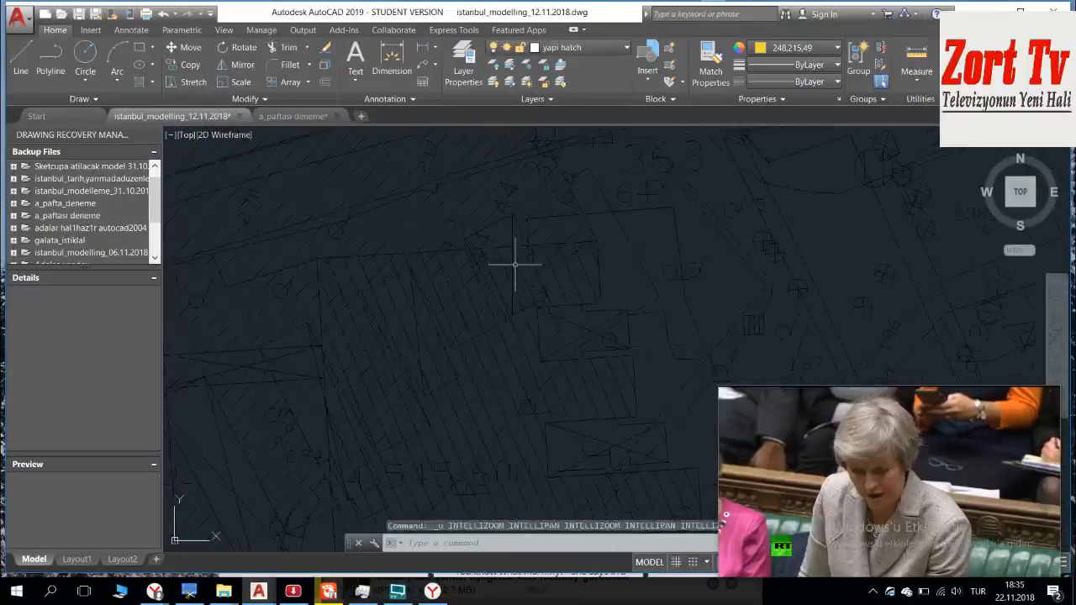
pyautogui.hotkey('ctrl', 'z')
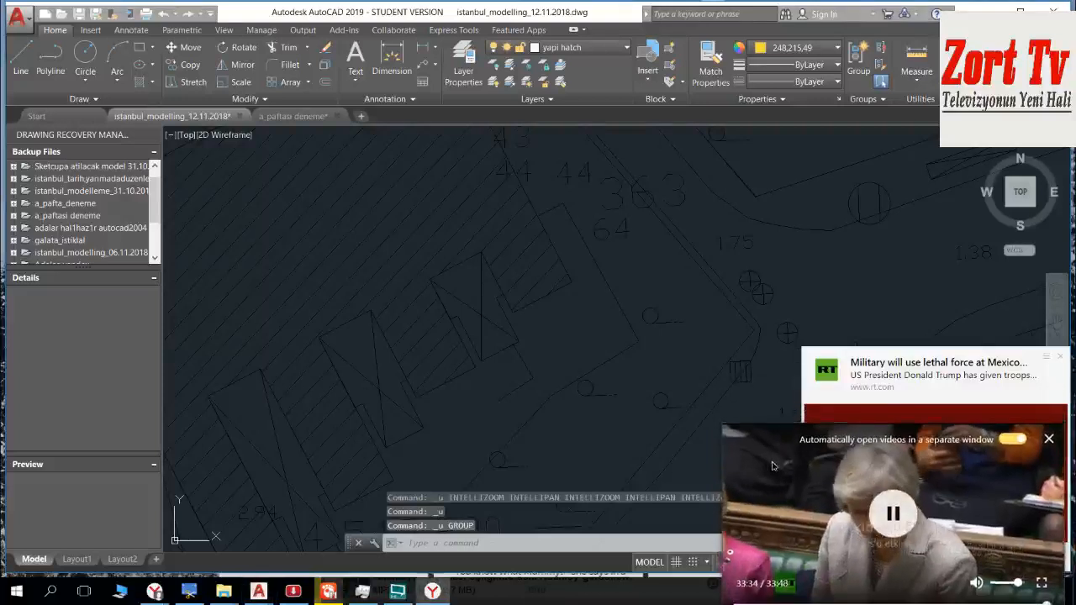
# Step: Examine the white plan and blue-outlined building along the base map's waterfront, and the corresponding building in the sheet A block
pyautogui.scroll(-4, 614, 322)
pyautogui.scroll(-3, 612, 329)
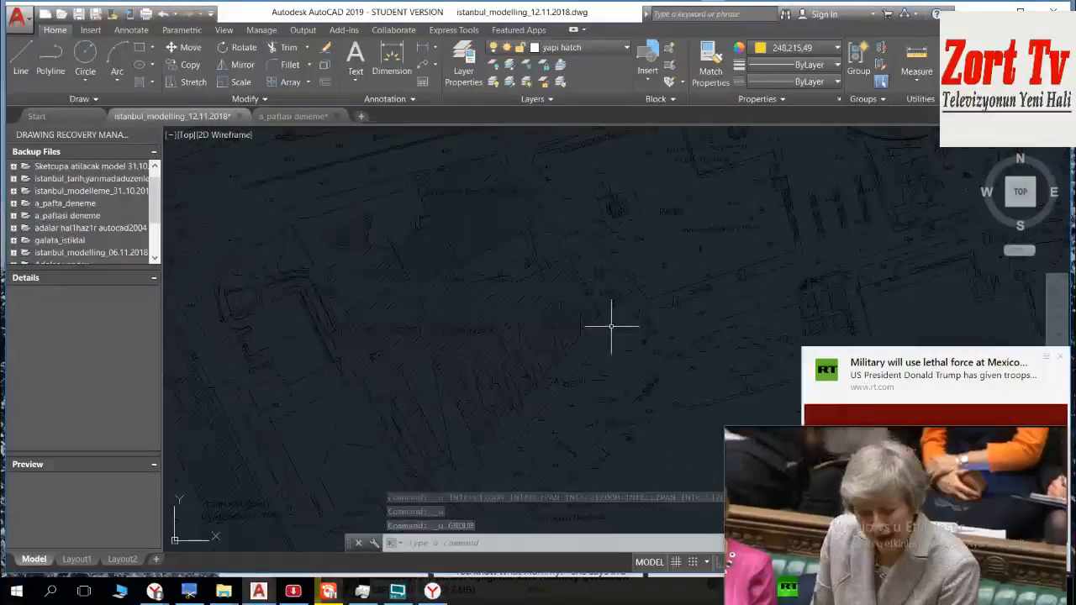
pyautogui.press('Escape')
pyautogui.press('Escape')
pyautogui.scroll(-3, 612, 325)
pyautogui.moveTo(629, 321); pyautogui.dragTo(435, 251, button='middle')
pyautogui.scroll(-2, 434, 251)
pyautogui.scroll(-2, 435, 251)
pyautogui.moveTo(533, 254)
pyautogui.mouseDown(button='middle')
pyautogui.moveTo(444, 486)
pyautogui.moveTo(485, 521)
pyautogui.moveTo(464, 576)
pyautogui.mouseUp(button='middle')
pyautogui.scroll(3, 552, 180)
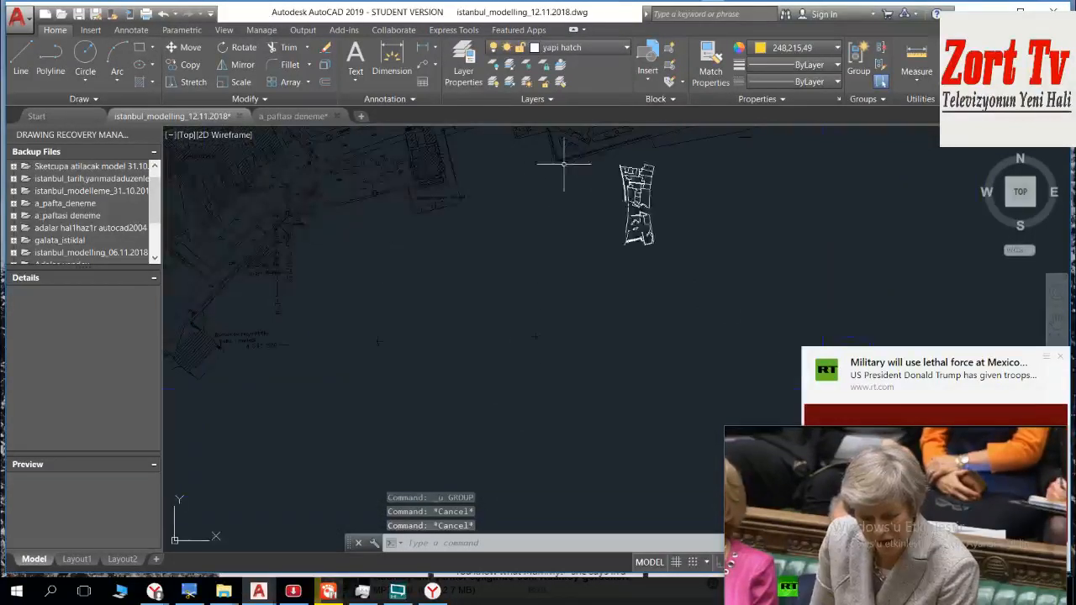
pyautogui.moveTo(564, 163); pyautogui.dragTo(546, 364, button='middle')
pyautogui.scroll(5, 580, 442)
pyautogui.scroll(-3, 563, 370)
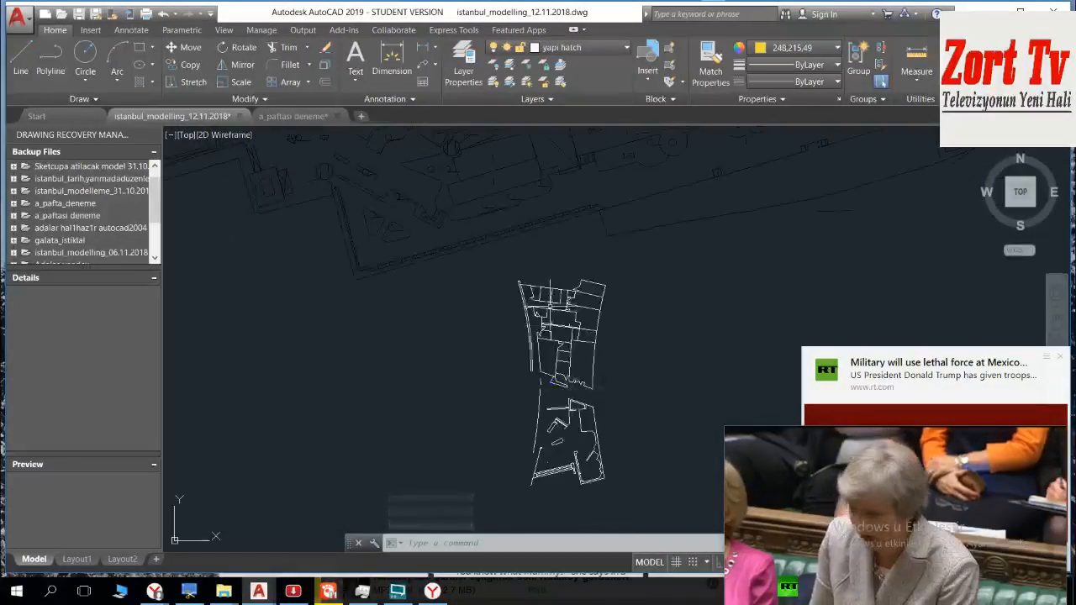
pyautogui.scroll(-5, 557, 359)
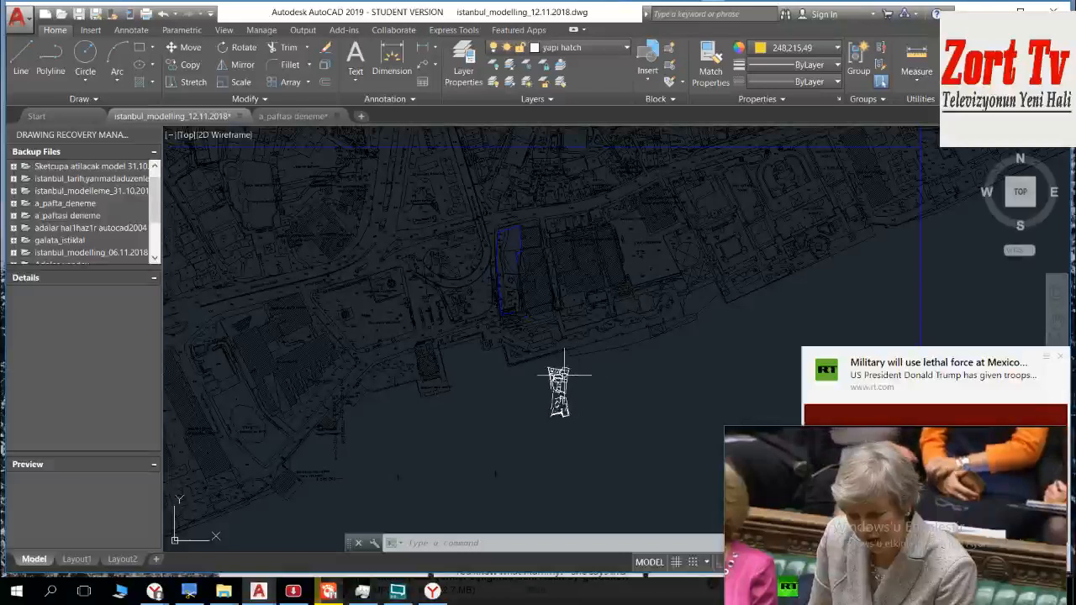
pyautogui.scroll(5, 518, 291)
pyautogui.scroll(-4, 579, 250)
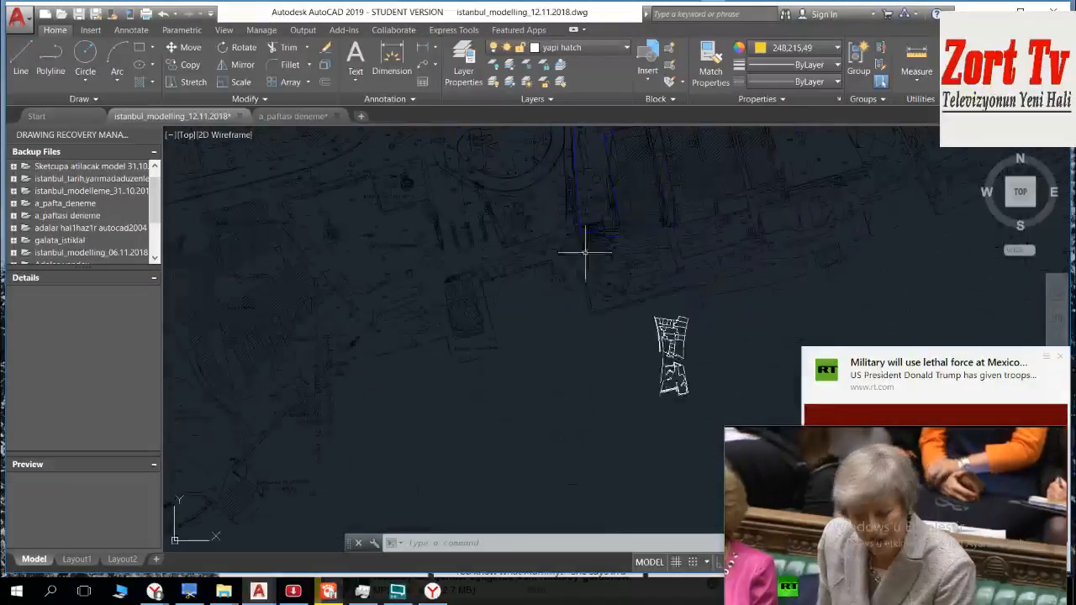
pyautogui.scroll(5, 515, 447)
pyautogui.scroll(-5, 497, 311)
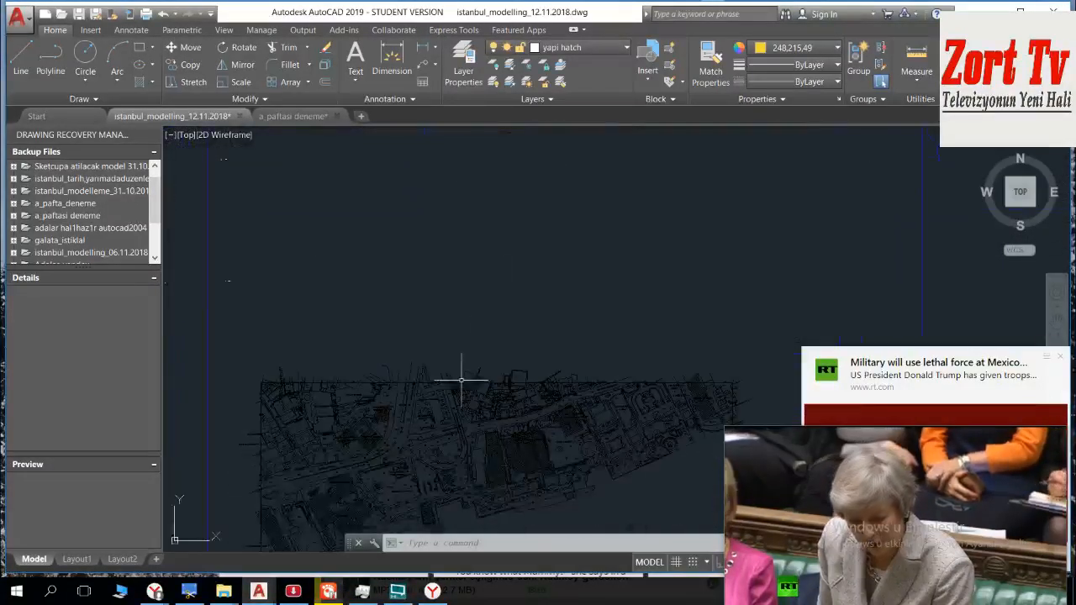
pyautogui.scroll(5, 479, 320)
pyautogui.scroll(2, 509, 296)
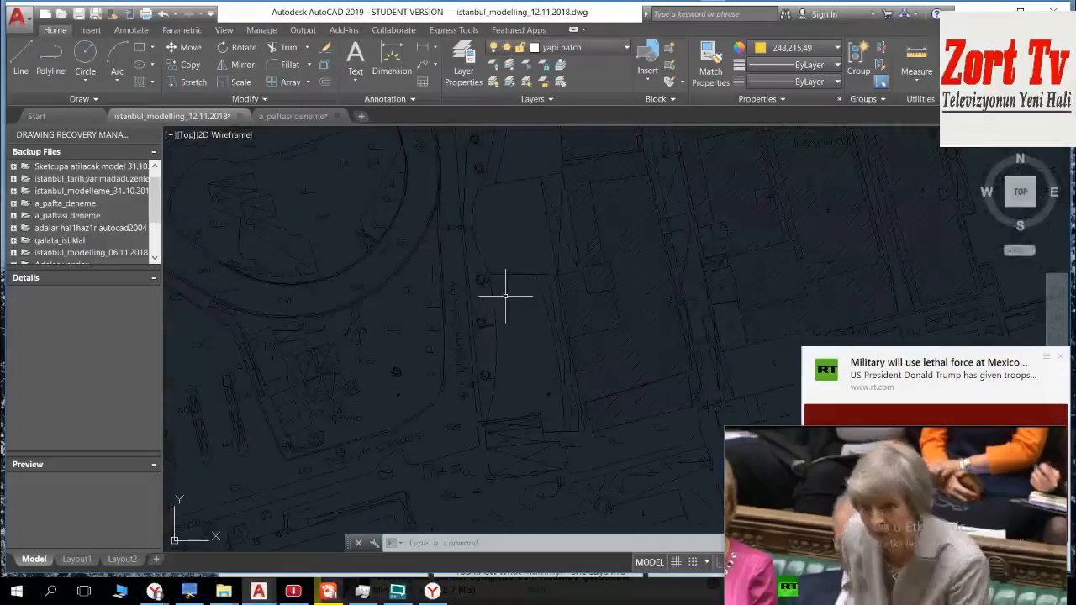
pyautogui.scroll(-8, 459, 269)
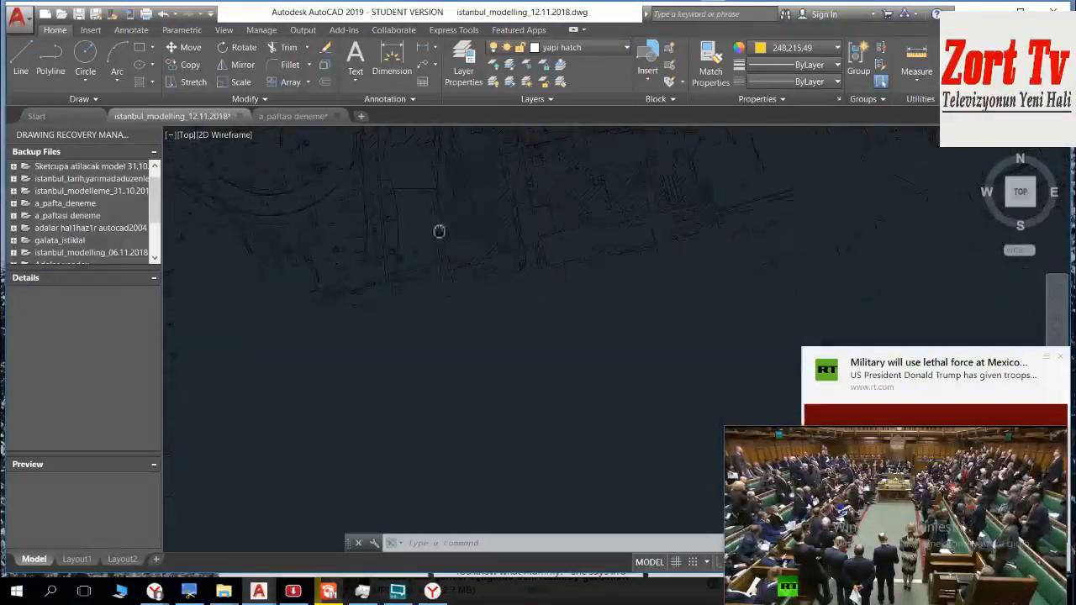
# Step: Start aligning the sheet A block again, taking the outer corner of the hatched wing beside the 363 label as first source point
pyautogui.click(412, 220)
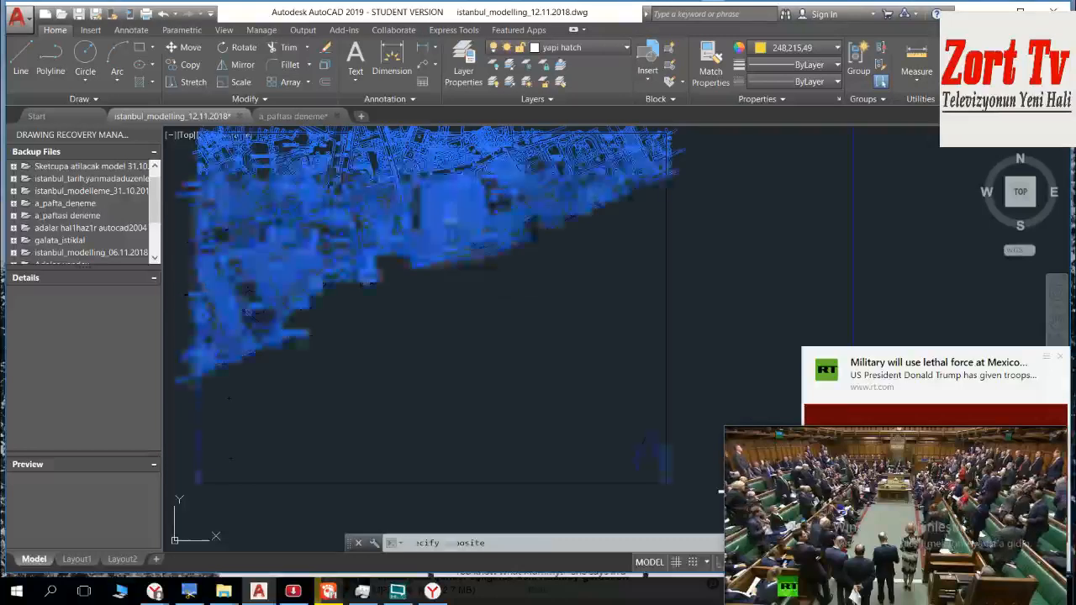
pyautogui.scroll(6, 588, 294)
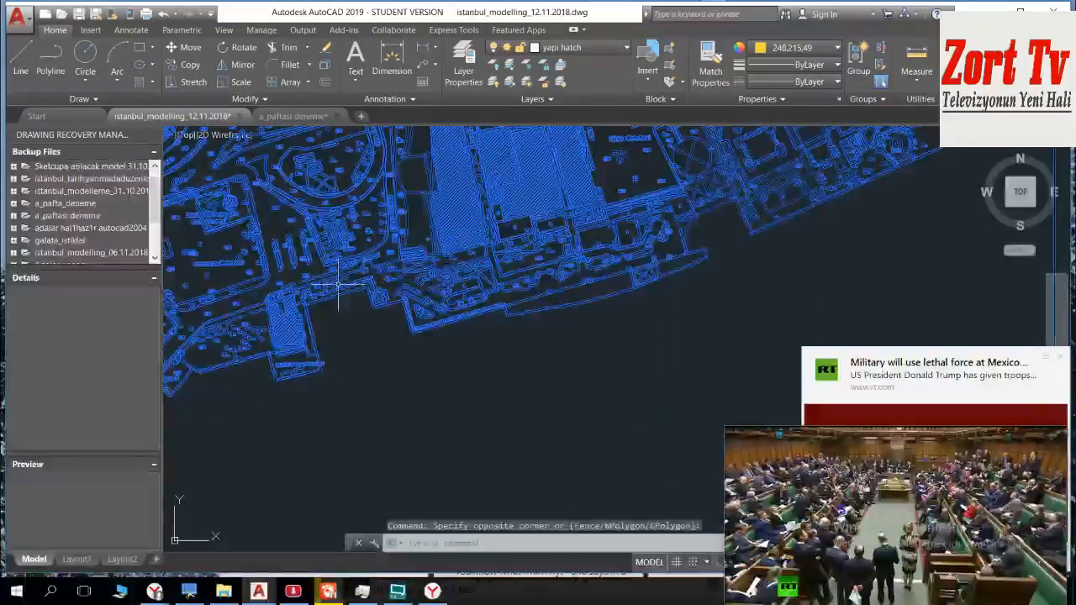
pyautogui.moveTo(588, 293); pyautogui.dragTo(243, 395, button='middle')
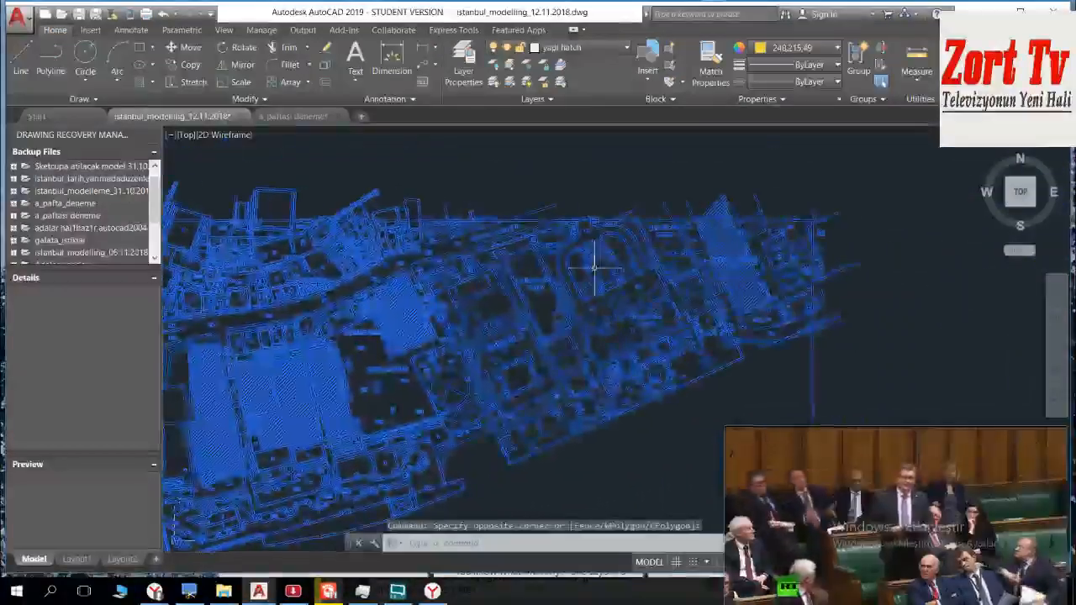
pyautogui.moveTo(361, 353); pyautogui.dragTo(718, 179, button='middle')
pyautogui.moveTo(301, 308); pyautogui.dragTo(559, 197, button='middle')
pyautogui.scroll(2, 493, 259)
pyautogui.scroll(5, 425, 336)
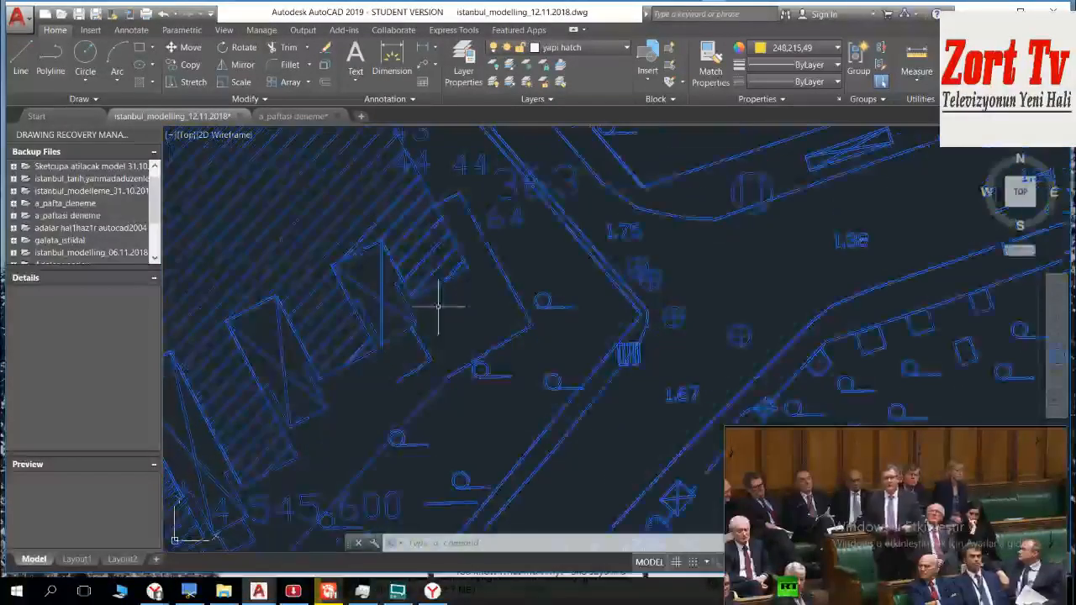
pyautogui.write('l')
pyautogui.press('Return')
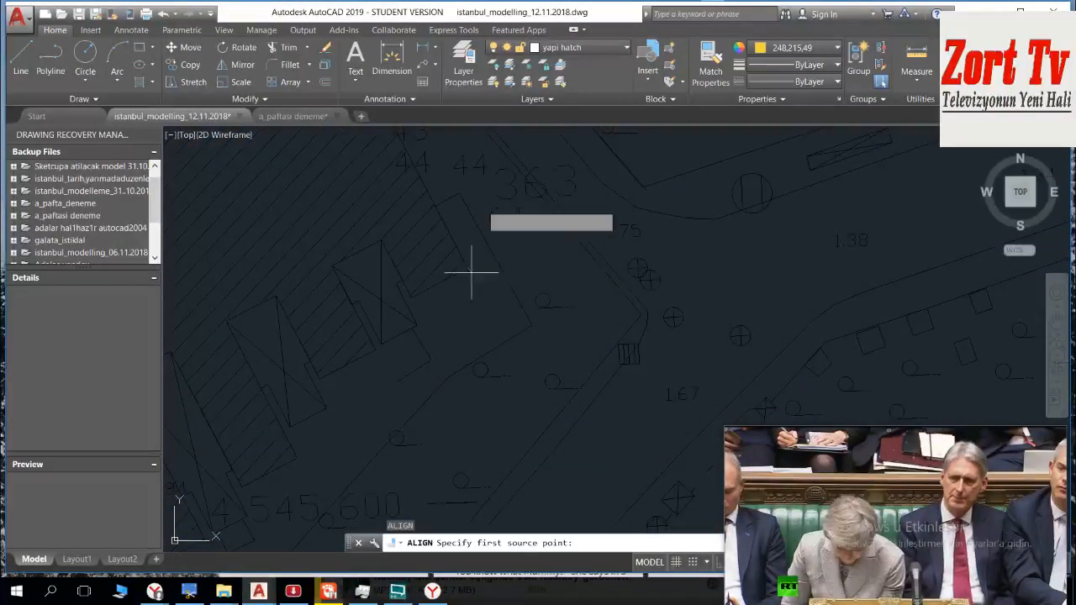
# Step: Set the first destination point at the outer corner of the matching hatched wing beside the 363 label on the base map
pyautogui.moveTo(483, 204); pyautogui.dragTo(468, 350, button='middle')
pyautogui.scroll(-3, 491, 220)
pyautogui.moveTo(494, 209); pyautogui.dragTo(493, 358, button='middle')
pyautogui.moveTo(511, 212); pyautogui.dragTo(463, 500, button='middle')
pyautogui.moveTo(507, 257); pyautogui.dragTo(456, 504, button='middle')
pyautogui.moveTo(482, 226); pyautogui.dragTo(442, 505, button='middle')
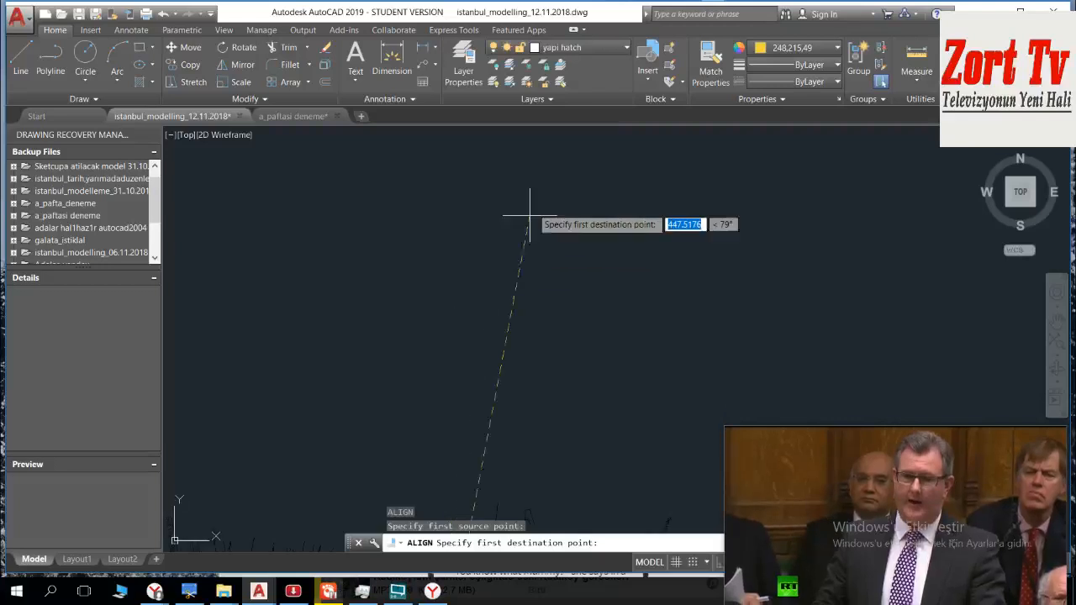
pyautogui.moveTo(538, 192); pyautogui.dragTo(472, 495, button='middle')
pyautogui.scroll(-3, 484, 330)
pyautogui.moveTo(592, 207); pyautogui.dragTo(552, 337, button='middle')
pyautogui.scroll(8, 569, 282)
pyautogui.moveTo(453, 352)
pyautogui.mouseDown(button='middle')
pyautogui.moveTo(660, 230)
pyautogui.moveTo(760, 375)
pyautogui.mouseUp(button='middle')
pyautogui.scroll(5, 327, 426)
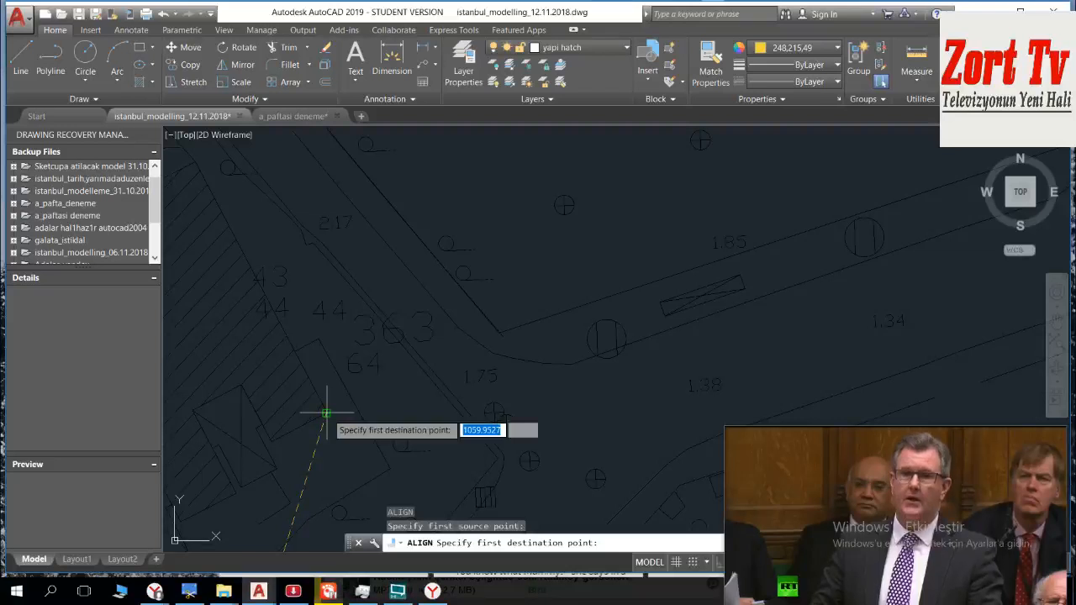
pyautogui.click(326, 412)
# Step: Set the alignment's second source point at the inner corner of the hatched wing, next to the crossed rectangle, in the sheet A block
pyautogui.scroll(-6, 324, 408)
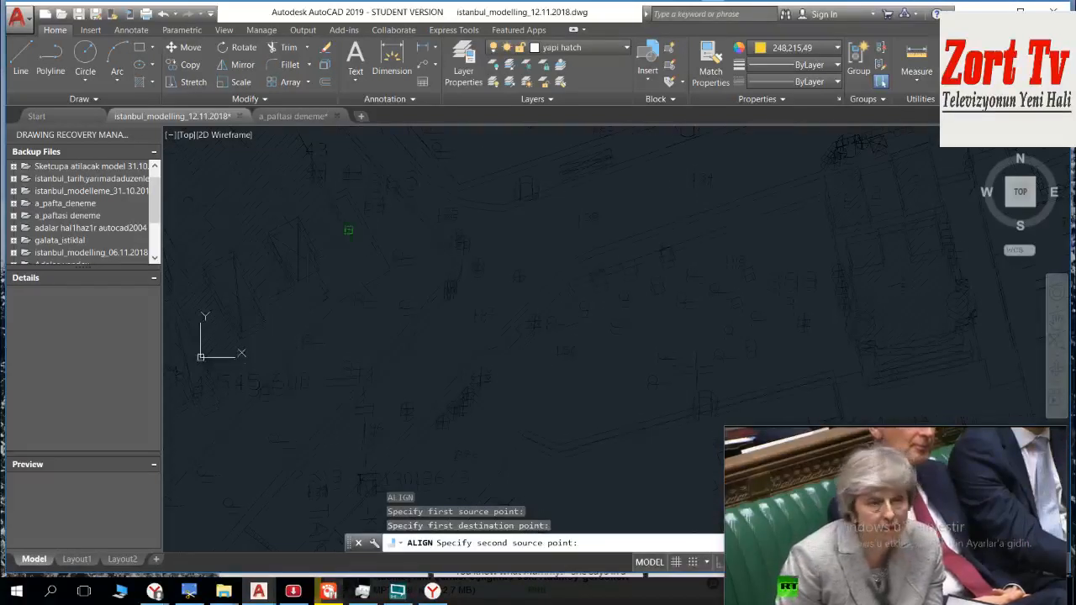
pyautogui.scroll(6, 382, 367)
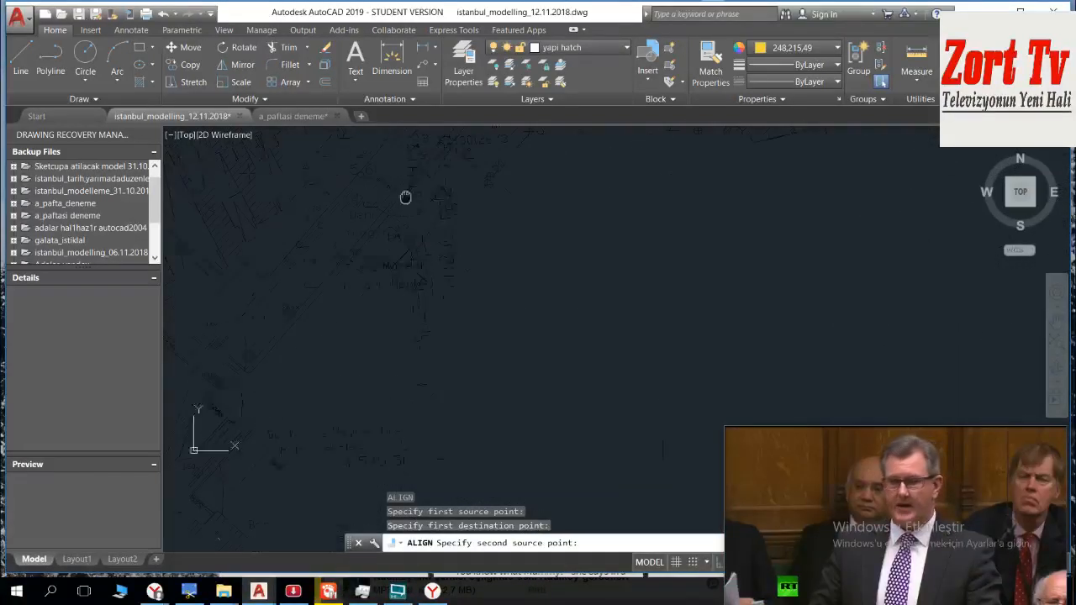
pyautogui.scroll(-3, 395, 385)
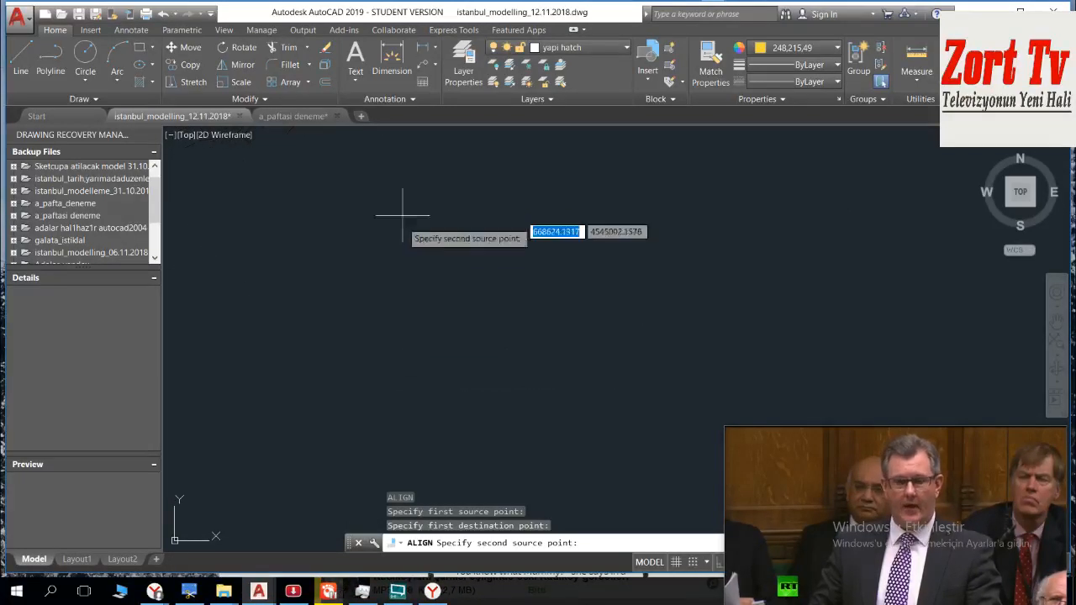
pyautogui.moveTo(439, 382); pyautogui.dragTo(438, 132, button='middle')
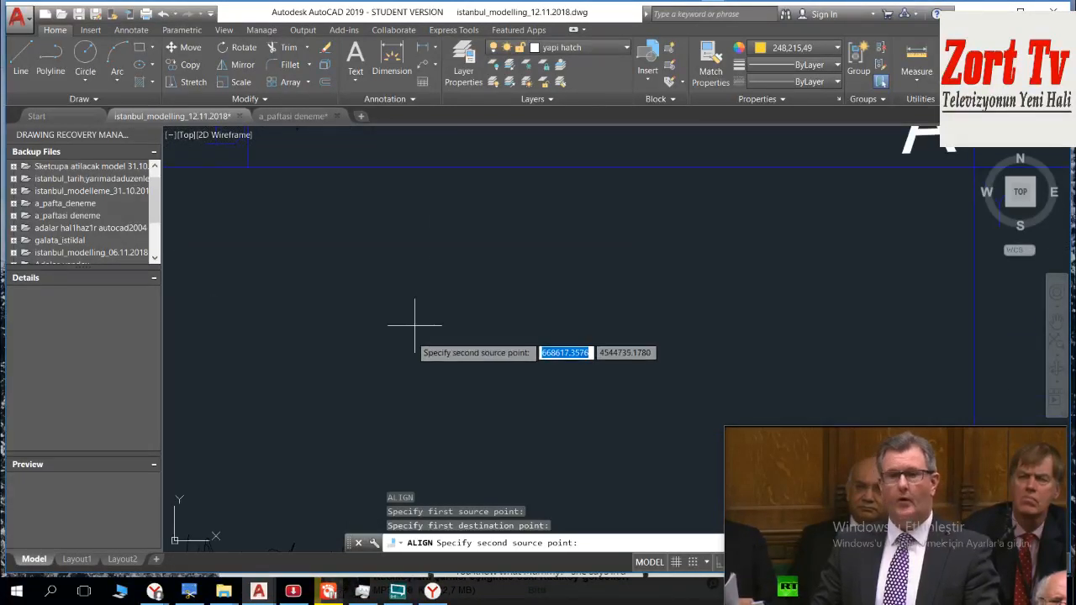
pyautogui.moveTo(413, 325); pyautogui.dragTo(449, 128, button='middle')
pyautogui.scroll(-4, 431, 254)
pyautogui.scroll(5, 365, 392)
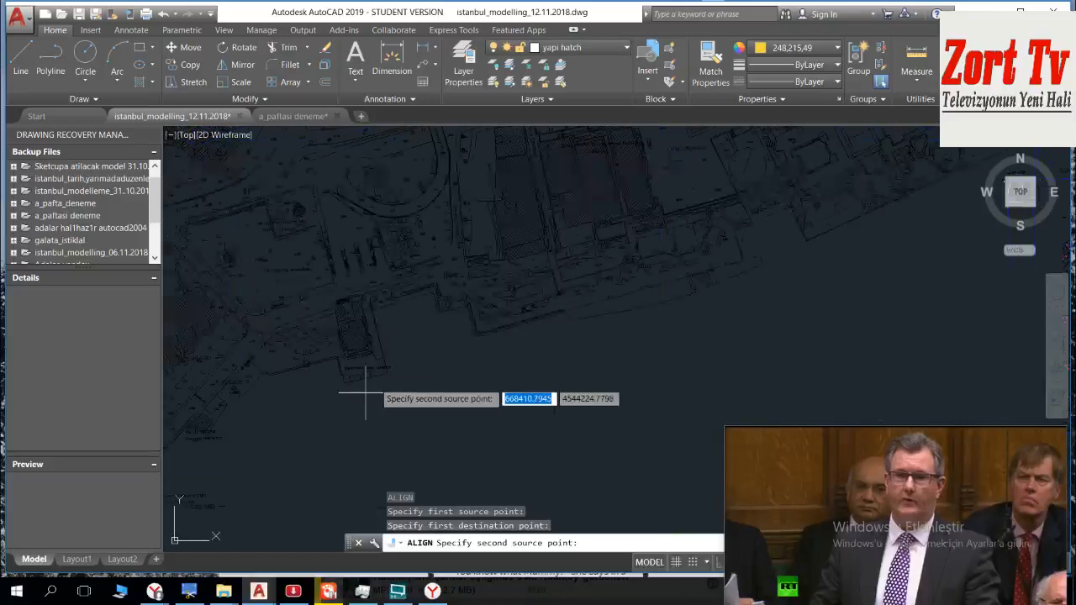
pyautogui.moveTo(385, 253); pyautogui.dragTo(585, 248, button='middle')
pyautogui.scroll(3, 388, 361)
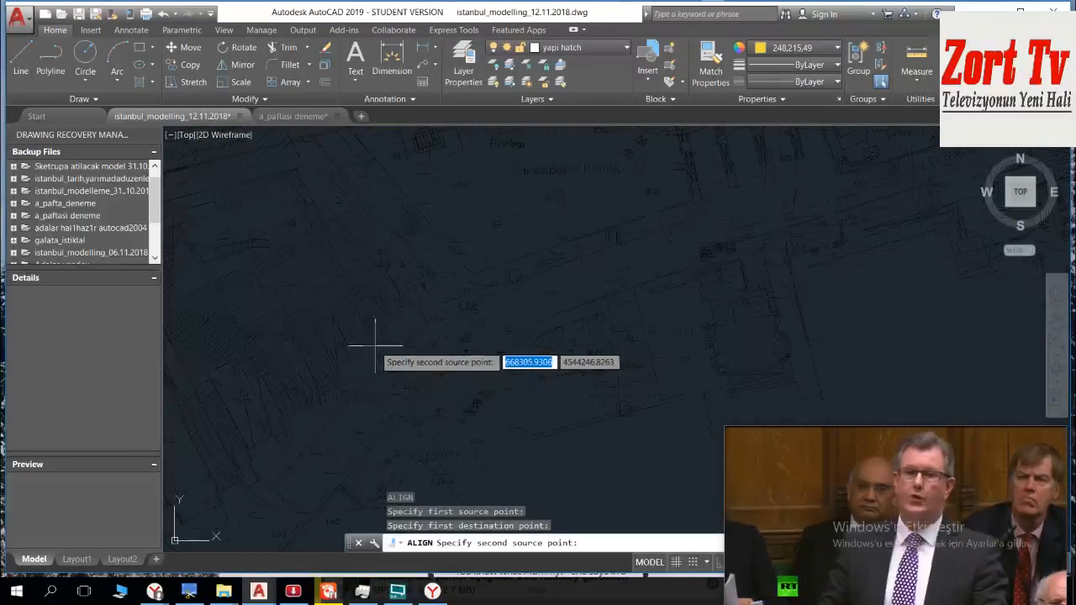
pyautogui.scroll(5, 383, 322)
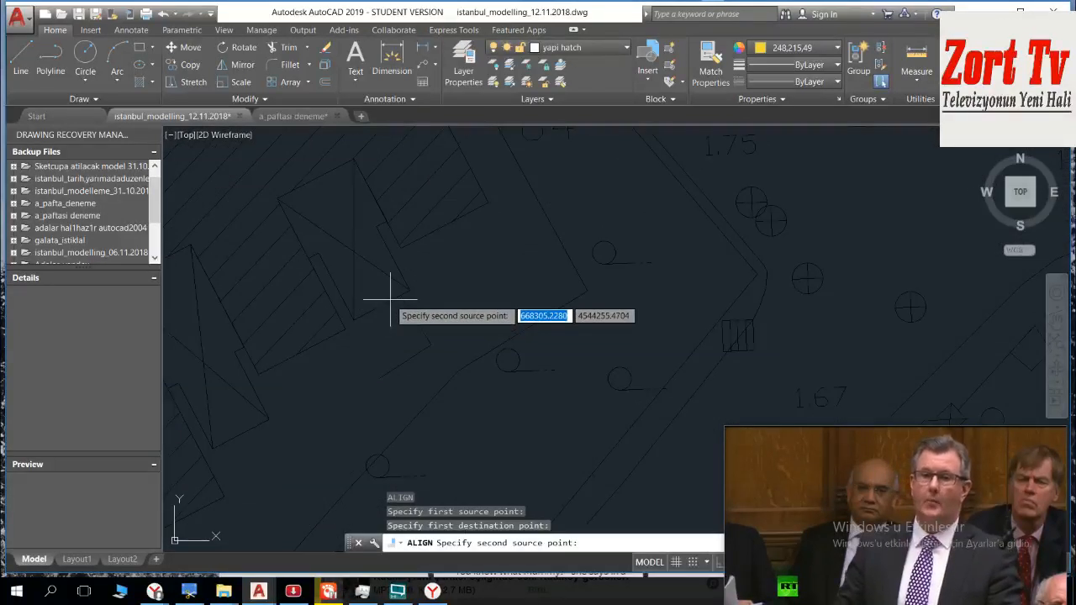
pyautogui.click(400, 249)
# Step: Set the second destination point at the matching inner wing corner on the base map, and finish the alignment without scaling the block
pyautogui.scroll(5, 565, 277)
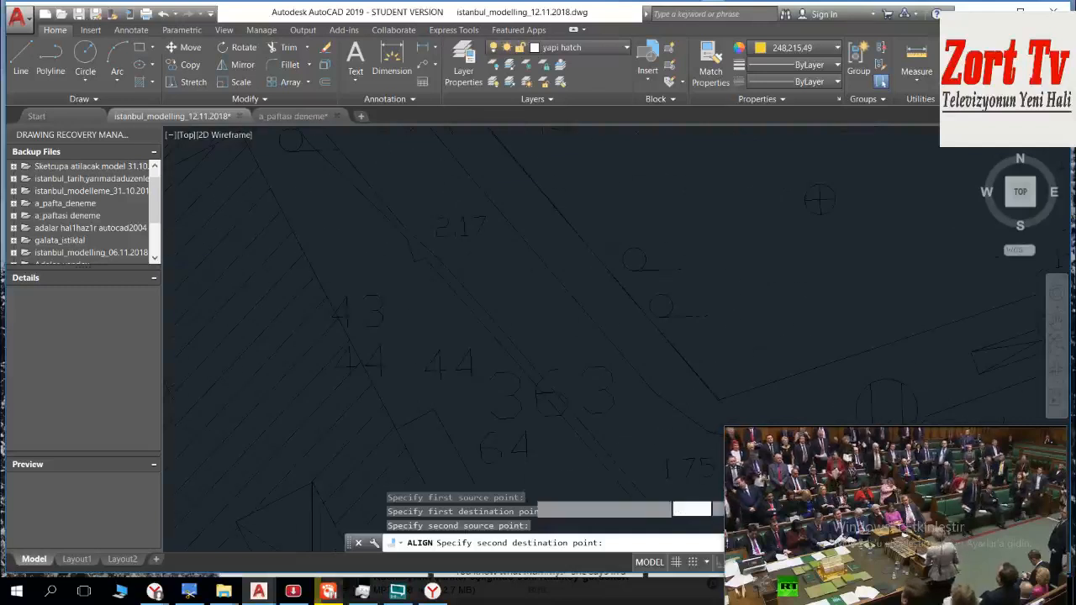
pyautogui.scroll(-6, 565, 290)
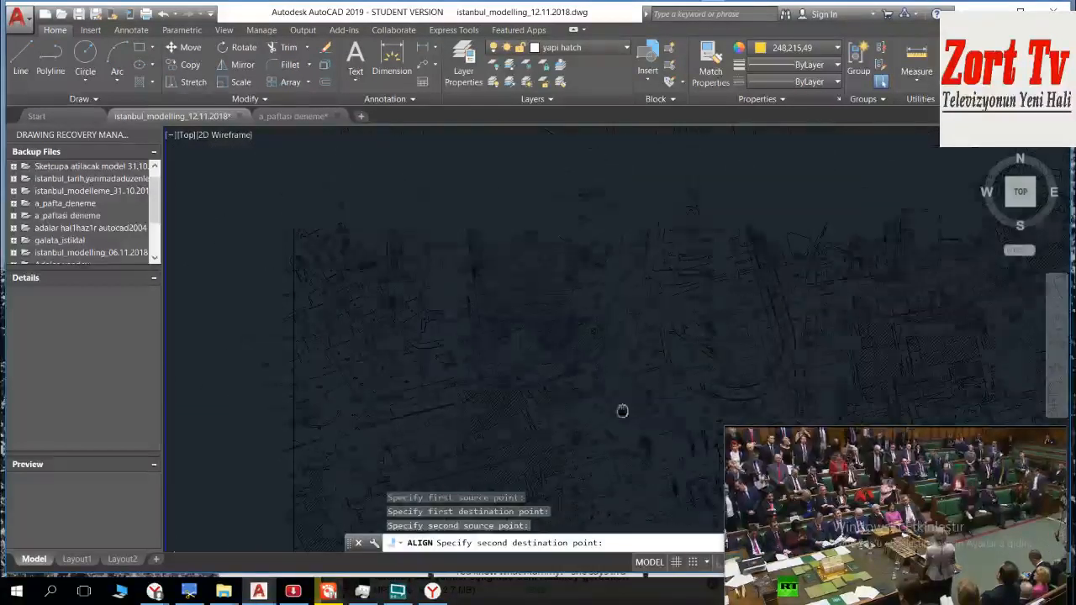
pyautogui.scroll(5, 661, 227)
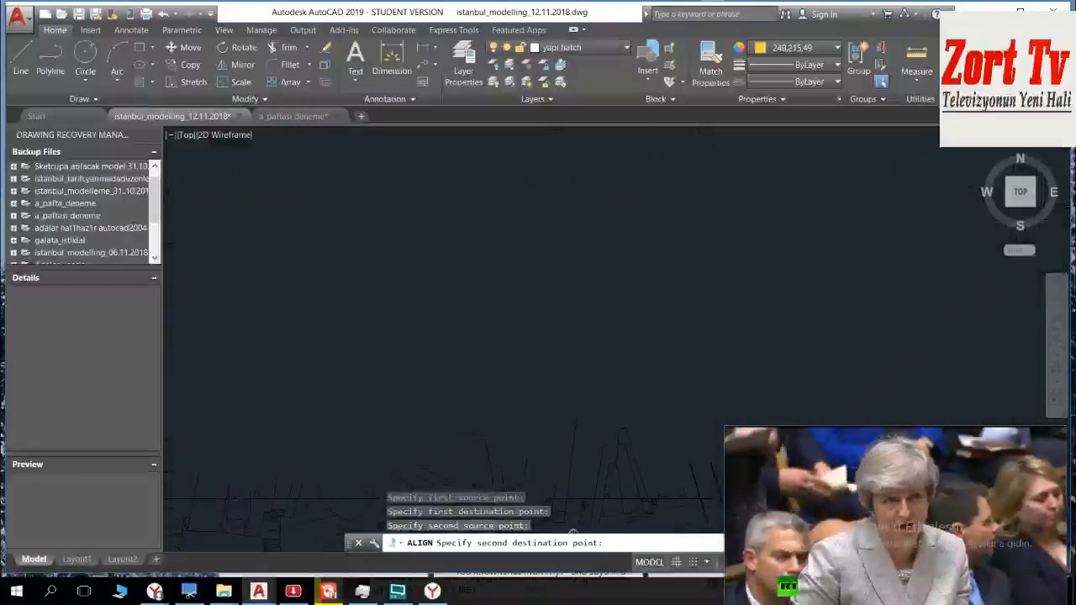
pyautogui.scroll(-4, 645, 204)
pyautogui.moveTo(648, 192); pyautogui.dragTo(587, 413, button='middle')
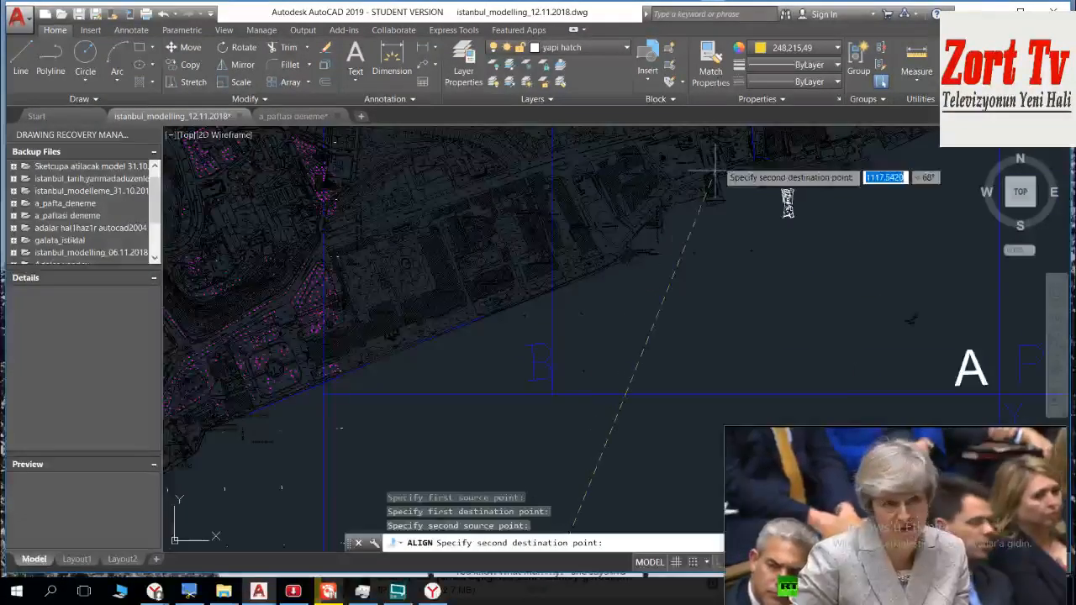
pyautogui.scroll(3, 714, 172)
pyautogui.scroll(3, 664, 241)
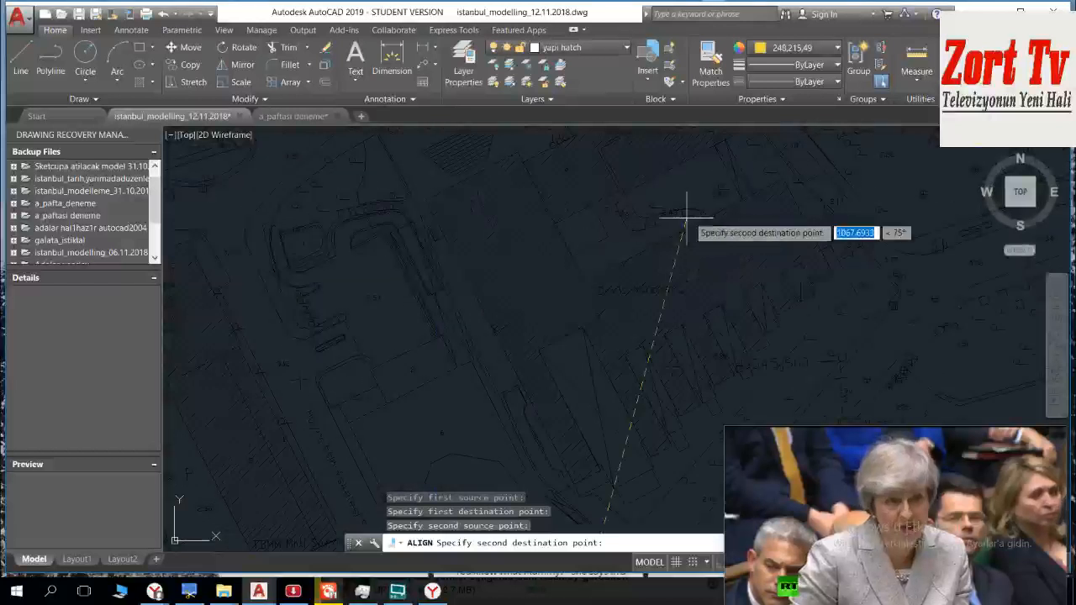
pyautogui.scroll(2, 820, 278)
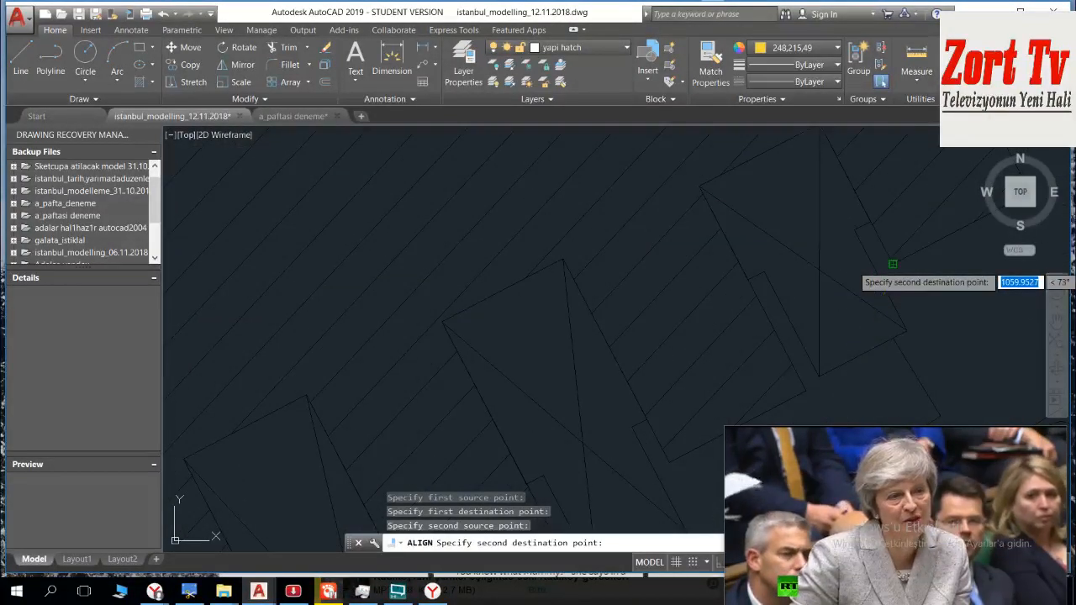
pyautogui.click(893, 264)
pyautogui.press('Return')
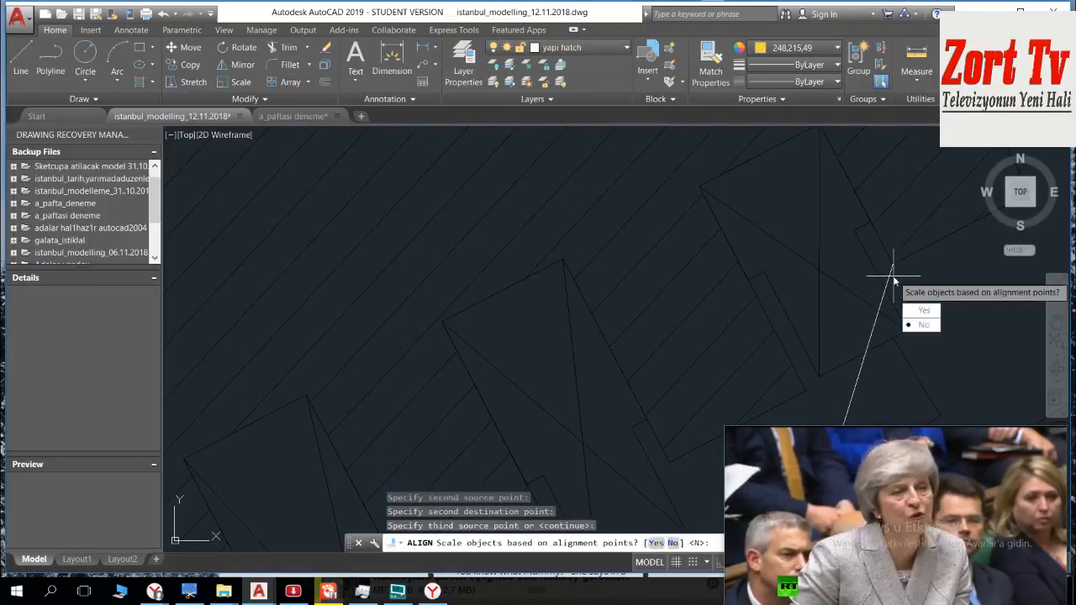
pyautogui.press('Return')
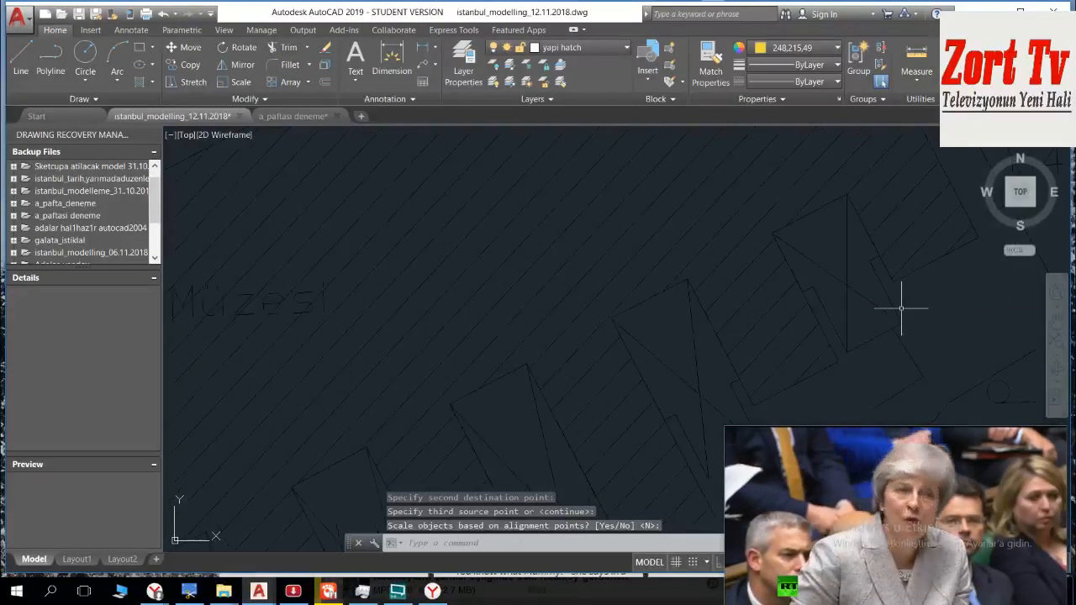
# Step: Check how the realigned sheet A block sits on the base map, including its frame and the buildings along the waterfront
pyautogui.scroll(-8, 783, 302)
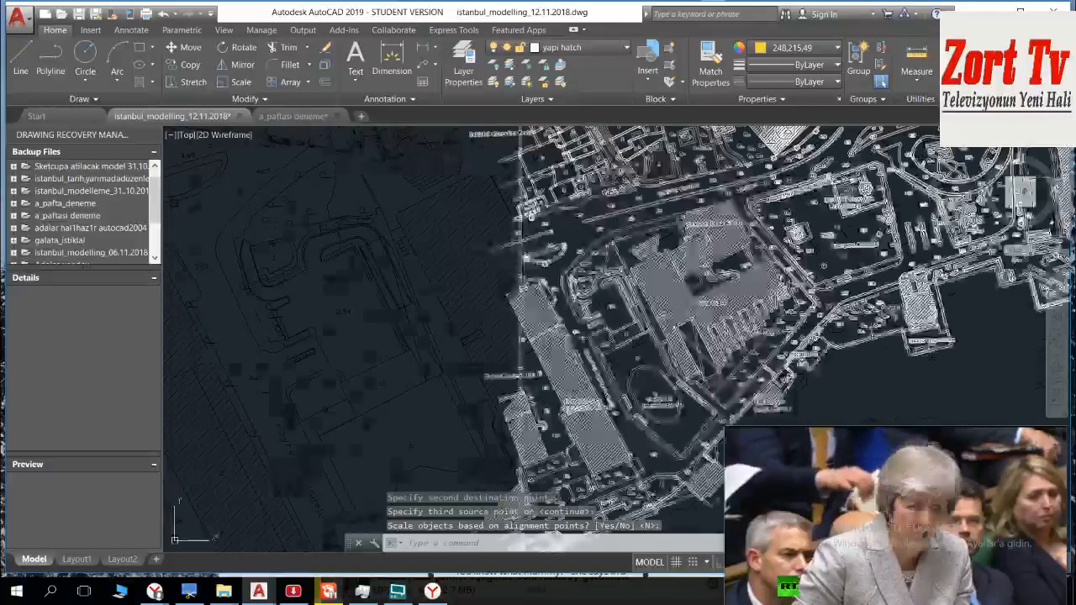
pyautogui.moveTo(812, 324)
pyautogui.mouseDown(button='middle')
pyautogui.moveTo(636, 288)
pyautogui.moveTo(656, 321)
pyautogui.moveTo(608, 308)
pyautogui.mouseUp(button='middle')
pyautogui.click(601, 293)
pyautogui.scroll(-4, 600, 294)
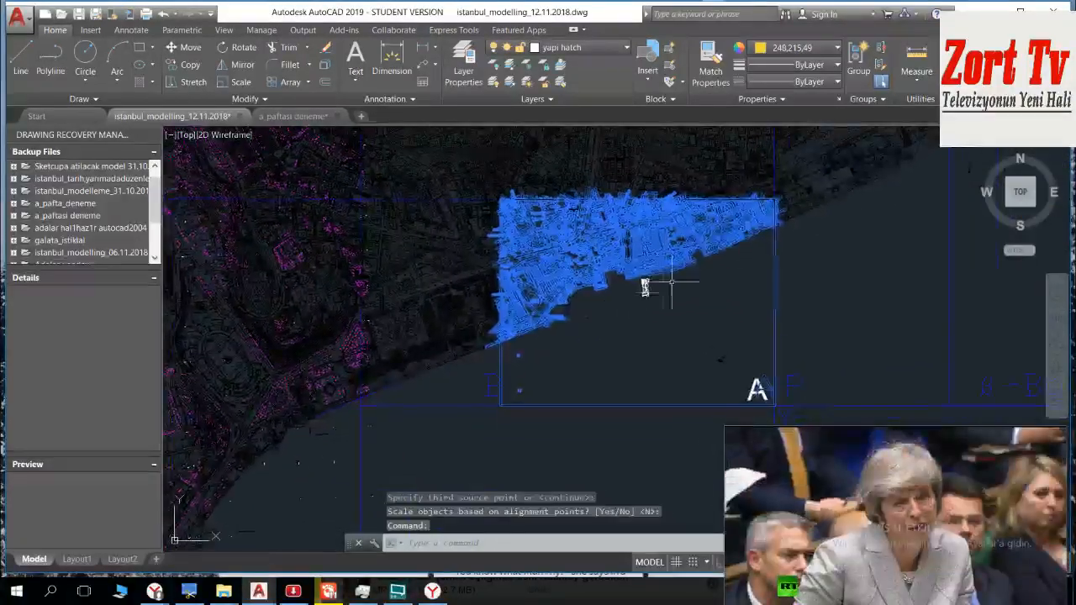
pyautogui.press('Escape')
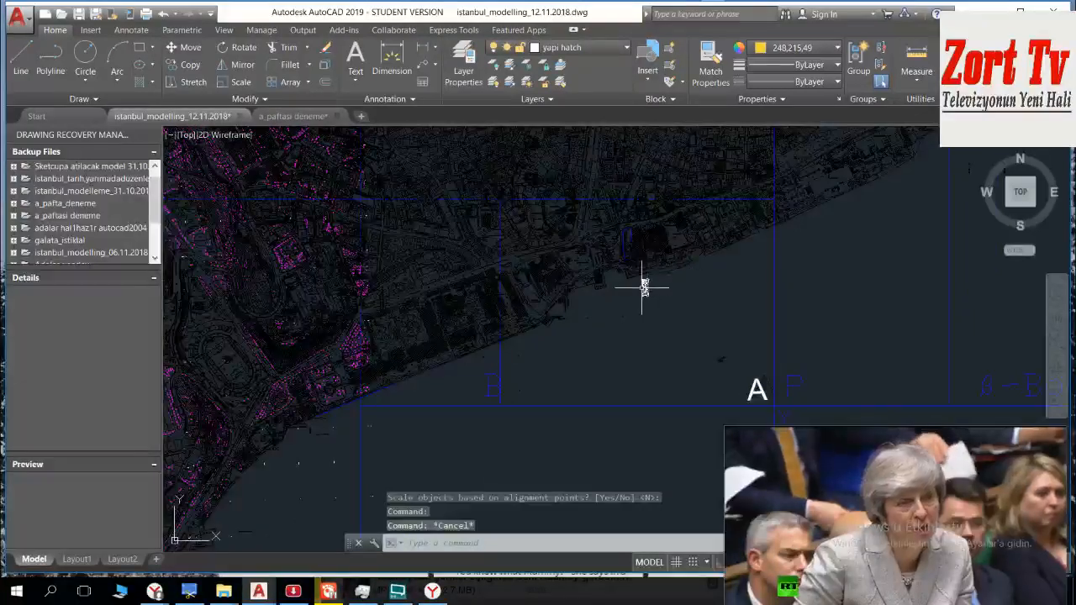
pyautogui.scroll(2, 642, 287)
pyautogui.scroll(6, 612, 225)
pyautogui.moveTo(630, 235)
pyautogui.mouseDown(button='middle')
pyautogui.moveTo(641, 247)
pyautogui.moveTo(579, 252)
pyautogui.moveTo(462, 216)
pyautogui.mouseUp(button='middle')
pyautogui.scroll(-4, 641, 247)
pyautogui.scroll(-2, 582, 272)
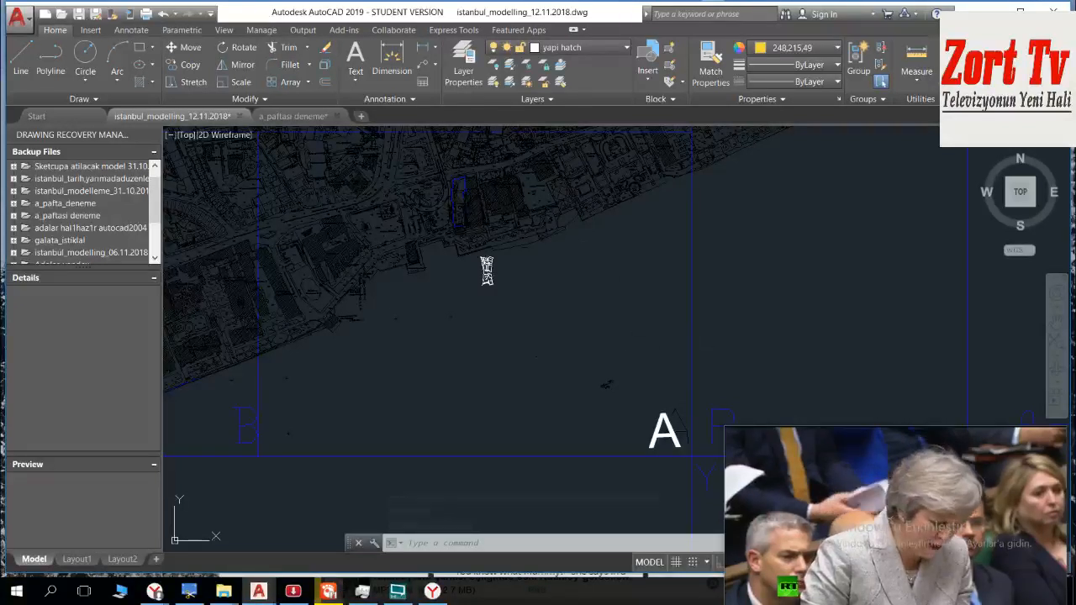
# Step: Select the map objects in the sheet A area with a crossing window, and take the sheet A block with its frame out of the selection
pyautogui.click(689, 353)
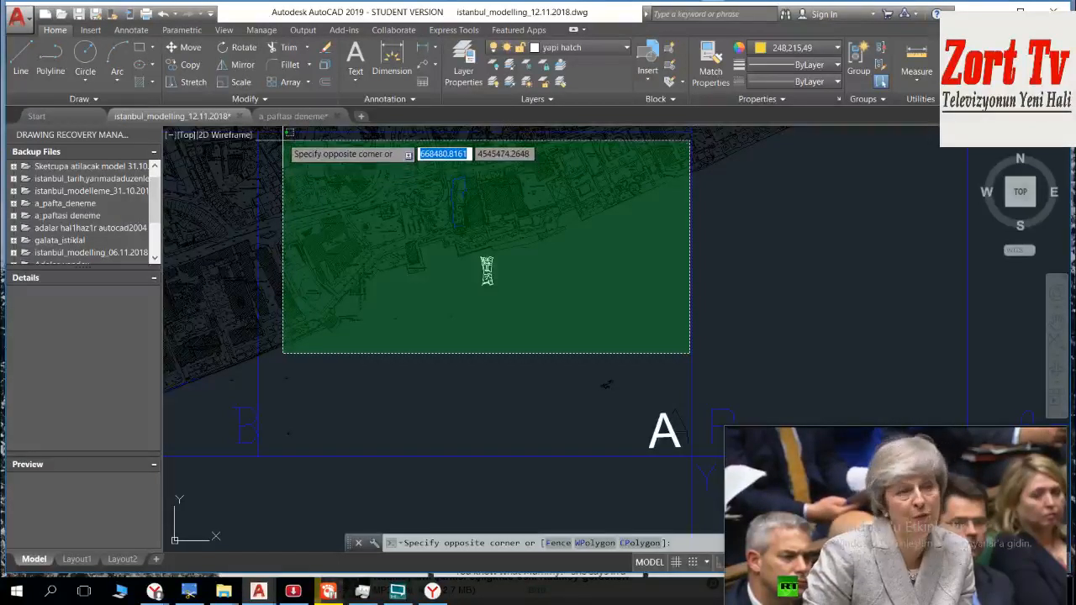
pyautogui.click(282, 137)
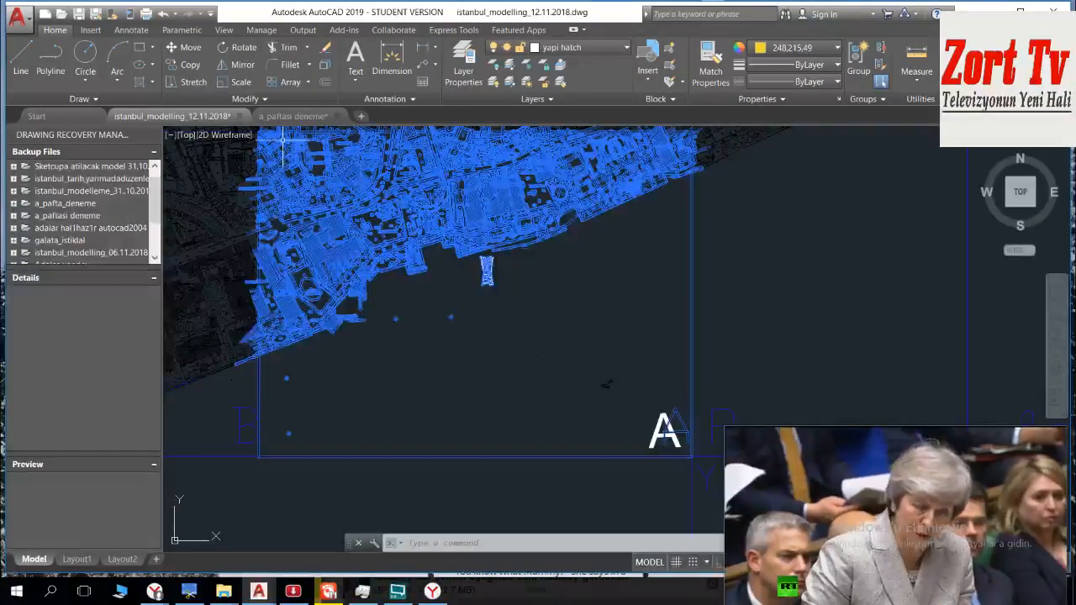
pyautogui.moveTo(668, 322); pyautogui.dragTo(572, 282, button='middle')
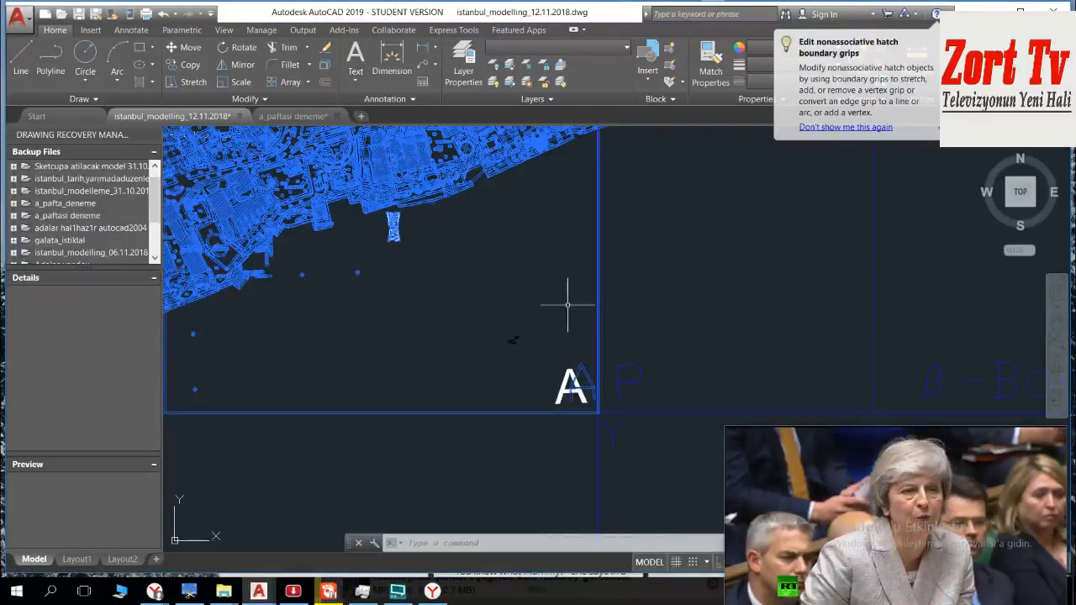
pyautogui.click(637, 304)
pyautogui.click(565, 281)
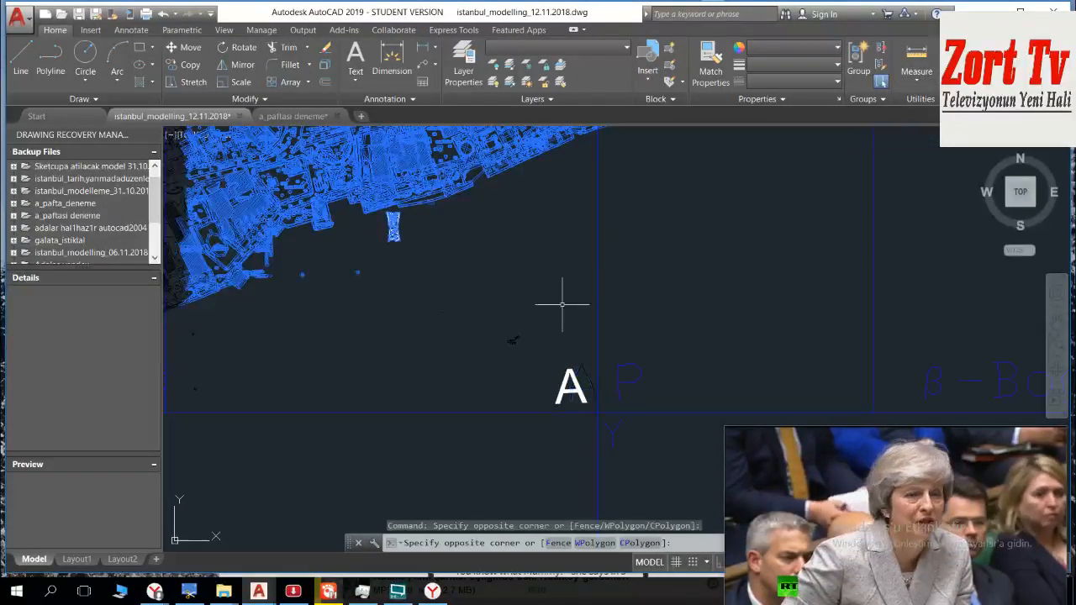
# Step: Remove the objects crossing sheet A's northern boundary line from the selection along its full length
pyautogui.moveTo(404, 261); pyautogui.dragTo(602, 425, button='middle')
pyautogui.scroll(-2, 603, 425)
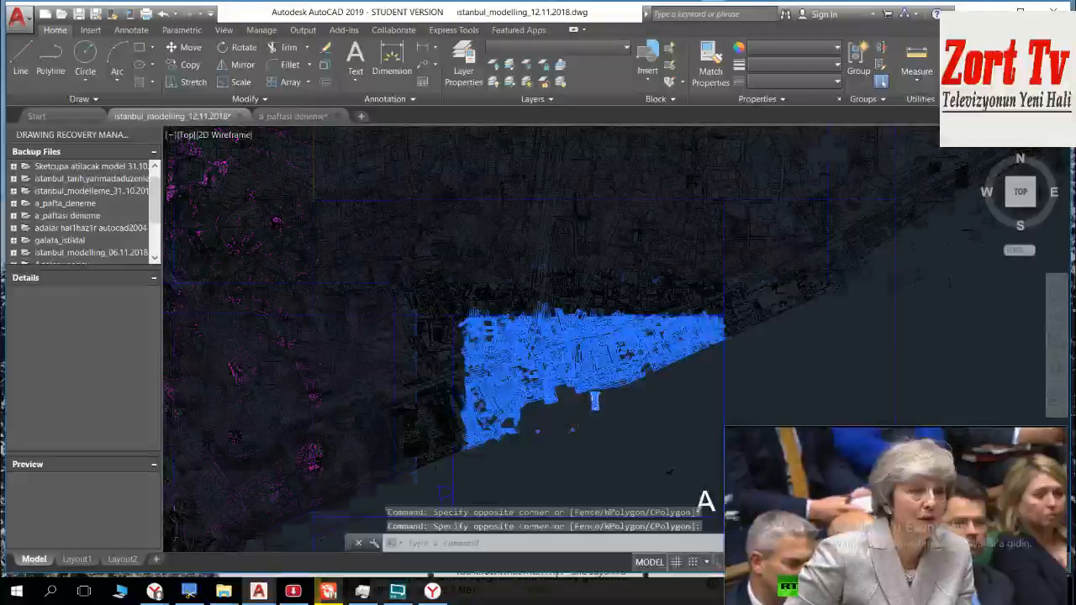
pyautogui.scroll(4, 558, 365)
pyautogui.scroll(8, 649, 286)
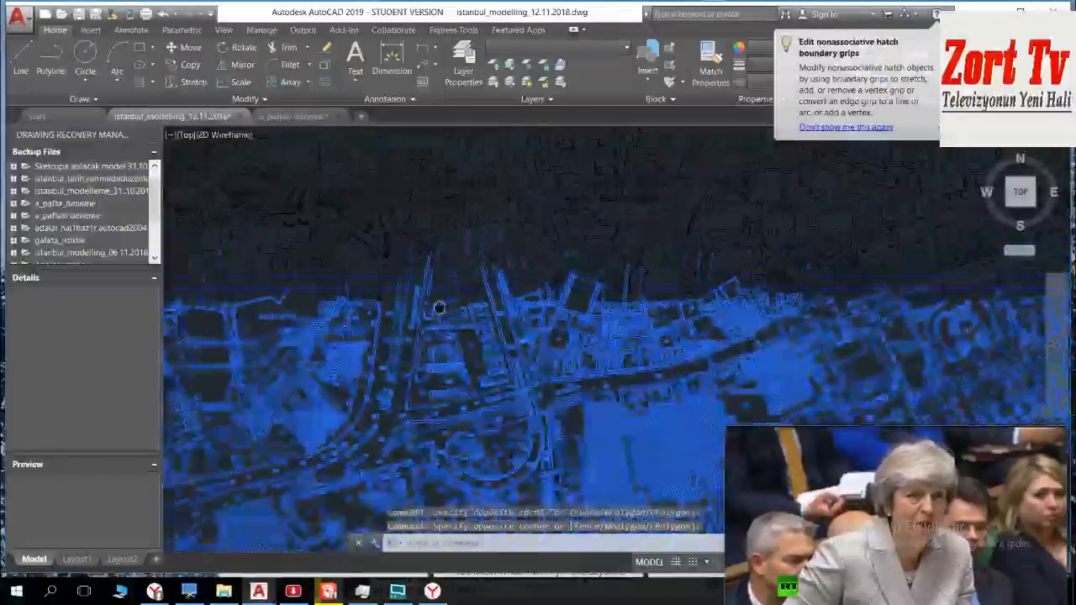
pyautogui.scroll(2, 649, 286)
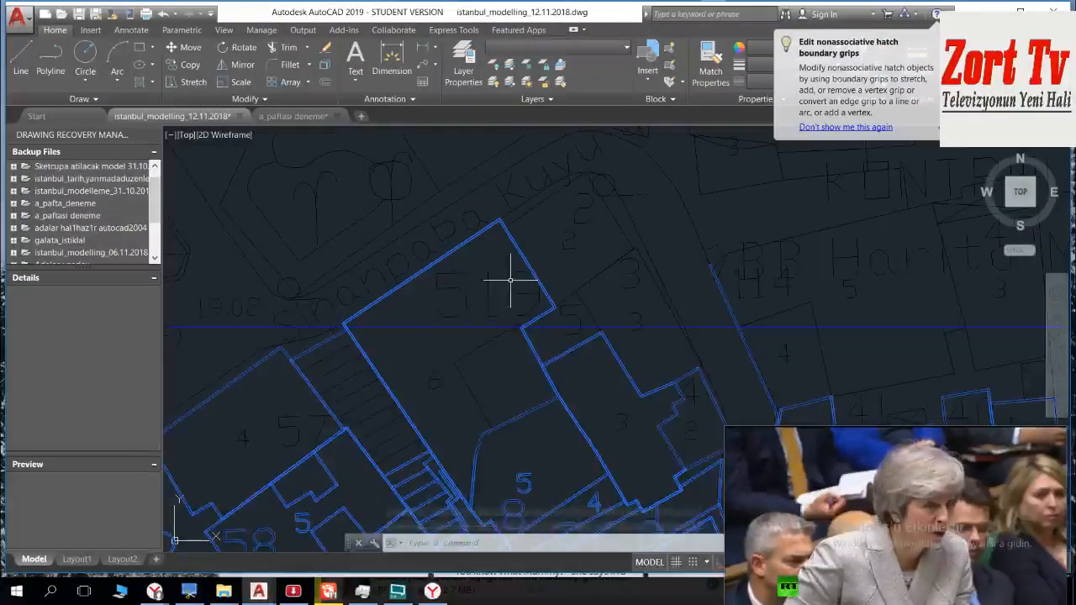
pyautogui.scroll(-6, 672, 300)
pyautogui.scroll(2, 600, 312)
pyautogui.scroll(7, 723, 328)
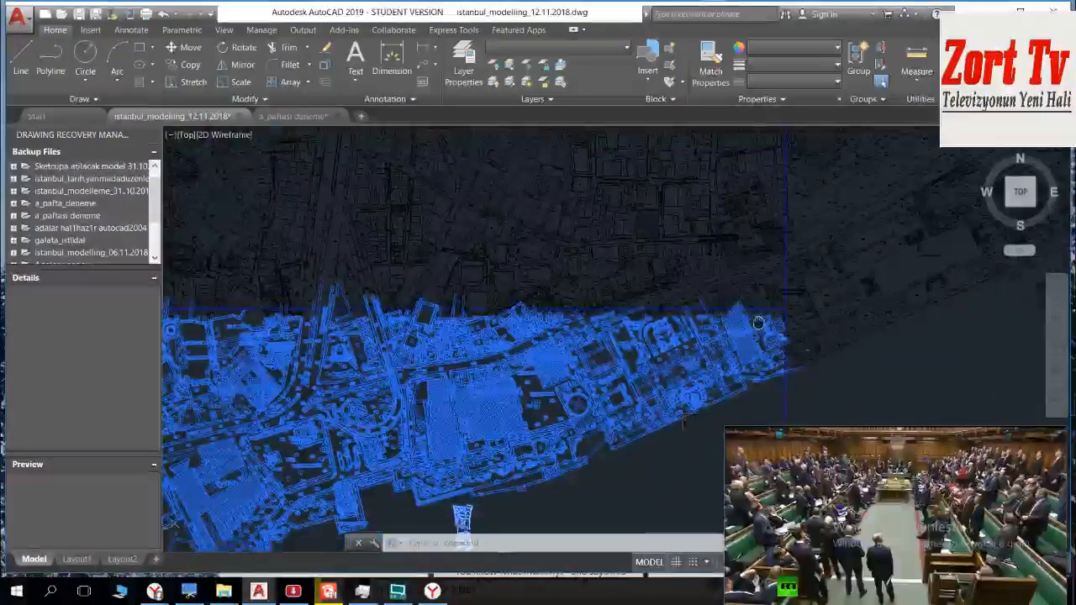
pyautogui.moveTo(884, 297); pyautogui.dragTo(757, 278, button='middle')
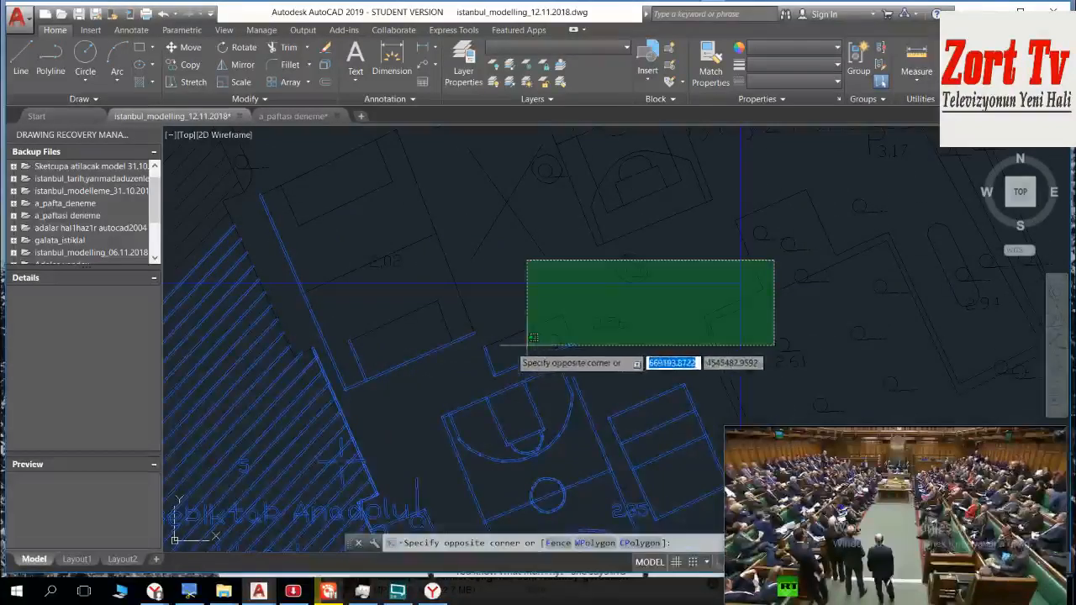
pyautogui.scroll(-5, 732, 332)
pyautogui.scroll(4, 720, 341)
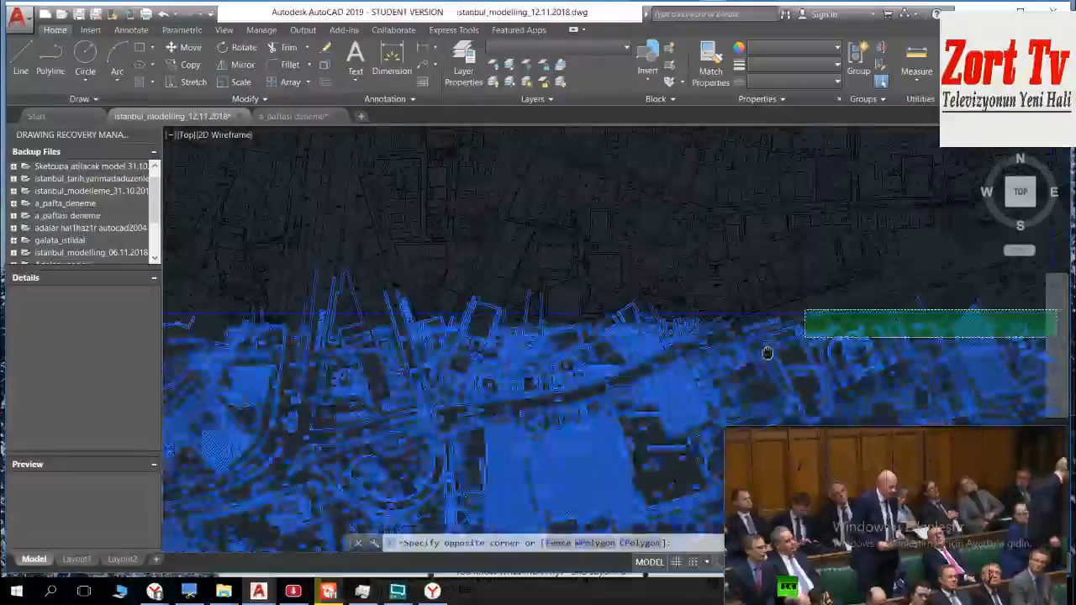
pyautogui.moveTo(598, 352); pyautogui.dragTo(1020, 350, button='middle')
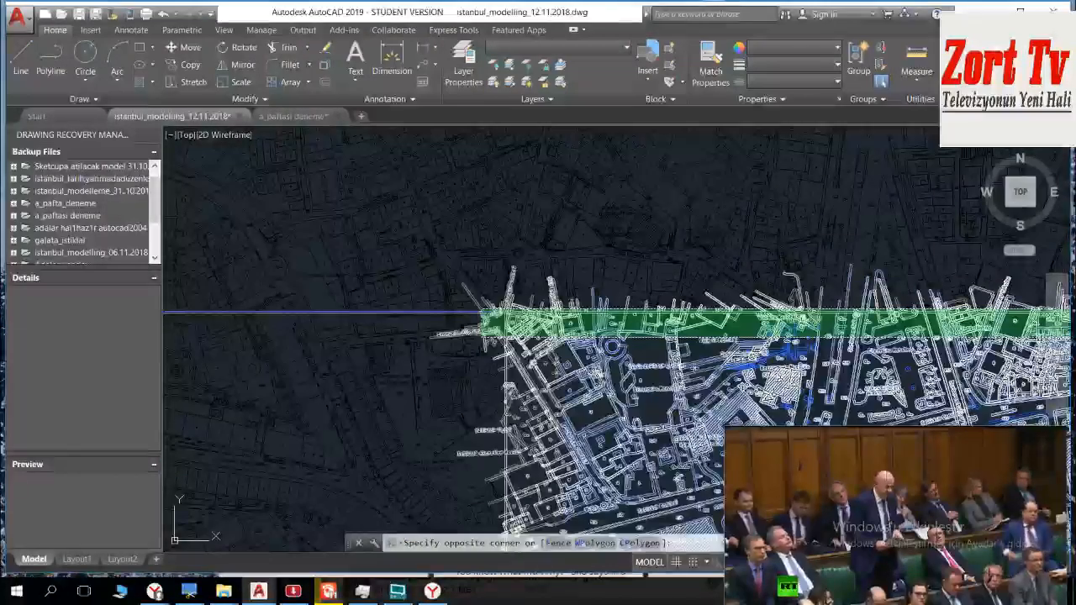
pyautogui.click(481, 339)
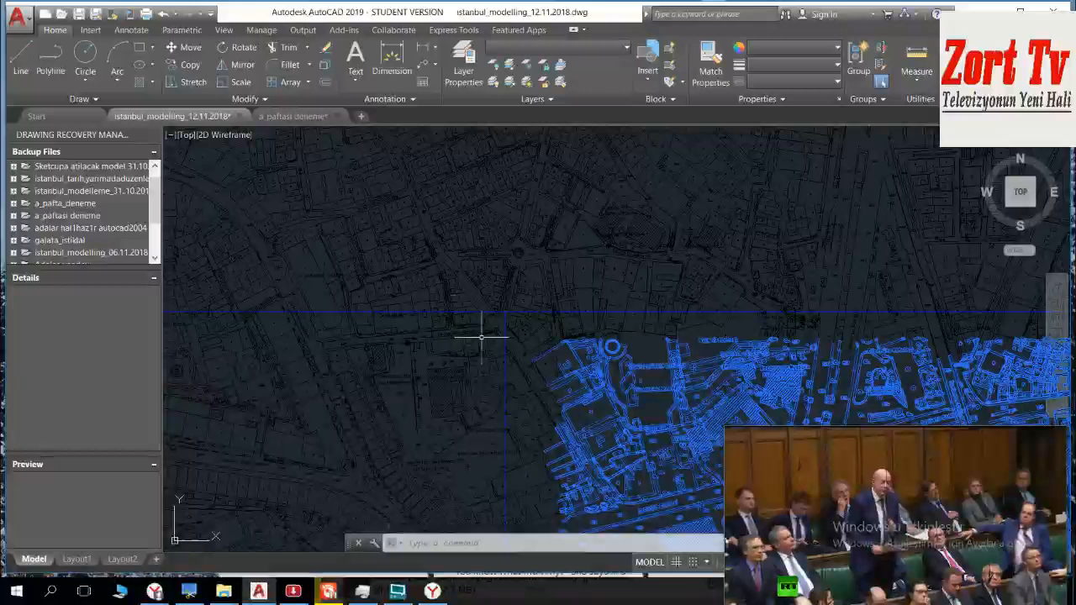
# Step: Remove the objects at sheet A's eastern boundary line, where it meets the waterfront, from the selection
pyautogui.scroll(-5, 481, 311)
pyautogui.moveTo(533, 339); pyautogui.dragTo(497, 293, button='middle')
pyautogui.click(714, 249)
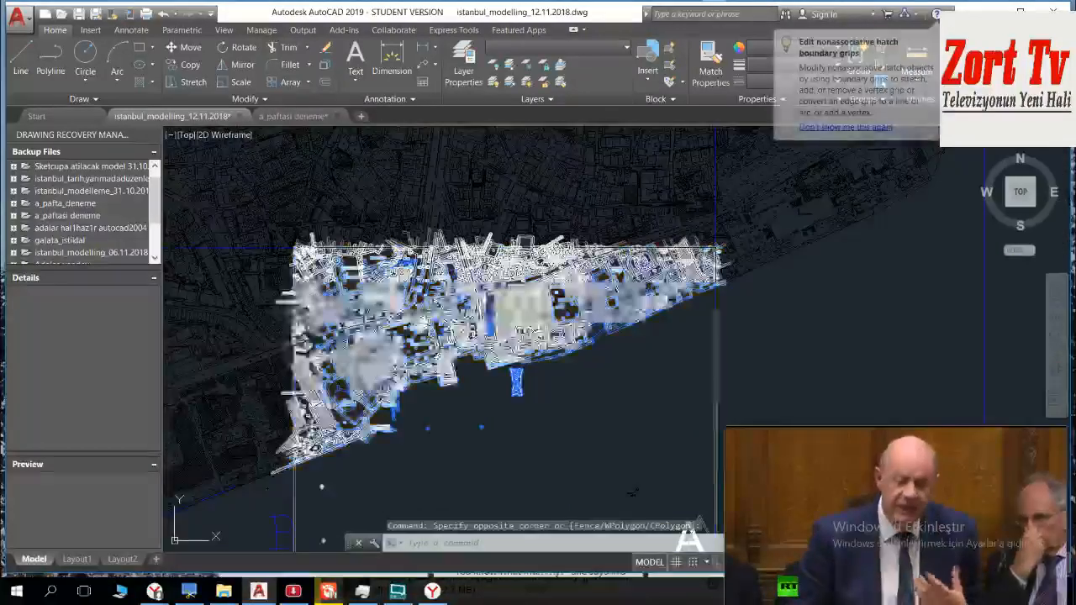
pyautogui.moveTo(746, 324); pyautogui.dragTo(659, 268, button='middle')
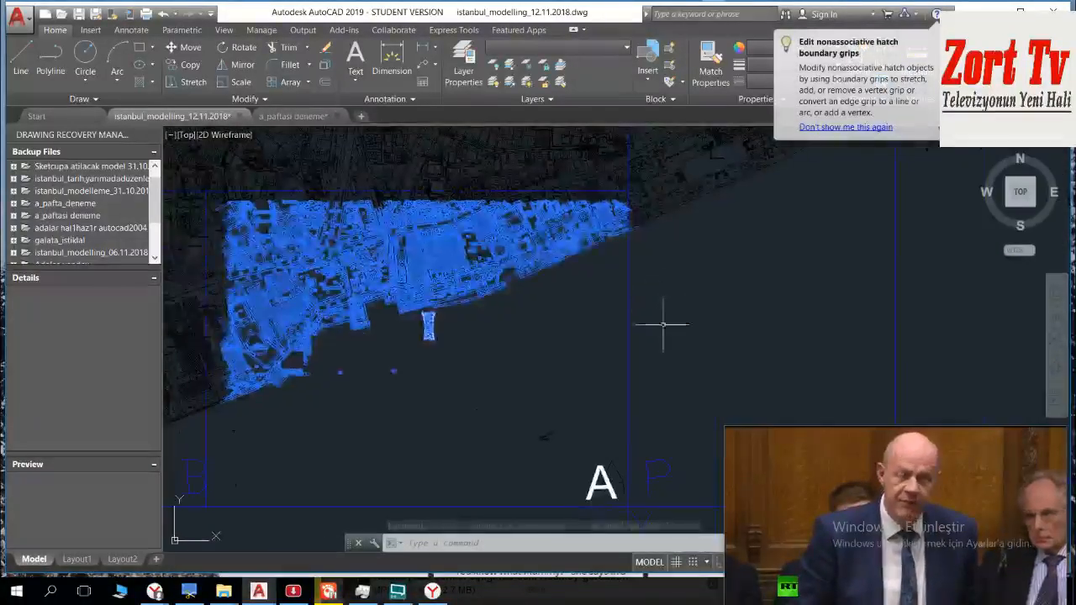
pyautogui.click(663, 358)
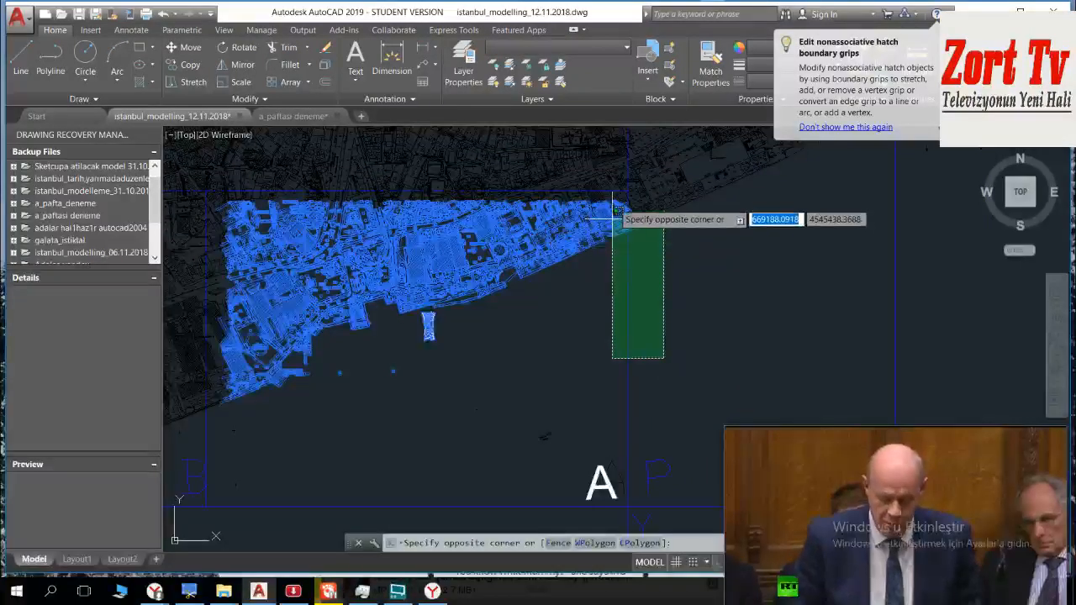
pyautogui.click(620, 177)
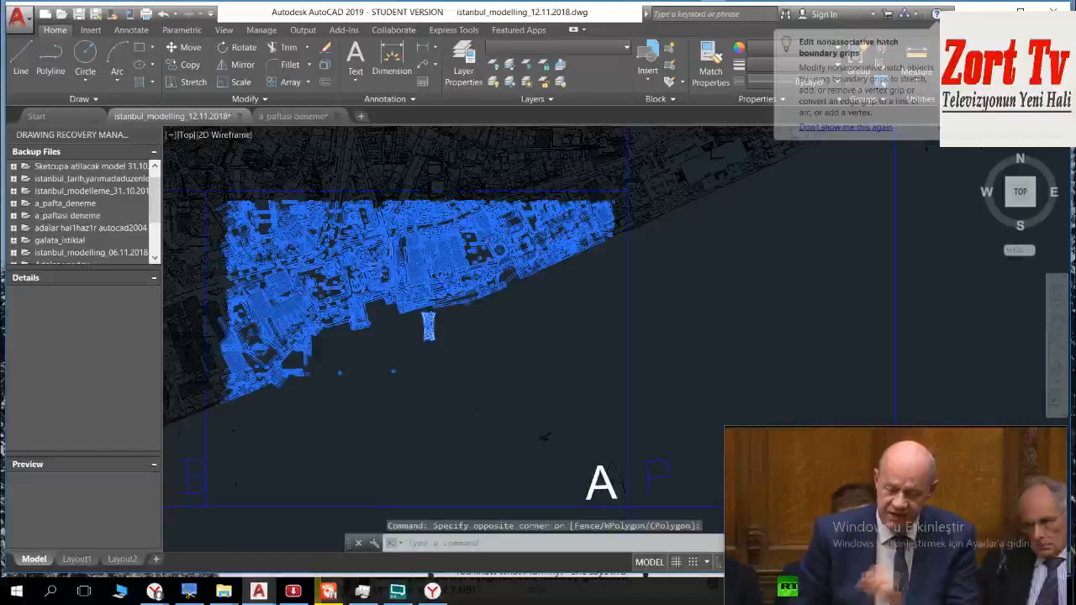
# Step: Remove the small open-area objects between Çiğdem Sokağı and the large hatched building from the selection with crossing windows
pyautogui.scroll(5, 374, 278)
pyautogui.scroll(6, 374, 278)
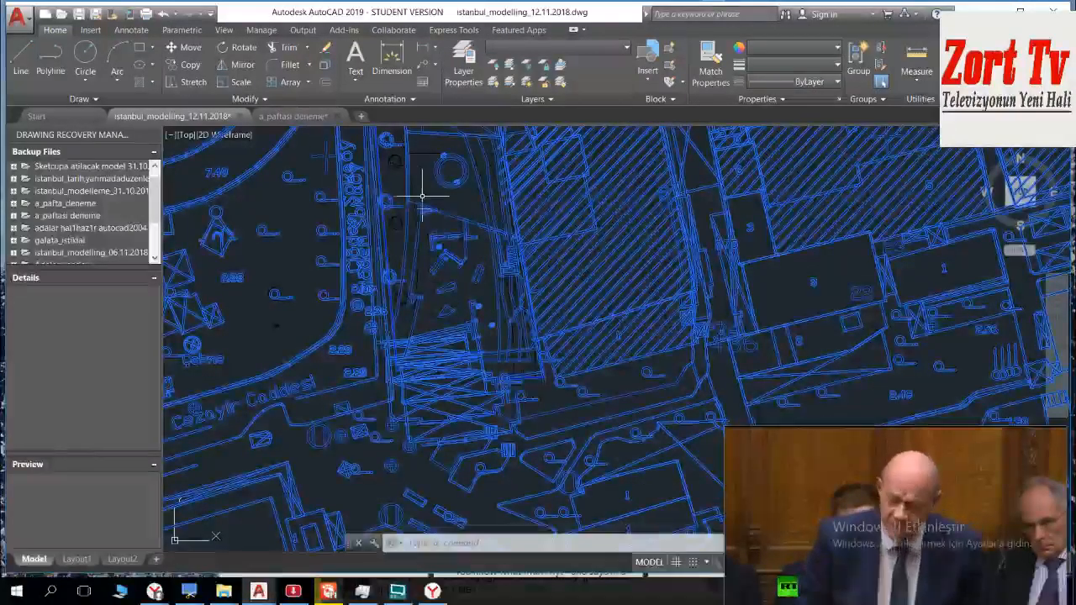
pyautogui.scroll(5, 419, 194)
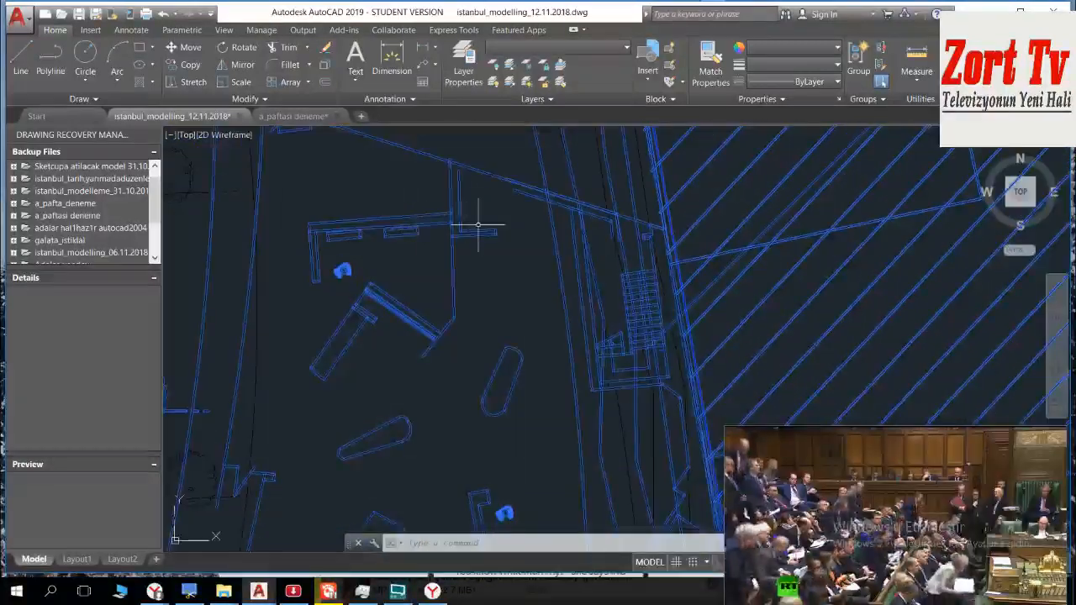
pyautogui.click(540, 215)
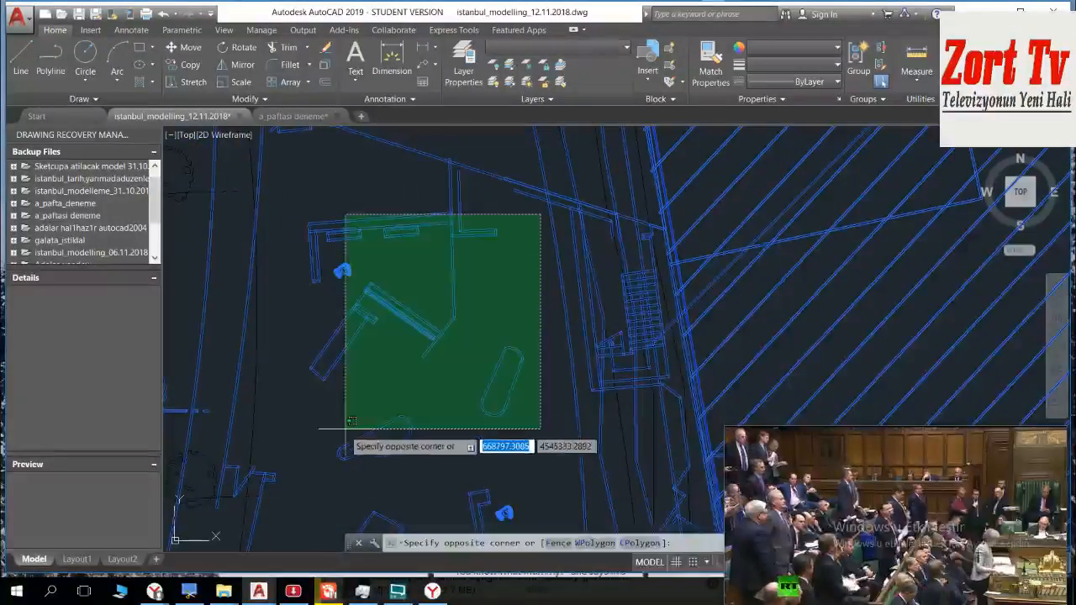
pyautogui.keyDown('shift'); pyautogui.click(306, 459); pyautogui.keyUp('shift')
pyautogui.moveTo(310, 461); pyautogui.dragTo(269, 262, button='middle')
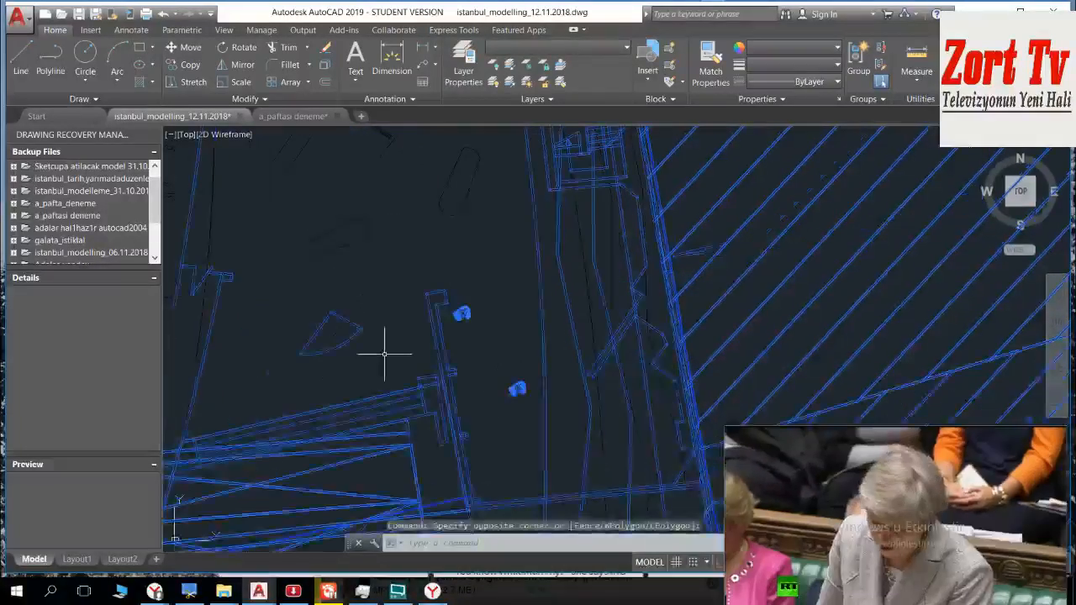
pyautogui.moveTo(384, 353); pyautogui.dragTo(386, 311, button='middle')
pyautogui.click(481, 239)
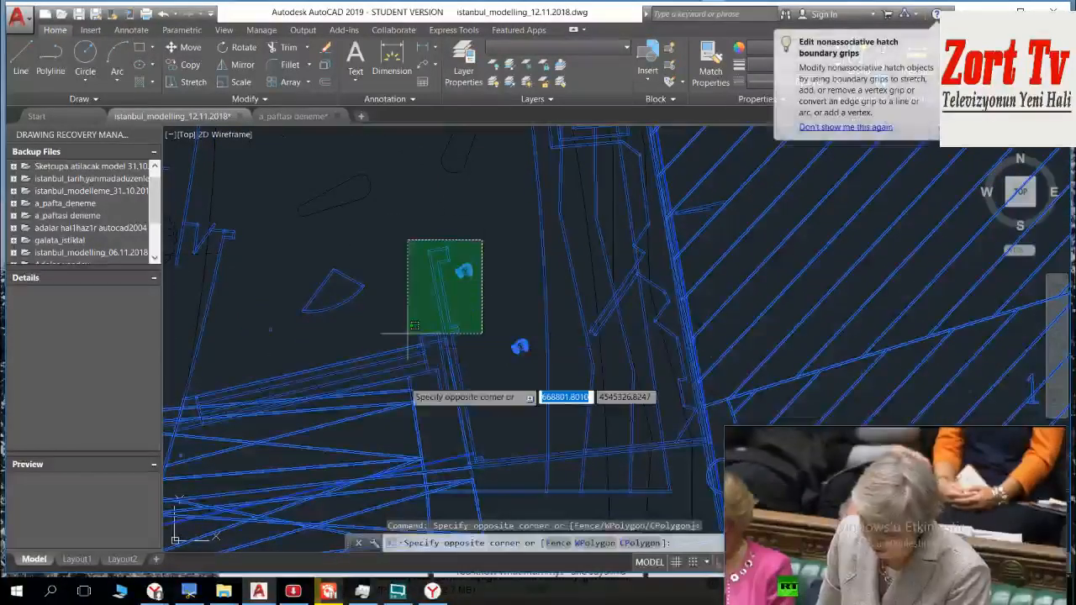
pyautogui.keyDown('shift'); pyautogui.click(424, 418); pyautogui.keyUp('shift')
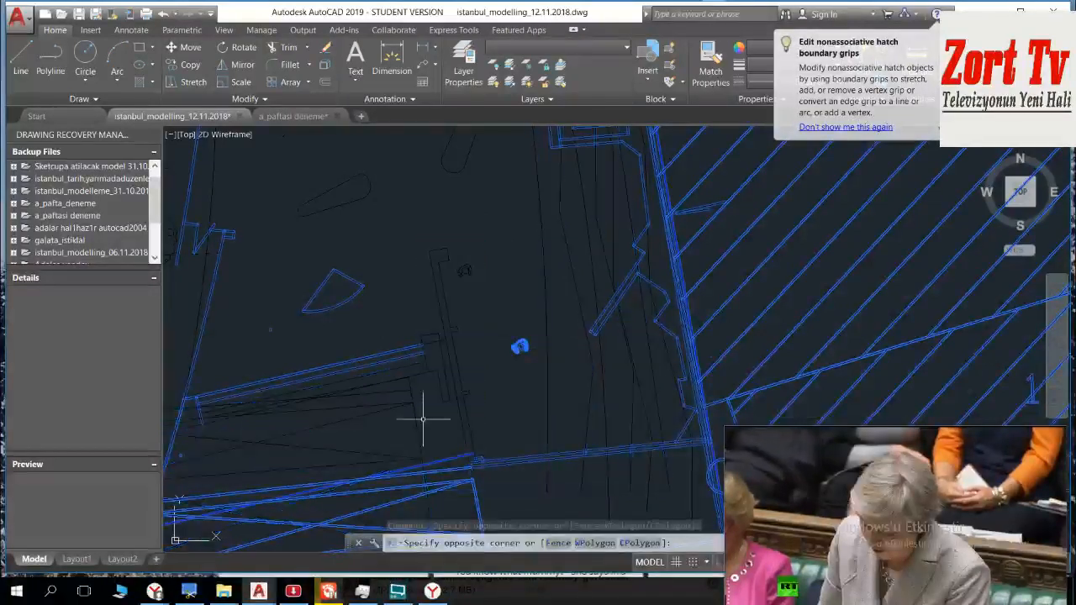
# Step: Erase the selected base map objects lying within sheet A's boundaries
pyautogui.scroll(-8, 444, 407)
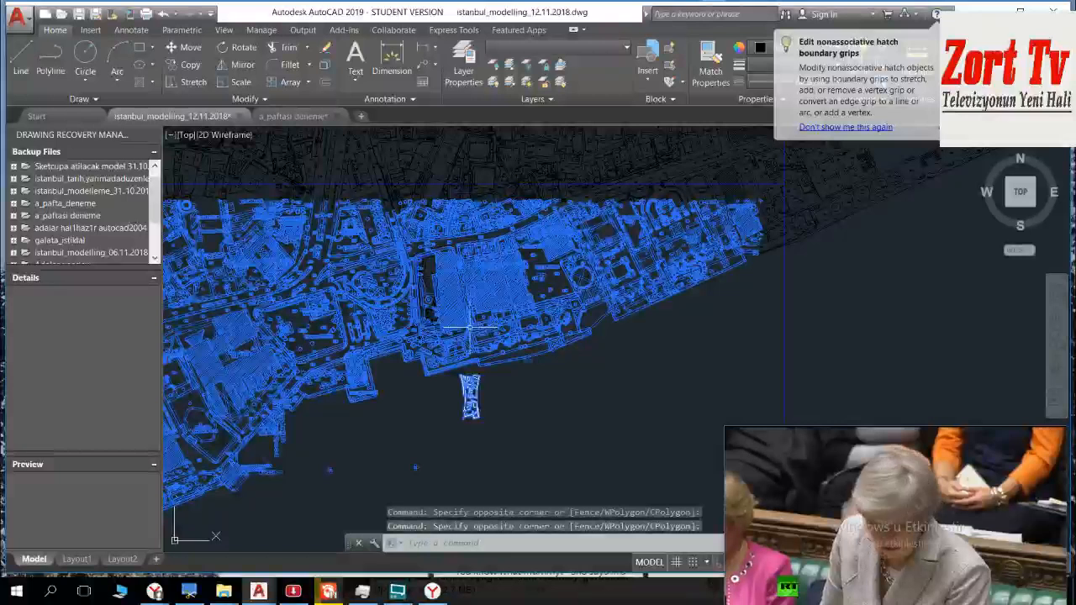
pyautogui.scroll(4, 454, 311)
pyautogui.press('Escape')
pyautogui.press('Delete')
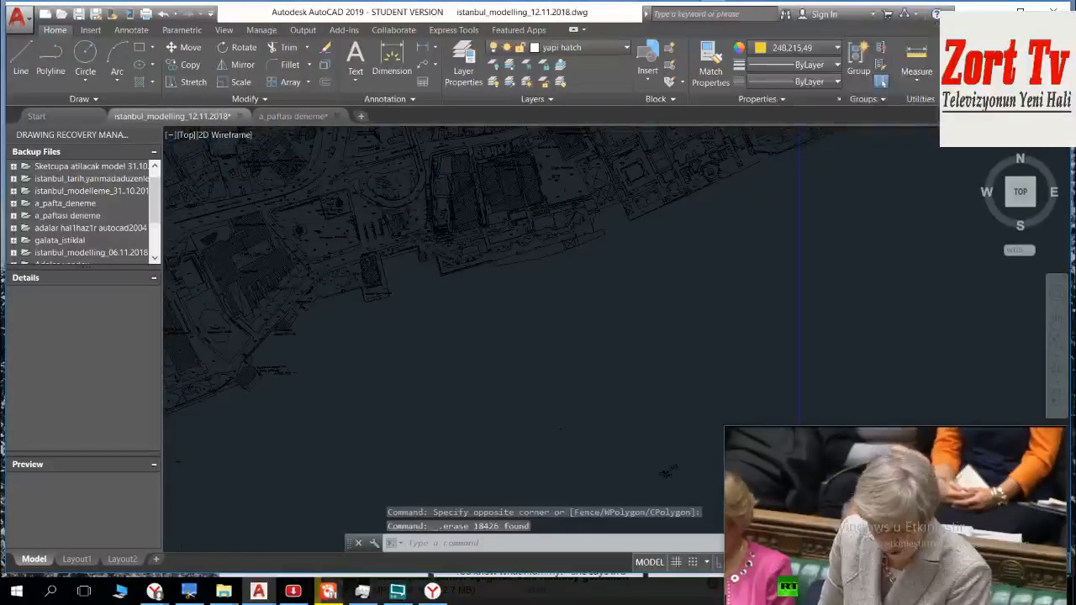
# Step: Check the extent of the remaining sheet A block by selecting it at the waterfront, and clear the selection
pyautogui.scroll(5, 453, 236)
pyautogui.scroll(-6, 453, 235)
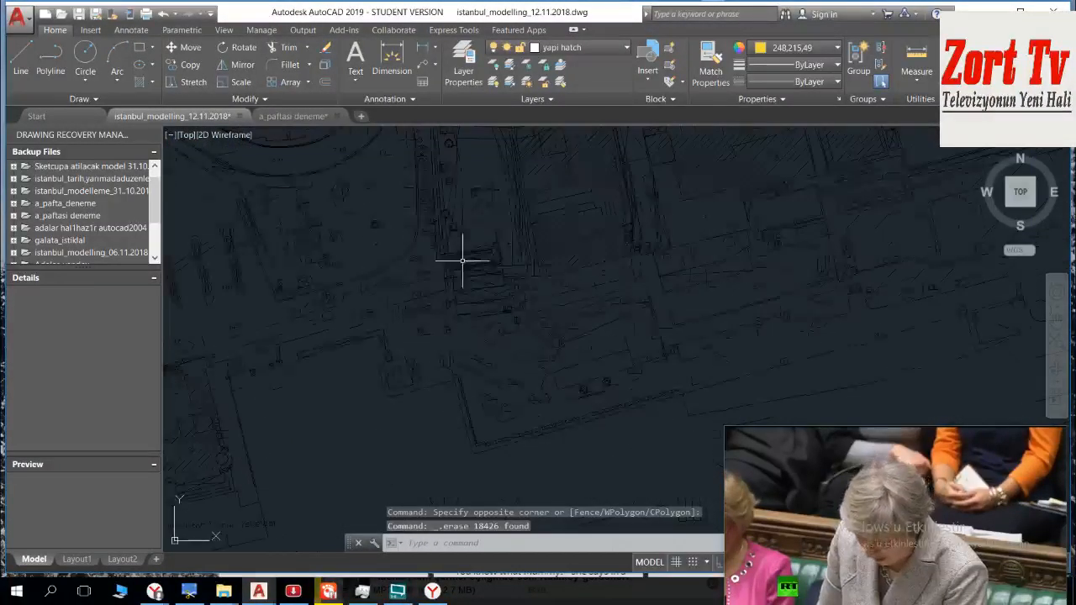
pyautogui.scroll(-3, 462, 232)
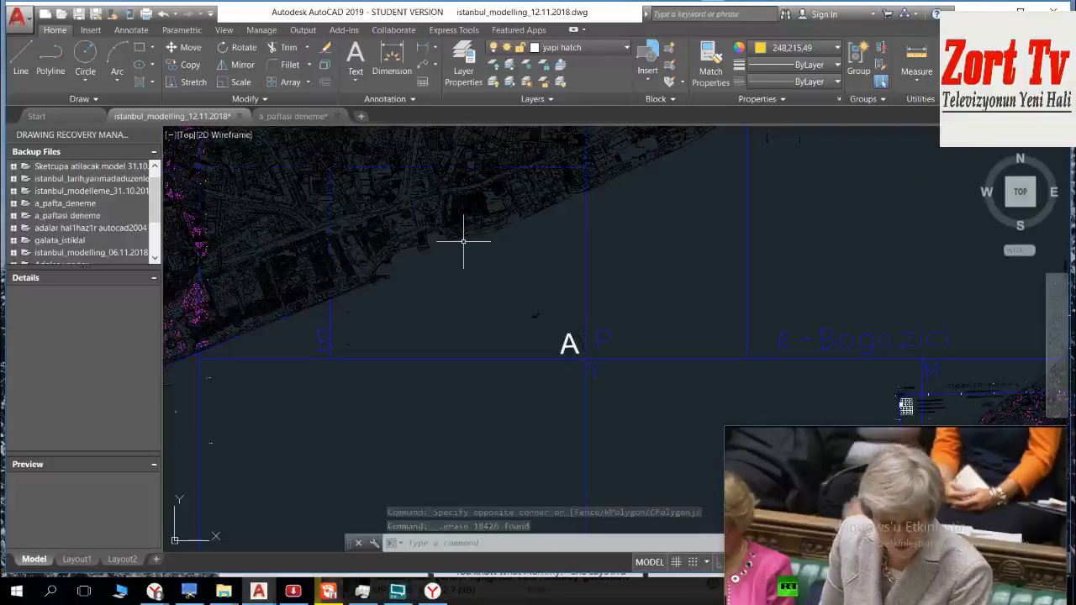
pyautogui.click(462, 231)
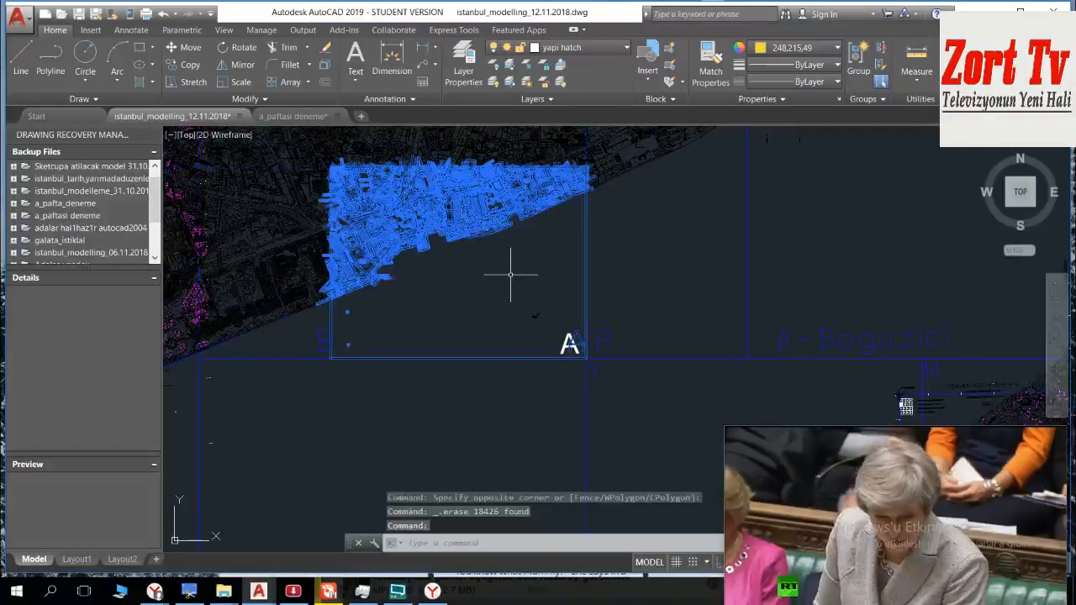
pyautogui.press('Escape')
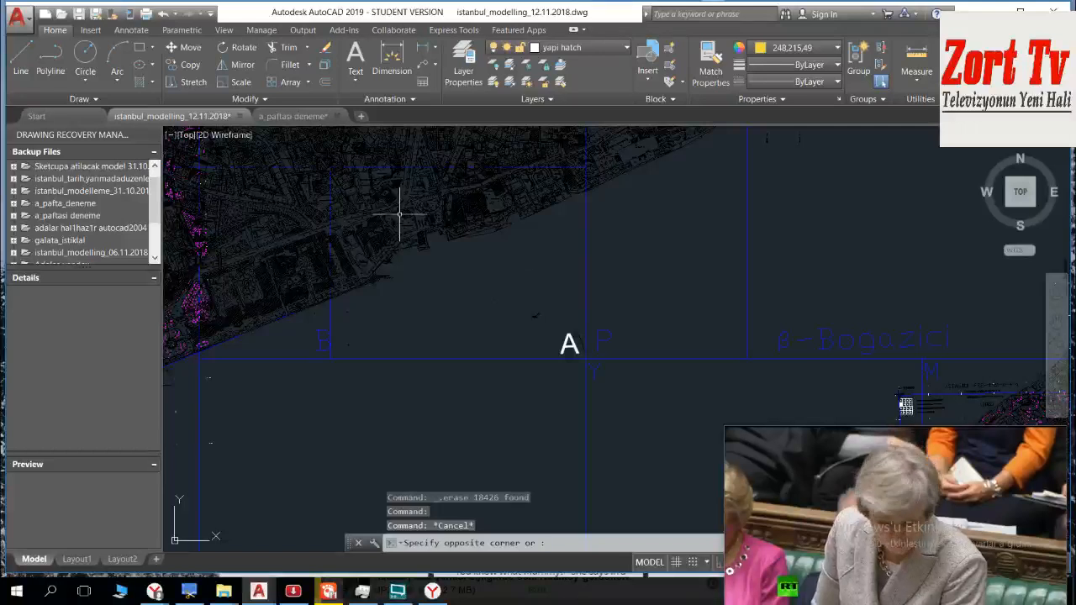
pyautogui.press('Escape')
# Step: Erase the leftover overlapping object covering the open strip between Çiğdem Sokağı and the large hatched building
pyautogui.scroll(6, 396, 216)
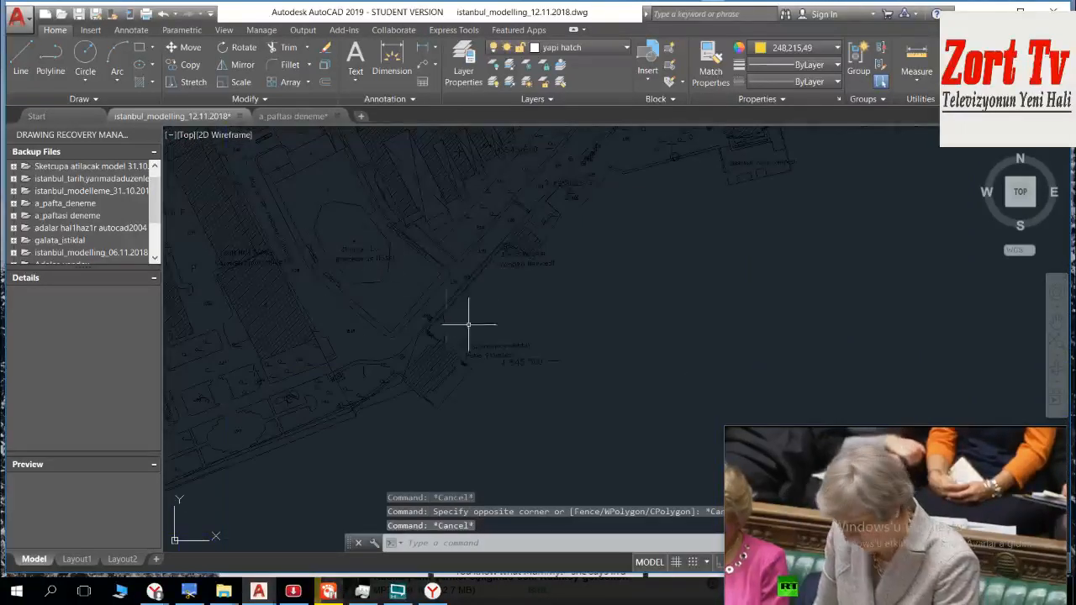
pyautogui.moveTo(540, 259); pyautogui.dragTo(359, 449, button='middle')
pyautogui.scroll(3, 539, 301)
pyautogui.moveTo(643, 273)
pyautogui.mouseDown(button='middle')
pyautogui.moveTo(202, 468)
pyautogui.moveTo(185, 489)
pyautogui.mouseUp(button='middle')
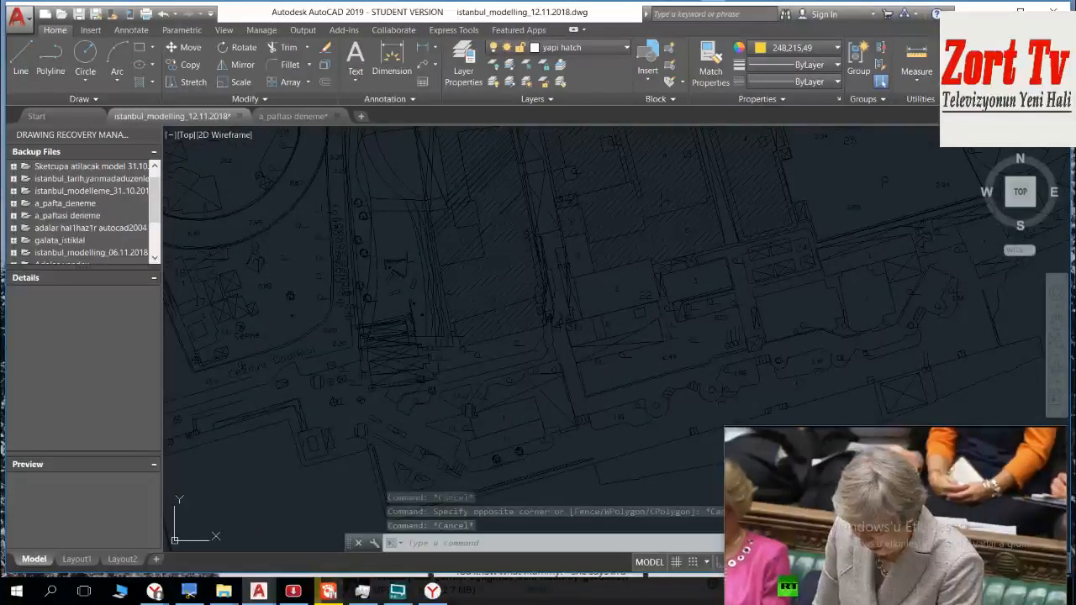
pyautogui.scroll(-6, 396, 348)
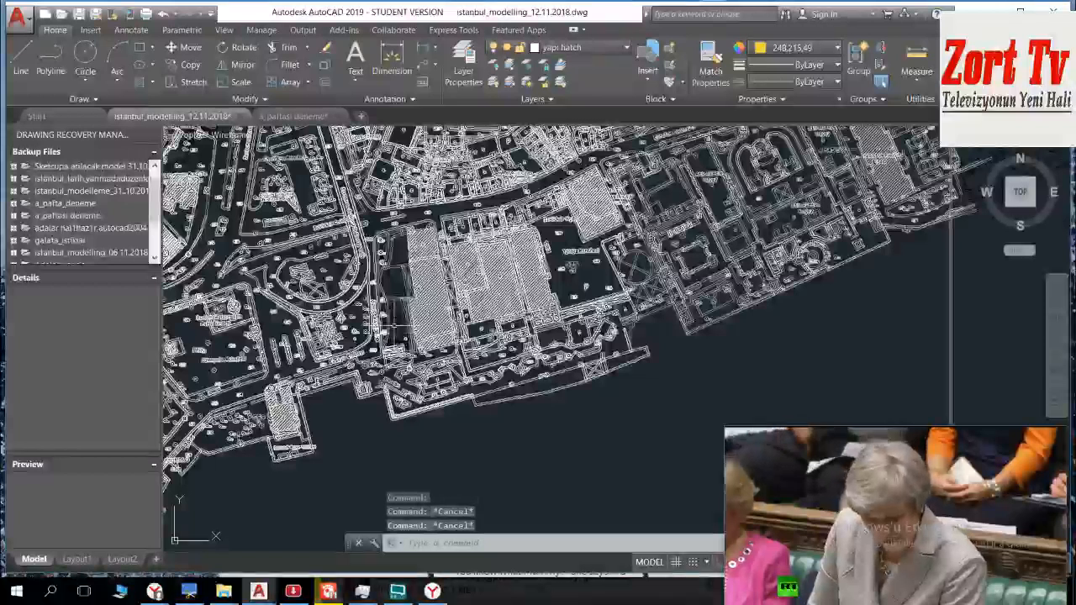
pyautogui.scroll(3, 393, 318)
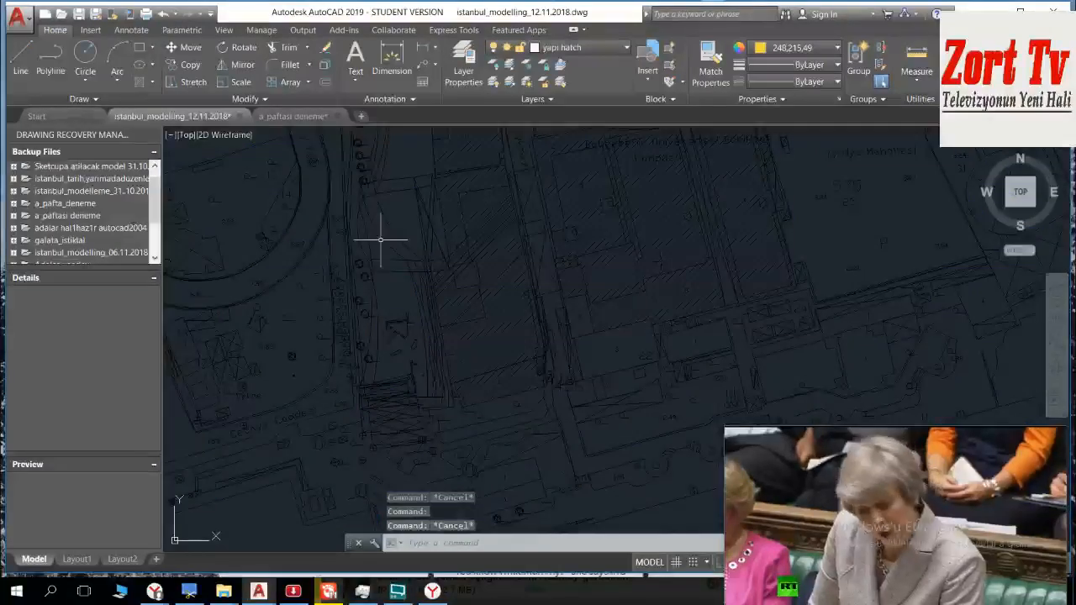
pyautogui.click(380, 240)
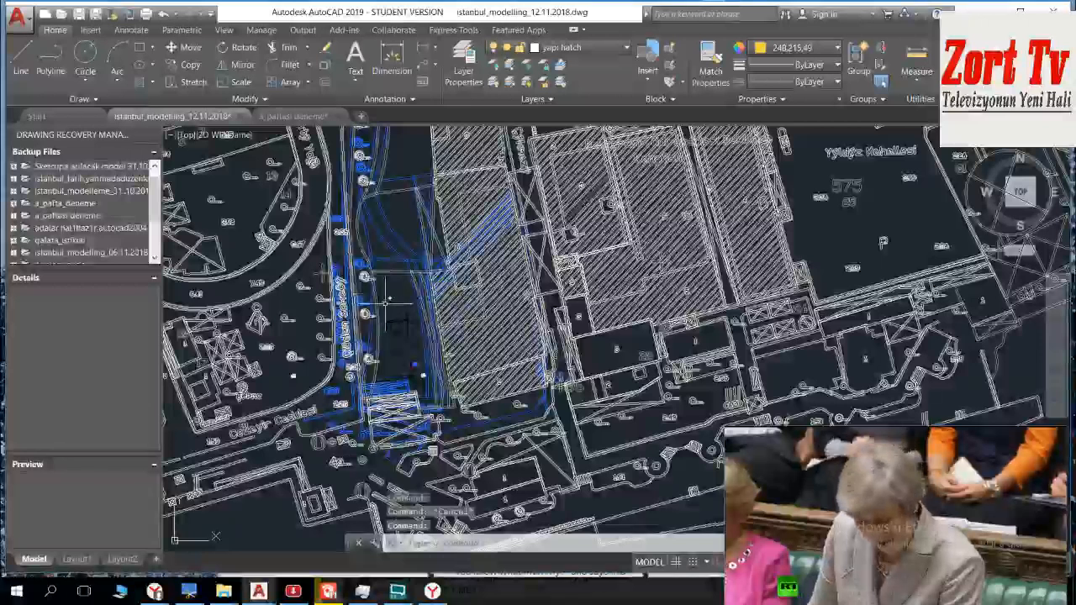
pyautogui.scroll(-3, 401, 321)
pyautogui.press('Delete')
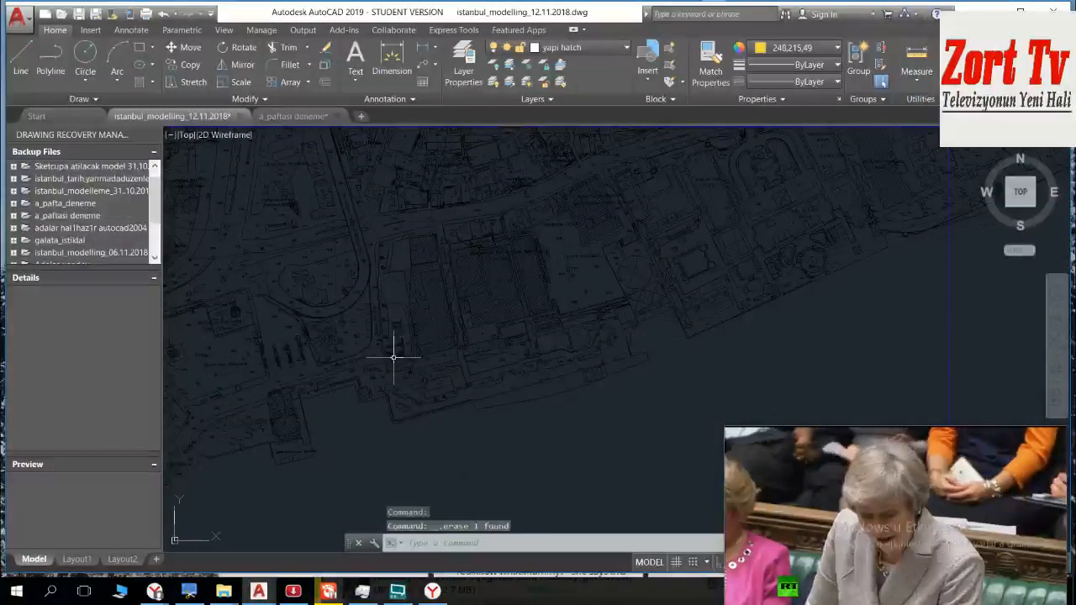
# Step: Examine the open area beside Çiğdem Sokağı and its surroundings for remaining duplicate objects
pyautogui.scroll(5, 392, 361)
pyautogui.moveTo(540, 342); pyautogui.dragTo(536, 437, button='middle')
pyautogui.moveTo(408, 275); pyautogui.dragTo(449, 421, button='middle')
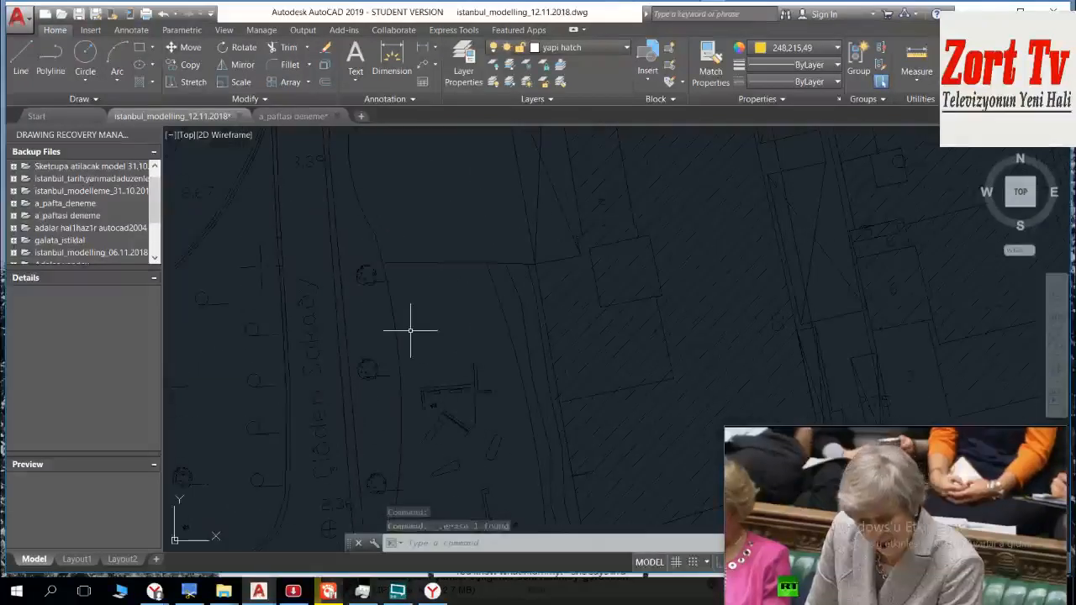
pyautogui.moveTo(413, 281); pyautogui.dragTo(427, 376, button='middle')
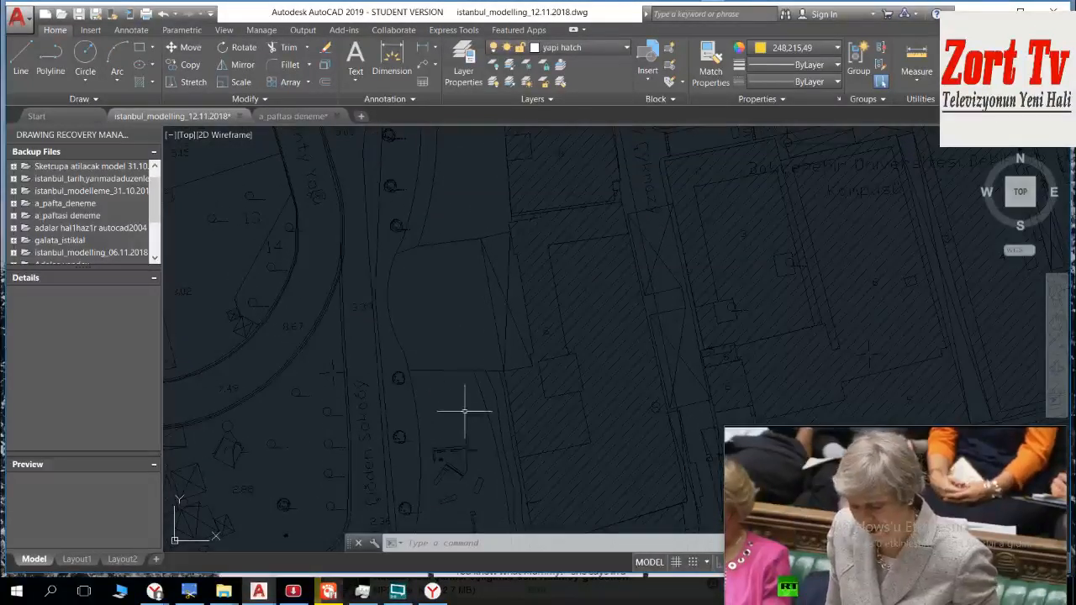
pyautogui.scroll(-2, 423, 308)
pyautogui.scroll(2, 401, 309)
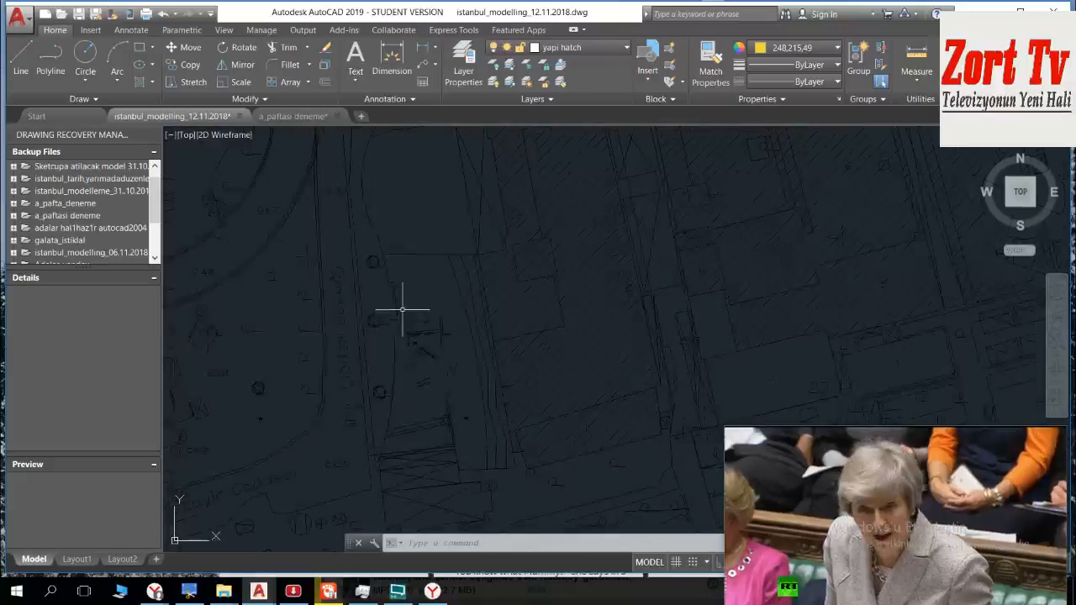
pyautogui.scroll(5, 395, 277)
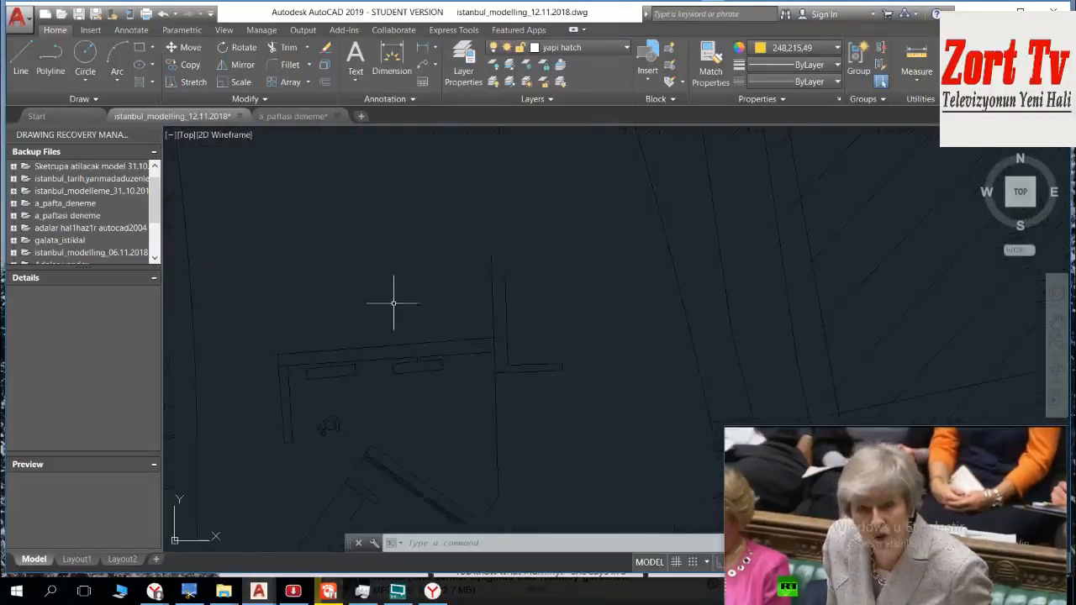
pyautogui.scroll(-4, 394, 306)
pyautogui.moveTo(467, 383); pyautogui.dragTo(415, 305, button='middle')
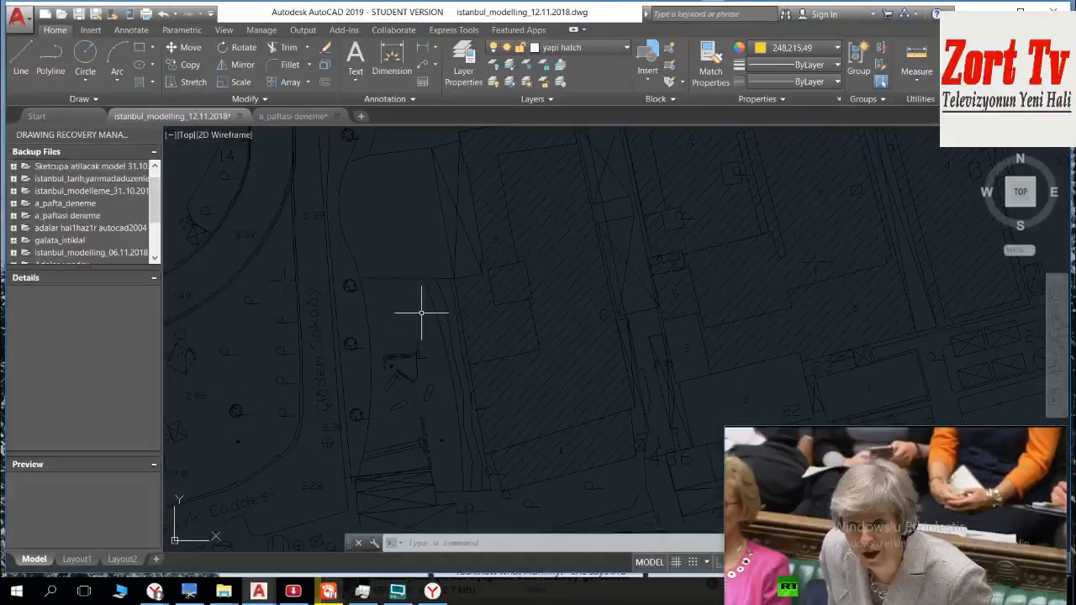
pyautogui.scroll(5, 395, 338)
pyautogui.moveTo(411, 290)
pyautogui.mouseDown(button='middle')
pyautogui.moveTo(403, 384)
pyautogui.moveTo(368, 198)
pyautogui.mouseUp(button='middle')
pyautogui.scroll(-5, 374, 282)
pyautogui.moveTo(448, 405); pyautogui.dragTo(384, 190, button='middle')
pyautogui.scroll(-5, 383, 191)
pyautogui.moveTo(511, 346); pyautogui.dragTo(510, 453, button='middle')
pyautogui.scroll(-2, 510, 453)
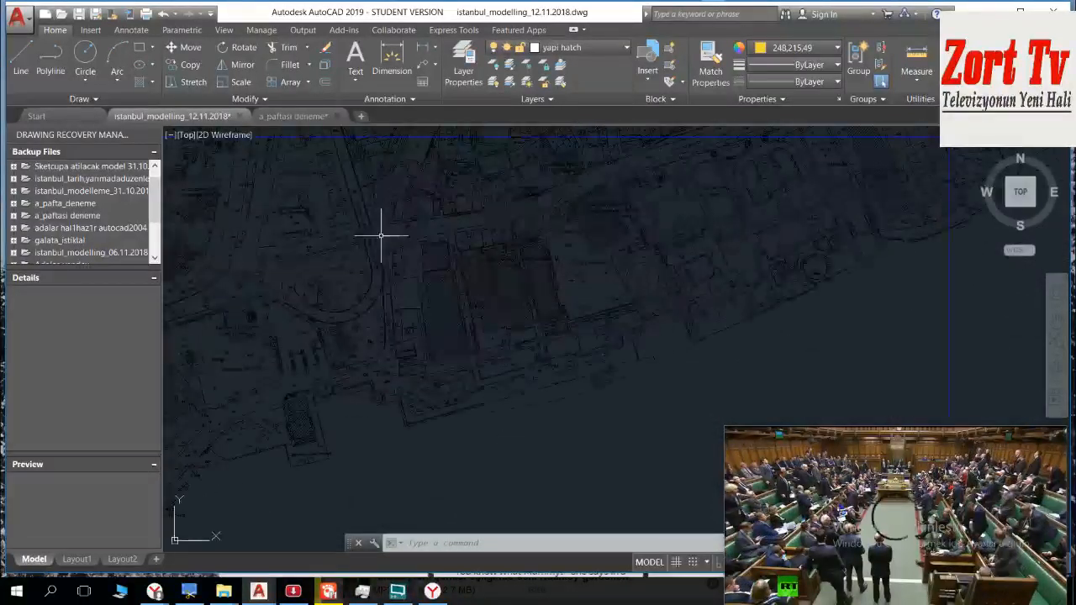
pyautogui.scroll(5, 349, 370)
pyautogui.scroll(3, 383, 299)
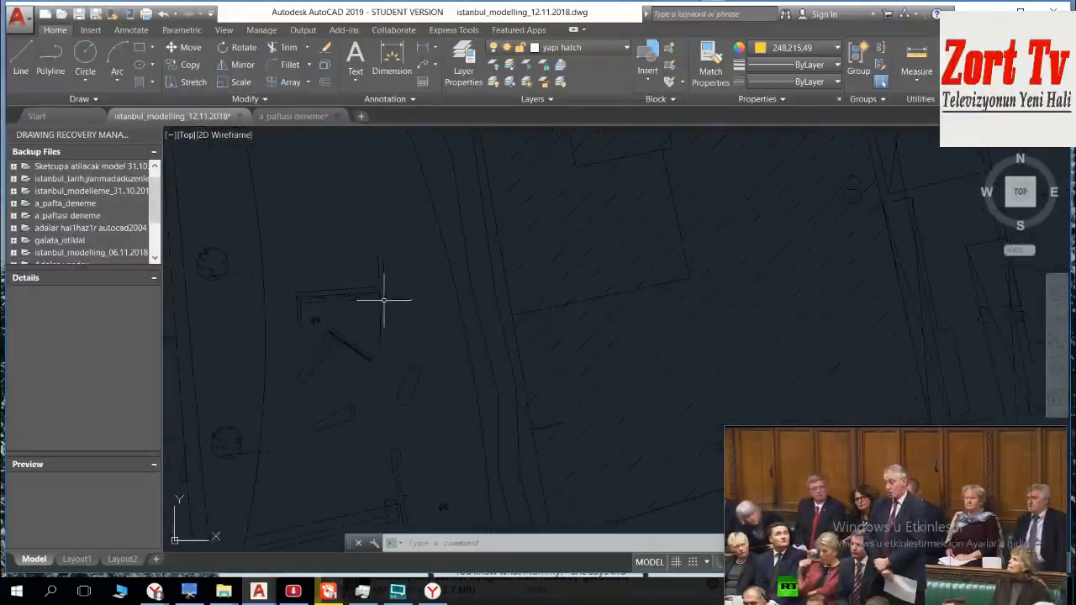
pyautogui.moveTo(376, 300); pyautogui.dragTo(479, 379, button='middle')
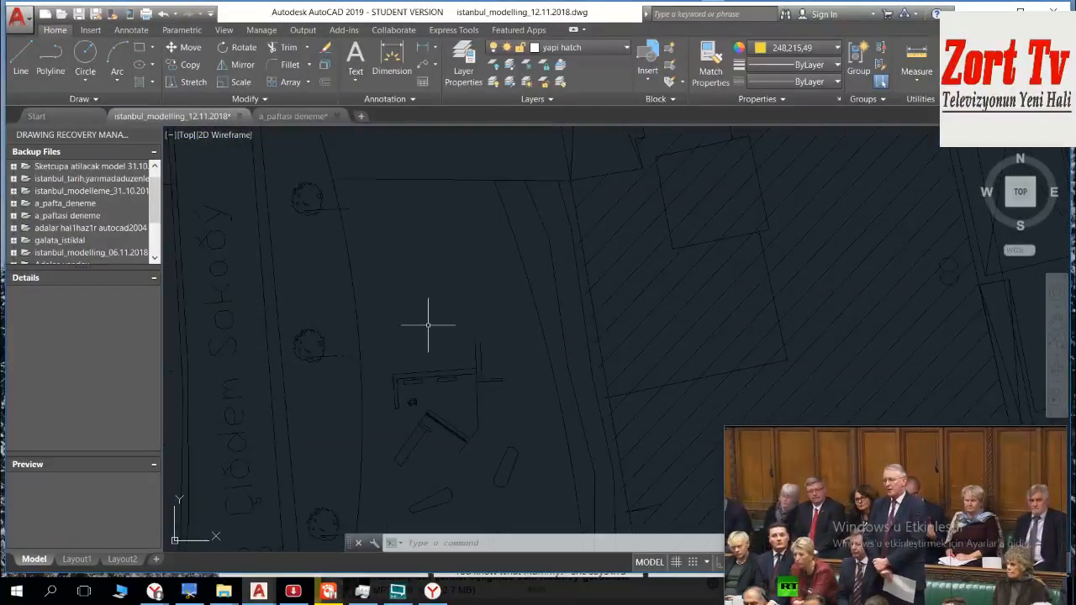
pyautogui.scroll(-2, 422, 321)
pyautogui.moveTo(410, 291); pyautogui.dragTo(457, 416, button='middle')
pyautogui.moveTo(447, 310)
pyautogui.mouseDown(button='middle')
pyautogui.moveTo(452, 422)
pyautogui.moveTo(458, 357)
pyautogui.mouseUp(button='middle')
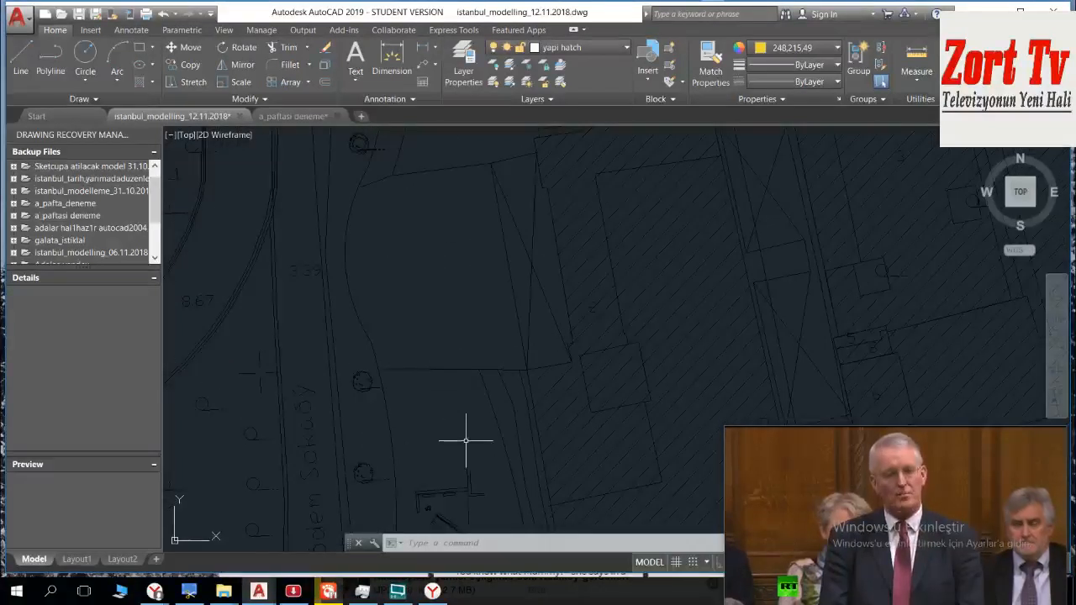
pyautogui.moveTo(466, 439); pyautogui.dragTo(408, 262, button='middle')
# Step: Select the thin outlined letter A behind the solid white A at sheet A's southeast corner with a crossing window and erase it
pyautogui.scroll(-6, 424, 365)
pyautogui.moveTo(440, 387); pyautogui.dragTo(449, 126, button='middle')
pyautogui.scroll(-4, 507, 390)
pyautogui.moveTo(525, 309); pyautogui.dragTo(479, 196, button='middle')
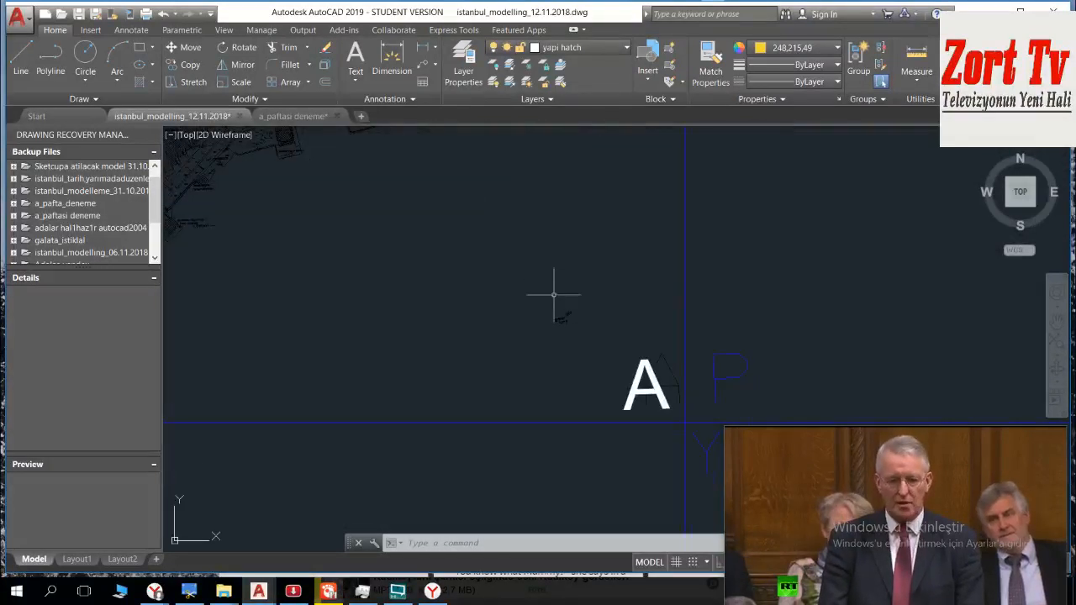
pyautogui.scroll(6, 562, 329)
pyautogui.moveTo(562, 319); pyautogui.dragTo(242, 126, button='middle')
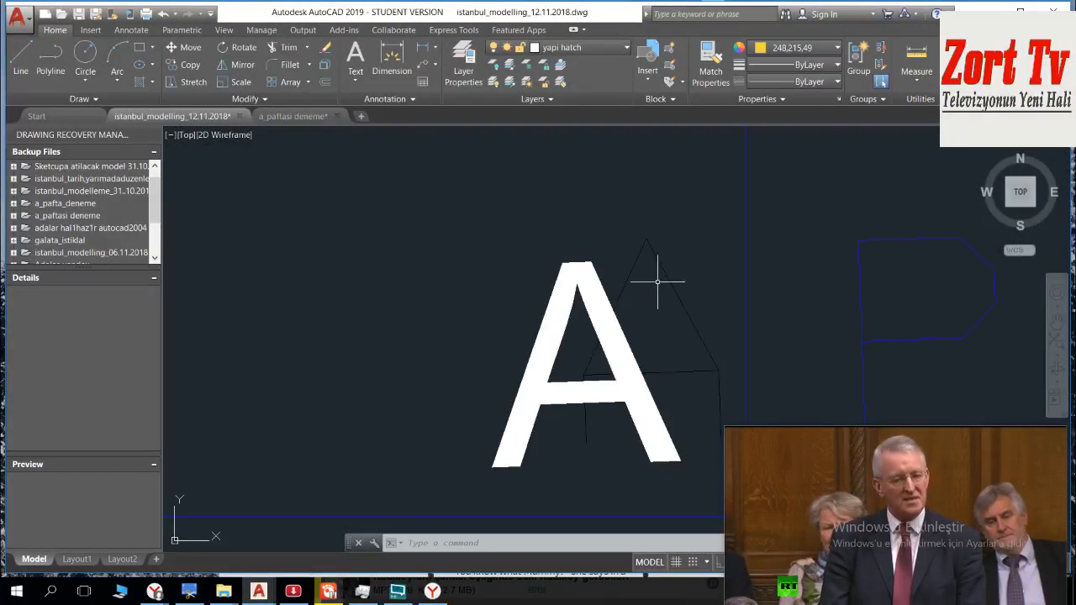
pyautogui.click(649, 244)
pyautogui.click(637, 258)
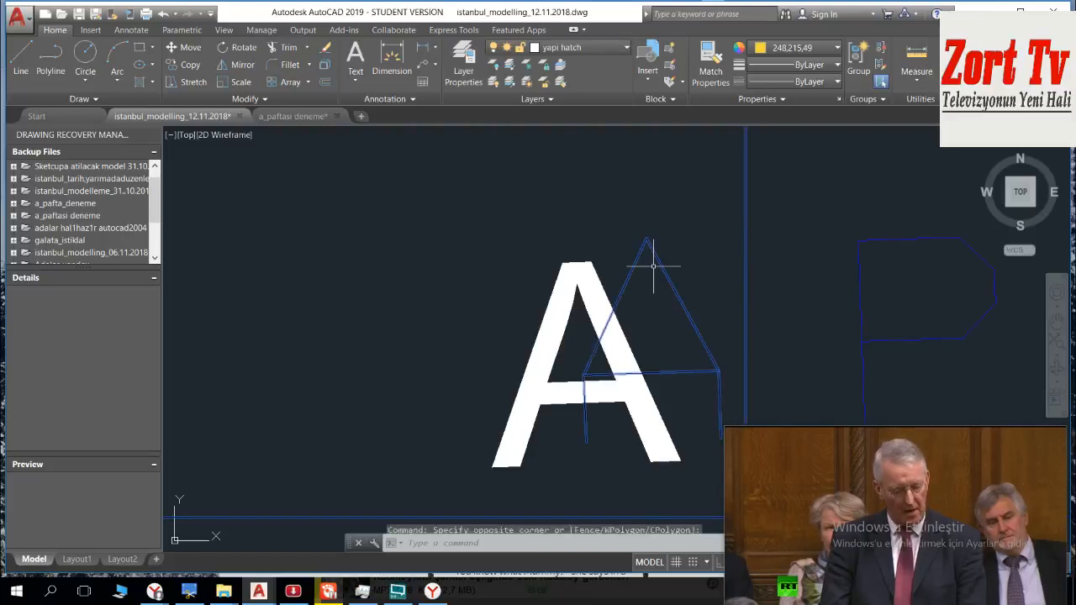
pyautogui.press('Delete')
# Step: Check sheet A's area around its southeast corner, and undo the erase of the thin outlined letter A there
pyautogui.scroll(-10, 566, 216)
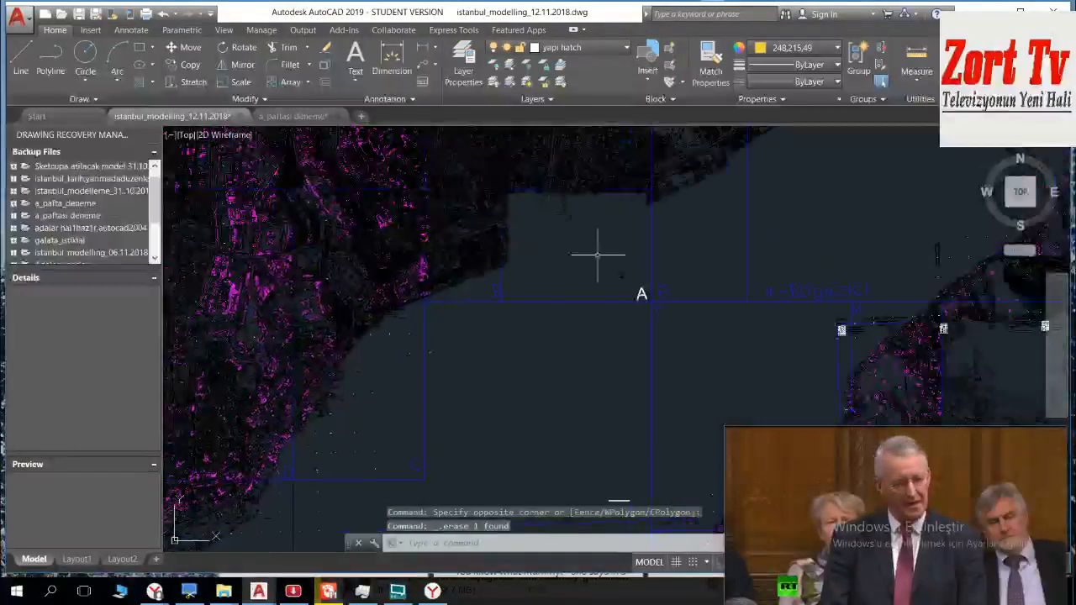
pyautogui.scroll(10, 609, 245)
pyautogui.scroll(-2, 646, 282)
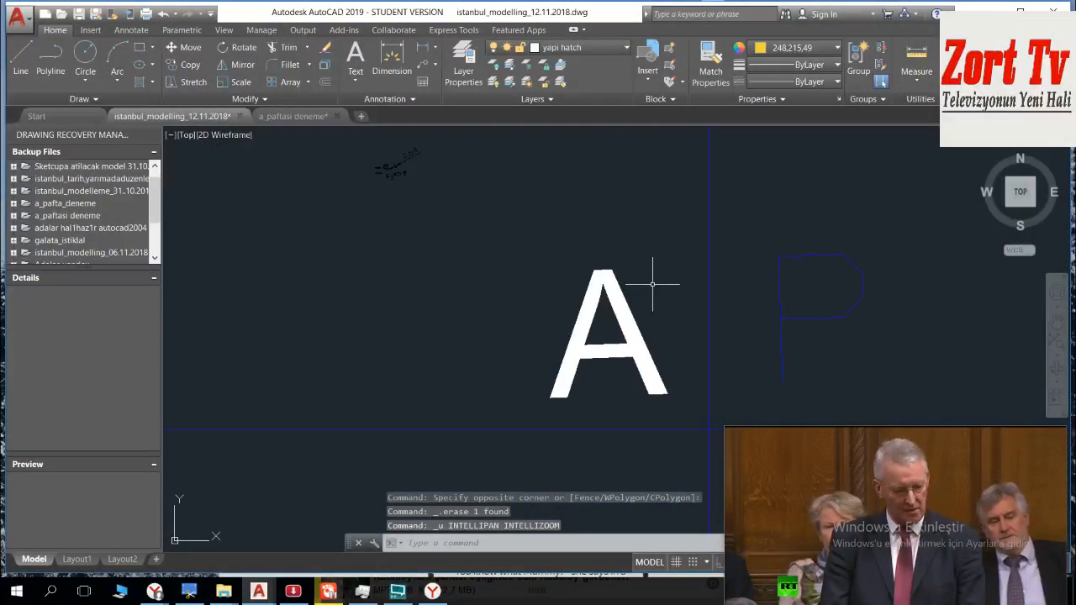
pyautogui.scroll(-2, 652, 284)
pyautogui.moveTo(533, 233); pyautogui.dragTo(674, 456, button='middle')
pyautogui.scroll(-6, 556, 338)
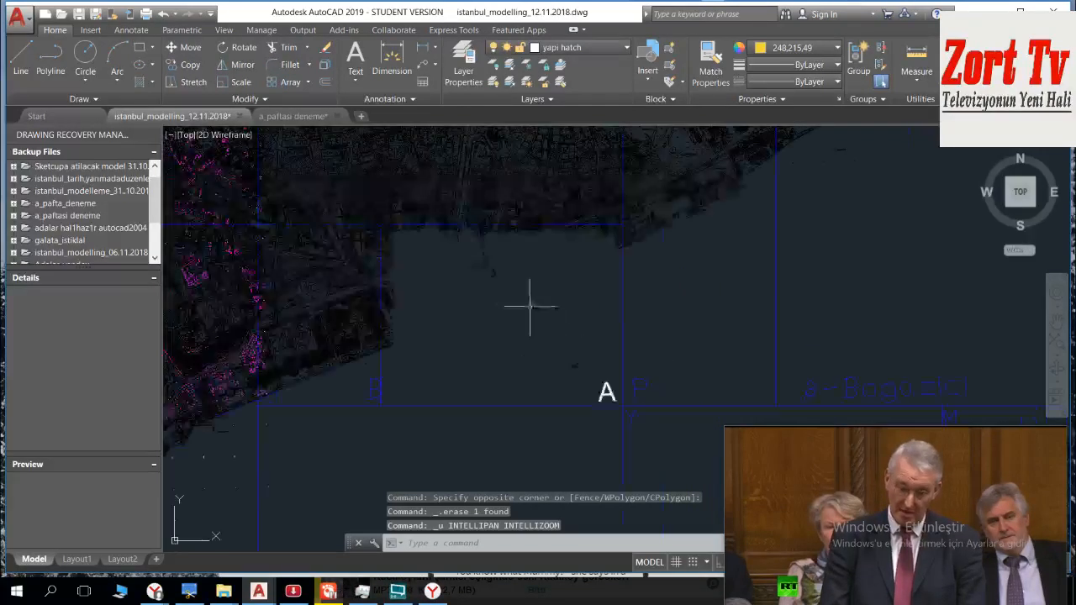
pyautogui.scroll(5, 542, 306)
pyautogui.scroll(-3, 528, 299)
pyautogui.moveTo(504, 318)
pyautogui.mouseDown(button='middle')
pyautogui.moveTo(495, 310)
pyautogui.moveTo(533, 438)
pyautogui.mouseUp(button='middle')
pyautogui.scroll(-2, 475, 290)
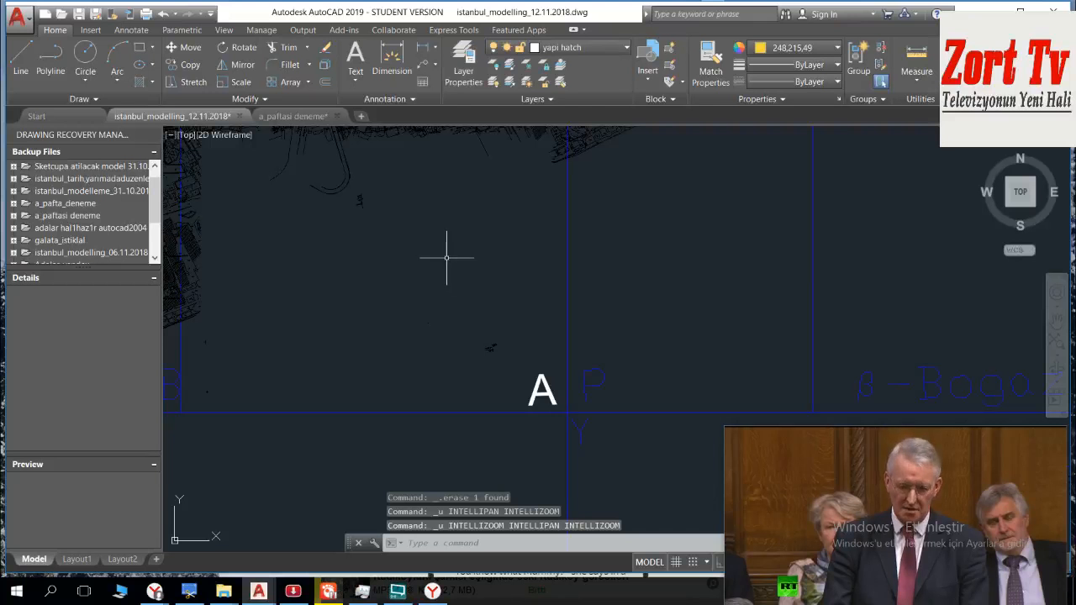
pyautogui.scroll(-2, 445, 261)
pyautogui.moveTo(444, 264); pyautogui.dragTo(452, 300, button='middle')
pyautogui.scroll(8, 452, 298)
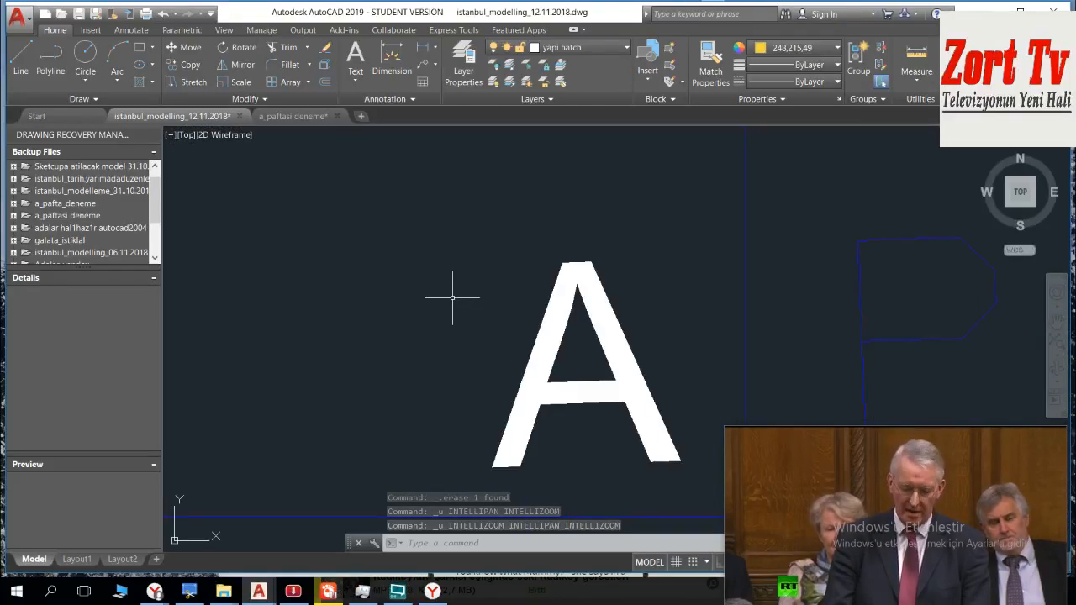
pyautogui.hotkey('ctrl', 'z')
pyautogui.hotkey('ctrl', 'z')
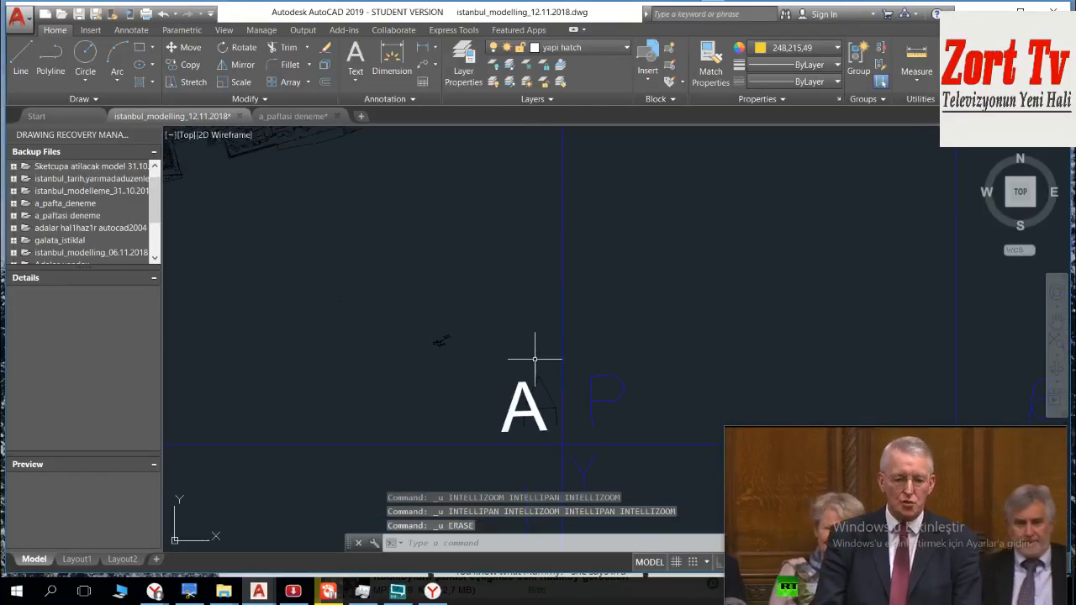
# Step: Check the extent of the block containing the outlined letter A by selecting it with a crossing window, and clear the selection
pyautogui.click(539, 363)
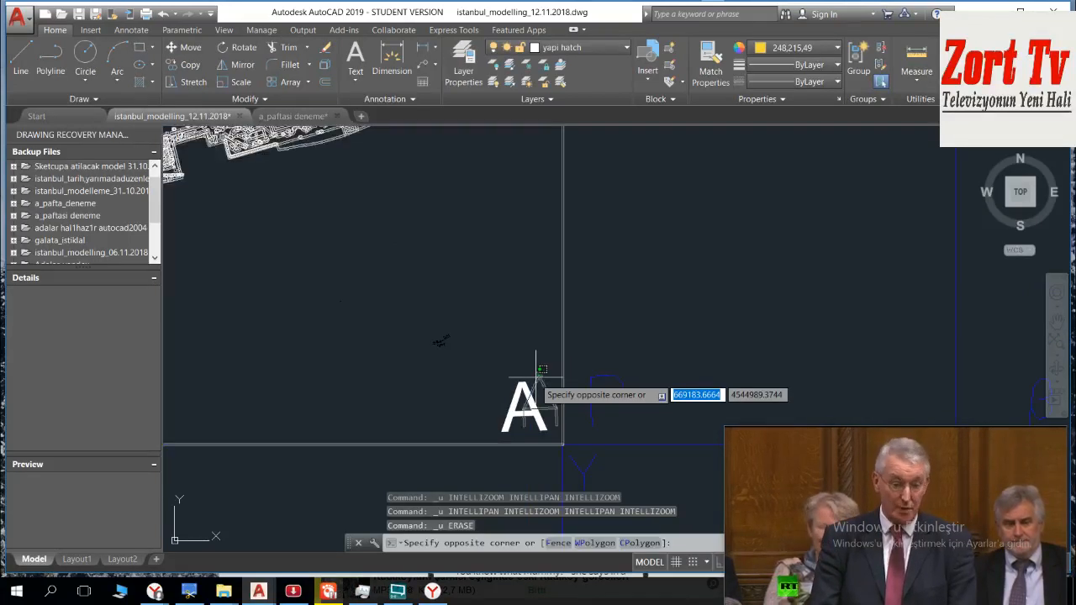
pyautogui.click(535, 378)
pyautogui.scroll(-2, 528, 354)
pyautogui.moveTo(465, 295); pyautogui.dragTo(499, 350, button='middle')
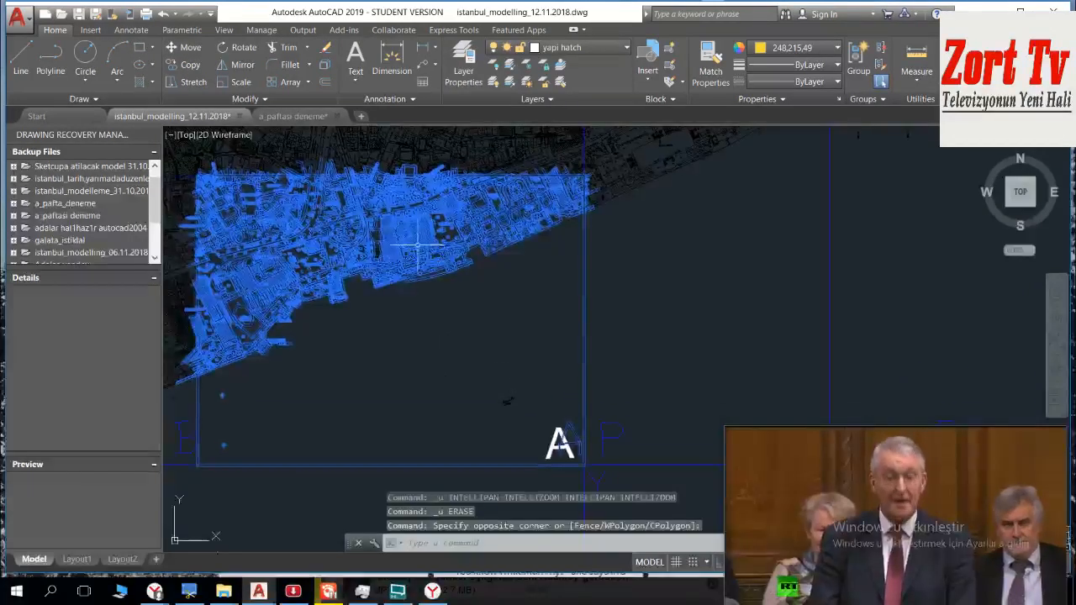
pyautogui.press('Escape')
# Step: Examine the open strip between Çiğdem Sokağı and the large hatched building in the restored block
pyautogui.scroll(6, 365, 216)
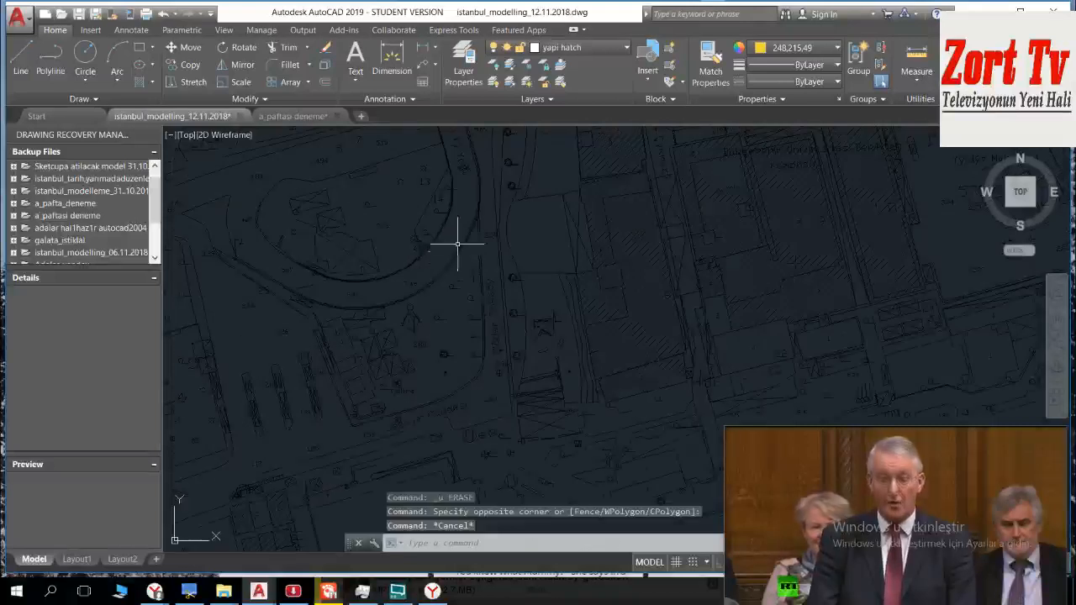
pyautogui.moveTo(512, 269); pyautogui.dragTo(415, 285, button='middle')
pyautogui.moveTo(439, 323); pyautogui.dragTo(434, 373, button='middle')
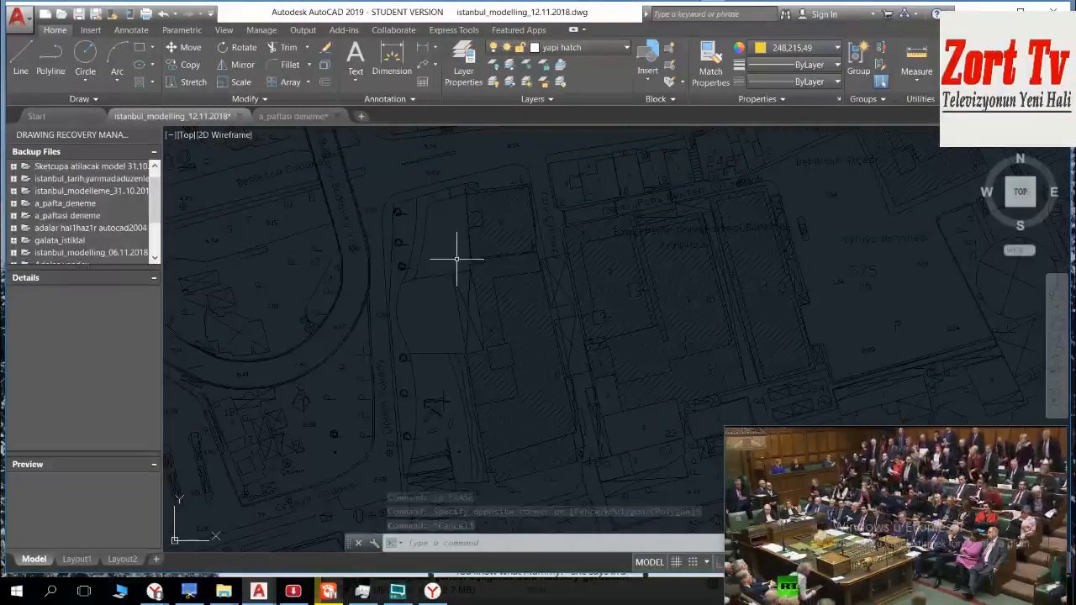
pyautogui.scroll(3, 445, 327)
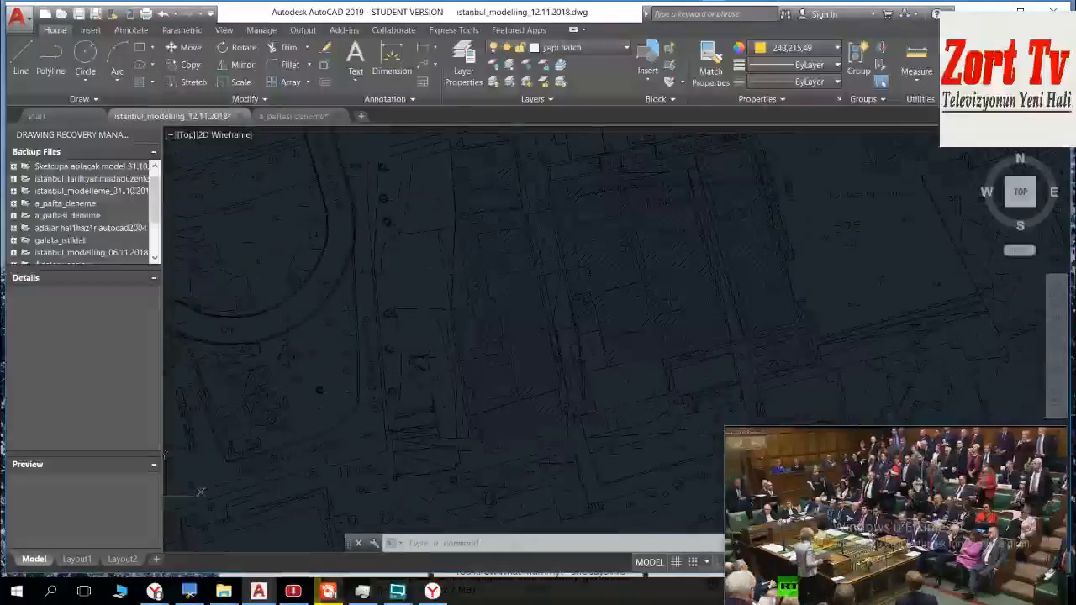
pyautogui.scroll(3, 466, 437)
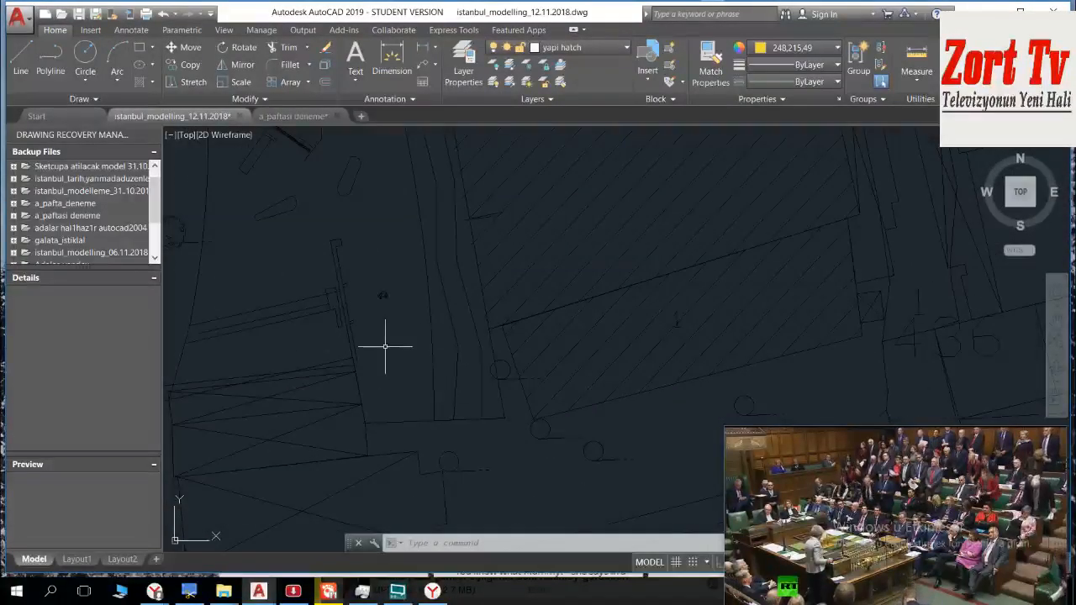
pyautogui.moveTo(387, 366); pyautogui.dragTo(388, 380, button='middle')
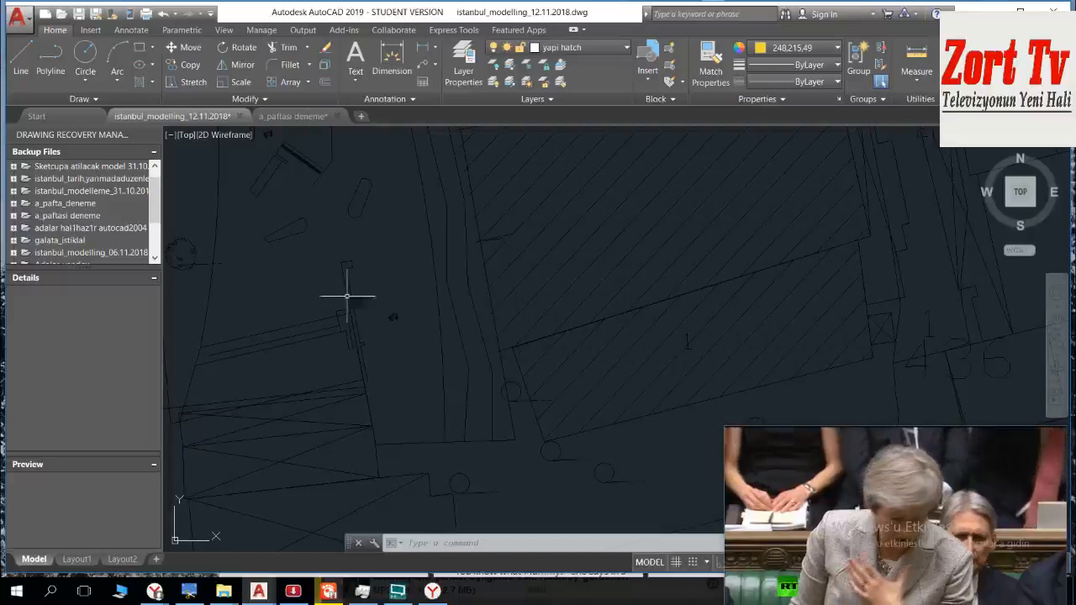
pyautogui.write('l')
pyautogui.press('Return')
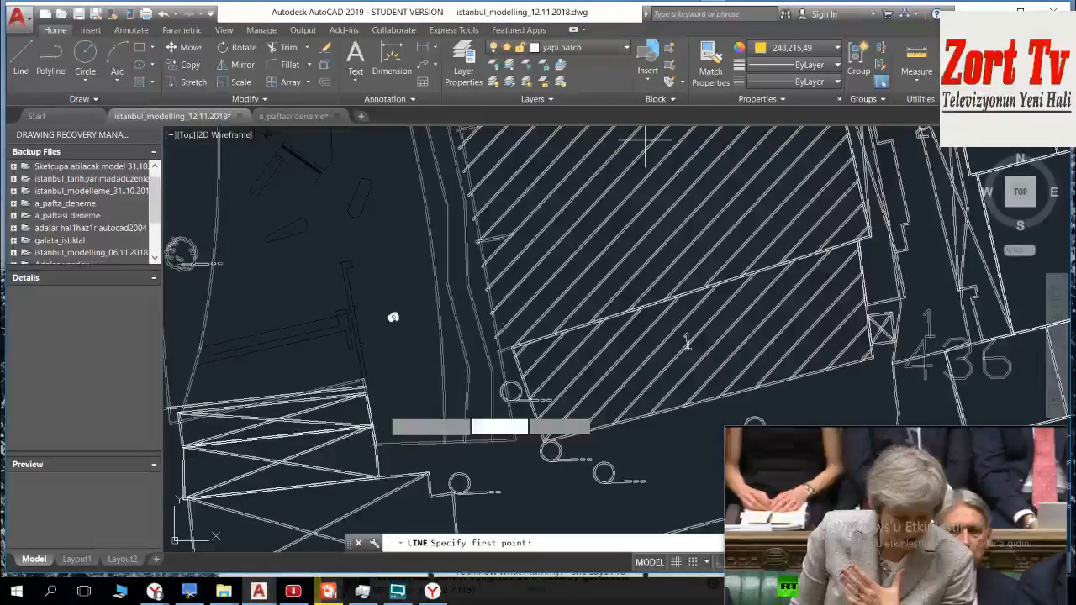
pyautogui.scroll(-5, 392, 317)
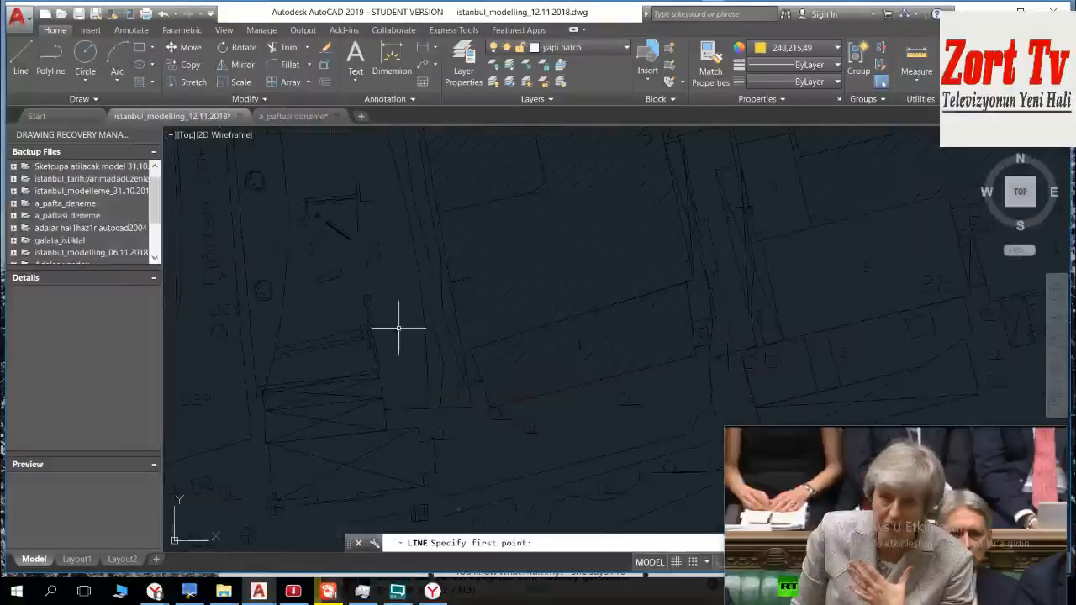
pyautogui.press('Escape')
pyautogui.press('Escape')
# Step: Save the drawing under the new name istanbul_modelling_22.11.2018.dwg in the AutoCAD 2013/LT2013 Drawing format, accepting the version conflict notice
pyautogui.scroll(-3, 421, 336)
pyautogui.moveTo(422, 338); pyautogui.dragTo(367, 208, button='middle')
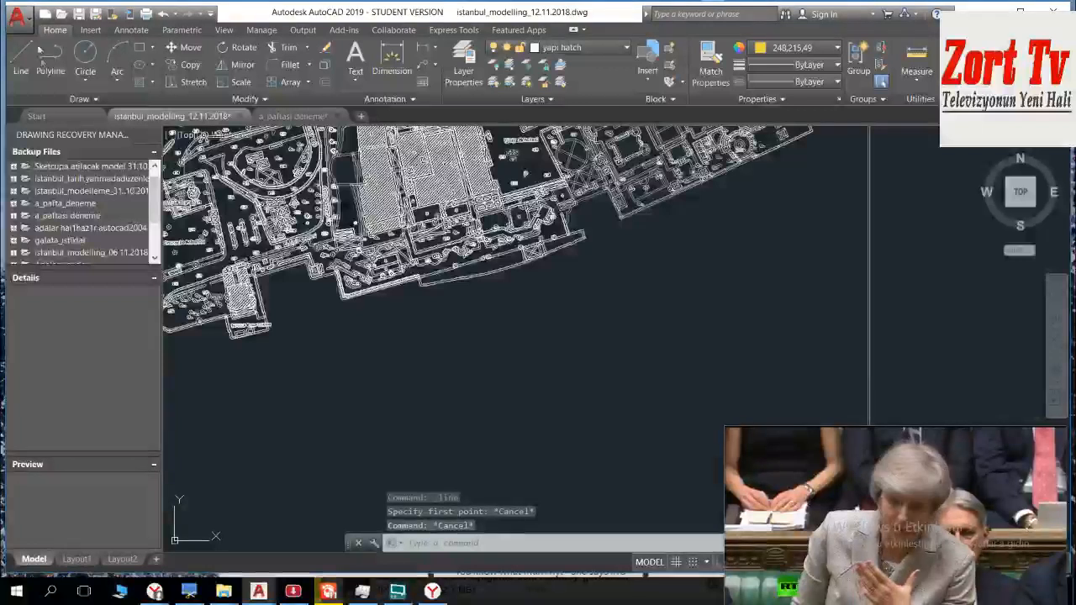
pyautogui.click(17, 16)
pyautogui.click(73, 188)
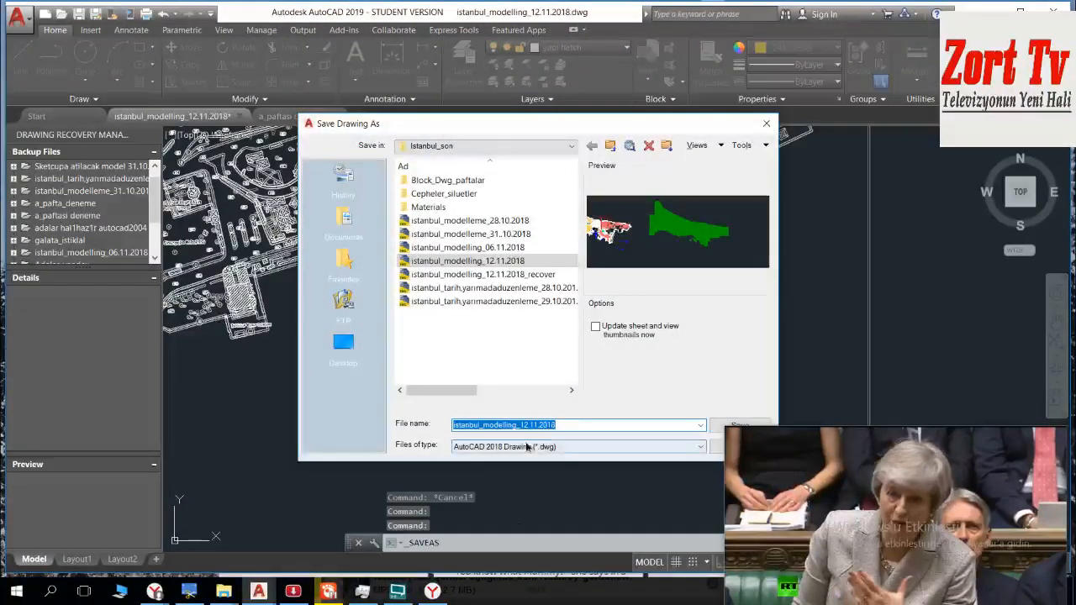
pyautogui.click(580, 447)
pyautogui.click(513, 470)
pyautogui.click(531, 424)
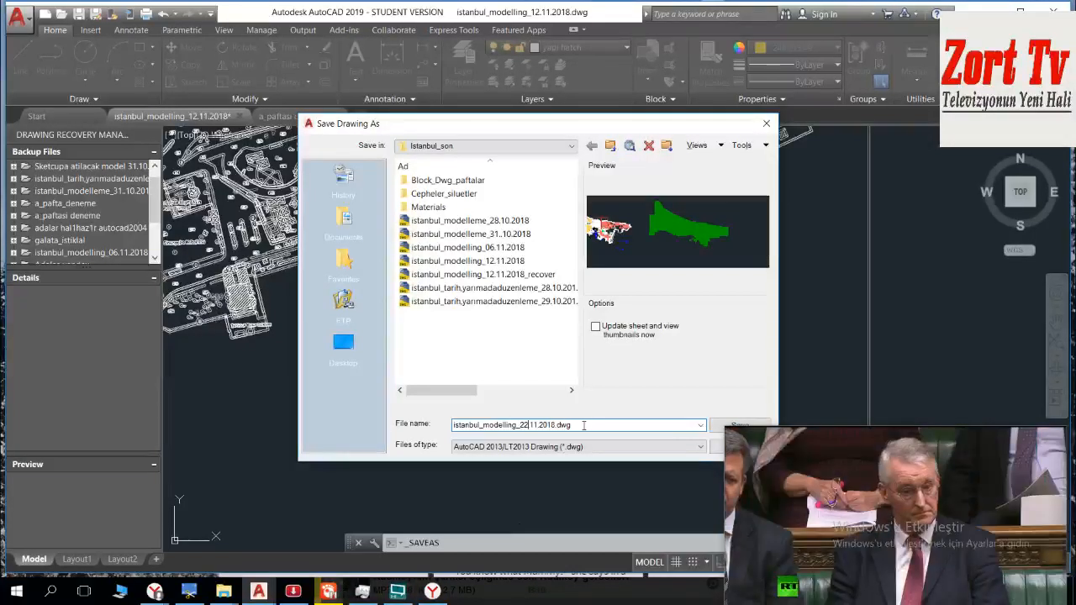
pyautogui.press('Return')
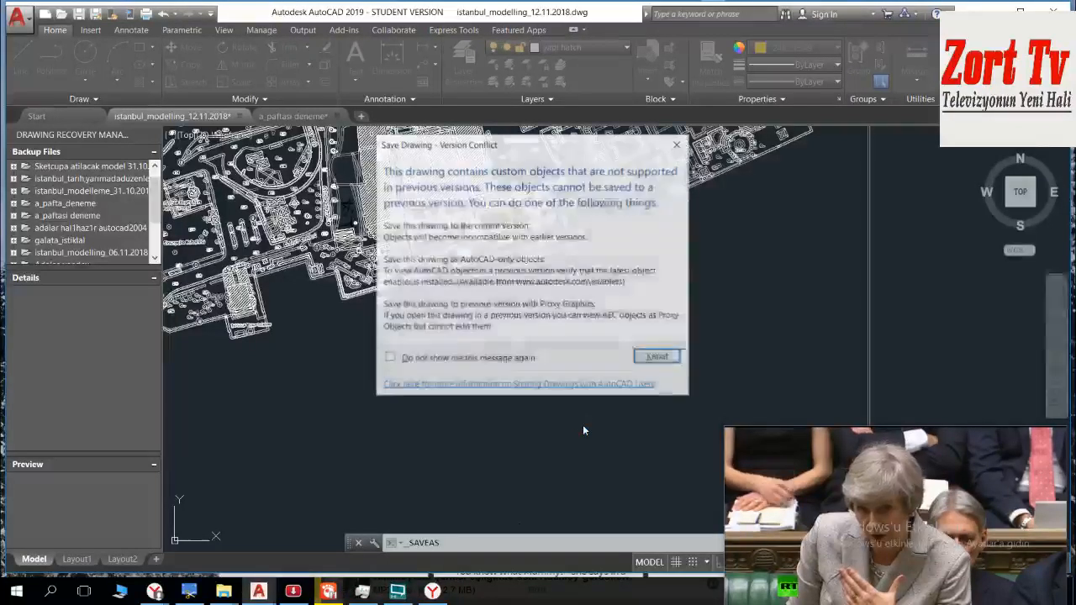
pyautogui.click(658, 357)
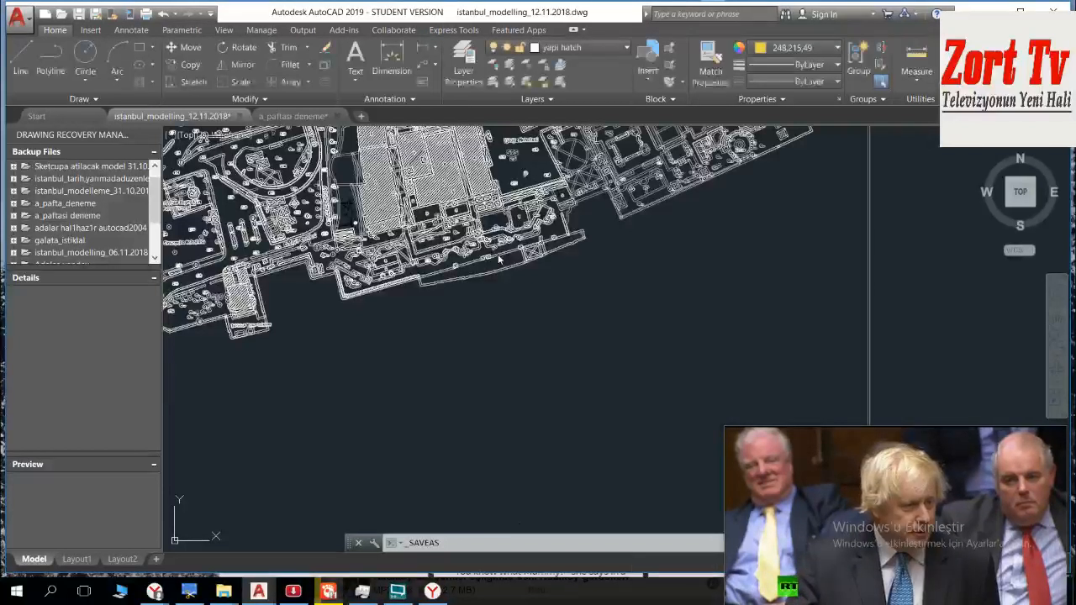
pyautogui.moveTo(911, 534); pyautogui.dragTo(972, 544)
pyautogui.moveTo(956, 565); pyautogui.dragTo(951, 555)
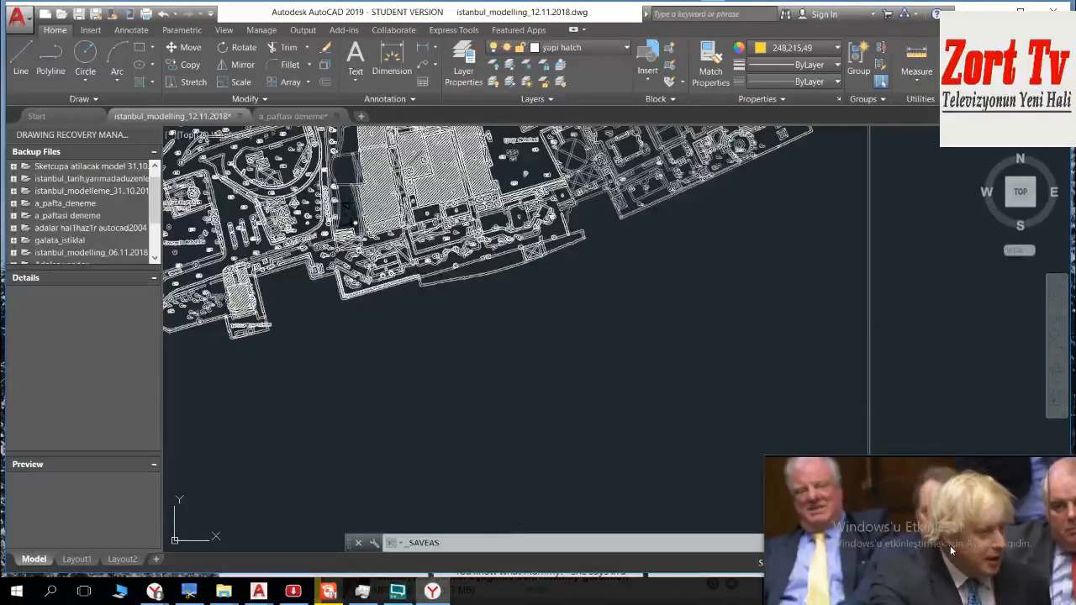
pyautogui.click(395, 589)
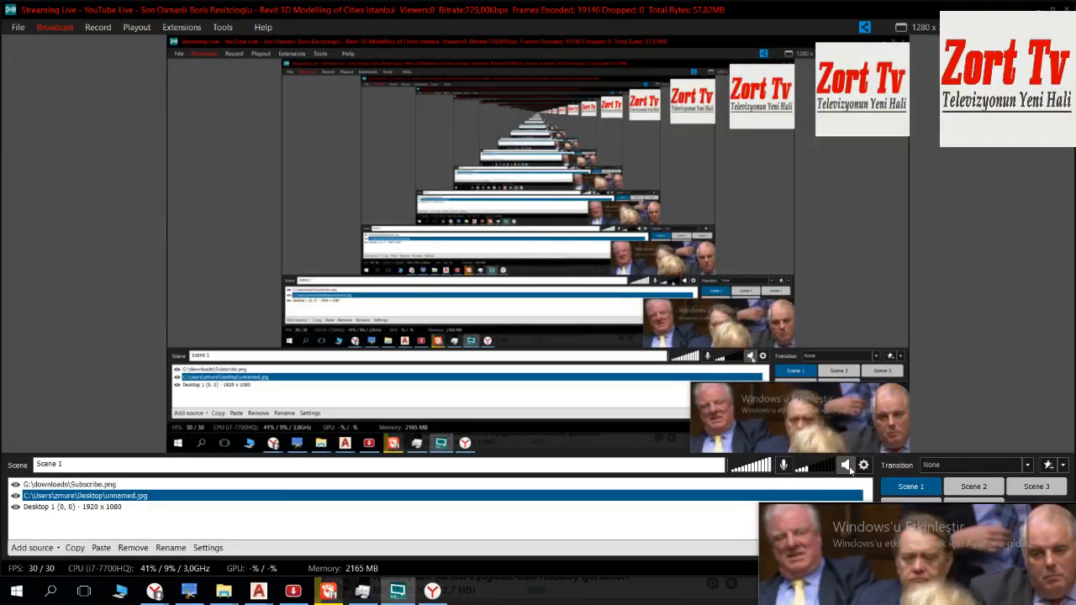
pyautogui.moveTo(850, 510); pyautogui.dragTo(821, 430)
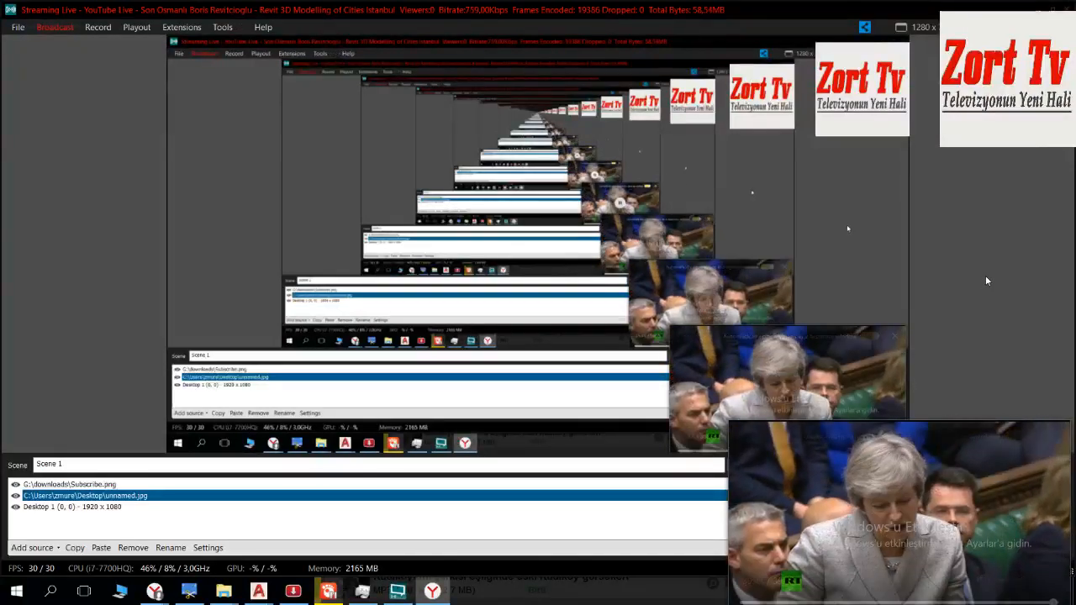
pyautogui.click(1039, 10)
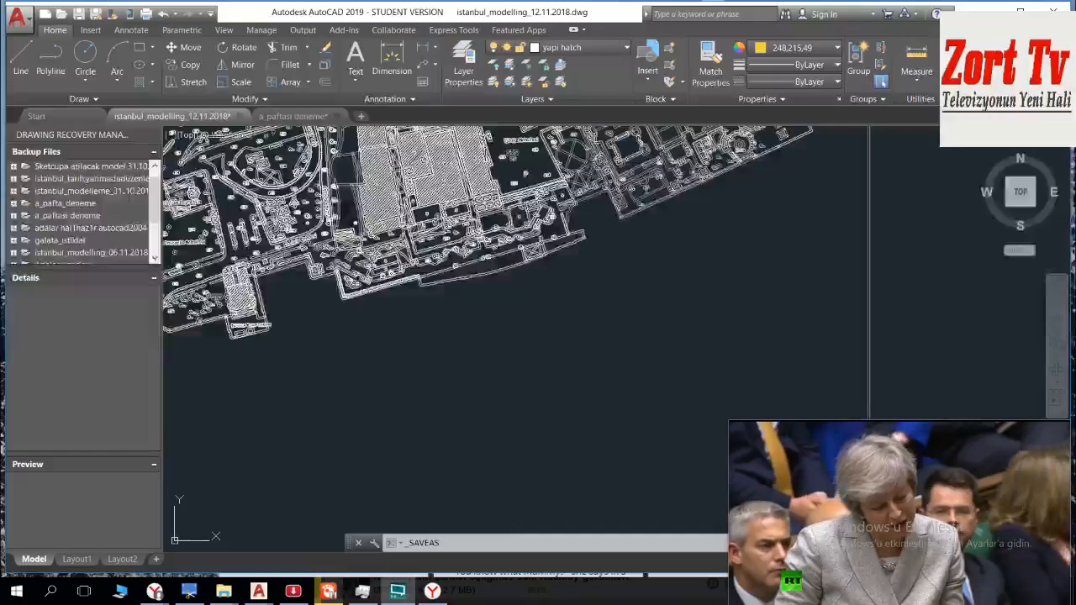
pyautogui.moveTo(837, 447); pyautogui.dragTo(875, 601)
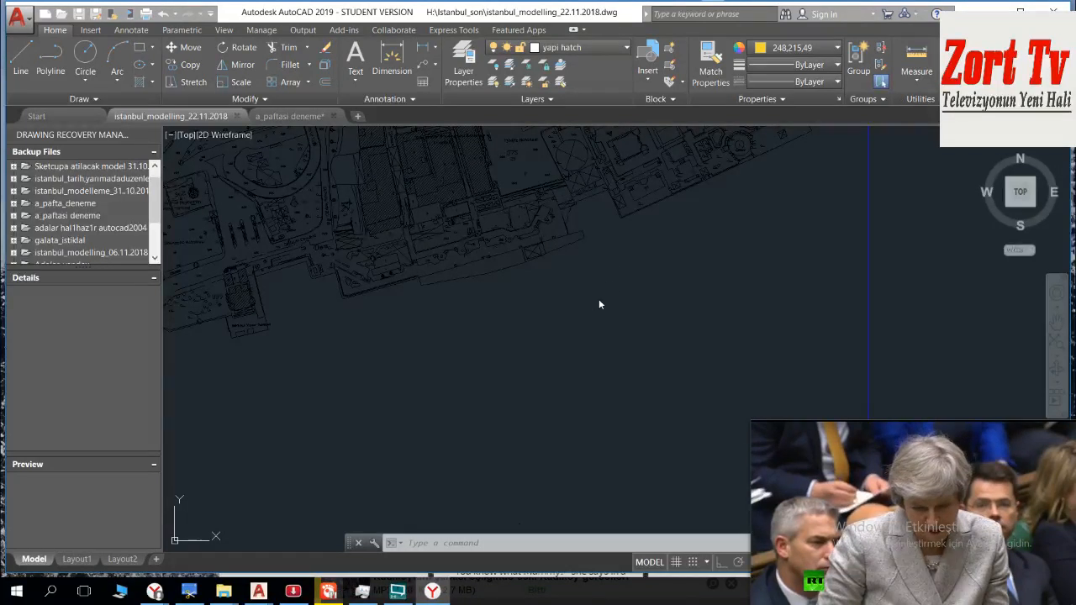
# Step: Check sheet A's southeast corner and the small objects in the open strip beside Çiğdem Sokağı
pyautogui.scroll(-4, 637, 304)
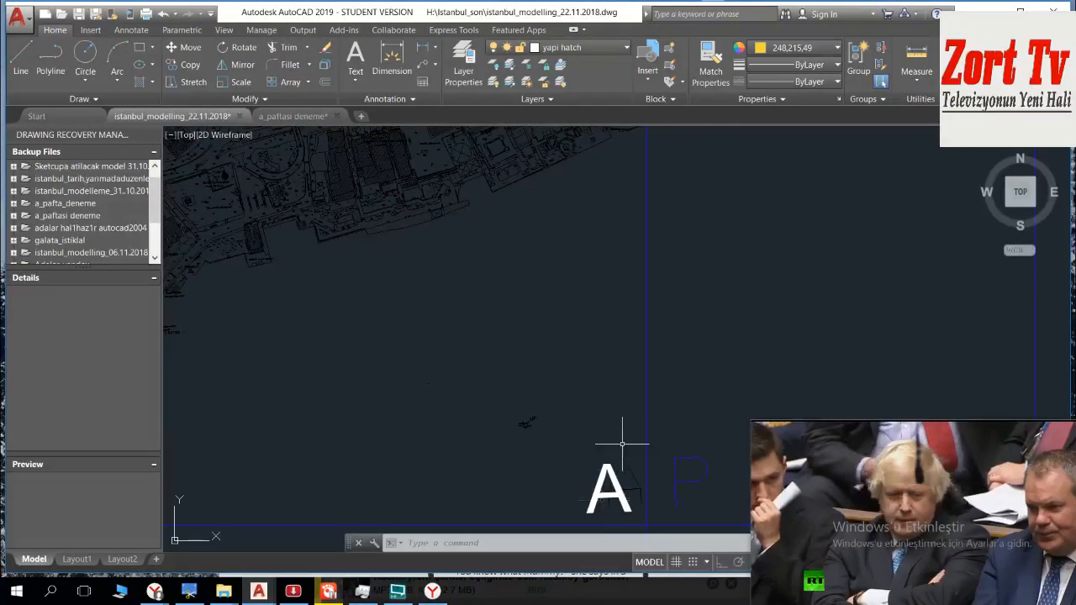
pyautogui.scroll(6, 480, 344)
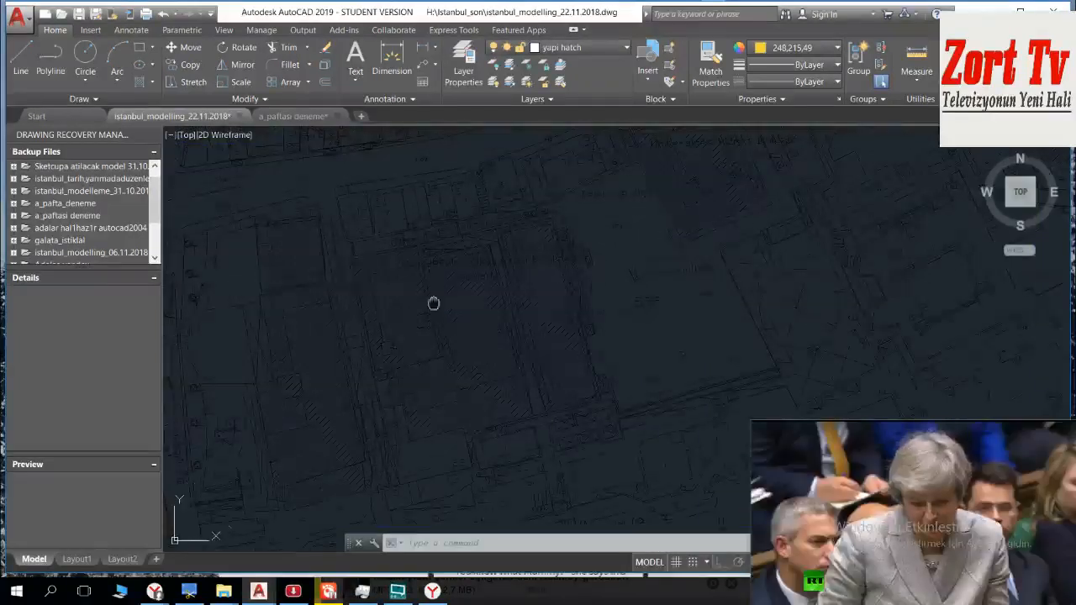
pyautogui.scroll(5, 408, 215)
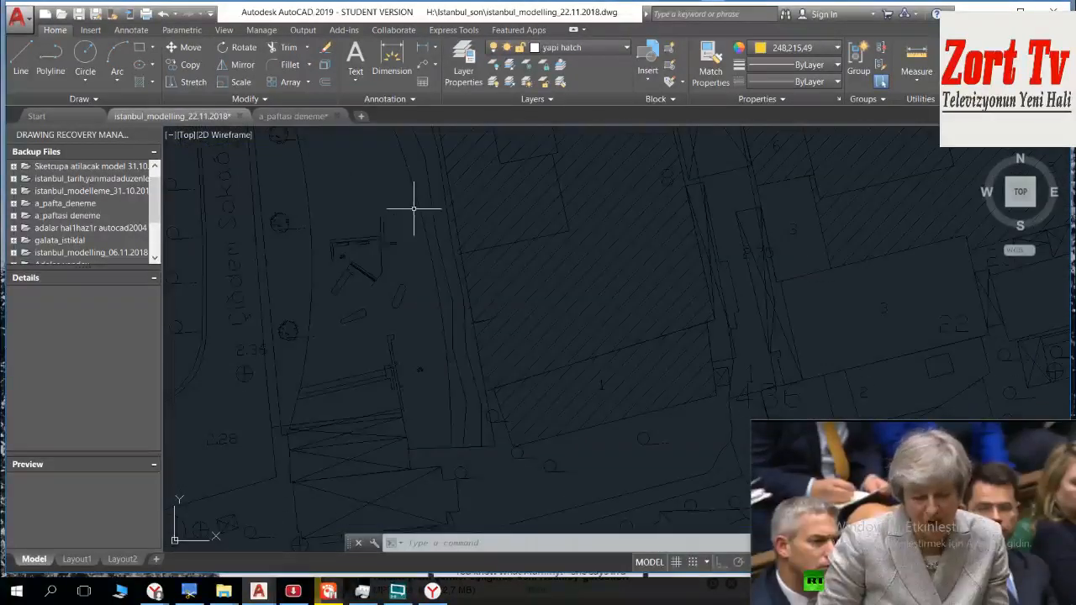
pyautogui.moveTo(394, 251); pyautogui.dragTo(403, 263, button='middle')
# Step: Switch to the a_paftası deneme drawing and examine the two copies of sheet A for comparison with the base map
pyautogui.click(294, 115)
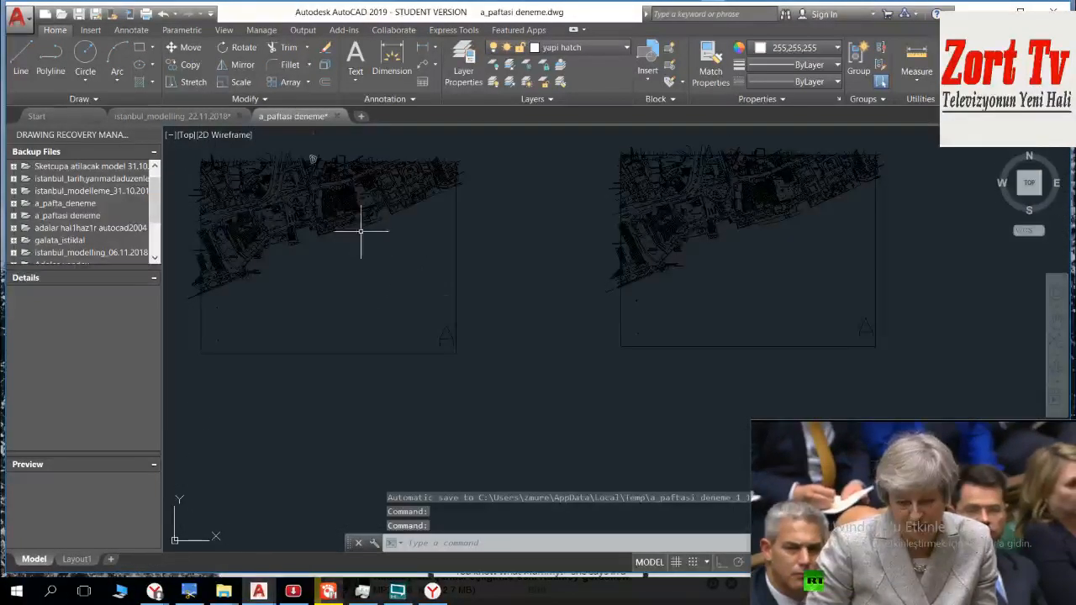
pyautogui.scroll(6, 303, 193)
pyautogui.moveTo(443, 298); pyautogui.dragTo(384, 245, button='middle')
pyautogui.scroll(-4, 407, 275)
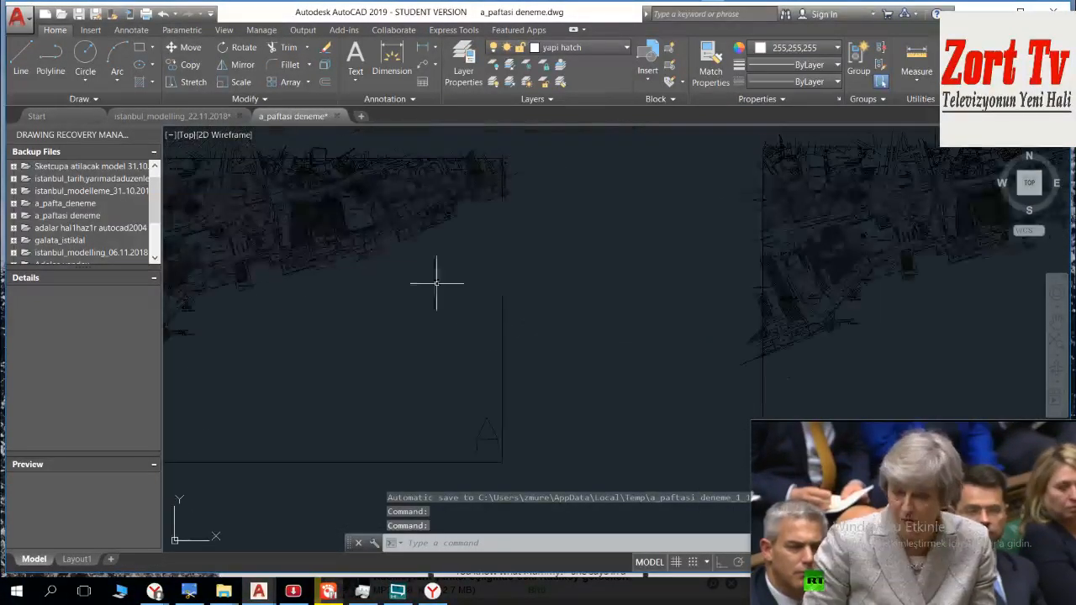
pyautogui.moveTo(594, 263)
pyautogui.mouseDown(button='middle')
pyautogui.moveTo(884, 263)
pyautogui.moveTo(521, 307)
pyautogui.mouseUp(button='middle')
pyautogui.scroll(6, 479, 316)
pyautogui.moveTo(619, 222); pyautogui.dragTo(488, 384, button='middle')
pyautogui.scroll(4, 492, 324)
pyautogui.scroll(-6, 493, 325)
pyautogui.moveTo(493, 325); pyautogui.dragTo(594, 276, button='middle')
pyautogui.scroll(-4, 430, 291)
pyautogui.moveTo(233, 299)
pyautogui.mouseDown(button='middle')
pyautogui.moveTo(682, 284)
pyautogui.moveTo(481, 240)
pyautogui.moveTo(437, 286)
pyautogui.moveTo(449, 187)
pyautogui.mouseUp(button='middle')
pyautogui.scroll(6, 564, 270)
pyautogui.scroll(-4, 437, 300)
pyautogui.scroll(5, 378, 352)
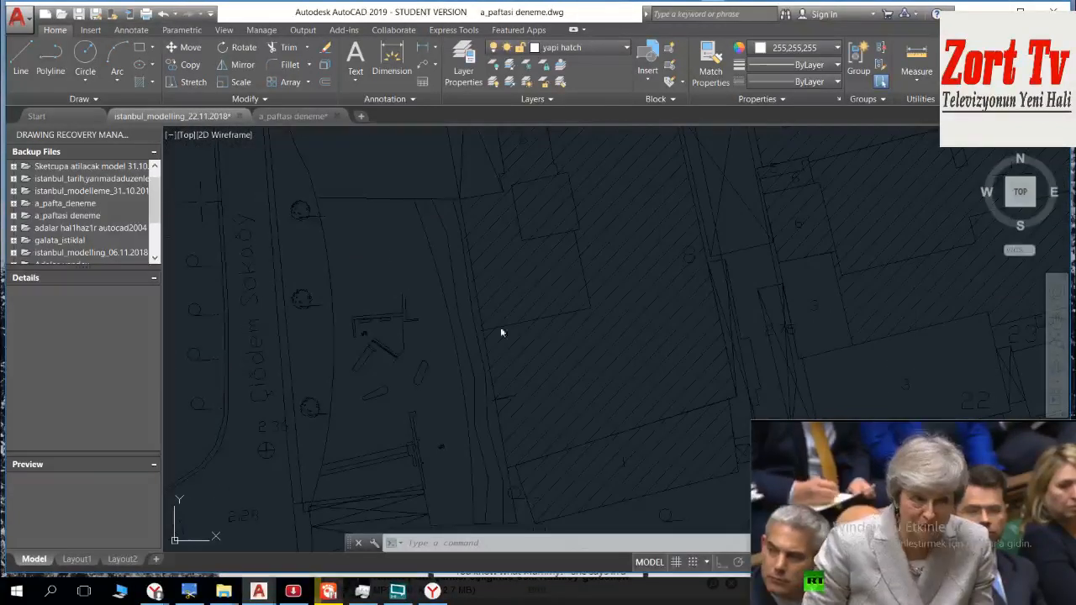
# Step: Check the sheet A label, its overlapping outline letter and the boundary lines at sheet A's southeast corner in the istanbul_modelling drawing
pyautogui.scroll(-5, 507, 377)
pyautogui.moveTo(507, 377); pyautogui.dragTo(521, 252, button='middle')
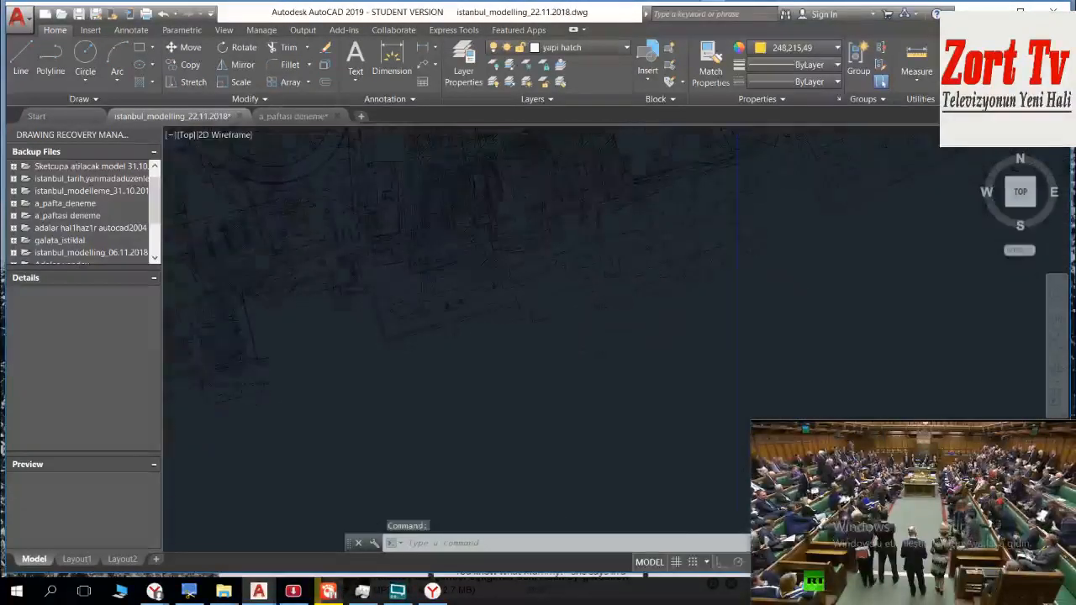
pyautogui.scroll(-6, 514, 334)
pyautogui.moveTo(574, 356)
pyautogui.mouseDown(button='middle')
pyautogui.moveTo(523, 279)
pyautogui.moveTo(555, 339)
pyautogui.mouseUp(button='middle')
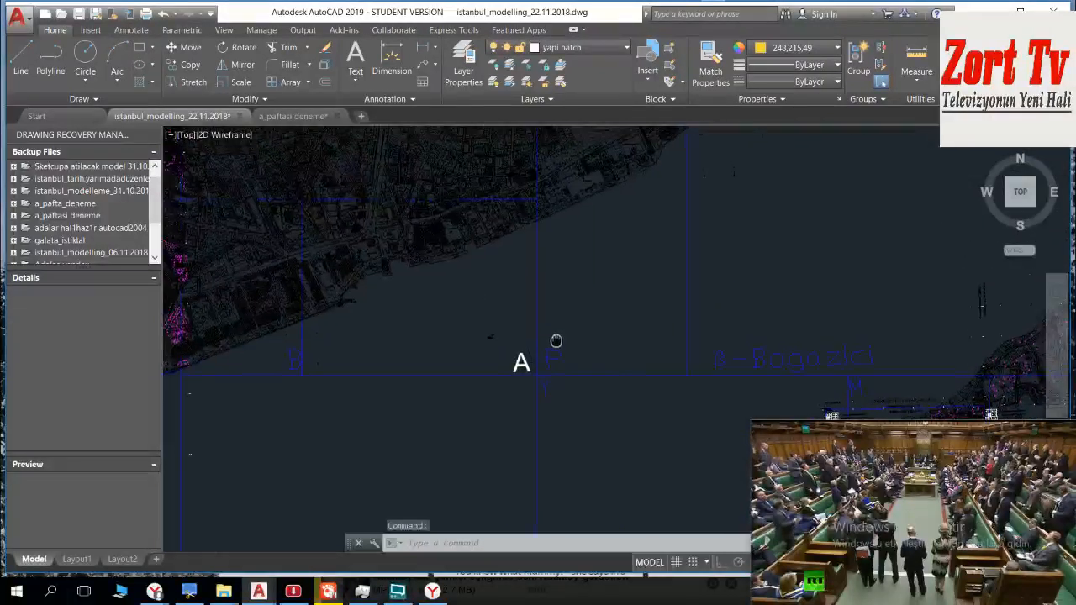
pyautogui.scroll(4, 542, 376)
pyautogui.click(508, 375)
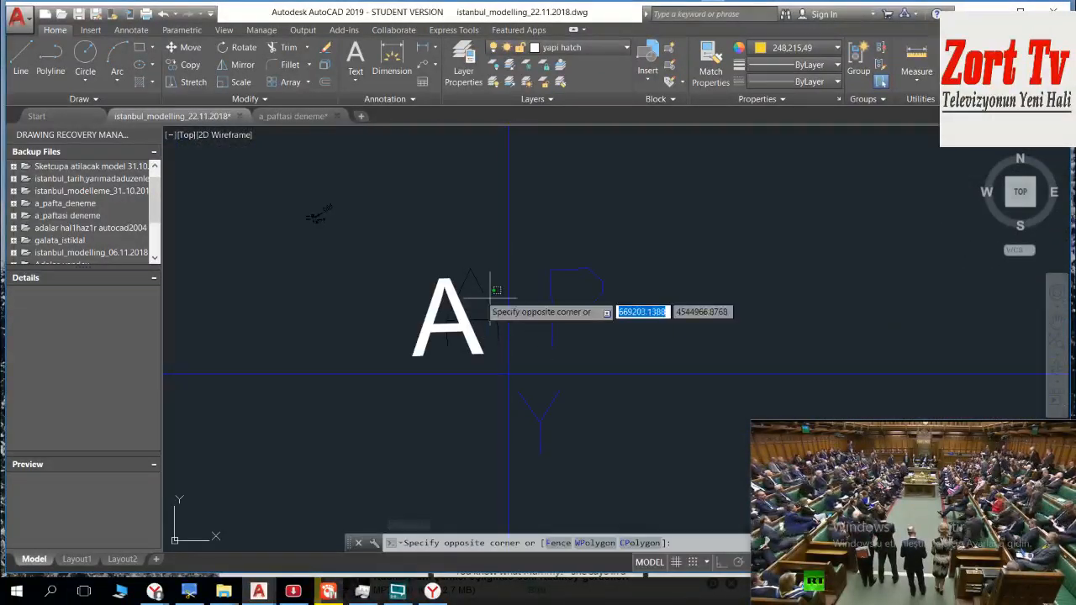
pyautogui.click(475, 297)
pyautogui.scroll(-2, 473, 300)
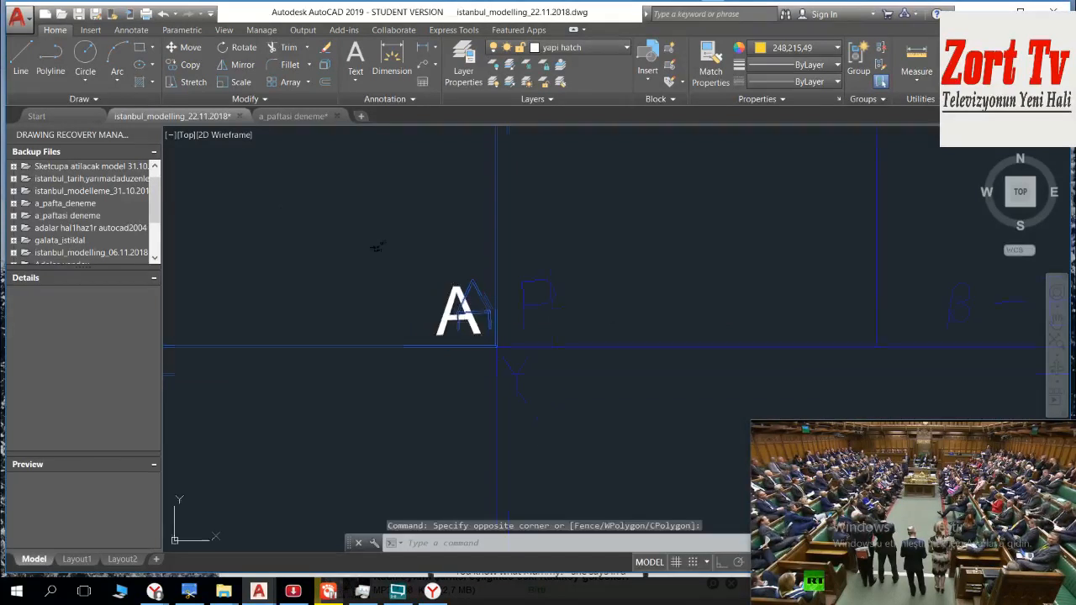
pyautogui.press('Escape')
pyautogui.moveTo(484, 167); pyautogui.dragTo(654, 254, button='middle')
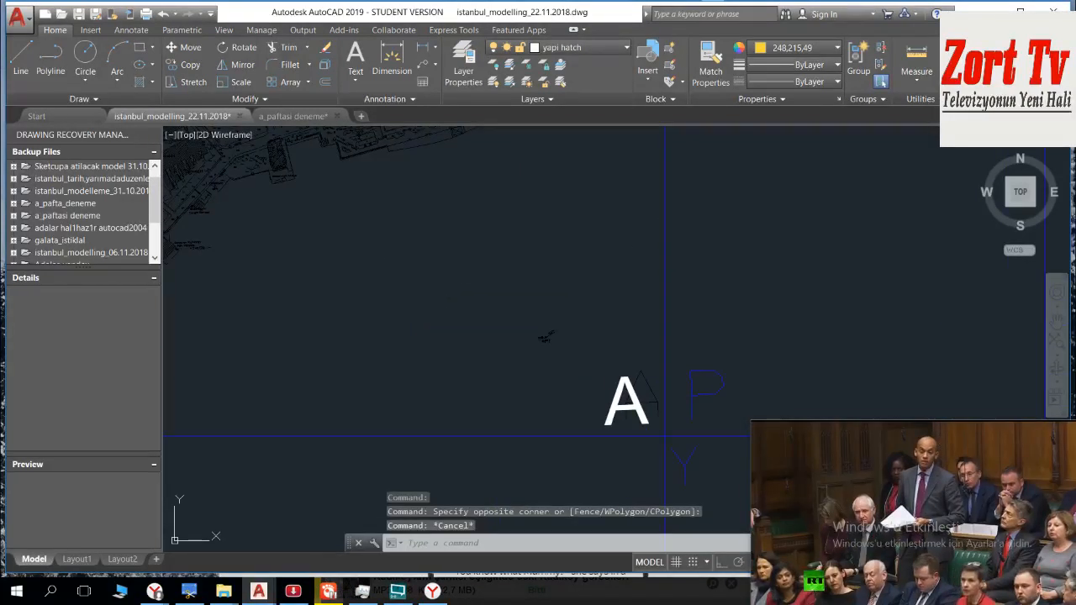
pyautogui.press('Escape')
pyautogui.scroll(-2, 634, 264)
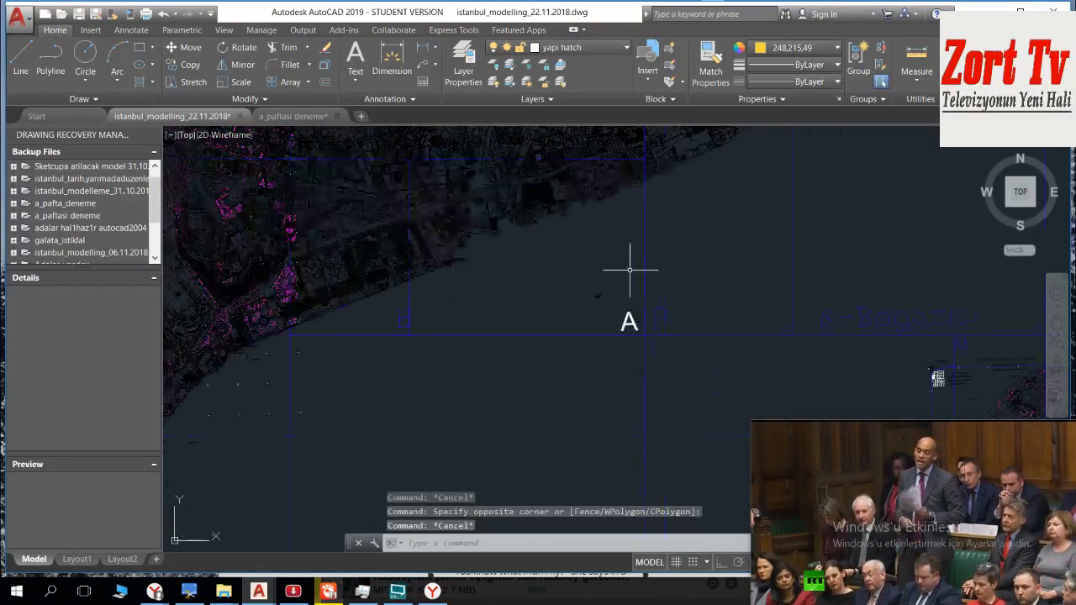
# Step: Inspect the properties of the vertical grid line east of sheet A and of a magenta building west of it
pyautogui.click(812, 234)
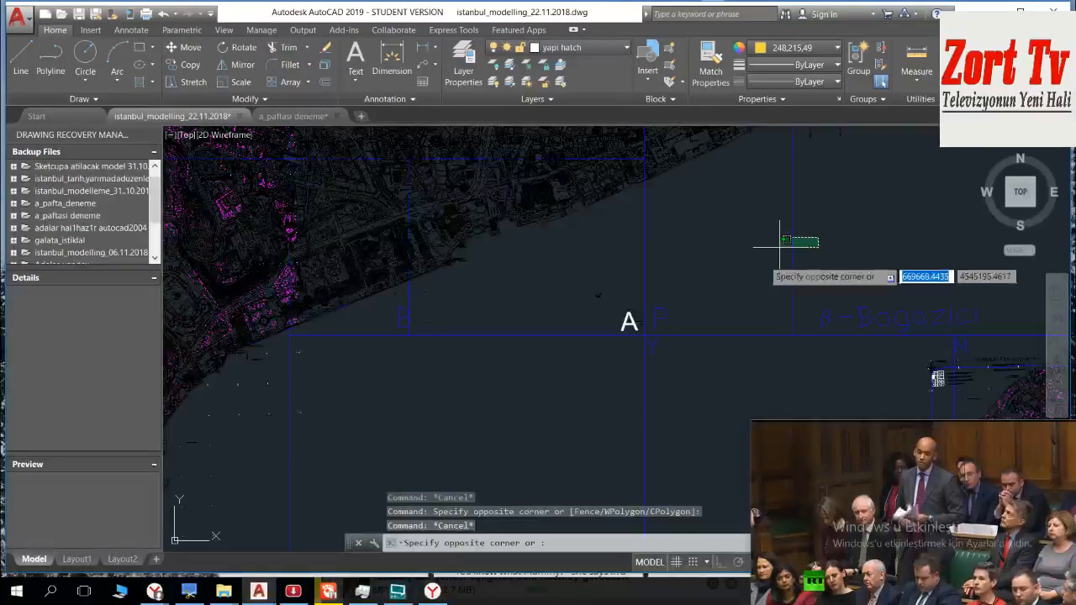
pyautogui.click(763, 260)
pyautogui.scroll(-3, 622, 288)
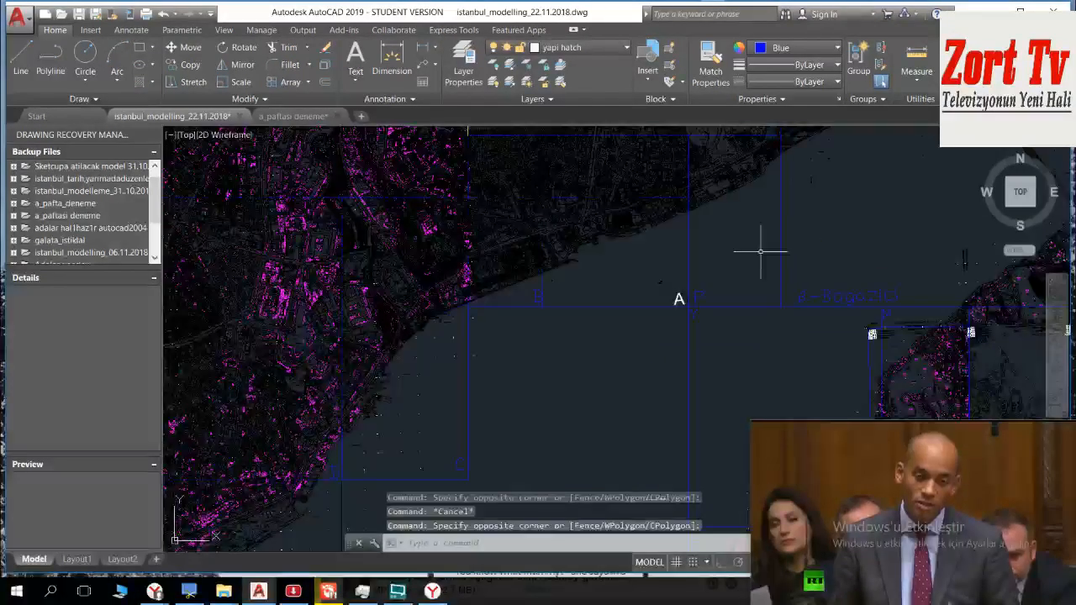
pyautogui.press('Escape')
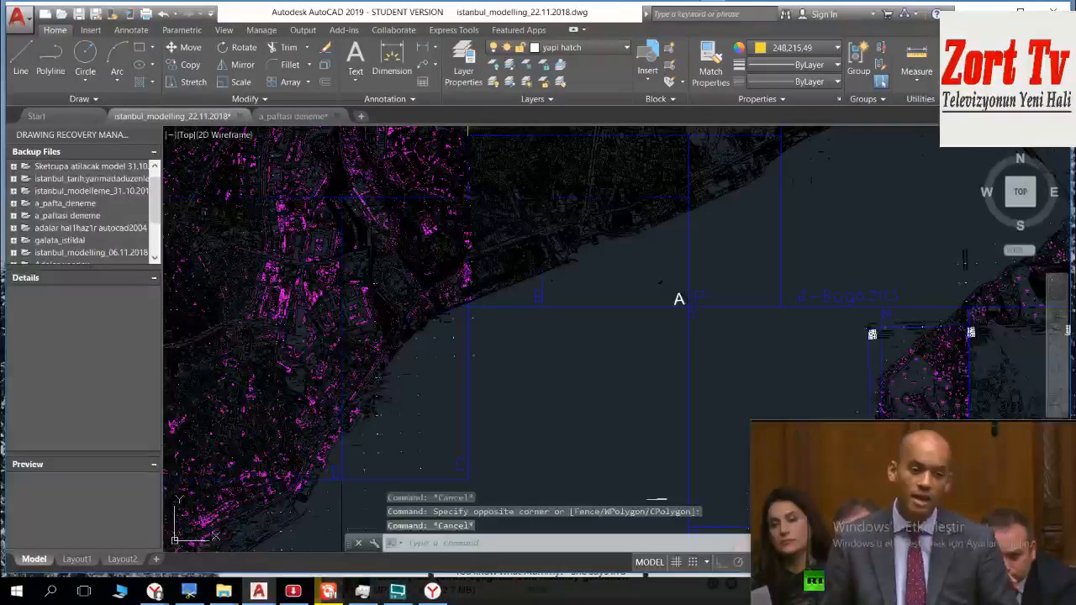
pyautogui.click(431, 228)
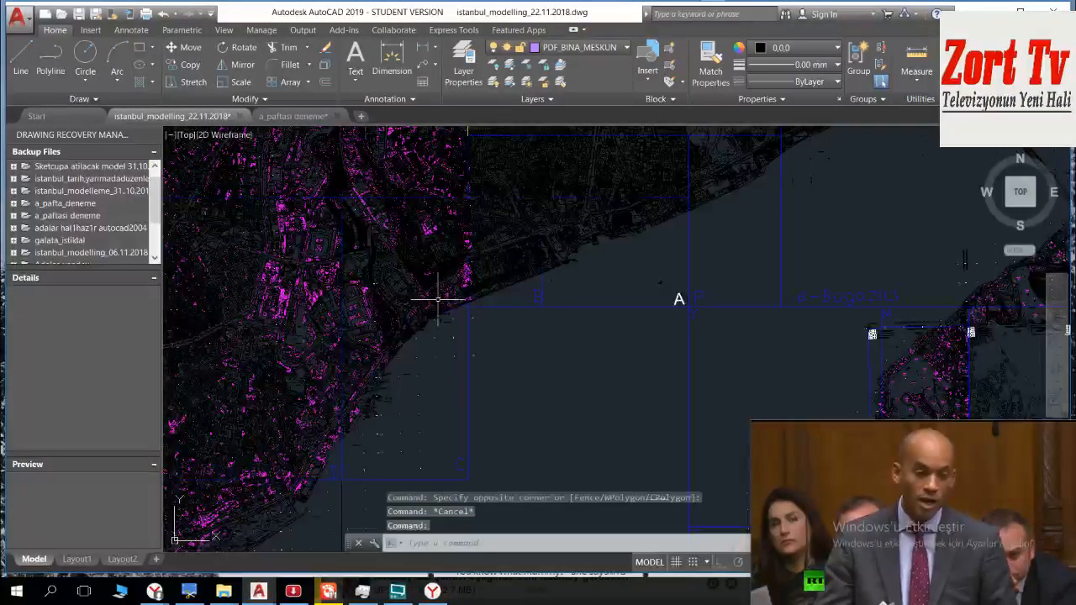
pyautogui.press('Escape')
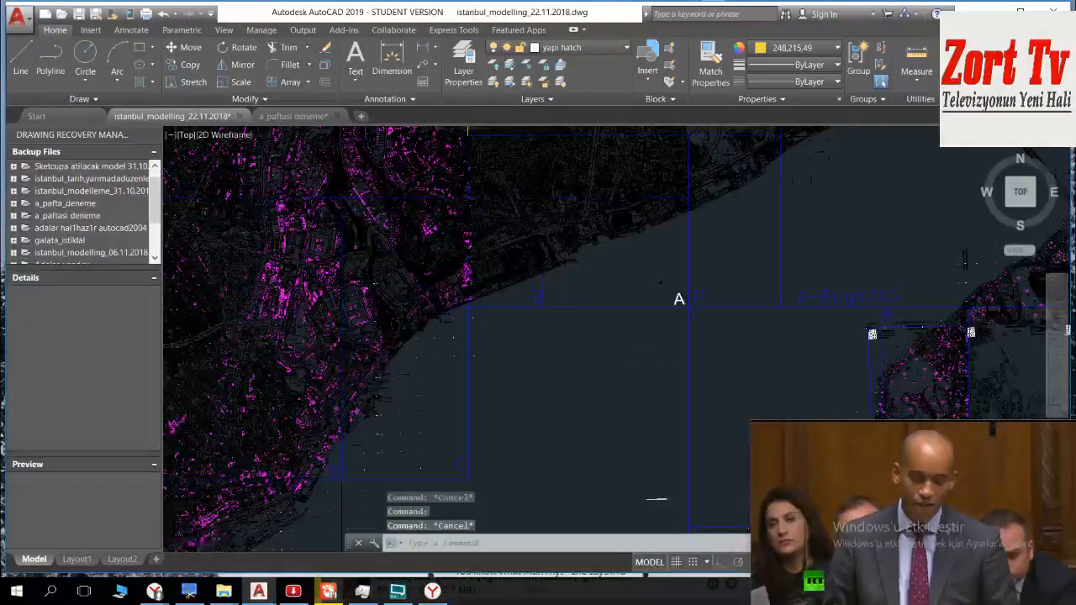
# Step: Select all objects inside or crossing sheet A with one crossing window from its southeast corner to its northwest corner
pyautogui.scroll(6, 636, 300)
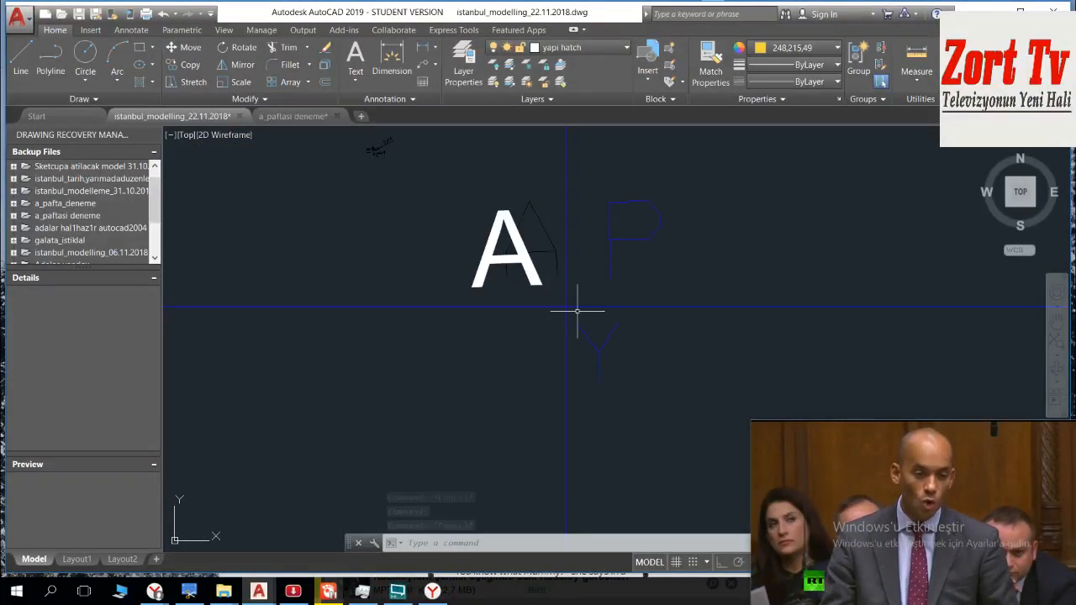
pyautogui.click(578, 310)
pyautogui.moveTo(509, 217); pyautogui.dragTo(692, 448, button='middle')
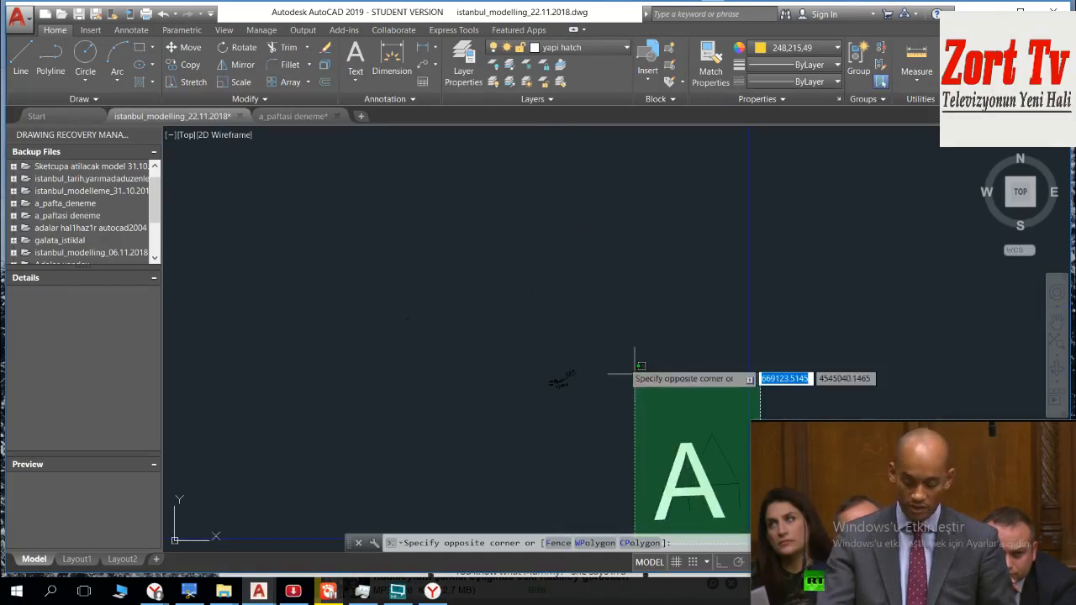
pyautogui.scroll(-2, 610, 351)
pyautogui.moveTo(557, 291); pyautogui.dragTo(631, 442, button='middle')
pyautogui.scroll(-3, 588, 343)
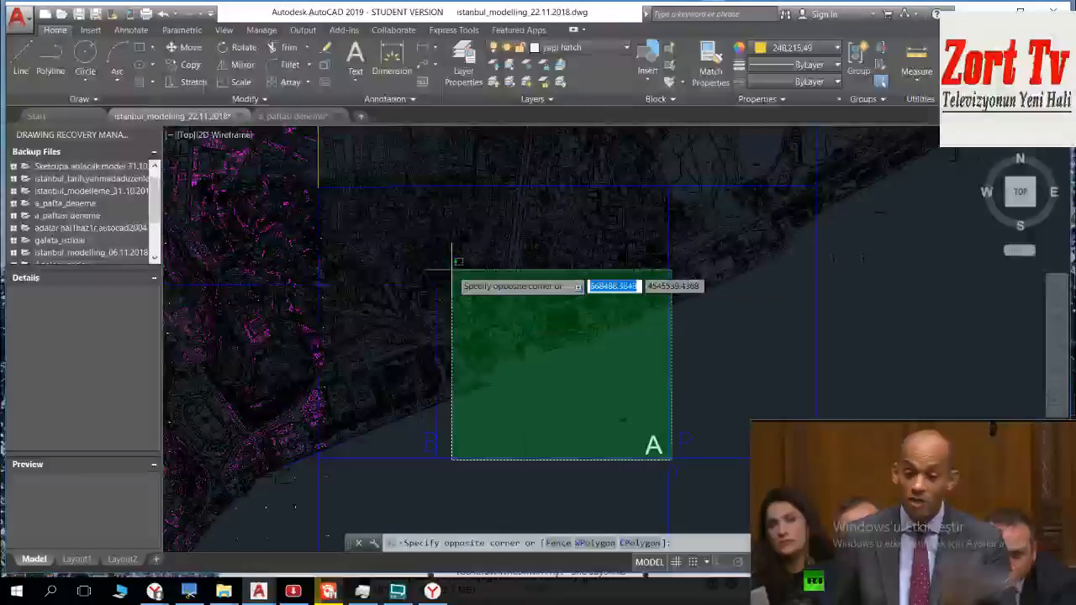
pyautogui.scroll(2, 452, 269)
pyautogui.scroll(5, 452, 270)
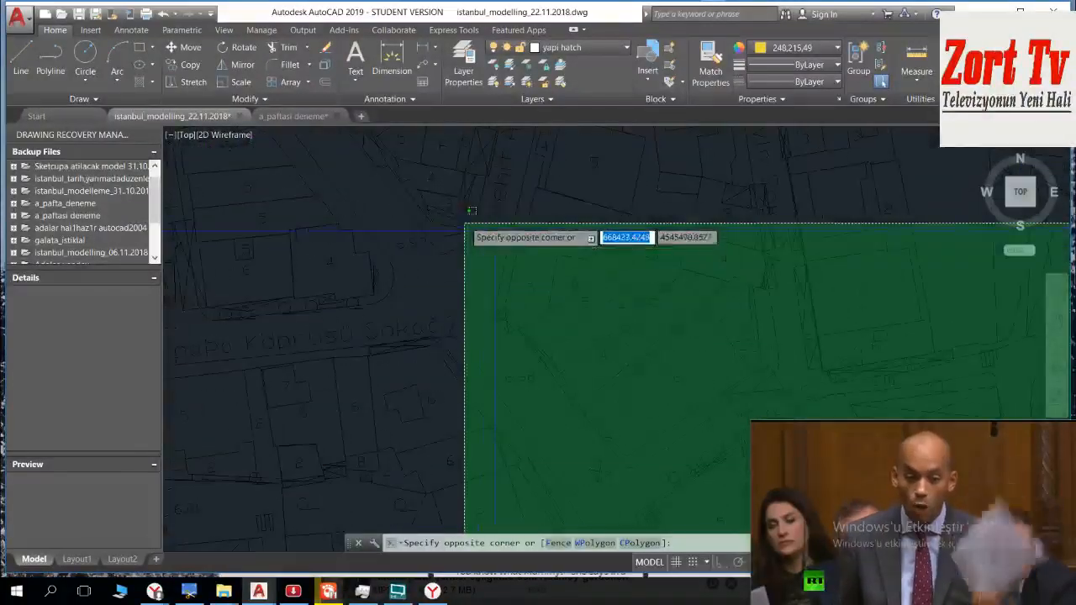
pyautogui.scroll(5, 467, 225)
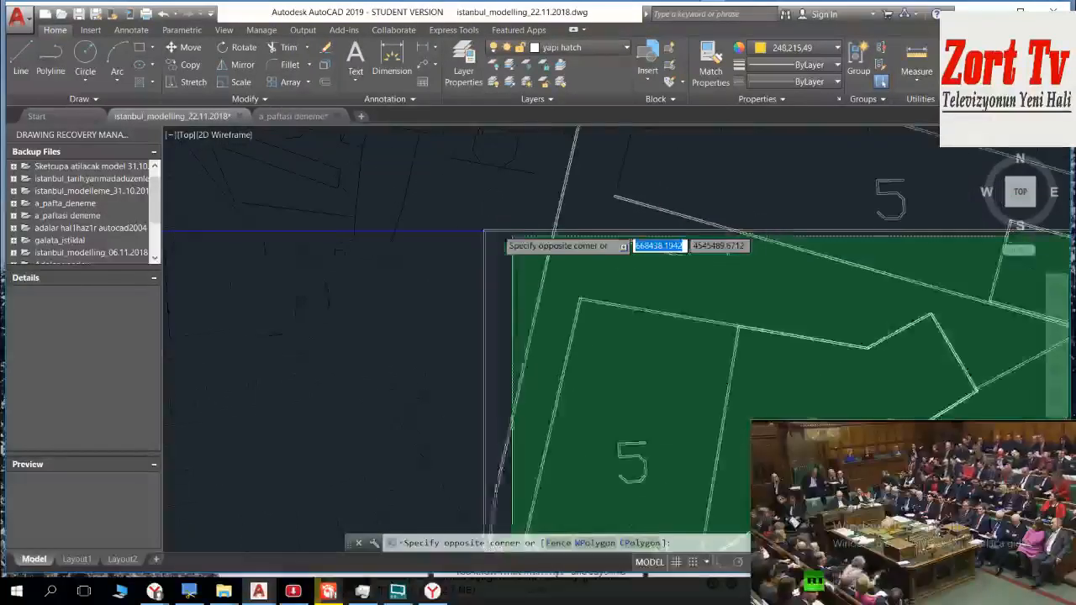
pyautogui.click(480, 228)
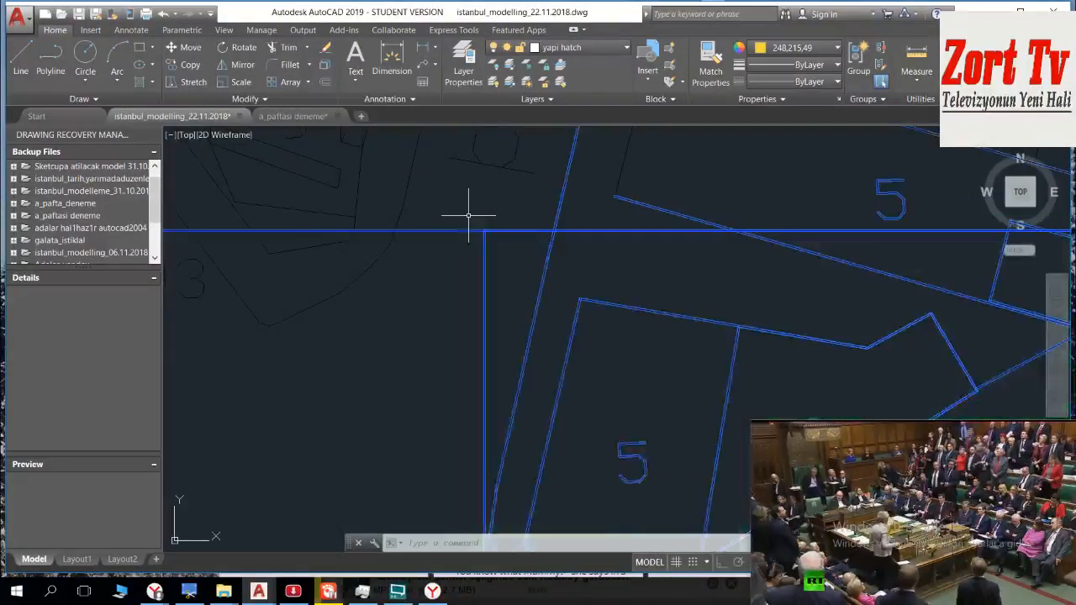
# Step: Remove the grid lines extending east and south beyond sheet A's southeast corner from the selection
pyautogui.scroll(-2, 479, 229)
pyautogui.scroll(-8, 478, 228)
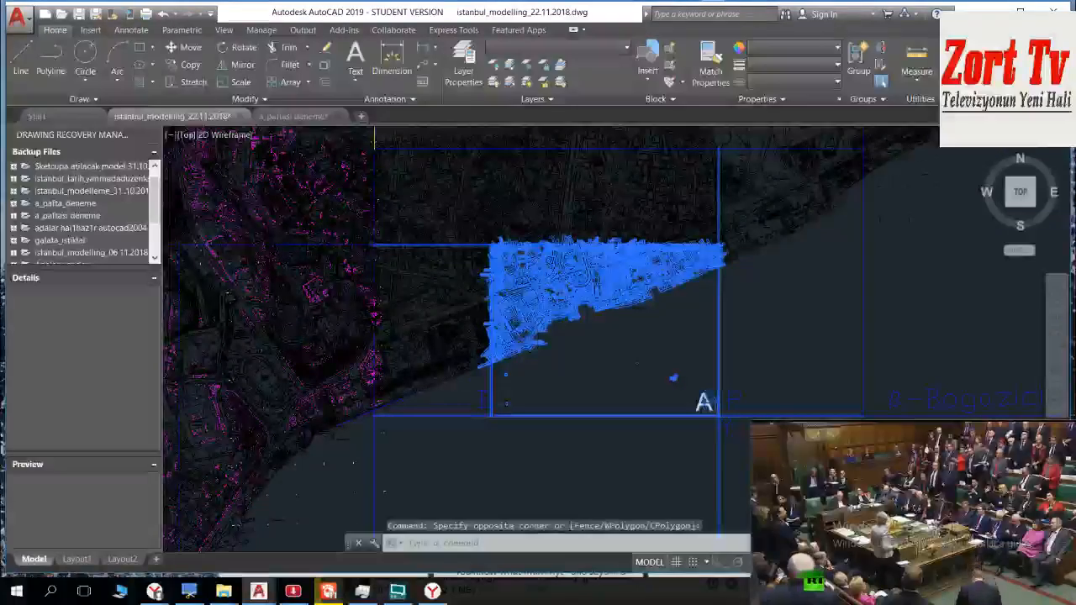
pyautogui.moveTo(518, 295); pyautogui.dragTo(485, 264, button='middle')
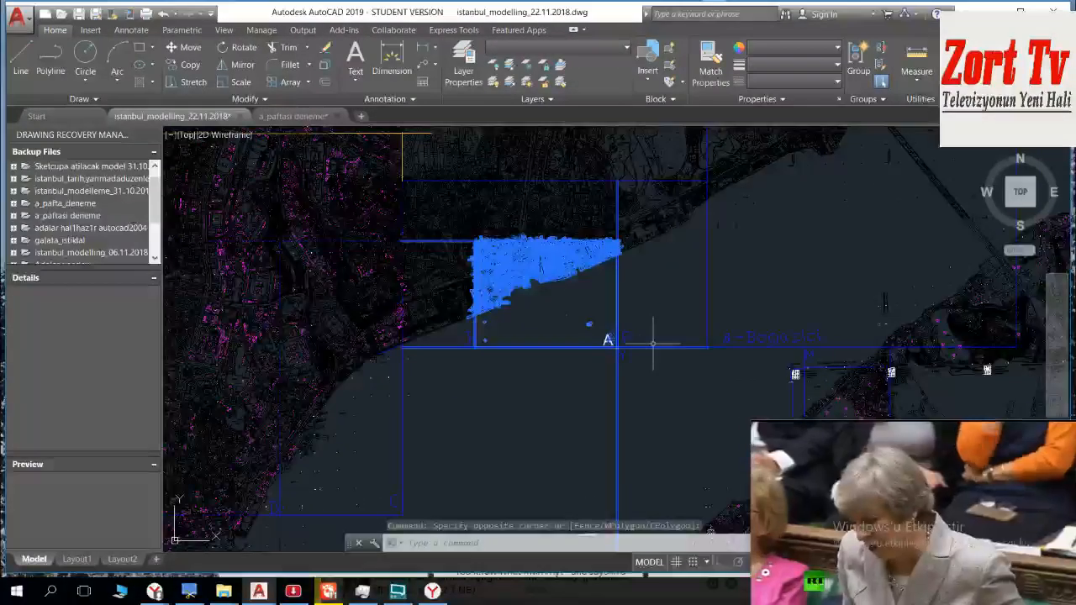
pyautogui.click(679, 312)
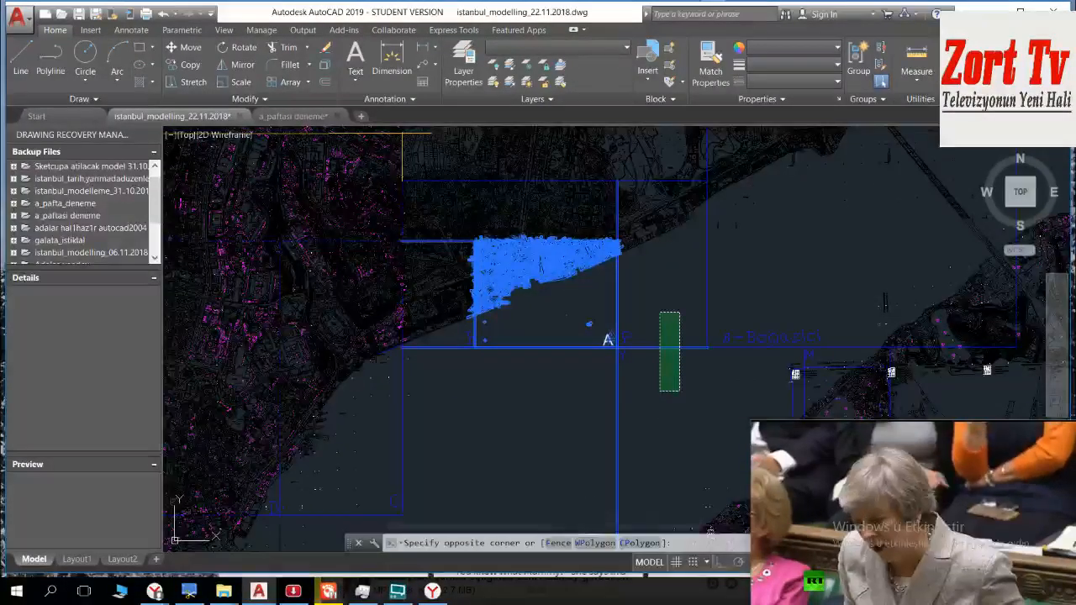
pyautogui.click(660, 391)
pyautogui.click(681, 326)
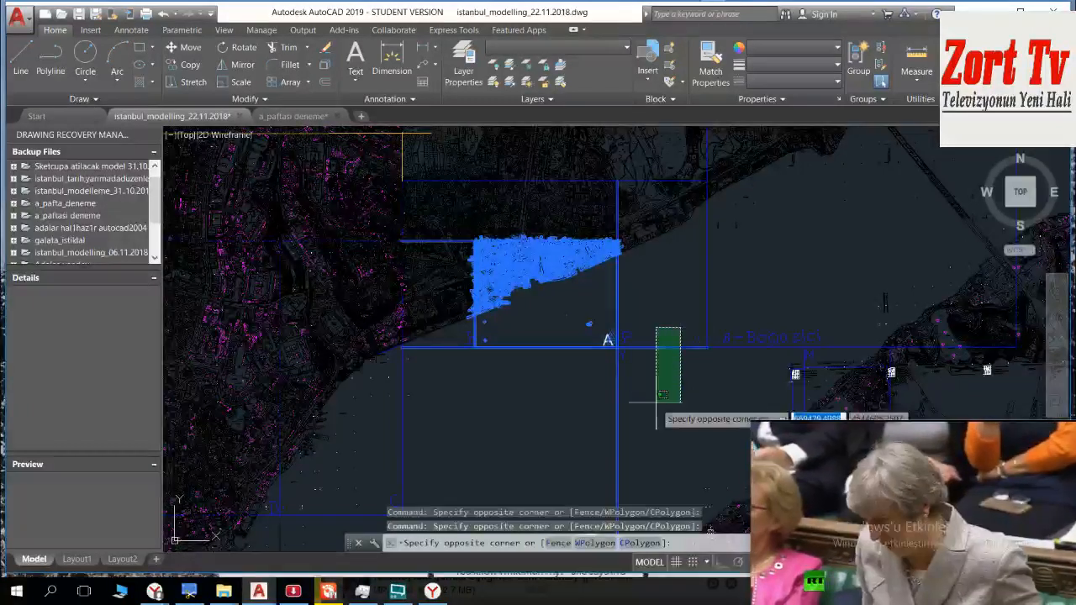
pyautogui.click(658, 401)
pyautogui.click(667, 389)
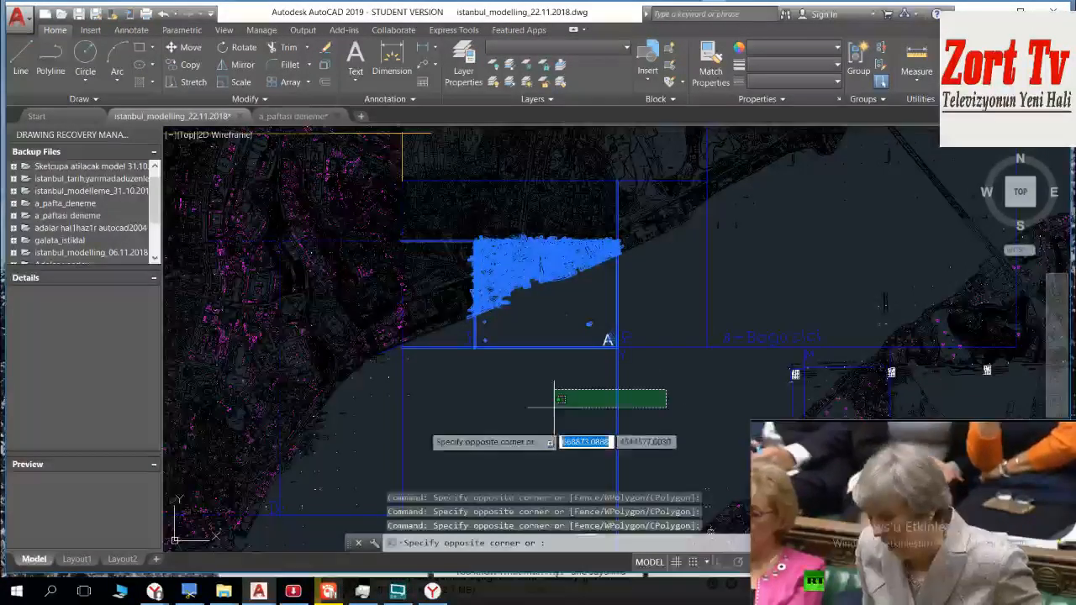
pyautogui.click(356, 429)
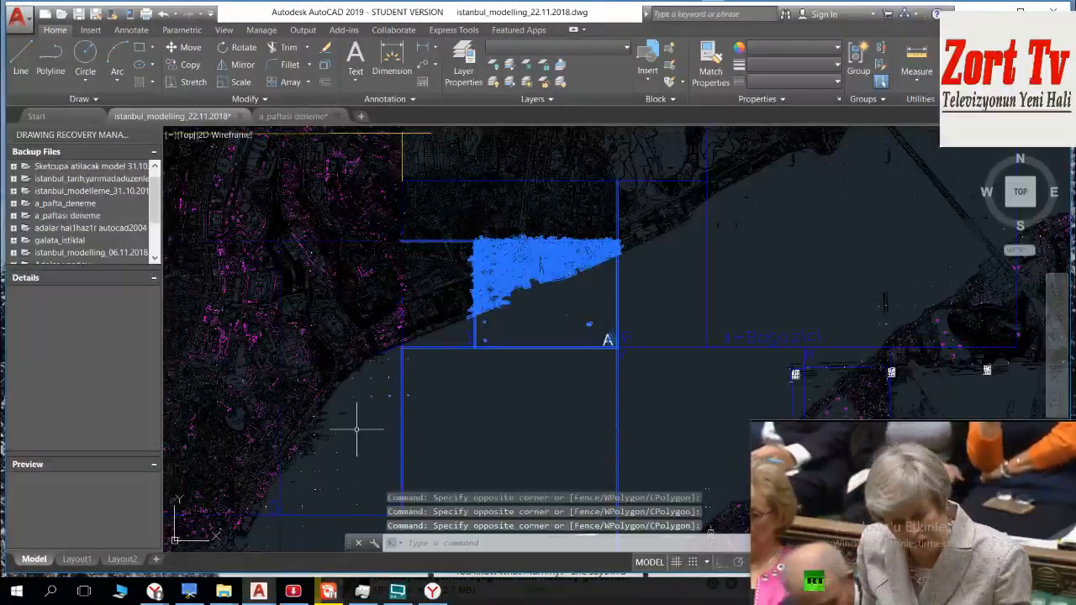
pyautogui.click(659, 388)
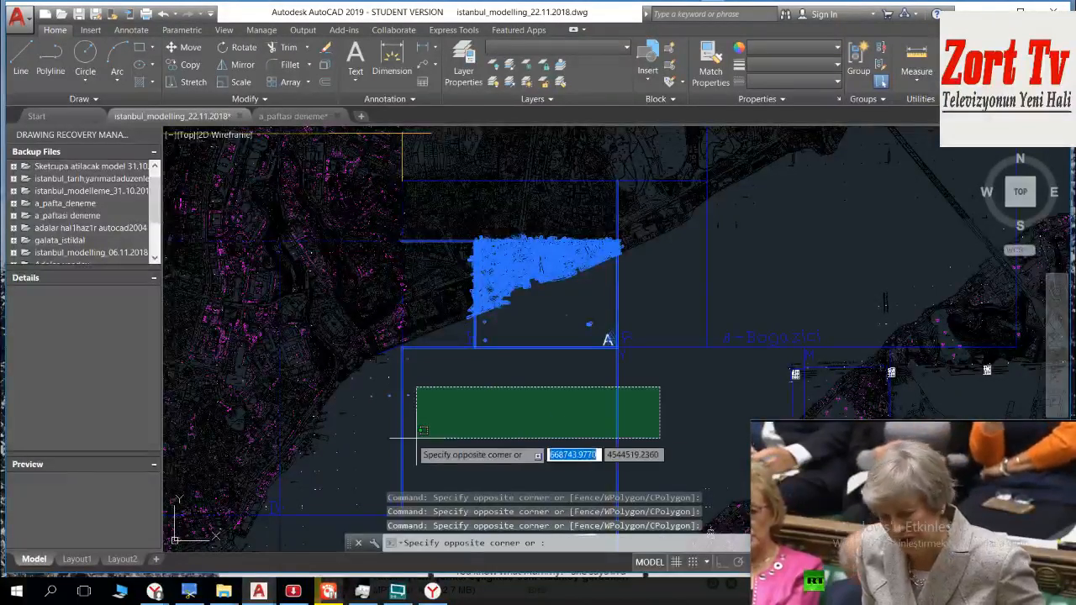
pyautogui.click(367, 438)
# Step: Remove the horizontal grid line extending west of sheet A's northwest corner from the selection
pyautogui.scroll(4, 439, 286)
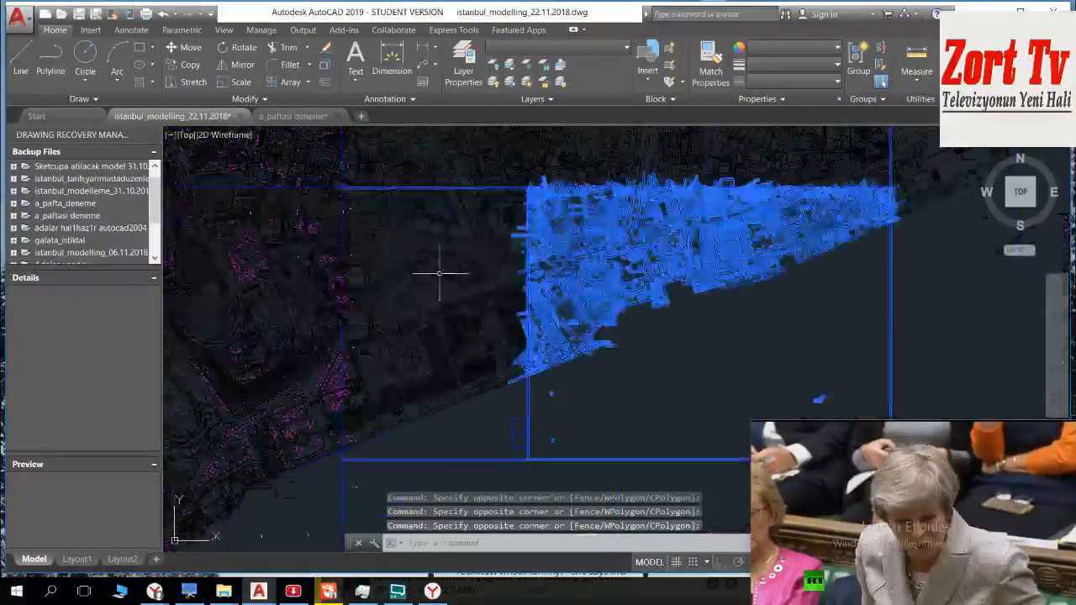
pyautogui.scroll(3, 451, 228)
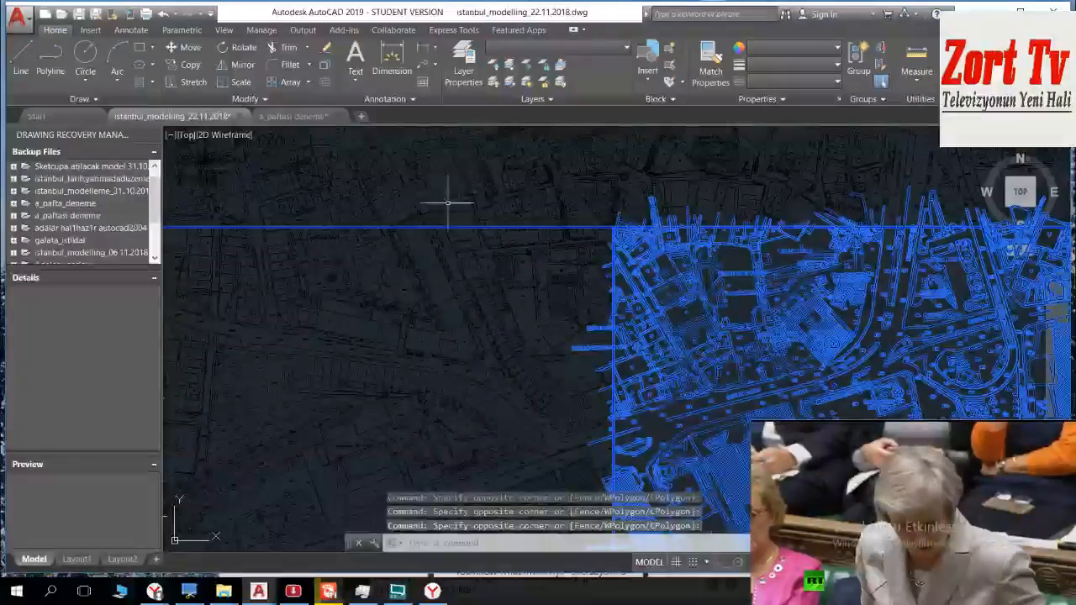
pyautogui.scroll(3, 448, 204)
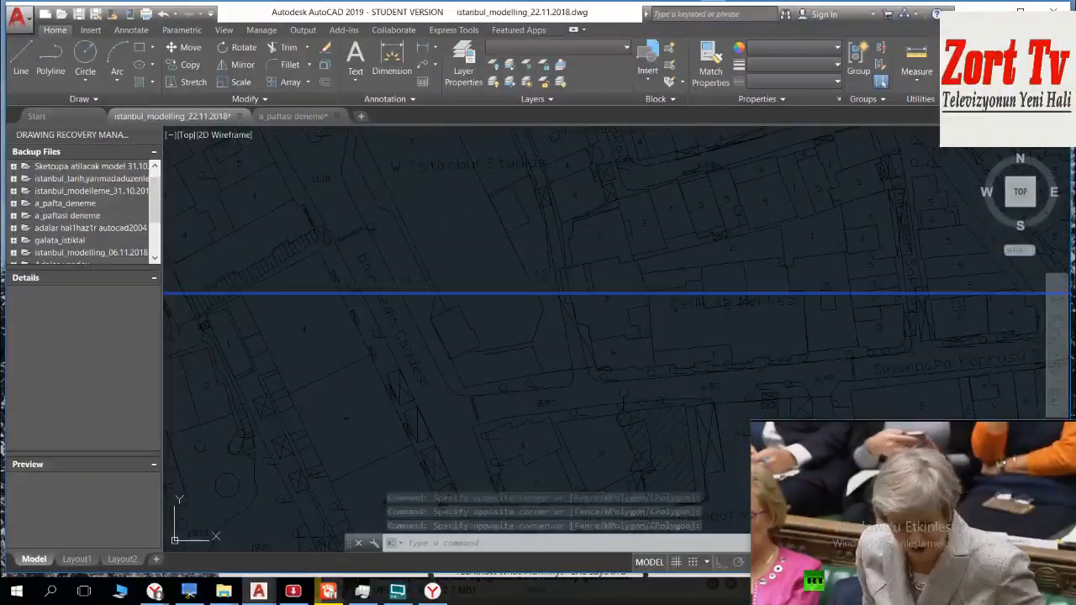
pyautogui.click(476, 213)
pyautogui.scroll(-4, 365, 403)
pyautogui.moveTo(365, 402); pyautogui.dragTo(427, 136, button='middle')
pyautogui.scroll(-4, 382, 336)
pyautogui.moveTo(403, 330); pyautogui.dragTo(413, 254, button='middle')
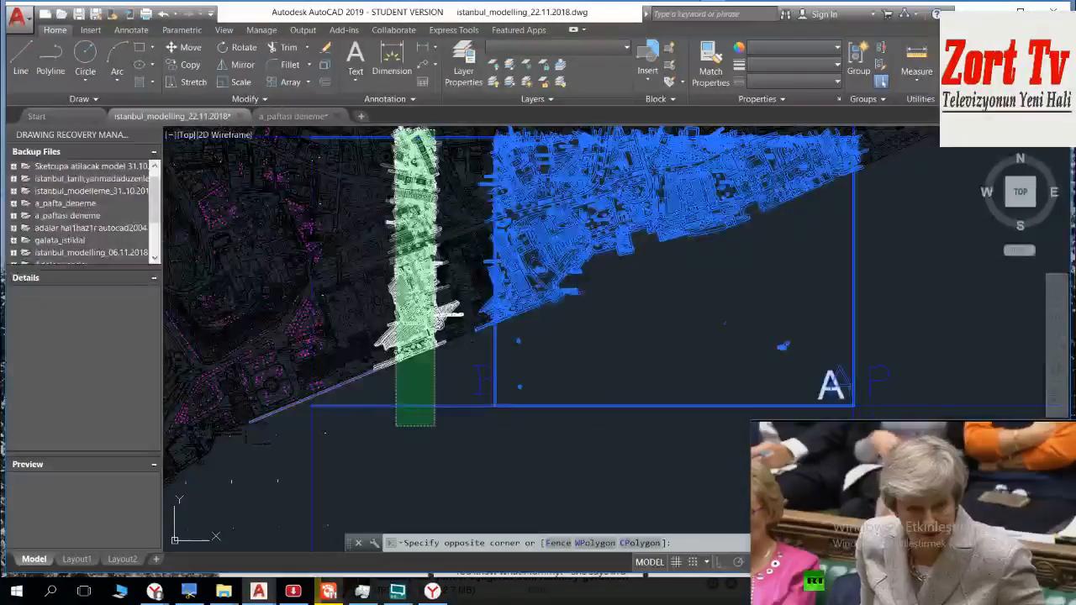
pyautogui.keyDown('shift'); pyautogui.click(396, 426); pyautogui.keyUp('shift')
# Step: Remove the vertical grid line extending north of sheet A's northeast corner from the selection
pyautogui.moveTo(582, 267); pyautogui.dragTo(378, 410, button='middle')
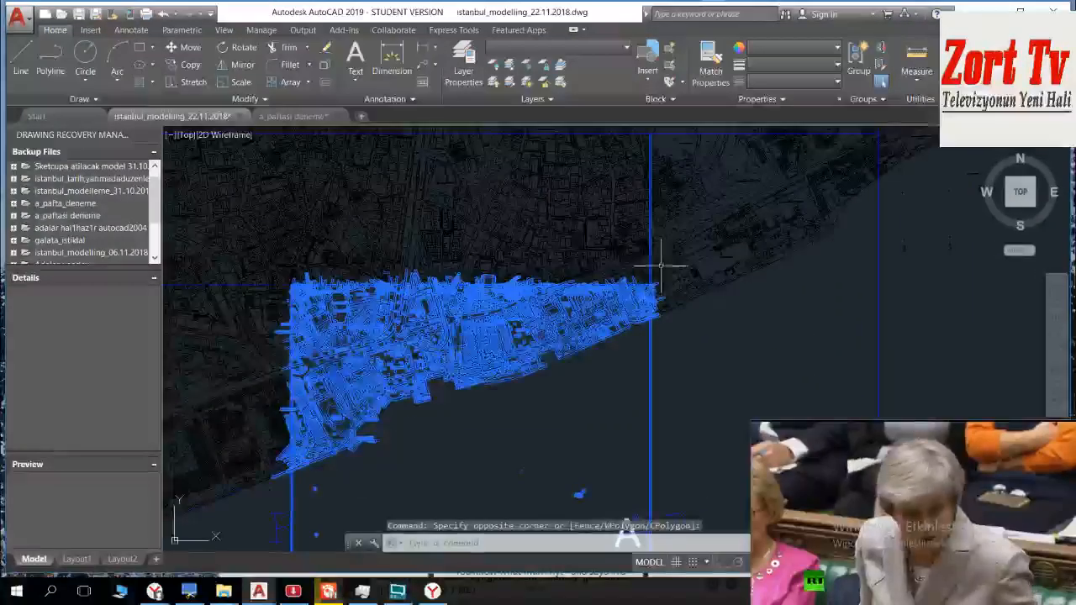
pyautogui.scroll(6, 661, 267)
pyautogui.scroll(8, 626, 327)
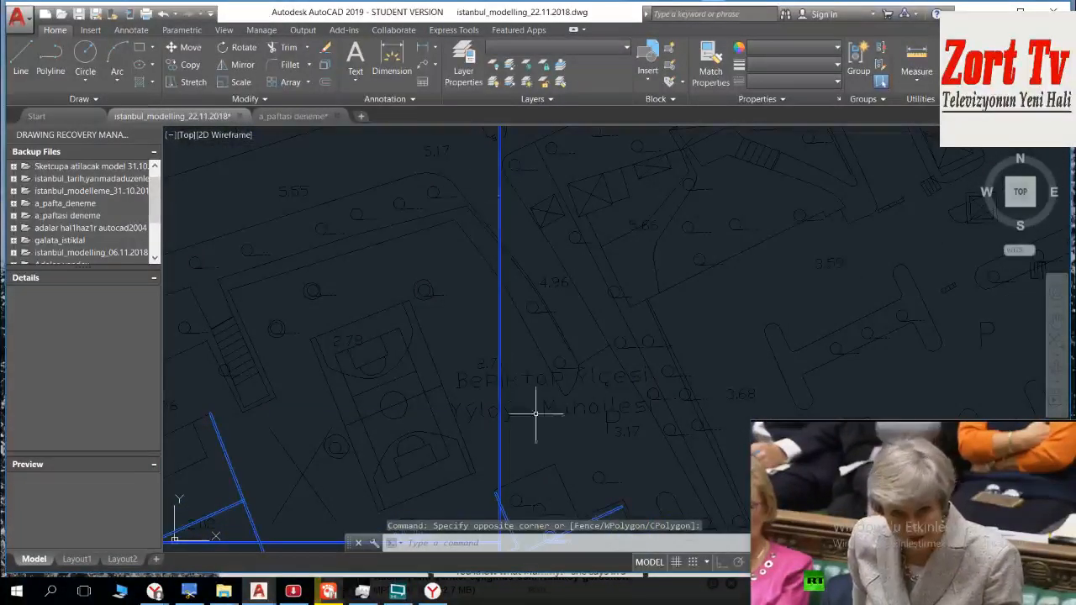
pyautogui.moveTo(529, 386); pyautogui.dragTo(541, 173, button='middle')
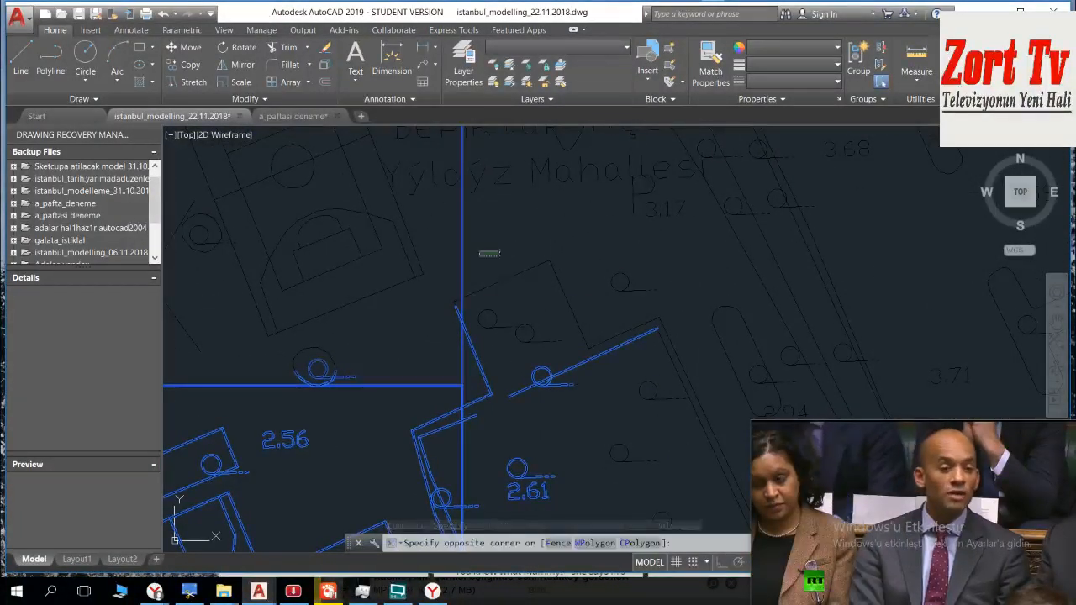
pyautogui.click(443, 267)
# Step: Examine the selected objects along sheet A's northern boundary and check the extent of the selection across the whole sheet
pyautogui.scroll(-10, 456, 353)
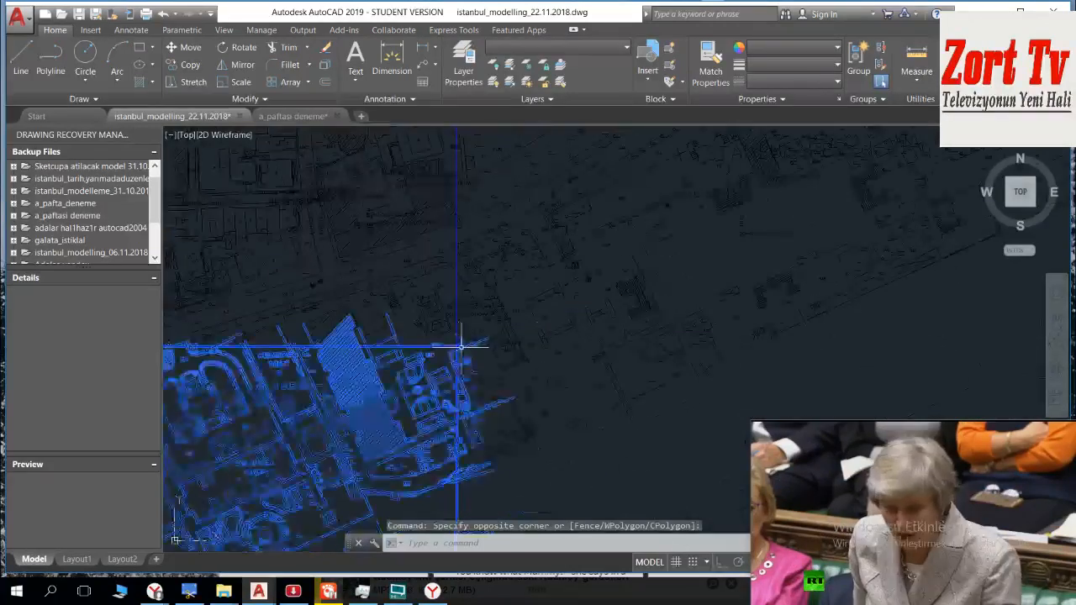
pyautogui.scroll(3, 745, 289)
pyautogui.scroll(4, 574, 295)
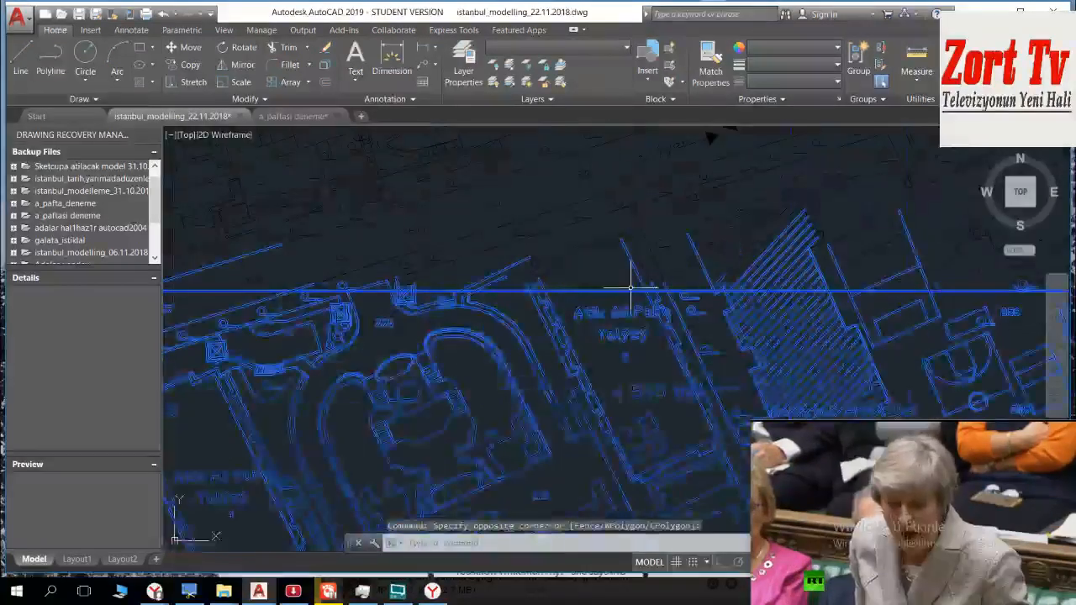
pyautogui.scroll(3, 622, 273)
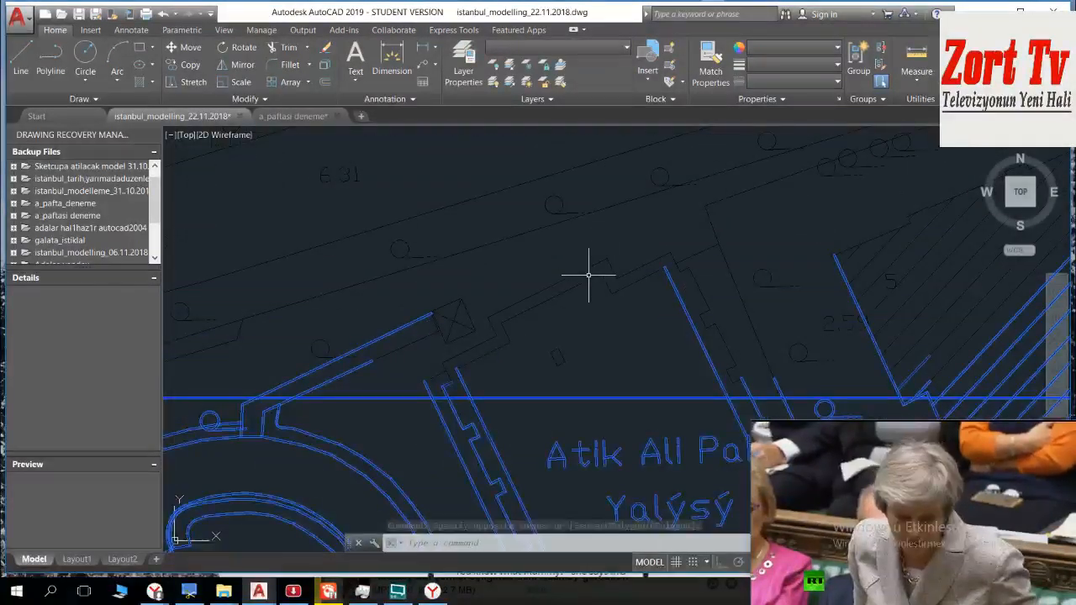
pyautogui.scroll(-1, 588, 281)
pyautogui.scroll(-2, 586, 290)
pyautogui.moveTo(479, 293); pyautogui.dragTo(610, 279, button='middle')
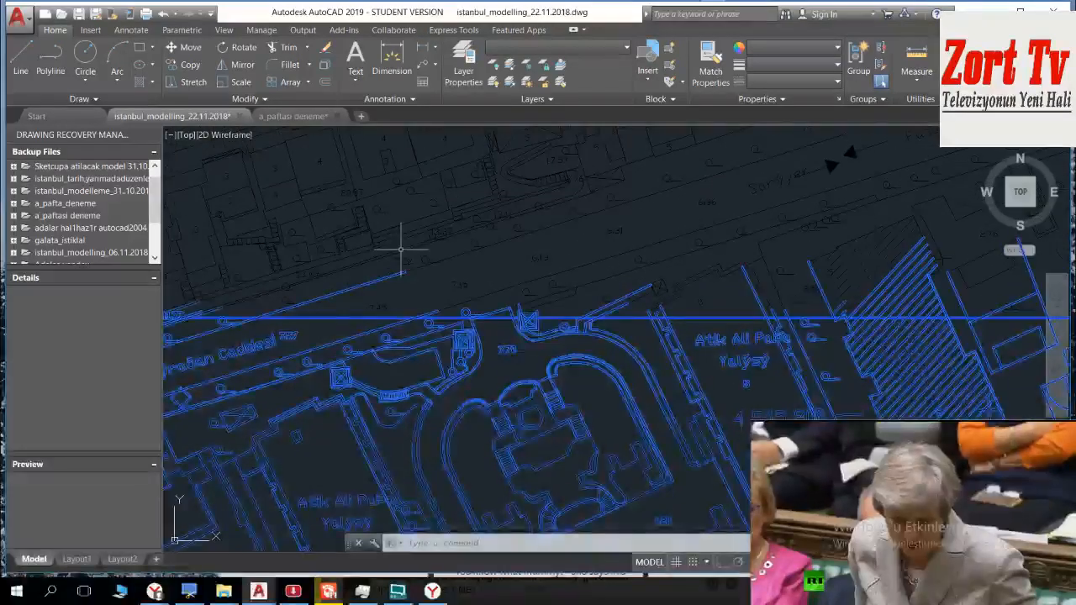
pyautogui.moveTo(405, 249); pyautogui.dragTo(700, 271, button='middle')
pyautogui.scroll(-6, 345, 290)
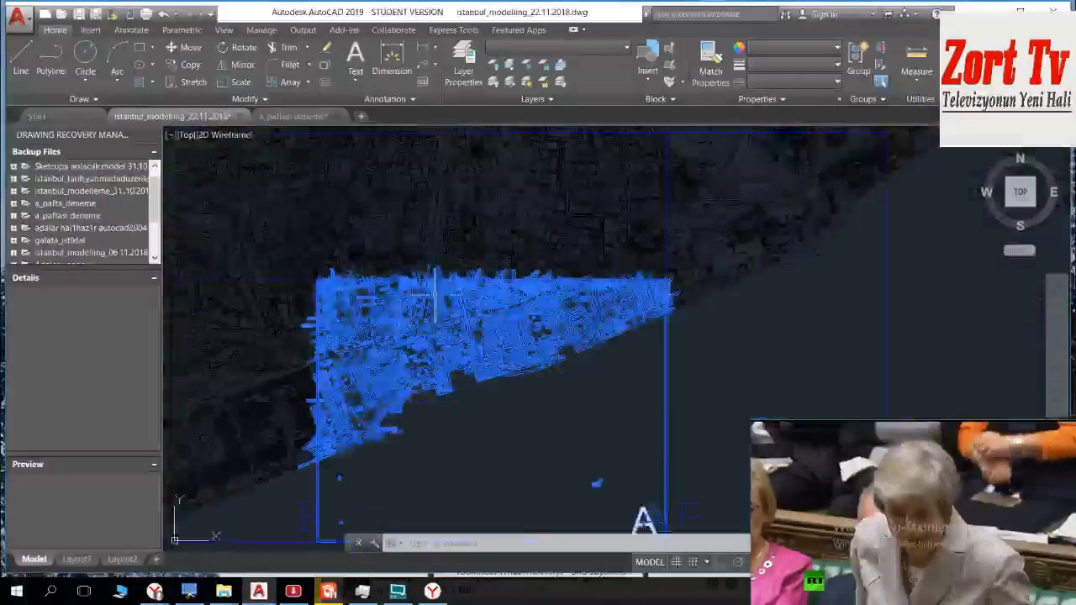
pyautogui.moveTo(330, 295); pyautogui.dragTo(360, 179, button='middle')
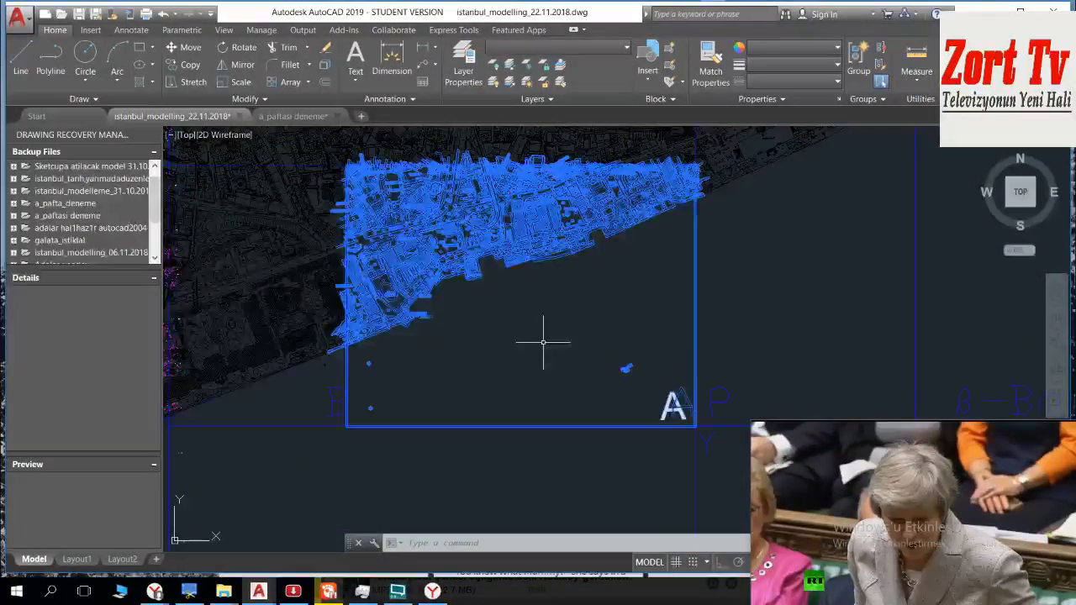
# Step: Start a Write Block export of sheet A's selected objects and create a destination folder named DWG_paftalar_22.11.2018 inside Revit_3D_Modelling
pyautogui.press('Escape')
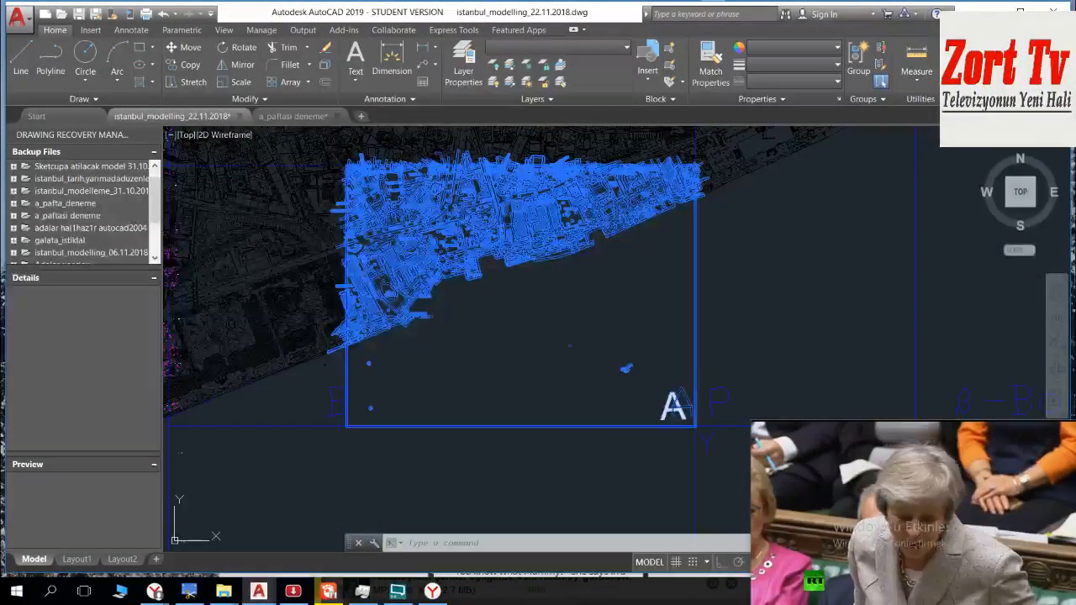
pyautogui.write('w')
pyautogui.press('Return')
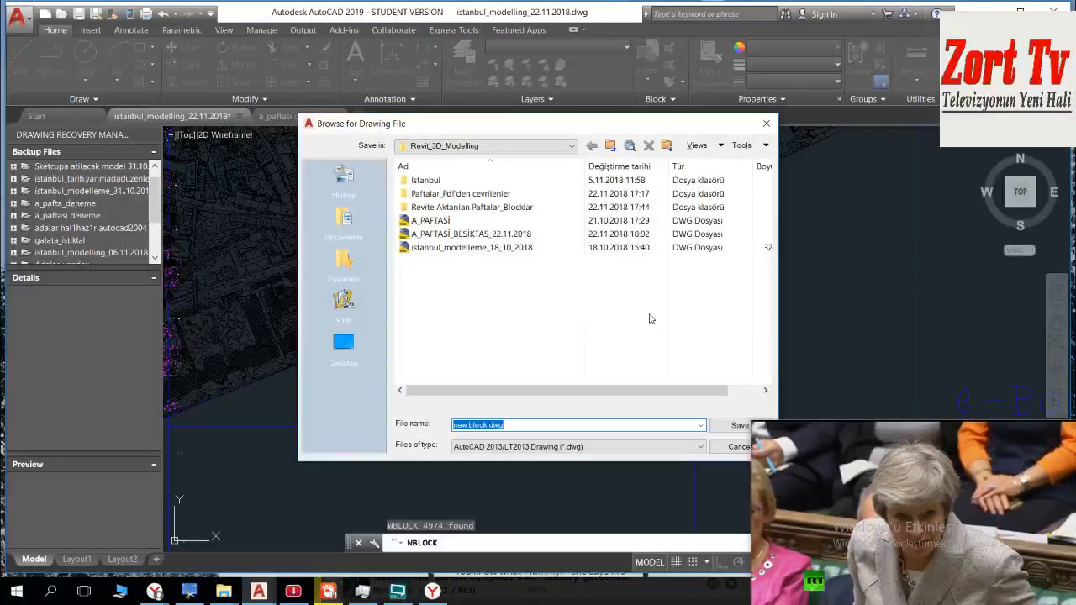
pyautogui.rightClick(490, 300)
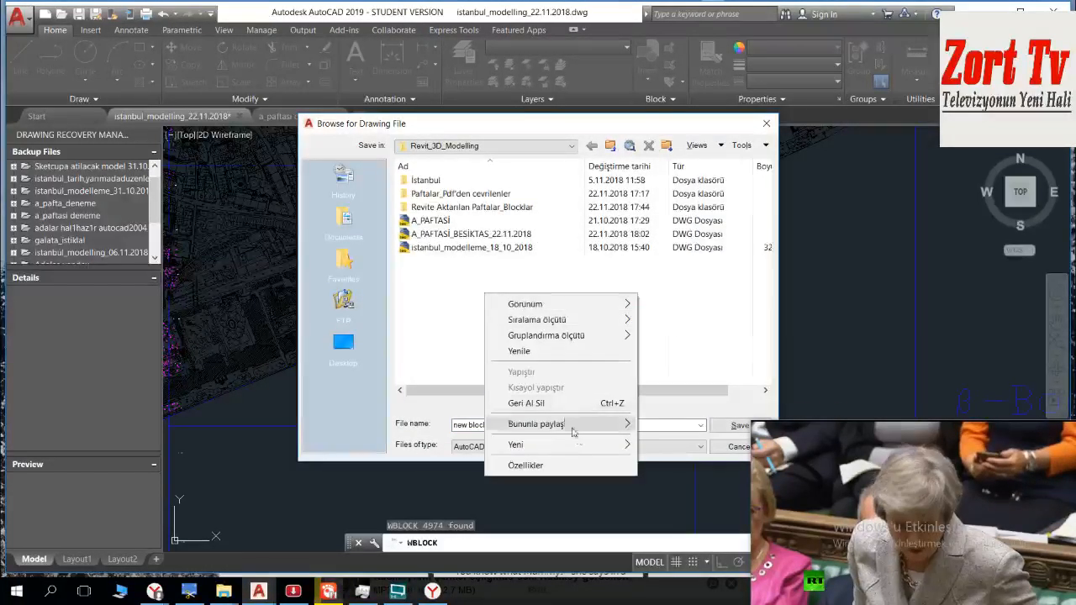
pyautogui.moveTo(580, 444)
pyautogui.click(670, 267)
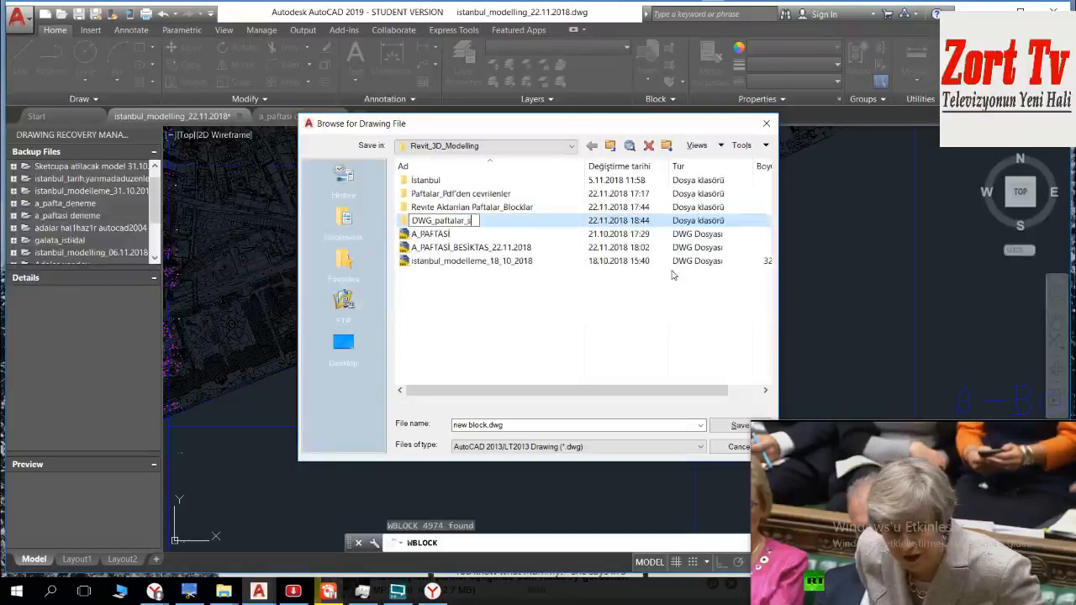
pyautogui.write('DWG_paftalar_22.11.2018')
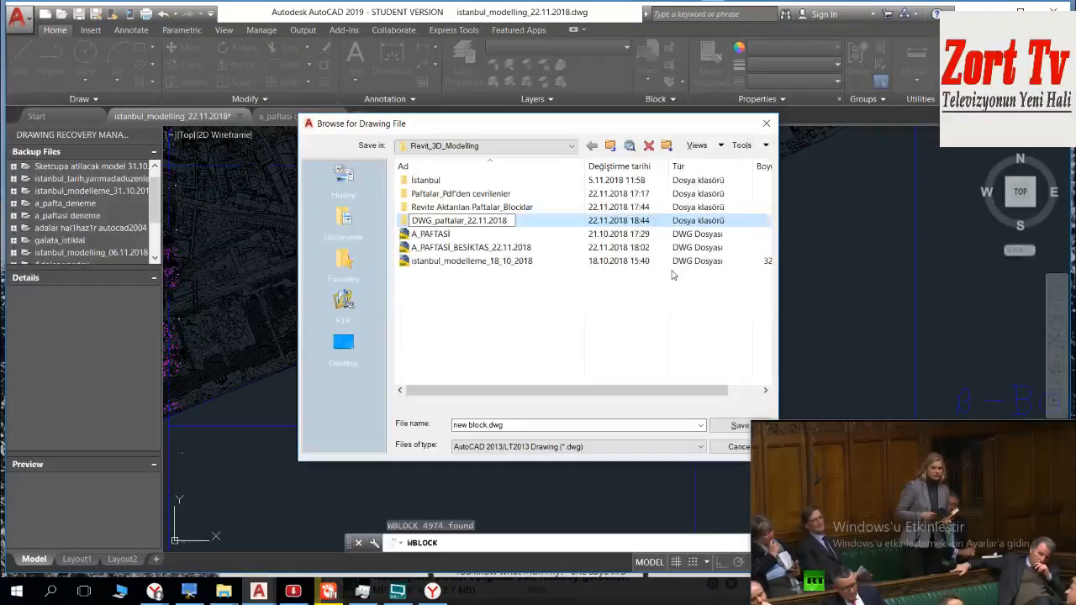
pyautogui.press('Return')
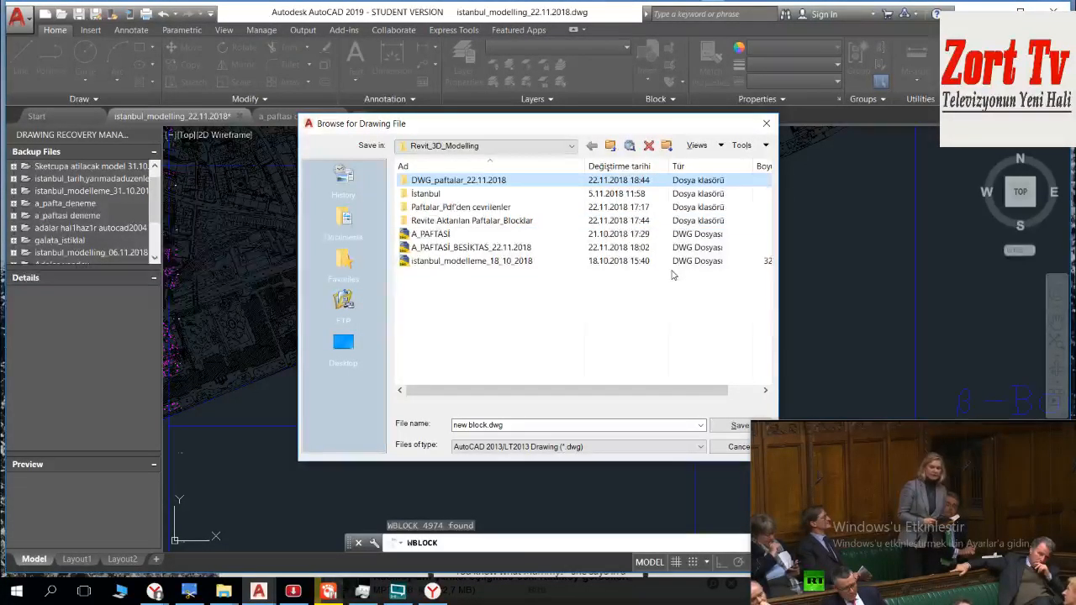
# Step: Write the selected objects to a drawing file named a_paftasi_besiktas_1 in the Revit_3D_Modelling folder
pyautogui.click(578, 424)
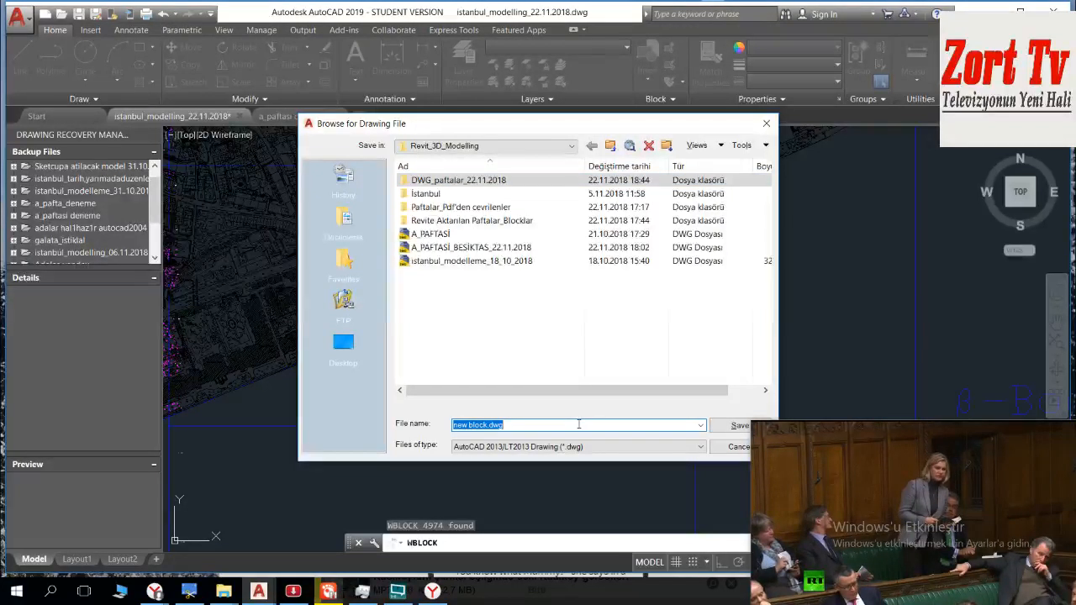
pyautogui.write('a_pa')
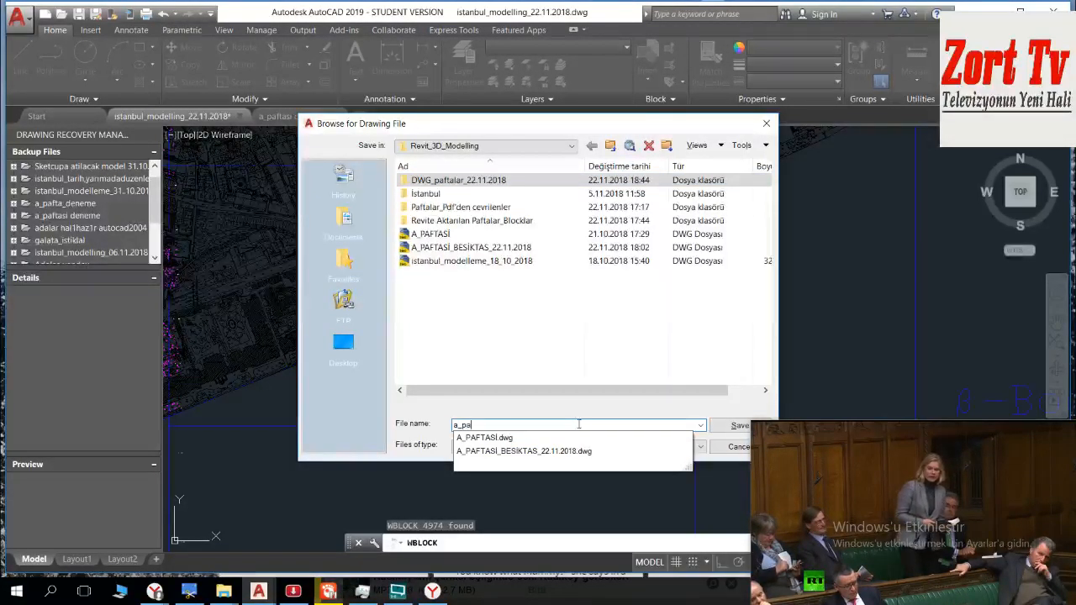
pyautogui.write('ftasi_')
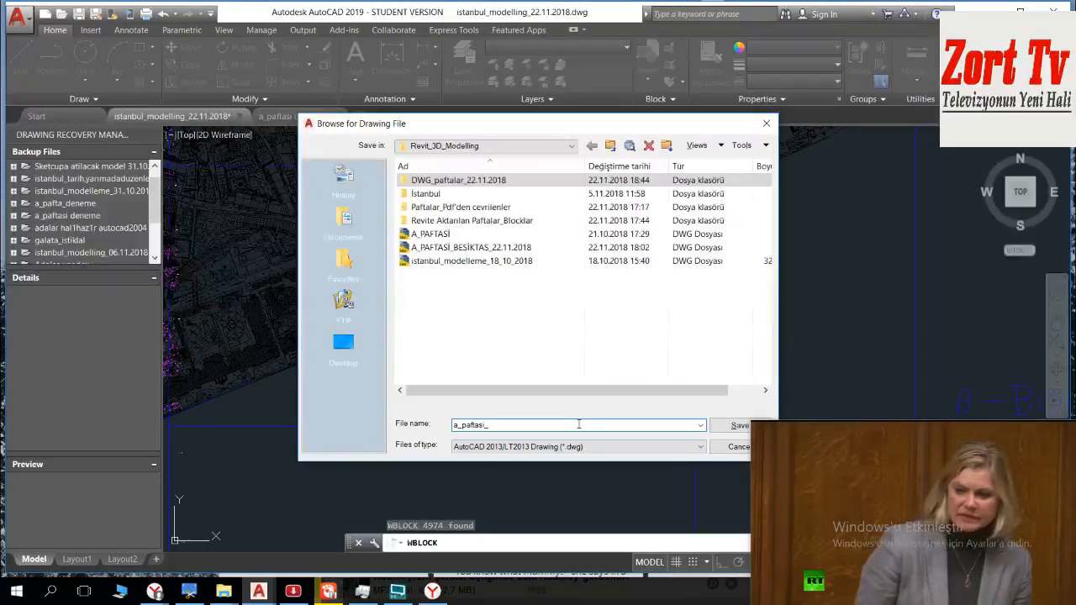
pyautogui.write('besikta')
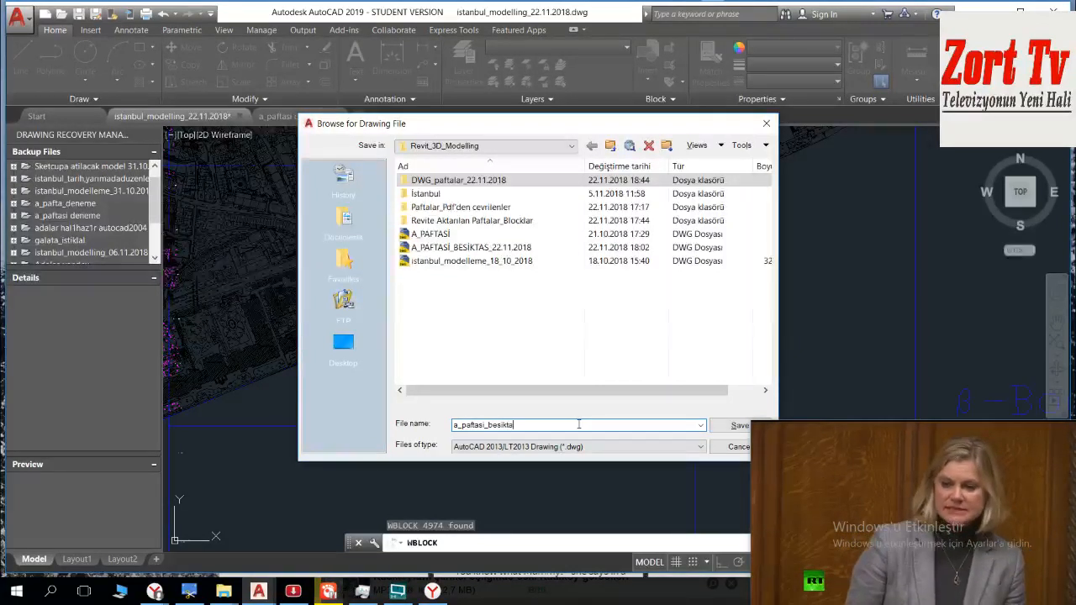
pyautogui.write('s_1')
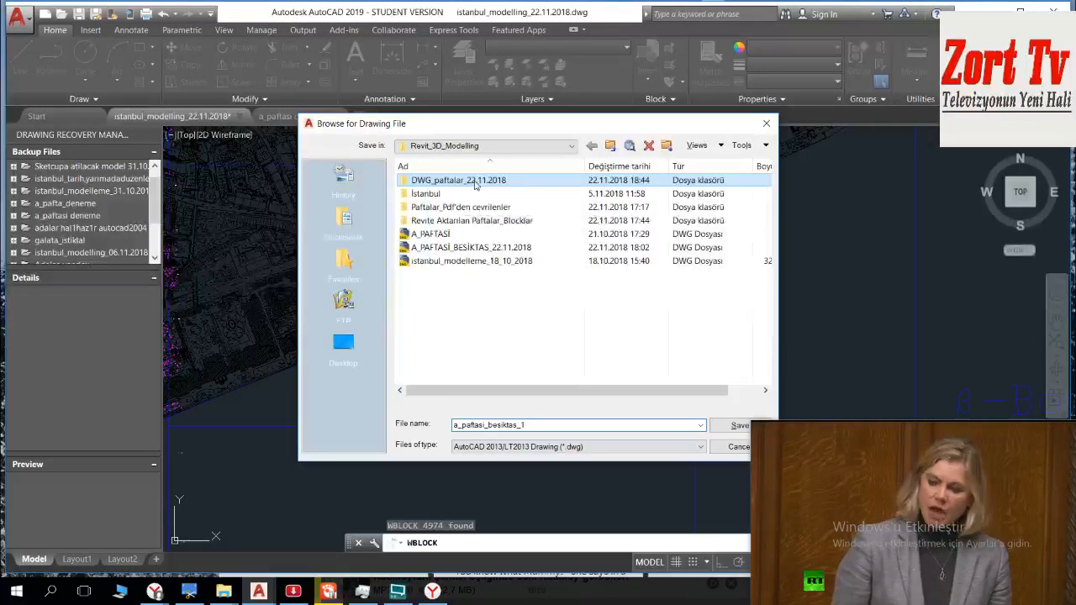
pyautogui.click(739, 425)
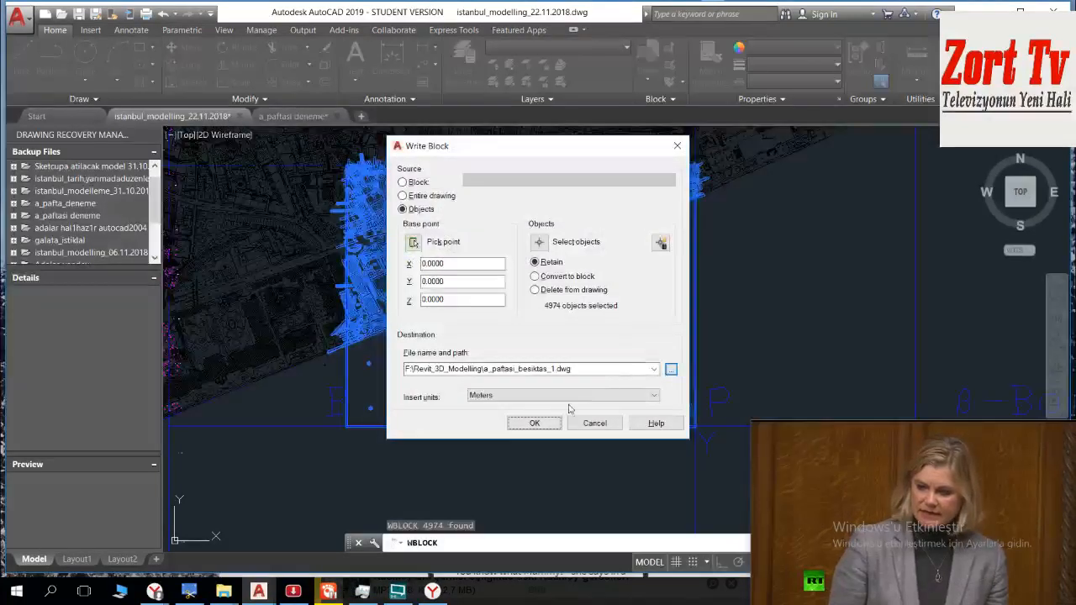
pyautogui.doubleClick(593, 369)
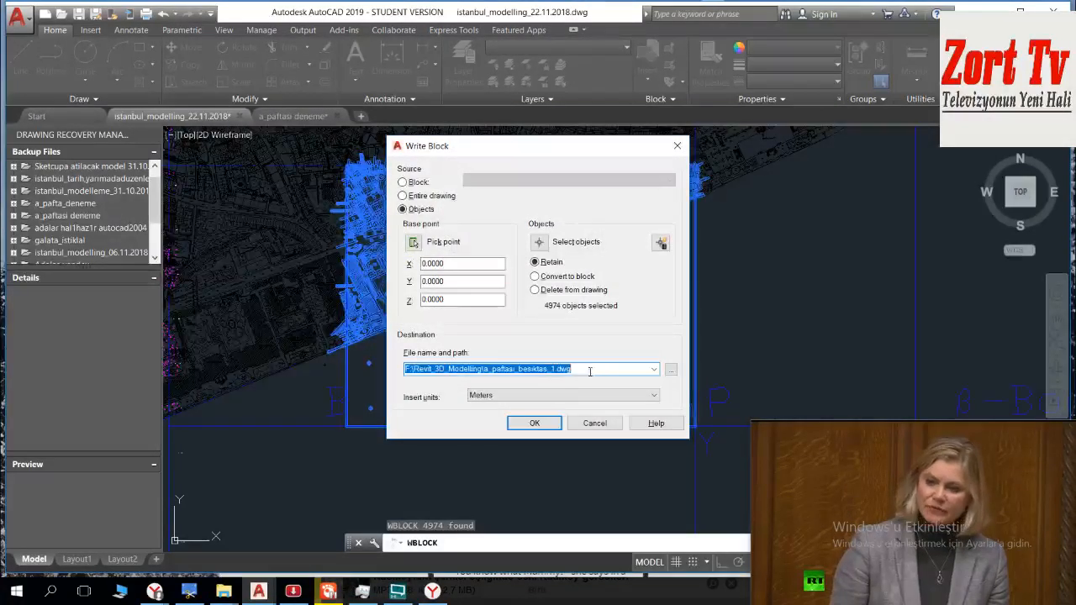
pyautogui.click(550, 423)
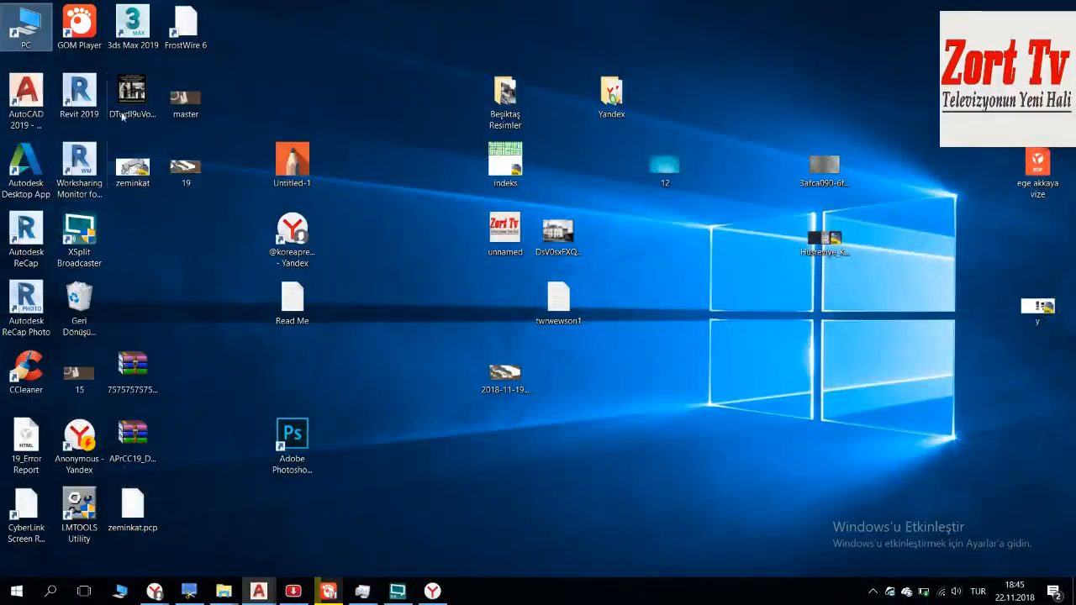
# Step: Launch Revit 2019 from the desktop
pyautogui.click(79, 92)
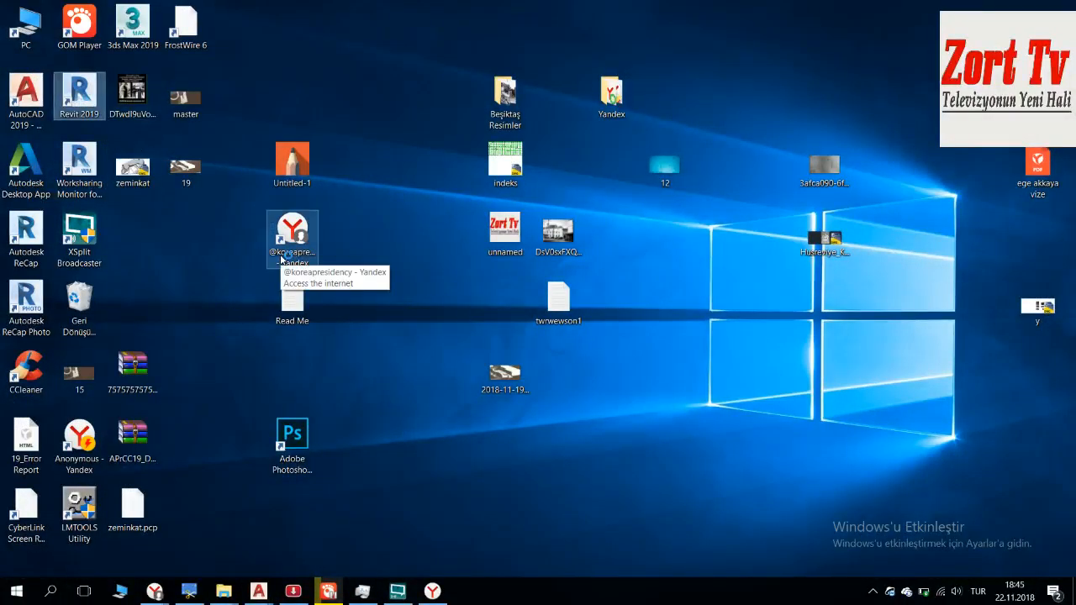
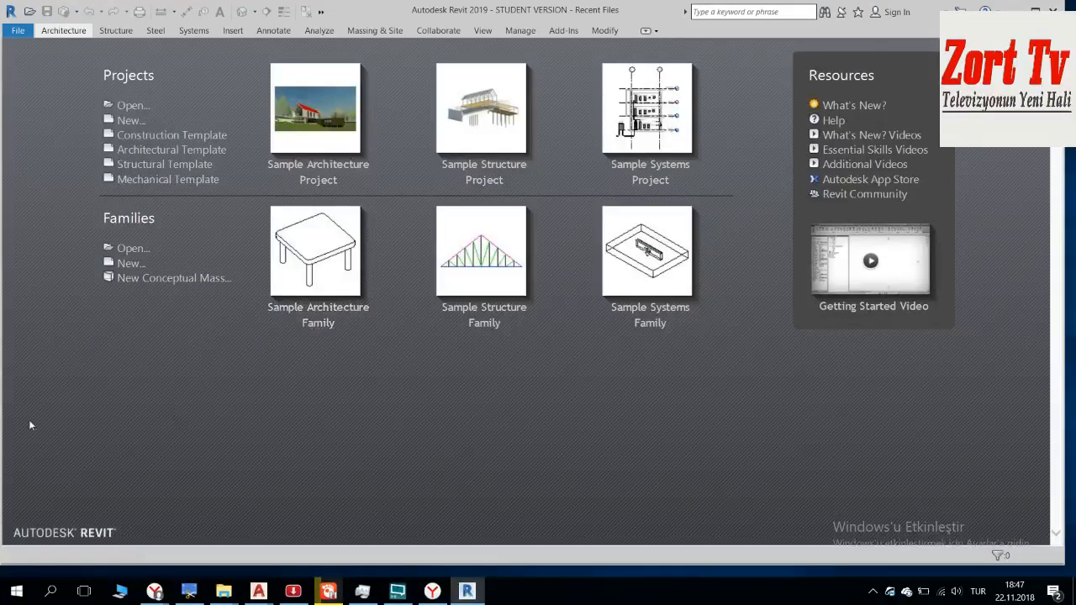
# Step: Create a new project template based on the Architectural Template
pyautogui.click(28, 32)
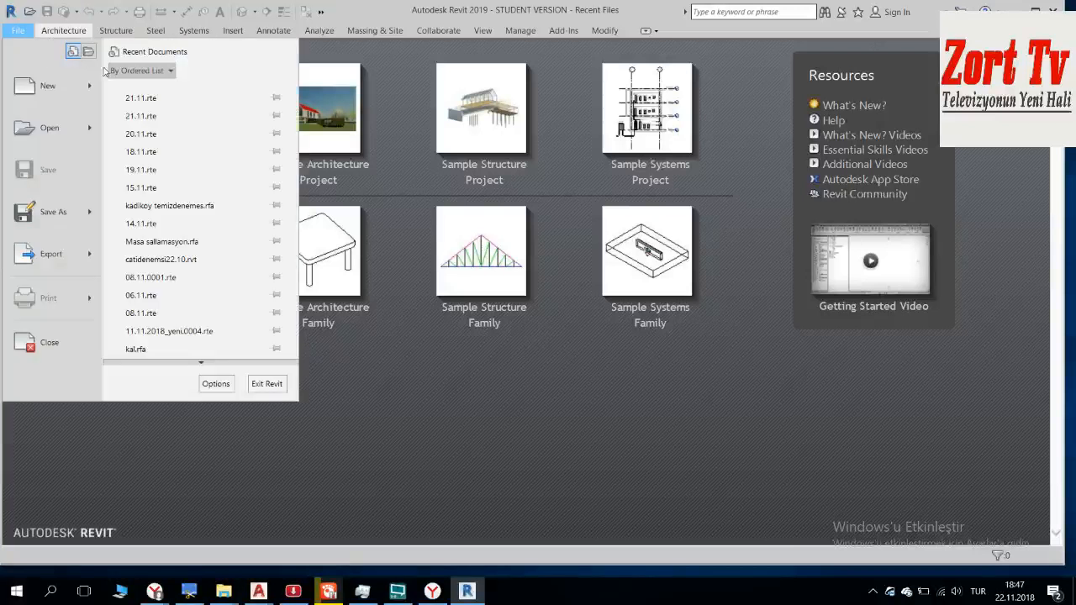
pyautogui.moveTo(92, 96)
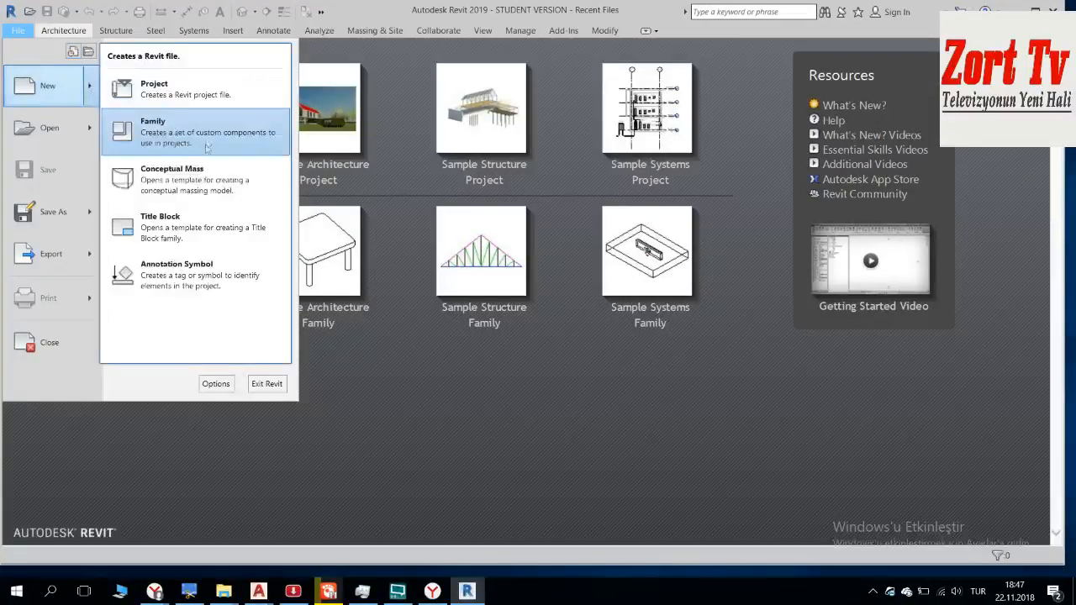
pyautogui.click(196, 94)
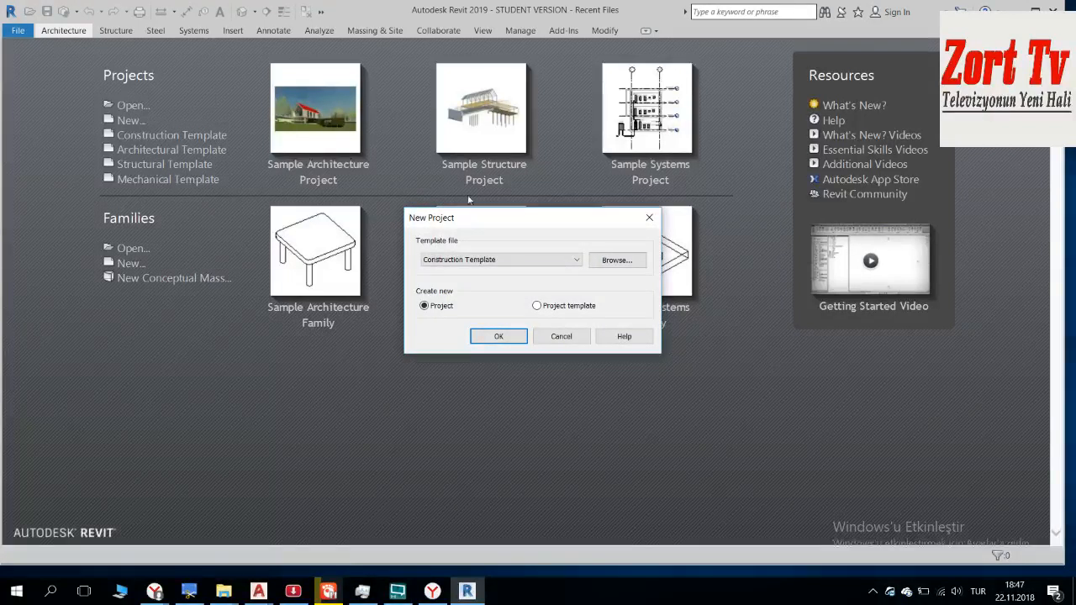
pyautogui.click(510, 259)
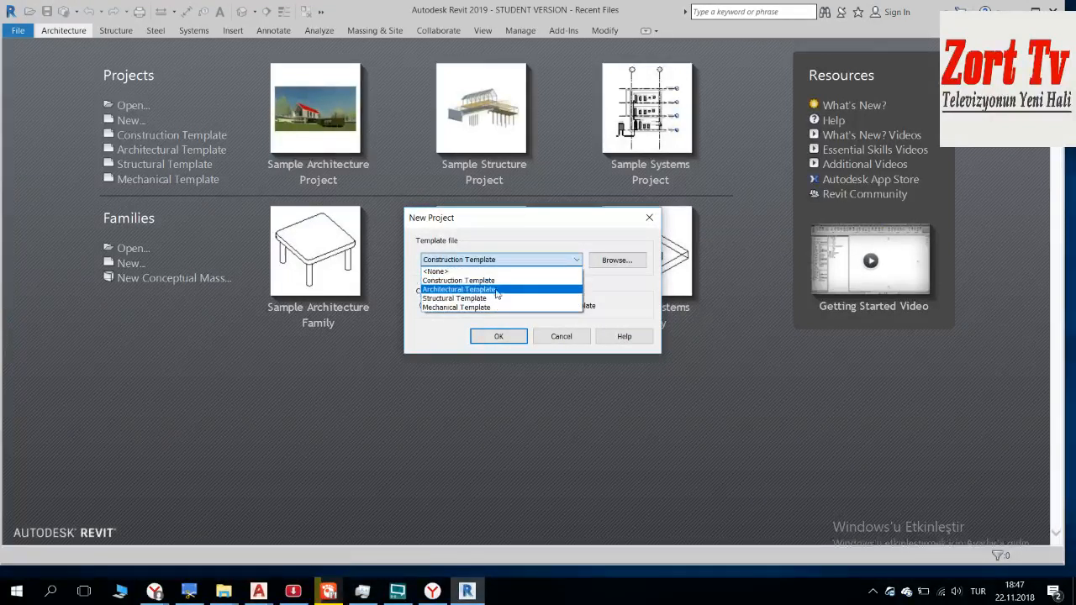
pyautogui.click(498, 289)
pyautogui.click(547, 306)
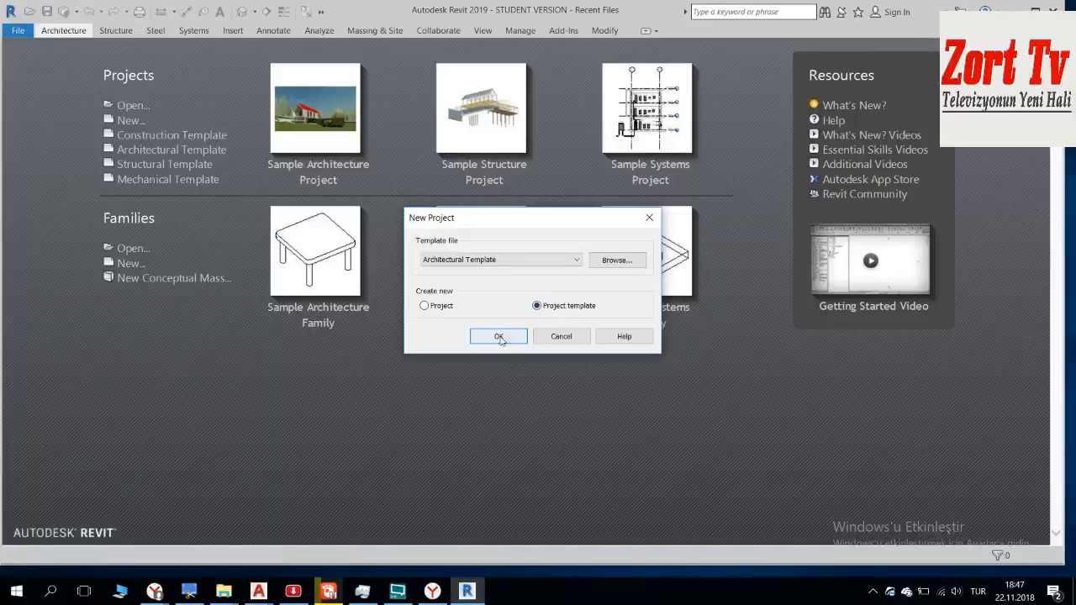
pyautogui.click(503, 335)
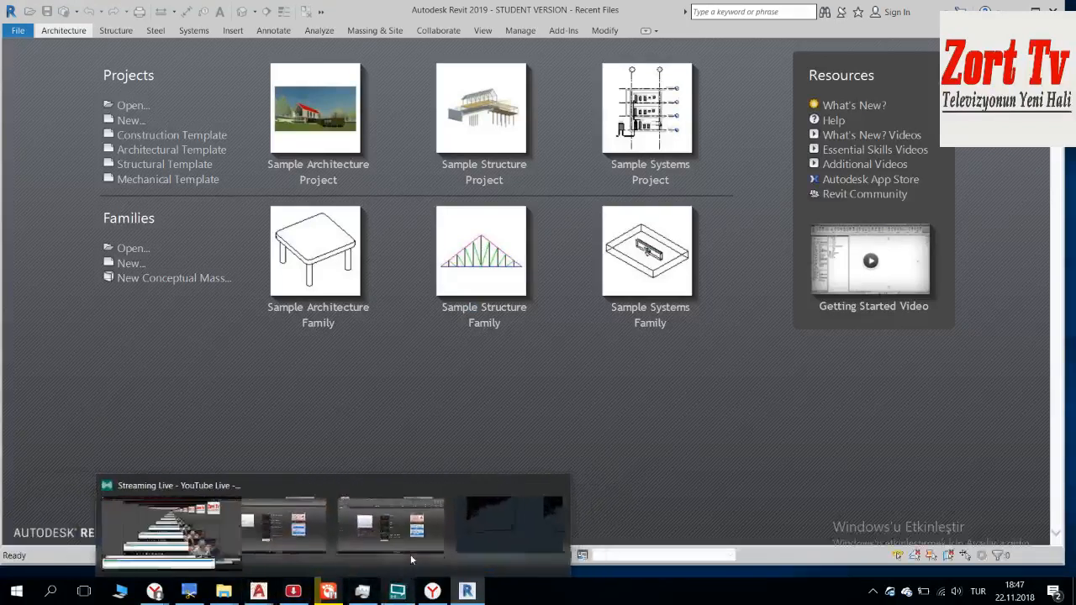
# Step: Switch to Yandex Browser, open a new blank tab beside the live news page, and return to Revit
pyautogui.moveTo(154, 592)
pyautogui.click(156, 547)
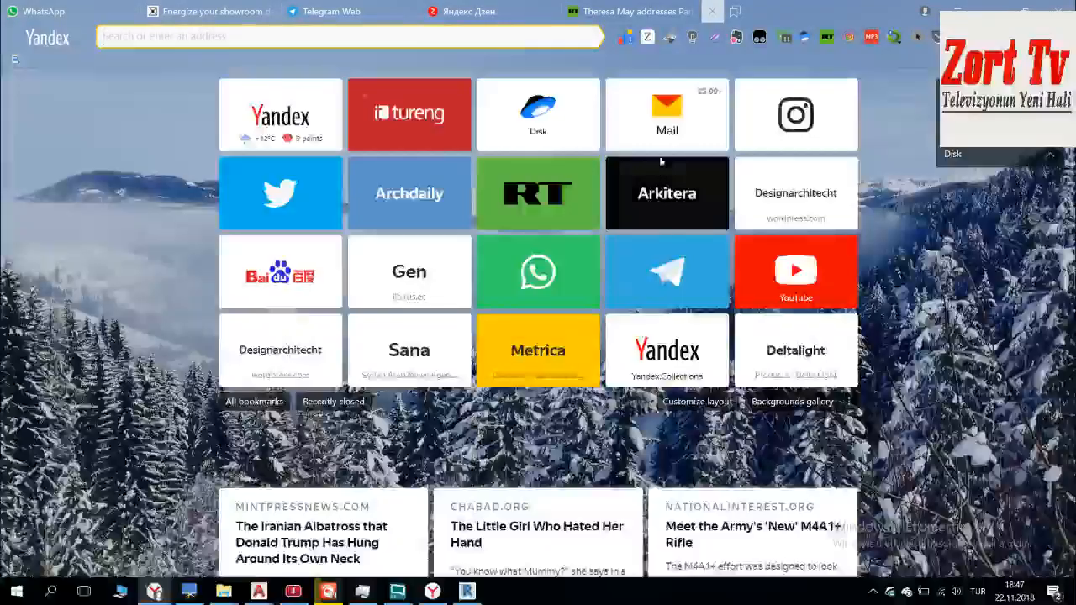
pyautogui.scroll(2, 693, 171)
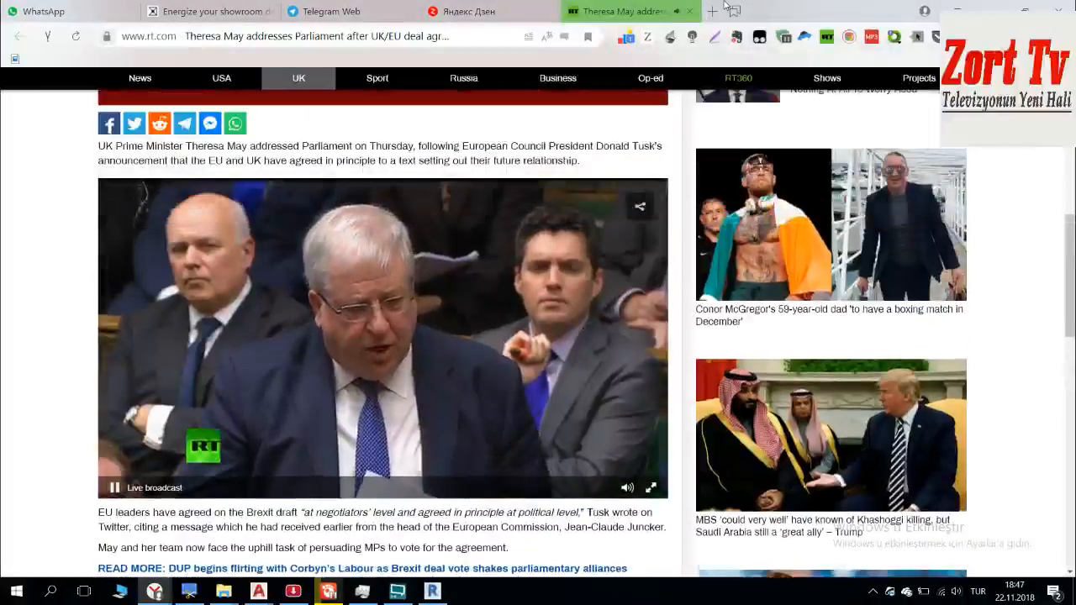
pyautogui.click(711, 12)
pyautogui.moveTo(237, 38); pyautogui.dragTo(969, 506)
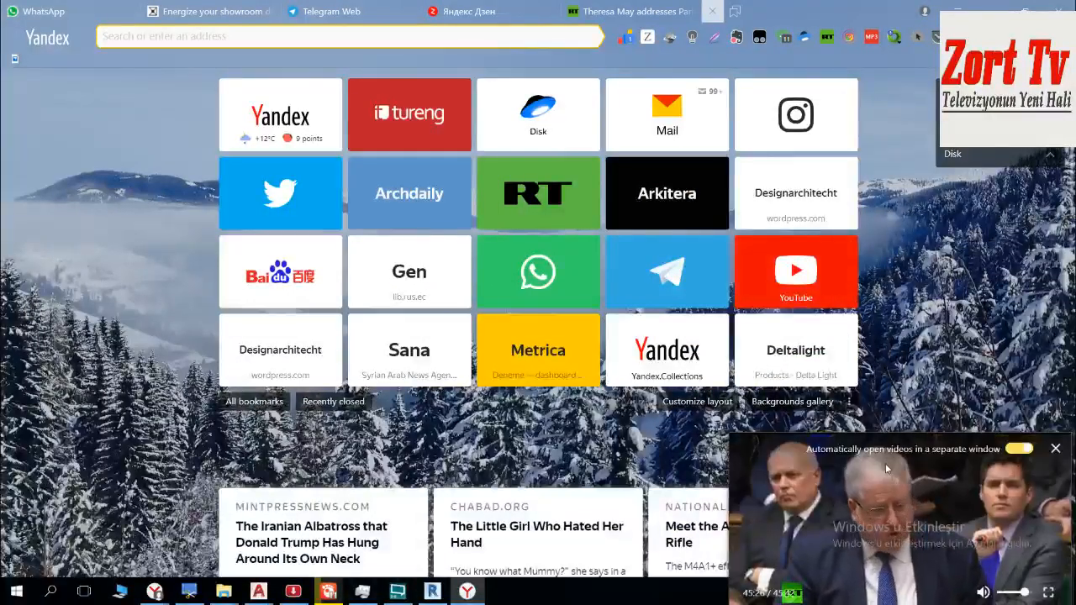
pyautogui.click(432, 591)
# Step: Set the project's length units to meters
pyautogui.scroll(2, 505, 339)
pyautogui.scroll(-4, 505, 341)
pyautogui.moveTo(504, 341); pyautogui.dragTo(494, 359, button='middle')
pyautogui.press('u')
pyautogui.press('n')
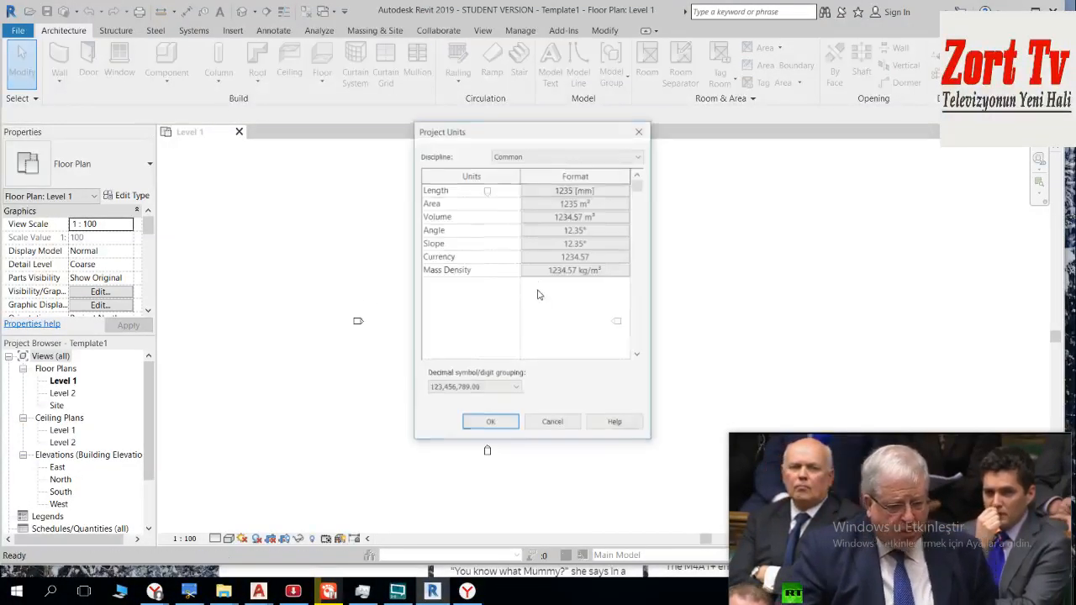
pyautogui.click(586, 192)
pyautogui.click(580, 211)
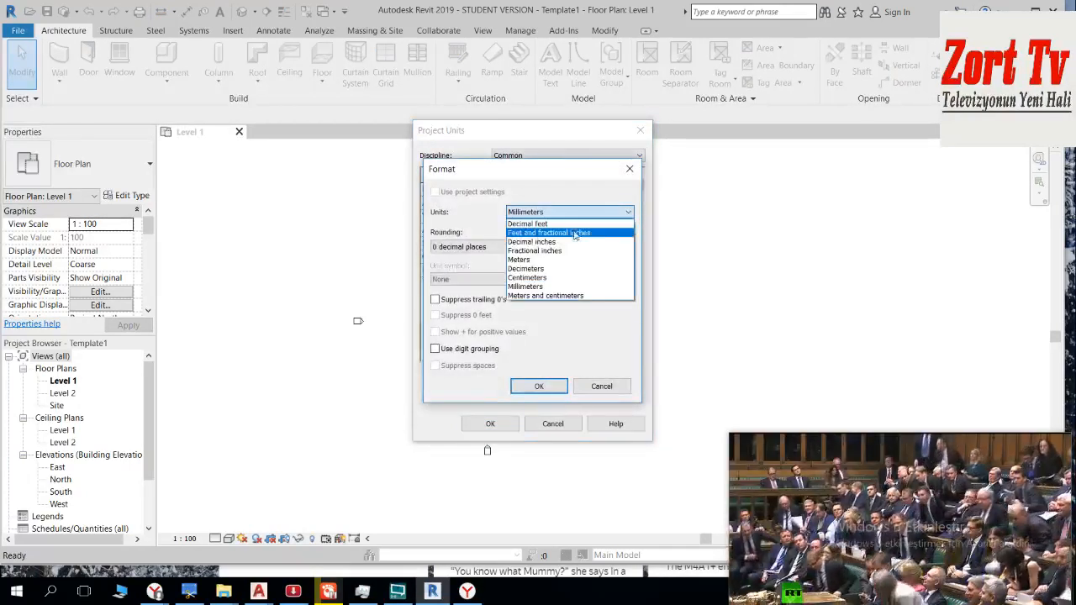
pyautogui.click(567, 267)
pyautogui.click(538, 386)
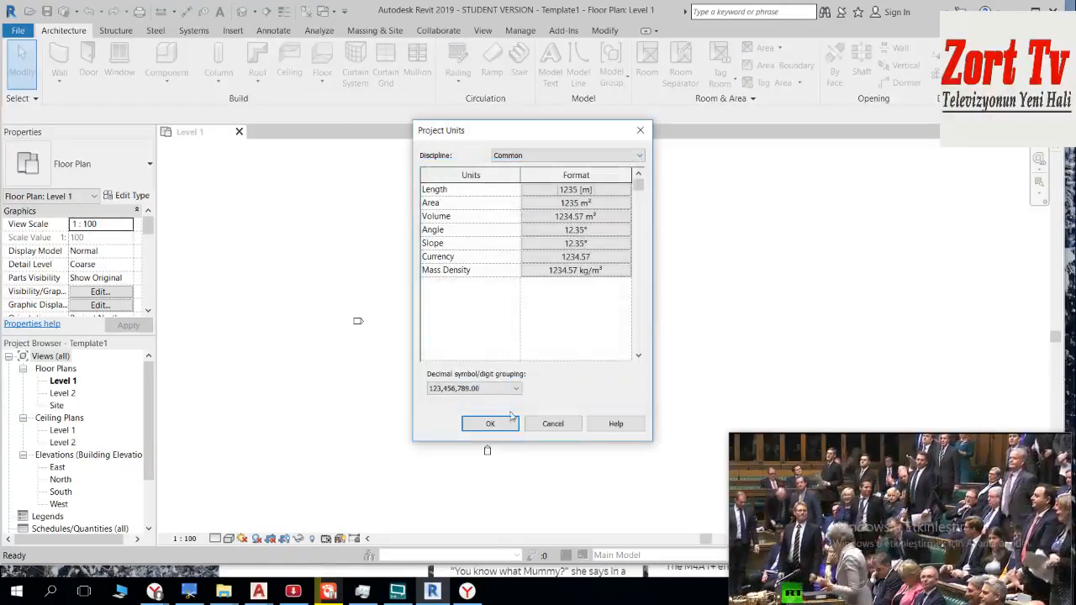
pyautogui.click(490, 424)
# Step: Import the CAD file F:\Revit_3D_Modelling\a_paftasi_besiktas_1.dwg into the Level 1 floor plan with origin-to-origin positioning
pyautogui.scroll(-1, 470, 277)
pyautogui.moveTo(468, 269); pyautogui.dragTo(474, 293, button='middle')
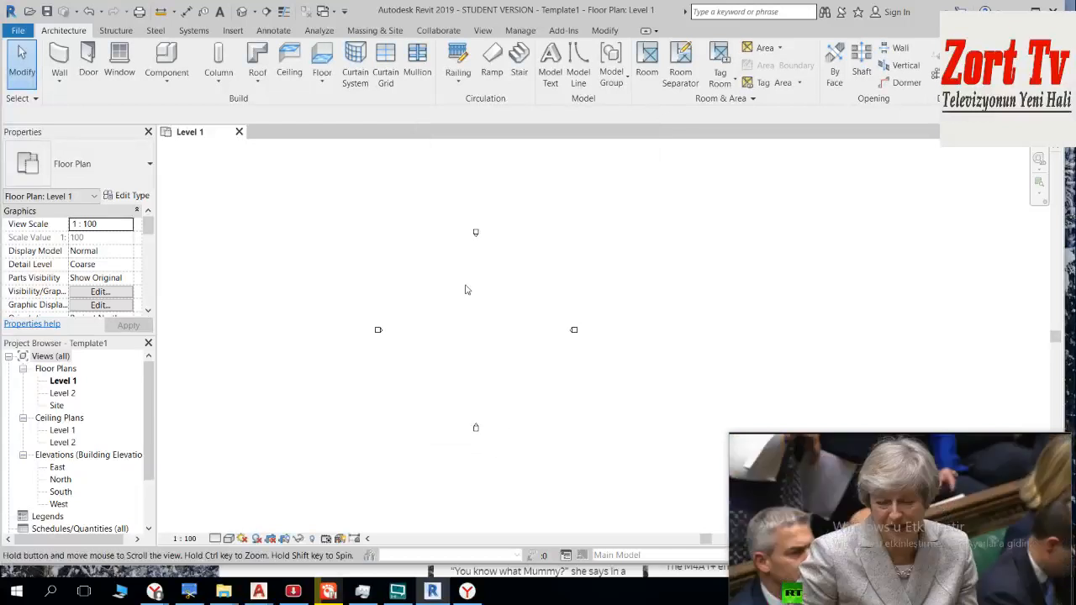
pyautogui.click(233, 30)
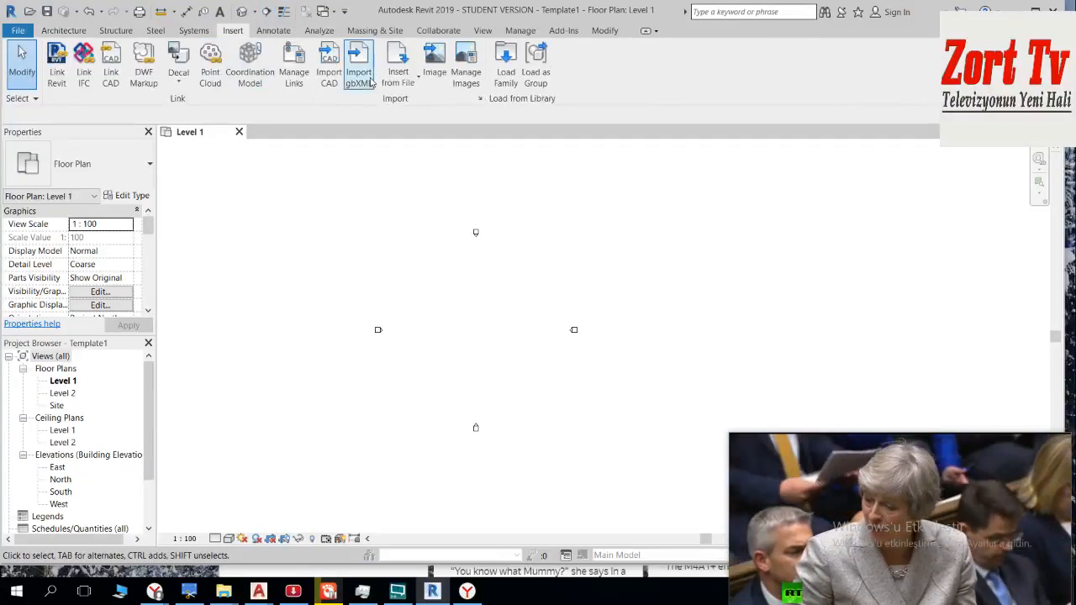
pyautogui.click(333, 74)
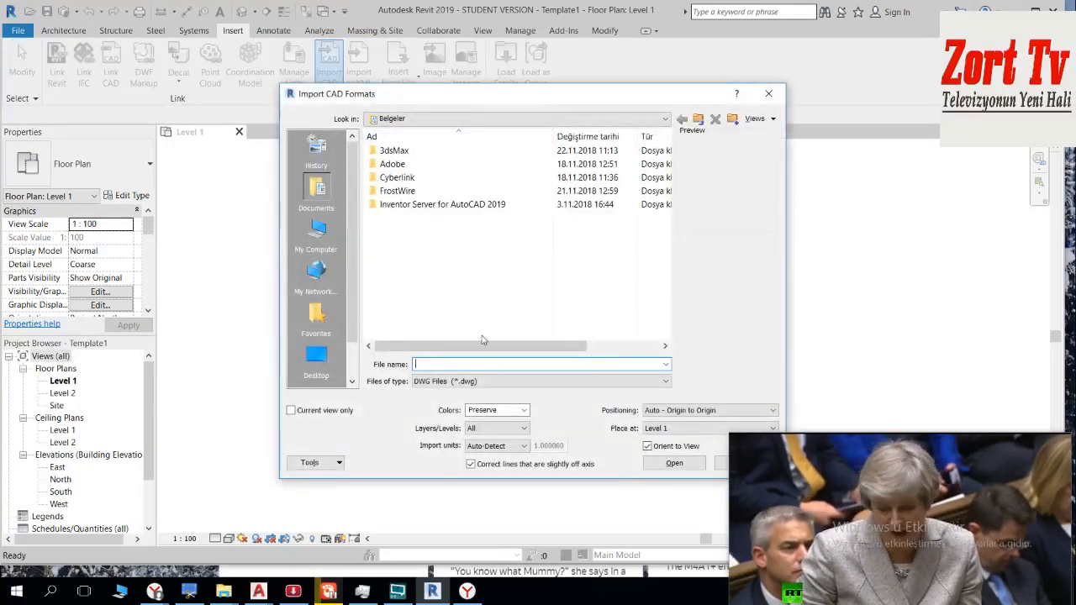
pyautogui.hotkey('ctrl', 'v')
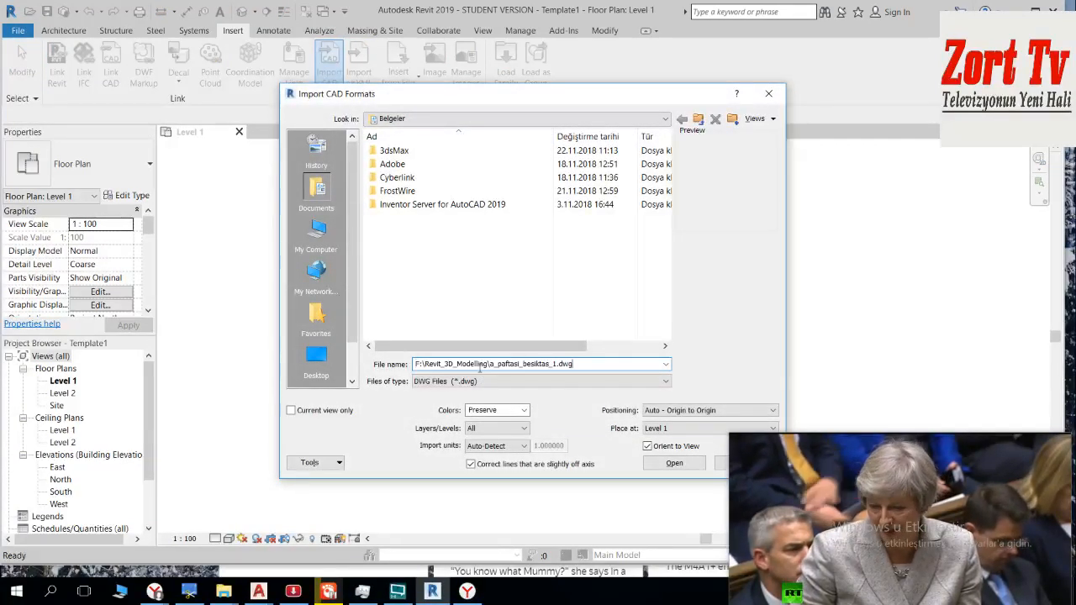
pyautogui.press('Return')
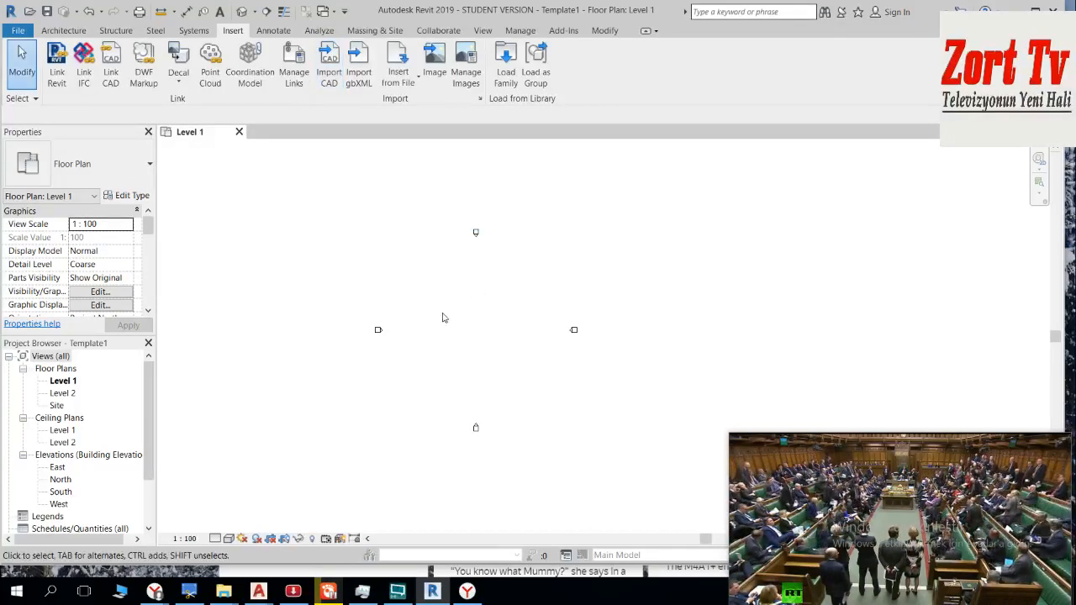
pyautogui.scroll(-5, 443, 326)
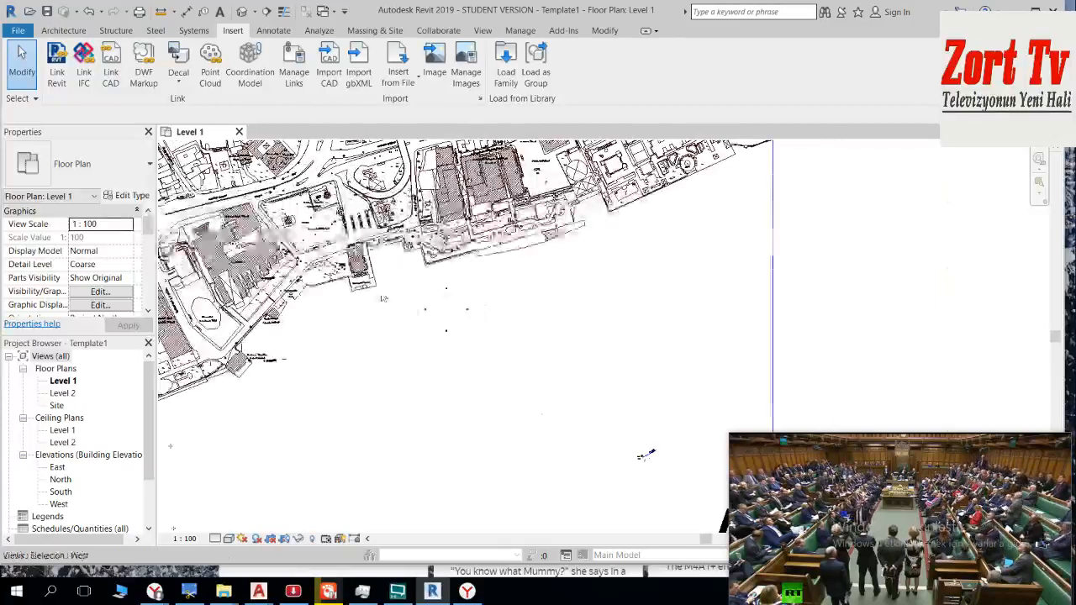
pyautogui.scroll(-4, 415, 318)
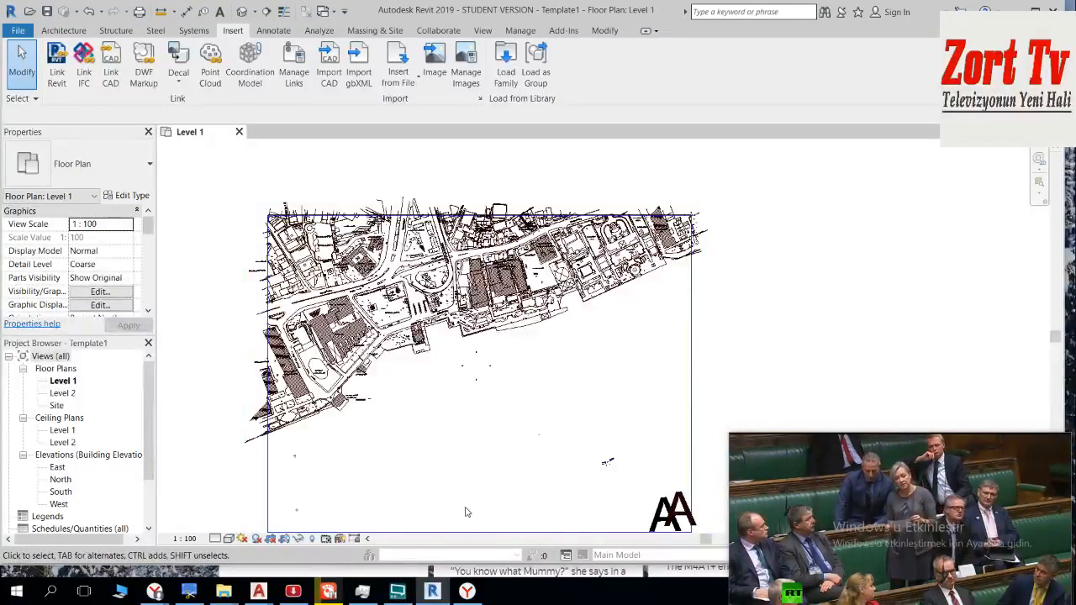
# Step: Switch to the istanbul_modelling_22.11.2018 drawing in AutoCAD and clear the selection of sheet A's objects
pyautogui.moveTo(258, 591)
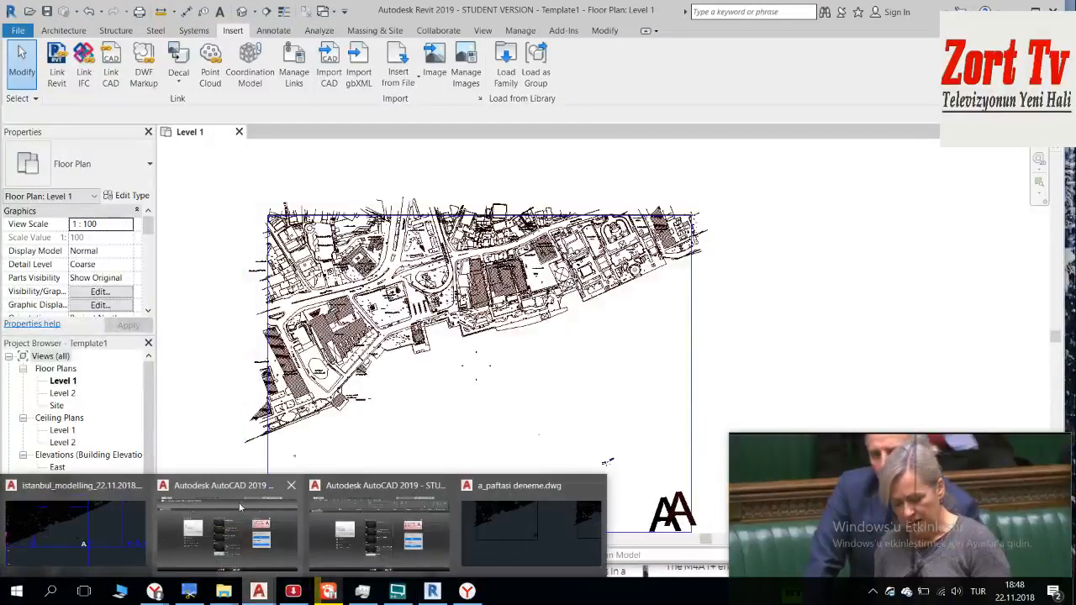
pyautogui.click(89, 519)
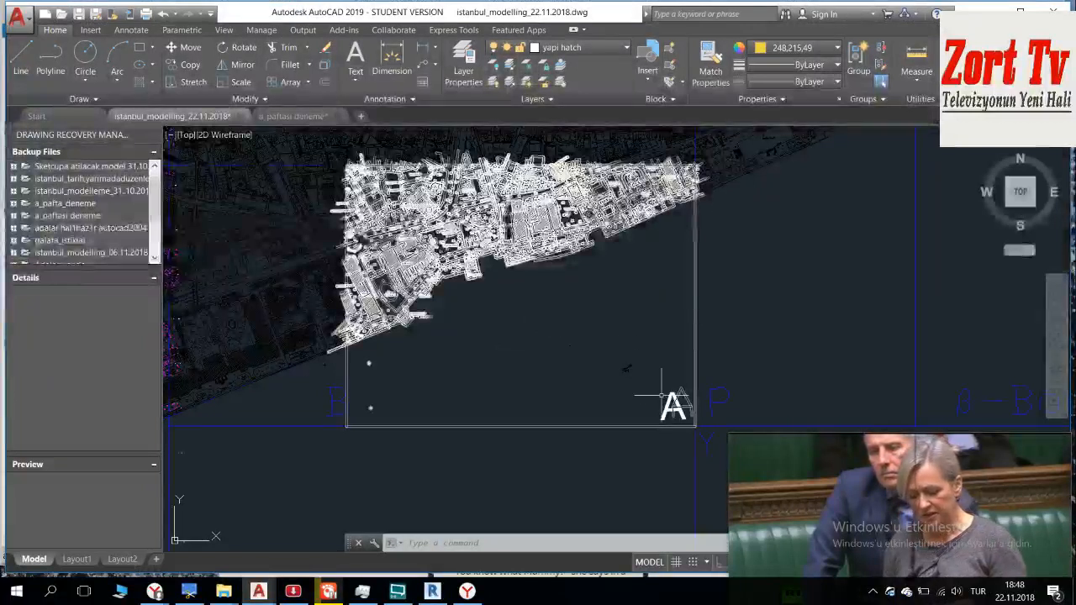
pyautogui.press('Escape')
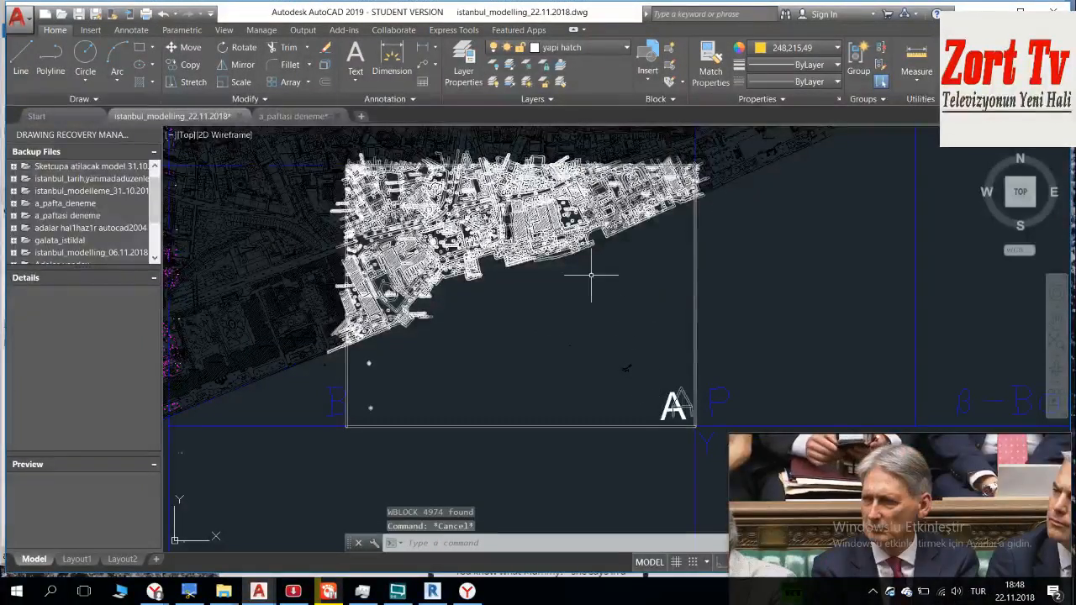
pyautogui.press('Escape')
pyautogui.click(619, 367)
pyautogui.press('Escape')
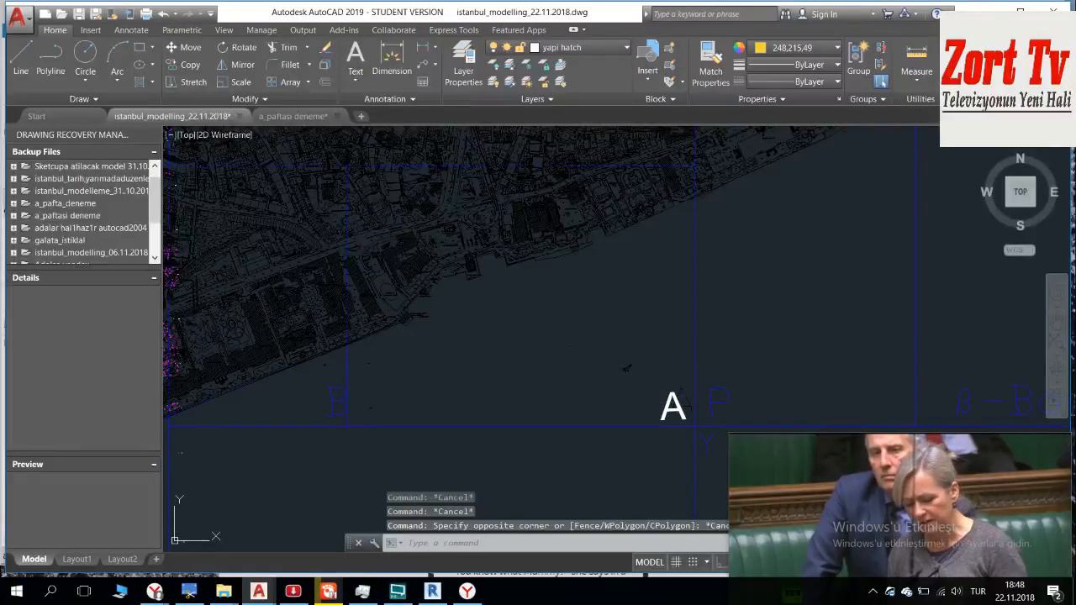
pyautogui.click(672, 406)
pyautogui.press('Escape')
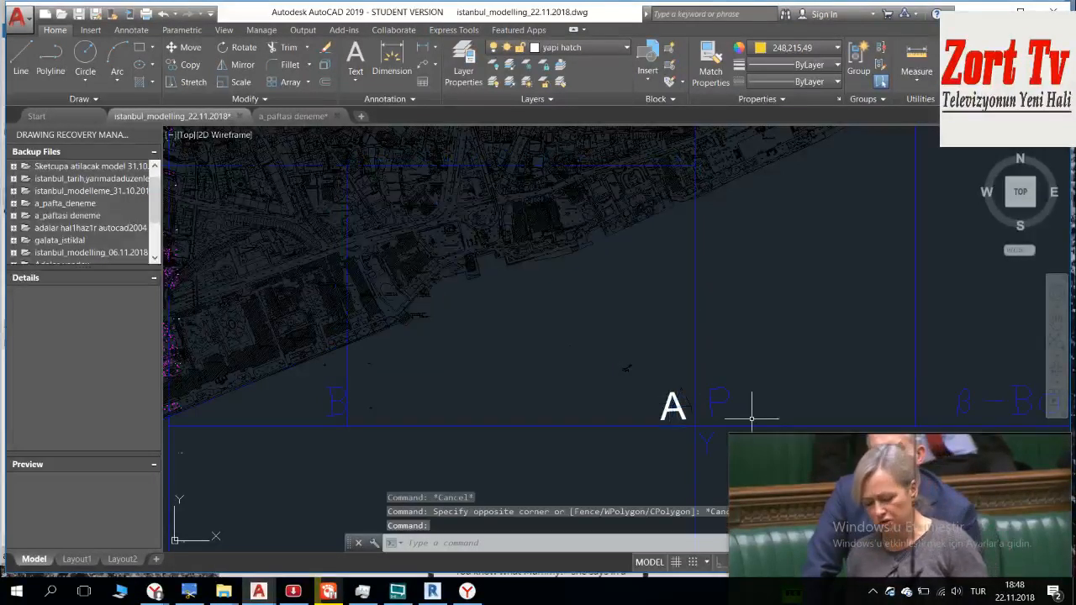
# Step: Explode the sheet A block that contains the sheet outline and the thin-lined letter A
pyautogui.moveTo(799, 440)
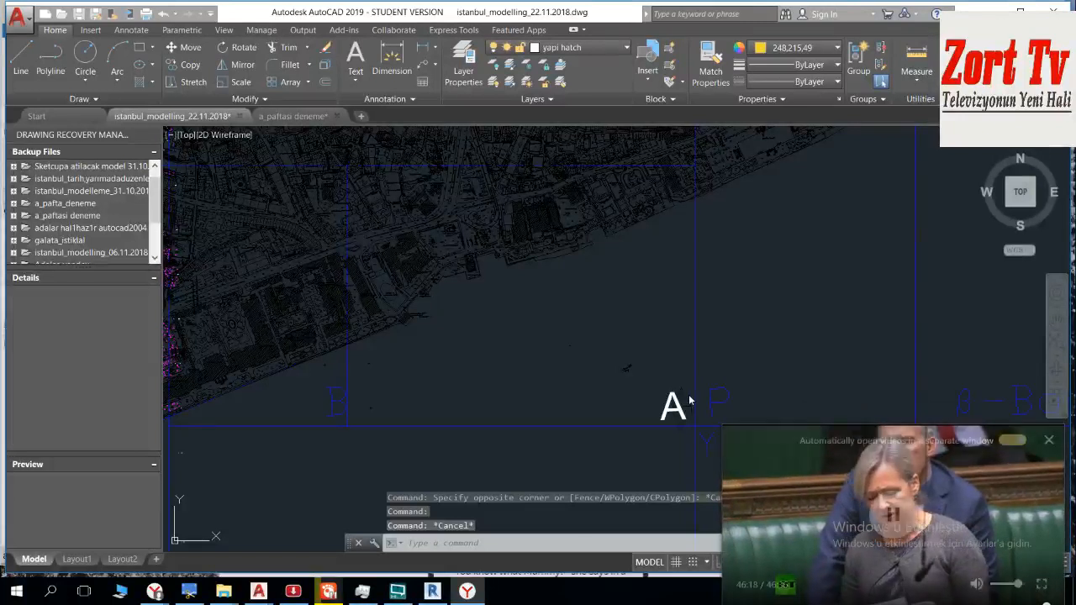
pyautogui.click(689, 401)
pyautogui.scroll(4, 690, 400)
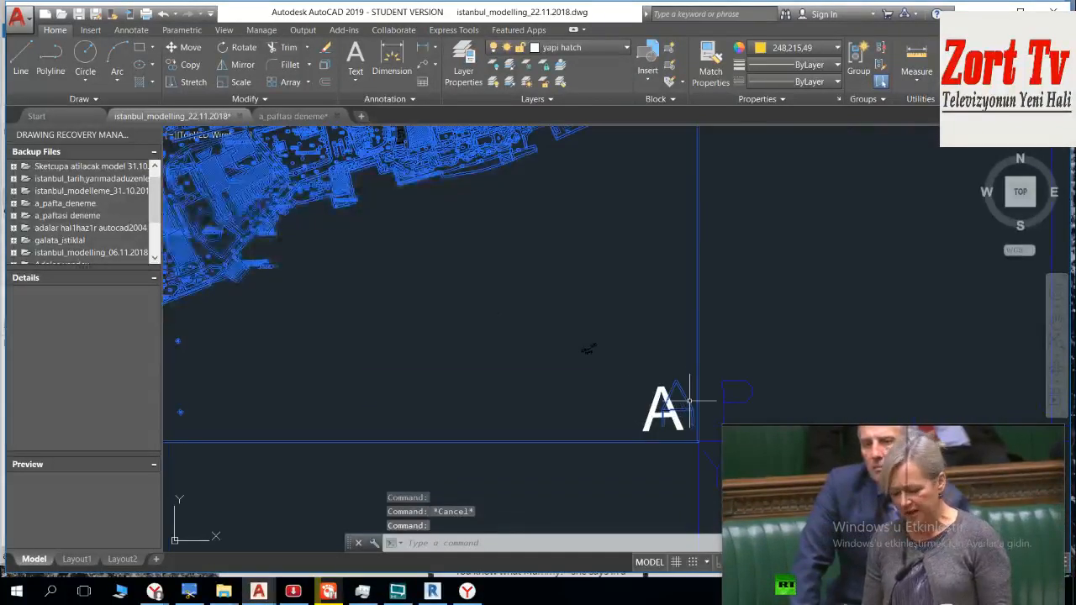
pyautogui.moveTo(663, 379); pyautogui.dragTo(548, 346, button='middle')
pyautogui.press('Escape')
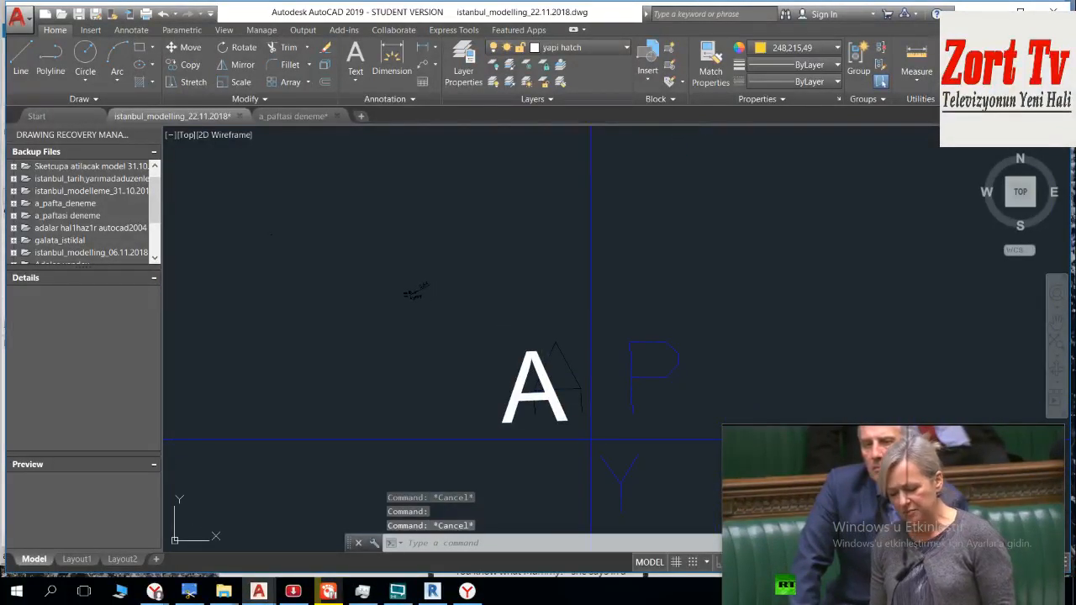
pyautogui.click(520, 361)
pyautogui.press('Escape')
pyautogui.click(565, 338)
pyautogui.click(567, 328)
pyautogui.press('Down')
pyautogui.press('Return')
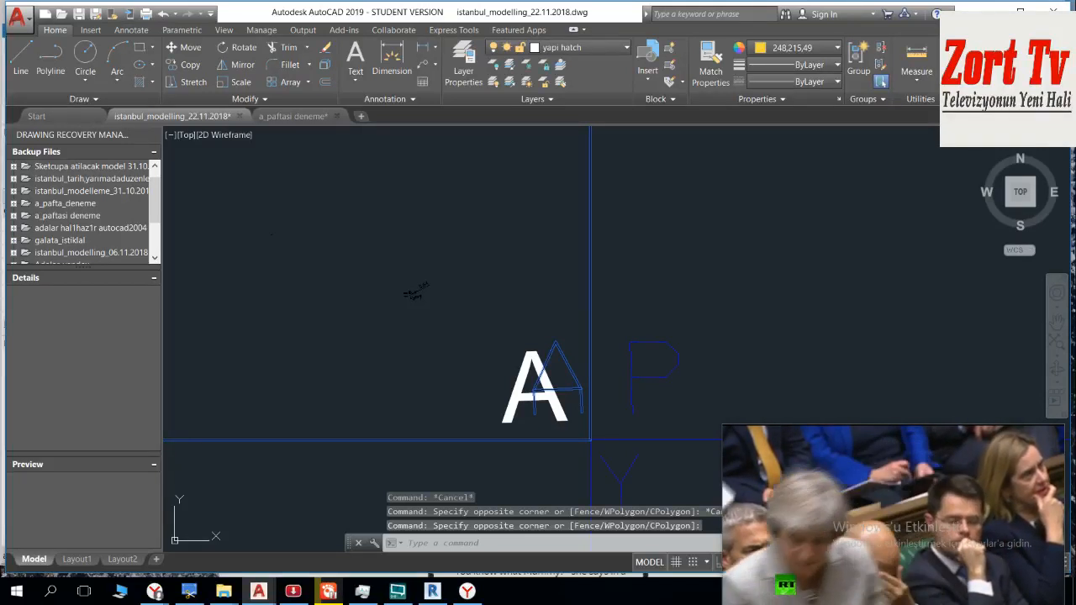
pyautogui.press('Return')
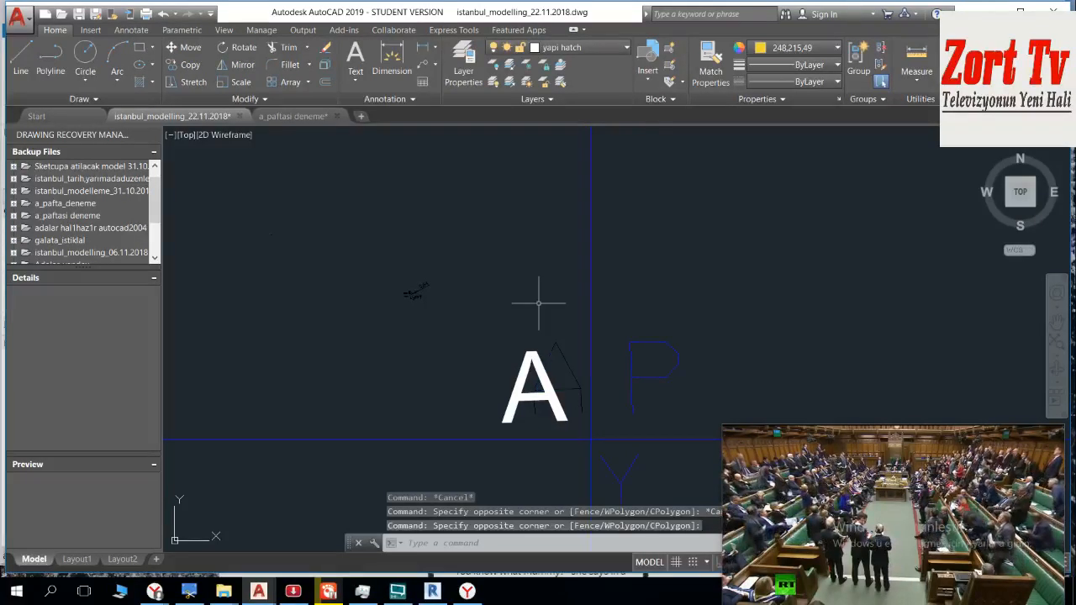
# Step: Delete the thin-lined duplicate letter A behind the bold A at sheet A's southeastern corner
pyautogui.scroll(-2, 432, 340)
pyautogui.scroll(1, 505, 352)
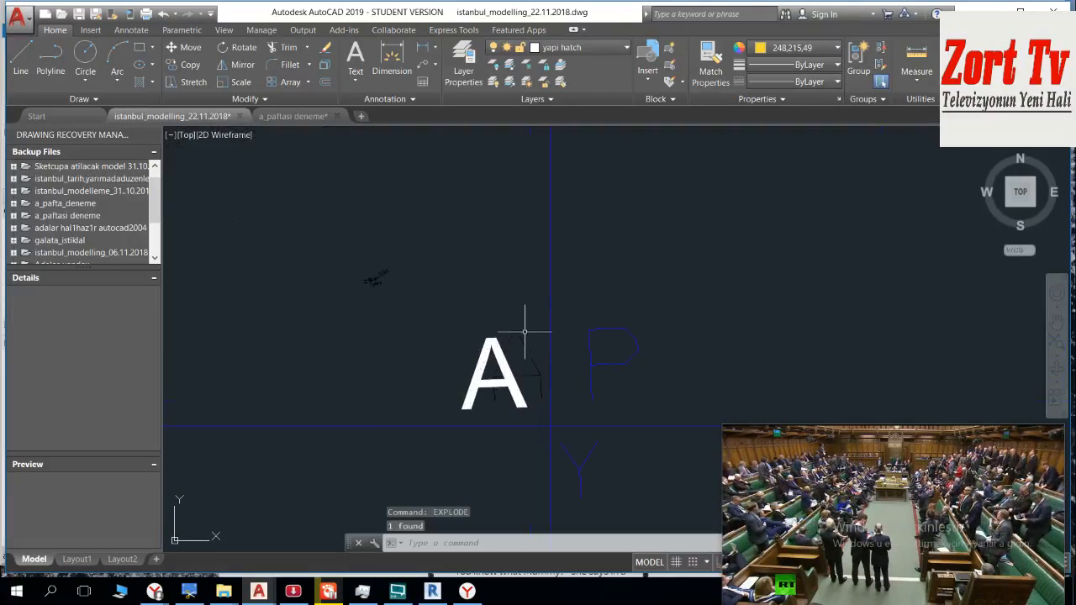
pyautogui.click(530, 314)
pyautogui.click(500, 338)
pyautogui.scroll(-6, 508, 332)
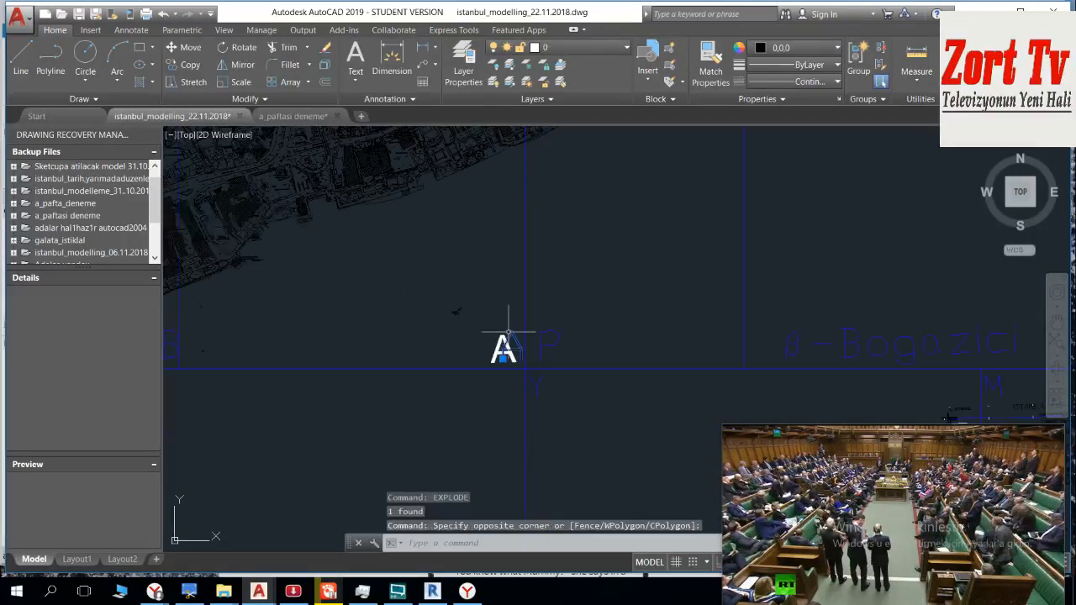
pyautogui.press('Delete')
# Step: Delete the Harita Müdürlüğü text just above sheet A's northern boundary line
pyautogui.moveTo(470, 266); pyautogui.dragTo(510, 314, button='middle')
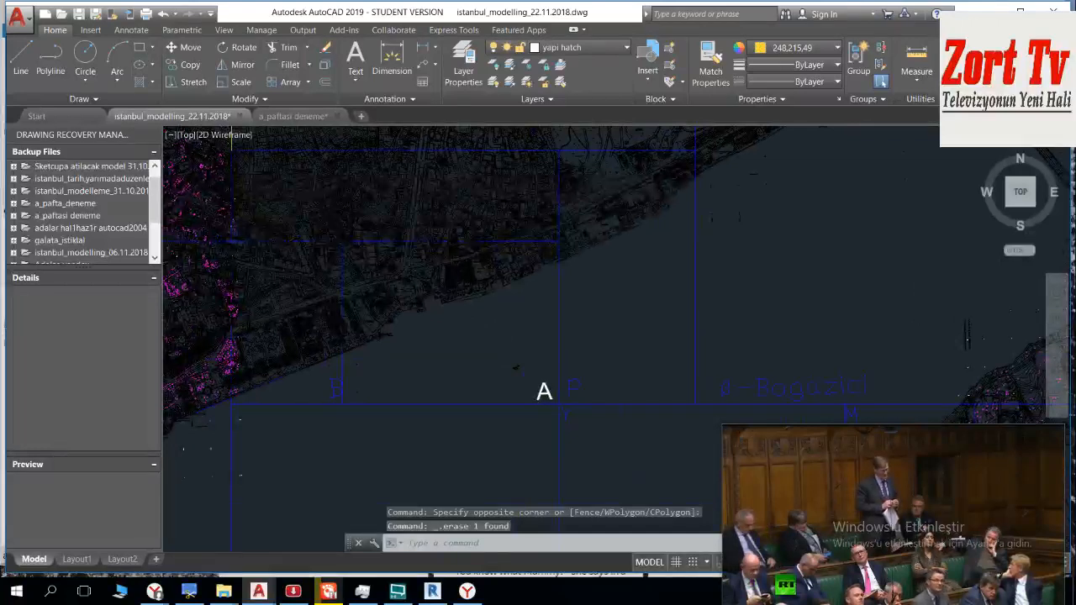
pyautogui.scroll(5, 546, 257)
pyautogui.scroll(4, 557, 255)
pyautogui.press('XF86MonBrightnessUp')
pyautogui.press('XF86MonBrightnessUp')
pyautogui.press('XF86MonBrightnessUp')
pyautogui.scroll(-2, 592, 265)
pyautogui.scroll(4, 610, 236)
pyautogui.moveTo(623, 229); pyautogui.dragTo(608, 234, button='middle')
pyautogui.click(606, 233)
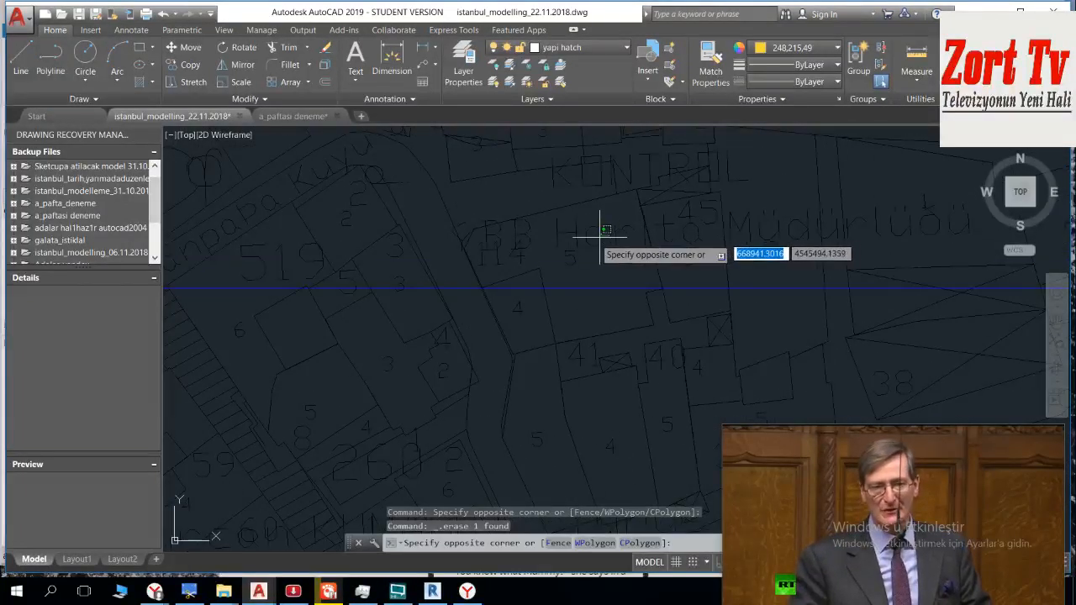
pyautogui.scroll(-2, 597, 241)
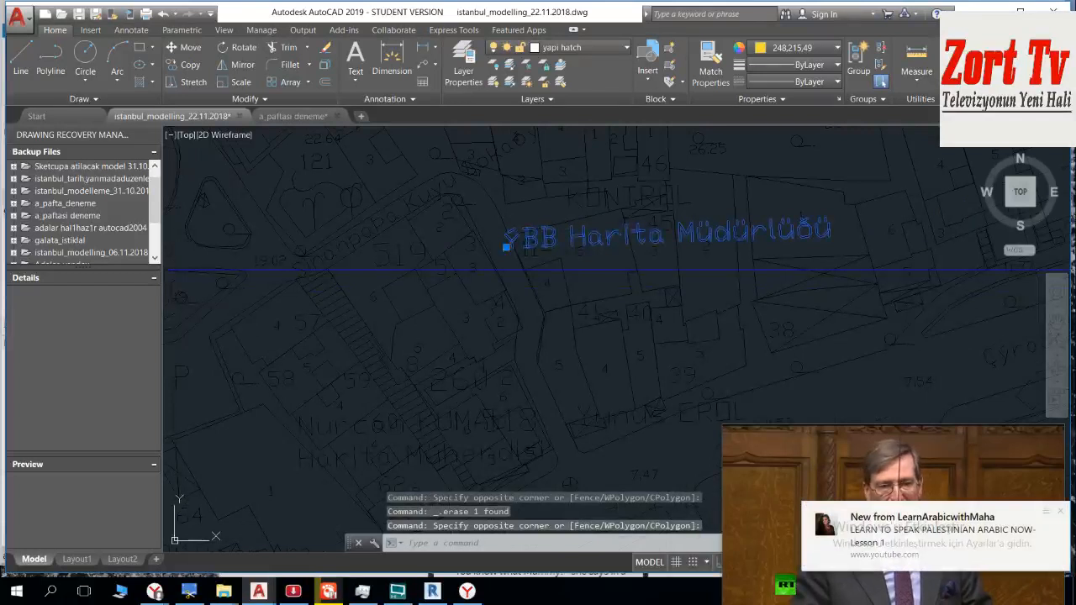
pyautogui.press('Delete')
pyautogui.moveTo(884, 434)
pyautogui.moveTo(585, 200); pyautogui.dragTo(596, 228, button='middle')
pyautogui.scroll(-5, 589, 231)
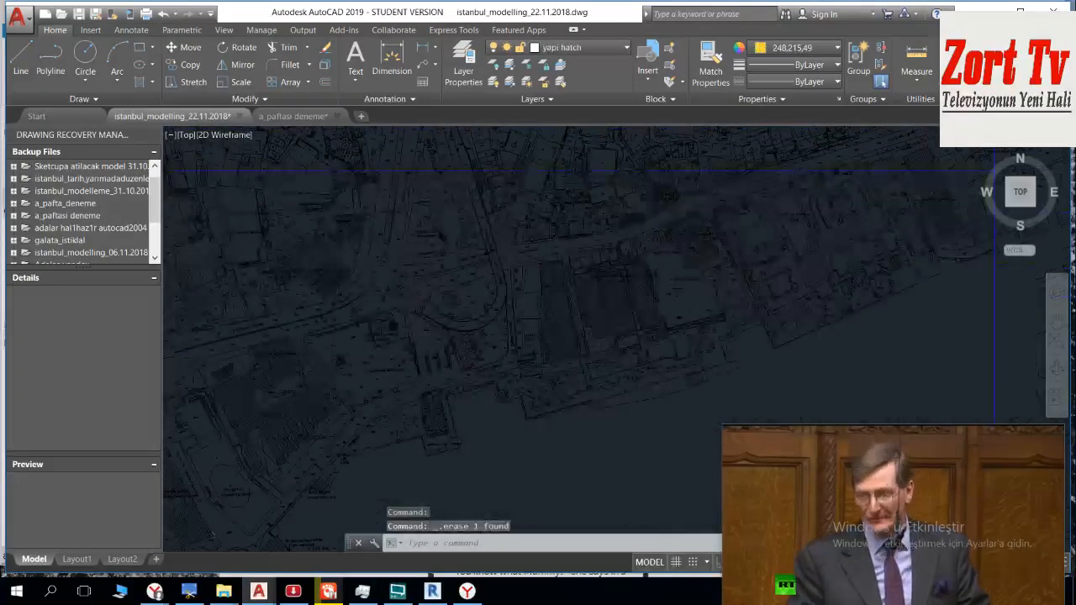
# Step: Select all of sheet A's contents, including its boundary lines, with a crossing window from the southeastern to the northwestern corner
pyautogui.scroll(5, 452, 193)
pyautogui.moveTo(516, 352); pyautogui.dragTo(402, 215, button='middle')
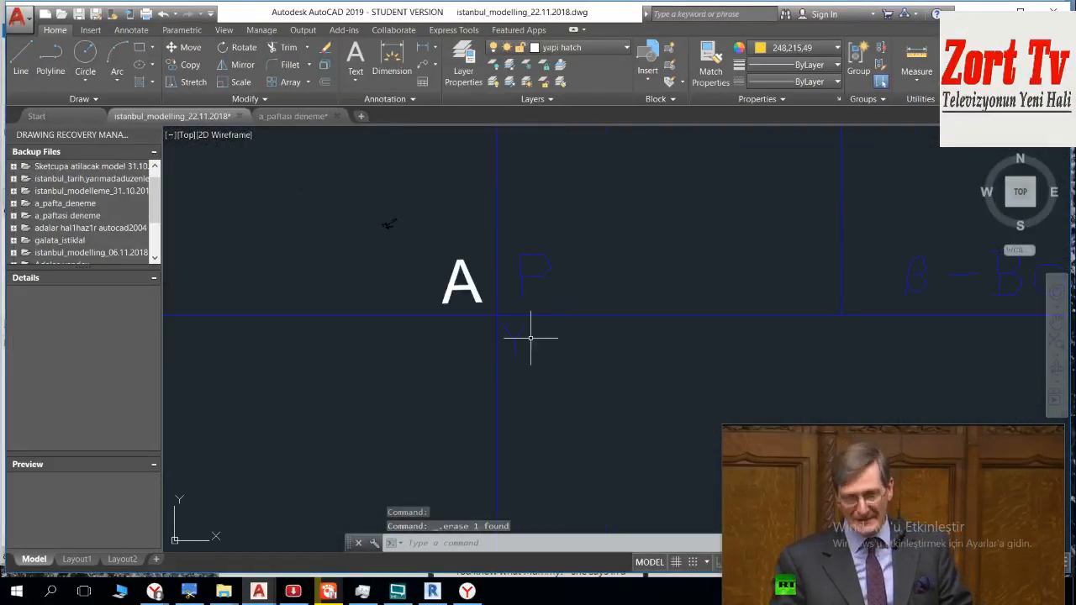
pyautogui.scroll(4, 528, 340)
pyautogui.click(421, 245)
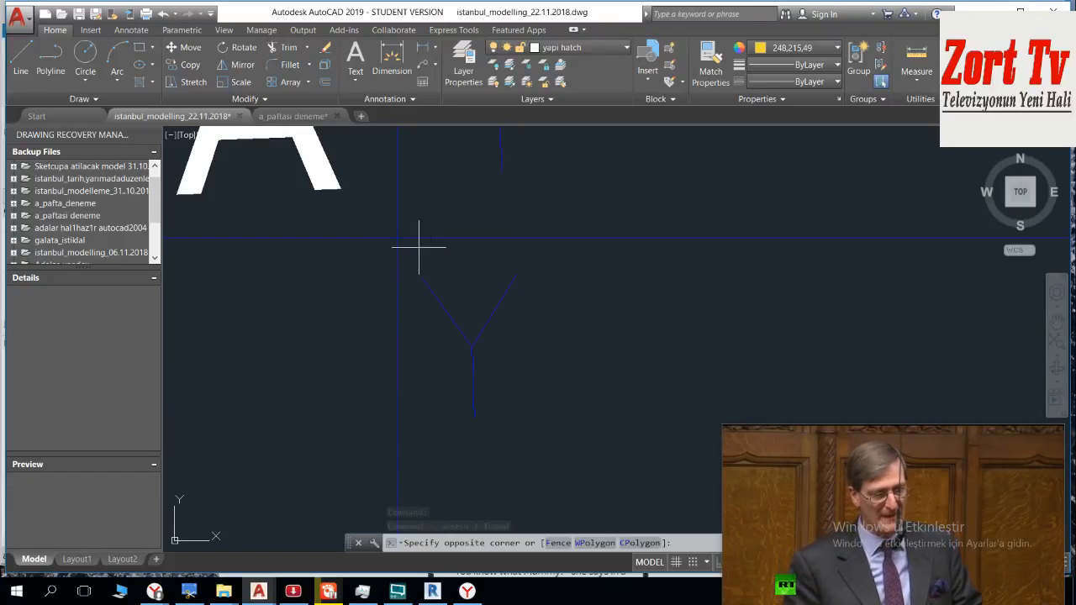
pyautogui.scroll(-2, 316, 163)
pyautogui.moveTo(316, 163); pyautogui.dragTo(668, 471, button='middle')
pyautogui.scroll(-2, 514, 288)
pyautogui.moveTo(421, 198); pyautogui.dragTo(641, 480, button='middle')
pyautogui.scroll(-2, 535, 372)
pyautogui.scroll(5, 227, 209)
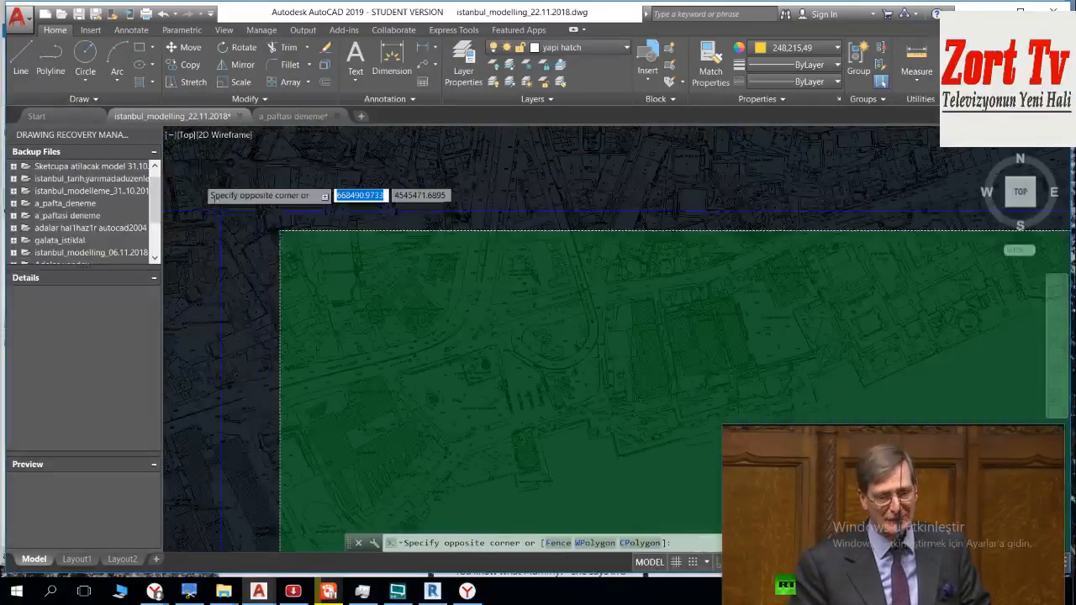
pyautogui.scroll(5, 336, 336)
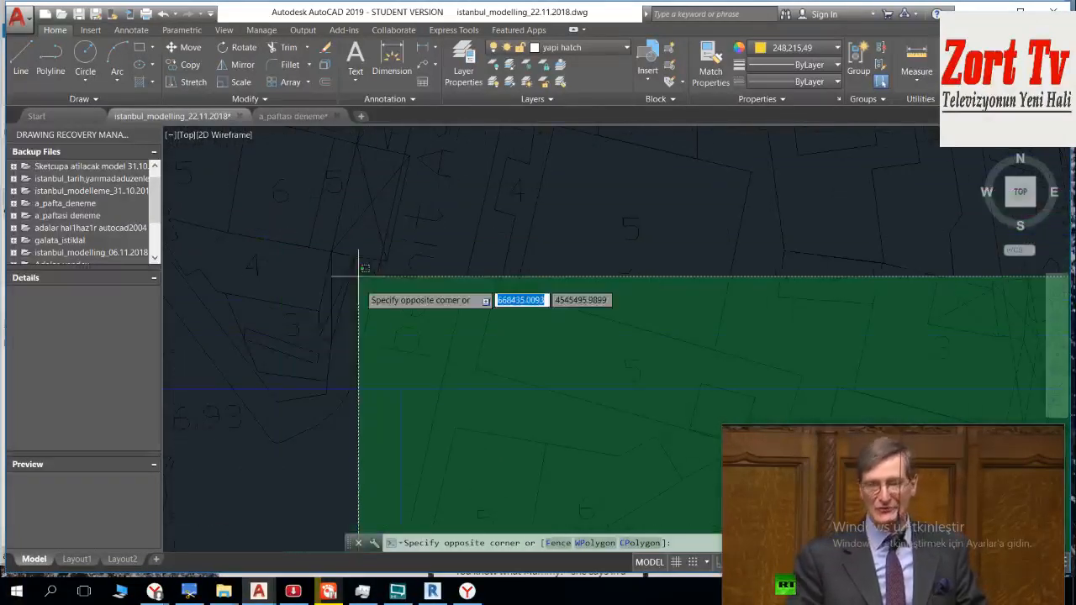
pyautogui.scroll(-3, 388, 365)
pyautogui.click(384, 361)
pyautogui.scroll(-4, 386, 363)
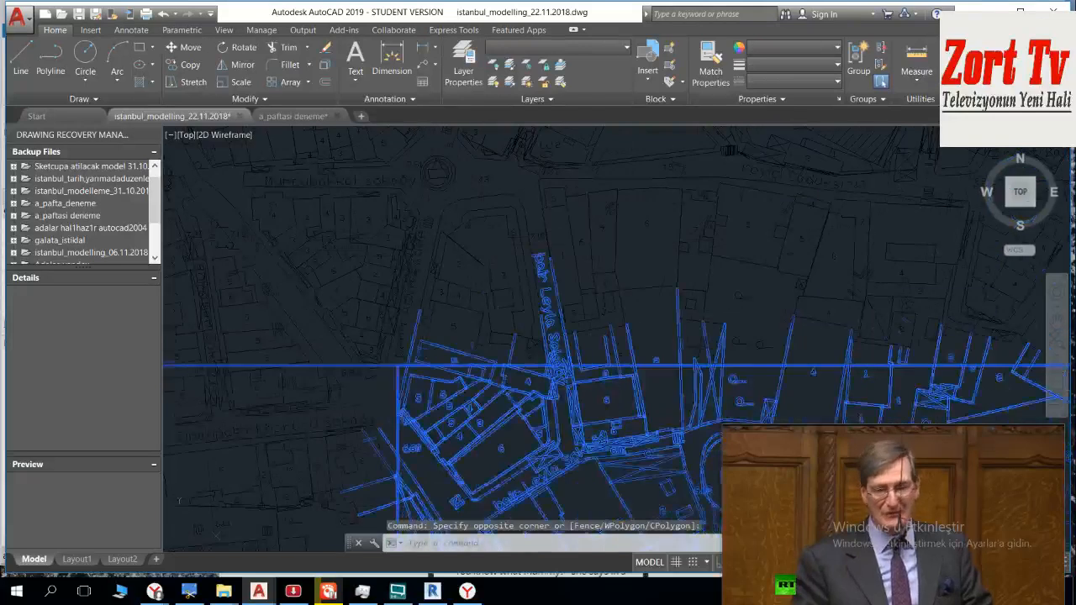
# Step: Remove the boundary line extending west of sheet A's northwestern corner and the stray objects beside it from the selection
pyautogui.scroll(-2, 361, 338)
pyautogui.scroll(6, 361, 338)
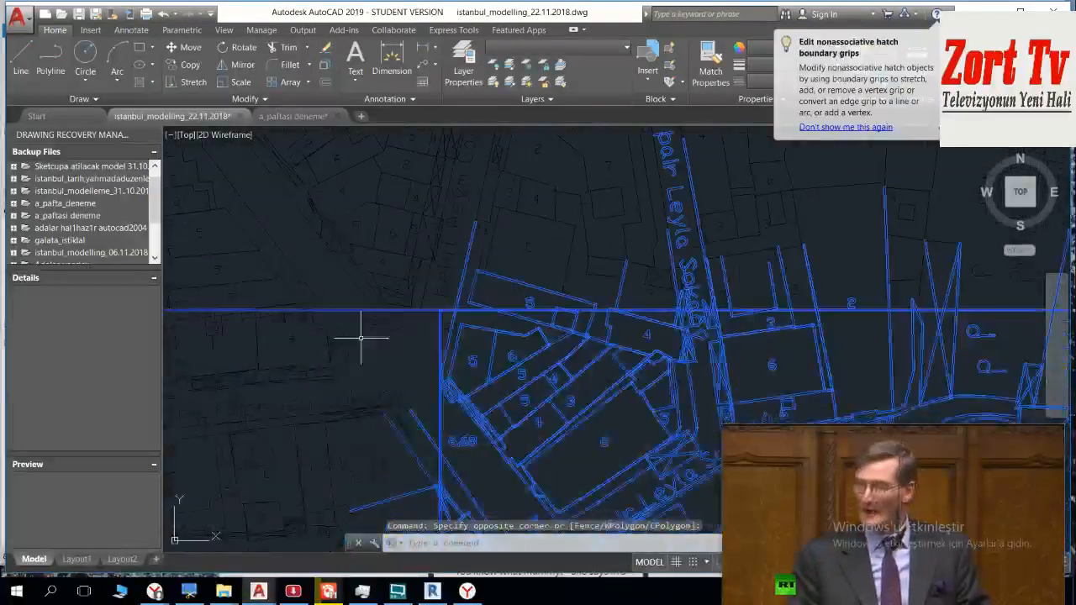
pyautogui.click(402, 348)
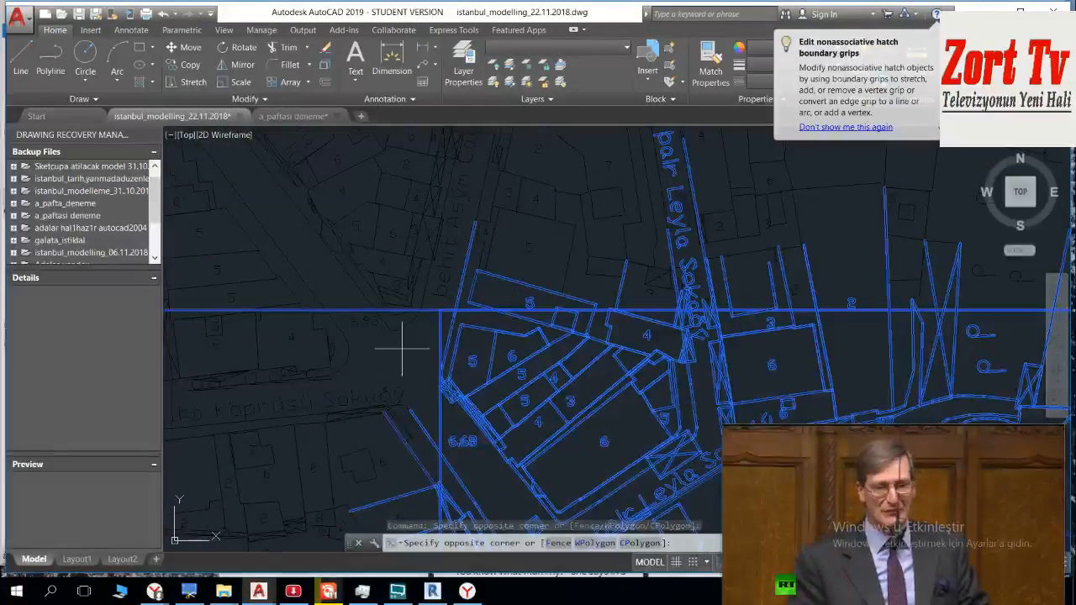
pyautogui.click(351, 245)
pyautogui.scroll(-2, 350, 246)
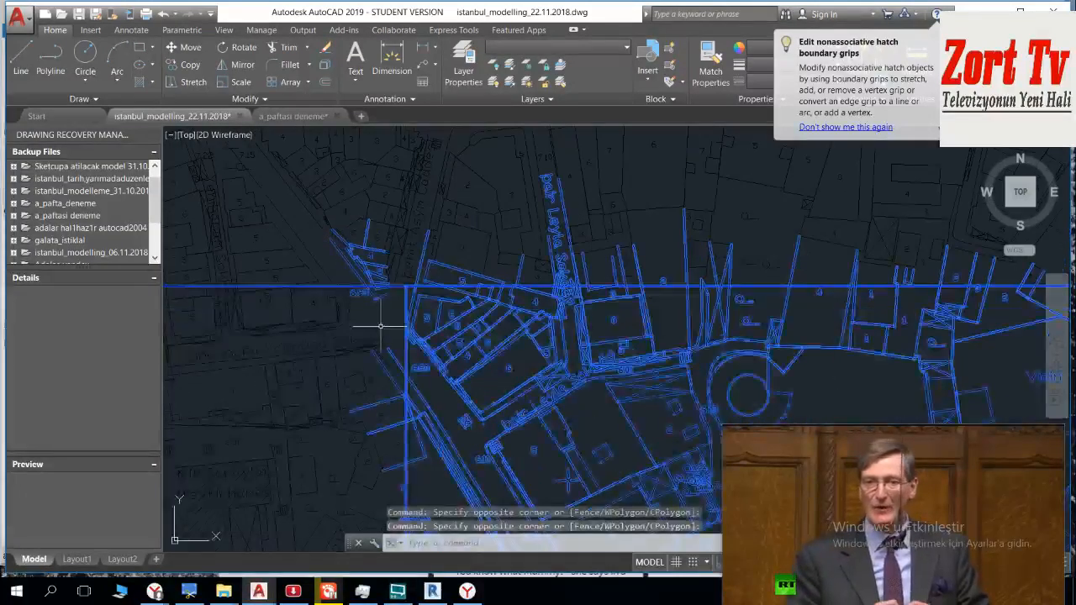
pyautogui.click(381, 326)
pyautogui.click(313, 193)
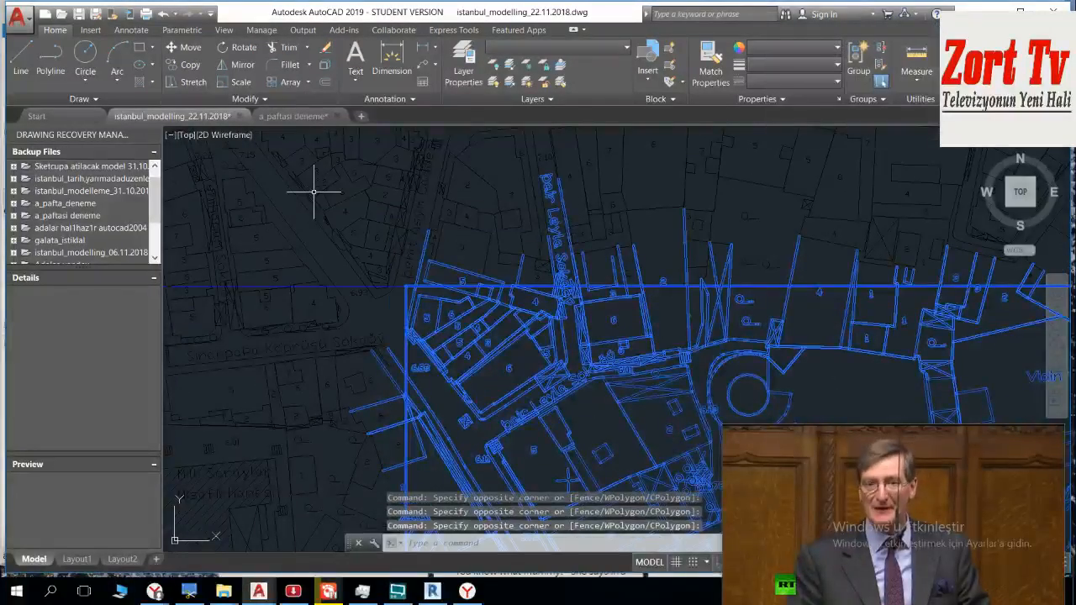
# Step: Deselect the neighbouring sheet's boundary line that extends west from sheet A's southwestern corner
pyautogui.scroll(-6, 319, 218)
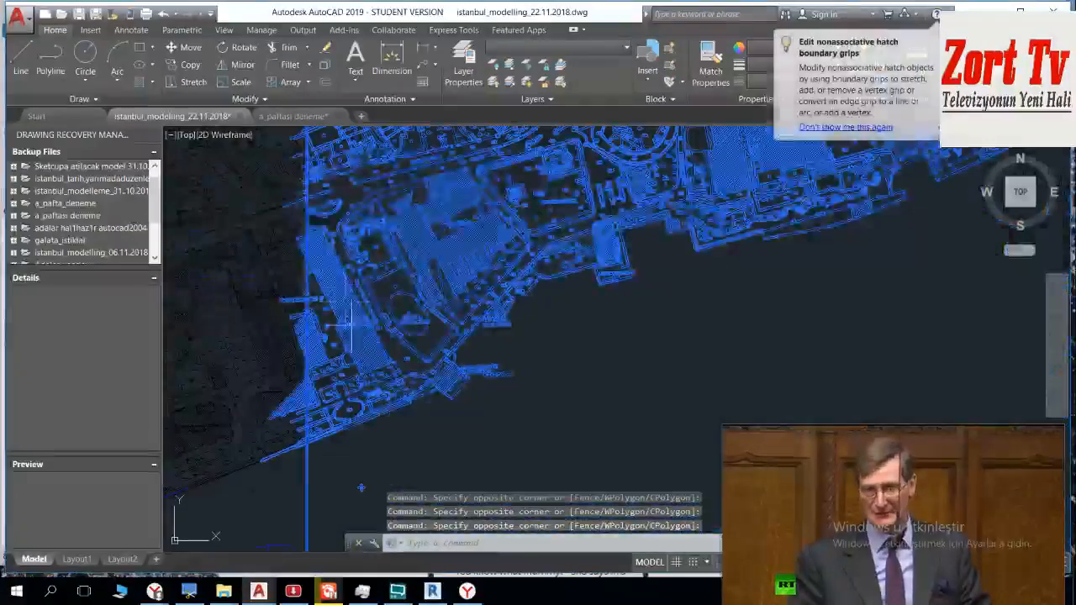
pyautogui.scroll(-2, 352, 326)
pyautogui.moveTo(387, 479)
pyautogui.mouseDown(button='middle')
pyautogui.moveTo(397, 337)
pyautogui.moveTo(360, 223)
pyautogui.mouseUp(button='middle')
pyautogui.scroll(-5, 367, 300)
pyautogui.moveTo(411, 305); pyautogui.dragTo(392, 312, button='middle')
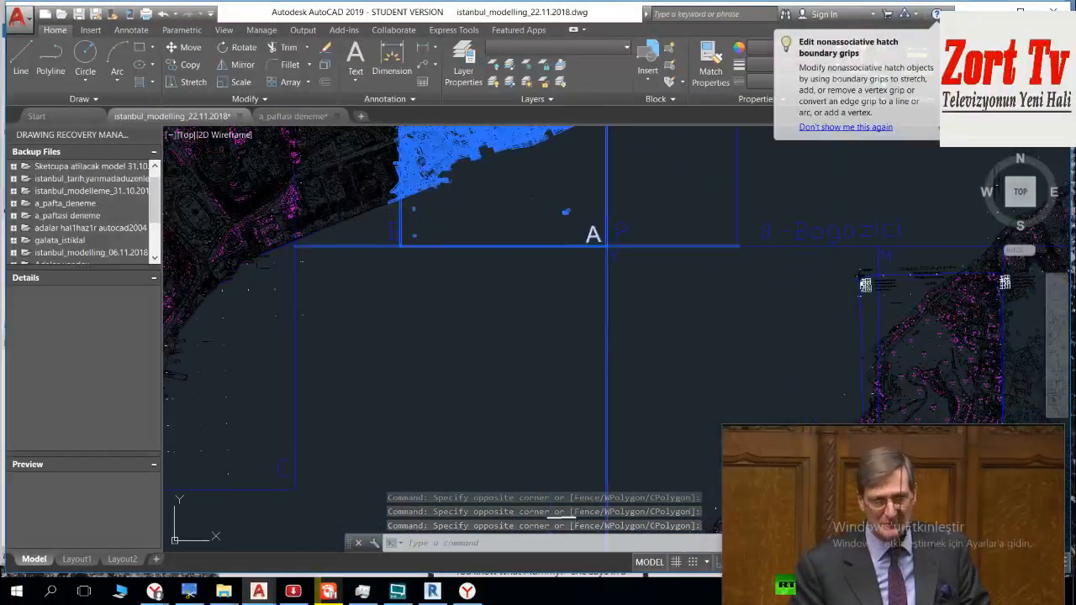
pyautogui.click(389, 319)
pyautogui.click(326, 185)
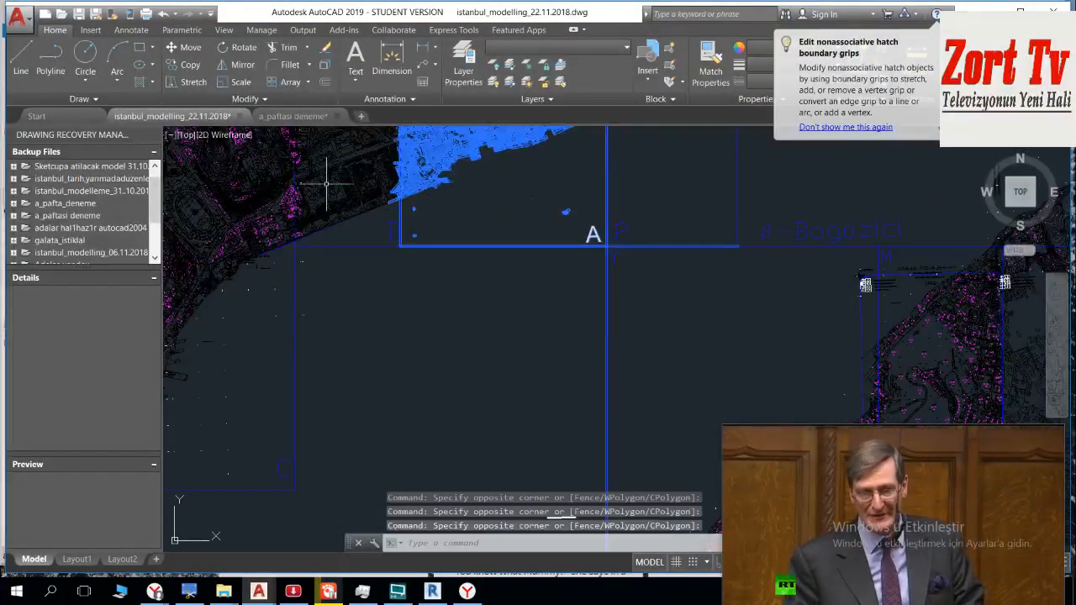
# Step: Deselect the boundary lines that extend east and south beyond sheet A's southeastern corner
pyautogui.moveTo(508, 318); pyautogui.dragTo(396, 224, button='middle')
pyautogui.click(591, 140)
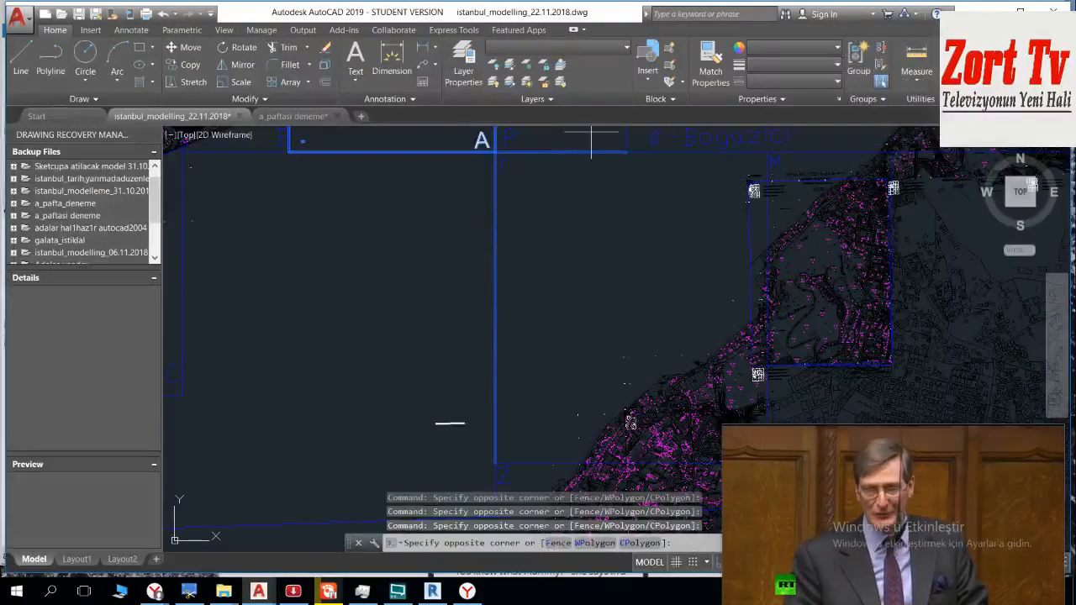
pyautogui.click(566, 217)
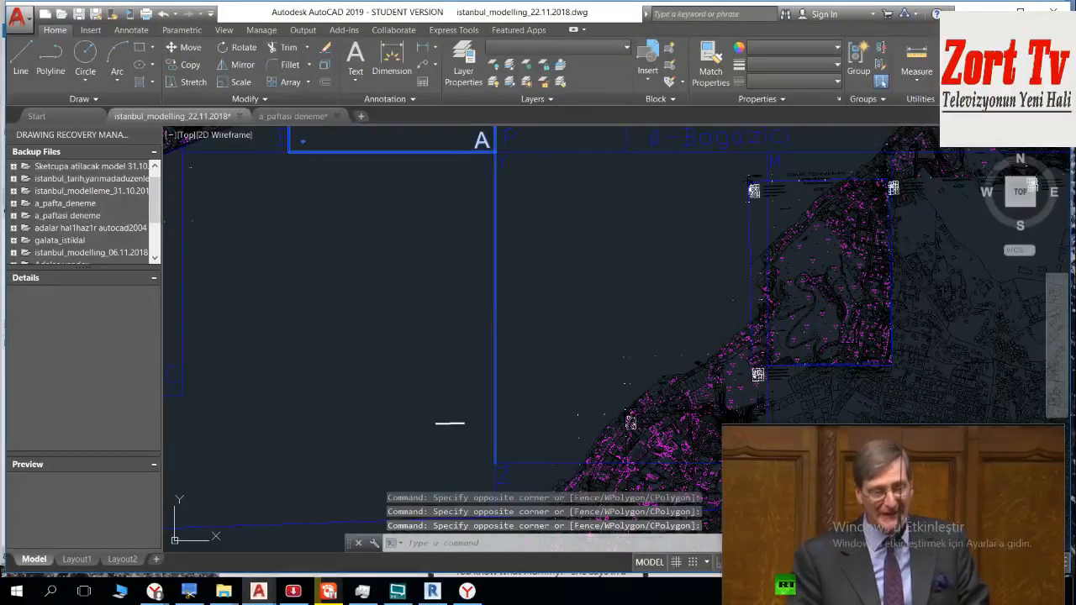
pyautogui.click(561, 234)
pyautogui.click(451, 271)
pyautogui.click(554, 195)
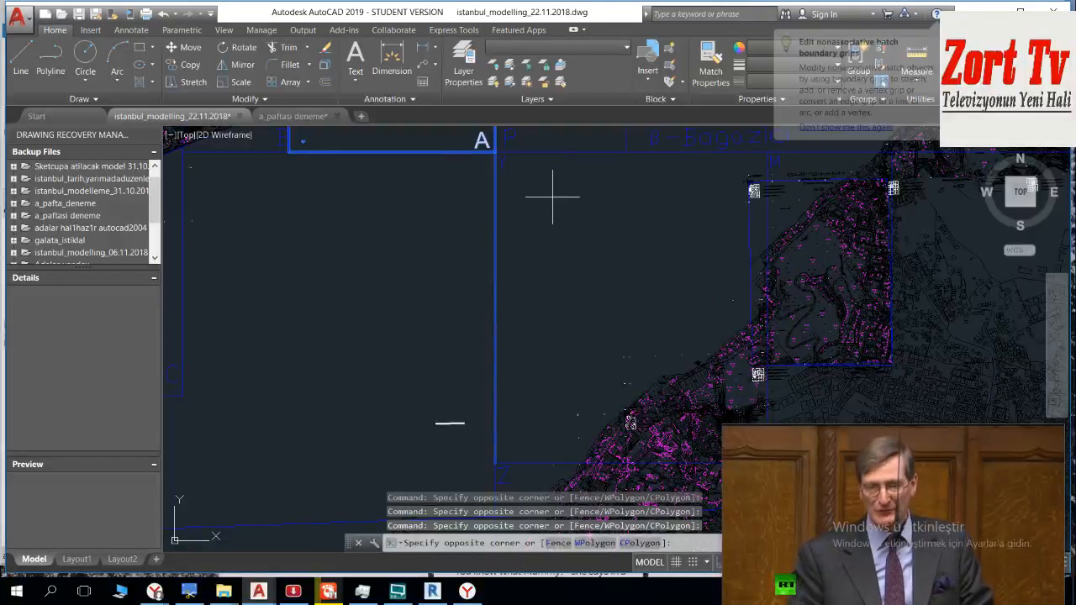
pyautogui.keyDown('shift'); pyautogui.click(443, 276); pyautogui.keyUp('shift')
# Step: Deselect the vertical boundary line that runs north past sheet A's northeastern corner
pyautogui.moveTo(487, 239); pyautogui.dragTo(480, 432, button='middle')
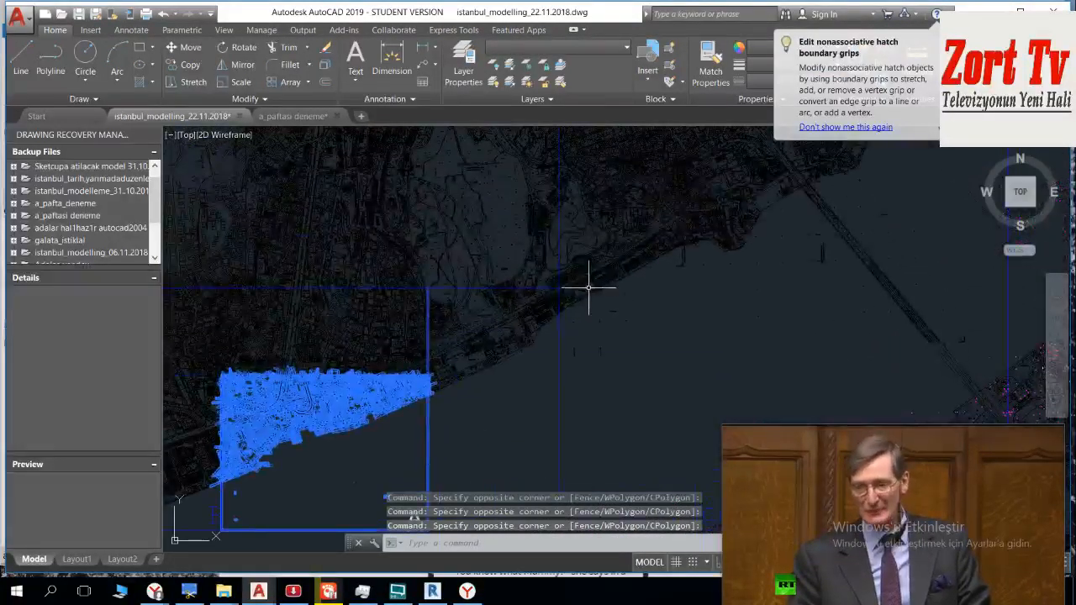
pyautogui.click(624, 363)
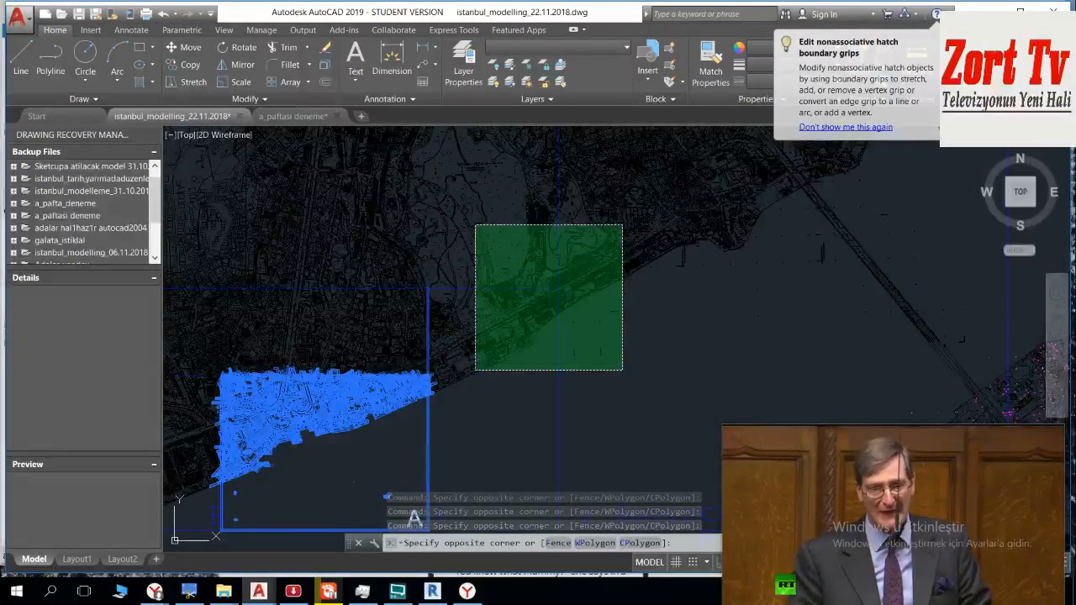
pyautogui.click(475, 225)
pyautogui.scroll(5, 403, 328)
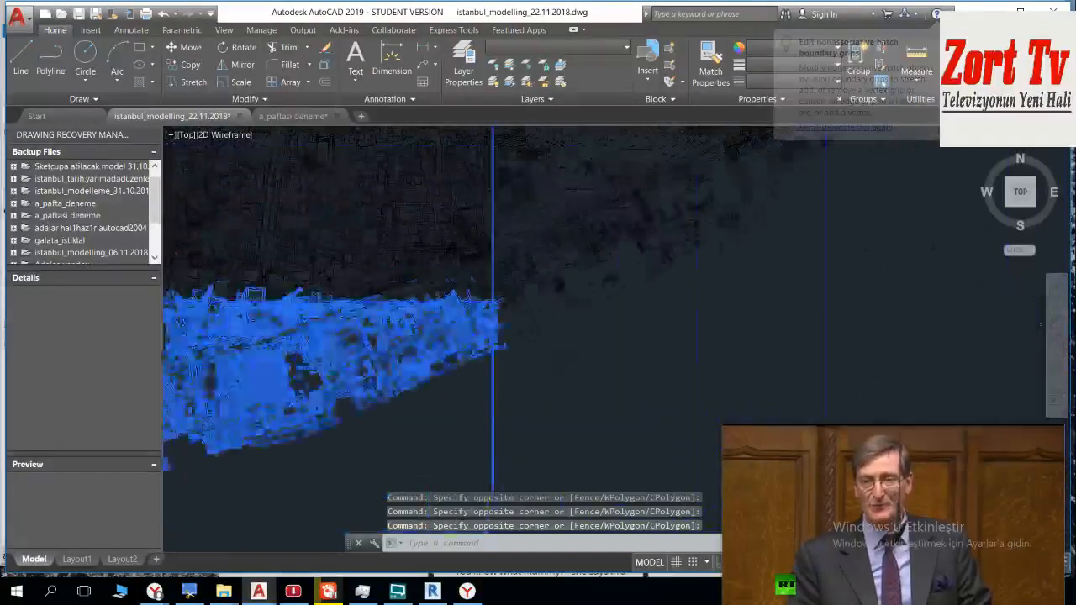
pyautogui.scroll(8, 523, 255)
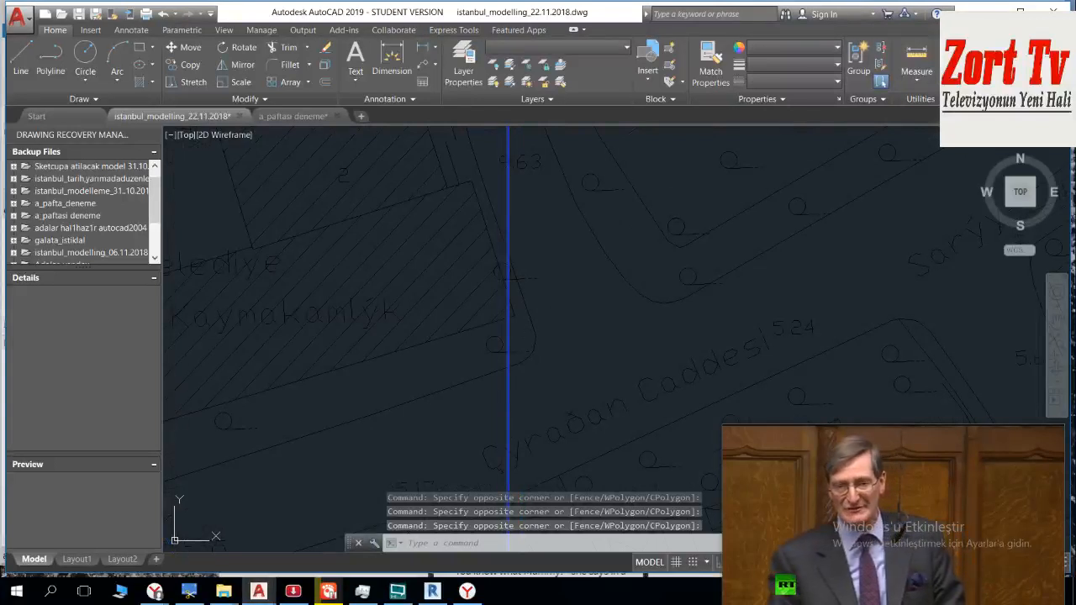
pyautogui.click(547, 350)
pyautogui.click(499, 399)
pyautogui.scroll(-10, 499, 390)
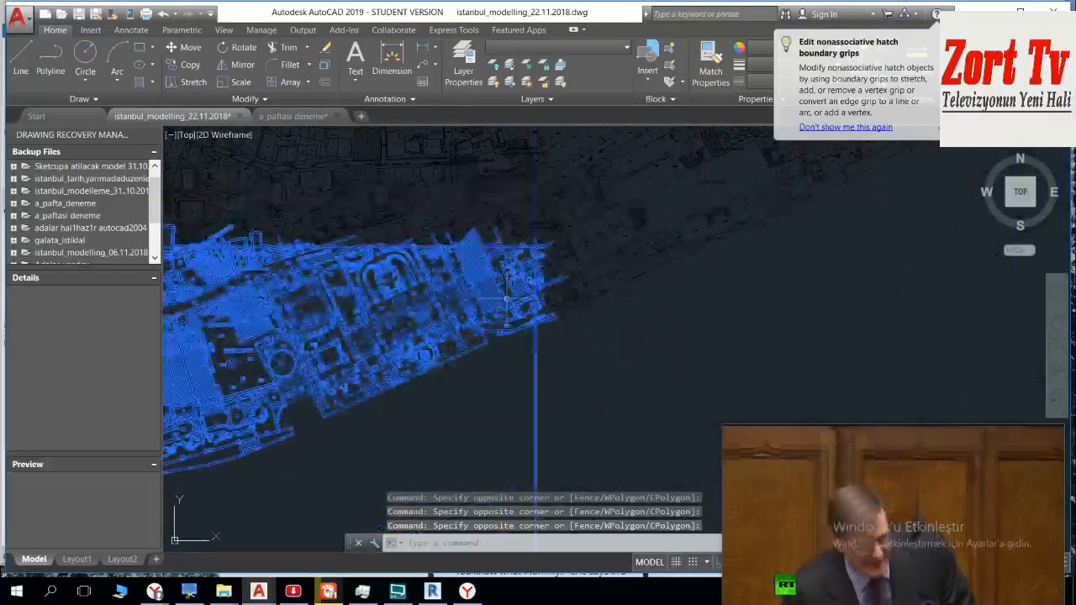
pyautogui.scroll(-3, 533, 360)
pyautogui.scroll(-2, 512, 365)
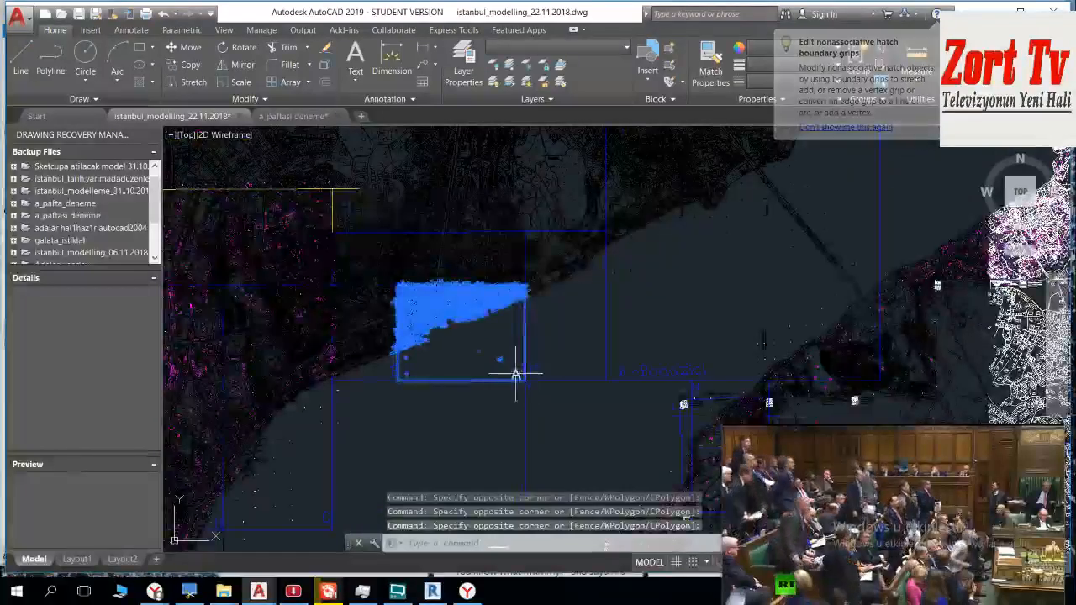
# Step: Write the selected objects to a DWG block file named A_paftasi_besiktas_22.10 in the DWG_paftalar_22.11.2018 folder, with metres as insert units
pyautogui.write('w')
pyautogui.press('Return')
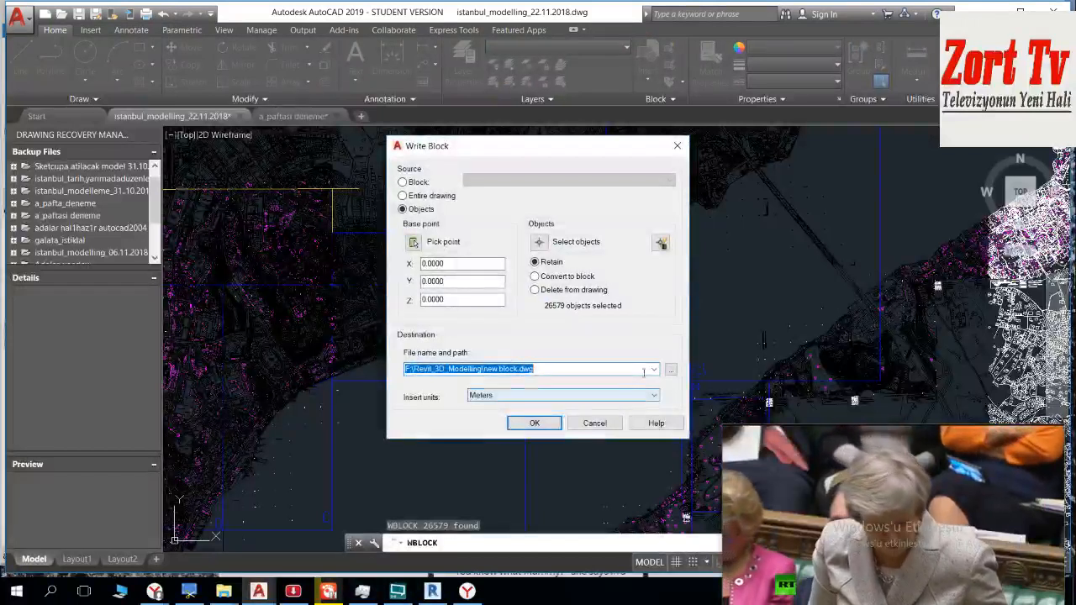
pyautogui.click(671, 369)
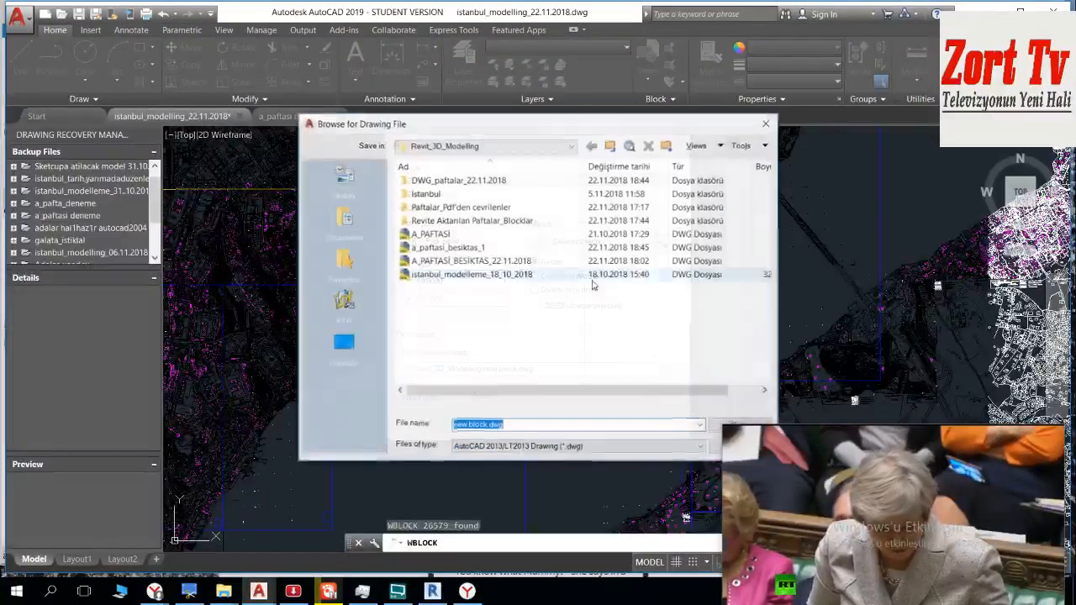
pyautogui.click(487, 185)
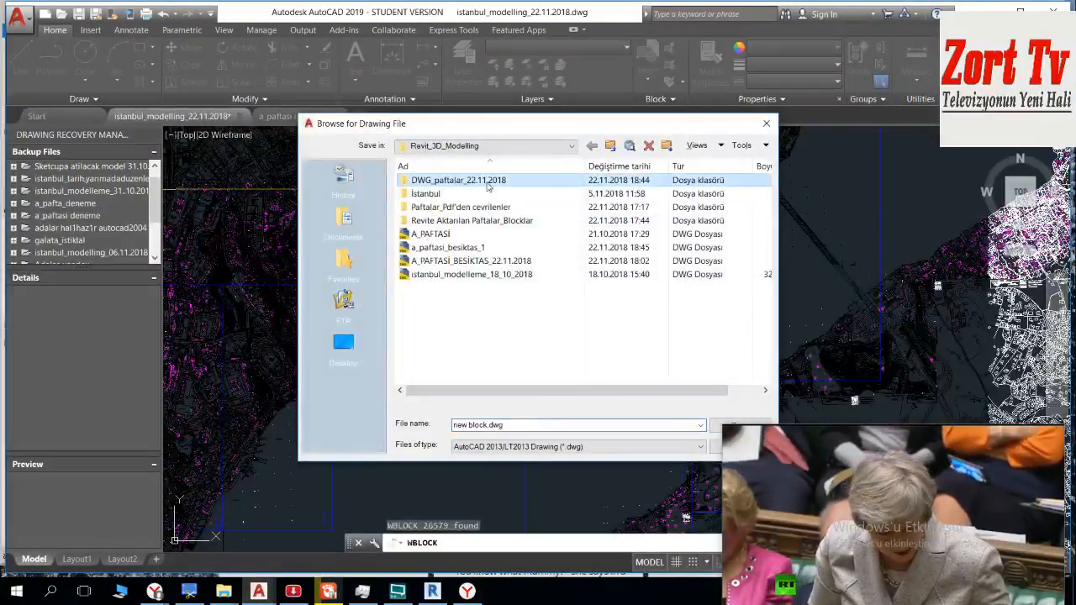
pyautogui.doubleClick(492, 181)
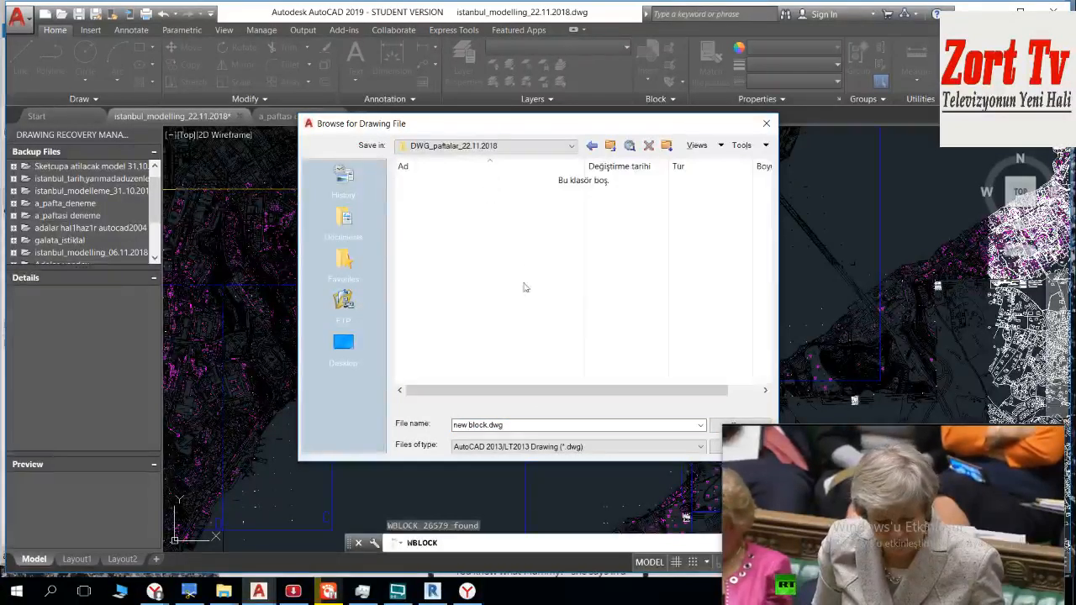
pyautogui.click(521, 424)
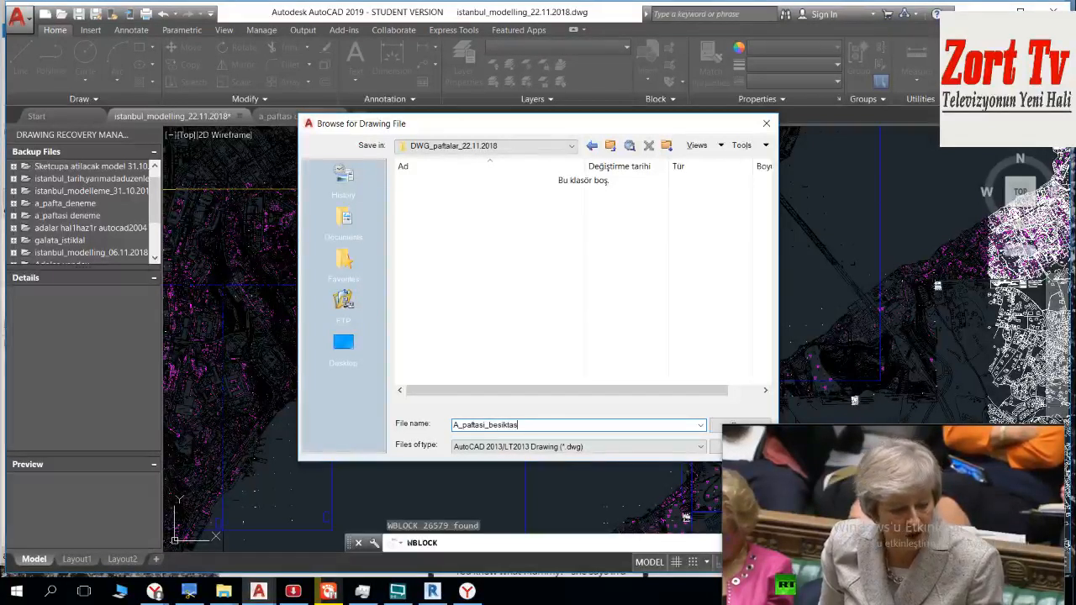
pyautogui.write('10.2018')
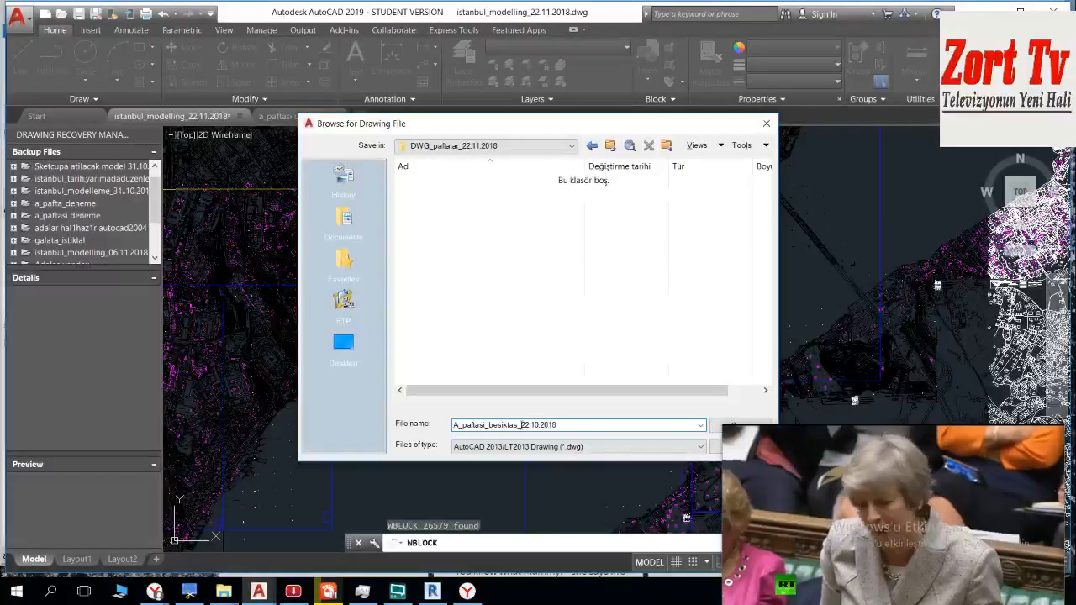
pyautogui.press('Return')
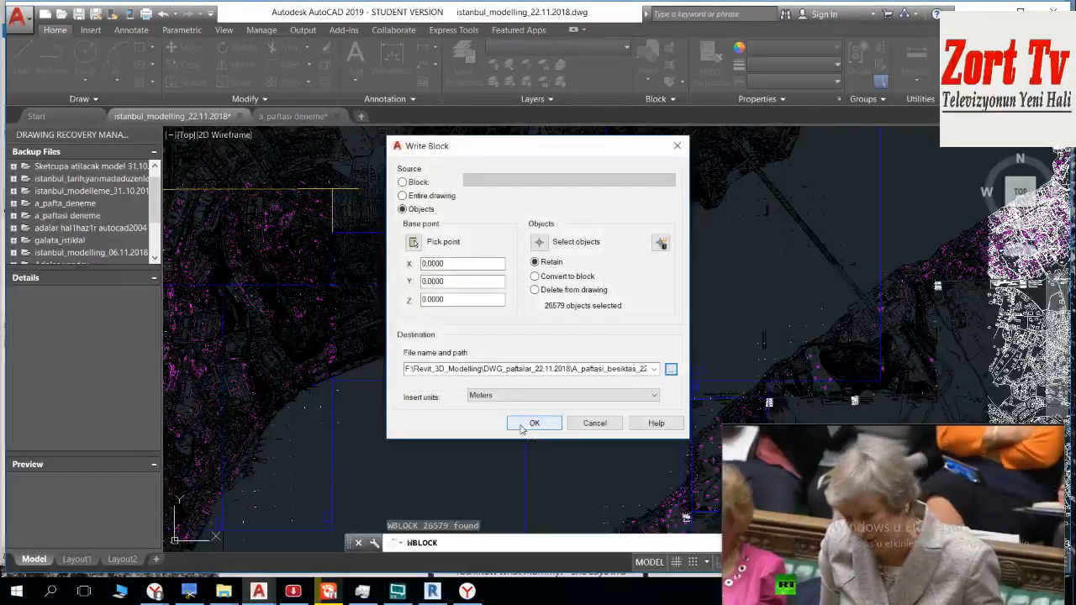
pyautogui.click(528, 424)
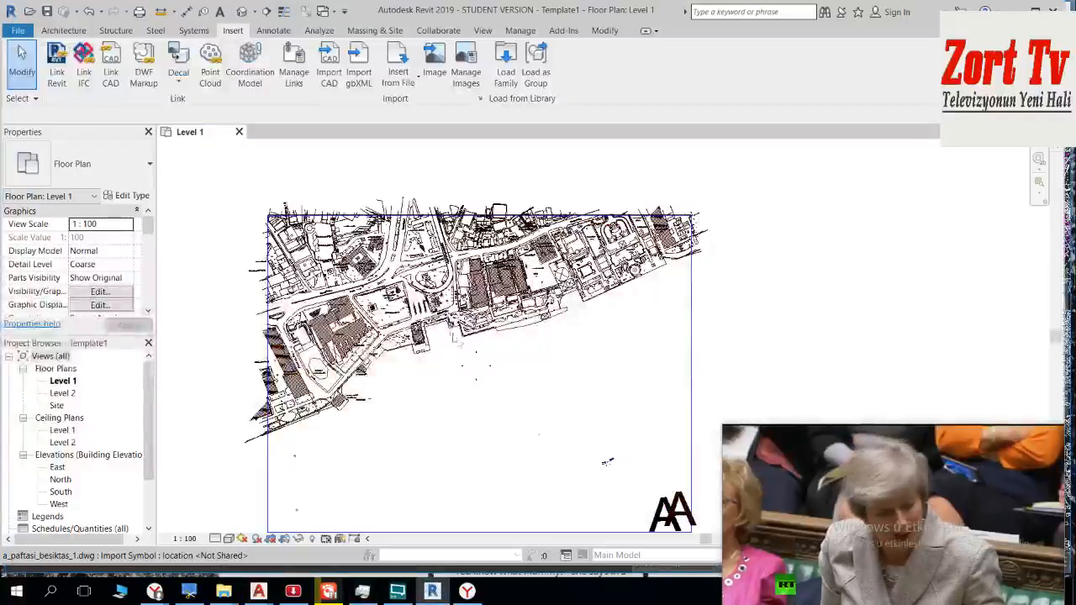
# Step: Switch to Revit, open the default 3D view and delete the imported a_paftasi_besiktas_1.dwg
pyautogui.scroll(-2, 463, 346)
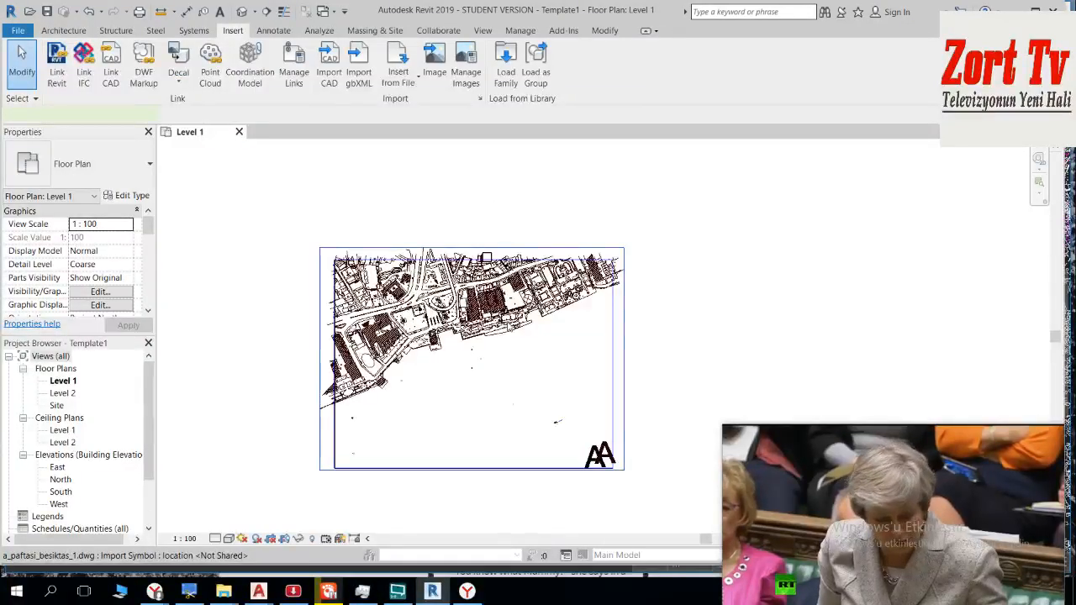
pyautogui.click(495, 303)
pyautogui.scroll(5, 495, 303)
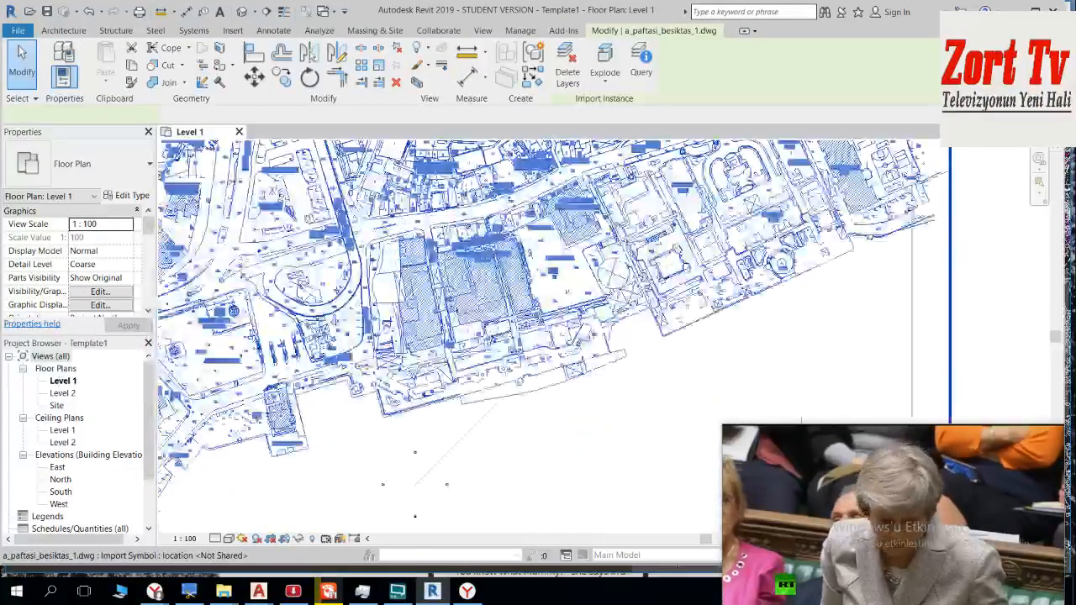
pyautogui.click(241, 11)
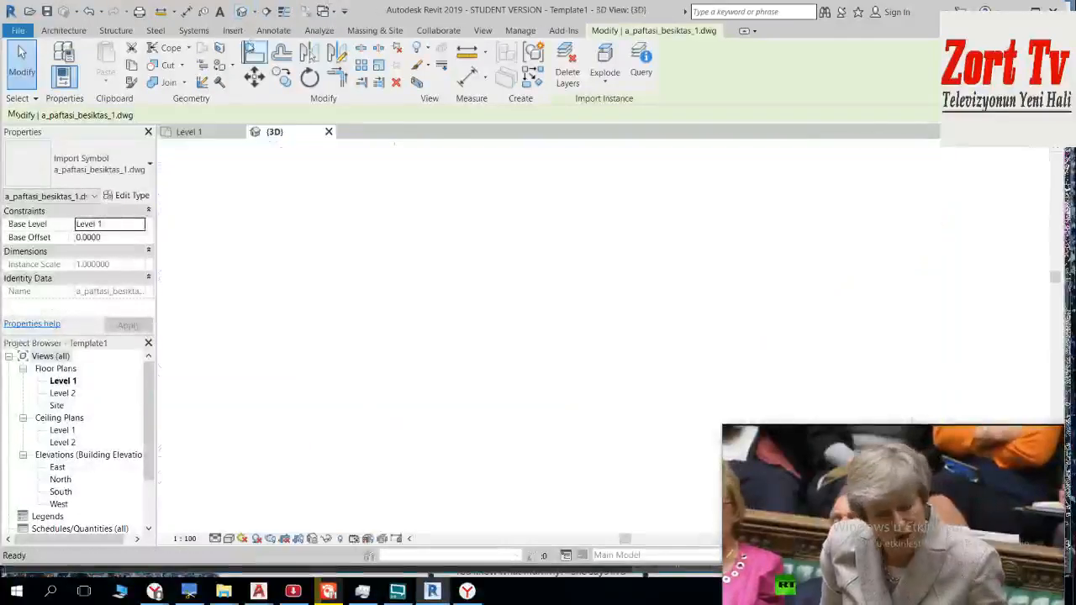
pyautogui.moveTo(579, 241)
pyautogui.keyDown('shift'); pyautogui.mouseDown(button='middle')
pyautogui.moveTo(478, 154)
pyautogui.moveTo(575, 190)
pyautogui.mouseUp(button='middle'); pyautogui.keyUp('shift')
pyautogui.scroll(5, 623, 332)
pyautogui.scroll(-2, 593, 316)
pyautogui.moveTo(586, 303)
pyautogui.mouseDown(button='middle')
pyautogui.moveTo(494, 256)
pyautogui.moveTo(475, 264)
pyautogui.mouseUp(button='middle')
pyautogui.click(493, 255)
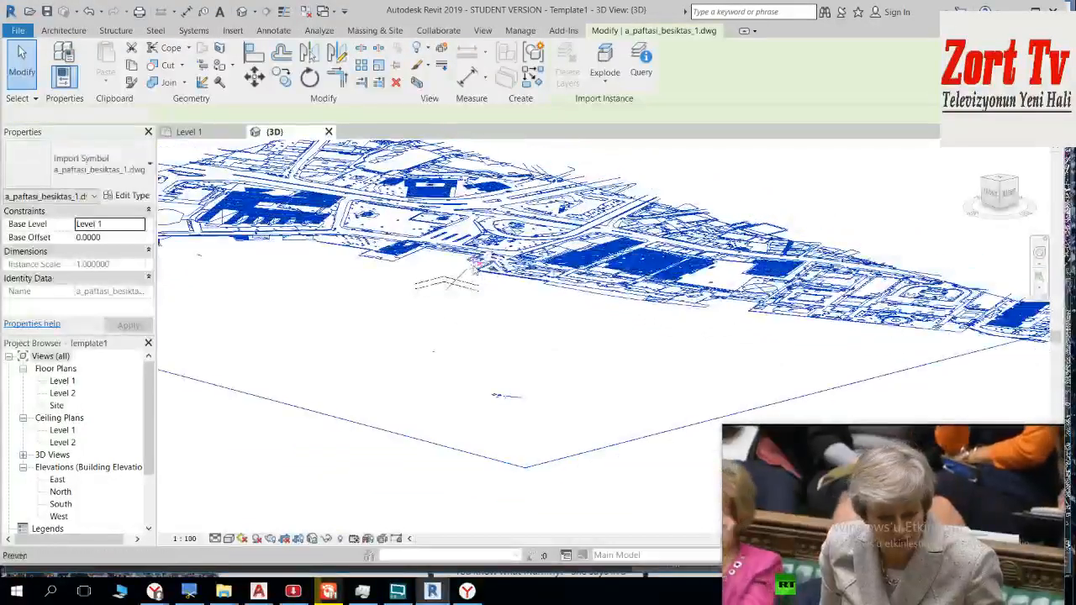
pyautogui.press('Delete')
# Step: Open the Site floor plan in Revit and switch back to the Istanbul modelling drawing in AutoCAD
pyautogui.doubleClick(57, 405)
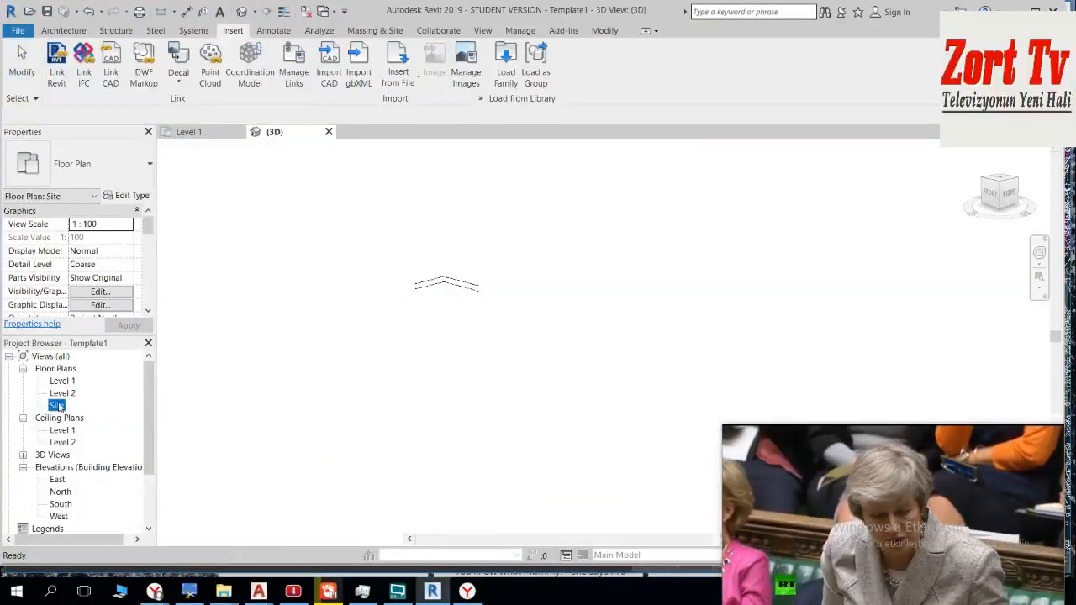
pyautogui.scroll(-3, 437, 368)
pyautogui.moveTo(440, 369); pyautogui.dragTo(430, 324, button='middle')
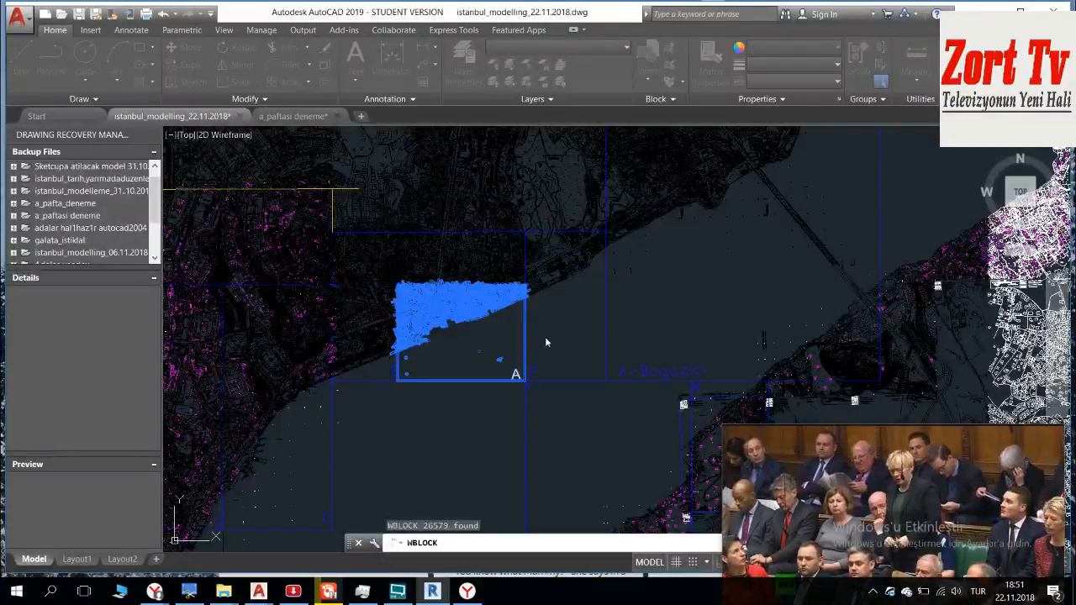
pyautogui.moveTo(891, 457)
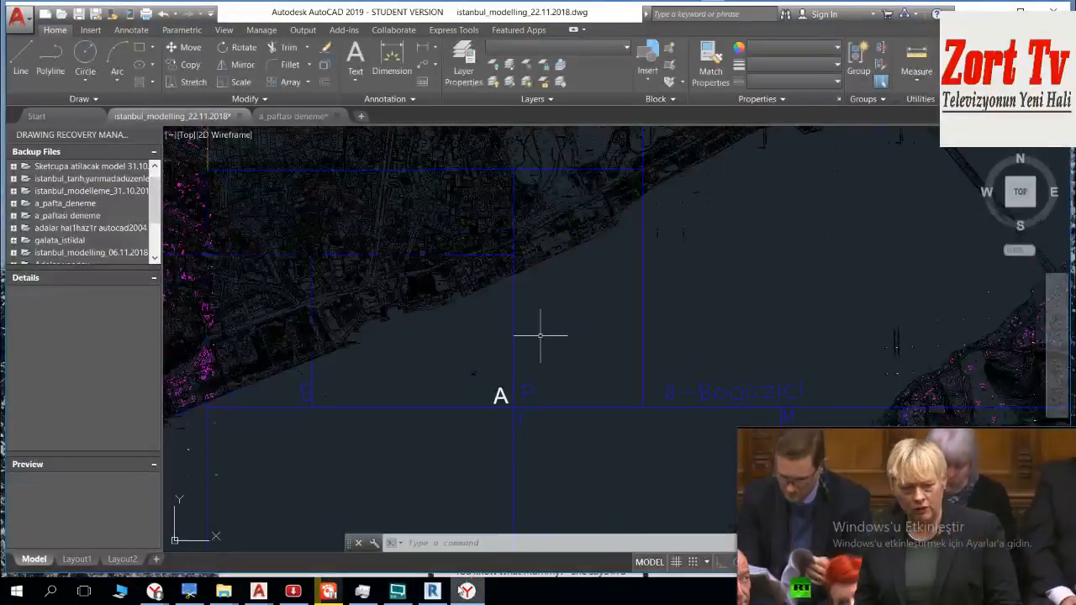
# Step: Switch to Revit and import A_paftasi_besiktas_22.10.2018.dwg into the Site plan with Black and White colors, meter units and Auto - Origin to Origin positioning
pyautogui.click(432, 590)
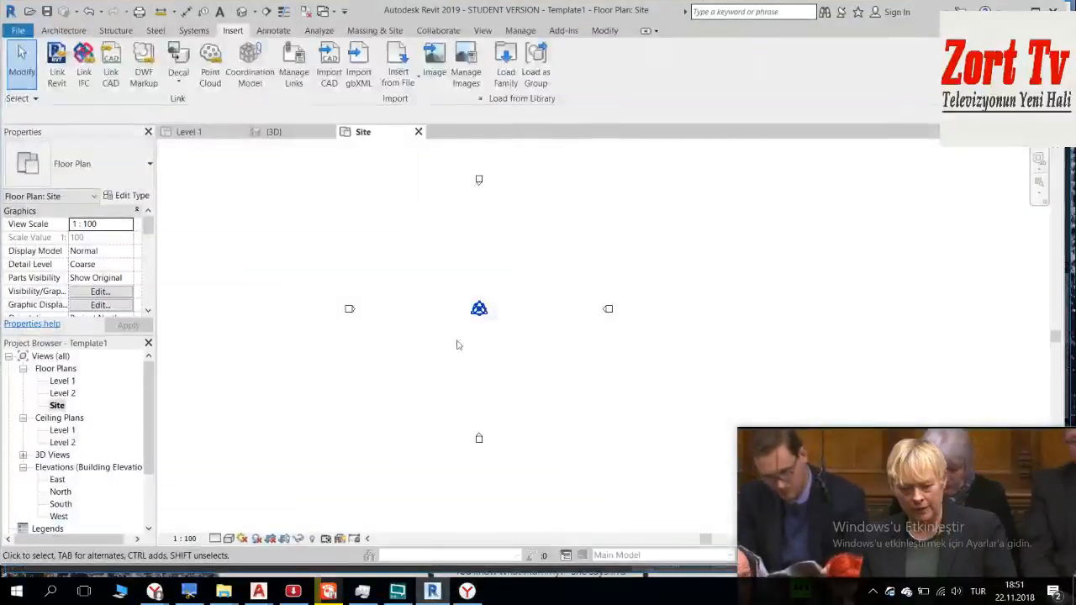
pyautogui.click(322, 71)
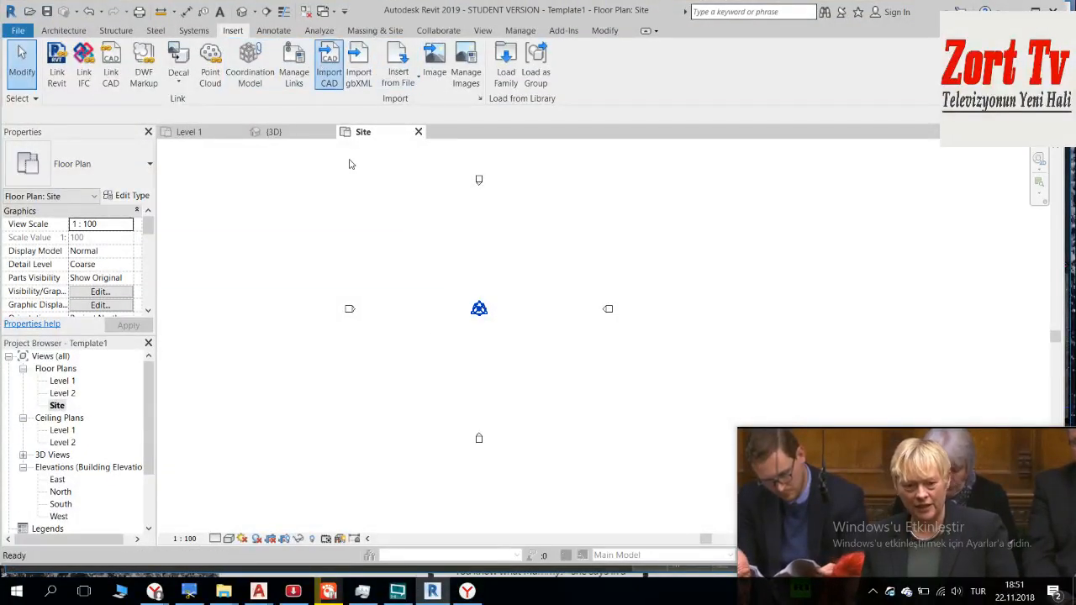
pyautogui.doubleClick(449, 151)
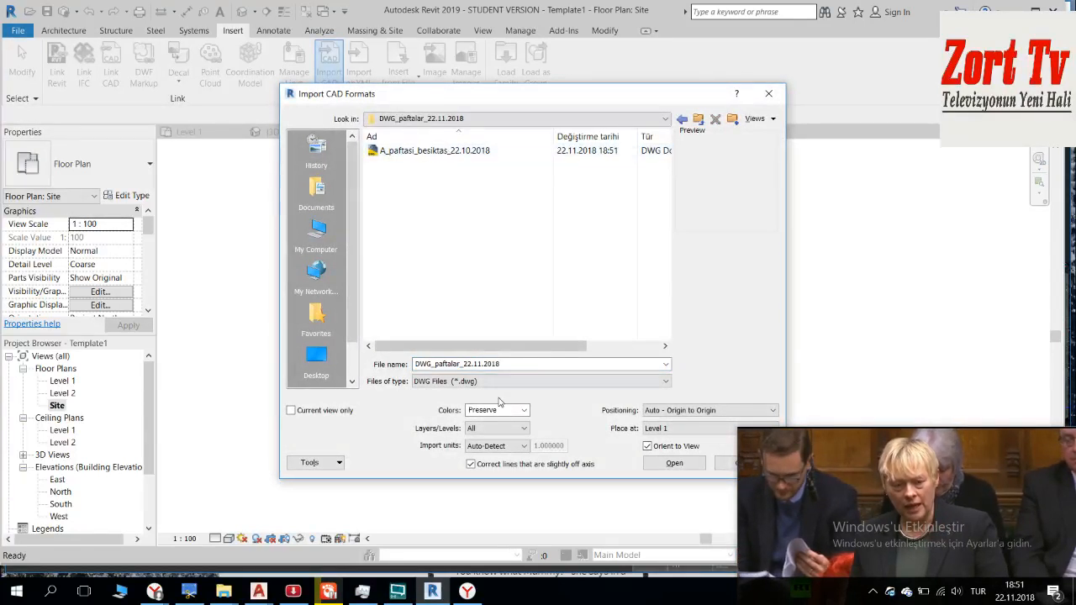
pyautogui.click(522, 410)
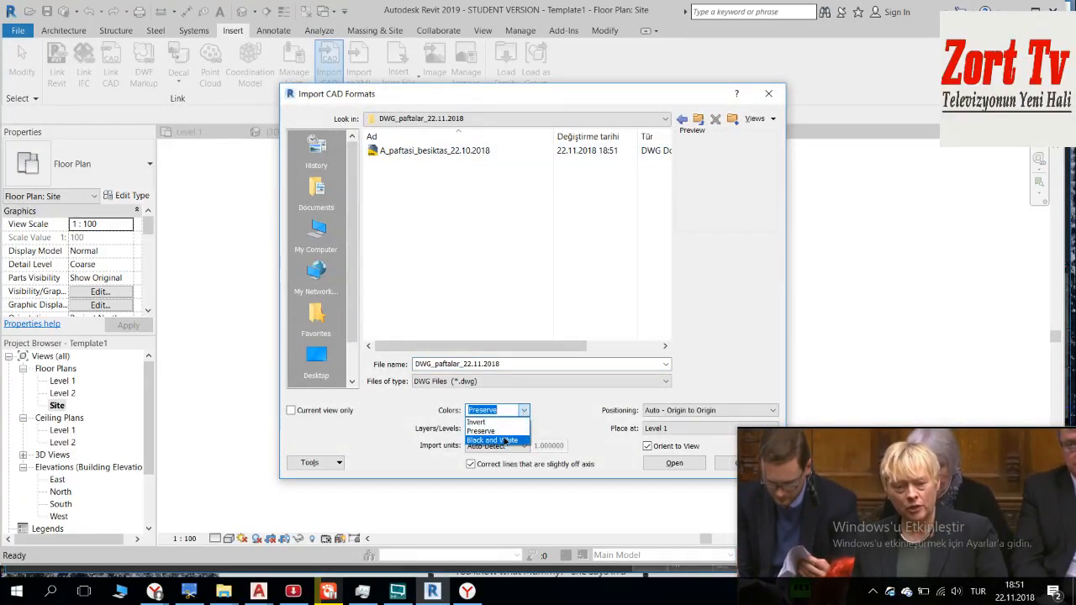
pyautogui.click(502, 439)
pyautogui.click(517, 446)
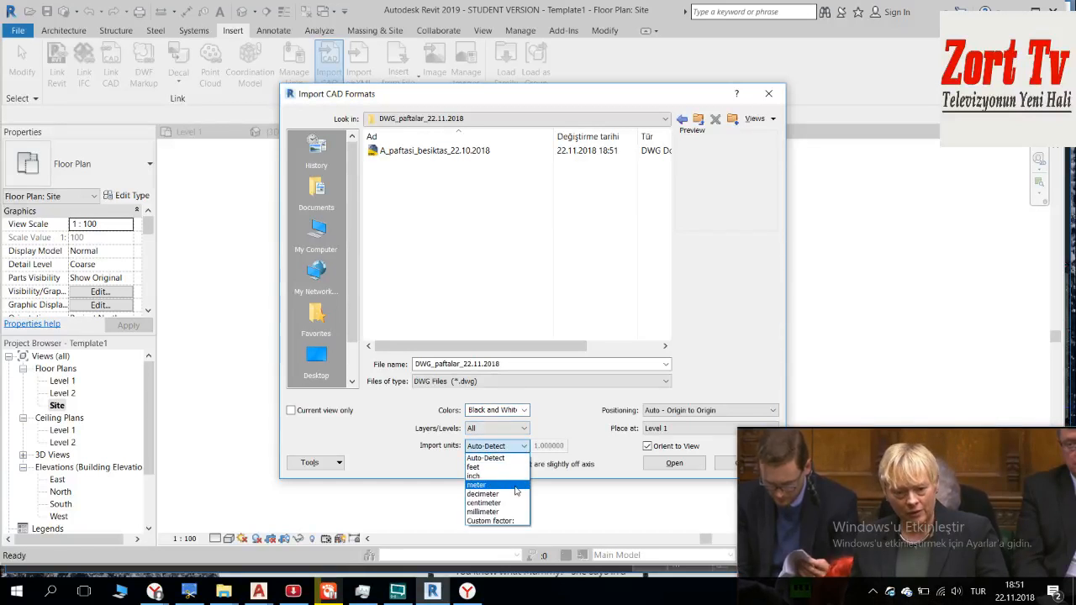
pyautogui.click(509, 485)
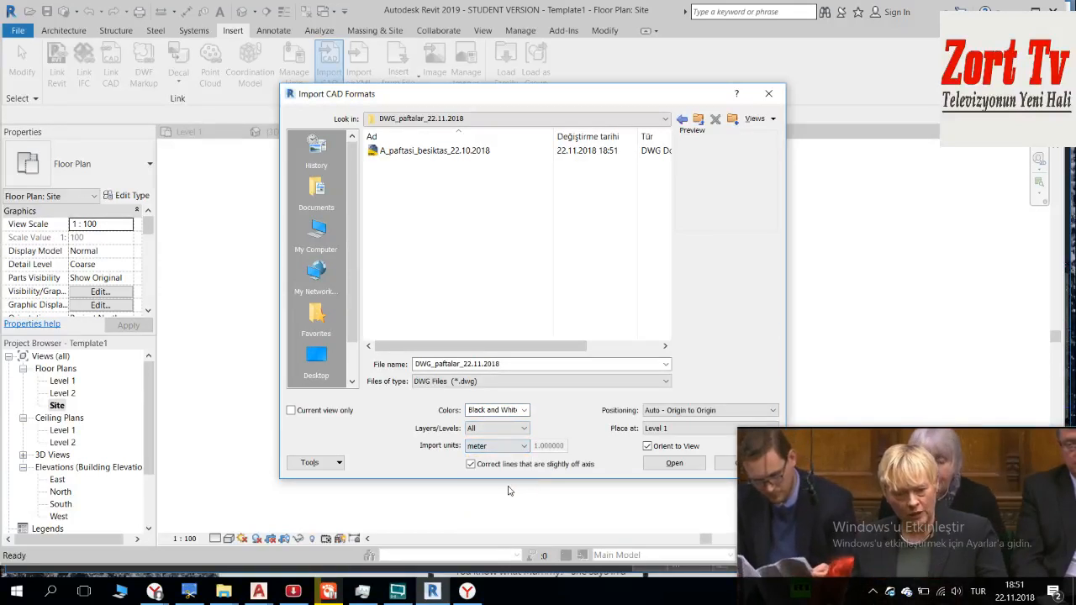
pyautogui.click(668, 465)
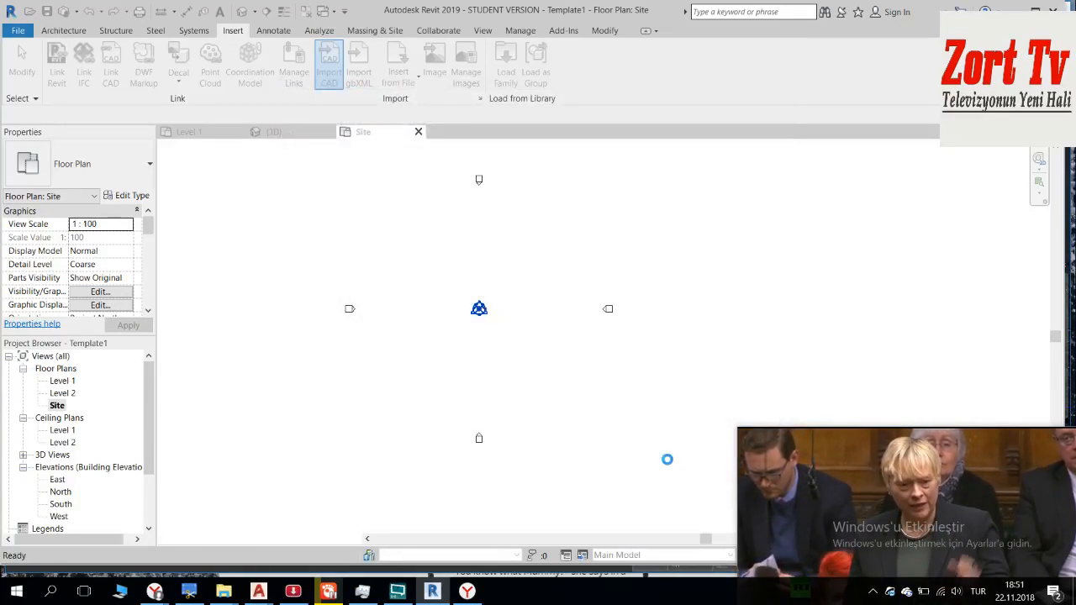
pyautogui.moveTo(803, 465); pyautogui.dragTo(807, 482)
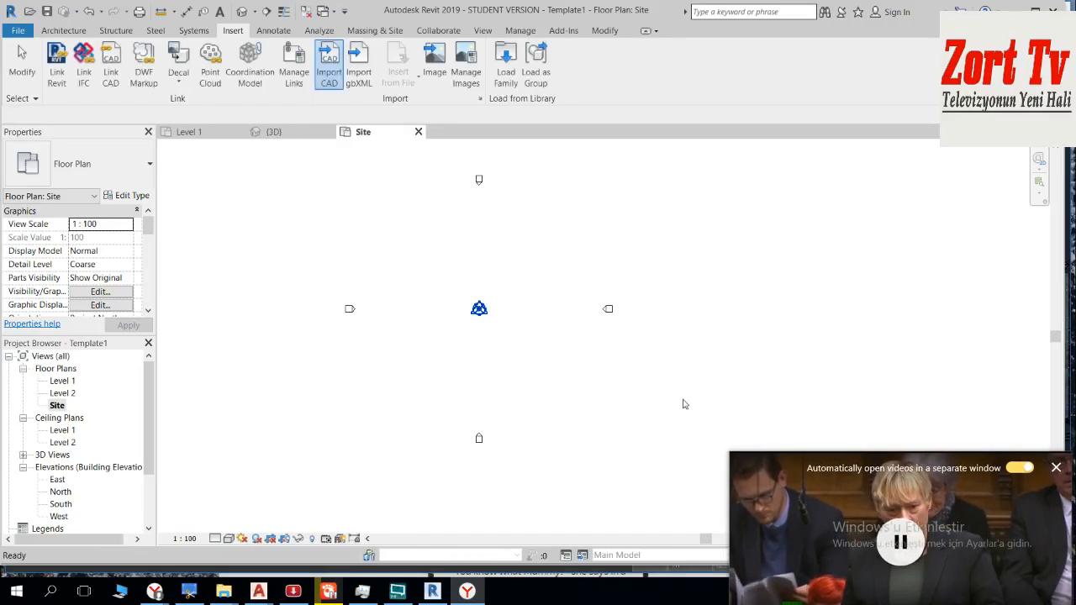
# Step: Inspect the imported sheet A drawing in the Site plan, checking its edges and its extent around the project base point
pyautogui.scroll(-1, 449, 303)
pyautogui.scroll(-3, 449, 303)
pyautogui.moveTo(455, 263); pyautogui.dragTo(487, 429, button='middle')
pyautogui.scroll(-2, 453, 360)
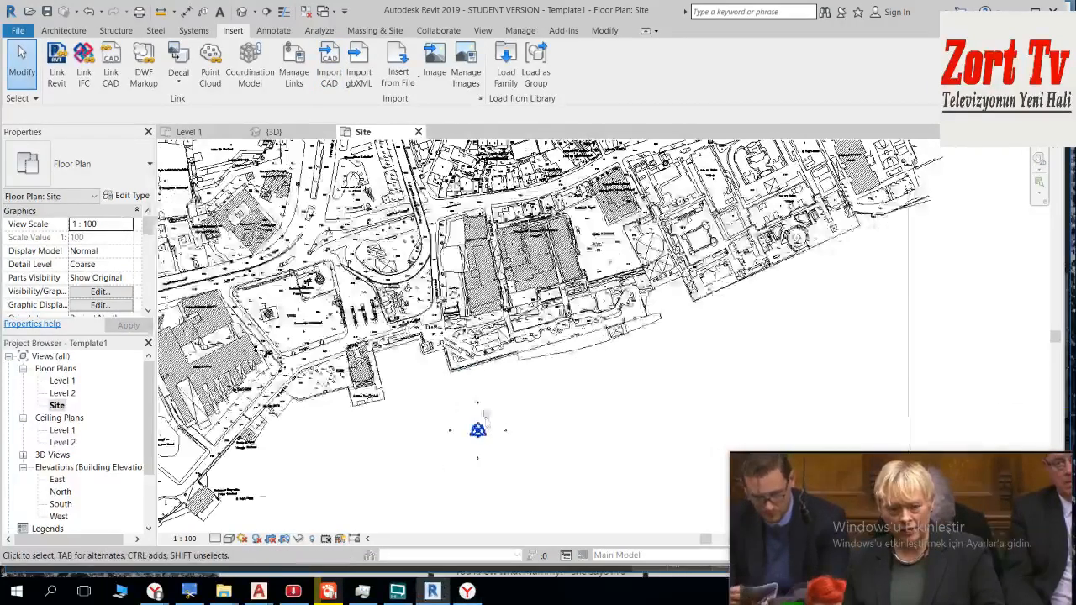
pyautogui.scroll(5, 468, 365)
pyautogui.scroll(5, 468, 365)
pyautogui.scroll(-10, 344, 267)
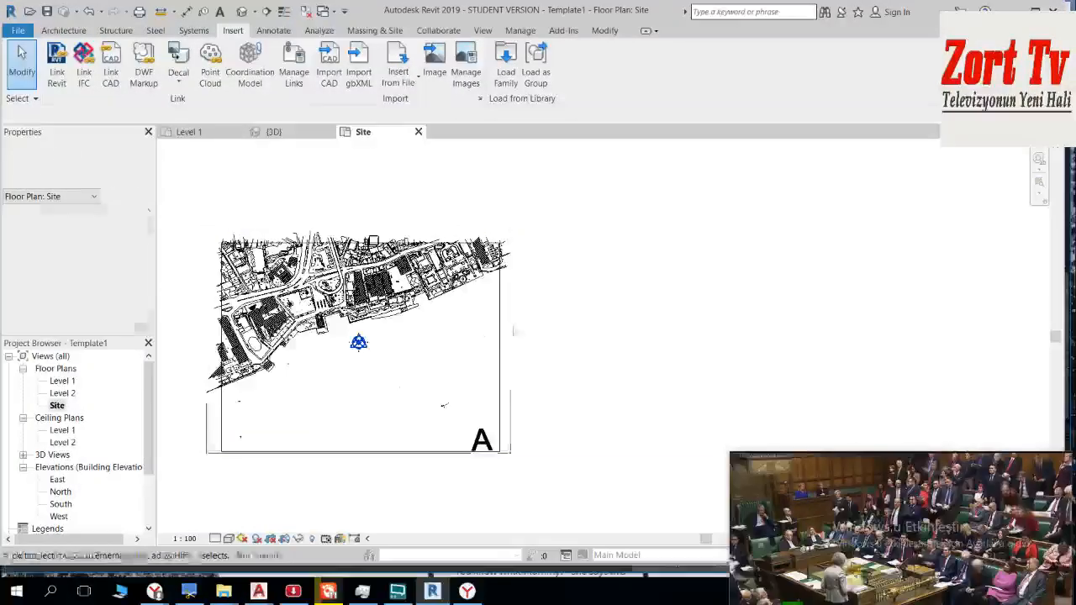
pyautogui.click(505, 362)
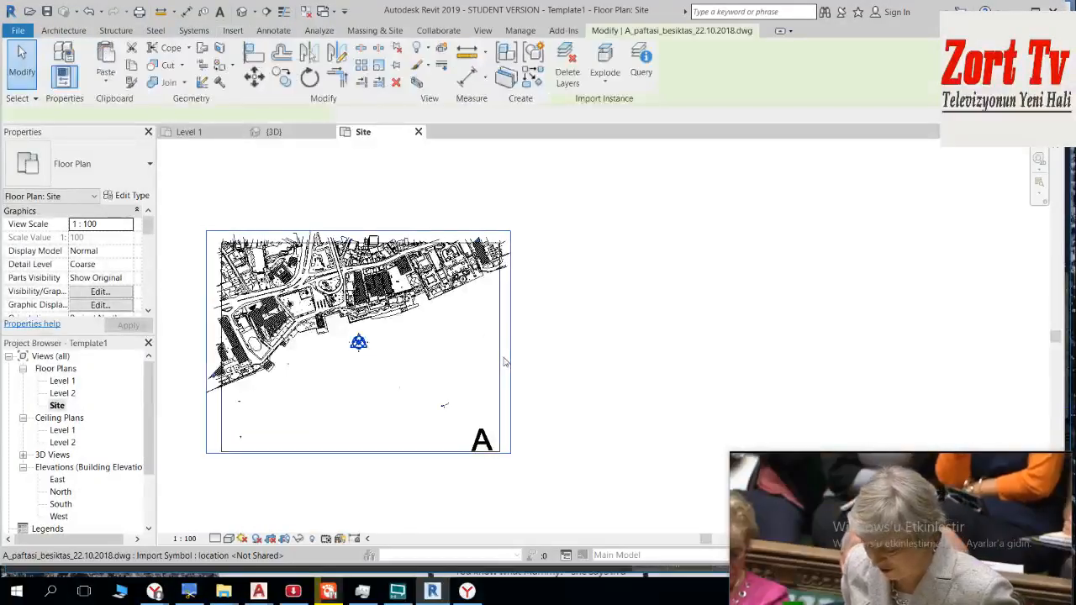
pyautogui.click(620, 331)
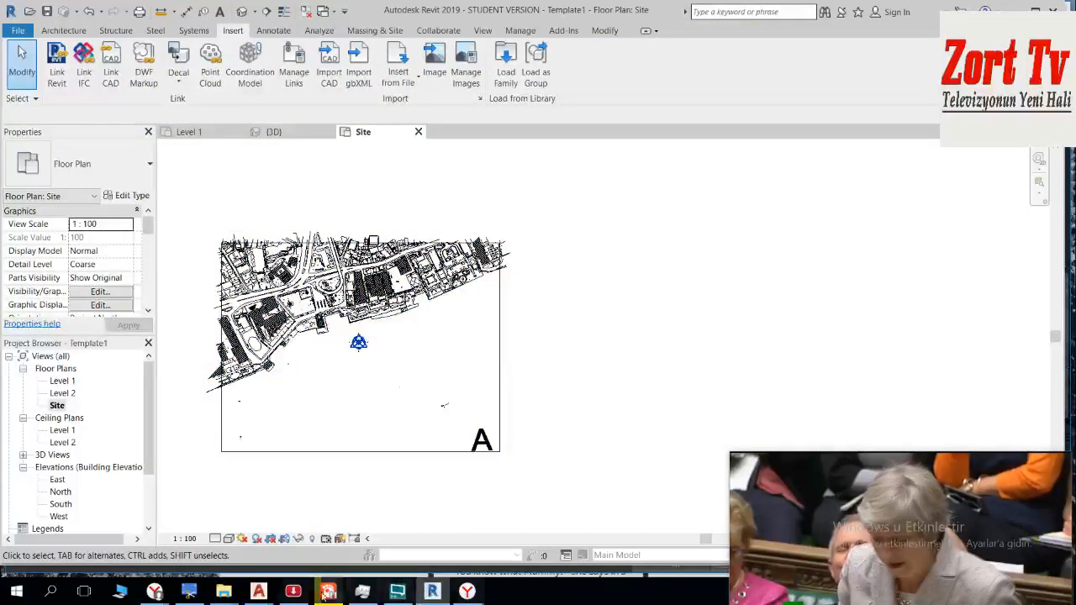
# Step: Switch to the Istanbul modelling drawing in AutoCAD and select sheet B with a crossing window between its southeastern and northwestern corners
pyautogui.moveTo(260, 594)
pyautogui.click(84, 565)
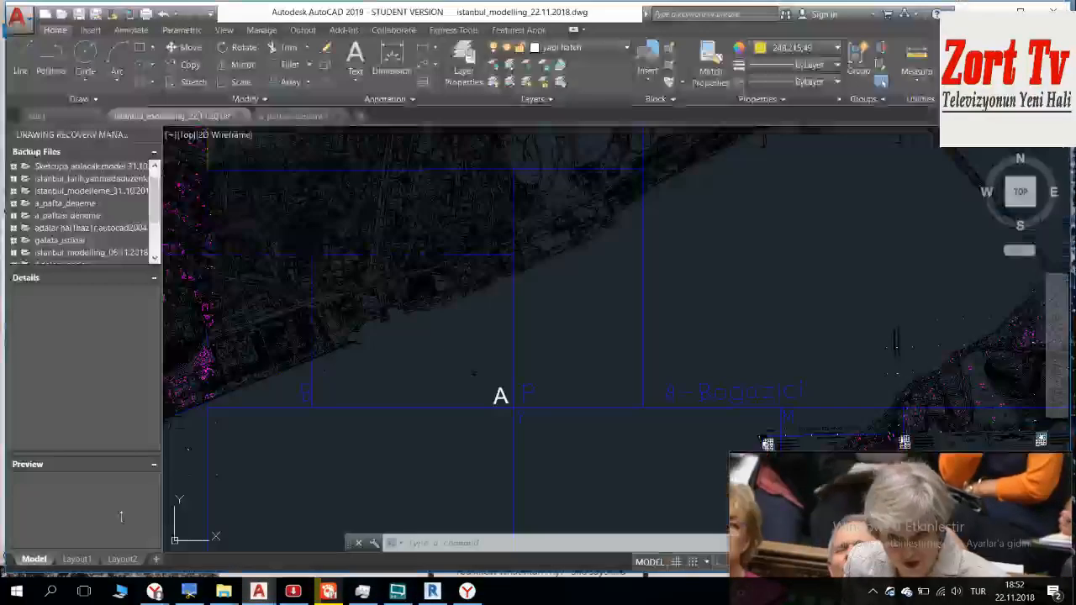
pyautogui.moveTo(525, 261); pyautogui.dragTo(485, 311, button='middle')
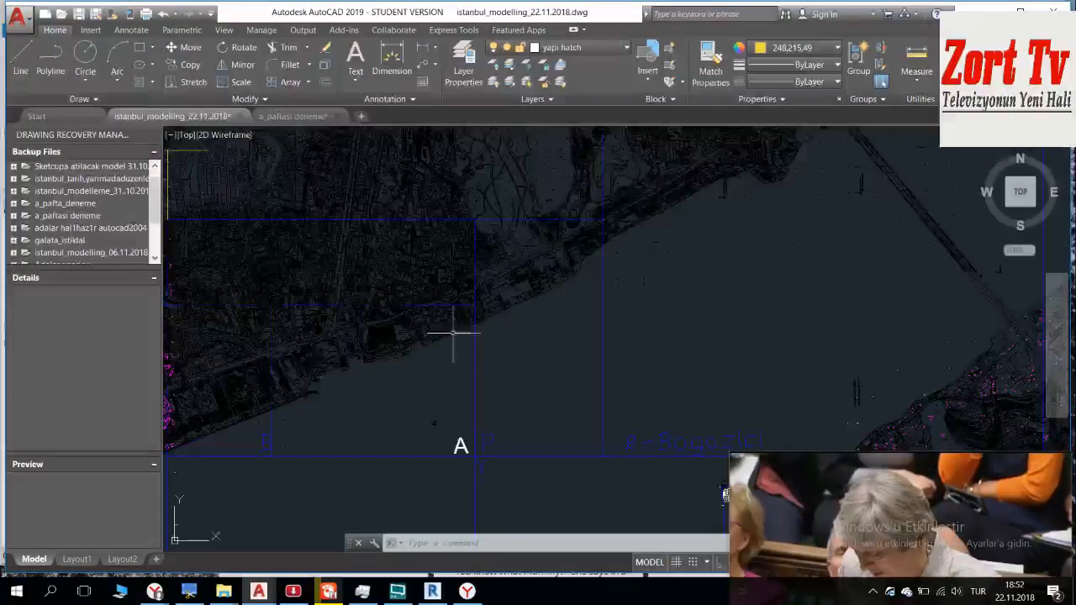
pyautogui.moveTo(273, 375); pyautogui.dragTo(478, 299, button='middle')
pyautogui.scroll(4, 422, 361)
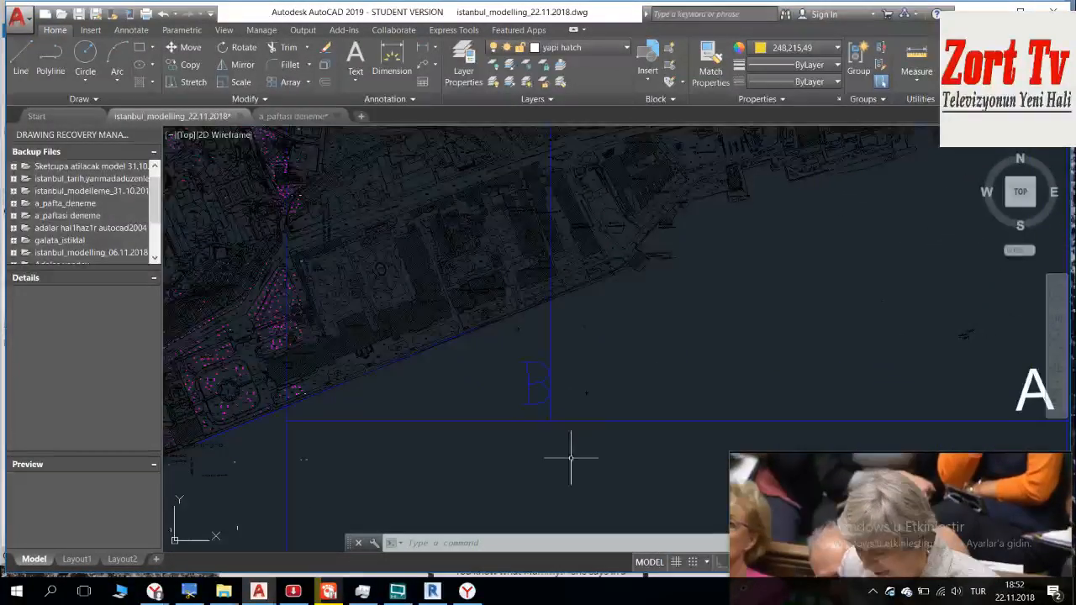
pyautogui.scroll(3, 559, 430)
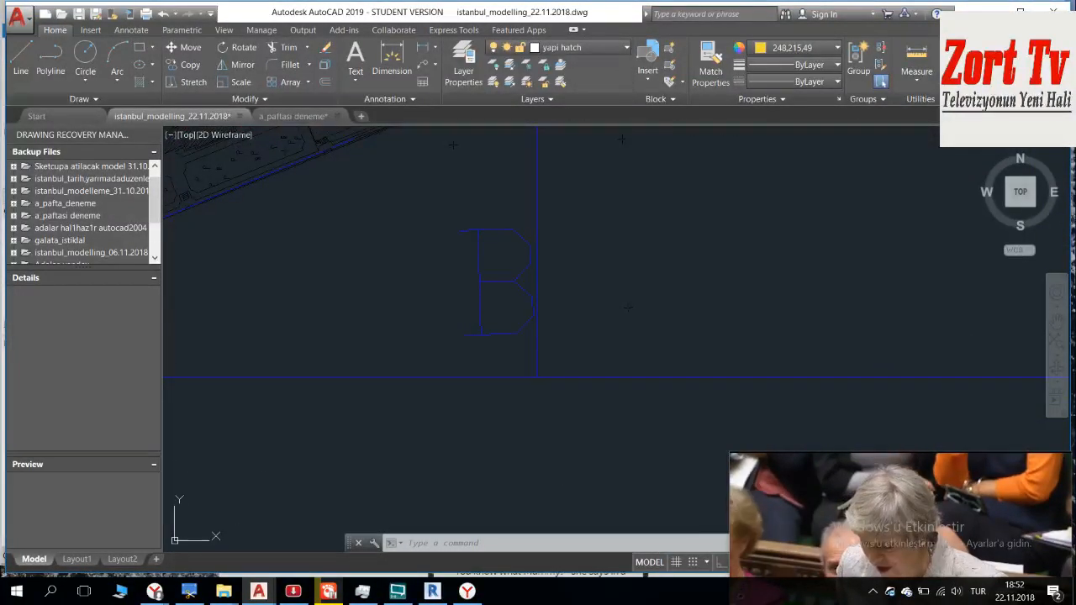
pyautogui.scroll(-5, 504, 292)
pyautogui.click(538, 345)
pyautogui.moveTo(467, 252); pyautogui.dragTo(507, 411, button='middle')
pyautogui.moveTo(461, 276); pyautogui.dragTo(523, 425, button='middle')
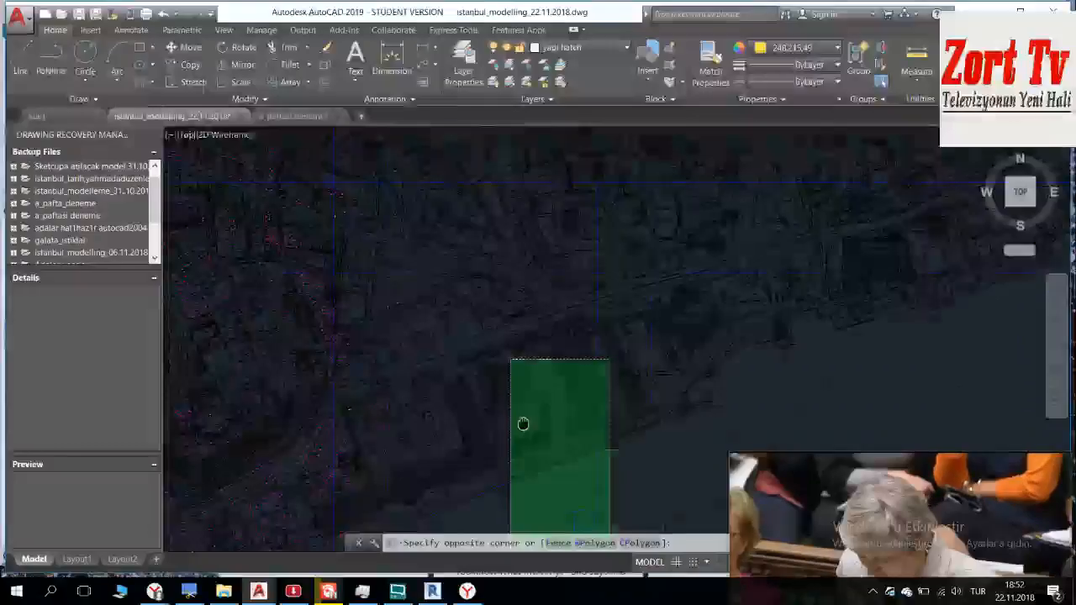
pyautogui.scroll(5, 446, 307)
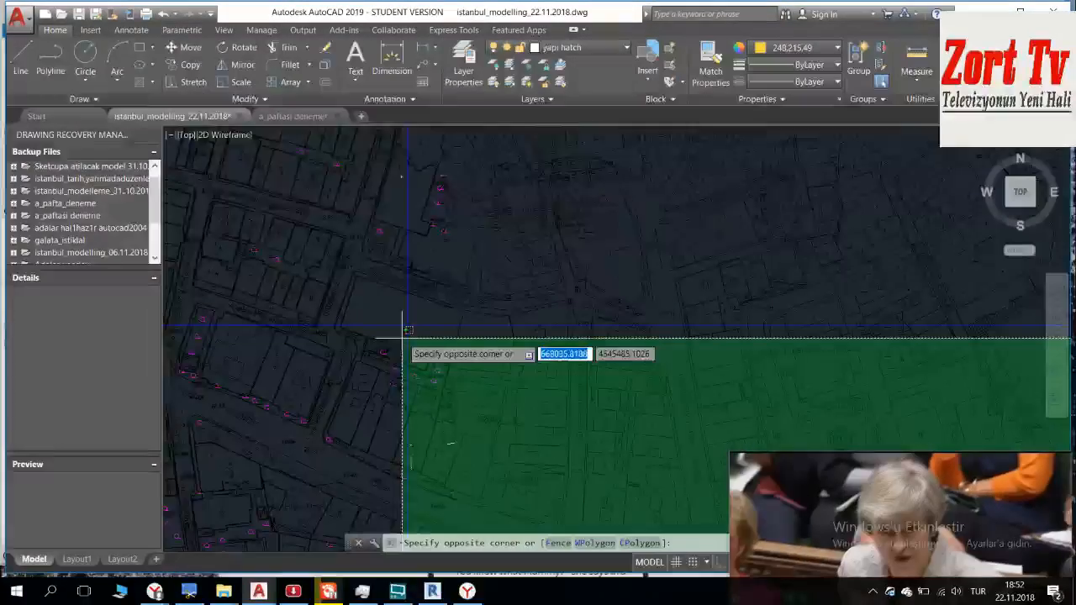
pyautogui.scroll(5, 405, 328)
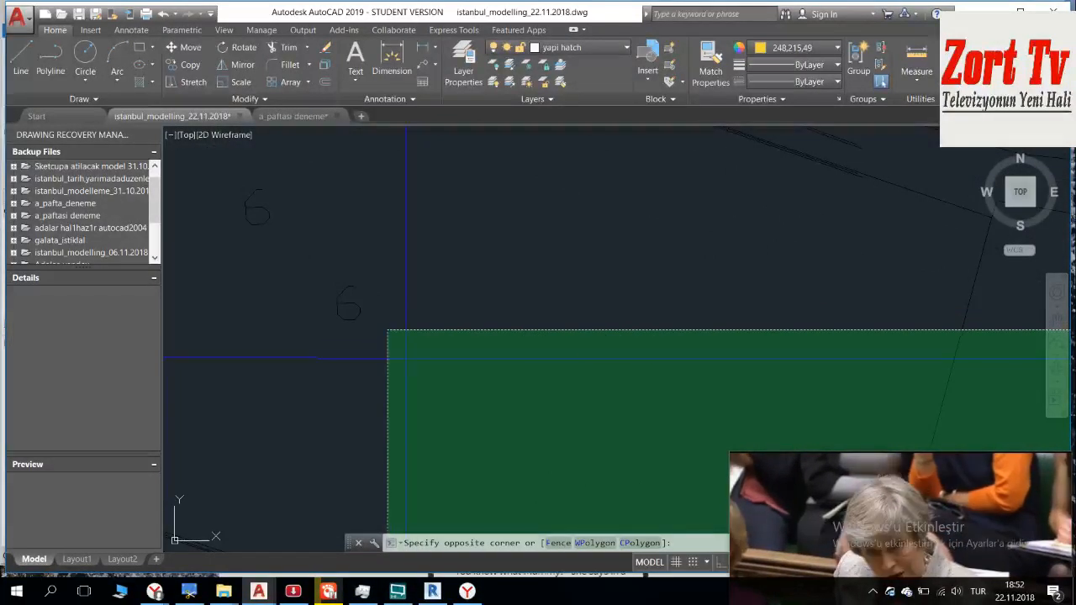
pyautogui.click(387, 330)
pyautogui.scroll(-6, 667, 417)
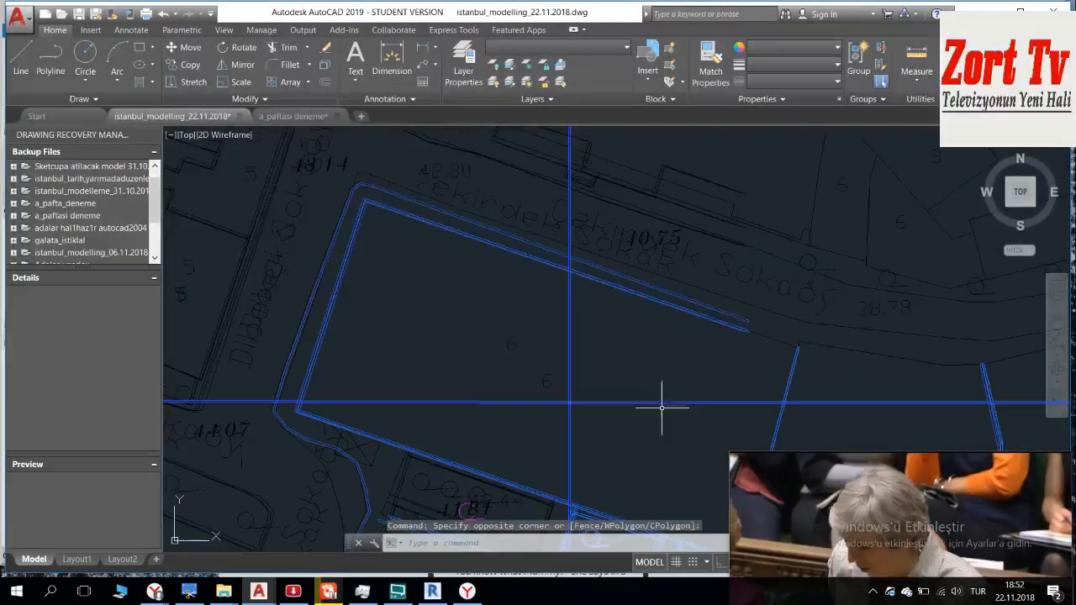
# Step: Deselect the boundary lines running north and west from sheet B's northwestern corner, along with the parcel and street outlines beside them
pyautogui.click(600, 341)
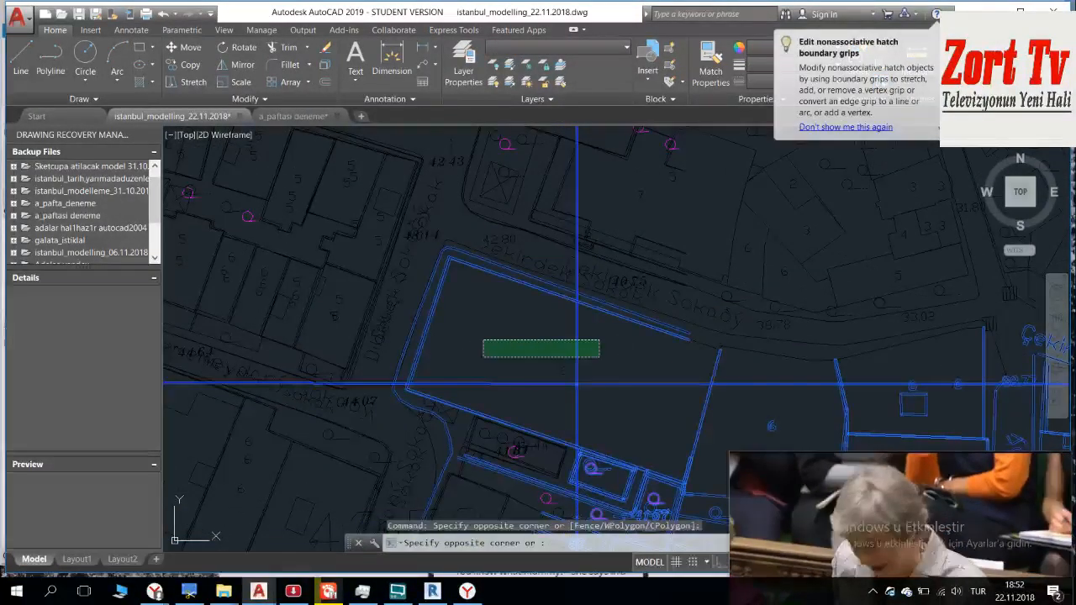
pyautogui.click(538, 352)
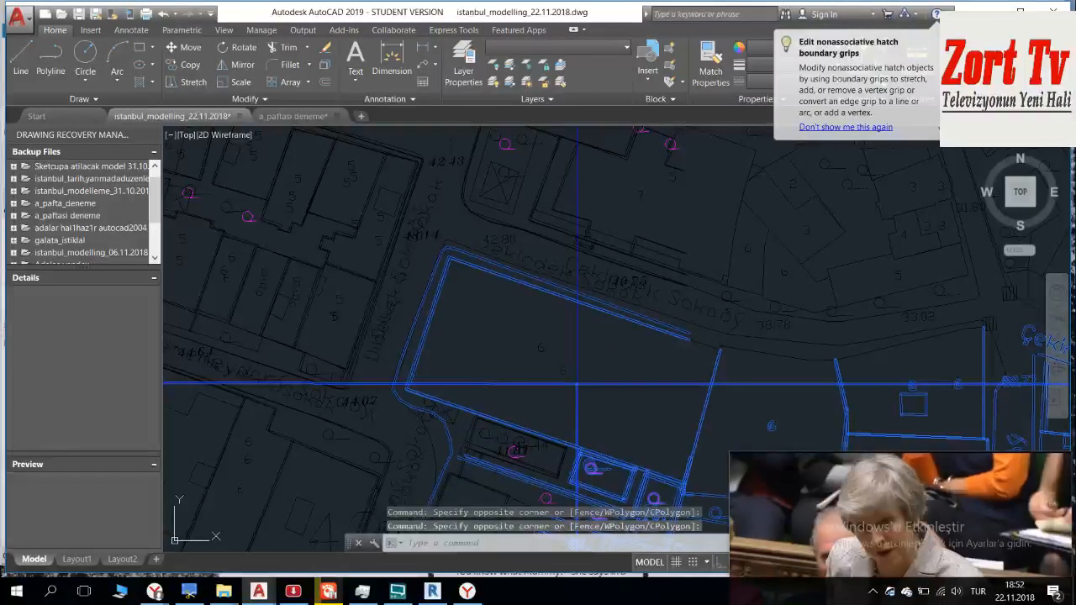
pyautogui.keyDown('shift'); pyautogui.click(483, 353); pyautogui.keyUp('shift')
pyautogui.click(363, 527)
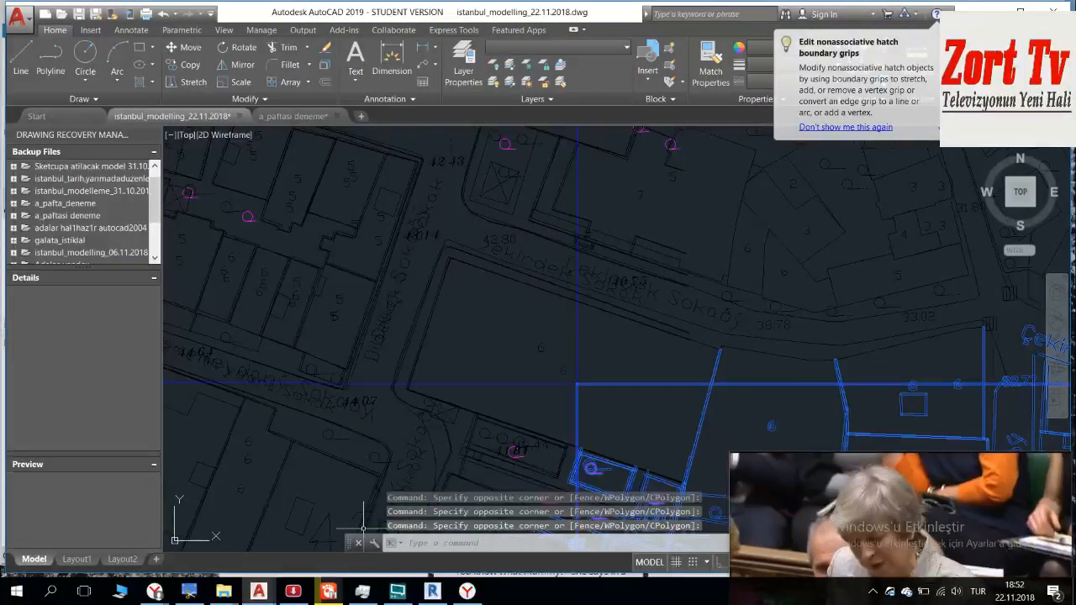
# Step: Deselect the horizontal boundary line that runs east from sheet B's southeastern corner along the bottom of sheet A
pyautogui.scroll(-8, 480, 253)
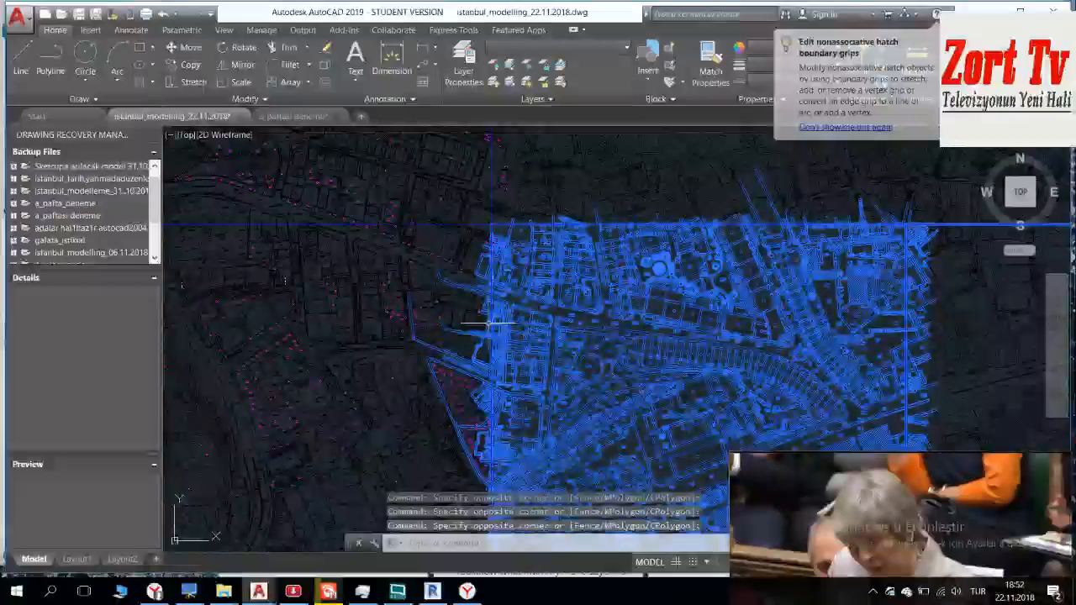
pyautogui.scroll(-5, 492, 264)
pyautogui.moveTo(514, 323); pyautogui.dragTo(502, 185, button='middle')
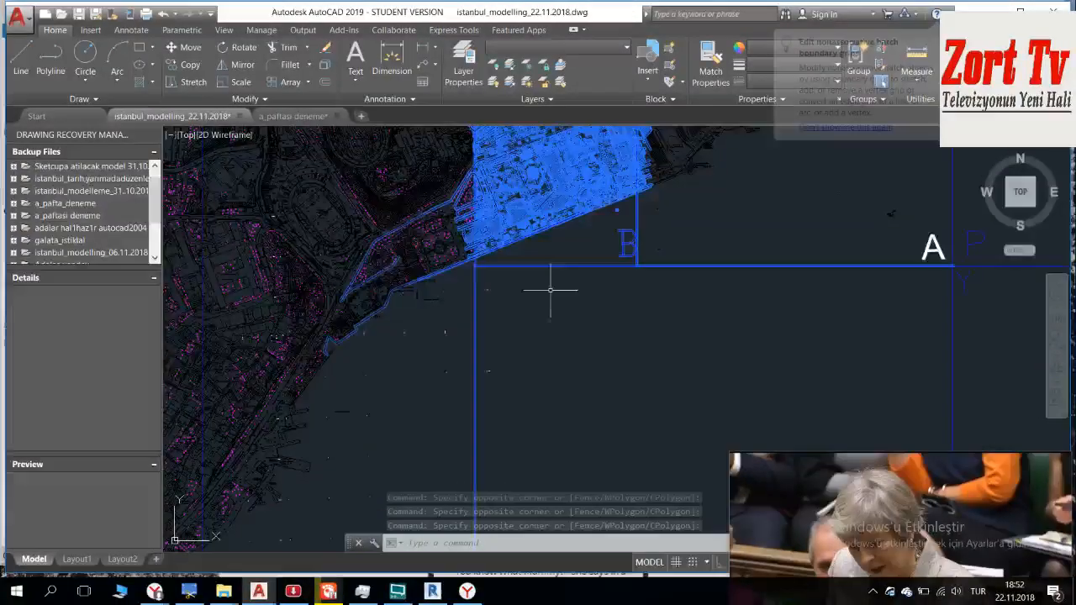
pyautogui.click(793, 231)
pyautogui.click(766, 295)
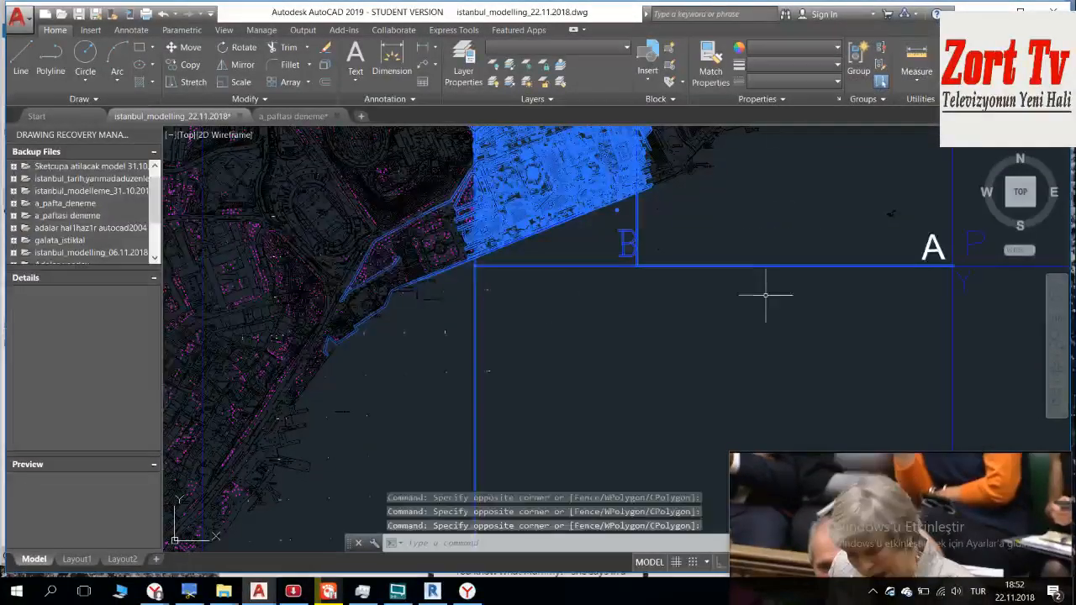
pyautogui.click(787, 299)
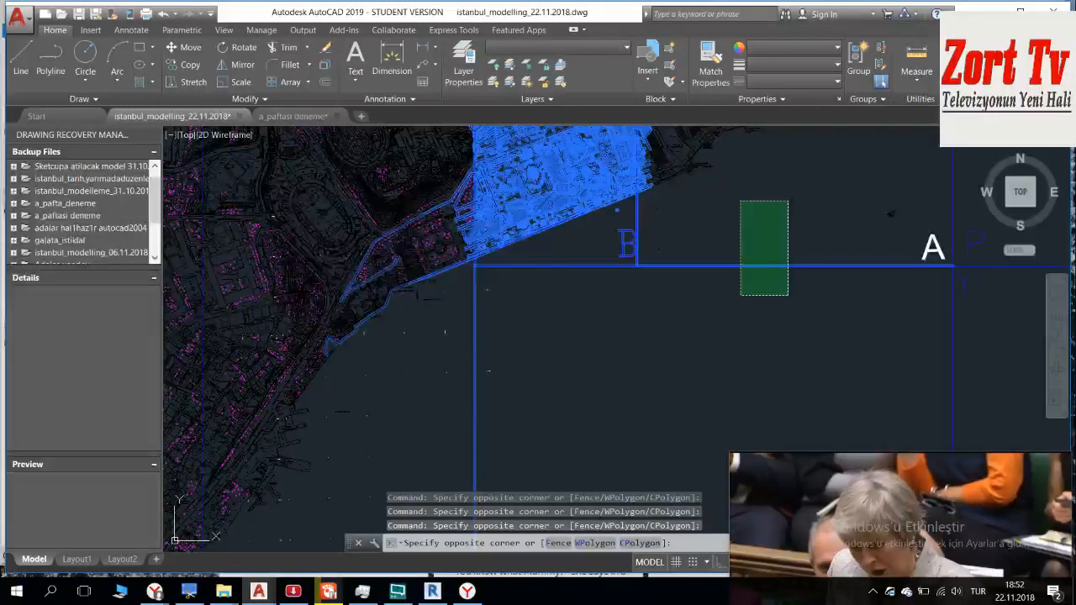
pyautogui.click(740, 200)
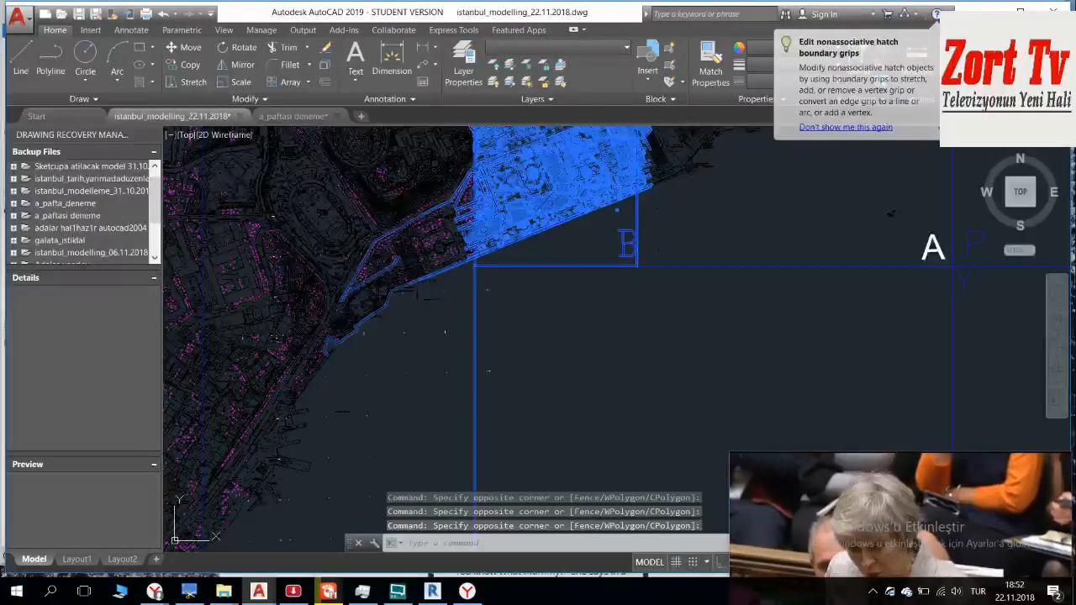
# Step: Deselect the vertical boundary line running south from sheet B's southwestern corner and the coastline objects to the southwest
pyautogui.click(626, 317)
pyautogui.click(339, 406)
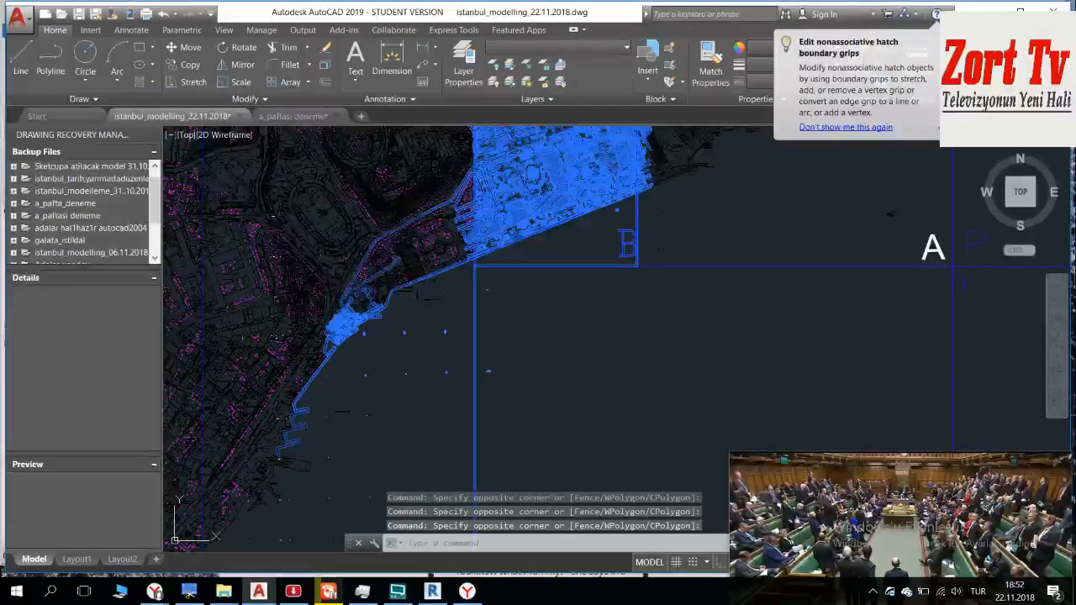
pyautogui.click(590, 316)
pyautogui.click(219, 484)
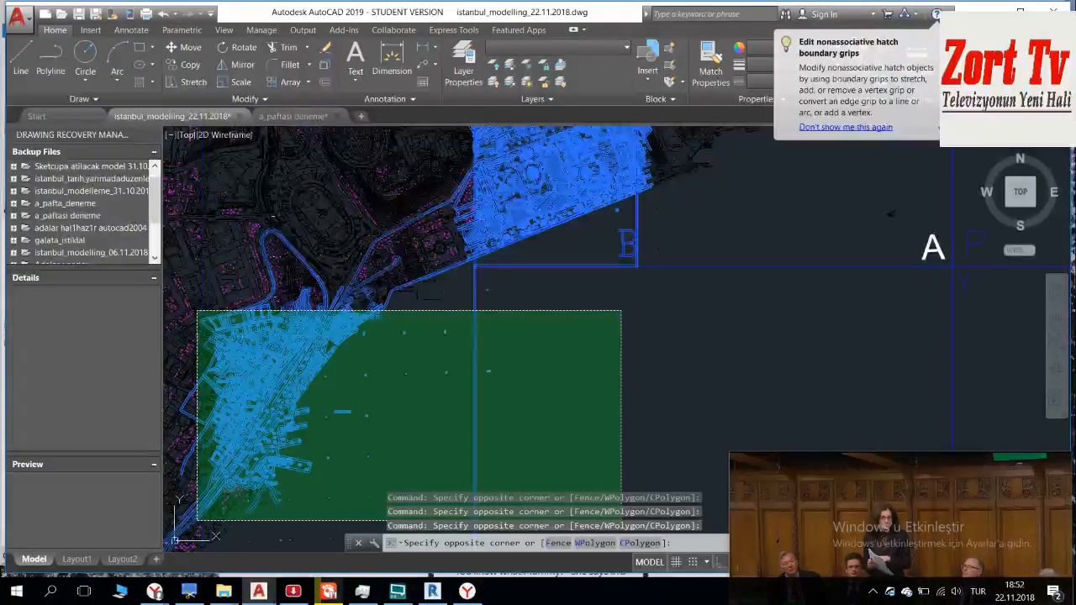
pyautogui.keyDown('shift'); pyautogui.click(198, 519); pyautogui.keyUp('shift')
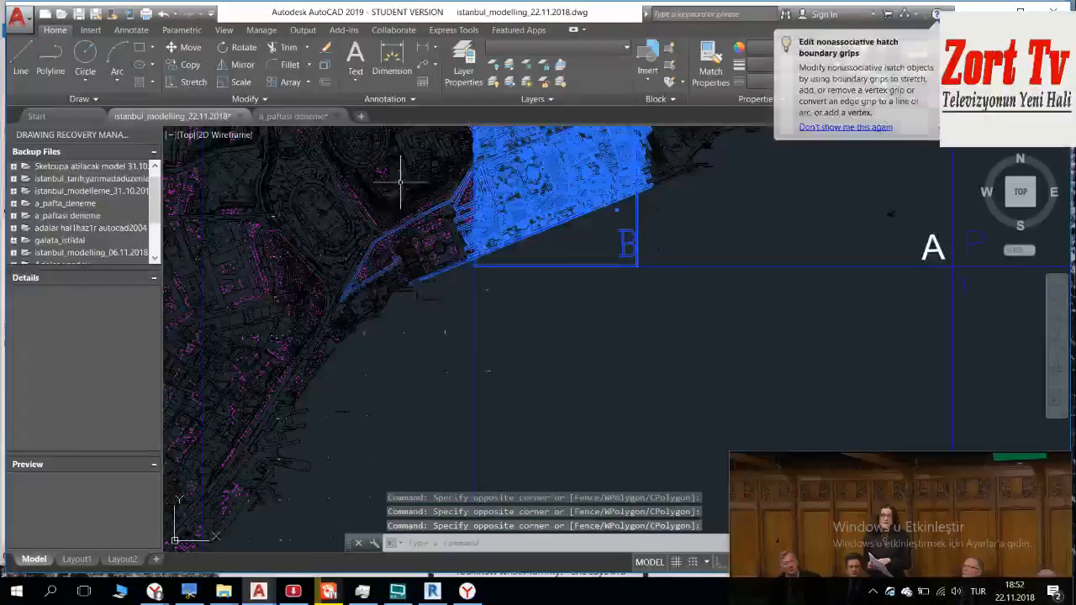
# Step: Try to deselect the road and coastline objects southwest of sheet B with a crossing window
pyautogui.click(439, 318)
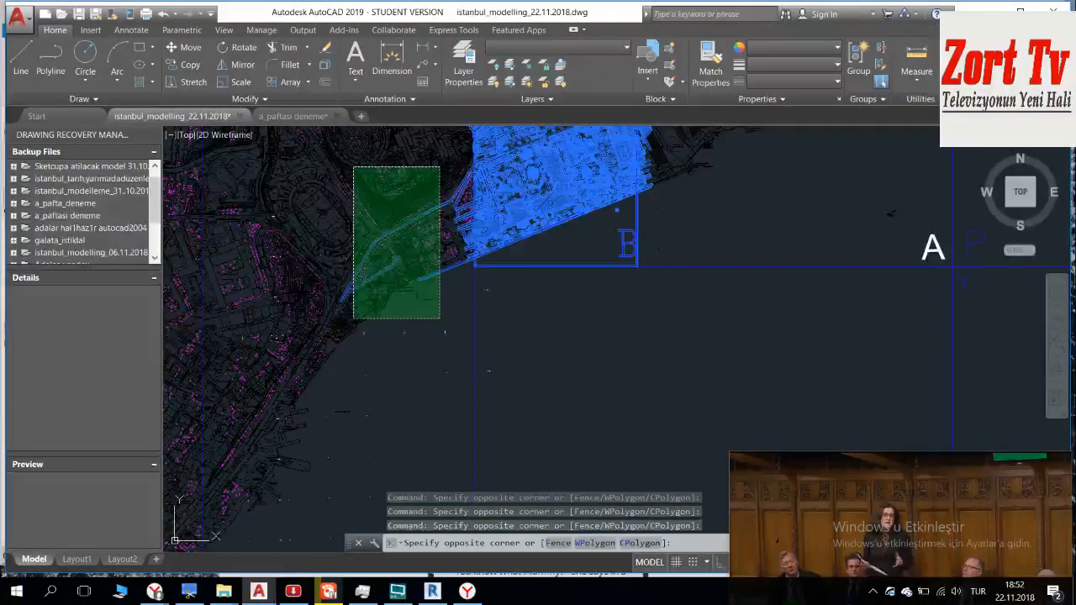
pyautogui.click(353, 165)
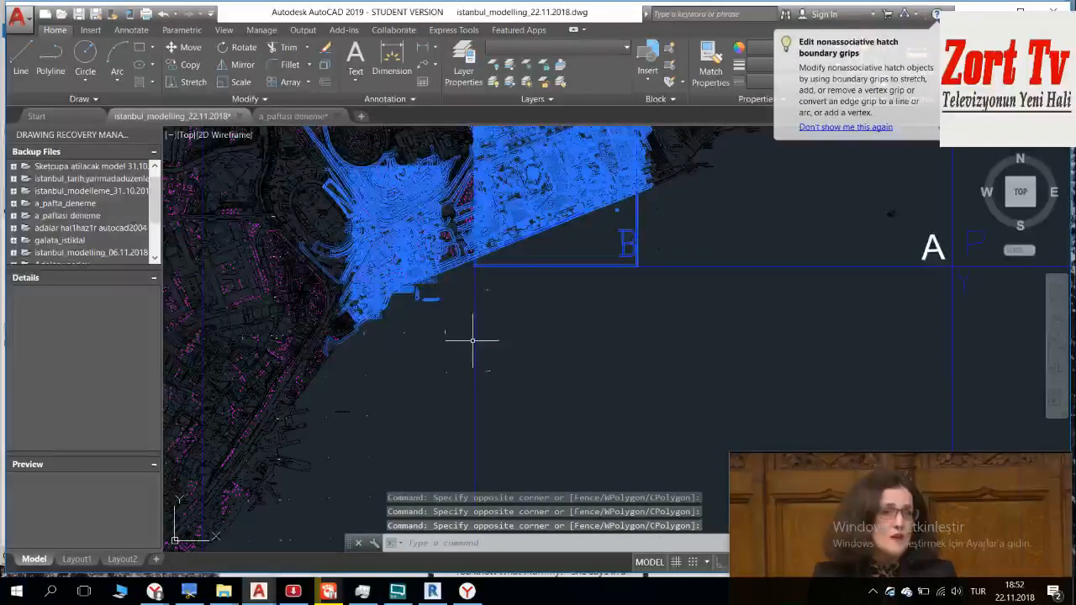
pyautogui.click(446, 300)
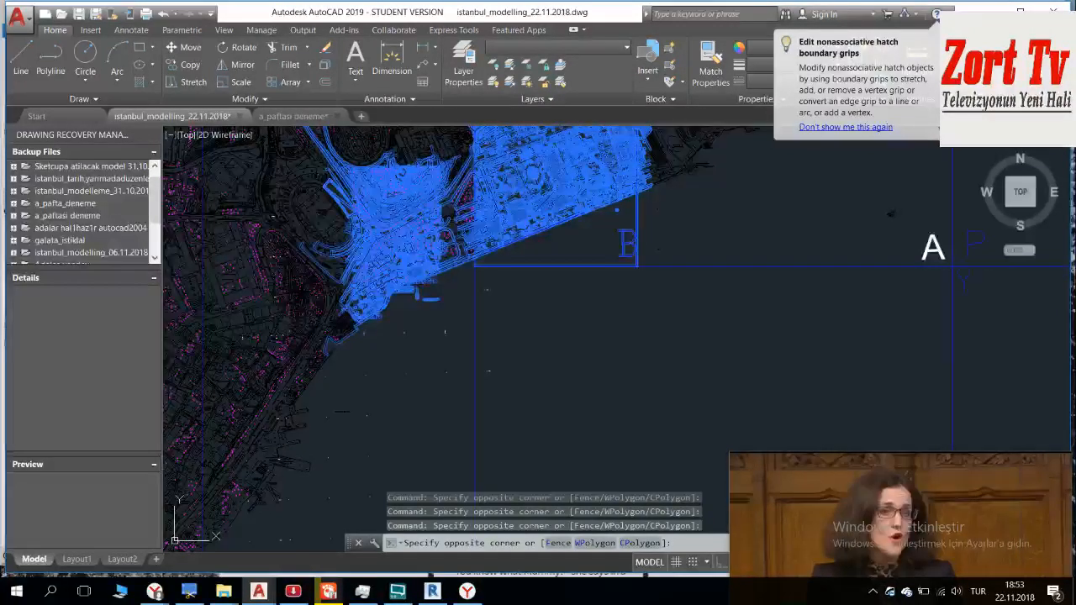
pyautogui.moveTo(756, 505)
pyautogui.mouseDown()
pyautogui.moveTo(757, 516)
pyautogui.moveTo(751, 494)
pyautogui.mouseUp()
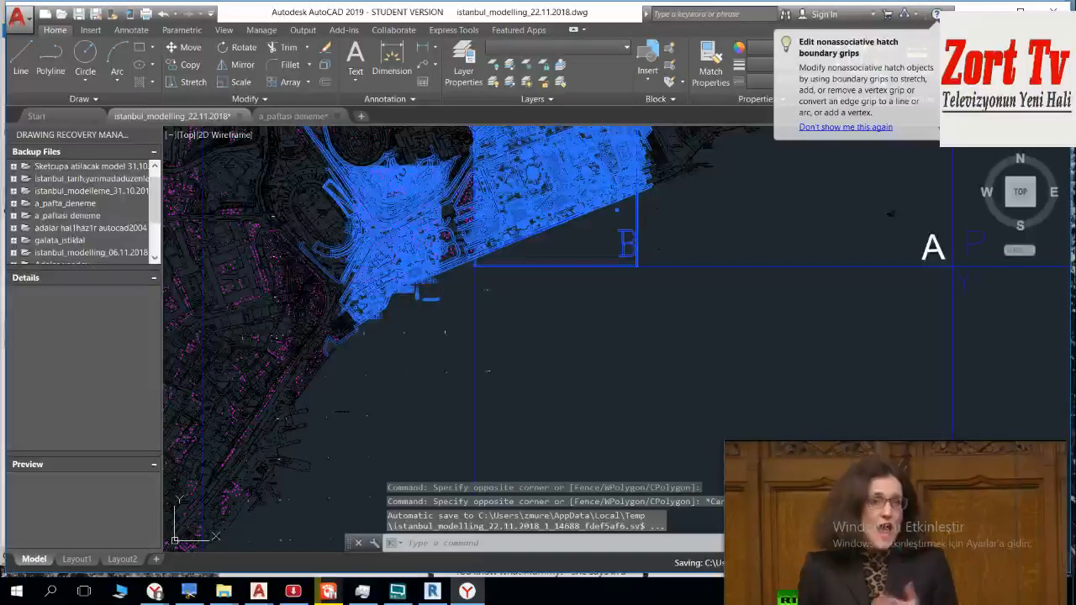
# Step: Check the running applications' resource use in Task Manager and close the spare AutoCAD window that has only its Start page open
pyautogui.click(369, 593)
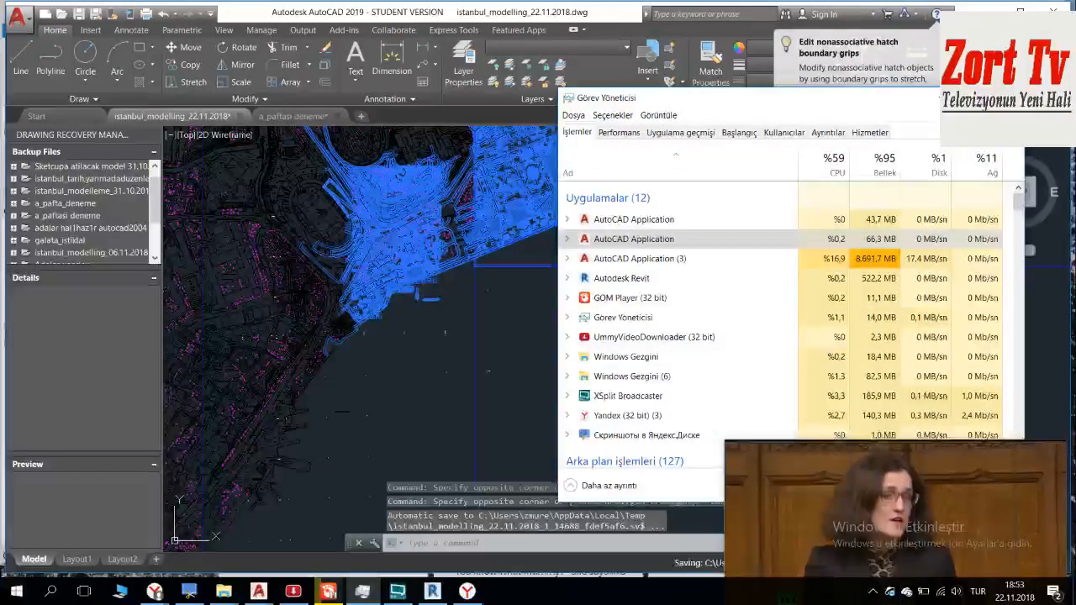
pyautogui.click(942, 99)
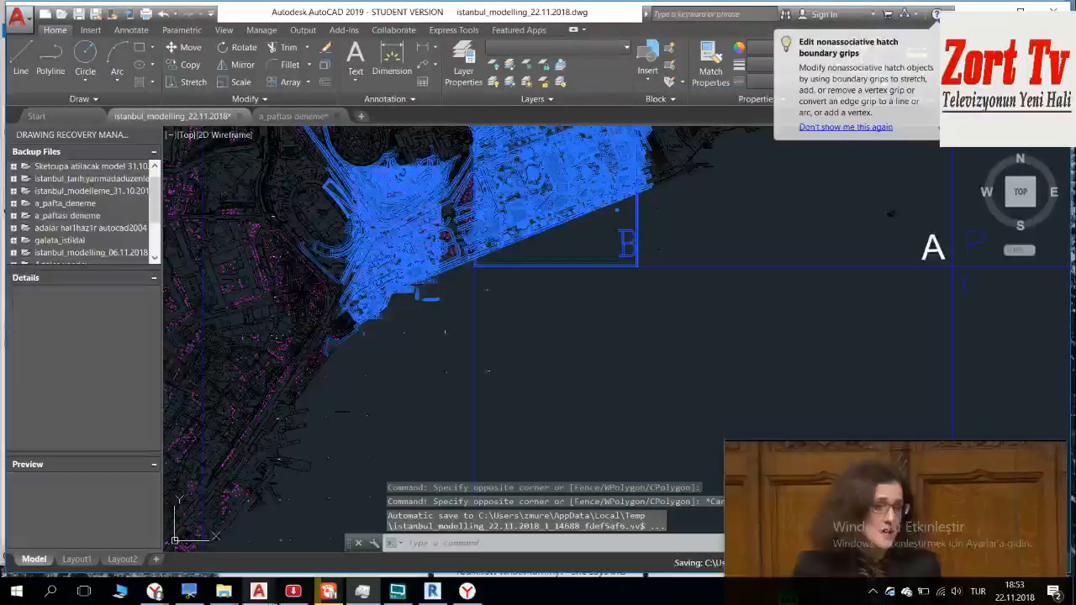
pyautogui.moveTo(260, 593)
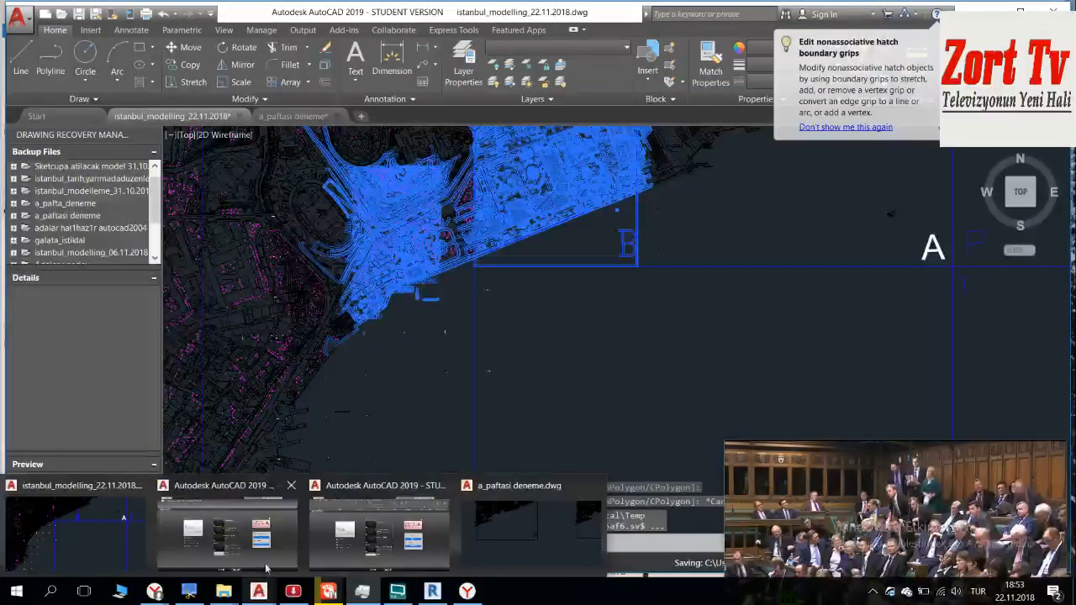
pyautogui.click(227, 525)
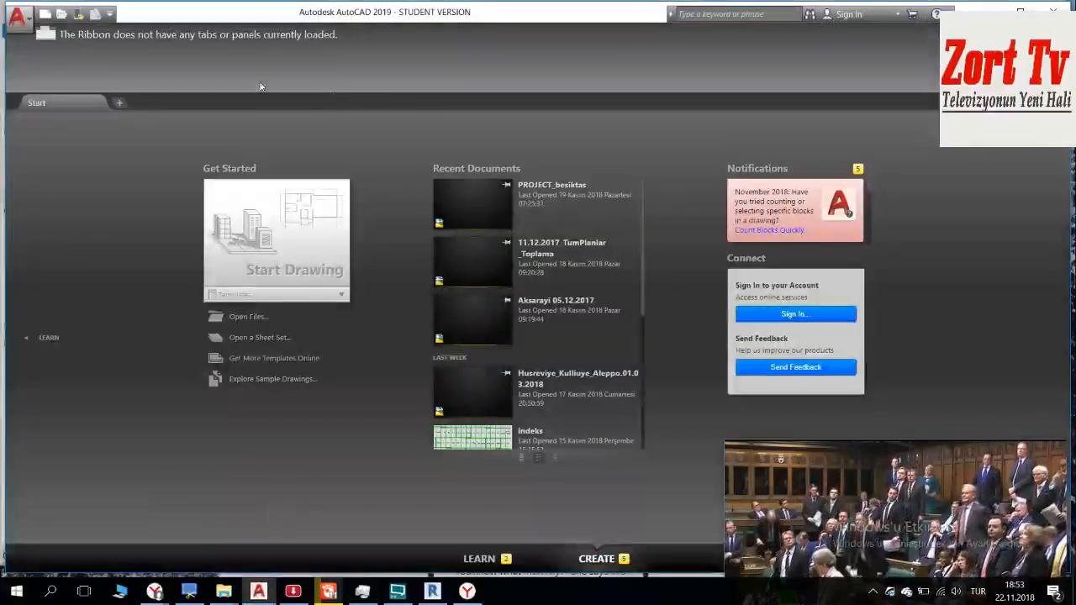
pyautogui.click(1054, 12)
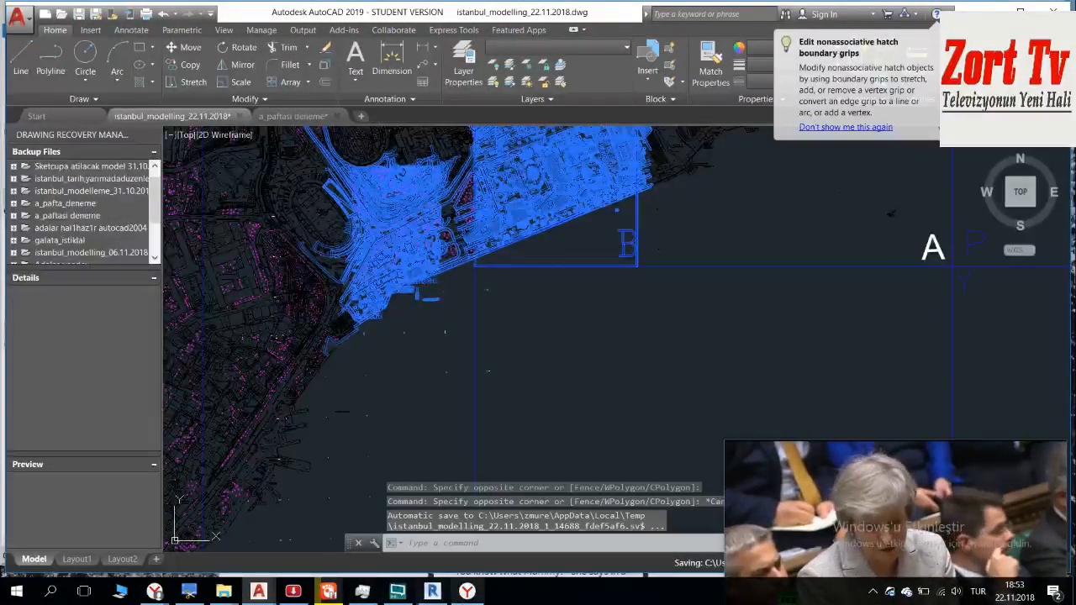
pyautogui.moveTo(411, 597)
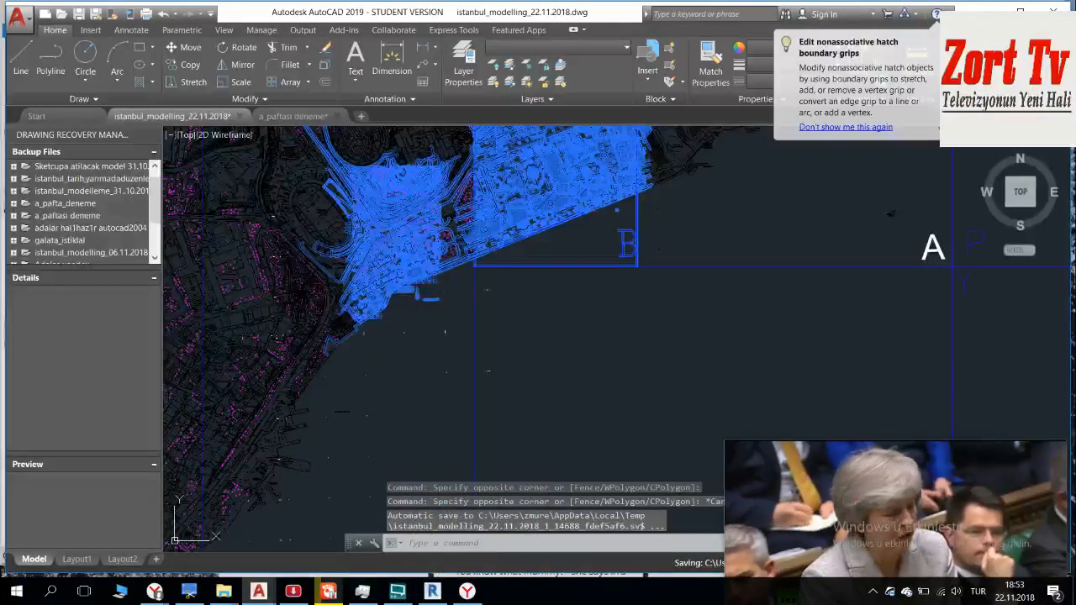
pyautogui.moveTo(826, 478)
pyautogui.moveTo(832, 496)
pyautogui.mouseDown()
pyautogui.moveTo(866, 602)
pyautogui.moveTo(807, 492)
pyautogui.moveTo(831, 499)
pyautogui.moveTo(826, 490)
pyautogui.mouseUp()
pyautogui.moveTo(828, 498)
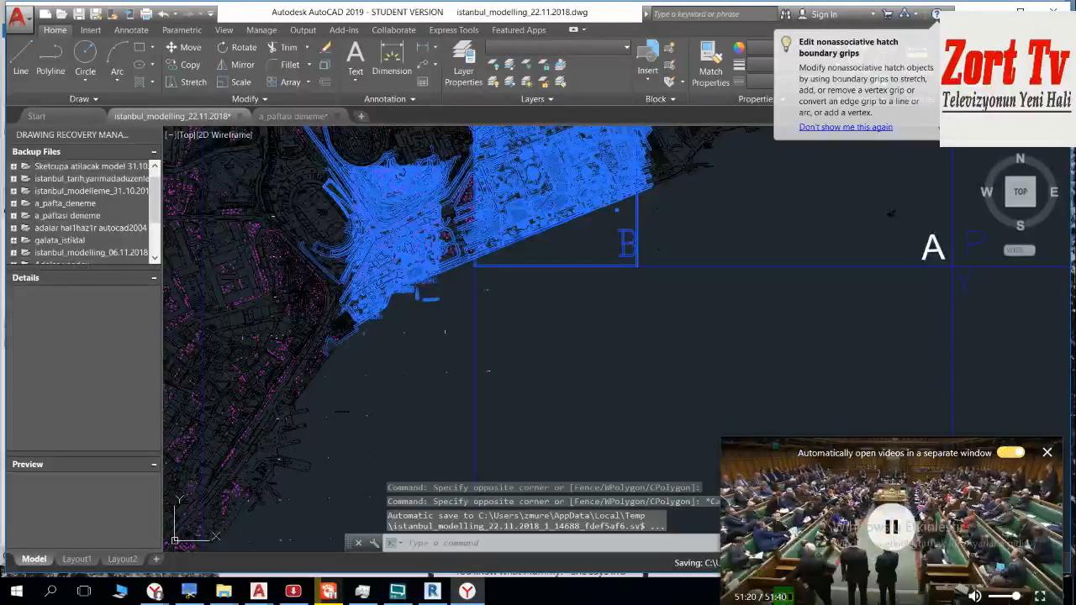
pyautogui.moveTo(949, 513)
pyautogui.mouseDown()
pyautogui.moveTo(964, 601)
pyautogui.moveTo(1005, 488)
pyautogui.moveTo(1009, 426)
pyautogui.moveTo(1007, 517)
pyautogui.moveTo(982, 518)
pyautogui.mouseUp()
# Step: Clear the selection and reselect sheet B with a crossing window from its southeastern to its northwestern corner
pyautogui.click(618, 334)
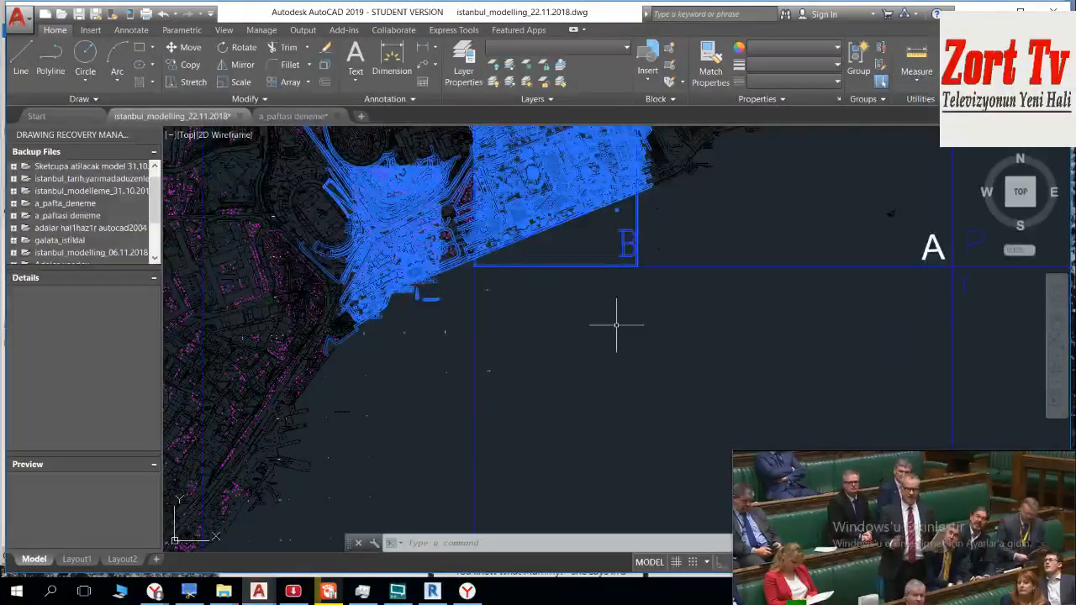
pyautogui.press('Escape')
pyautogui.moveTo(640, 267); pyautogui.dragTo(634, 292, button='middle')
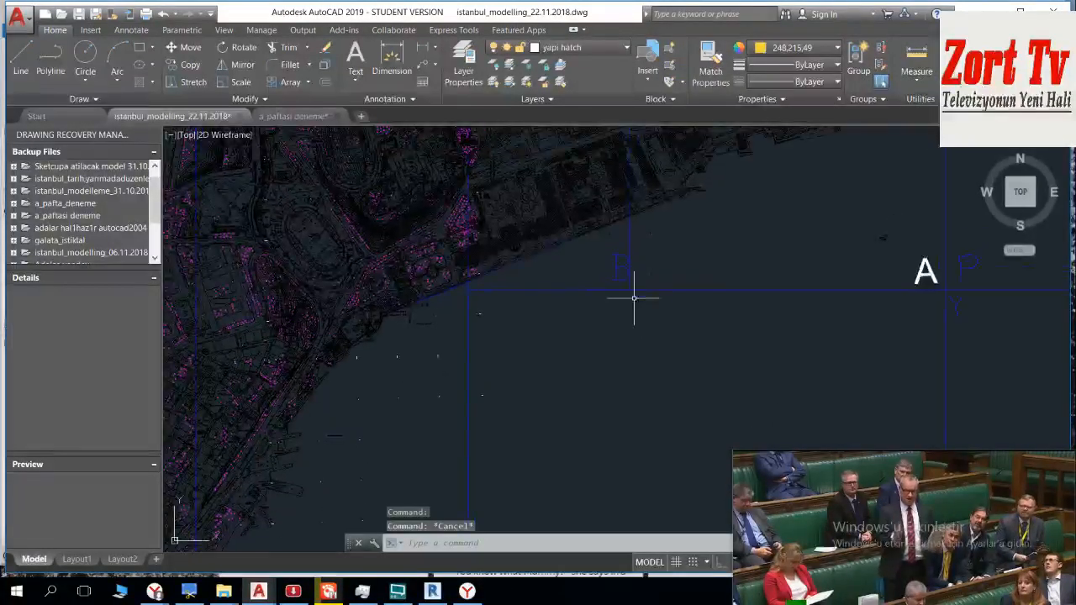
pyautogui.scroll(3, 633, 297)
pyautogui.moveTo(513, 174); pyautogui.dragTo(667, 445, button='middle')
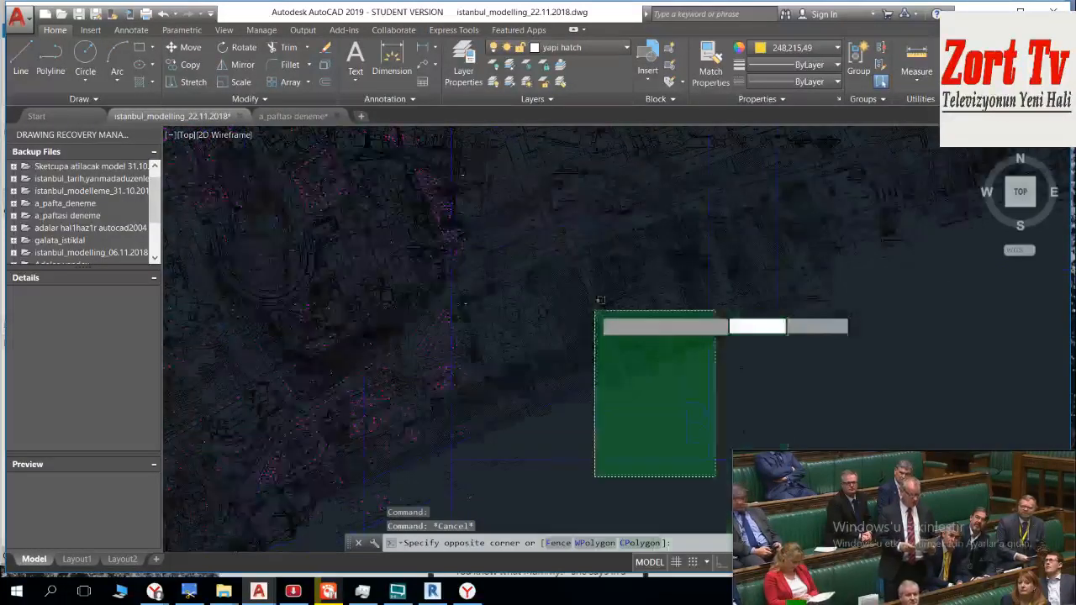
pyautogui.scroll(-4, 596, 312)
pyautogui.scroll(6, 489, 160)
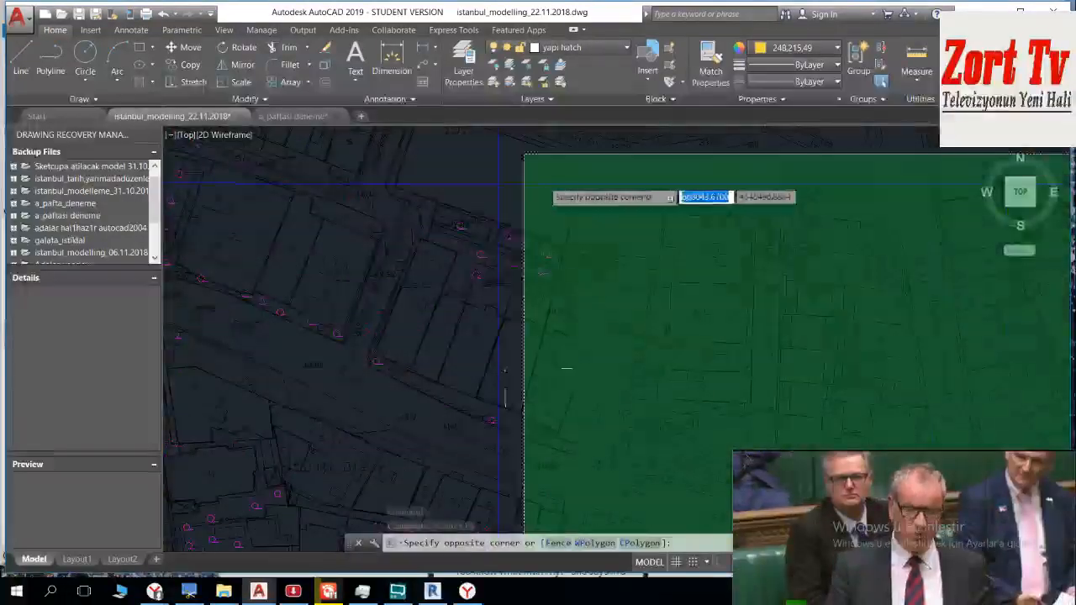
pyautogui.scroll(2, 481, 183)
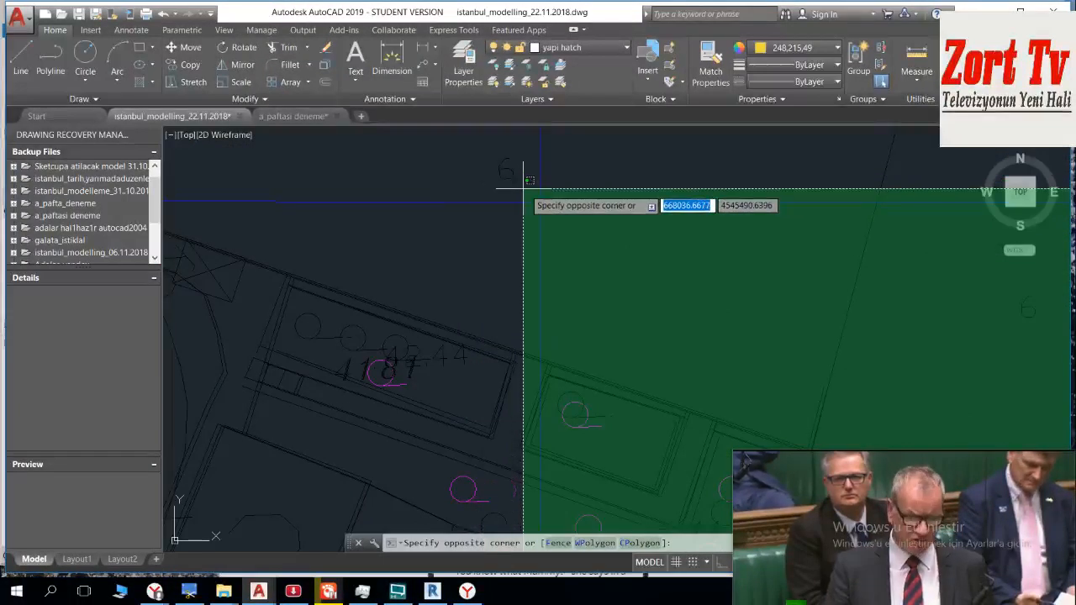
pyautogui.click(523, 189)
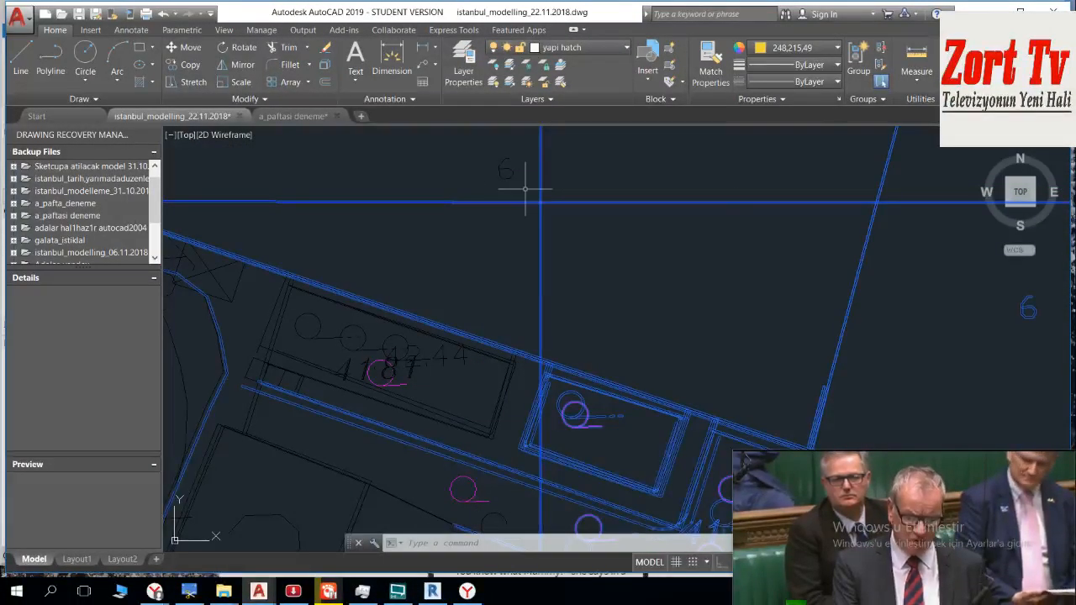
# Step: Deselect the boundary lines running north and west from sheet B's northwestern corner, including the nearby "6" label
pyautogui.scroll(-2, 524, 188)
pyautogui.click(548, 183)
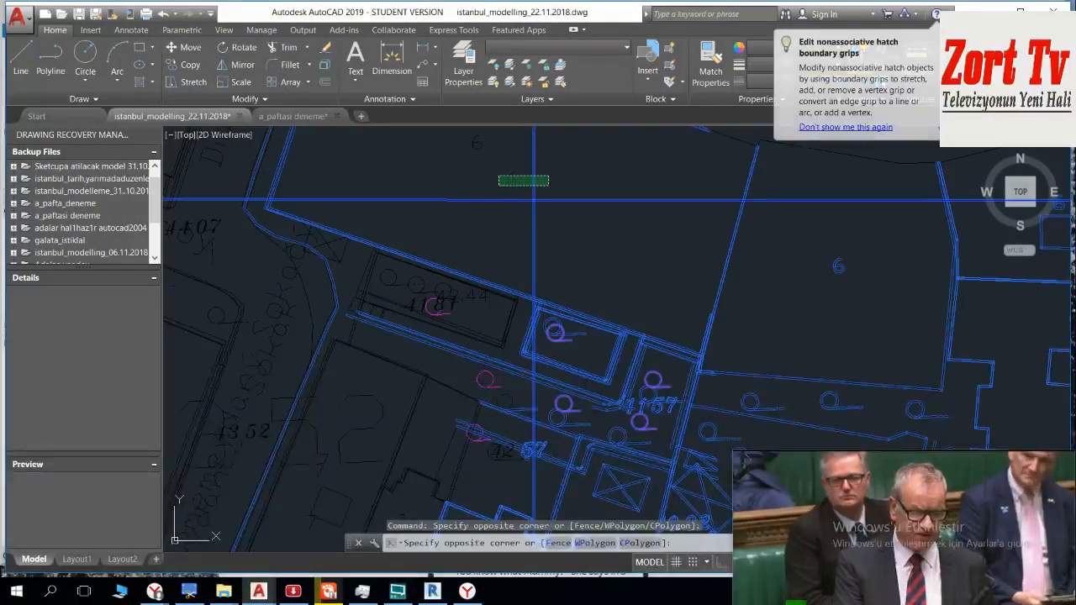
pyautogui.click(499, 185)
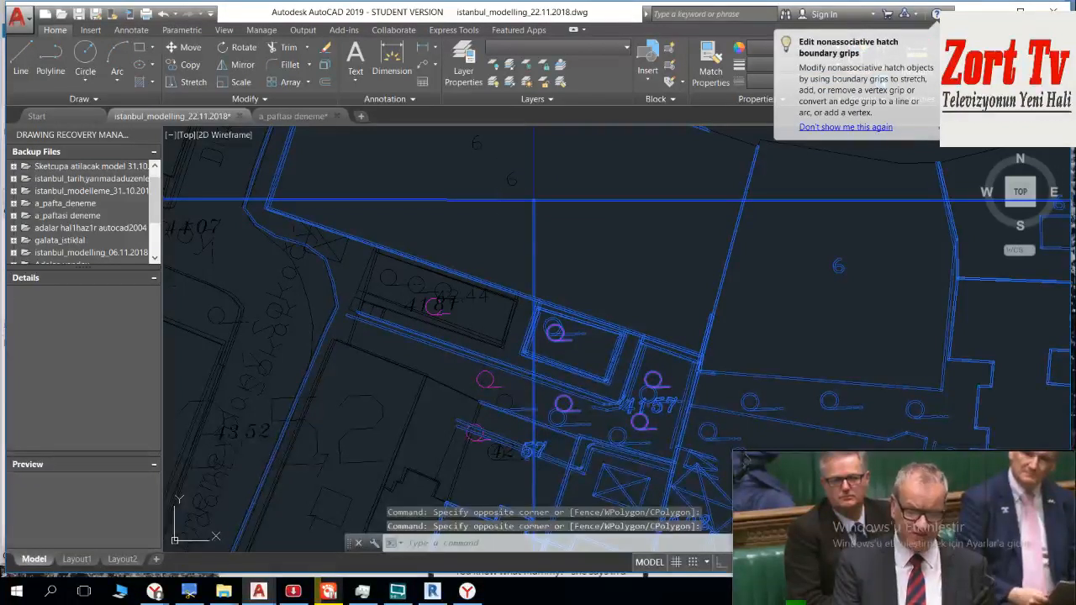
pyautogui.click(488, 179)
pyautogui.click(465, 224)
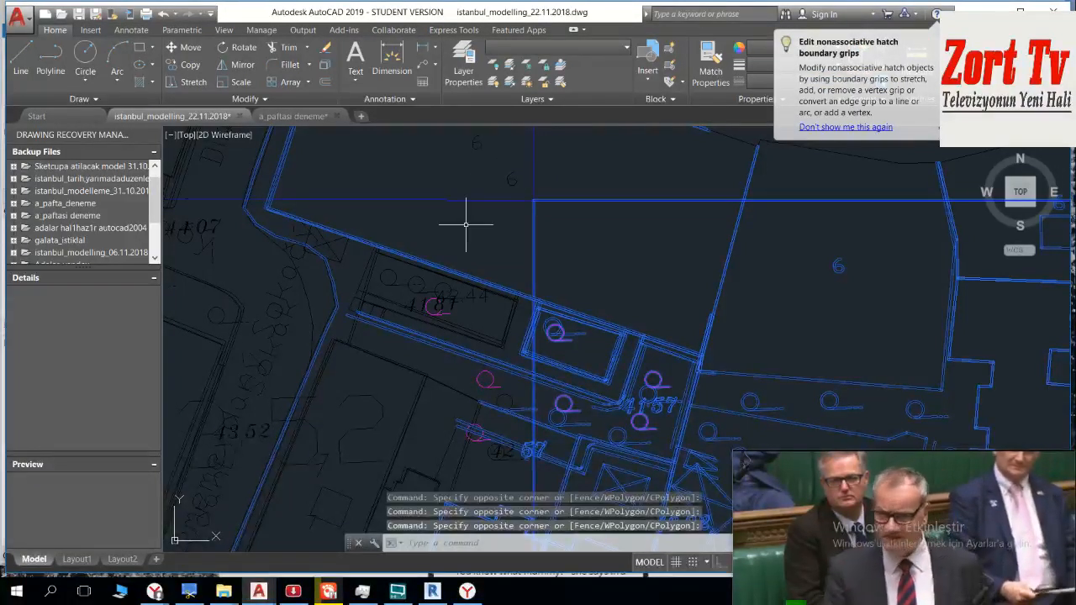
# Step: Try to deselect the horizontal boundary lines east of sheet B with a tall crossing window over sheet A
pyautogui.scroll(-5, 469, 225)
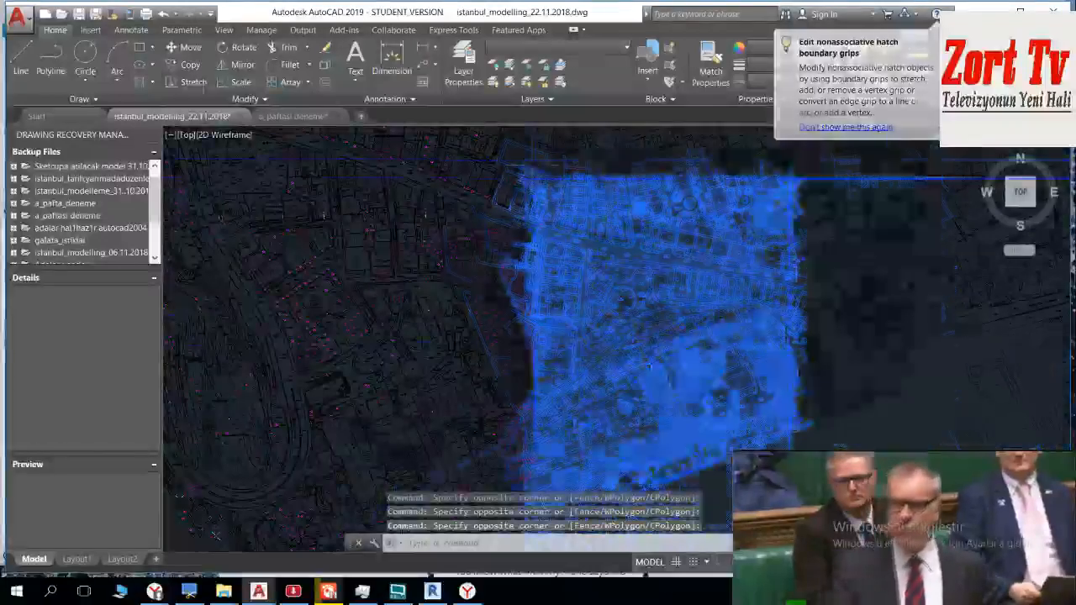
pyautogui.scroll(-4, 551, 204)
pyautogui.moveTo(603, 276); pyautogui.dragTo(508, 139, button='middle')
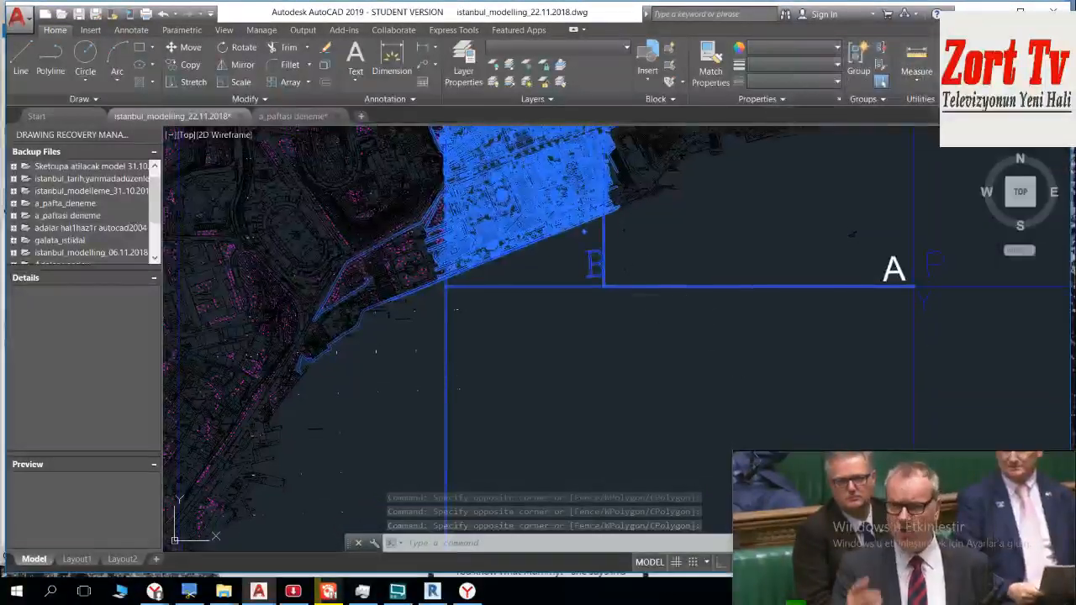
pyautogui.click(743, 348)
pyautogui.moveTo(699, 229); pyautogui.dragTo(703, 382, button='middle')
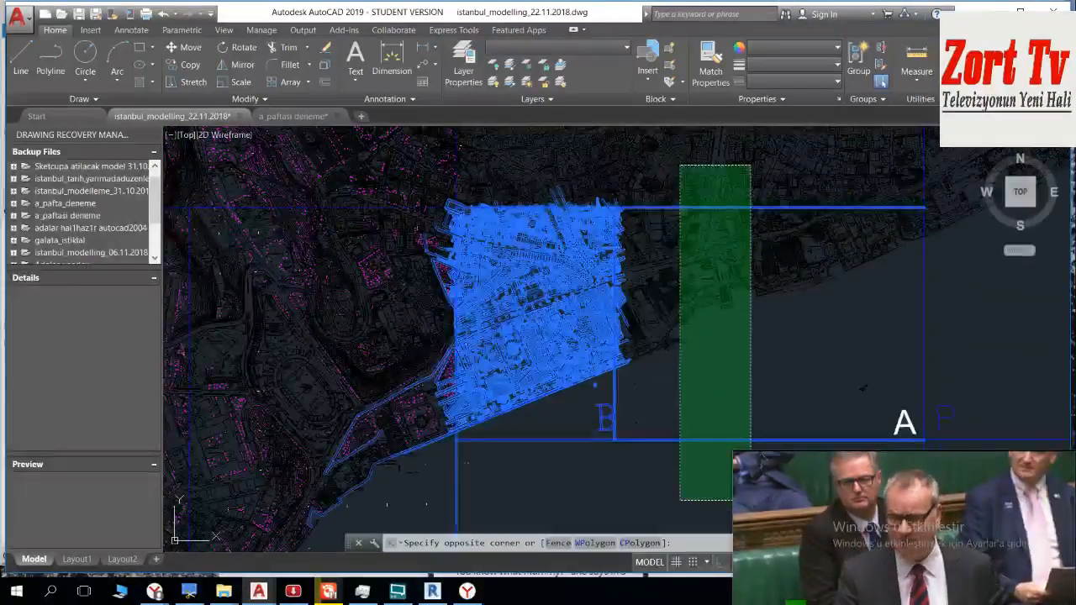
pyautogui.click(680, 165)
# Step: Deselect the block of sheet A objects together with the horizontal boundary lines running east from sheet B
pyautogui.moveTo(692, 308)
pyautogui.mouseDown(button='middle')
pyautogui.moveTo(691, 264)
pyautogui.moveTo(651, 208)
pyautogui.mouseUp(button='middle')
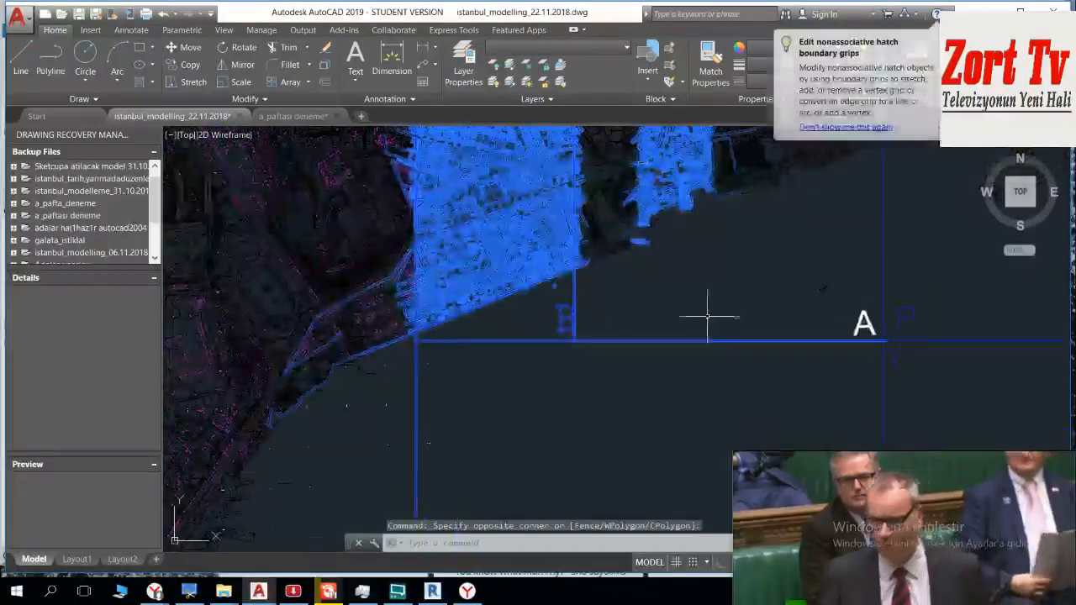
pyautogui.click(770, 360)
pyautogui.moveTo(692, 241); pyautogui.dragTo(741, 428, button='middle')
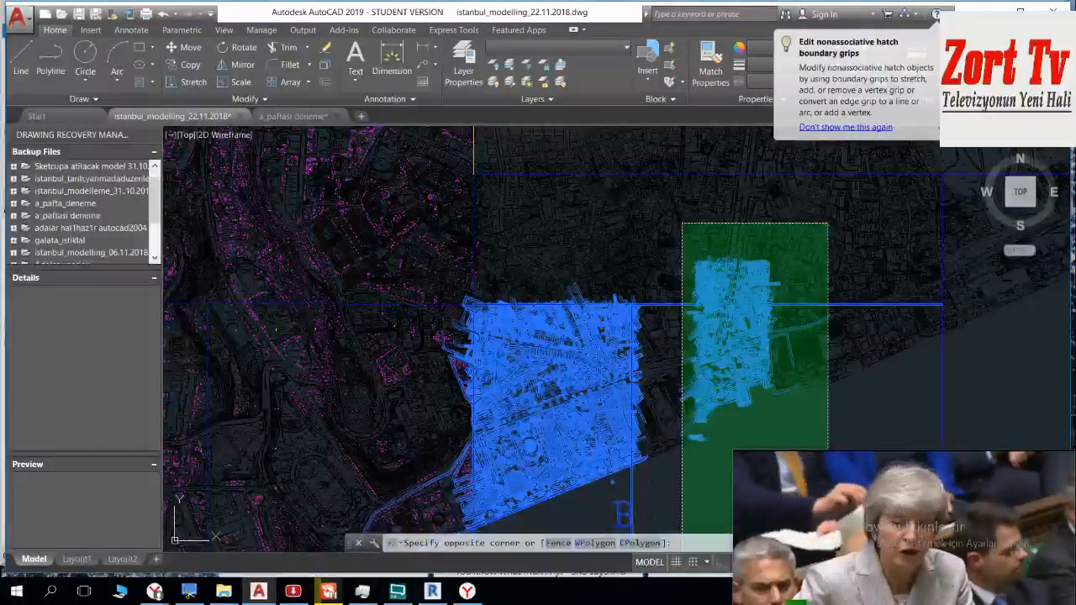
pyautogui.click(682, 223)
pyautogui.press('Delete')
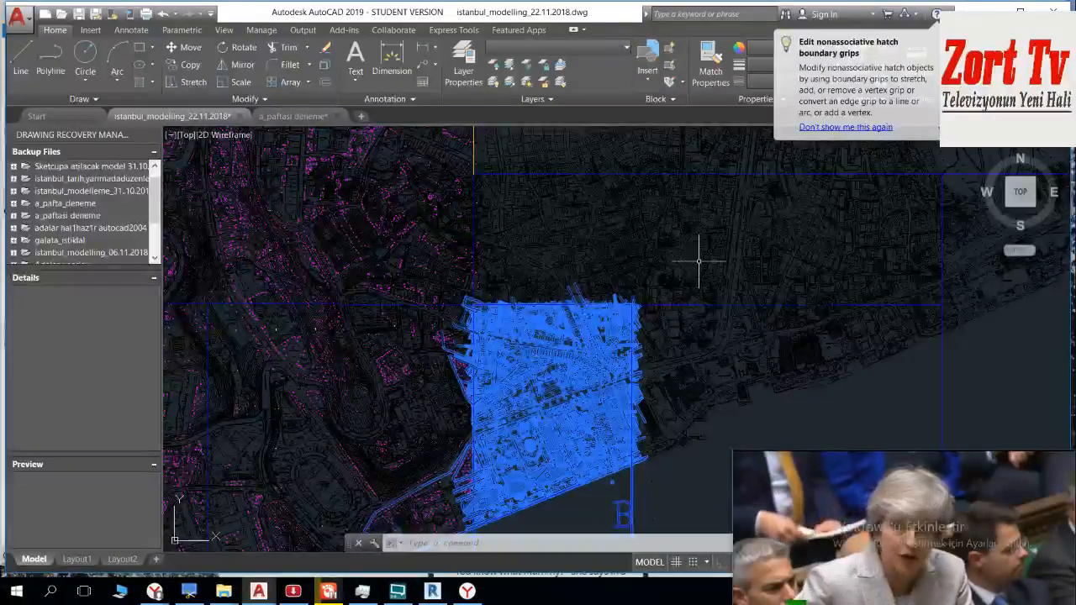
pyautogui.click(697, 262)
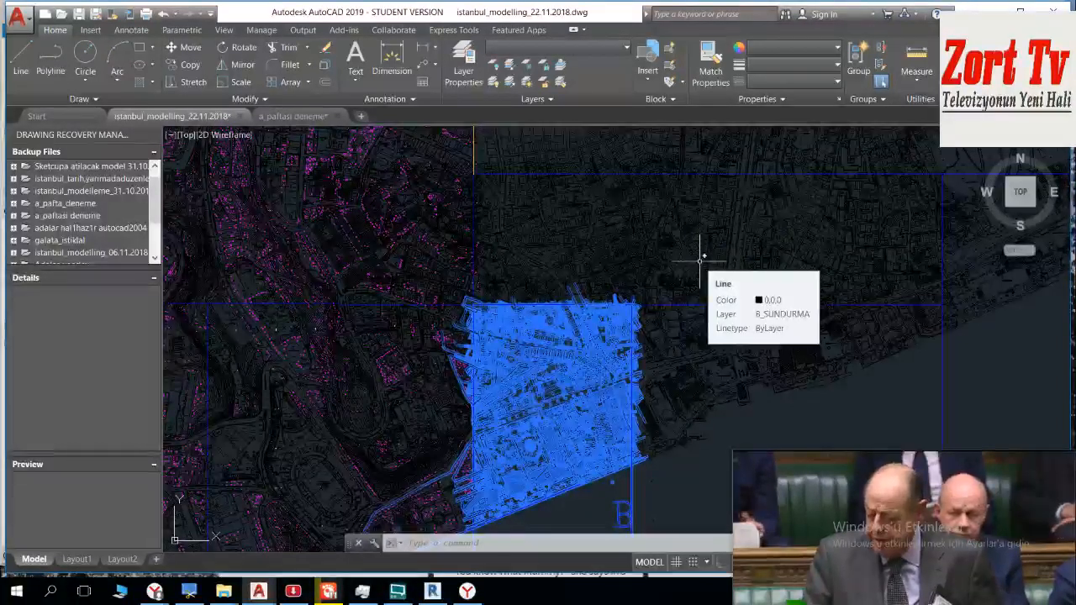
# Step: Deselect the road and coastline objects extending southwest of sheet B with a crossing window
pyautogui.moveTo(514, 354); pyautogui.dragTo(470, 95, button='middle')
pyautogui.moveTo(384, 296)
pyautogui.mouseDown(button='middle')
pyautogui.moveTo(372, 264)
pyautogui.moveTo(484, 317)
pyautogui.mouseUp(button='middle')
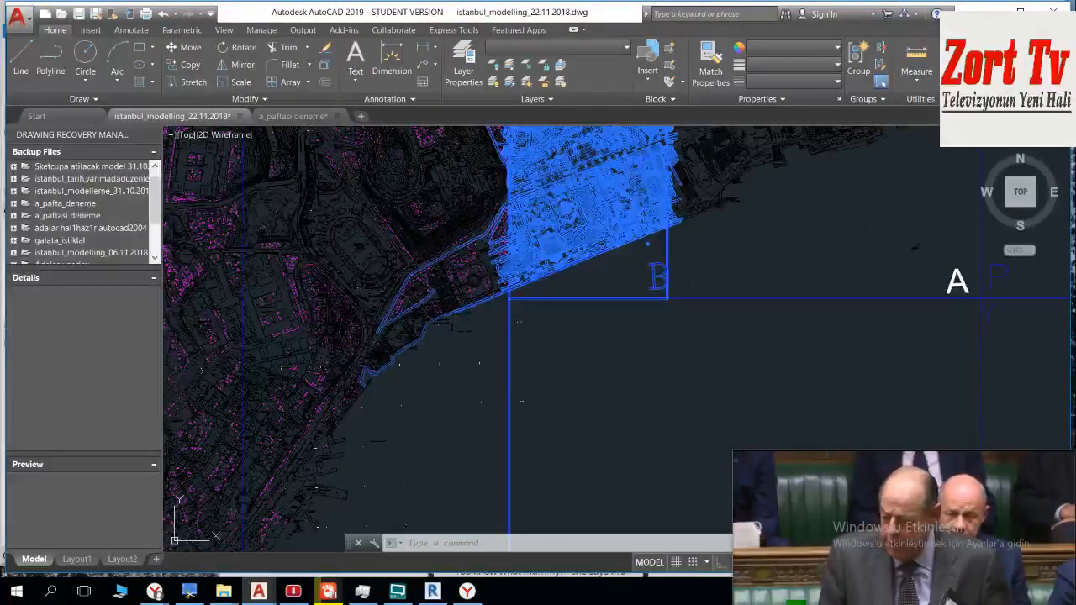
pyautogui.click(493, 353)
pyautogui.click(401, 195)
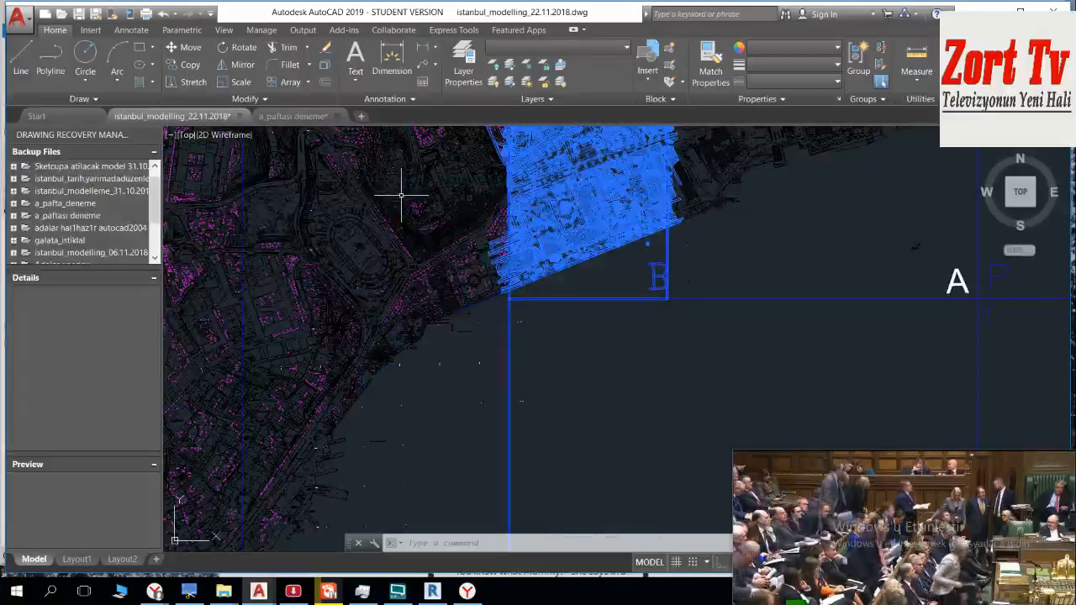
# Step: Deselect the vertical boundary line running south from sheet B's southwestern corner
pyautogui.moveTo(483, 144)
pyautogui.mouseDown(button='middle')
pyautogui.moveTo(496, 301)
pyautogui.moveTo(378, 244)
pyautogui.mouseUp(button='middle')
pyautogui.moveTo(469, 392); pyautogui.dragTo(432, 261, button='middle')
pyautogui.scroll(-3, 432, 261)
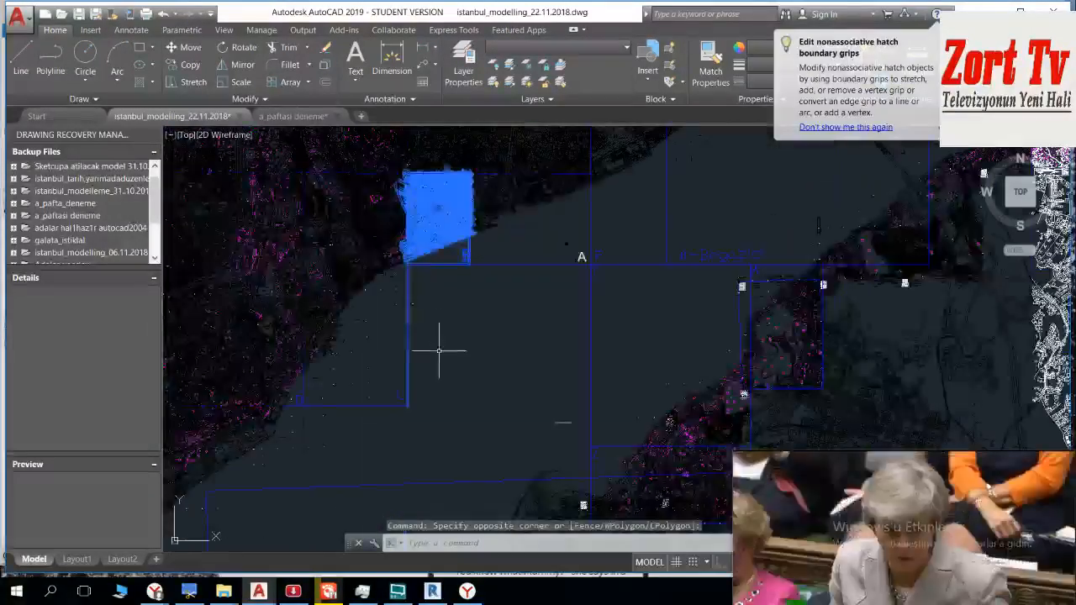
pyautogui.moveTo(470, 322); pyautogui.dragTo(463, 310, button='middle')
pyautogui.click(479, 299)
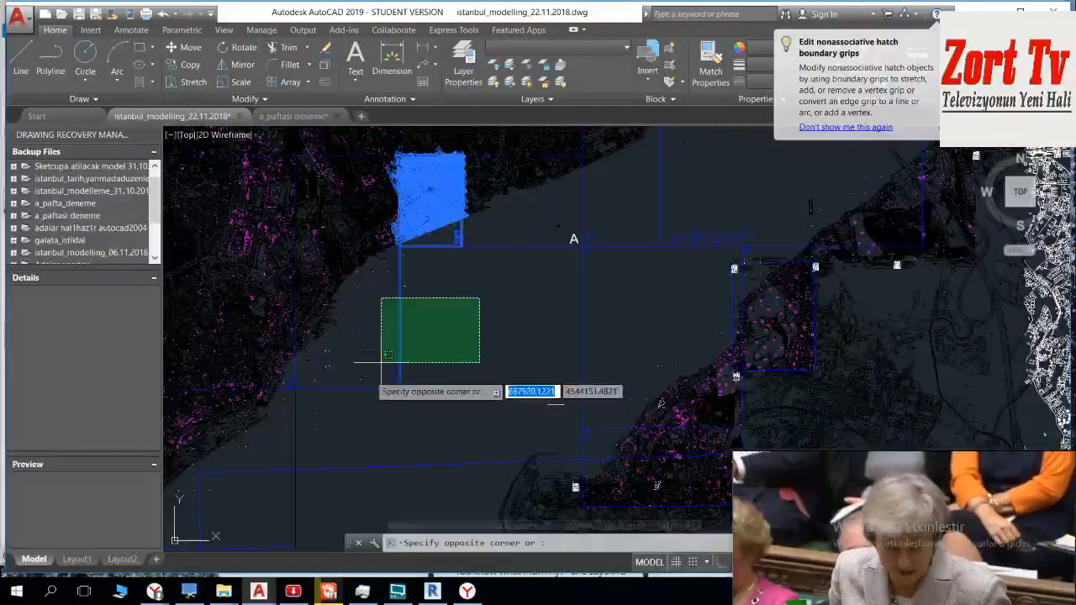
pyautogui.click(358, 401)
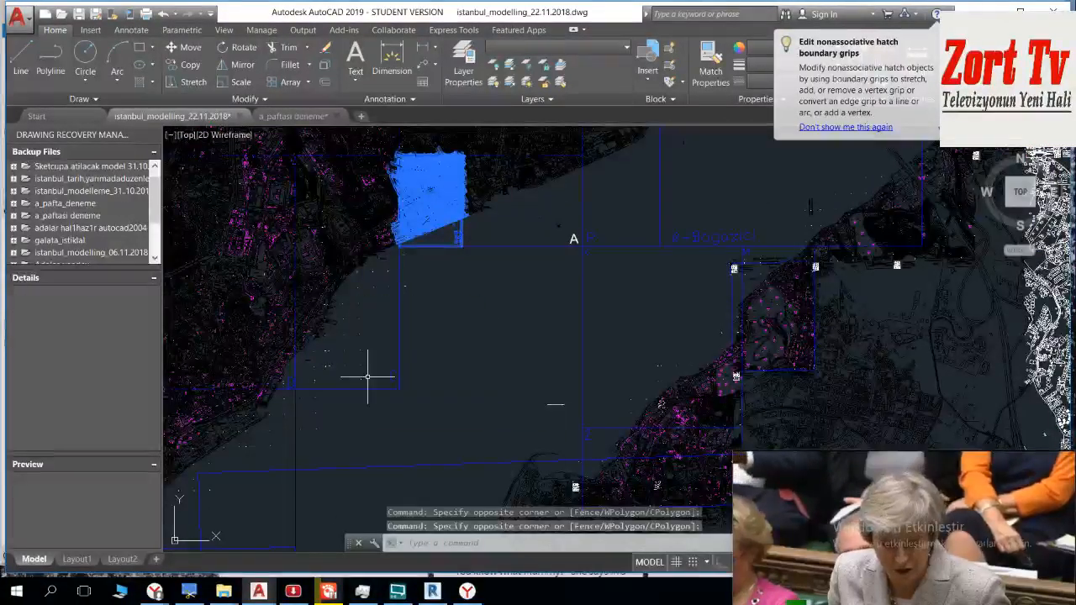
# Step: Write the selected sheet B objects out as B_paftasi in the DWG_paftalar_22.11.2018 folder, with insert units in metres
pyautogui.scroll(2, 410, 244)
pyautogui.moveTo(469, 211); pyautogui.dragTo(472, 306, button='middle')
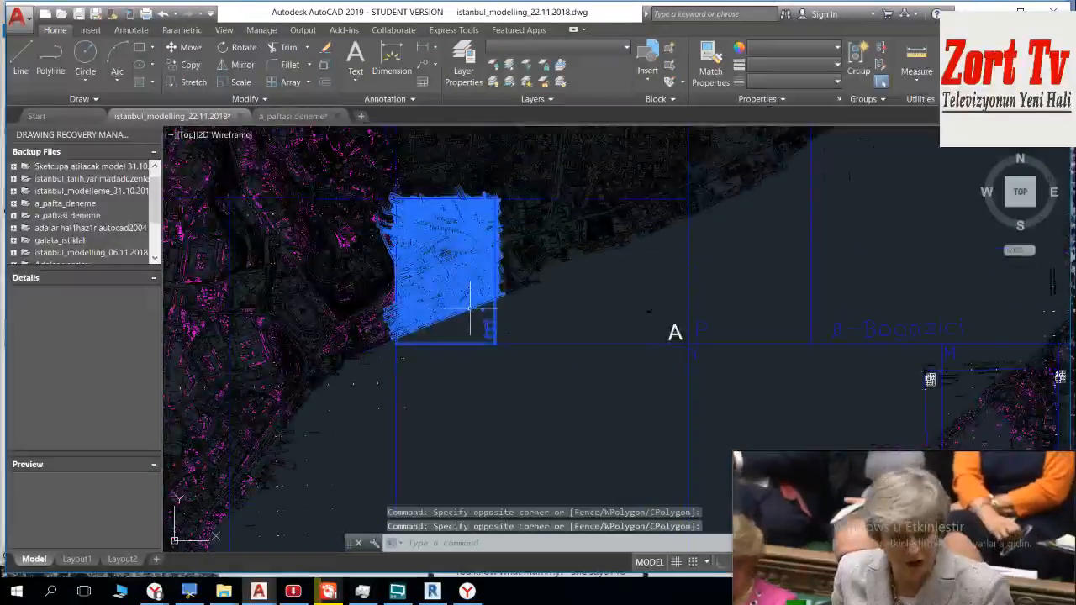
pyautogui.write('w')
pyautogui.press('Return')
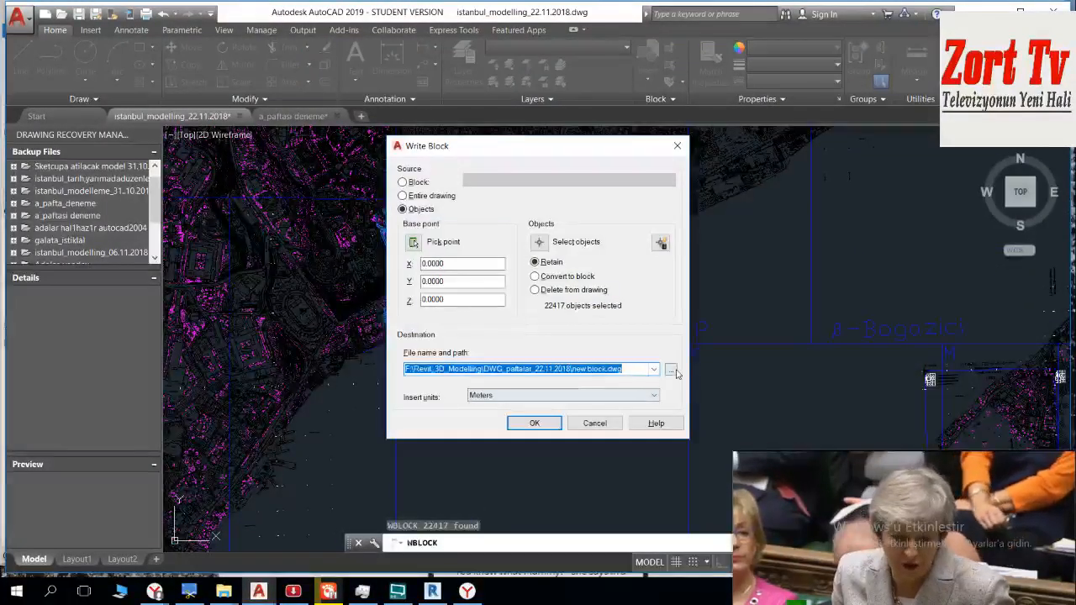
pyautogui.click(670, 369)
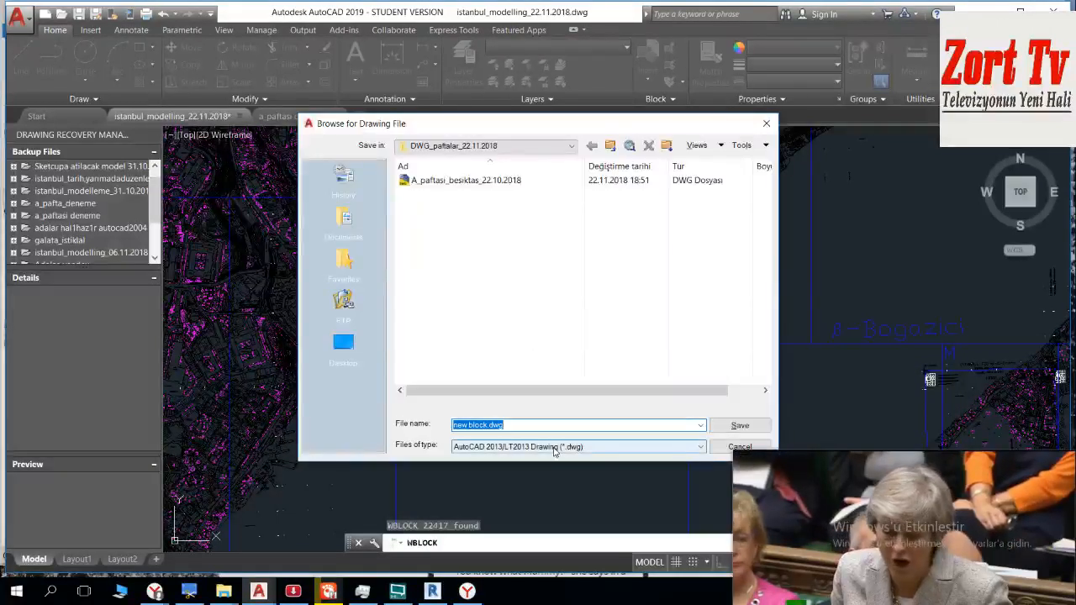
pyautogui.write('B_paftasi')
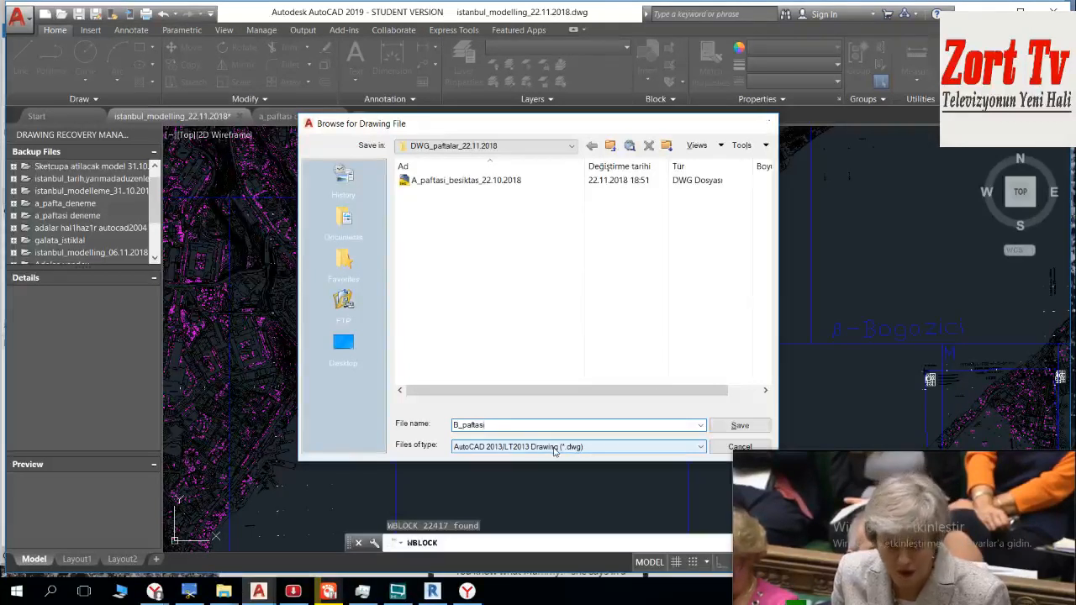
pyautogui.press('Return')
pyautogui.click(550, 424)
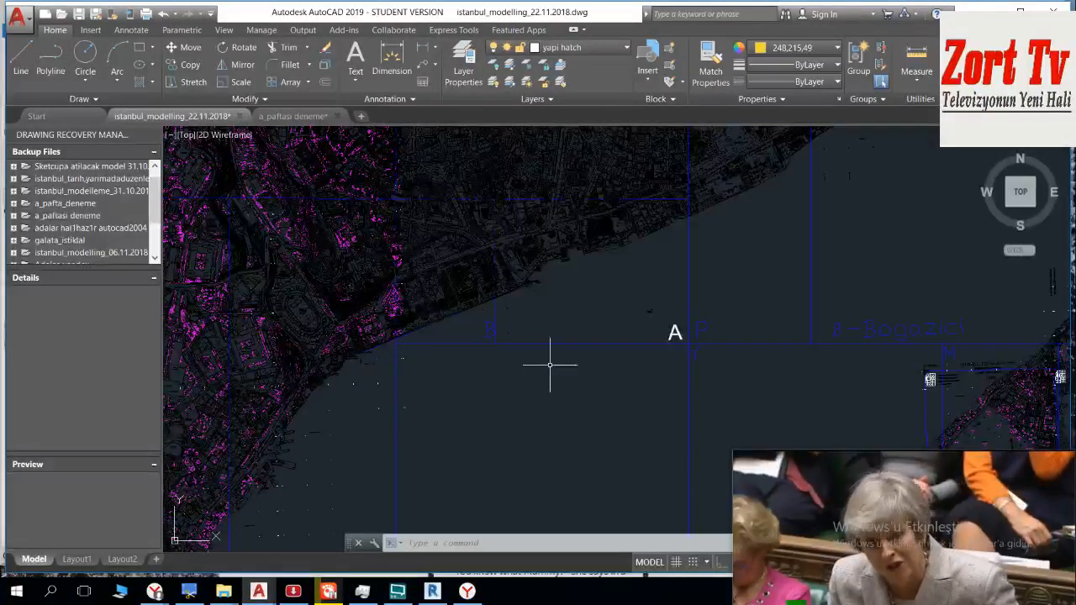
# Step: Select the sheet P objects with a crossing window from below its southeastern corner to its northwestern corner
pyautogui.scroll(4, 723, 356)
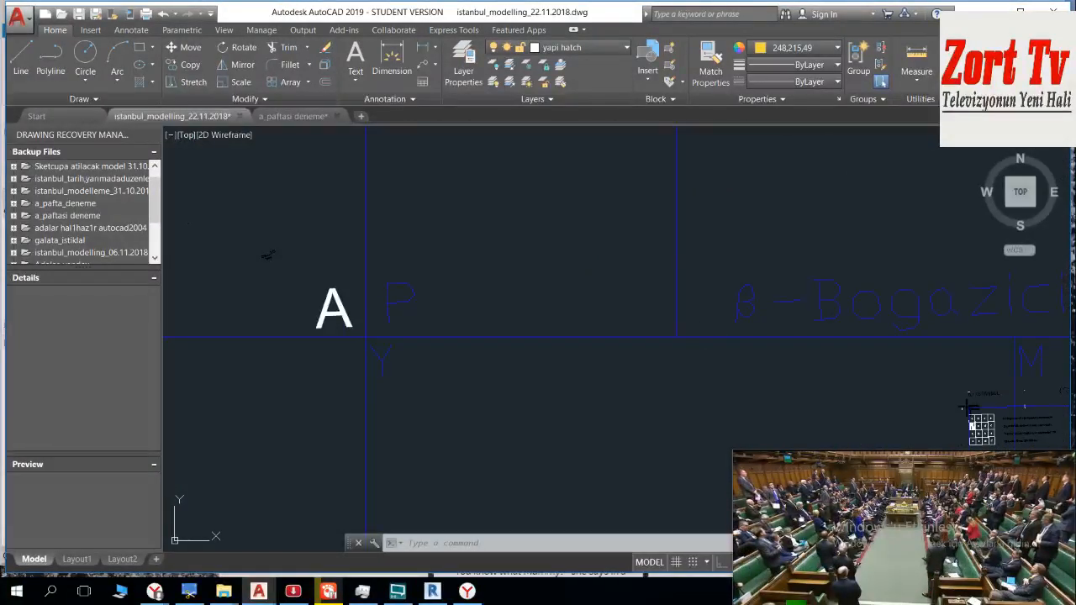
pyautogui.click(698, 348)
pyautogui.scroll(-5, 572, 277)
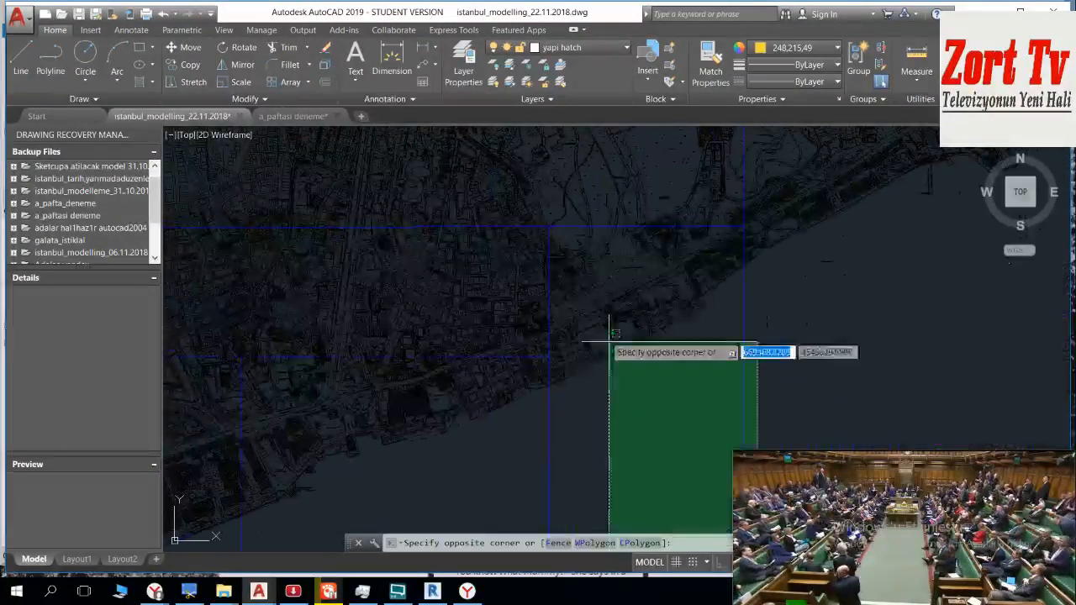
pyautogui.scroll(5, 567, 210)
pyautogui.scroll(5, 458, 149)
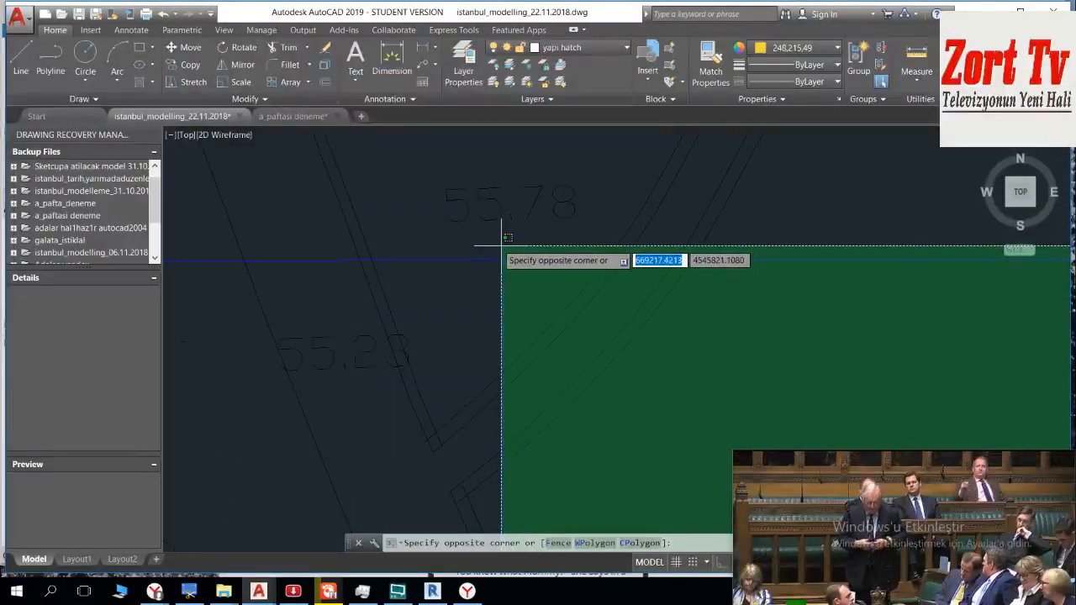
pyautogui.click(491, 248)
pyautogui.click(490, 246)
pyautogui.scroll(-8, 492, 239)
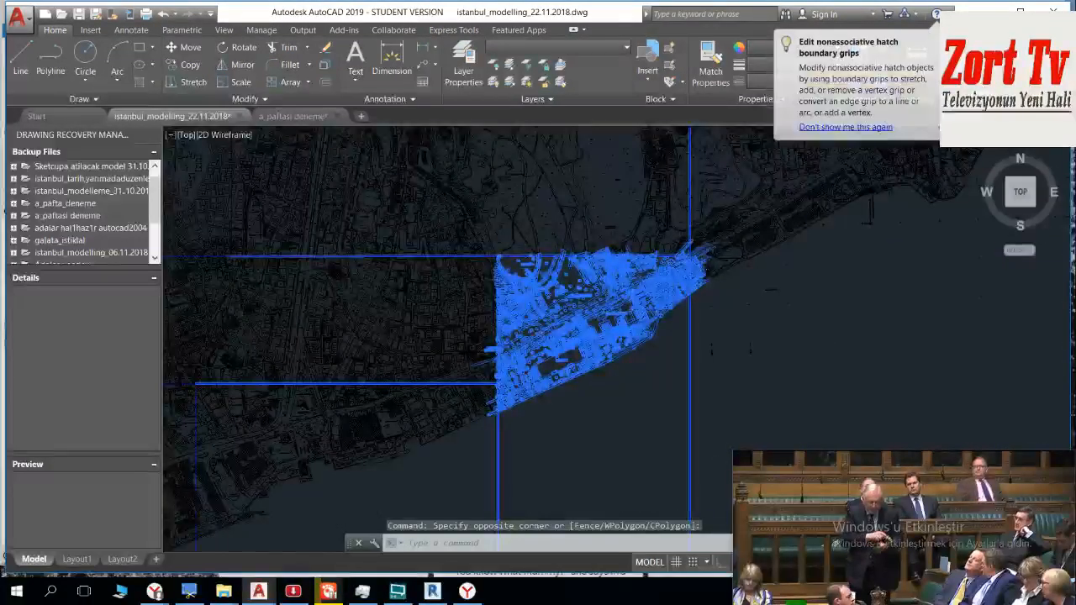
# Step: Deselect the vertical boundary line and stray hatch lines extending north of sheet P's northeastern corner
pyautogui.scroll(6, 663, 235)
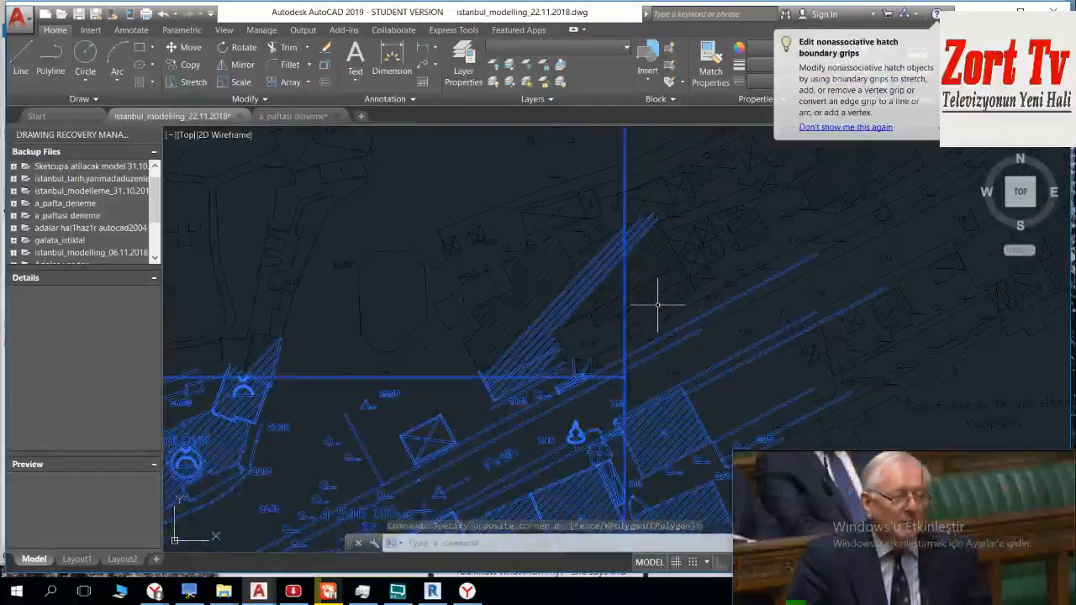
pyautogui.scroll(4, 651, 320)
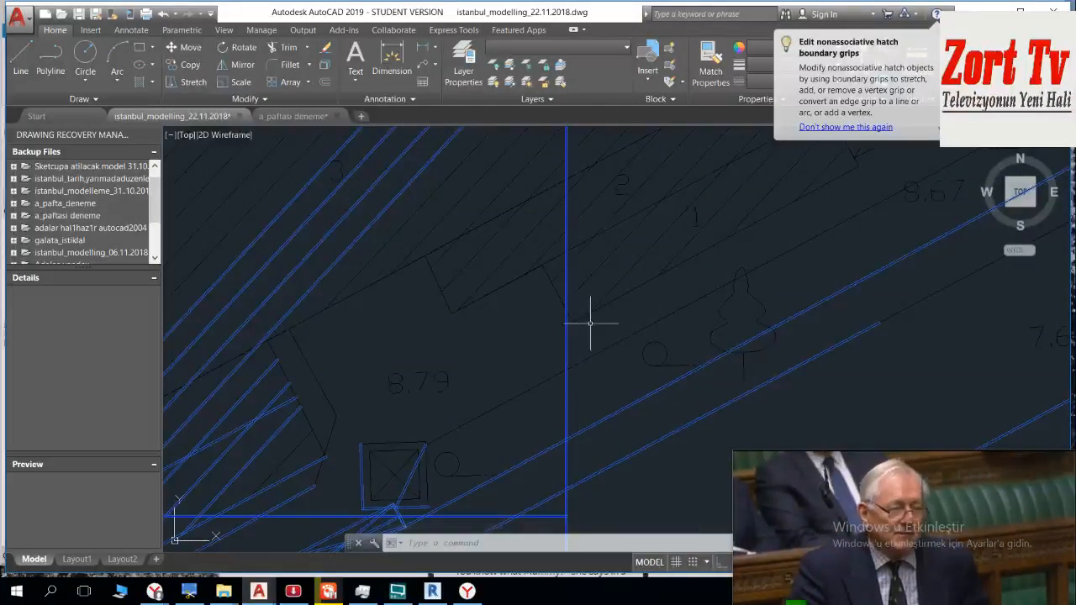
pyautogui.click(590, 323)
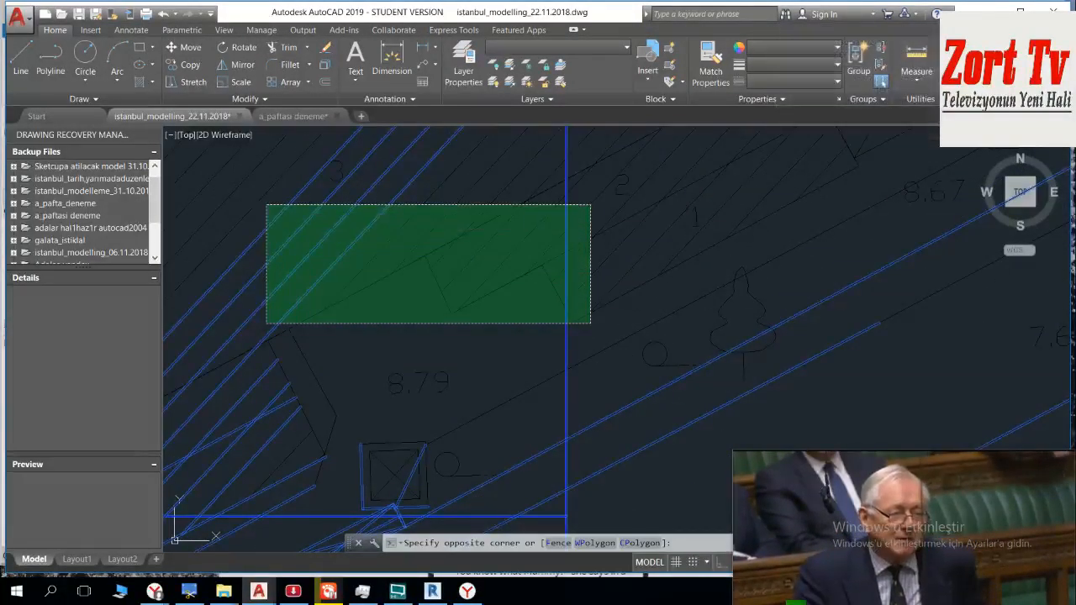
pyautogui.keyDown('shift'); pyautogui.click(267, 205); pyautogui.keyUp('shift')
pyautogui.scroll(-15, 269, 228)
pyautogui.moveTo(461, 243); pyautogui.dragTo(656, 124, button='middle')
# Step: Deselect the Bogazici sheet label and the horizontal boundary line running east from sheet P's southeastern corner
pyautogui.scroll(-7, 546, 205)
pyautogui.moveTo(499, 323); pyautogui.dragTo(484, 257, button='middle')
pyautogui.scroll(3, 521, 210)
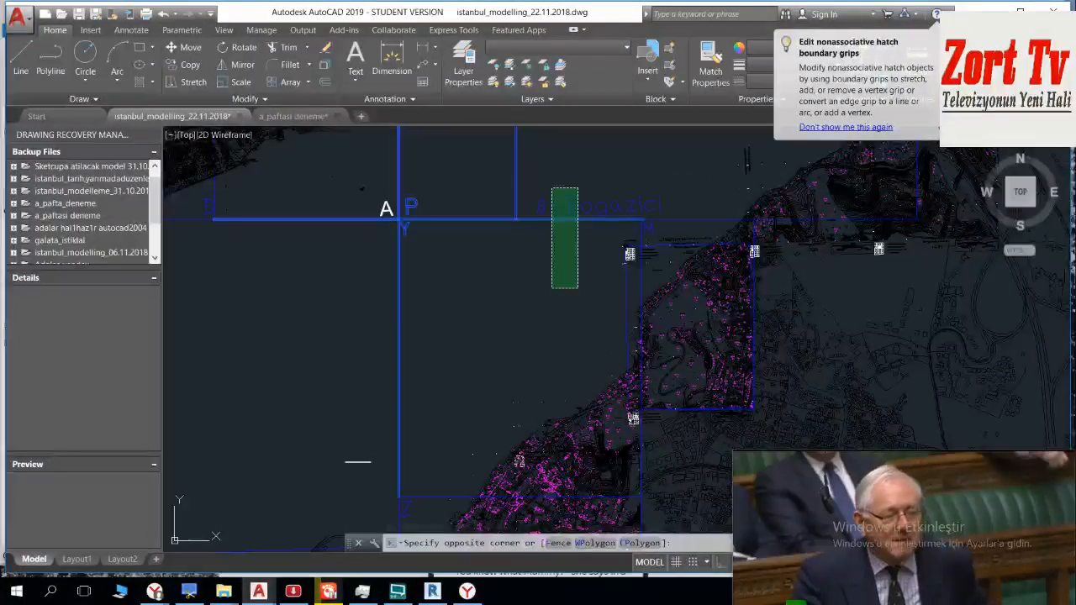
pyautogui.click(551, 287)
pyautogui.click(579, 262)
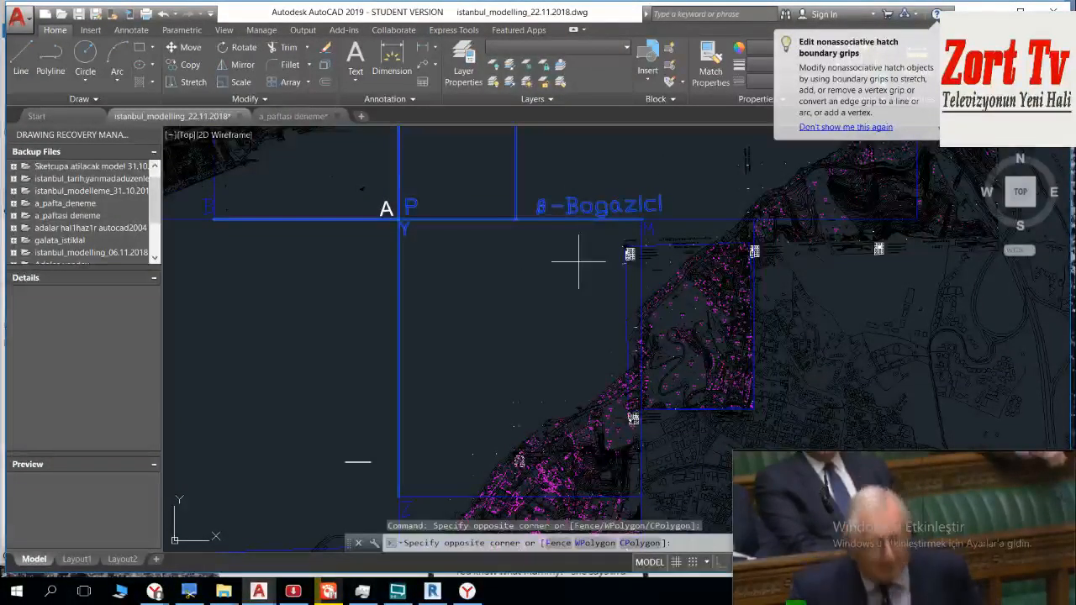
pyautogui.click(558, 167)
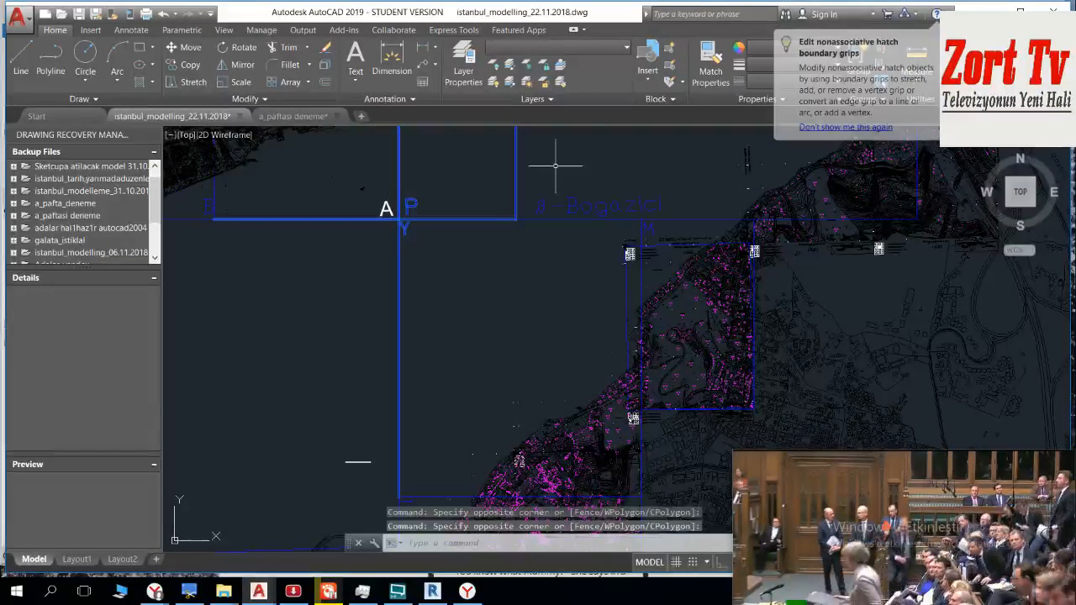
# Step: Deselect the boundary lines running south and west from sheet P's southwestern corner
pyautogui.moveTo(495, 278); pyautogui.dragTo(607, 275, button='middle')
pyautogui.click(606, 276)
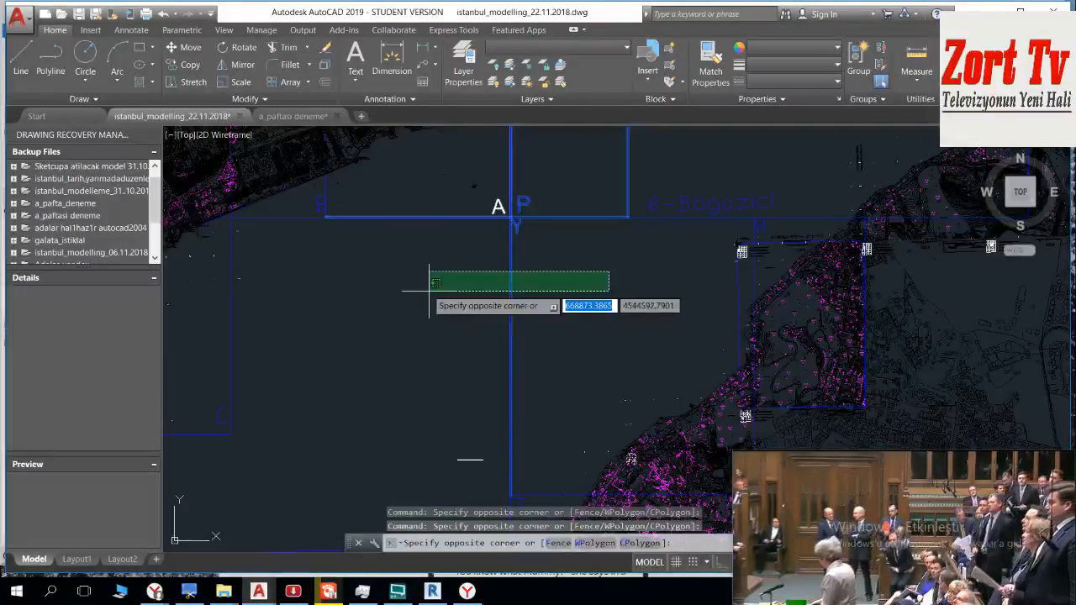
pyautogui.click(417, 281)
pyautogui.scroll(4, 562, 264)
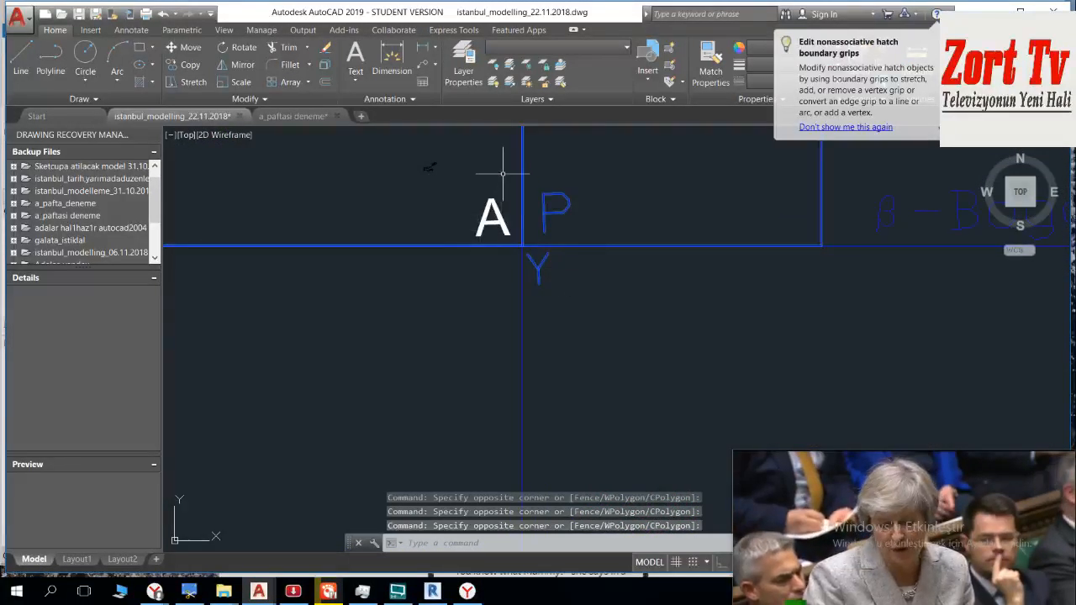
pyautogui.click(504, 172)
pyautogui.click(426, 319)
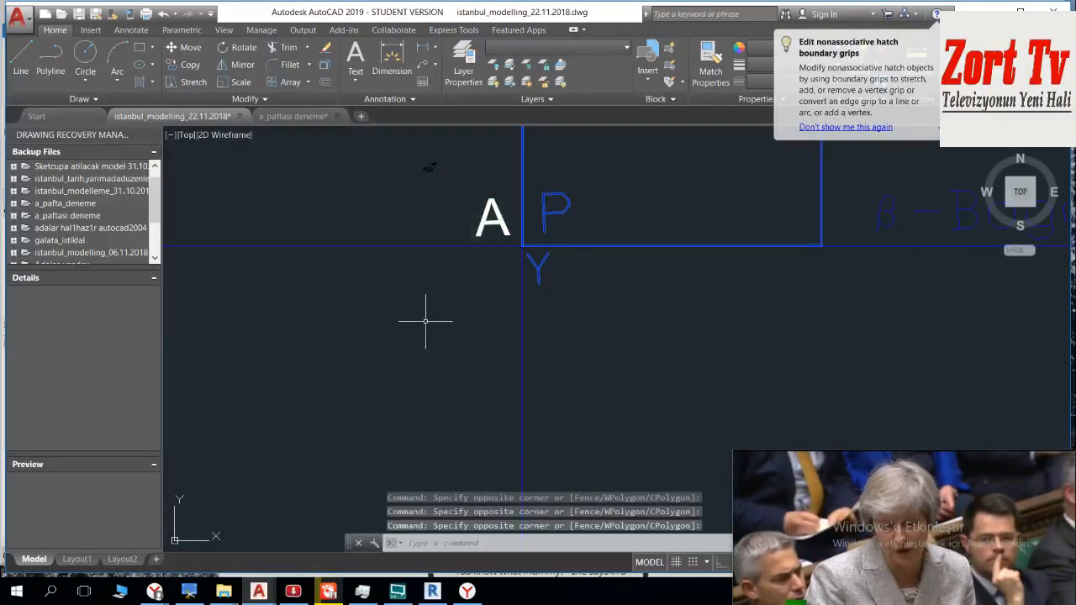
# Step: Deselect the Y sheet label and the two horizontal boundary lines extending west of sheet P across sheet A
pyautogui.scroll(5, 564, 265)
pyautogui.click(558, 259)
pyautogui.press('Escape')
pyautogui.scroll(-6, 439, 252)
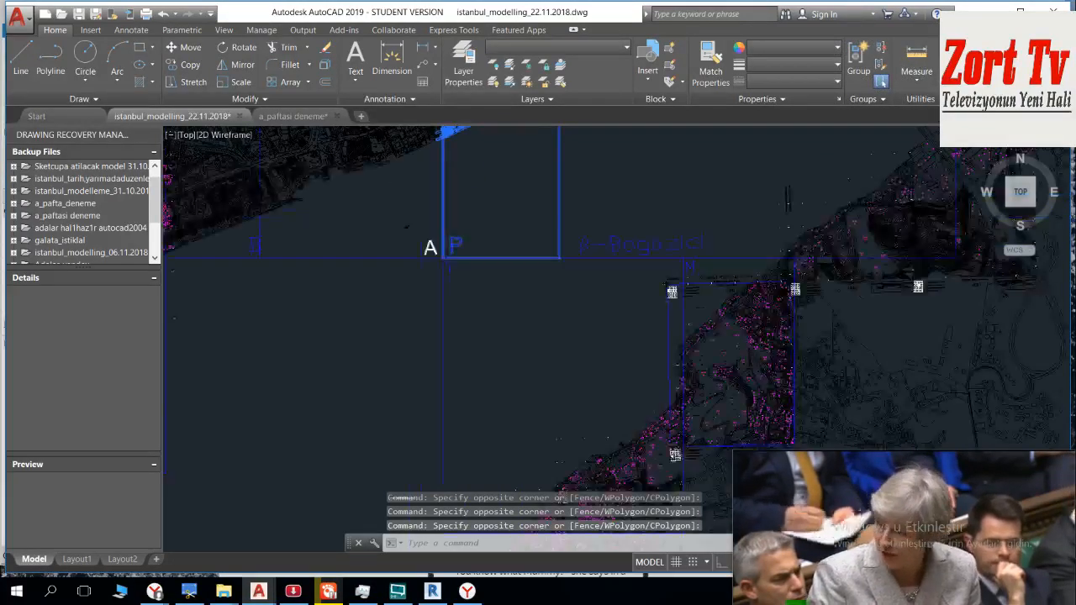
pyautogui.scroll(-6, 437, 336)
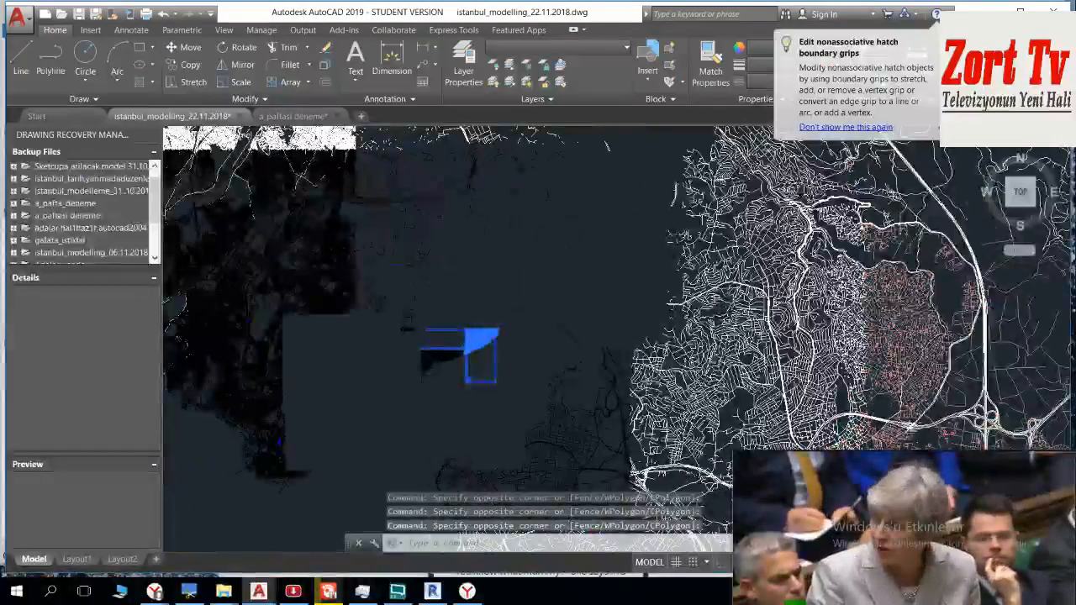
pyautogui.scroll(4, 454, 353)
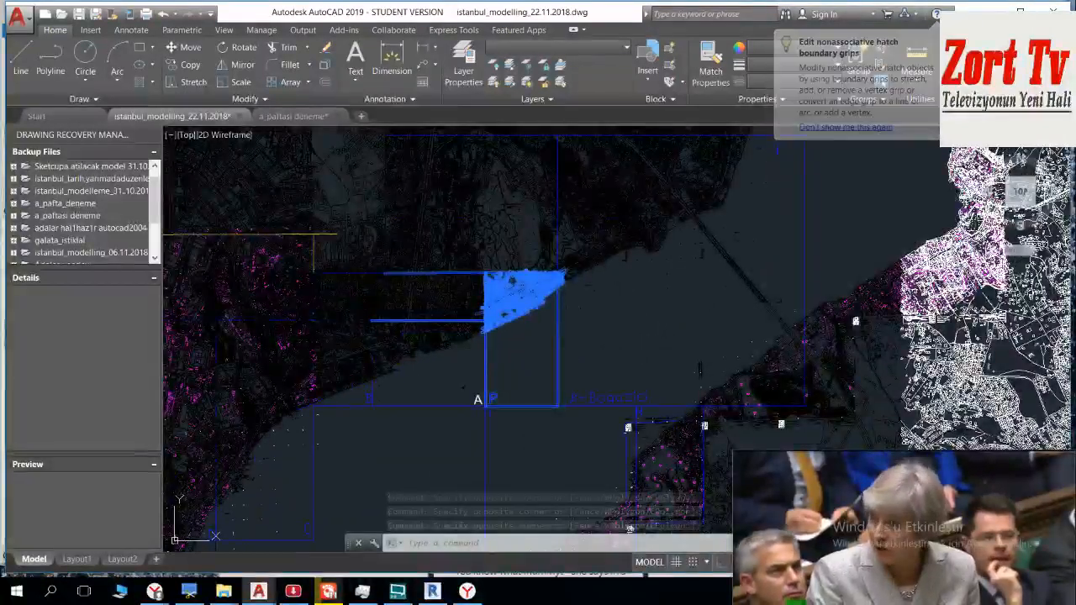
pyautogui.keyDown('shift'); pyautogui.click(471, 360); pyautogui.keyUp('shift')
pyautogui.keyDown('shift'); pyautogui.click(416, 247); pyautogui.keyUp('shift')
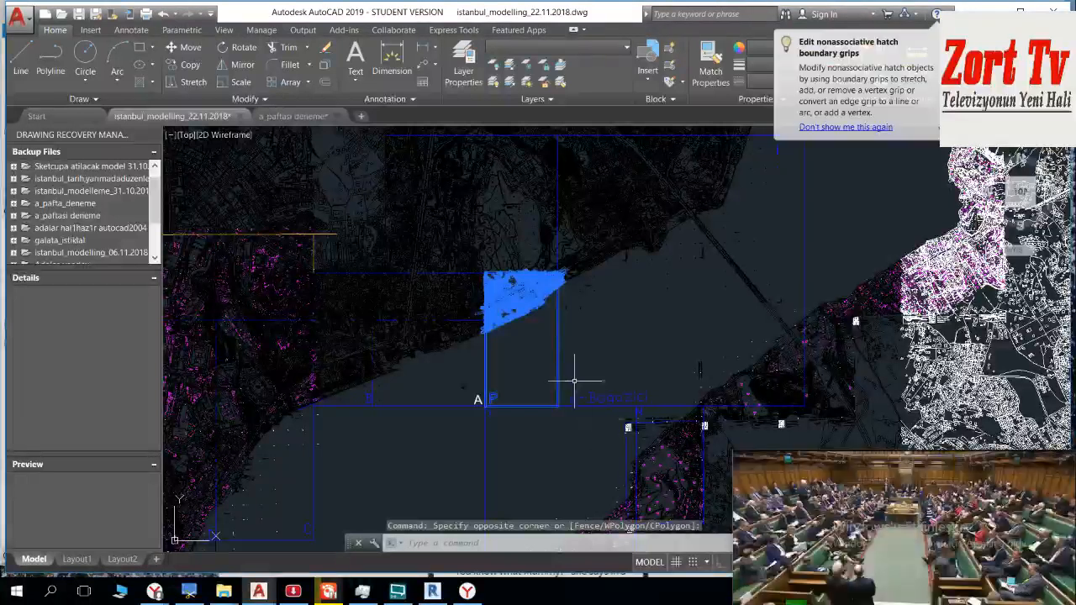
# Step: Write the selected sheet P objects out as P_PAFTASI in the DWG_paftalar_22.11.2018 folder, with insert units in metres
pyautogui.write('w')
pyautogui.press('Return')
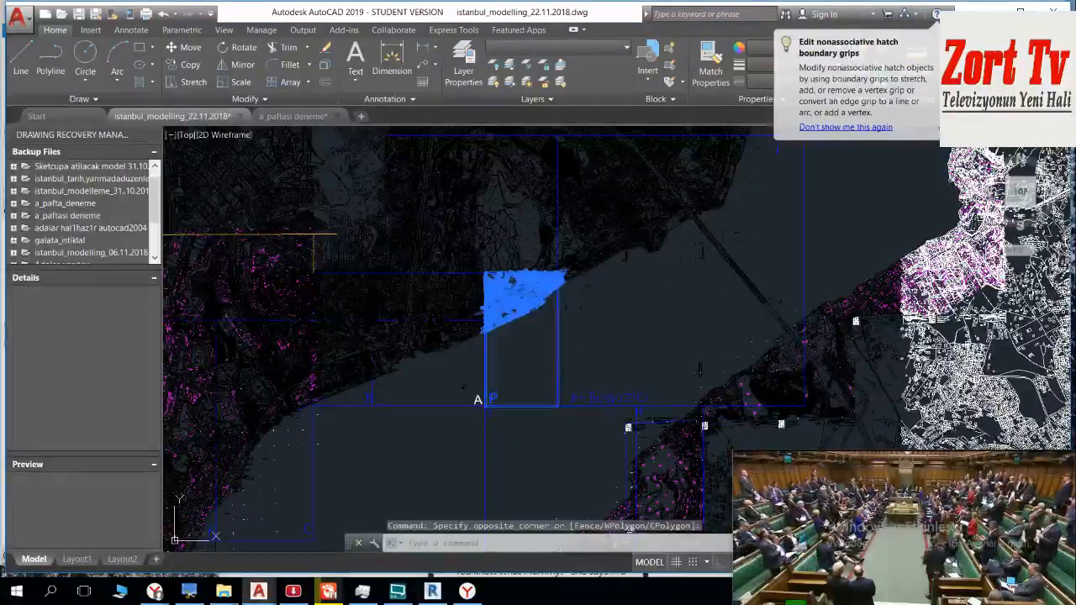
pyautogui.click(669, 370)
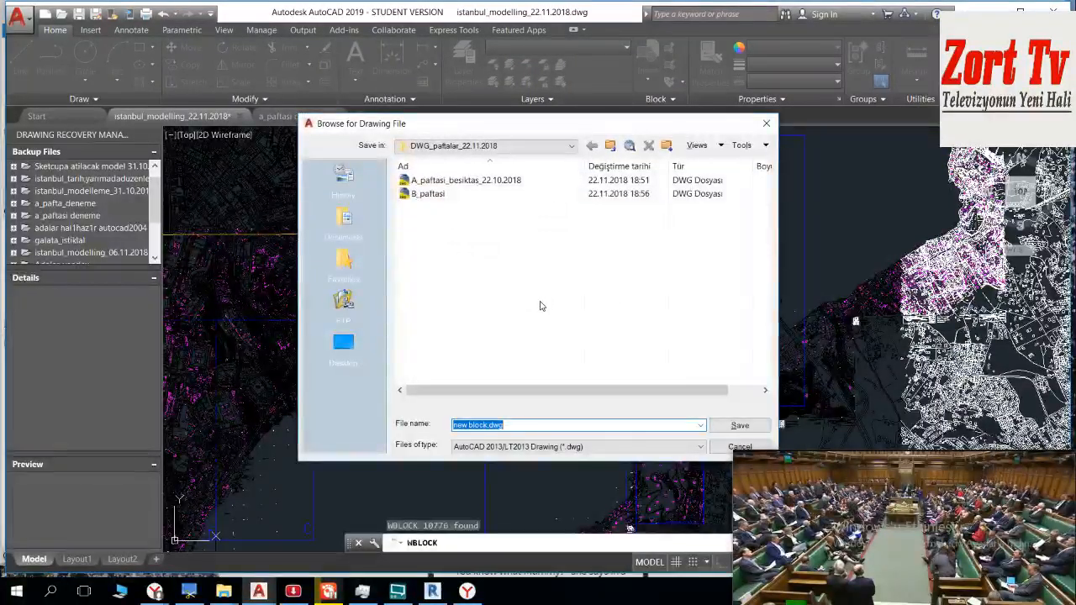
pyautogui.press('BackSpace')
pyautogui.write('P')
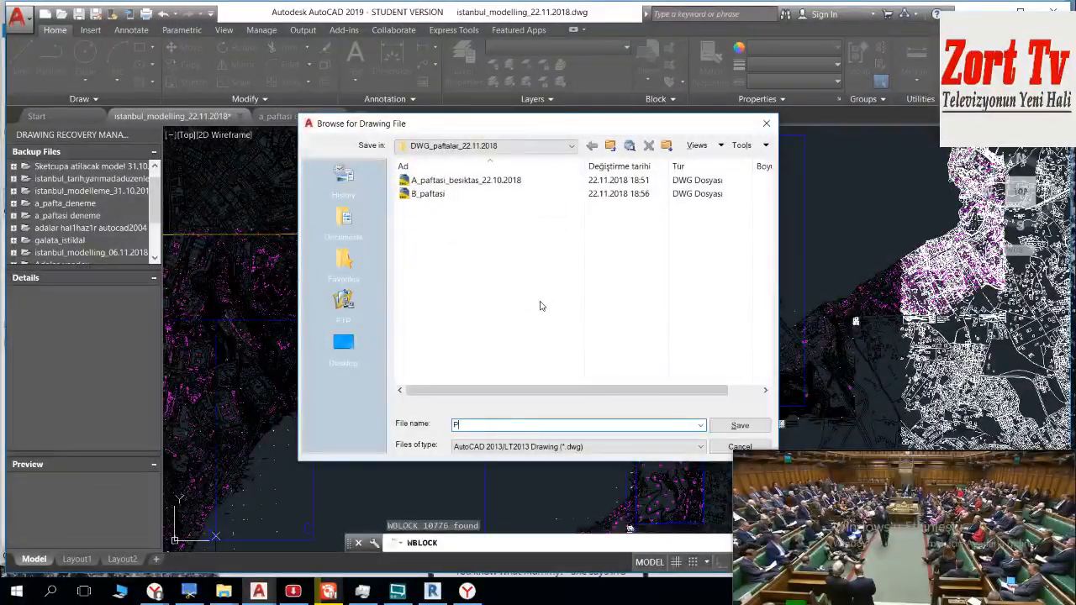
pyautogui.write('_PAFTASI')
pyautogui.press('Return')
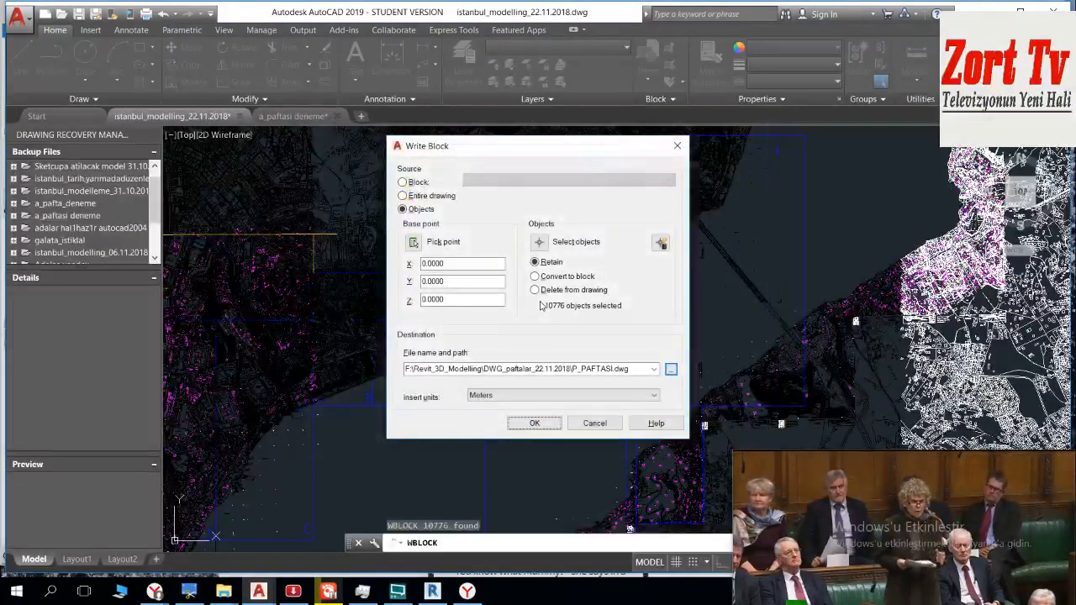
pyautogui.click(538, 425)
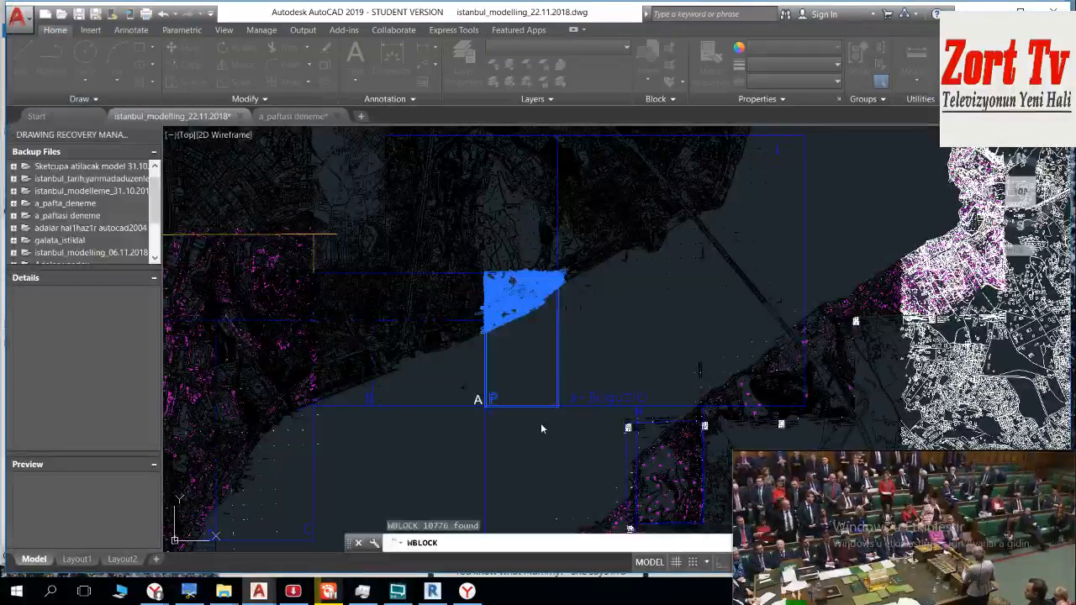
# Step: Examine the boundary lines around sheets A, B and P to locate the next sheet for export
pyautogui.moveTo(492, 378); pyautogui.dragTo(512, 246, button='middle')
pyautogui.moveTo(499, 398); pyautogui.dragTo(468, 305, button='middle')
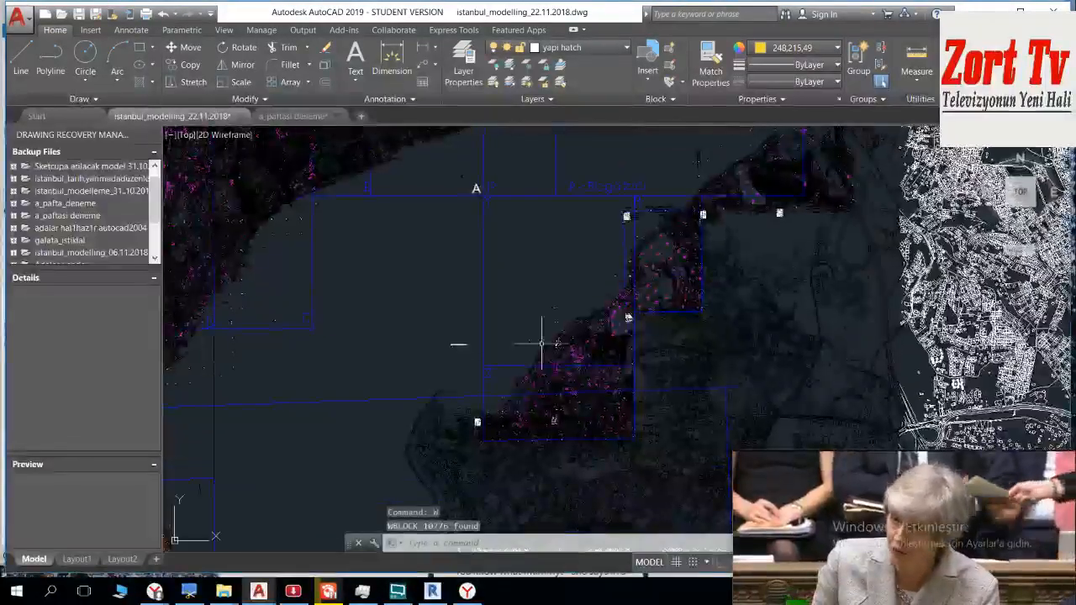
pyautogui.scroll(2, 631, 368)
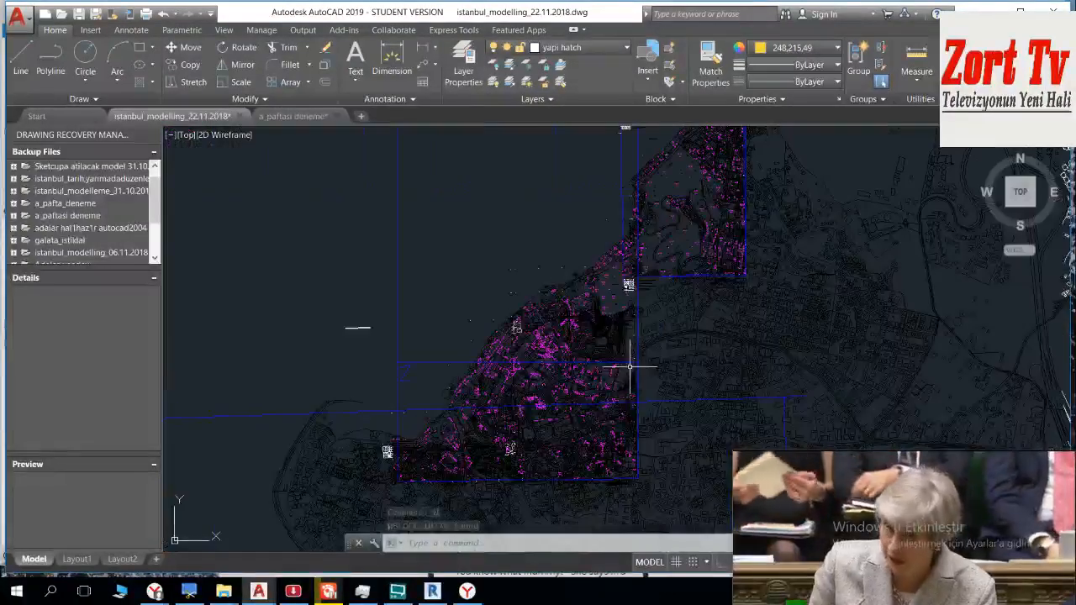
pyautogui.scroll(-4, 611, 357)
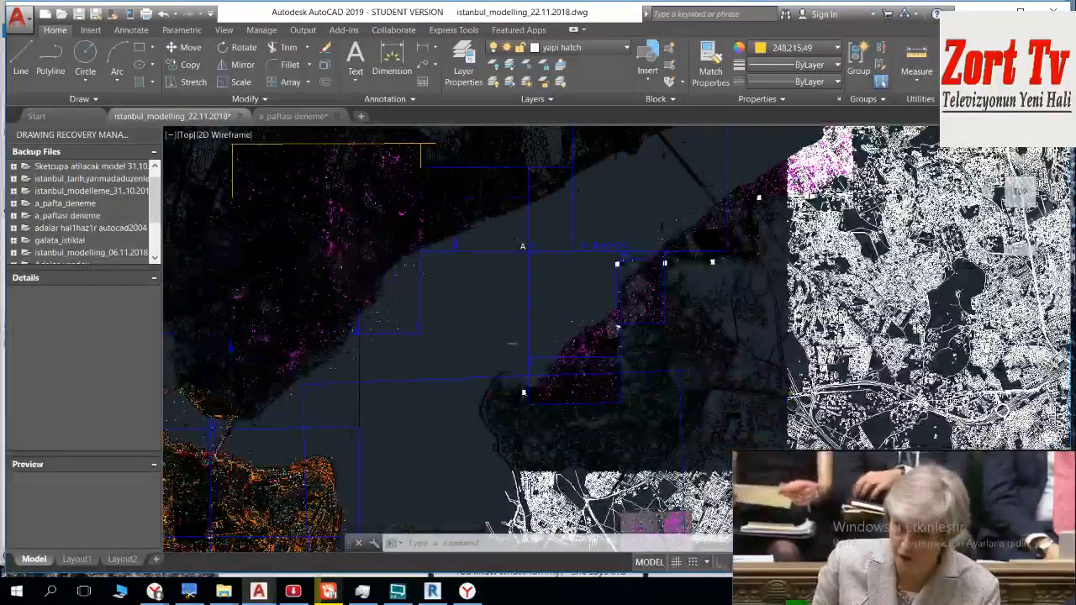
pyautogui.scroll(-2, 601, 358)
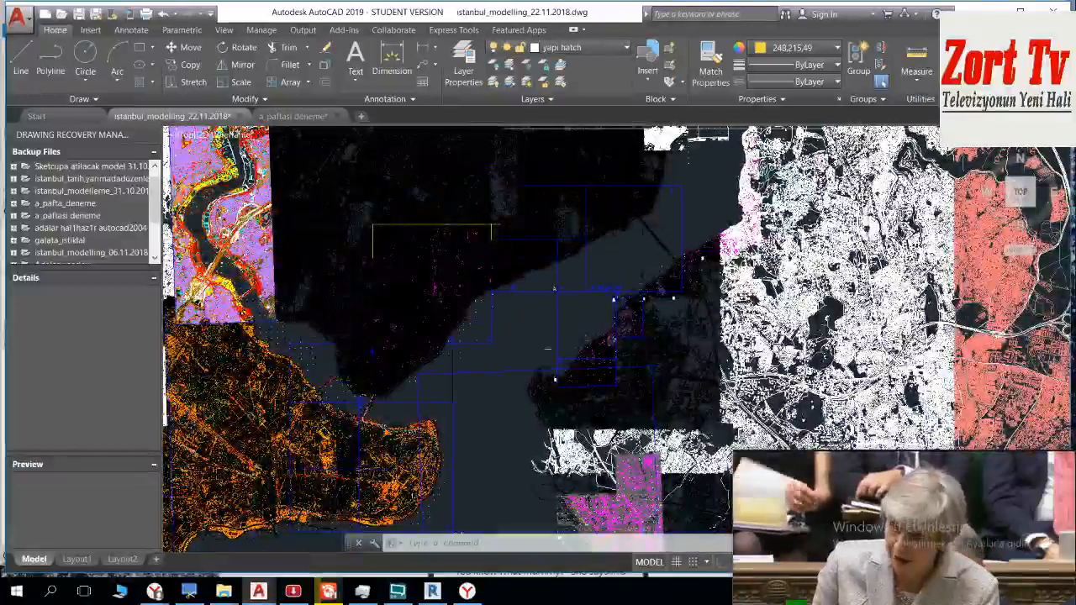
pyautogui.scroll(-2, 611, 319)
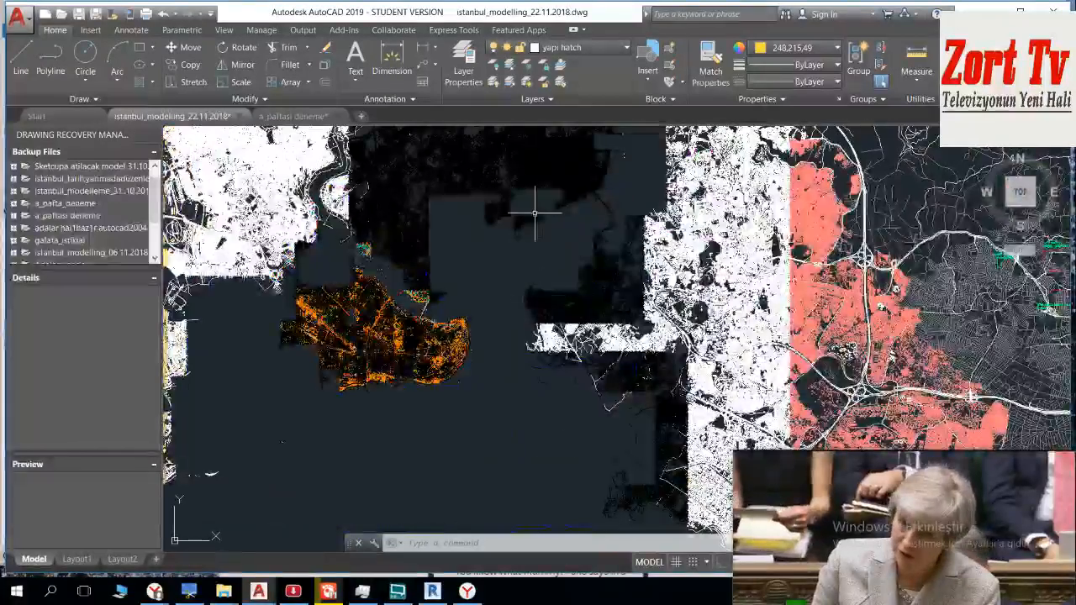
pyautogui.scroll(6, 551, 218)
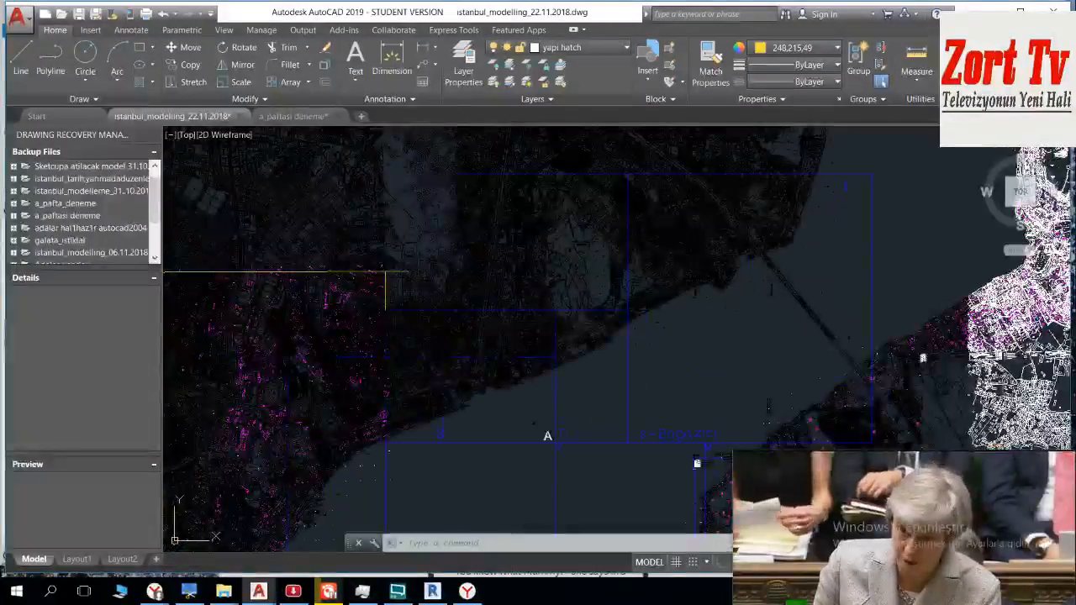
pyautogui.moveTo(623, 348); pyautogui.dragTo(534, 171, button='middle')
pyautogui.moveTo(516, 209); pyautogui.dragTo(574, 444, button='middle')
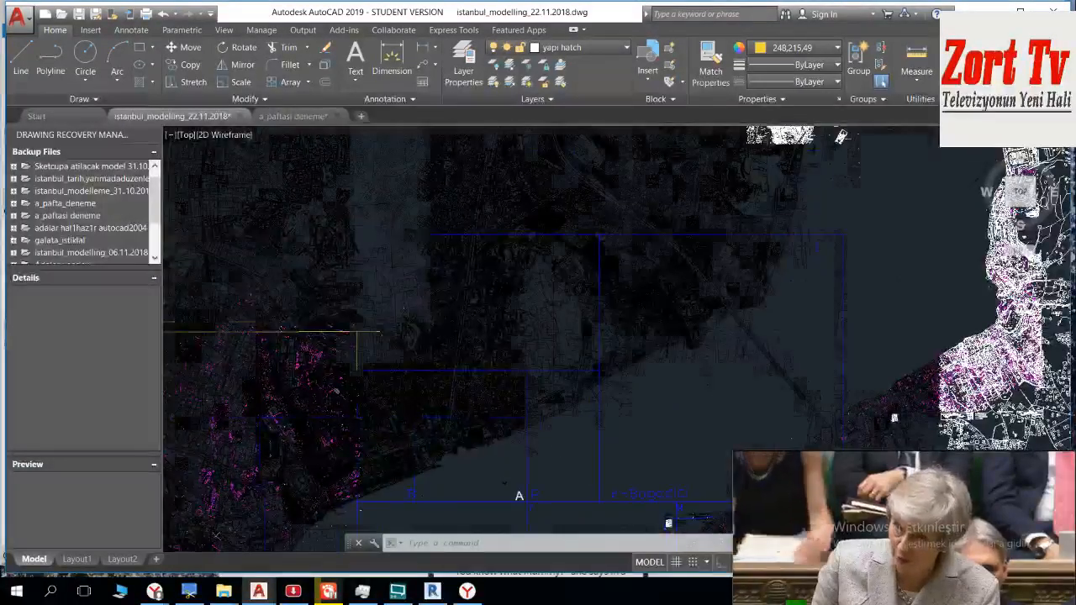
pyautogui.scroll(4, 387, 336)
pyautogui.scroll(-3, 478, 362)
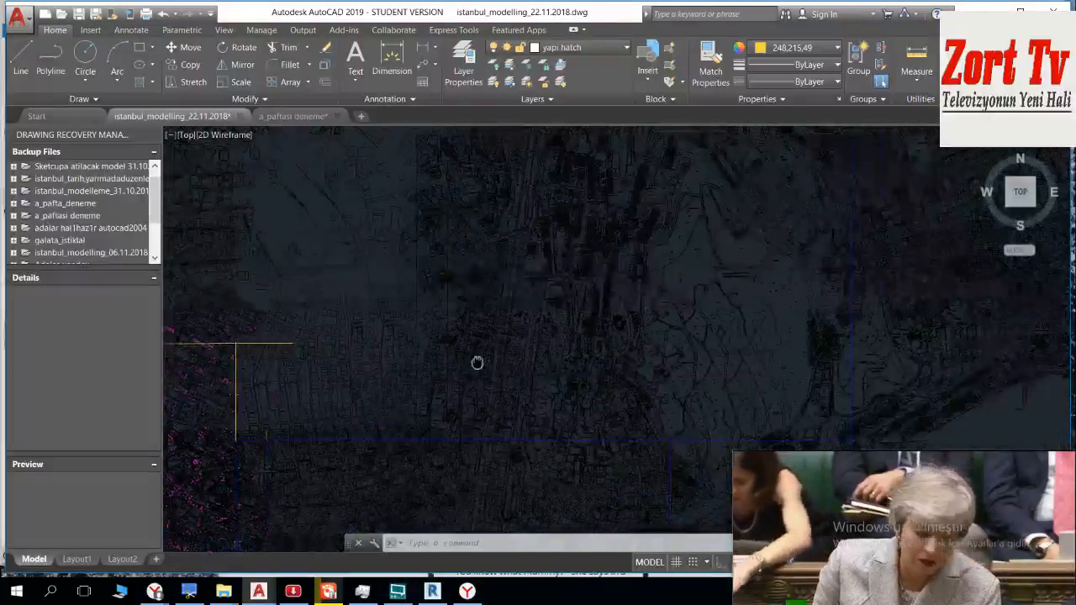
pyautogui.moveTo(535, 344); pyautogui.dragTo(512, 206, button='middle')
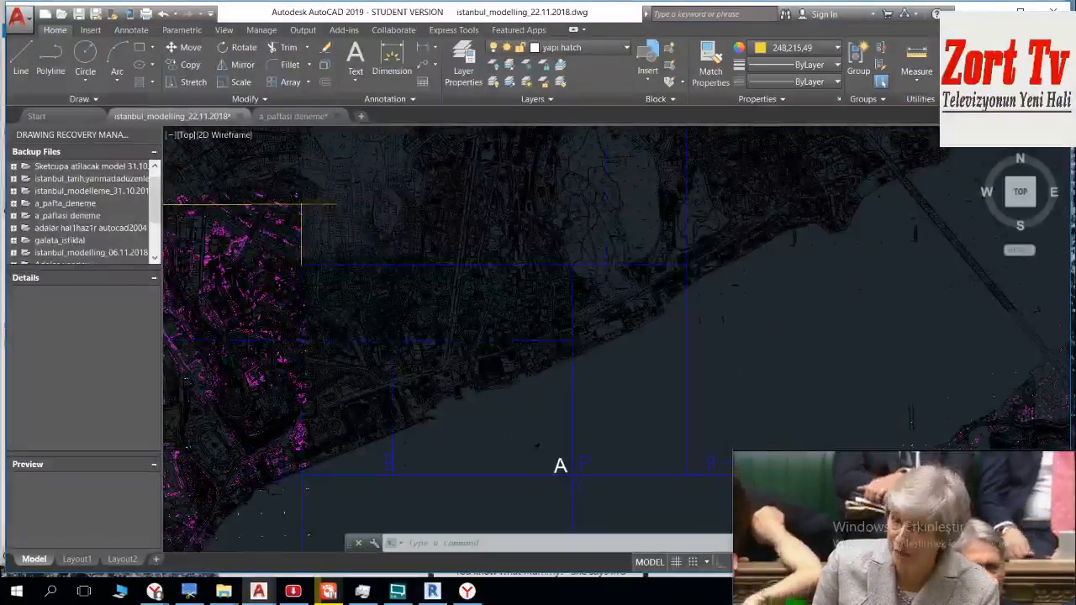
pyautogui.scroll(5, 301, 206)
pyautogui.scroll(-10, 773, 345)
pyautogui.moveTo(632, 372)
pyautogui.mouseDown(button='middle')
pyautogui.moveTo(600, 264)
pyautogui.moveTo(617, 348)
pyautogui.mouseUp(button='middle')
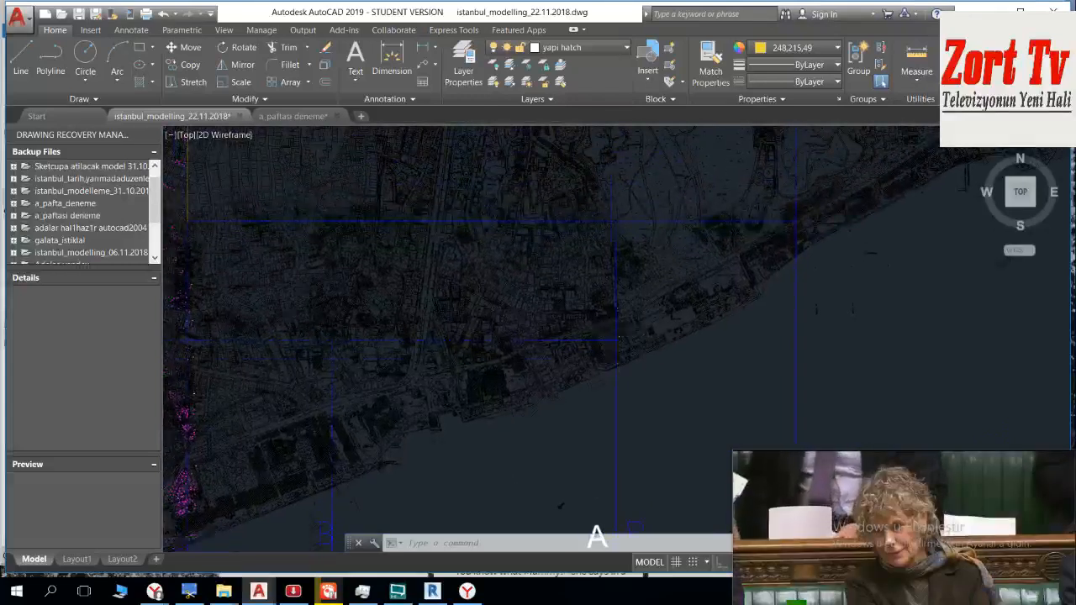
# Step: Select everything touching the rectangular sheet north of sheets A and B, windowing from its southeastern to its northwestern corner
pyautogui.scroll(6, 598, 358)
pyautogui.scroll(5, 593, 357)
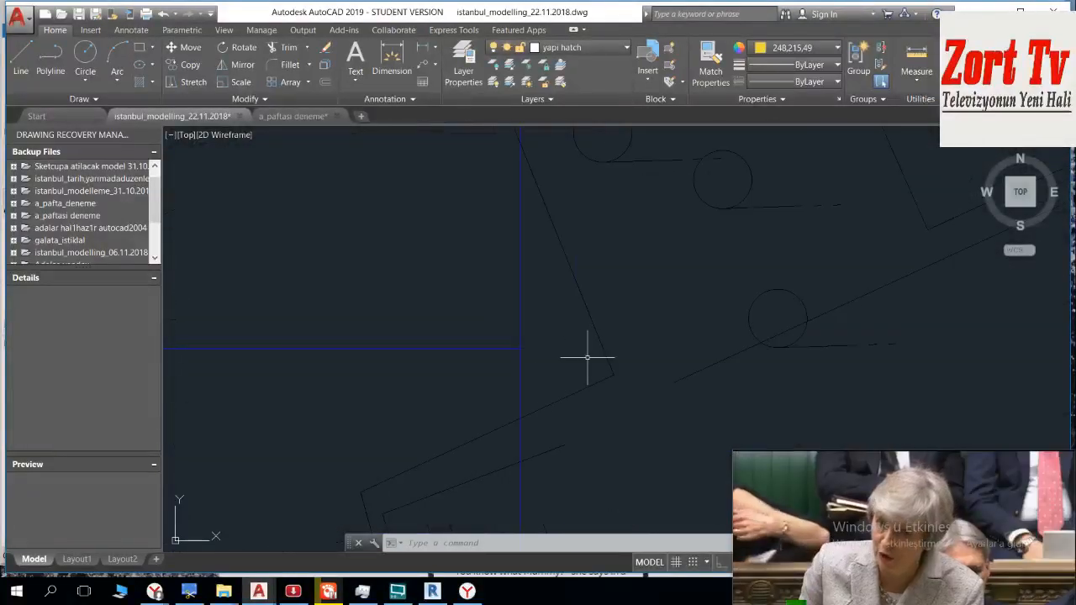
pyautogui.click(540, 369)
pyautogui.scroll(-5, 425, 274)
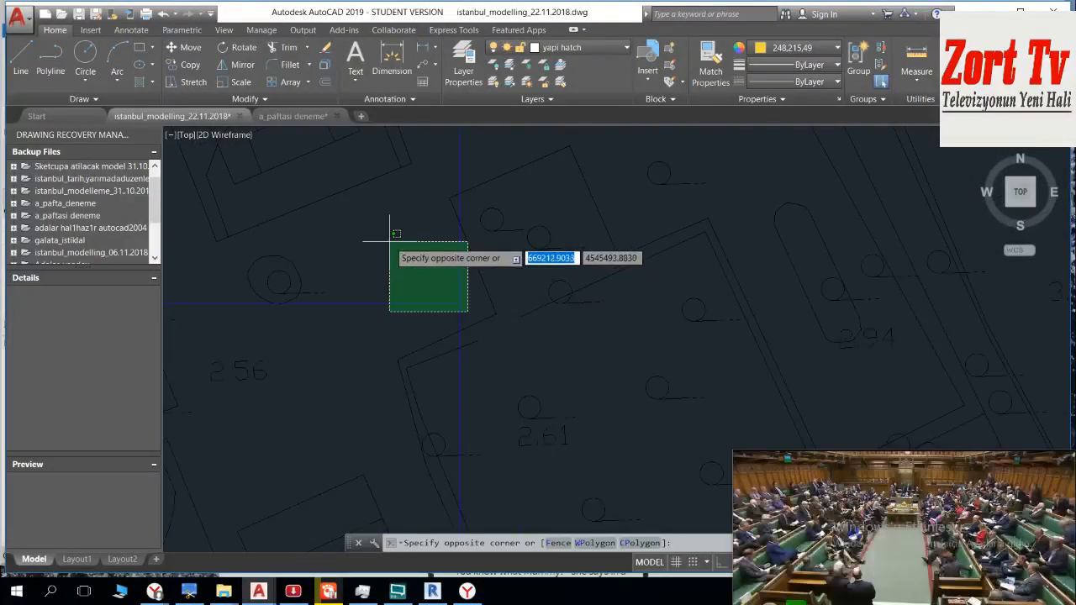
pyautogui.scroll(-2, 391, 240)
pyautogui.moveTo(392, 240); pyautogui.dragTo(553, 474, button='middle')
pyautogui.moveTo(446, 291); pyautogui.dragTo(618, 425, button='middle')
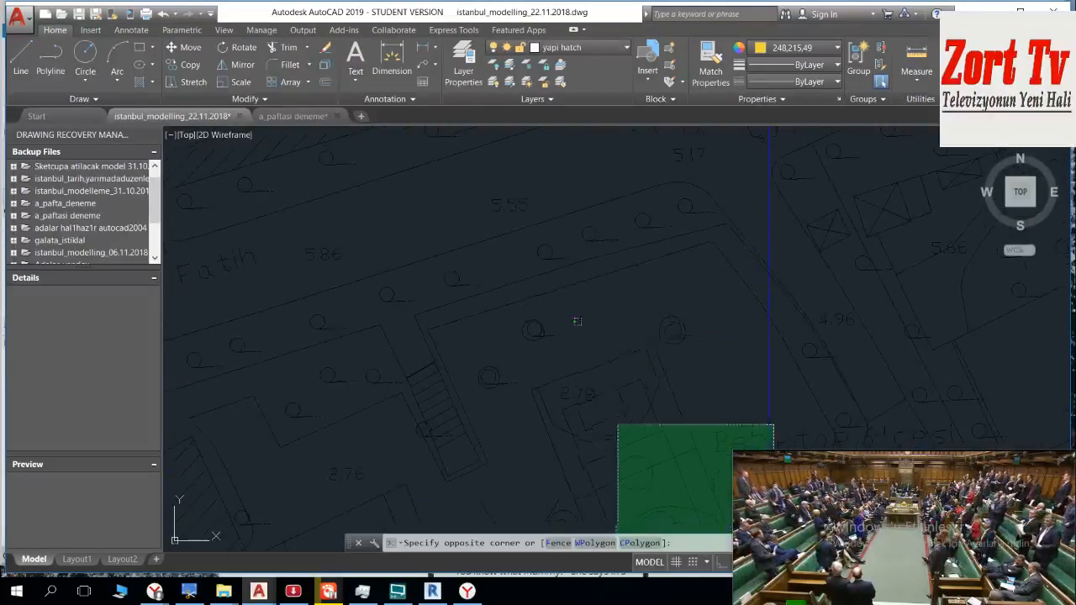
pyautogui.scroll(-3, 579, 317)
pyautogui.moveTo(469, 202)
pyautogui.mouseDown(button='middle')
pyautogui.moveTo(679, 331)
pyautogui.moveTo(699, 413)
pyautogui.mouseUp(button='middle')
pyautogui.scroll(-4, 651, 311)
pyautogui.scroll(2, 699, 413)
pyautogui.scroll(4, 677, 338)
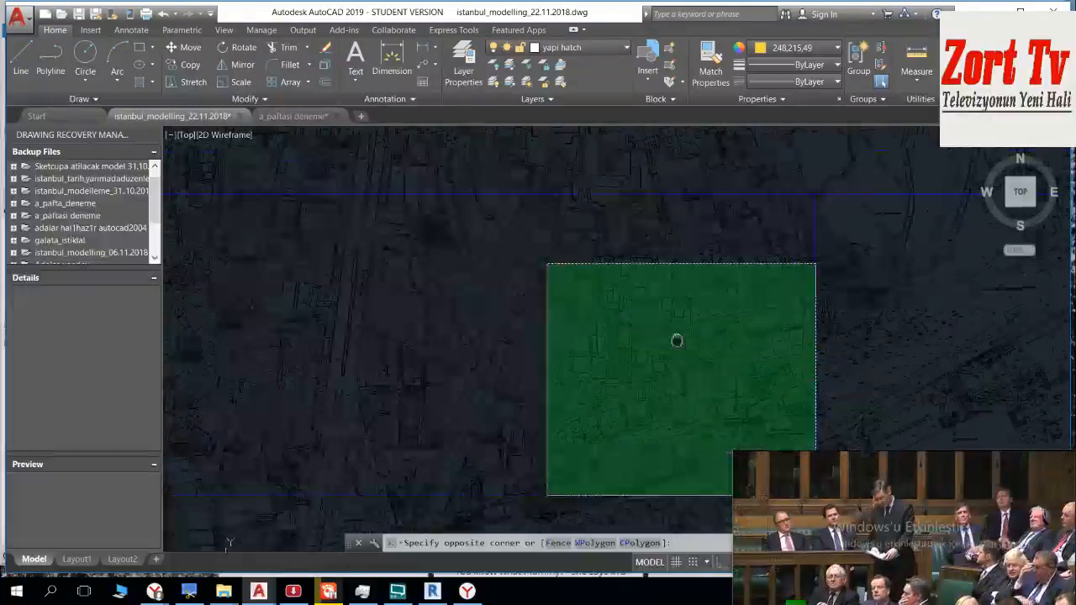
pyautogui.scroll(-2, 580, 301)
pyautogui.moveTo(454, 311); pyautogui.dragTo(614, 314, button='middle')
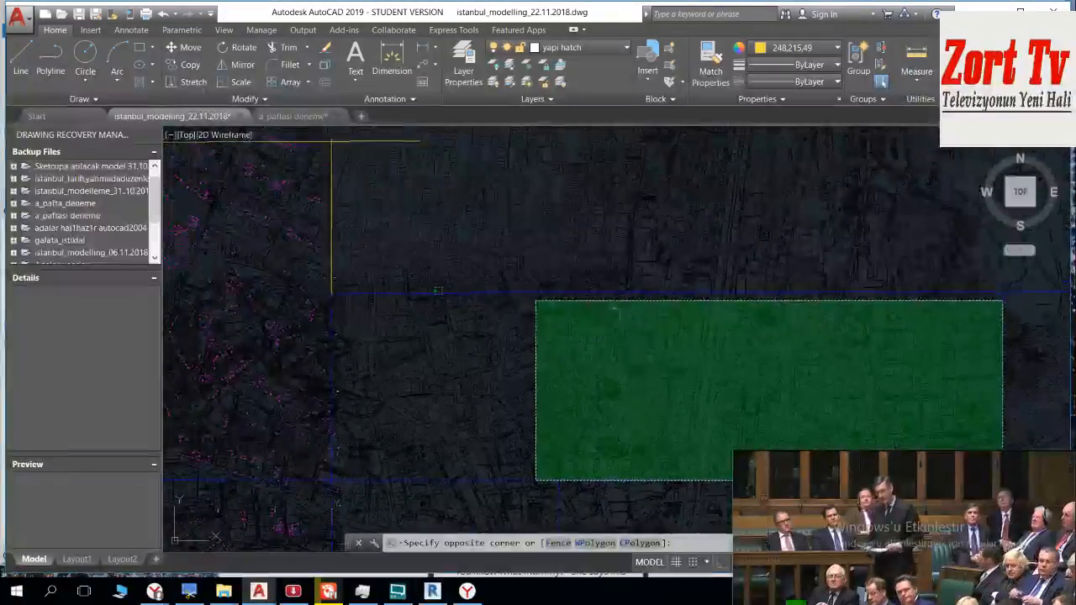
pyautogui.scroll(3, 454, 277)
pyautogui.scroll(3, 223, 303)
pyautogui.moveTo(231, 305)
pyautogui.mouseDown(button='middle')
pyautogui.moveTo(404, 267)
pyautogui.moveTo(415, 296)
pyautogui.mouseUp(button='middle')
pyautogui.scroll(3, 336, 296)
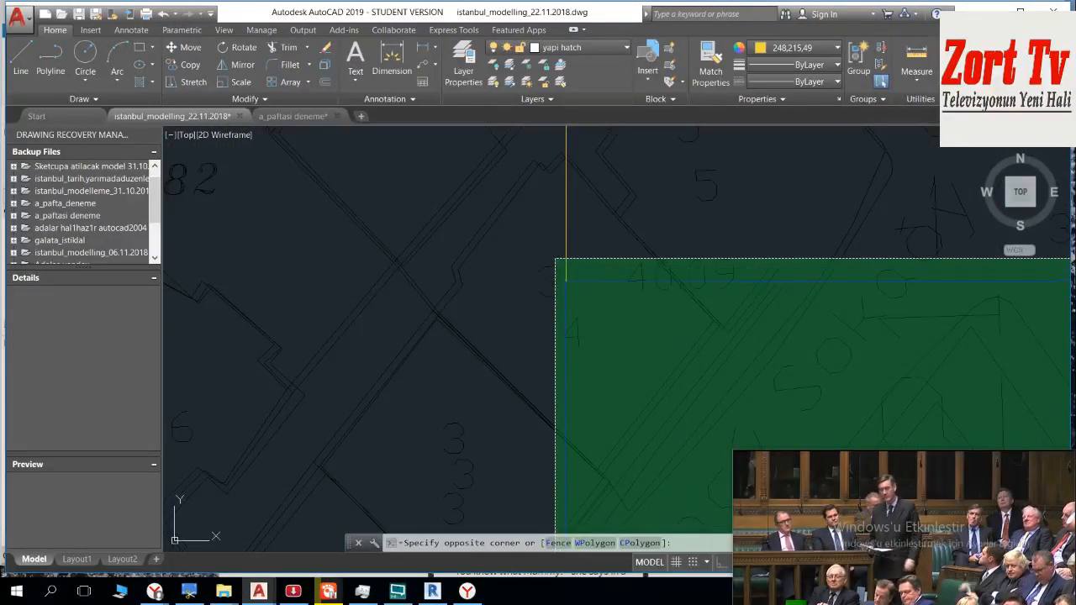
pyautogui.click(563, 273)
# Step: Deselect the vertical boundary lines and the hooked road outline extending south of the selected rectangular sheet
pyautogui.scroll(-5, 584, 308)
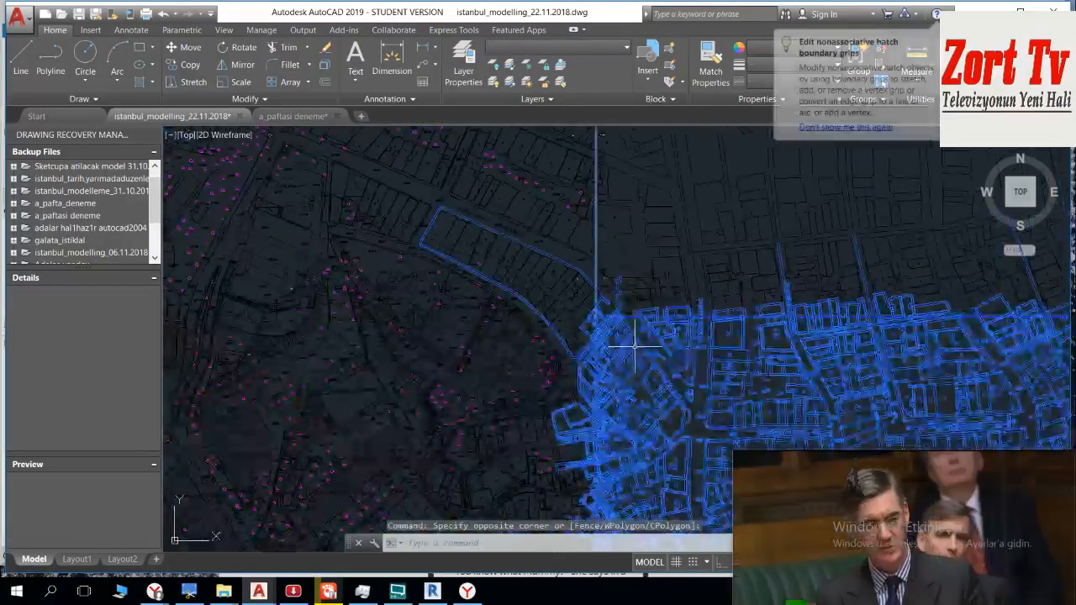
pyautogui.moveTo(555, 313); pyautogui.dragTo(344, 210, button='middle')
pyautogui.scroll(-4, 507, 279)
pyautogui.moveTo(522, 312); pyautogui.dragTo(370, 199, button='middle')
pyautogui.moveTo(720, 413); pyautogui.dragTo(591, 329, button='middle')
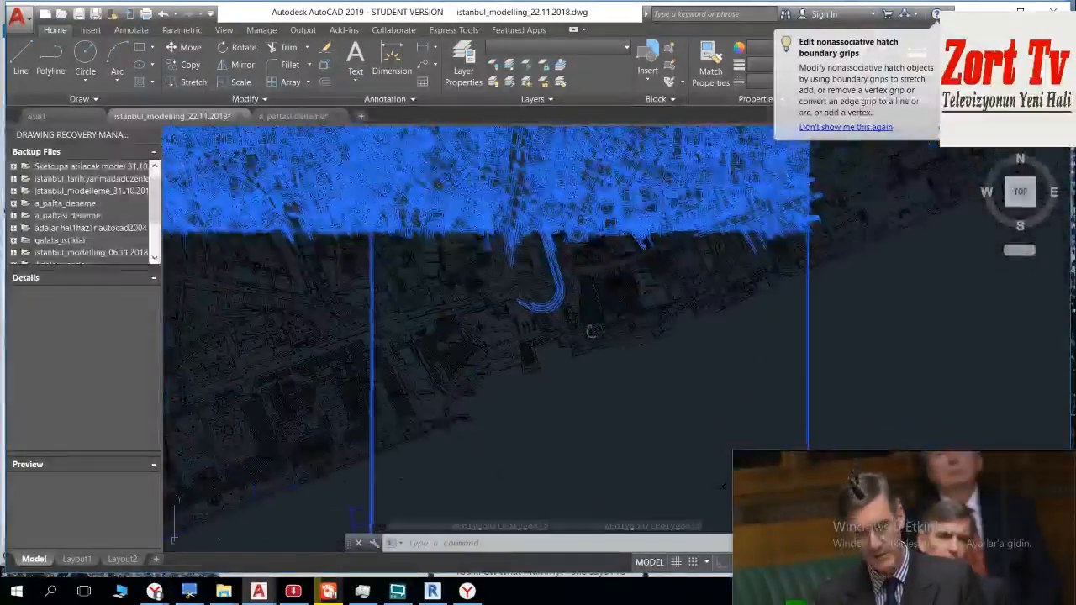
pyautogui.scroll(-4, 647, 395)
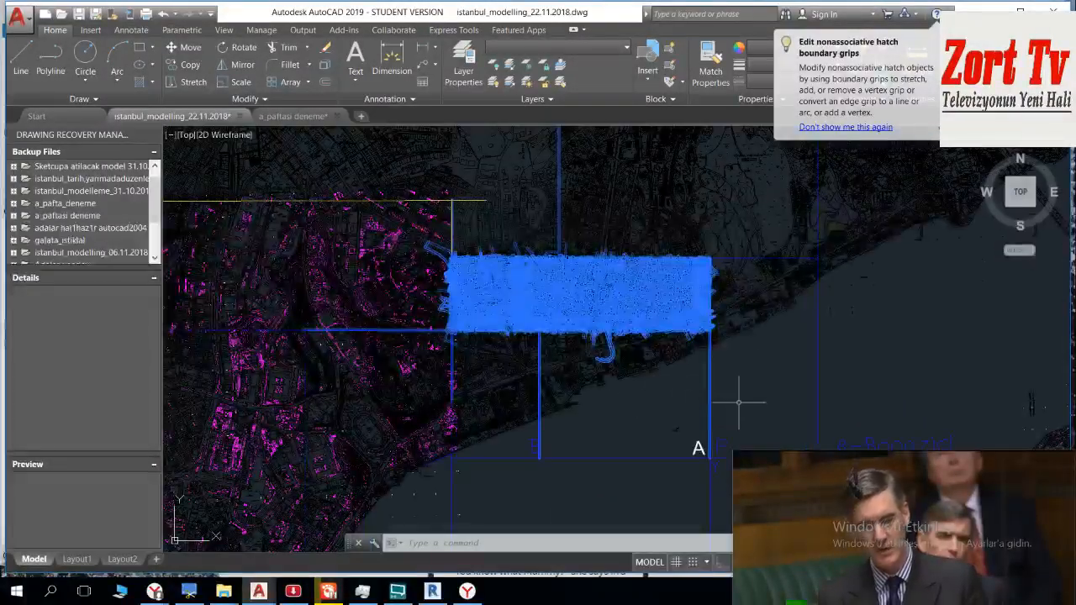
pyautogui.click(756, 404)
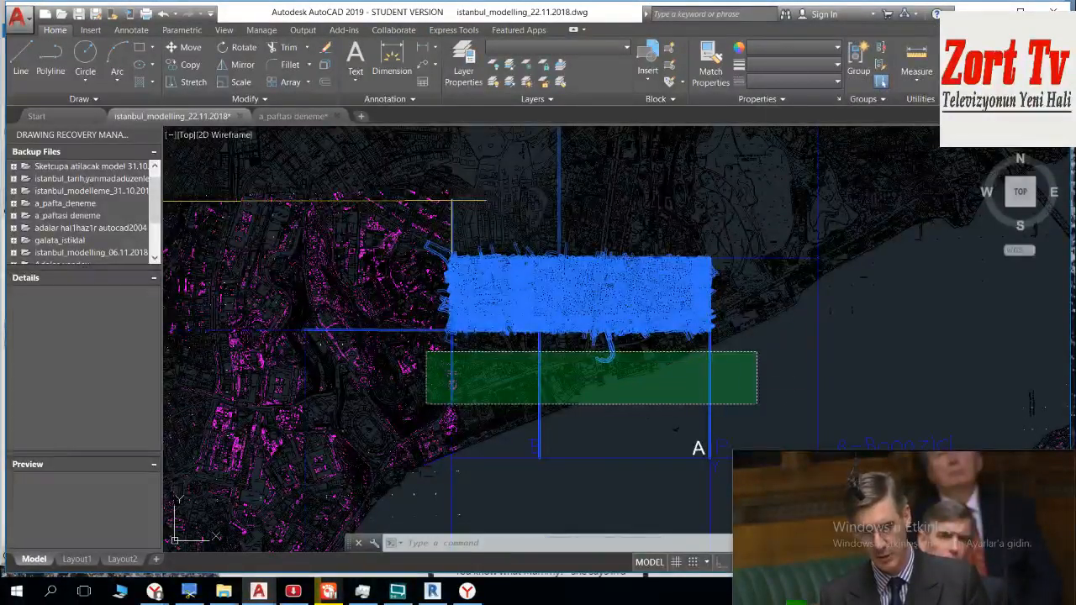
pyautogui.click(427, 353)
# Step: Deselect the horizontal boundary line running west from the sheet's southwestern corner and the long street outline crossing it
pyautogui.scroll(8, 430, 348)
pyautogui.scroll(6, 538, 360)
pyautogui.moveTo(653, 415); pyautogui.dragTo(526, 247, button='middle')
pyautogui.scroll(6, 569, 264)
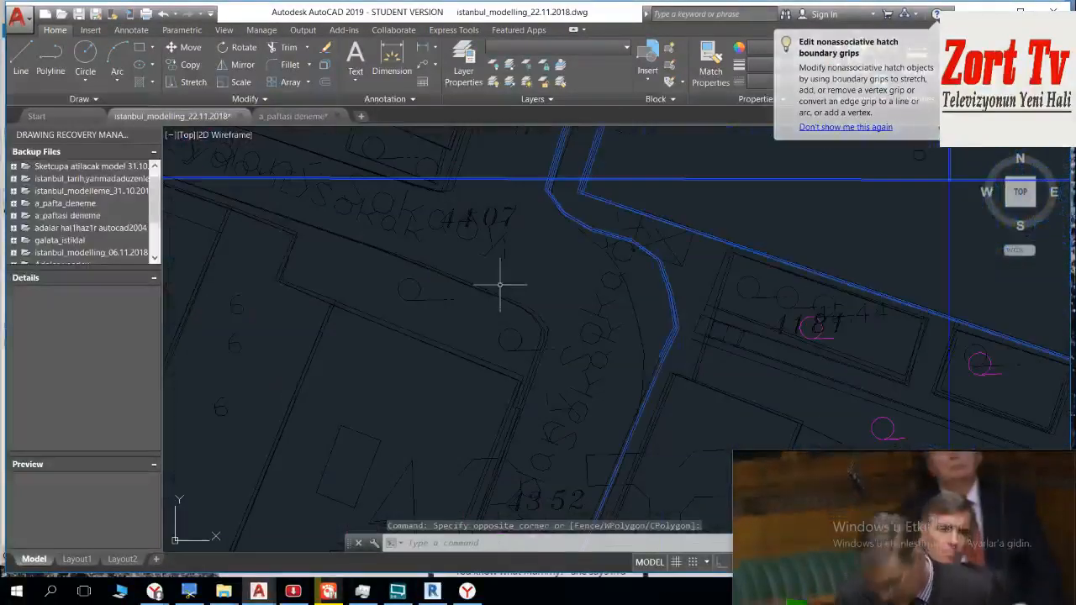
pyautogui.scroll(-6, 499, 294)
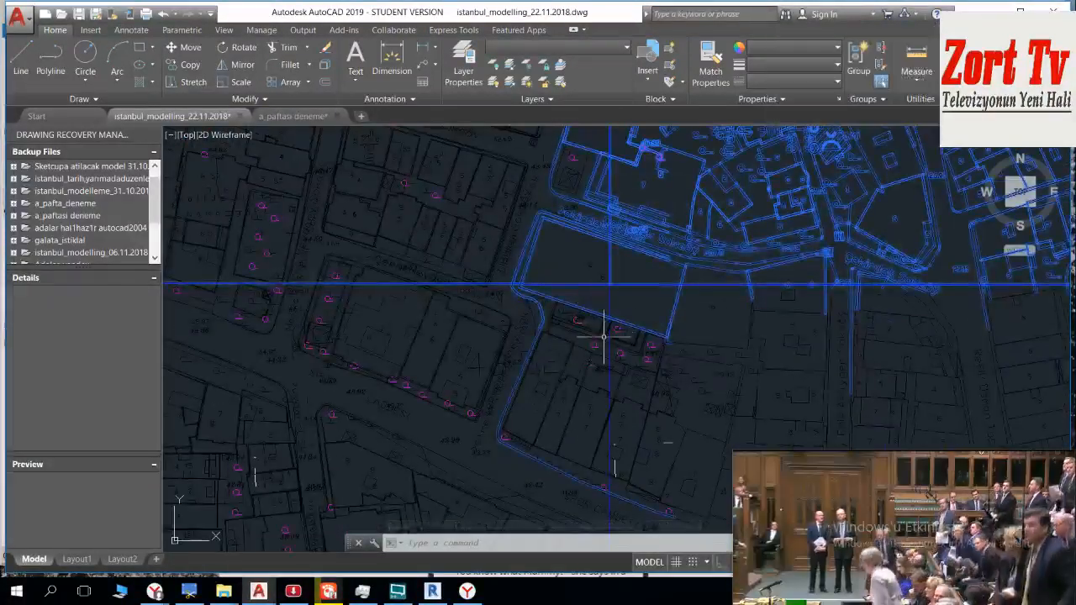
pyautogui.click(553, 489)
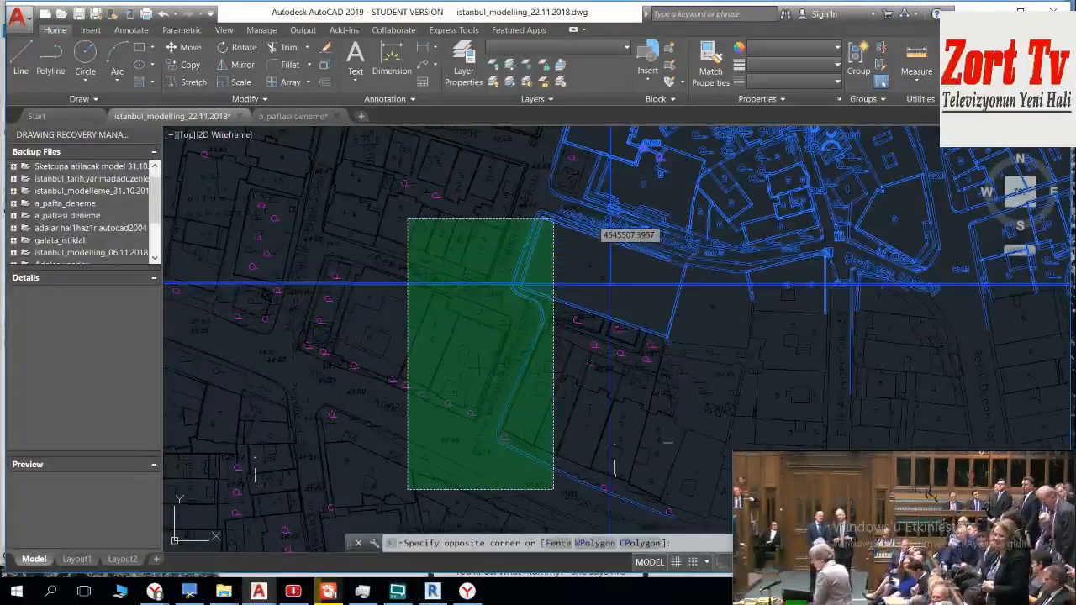
pyautogui.keyDown('shift'); pyautogui.click(410, 221); pyautogui.keyUp('shift')
# Step: Deselect the vertical boundary line, the curved road line and the adjacent street line extending north beyond the sheet's northern edge
pyautogui.scroll(-2, 409, 221)
pyautogui.moveTo(504, 379); pyautogui.dragTo(565, 445, button='middle')
pyautogui.scroll(-3, 512, 272)
pyautogui.moveTo(512, 271); pyautogui.dragTo(494, 442, button='middle')
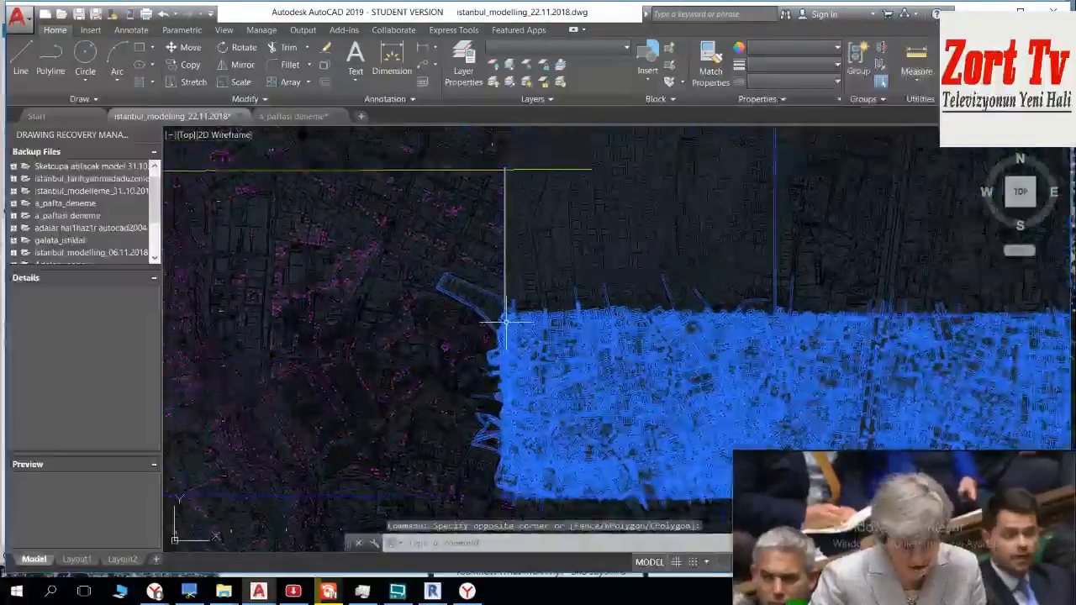
pyautogui.scroll(-2, 505, 320)
pyautogui.scroll(5, 613, 325)
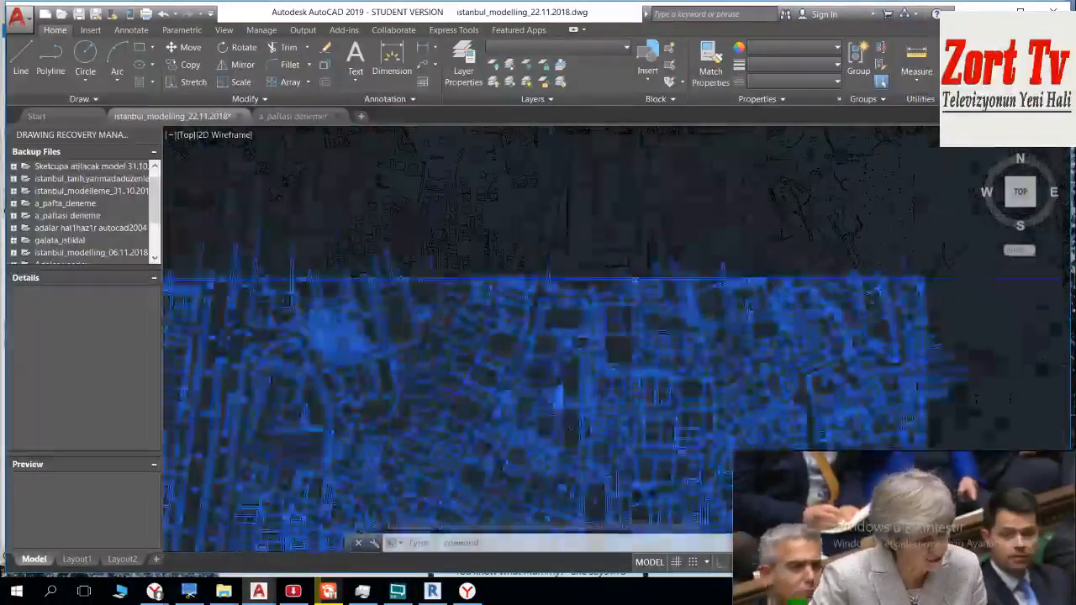
pyautogui.scroll(-6, 712, 313)
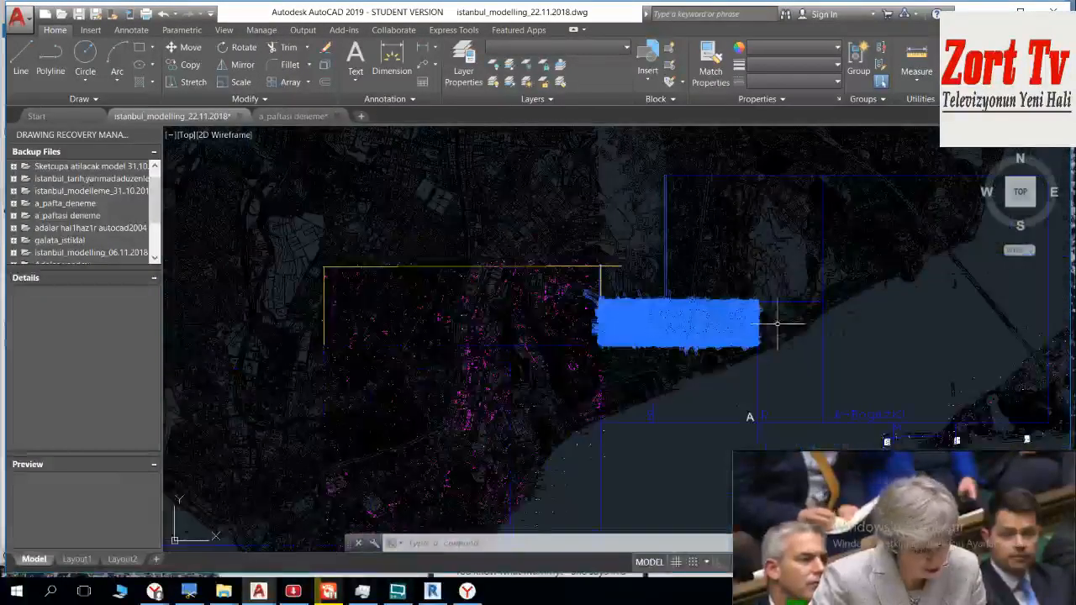
pyautogui.moveTo(748, 307)
pyautogui.mouseDown(button='middle')
pyautogui.moveTo(597, 267)
pyautogui.moveTo(522, 224)
pyautogui.mouseUp(button='middle')
pyautogui.scroll(4, 616, 225)
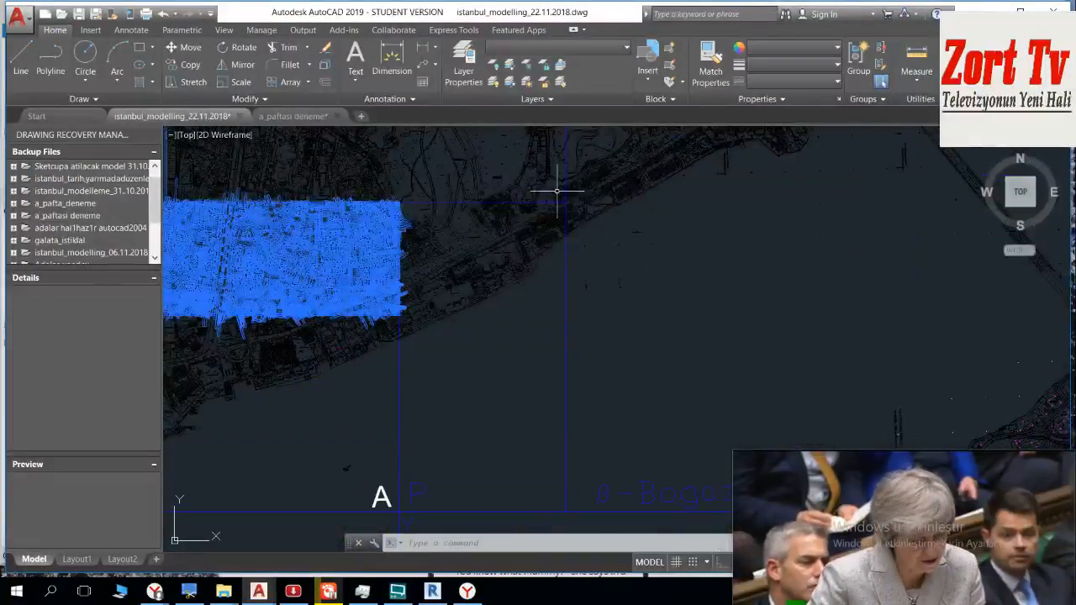
pyautogui.scroll(6, 564, 195)
pyautogui.moveTo(586, 209); pyautogui.dragTo(970, 396, button='middle')
pyautogui.scroll(-2, 513, 303)
pyautogui.moveTo(389, 317); pyautogui.dragTo(917, 265, button='middle')
pyautogui.scroll(-6, 590, 271)
pyautogui.moveTo(495, 288); pyautogui.dragTo(550, 311, button='middle')
pyautogui.scroll(4, 572, 277)
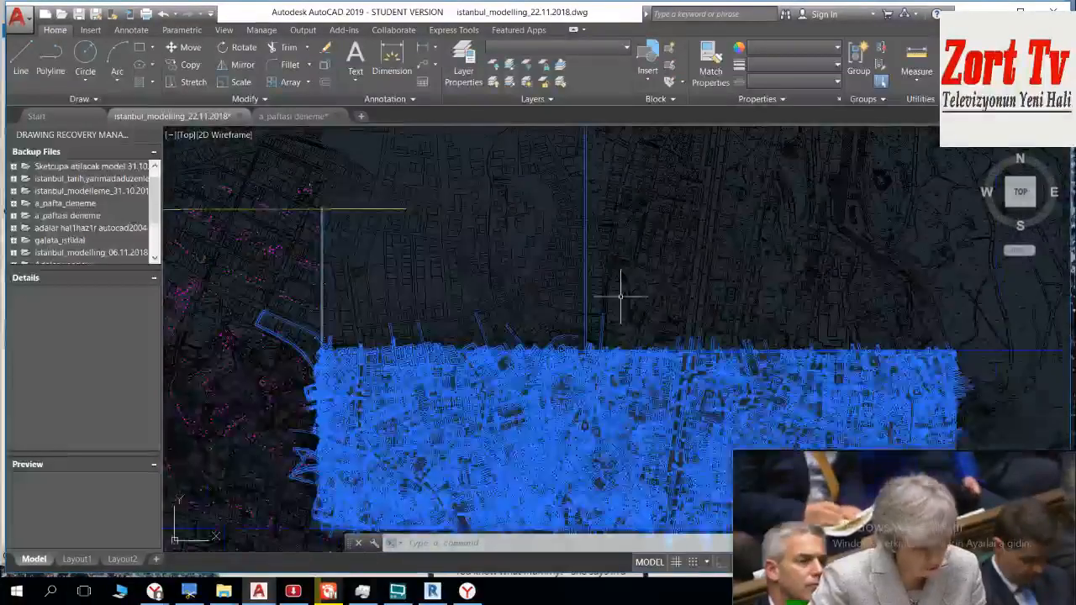
pyautogui.scroll(12, 608, 326)
pyautogui.moveTo(533, 384); pyautogui.dragTo(564, 197, button='middle')
pyautogui.scroll(-4, 640, 228)
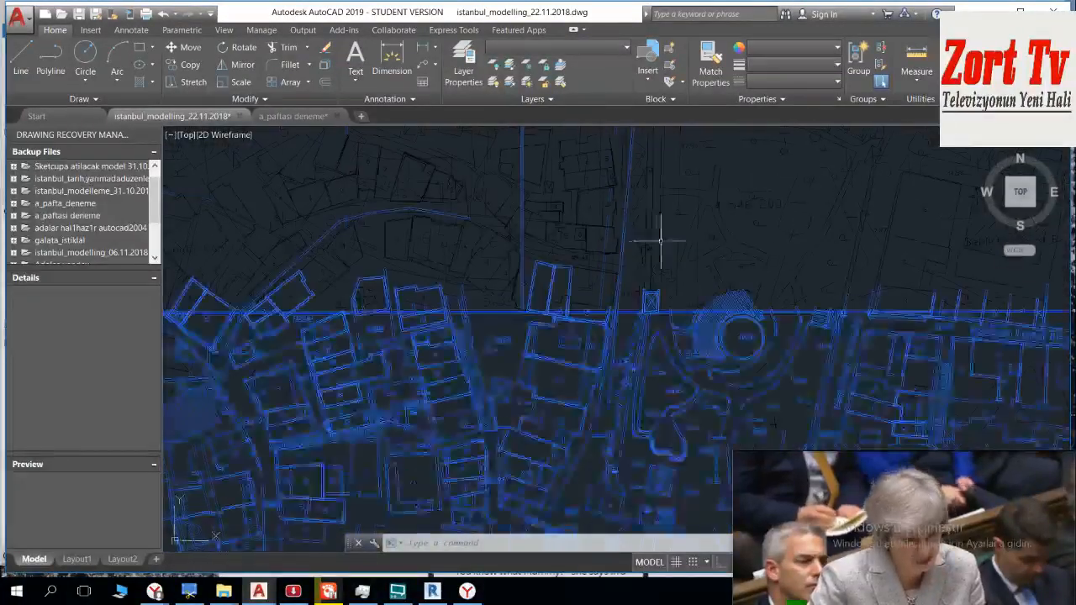
pyautogui.click(672, 225)
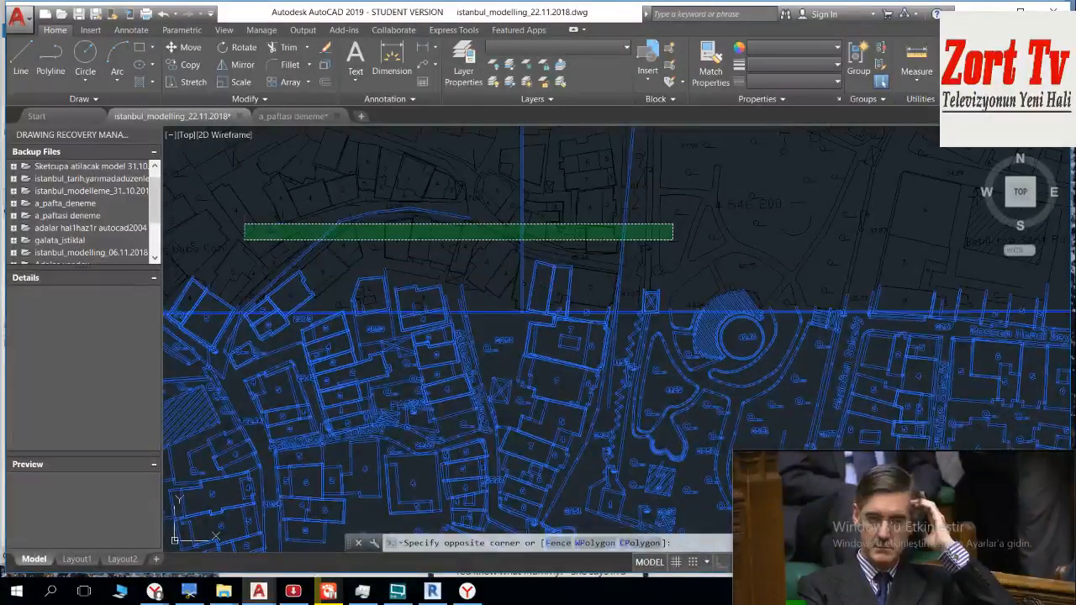
pyautogui.click(245, 239)
# Step: Write the selected northern sheet's objects to X_paftasi_a_ustu.dwg in the DWG_paftalar_22.11.2018 folder with Write Block
pyautogui.scroll(-5, 524, 247)
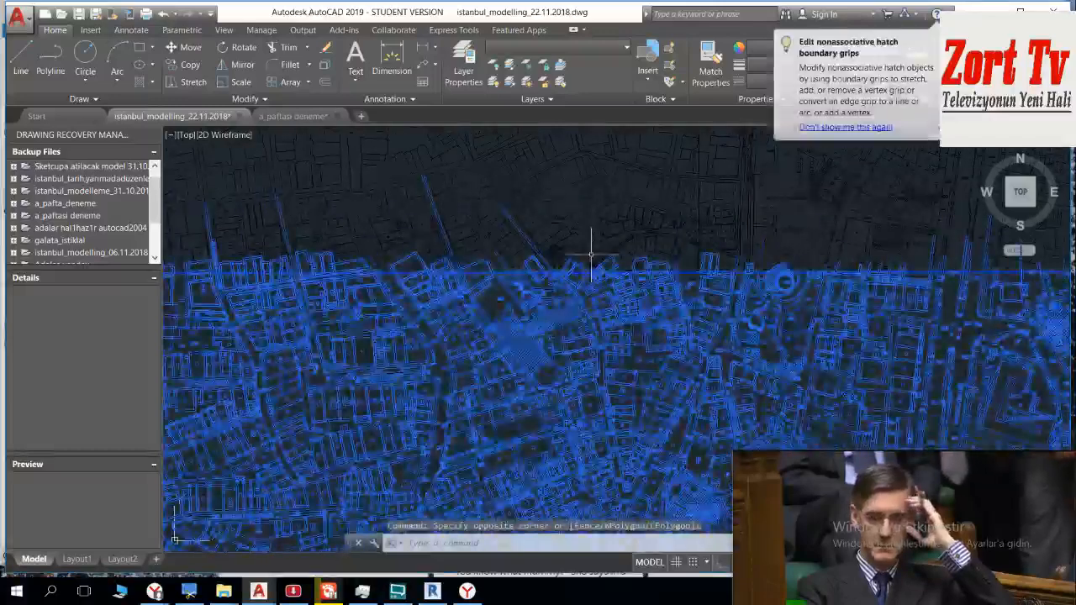
pyautogui.scroll(-4, 590, 254)
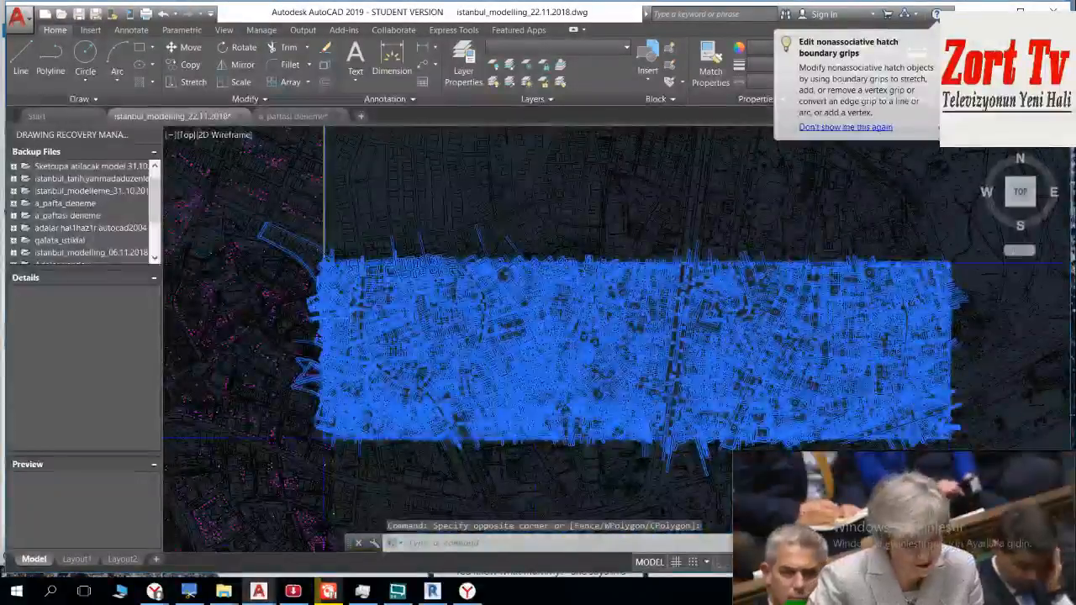
pyautogui.scroll(-2, 430, 180)
pyautogui.moveTo(427, 180); pyautogui.dragTo(452, 113, button='middle')
pyautogui.moveTo(731, 332); pyautogui.dragTo(645, 256, button='middle')
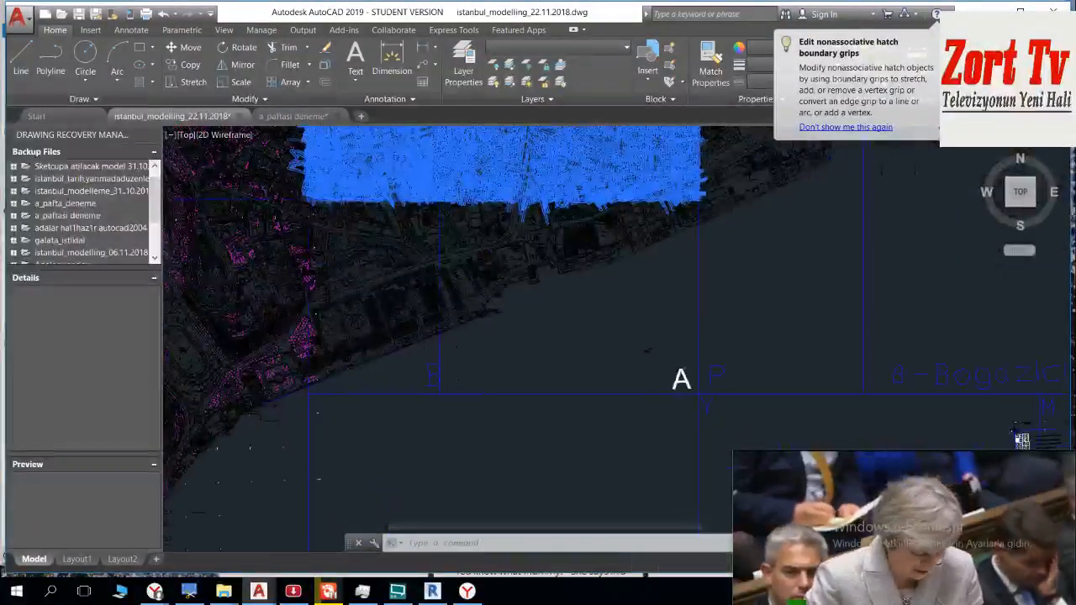
pyautogui.write('w')
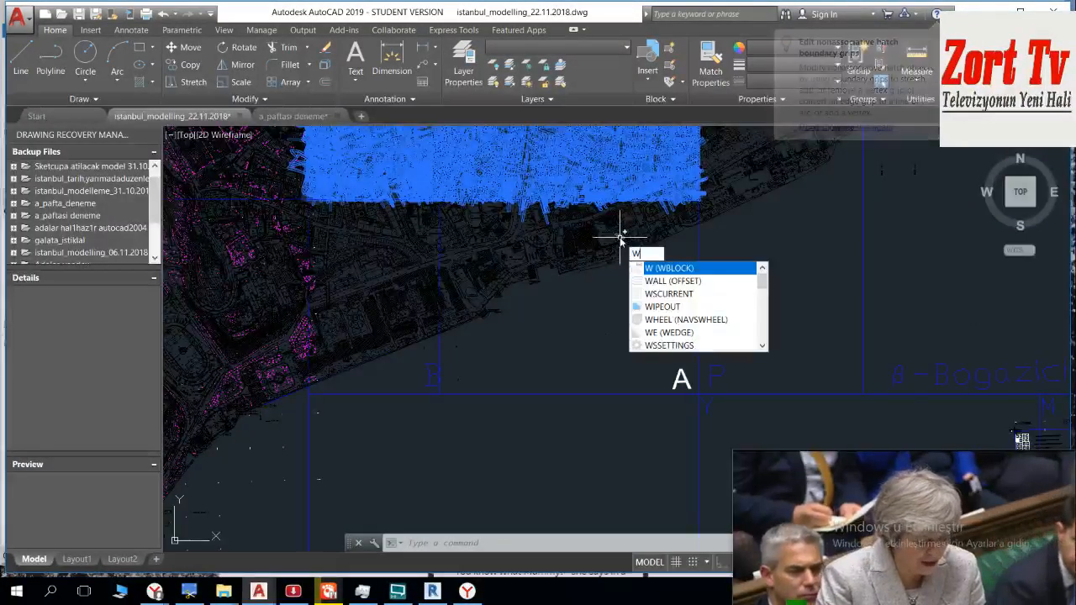
pyautogui.press('Return')
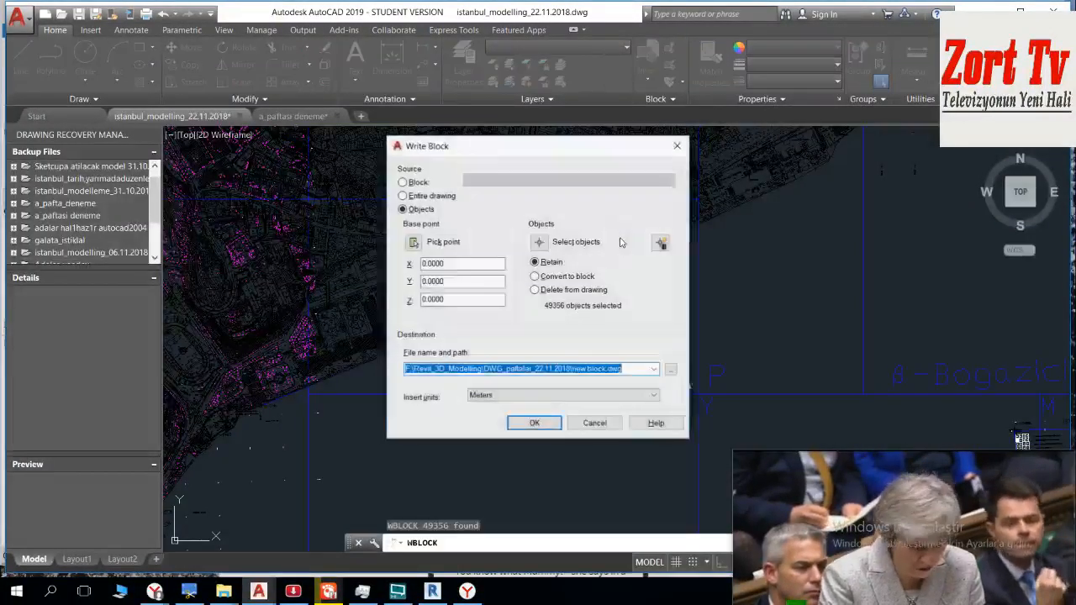
pyautogui.click(670, 371)
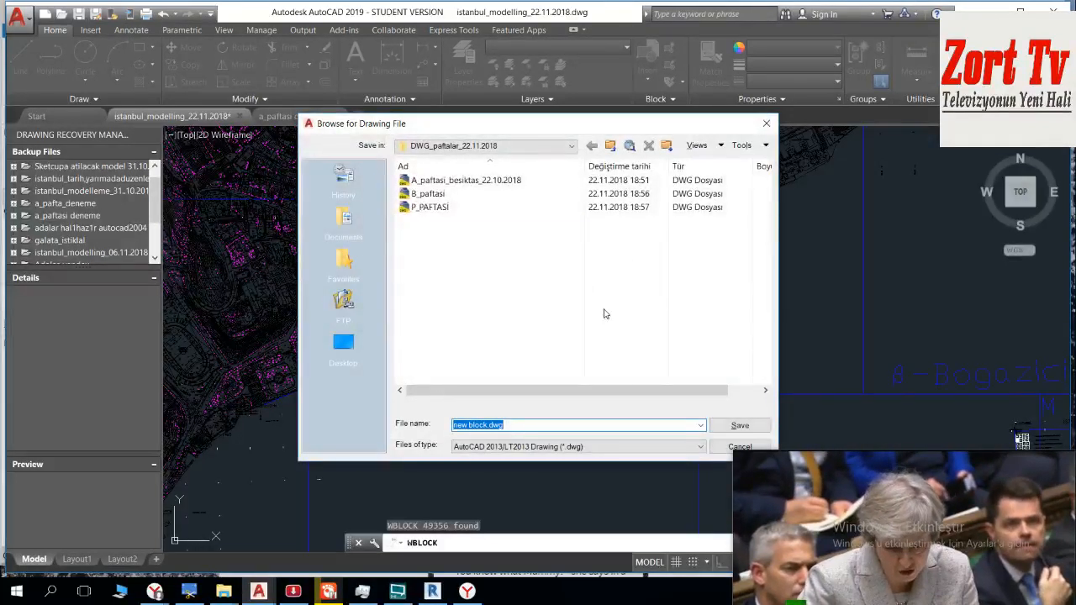
pyautogui.press('BackSpace')
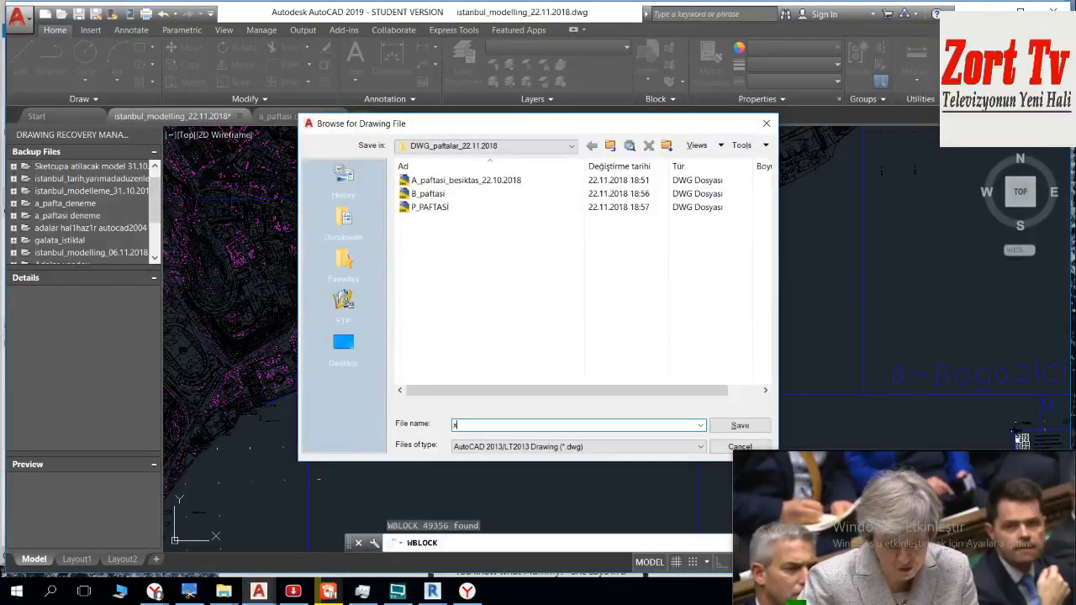
pyautogui.write('x')
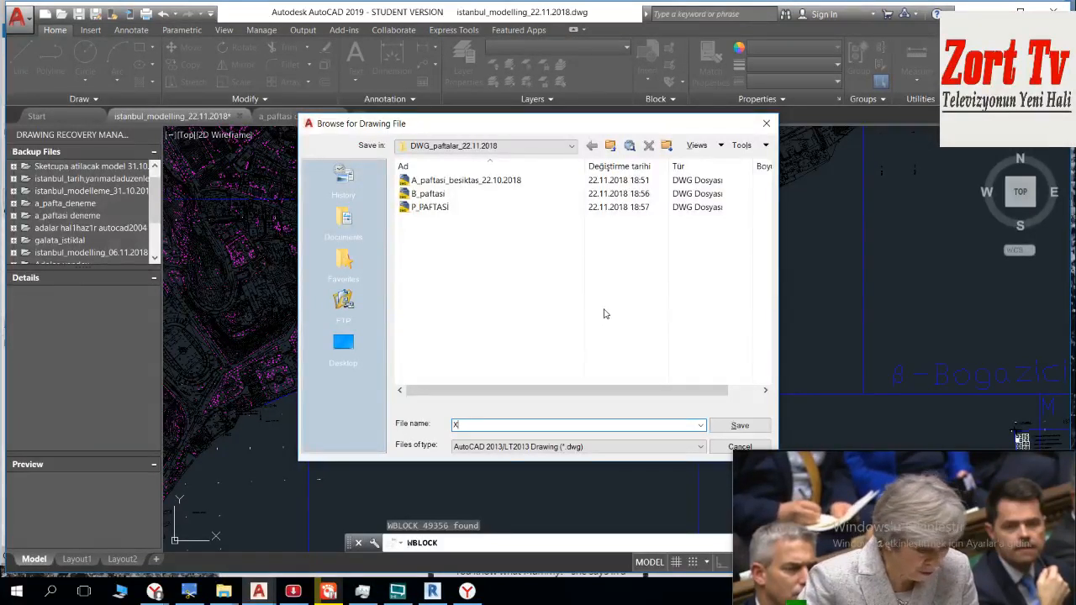
pyautogui.write('_paftasi')
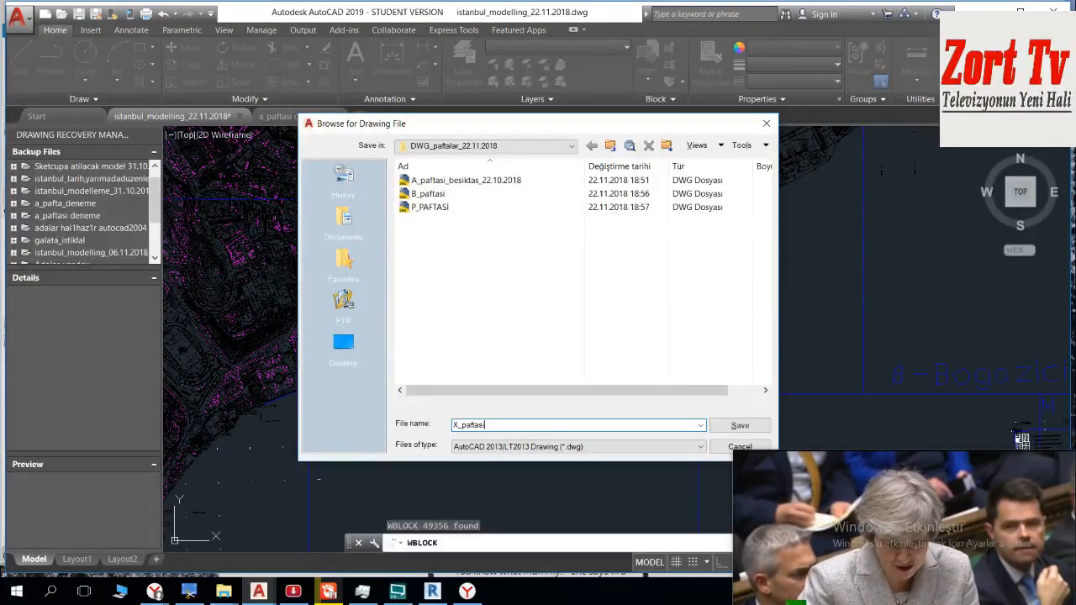
pyautogui.write('_a')
pyautogui.write("'")
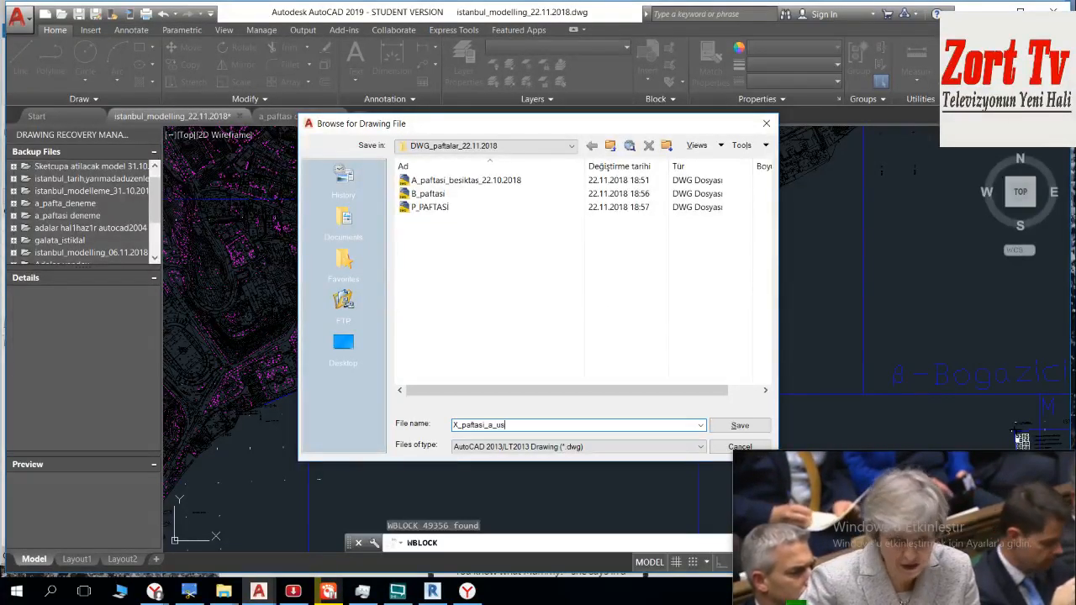
pyautogui.press('Return')
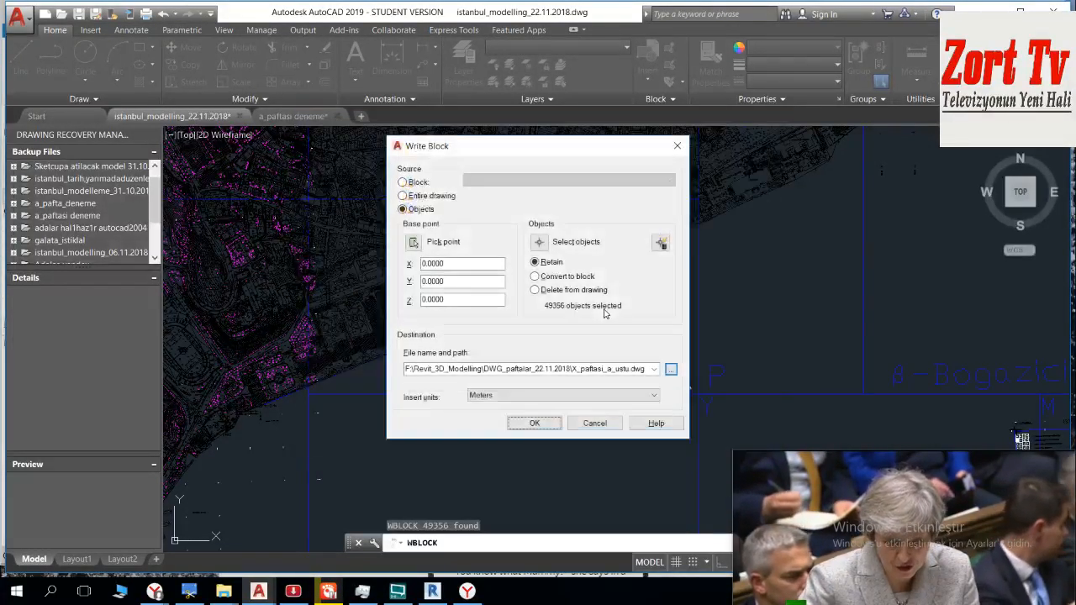
pyautogui.click(519, 419)
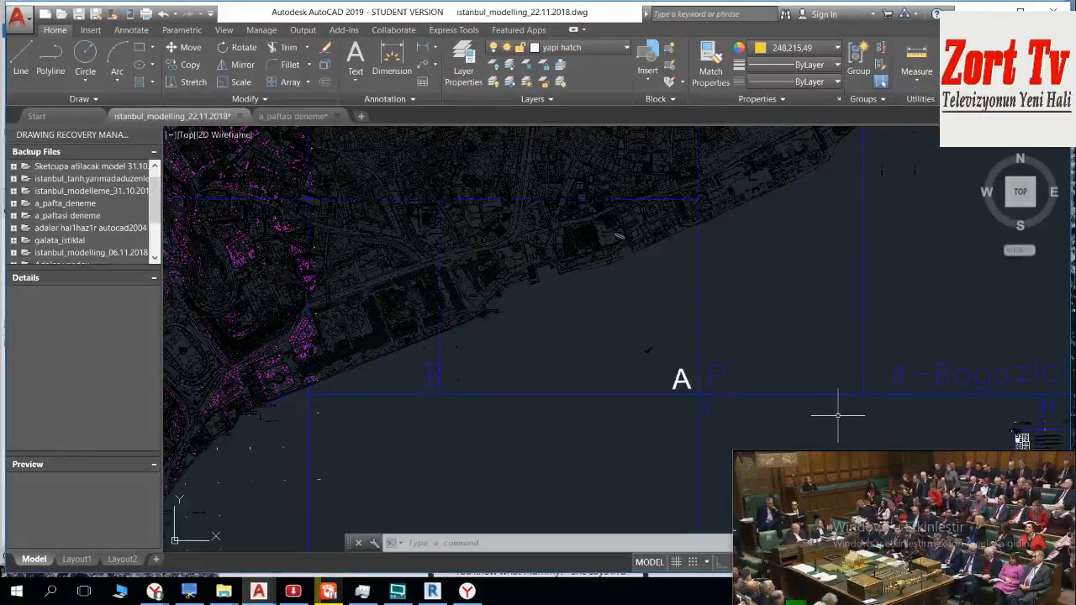
# Step: Switch to Revit and import the CAD file X_paftasi_a_ustu.dwg into the Site floor plan
pyautogui.click(432, 591)
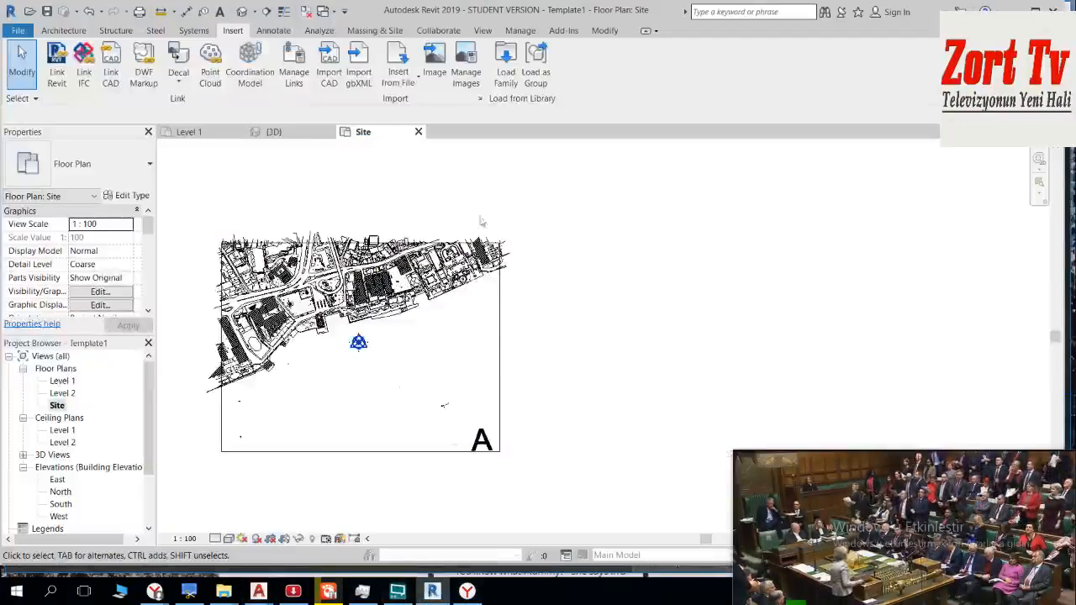
pyautogui.scroll(-3, 600, 449)
pyautogui.moveTo(599, 348); pyautogui.dragTo(557, 304, button='middle')
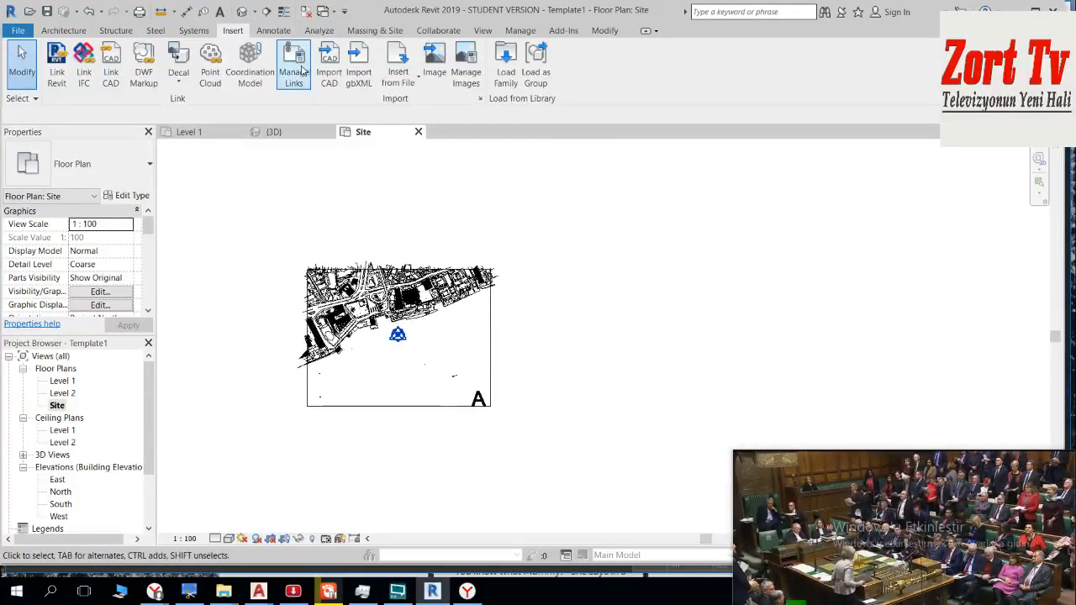
pyautogui.click(328, 72)
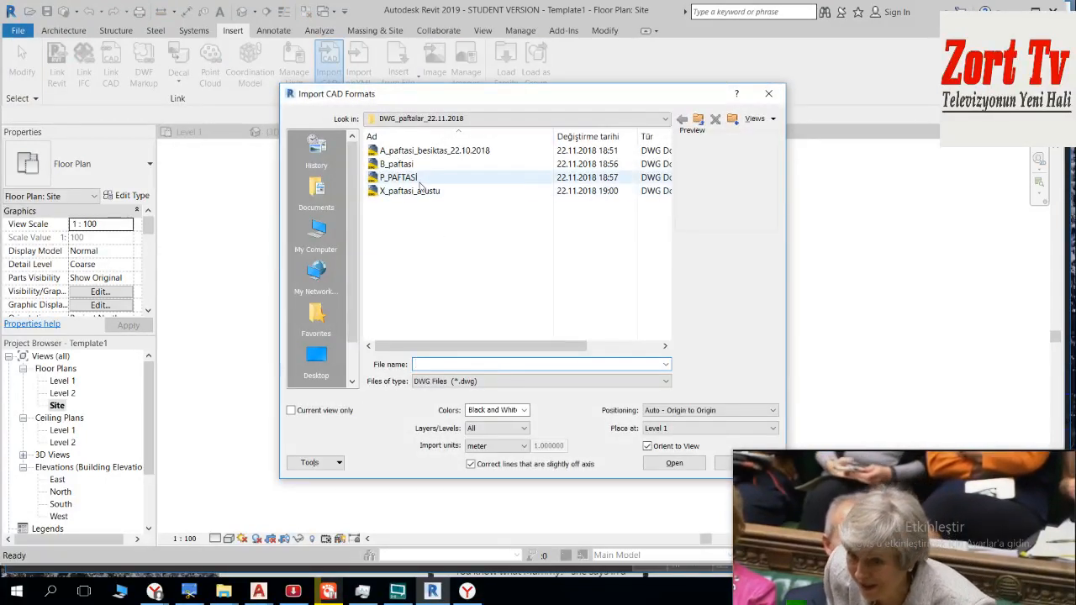
pyautogui.click(431, 193)
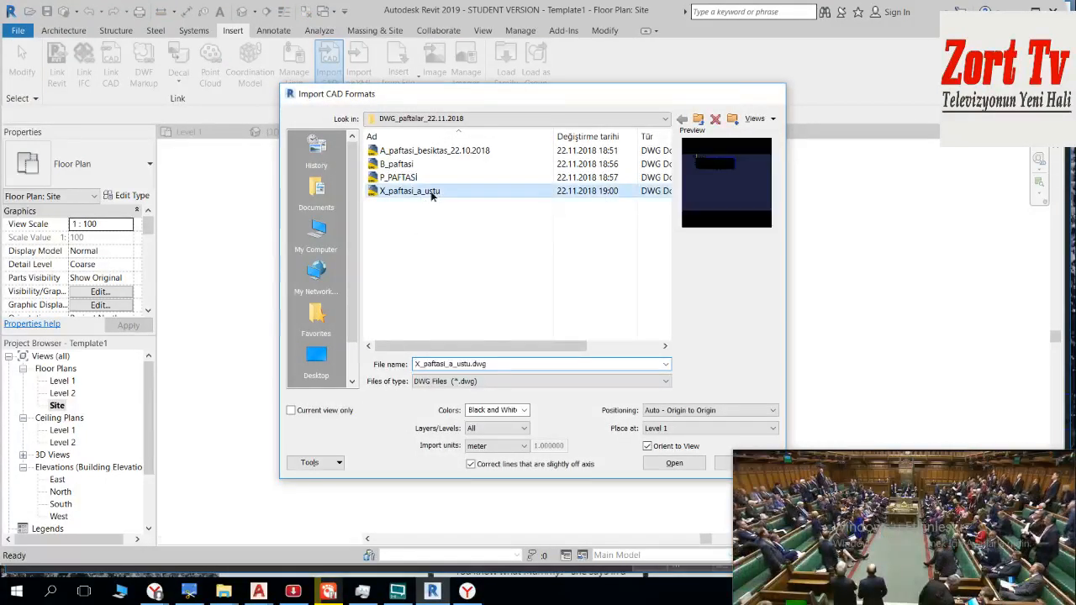
pyautogui.doubleClick(431, 194)
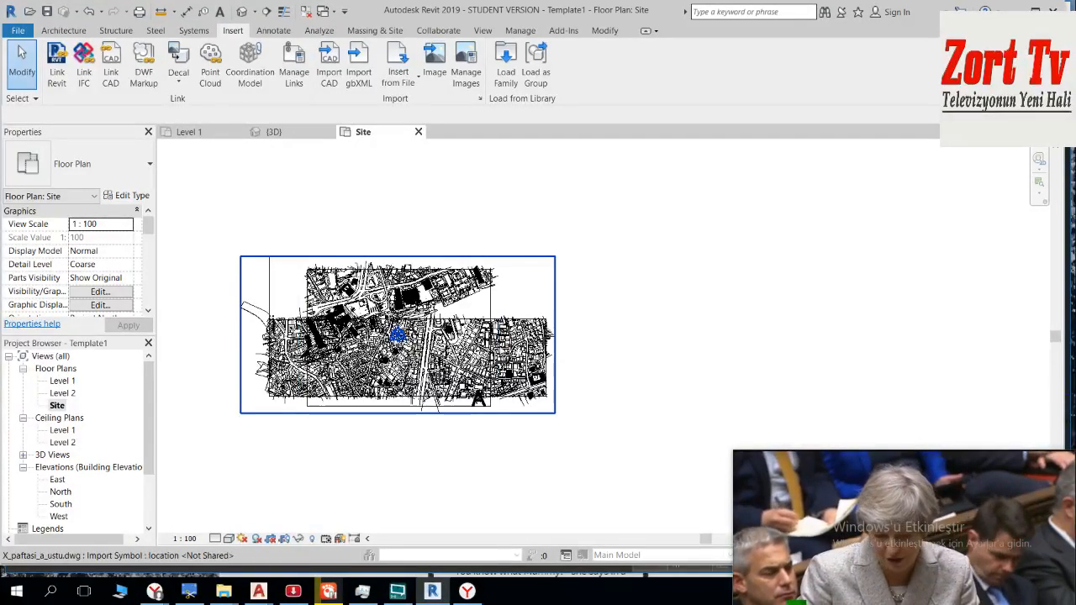
# Step: Try to move the imported X sheet north, using its own southeastern and northeastern corners as the move points
pyautogui.click(499, 344)
pyautogui.scroll(3, 391, 279)
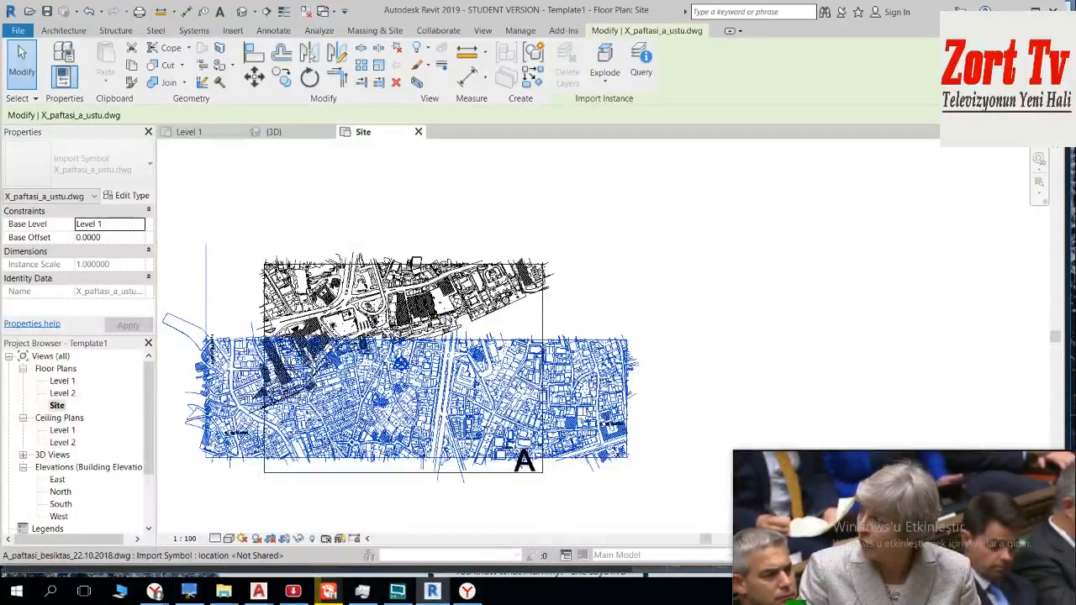
pyautogui.click(256, 79)
pyautogui.scroll(5, 626, 469)
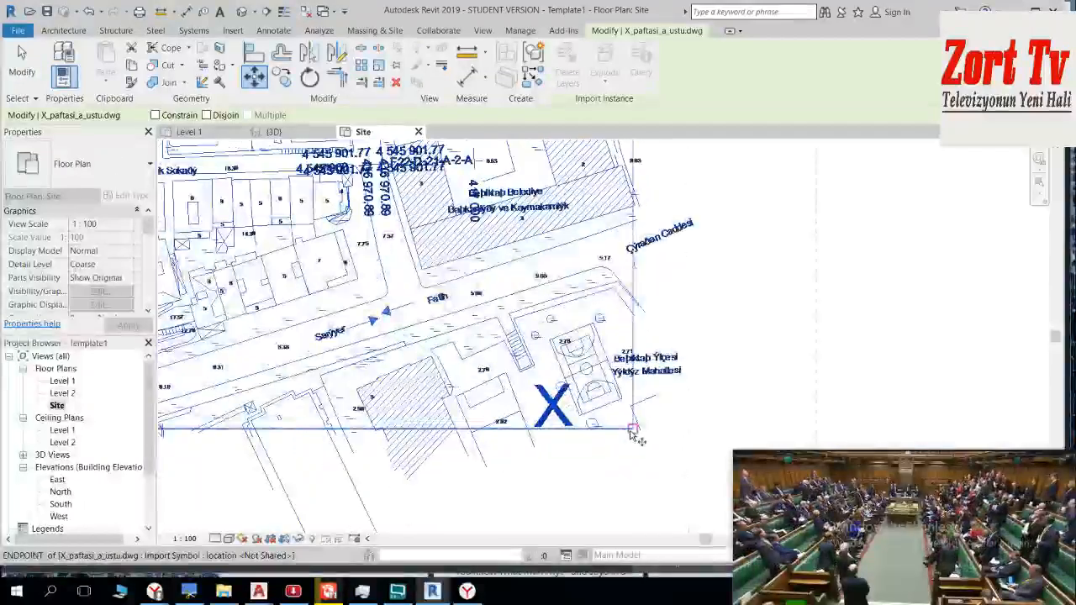
pyautogui.scroll(-3, 627, 433)
pyautogui.scroll(4, 612, 409)
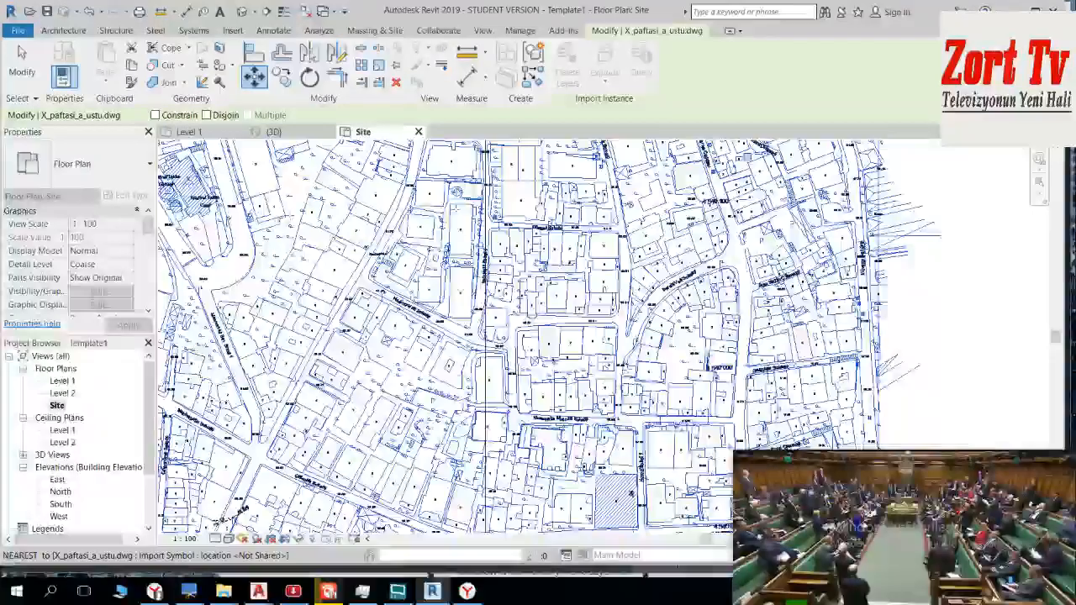
pyautogui.scroll(-4, 678, 368)
pyautogui.scroll(2, 677, 368)
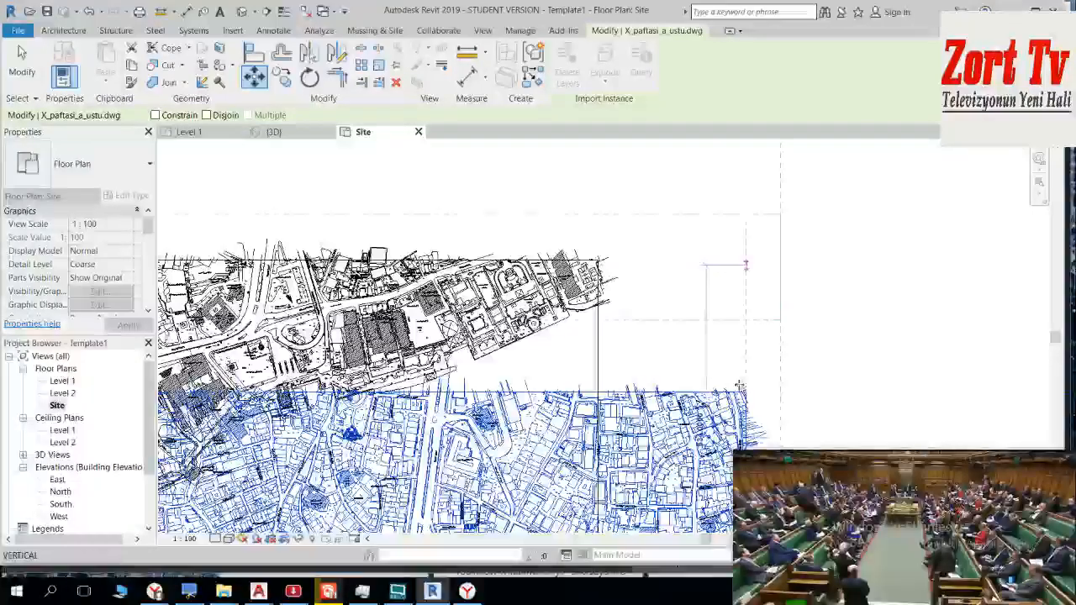
pyautogui.moveTo(708, 426); pyautogui.dragTo(648, 373, button='middle')
pyautogui.scroll(2, 595, 350)
pyautogui.moveTo(595, 349); pyautogui.dragTo(437, 269, button='middle')
pyautogui.scroll(1, 646, 440)
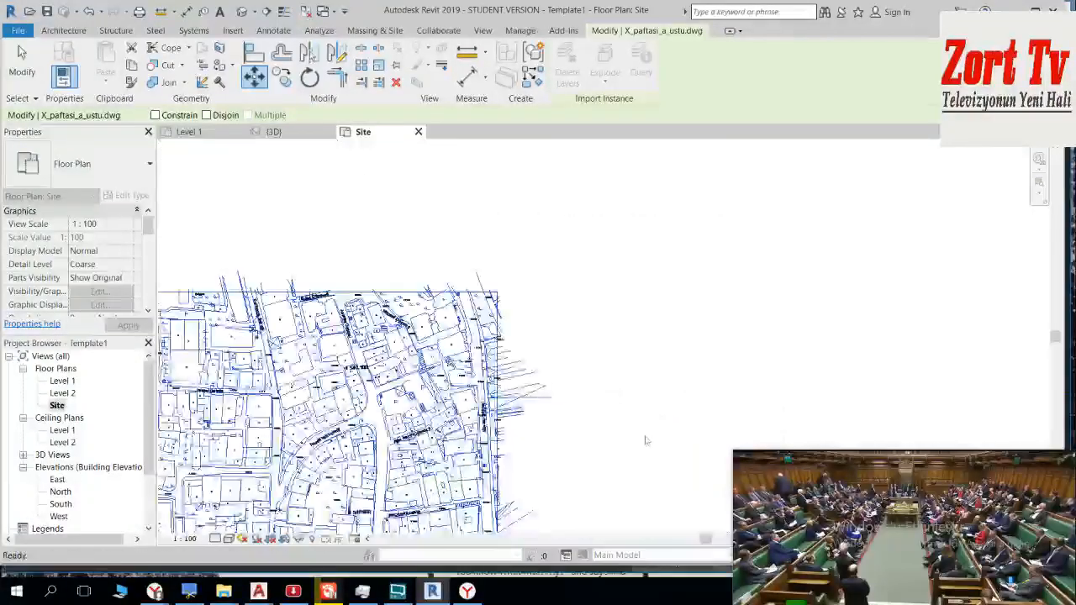
pyautogui.click(496, 294)
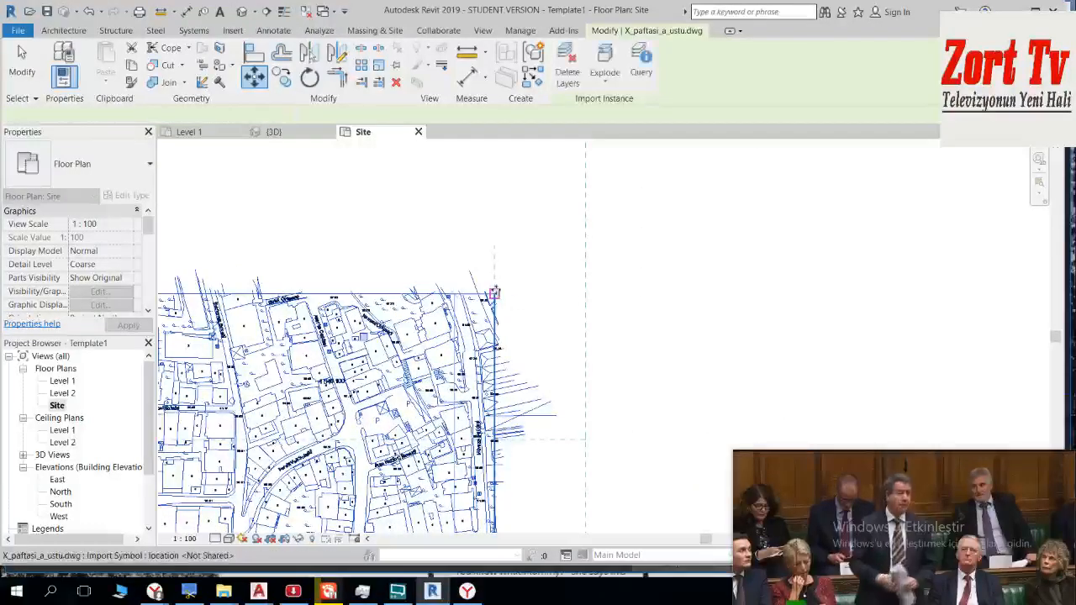
pyautogui.scroll(-5, 536, 316)
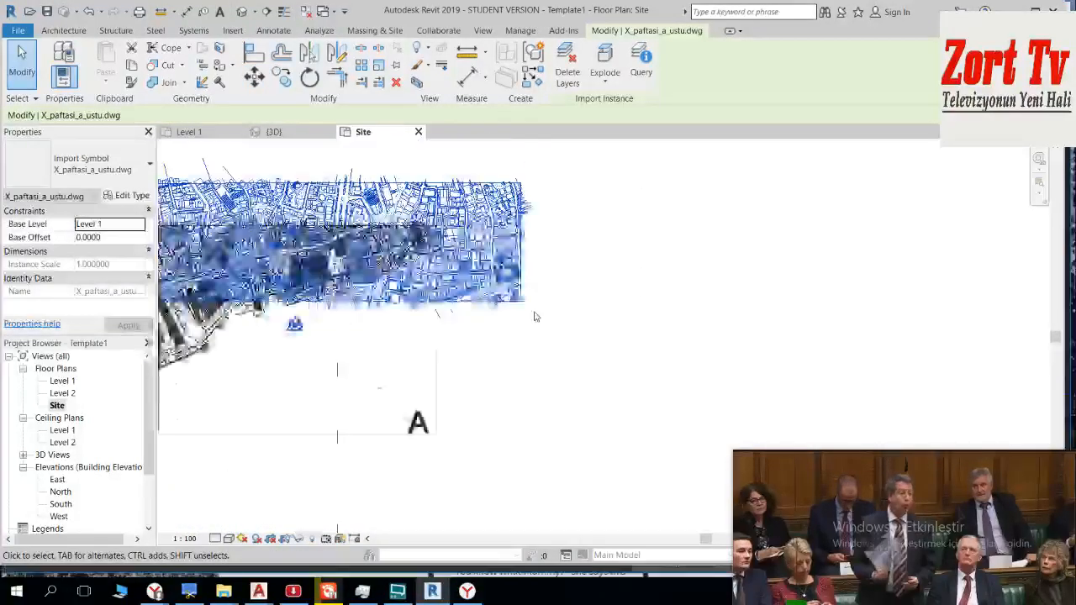
pyautogui.click(581, 361)
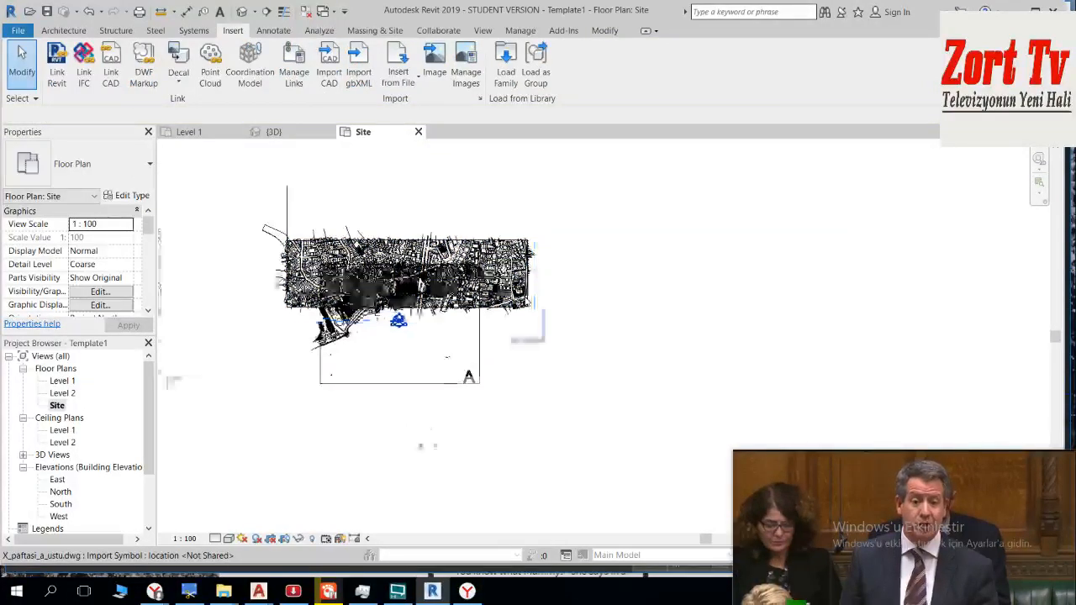
# Step: Move the imported X sheet so its southeastern corner snaps onto the northeastern corner of sheet A, and deselect it
pyautogui.scroll(2, 531, 324)
pyautogui.click(531, 324)
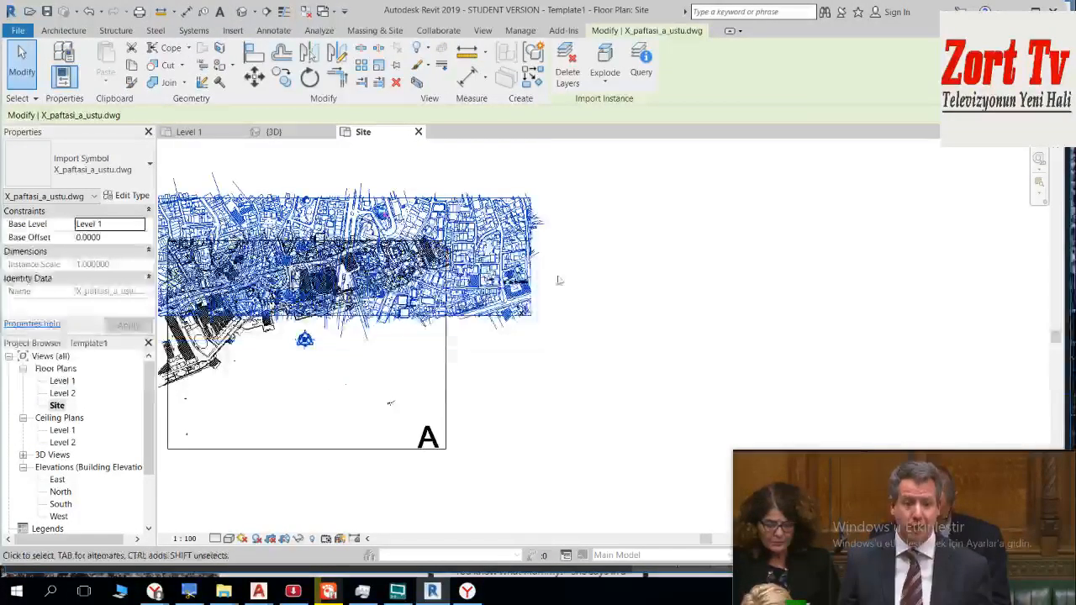
pyautogui.click(507, 279)
pyautogui.moveTo(252, 159); pyautogui.dragTo(731, 467, button='middle')
pyautogui.scroll(-2, 641, 351)
pyautogui.click(616, 283)
pyautogui.moveTo(706, 335); pyautogui.dragTo(598, 300, button='middle')
pyautogui.scroll(1, 602, 288)
pyautogui.scroll(2, 546, 284)
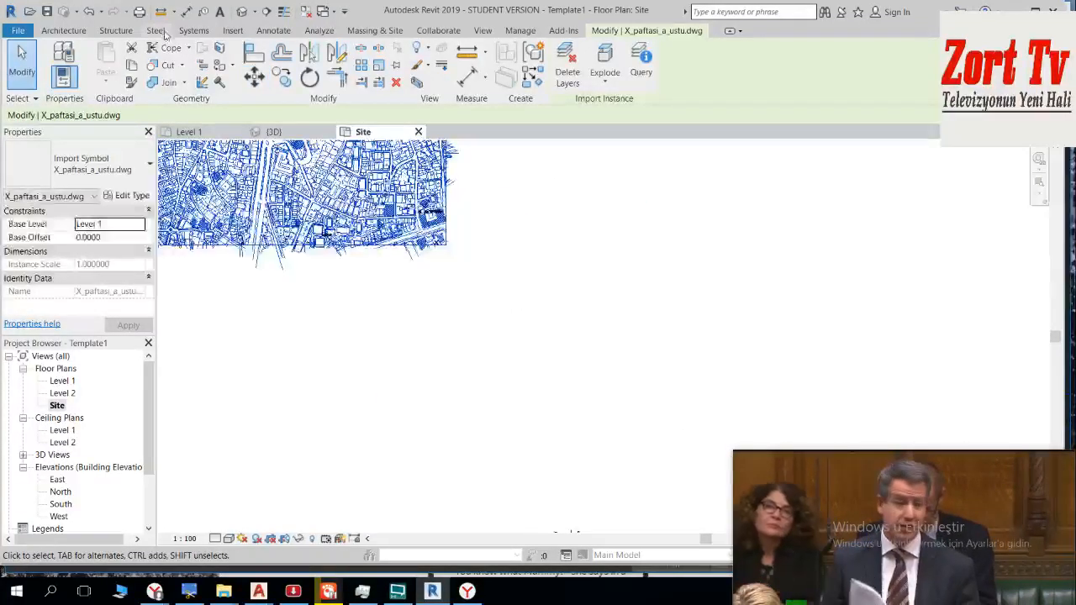
pyautogui.scroll(3, 454, 254)
pyautogui.press('m')
pyautogui.press('v')
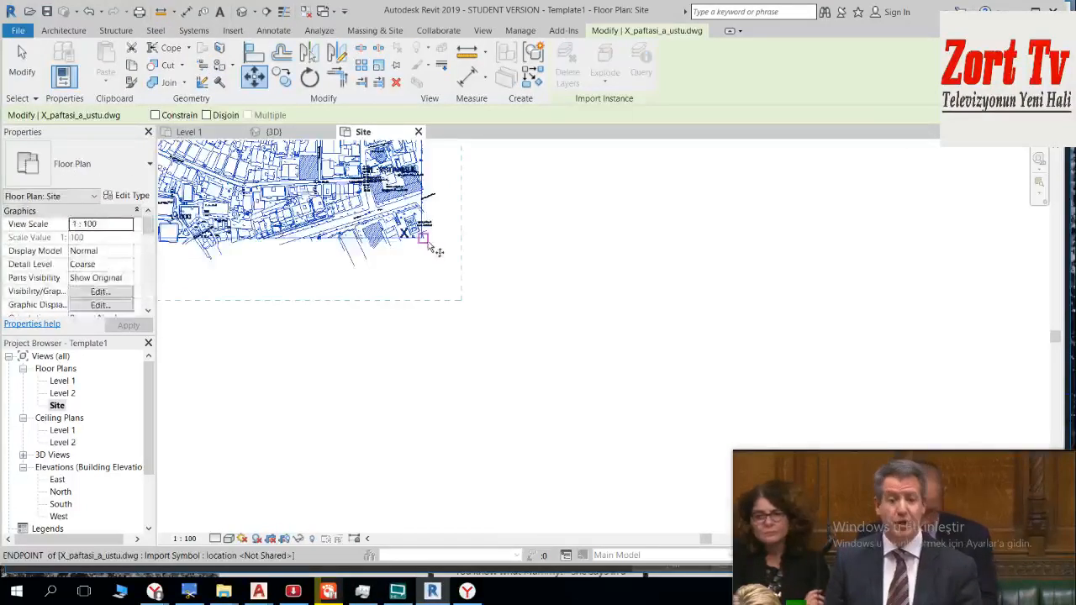
pyautogui.scroll(3, 427, 244)
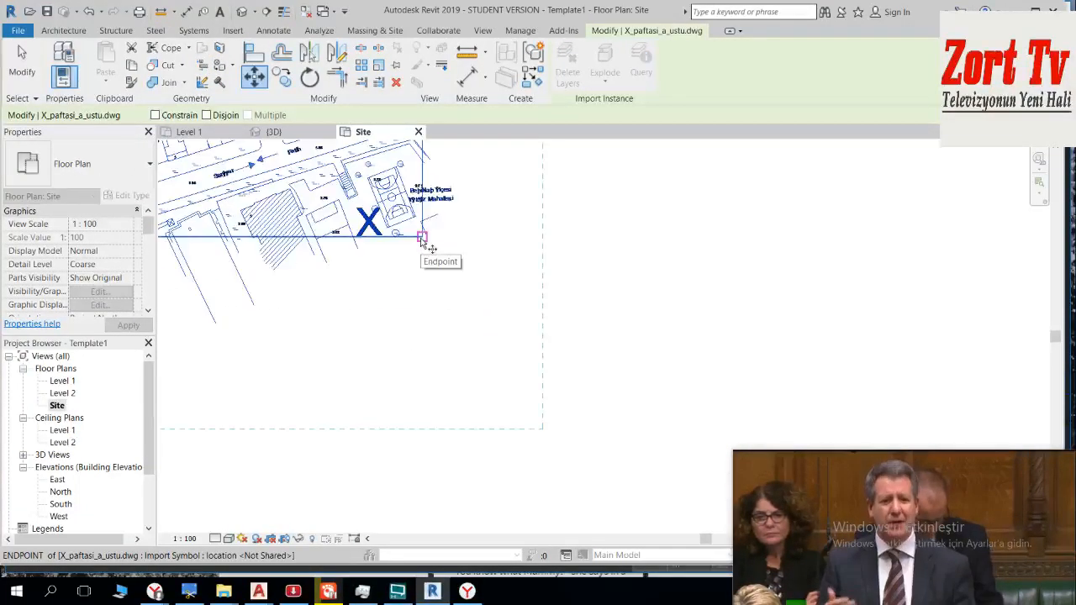
pyautogui.click(427, 238)
pyautogui.scroll(-2, 574, 398)
pyautogui.moveTo(261, 131); pyautogui.dragTo(225, 131, button='middle')
pyautogui.scroll(-1, 617, 385)
pyautogui.moveTo(618, 384)
pyautogui.mouseDown(button='middle')
pyautogui.moveTo(384, 231)
pyautogui.moveTo(338, 181)
pyautogui.mouseUp(button='middle')
pyautogui.scroll(6, 506, 383)
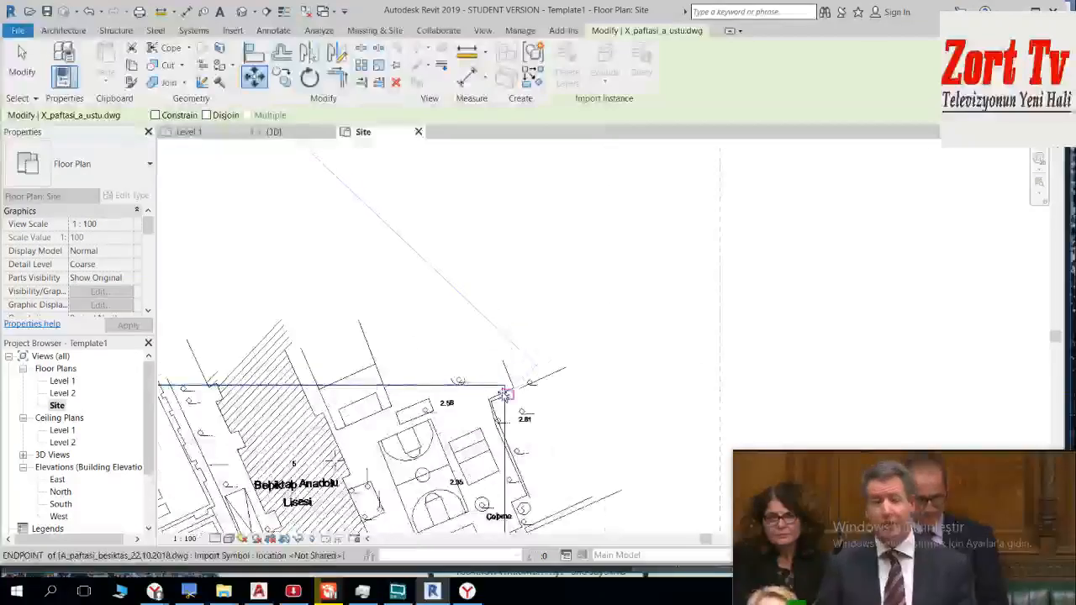
pyautogui.click(507, 378)
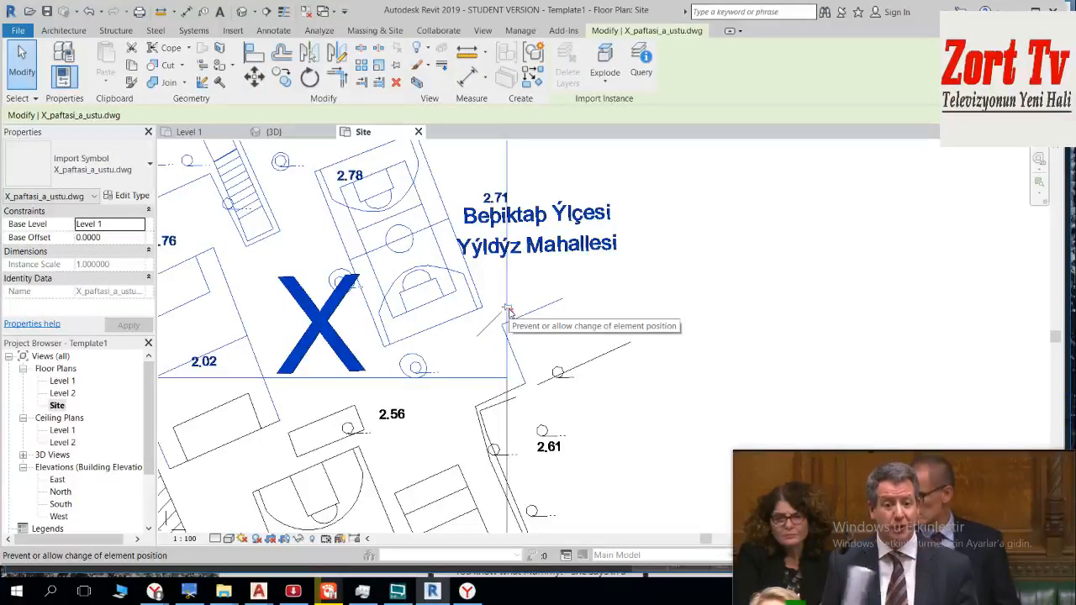
pyautogui.scroll(-10, 566, 297)
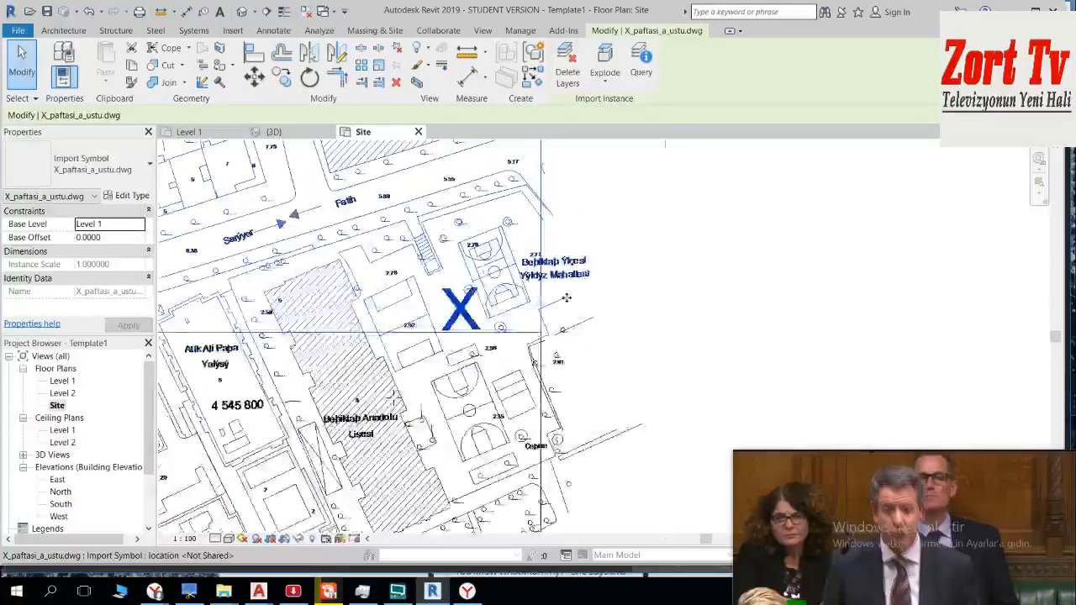
pyautogui.press('Escape')
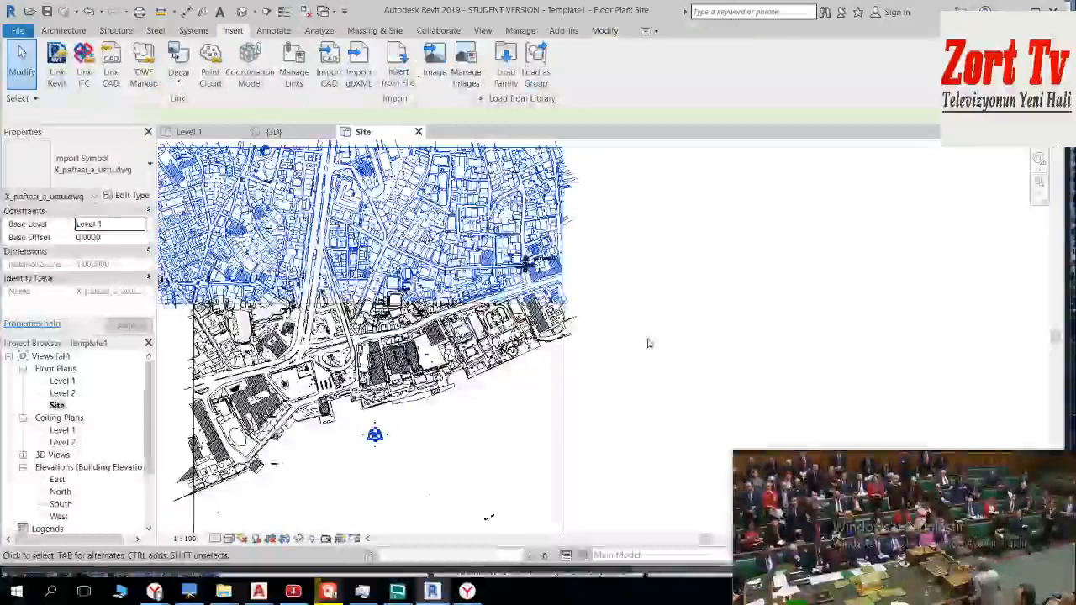
pyautogui.scroll(-3, 648, 343)
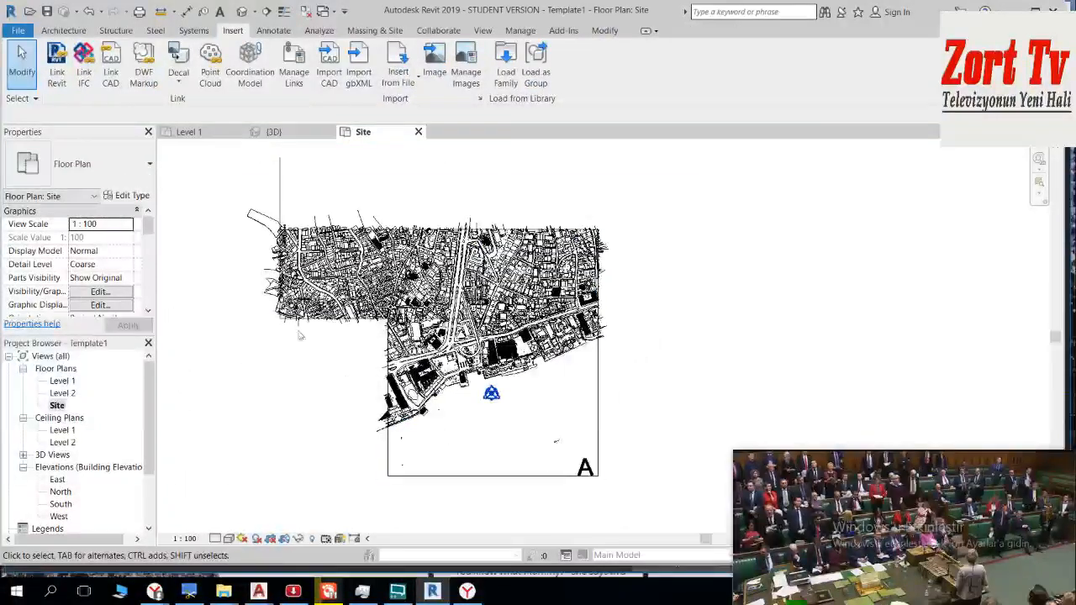
# Step: Check the sheet layout in AutoCAD's istanbul_modelling_22.11.2018.dwg, then return to Revit and import B_paftasi.dwg into the Site plan in metres
pyautogui.moveTo(259, 591)
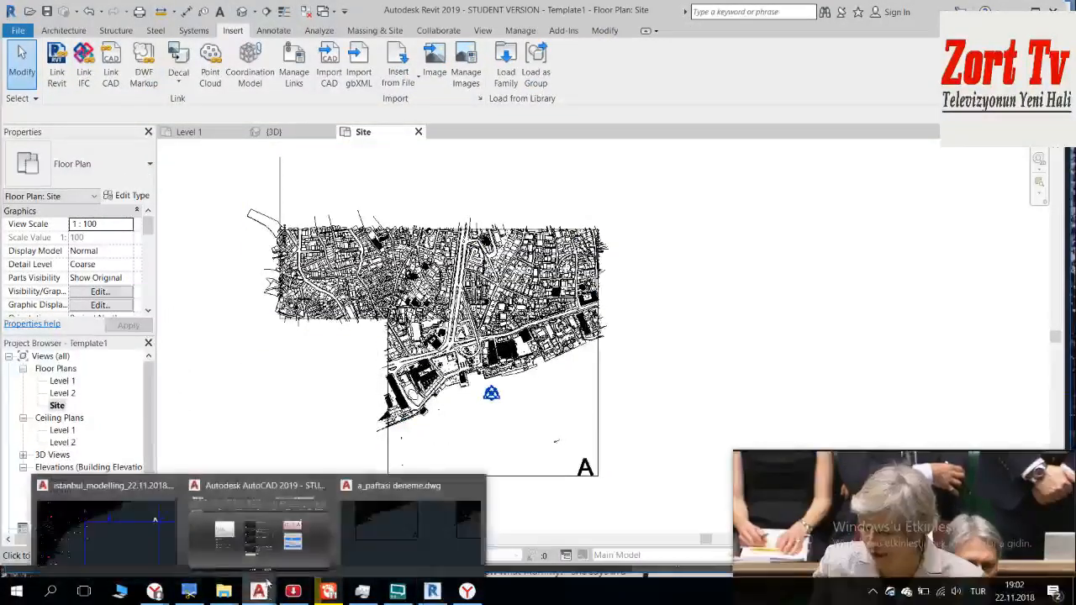
pyautogui.click(173, 535)
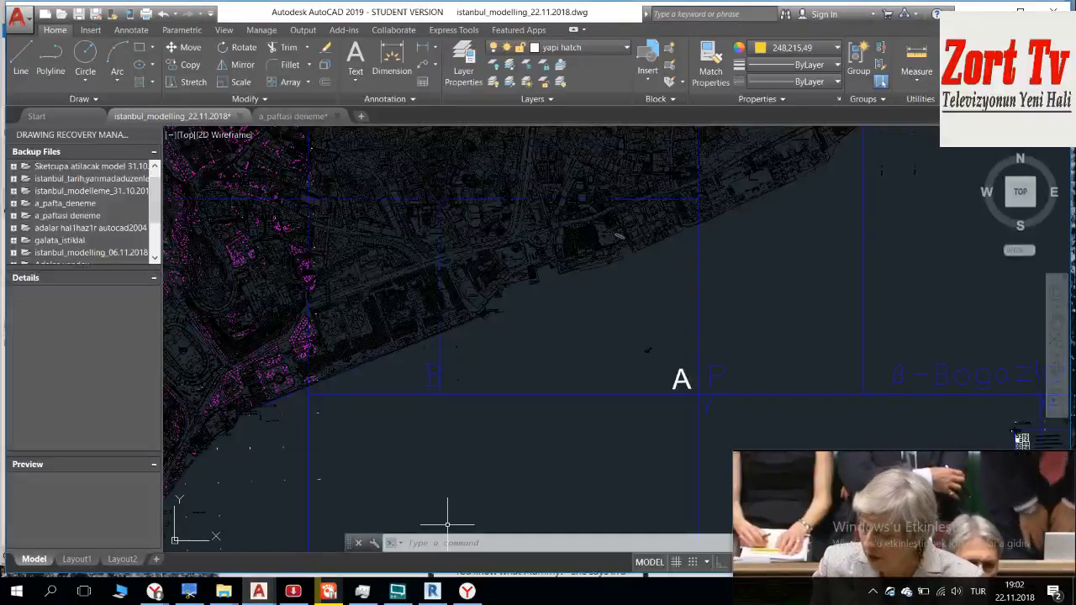
pyautogui.click(432, 591)
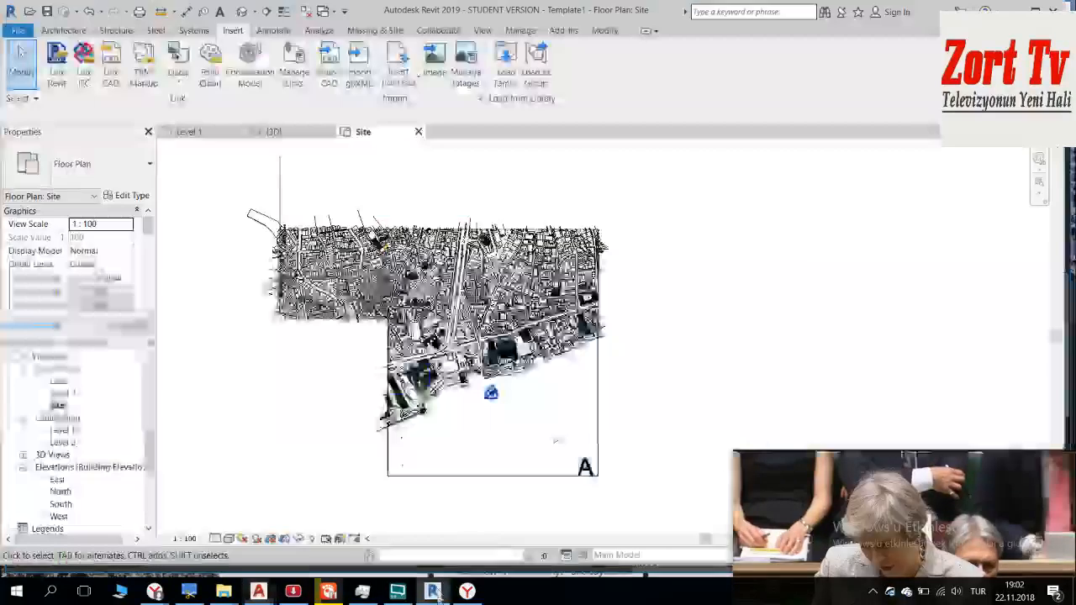
pyautogui.click(329, 66)
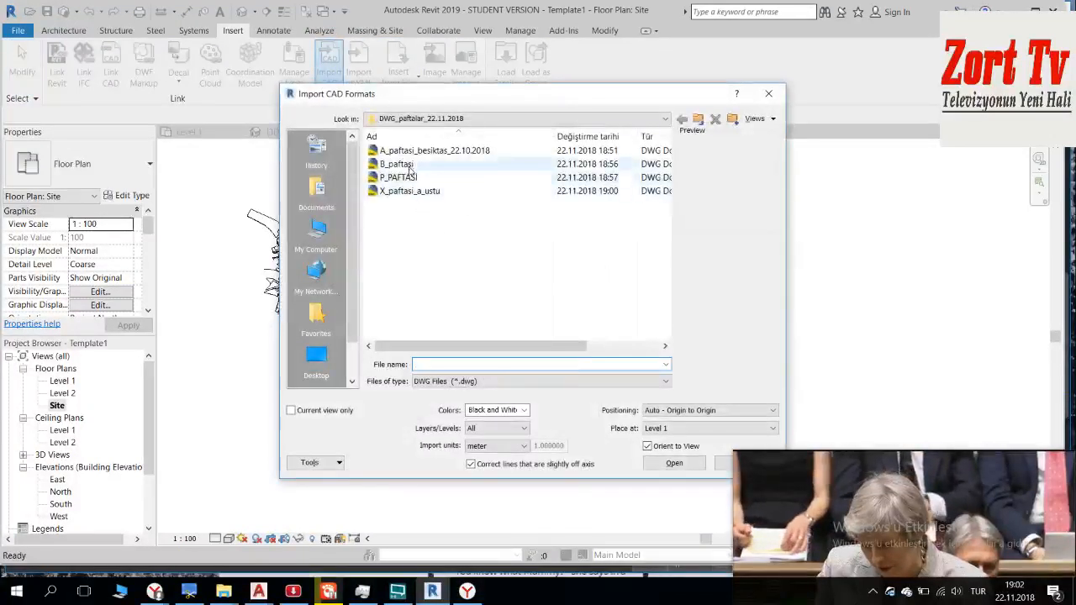
pyautogui.click(407, 165)
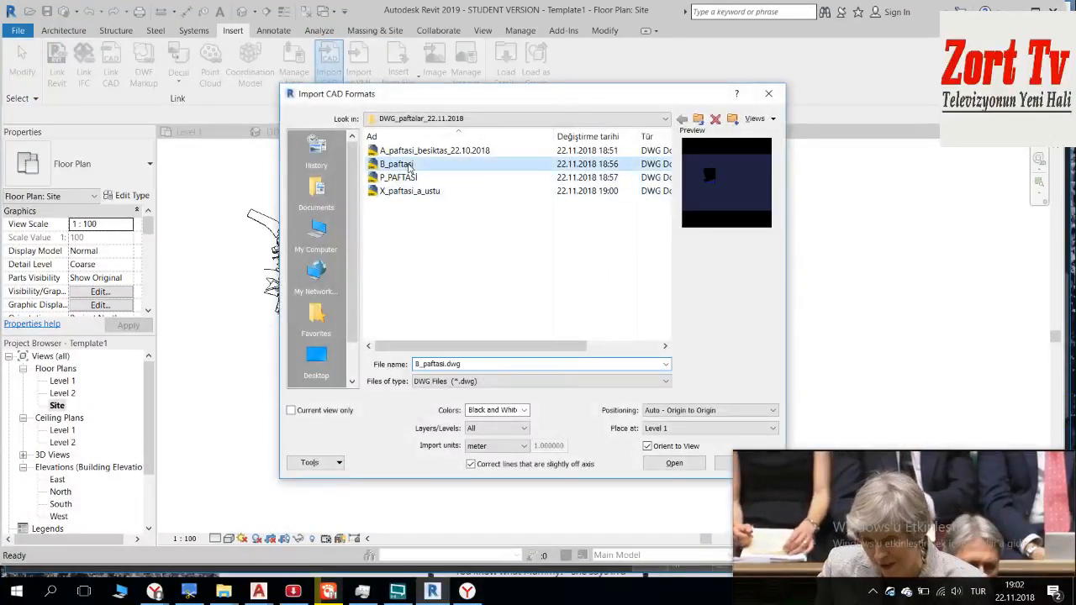
pyautogui.click(673, 464)
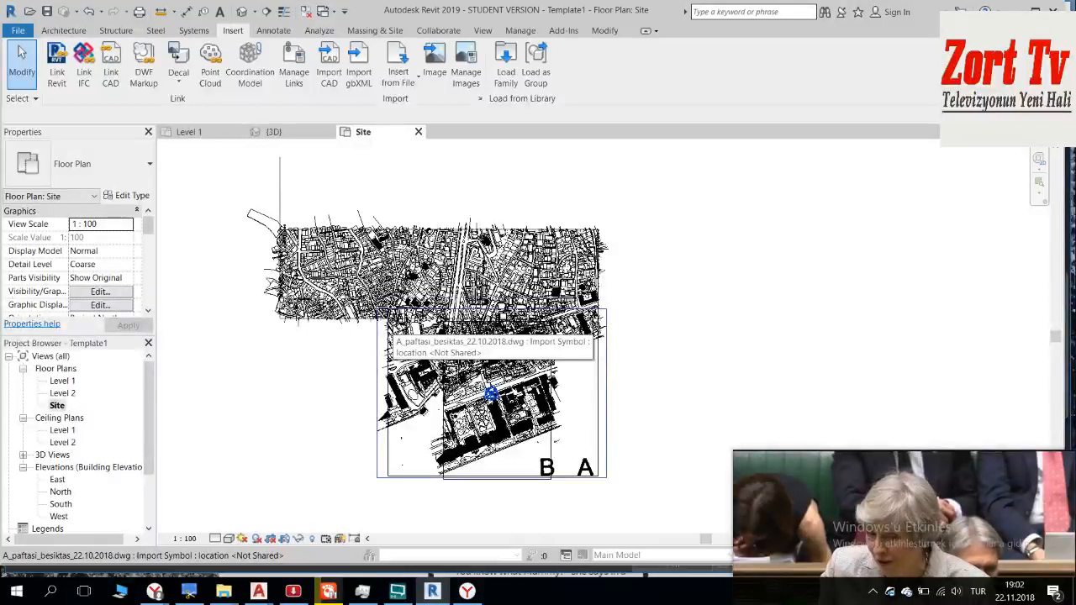
# Step: Move the imported B sheet so its southeastern corner snaps onto the southwestern corner of sheet A, and deselect it
pyautogui.click(492, 395)
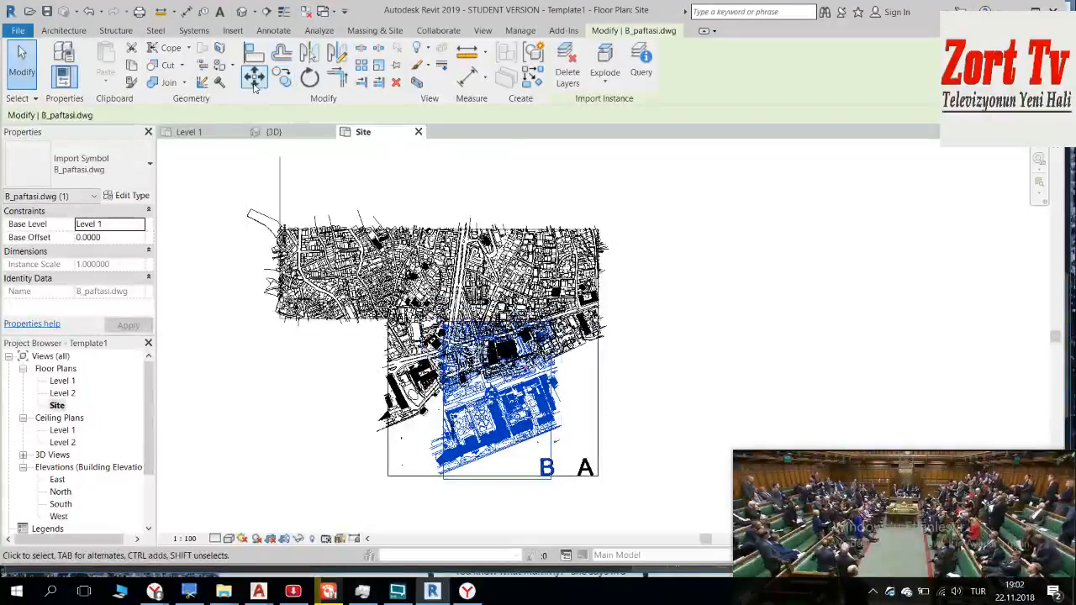
pyautogui.click(552, 480)
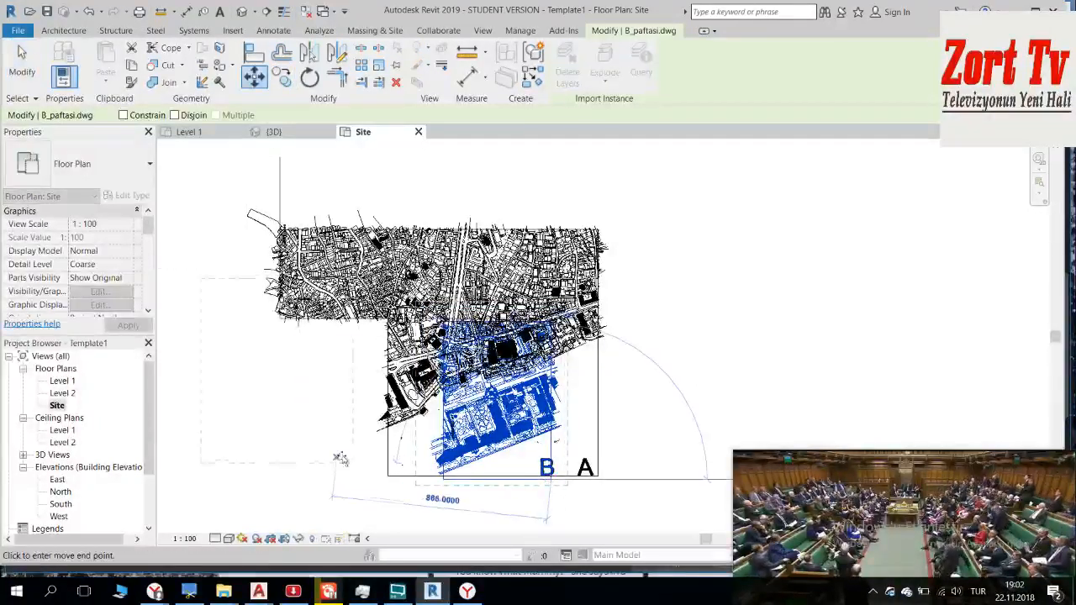
pyautogui.scroll(5, 395, 481)
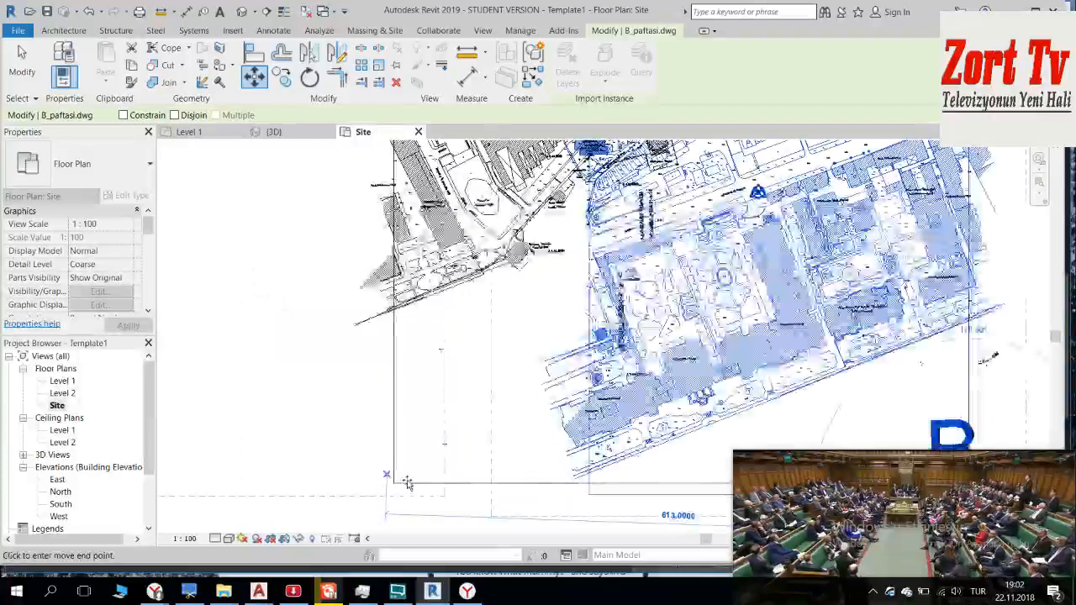
pyautogui.click(397, 488)
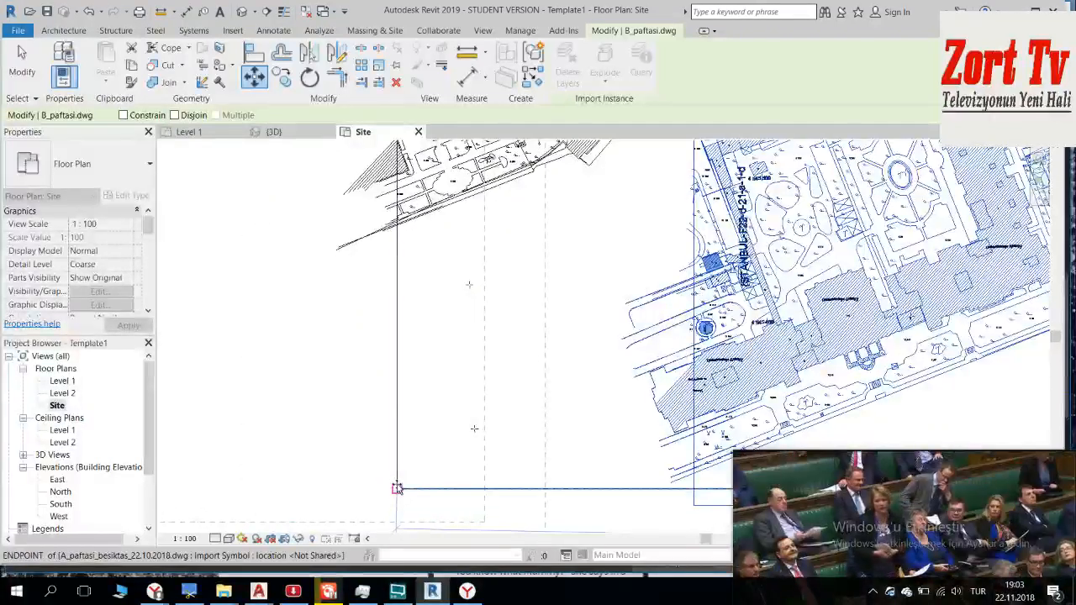
pyautogui.scroll(-6, 402, 470)
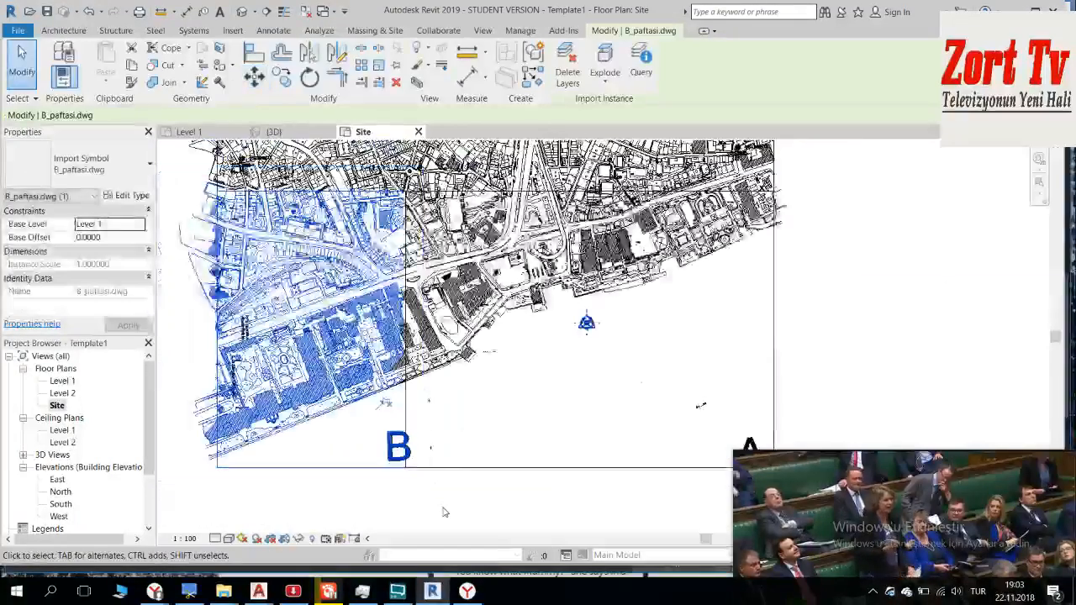
pyautogui.click(446, 515)
pyautogui.click(392, 425)
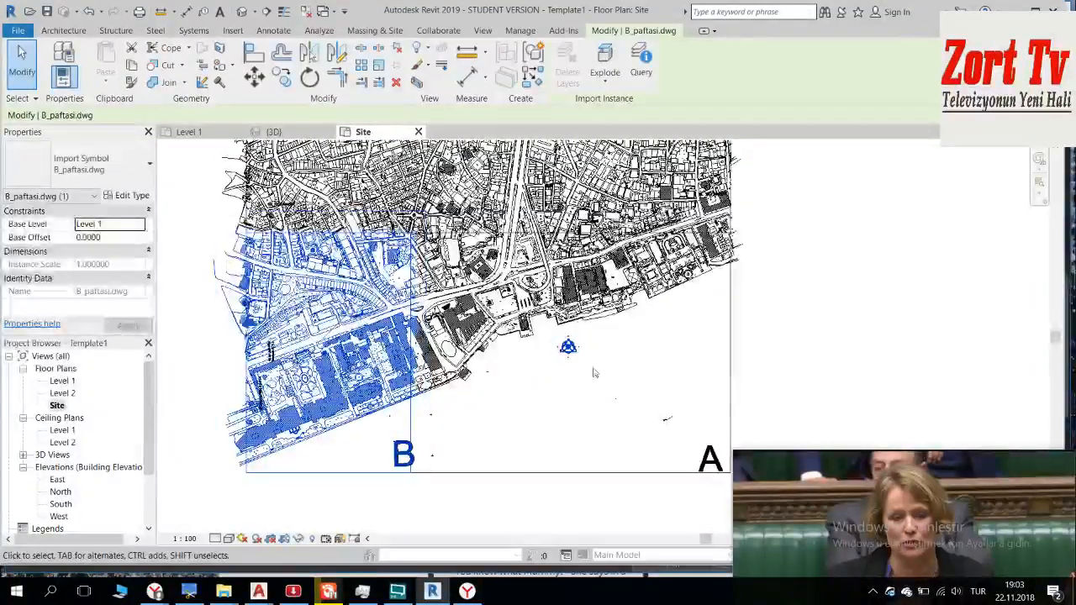
pyautogui.scroll(4, 442, 216)
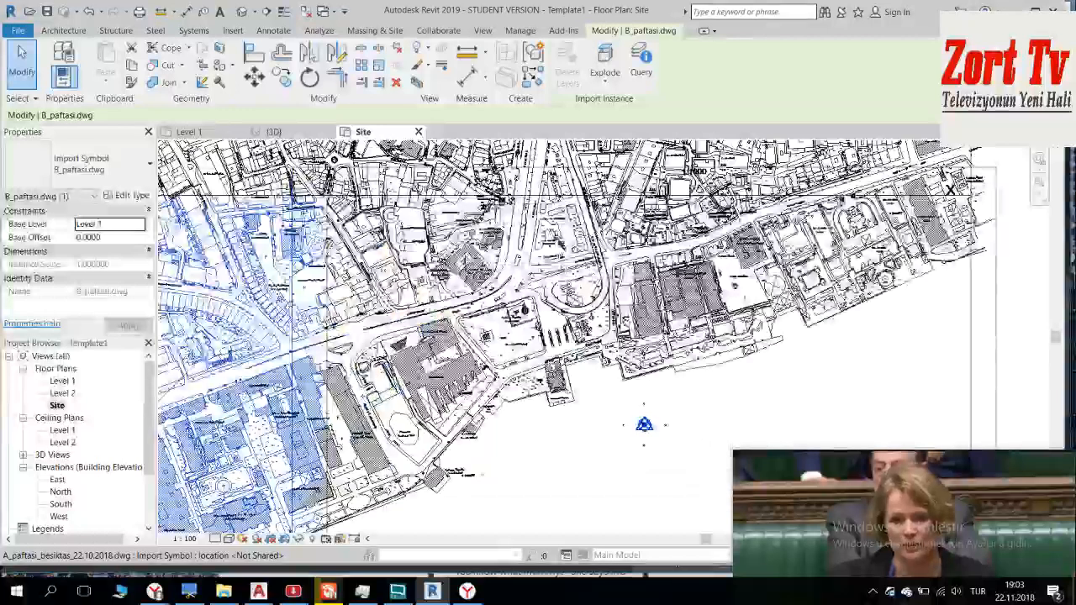
pyautogui.scroll(-3, 464, 255)
pyautogui.click(437, 403)
pyautogui.click(426, 343)
pyautogui.click(431, 405)
pyautogui.click(443, 462)
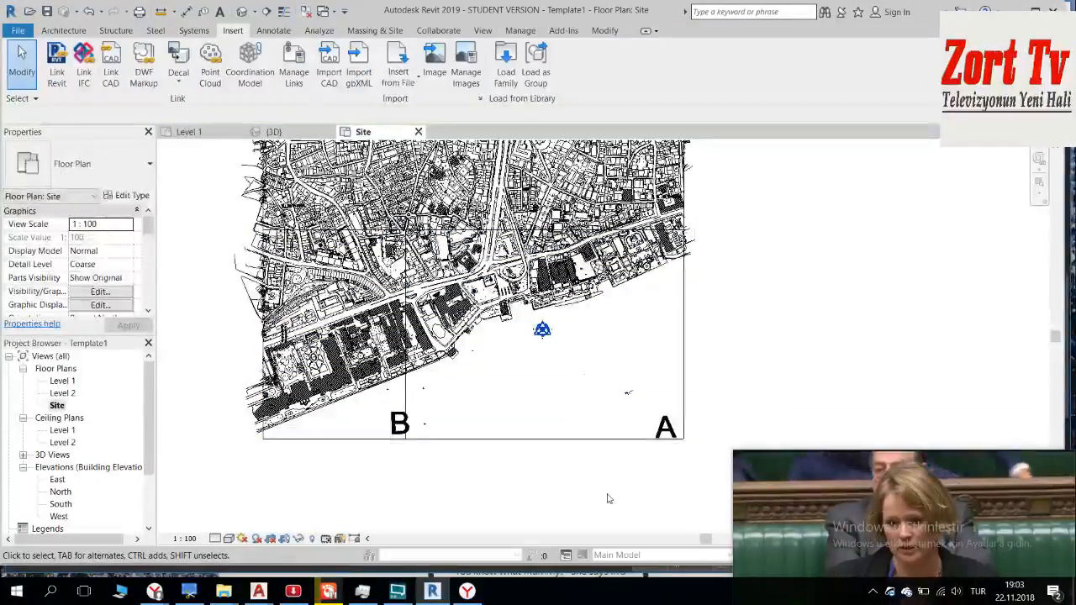
pyautogui.scroll(-3, 538, 466)
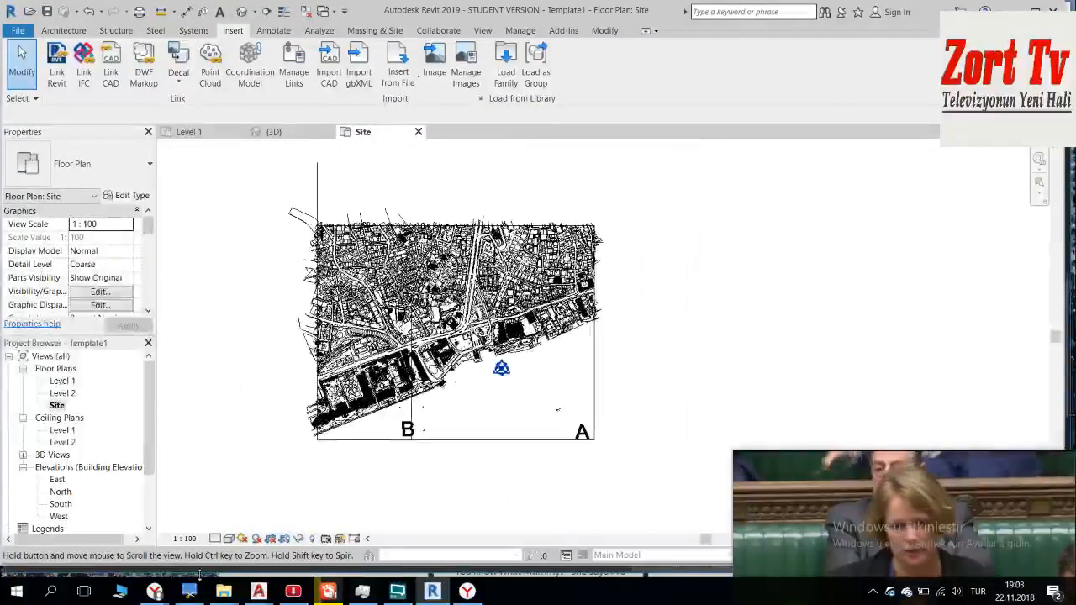
pyautogui.moveTo(800, 486); pyautogui.dragTo(785, 443)
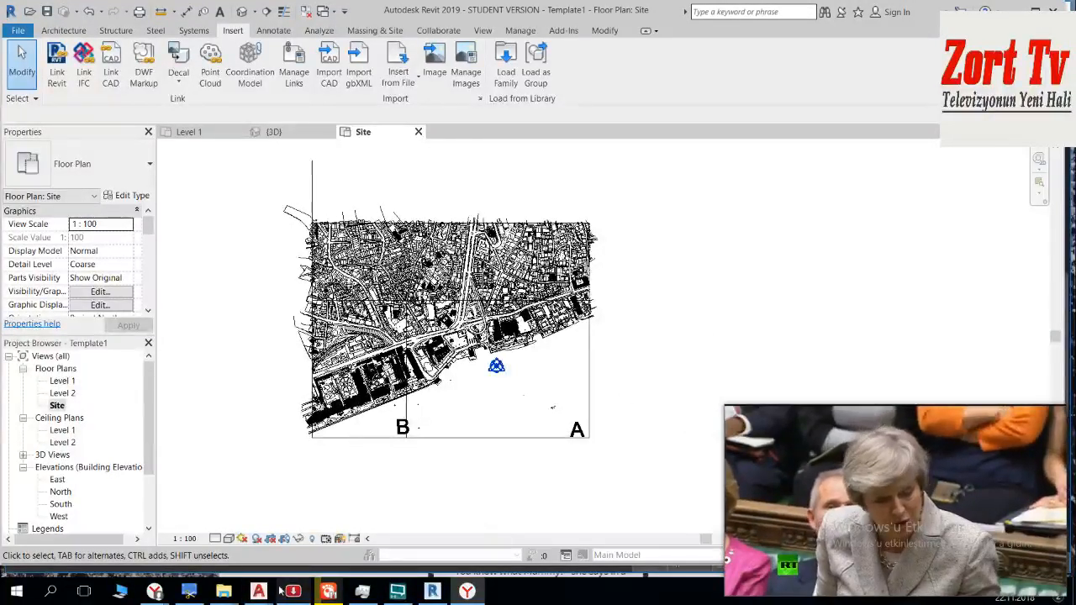
# Step: Check sheet P's position beside A in AutoCAD, then return to Revit and import P_PAFTASI.dwg into the Site plan
pyautogui.moveTo(260, 592)
pyautogui.click(105, 525)
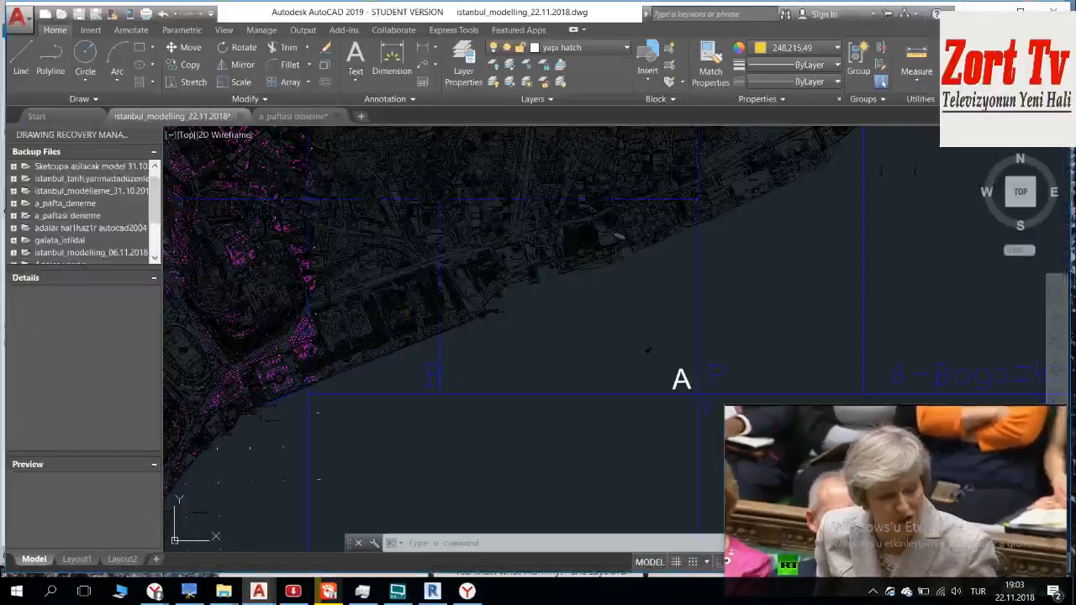
pyautogui.moveTo(734, 378); pyautogui.dragTo(446, 428, button='middle')
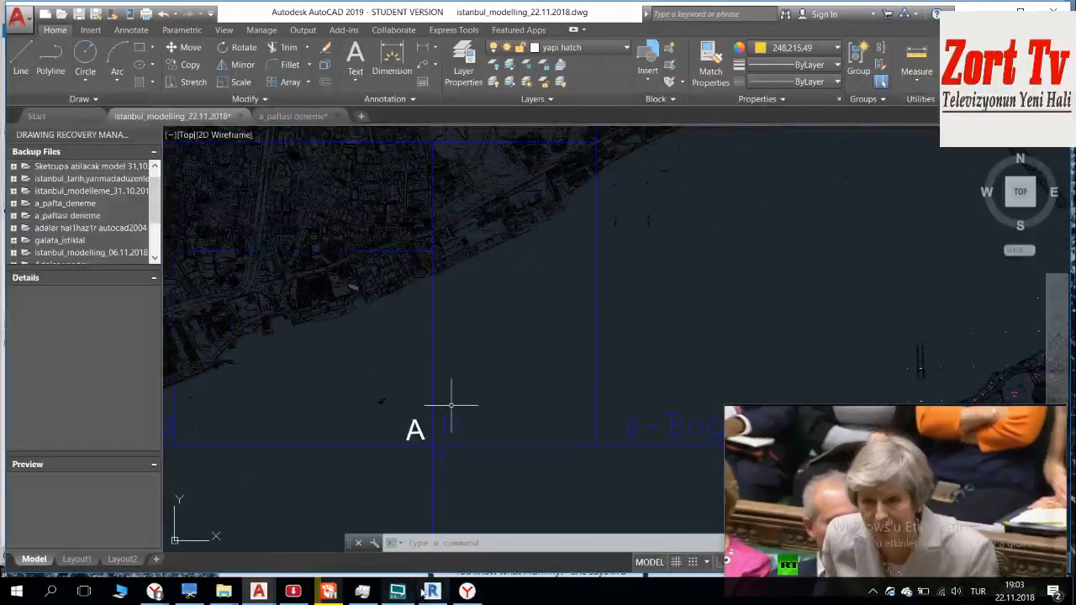
pyautogui.click(429, 591)
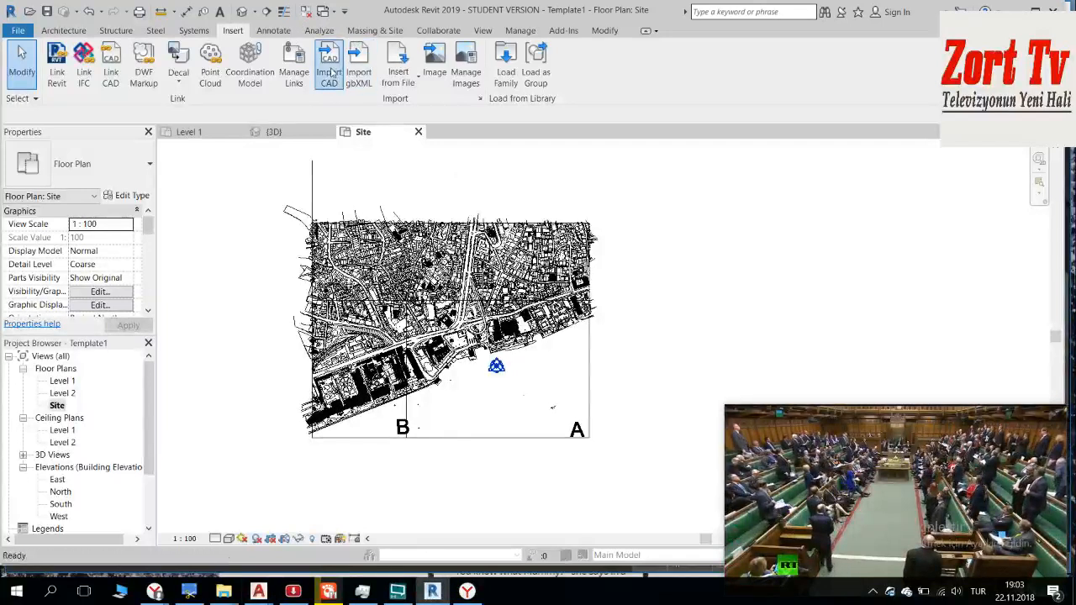
pyautogui.click(330, 72)
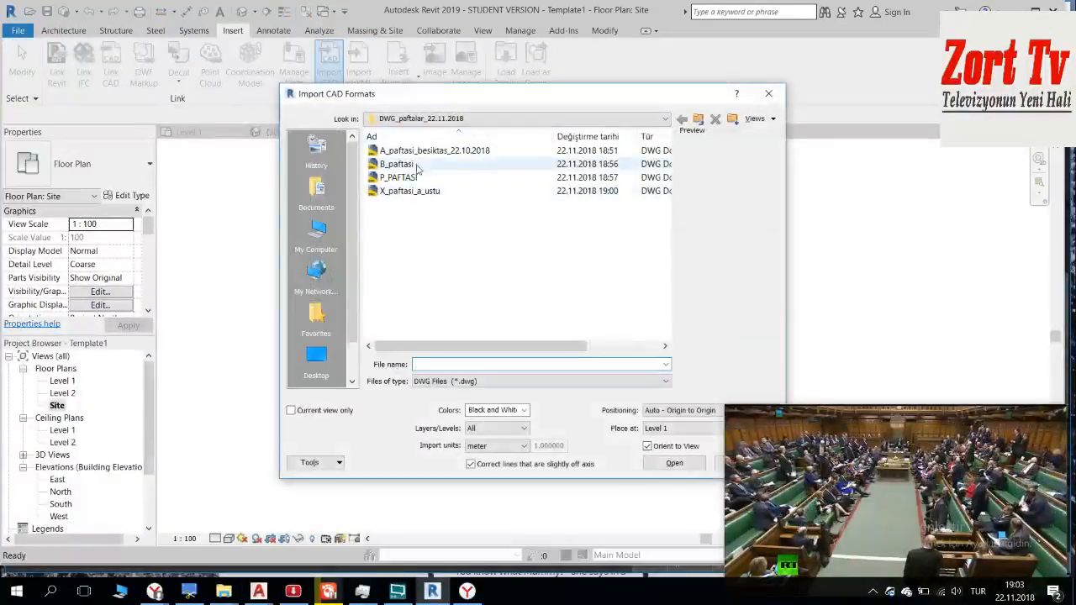
pyautogui.doubleClick(417, 178)
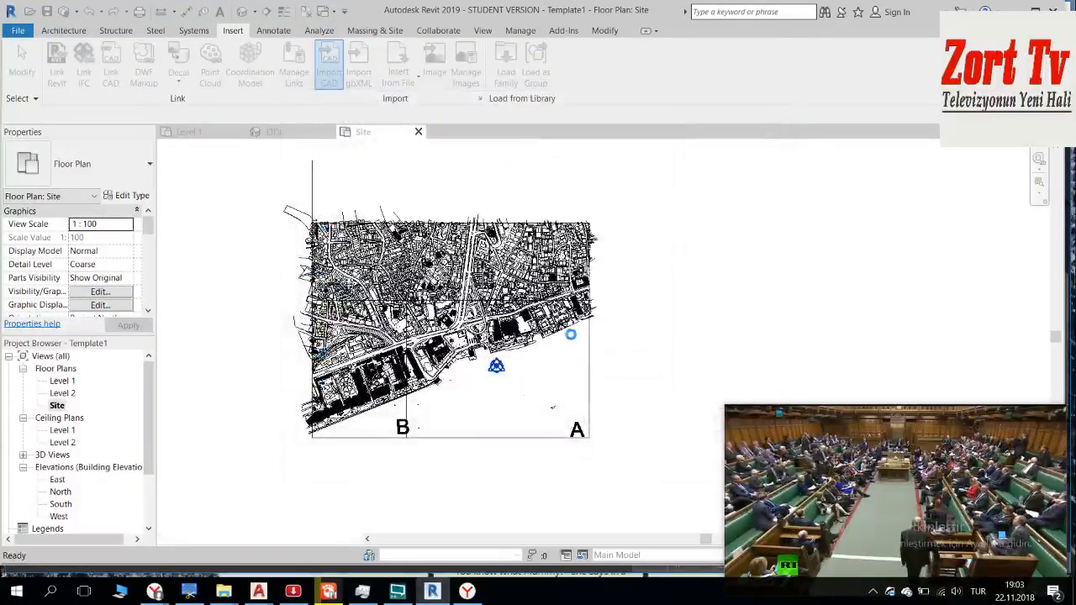
pyautogui.moveTo(877, 421); pyautogui.dragTo(869, 443)
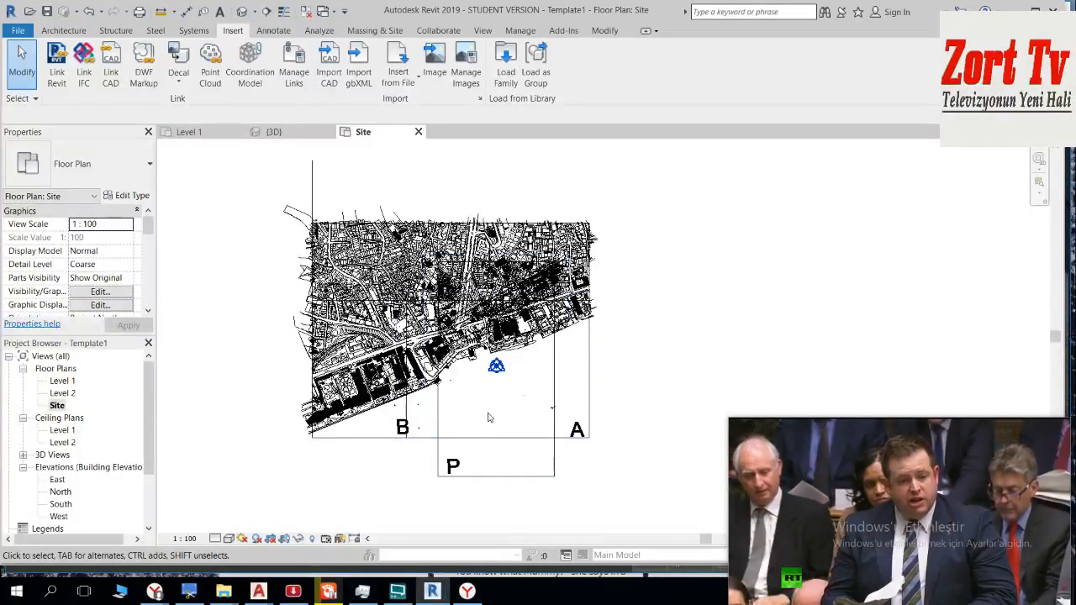
# Step: Move the imported P sheet so its southwestern corner snaps onto the southeastern corner of sheet A, and deselect it
pyautogui.click(484, 478)
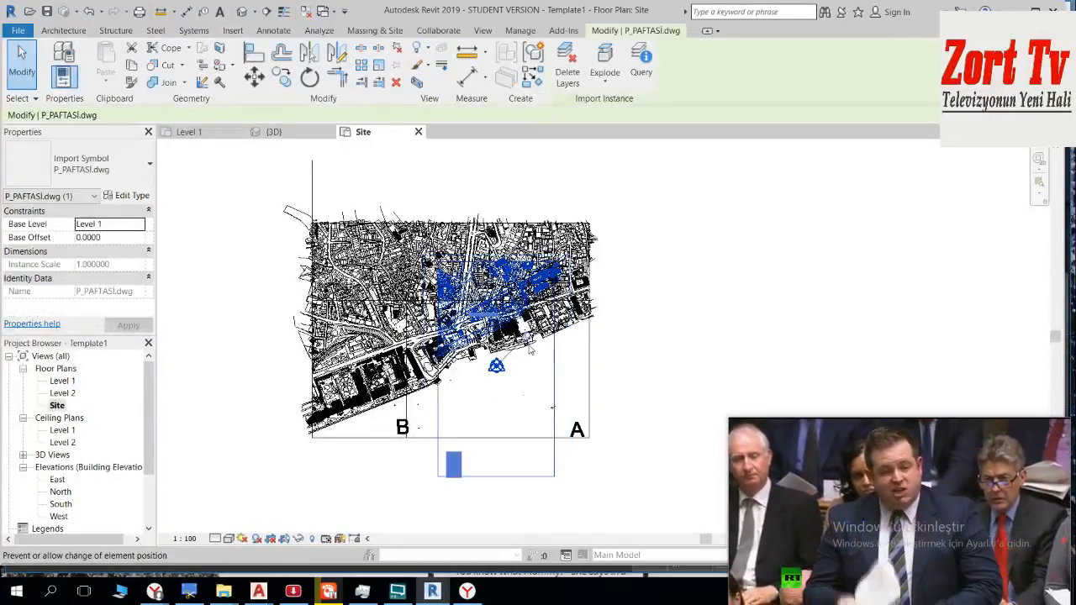
pyautogui.click(437, 477)
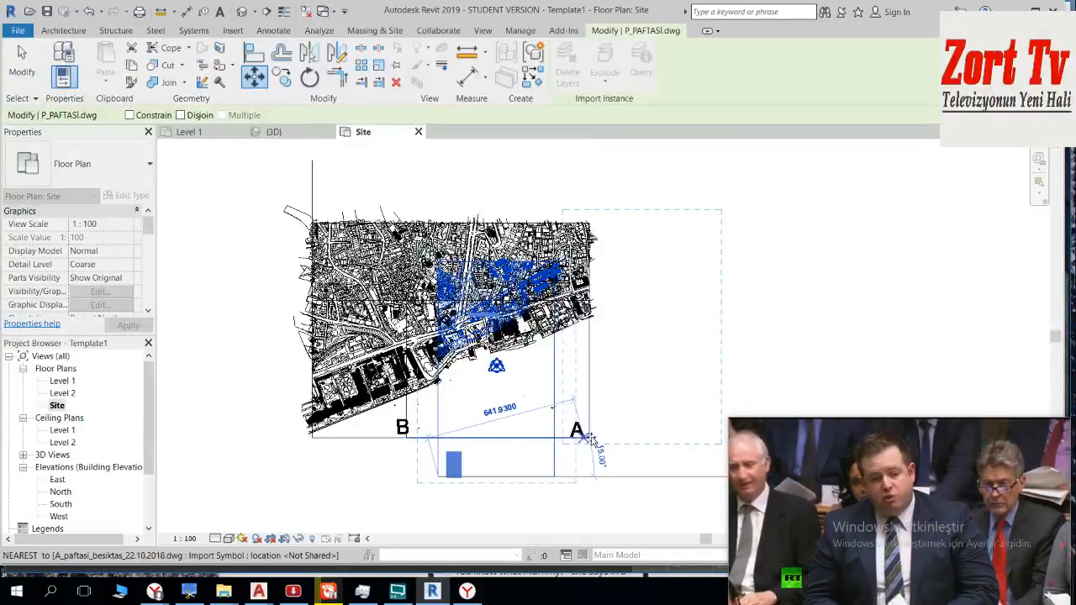
pyautogui.scroll(6, 589, 438)
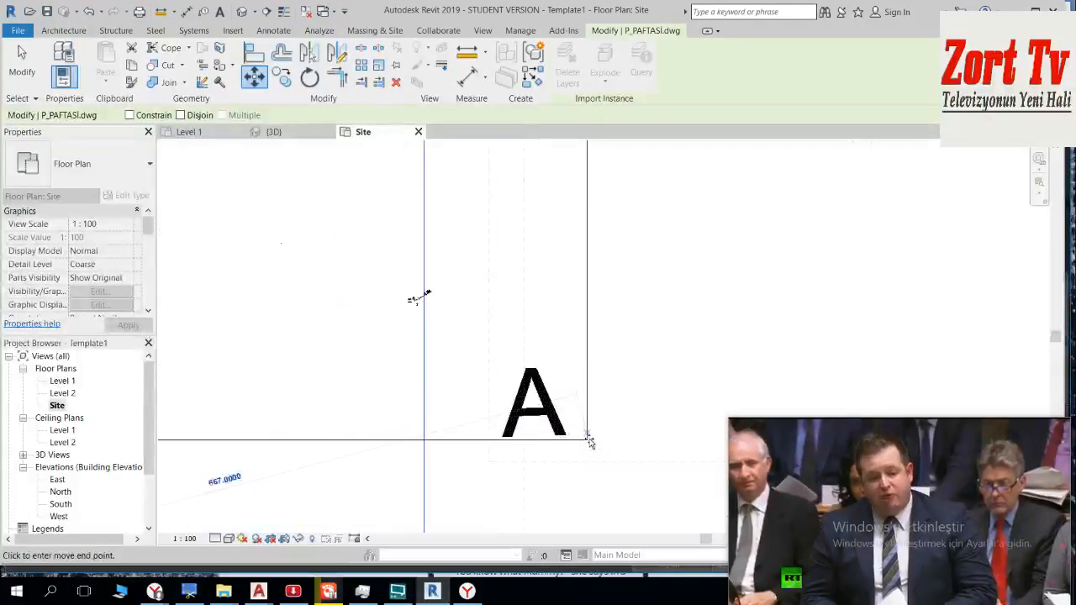
pyautogui.scroll(2, 588, 438)
pyautogui.click(587, 437)
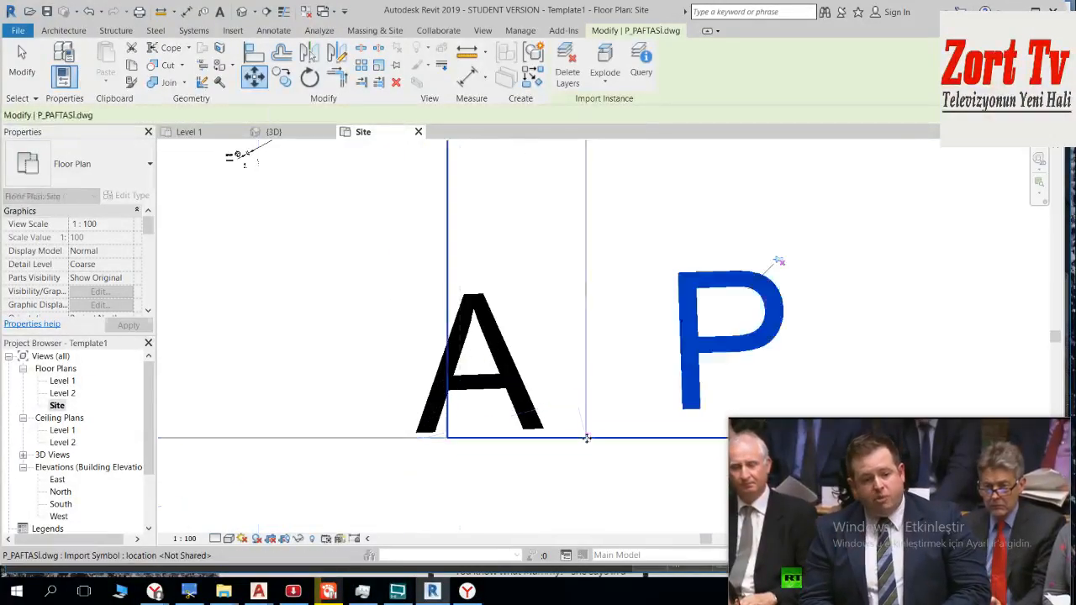
pyautogui.scroll(-5, 587, 438)
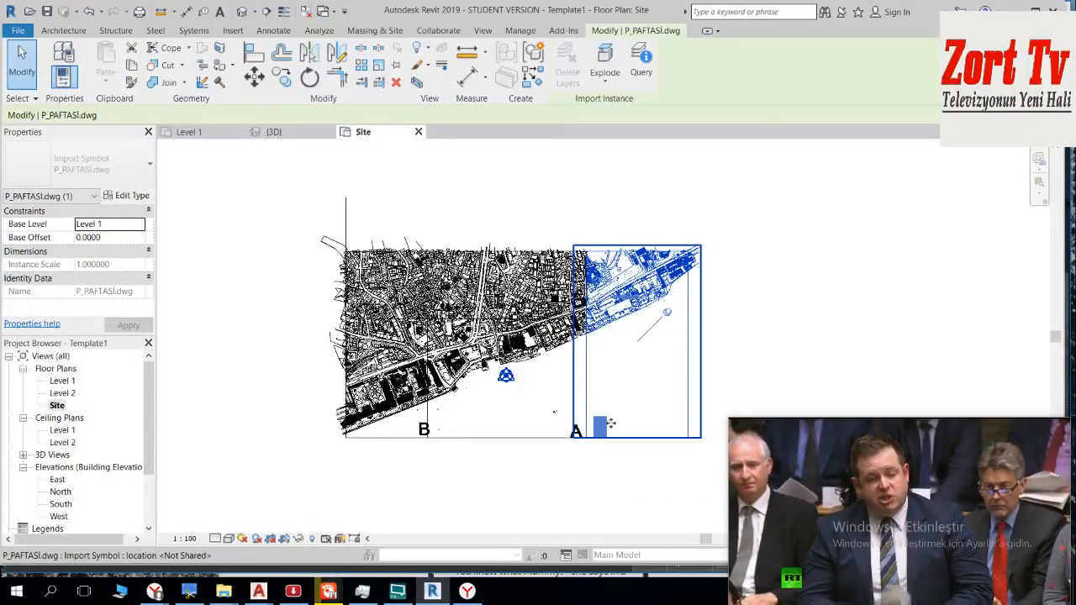
pyautogui.click(610, 424)
pyautogui.scroll(2, 603, 341)
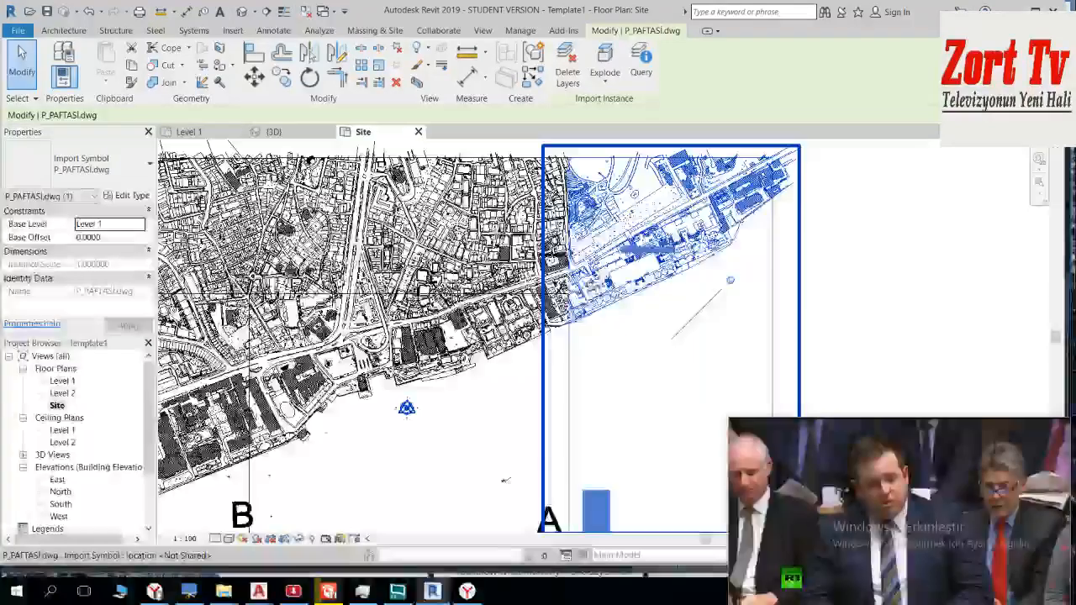
pyautogui.scroll(3, 567, 274)
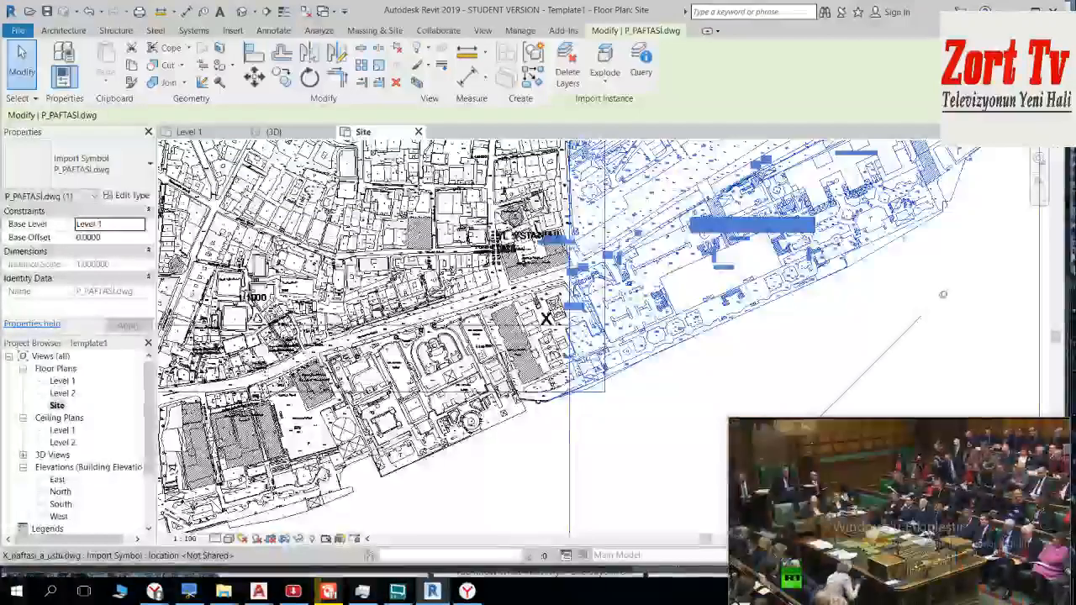
pyautogui.scroll(2, 577, 284)
pyautogui.scroll(-6, 580, 283)
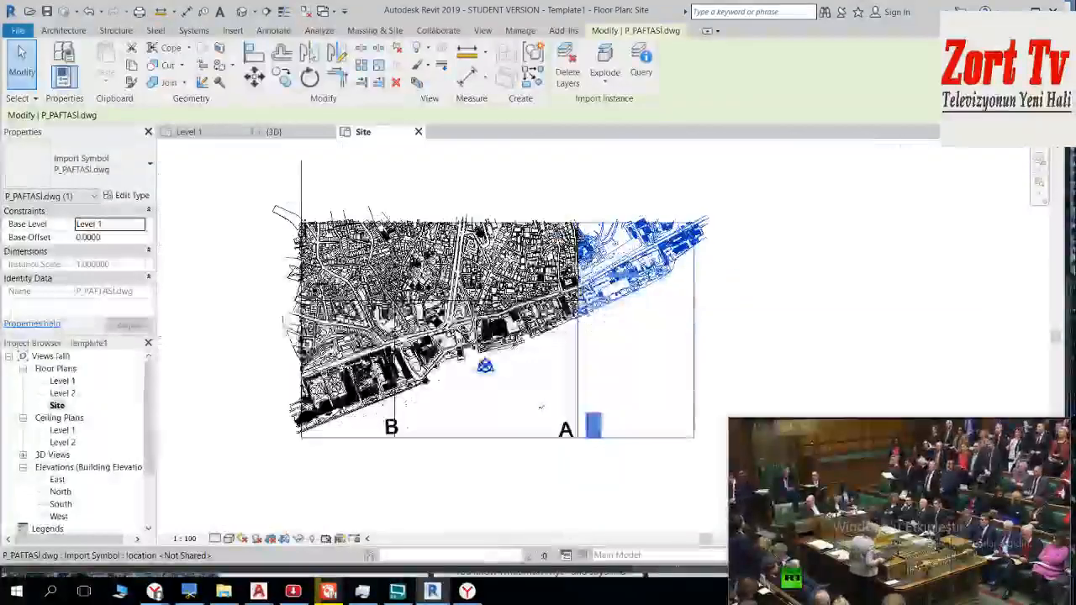
pyautogui.scroll(-2, 579, 286)
pyautogui.click(823, 284)
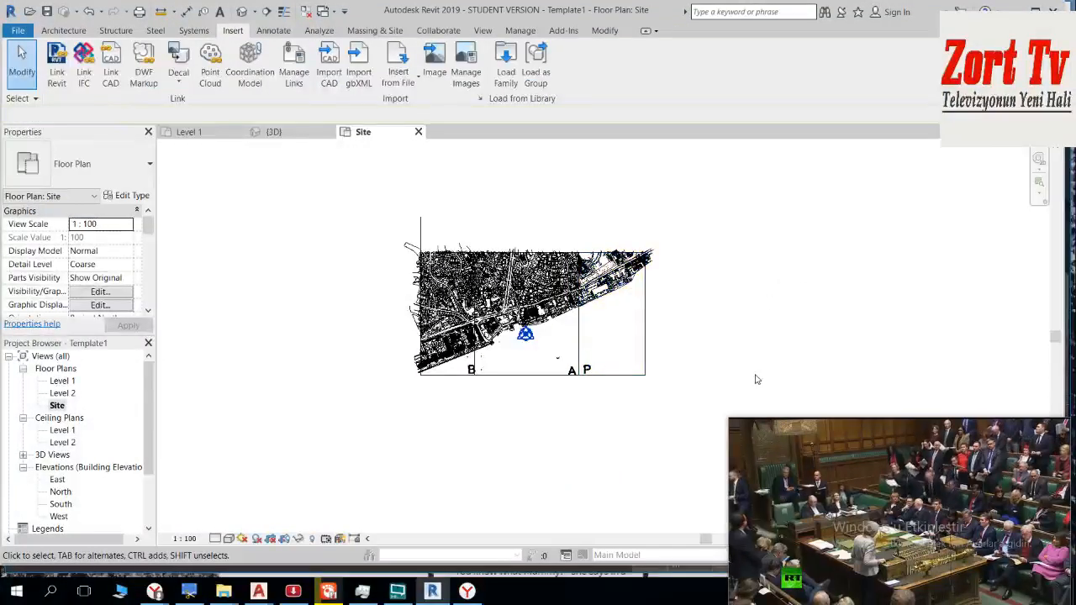
# Step: Switch to istanbul_modelling_22.11.2018.dwg in AutoCAD and locate the southeastern corner of the large Bosphorus sheet directly east of P
pyautogui.moveTo(260, 594)
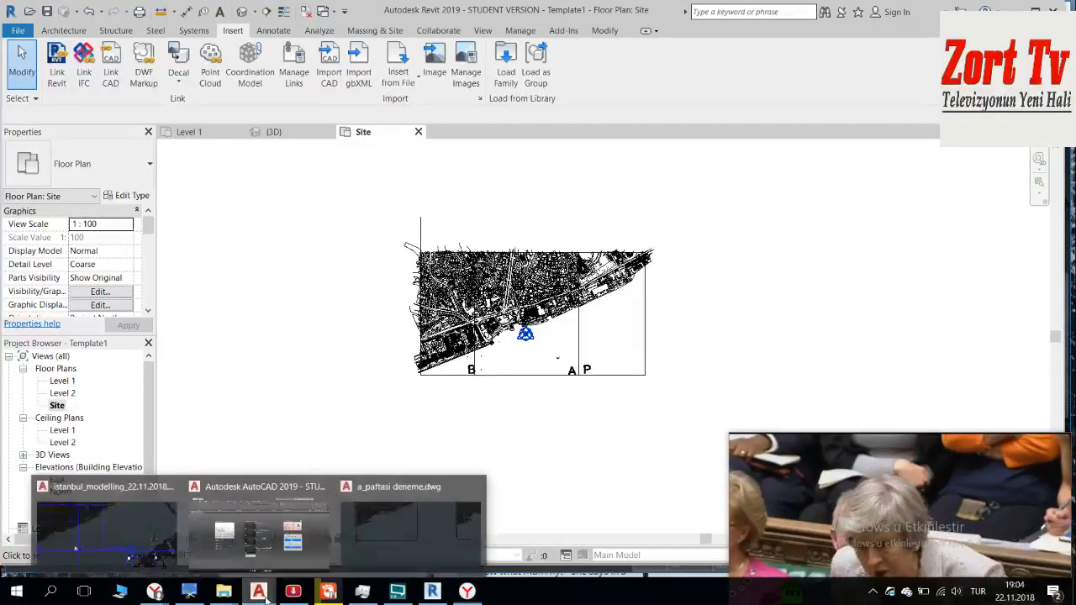
pyautogui.click(120, 521)
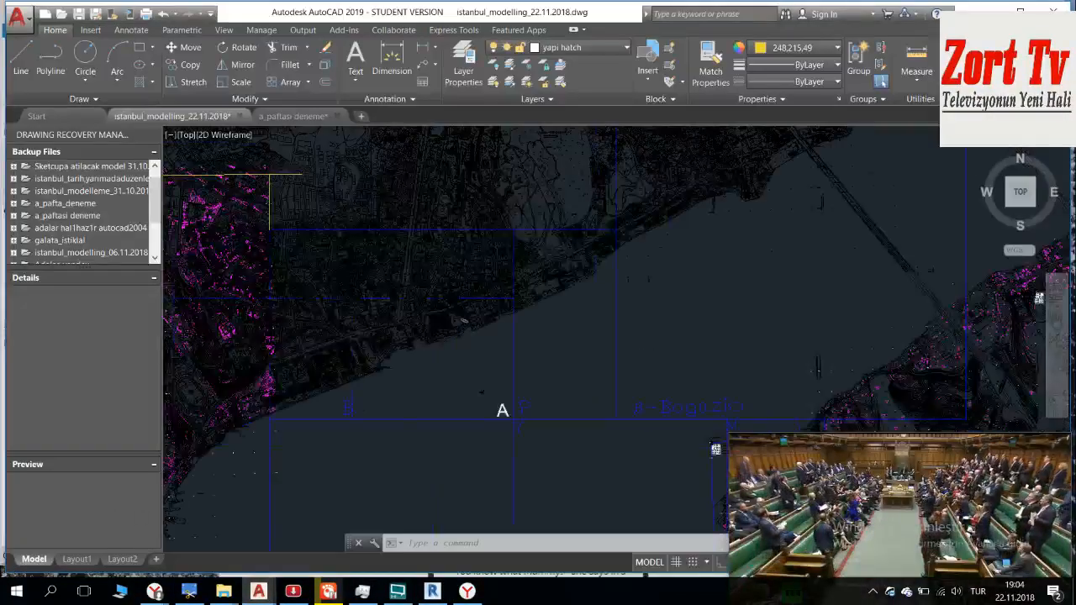
pyautogui.scroll(-3, 400, 326)
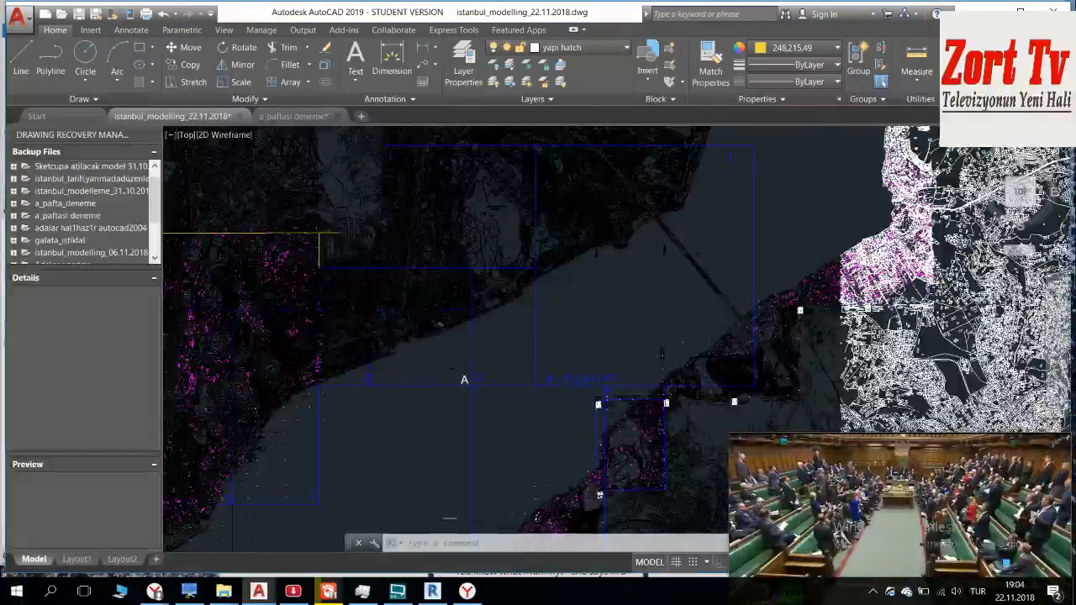
pyautogui.scroll(8, 764, 384)
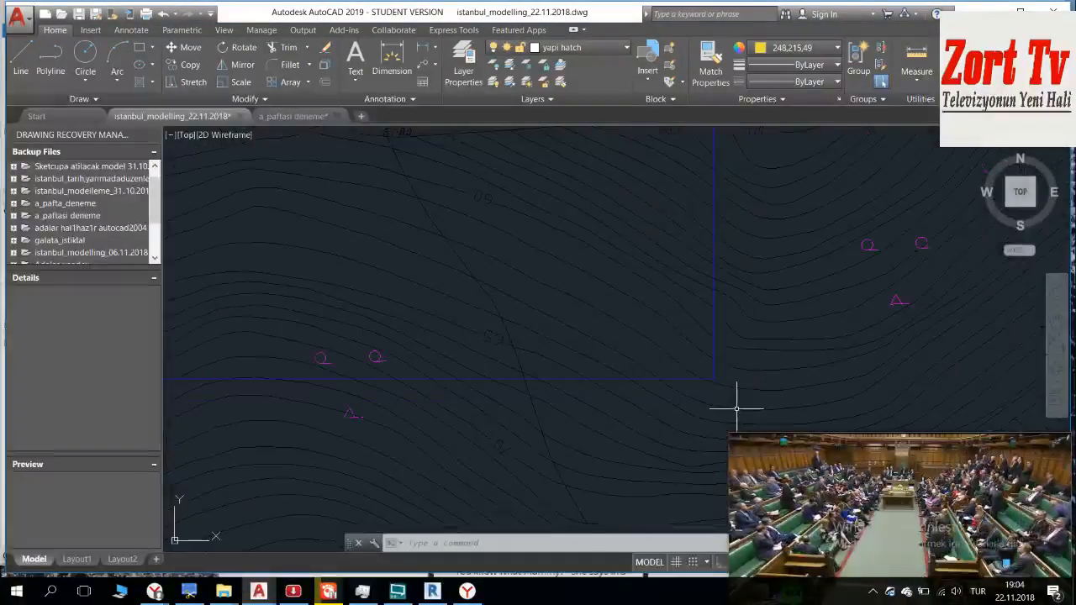
pyautogui.scroll(3, 718, 388)
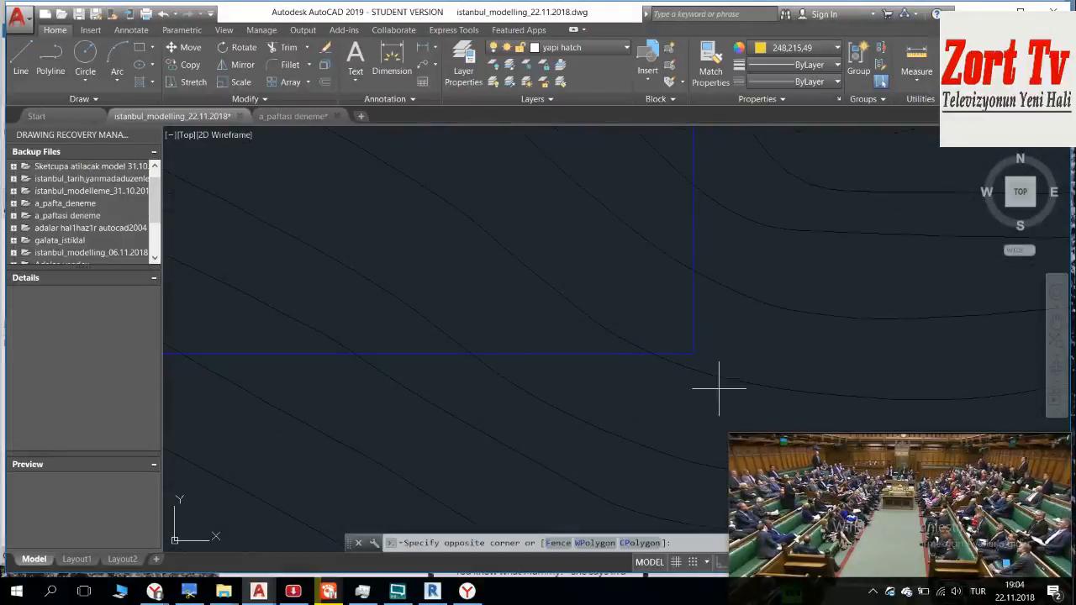
# Step: Select the whole sheet east of P with a crossing window from its southeastern corner to just outside its northwestern corner
pyautogui.click(719, 389)
pyautogui.scroll(-6, 595, 301)
pyautogui.moveTo(541, 254); pyautogui.dragTo(606, 333, button='middle')
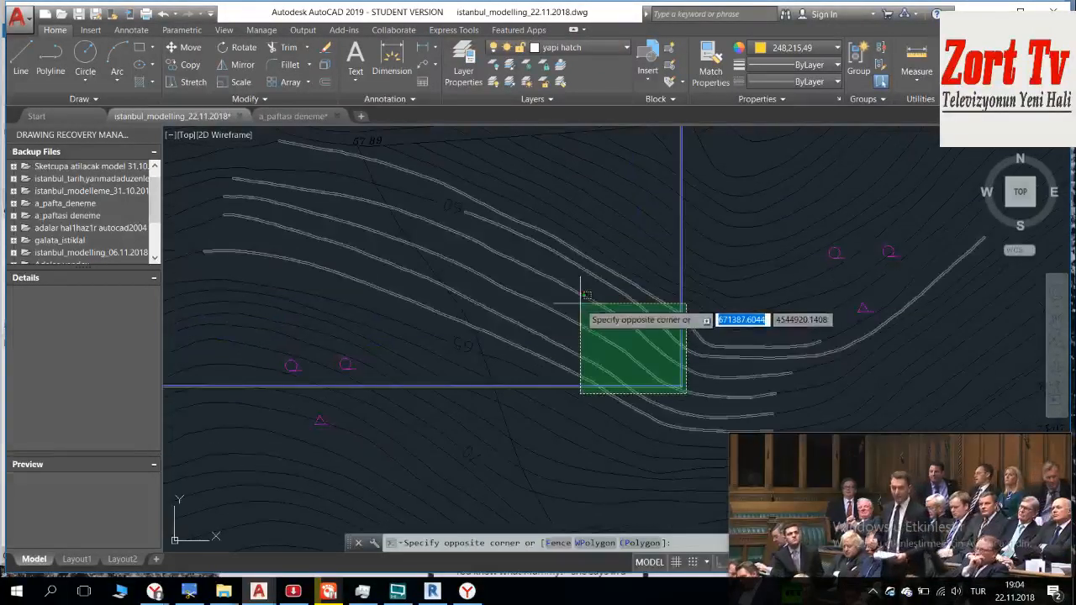
pyautogui.scroll(-5, 476, 245)
pyautogui.moveTo(468, 238); pyautogui.dragTo(665, 412, button='middle')
pyautogui.scroll(-5, 582, 296)
pyautogui.moveTo(502, 274); pyautogui.dragTo(681, 476, button='middle')
pyautogui.scroll(-3, 504, 281)
pyautogui.moveTo(502, 297); pyautogui.dragTo(722, 383, button='middle')
pyautogui.scroll(-5, 628, 322)
pyautogui.moveTo(547, 294); pyautogui.dragTo(620, 446, button='middle')
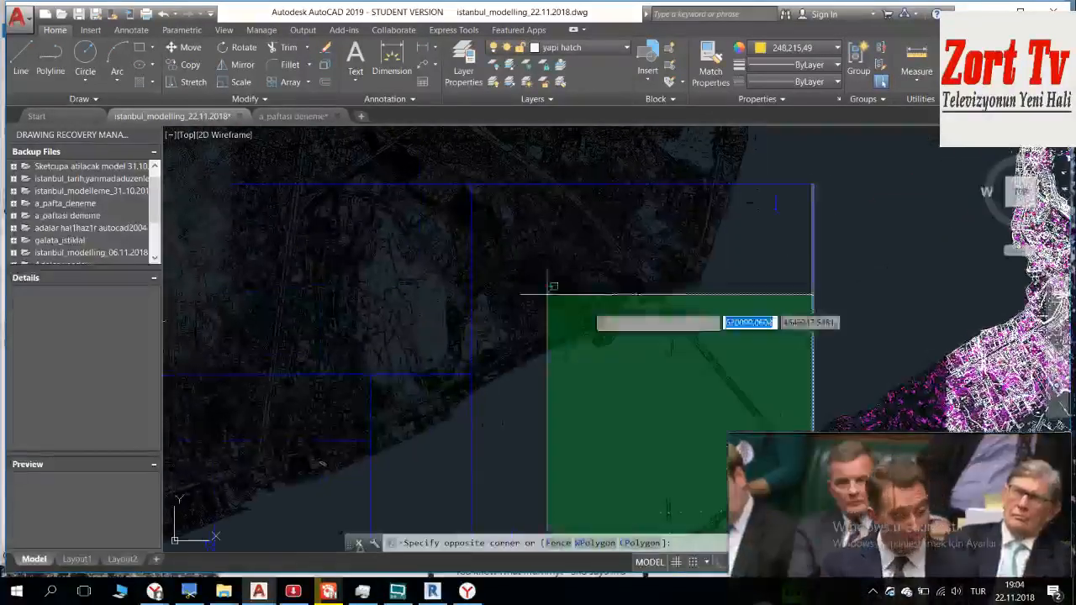
pyautogui.scroll(6, 457, 163)
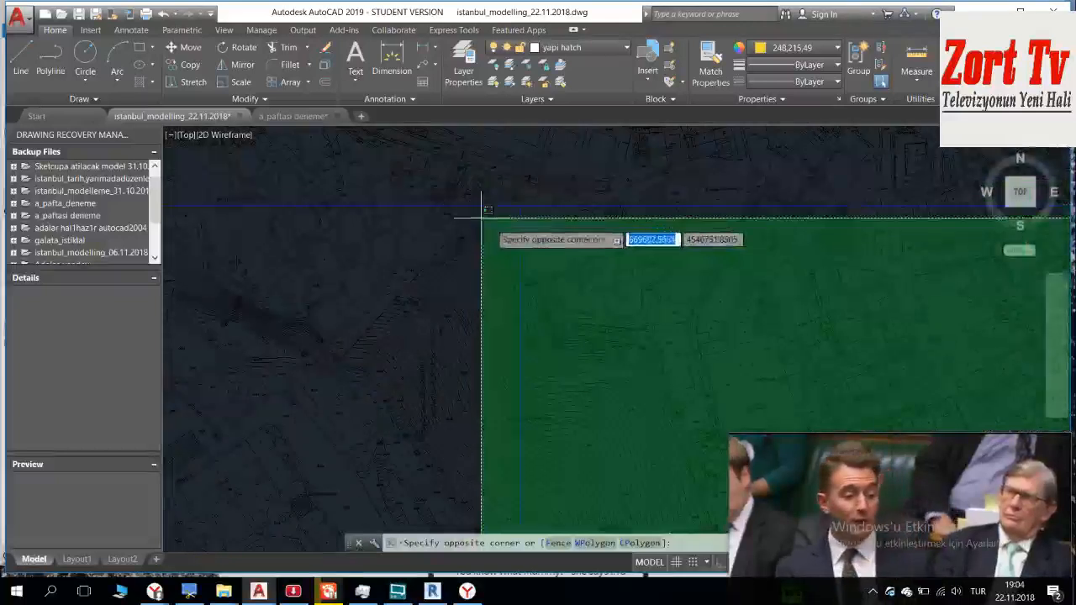
pyautogui.scroll(4, 538, 176)
pyautogui.moveTo(539, 169); pyautogui.dragTo(538, 285, button='middle')
pyautogui.scroll(4, 533, 164)
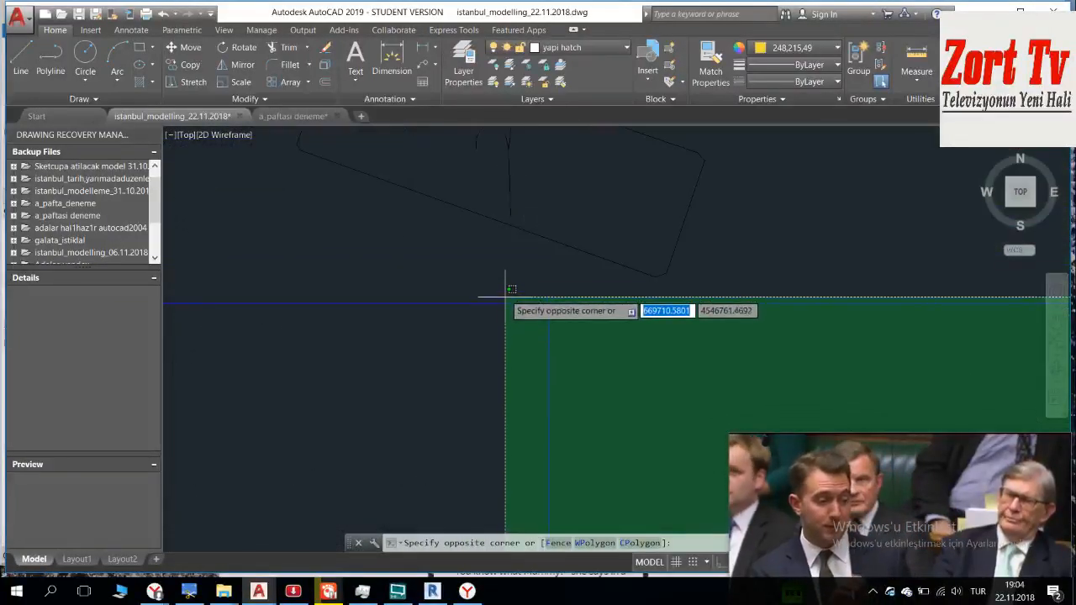
pyautogui.click(517, 283)
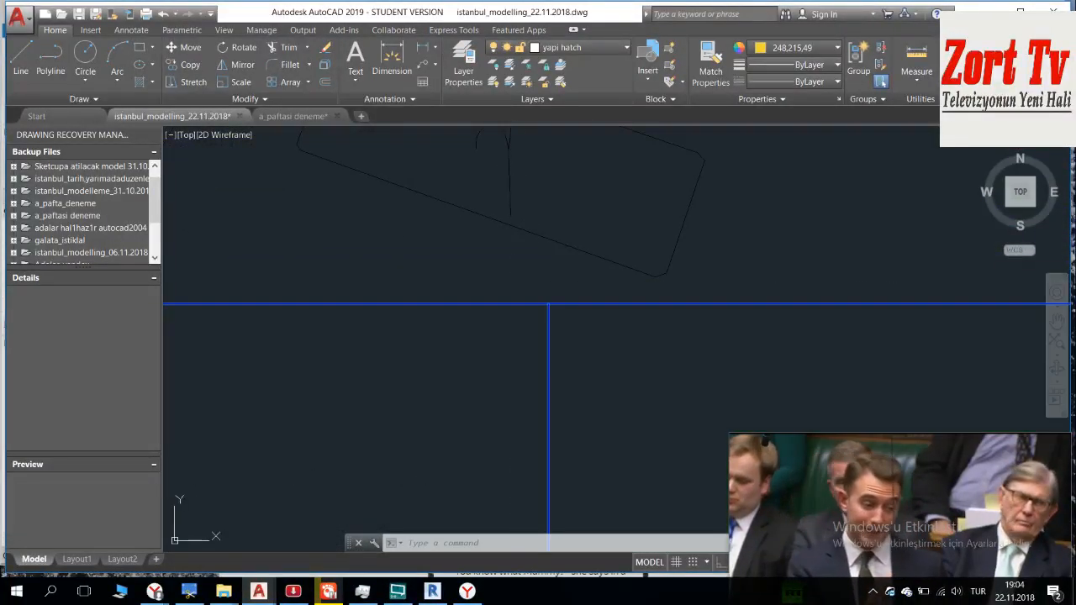
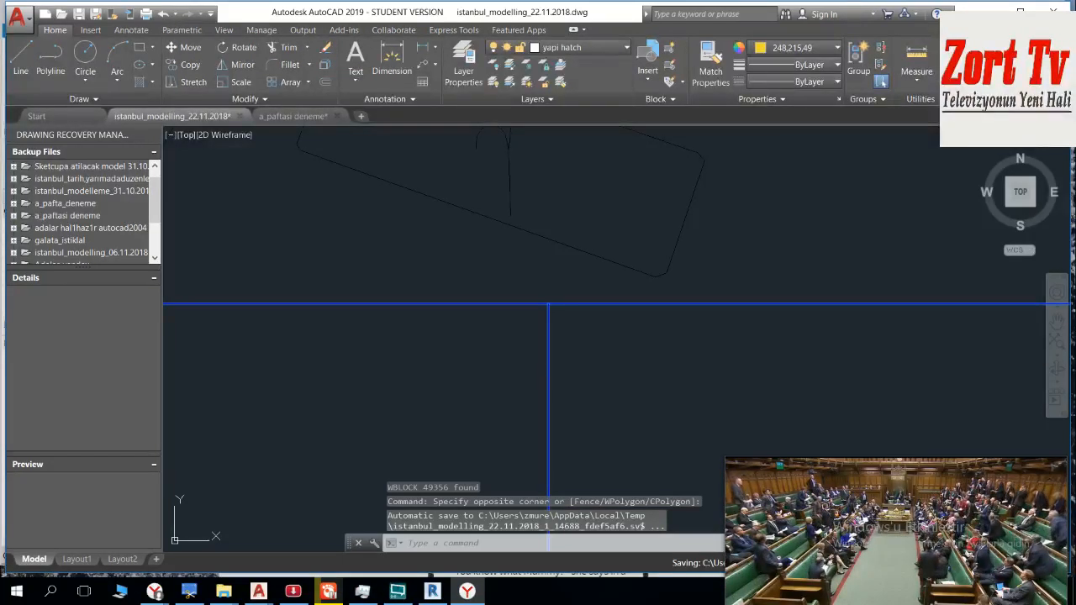
# Step: Open the RT breaking-news article about France's travel bans on 18 Saudi citizens in the browser and skim it
pyautogui.moveTo(740, 483); pyautogui.dragTo(769, 584)
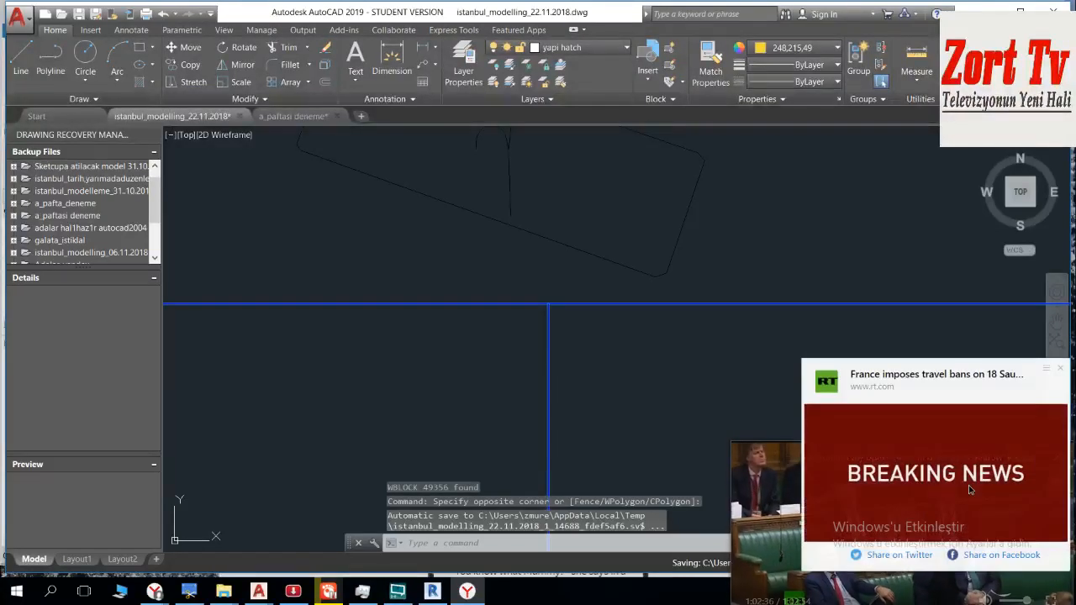
pyautogui.click(968, 462)
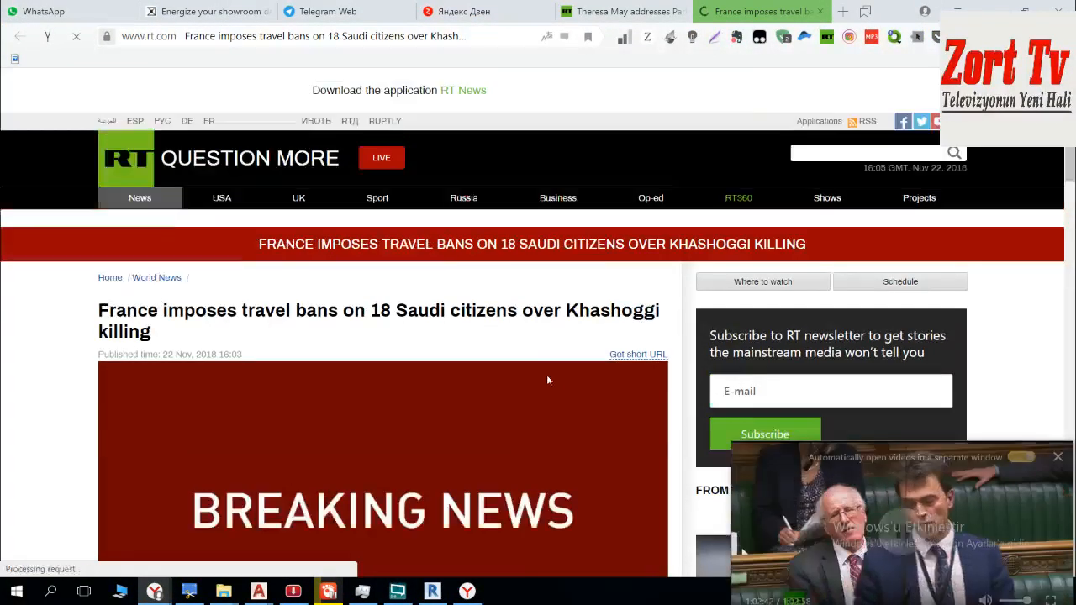
pyautogui.moveTo(245, 311); pyautogui.dragTo(661, 311)
pyautogui.scroll(-4, 303, 374)
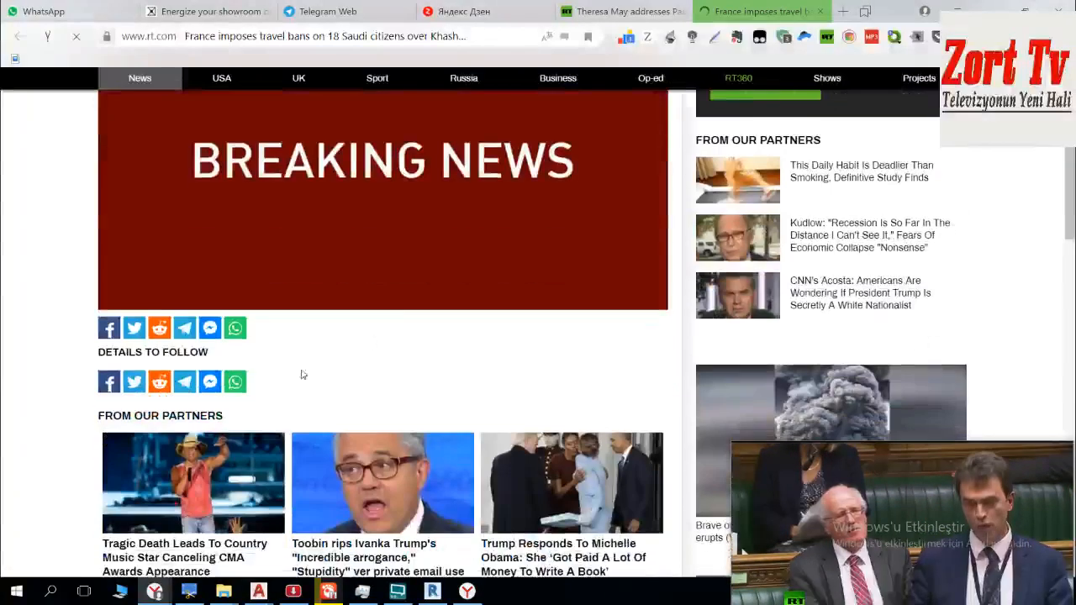
# Step: Share the article on Twitter with its prefilled headline and link
pyautogui.click(135, 331)
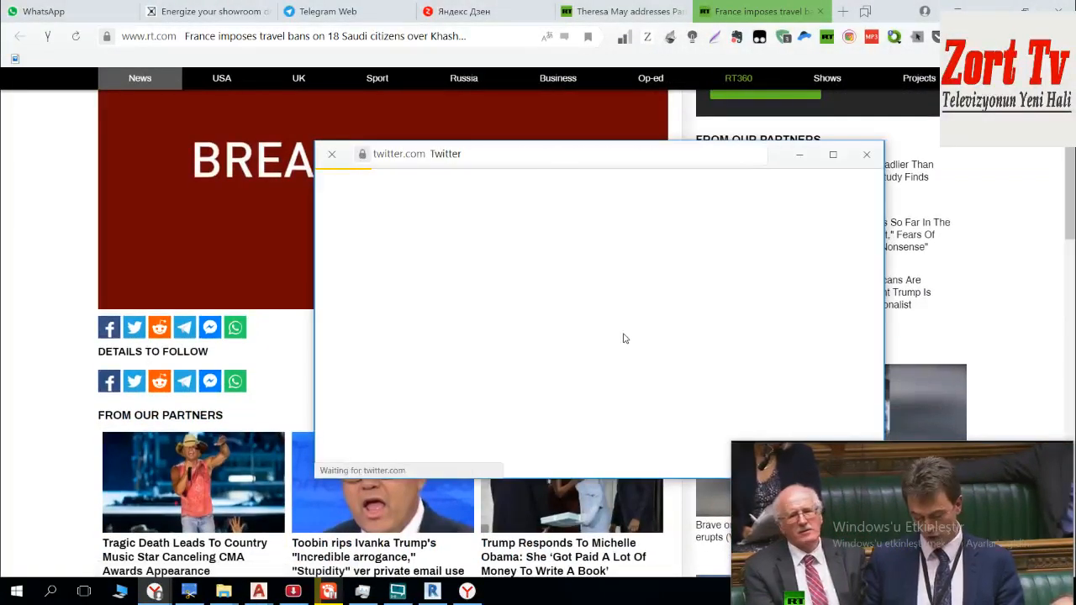
pyautogui.click(773, 288)
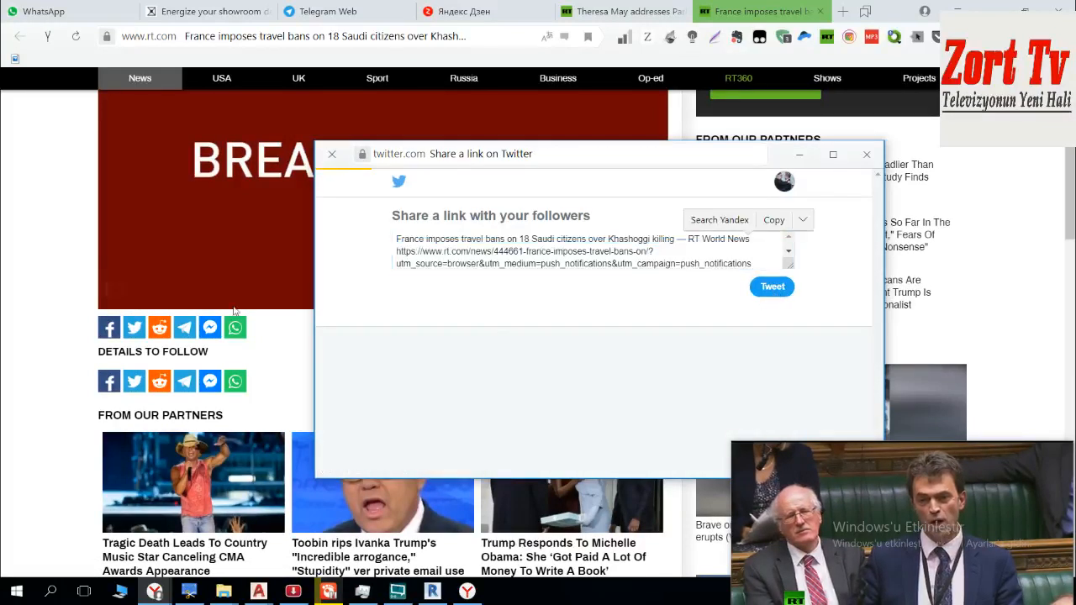
pyautogui.click(413, 305)
# Step: Open the article's Facebook share window, bring it to the front and move it clear of the video overlay
pyautogui.click(115, 332)
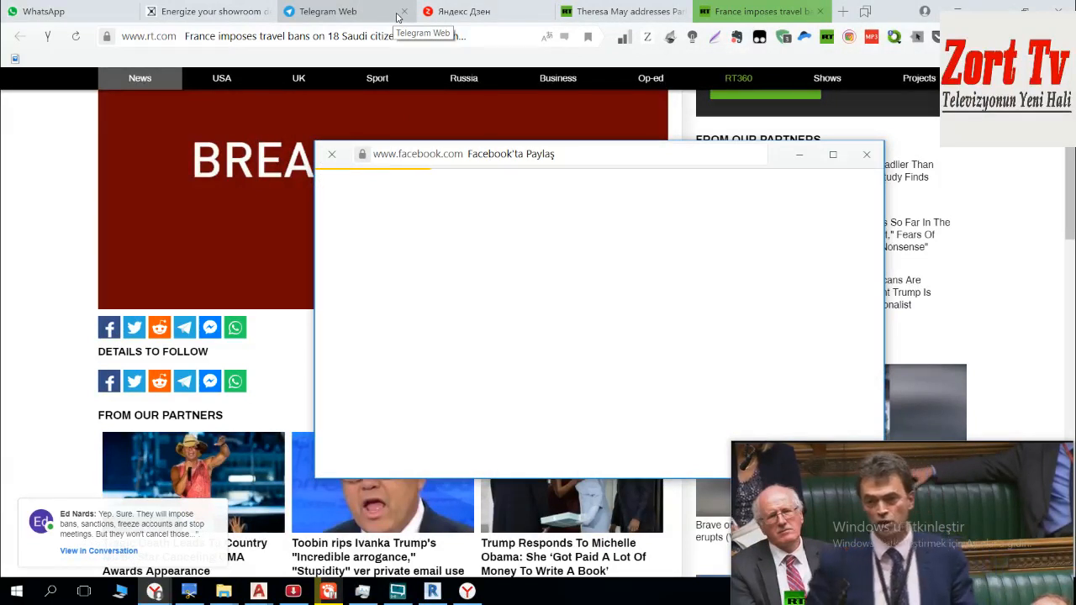
pyautogui.click(398, 17)
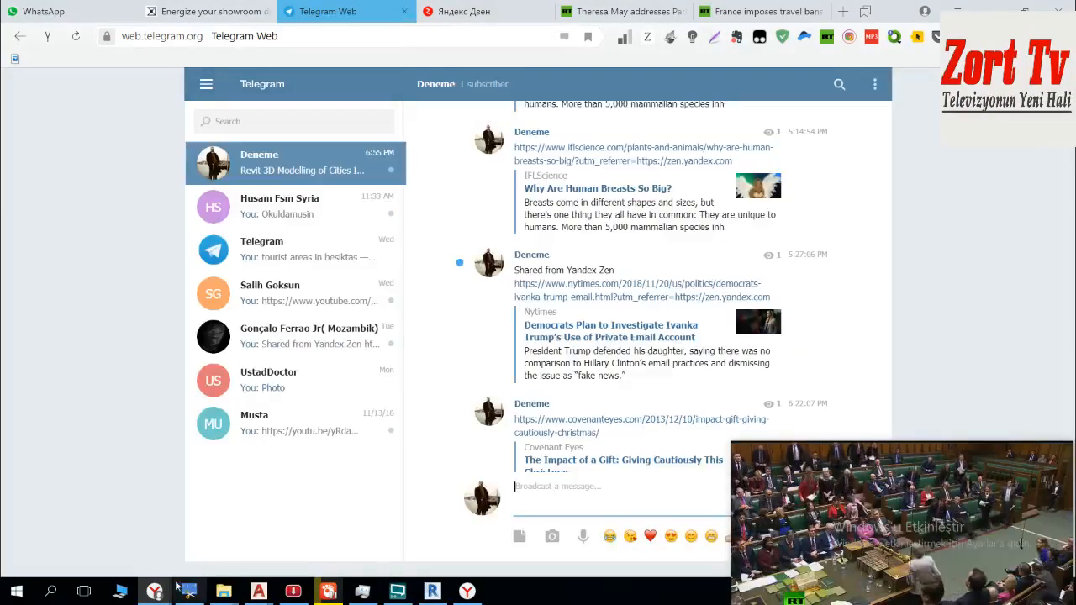
pyautogui.moveTo(158, 595)
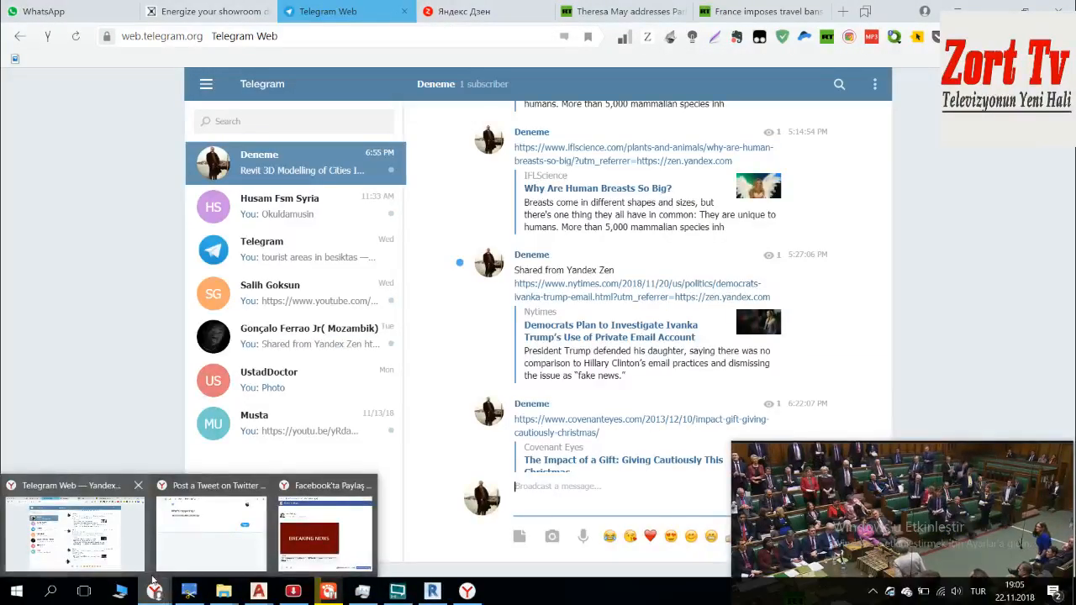
pyautogui.click(324, 529)
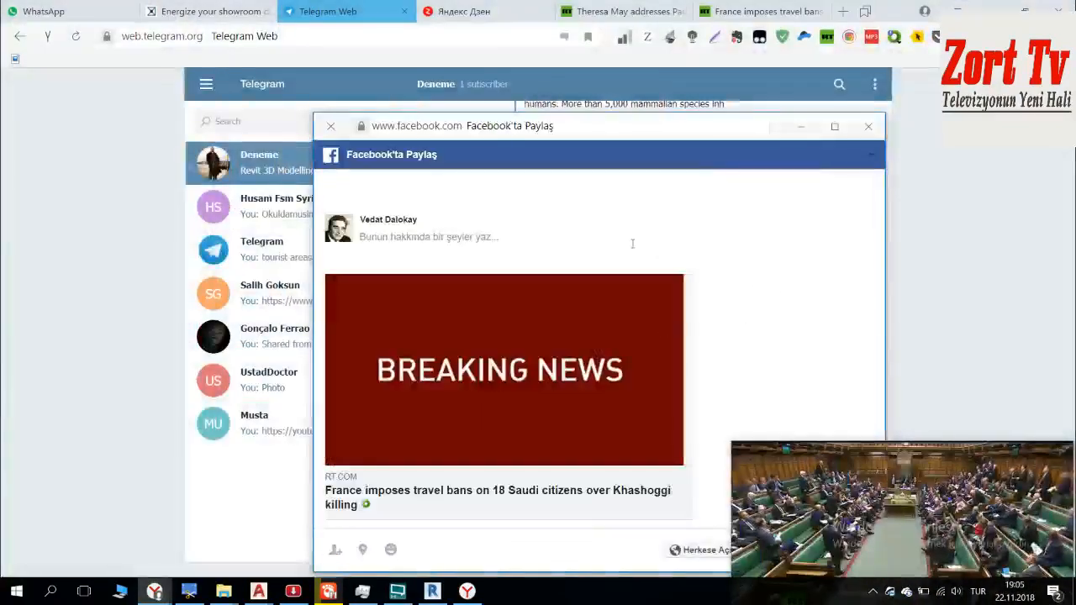
pyautogui.moveTo(654, 131); pyautogui.dragTo(477, 63)
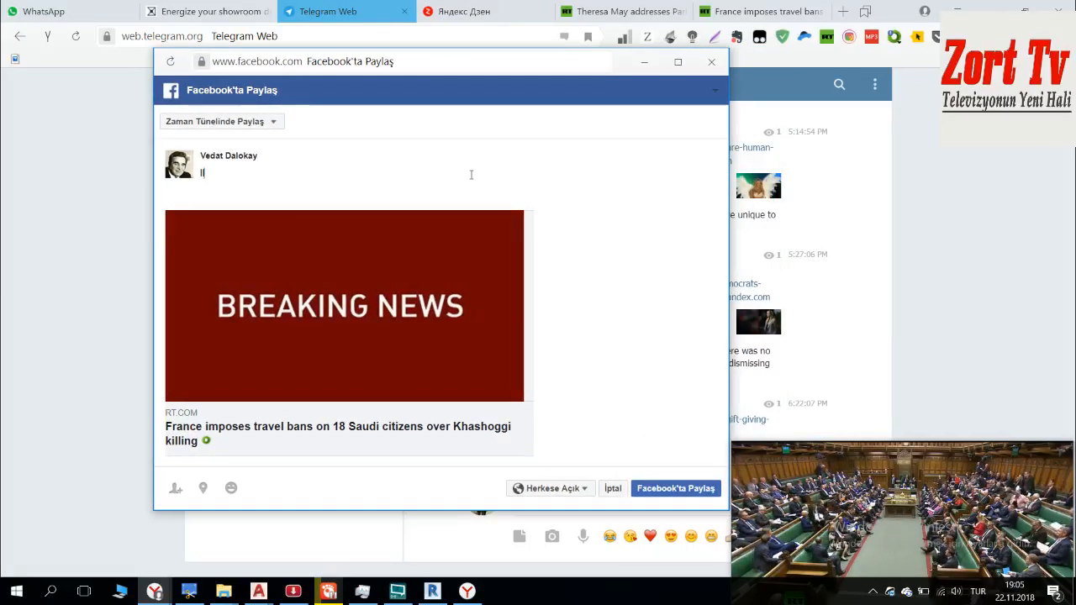
# Step: Add a Turkish comment about Macron's sanctions to the article share, post it publicly on Facebook and close the share window
pyautogui.write('gotlu macro')
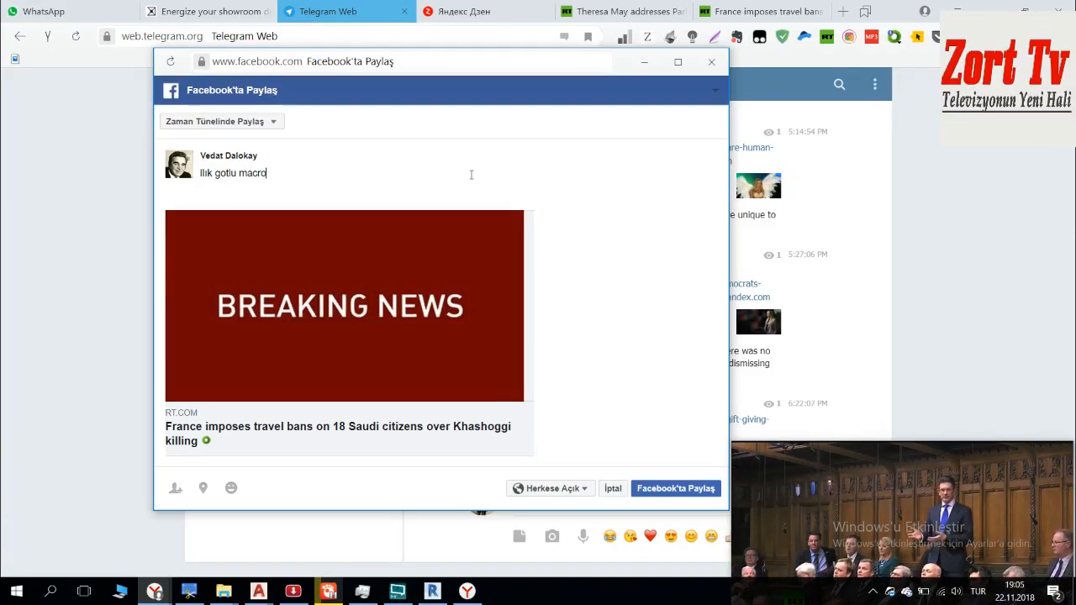
pyautogui.write('n gotun yu')
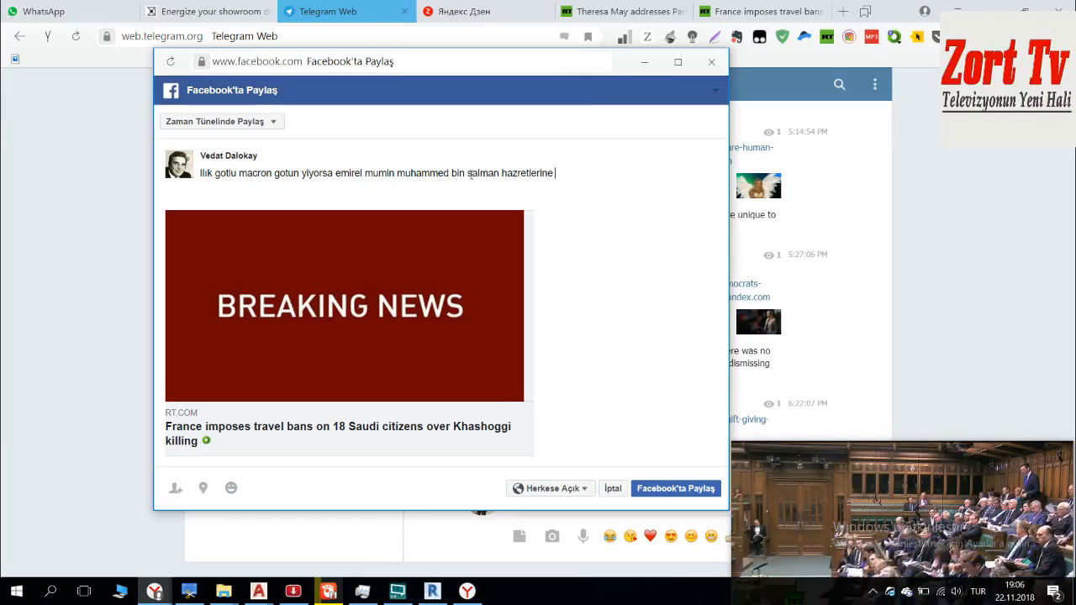
pyautogui.write('ya')
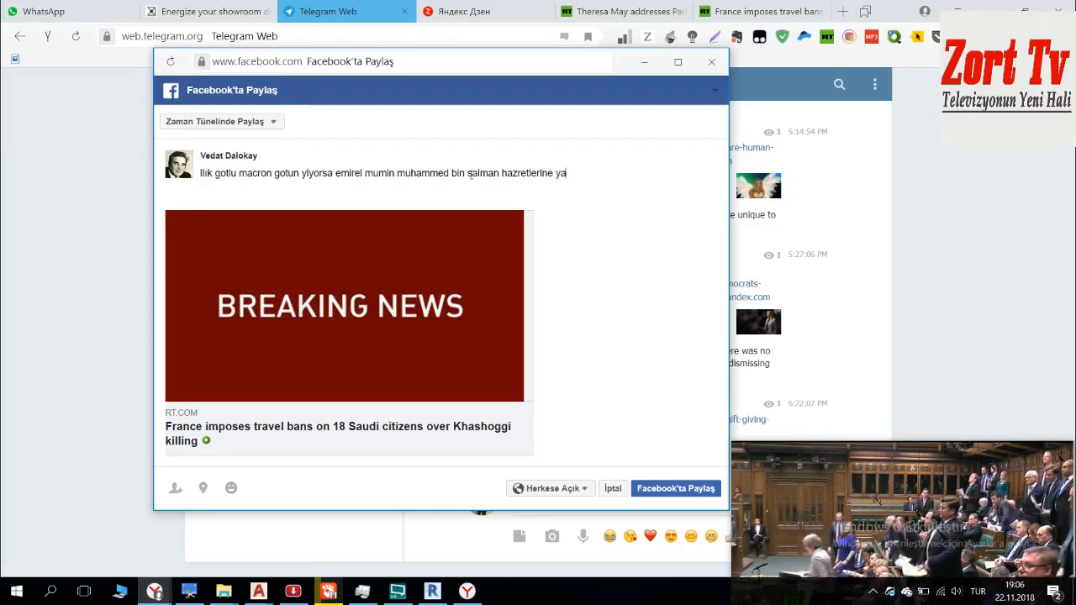
pyautogui.write('ptırım uygula')
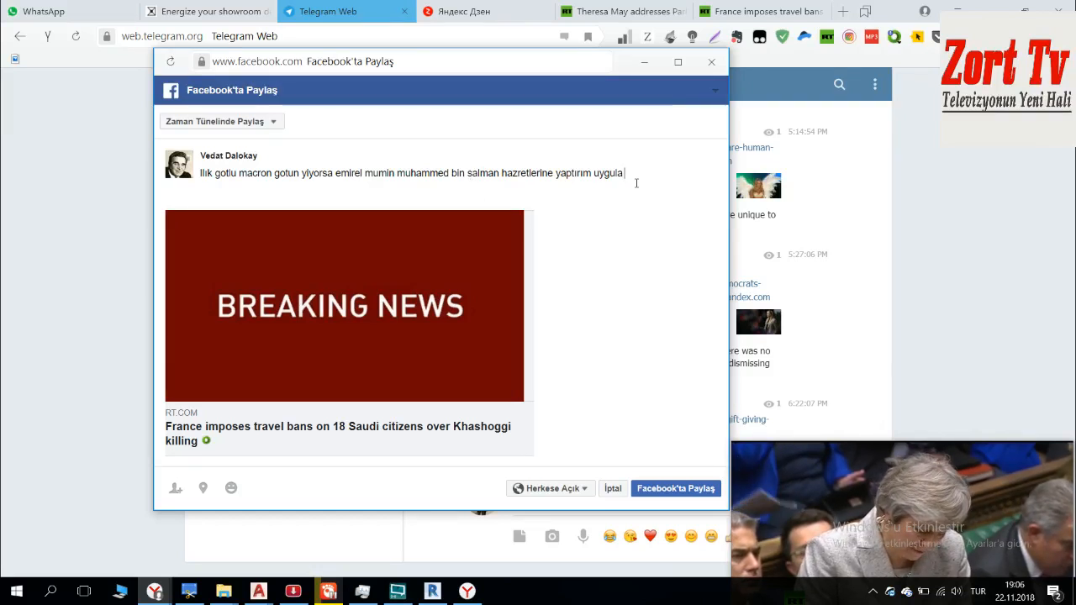
pyautogui.click(236, 174)
pyautogui.write('gavad')
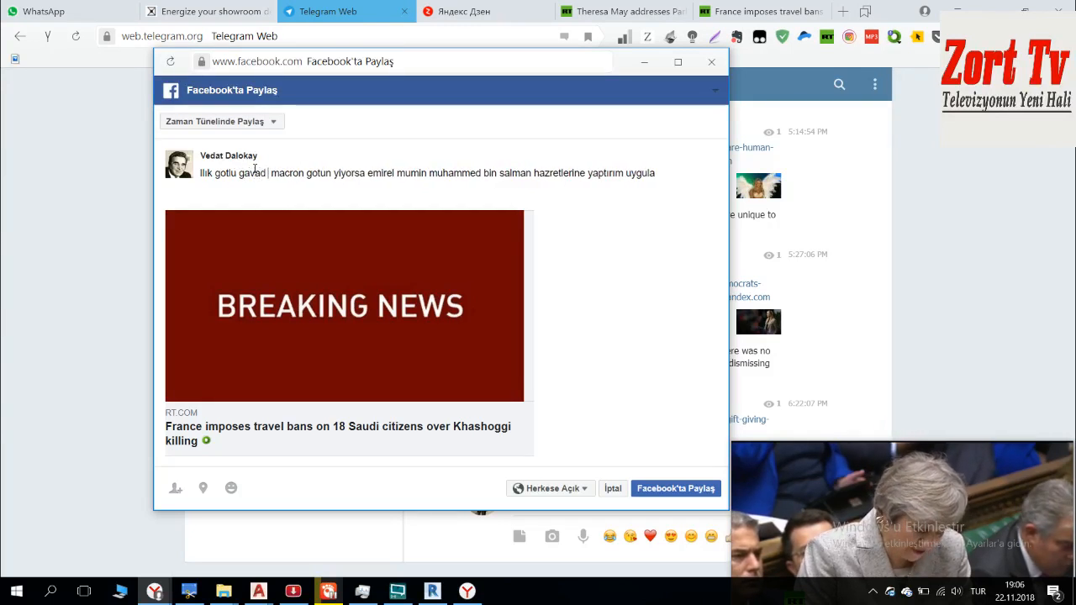
pyautogui.click(664, 488)
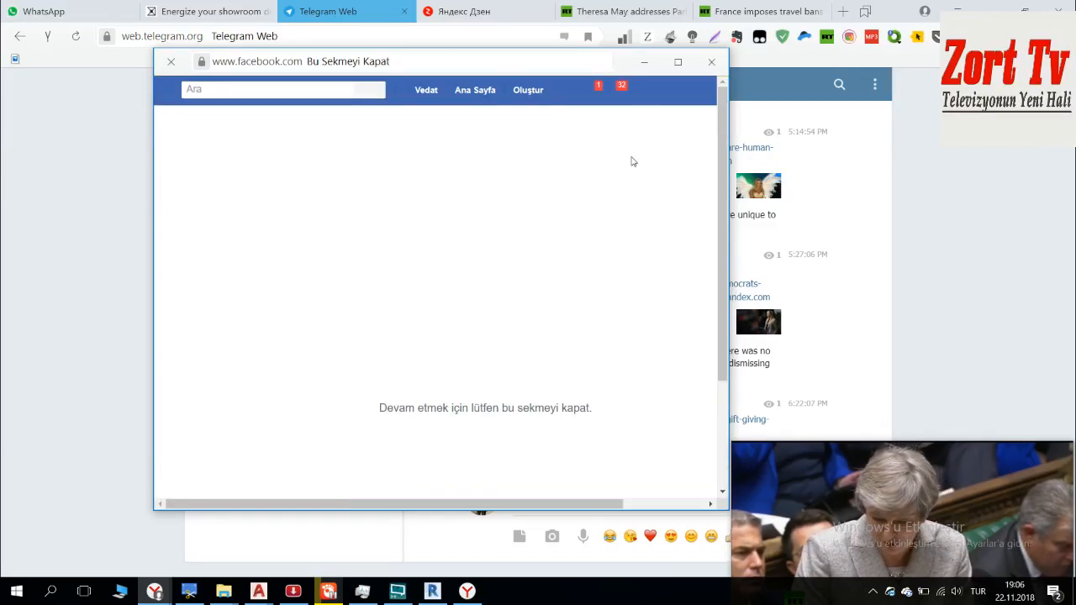
pyautogui.click(711, 62)
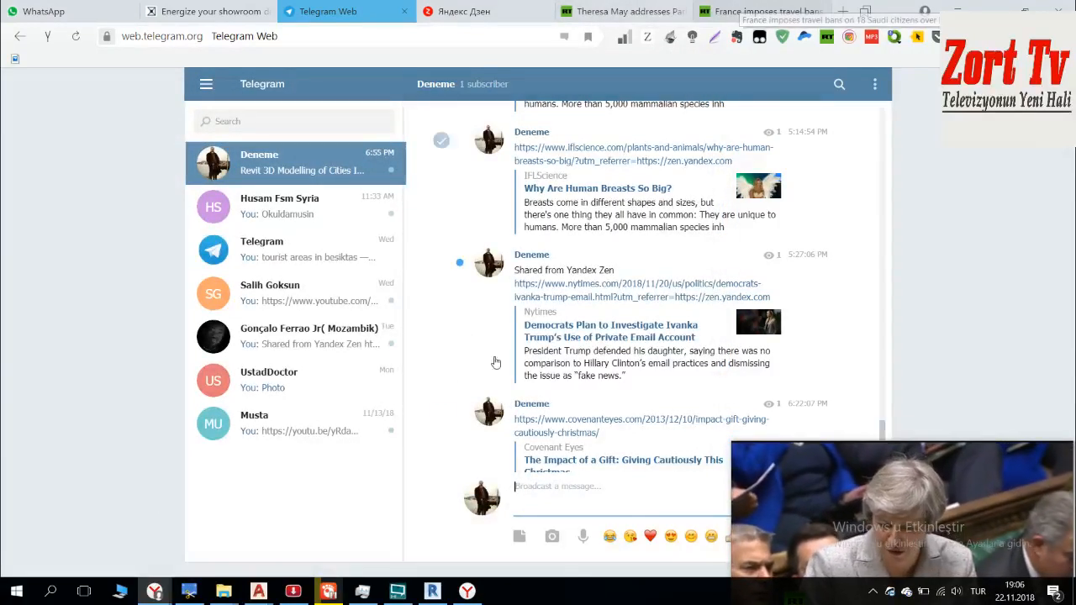
# Step: Switch back to istanbul_modelling_22.11.2018.dwg in AutoCAD and remove the neighbouring outlines west of the Bogazici sheet from the selection with a crossing window
pyautogui.click(446, 595)
pyautogui.moveTo(894, 473)
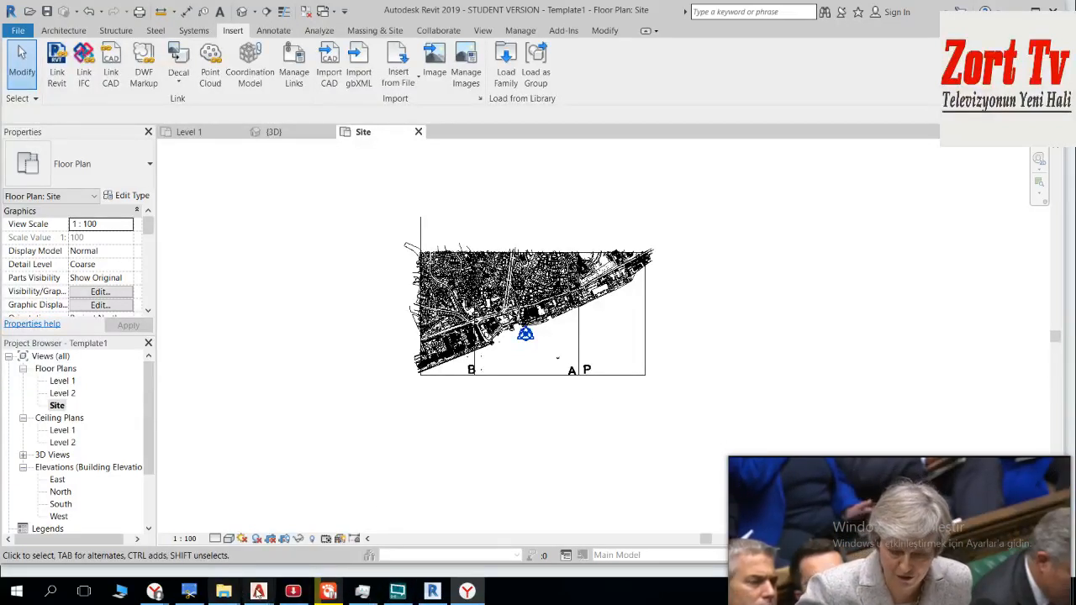
pyautogui.moveTo(255, 591)
pyautogui.click(109, 513)
pyautogui.scroll(-10, 711, 301)
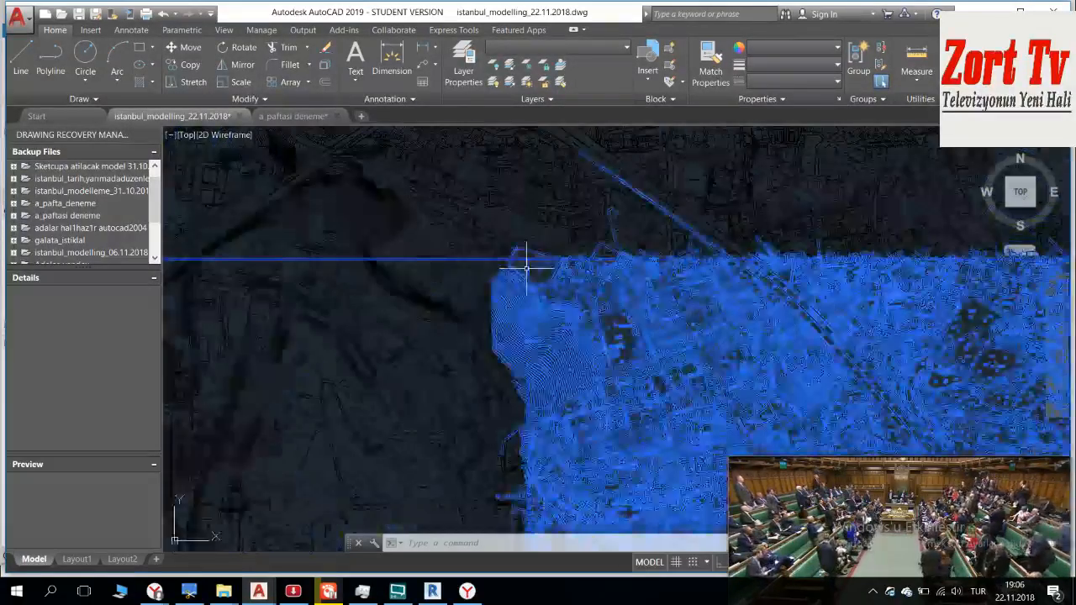
pyautogui.scroll(-5, 526, 320)
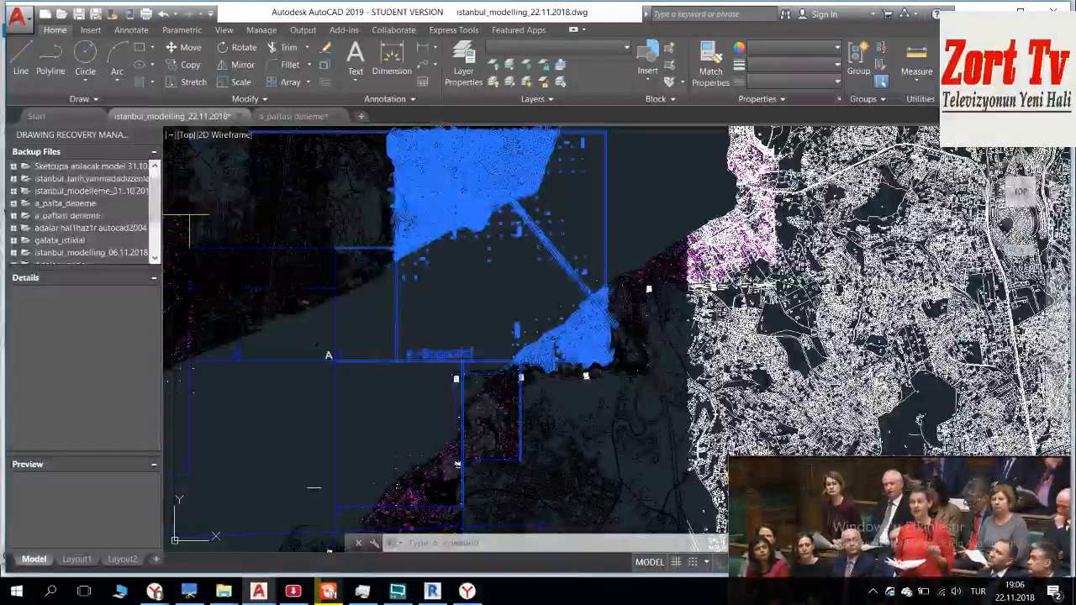
pyautogui.click(388, 389)
pyautogui.moveTo(366, 246); pyautogui.dragTo(391, 363, button='middle')
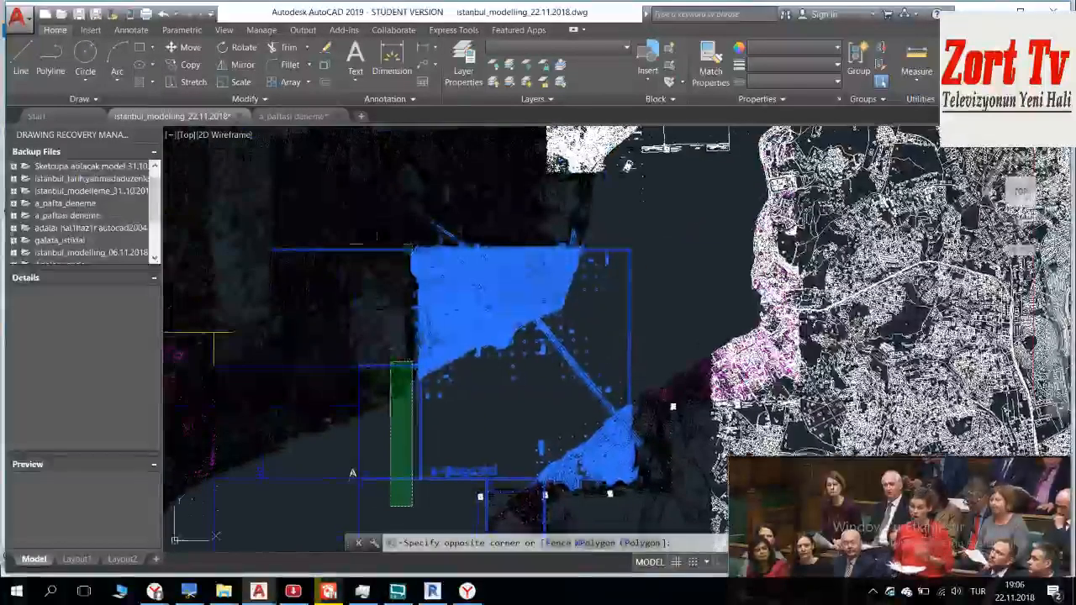
pyautogui.click(374, 231)
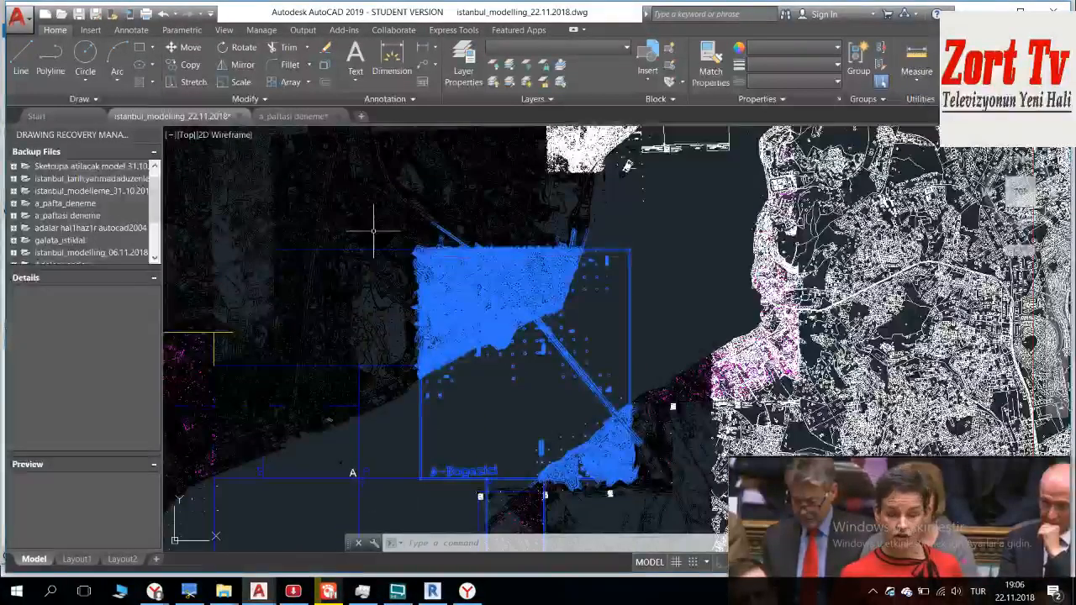
# Step: Remove the outlines of the small sheets south of the Bogazici sheet from the selection and check the selection along its edges
pyautogui.scroll(4, 600, 242)
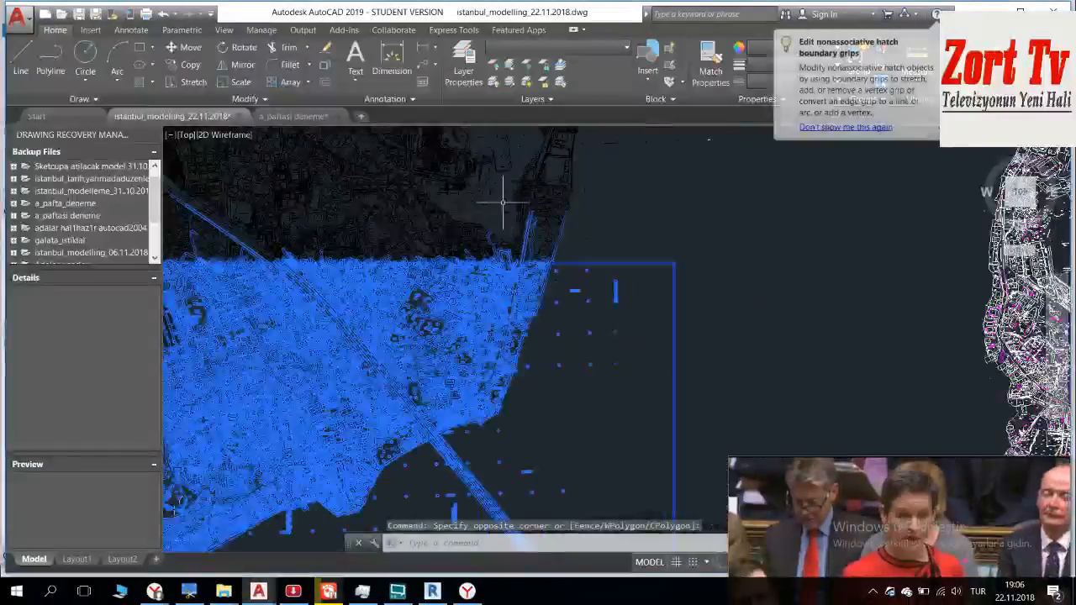
pyautogui.scroll(-4, 504, 252)
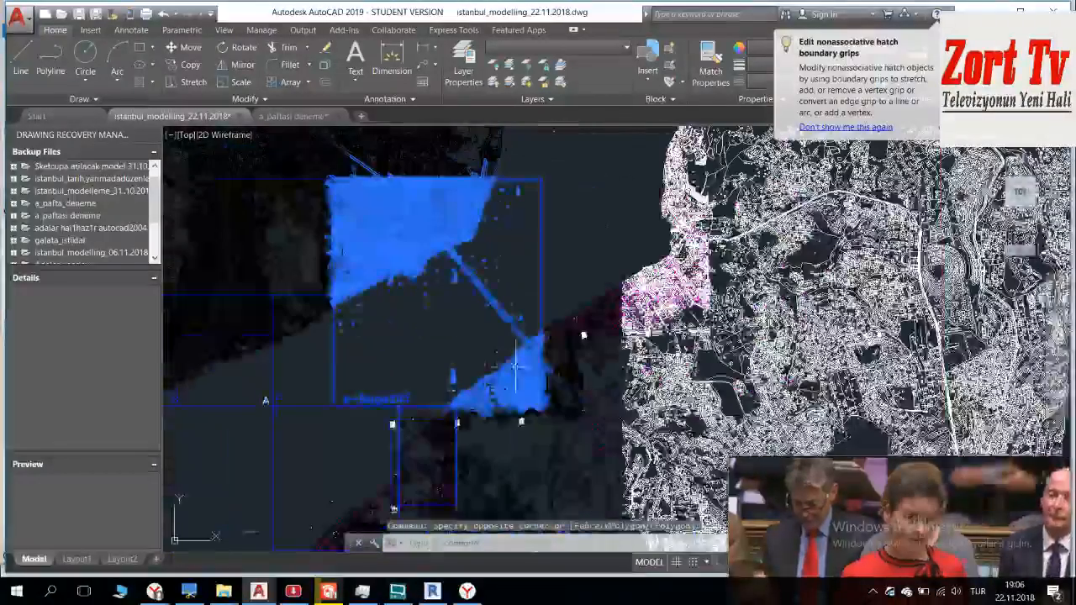
pyautogui.scroll(5, 516, 365)
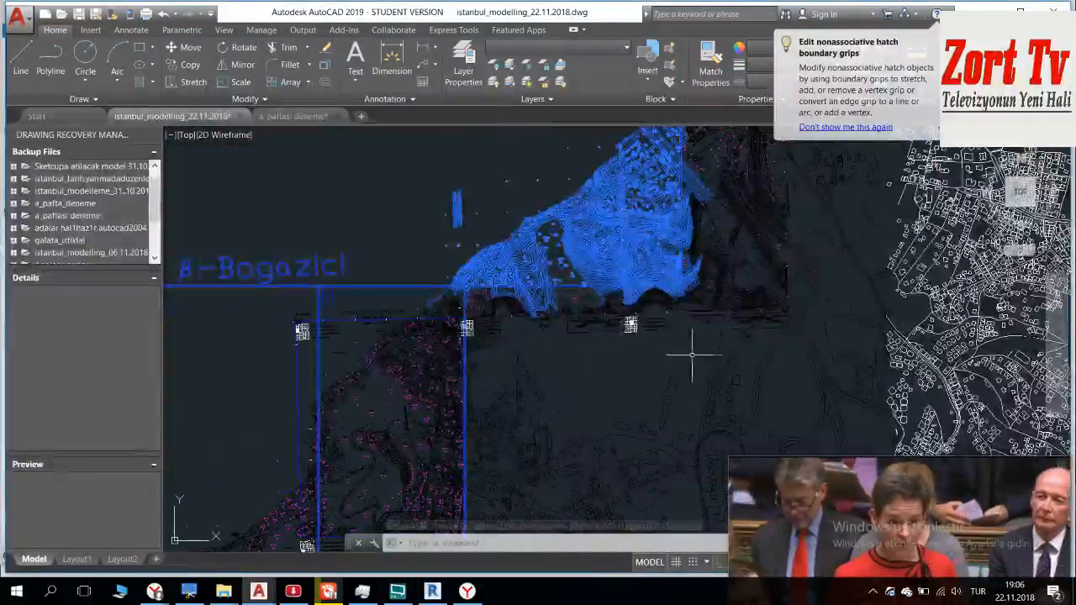
pyautogui.click(673, 364)
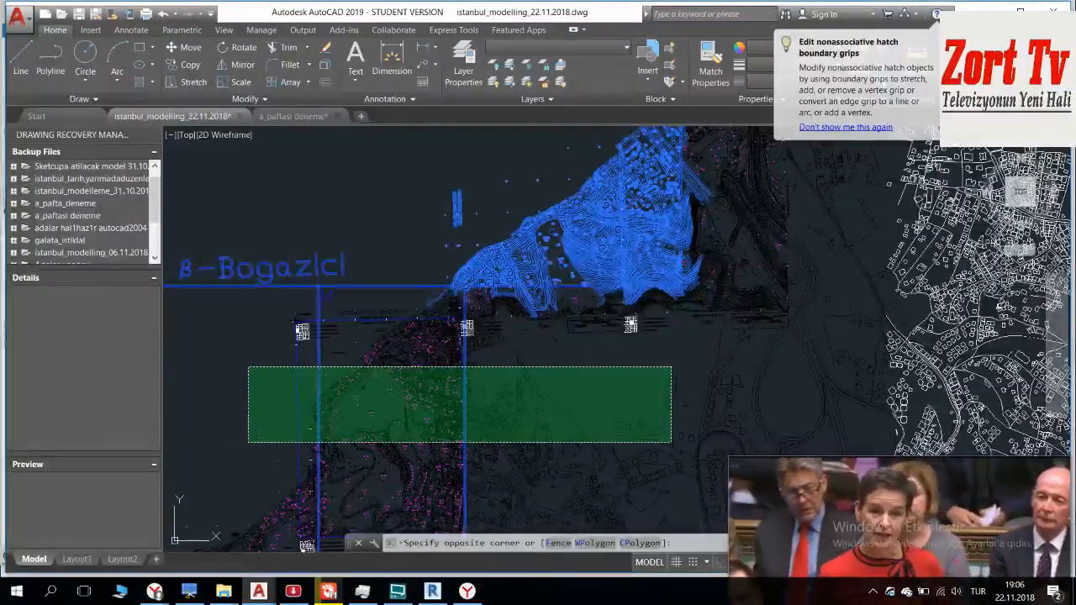
pyautogui.click(248, 441)
pyautogui.scroll(-2, 271, 422)
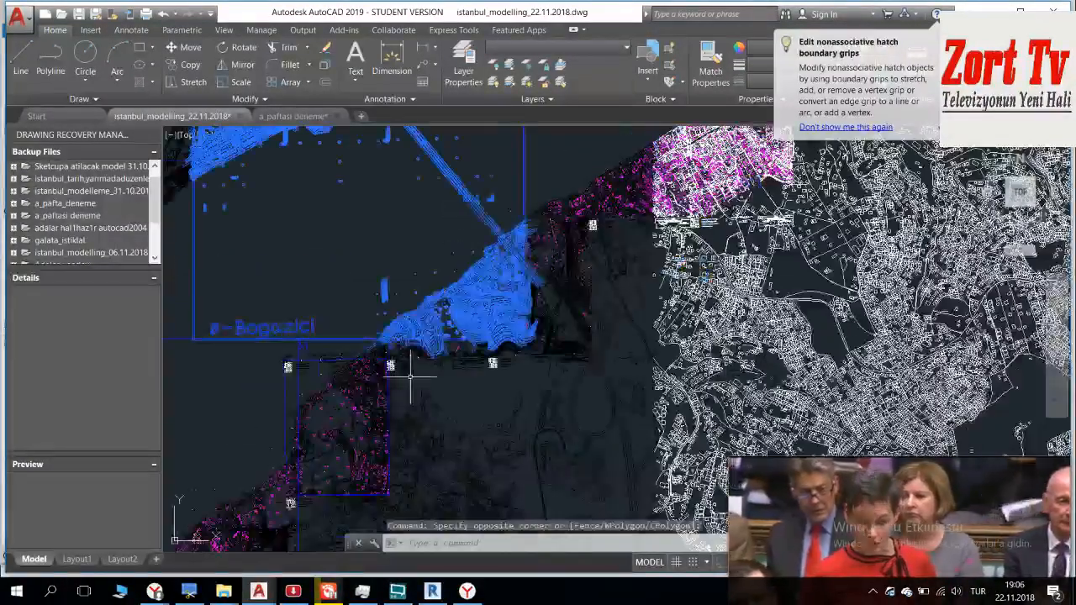
pyautogui.scroll(4, 550, 331)
pyautogui.moveTo(450, 366); pyautogui.dragTo(523, 367, button='middle')
pyautogui.scroll(4, 533, 350)
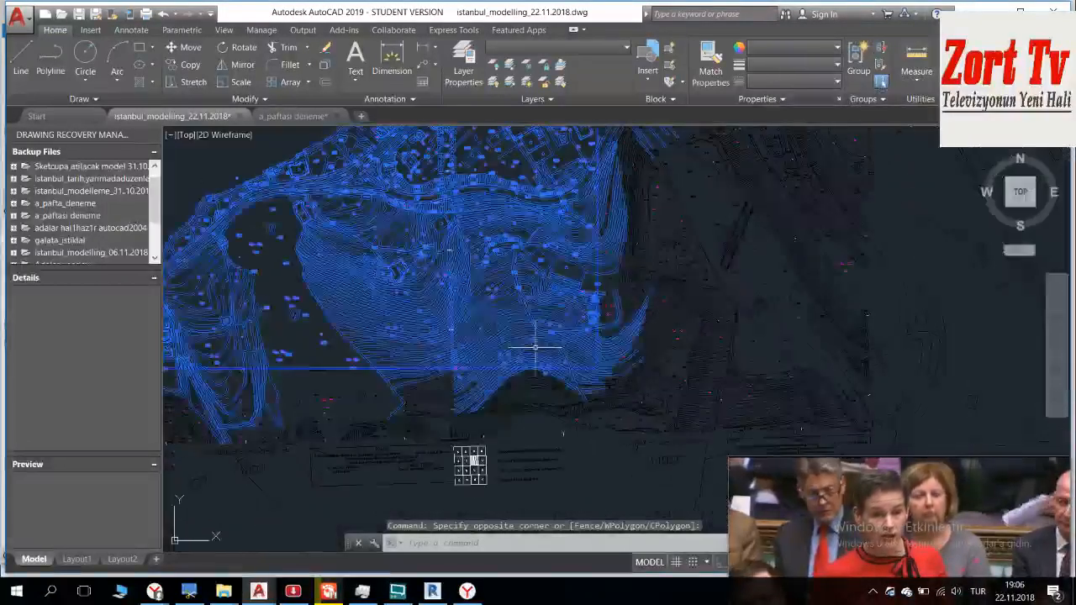
pyautogui.scroll(-3, 564, 351)
pyautogui.scroll(-6, 525, 329)
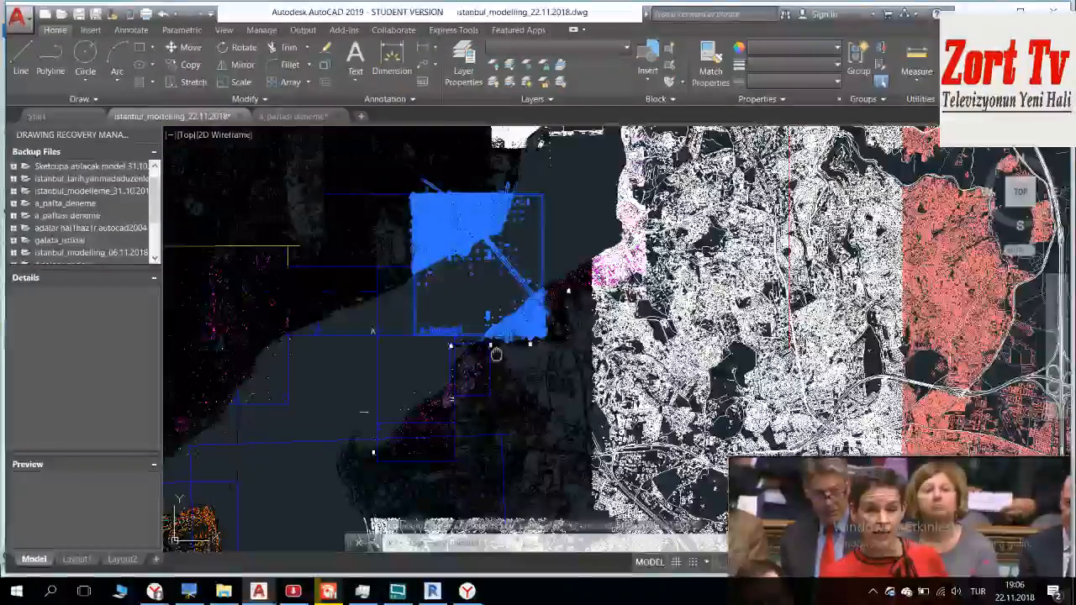
# Step: Write the selected Bogazici sheet objects out as bogazici_beta.dwg in the DWG_paftalar_22.11.2018 folder with Write Block
pyautogui.moveTo(495, 355); pyautogui.dragTo(582, 485, button='middle')
pyautogui.write('w')
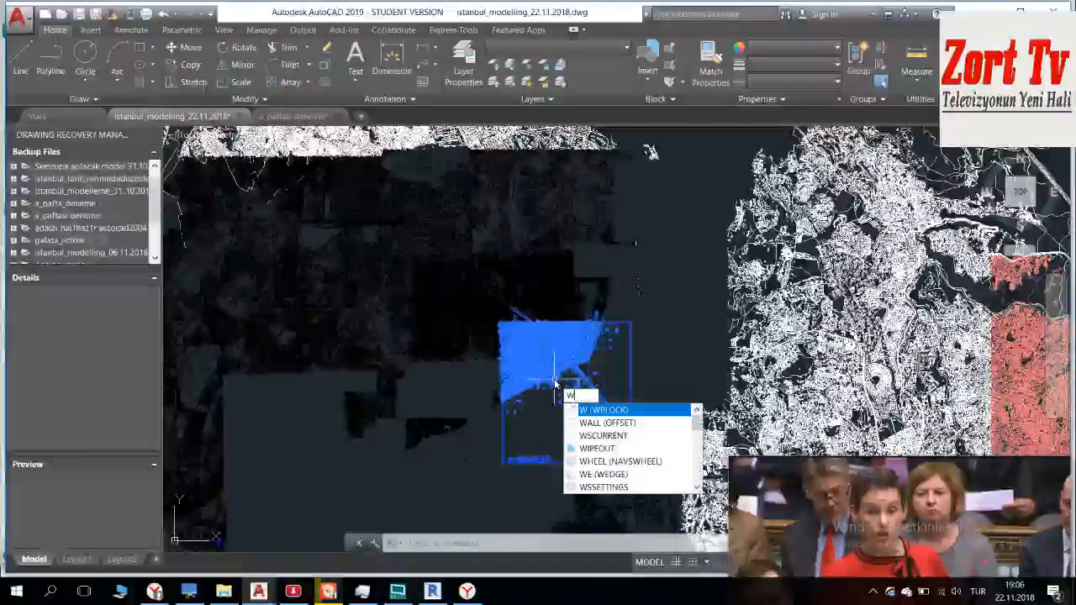
pyautogui.press('Return')
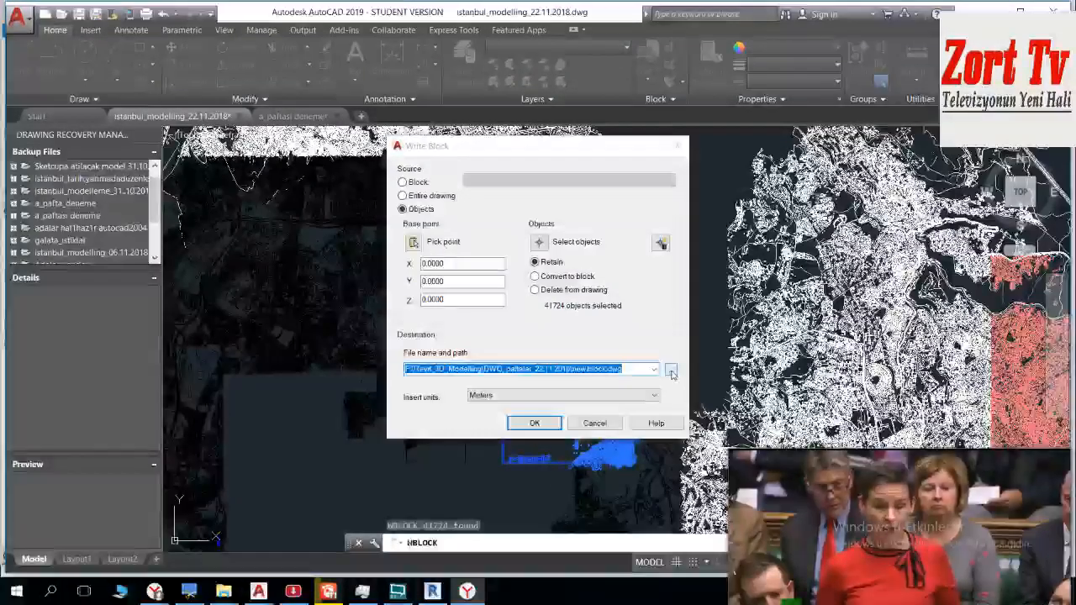
pyautogui.click(668, 369)
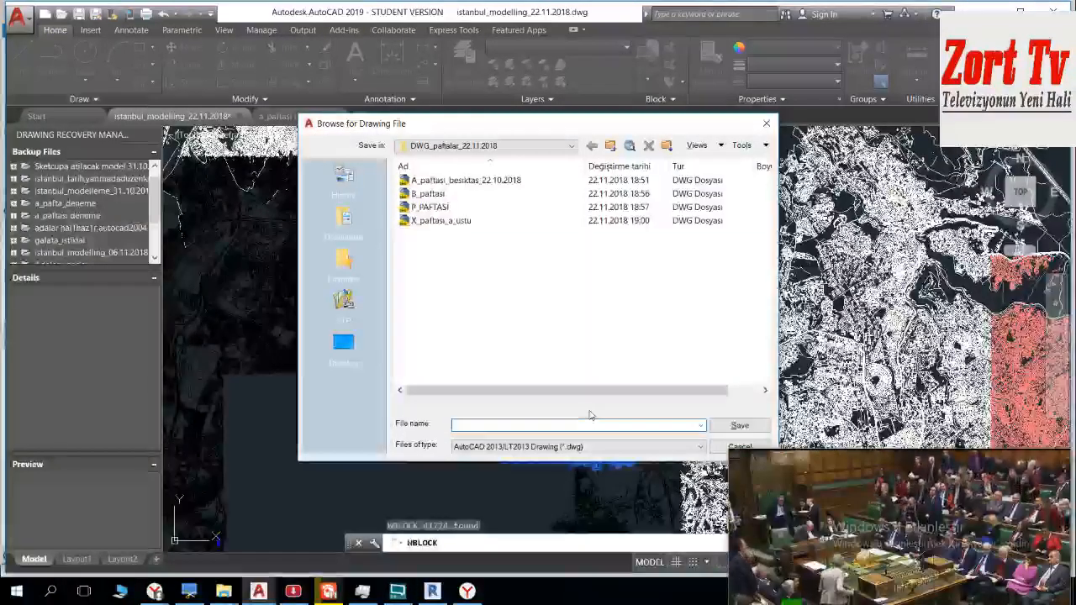
pyautogui.write('bog')
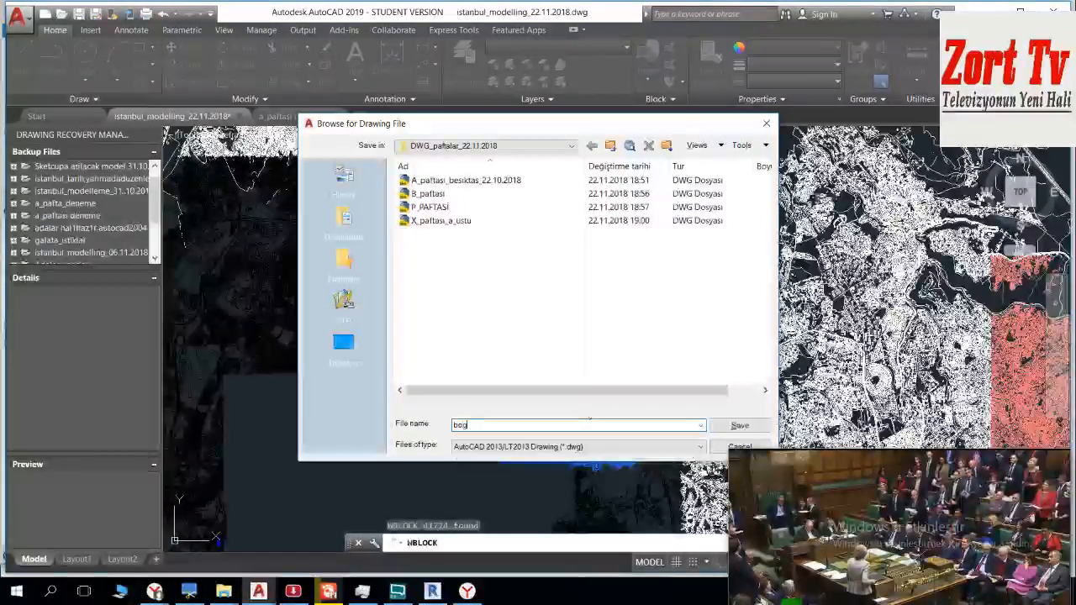
pyautogui.write('azici_')
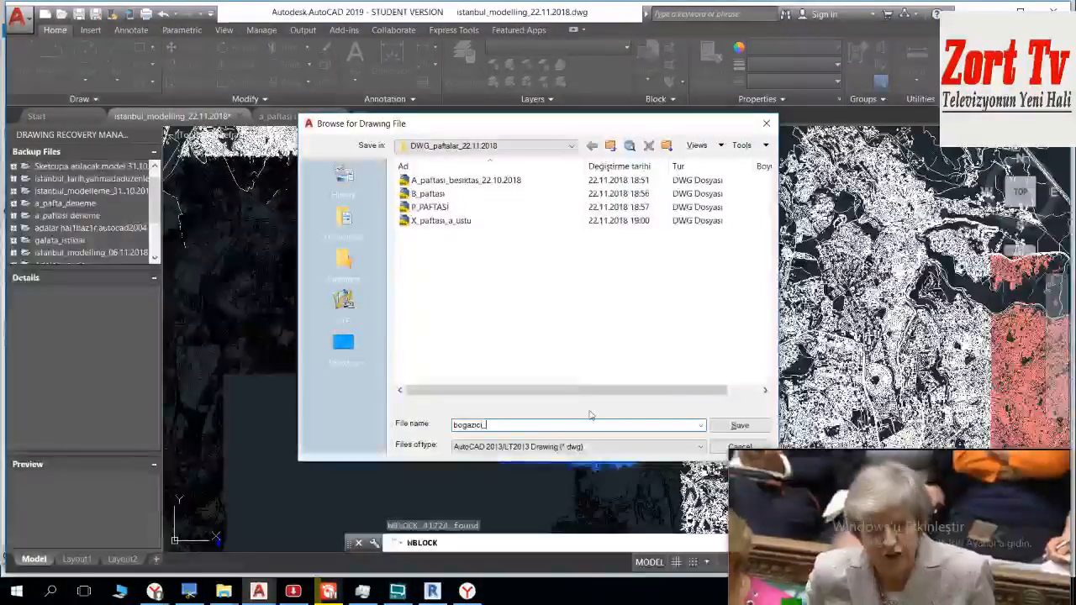
pyautogui.write('bo')
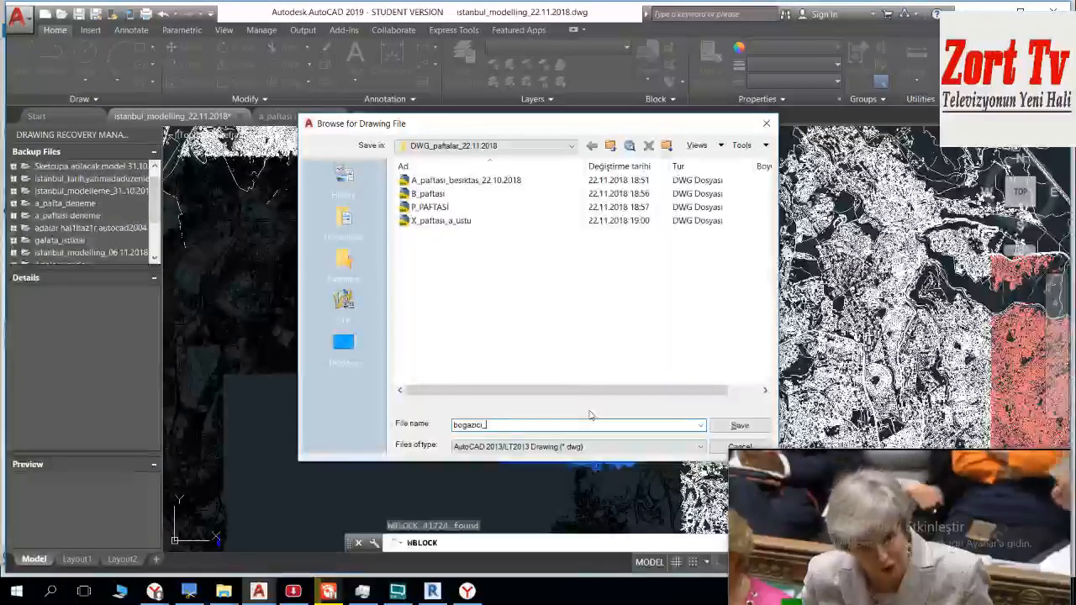
pyautogui.write('beta')
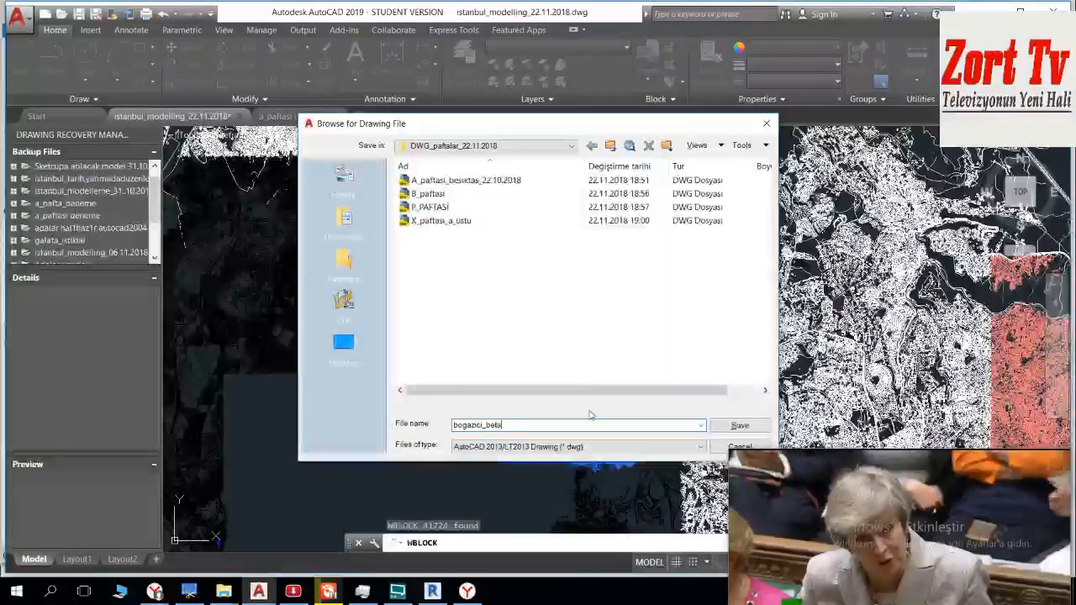
pyautogui.press('Return')
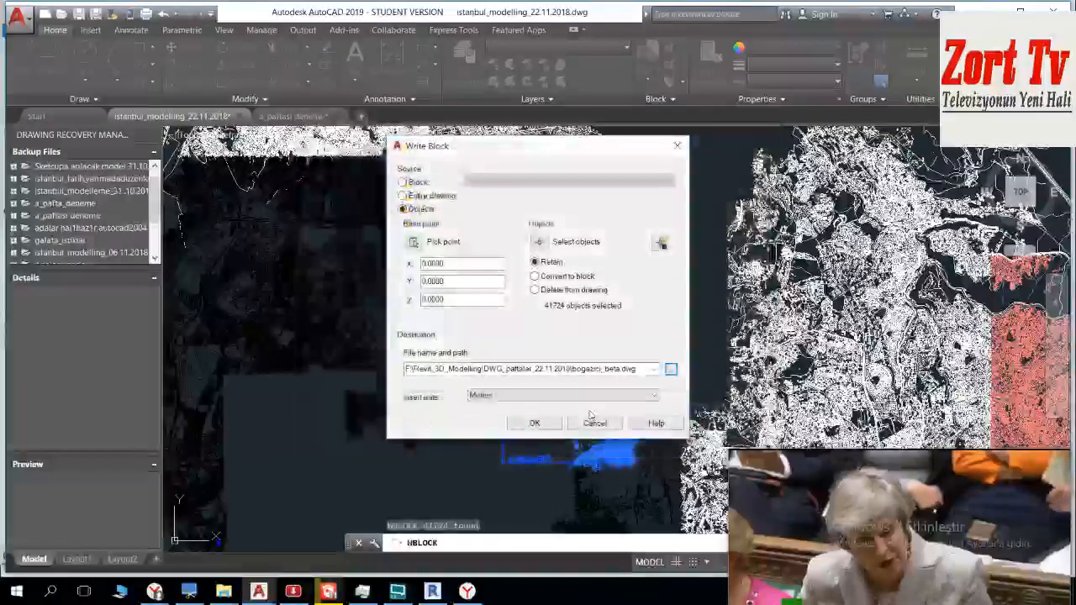
pyautogui.click(529, 424)
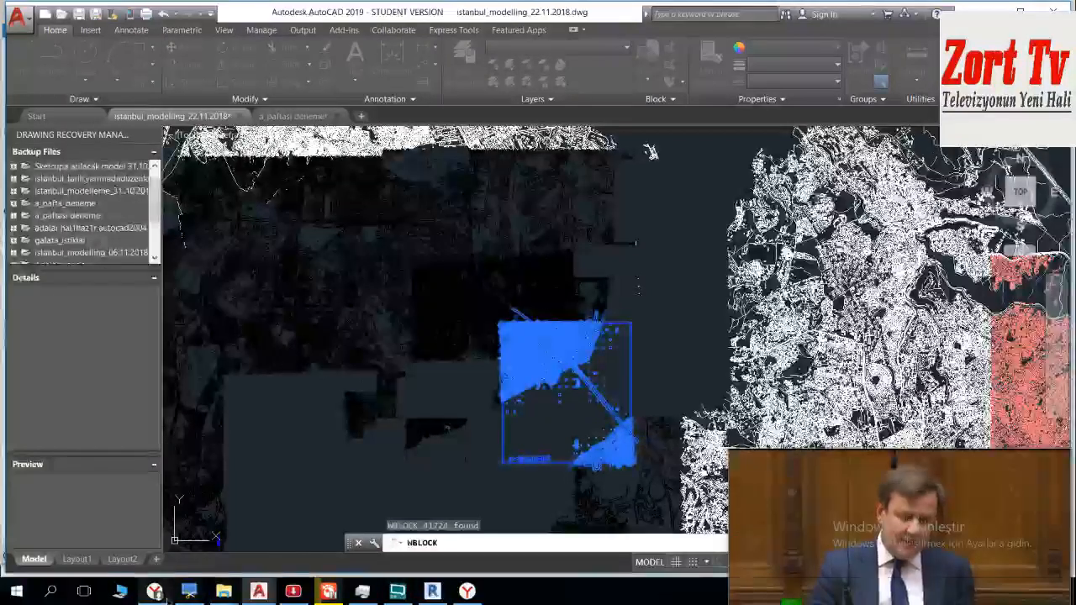
# Step: Switch to the Yandex browser and copy the address of RT's article on Theresa May addressing Parliament
pyautogui.moveTo(155, 590)
pyautogui.click(80, 529)
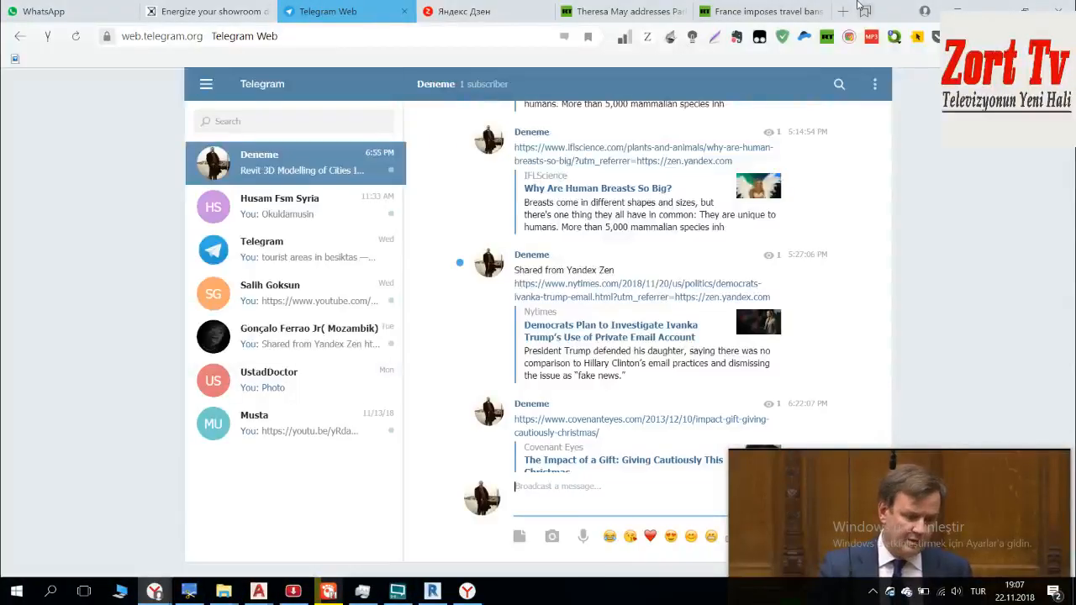
pyautogui.click(985, 9)
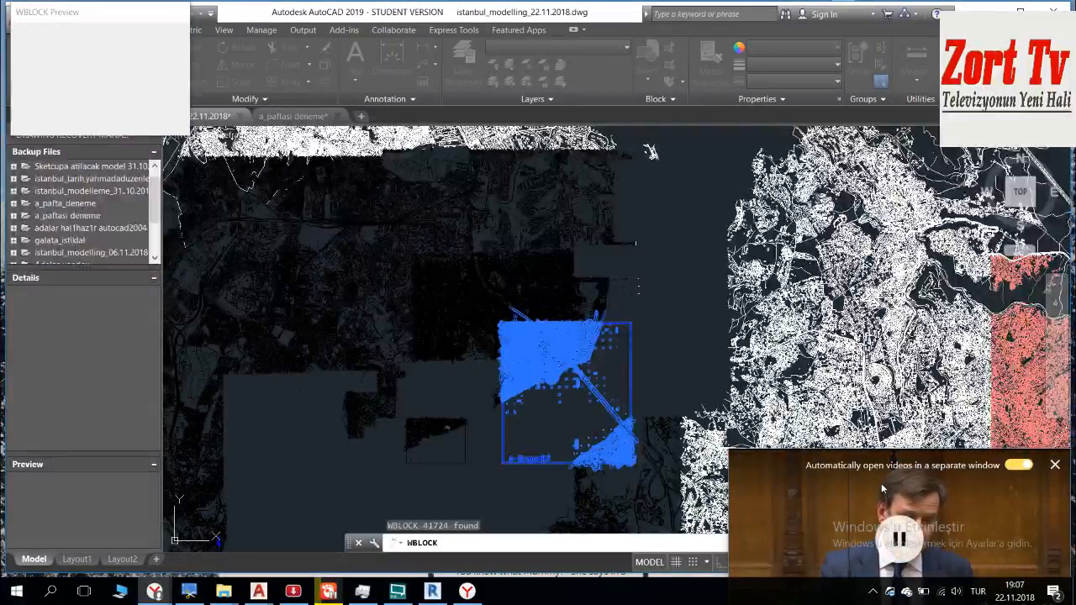
pyautogui.moveTo(156, 592)
pyautogui.click(133, 525)
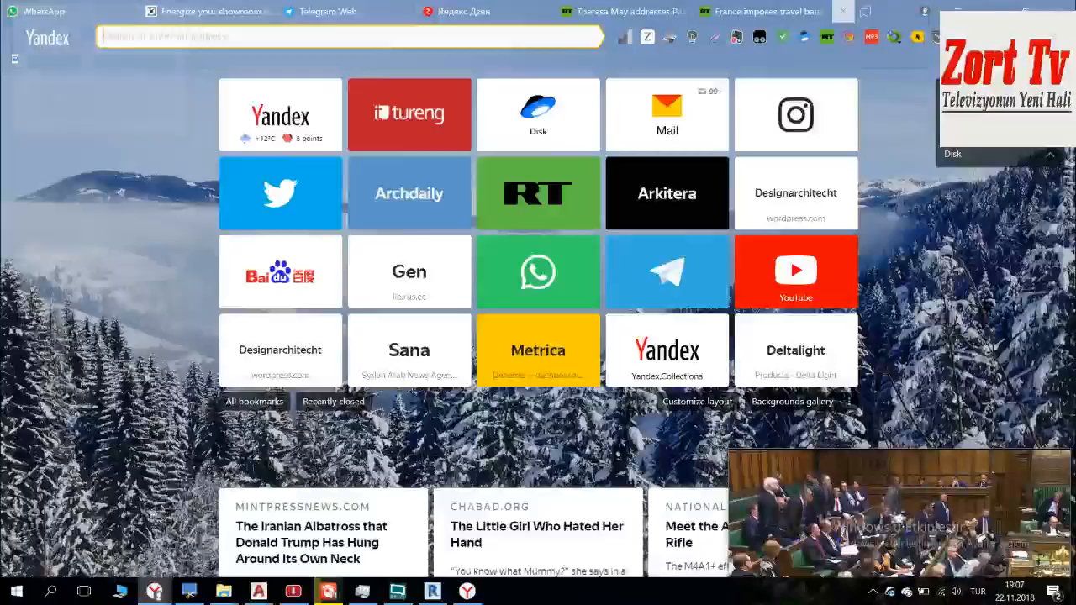
pyautogui.click(636, 11)
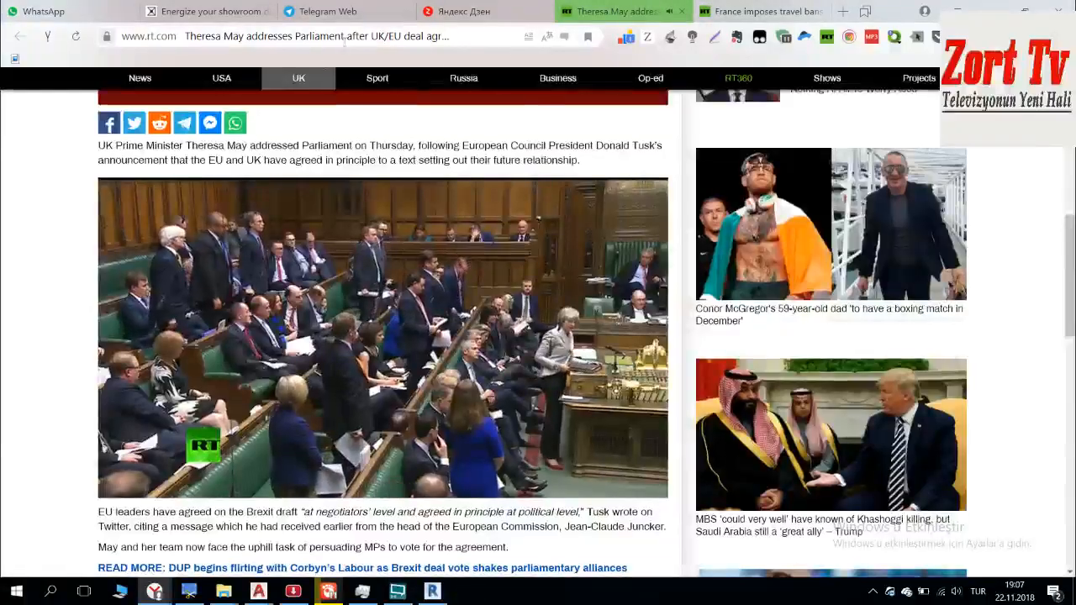
pyautogui.click(344, 38)
# Step: Open Twitter in a new tab and begin a tweet with "Devleti Aliyei Britaniye Mebusan"
pyautogui.click(842, 11)
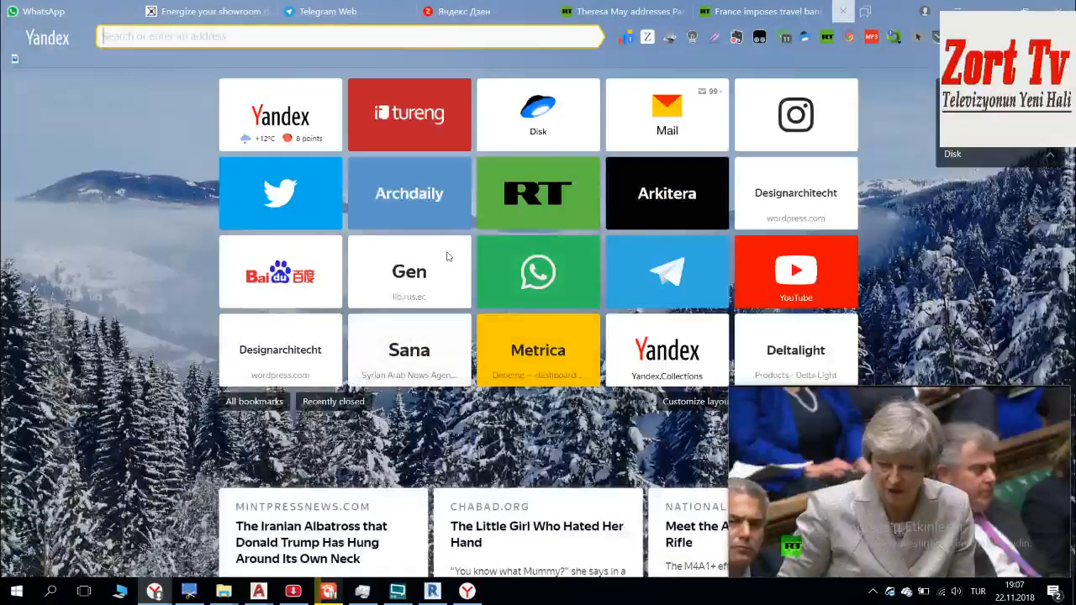
pyautogui.click(327, 187)
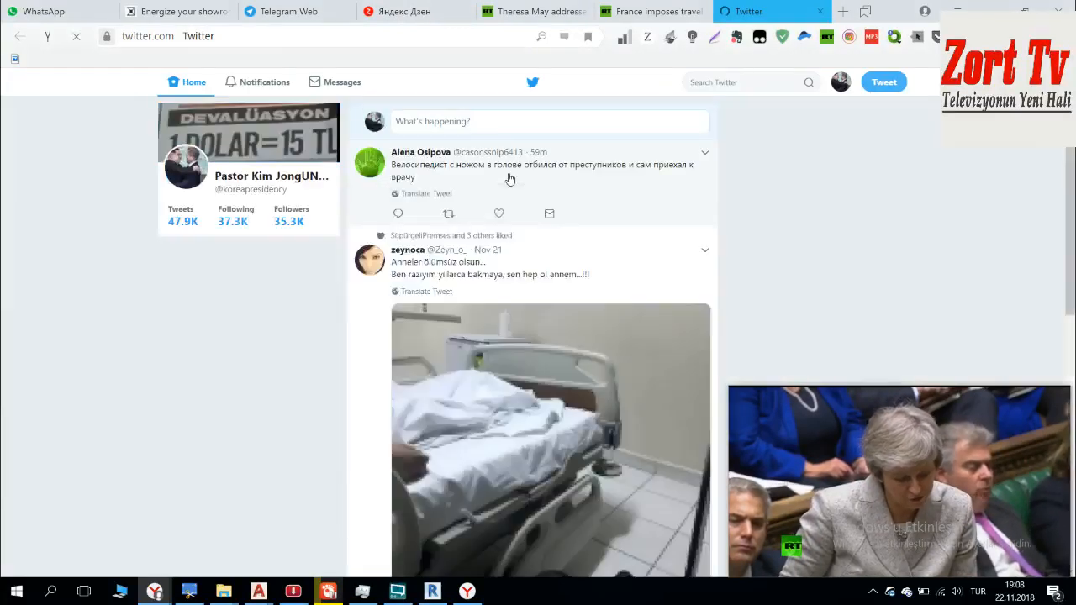
pyautogui.click(506, 122)
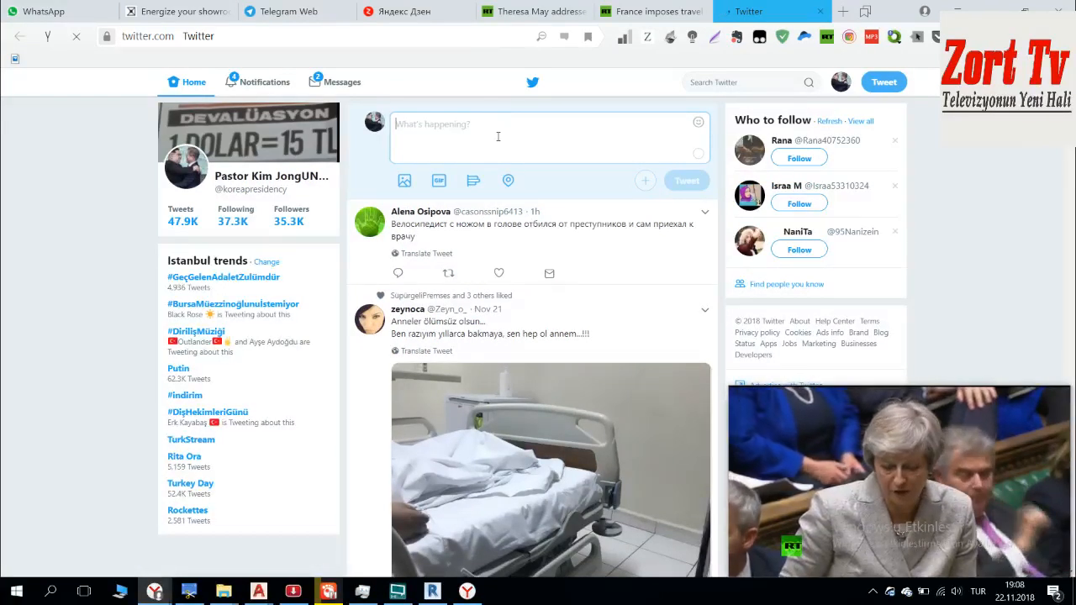
pyautogui.write('Dev')
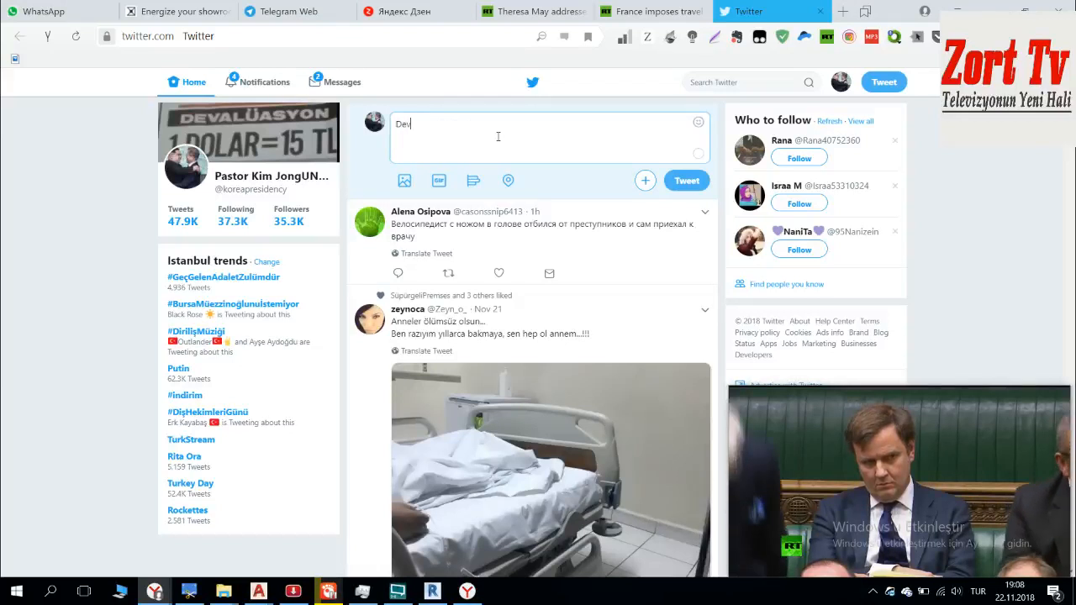
pyautogui.write('leti Aliyei')
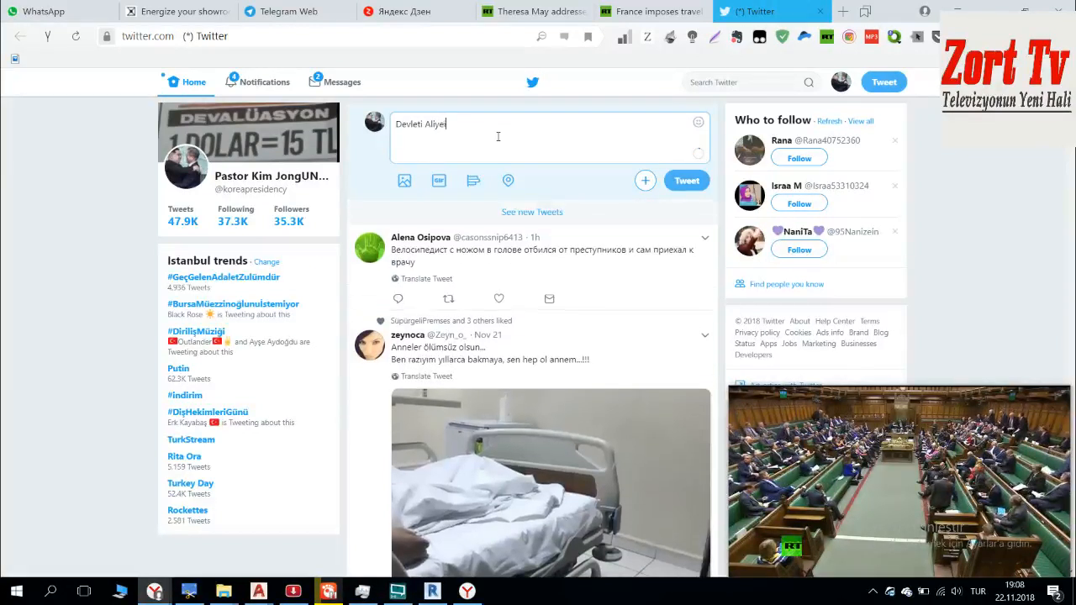
pyautogui.write('Britaniye')
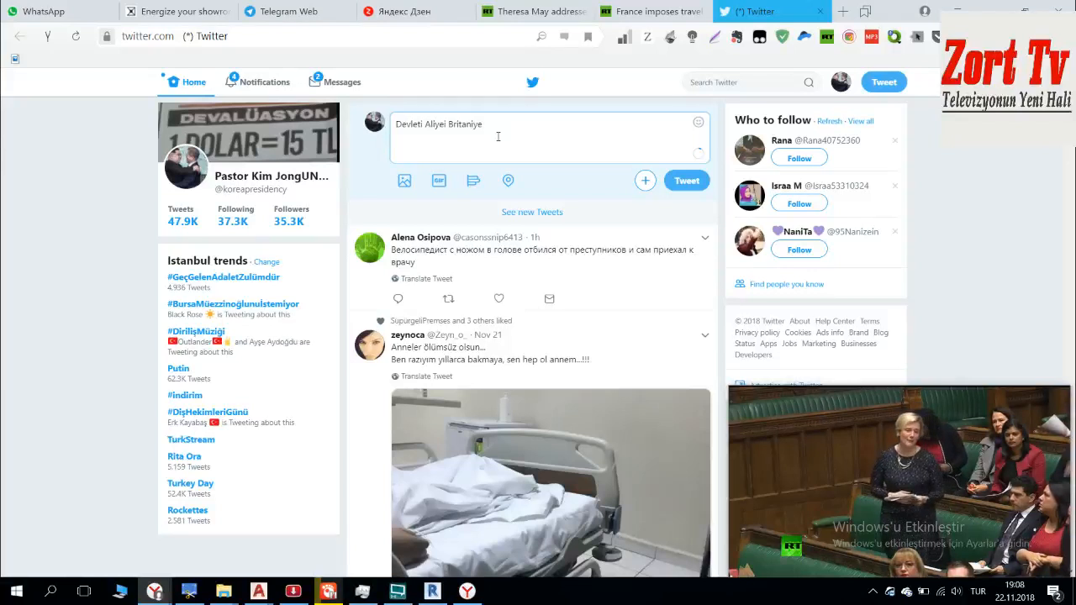
pyautogui.write(' Mebusan t')
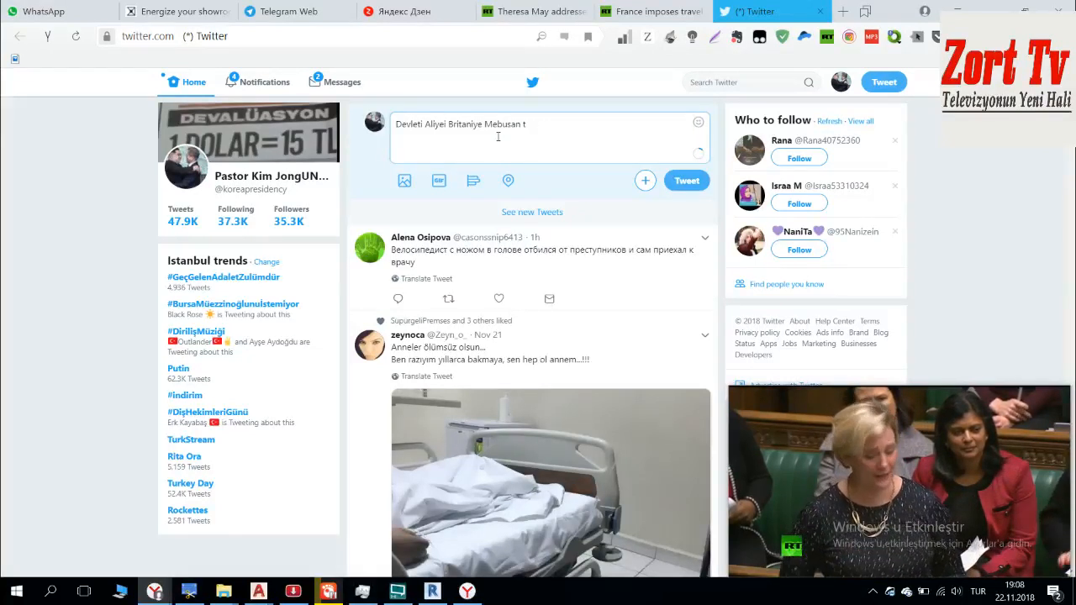
# Step: Insert "'mizin Brexit Deal'i hakkındaki" before "Mebusan" in the tweet and complete the following word as "toplantısını"
pyautogui.click(484, 123)
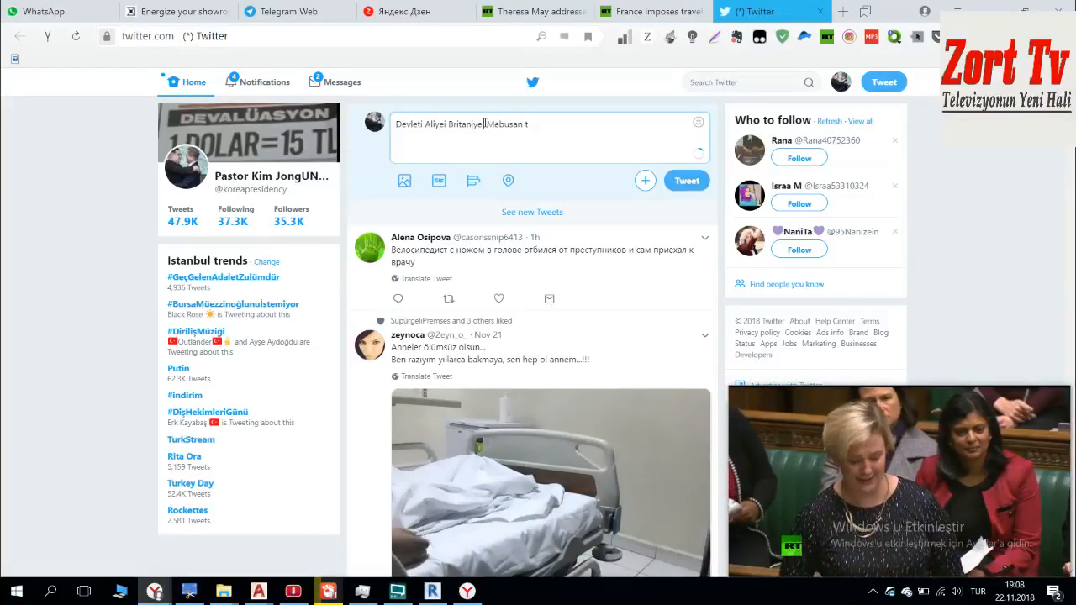
pyautogui.write("'nizin Bre")
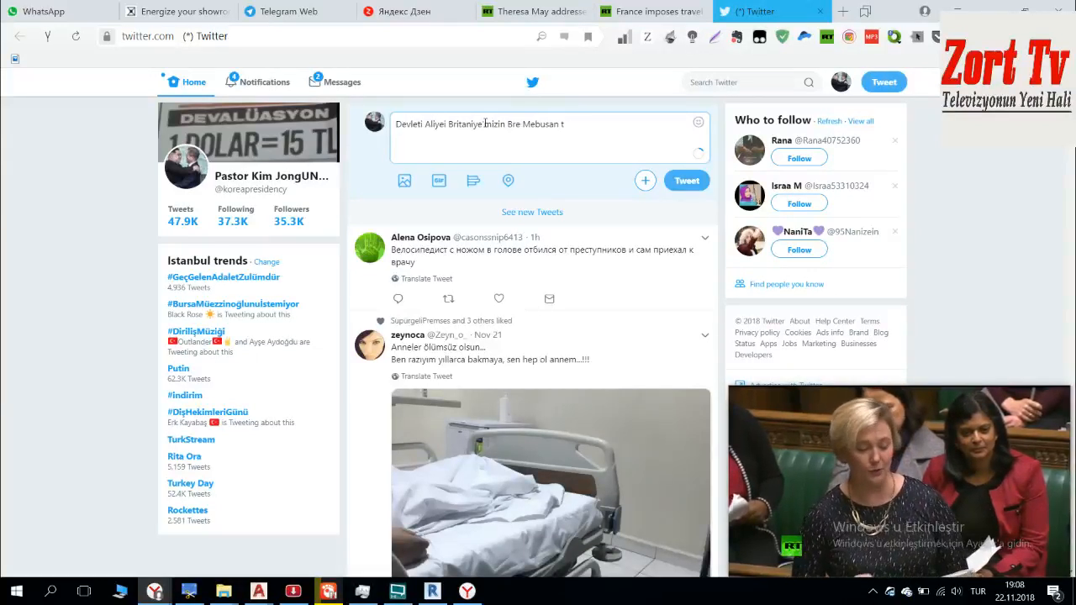
pyautogui.write("xit Deal'i ")
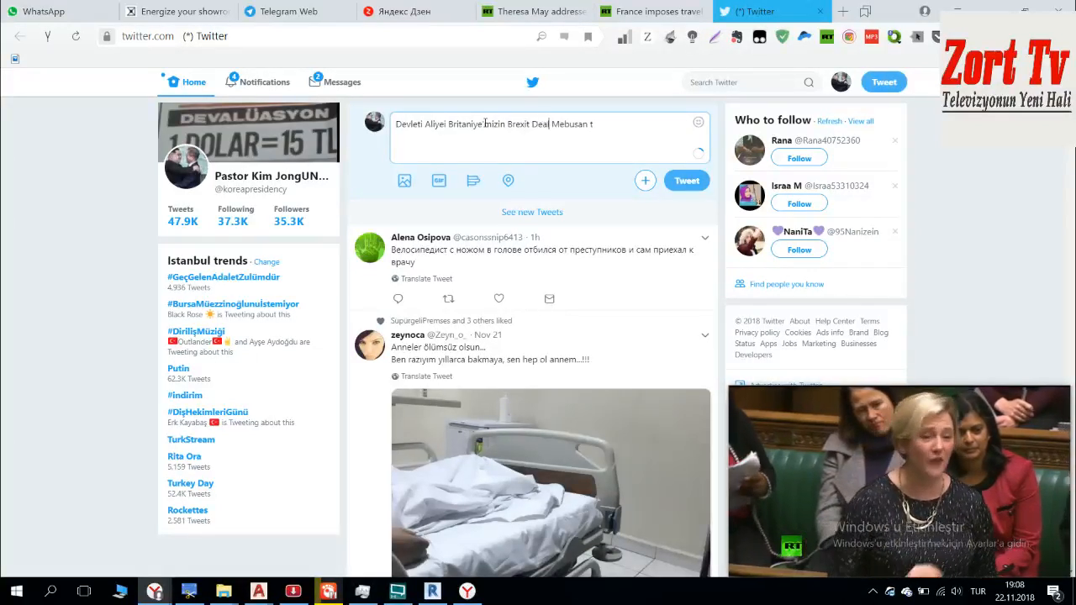
pyautogui.write('hakkındaki')
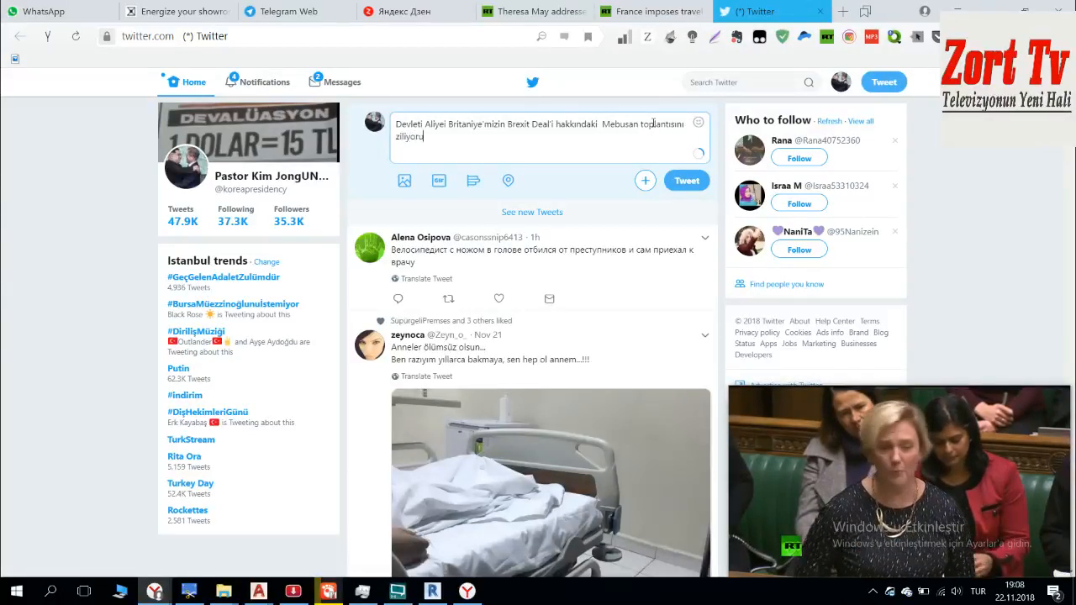
# Step: Correct the misspelled verb to "izliyorum" and continue the tweet with "bizim TC mebusanın chomarlıkları yok"
pyautogui.press('BackSpace')
pyautogui.press('BackSpace')
pyautogui.press('BackSpace')
pyautogui.press('BackSpace')
pyautogui.press('BackSpace')
pyautogui.press('BackSpace')
pyautogui.press('BackSpace')
pyautogui.press('BackSpace')
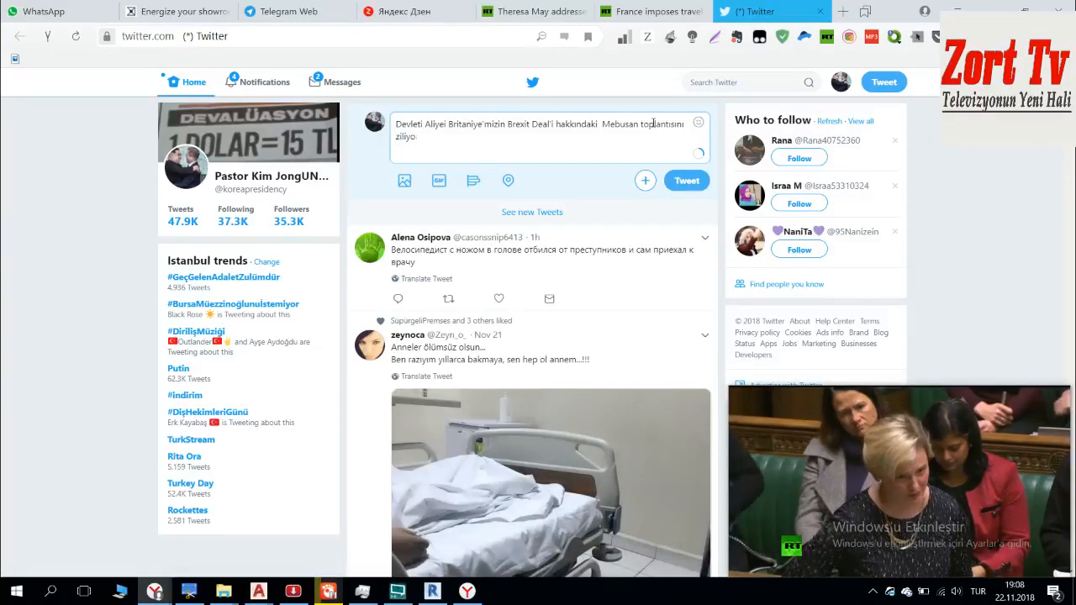
pyautogui.write('izliyorum bizim TC')
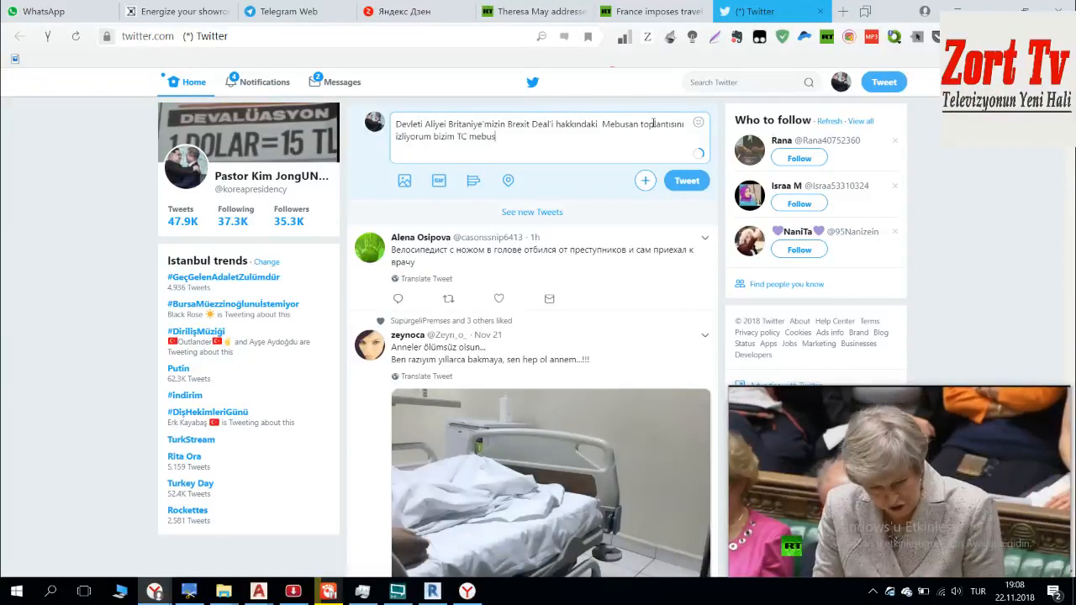
pyautogui.write('mebusanın chomarlıkları yok')
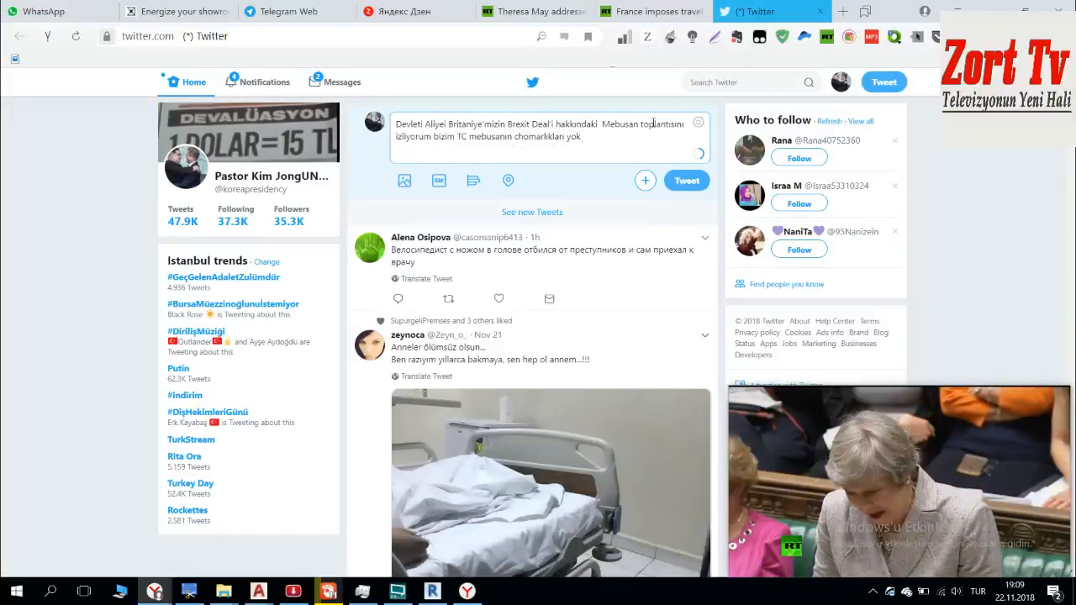
pyautogui.write('https://www.rt.com/uk/444650-may-parliament-eu-brexit/?utm_source=browser&utm_medium=push_notifications&utm_campaign=push_notifications')
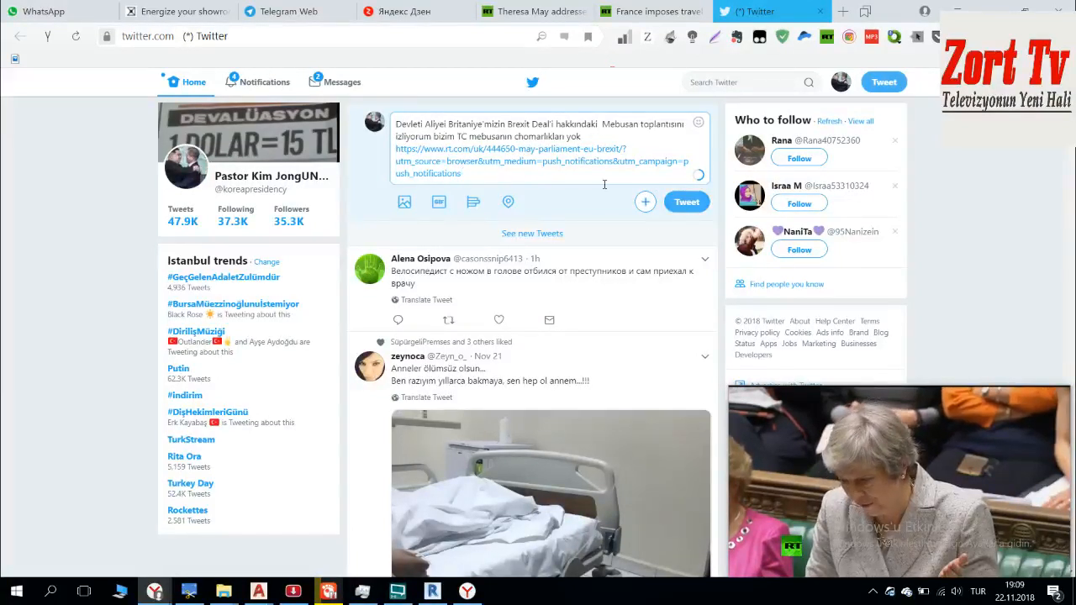
pyautogui.write('@RT_com')
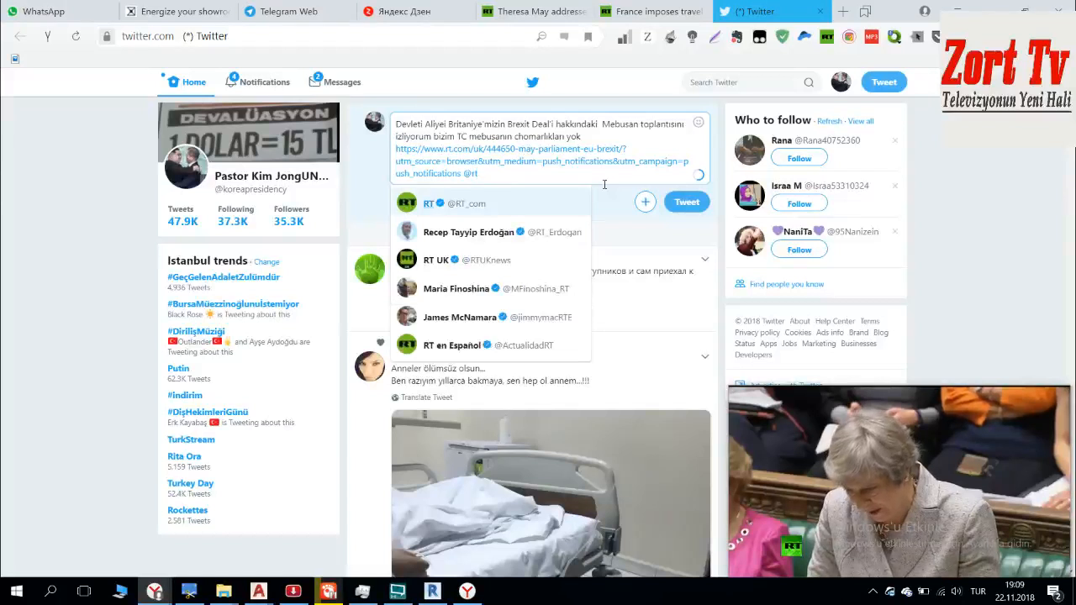
pyautogui.press('Return')
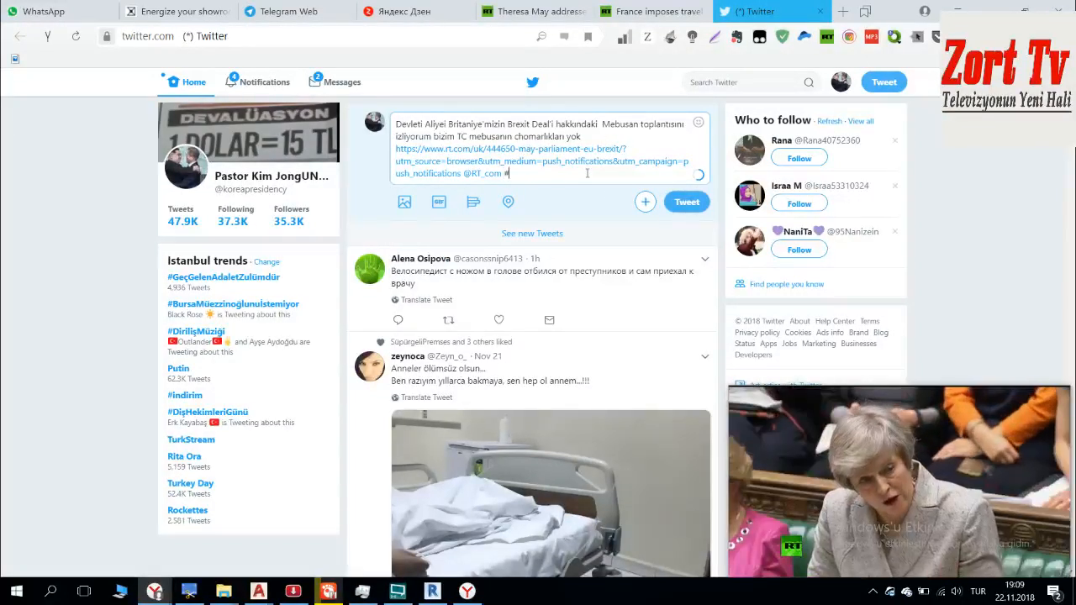
pyautogui.write('#Brexit')
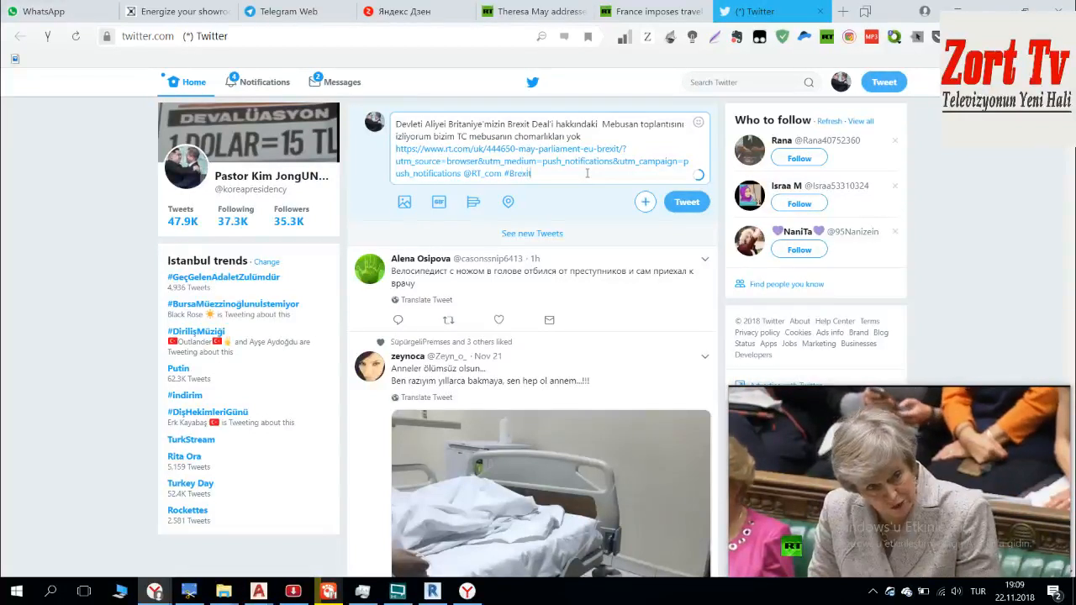
pyautogui.click(470, 202)
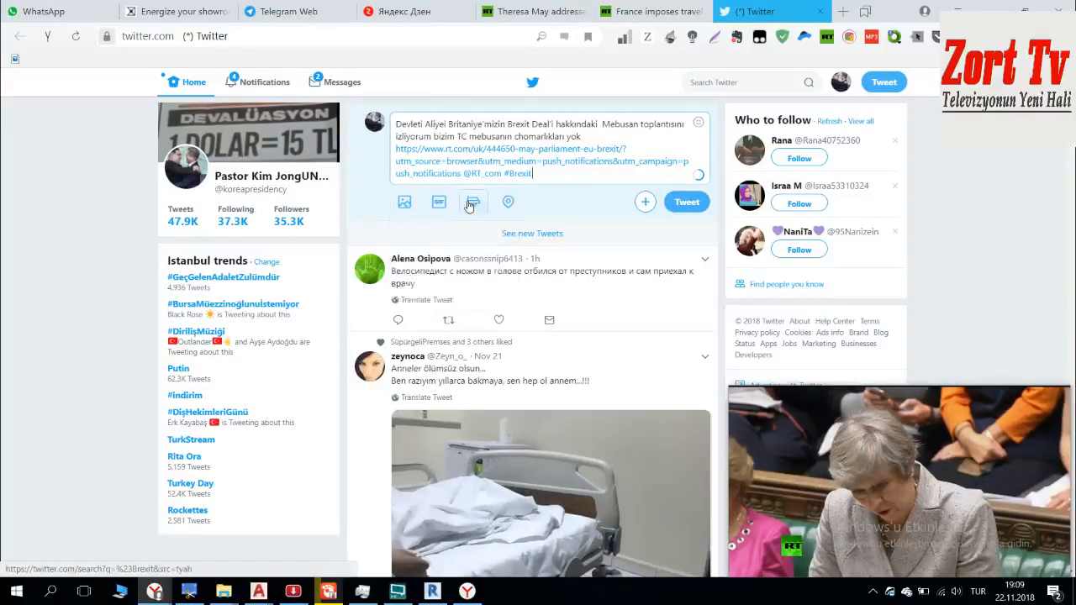
pyautogui.click(686, 202)
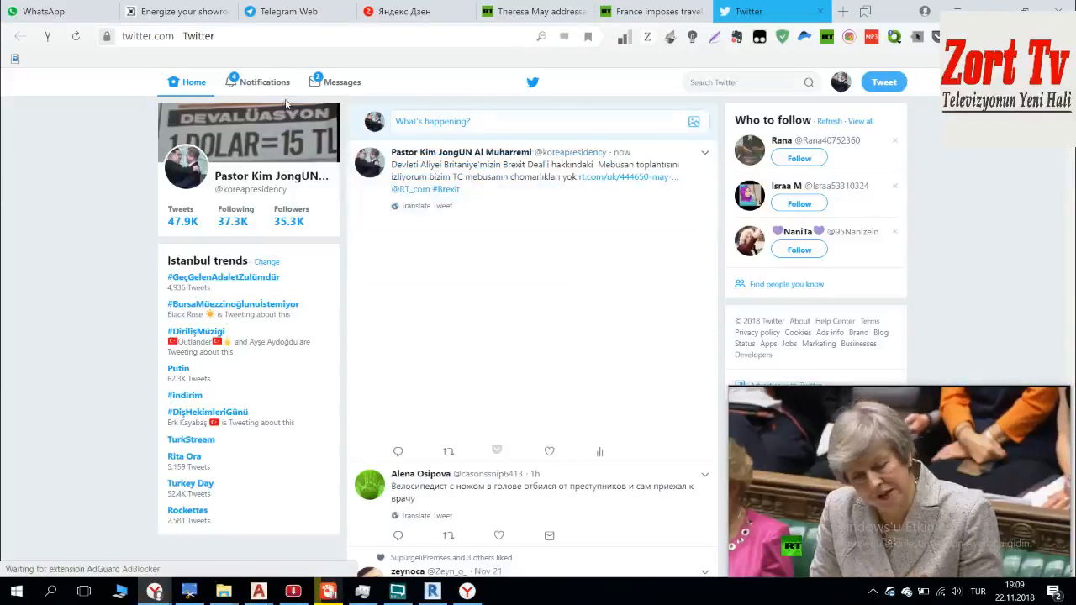
# Step: Open the Twitter notifications and view the conversation containing the "First class reply!" response
pyautogui.click(264, 82)
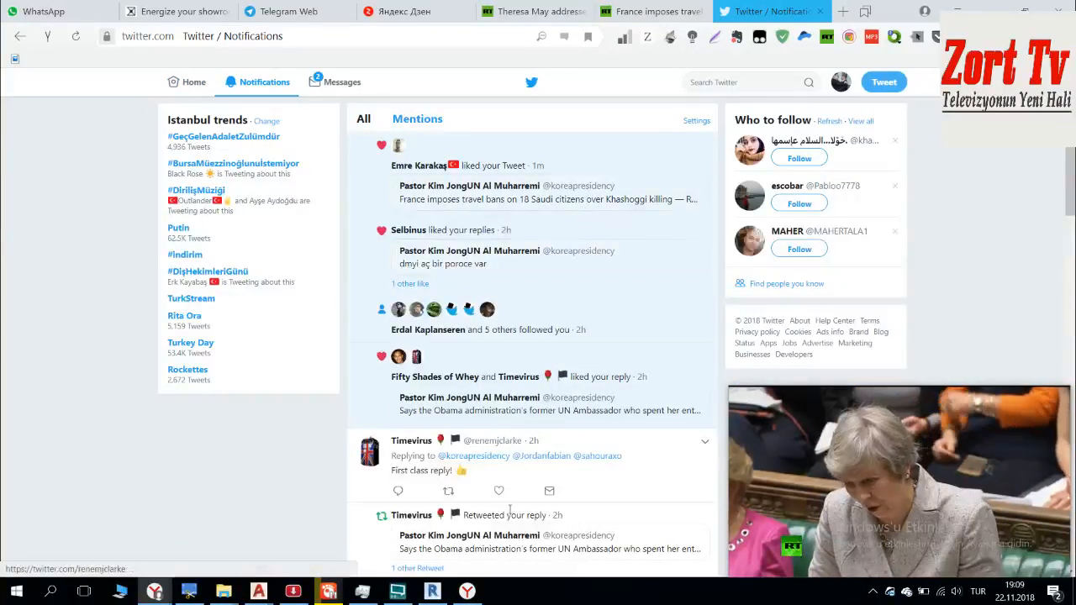
pyautogui.click(638, 472)
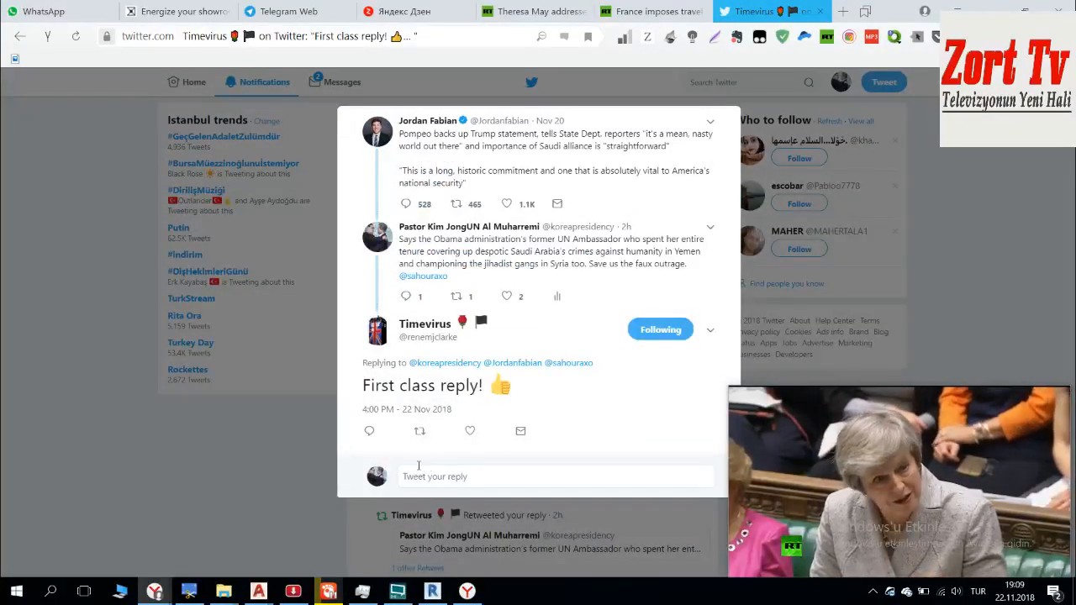
# Step: Like the "First class reply!" reply, close its conversation and open the "değil hocam" reply from the notifications
pyautogui.click(469, 432)
pyautogui.click(841, 265)
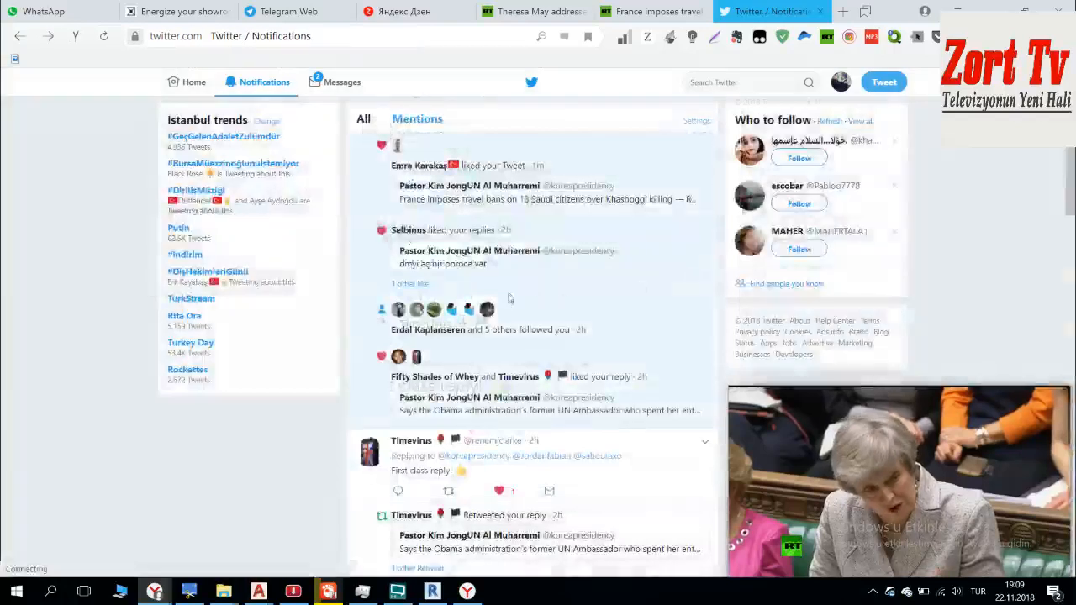
pyautogui.scroll(-5, 589, 302)
pyautogui.click(646, 391)
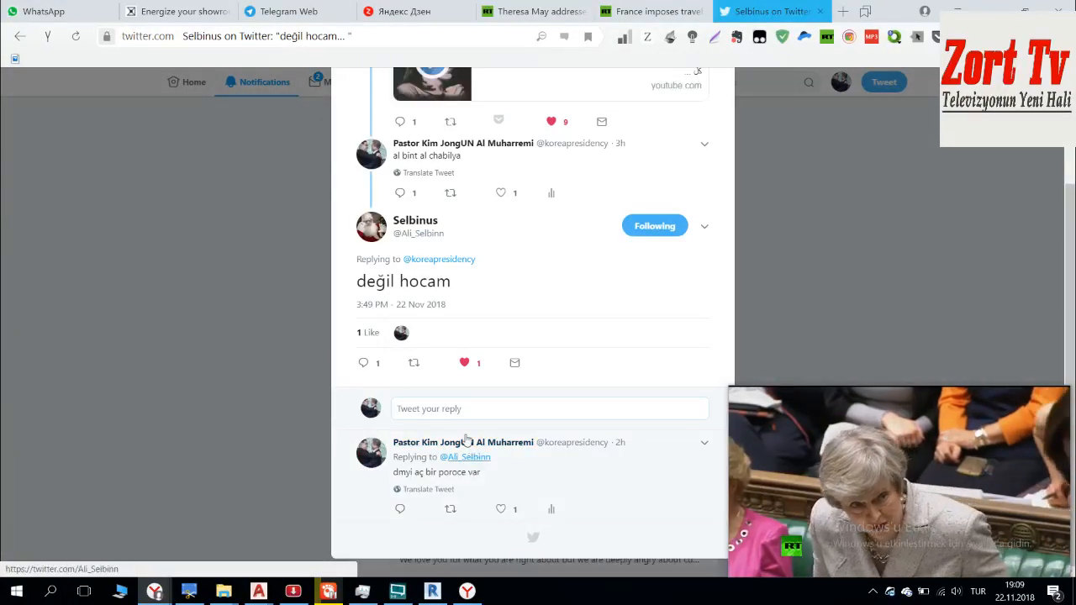
# Step: Open the direct message conversation from the profile of the "değil hocam" author and shift the floating video lower
pyautogui.click(541, 236)
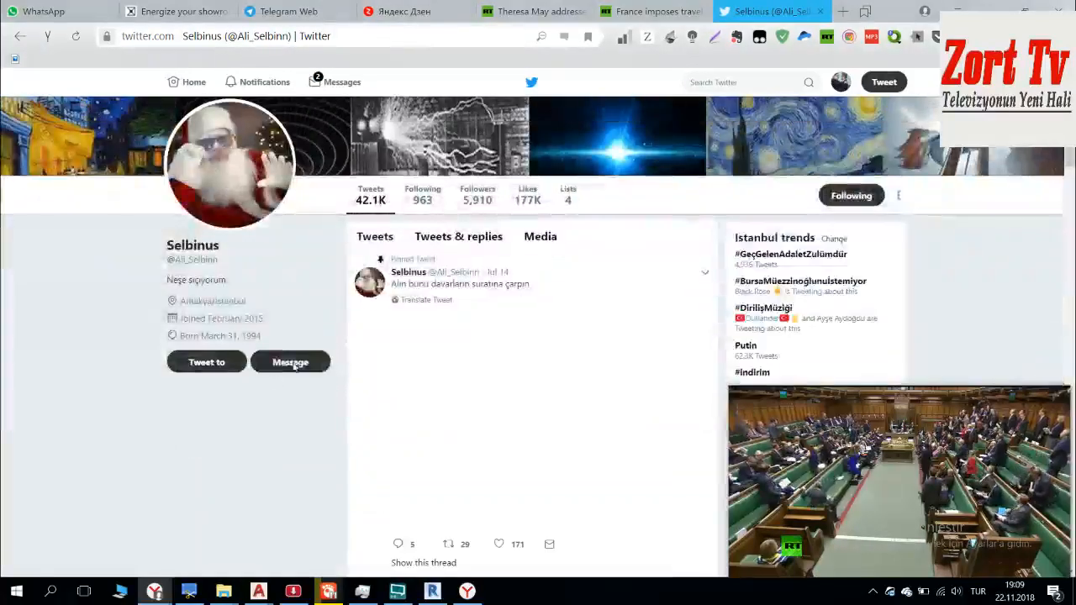
pyautogui.click(290, 361)
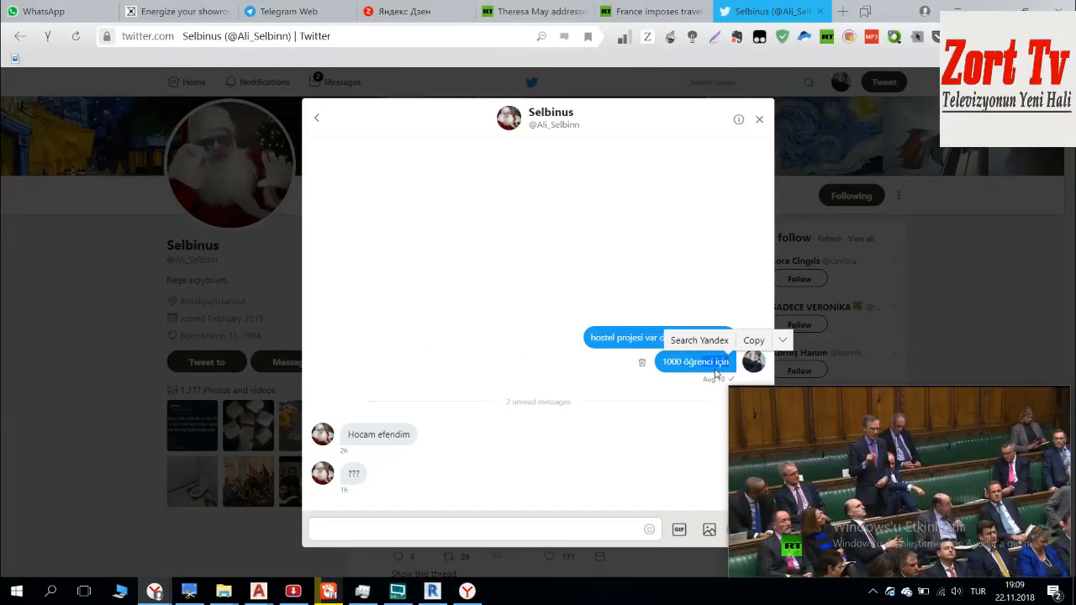
pyautogui.moveTo(849, 432); pyautogui.dragTo(849, 478)
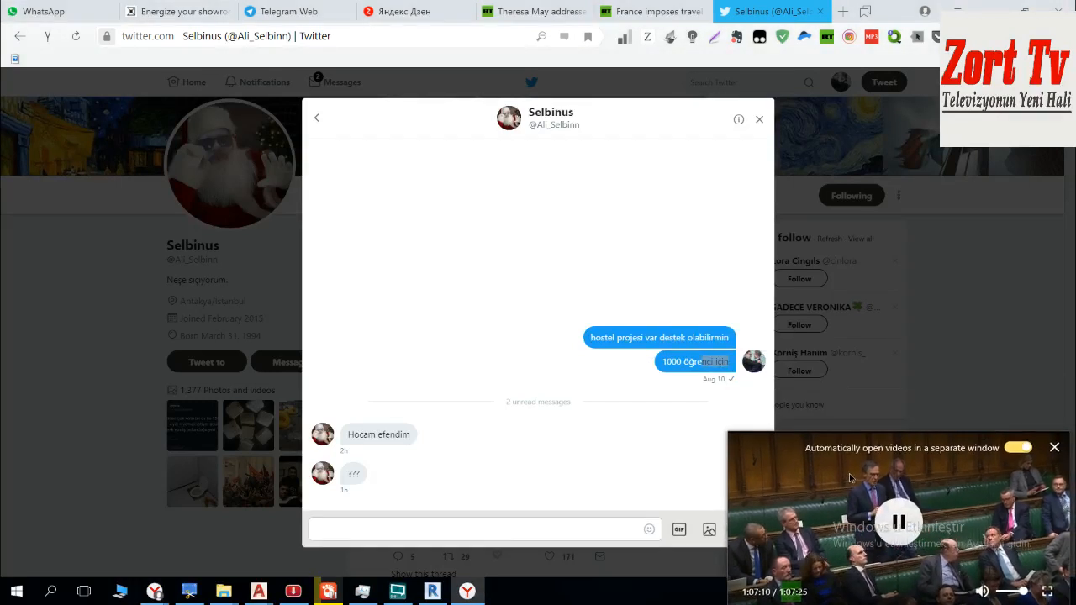
# Step: Begin a direct message with "istanbul'un modellemeyi yapıyoz", the collaborator's name with the suffix "'yle", and "maoremciğ"
pyautogui.click(422, 525)
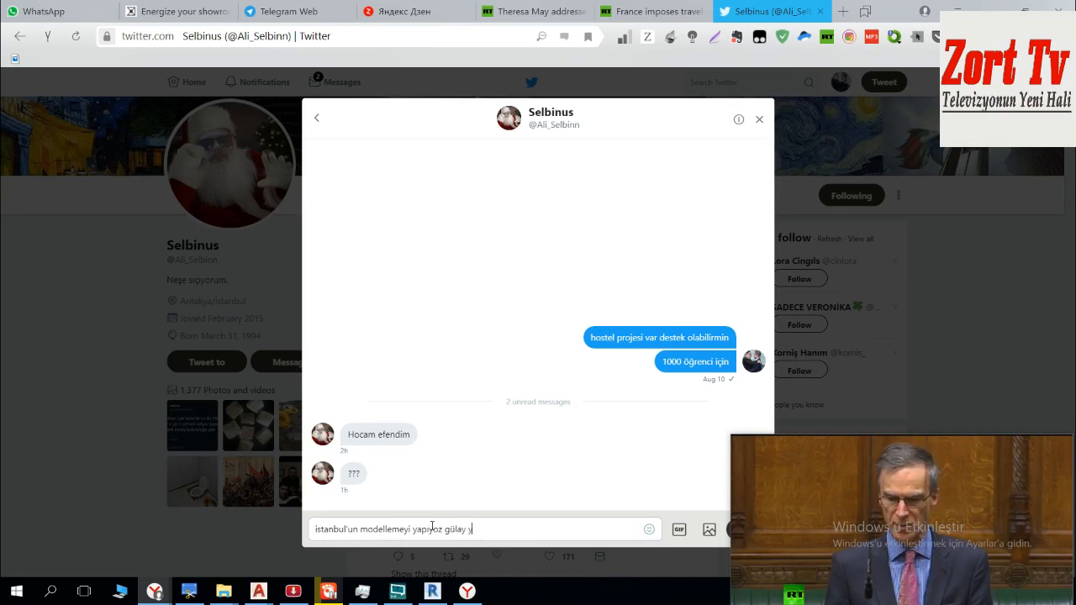
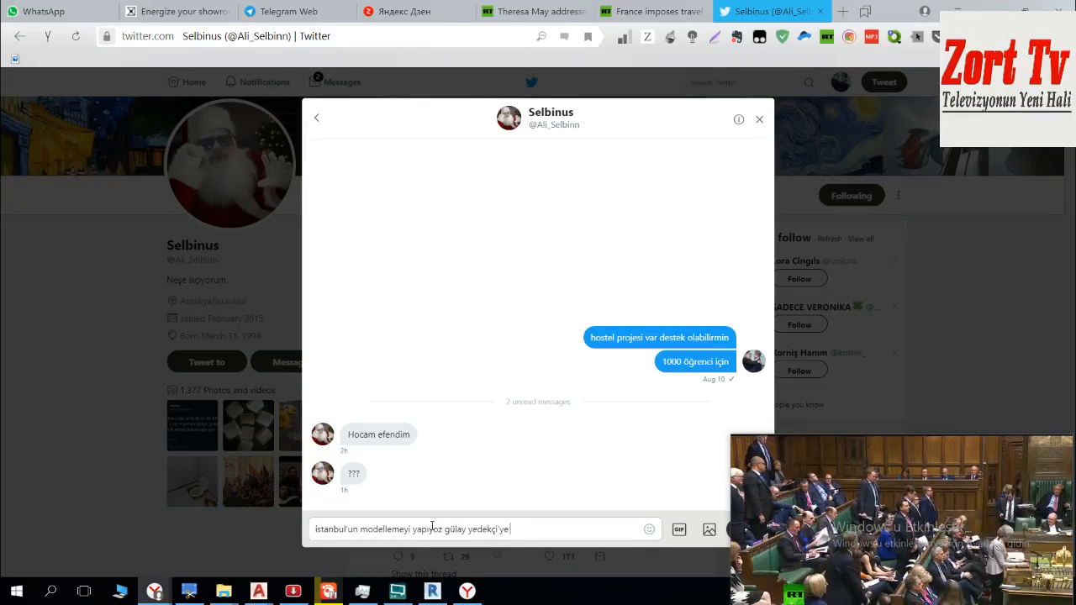
pyautogui.press('BackSpace')
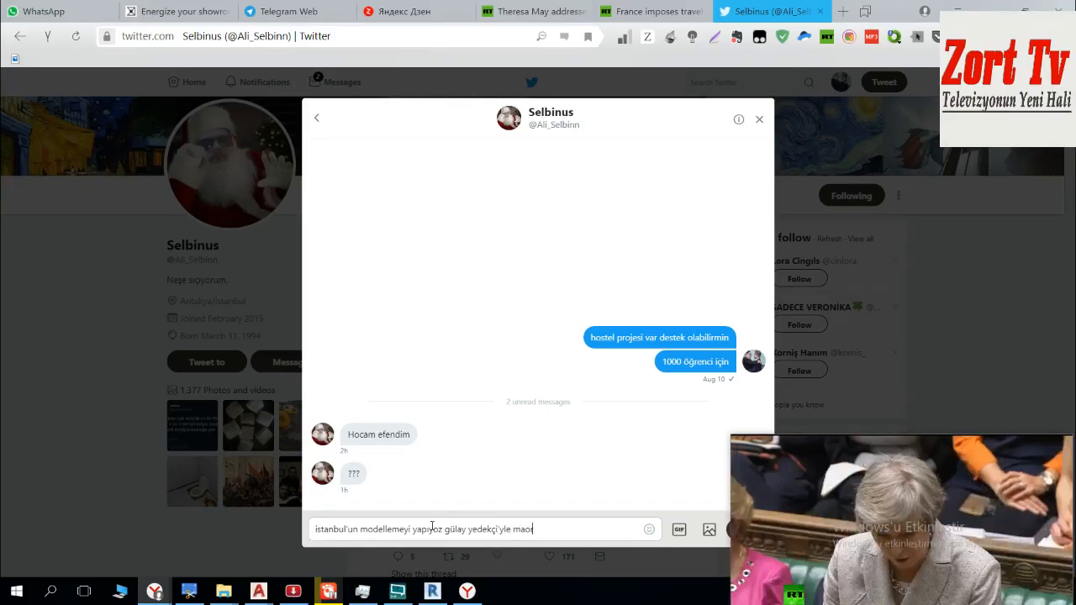
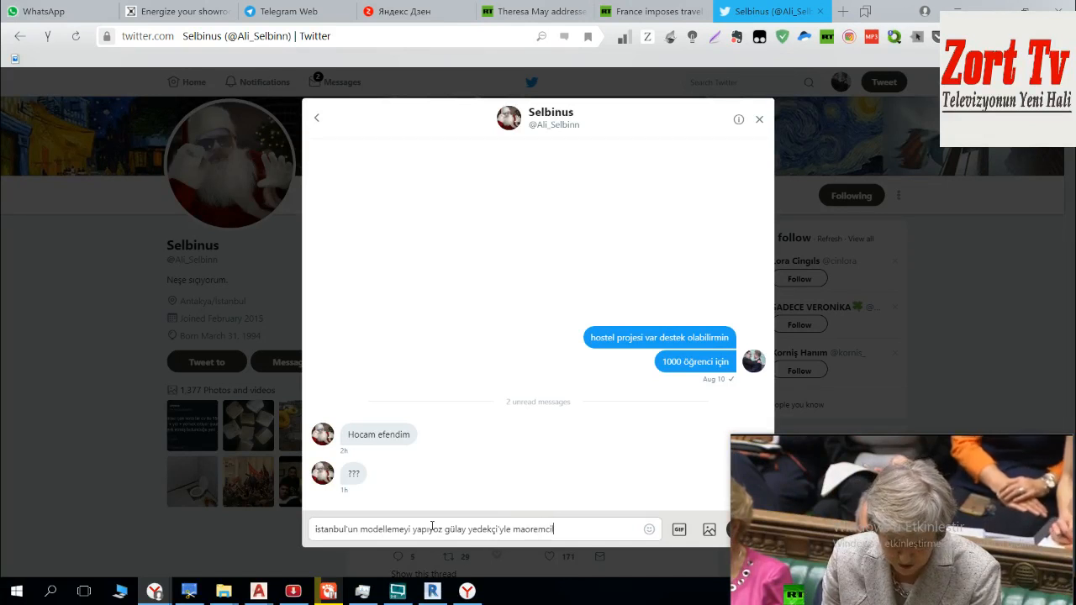
pyautogui.press('BackSpace')
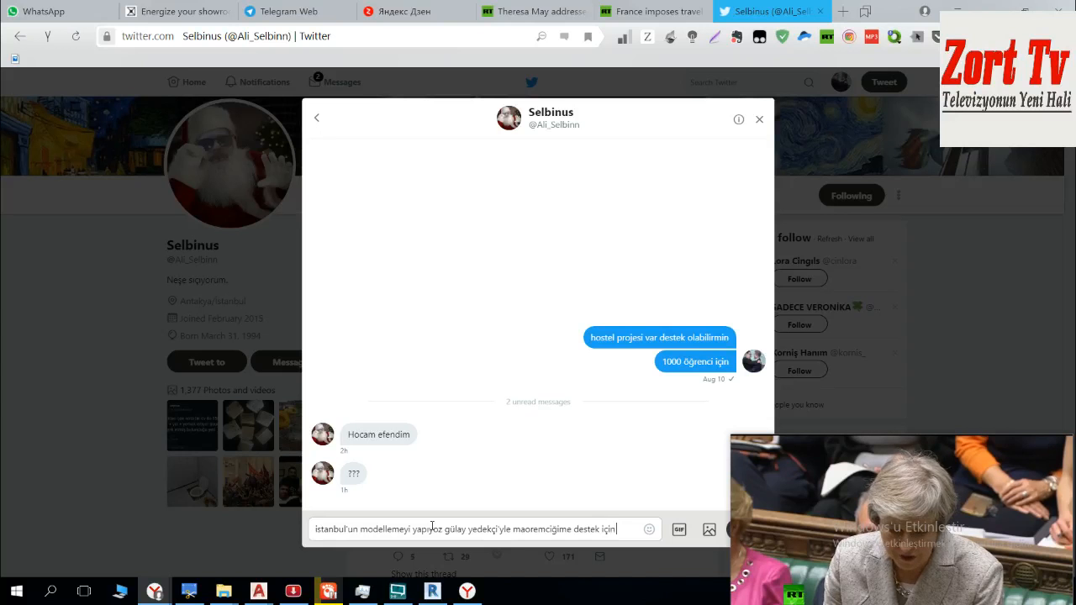
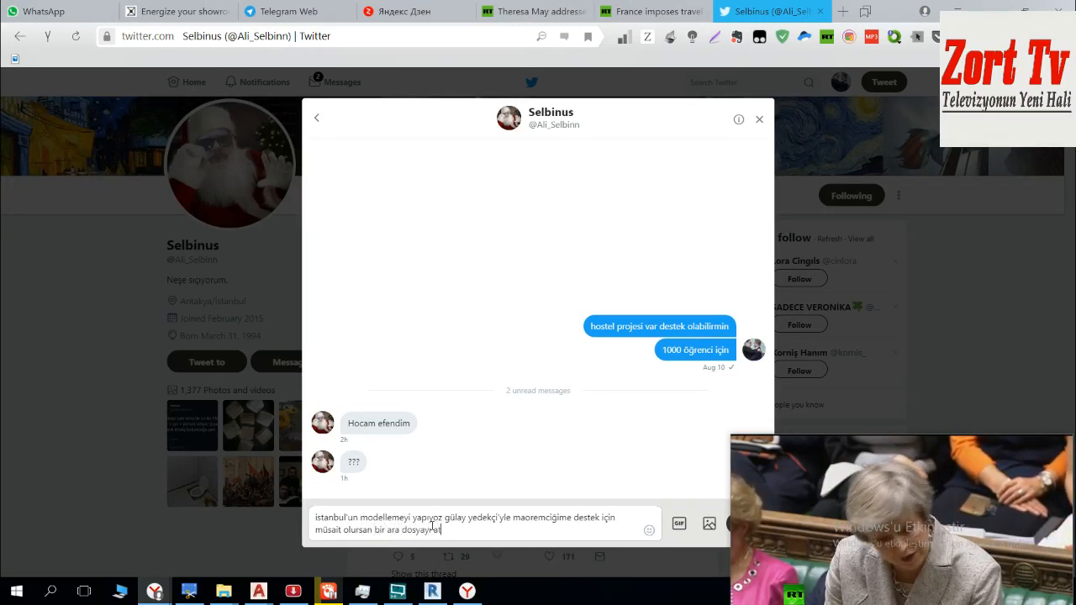
# Step: Continue the message with "ime destek için müsait olursan bir ara dosyayı atayım" and send it
pyautogui.press('Return')
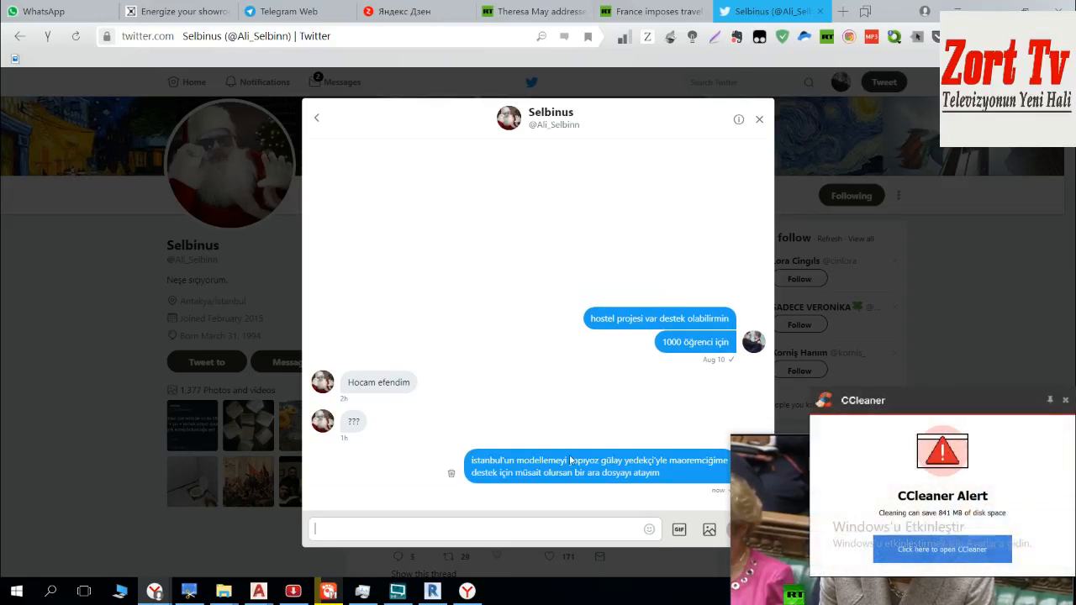
# Step: Enter "revitte" as a follow-up message in the same conversation
pyautogui.moveTo(582, 463); pyautogui.dragTo(620, 462)
pyautogui.click(519, 530)
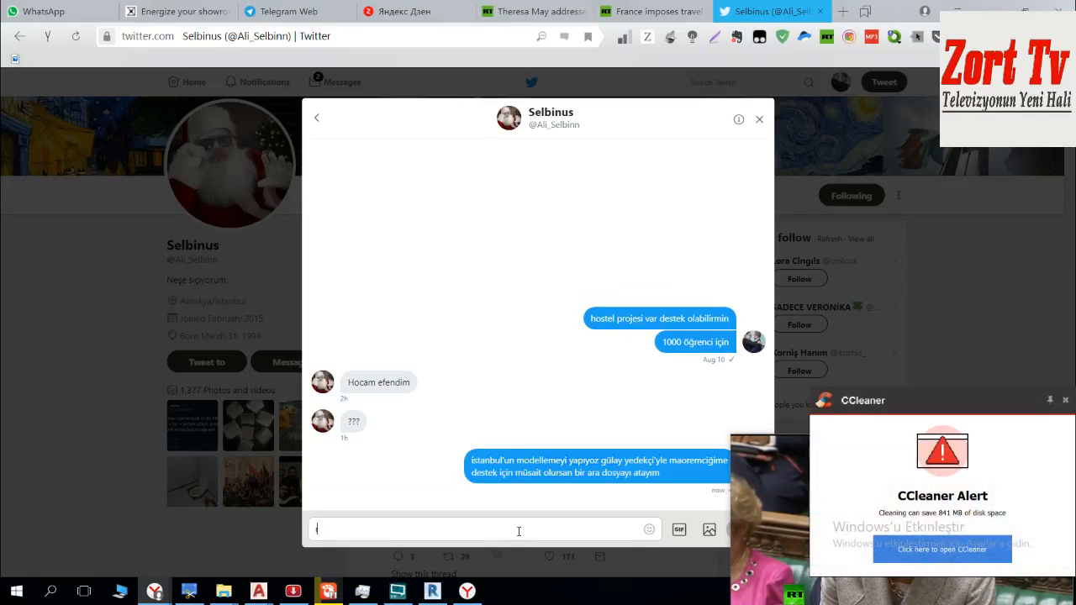
pyautogui.write('revitte')
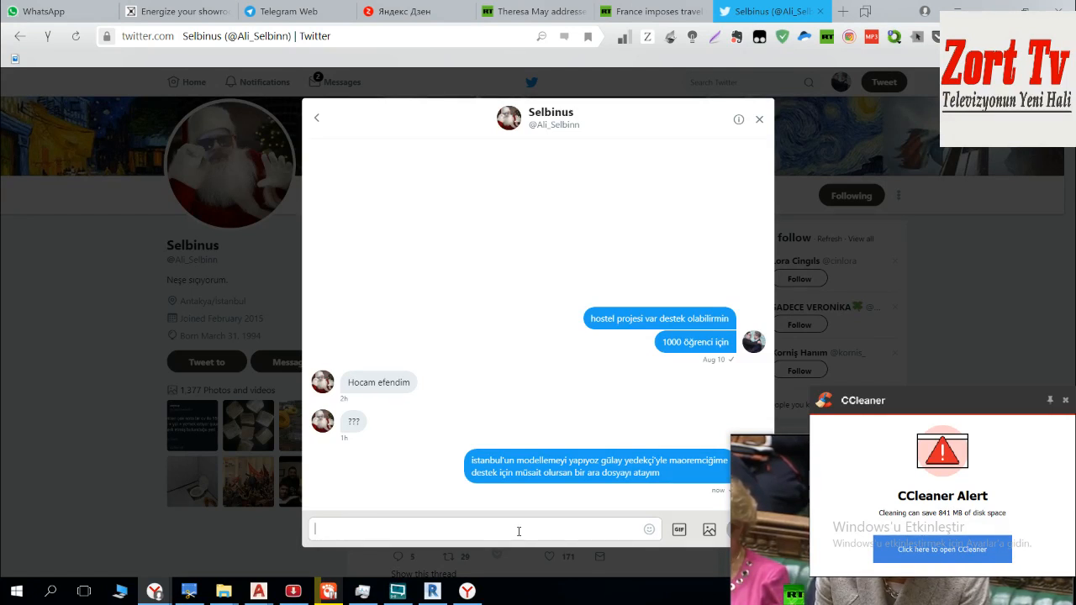
# Step: Close the conversation and look through the recent tweets on the account's own profile
pyautogui.click(1058, 287)
pyautogui.click(841, 82)
pyautogui.click(800, 125)
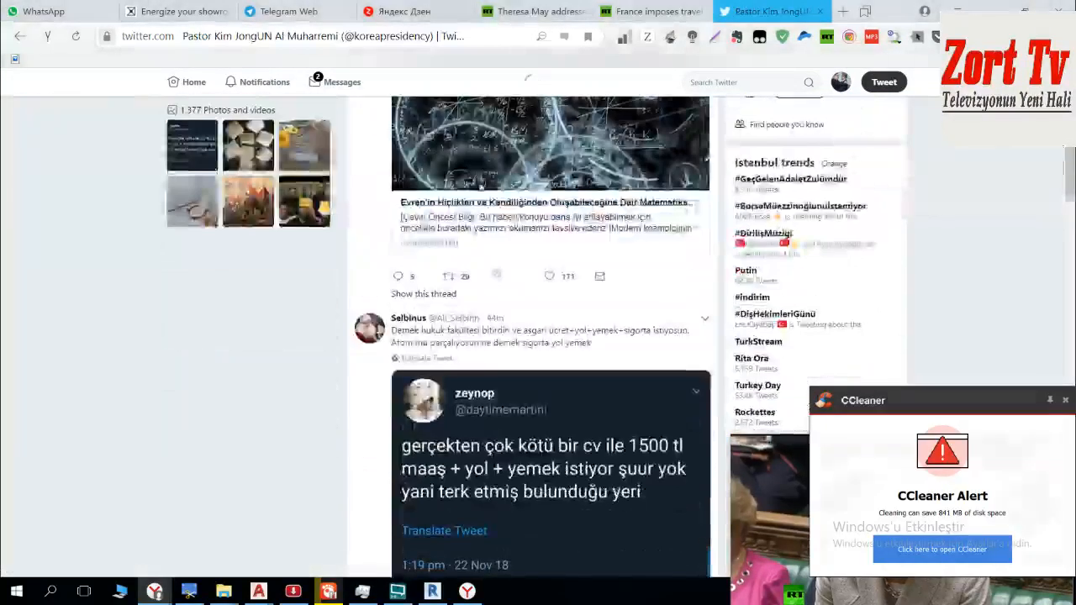
pyautogui.scroll(-7, 612, 217)
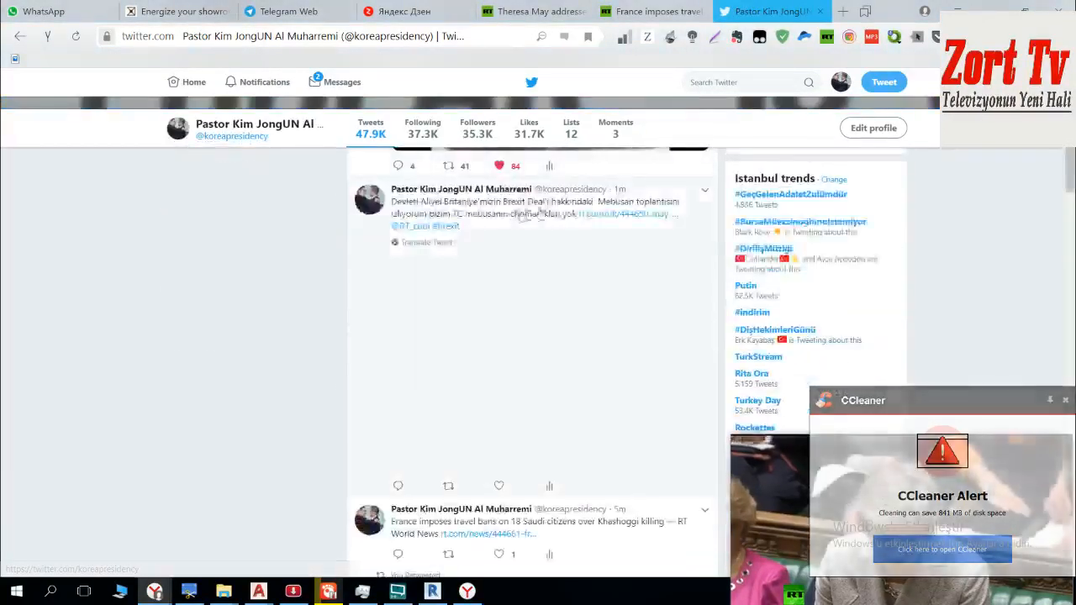
pyautogui.scroll(-9, 612, 218)
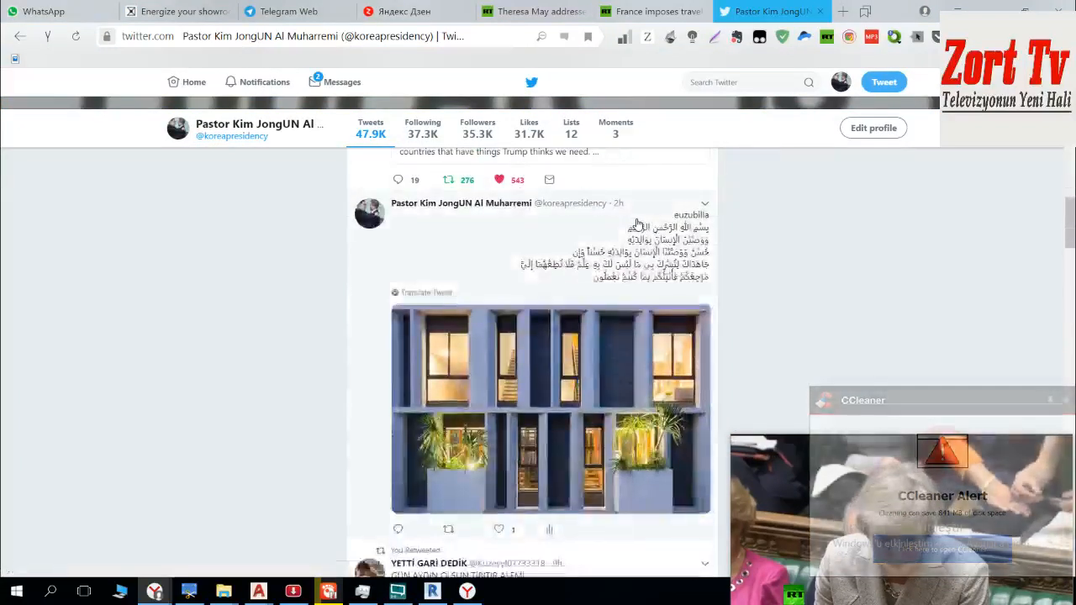
# Step: Open youtube.com in a new browser tab and go to the live stream "Revit 3D Modelling of Cities Istanbul"
pyautogui.click(842, 11)
pyautogui.write('youtube.com')
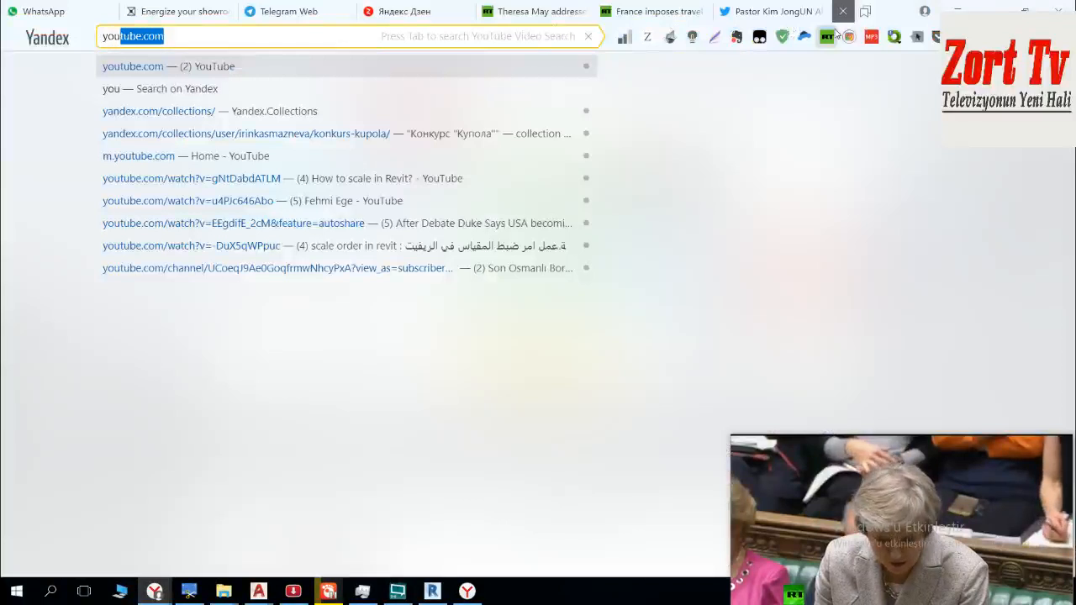
pyautogui.press('Return')
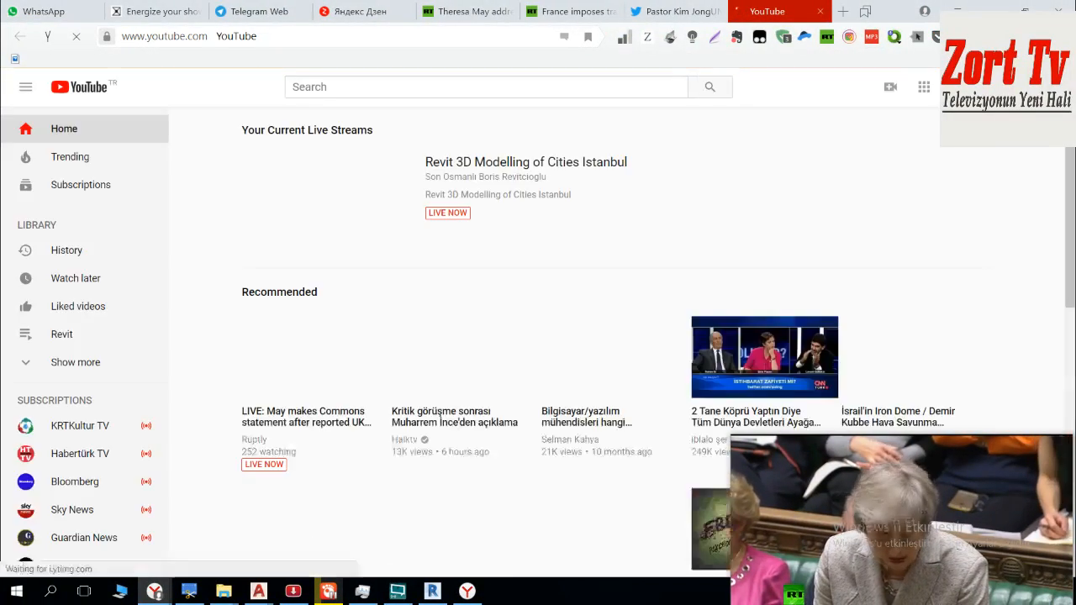
pyautogui.click(577, 164)
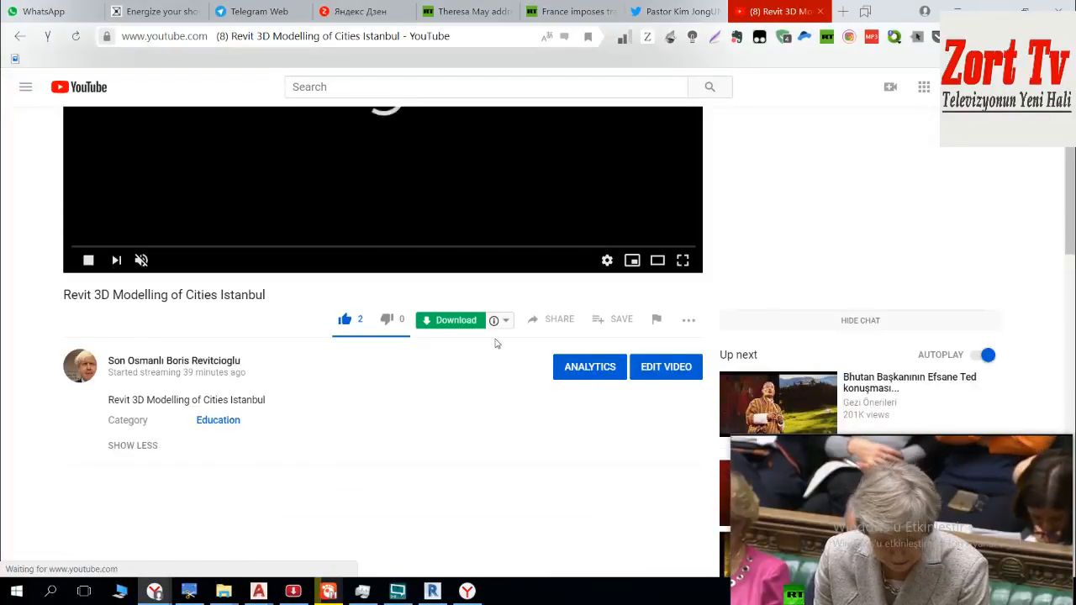
# Step: Share the live stream link on Twitter, turning "Istanbul" into the hashtag #Istanbul, and publish the tweet
pyautogui.click(535, 474)
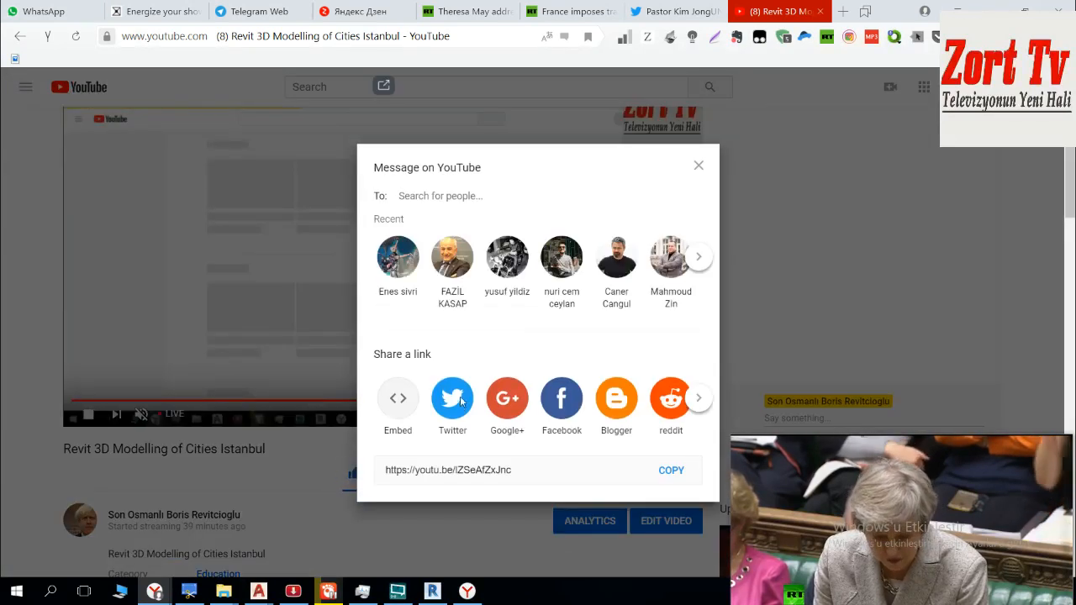
pyautogui.click(461, 404)
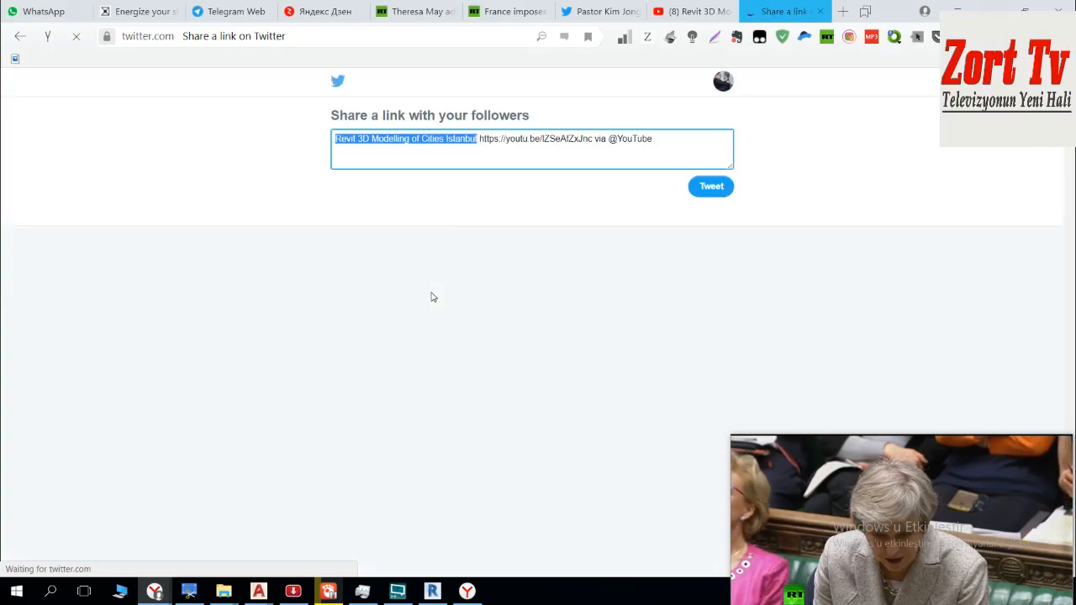
pyautogui.click(455, 142)
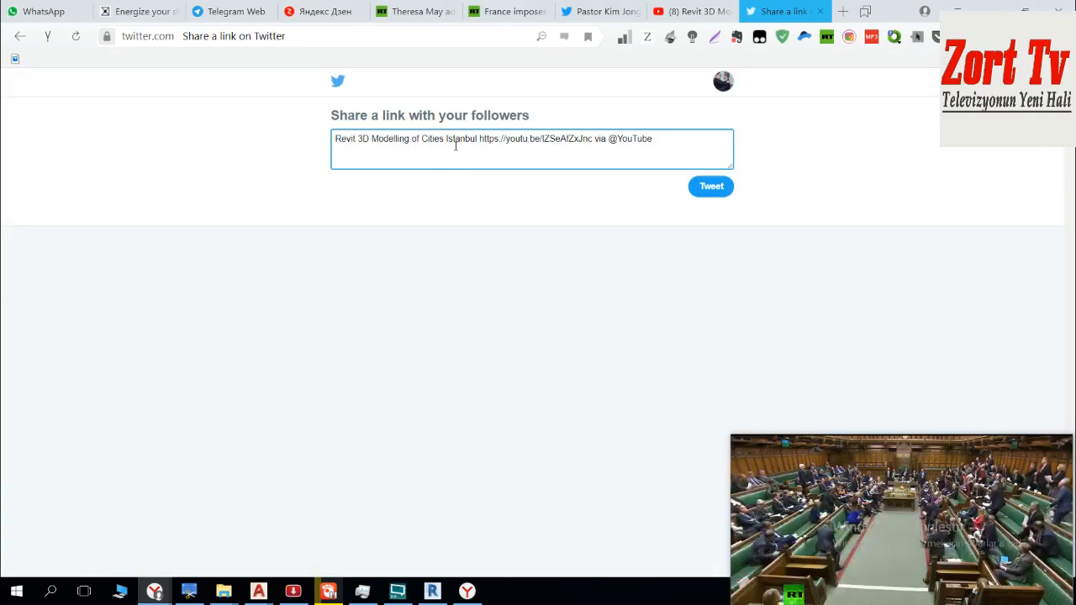
pyautogui.write('#')
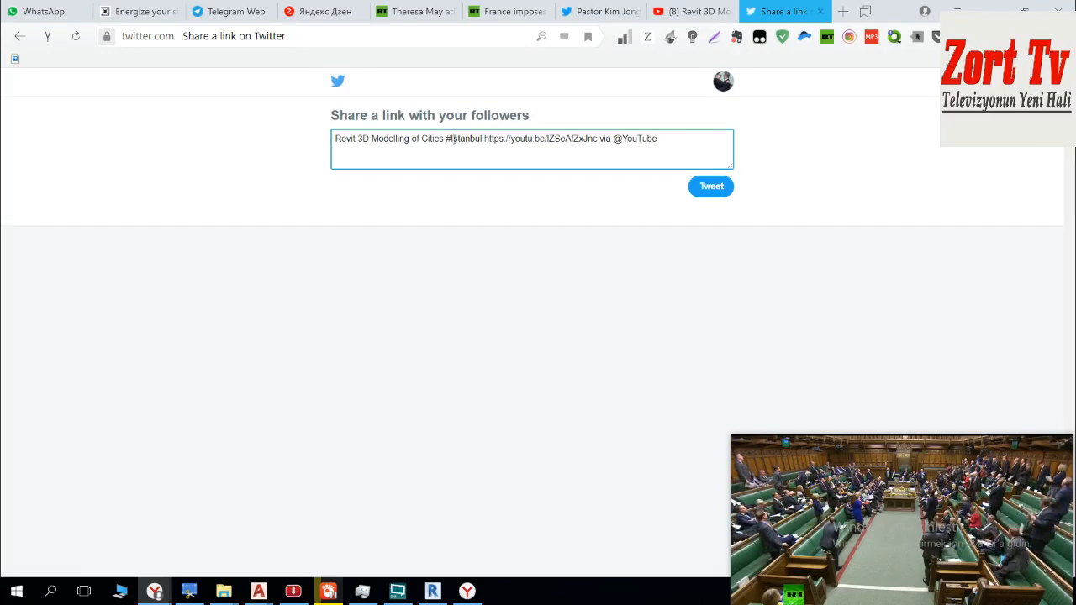
pyautogui.click(711, 187)
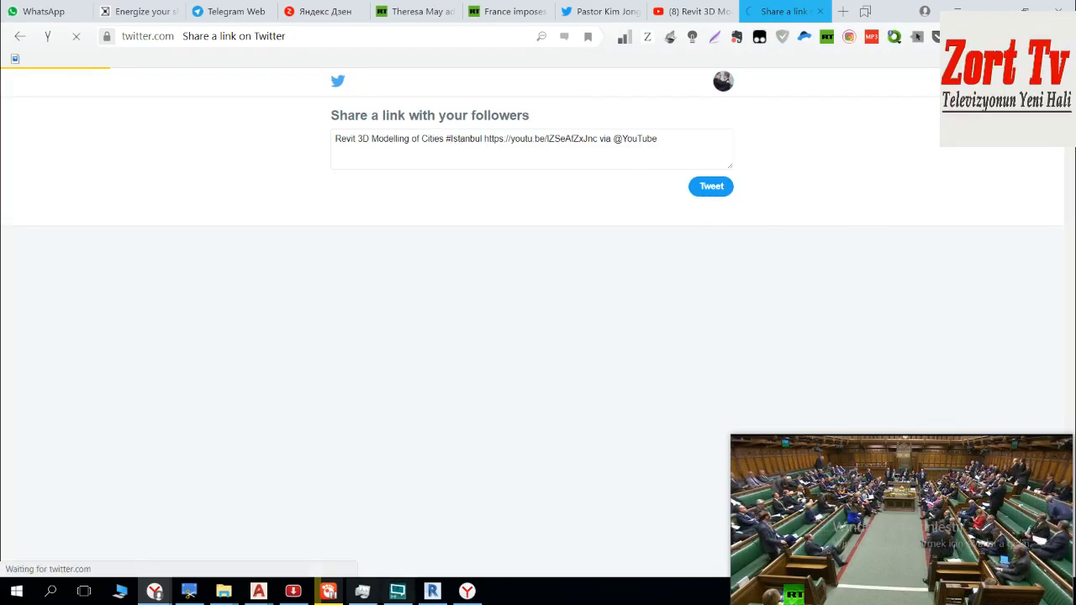
# Step: Switch to Revit and import bogazici_beta.dwg into the Site floor plan in metres with Auto - Origin to Origin positioning
pyautogui.click(430, 592)
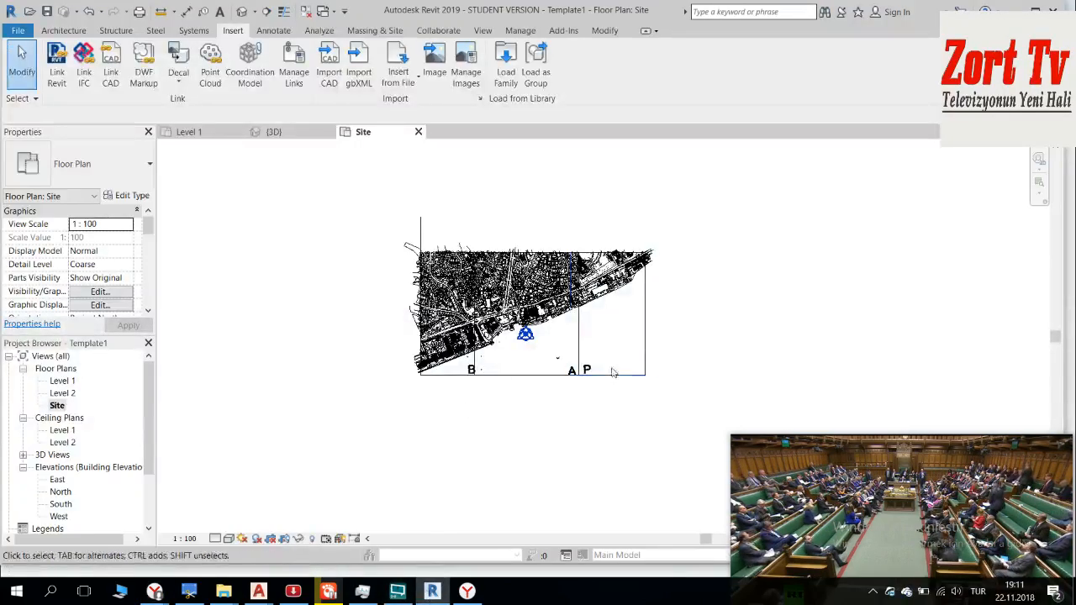
pyautogui.click(325, 64)
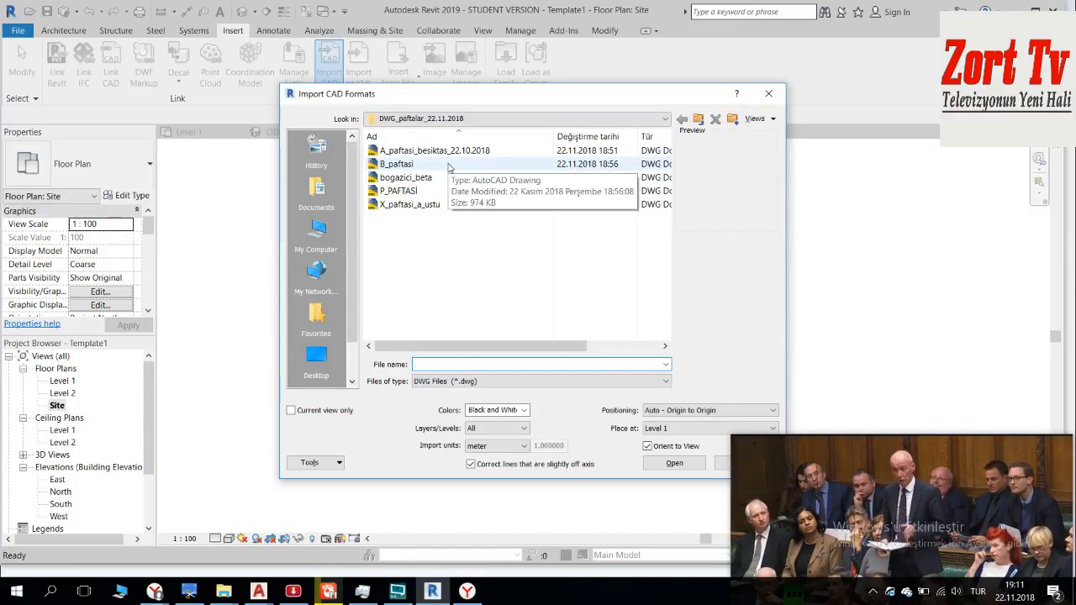
pyautogui.click(439, 177)
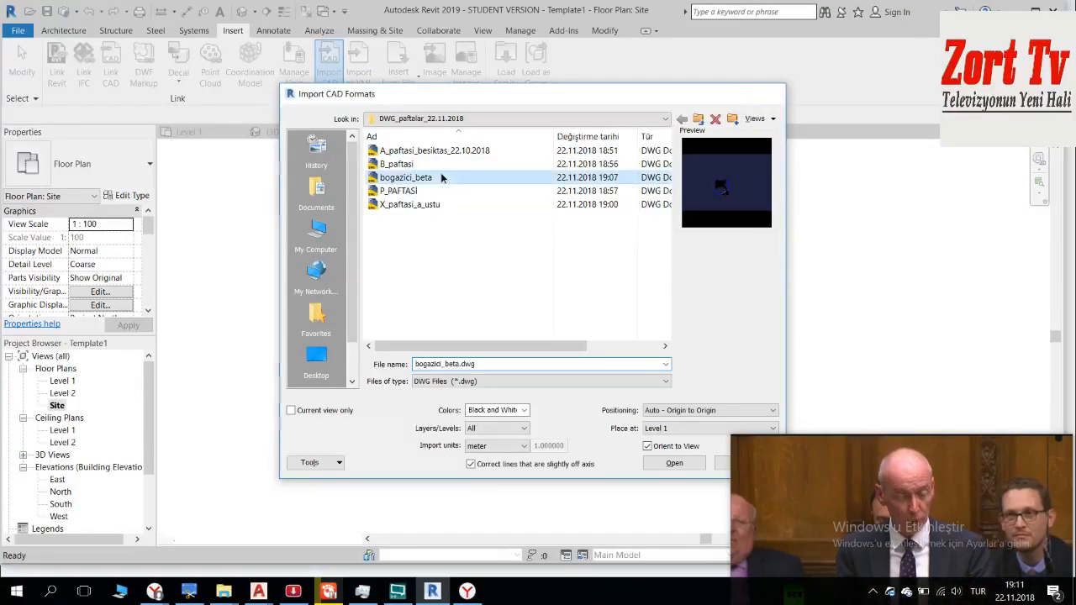
pyautogui.doubleClick(439, 178)
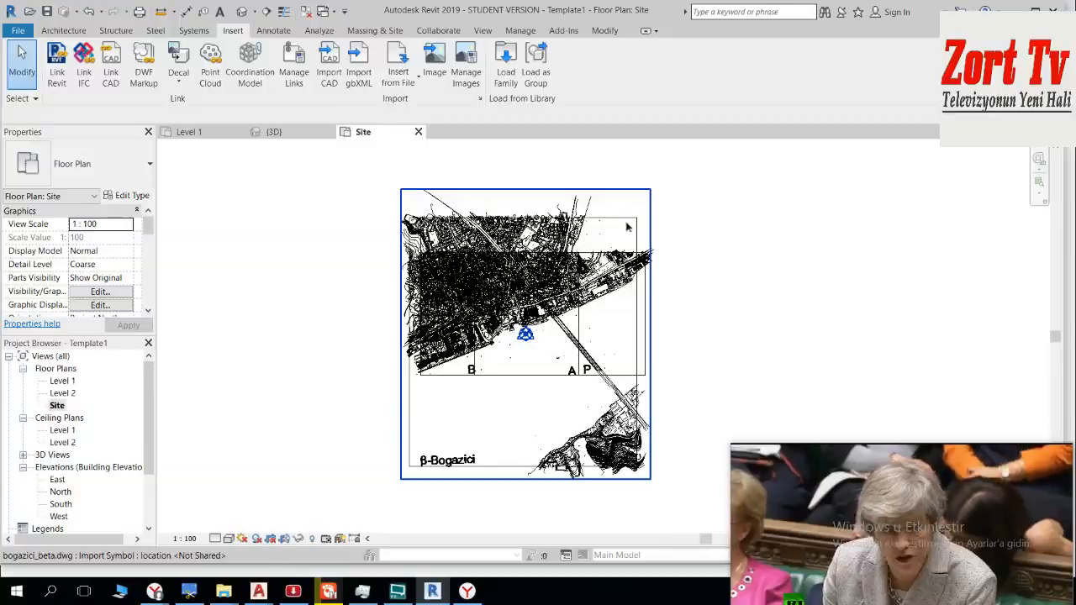
# Step: Check the sheet layout in AutoCAD and align the β-Bogazici sheet's lower-left corner with the P sheet's lower-right corner in Revit
pyautogui.click(259, 591)
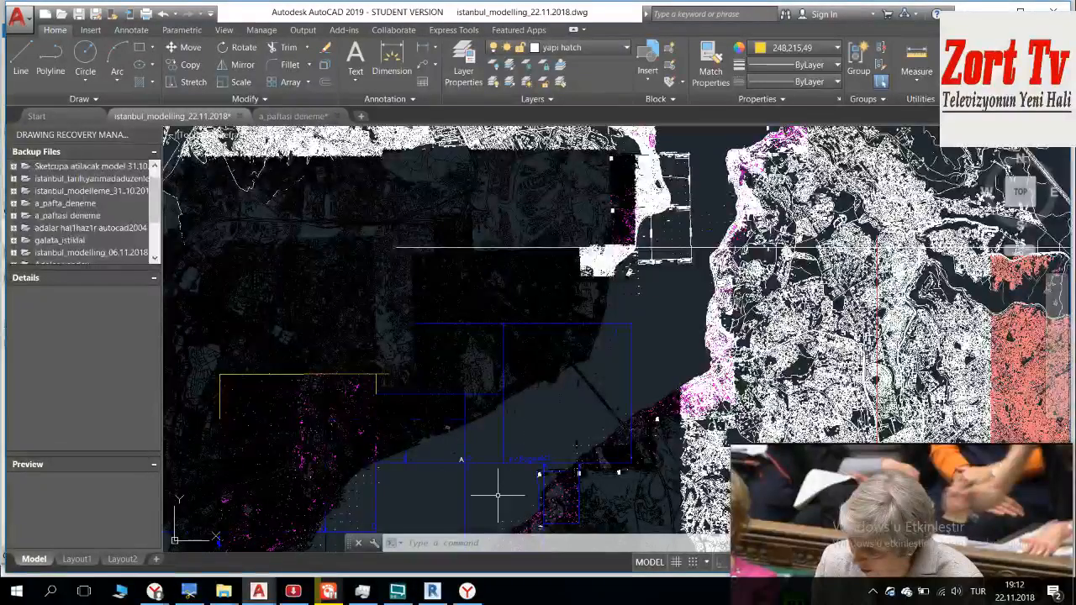
pyautogui.hotkey('alt', 'Tab')
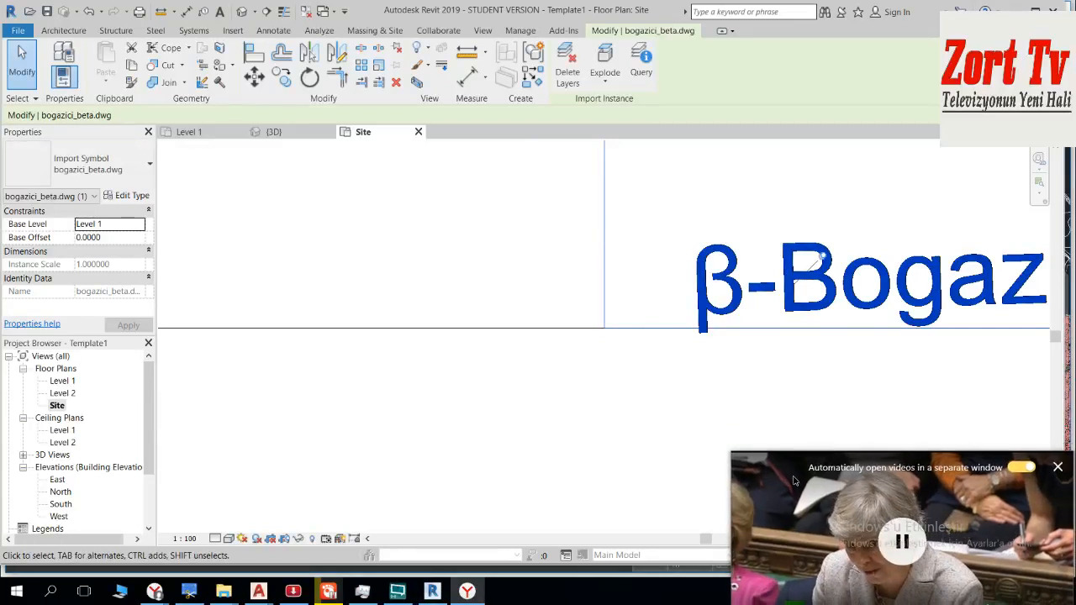
pyautogui.scroll(-1, 661, 391)
pyautogui.scroll(-5, 661, 383)
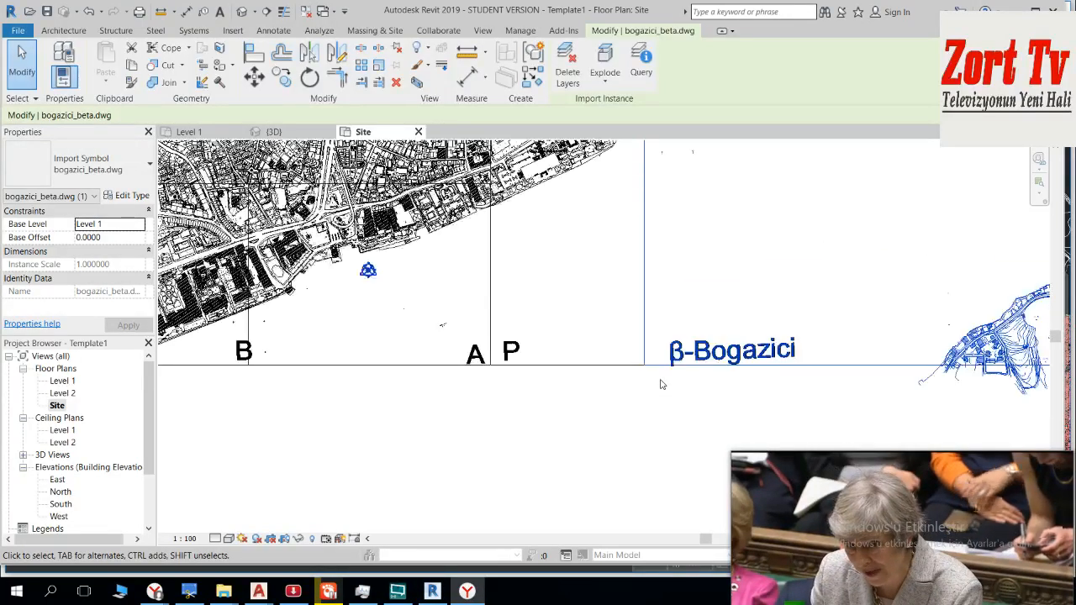
# Step: Examine how the β-Bogazici sheet lines up with the neighbouring A, B and P sheets in the Site plan
pyautogui.scroll(-2, 891, 290)
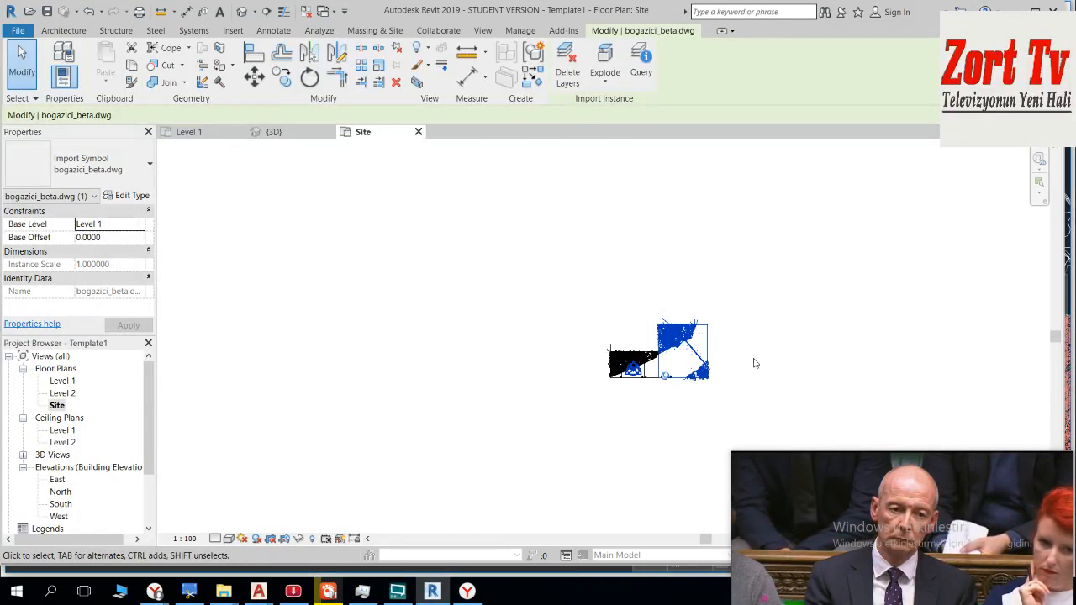
pyautogui.scroll(2, 752, 369)
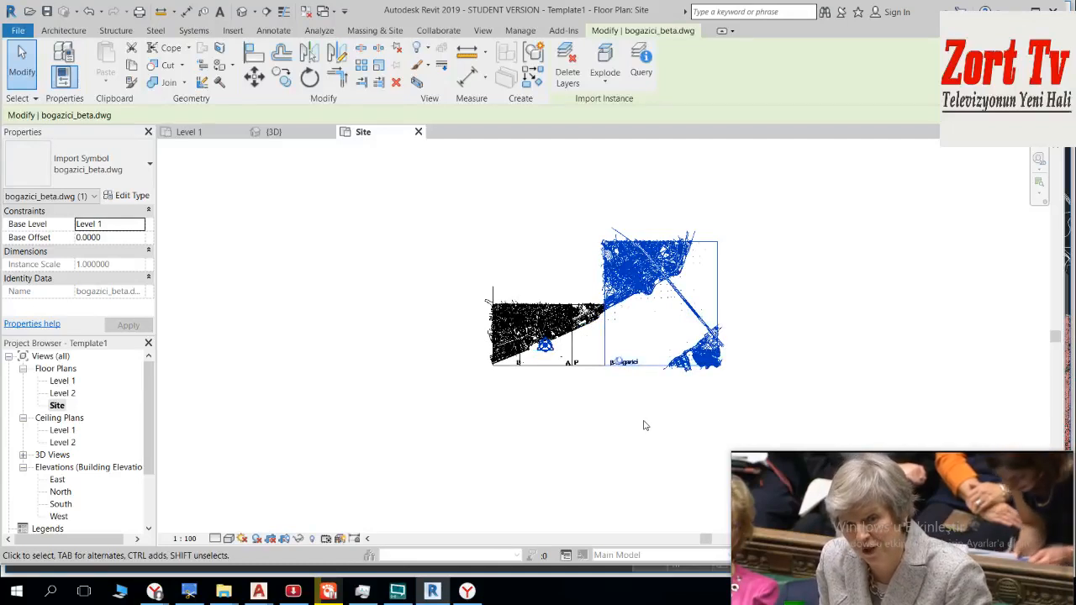
pyautogui.scroll(8, 535, 334)
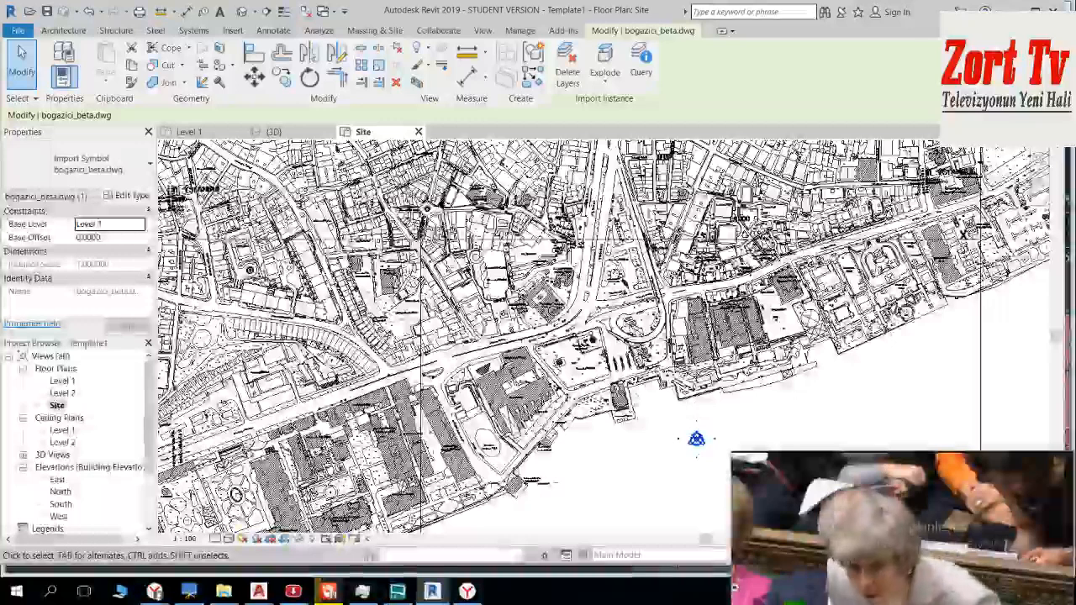
pyautogui.scroll(4, 646, 438)
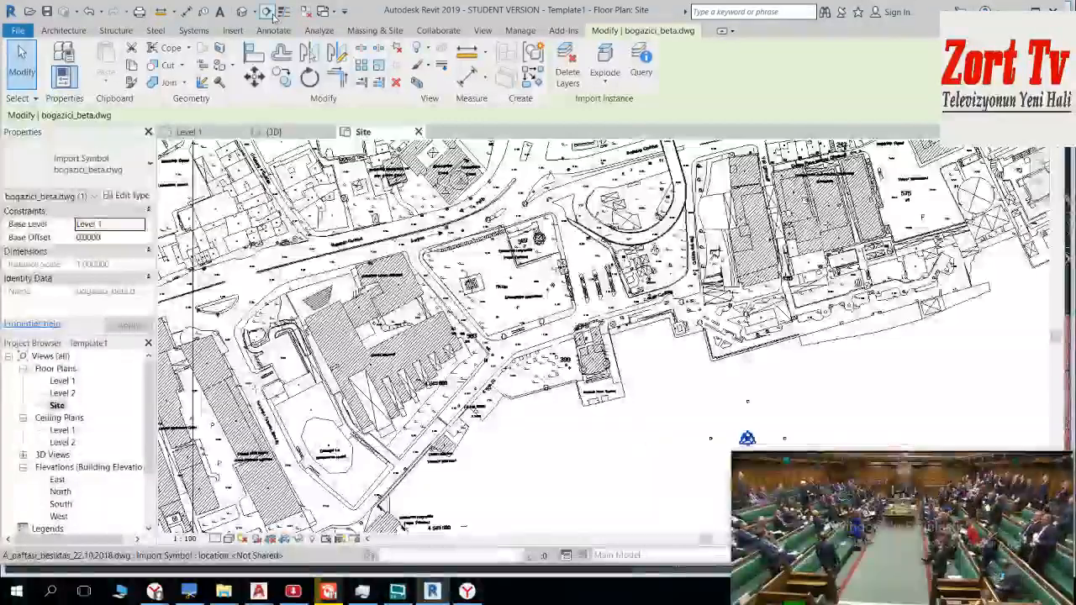
# Step: Open the default 3D view and examine the imported sheets and their elevations from several angles
pyautogui.click(242, 10)
pyautogui.scroll(-5, 481, 286)
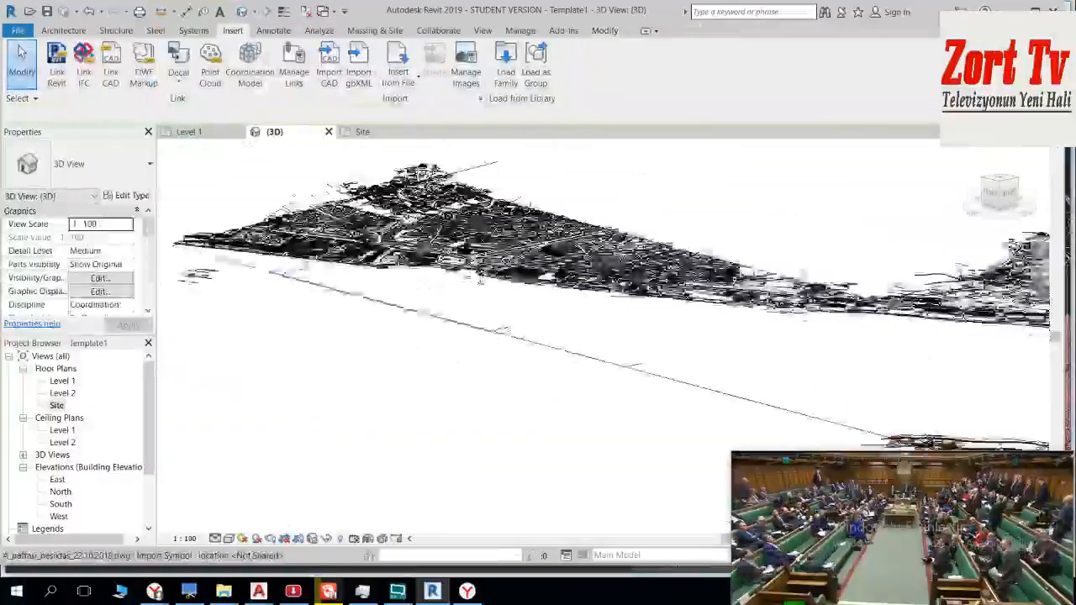
pyautogui.scroll(-1, 544, 318)
pyautogui.keyDown('shift'); pyautogui.moveTo(545, 319); pyautogui.dragTo(412, 304, button='middle'); pyautogui.keyUp('shift')
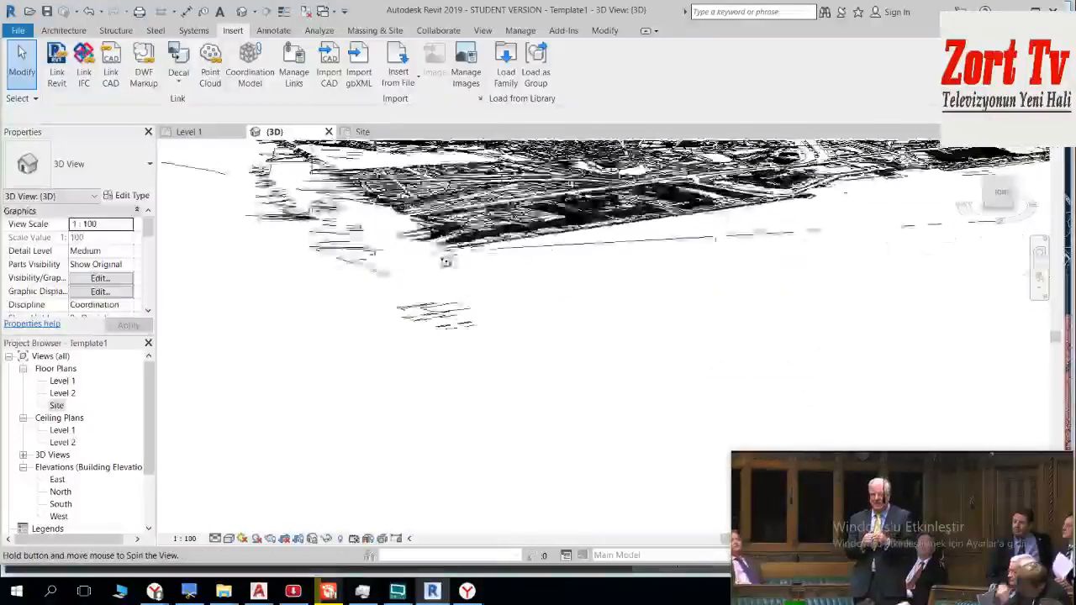
pyautogui.keyDown('shift'); pyautogui.moveTo(465, 230); pyautogui.dragTo(500, 295, button='middle'); pyautogui.keyUp('shift')
pyautogui.scroll(2, 361, 225)
pyautogui.scroll(-2, 408, 270)
pyautogui.keyDown('shift'); pyautogui.moveTo(412, 273); pyautogui.dragTo(349, 294, button='middle'); pyautogui.keyUp('shift')
pyautogui.keyDown('shift'); pyautogui.moveTo(349, 257); pyautogui.dragTo(336, 261, button='middle'); pyautogui.keyUp('shift')
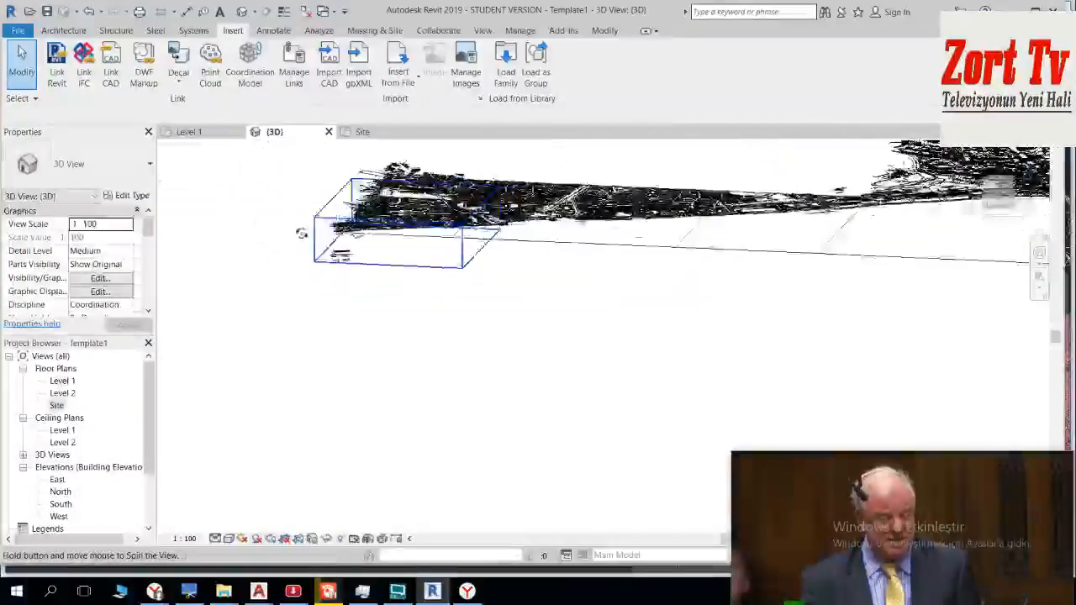
pyautogui.keyDown('shift'); pyautogui.moveTo(241, 230); pyautogui.dragTo(335, 256, button='middle'); pyautogui.keyUp('shift')
pyautogui.keyDown('shift'); pyautogui.moveTo(542, 152); pyautogui.dragTo(464, 245, button='middle'); pyautogui.keyUp('shift')
pyautogui.scroll(2, 475, 206)
pyautogui.moveTo(593, 274); pyautogui.dragTo(580, 202, button='middle')
pyautogui.click(538, 190)
pyautogui.click(496, 227)
pyautogui.keyDown('shift'); pyautogui.moveTo(496, 227); pyautogui.dragTo(565, 260, button='middle'); pyautogui.keyUp('shift')
pyautogui.press('Escape')
pyautogui.scroll(-2, 496, 229)
pyautogui.keyDown('shift'); pyautogui.moveTo(651, 251); pyautogui.dragTo(413, 227, button='middle'); pyautogui.keyUp('shift')
pyautogui.click(554, 299)
pyautogui.keyDown('shift'); pyautogui.moveTo(555, 299); pyautogui.dragTo(362, 458, button='middle'); pyautogui.keyUp('shift')
pyautogui.click(362, 458)
# Step: Switch to istanbul_modelling_22.11.2018.dwg in AutoCAD and examine the sheet frames along the Bosphorus shores around sheet A
pyautogui.moveTo(258, 598)
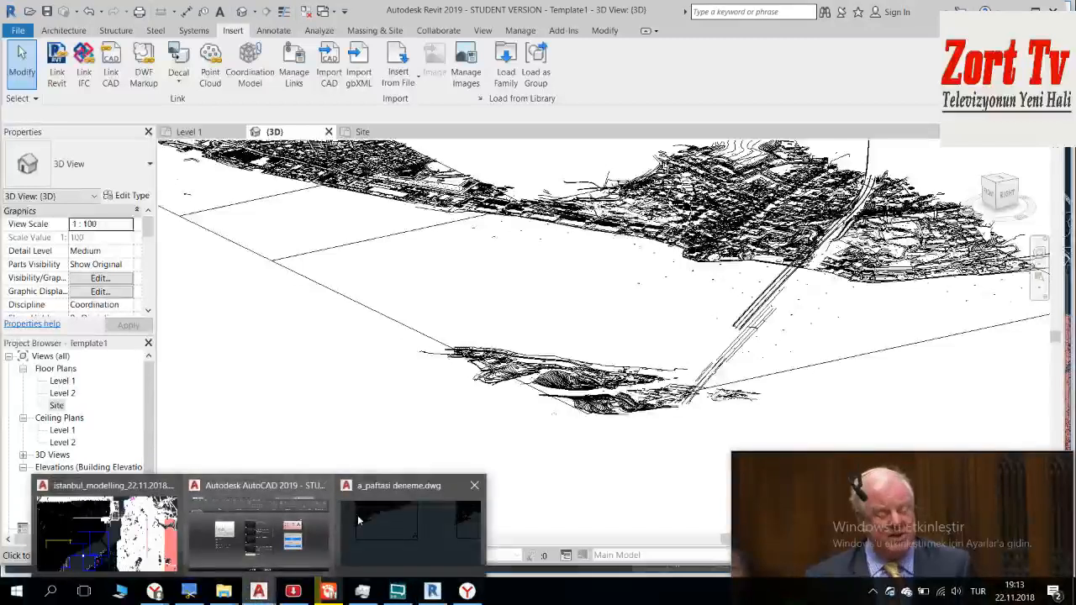
pyautogui.click(259, 530)
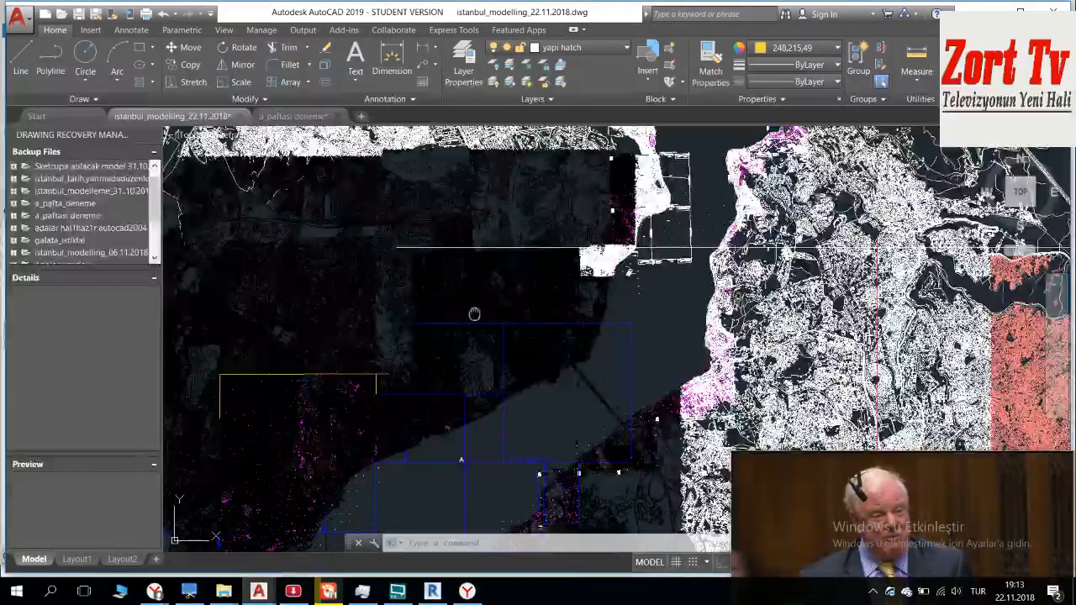
pyautogui.scroll(5, 473, 312)
pyautogui.press('Escape')
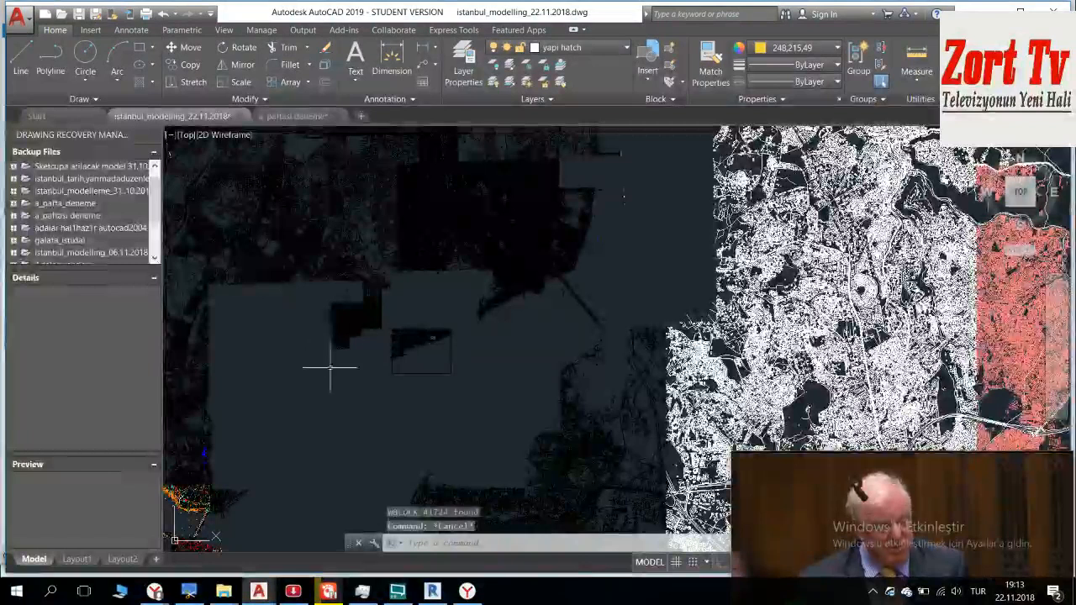
pyautogui.scroll(2, 362, 359)
pyautogui.moveTo(432, 317); pyautogui.dragTo(586, 235, button='middle')
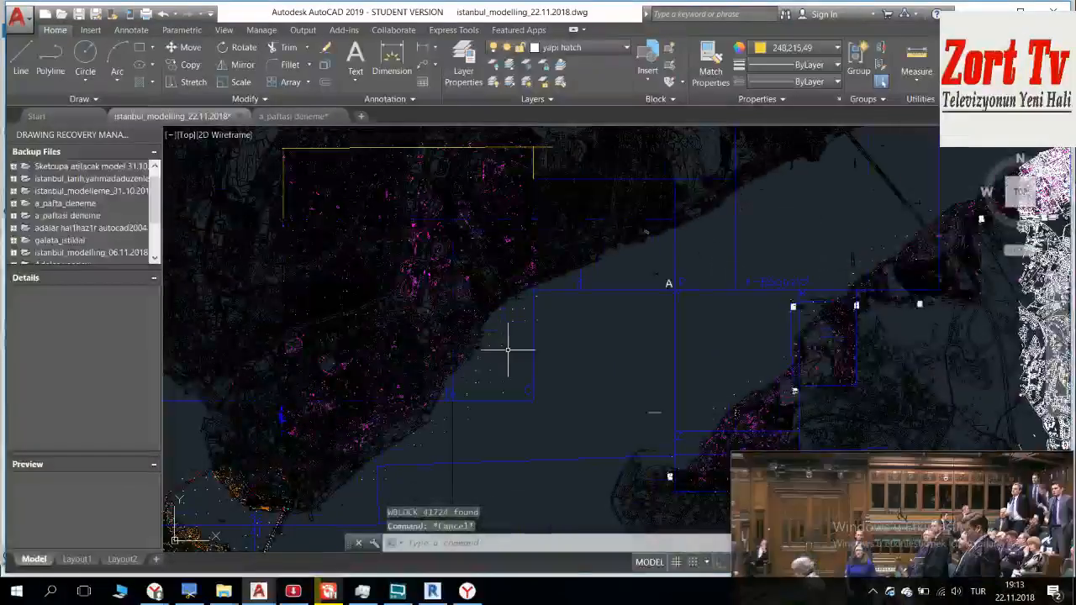
pyautogui.moveTo(577, 343); pyautogui.dragTo(464, 267, button='middle')
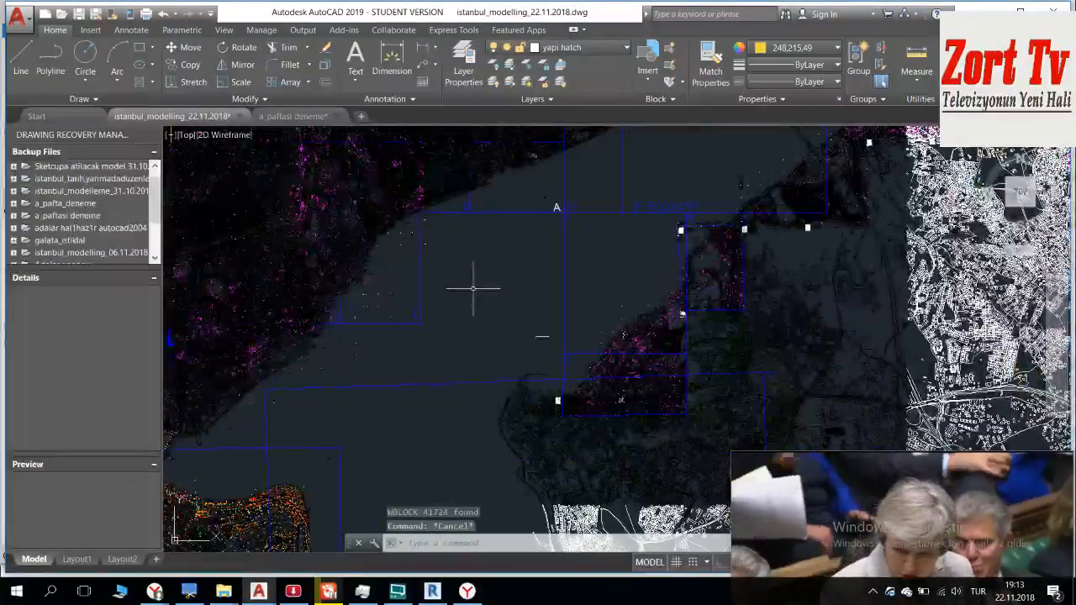
pyautogui.moveTo(832, 488)
pyautogui.mouseDown()
pyautogui.moveTo(814, 508)
pyautogui.moveTo(828, 509)
pyautogui.mouseUp()
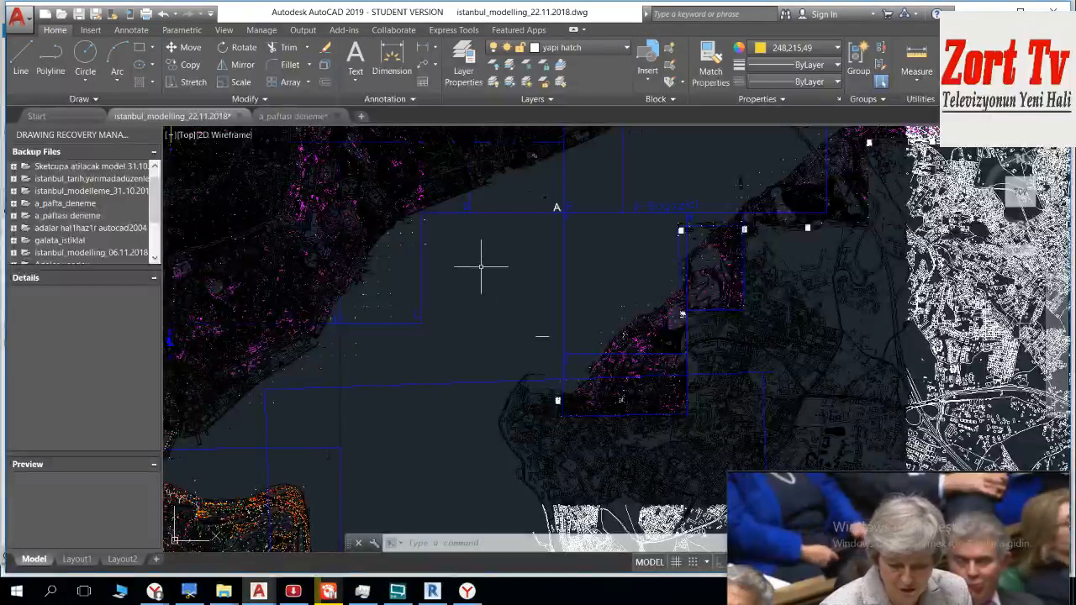
# Step: Examine the sheet frames around K-1 and the historic peninsula, including how they relate to the overall city drawing
pyautogui.press('Escape')
pyautogui.press('Escape')
pyautogui.scroll(2, 443, 302)
pyautogui.moveTo(511, 328)
pyautogui.mouseDown(button='middle')
pyautogui.moveTo(566, 358)
pyautogui.moveTo(605, 398)
pyautogui.mouseUp(button='middle')
pyautogui.moveTo(401, 319); pyautogui.dragTo(578, 146, button='middle')
pyautogui.moveTo(485, 325)
pyautogui.mouseDown(button='middle')
pyautogui.moveTo(471, 145)
pyautogui.moveTo(507, 149)
pyautogui.mouseUp(button='middle')
pyautogui.moveTo(570, 253); pyautogui.dragTo(523, 164, button='middle')
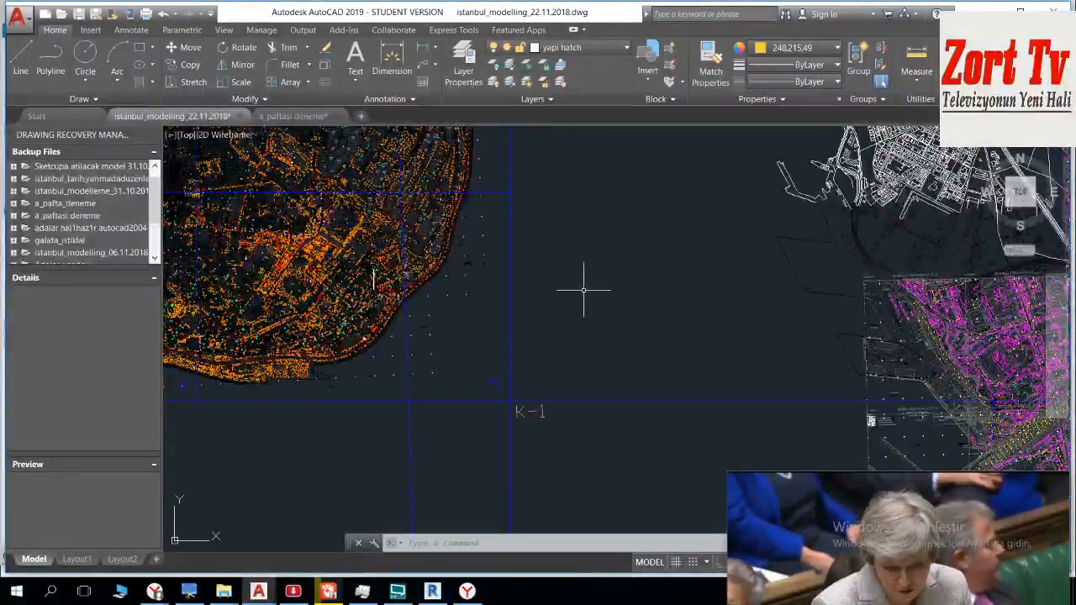
pyautogui.moveTo(471, 273); pyautogui.dragTo(648, 335, button='middle')
pyautogui.moveTo(670, 216); pyautogui.dragTo(425, 461, button='middle')
pyautogui.moveTo(541, 280); pyautogui.dragTo(464, 414, button='middle')
pyautogui.scroll(-3, 505, 323)
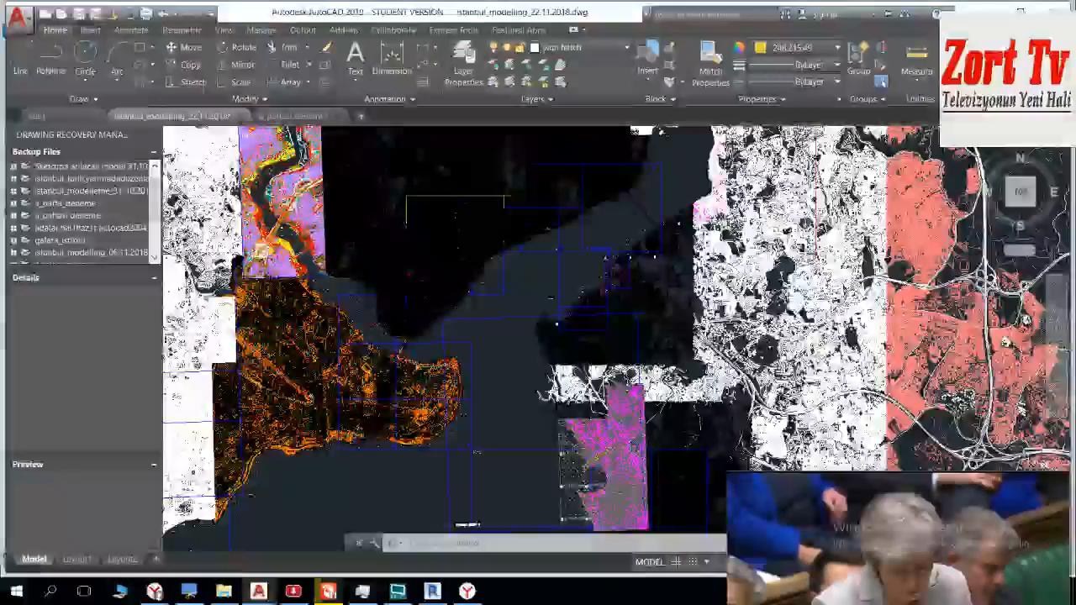
pyautogui.scroll(-2, 516, 329)
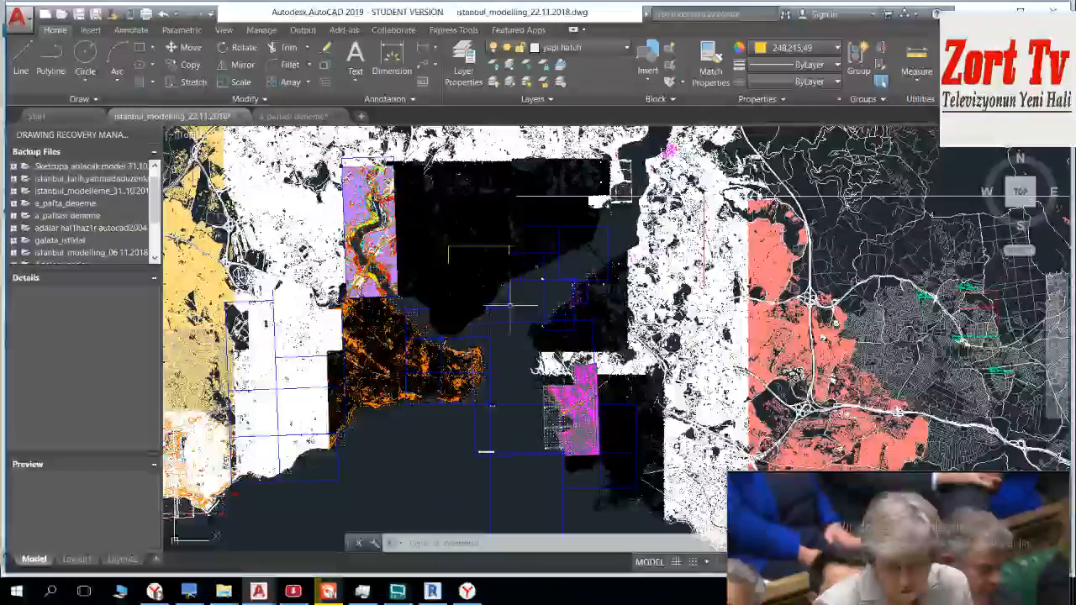
pyautogui.scroll(3, 509, 305)
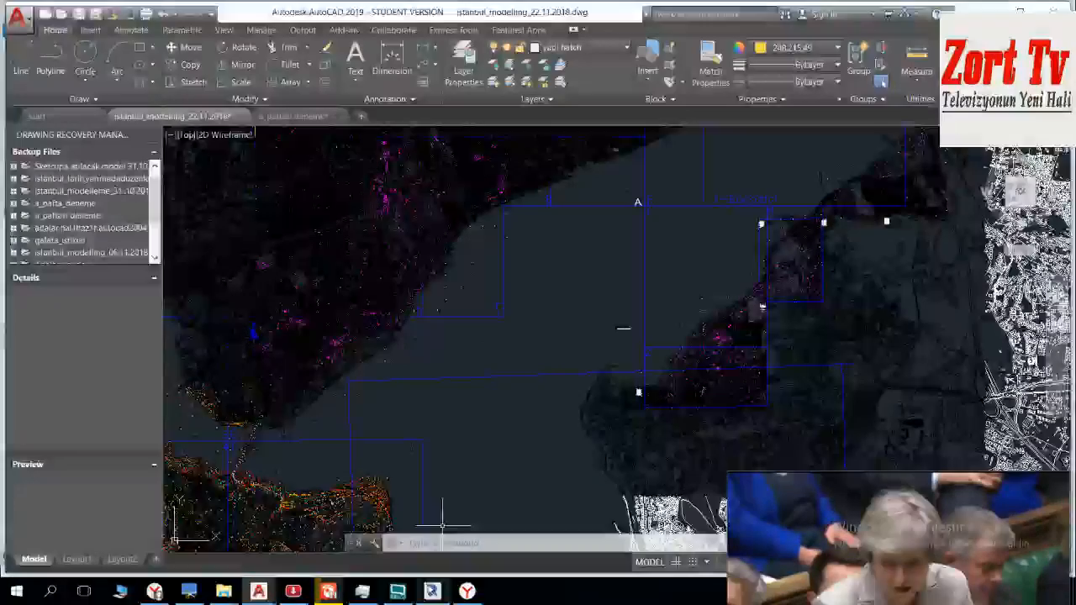
# Step: Return to Revit and look over the imported sheets in the 3D view
pyautogui.click(430, 587)
pyautogui.scroll(-1, 579, 215)
pyautogui.keyDown('shift'); pyautogui.moveTo(327, 200); pyautogui.dragTo(324, 200, button='middle'); pyautogui.keyUp('shift')
pyautogui.keyDown('shift'); pyautogui.moveTo(621, 207); pyautogui.dragTo(690, 189, button='middle'); pyautogui.keyUp('shift')
pyautogui.scroll(1, 664, 255)
pyautogui.keyDown('shift'); pyautogui.moveTo(744, 300); pyautogui.dragTo(756, 305, button='middle'); pyautogui.keyUp('shift')
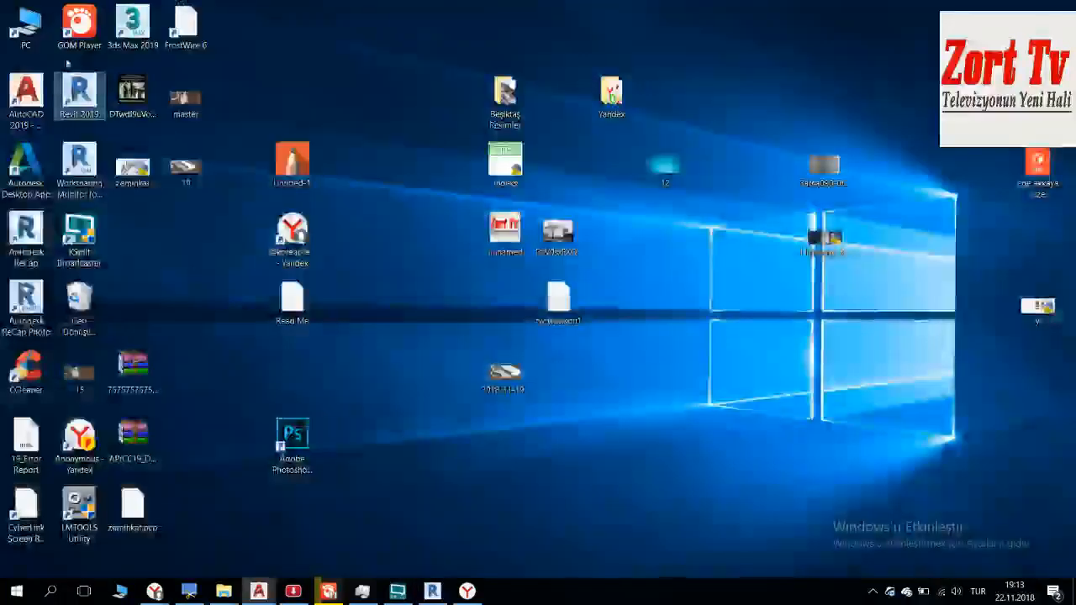
# Step: Browse to the Istanbul_son folder on the LaCie (H:) drive and open the Revit project 21.11
pyautogui.doubleClick(46, 49)
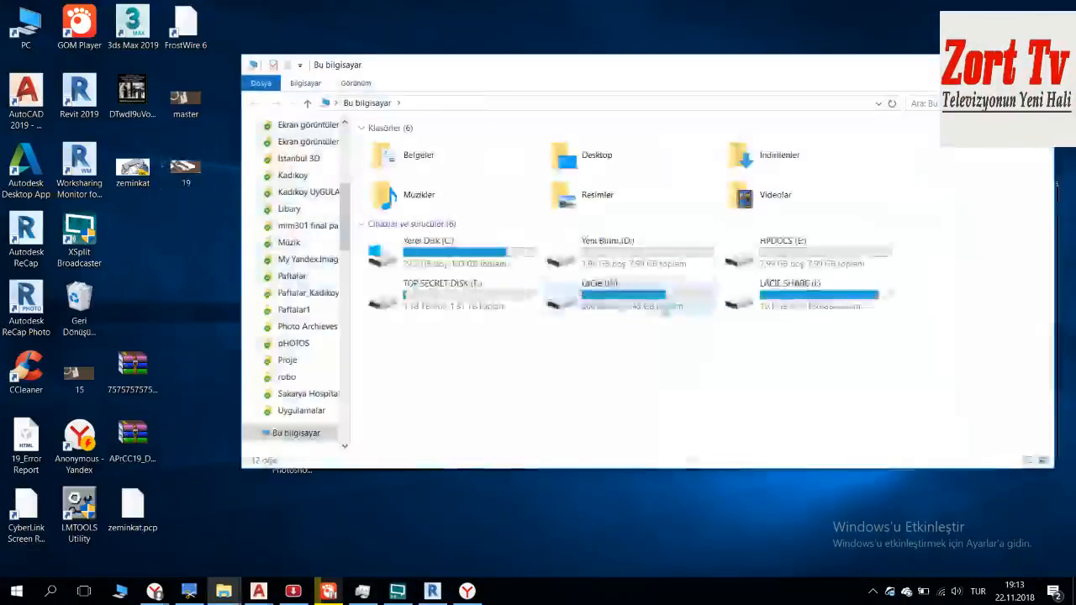
pyautogui.doubleClick(682, 300)
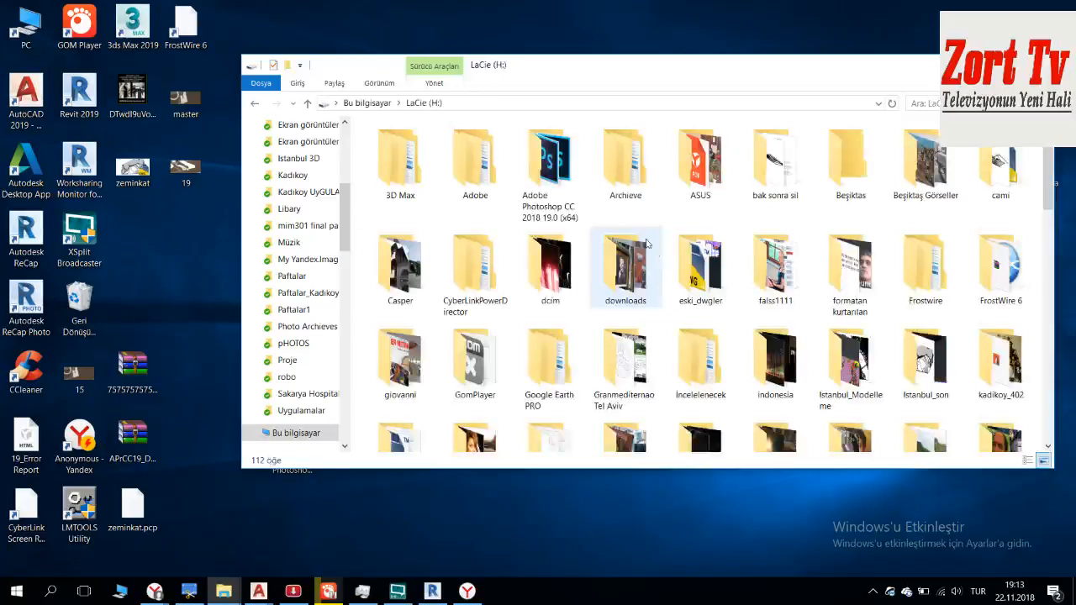
pyautogui.press('s')
pyautogui.press('s')
pyautogui.press('s')
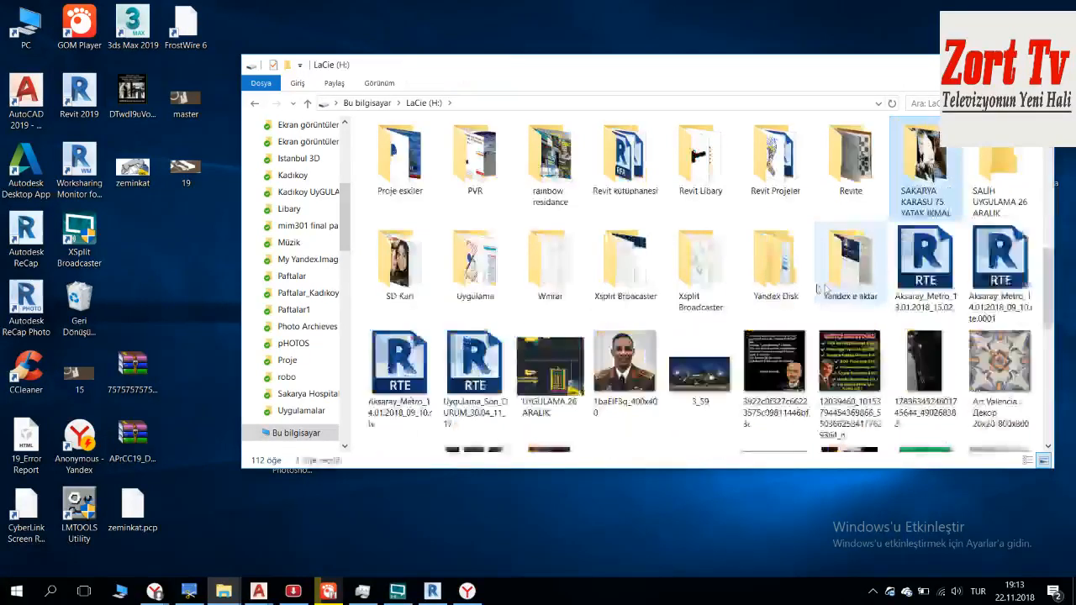
pyautogui.scroll(4, 815, 289)
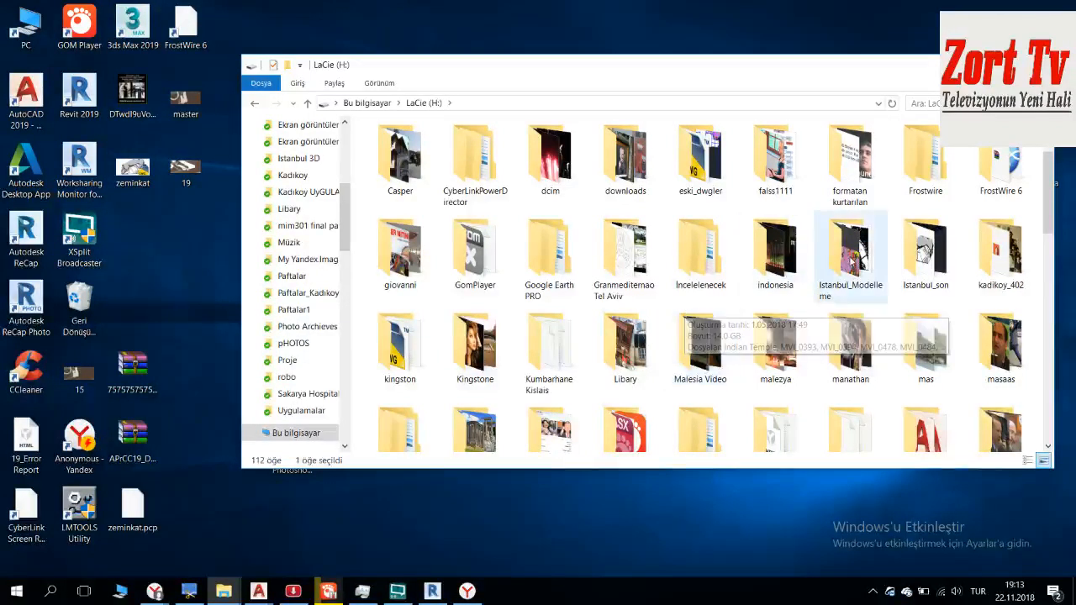
pyautogui.doubleClick(914, 246)
pyautogui.scroll(-5, 714, 252)
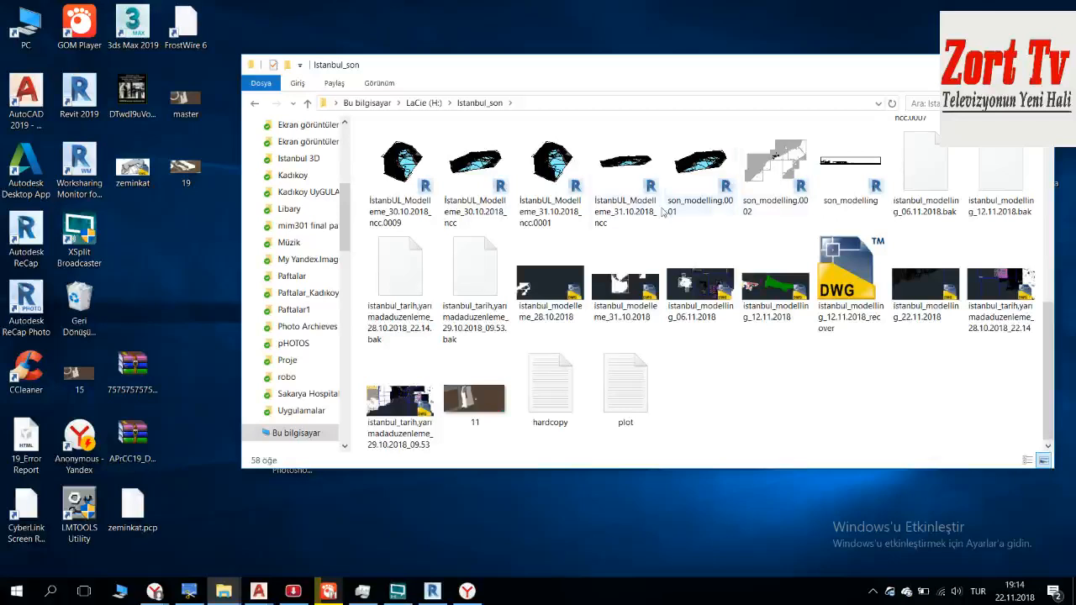
pyautogui.scroll(2, 693, 237)
pyautogui.doubleClick(843, 245)
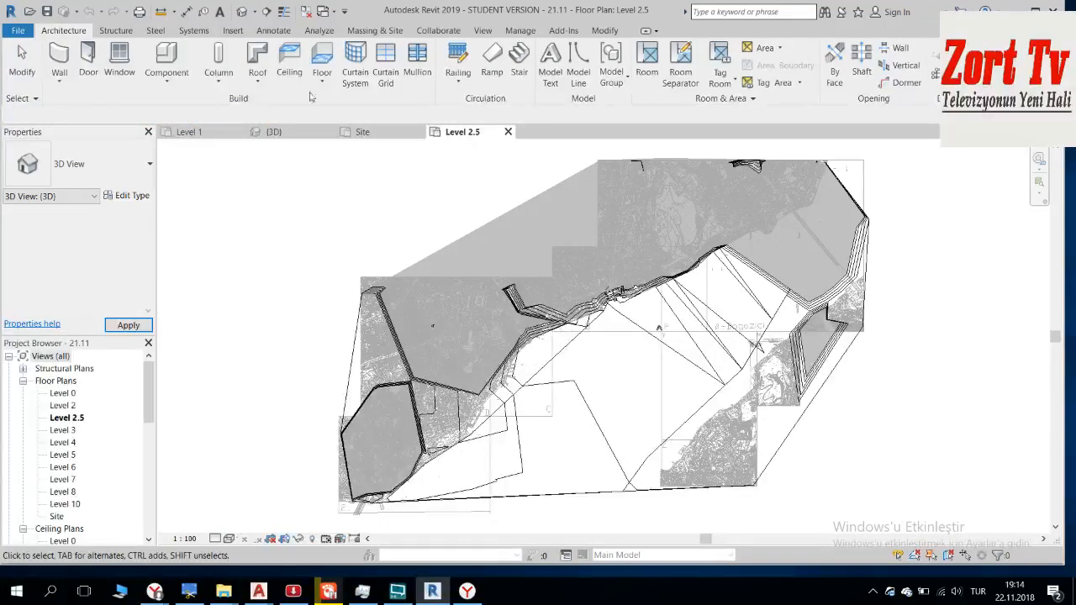
# Step: Open the project's default 3D view and temporarily hide the large topography surface
pyautogui.click(240, 11)
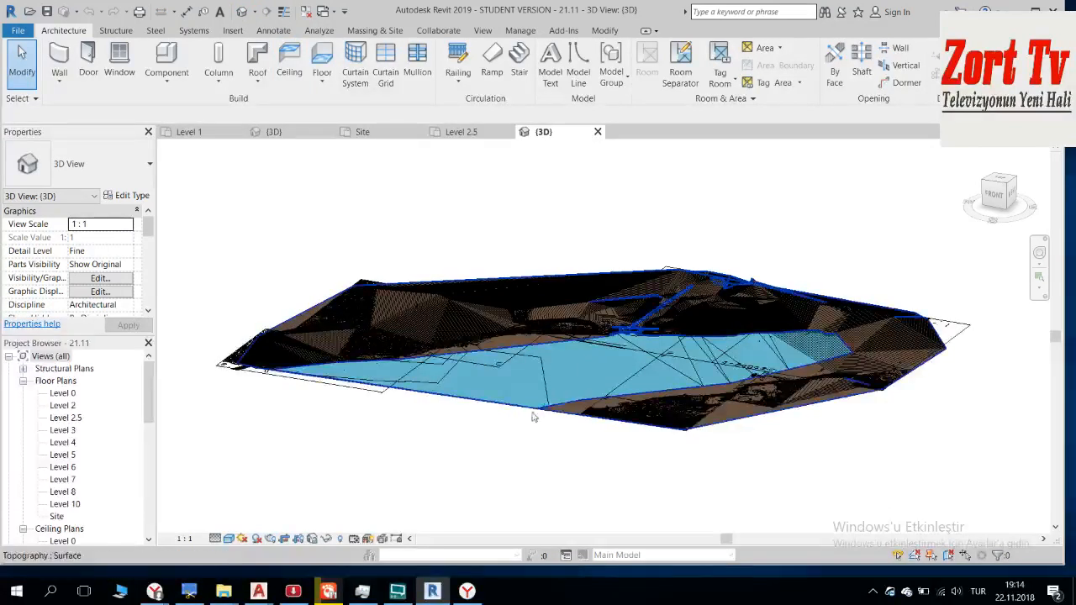
pyautogui.click(503, 404)
pyautogui.press('Escape')
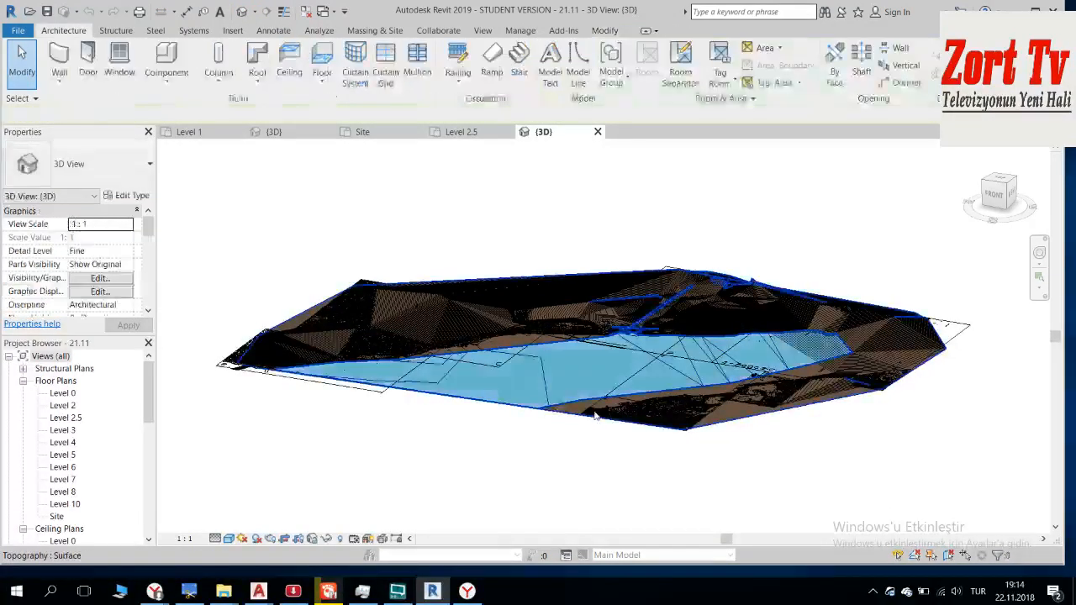
pyautogui.click(595, 415)
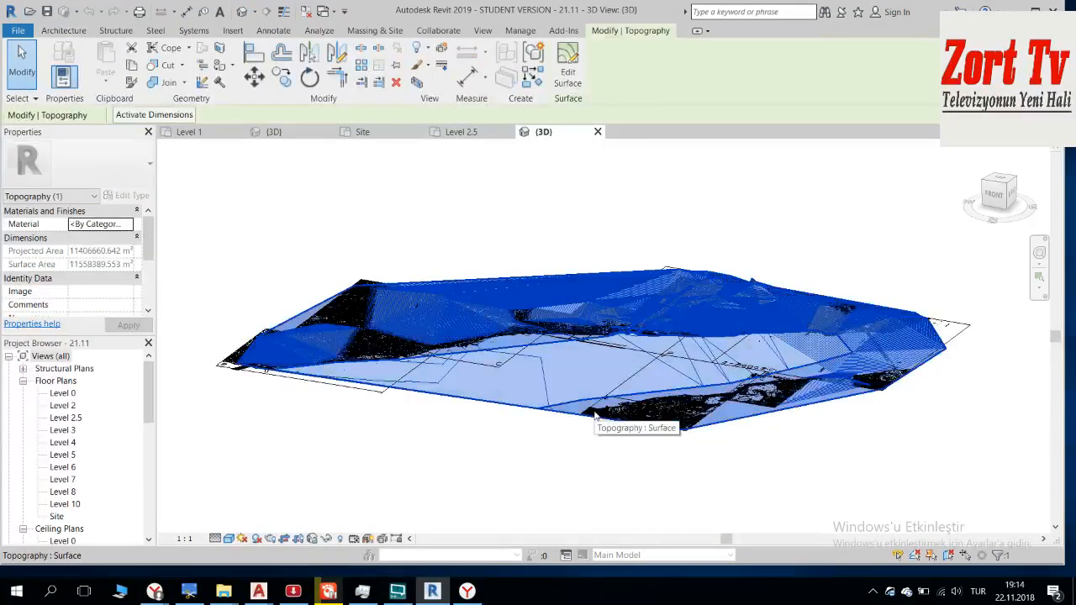
pyautogui.click(328, 539)
pyautogui.click(370, 505)
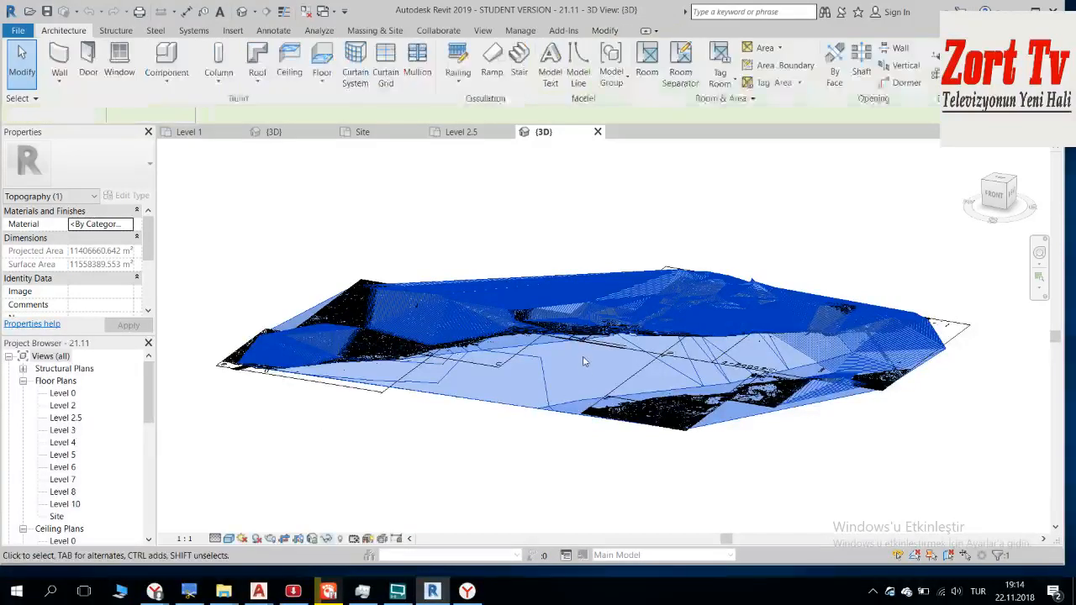
# Step: Examine the modelled building masses along the Beşiktaş waterfront in the 3D view from several angles and distances
pyautogui.keyDown('shift'); pyautogui.moveTo(607, 359); pyautogui.dragTo(706, 501, button='middle'); pyautogui.keyUp('shift')
pyautogui.scroll(4, 494, 284)
pyautogui.scroll(-1, 632, 282)
pyautogui.scroll(1, 699, 278)
pyautogui.keyDown('shift'); pyautogui.moveTo(674, 442); pyautogui.dragTo(672, 442, button='middle'); pyautogui.keyUp('shift')
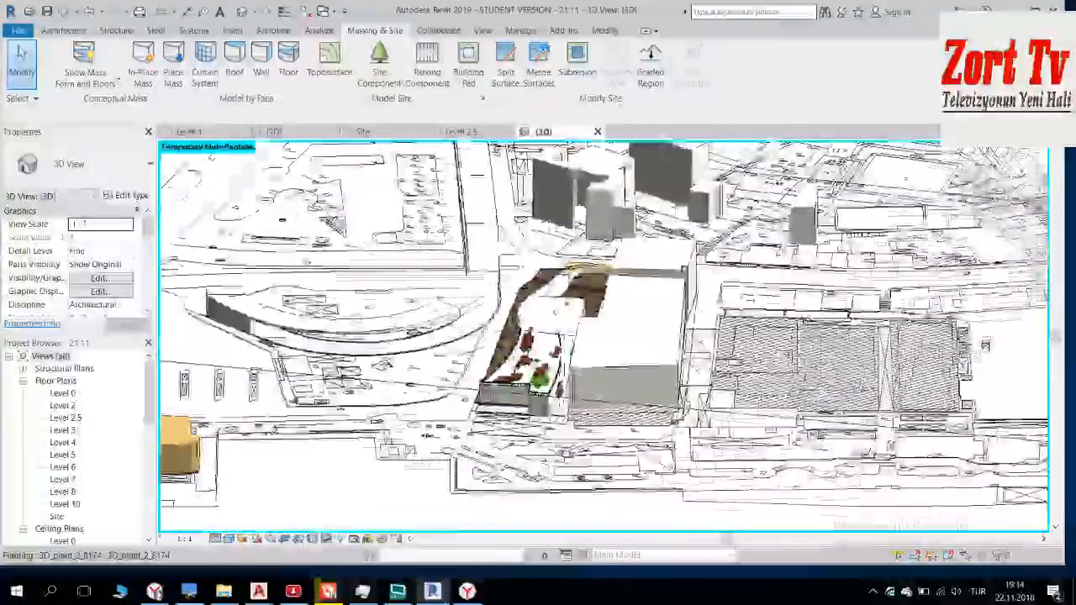
pyautogui.scroll(4, 535, 364)
pyautogui.scroll(-8, 536, 364)
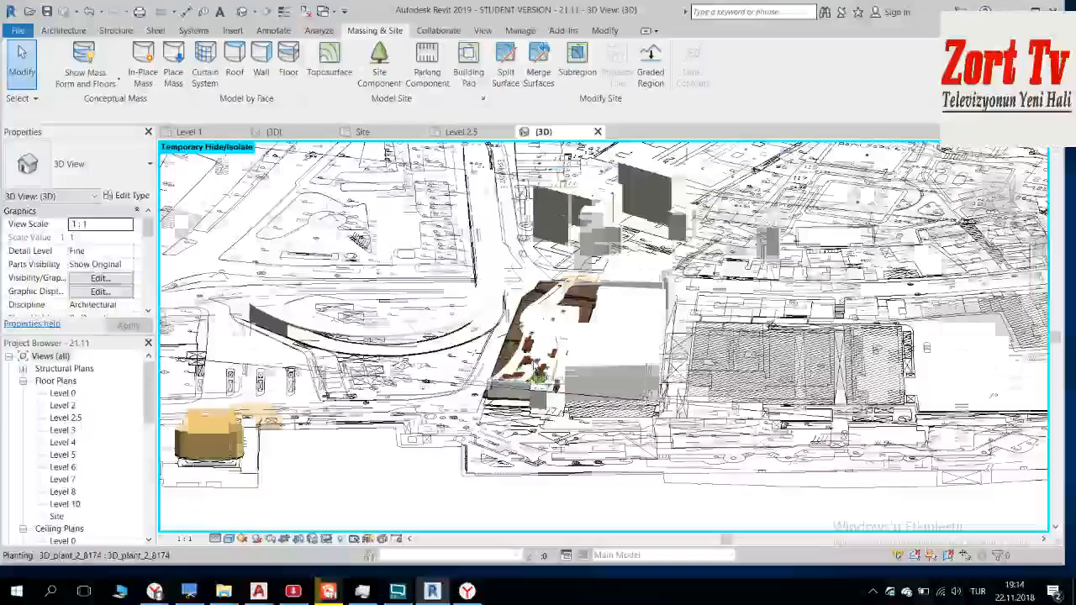
pyautogui.moveTo(551, 359); pyautogui.dragTo(675, 383, button='middle')
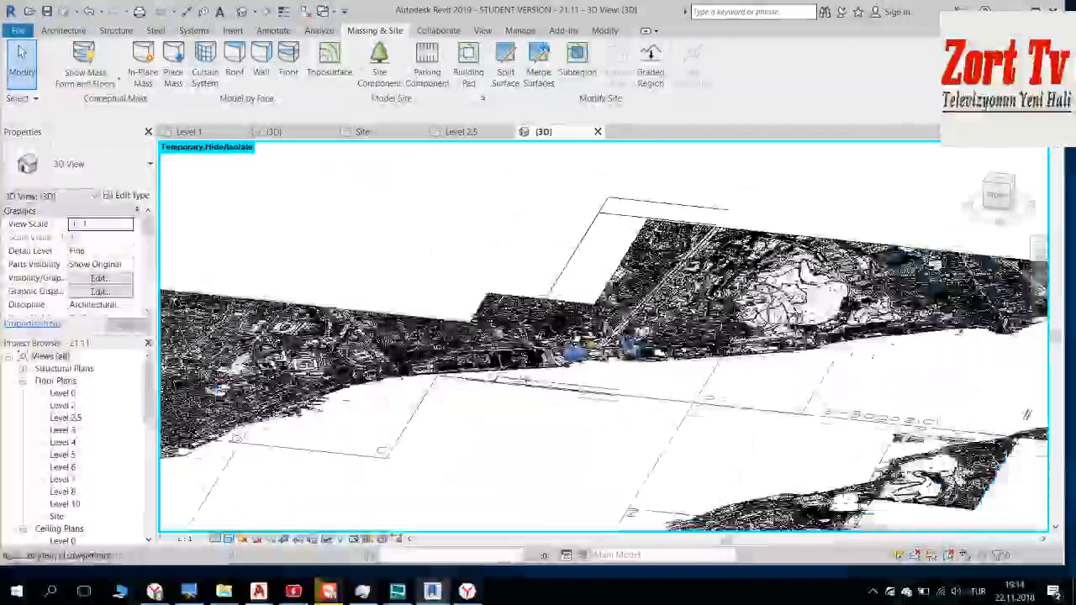
pyautogui.keyDown('shift'); pyautogui.moveTo(664, 345); pyautogui.dragTo(617, 325, button='middle'); pyautogui.keyUp('shift')
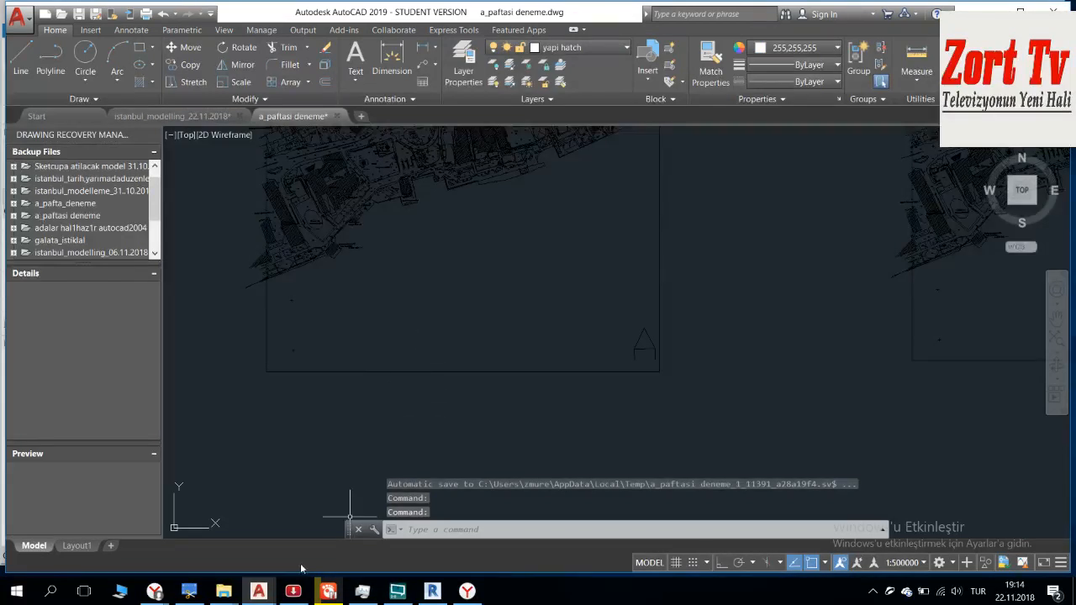
# Step: Switch to the browser and view the RT article with the live broadcast of Theresa May addressing Parliament
pyautogui.moveTo(164, 596)
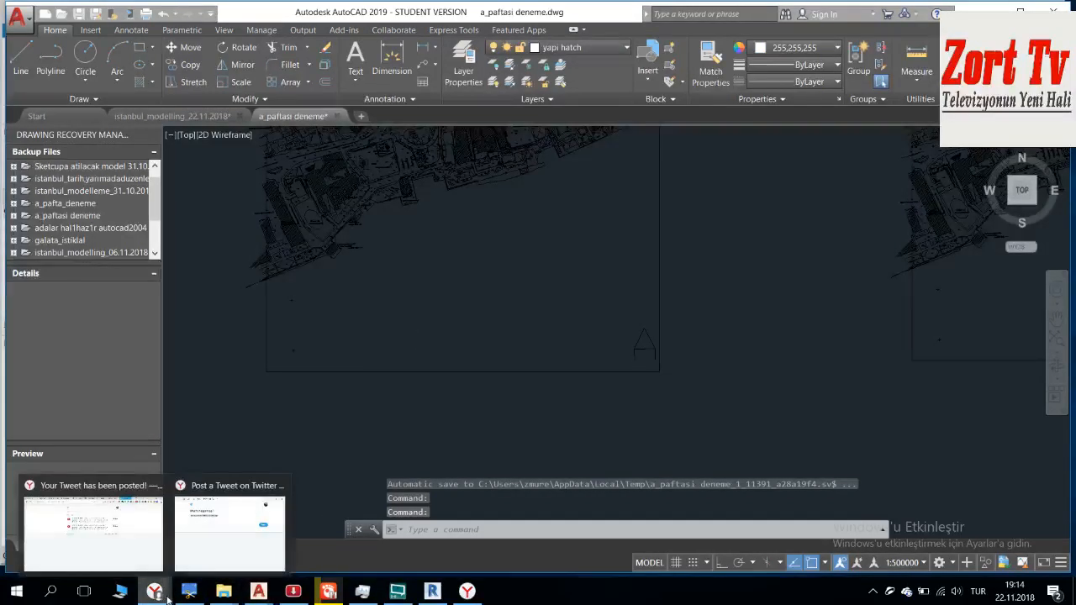
pyautogui.click(156, 549)
pyautogui.click(454, 5)
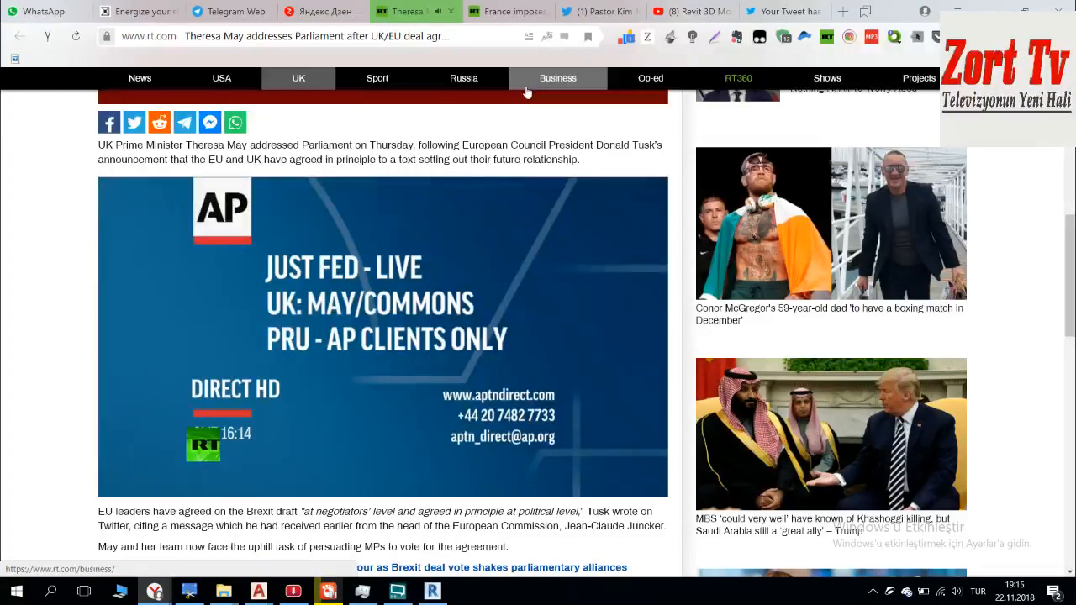
pyautogui.scroll(-1, 553, 280)
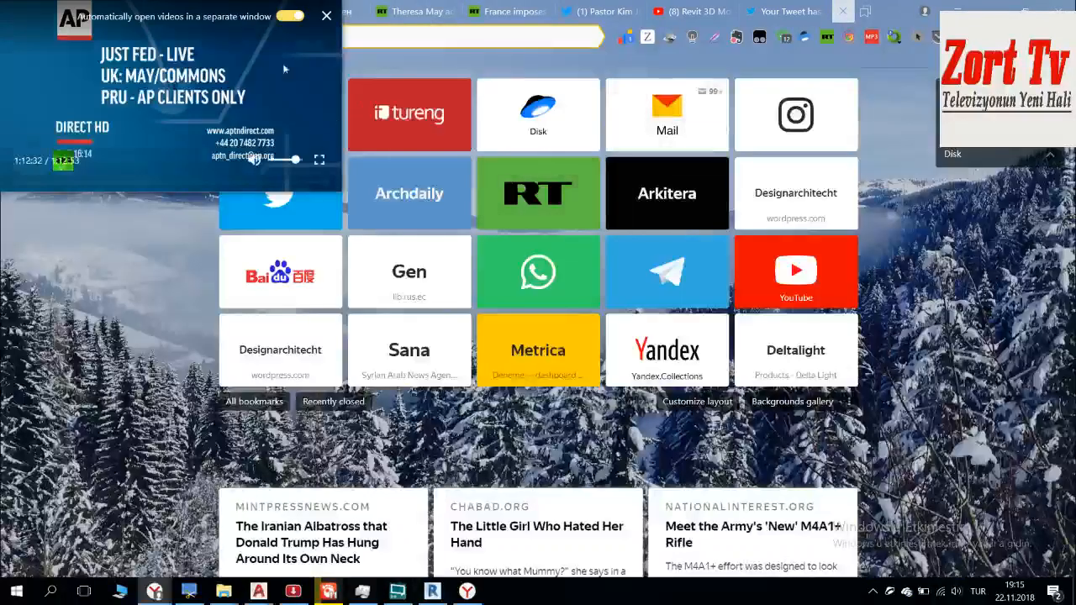
# Step: Move the floating video player out of the way on a new browser tab and turn up the sound volume
pyautogui.moveTo(280, 74); pyautogui.dragTo(926, 502)
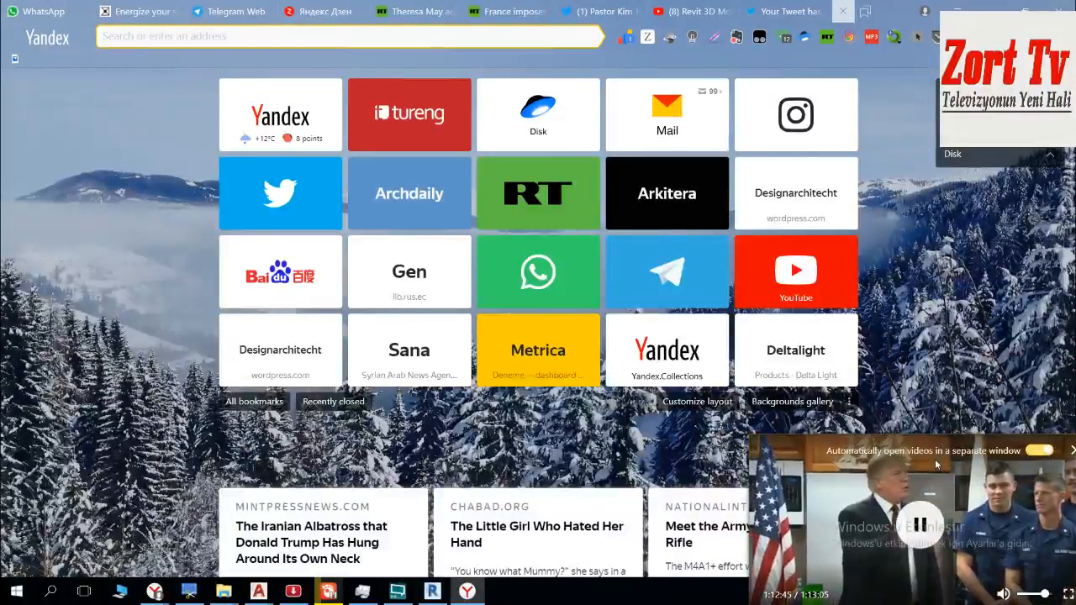
pyautogui.press('XF86AudioLowerVolume')
pyautogui.press('XF86AudioRaiseVolume')
pyautogui.press('XF86AudioRaiseVolume')
pyautogui.press('XF86AudioRaiseVolume')
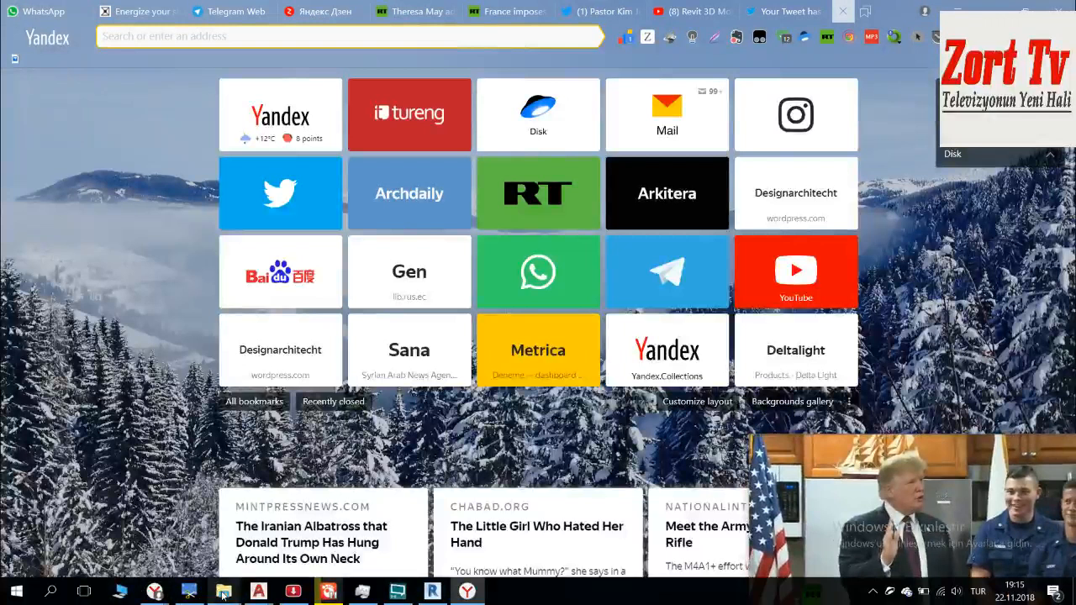
# Step: Switch to Revit and examine the imported DWG sheets in the 21.11 3D view from several angles, including Z_paftasi_uskduar.dwg
pyautogui.moveTo(223, 595)
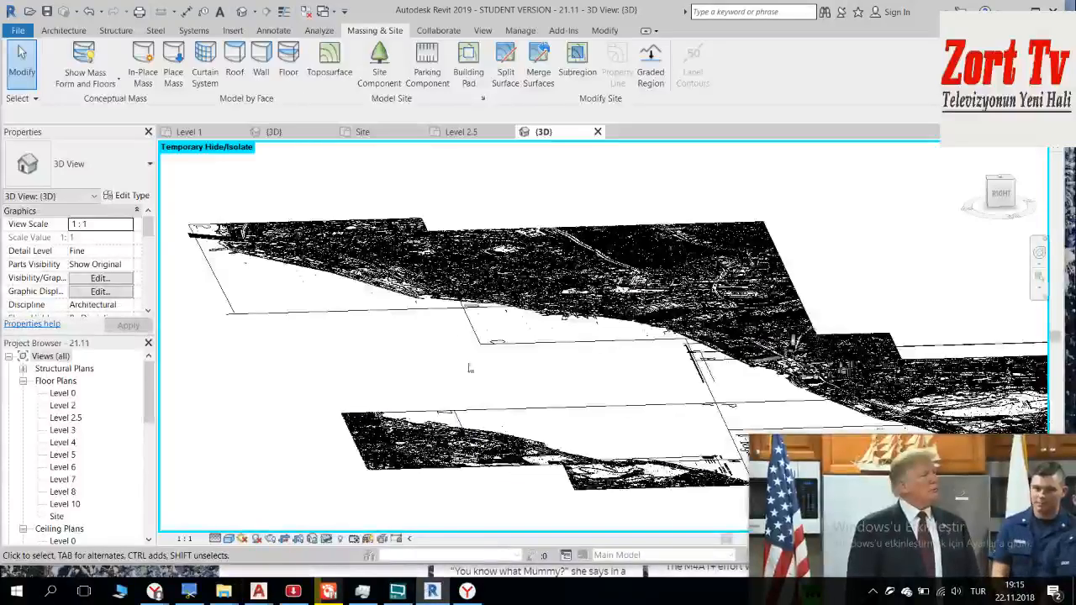
pyautogui.scroll(-2, 469, 368)
pyautogui.moveTo(528, 386); pyautogui.dragTo(453, 376, button='middle')
pyautogui.click(341, 422)
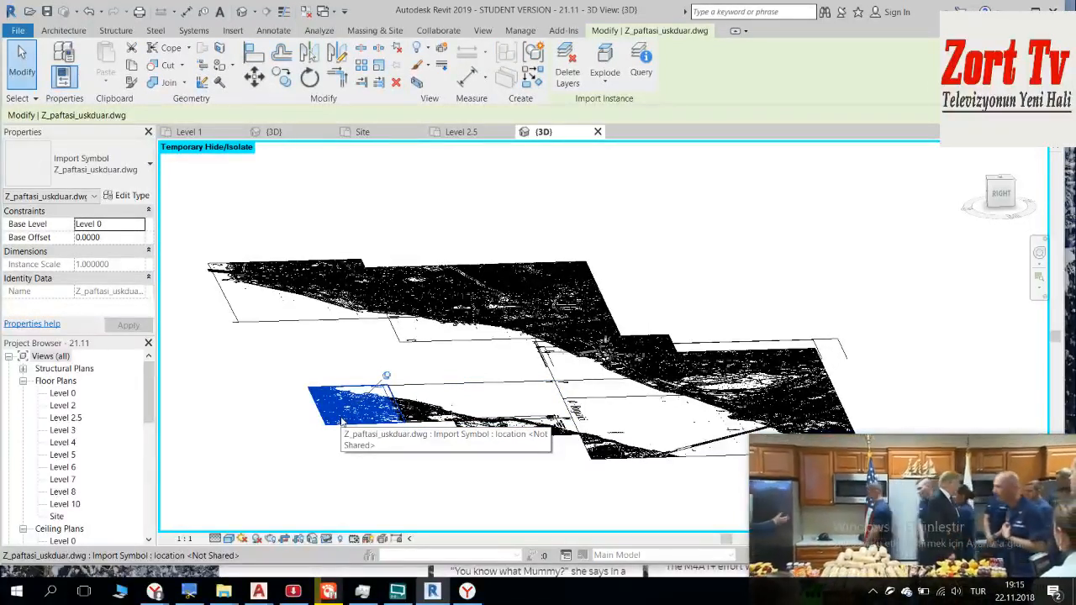
pyautogui.moveTo(876, 479)
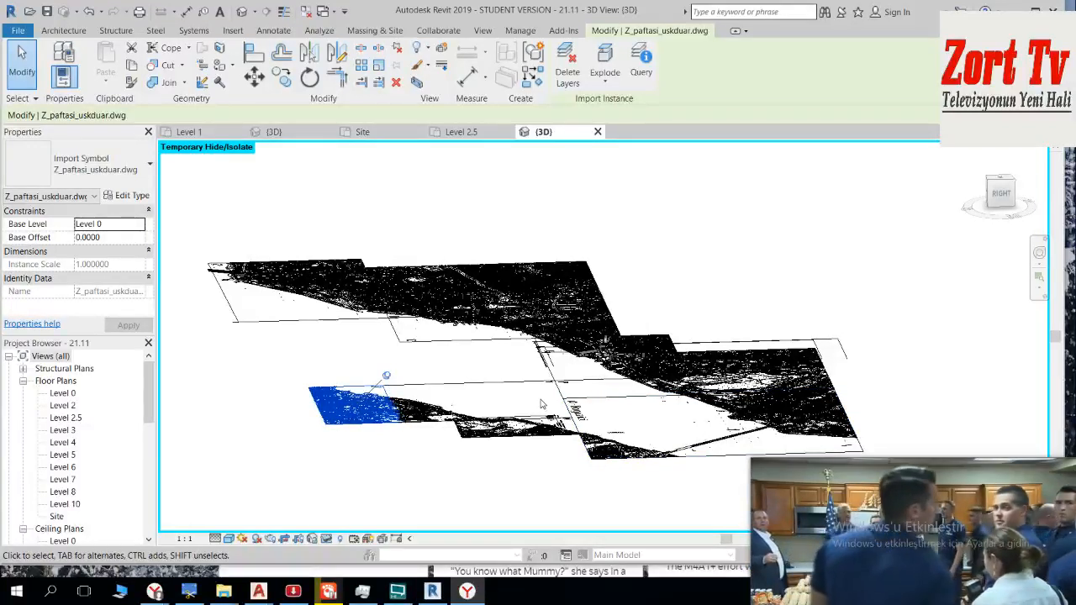
pyautogui.scroll(3, 616, 400)
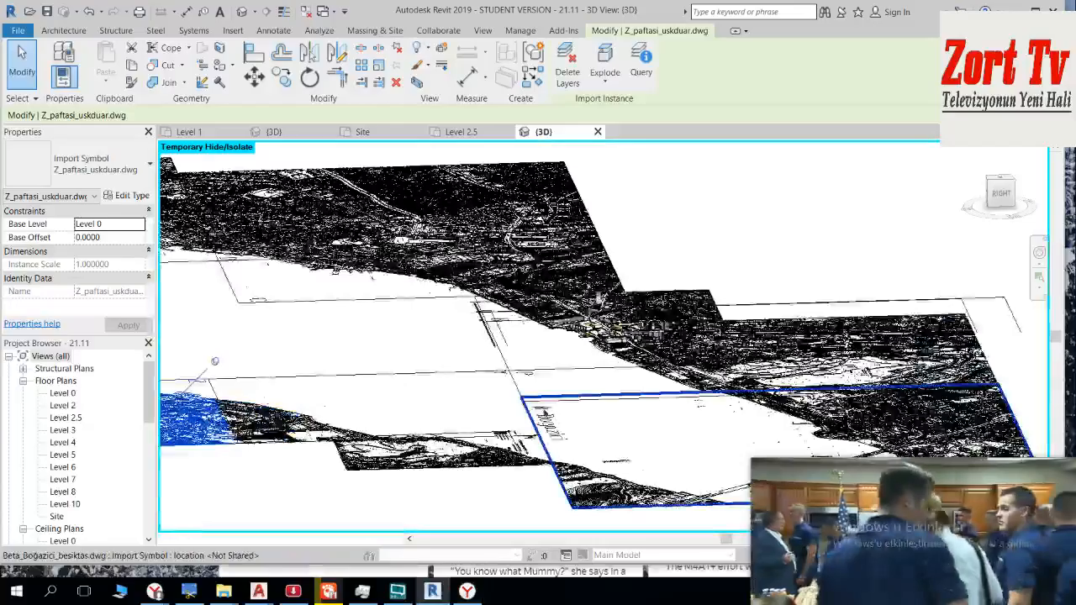
pyautogui.scroll(3, 567, 415)
pyautogui.keyDown('shift'); pyautogui.moveTo(567, 416); pyautogui.dragTo(327, 376, button='middle'); pyautogui.keyUp('shift')
pyautogui.moveTo(527, 339); pyautogui.dragTo(803, 340, button='middle')
pyautogui.moveTo(498, 421); pyautogui.dragTo(739, 353, button='middle')
pyautogui.scroll(3, 446, 406)
pyautogui.moveTo(447, 410)
pyautogui.keyDown('shift'); pyautogui.mouseDown(button='middle')
pyautogui.moveTo(641, 401)
pyautogui.moveTo(507, 360)
pyautogui.moveTo(450, 417)
pyautogui.mouseUp(button='middle'); pyautogui.keyUp('shift')
pyautogui.scroll(-3, 434, 412)
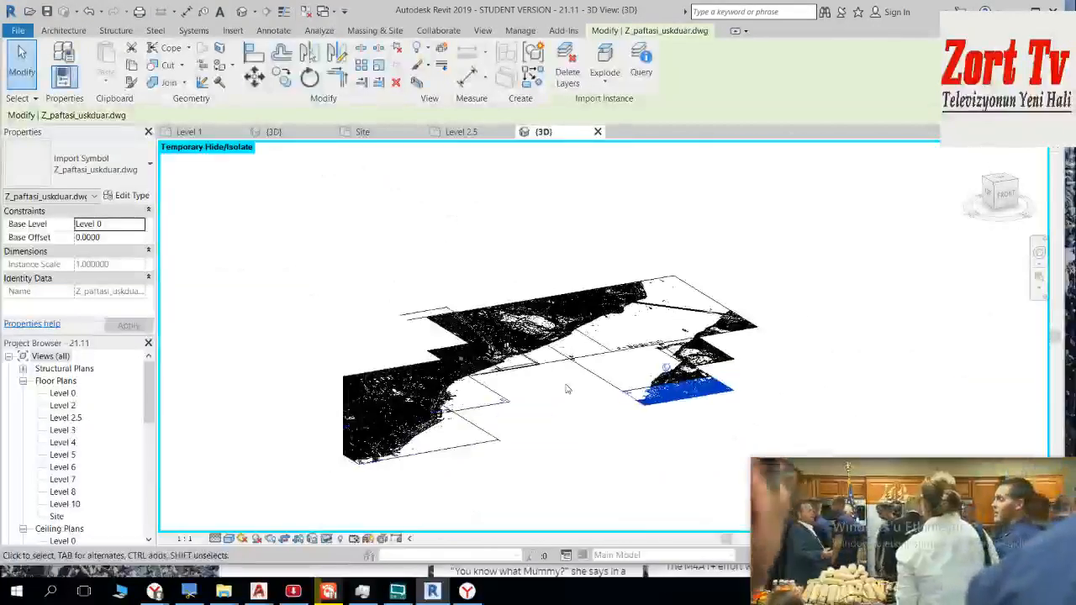
pyautogui.keyDown('shift'); pyautogui.moveTo(561, 465); pyautogui.dragTo(554, 525, button='middle'); pyautogui.keyUp('shift')
pyautogui.scroll(2, 572, 380)
pyautogui.keyDown('shift'); pyautogui.moveTo(574, 381); pyautogui.dragTo(606, 424, button='middle'); pyautogui.keyUp('shift')
pyautogui.scroll(-2, 572, 435)
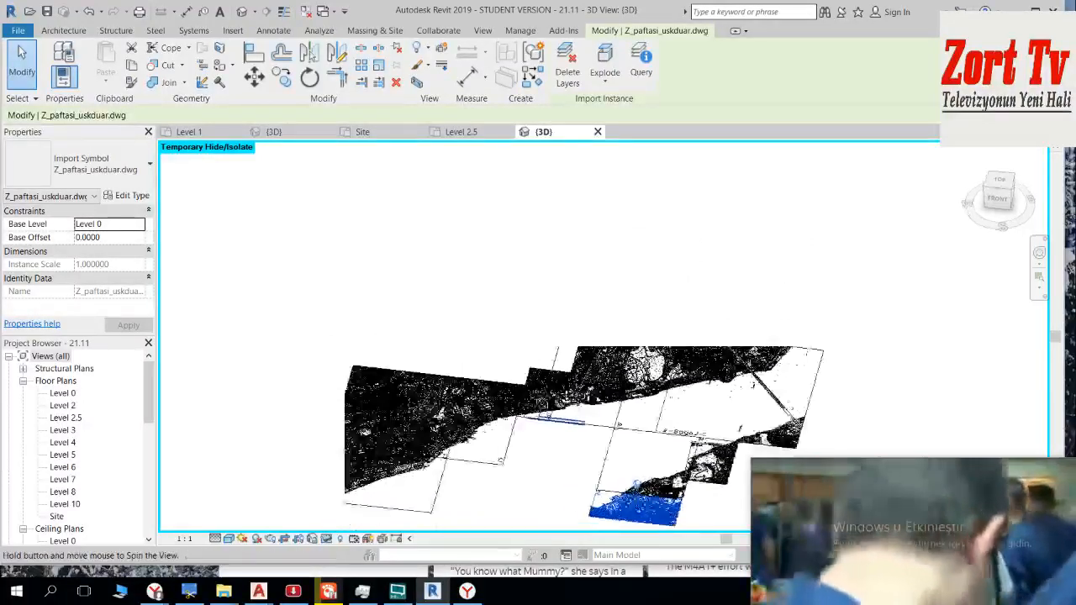
# Step: Inspect the modelled building masses on the Beşiktaş sheets up close in the 3D view
pyautogui.keyDown('shift'); pyautogui.moveTo(476, 346); pyautogui.dragTo(462, 302, button='middle'); pyautogui.keyUp('shift')
pyautogui.scroll(2, 496, 349)
pyautogui.keyDown('shift'); pyautogui.moveTo(503, 369); pyautogui.dragTo(452, 397, button='middle'); pyautogui.keyUp('shift')
pyautogui.scroll(2, 521, 398)
pyautogui.moveTo(538, 407)
pyautogui.mouseDown(button='middle')
pyautogui.moveTo(369, 249)
pyautogui.moveTo(454, 240)
pyautogui.mouseUp(button='middle')
pyautogui.keyDown('shift'); pyautogui.moveTo(473, 321); pyautogui.dragTo(420, 336, button='middle'); pyautogui.keyUp('shift')
pyautogui.keyDown('shift'); pyautogui.moveTo(420, 269); pyautogui.dragTo(548, 336, button='middle'); pyautogui.keyUp('shift')
pyautogui.scroll(6, 548, 338)
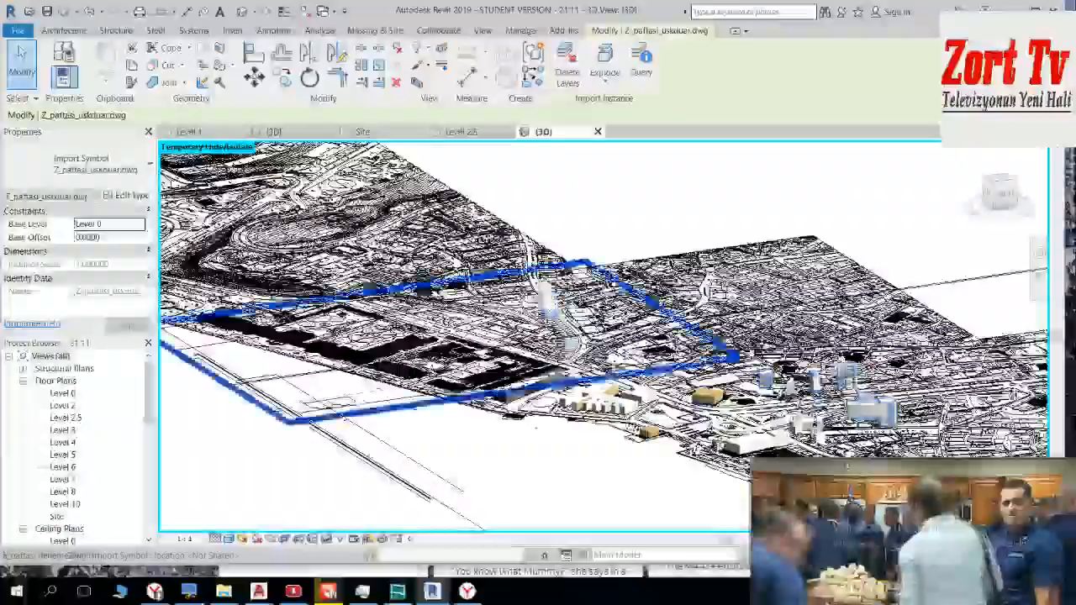
pyautogui.moveTo(656, 370); pyautogui.dragTo(294, 302, button='middle')
pyautogui.scroll(2, 457, 292)
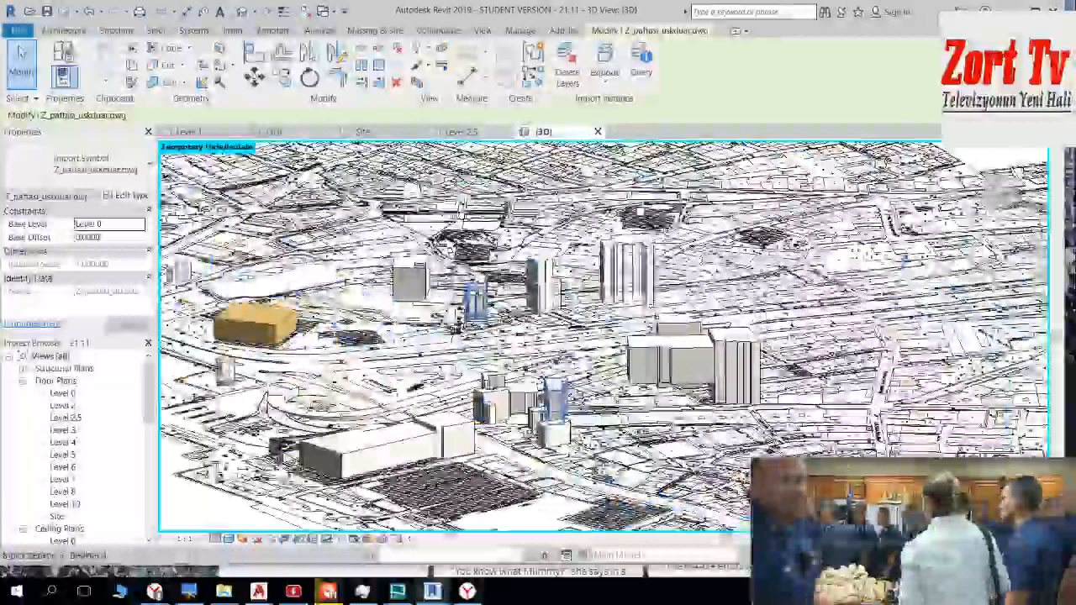
pyautogui.scroll(-3, 477, 290)
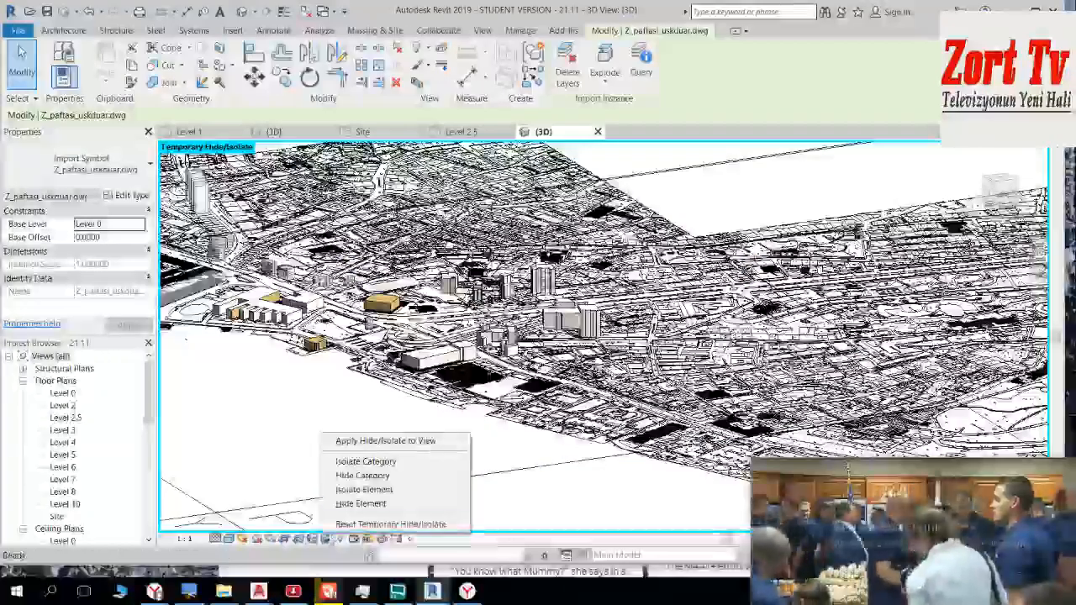
# Step: Reset the temporary hide/isolate in the 3D view and review the whole topography and Bosphorus surface from above
pyautogui.click(374, 524)
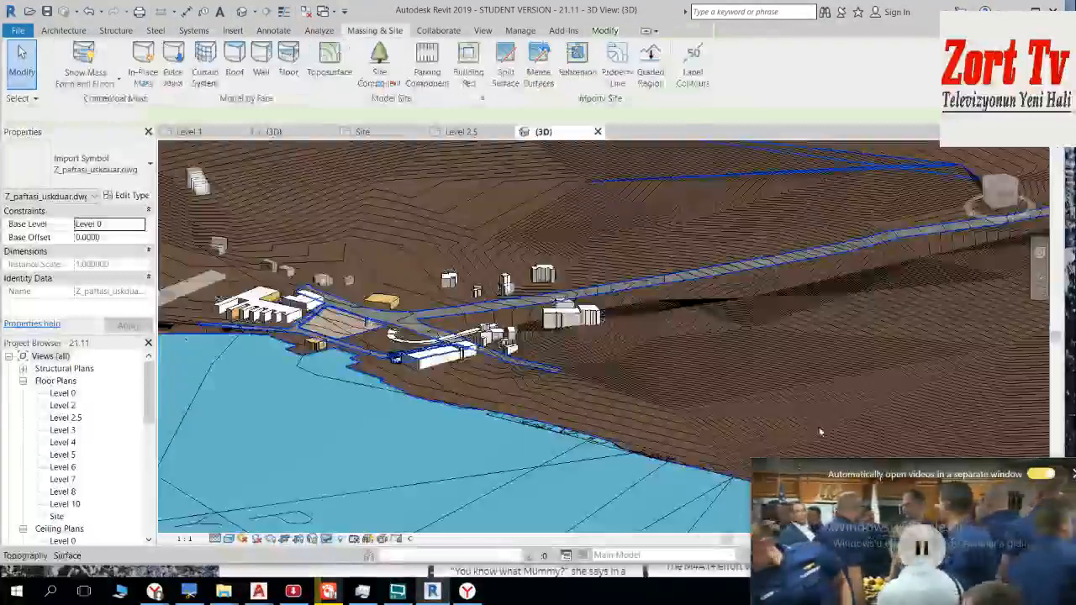
pyautogui.scroll(-1, 550, 427)
pyautogui.moveTo(525, 471); pyautogui.dragTo(447, 312, button='middle')
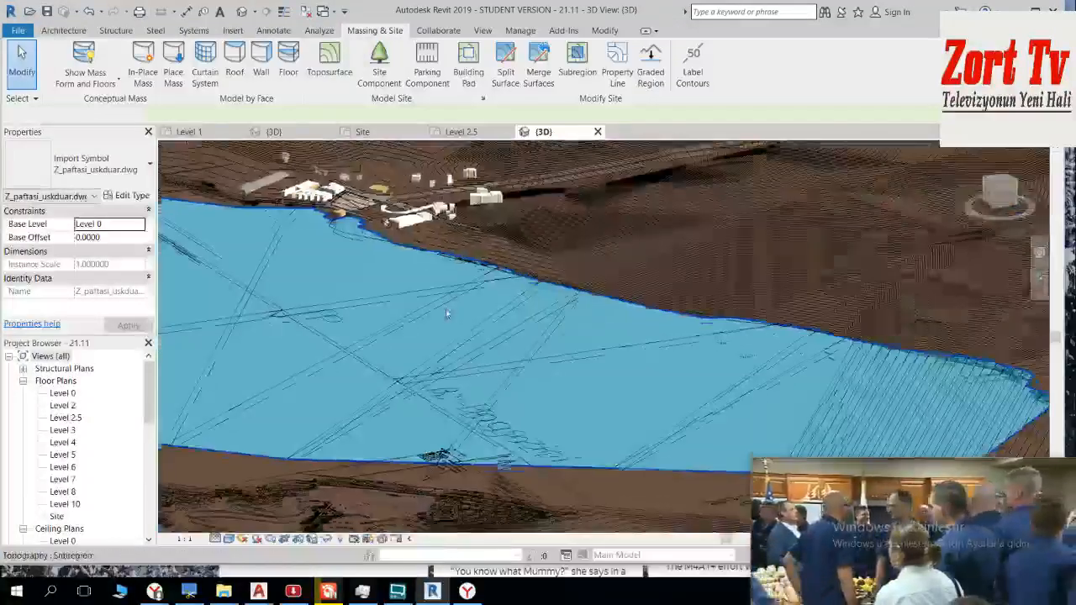
pyautogui.scroll(-3, 450, 319)
pyautogui.keyDown('shift'); pyautogui.moveTo(562, 359); pyautogui.dragTo(542, 380, button='middle'); pyautogui.keyUp('shift')
pyautogui.keyDown('shift'); pyautogui.moveTo(561, 345); pyautogui.dragTo(551, 412, button='middle'); pyautogui.keyUp('shift')
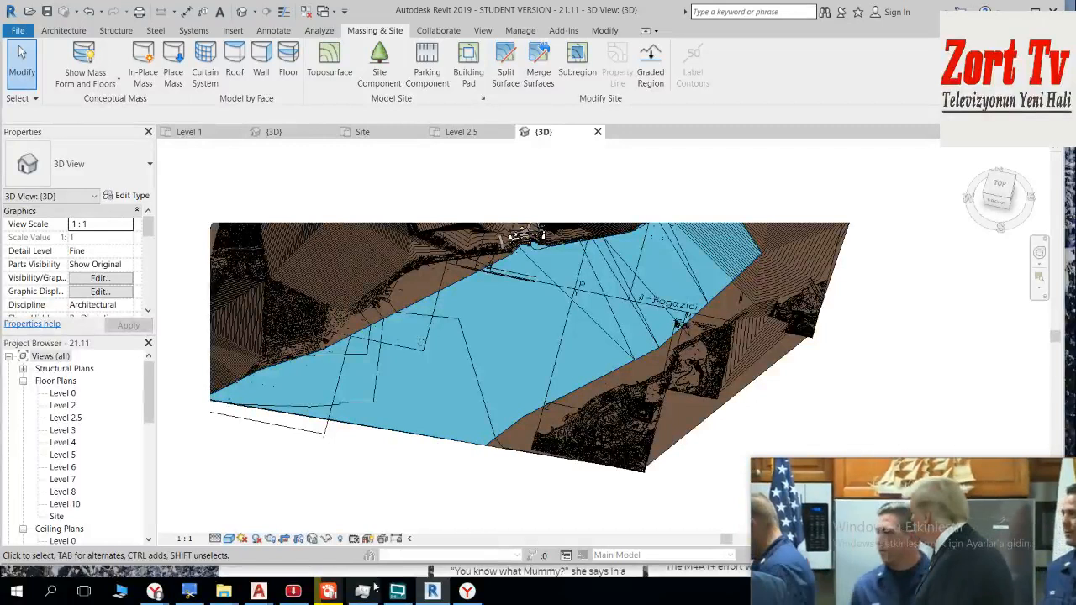
# Step: Switch to AutoCAD and examine the sheet frames around the Bosphorus in istanbul_modelling_22.11.2018.dwg
pyautogui.moveTo(258, 591)
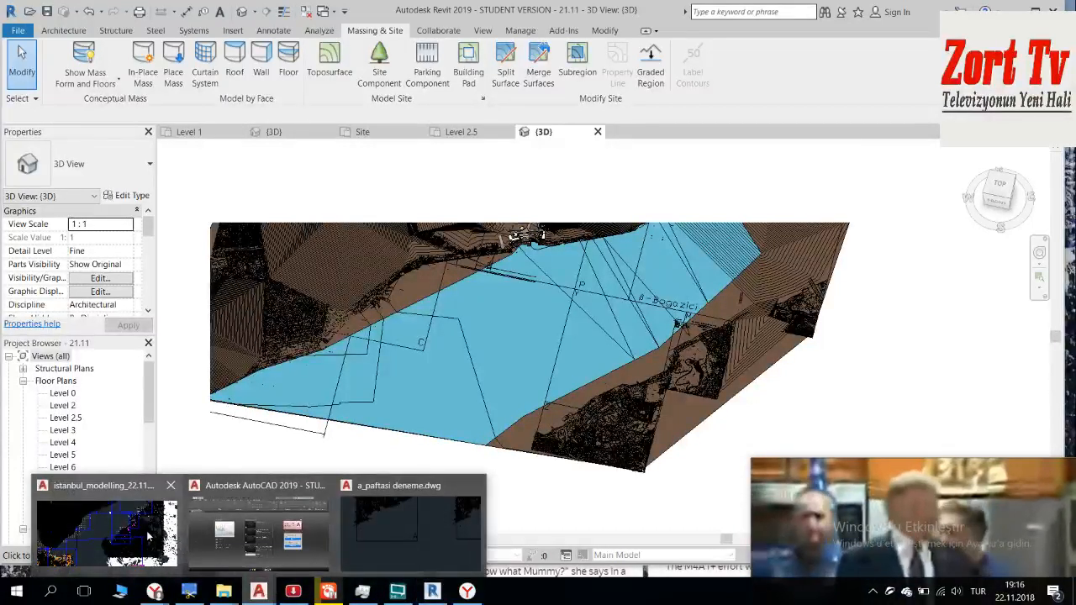
pyautogui.hotkey('alt', 'Tab')
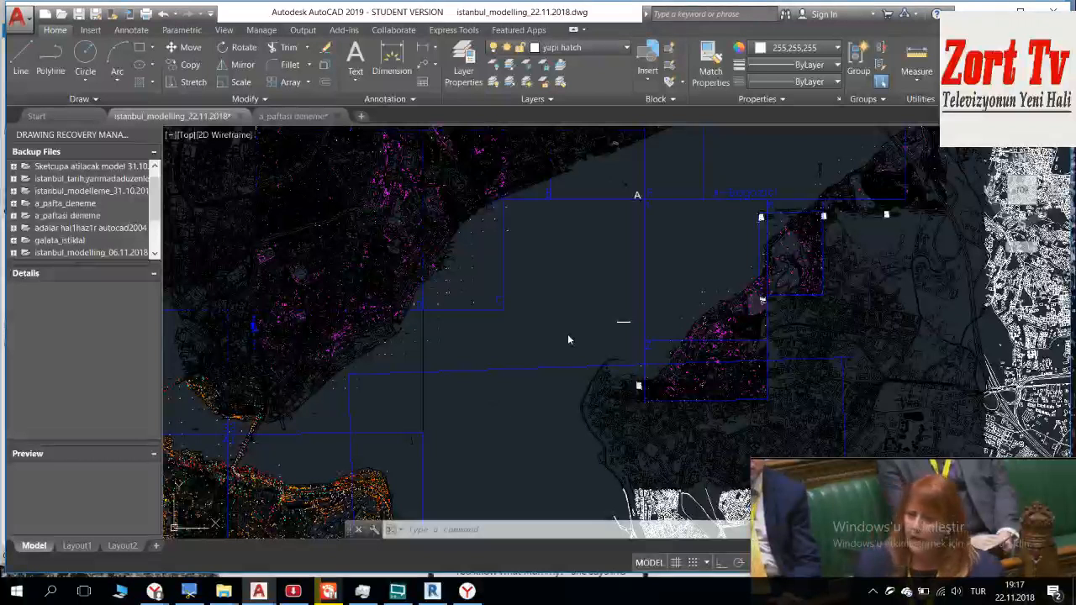
pyautogui.moveTo(948, 481); pyautogui.dragTo(950, 506)
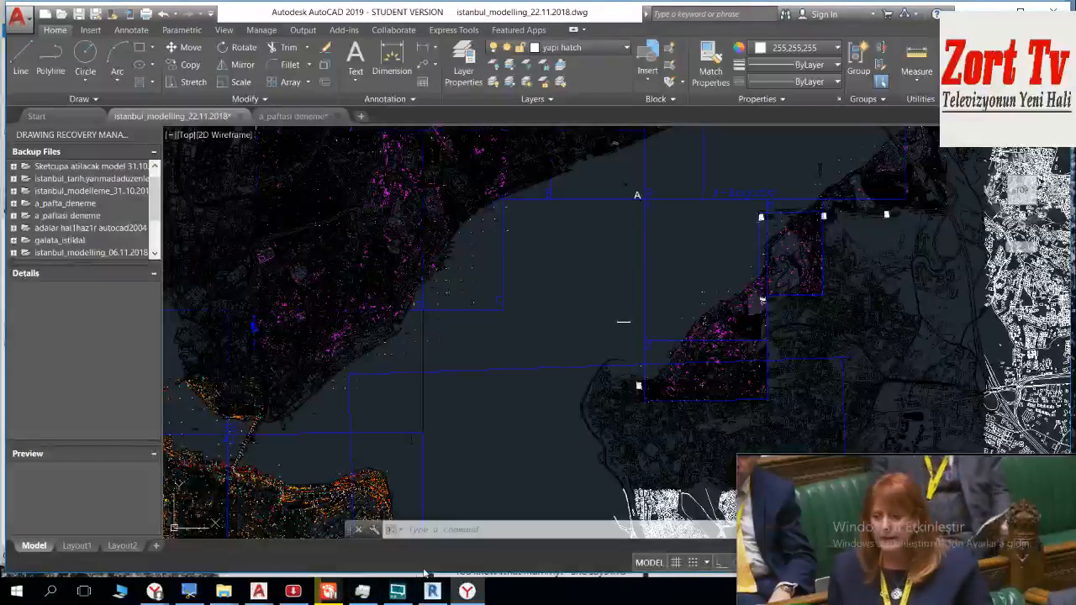
pyautogui.press('XF86AudioLowerVolume')
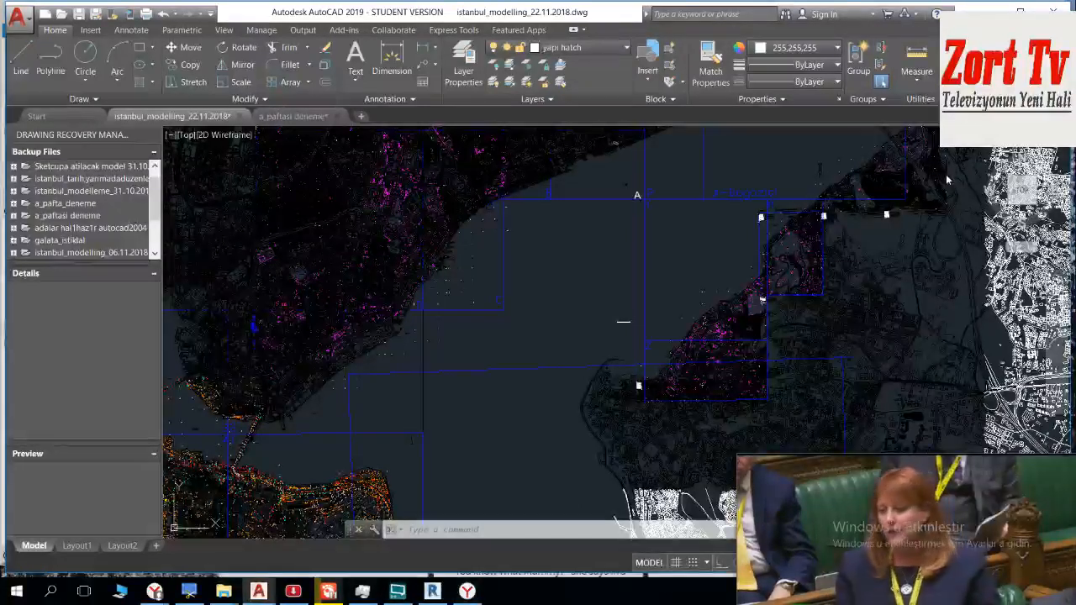
pyautogui.scroll(-2, 623, 321)
pyautogui.scroll(-2, 623, 321)
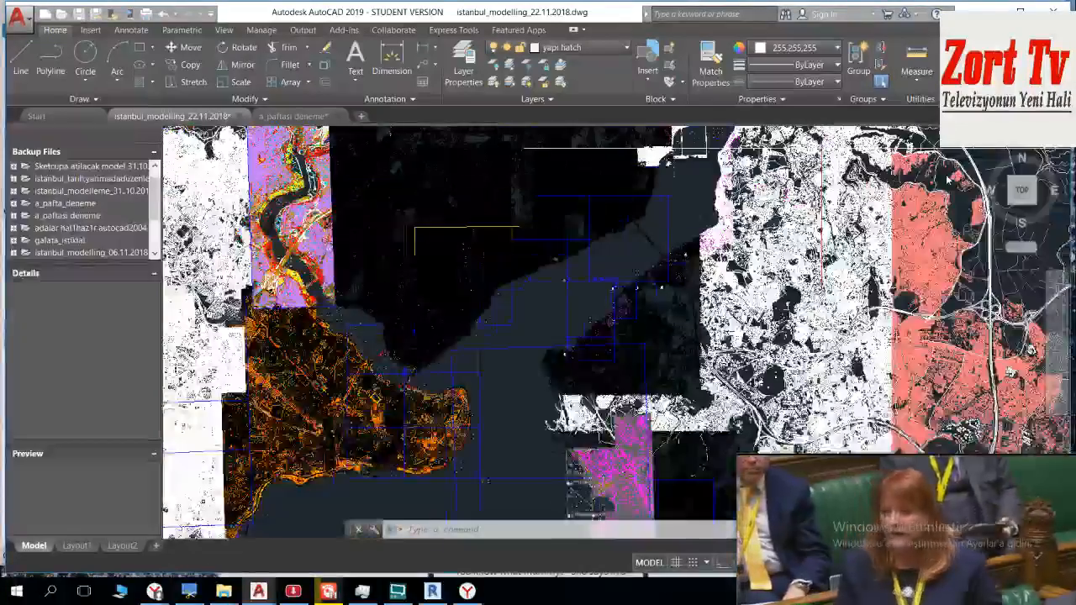
pyautogui.click(561, 335)
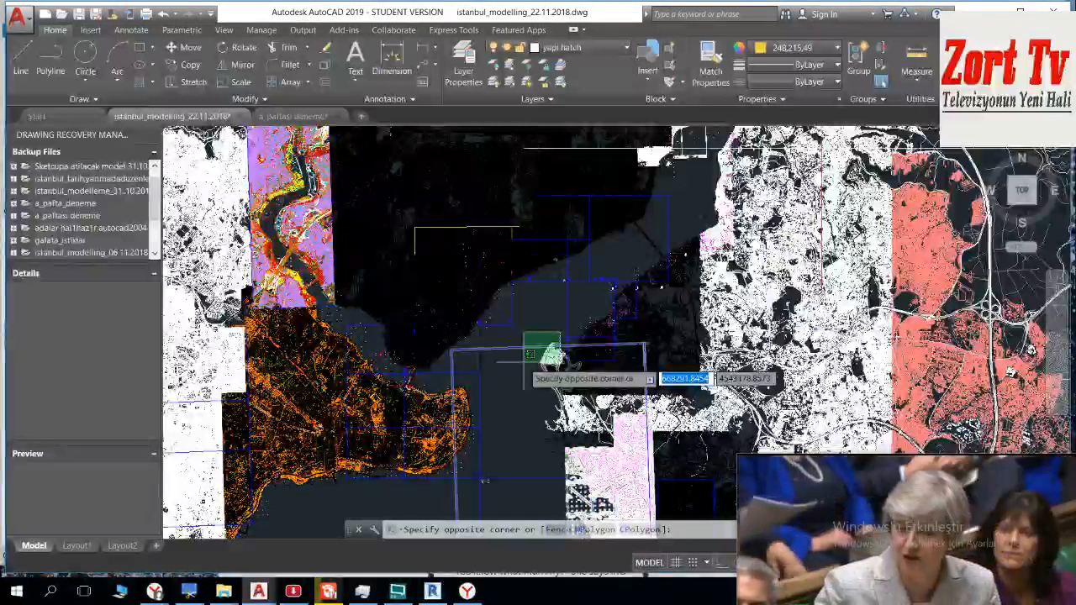
pyautogui.press('Escape')
pyautogui.scroll(5, 547, 283)
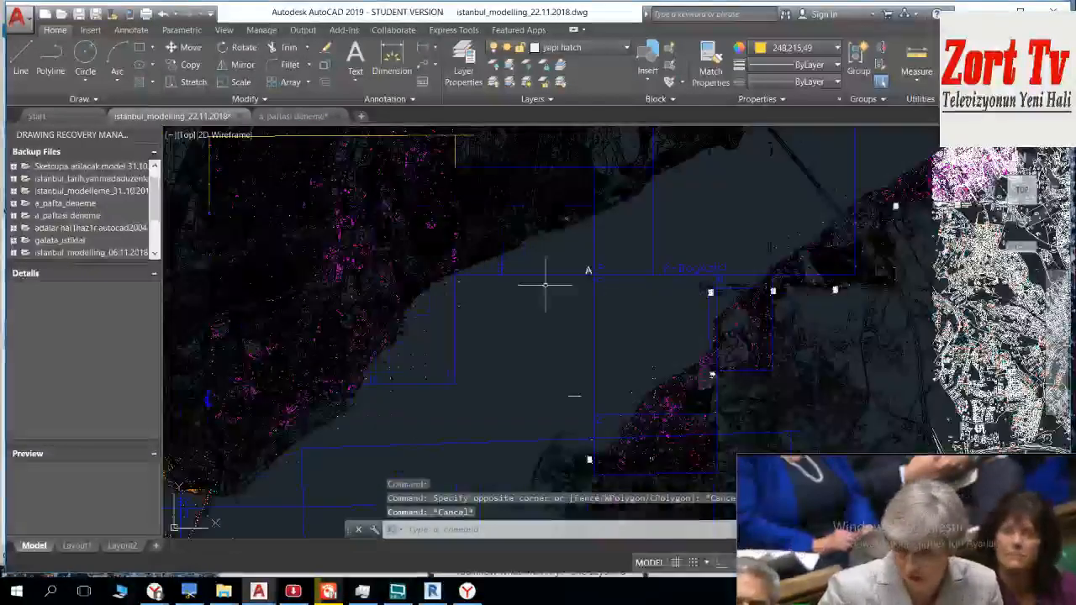
# Step: Delete the diagonal line crossing the circle near the "Mahallesi" label on the waterfront sheet
pyautogui.moveTo(454, 211); pyautogui.dragTo(602, 339, button='middle')
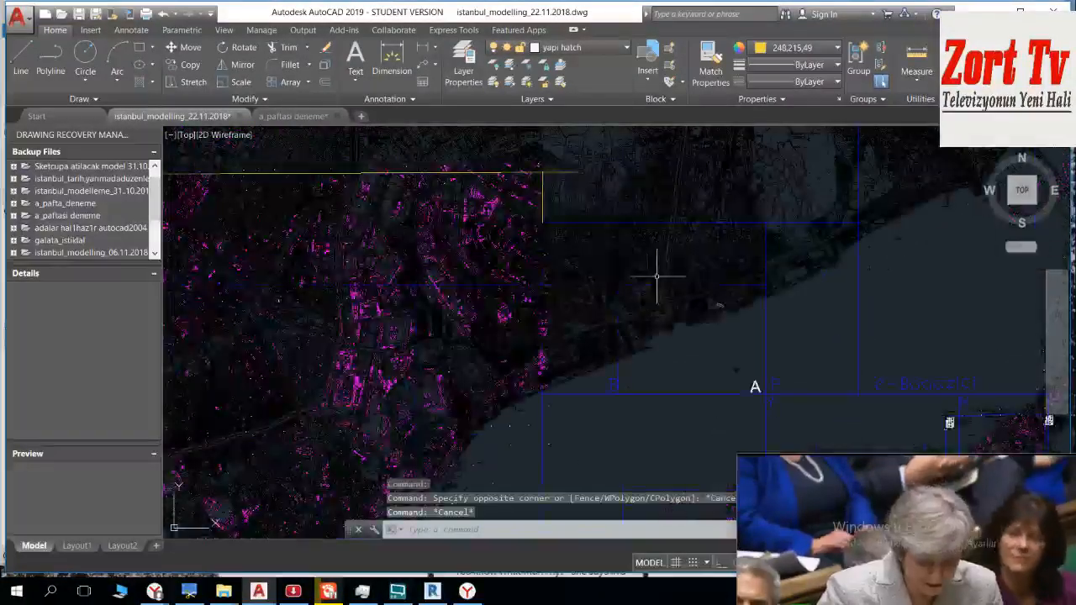
pyautogui.scroll(6, 657, 276)
pyautogui.moveTo(652, 356); pyautogui.dragTo(428, 253, button='middle')
pyautogui.scroll(2, 519, 298)
pyautogui.click(516, 287)
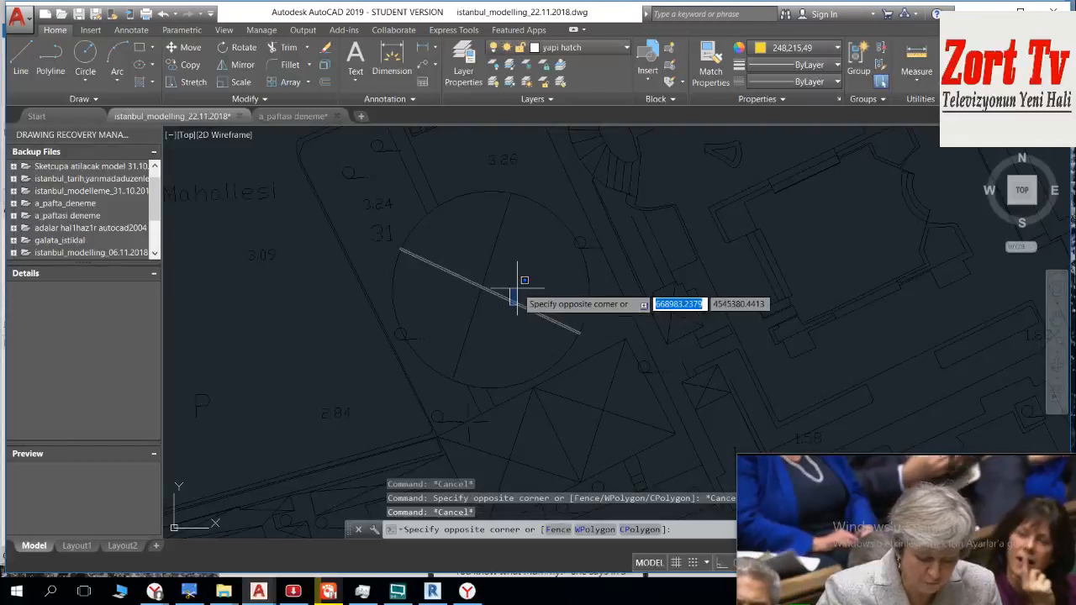
pyautogui.press('Escape')
pyautogui.click(529, 291)
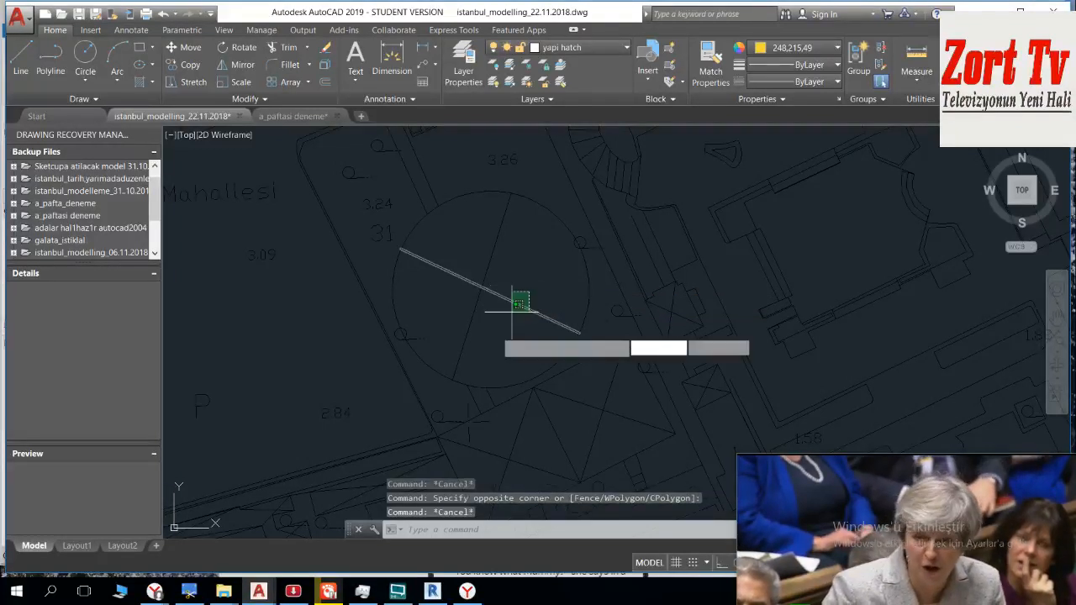
pyautogui.click(496, 332)
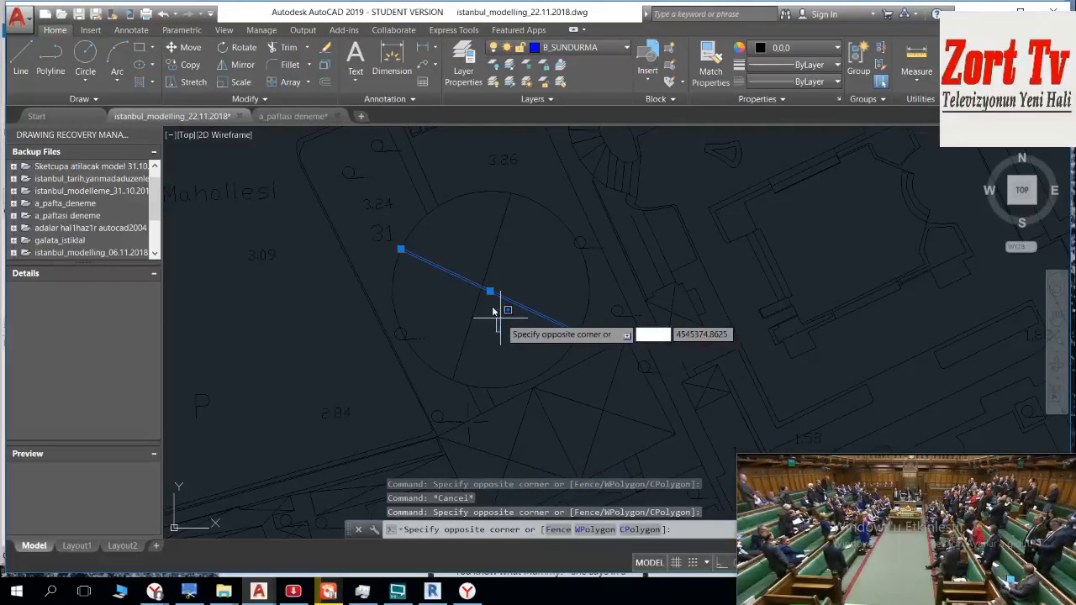
pyautogui.click(497, 310)
pyautogui.press('Delete')
pyautogui.scroll(-4, 499, 311)
pyautogui.scroll(4, 500, 318)
pyautogui.scroll(-8, 434, 245)
pyautogui.scroll(-2, 543, 294)
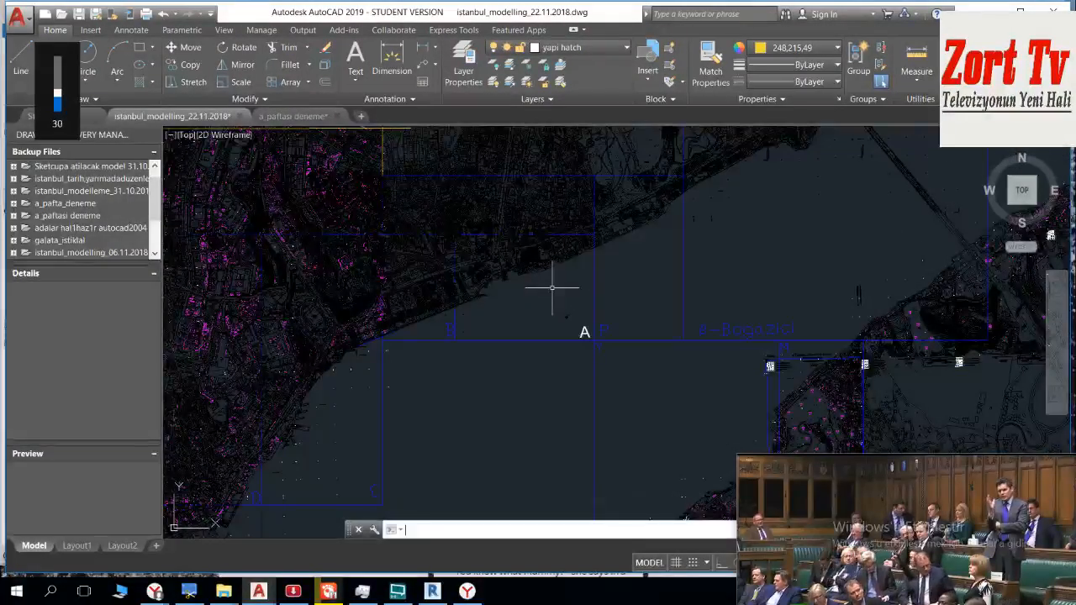
pyautogui.moveTo(583, 299); pyautogui.dragTo(533, 310, button='middle')
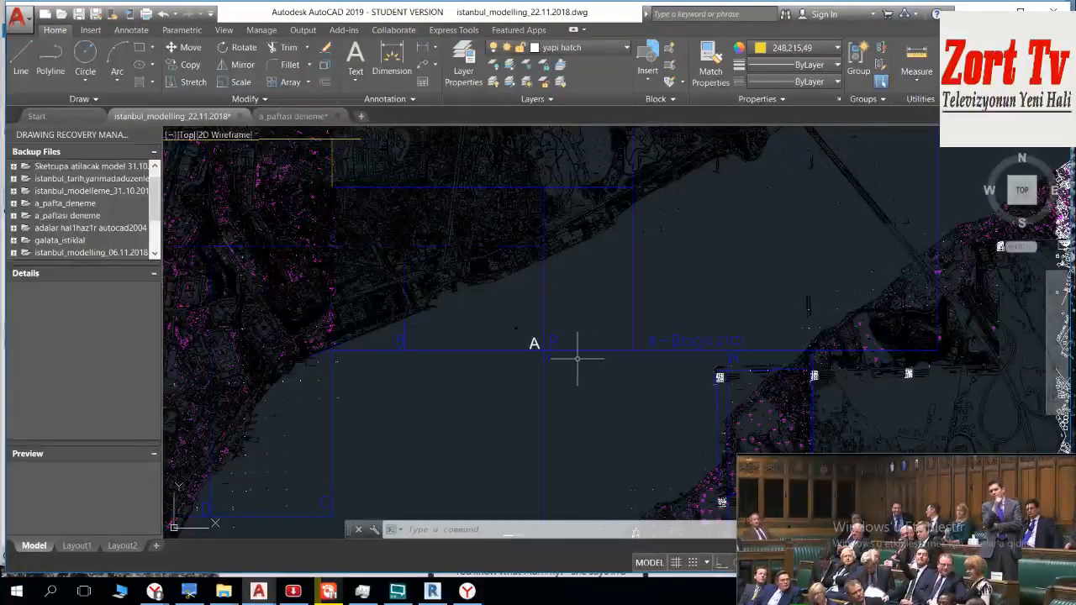
# Step: Switch back to Revit and open the 3D view of the Template1 project to see its imported sheets
pyautogui.click(432, 591)
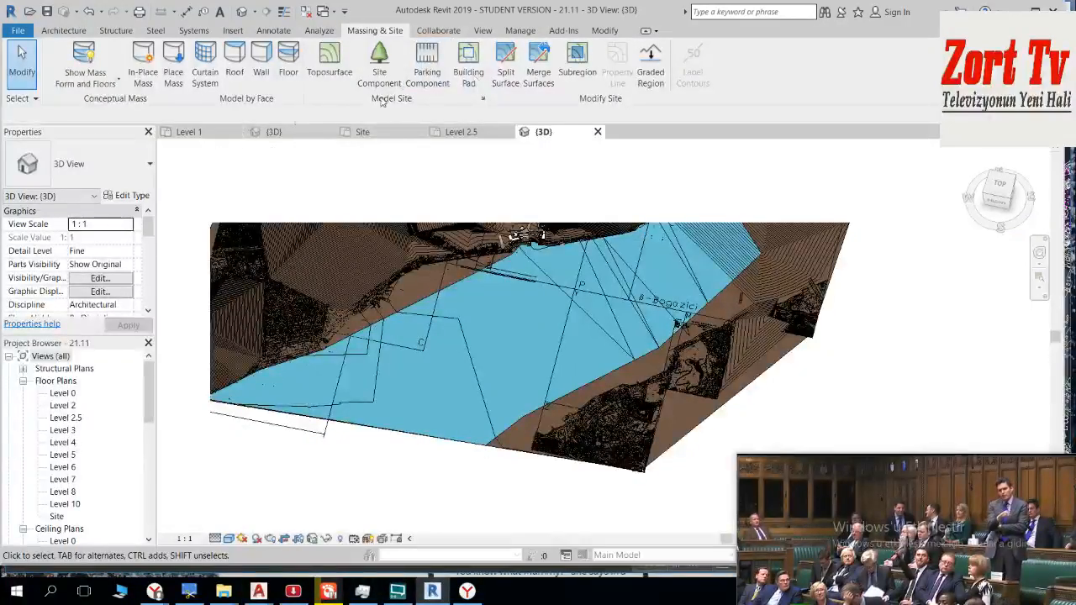
pyautogui.click(327, 15)
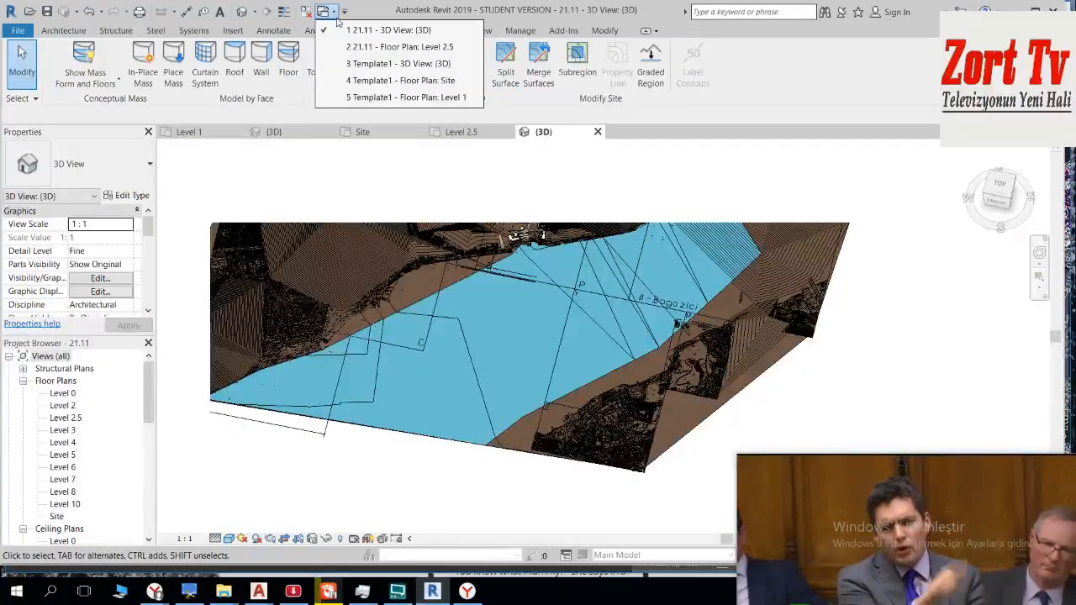
pyautogui.click(367, 64)
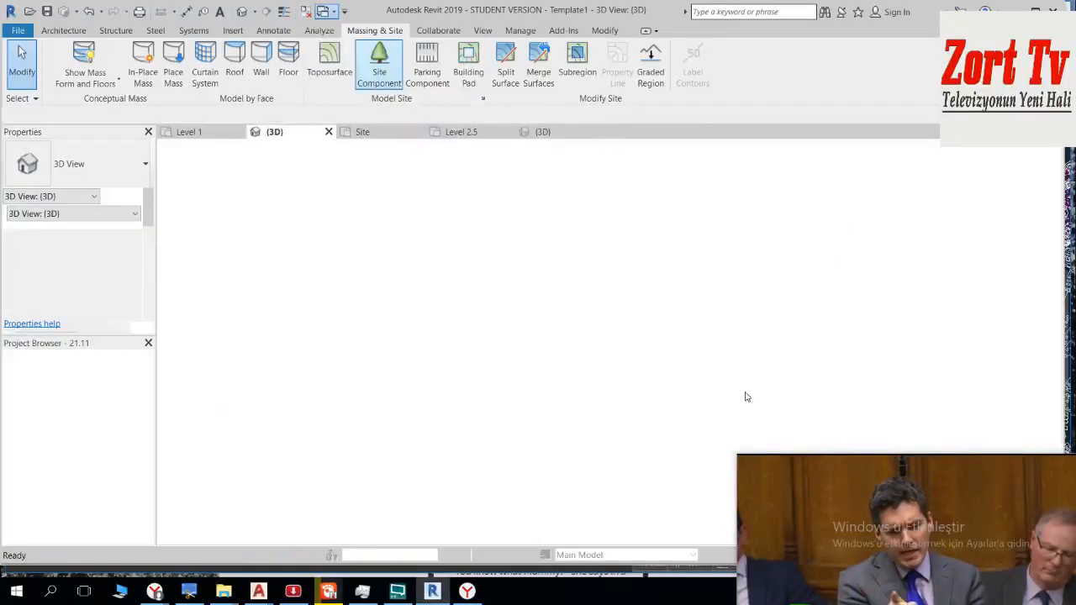
pyautogui.scroll(-2, 598, 305)
pyautogui.keyDown('shift'); pyautogui.moveTo(615, 305); pyautogui.dragTo(446, 273, button='middle'); pyautogui.keyUp('shift')
# Step: Delete the imported sheets A_paftasi_besiktas_22.10.2018.dwg, X_paftasi_a_ustu.dwg, B_paftasi.dwg and bogazici_beta.dwg from the Template1 3D view
pyautogui.click(450, 267)
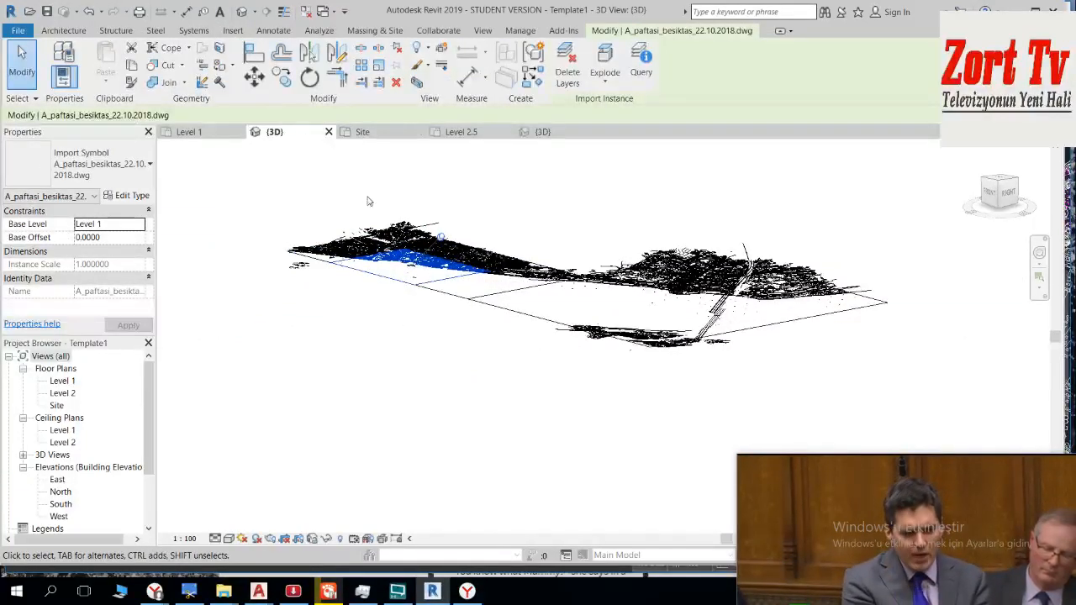
pyautogui.press('Escape')
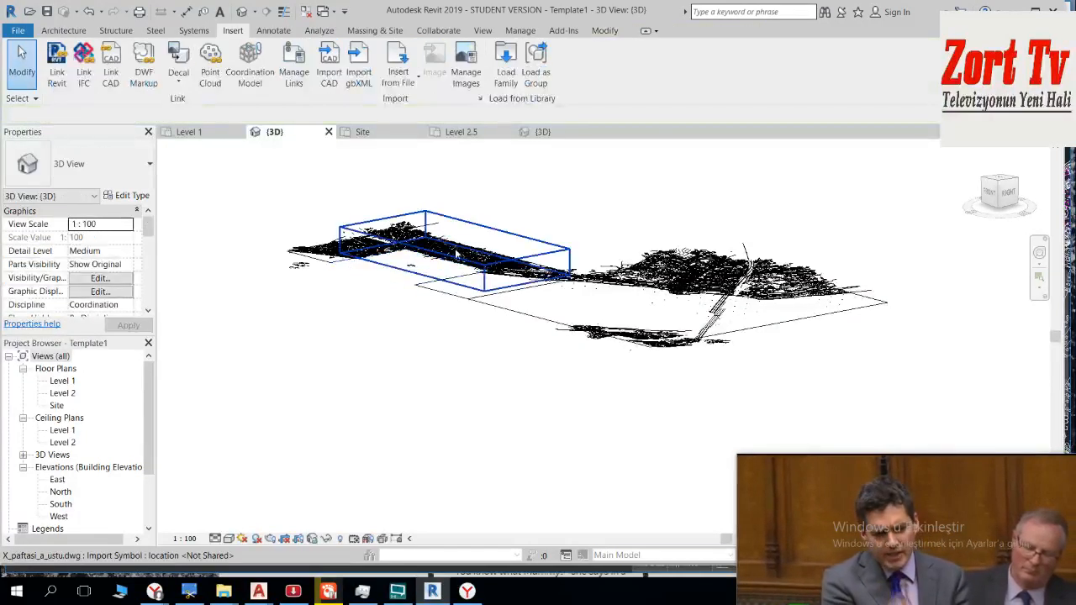
pyautogui.click(488, 227)
pyautogui.press('Delete')
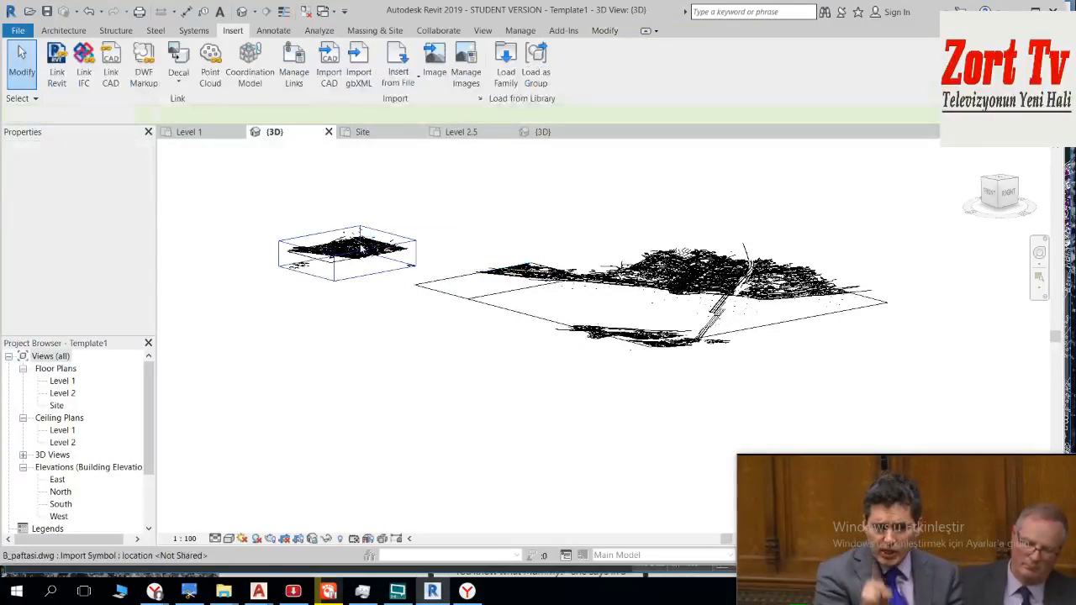
pyautogui.click(361, 249)
pyautogui.press('Delete')
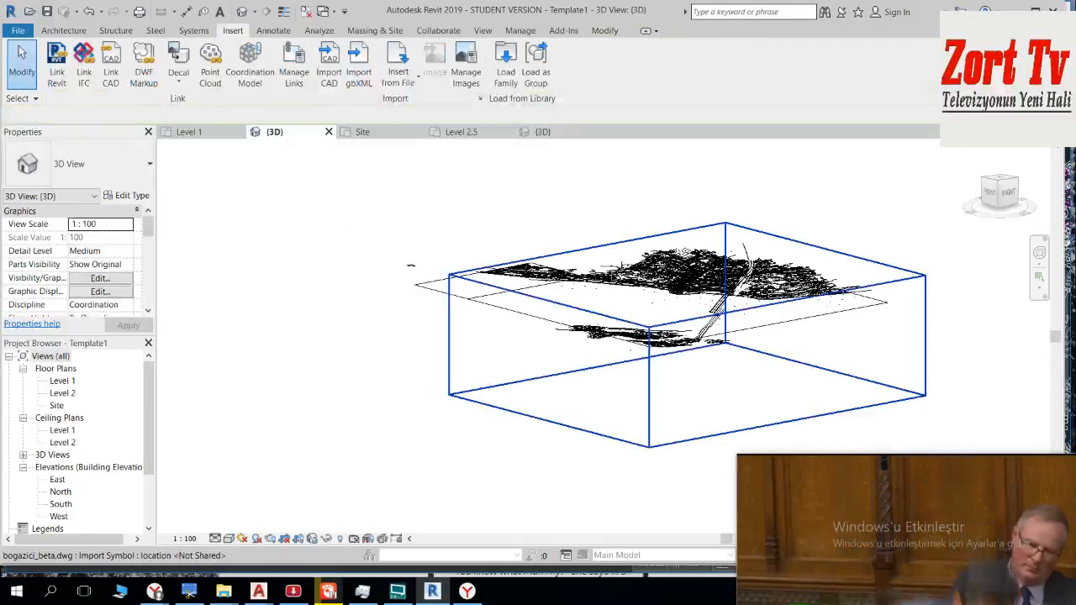
pyautogui.click(733, 265)
pyautogui.press('Delete')
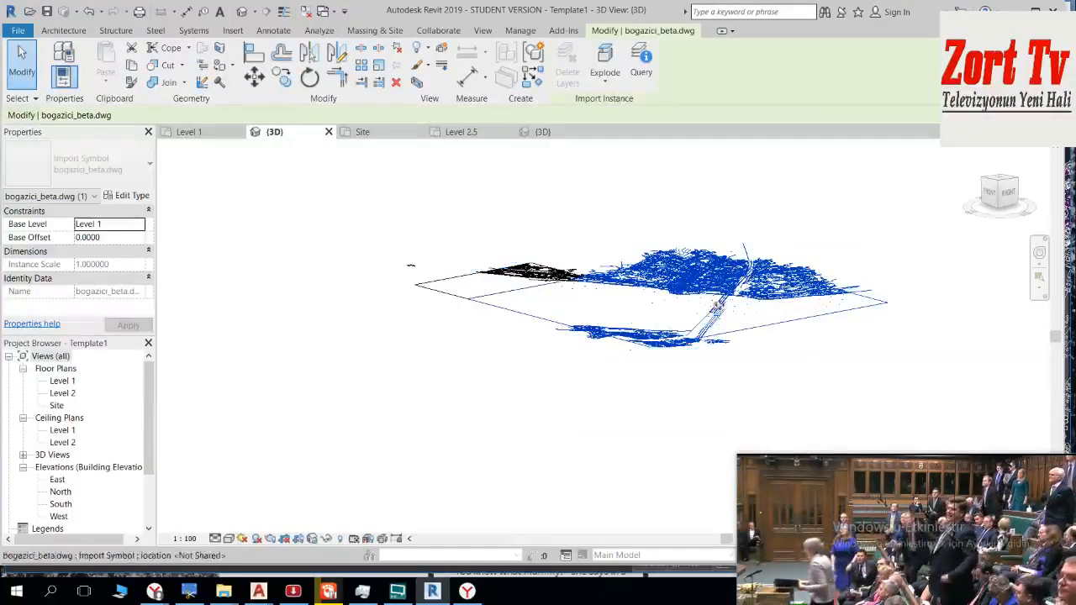
# Step: Delete the imported P_PAFTASI.dwg sheet from the Template1 3D view and open the Site floor plan
pyautogui.click(521, 280)
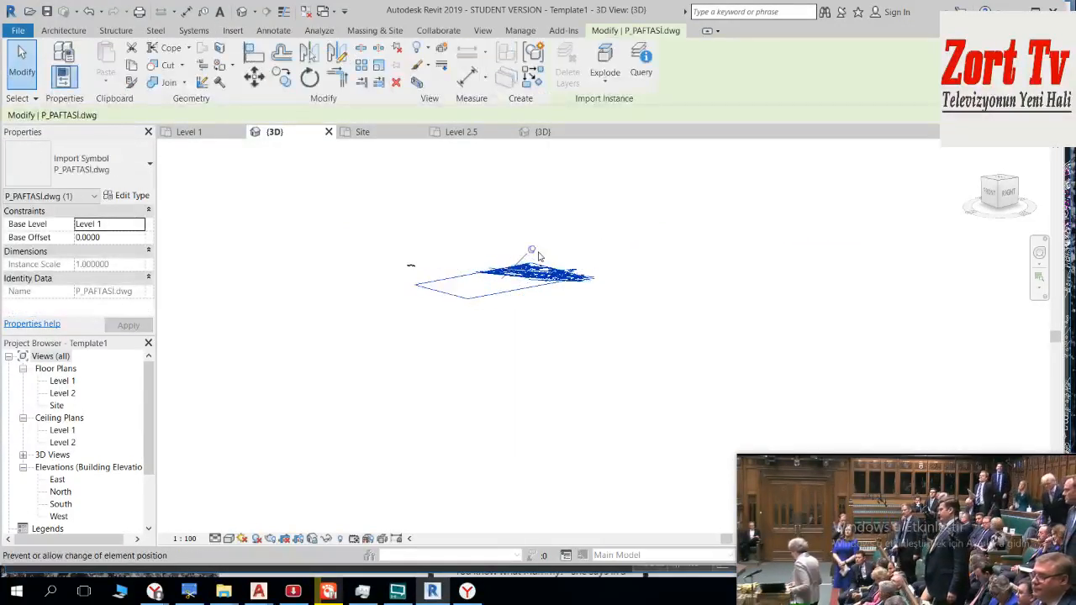
pyautogui.press('Delete')
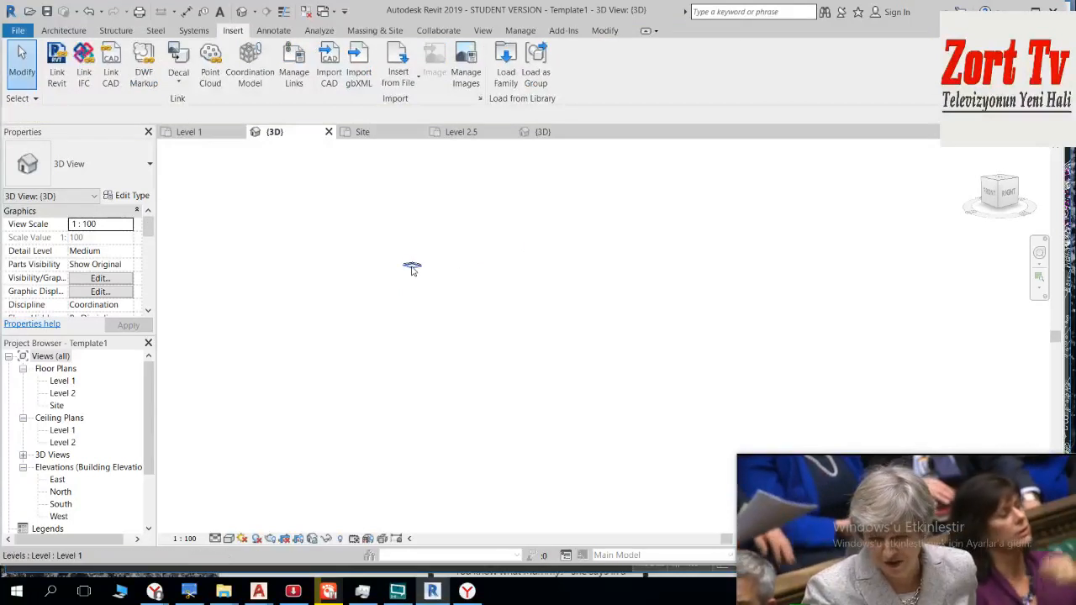
pyautogui.doubleClick(56, 406)
pyautogui.moveTo(522, 383); pyautogui.dragTo(443, 349, button='middle')
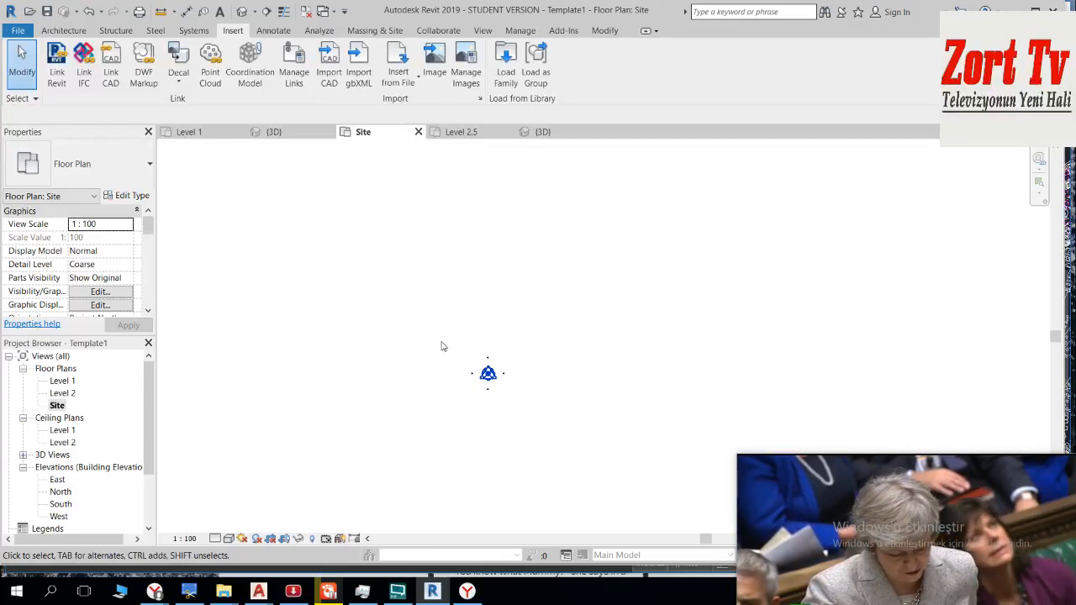
# Step: Switch to istanbul_modelling_22.11.2018.dwg in AutoCAD and select everything inside the sheet A frame with a crossing window
pyautogui.moveTo(275, 598)
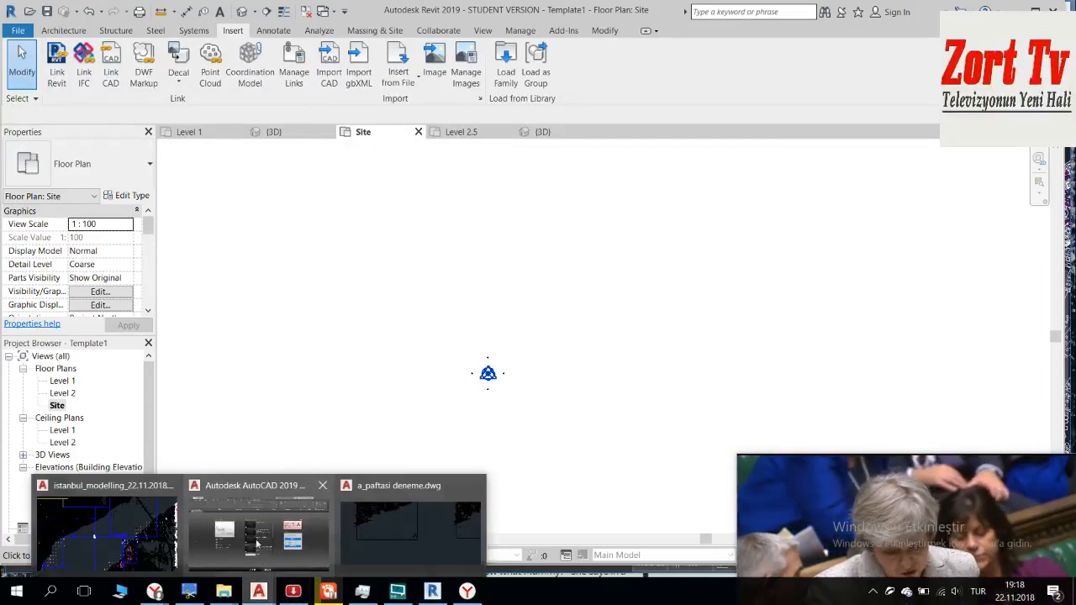
pyautogui.click(289, 528)
pyautogui.scroll(4, 513, 325)
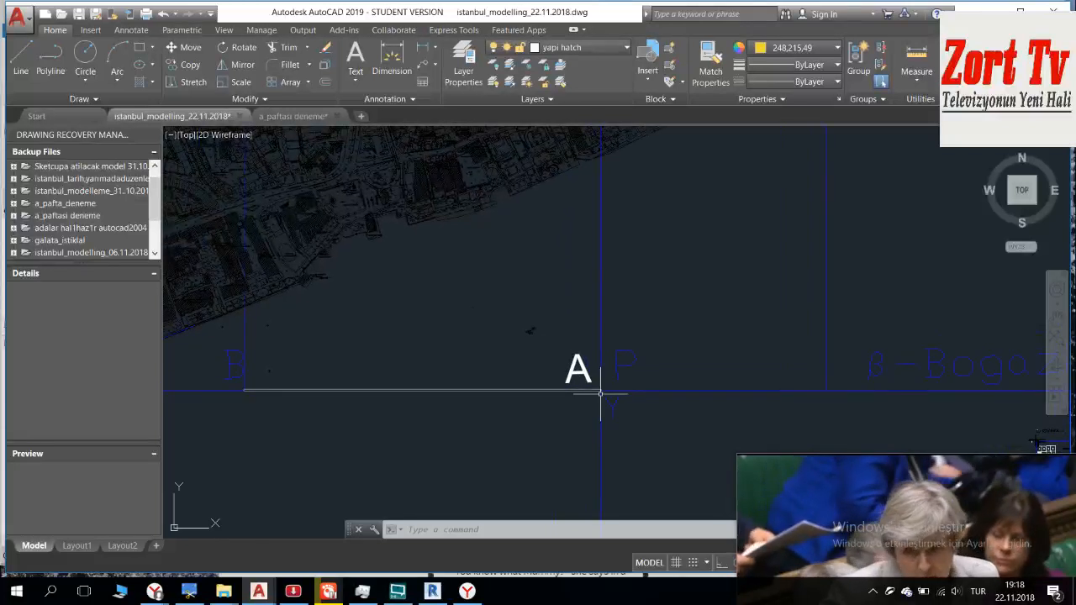
pyautogui.scroll(2, 600, 397)
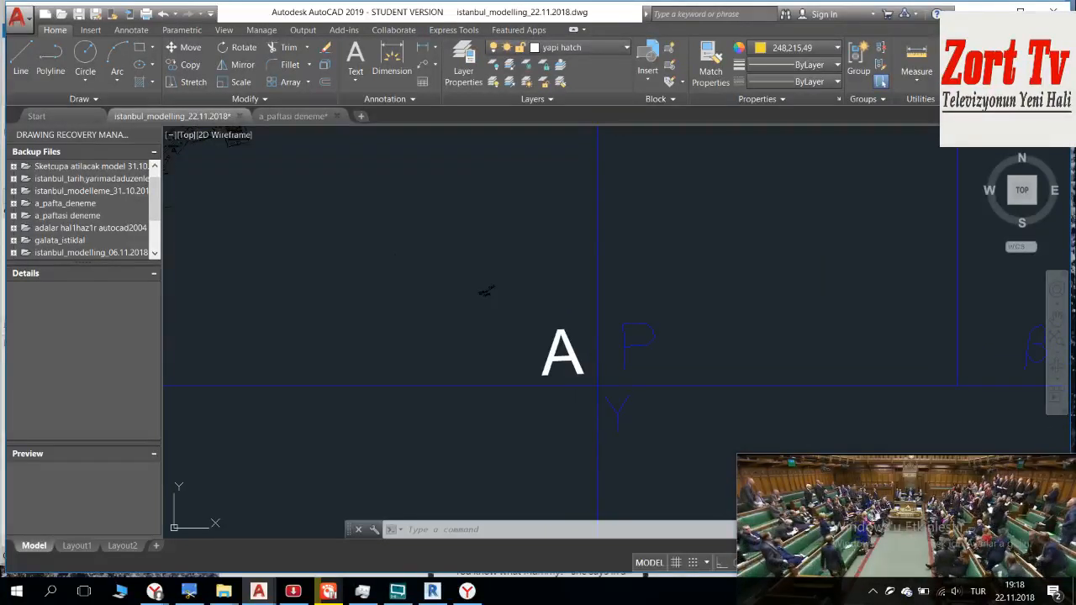
pyautogui.scroll(-3, 536, 332)
pyautogui.moveTo(533, 317); pyautogui.dragTo(600, 413, button='middle')
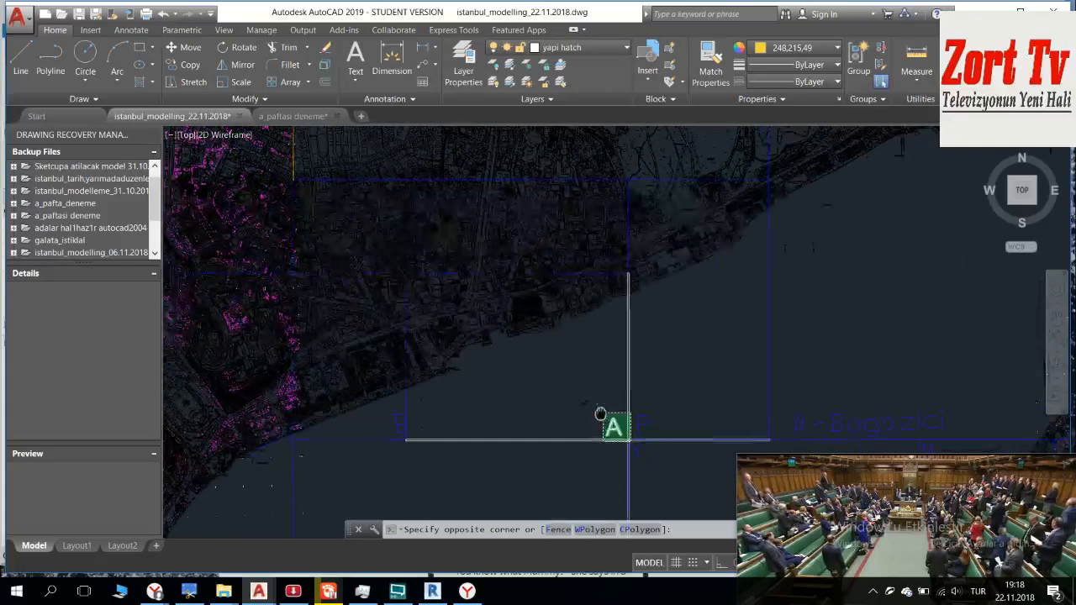
pyautogui.scroll(5, 563, 353)
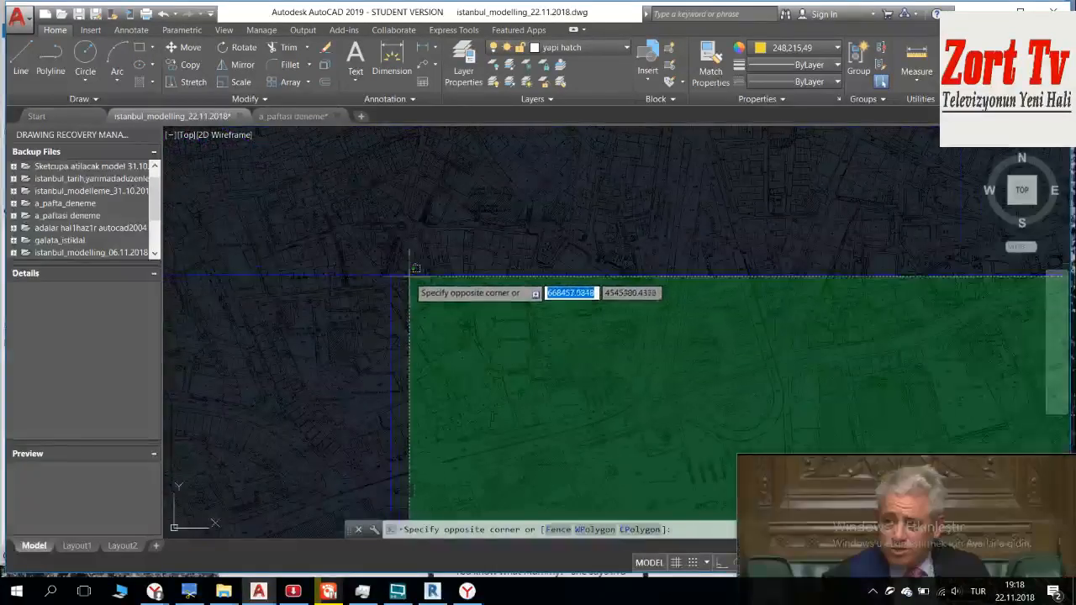
pyautogui.scroll(5, 386, 269)
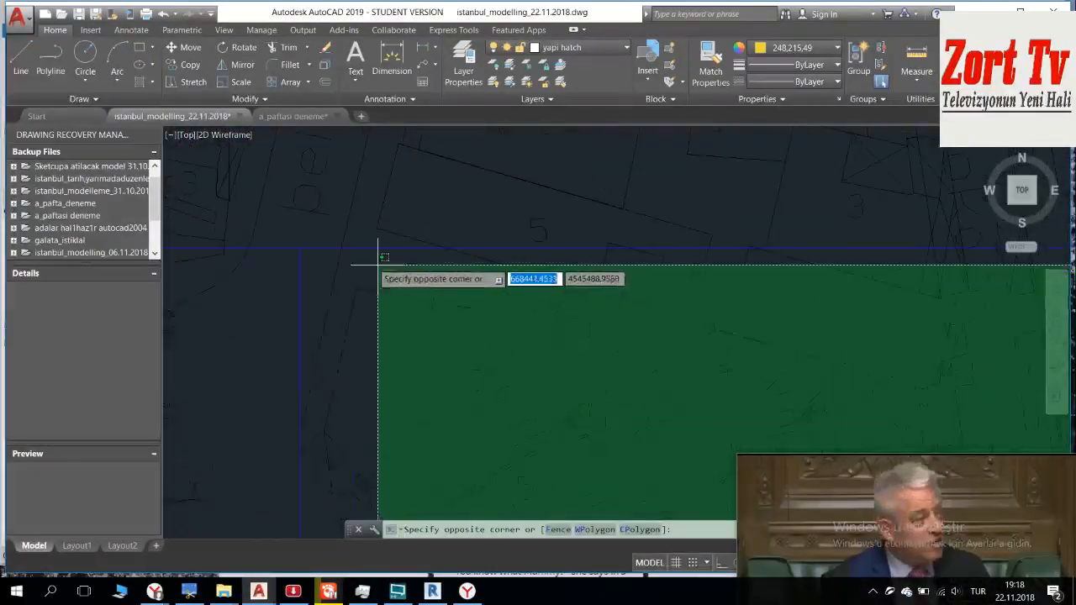
pyautogui.click(291, 227)
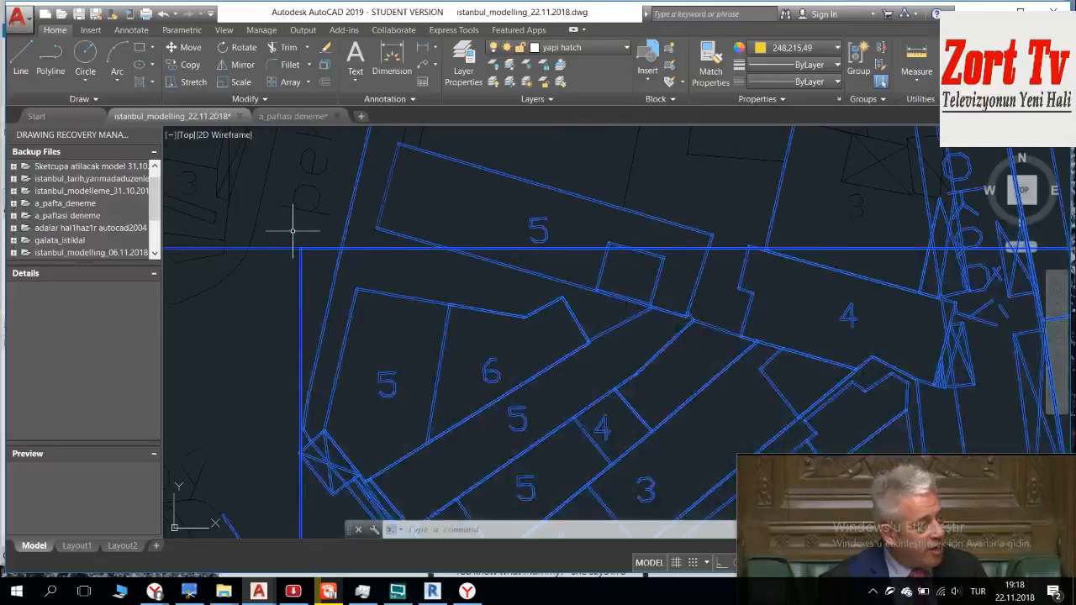
# Step: Remove the frame lines of the neighbouring P and Y sheets from the sheet A selection
pyautogui.scroll(-6, 336, 269)
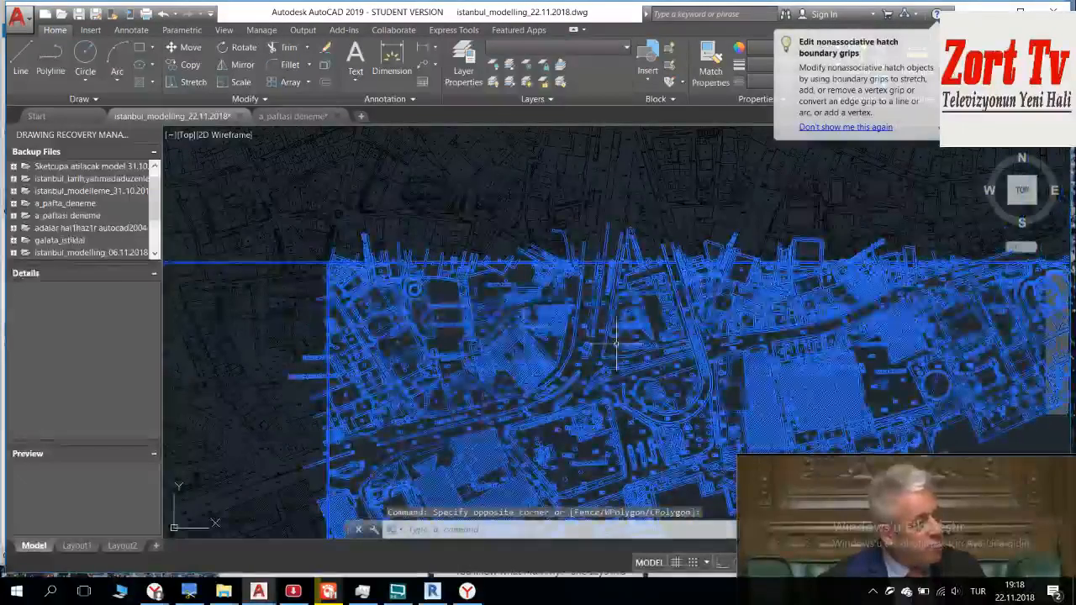
pyautogui.scroll(-4, 340, 262)
pyautogui.moveTo(494, 326); pyautogui.dragTo(507, 251, button='middle')
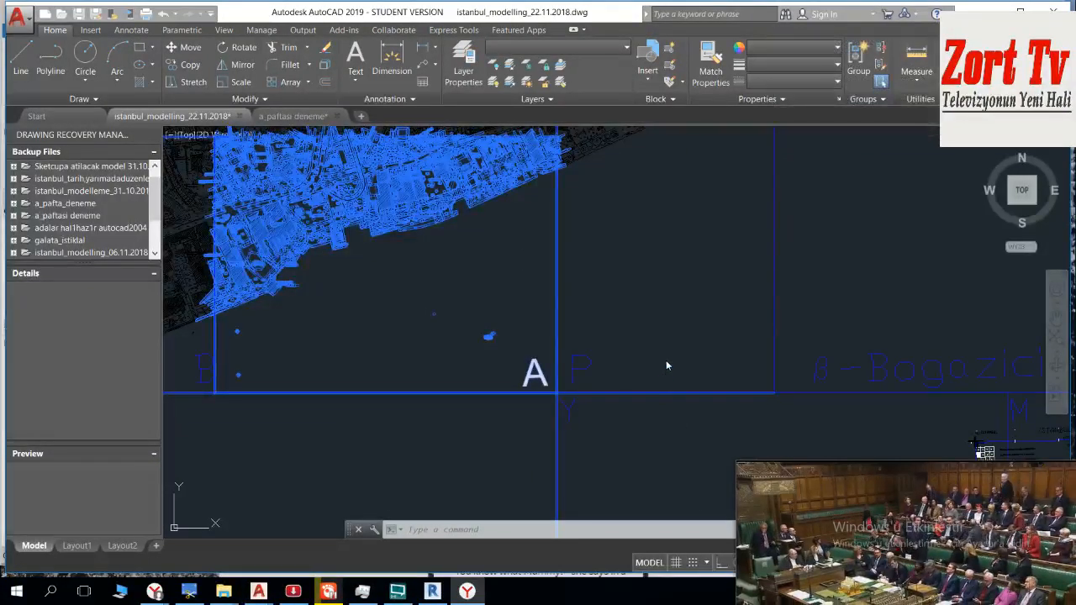
pyautogui.keyDown('shift'); pyautogui.click(656, 442); pyautogui.keyUp('shift')
pyautogui.keyDown('shift'); pyautogui.click(610, 367); pyautogui.keyUp('shift')
pyautogui.moveTo(600, 367); pyautogui.dragTo(604, 267, button='middle')
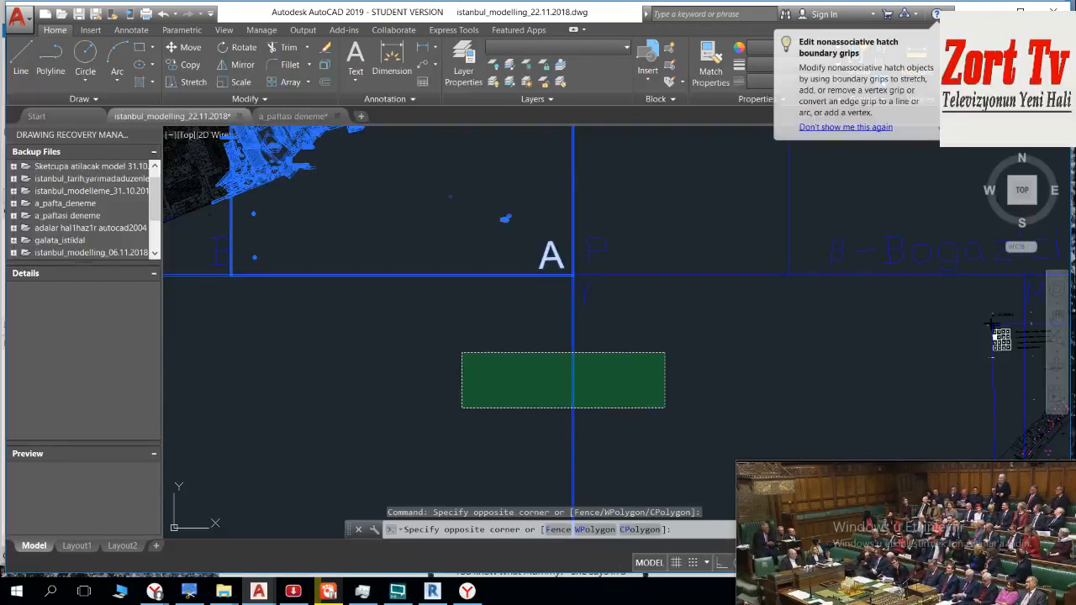
pyautogui.click(442, 401)
pyautogui.moveTo(429, 384)
pyautogui.mouseDown(button='middle')
pyautogui.moveTo(600, 341)
pyautogui.moveTo(521, 309)
pyautogui.mouseUp(button='middle')
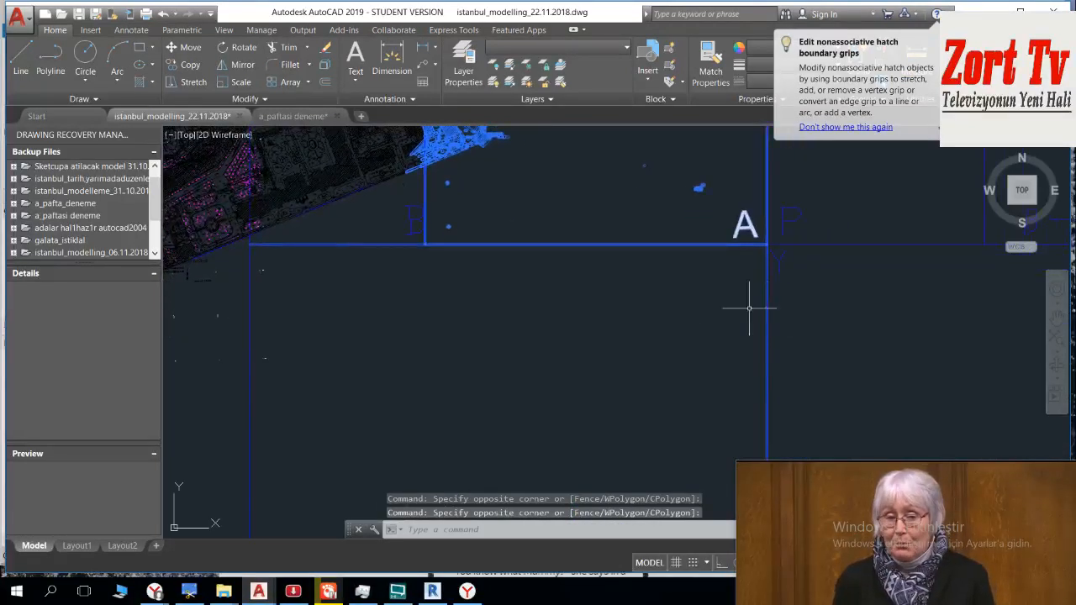
pyautogui.click(807, 309)
pyautogui.click(710, 340)
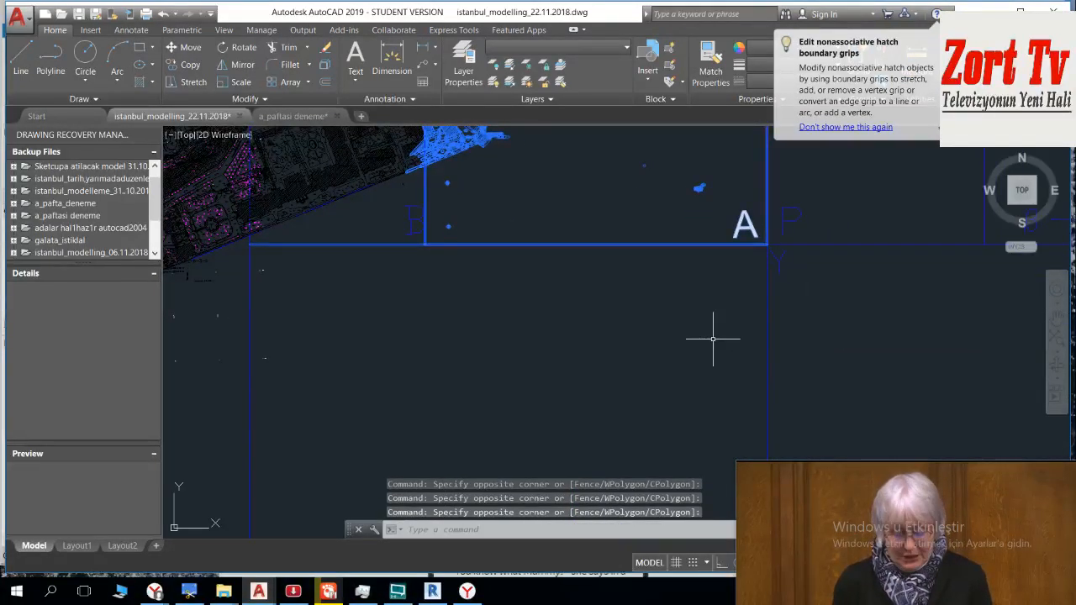
# Step: Remove the frame lines extending west past sheet A, at its lower and upper edges, from the selection
pyautogui.moveTo(414, 302); pyautogui.dragTo(557, 398, button='middle')
pyautogui.click(541, 396)
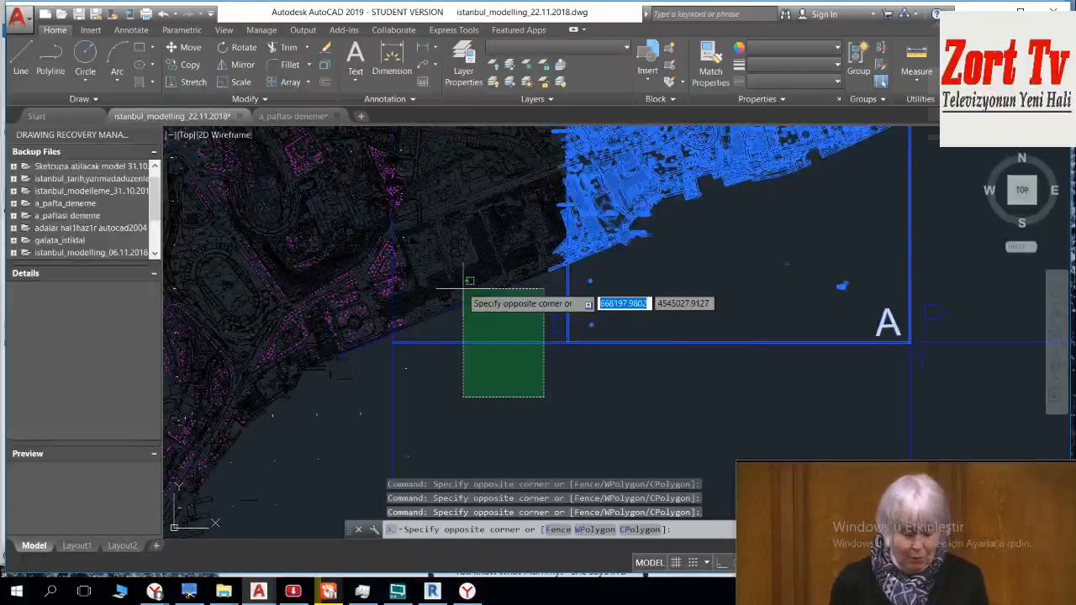
pyautogui.click(460, 283)
pyautogui.moveTo(460, 283); pyautogui.dragTo(404, 499, button='middle')
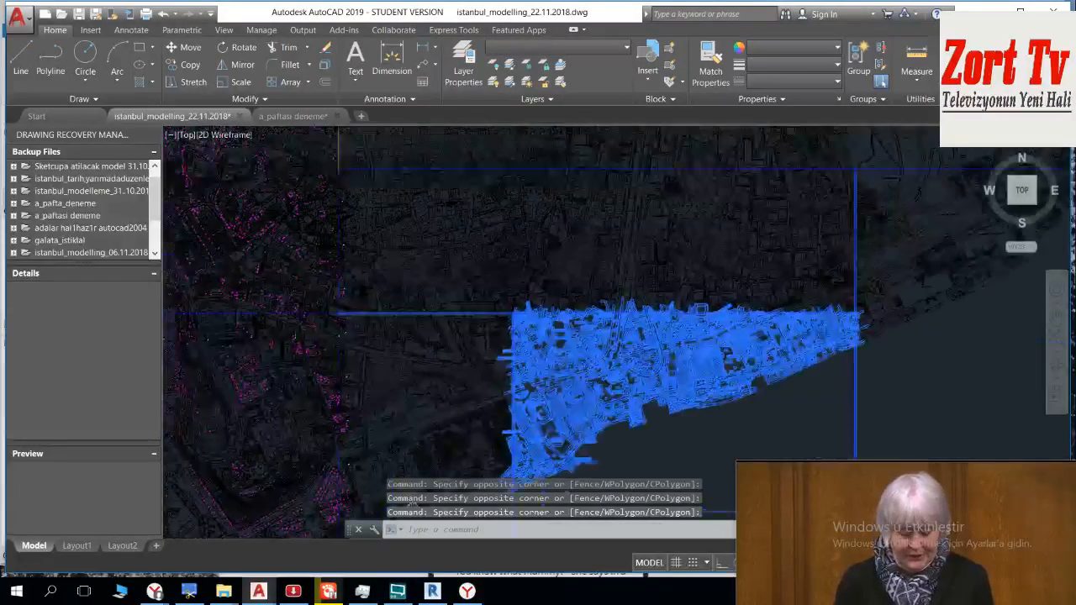
pyautogui.scroll(4, 484, 326)
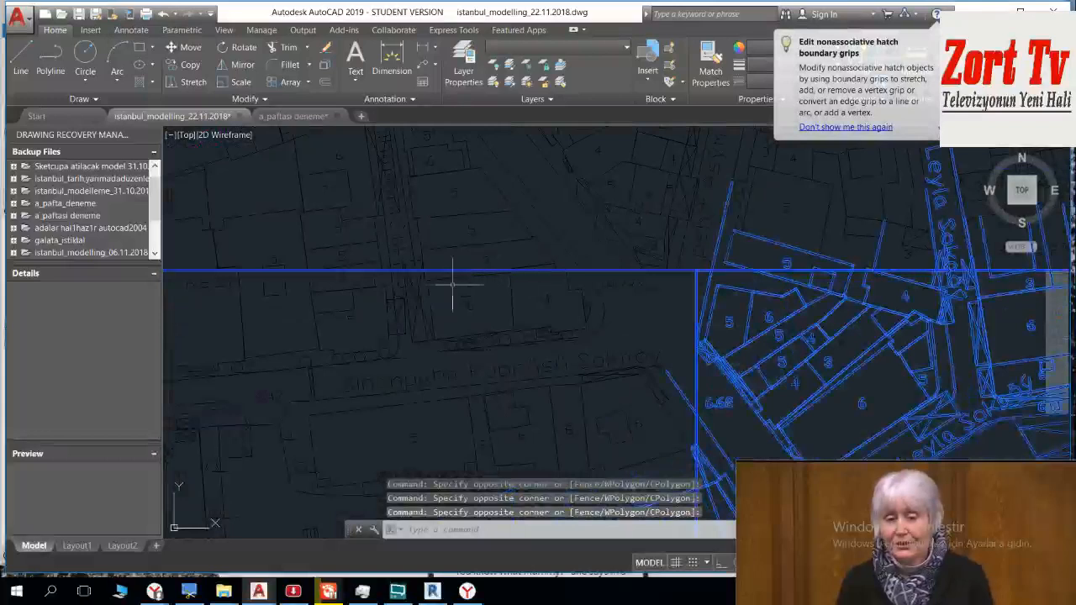
pyautogui.scroll(2, 505, 291)
pyautogui.click(505, 292)
pyautogui.click(452, 264)
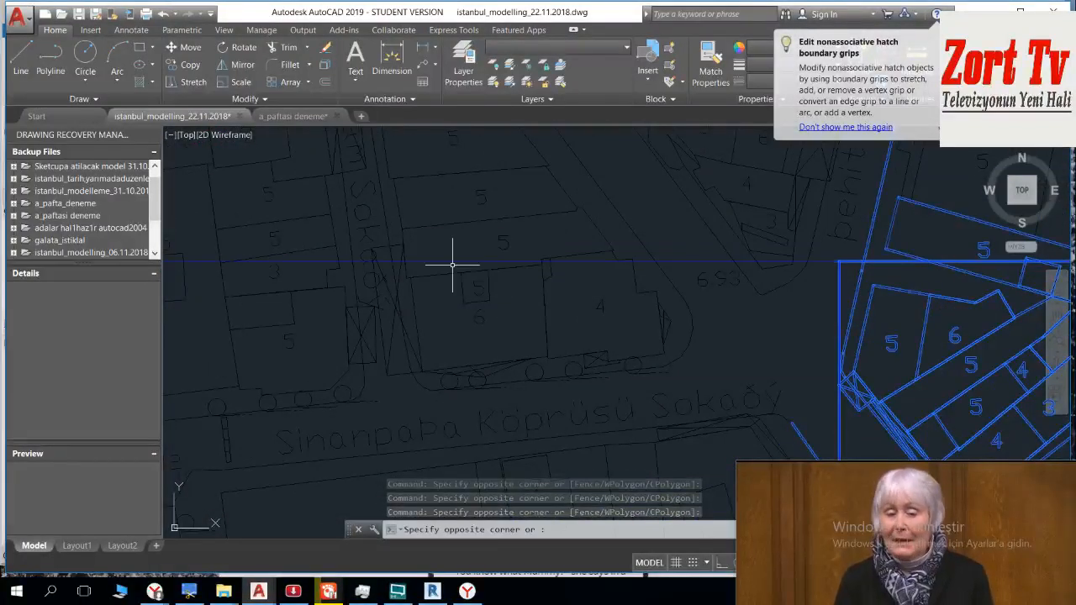
pyautogui.scroll(-5, 454, 264)
pyautogui.scroll(-6, 484, 274)
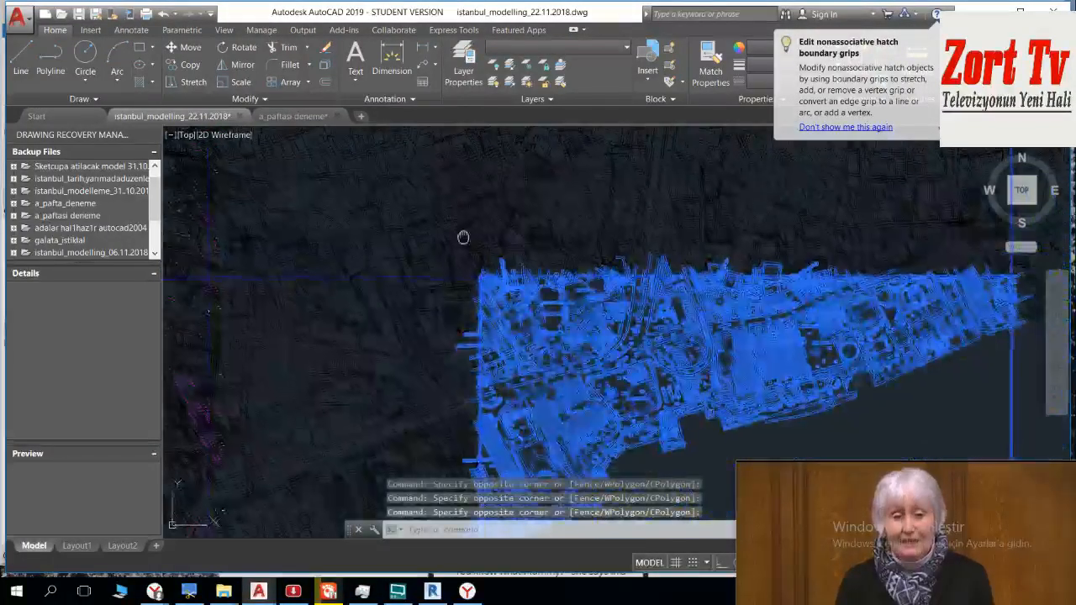
# Step: Try to write the selected sheet A objects to a separate DWG in metres with Write Block, browsing for its destination
pyautogui.scroll(-4, 519, 296)
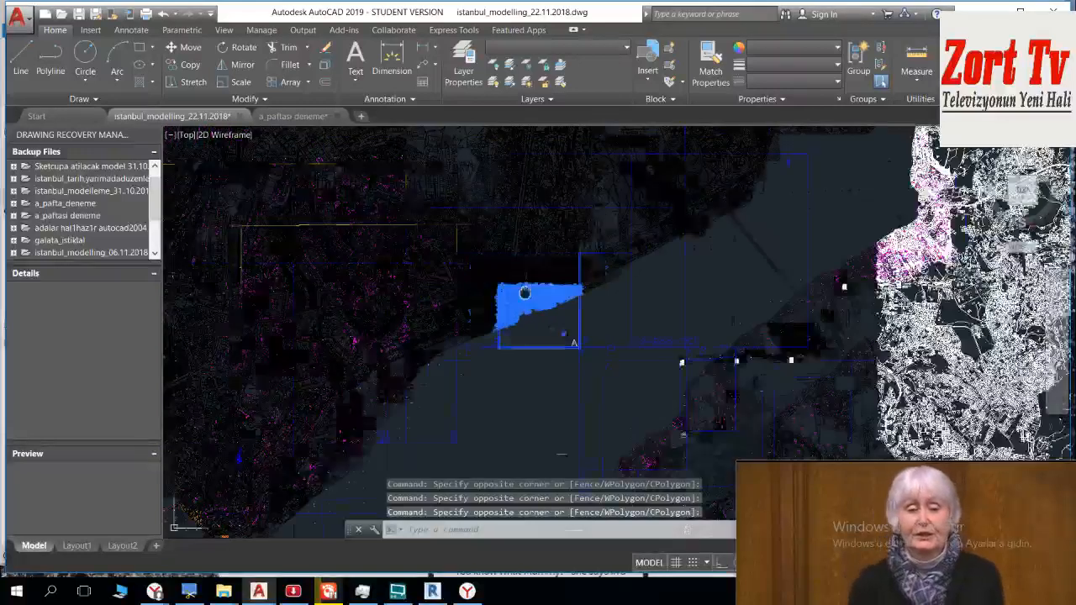
pyautogui.write('w')
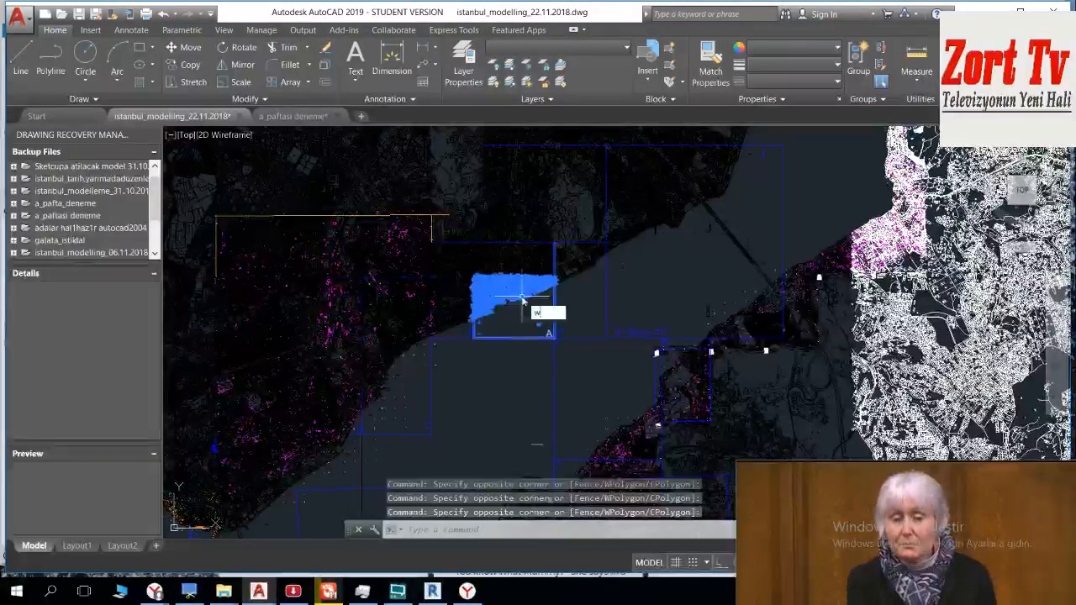
pyautogui.press('Return')
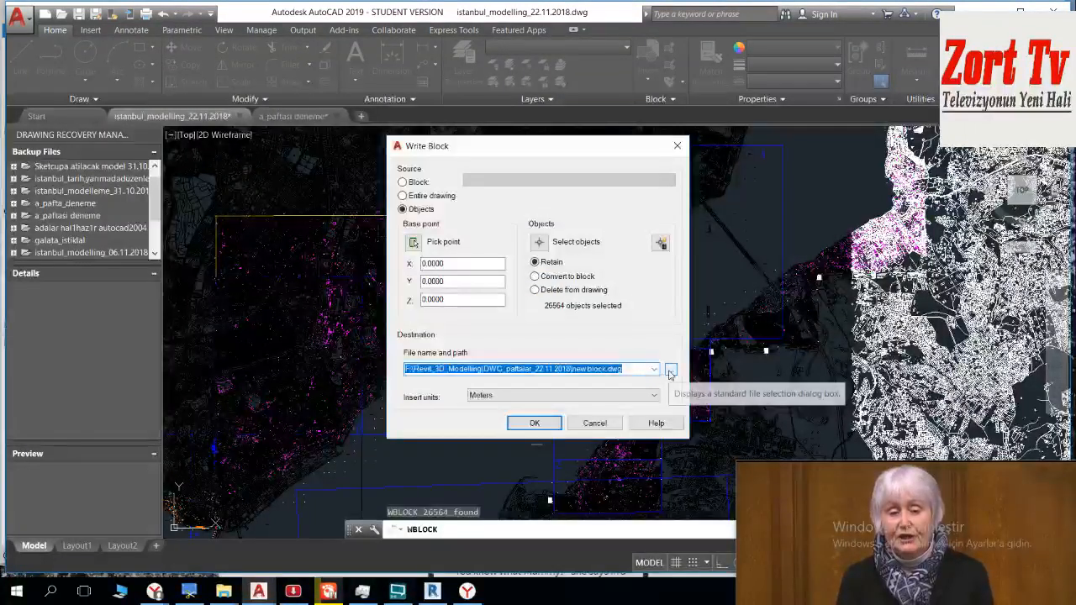
pyautogui.click(669, 371)
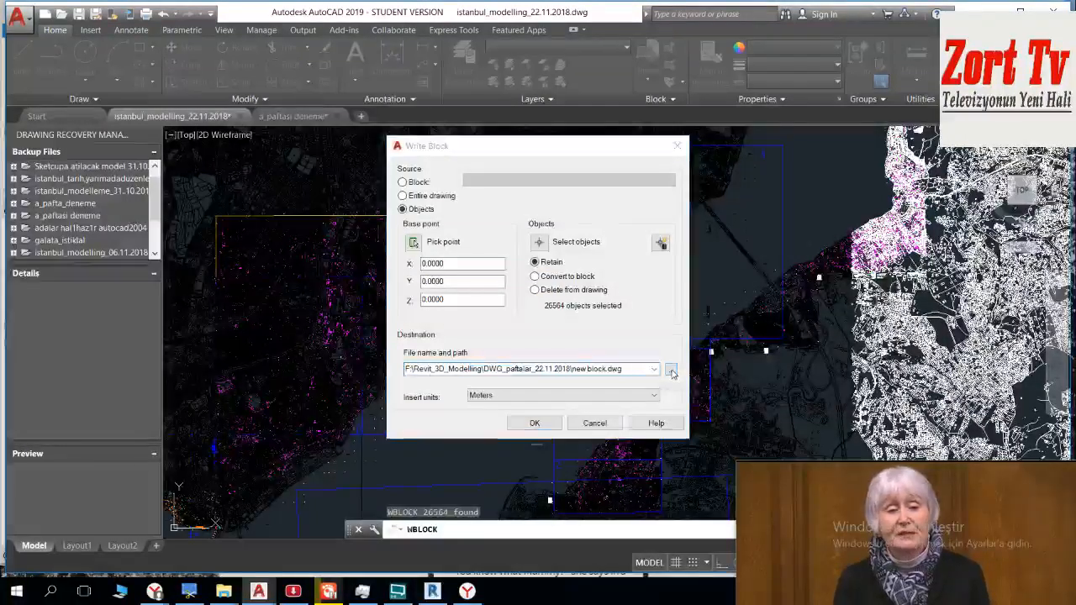
pyautogui.click(764, 126)
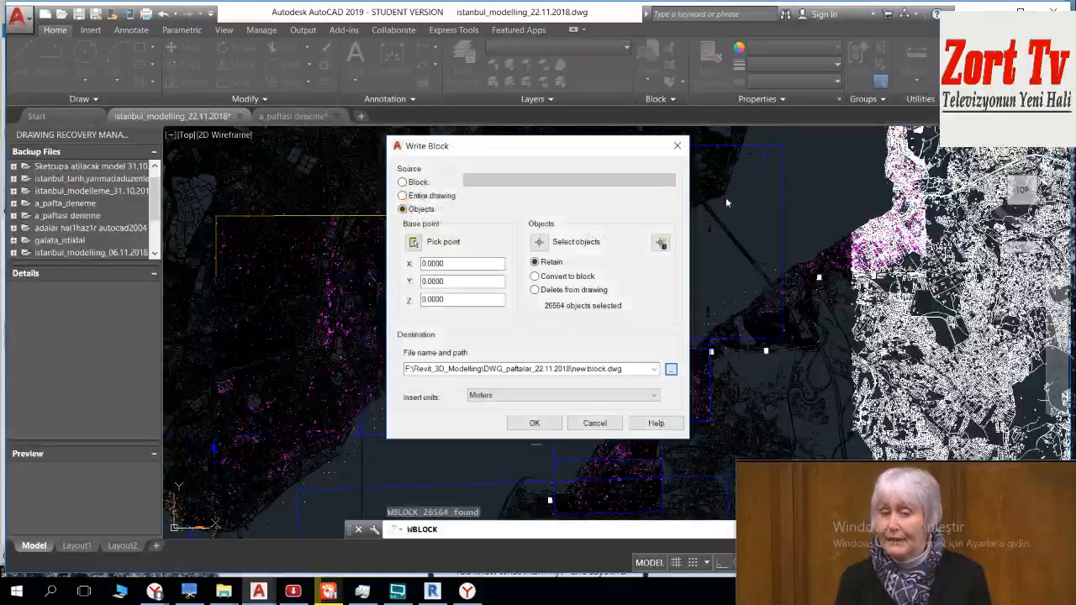
pyautogui.click(677, 148)
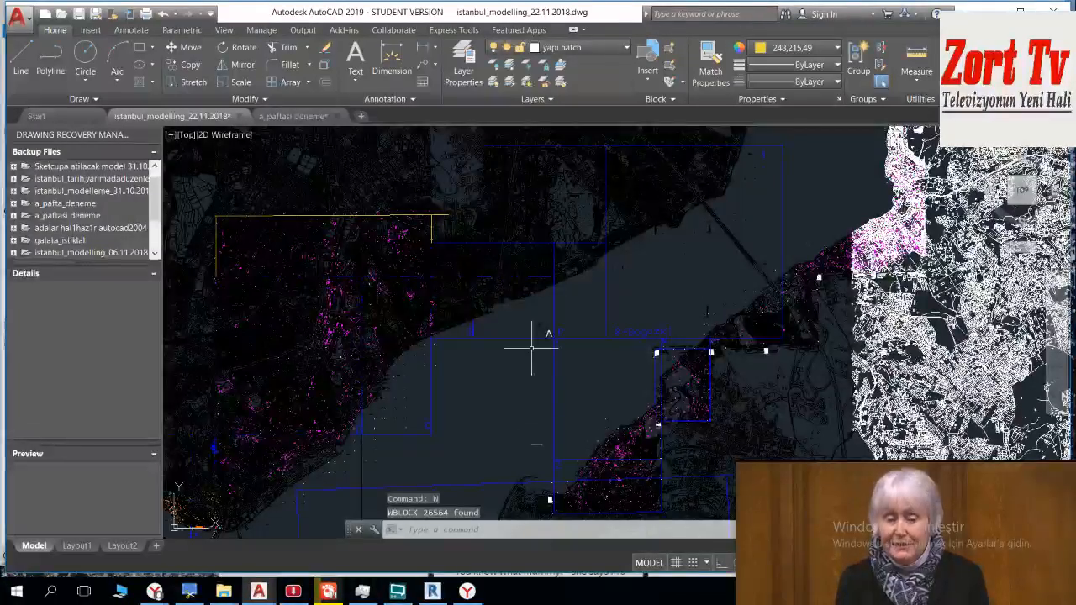
# Step: Start a single-sheet plot of the model with the waterfront around sheet A in view
pyautogui.scroll(10, 553, 315)
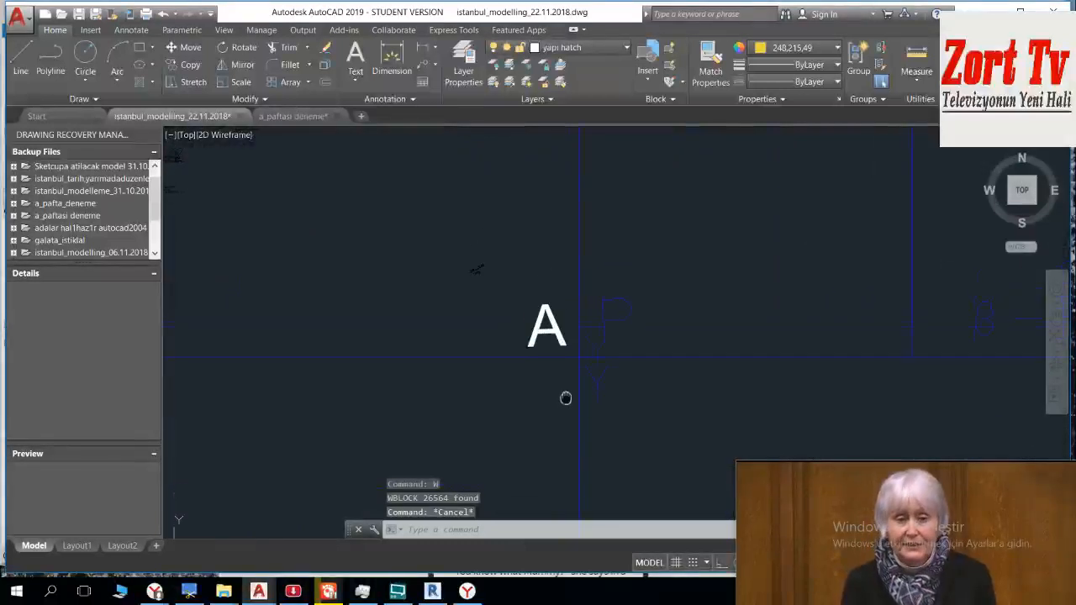
pyautogui.scroll(-5, 496, 360)
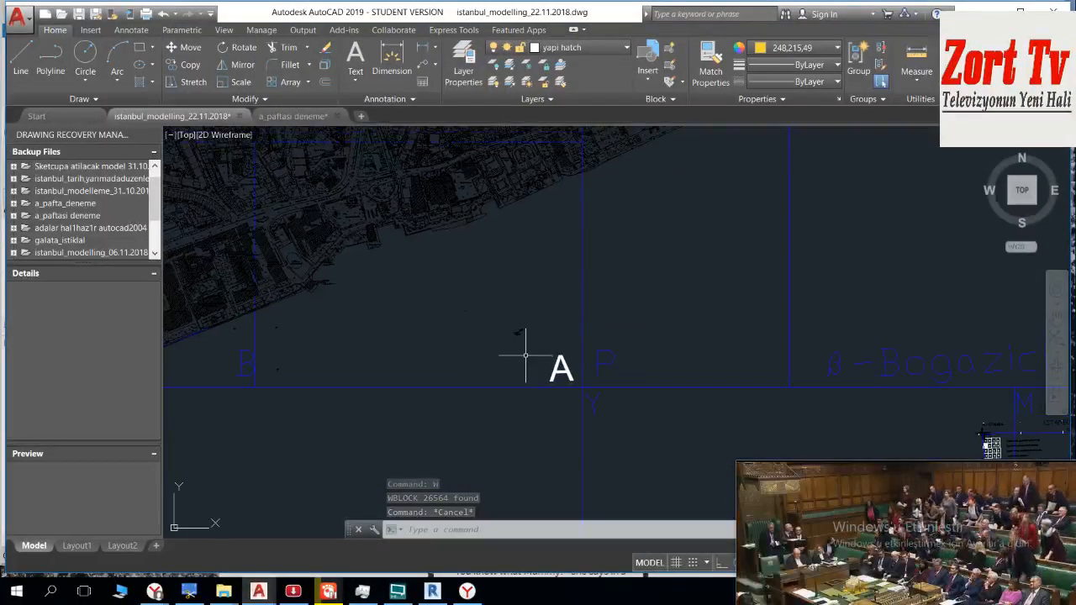
pyautogui.hotkey('ctrl', 'p')
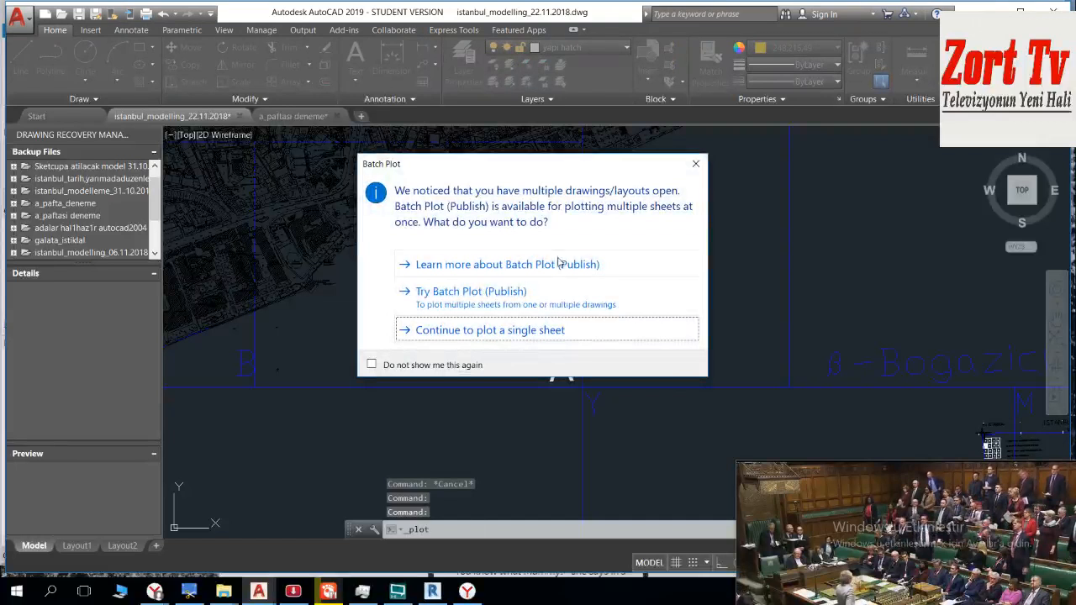
pyautogui.click(568, 265)
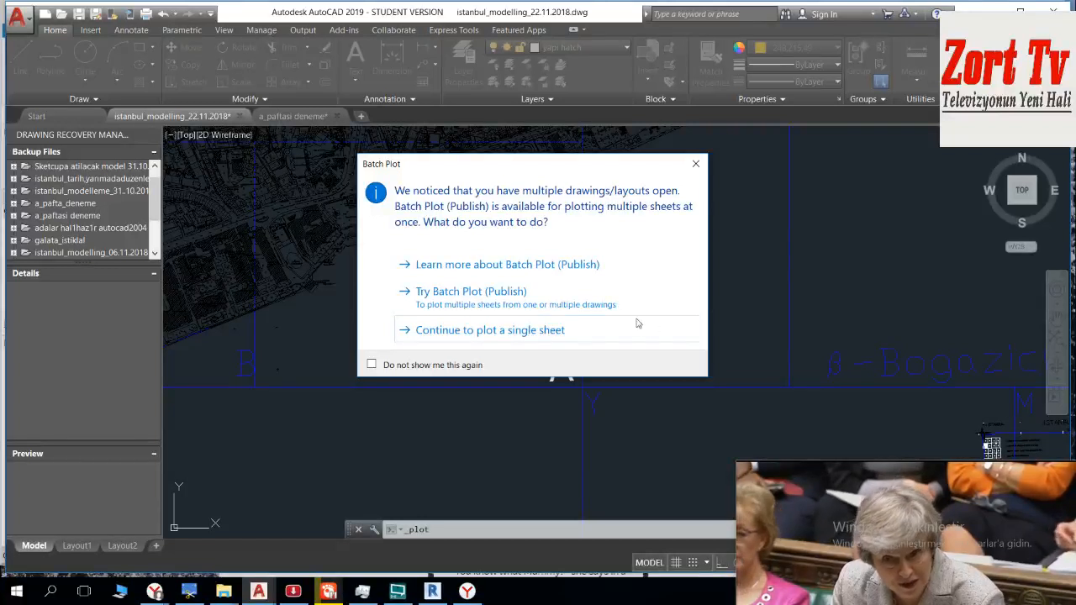
pyautogui.click(542, 330)
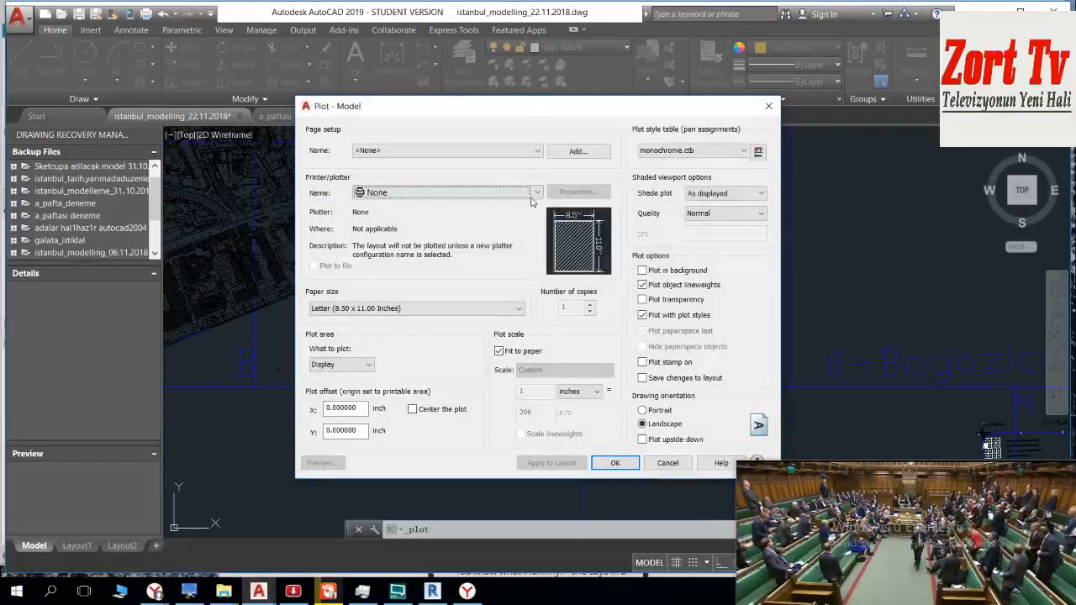
# Step: Set the plotter to AutoCAD PDF (High Quality Print).pc3
pyautogui.click(537, 194)
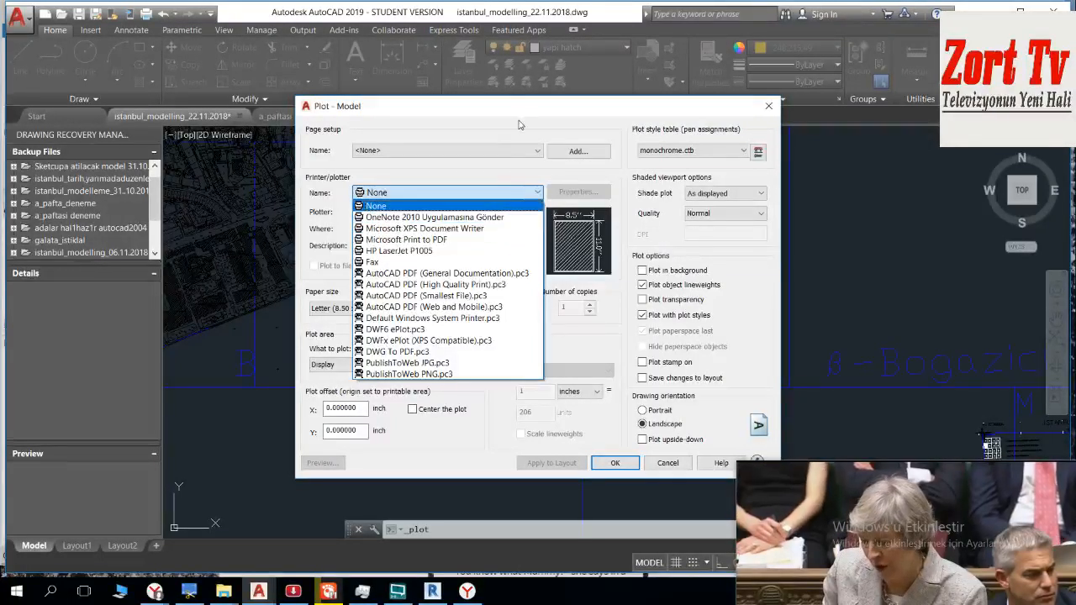
pyautogui.click(495, 205)
pyautogui.click(509, 190)
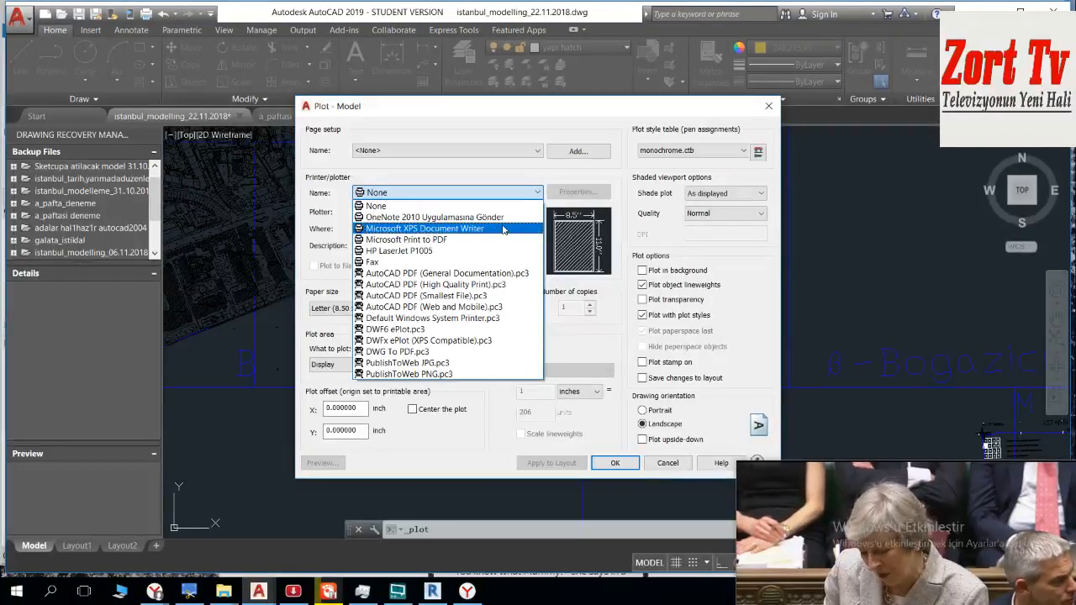
pyautogui.click(483, 284)
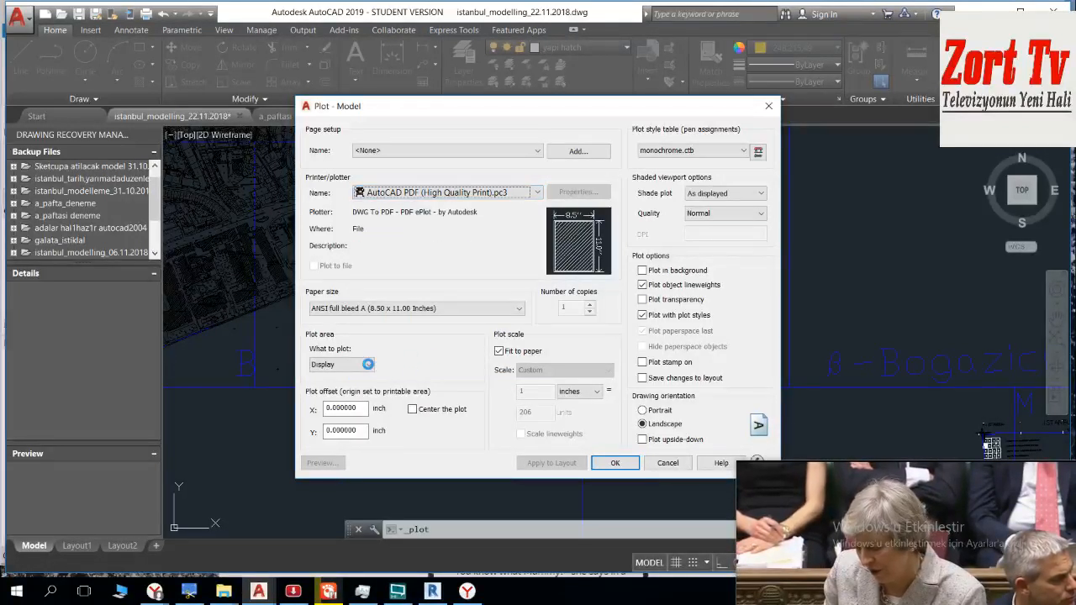
# Step: Define the plot area as a window around sheet A, from its lower-right frame corner to its upper-left corner
pyautogui.click(367, 364)
pyautogui.click(360, 406)
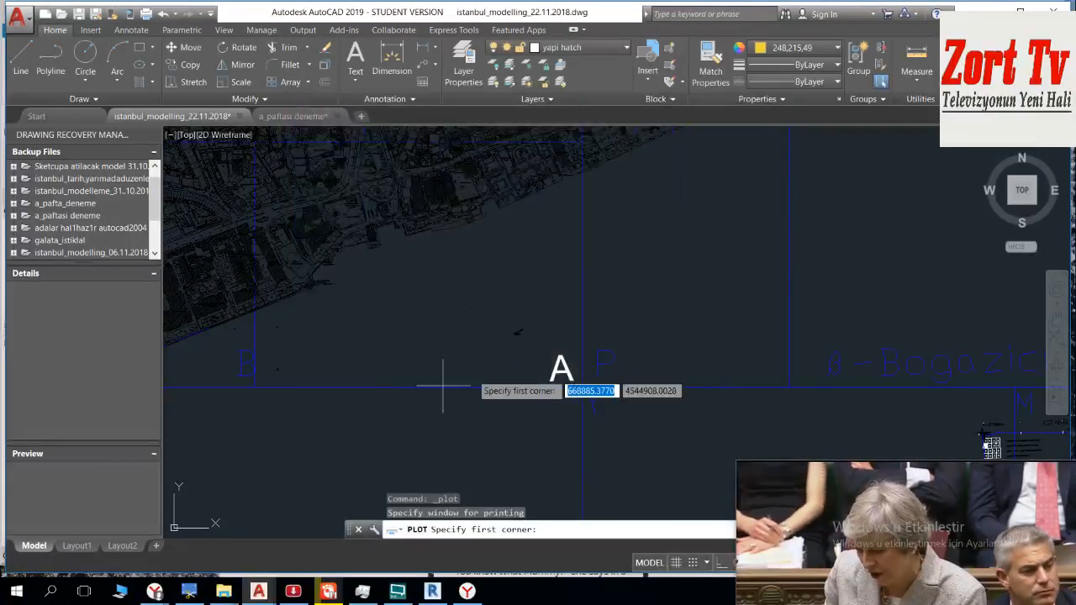
pyautogui.scroll(4, 583, 382)
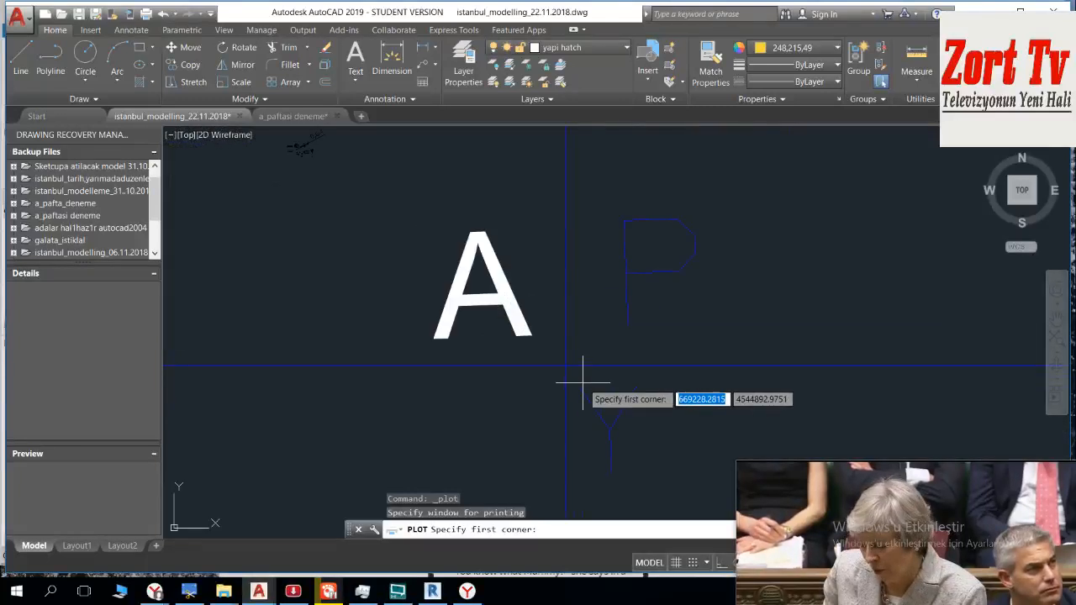
pyautogui.click(579, 378)
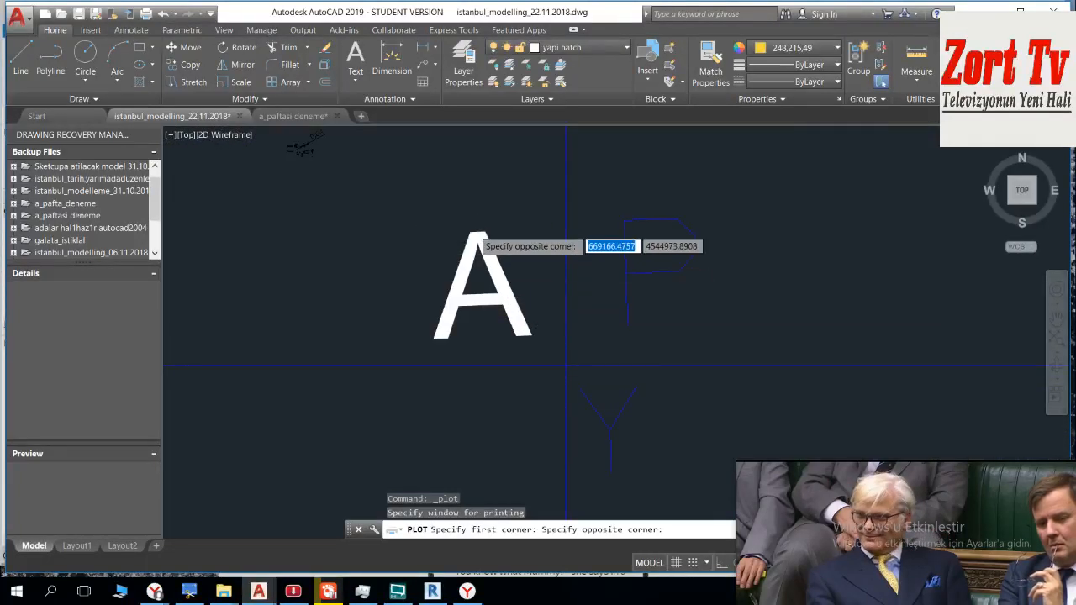
pyautogui.scroll(-5, 588, 475)
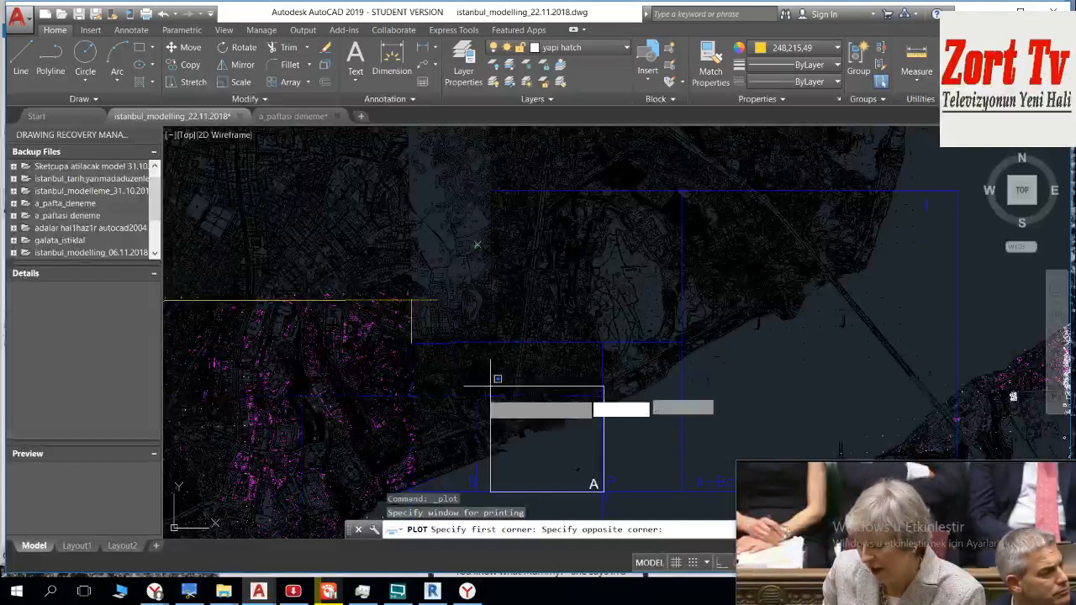
pyautogui.scroll(6, 491, 387)
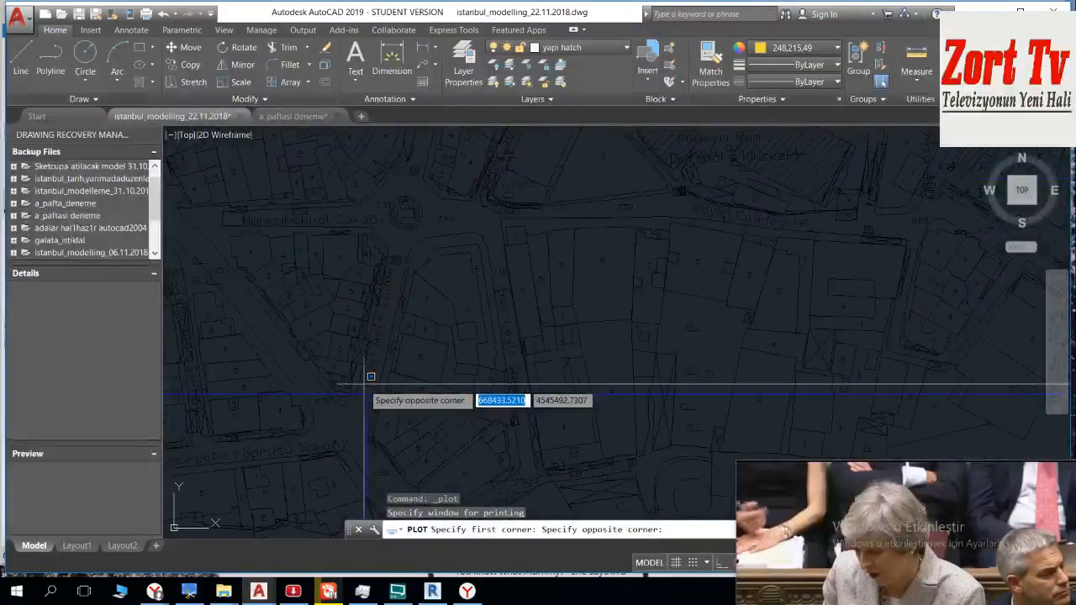
pyautogui.scroll(3, 371, 376)
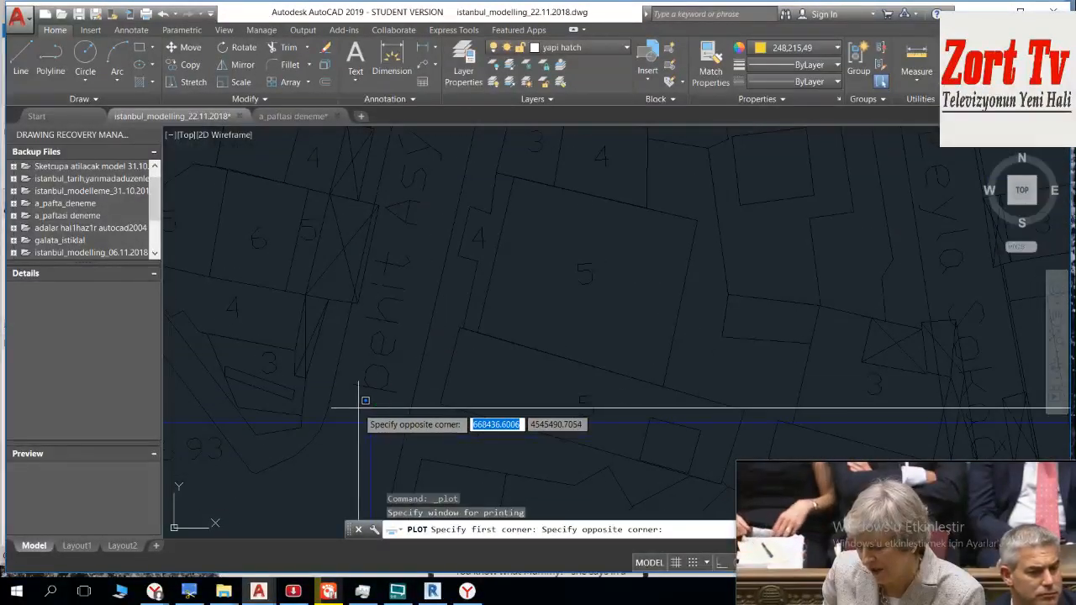
pyautogui.click(359, 409)
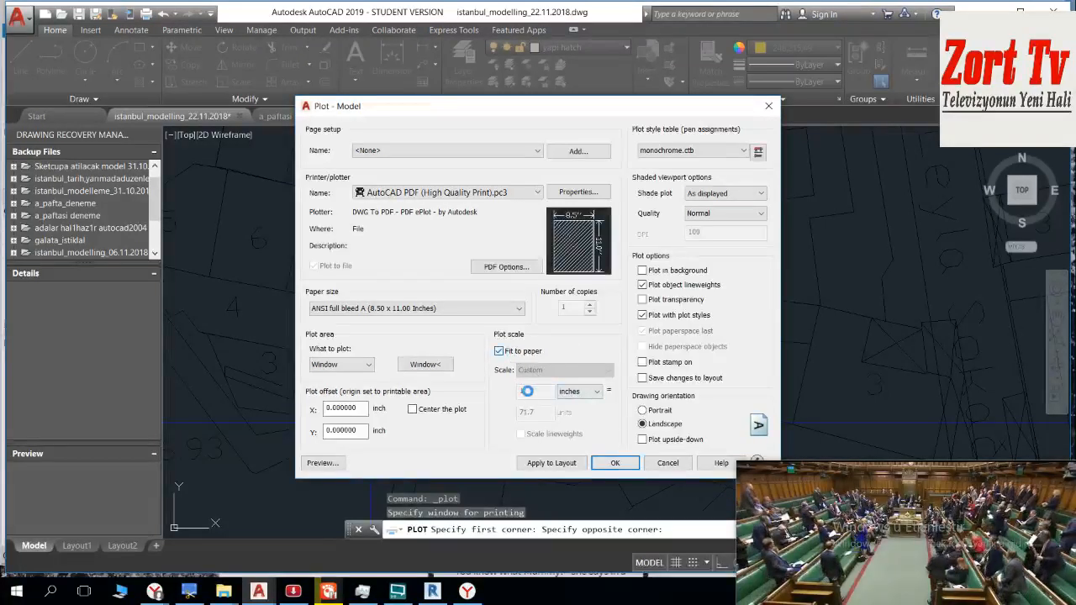
# Step: Set the plot scale to 1 mm = 1 unit and the paper size to ISO expand A0 (841.00 x 1189.00 MM)
pyautogui.click(580, 391)
pyautogui.click(564, 414)
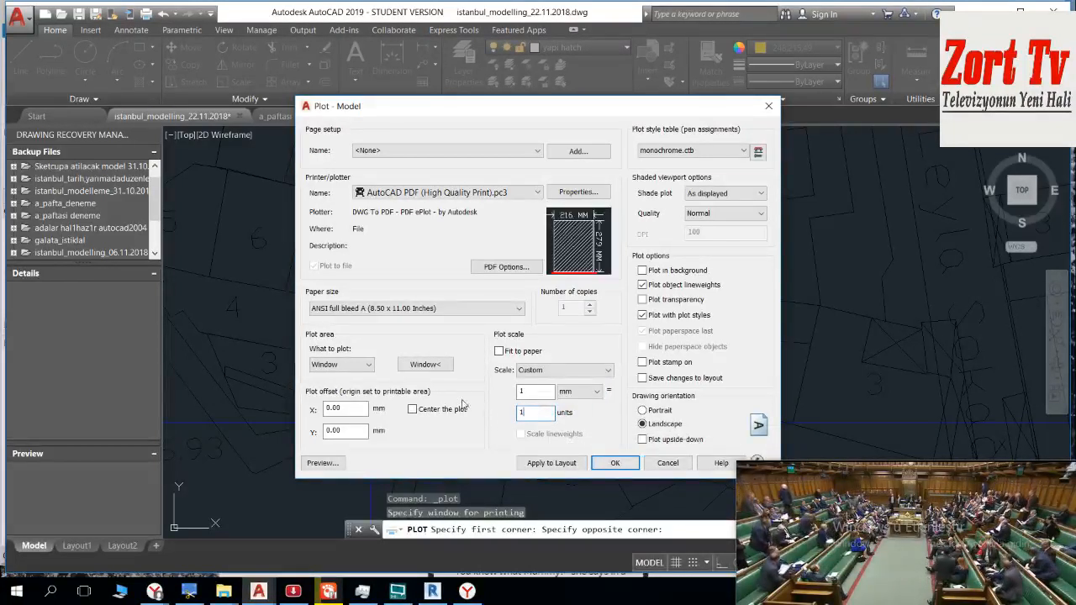
pyautogui.click(429, 307)
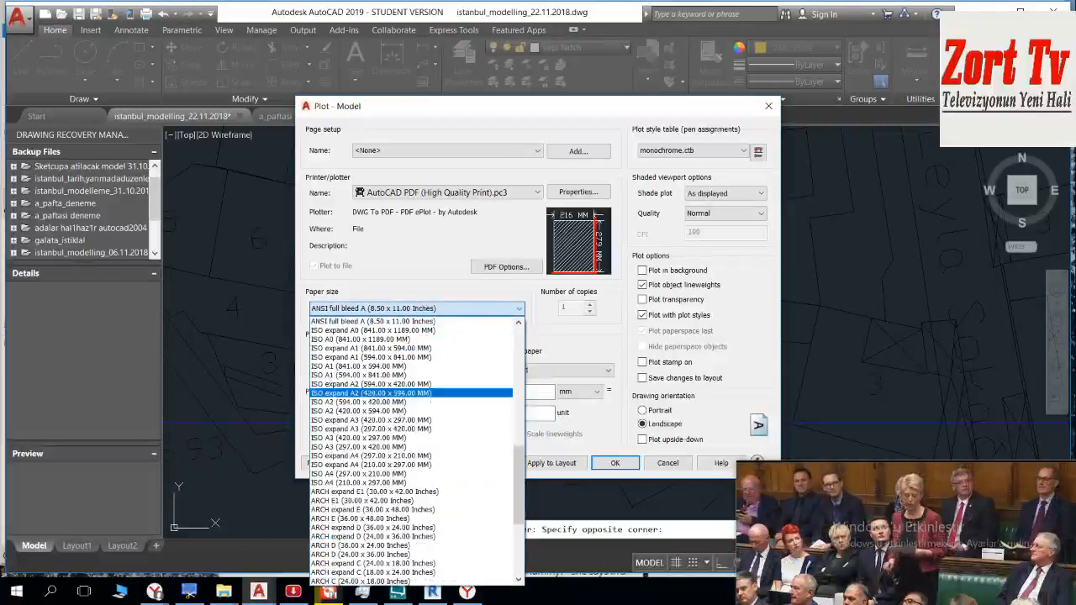
pyautogui.scroll(3, 412, 348)
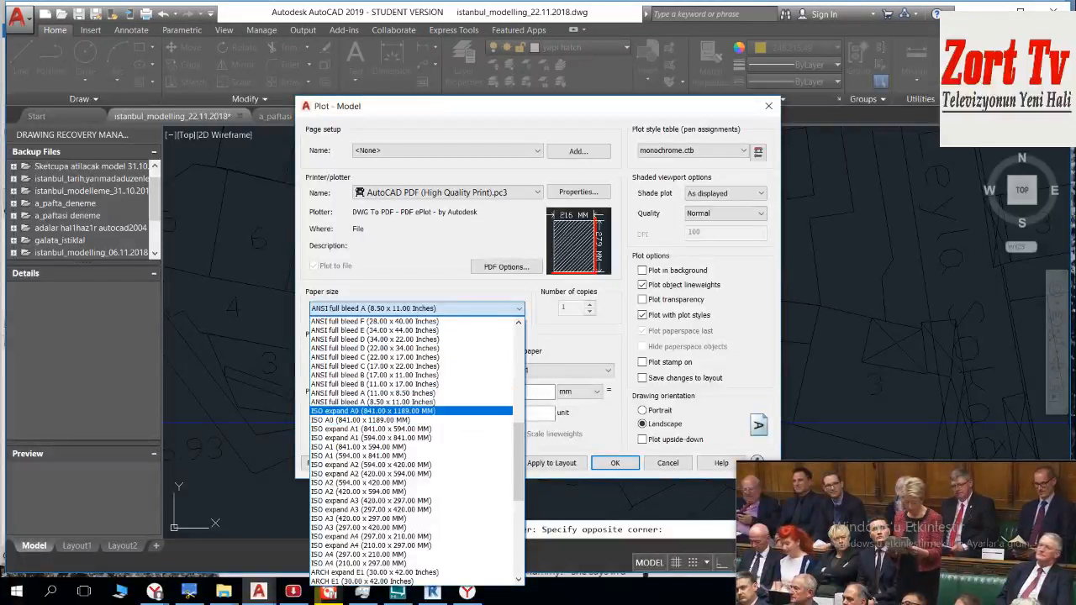
pyautogui.click(373, 410)
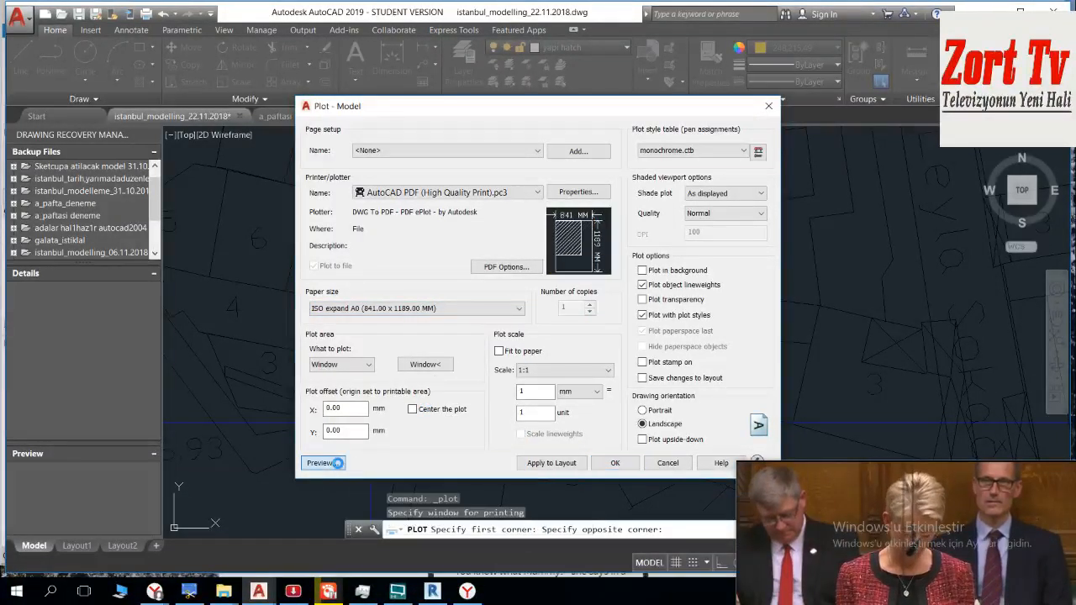
# Step: Preview the sheet A plot on the A0 paper and run the plot to PDF
pyautogui.click(322, 462)
pyautogui.click(592, 305)
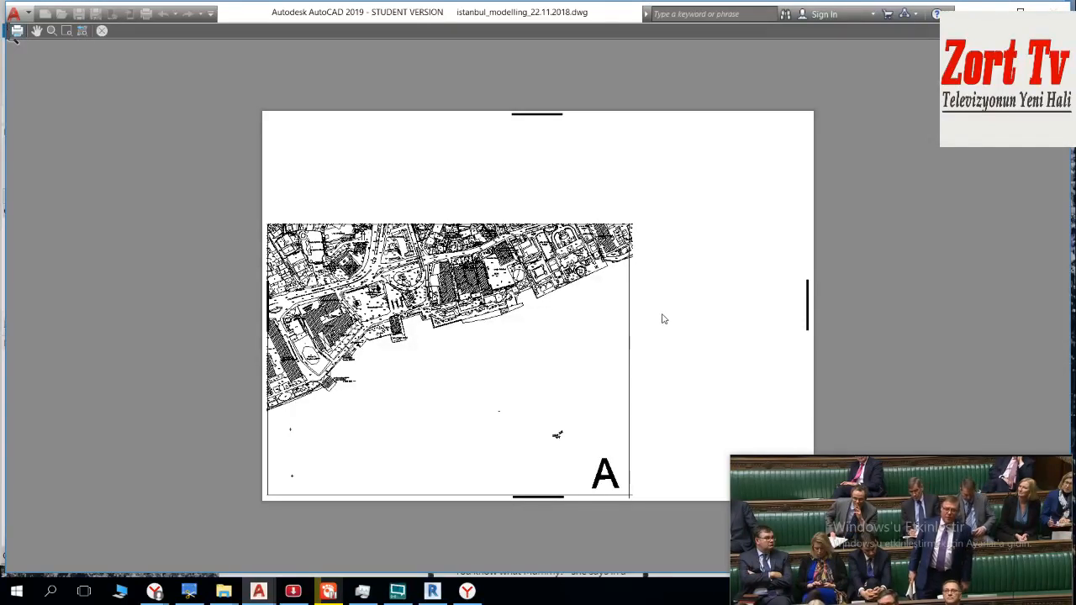
pyautogui.press('Escape')
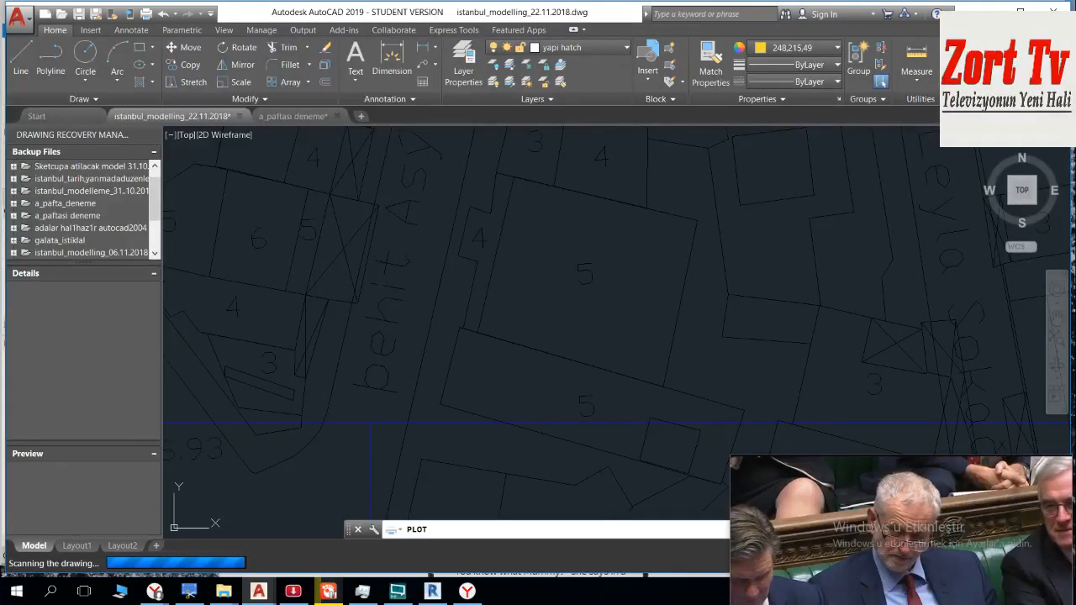
pyautogui.moveTo(1025, 514); pyautogui.dragTo(1019, 495)
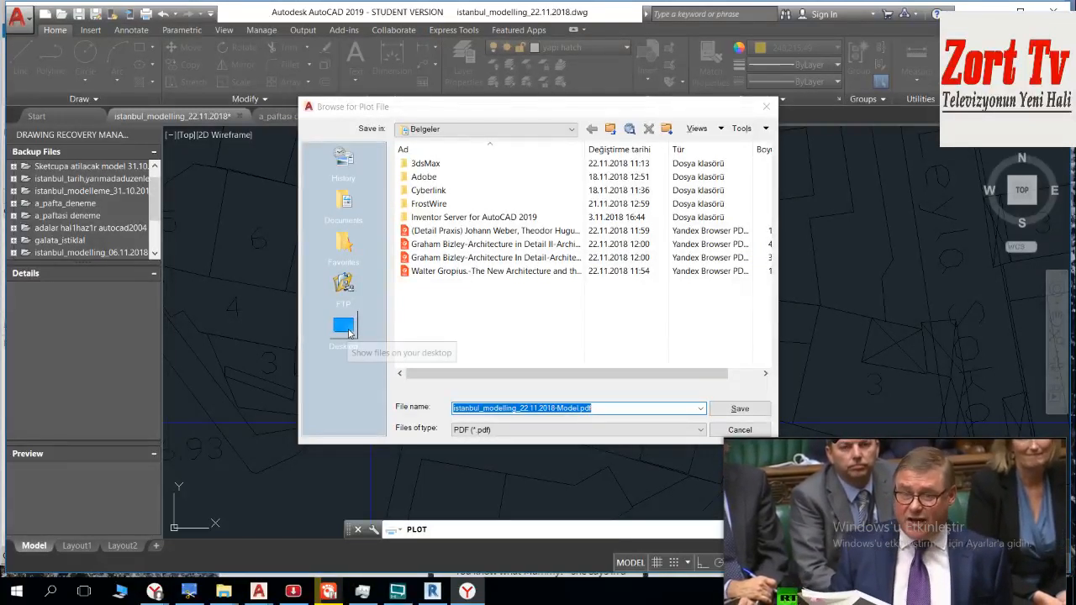
# Step: Browse to the Yeni Birim (D:) drive as the save location for the plot file
pyautogui.click(611, 131)
pyautogui.click(611, 131)
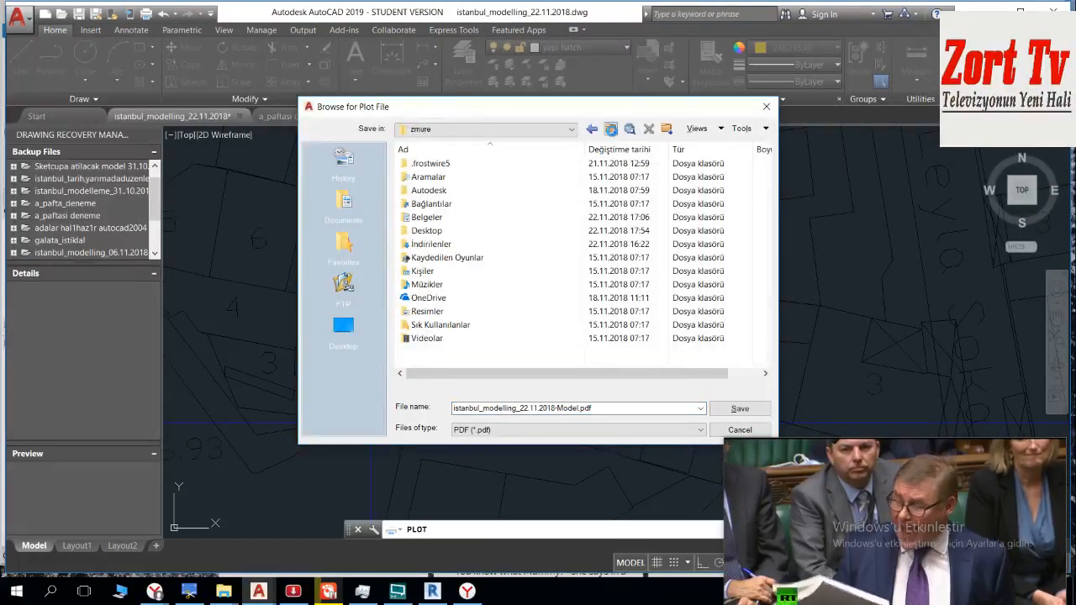
pyautogui.click(611, 130)
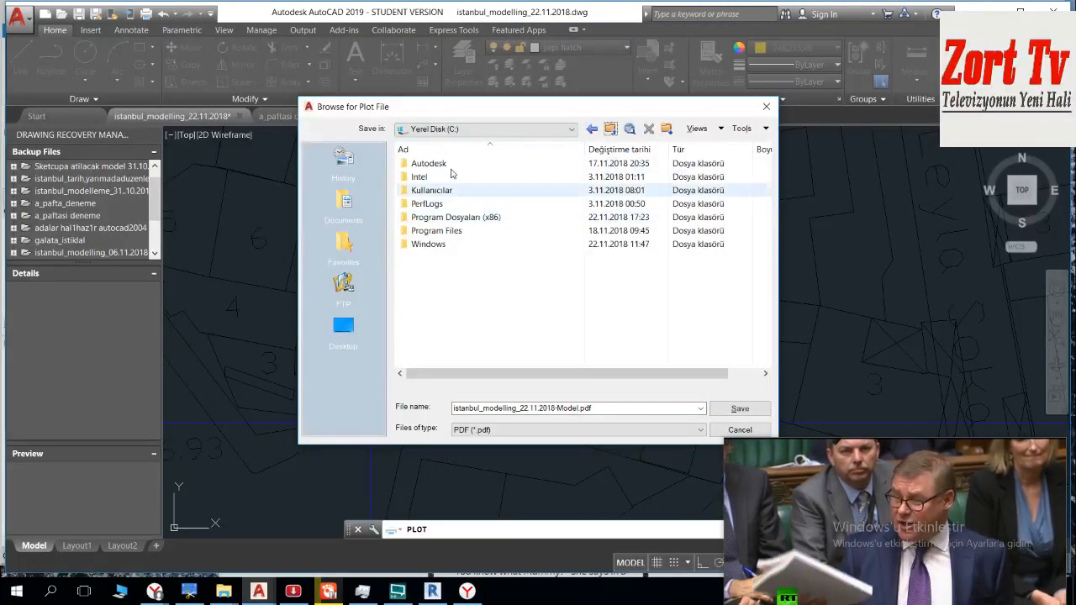
pyautogui.click(468, 129)
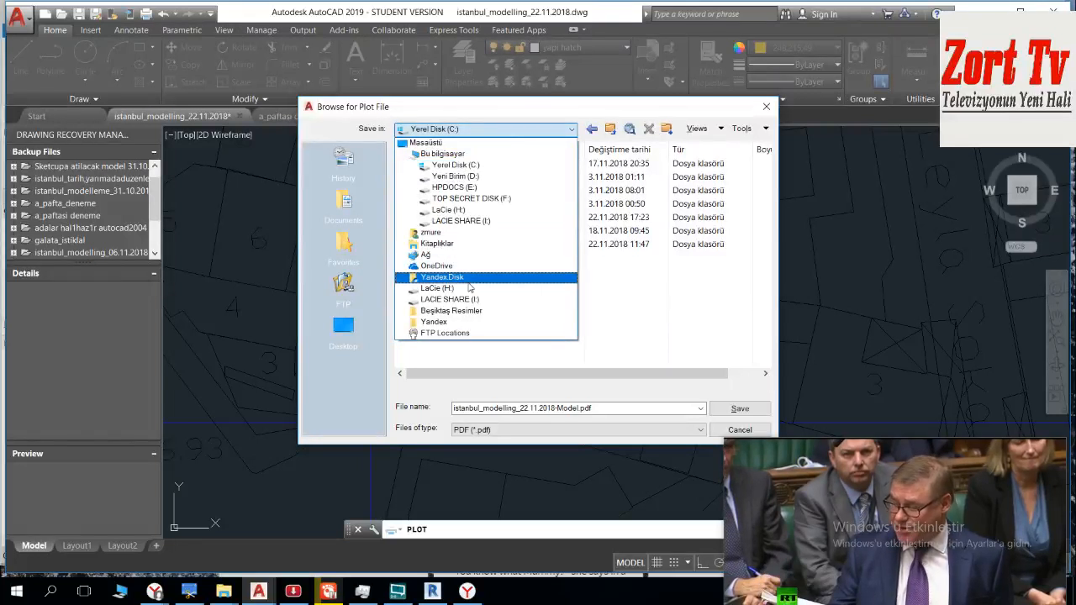
pyautogui.click(449, 289)
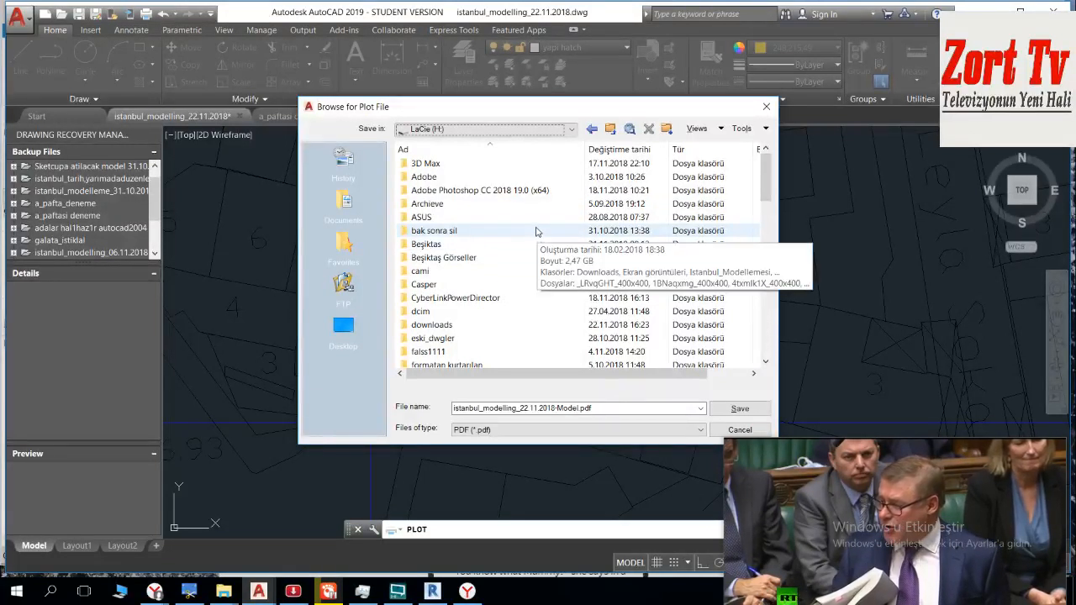
pyautogui.click(611, 133)
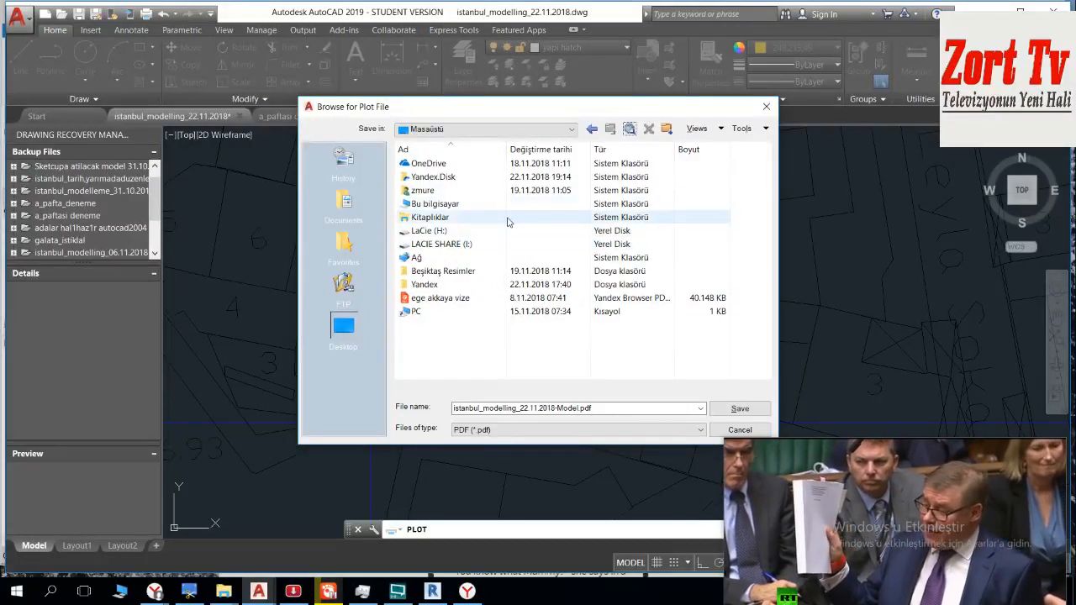
pyautogui.doubleClick(416, 311)
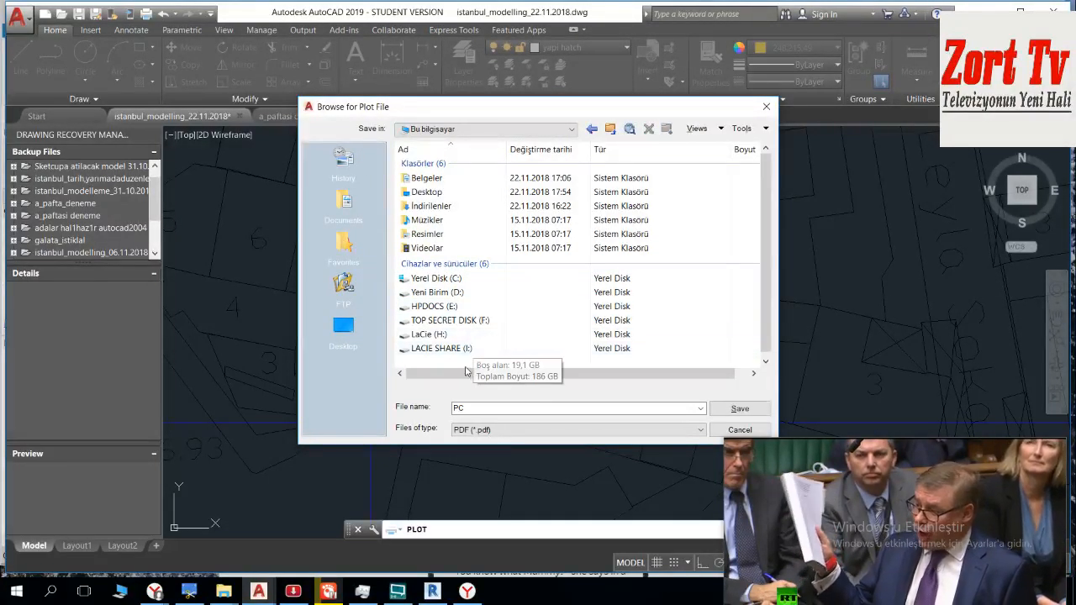
pyautogui.doubleClick(449, 291)
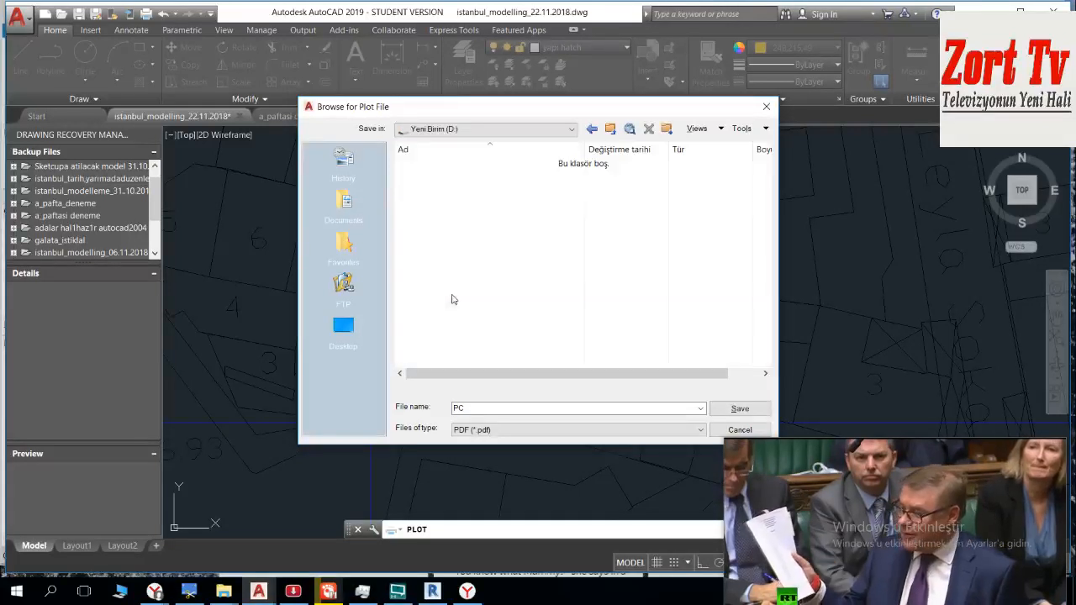
# Step: Create a folder named Istanbul_Paftalar_22.10.2018 on the D: drive
pyautogui.rightClick(467, 229)
pyautogui.moveTo(503, 244)
pyautogui.click(672, 272)
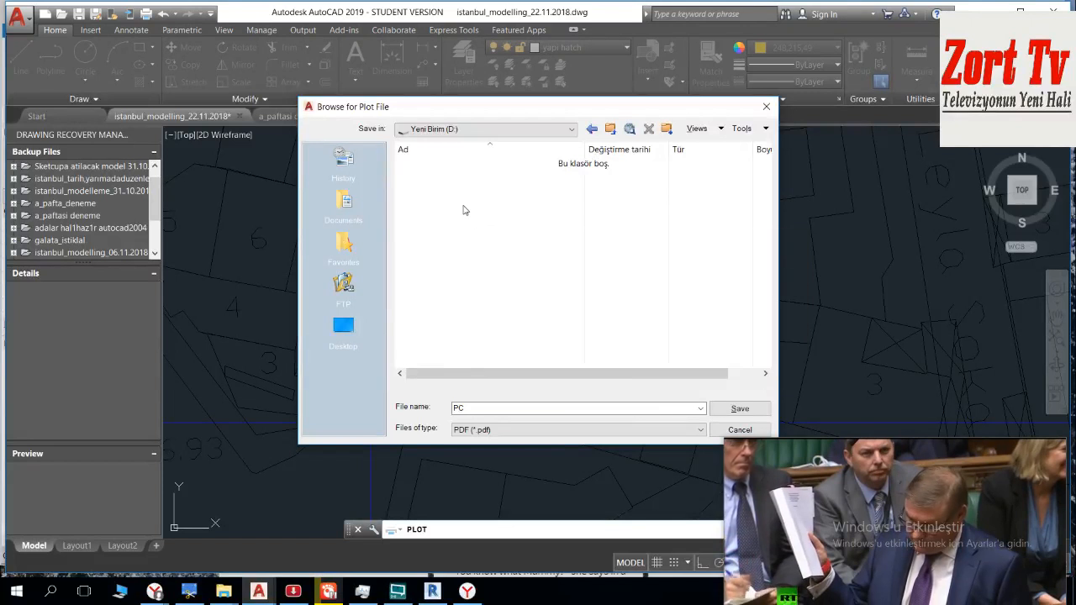
pyautogui.rightClick(462, 205)
pyautogui.moveTo(605, 356)
pyautogui.click(665, 359)
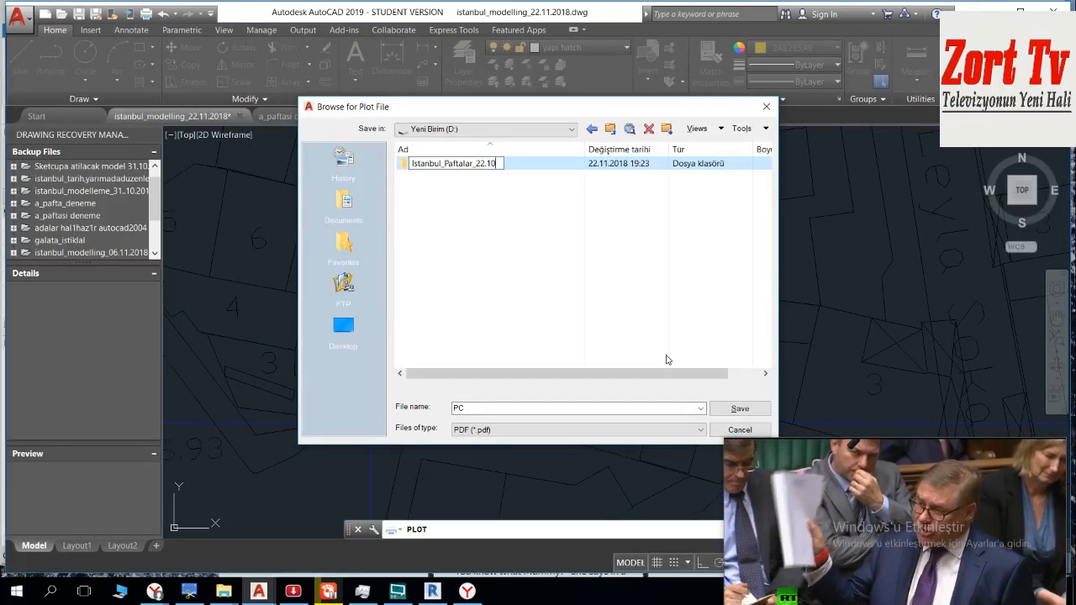
pyautogui.press('Return')
pyautogui.press('Return')
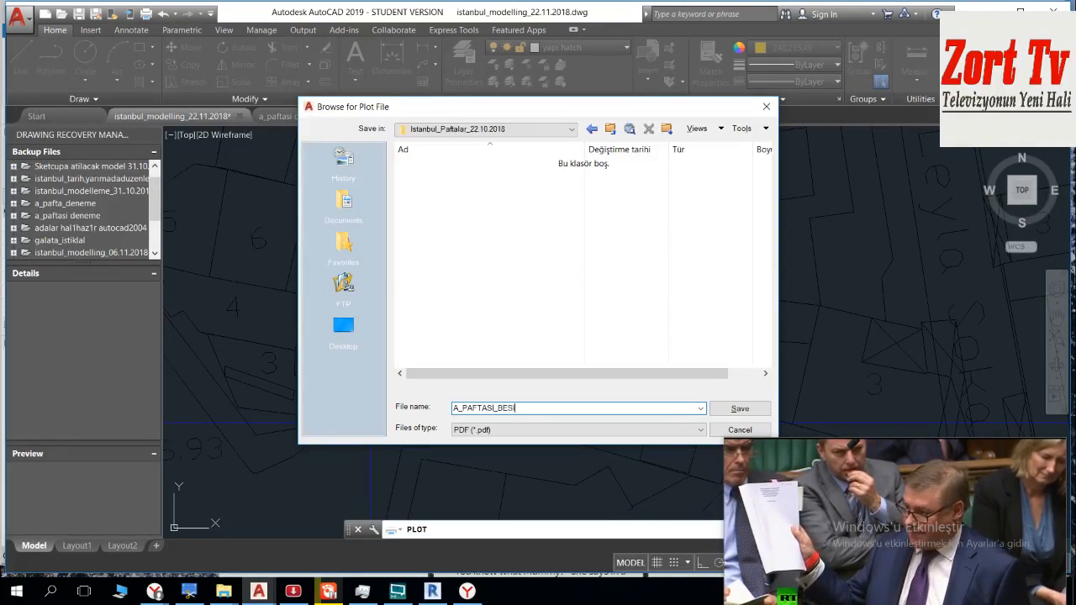
# Step: Save the plot in the new folder as A_PAFTASİ_BESİKTAS.pdf and look over the resulting page down to the sheet letter
pyautogui.press('Return')
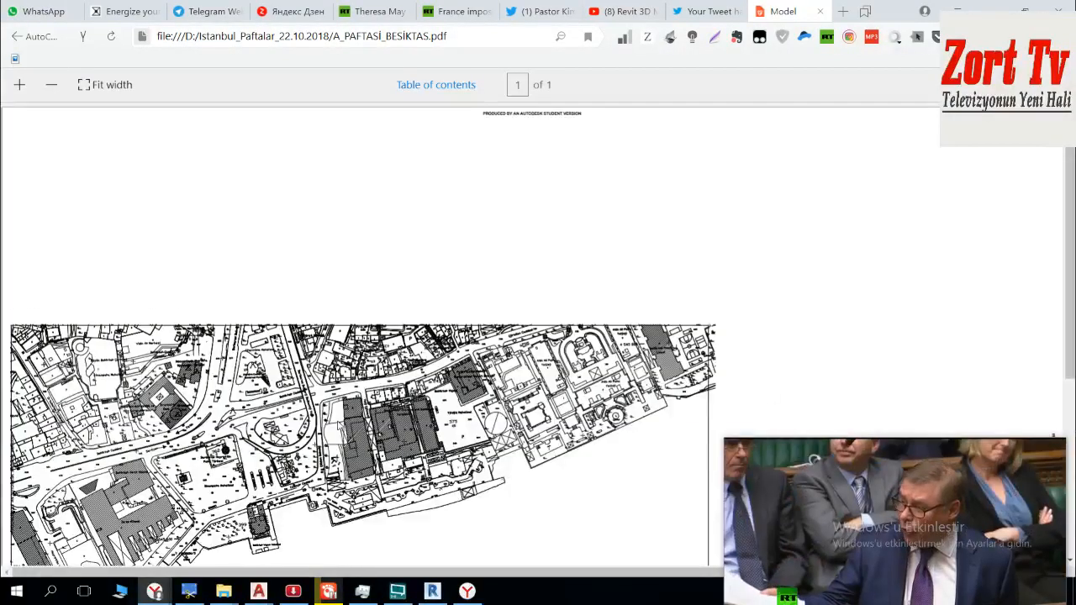
pyautogui.scroll(-3, 449, 418)
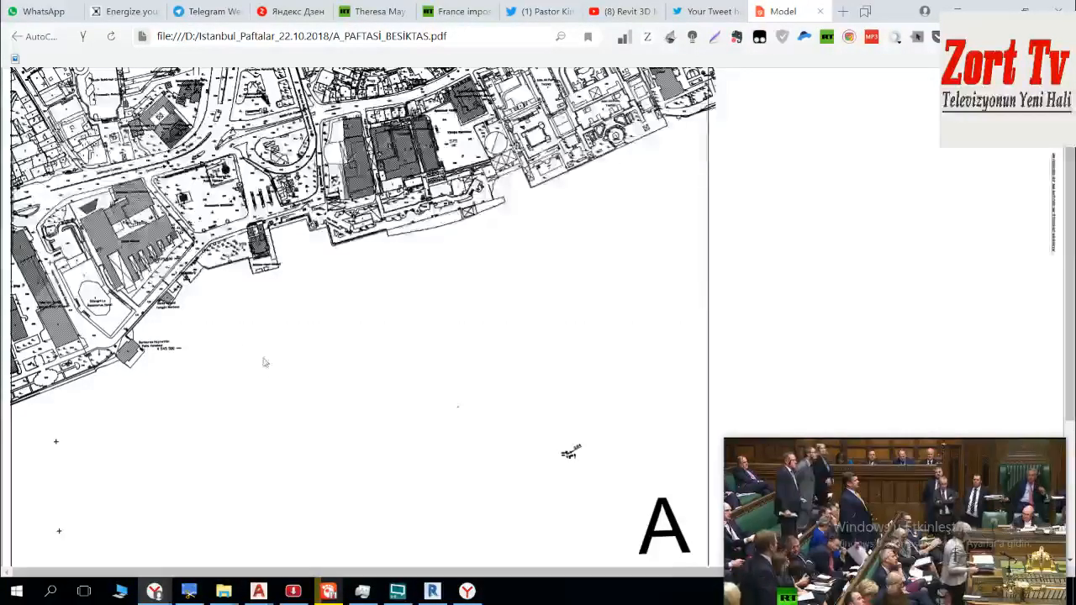
# Step: Switch to Revit and try to import sheet A as CAD from the Istanbul_Paftalar_22.10.2018 folder, without saving the project
pyautogui.click(432, 591)
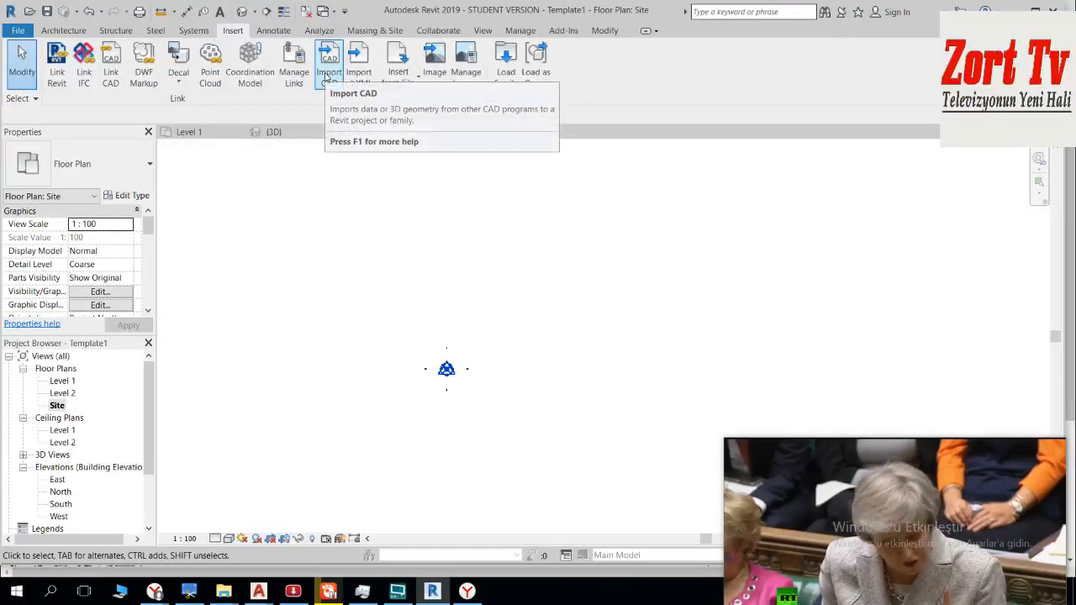
pyautogui.click(410, 84)
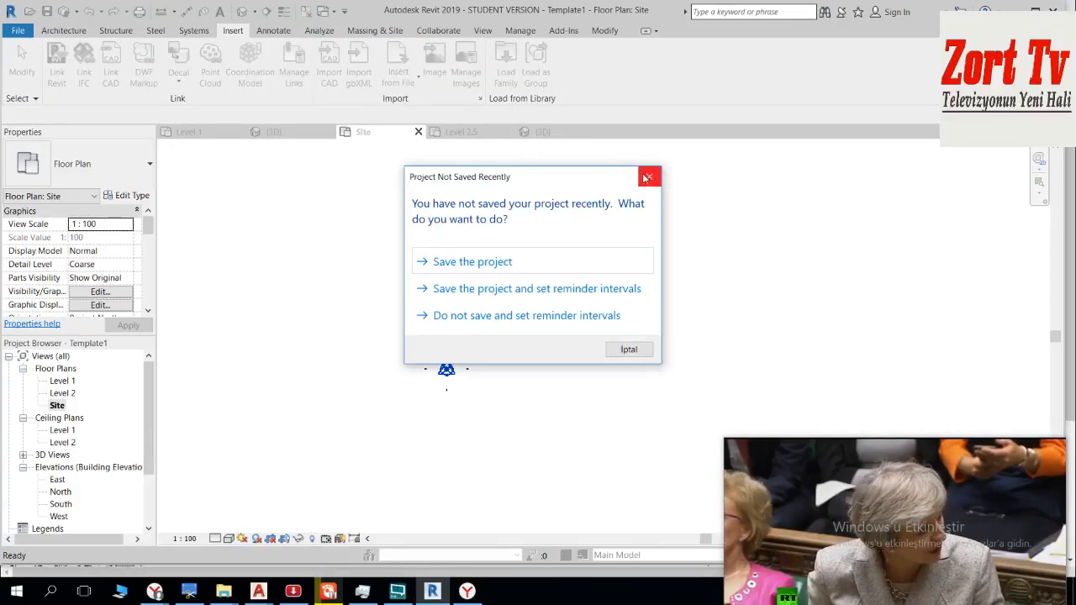
pyautogui.click(646, 177)
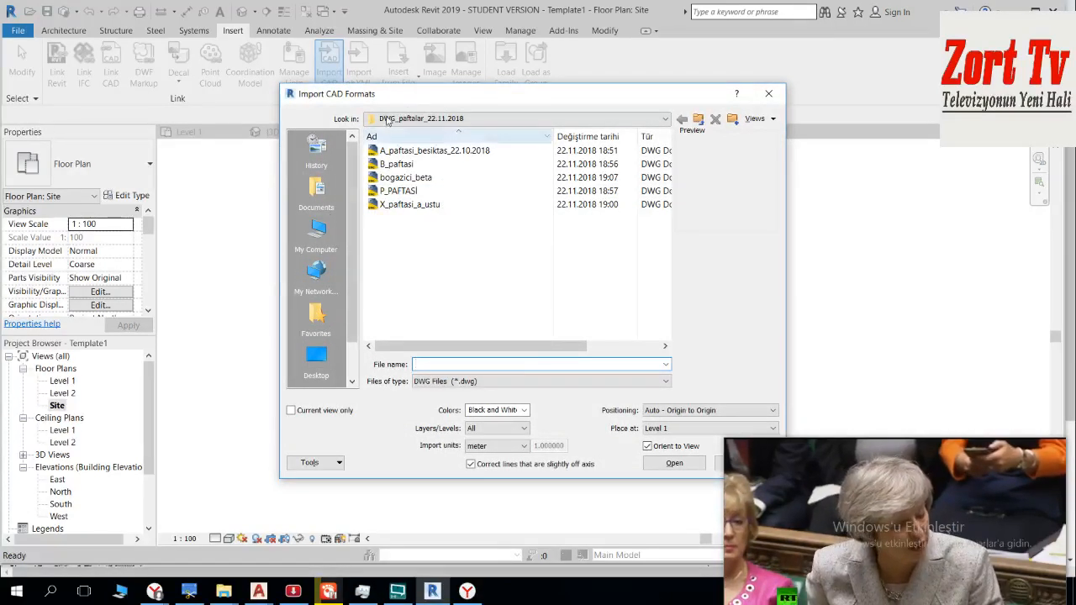
pyautogui.click(433, 119)
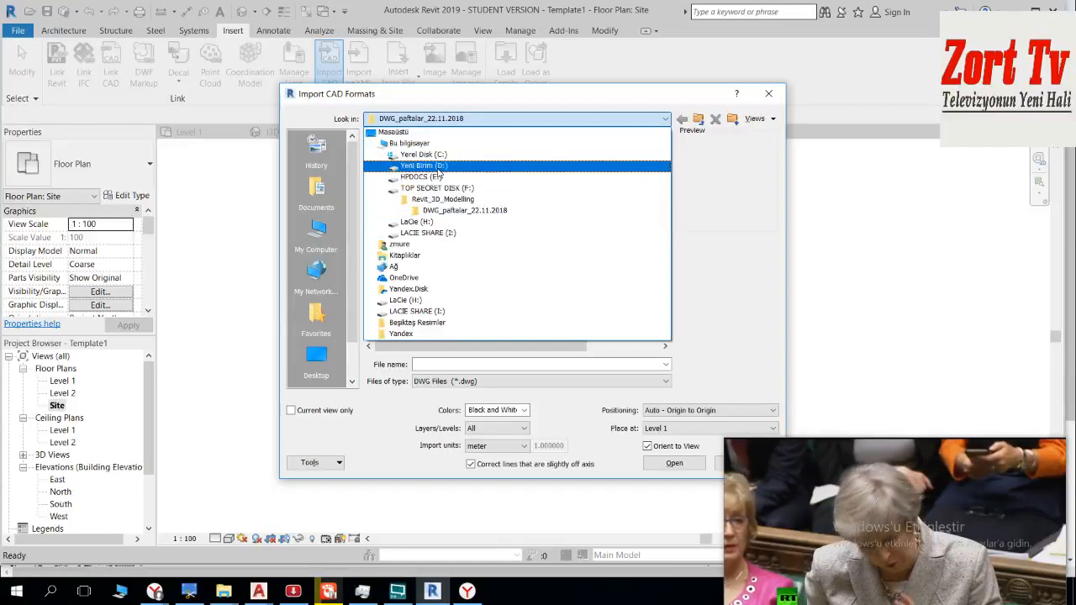
pyautogui.click(456, 165)
pyautogui.doubleClick(437, 151)
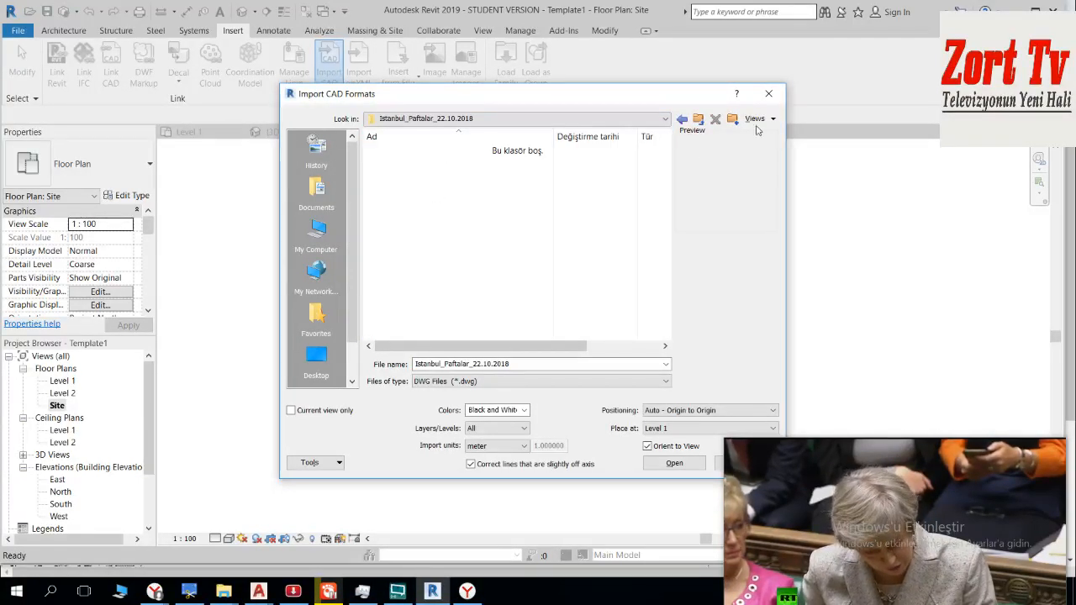
pyautogui.click(778, 95)
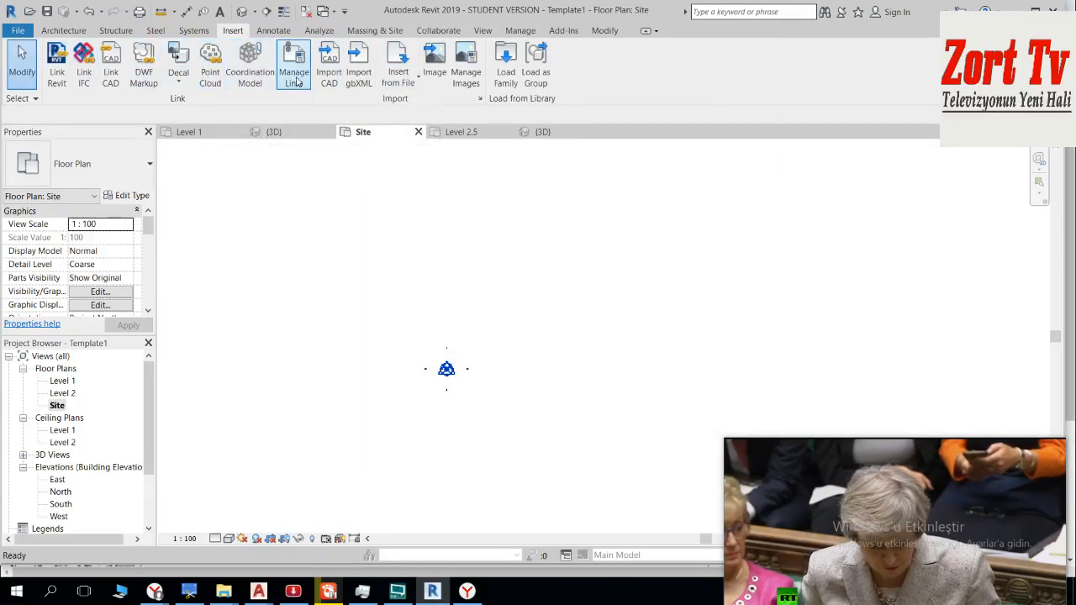
# Step: Try to insert views from a file in the Istanbul_Paftalar_22.10.2018 folder on the D: drive
pyautogui.click(414, 77)
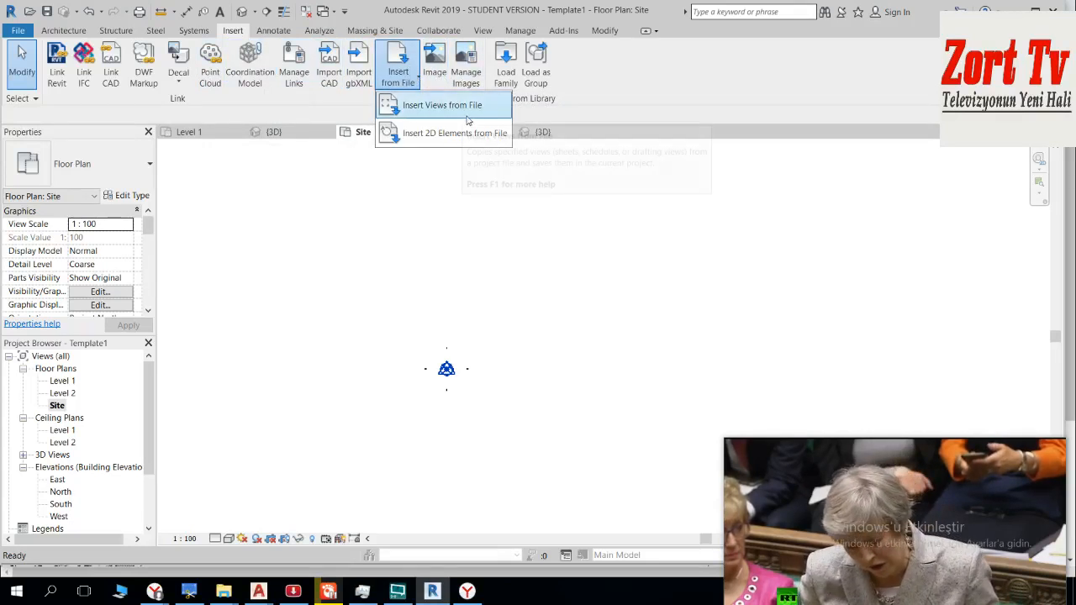
pyautogui.click(442, 106)
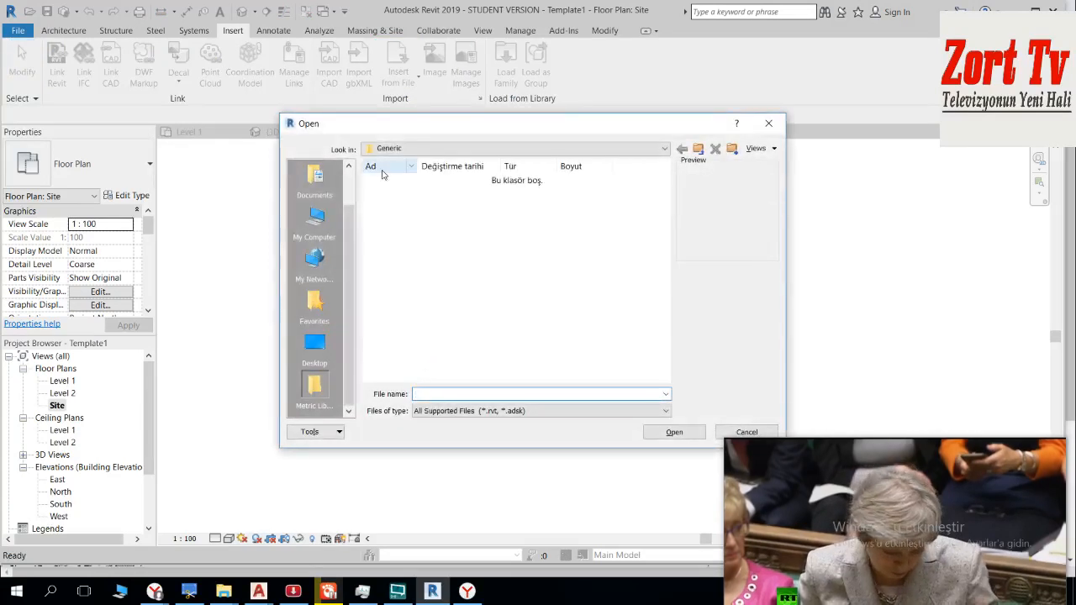
pyautogui.click(354, 200)
pyautogui.click(314, 262)
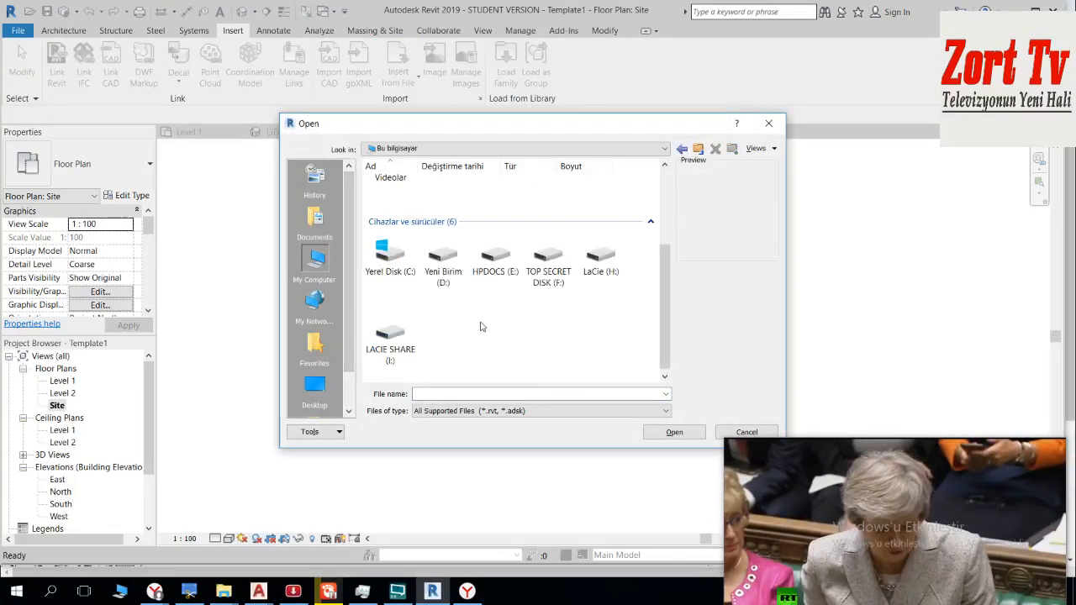
pyautogui.doubleClick(443, 254)
pyautogui.click(390, 252)
pyautogui.doubleClick(390, 252)
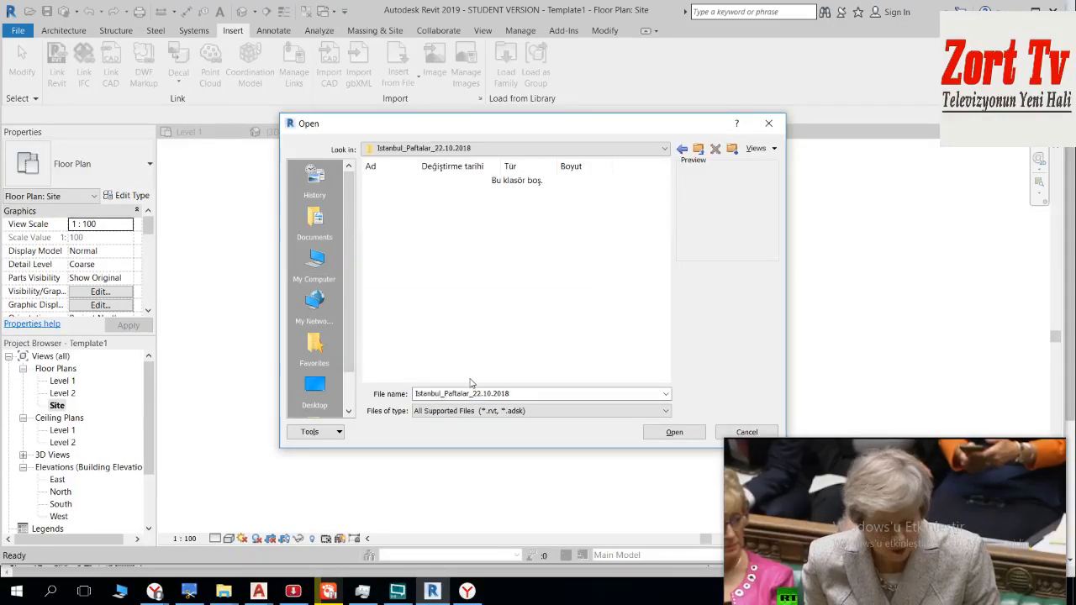
pyautogui.click(782, 124)
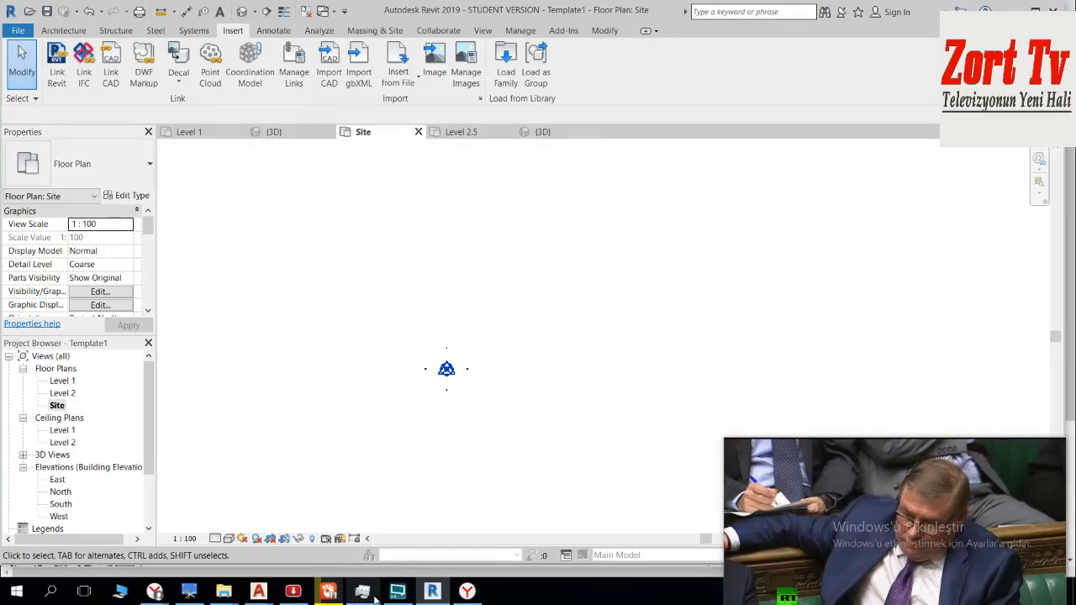
# Step: Switch to AutoCAD and close the a_paftasi deneme drawing without saving its changes
pyautogui.moveTo(375, 598)
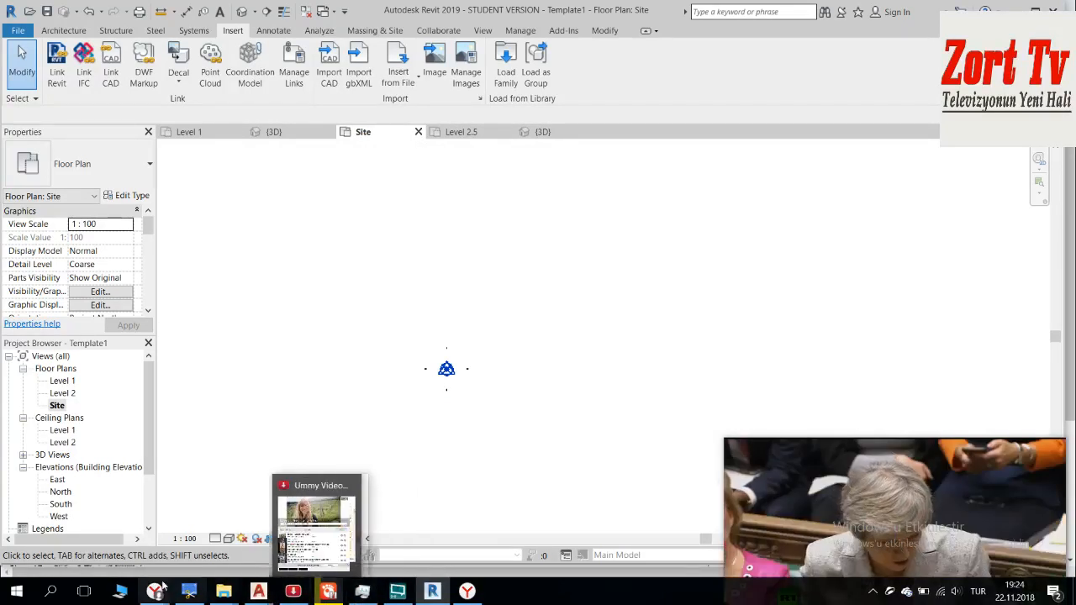
pyautogui.moveTo(154, 593)
pyautogui.moveTo(258, 592)
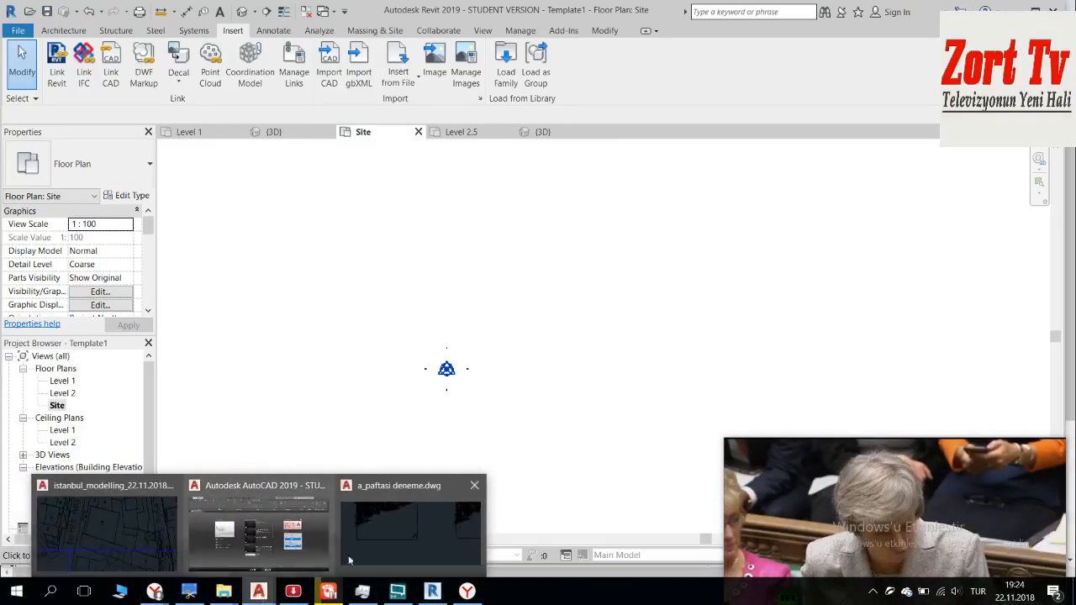
pyautogui.click(388, 521)
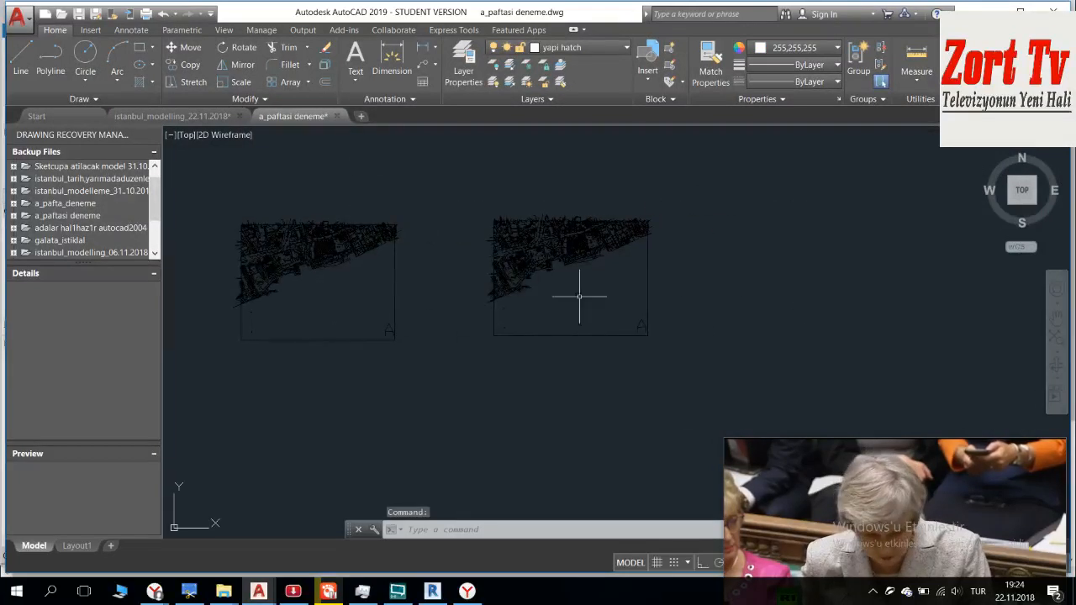
pyautogui.scroll(7, 339, 266)
pyautogui.moveTo(403, 267)
pyautogui.mouseDown(button='middle')
pyautogui.moveTo(442, 278)
pyautogui.moveTo(530, 383)
pyautogui.mouseUp(button='middle')
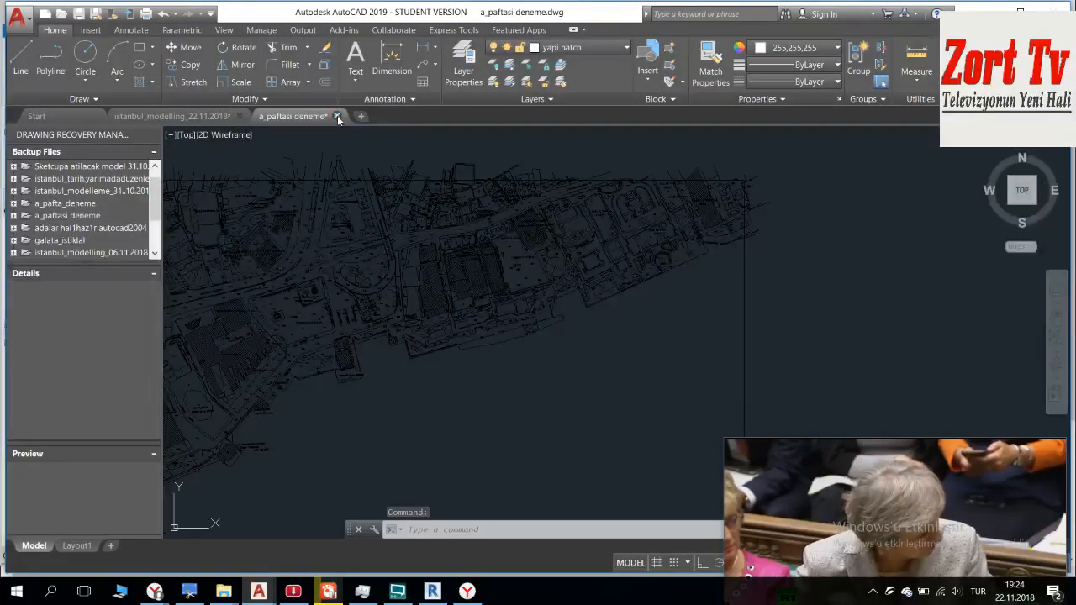
pyautogui.click(337, 116)
pyautogui.click(681, 236)
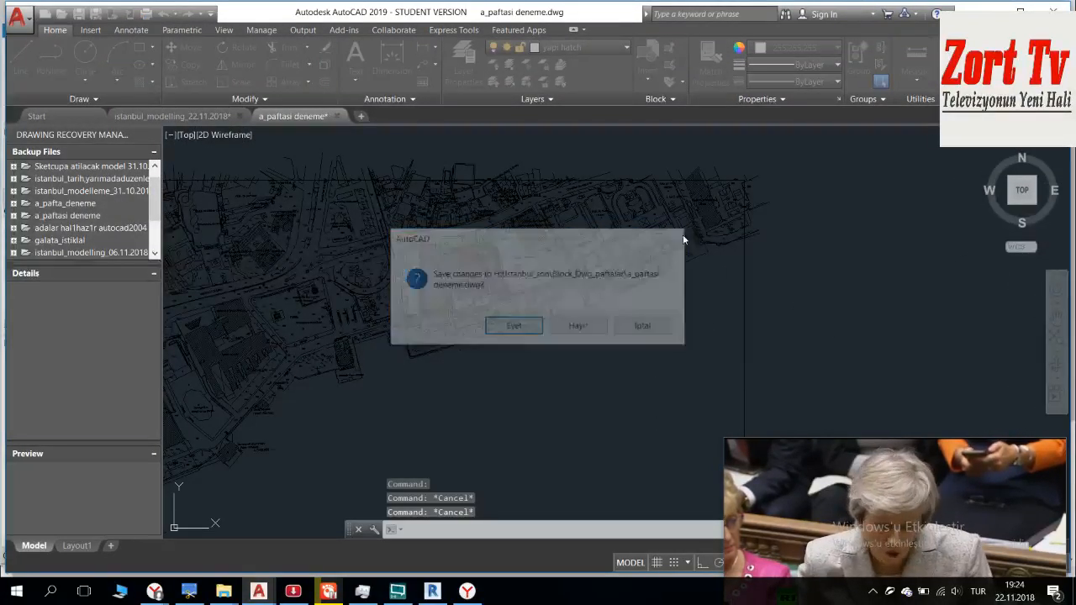
pyautogui.scroll(6, 403, 318)
pyautogui.moveTo(403, 318)
pyautogui.mouseDown(button='middle')
pyautogui.moveTo(447, 281)
pyautogui.moveTo(497, 318)
pyautogui.moveTo(426, 368)
pyautogui.mouseUp(button='middle')
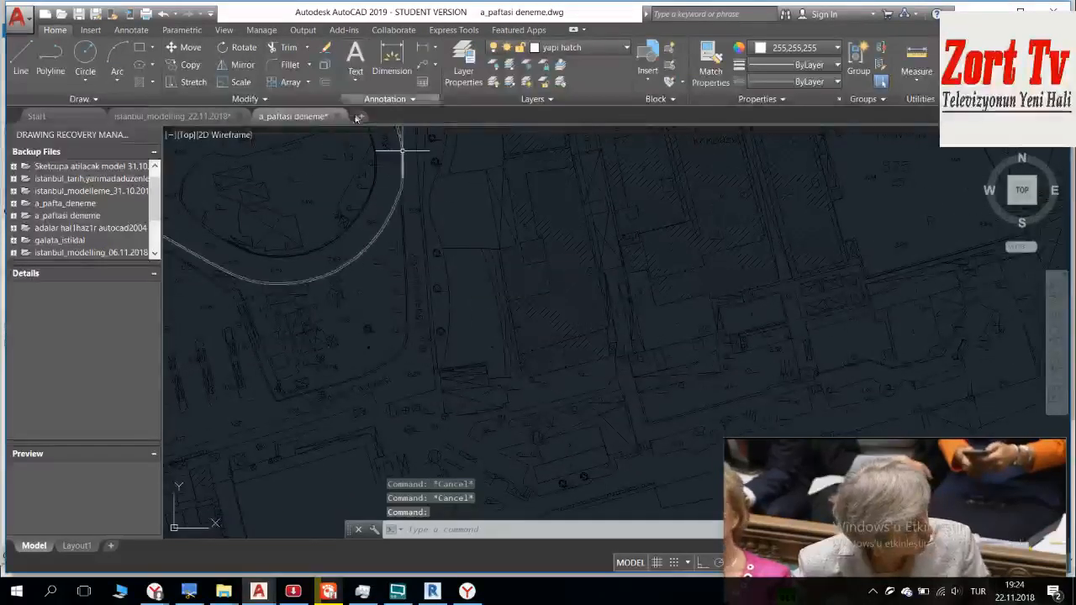
pyautogui.click(338, 117)
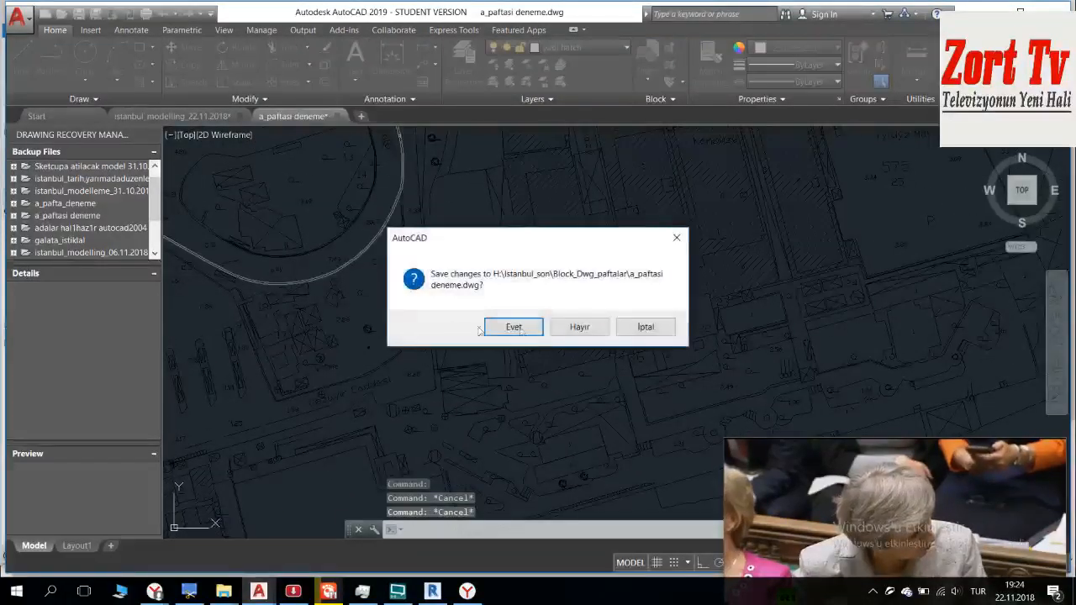
pyautogui.click(572, 323)
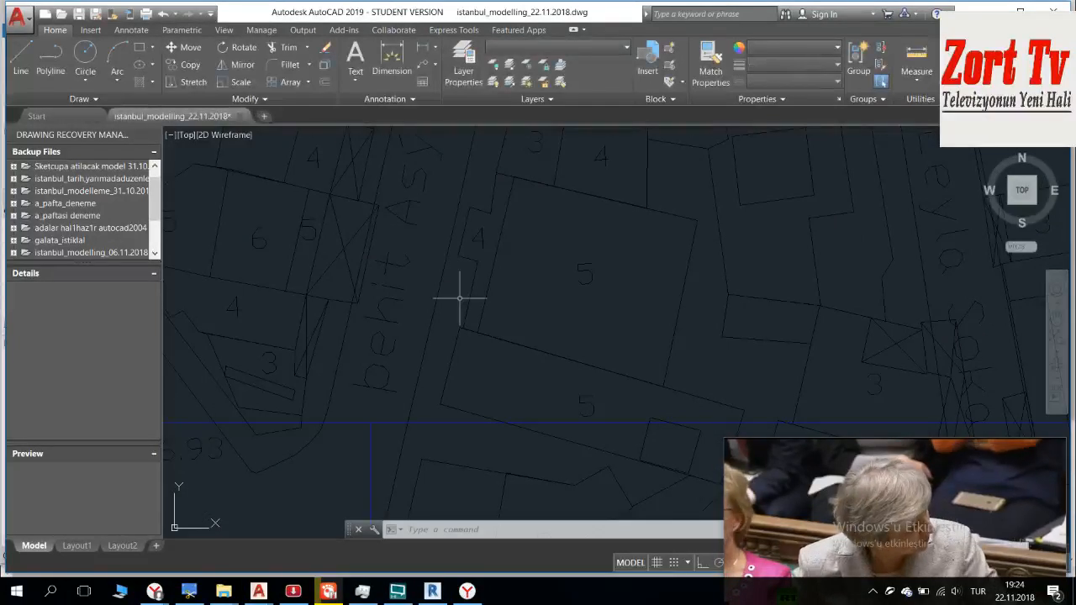
# Step: Create a new drawing, set its insertion scale units to Meters and reopen the units settings to check them
pyautogui.click(263, 116)
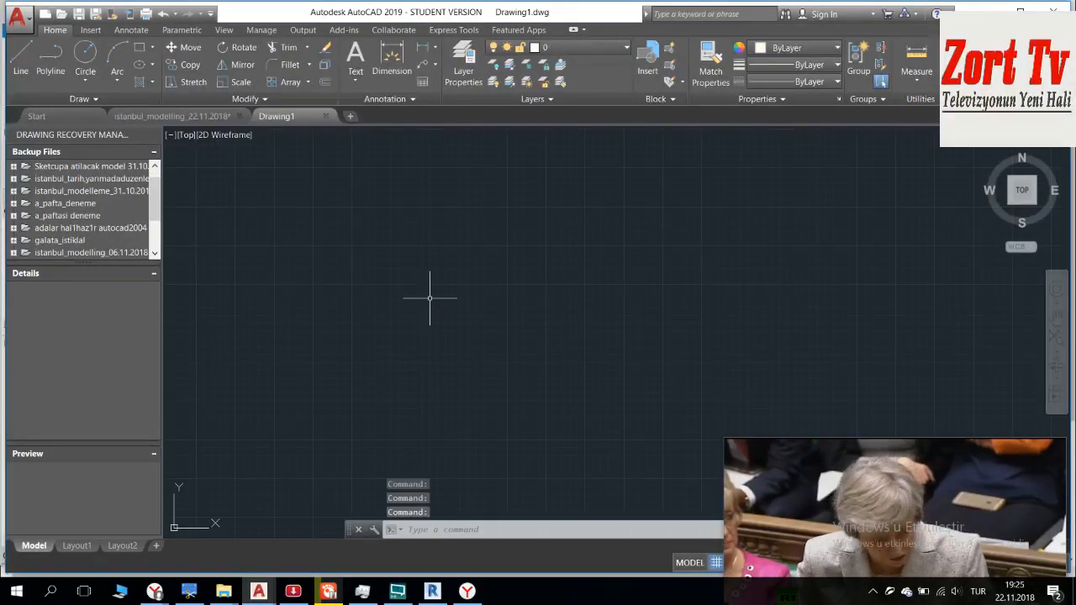
pyautogui.write('UN')
pyautogui.press('Return')
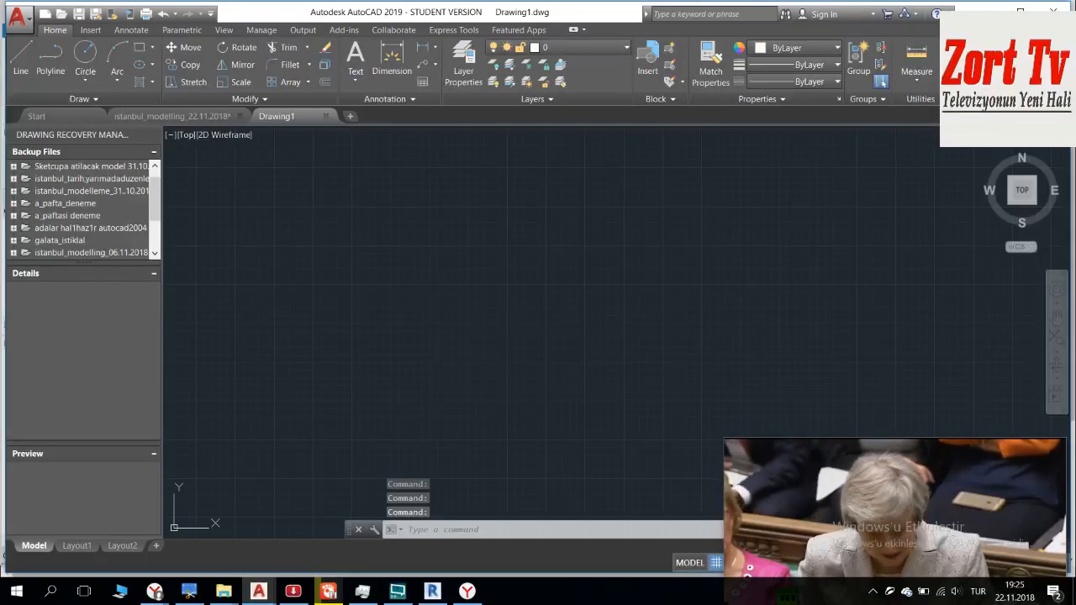
pyautogui.click(471, 293)
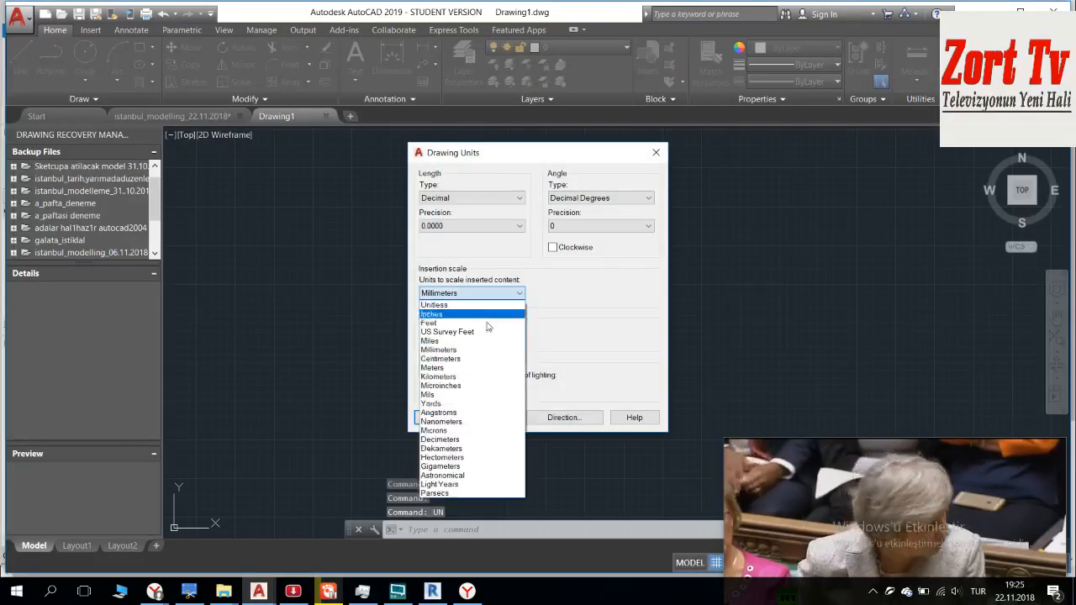
pyautogui.click(474, 368)
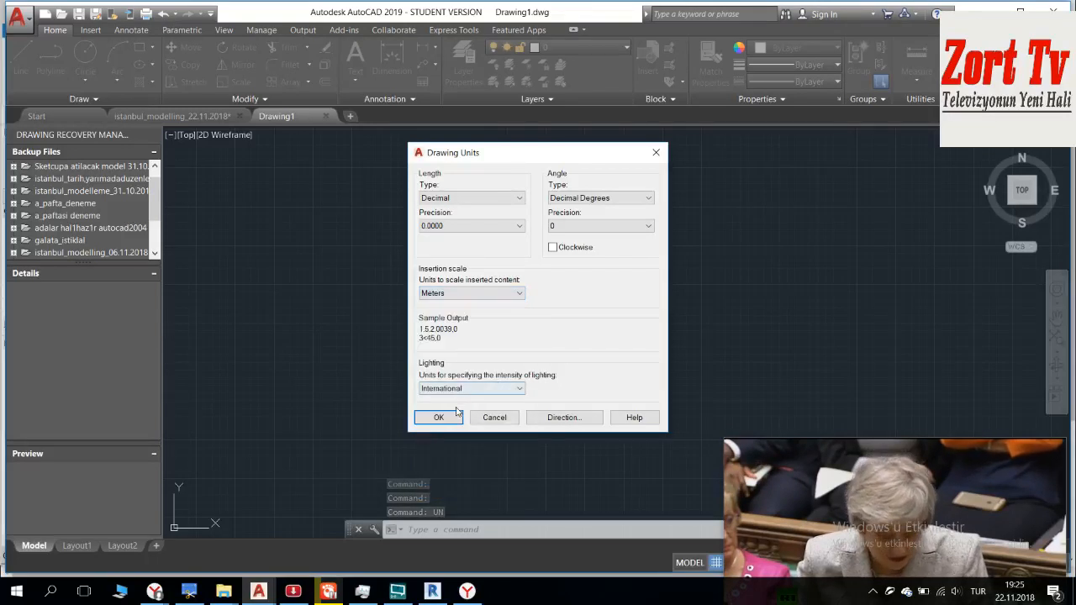
pyautogui.click(439, 418)
pyautogui.write('UN')
pyautogui.press('Return')
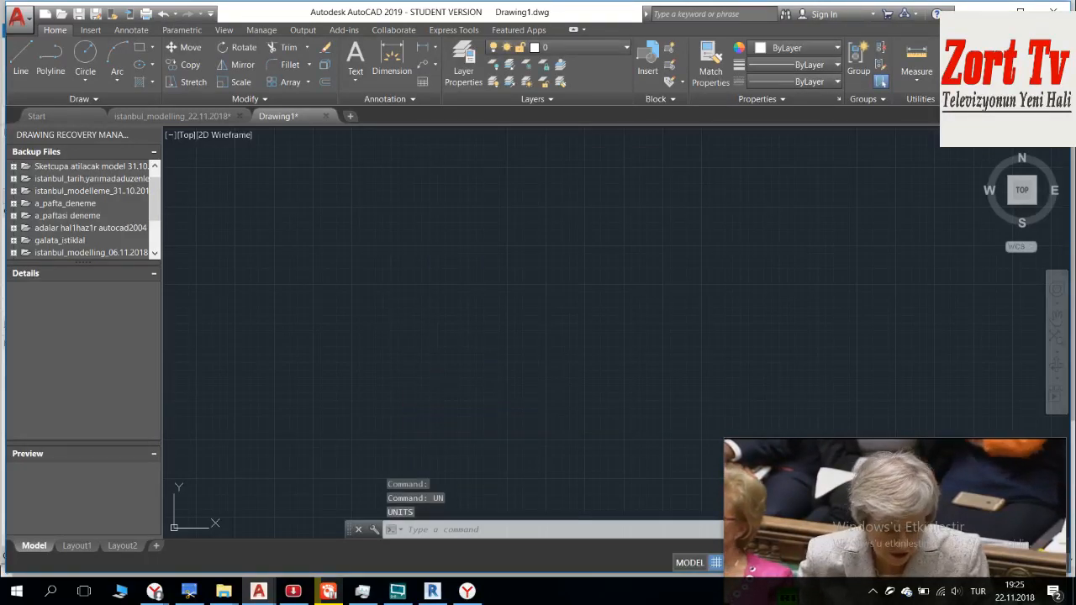
pyautogui.click(656, 154)
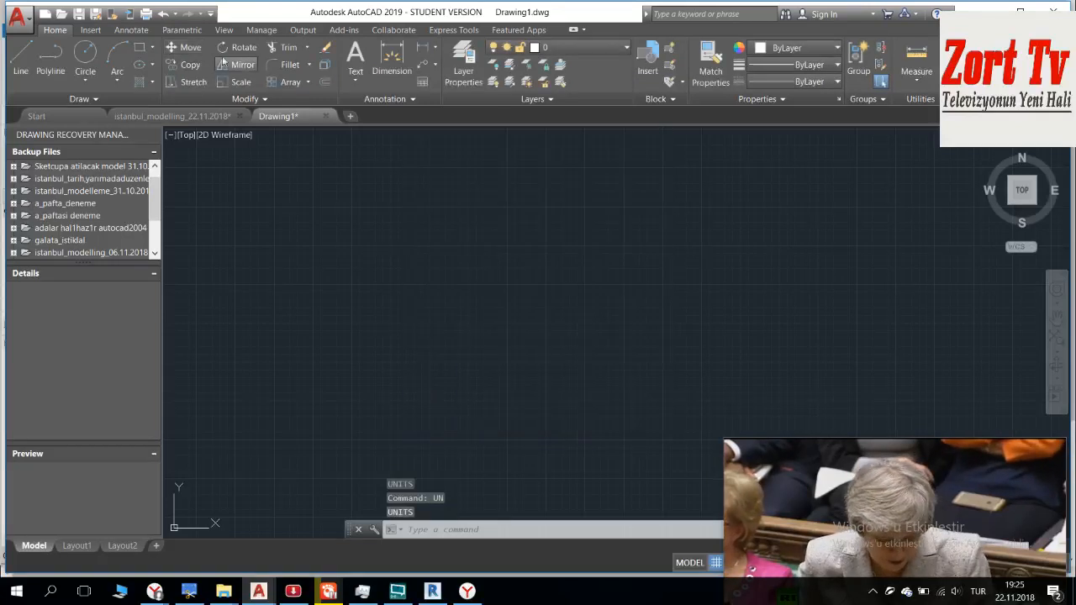
# Step: Import A_PAFTASİ_BESİKTAS.pdf from the Istanbul_Paftalar_22.10.2018 folder on D: as a block at scale 1, using the PDF layers
pyautogui.click(89, 30)
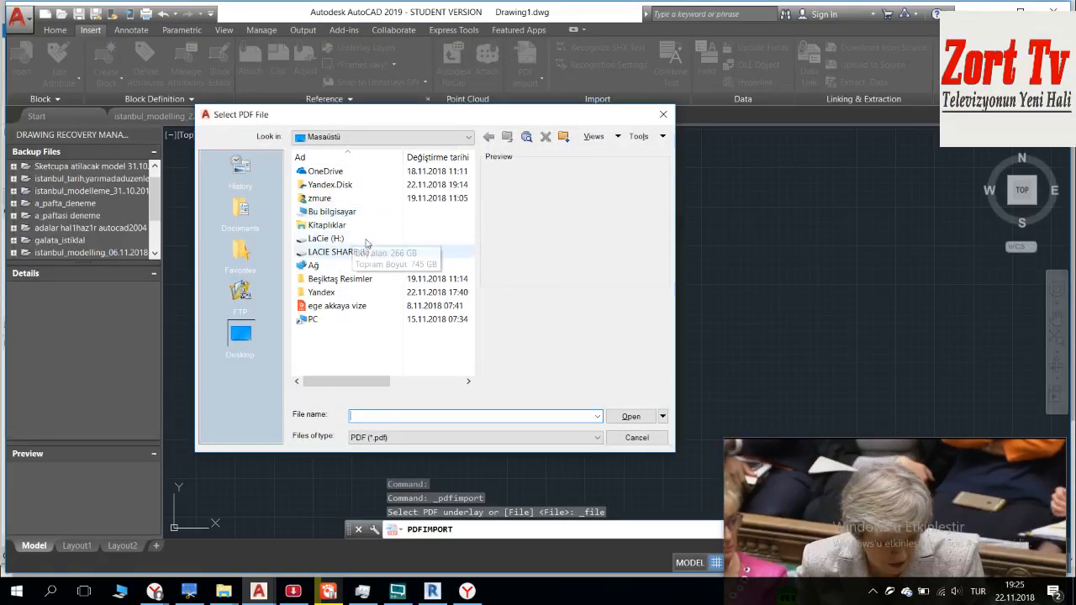
pyautogui.click(342, 139)
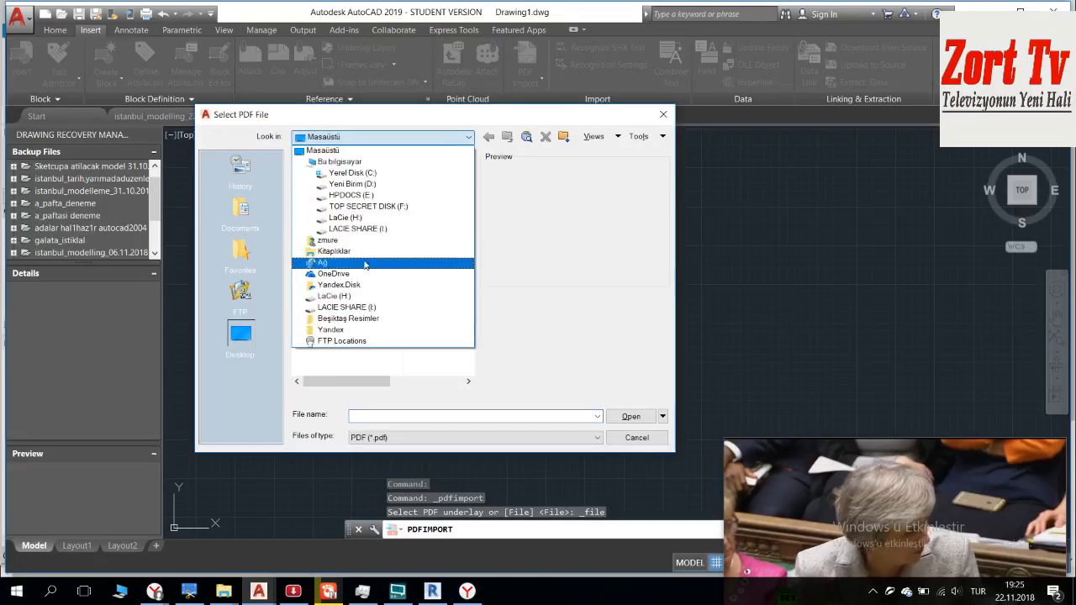
pyautogui.click(366, 182)
pyautogui.doubleClick(363, 173)
pyautogui.click(349, 173)
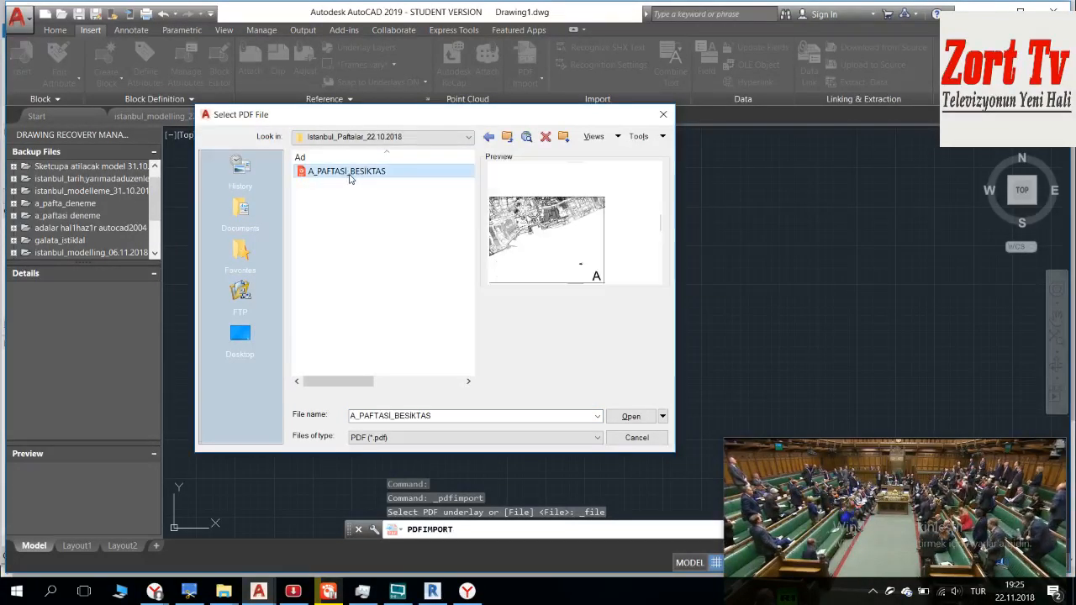
pyautogui.doubleClick(354, 172)
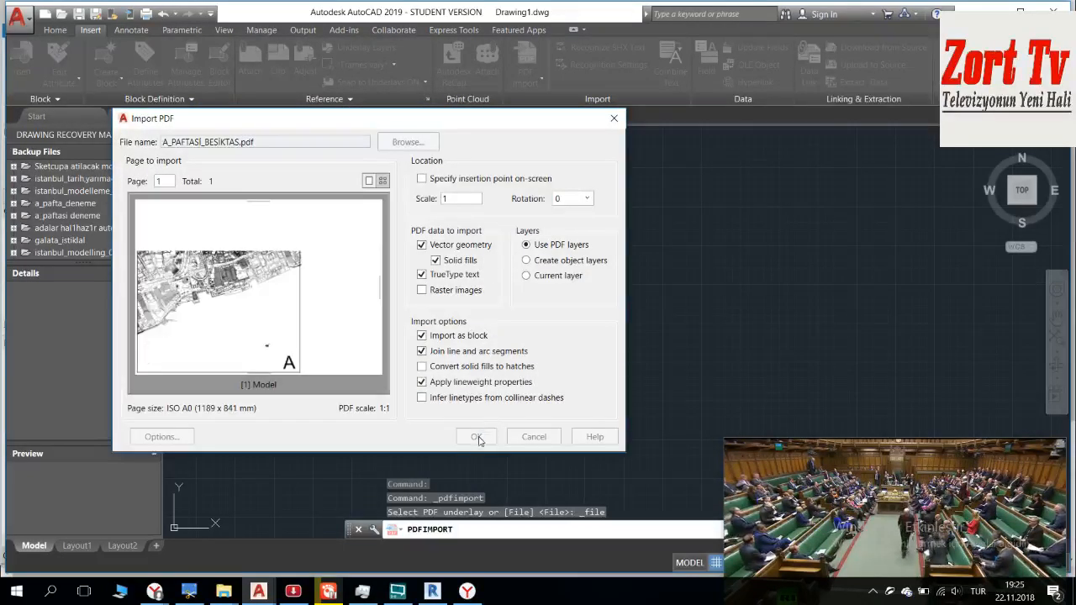
pyautogui.click(473, 437)
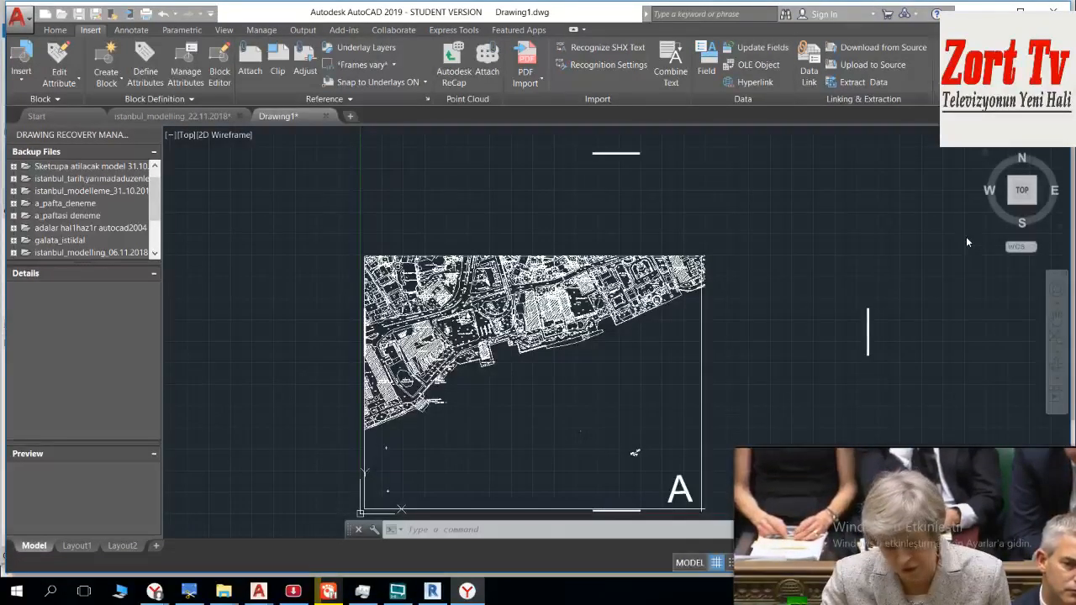
# Step: Select the imported sheet A block and explode it into separate objects
pyautogui.click(785, 305)
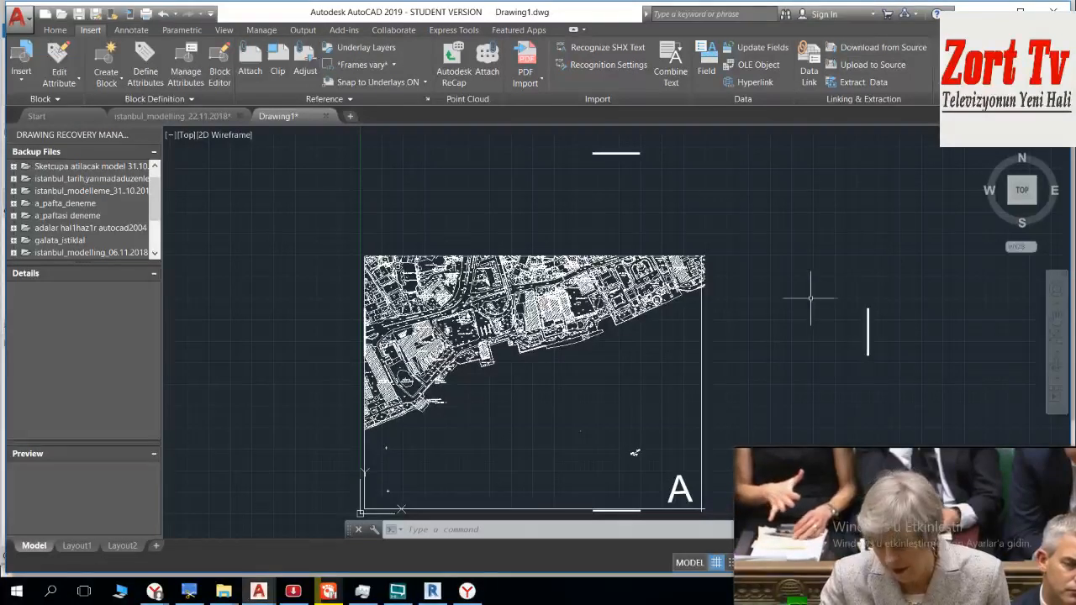
pyautogui.moveTo(766, 244); pyautogui.dragTo(716, 230, button='middle')
pyautogui.click(595, 131)
pyautogui.click(555, 155)
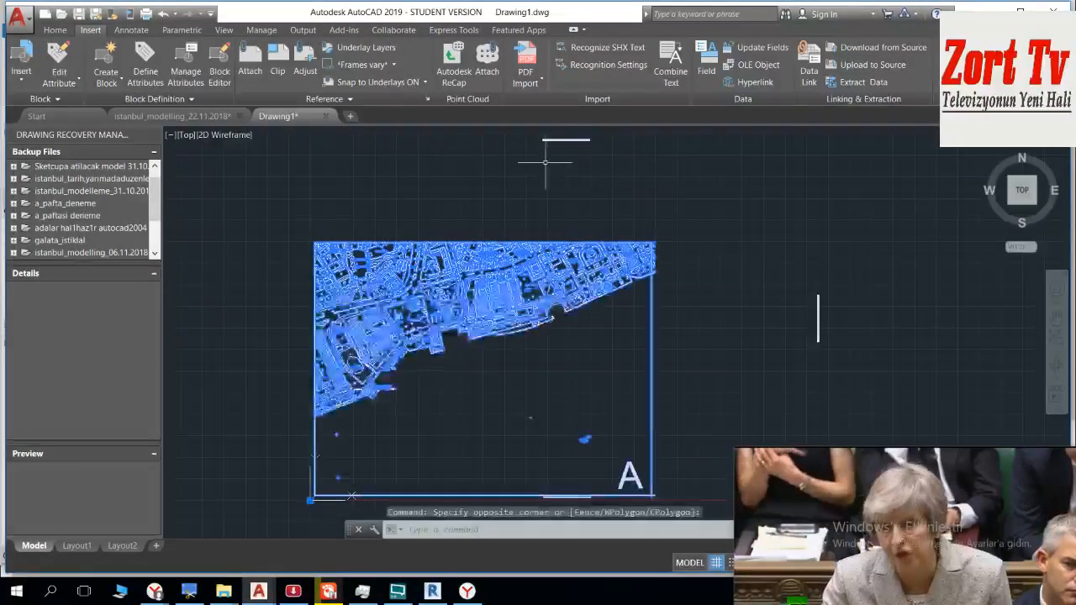
pyautogui.moveTo(598, 242); pyautogui.dragTo(506, 212, button='middle')
pyautogui.press('Escape')
pyautogui.click(577, 223)
pyautogui.click(479, 283)
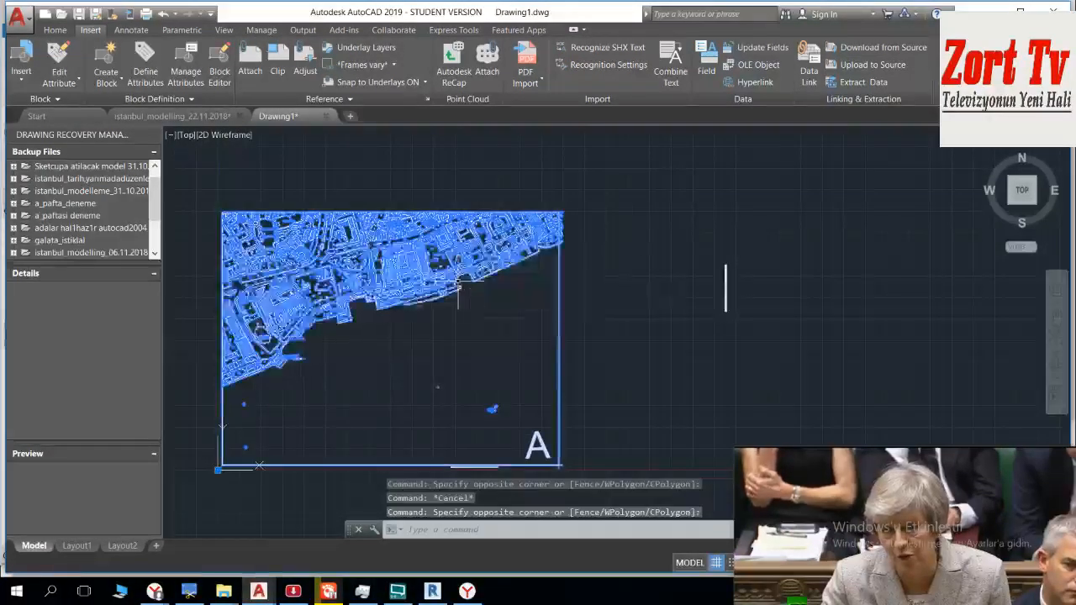
pyautogui.write('EX')
pyautogui.press('Down')
pyautogui.press('Return')
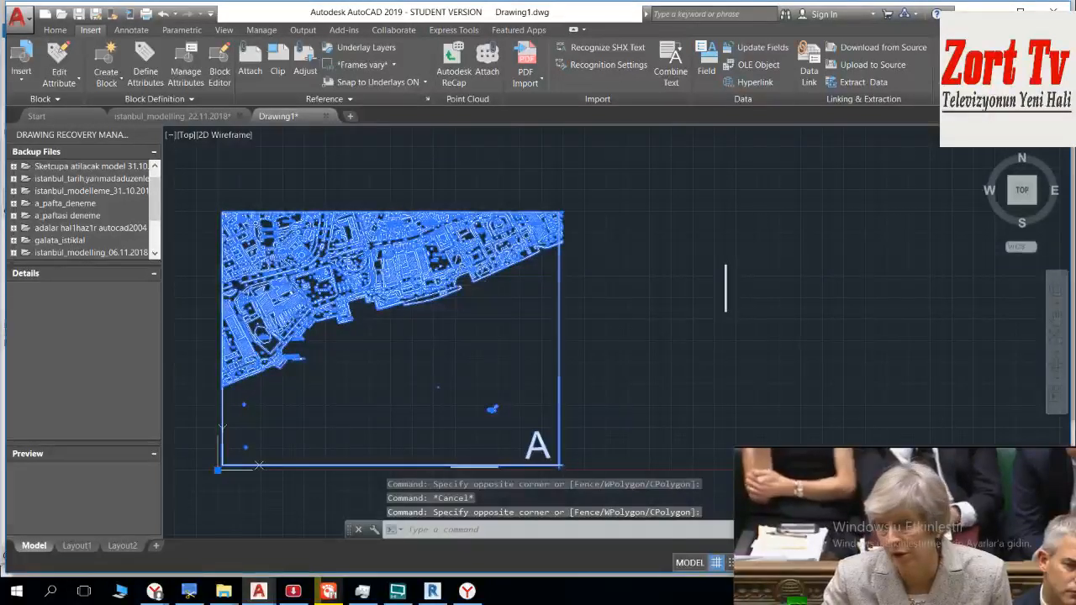
# Step: Delete the vertical student-version stamp outside the right edge of the sheet
pyautogui.click(733, 237)
pyautogui.click(711, 301)
pyautogui.press('Delete')
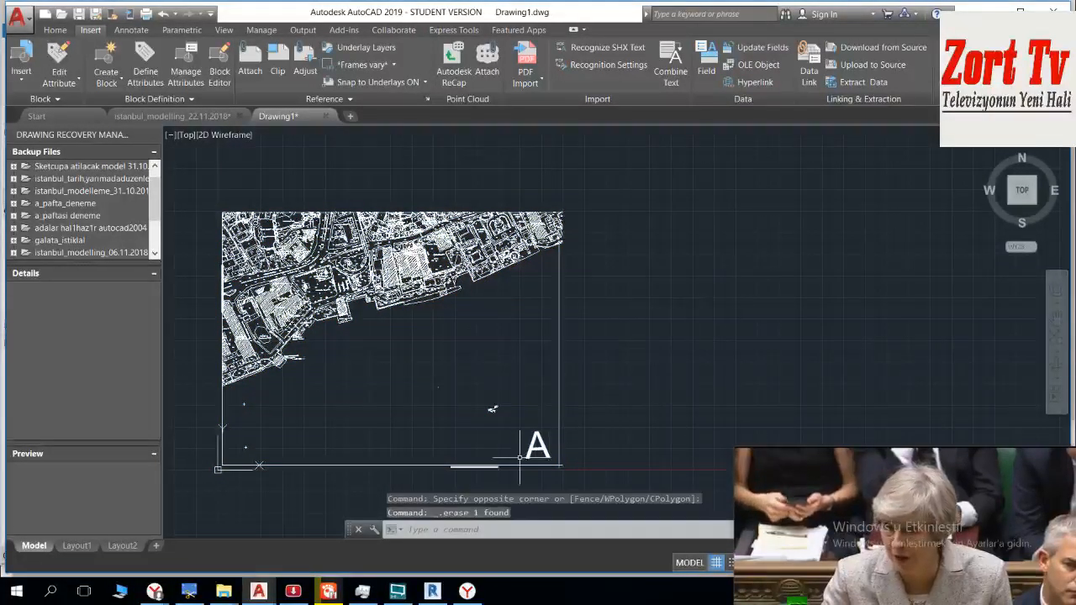
# Step: Examine the stamp text under the sheet's bottom border up close and clear its selection
pyautogui.scroll(5, 479, 481)
pyautogui.click(732, 299)
pyautogui.click(543, 312)
pyautogui.scroll(-3, 552, 320)
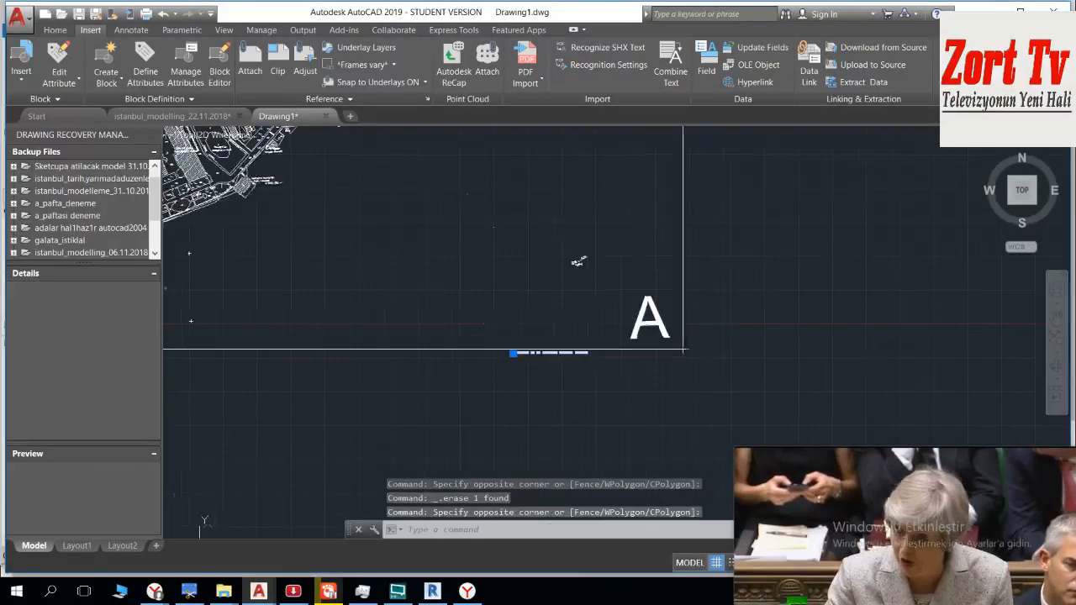
pyautogui.scroll(5, 592, 357)
pyautogui.scroll(-3, 632, 300)
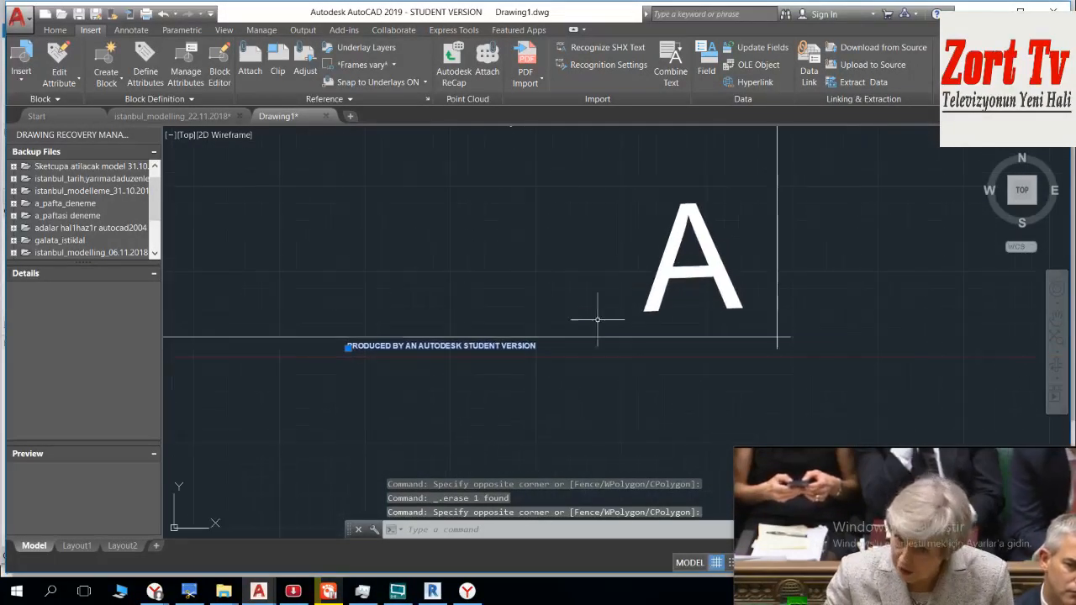
pyautogui.scroll(-5, 615, 315)
pyautogui.scroll(4, 627, 303)
pyautogui.press('Escape')
pyautogui.press('Escape')
pyautogui.press('Escape')
# Step: Delete the large sheet letter A in the lower-right corner of the sheet frame
pyautogui.click(642, 275)
pyautogui.click(602, 311)
pyautogui.press('Delete')
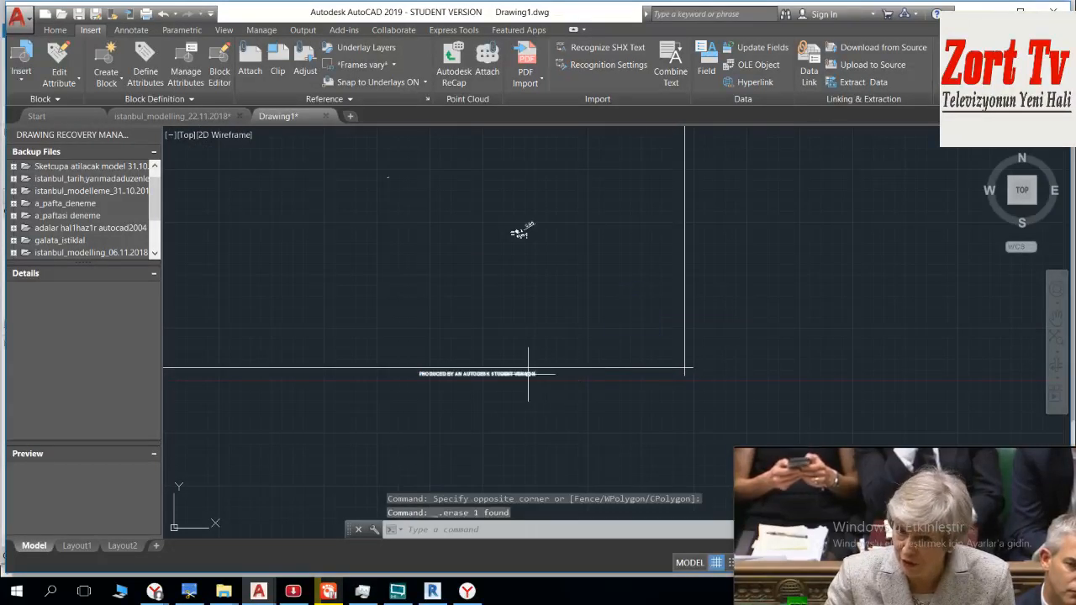
# Step: Replace the student-version stamp text under the bottom border with the letter A and select the edited text
pyautogui.click(529, 374)
pyautogui.doubleClick(508, 373)
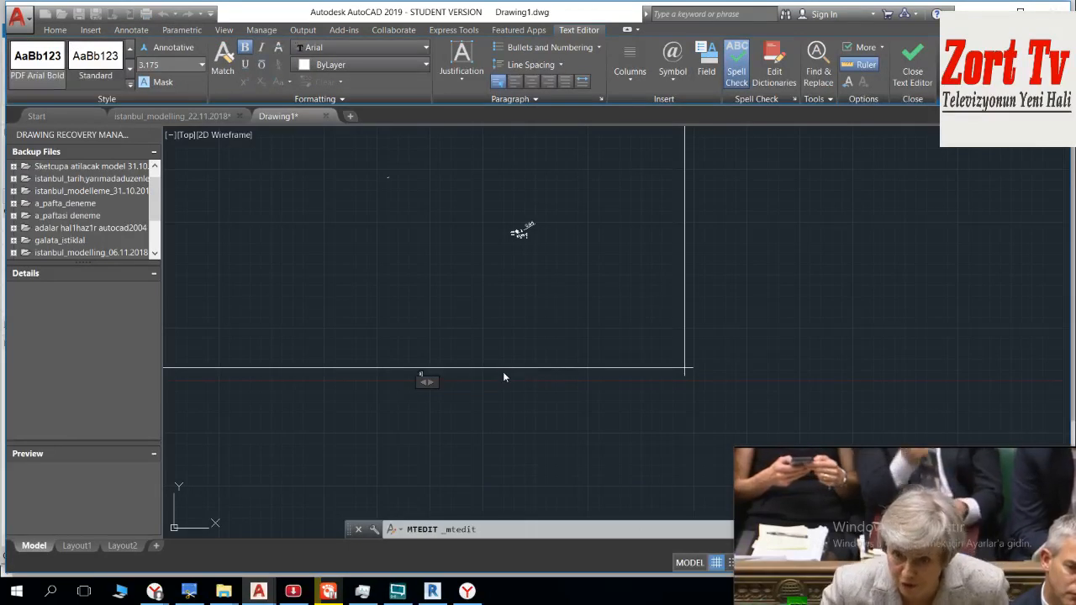
pyautogui.scroll(8, 465, 389)
pyautogui.write('a')
pyautogui.press('BackSpace')
pyautogui.write('A')
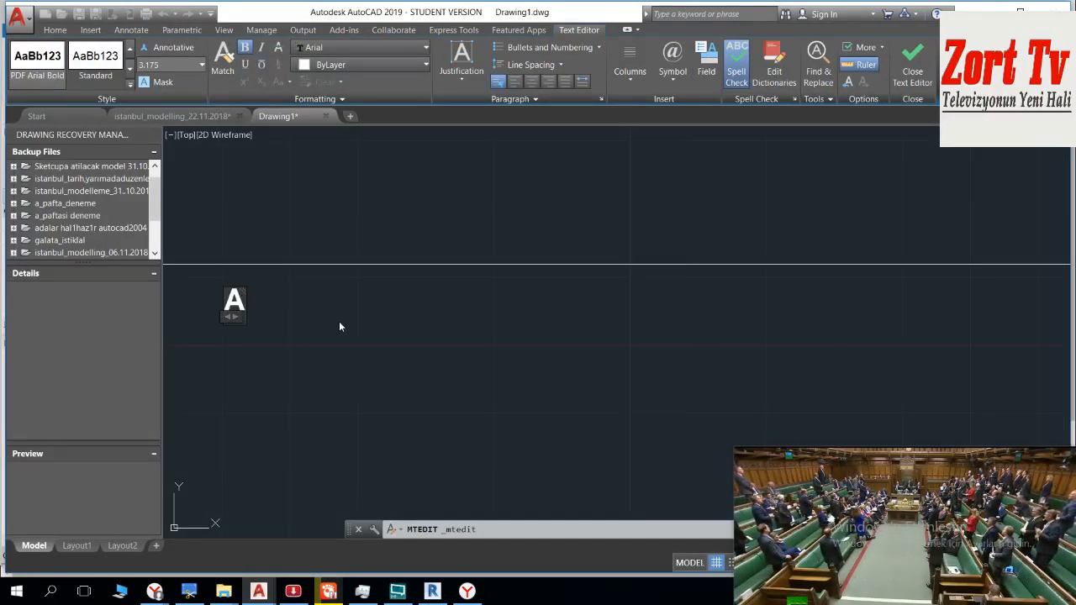
pyautogui.click(340, 322)
pyautogui.click(275, 293)
pyautogui.click(222, 320)
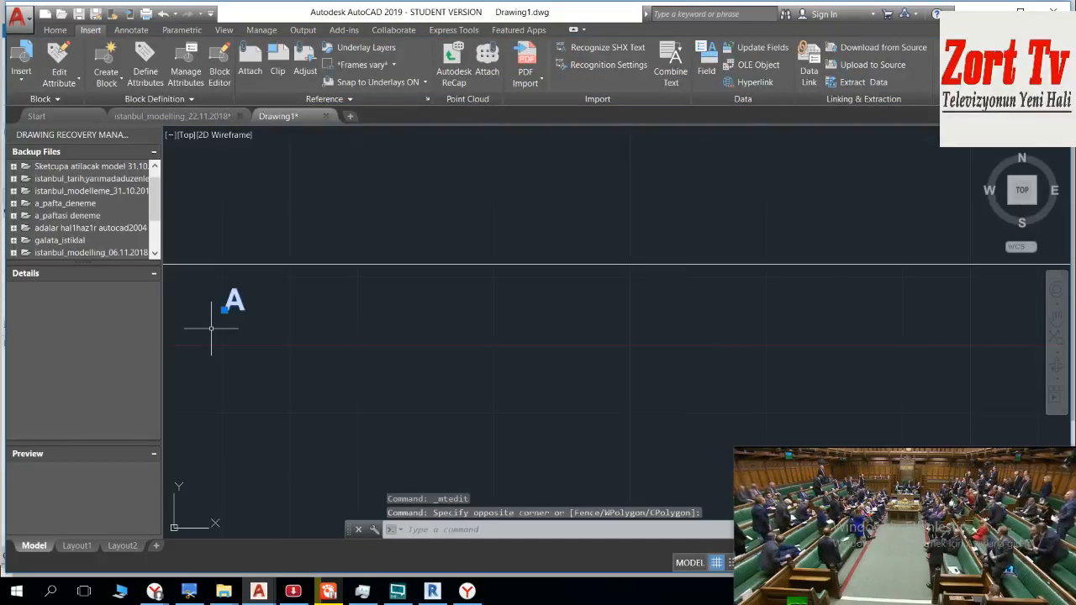
# Step: Move the new letter A from below the bottom border to the lower-right corner of sheet A
pyautogui.write('MO')
pyautogui.press('Down')
pyautogui.press('Return')
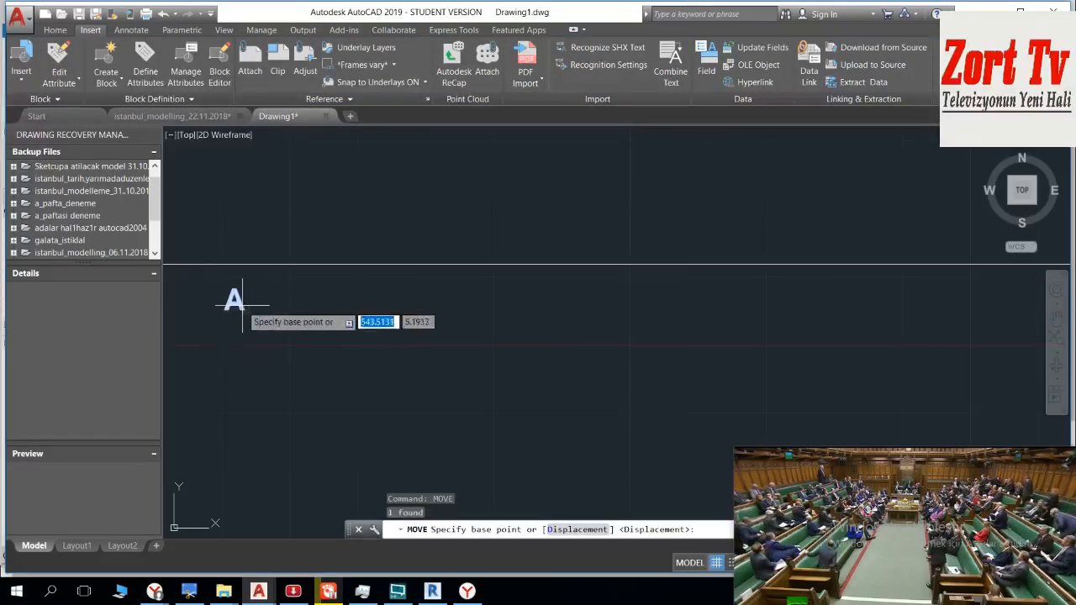
pyautogui.click(242, 307)
pyautogui.scroll(-6, 664, 240)
pyautogui.moveTo(849, 239); pyautogui.dragTo(612, 250, button='middle')
pyautogui.scroll(8, 614, 249)
pyautogui.moveTo(841, 311); pyautogui.dragTo(370, 241, button='middle')
pyautogui.click(543, 250)
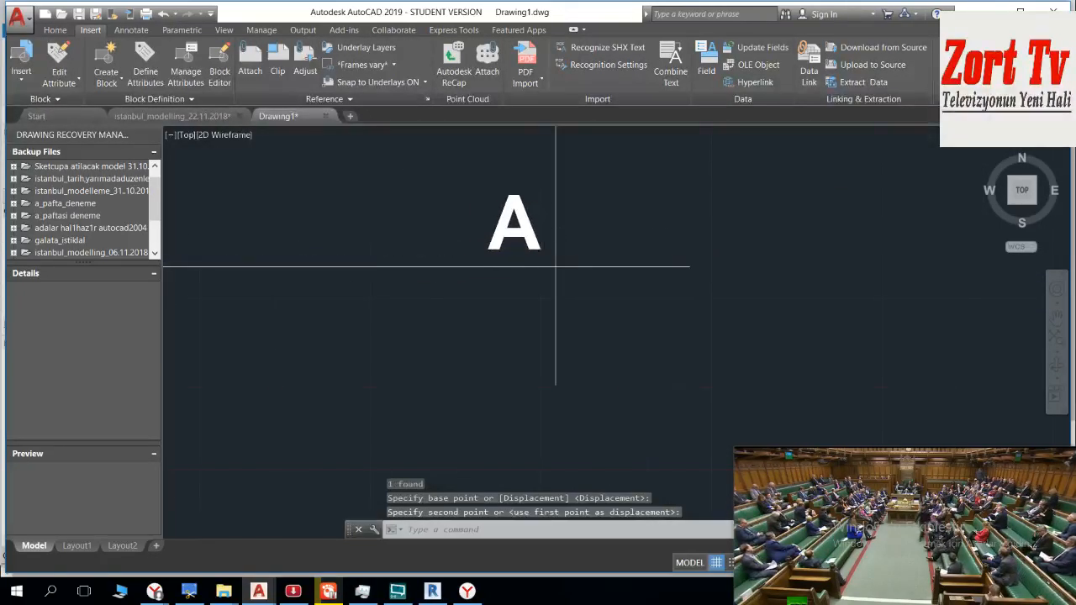
pyautogui.scroll(-10, 543, 262)
pyautogui.press('Escape')
# Step: Select and delete the leftover imported objects outside sheet A's frame
pyautogui.moveTo(545, 293); pyautogui.dragTo(552, 320, button='middle')
pyautogui.scroll(8, 462, 217)
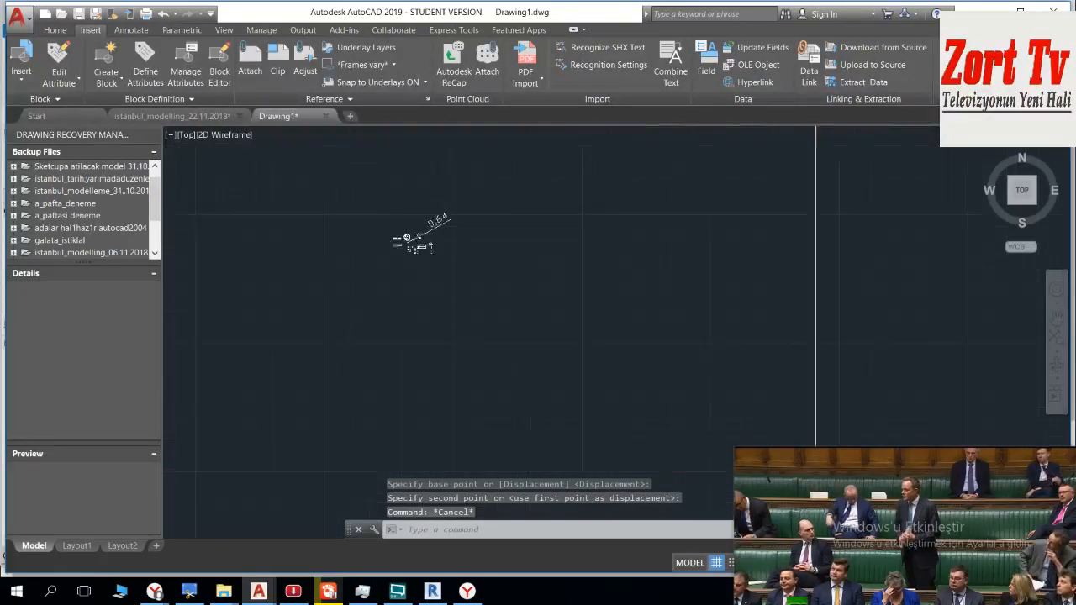
pyautogui.scroll(-10, 463, 210)
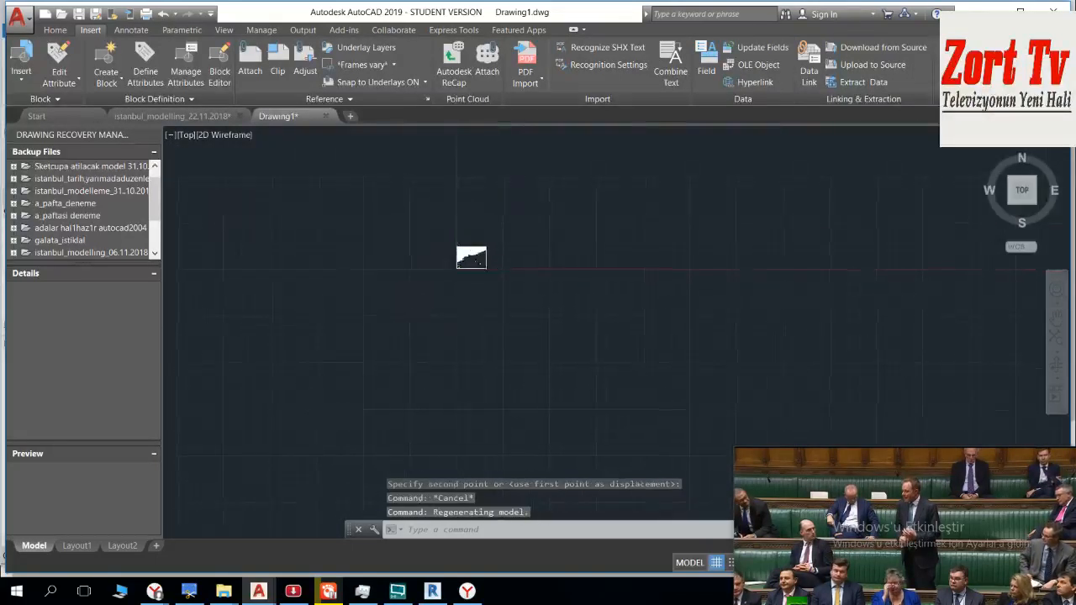
pyautogui.click(748, 191)
pyautogui.click(609, 264)
pyautogui.scroll(-9, 611, 286)
pyautogui.moveTo(611, 286); pyautogui.dragTo(598, 183, button='middle')
pyautogui.press('Delete')
# Step: Delete the remaining leftover objects around the edge of sheet A
pyautogui.moveTo(613, 247); pyautogui.dragTo(595, 349, button='middle')
pyautogui.scroll(9, 595, 349)
pyautogui.scroll(2, 444, 322)
pyautogui.moveTo(445, 322); pyautogui.dragTo(535, 256, button='middle')
pyautogui.scroll(4, 223, 389)
pyautogui.moveTo(222, 390); pyautogui.dragTo(255, 222, button='middle')
pyautogui.click(442, 138)
pyautogui.click(384, 203)
pyautogui.scroll(-7, 390, 216)
pyautogui.moveTo(429, 205); pyautogui.dragTo(452, 515, button='middle')
pyautogui.press('Delete')
pyautogui.scroll(-5, 395, 311)
pyautogui.scroll(2, 451, 516)
pyautogui.scroll(2, 362, 302)
pyautogui.scroll(-6, 482, 300)
pyautogui.moveTo(482, 300); pyautogui.dragTo(355, 249, button='middle')
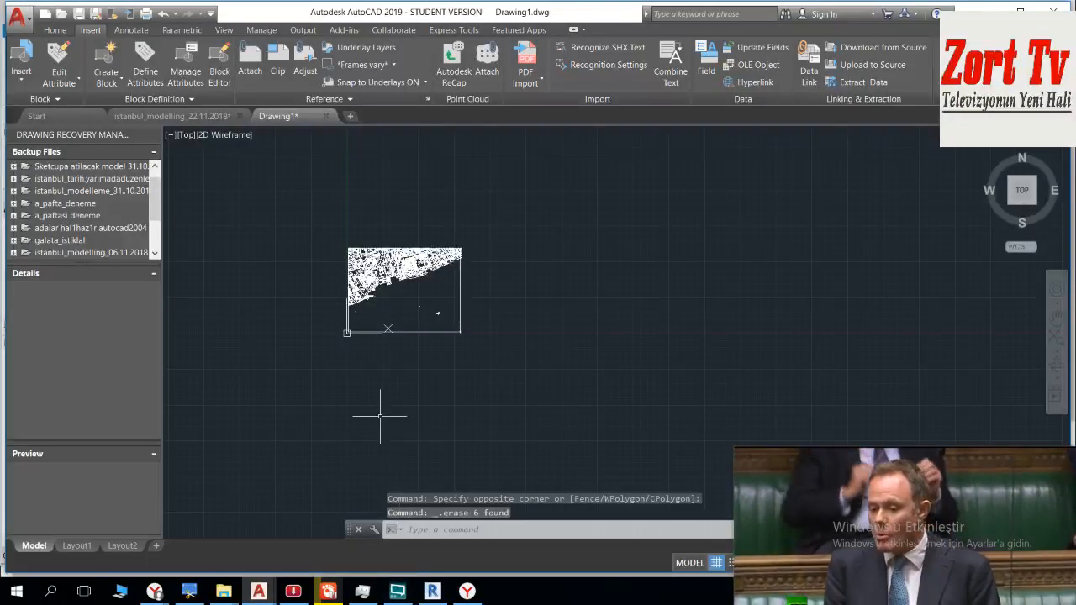
# Step: Switch to the istanbul_modelling_22.11.2018 drawing and locate the lower-right corner of sheet B
pyautogui.click(175, 118)
pyautogui.scroll(-5, 636, 384)
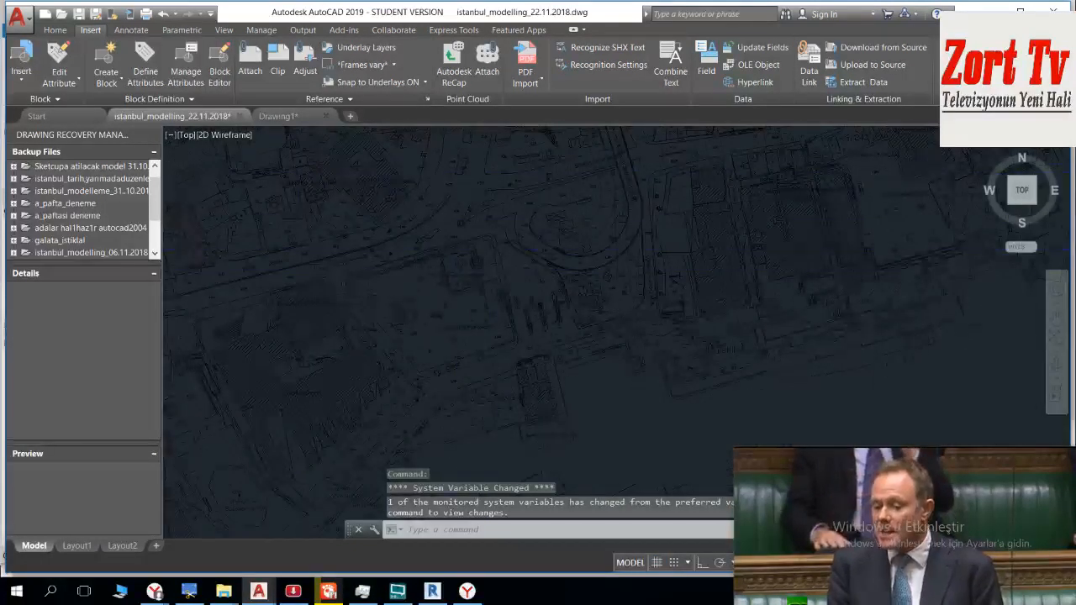
pyautogui.scroll(-4, 502, 283)
pyautogui.moveTo(502, 283)
pyautogui.mouseDown(button='middle')
pyautogui.moveTo(480, 228)
pyautogui.moveTo(429, 159)
pyautogui.mouseUp(button='middle')
pyautogui.scroll(-3, 511, 291)
pyautogui.moveTo(651, 332); pyautogui.dragTo(491, 343, button='middle')
pyautogui.moveTo(361, 513); pyautogui.dragTo(560, 266, button='middle')
pyautogui.scroll(-5, 550, 303)
pyautogui.moveTo(578, 370); pyautogui.dragTo(576, 309, button='middle')
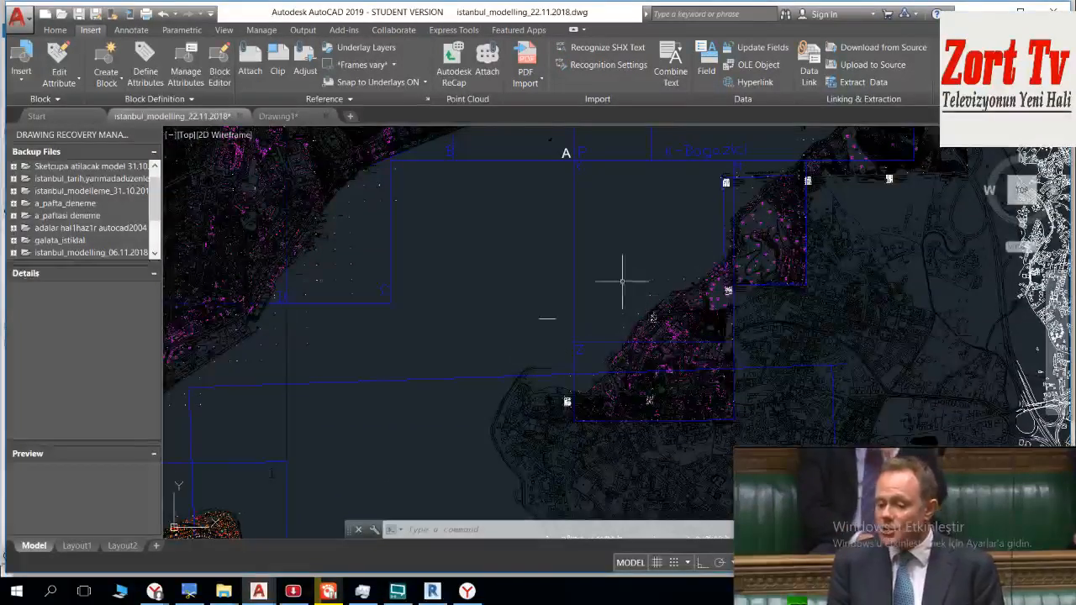
pyautogui.moveTo(360, 252); pyautogui.dragTo(512, 316, button='middle')
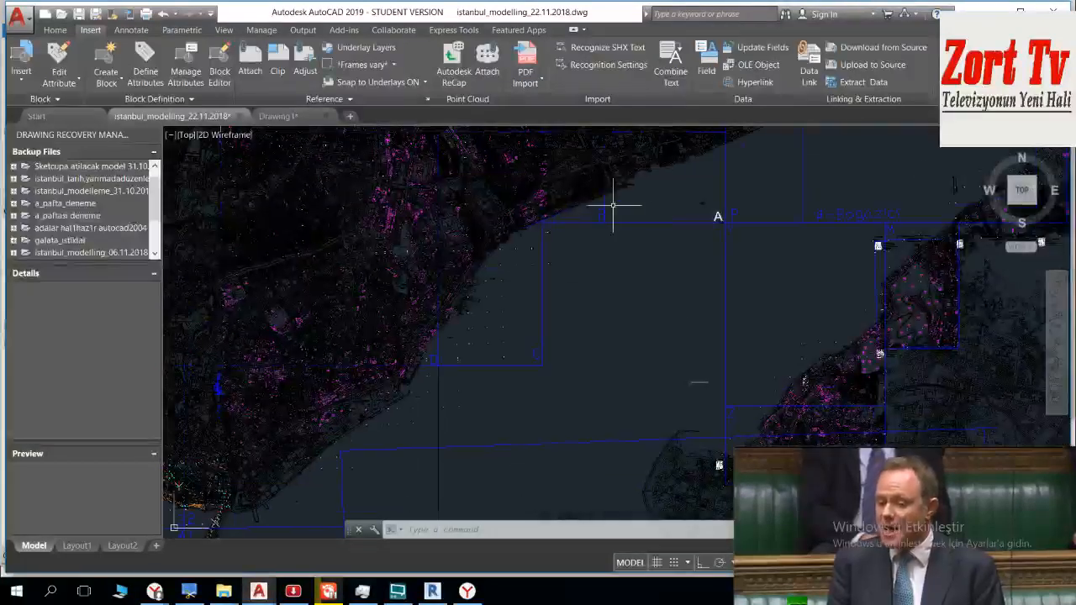
pyautogui.scroll(6, 600, 203)
pyautogui.moveTo(604, 262)
pyautogui.mouseDown(button='middle')
pyautogui.moveTo(607, 346)
pyautogui.moveTo(580, 295)
pyautogui.mouseUp(button='middle')
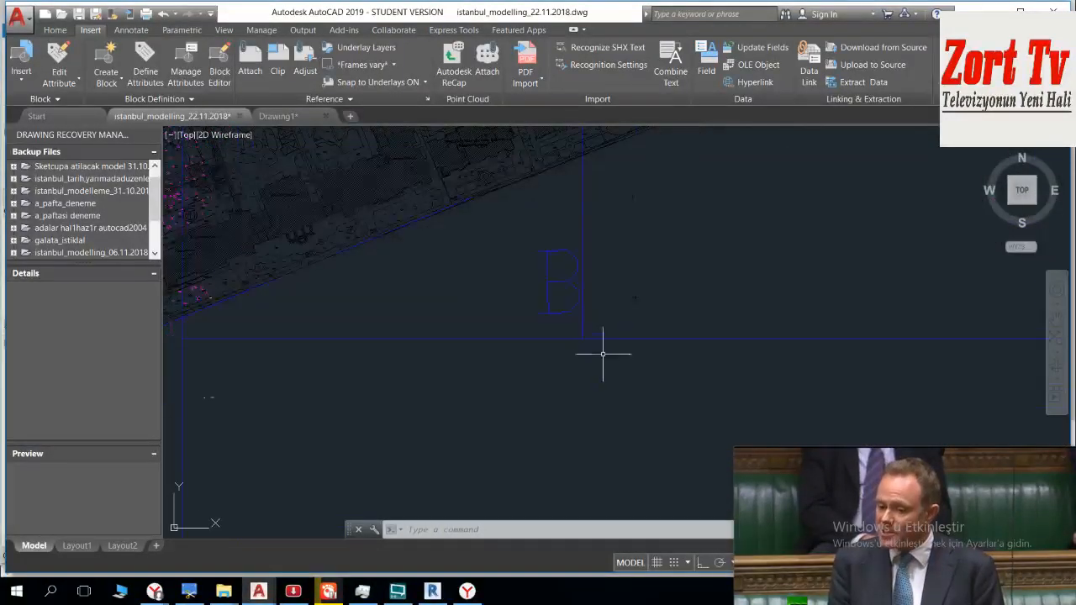
pyautogui.click(612, 353)
pyautogui.press('Escape')
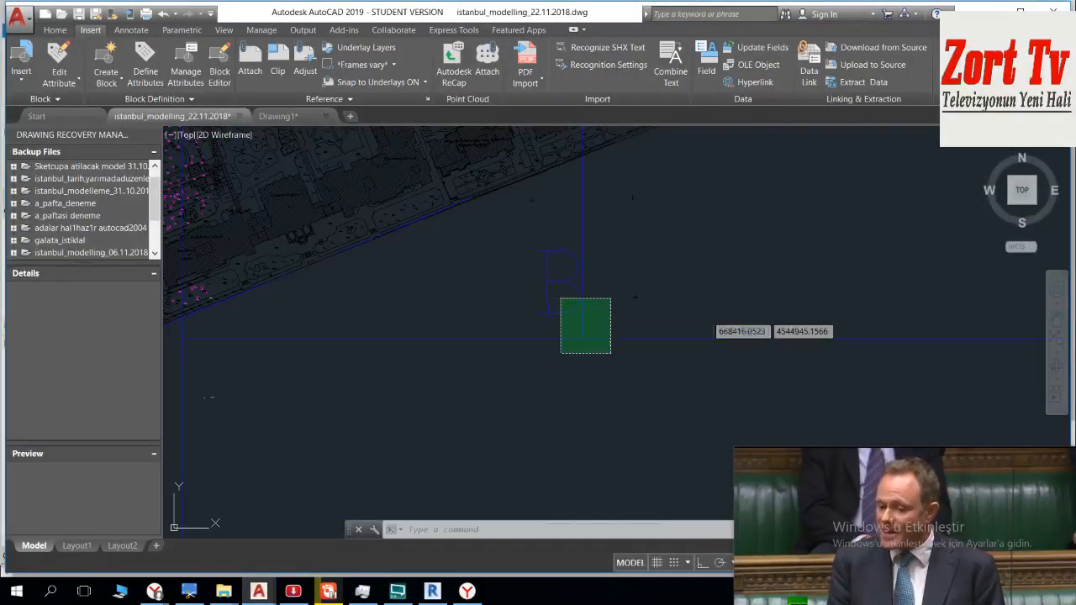
# Step: Start a single-sheet plot with AutoCAD PDF (High Quality Print).pc3 on ISO A0 (841.00 x 1189.00 MM) paper
pyautogui.hotkey('ctrl', 'p')
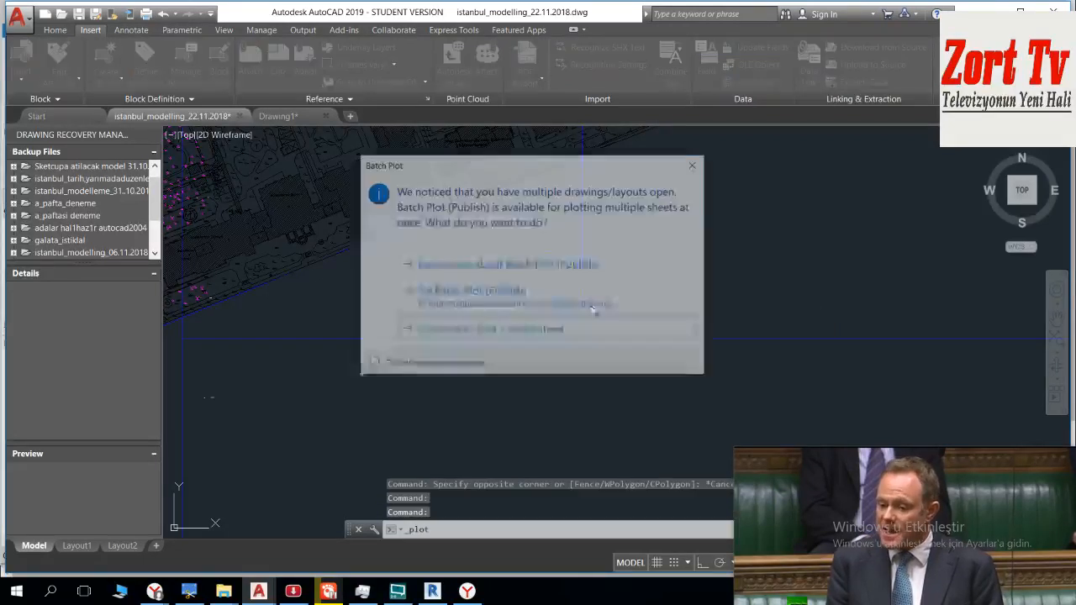
pyautogui.click(600, 328)
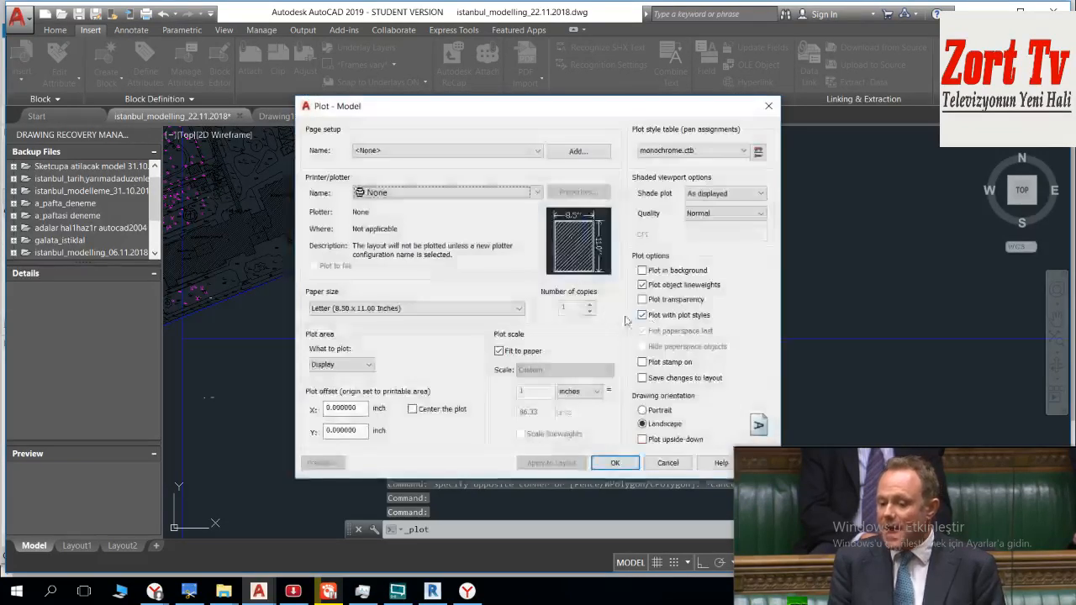
pyautogui.click(471, 192)
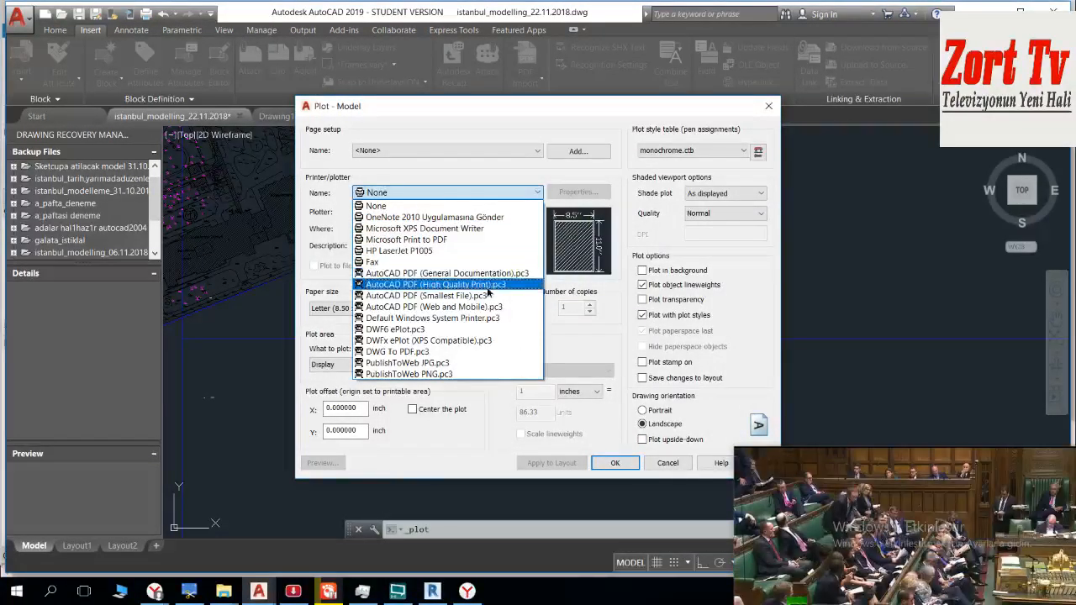
pyautogui.click(486, 285)
pyautogui.click(418, 308)
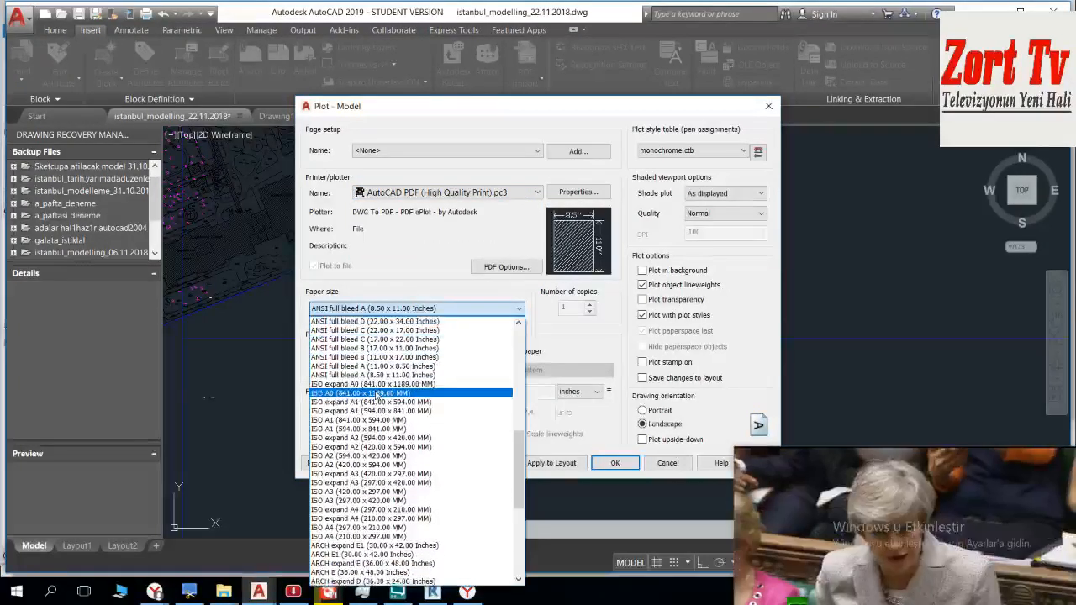
pyautogui.click(369, 406)
# Step: Turn off fitting to paper and set the plot scale to 1 mm = 1 unit
pyautogui.click(366, 369)
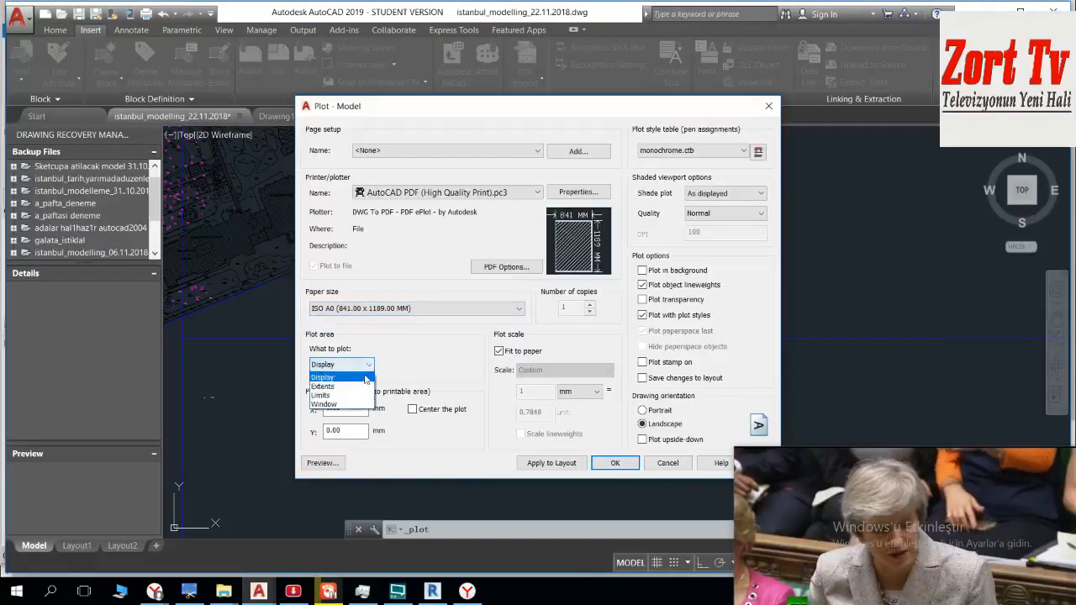
pyautogui.click(499, 351)
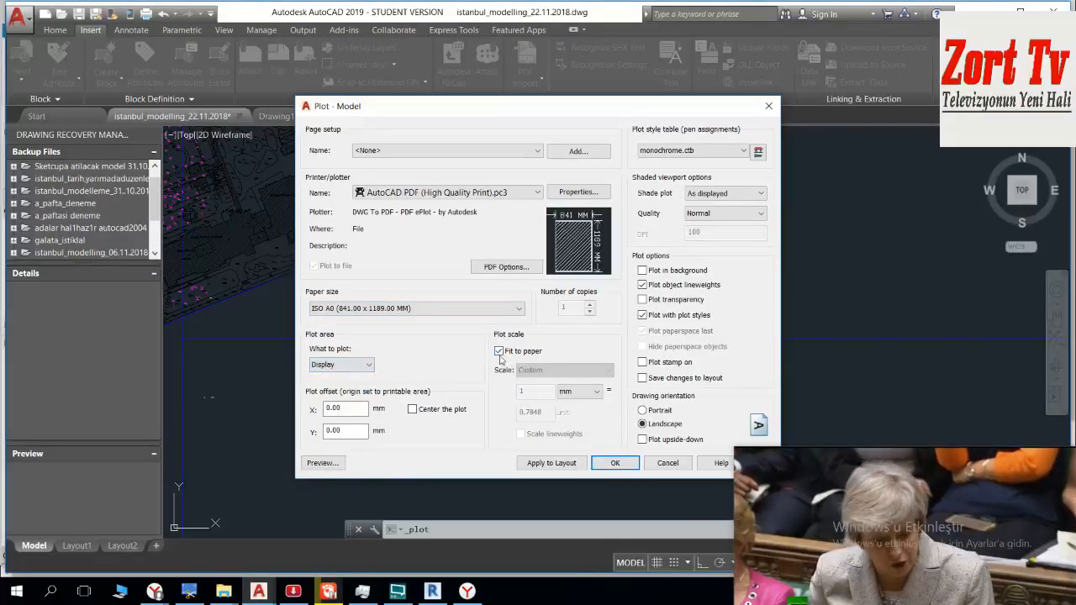
pyautogui.click(499, 351)
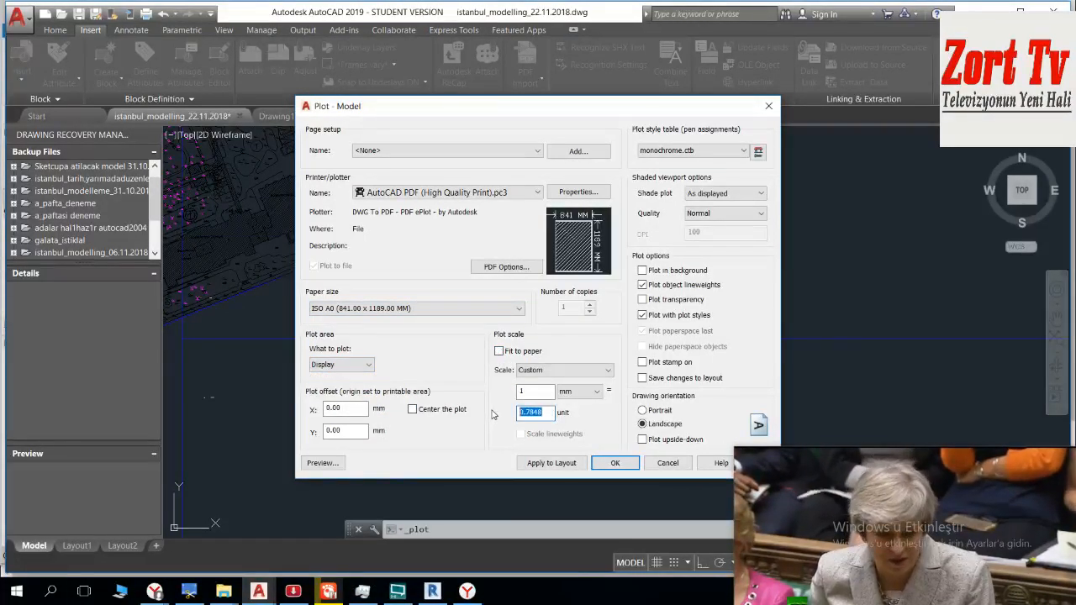
# Step: Set the plot area to a window enclosing sheet B, from its lower-right corner to its upper-left corner
pyautogui.click(356, 365)
pyautogui.click(343, 406)
pyautogui.click(357, 368)
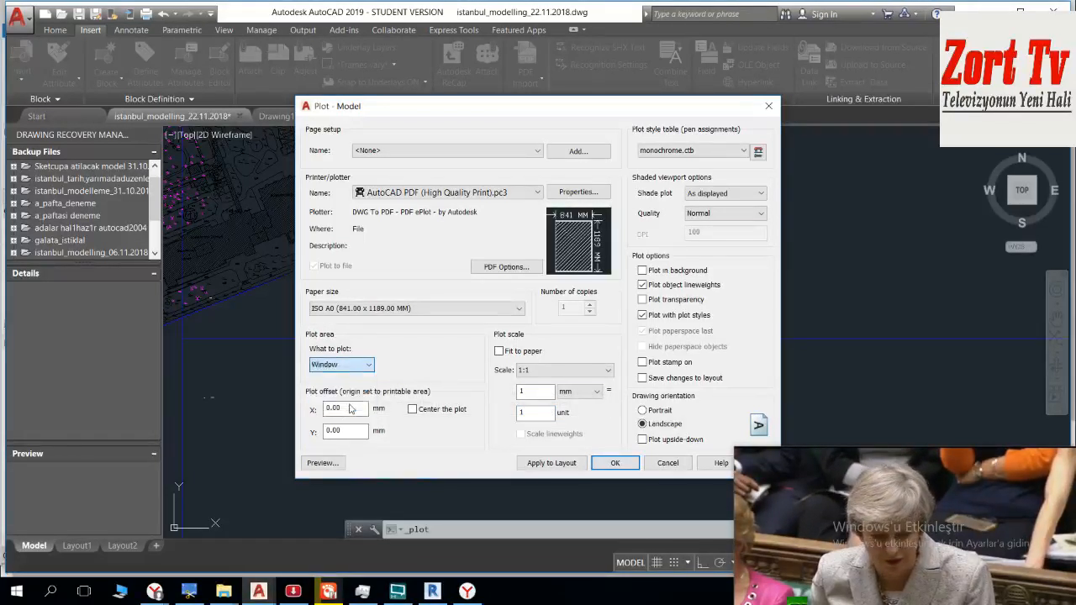
pyautogui.click(348, 406)
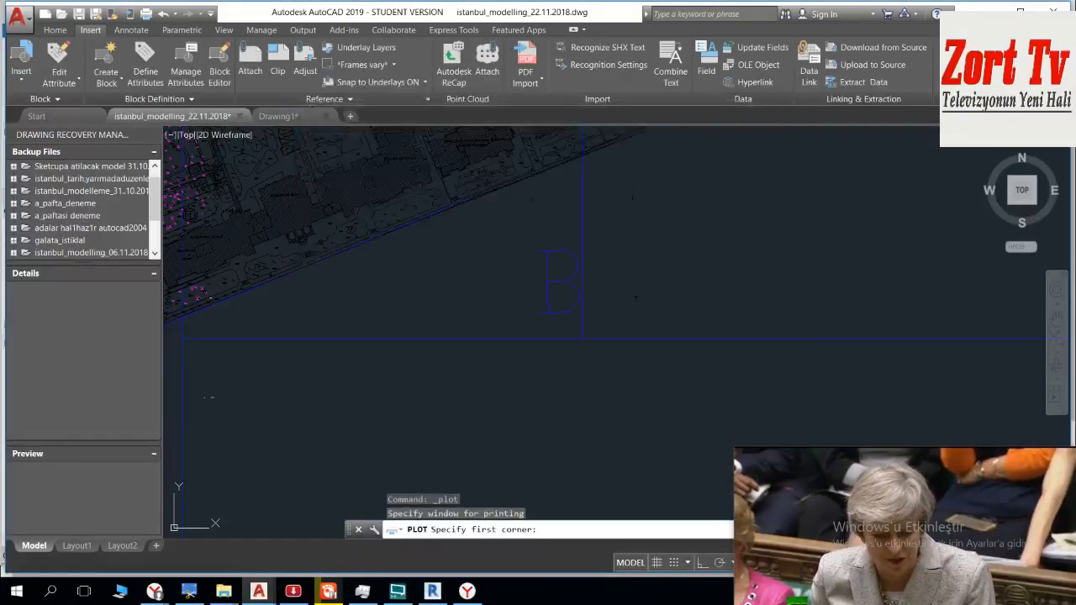
pyautogui.click(592, 349)
pyautogui.moveTo(482, 159); pyautogui.dragTo(610, 490, button='middle')
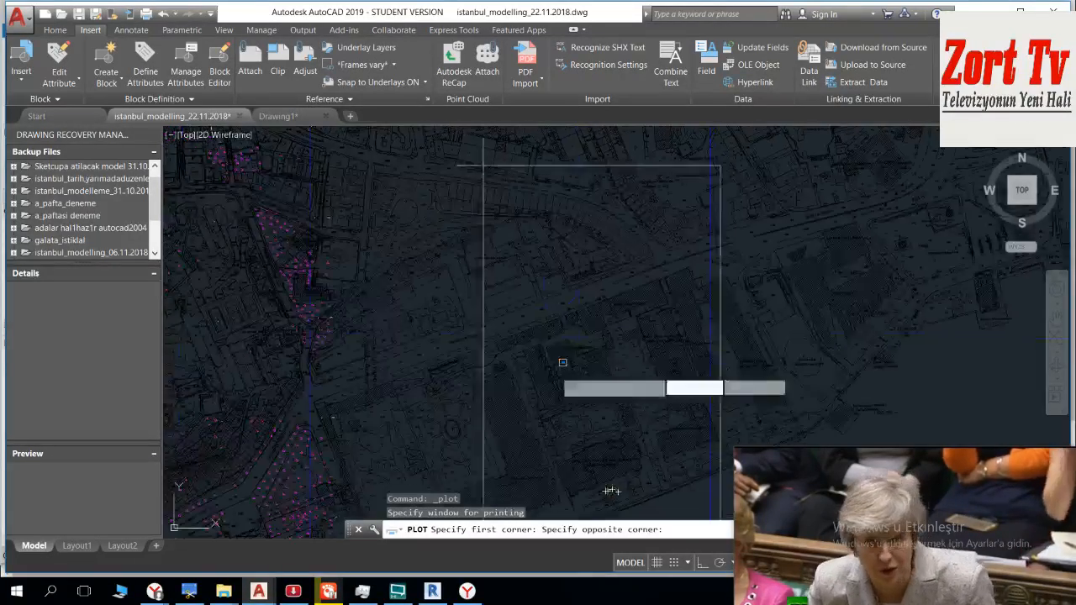
pyautogui.scroll(-5, 559, 382)
pyautogui.scroll(3, 476, 245)
pyautogui.scroll(6, 403, 245)
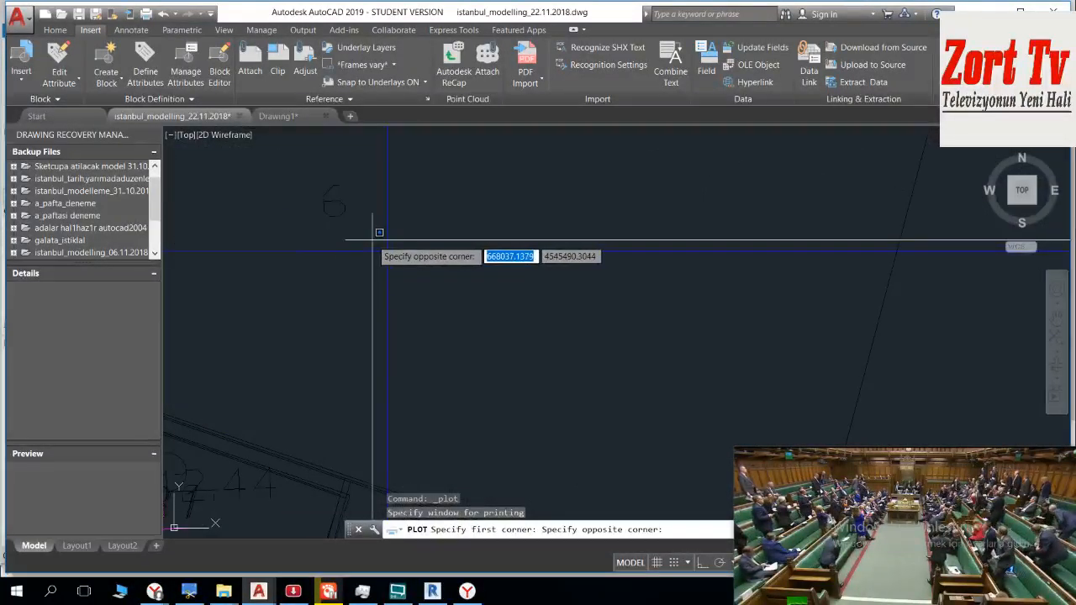
pyautogui.click(372, 240)
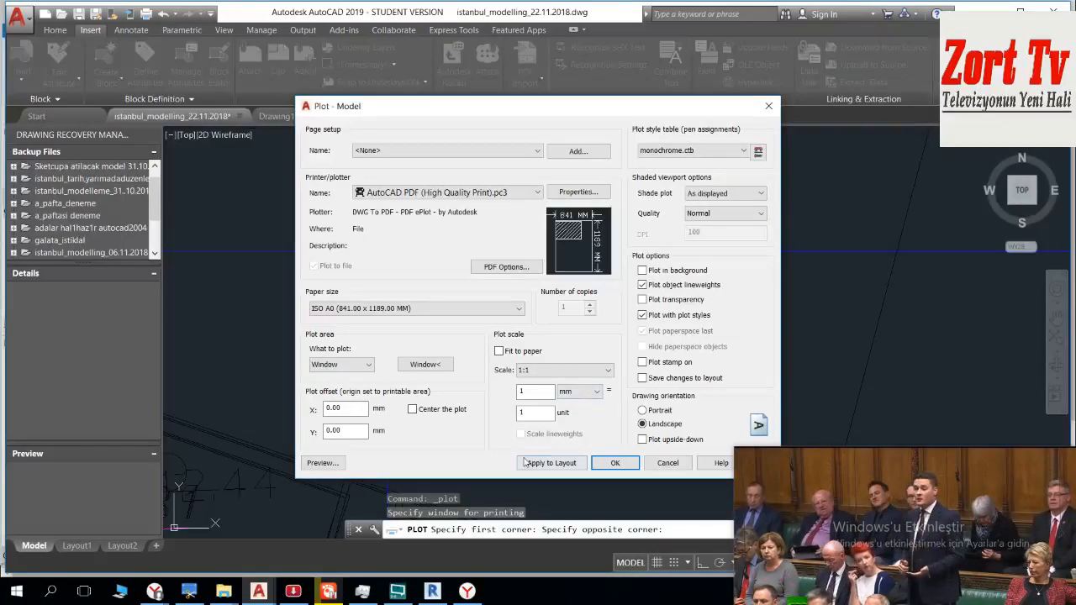
# Step: Preview the sheet B plot, continuing with the mismatched annotation scale, and close the preview
pyautogui.click(615, 463)
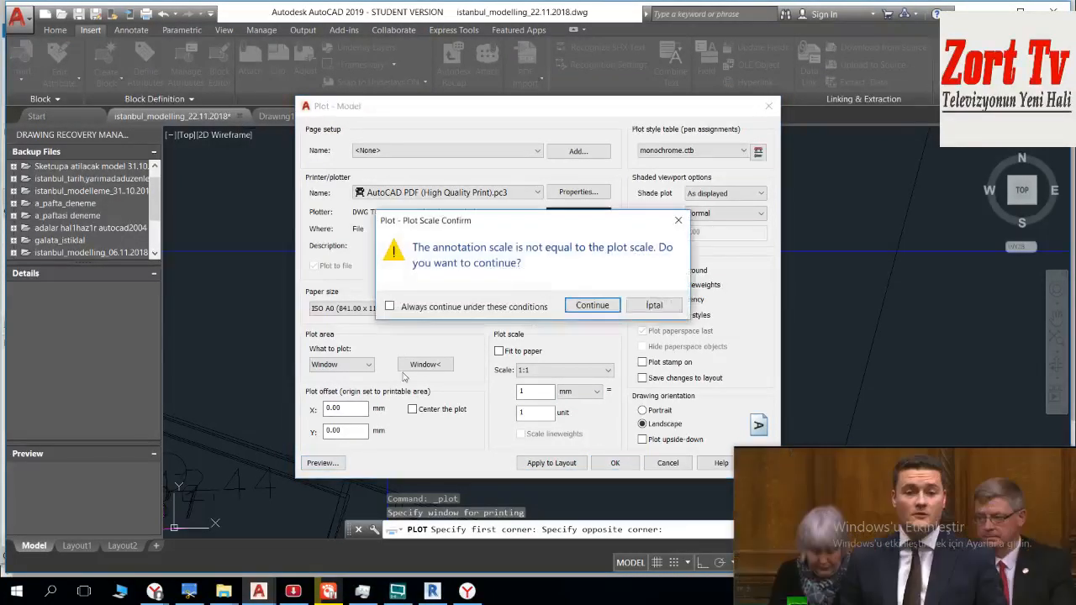
pyautogui.click(606, 305)
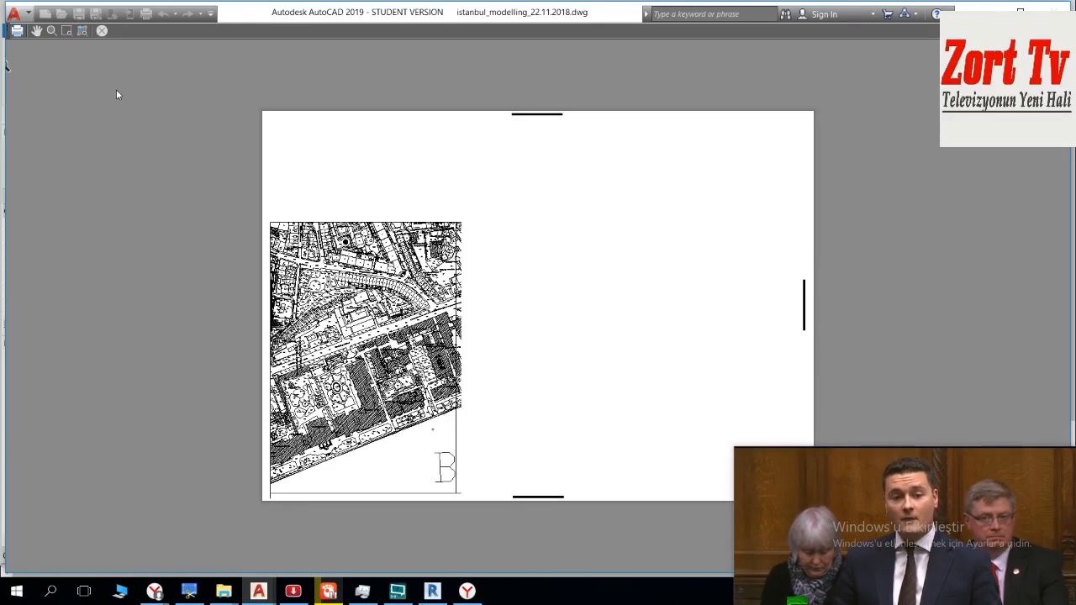
pyautogui.press('Escape')
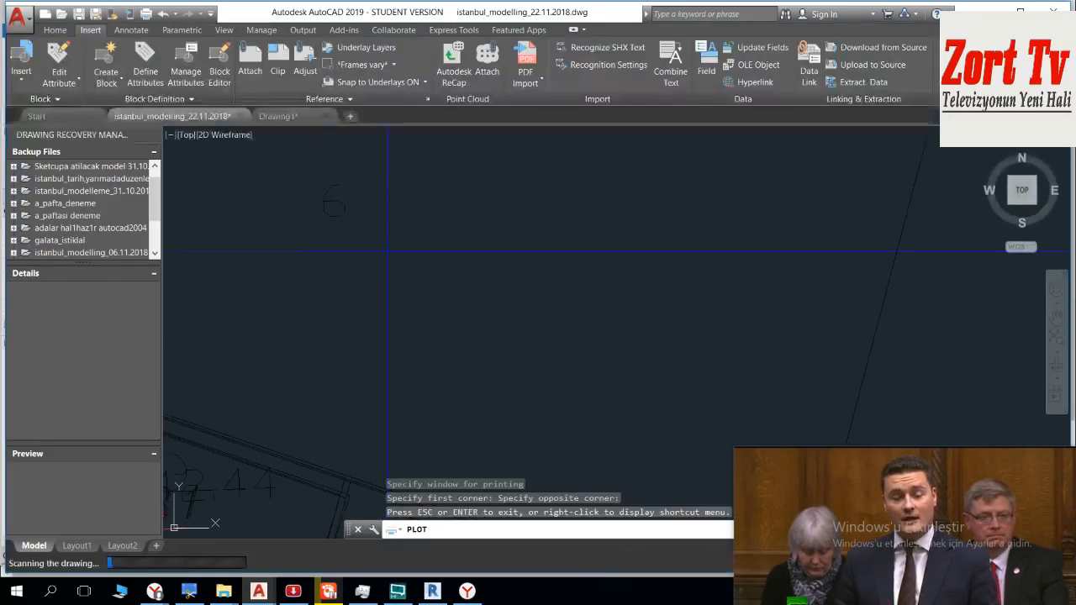
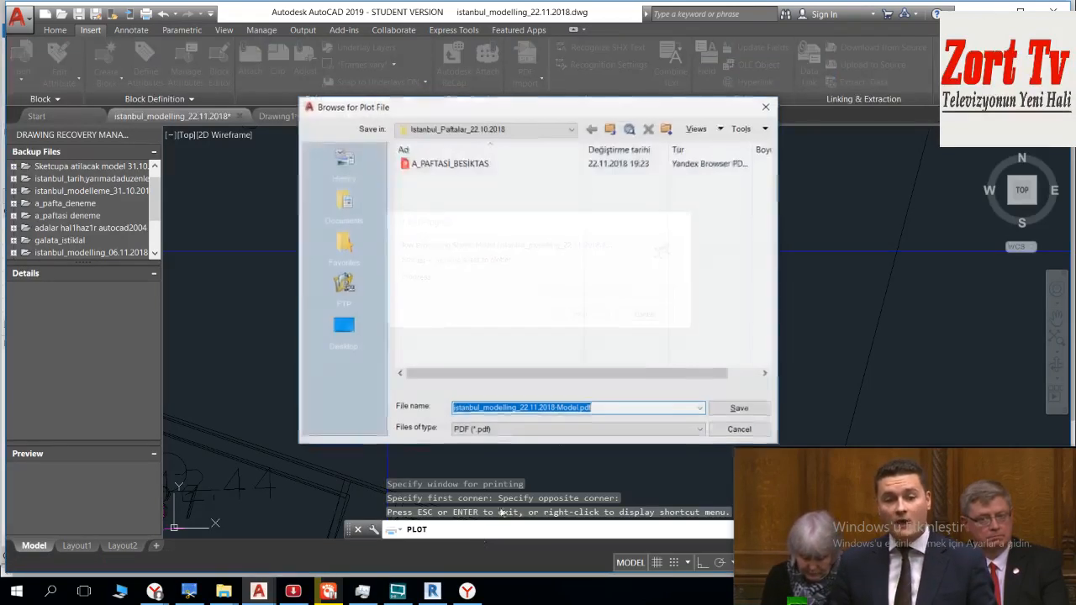
# Step: Save the plot as the PDF file B_paftasi_besiktas in the Istanbul_Paftalar_22.10.2018 folder
pyautogui.press('BackSpace')
pyautogui.write('b_')
pyautogui.press('BackSpace')
pyautogui.press('BackSpace')
pyautogui.write('B')
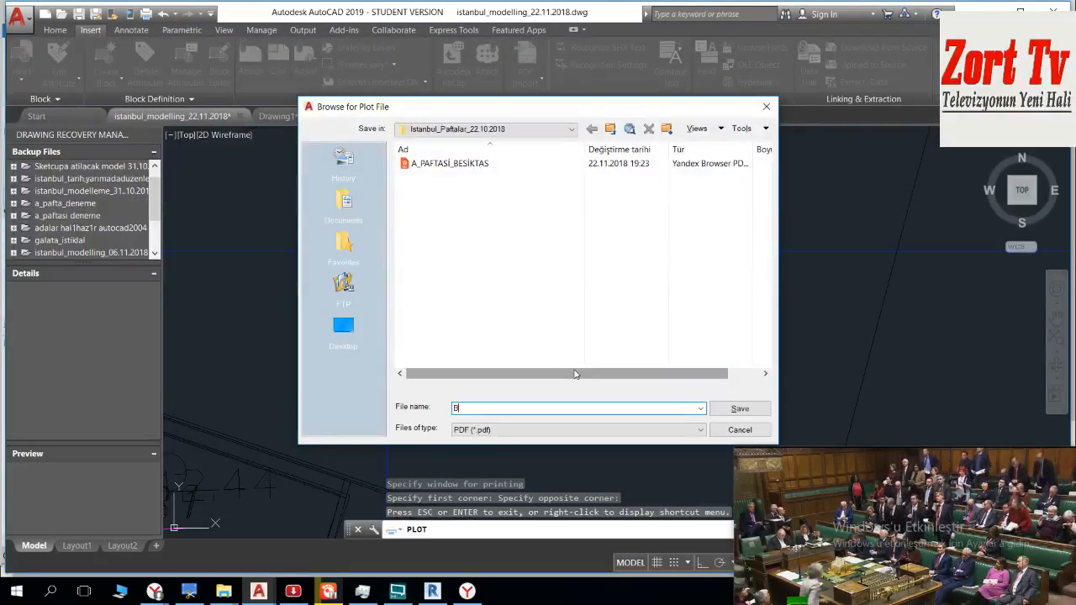
pyautogui.write('_PAFTAS')
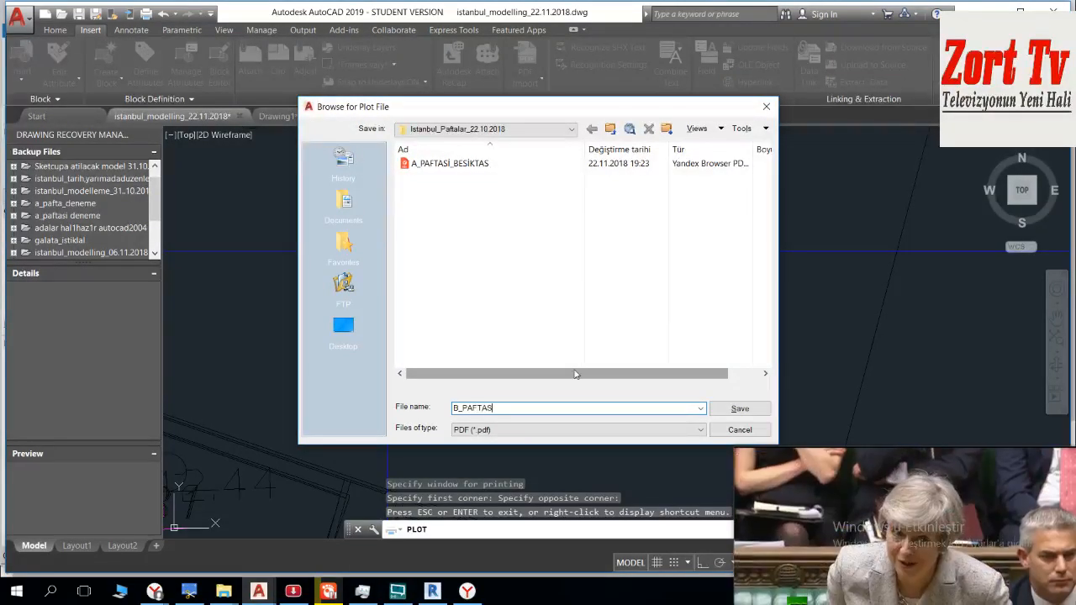
pyautogui.press('BackSpace')
pyautogui.press('BackSpace')
pyautogui.press('BackSpace')
pyautogui.press('BackSpace')
pyautogui.write('pa')
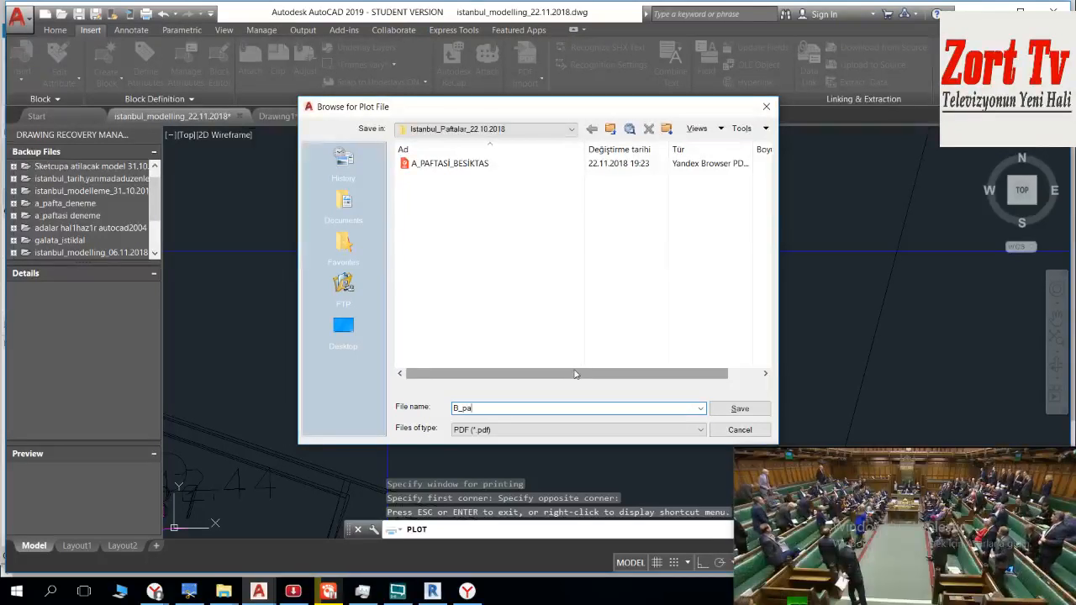
pyautogui.write('ftasi_b')
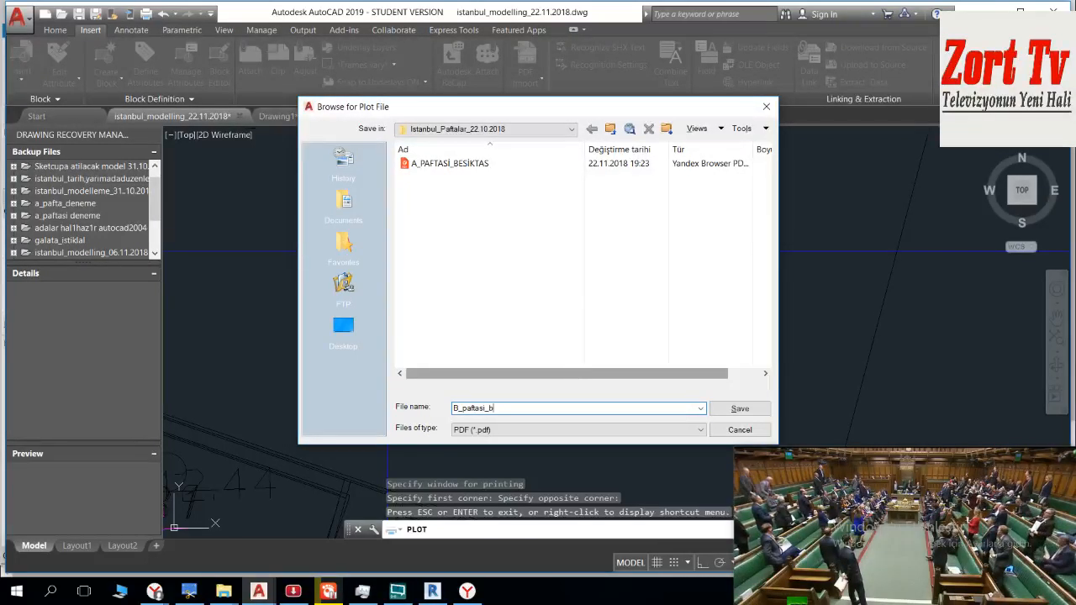
pyautogui.write('esiktas')
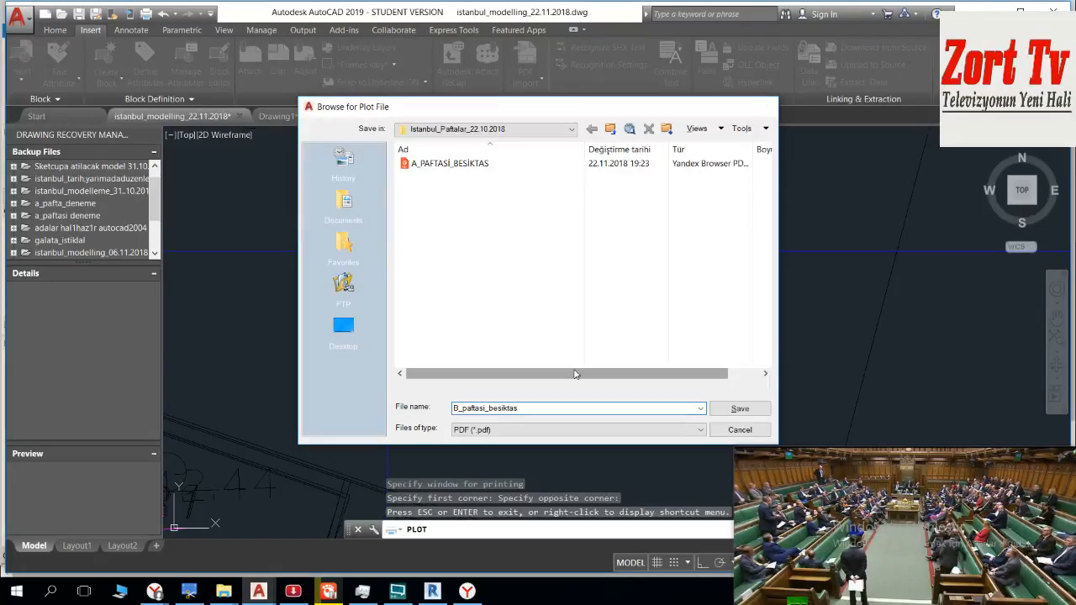
pyautogui.press('Return')
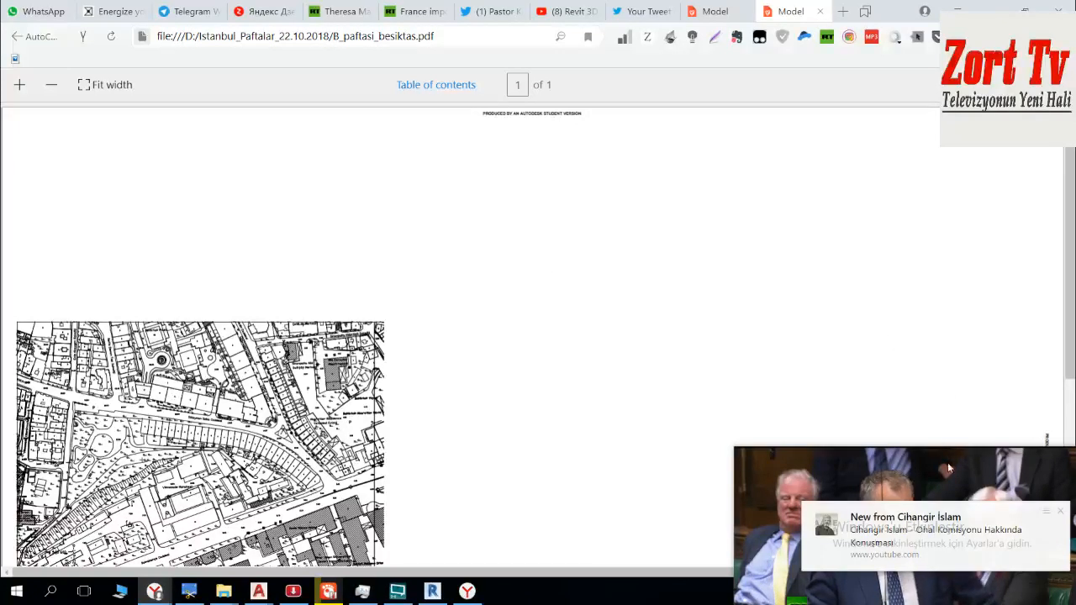
# Step: Open the newly announced YouTube video from the notification and like it
pyautogui.click(937, 523)
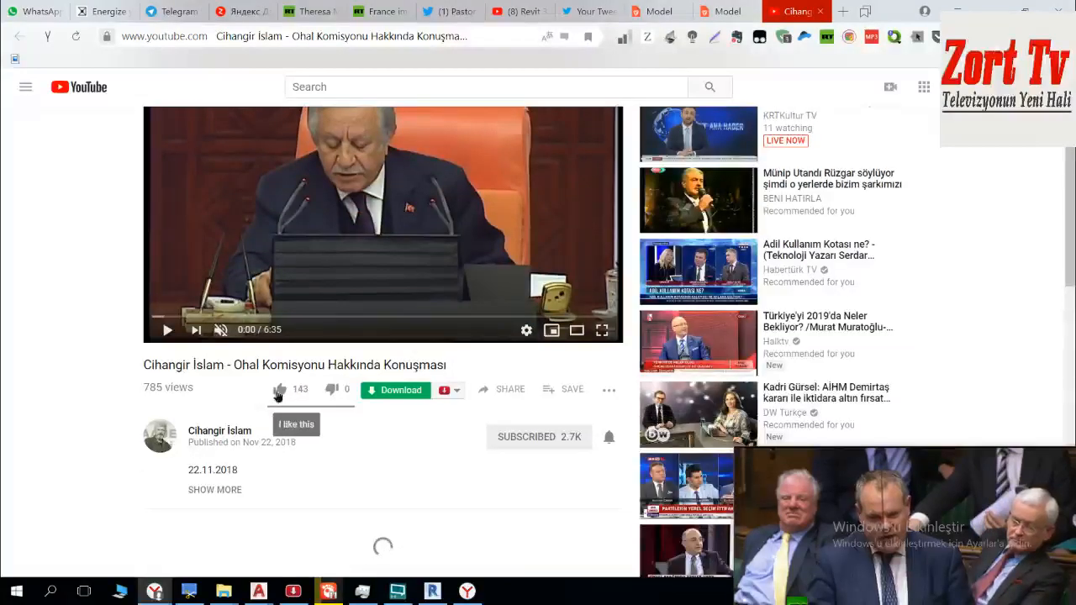
pyautogui.click(279, 389)
pyautogui.scroll(-3, 389, 378)
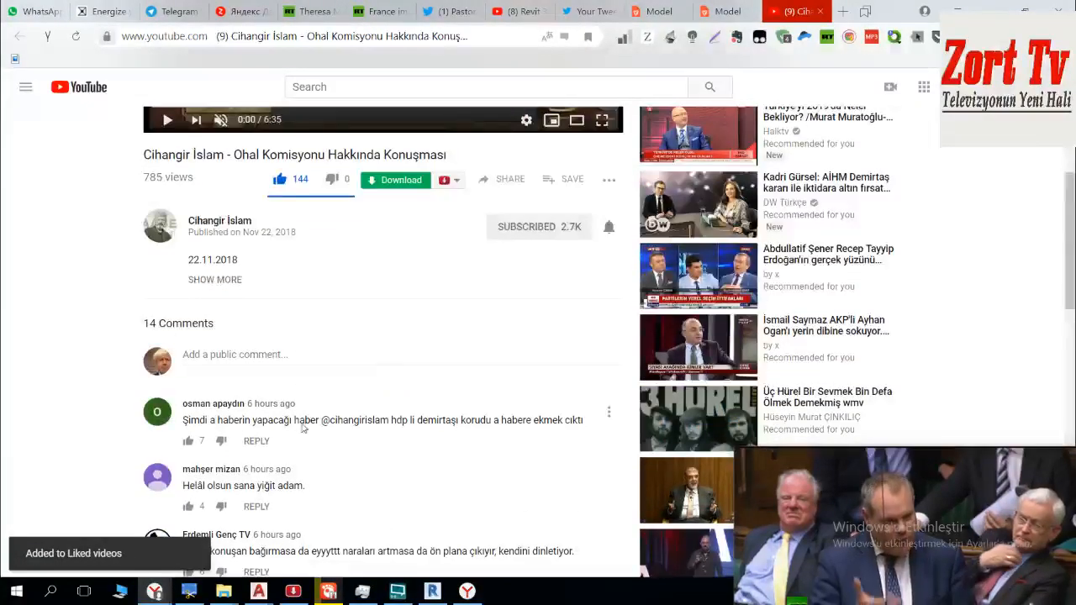
# Step: Post the public comment "Allahuekber" under the video
pyautogui.moveTo(490, 419); pyautogui.dragTo(530, 423)
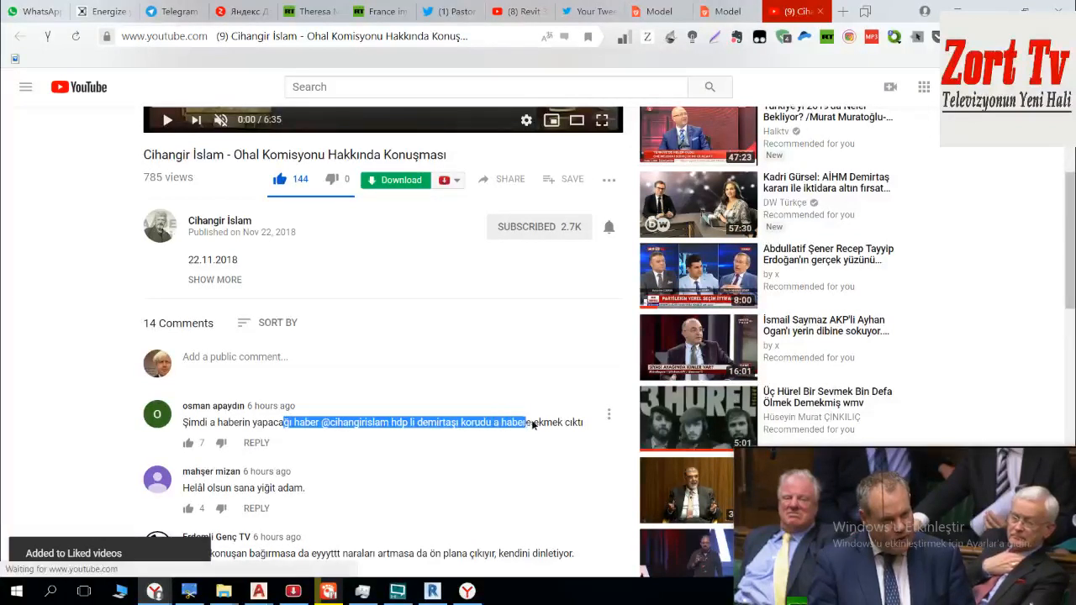
pyautogui.click(239, 443)
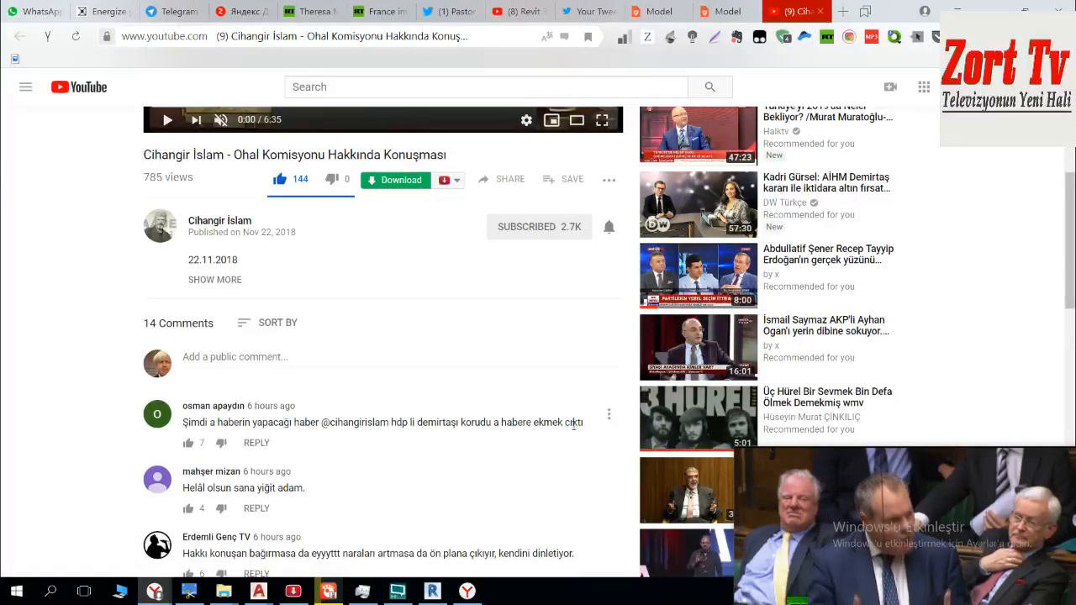
pyautogui.click(340, 360)
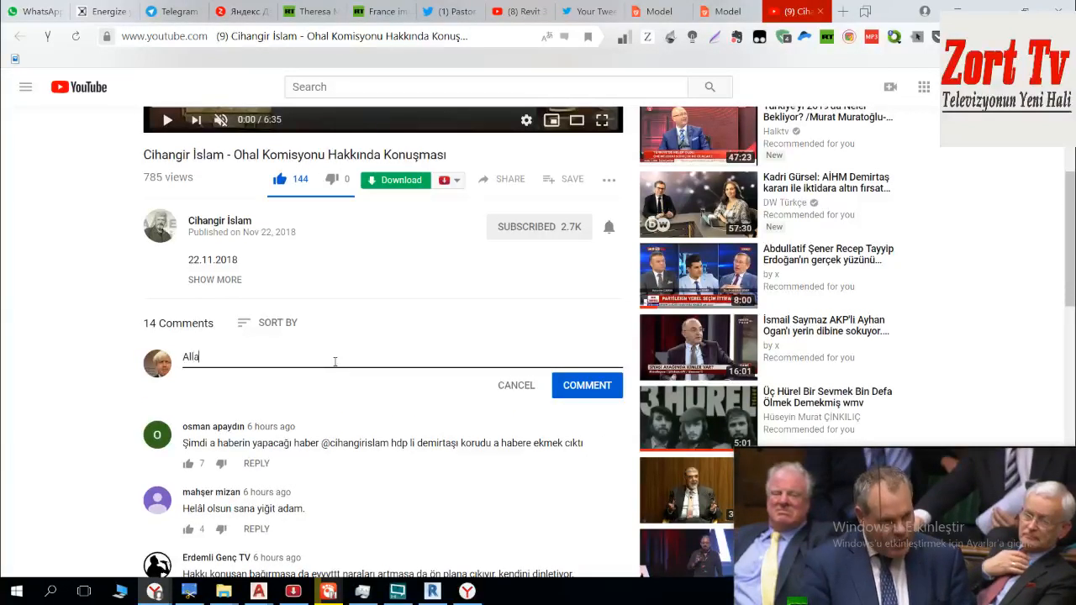
pyautogui.click(585, 392)
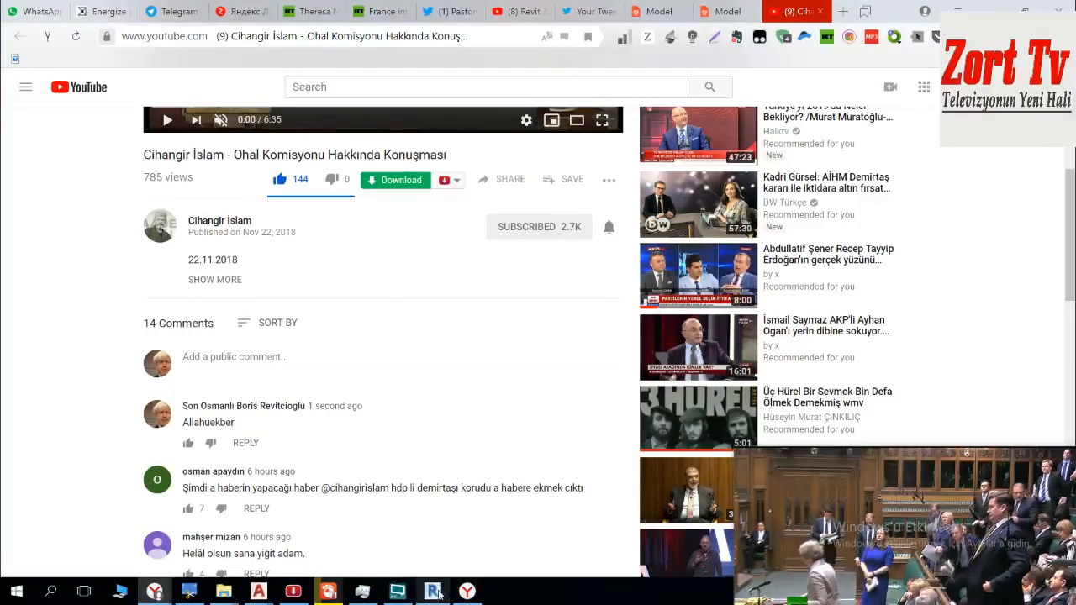
# Step: Switch to Drawing1.dwg in AutoCAD and import B_paftasi_besiktas as a PDF with the offered import settings
pyautogui.moveTo(258, 591)
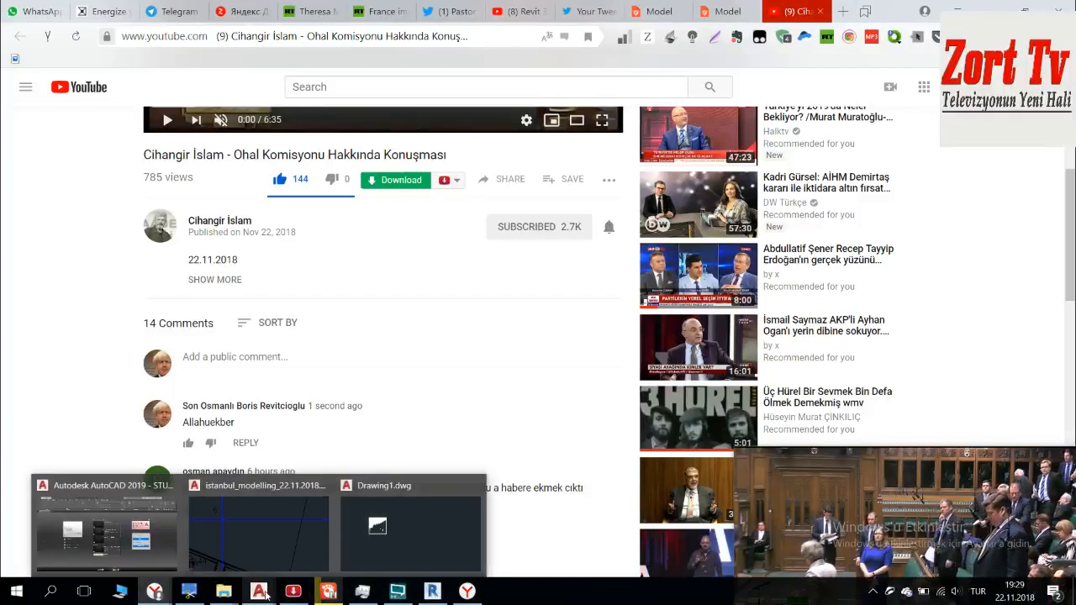
pyautogui.click(341, 521)
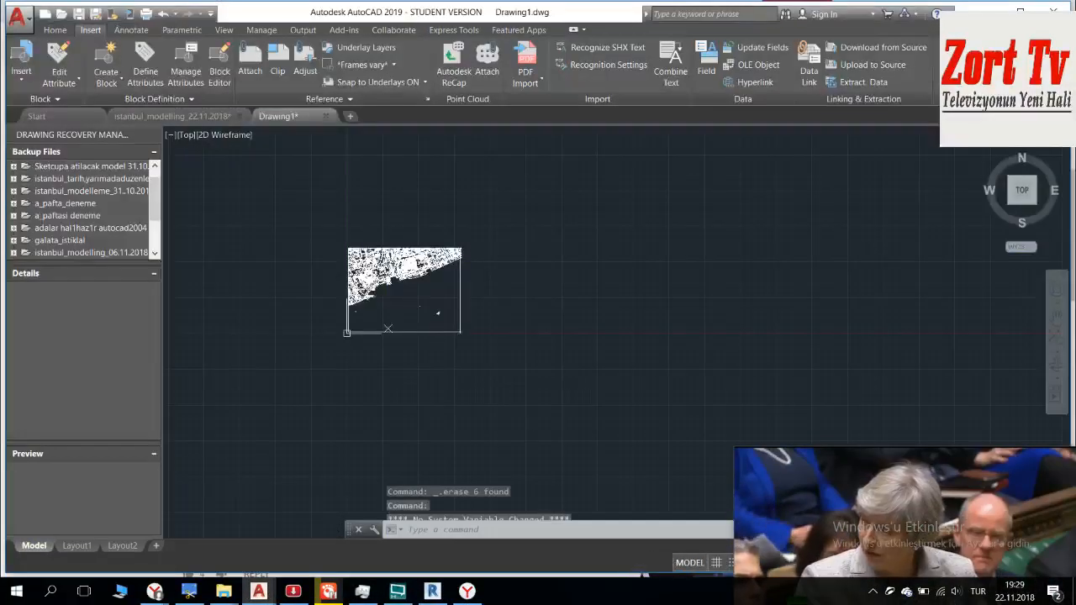
pyautogui.moveTo(489, 290); pyautogui.dragTo(484, 303, button='middle')
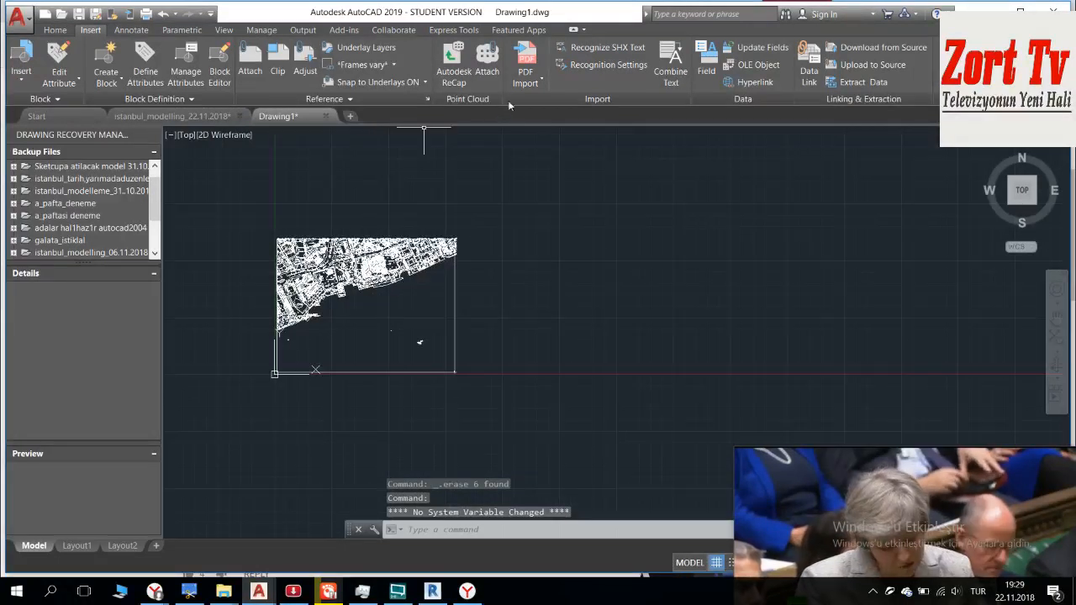
pyautogui.click(525, 67)
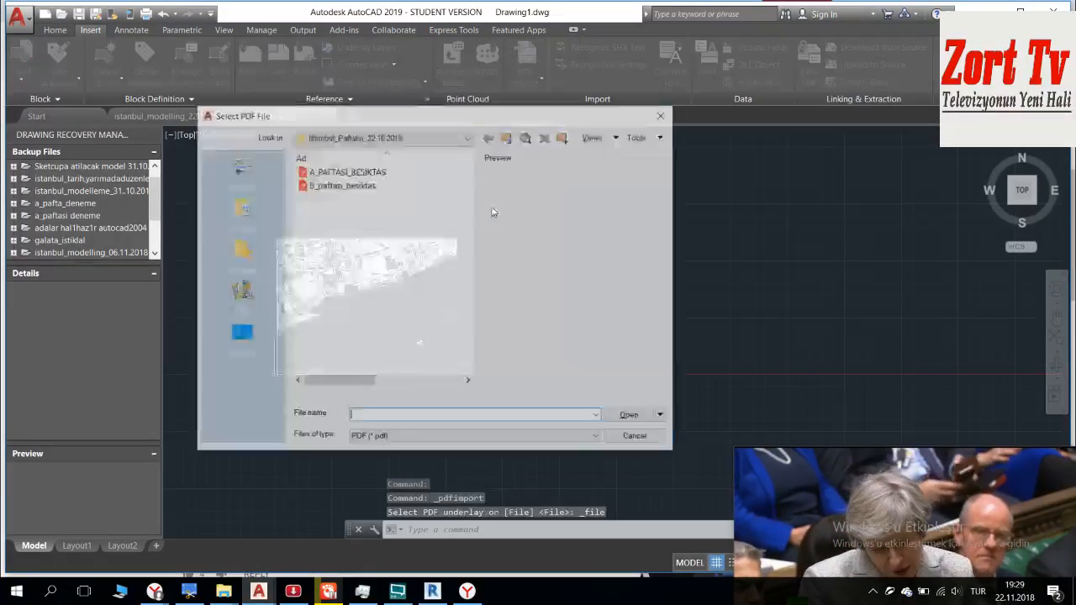
pyautogui.click(378, 186)
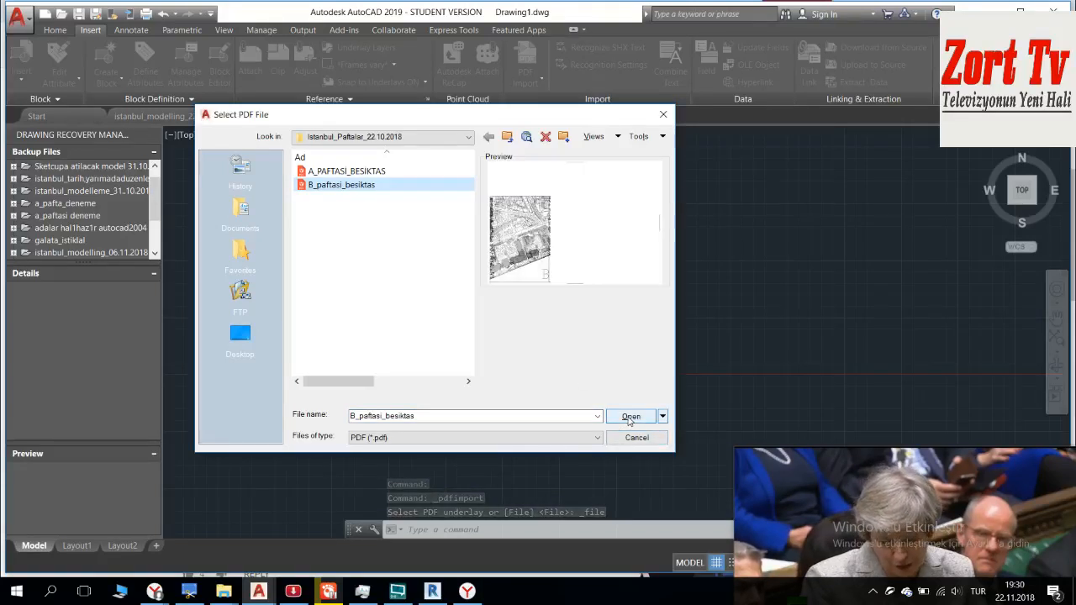
pyautogui.click(632, 417)
pyautogui.click(476, 436)
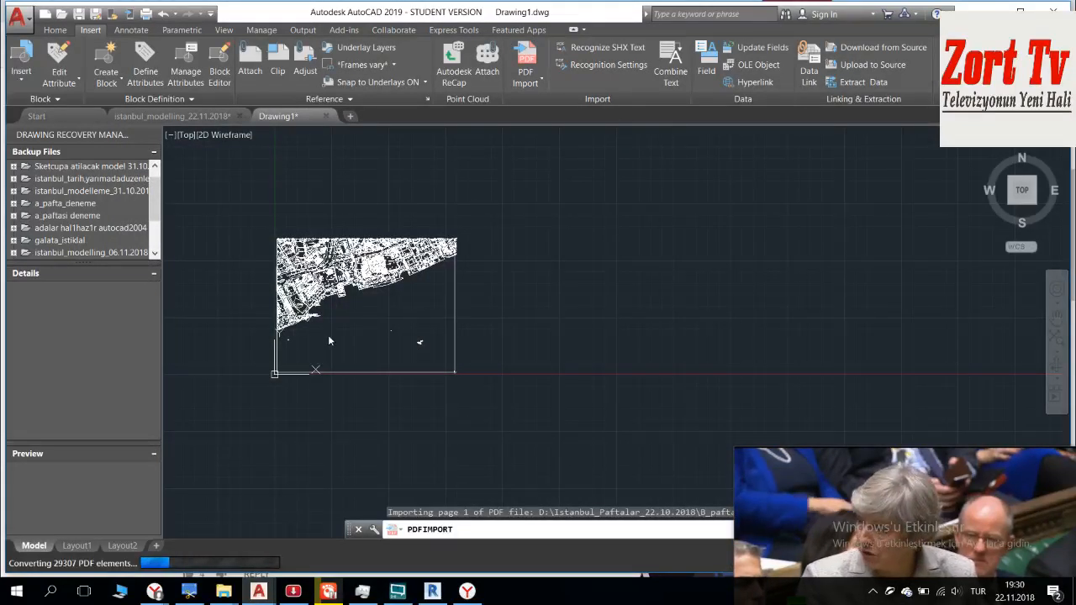
# Step: Move the imported B sheet by its lower-right frame corner onto the lower-left frame corner of the existing map sheet
pyautogui.moveTo(816, 468)
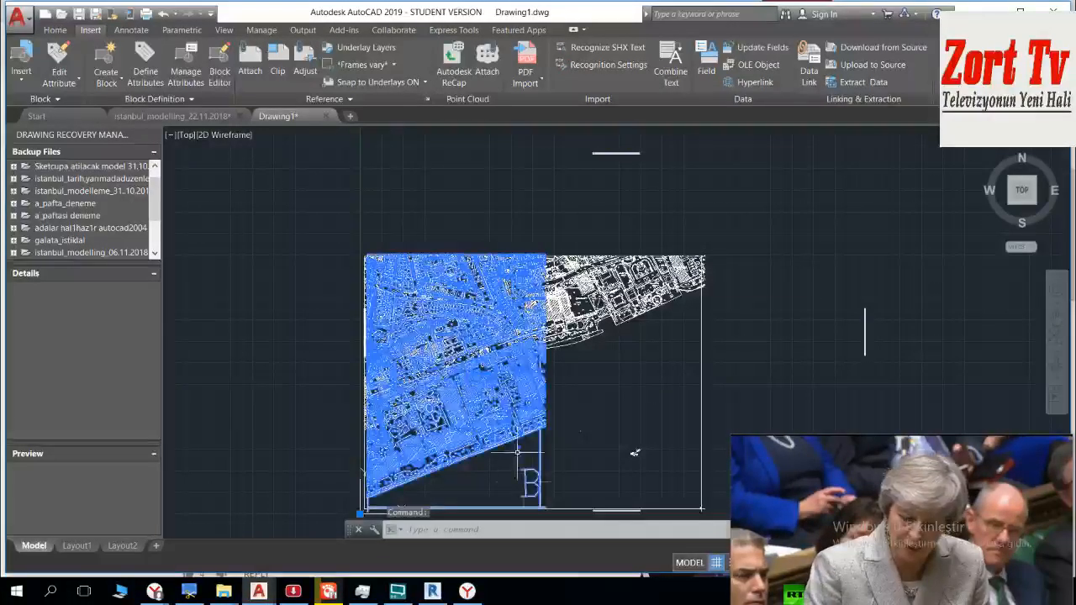
pyautogui.scroll(8, 516, 446)
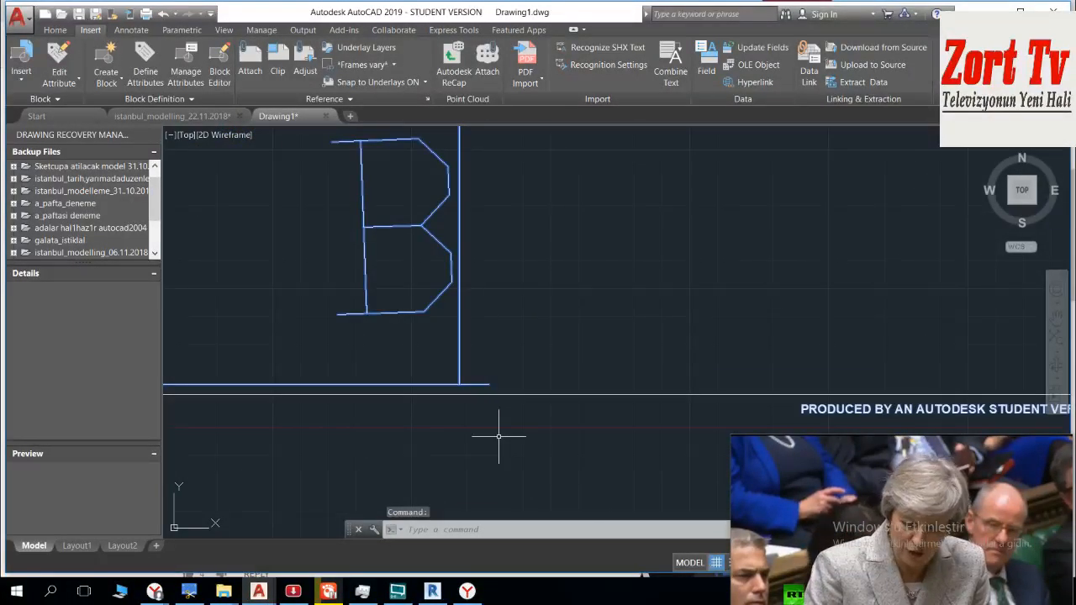
pyautogui.press('Return')
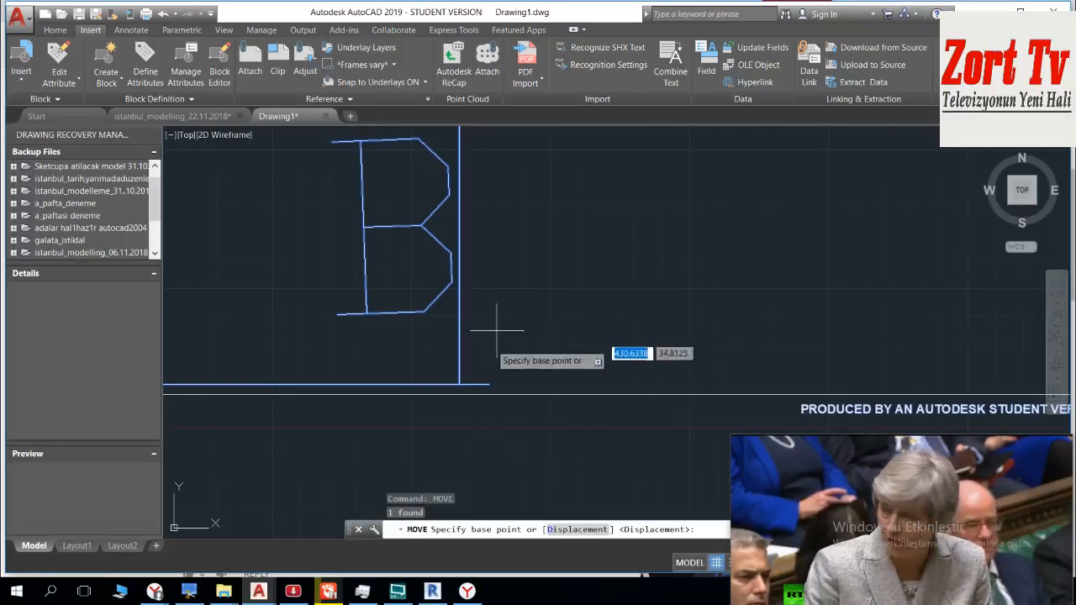
pyautogui.click(459, 385)
pyautogui.scroll(-6, 411, 324)
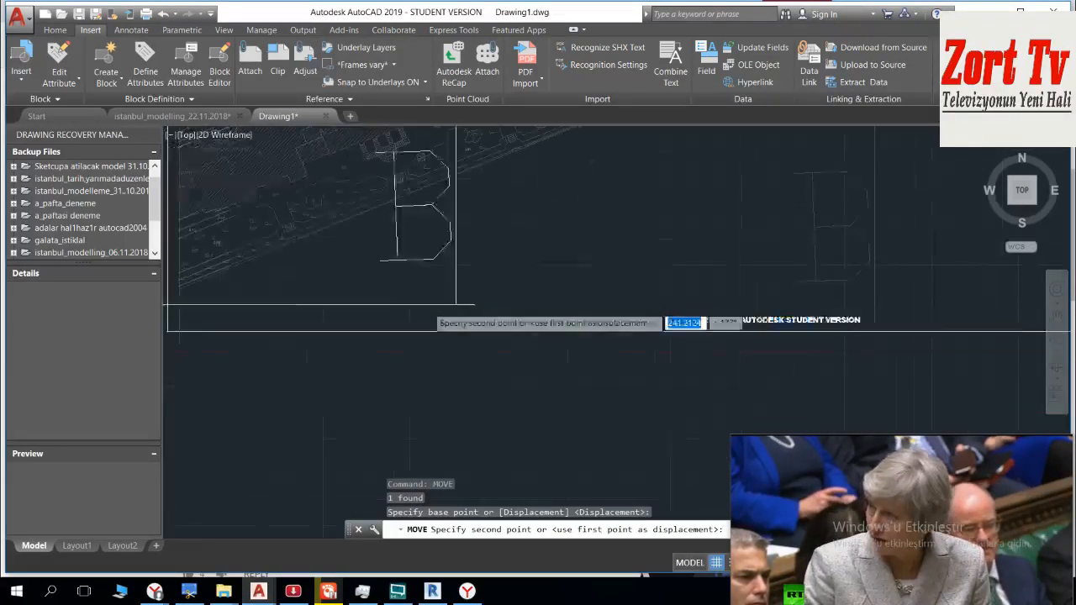
pyautogui.scroll(8, 519, 312)
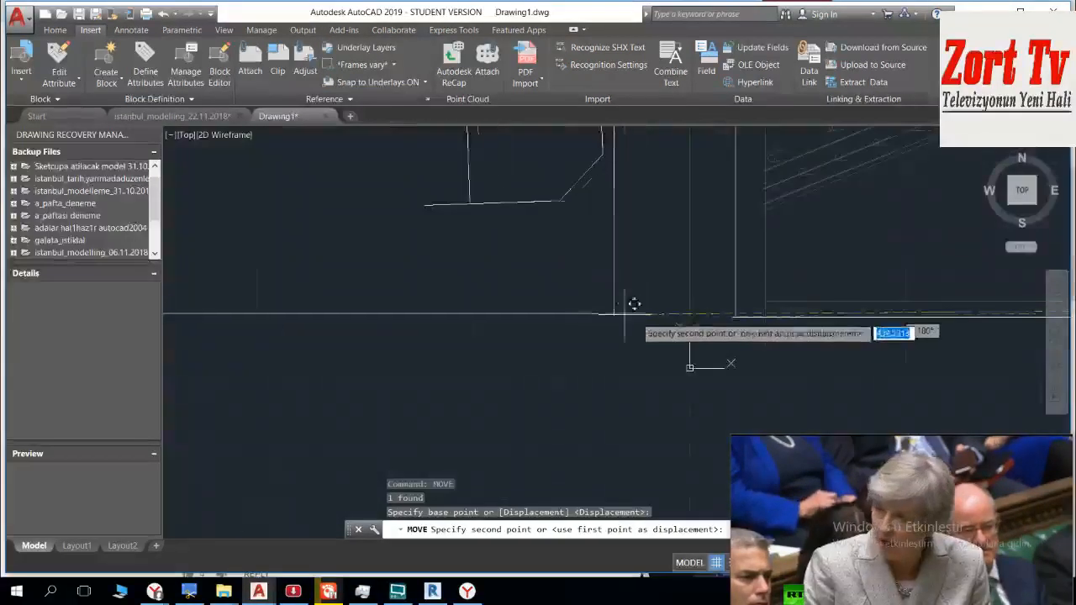
pyautogui.scroll(4, 736, 310)
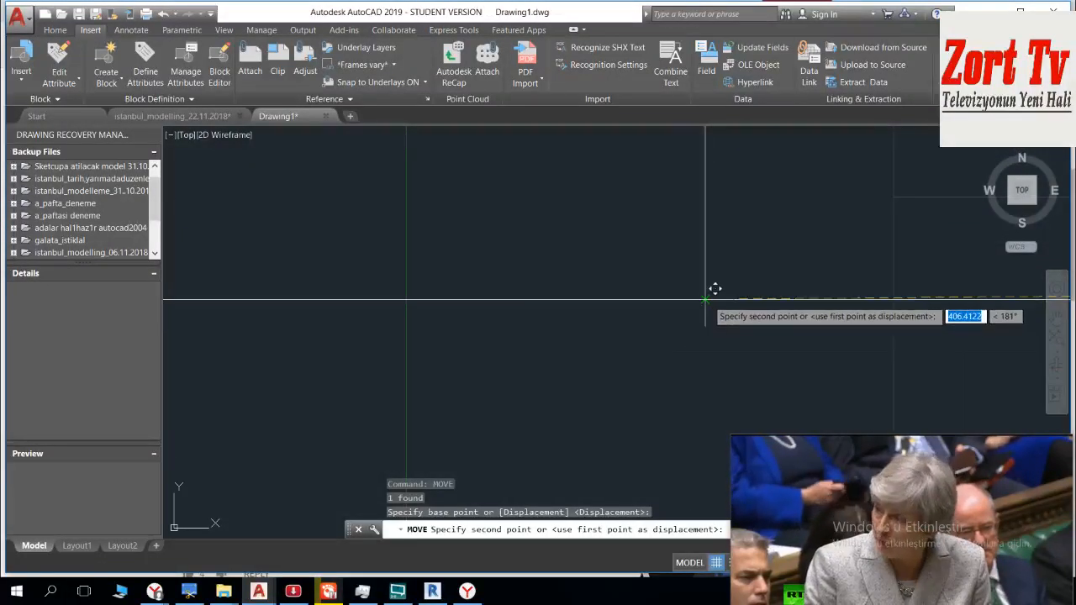
pyautogui.click(656, 304)
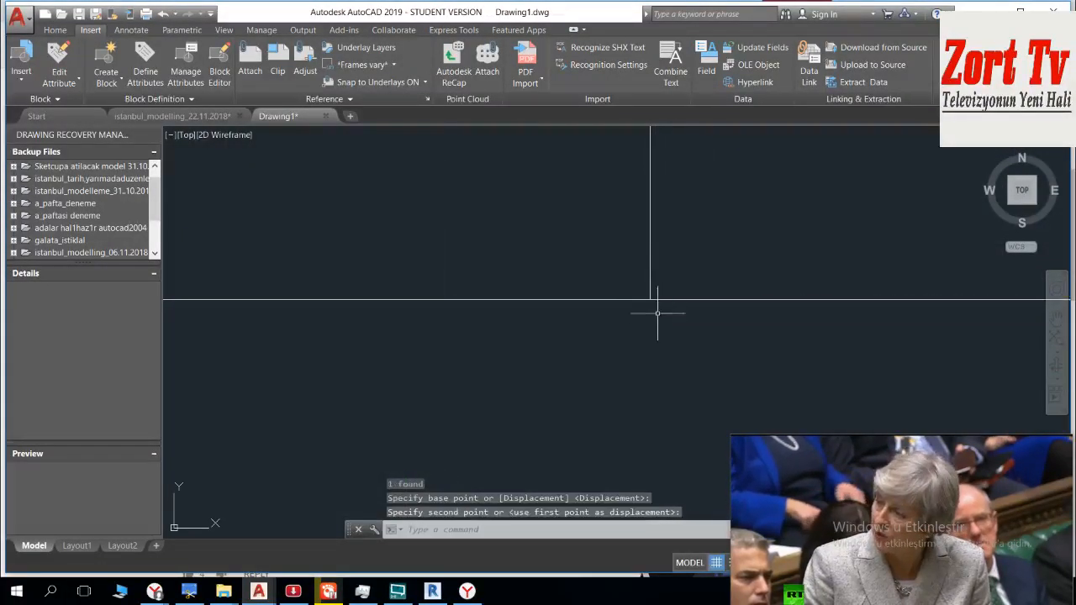
# Step: Examine how the B sheet and the neighbouring map sheet line up along their shared border, up to the top corner
pyautogui.scroll(-10, 653, 338)
pyautogui.moveTo(652, 315); pyautogui.dragTo(653, 334, button='middle')
pyautogui.scroll(8, 656, 290)
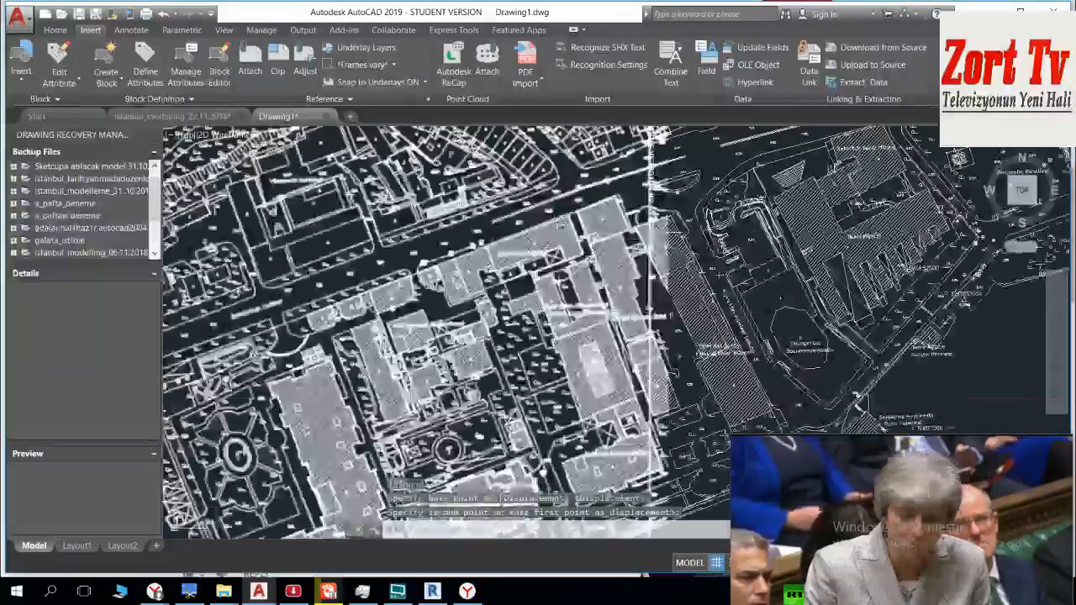
pyautogui.press('Escape')
pyautogui.scroll(5, 664, 172)
pyautogui.scroll(7, 569, 174)
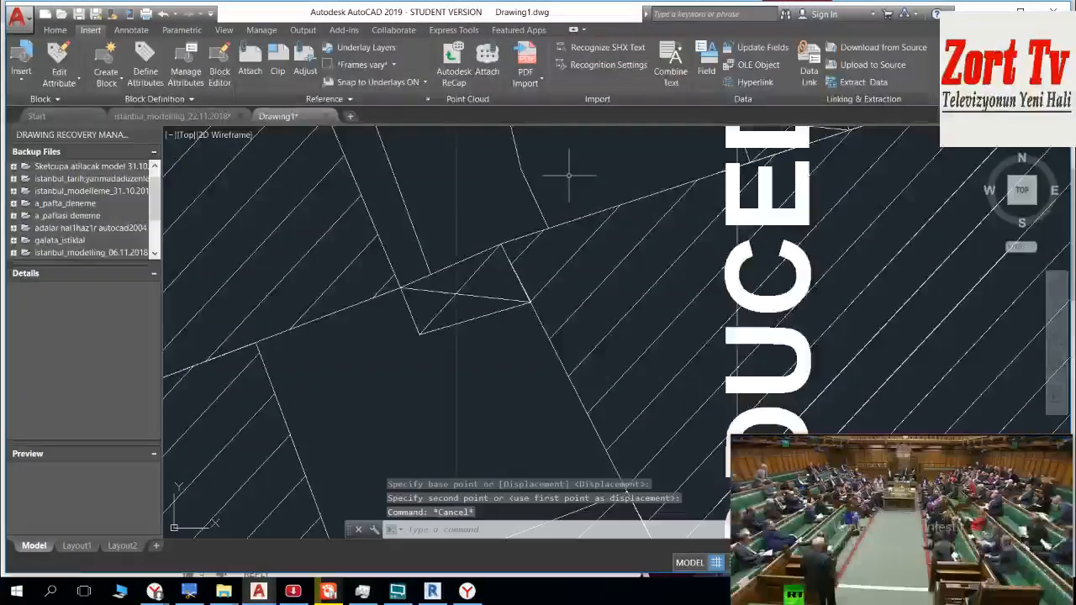
pyautogui.scroll(-7, 569, 181)
pyautogui.scroll(-7, 569, 181)
pyautogui.moveTo(569, 181); pyautogui.dragTo(557, 493, button='middle')
pyautogui.scroll(7, 600, 334)
pyautogui.scroll(4, 604, 259)
pyautogui.scroll(-10, 604, 325)
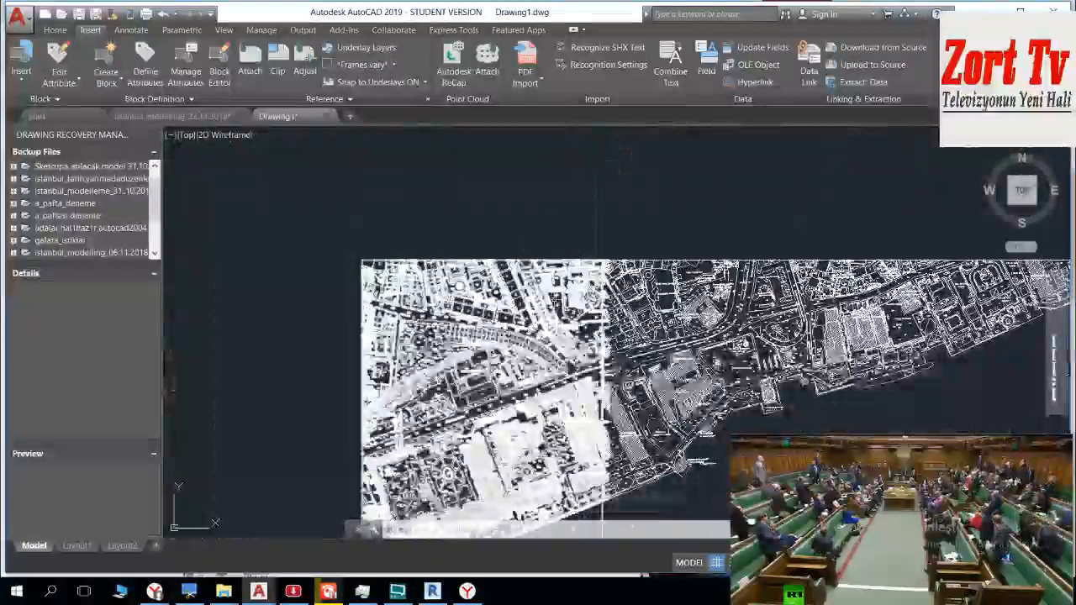
pyautogui.moveTo(605, 325); pyautogui.dragTo(602, 245, button='middle')
pyautogui.click(597, 180)
pyautogui.press('Escape')
pyautogui.scroll(15, 597, 173)
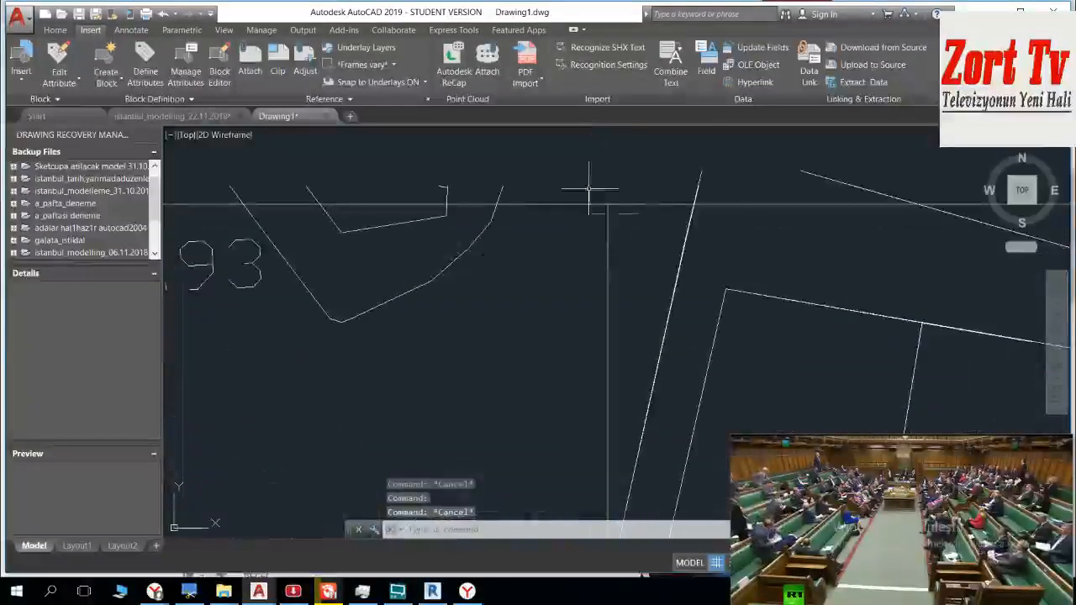
pyautogui.scroll(8, 546, 320)
pyautogui.click(610, 190)
pyautogui.click(583, 211)
pyautogui.scroll(5, 585, 209)
pyautogui.press('Escape')
pyautogui.scroll(4, 572, 229)
pyautogui.scroll(-15, 552, 253)
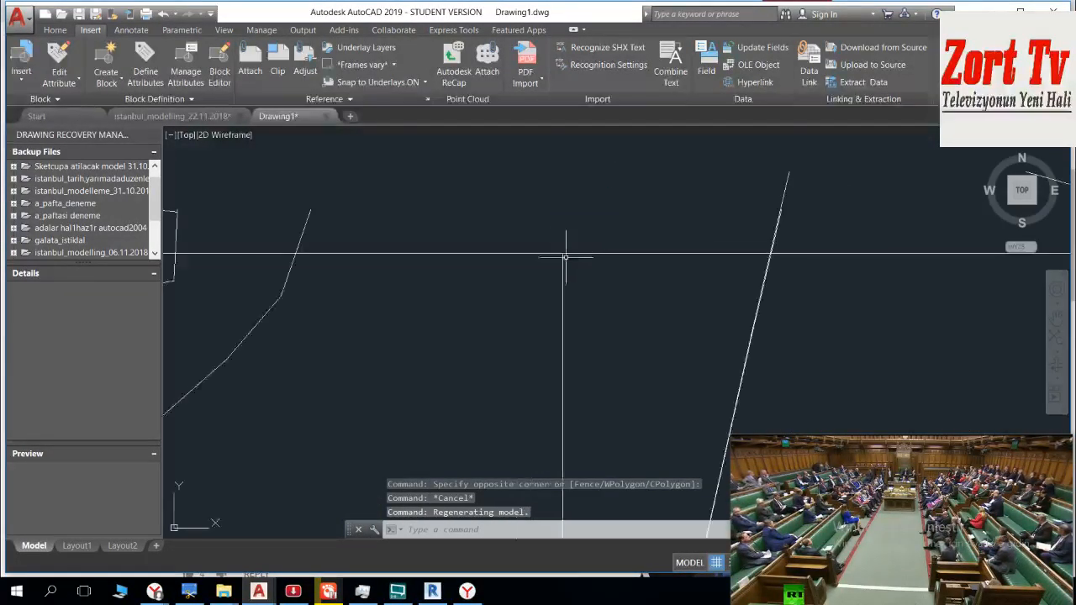
# Step: Move the B sheet freehand into the empty area to the lower left of the other map sheet
pyautogui.click(499, 254)
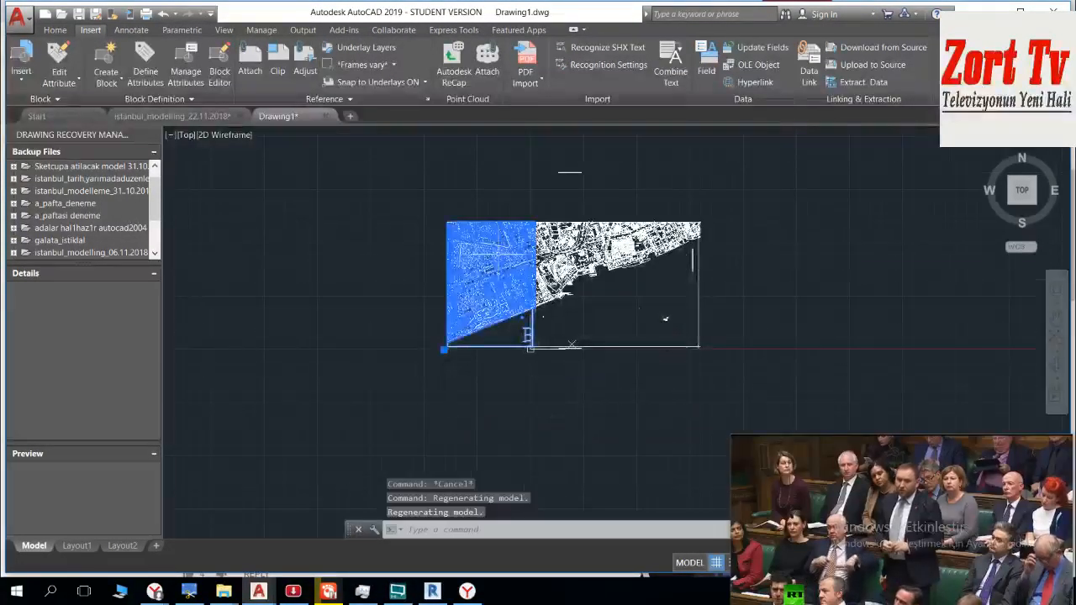
pyautogui.write('mo')
pyautogui.press('Down')
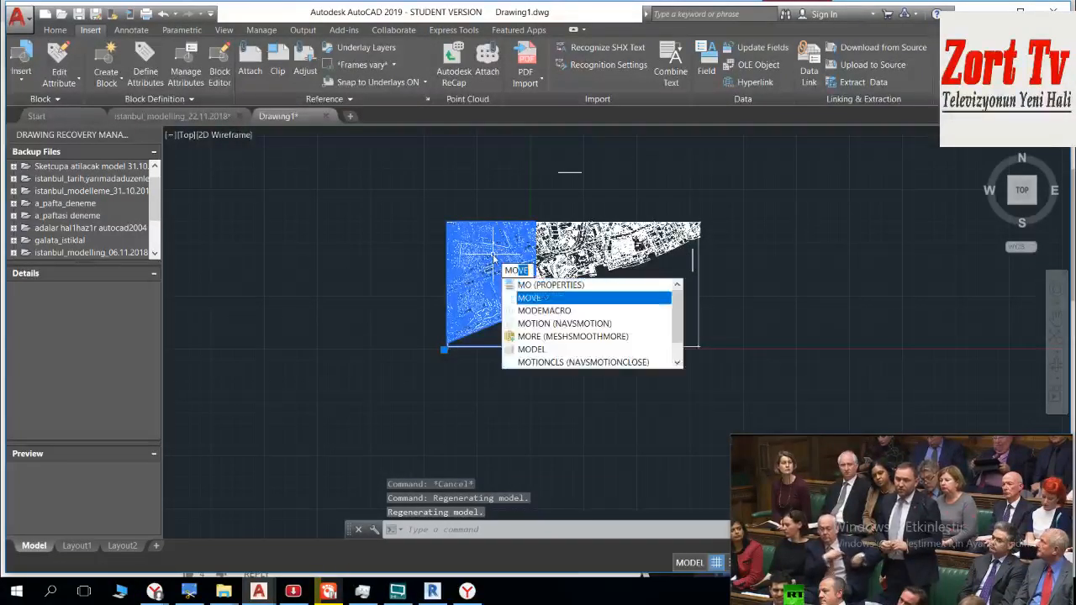
pyautogui.press('Return')
pyautogui.click(483, 272)
pyautogui.click(343, 331)
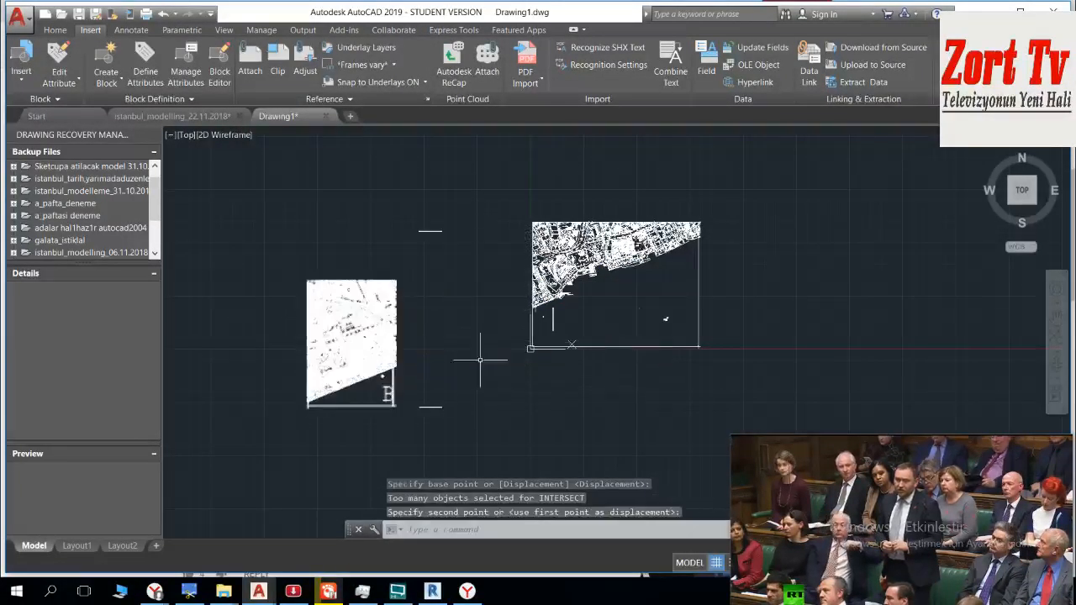
# Step: Trim the overhanging end of the bottom frame line at the lower-left corner of the map sheet beside the B sheet
pyautogui.scroll(12, 546, 337)
pyautogui.moveTo(297, 494); pyautogui.dragTo(365, 293, button='middle')
pyautogui.scroll(5, 366, 285)
pyautogui.press('Escape')
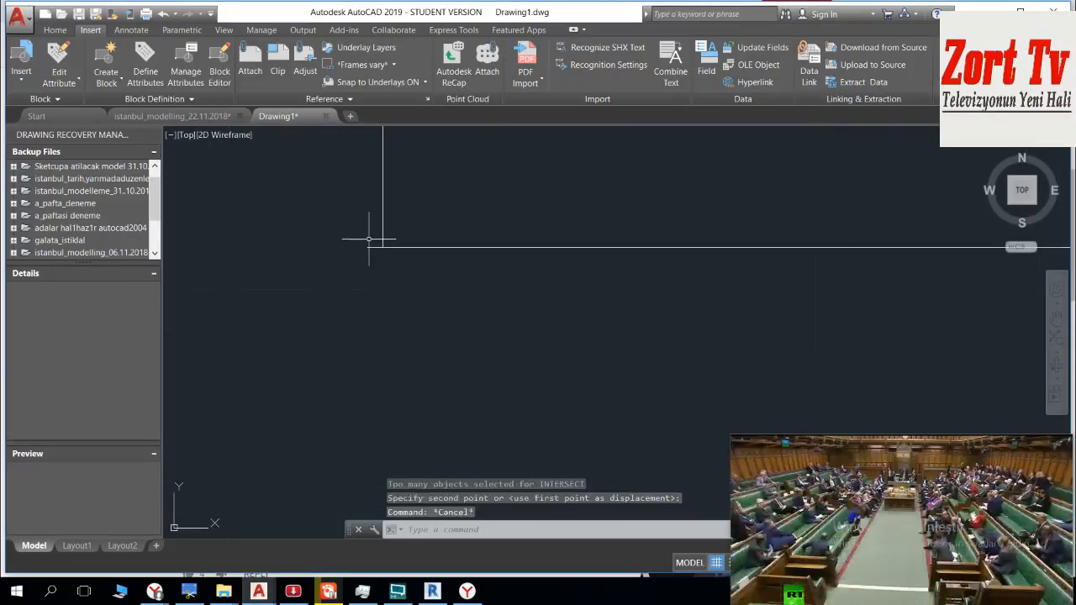
pyautogui.write('tr')
pyautogui.press('Return')
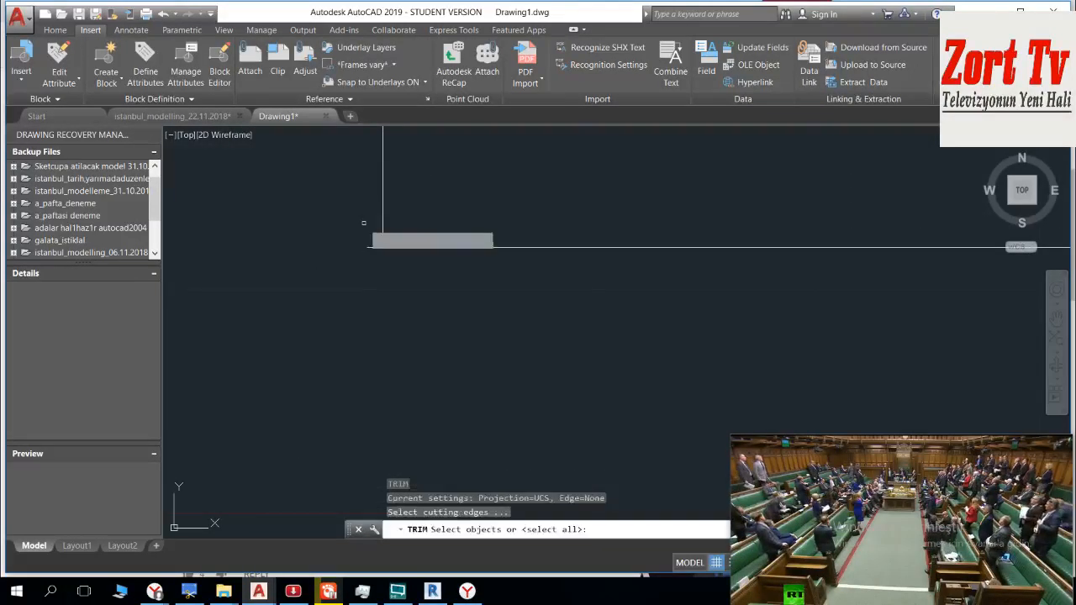
pyautogui.press('Return')
pyautogui.click(376, 231)
pyautogui.click(370, 246)
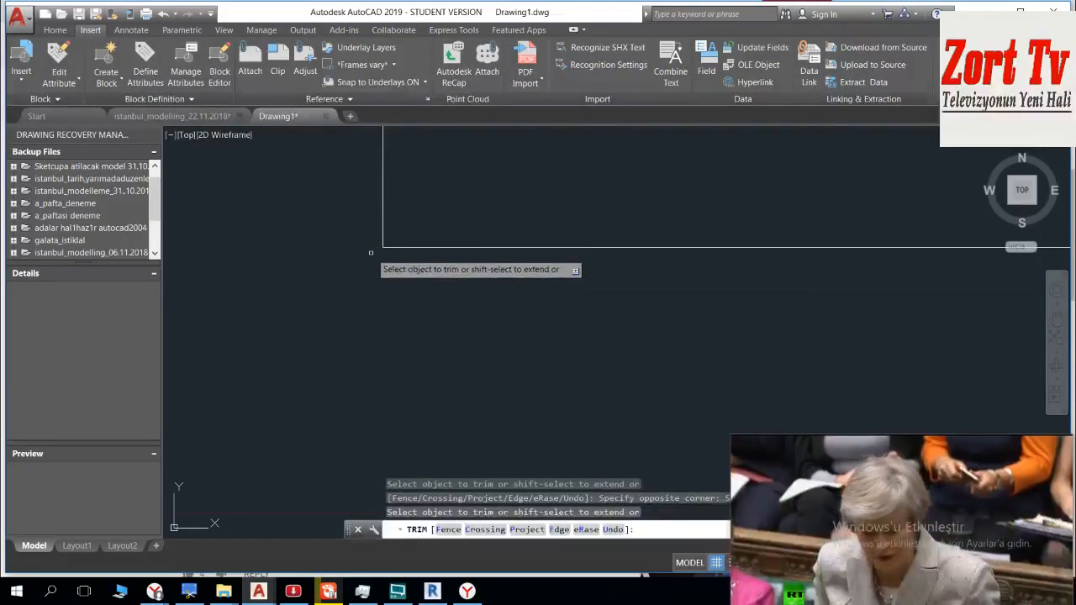
pyautogui.press('Escape')
pyautogui.scroll(-6, 356, 244)
pyautogui.moveTo(349, 259); pyautogui.dragTo(354, 252, button='middle')
pyautogui.press('Escape')
# Step: Move the B sheet by its lower-right frame corner onto the trimmed lower-left frame corner of the other map sheet
pyautogui.click(339, 187)
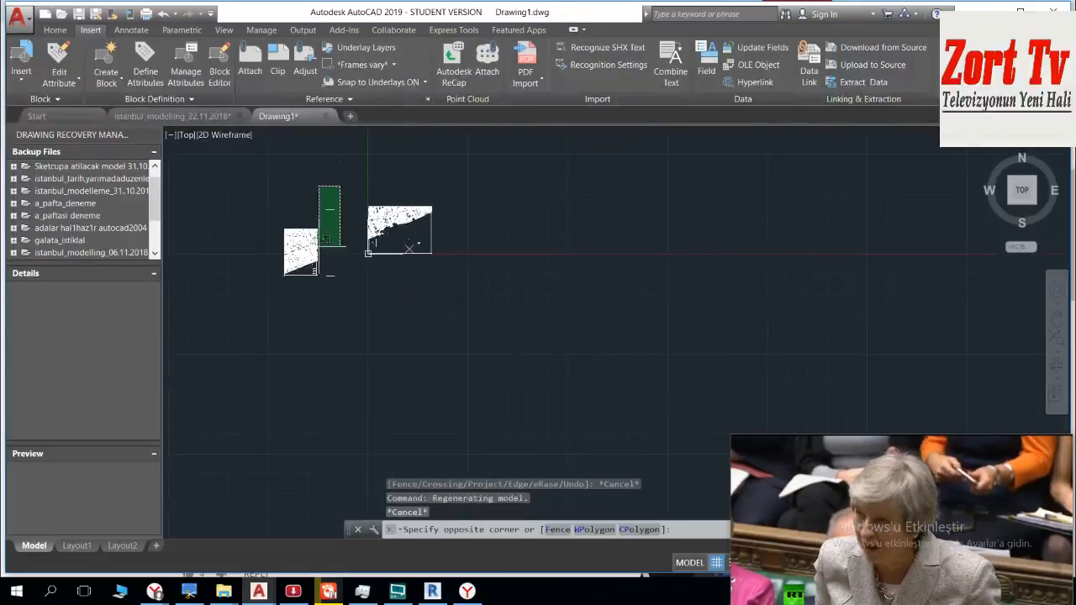
pyautogui.click(257, 312)
pyautogui.scroll(5, 326, 250)
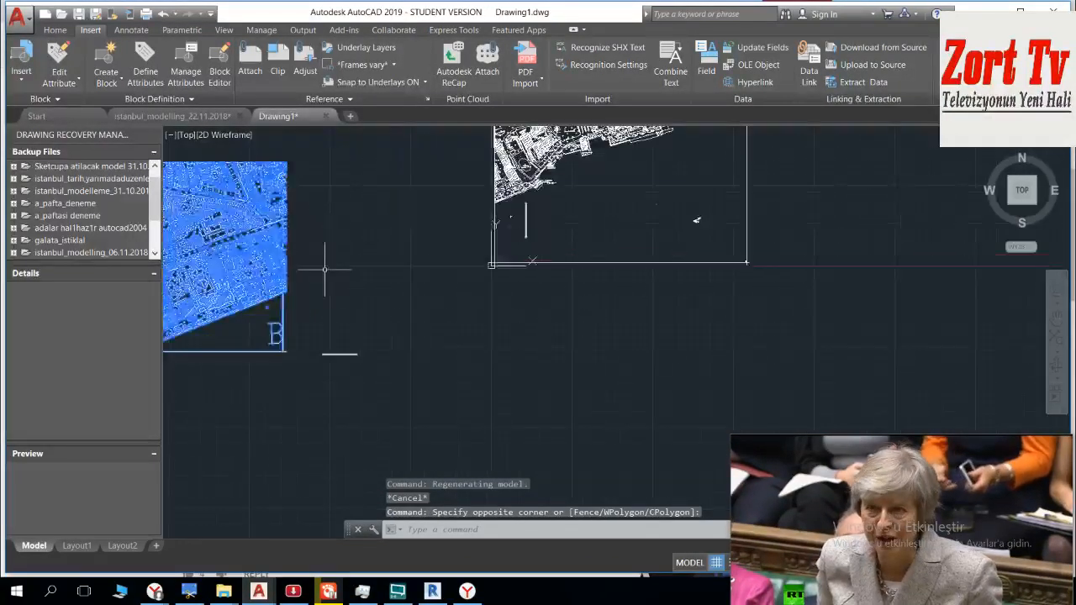
pyautogui.write('m')
pyautogui.press('Return')
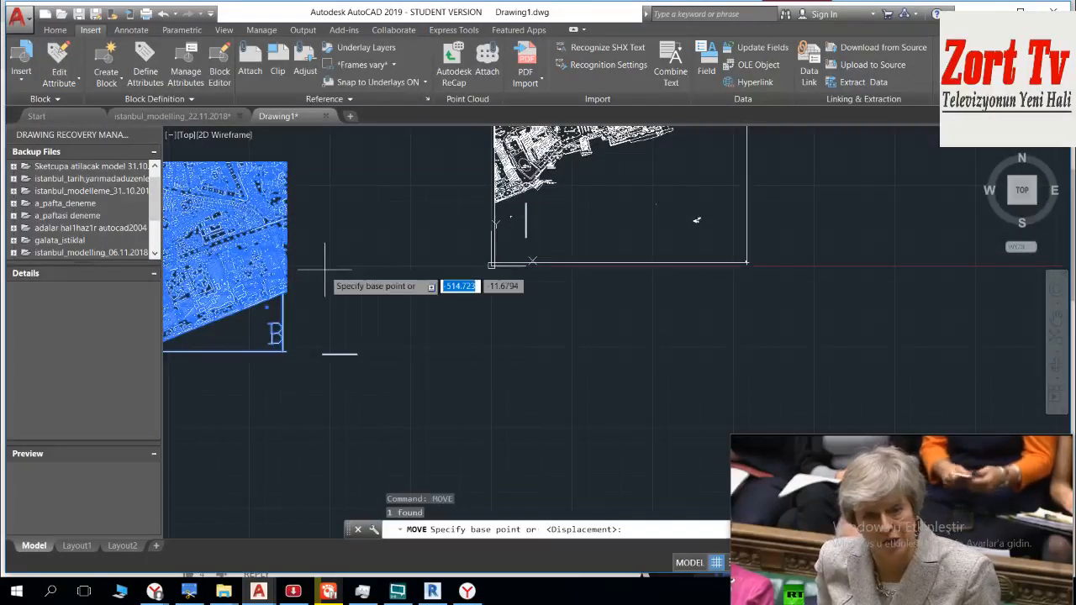
pyautogui.scroll(6, 269, 353)
pyautogui.scroll(6, 293, 321)
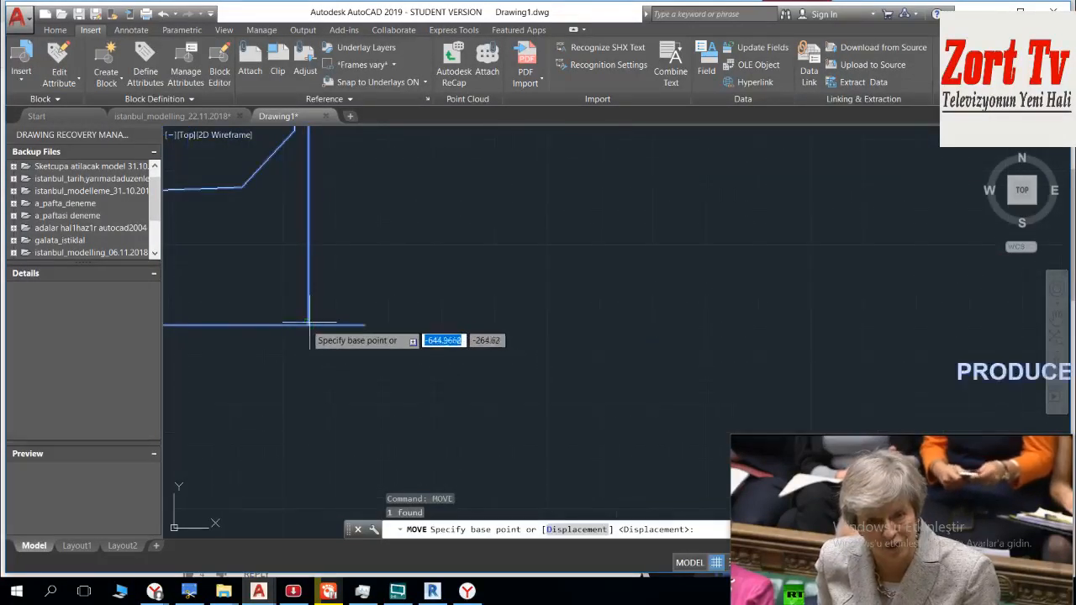
pyautogui.click(306, 325)
pyautogui.scroll(-8, 617, 307)
pyautogui.moveTo(636, 321)
pyautogui.mouseDown(button='middle')
pyautogui.moveTo(616, 312)
pyautogui.moveTo(655, 315)
pyautogui.mouseUp(button='middle')
pyautogui.scroll(5, 566, 280)
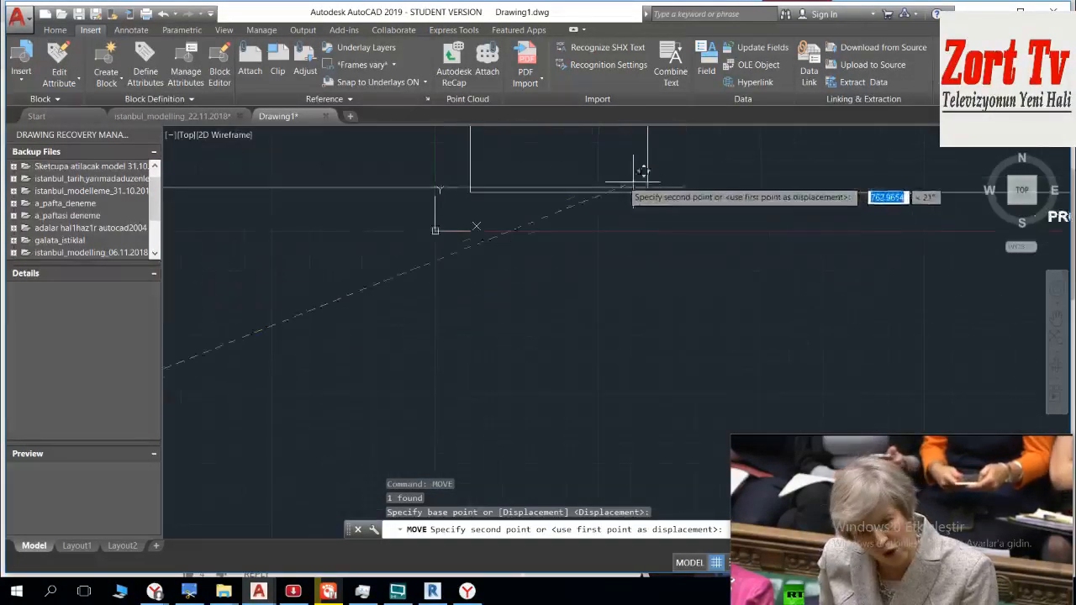
pyautogui.scroll(5, 464, 194)
pyautogui.scroll(-3, 471, 189)
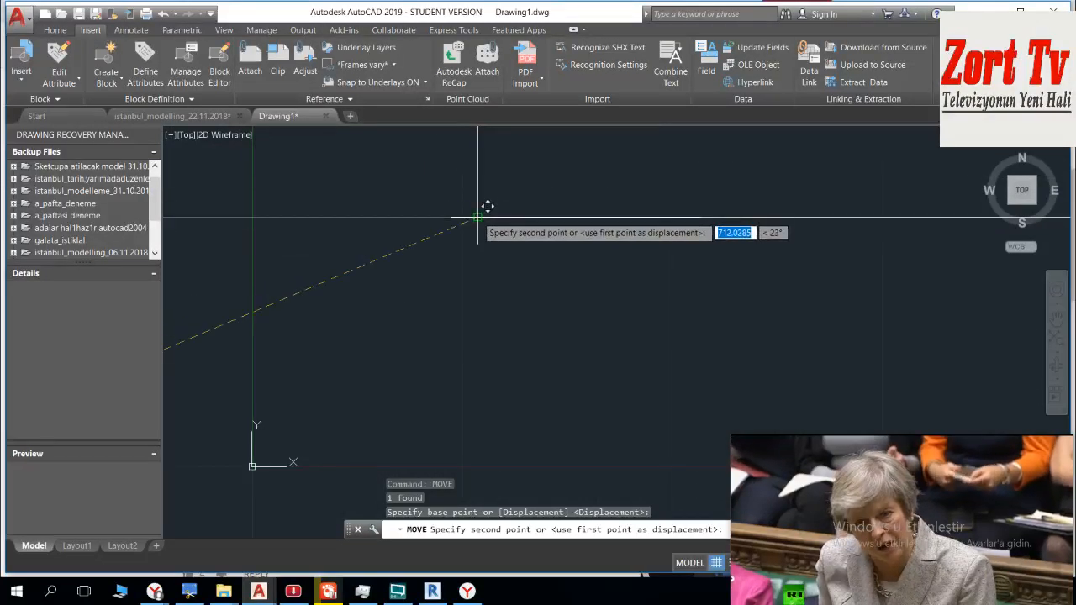
pyautogui.press('Escape')
pyautogui.scroll(3, 498, 233)
pyautogui.scroll(-9, 532, 320)
# Step: Explode the imported B sheet into separate objects
pyautogui.click(531, 301)
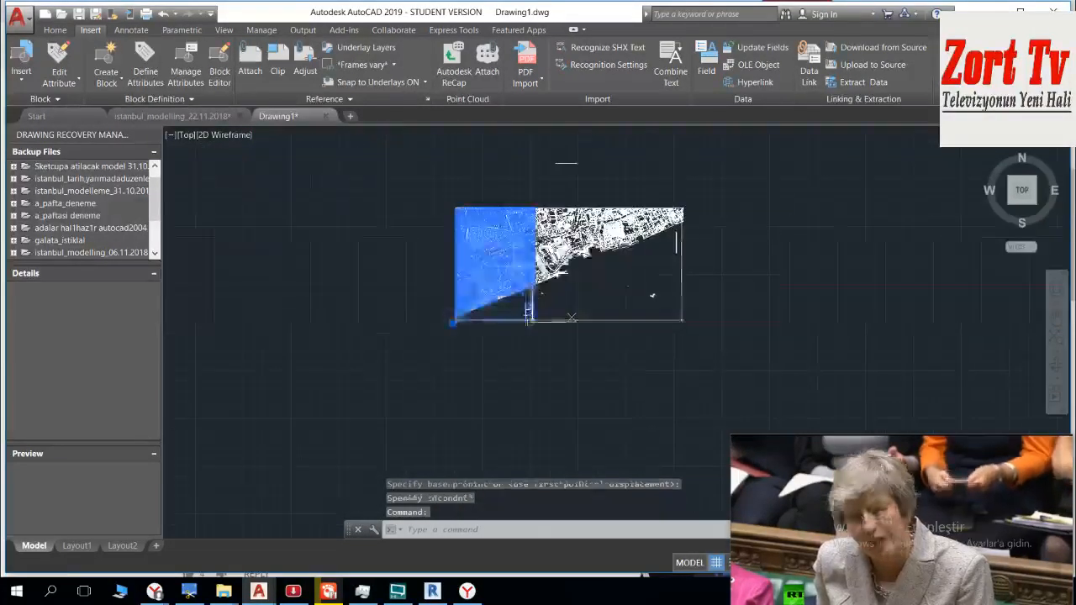
pyautogui.scroll(2, 529, 268)
pyautogui.press('Escape')
pyautogui.moveTo(639, 216); pyautogui.dragTo(657, 275, button='middle')
pyautogui.click(594, 152)
pyautogui.click(576, 178)
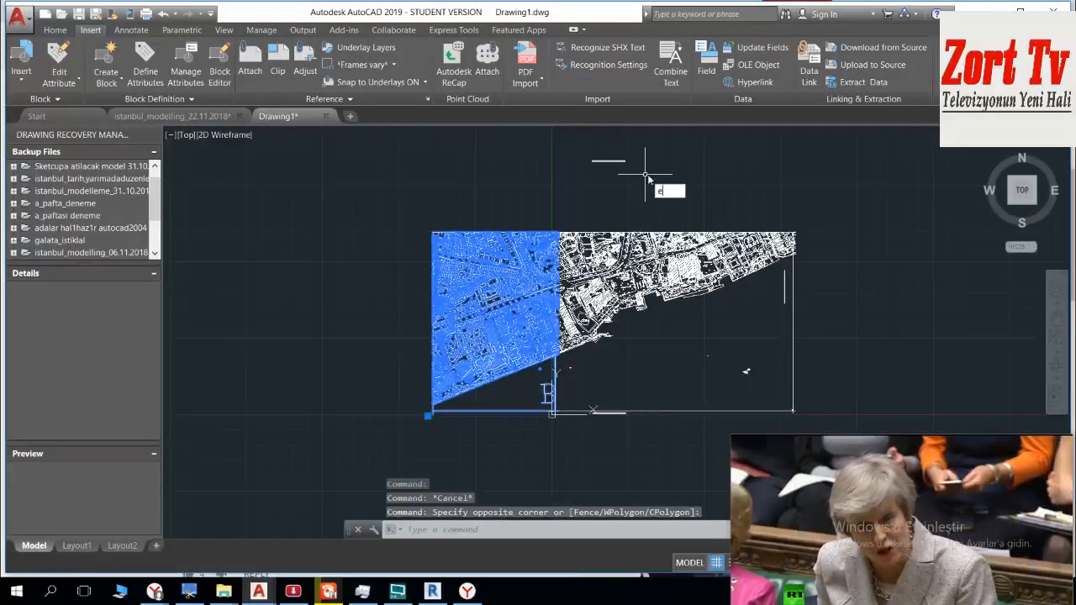
pyautogui.press('Return')
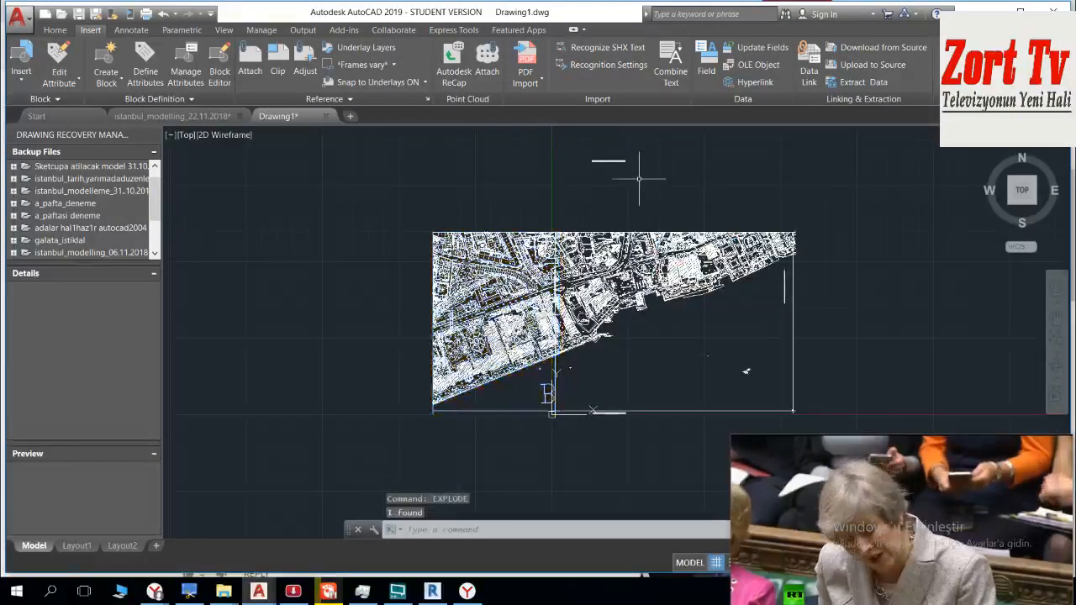
# Step: Delete the student-version stamp above the joined sheets and the vertical stamp near the right frame line
pyautogui.click(632, 146)
pyautogui.click(596, 186)
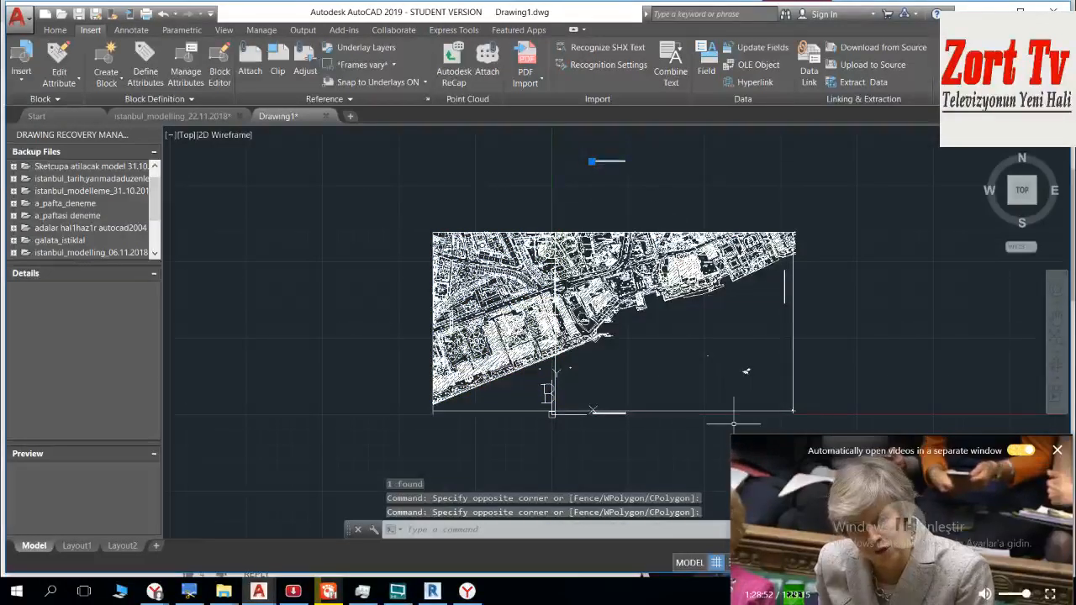
pyautogui.press('Delete')
pyautogui.scroll(6, 787, 300)
pyautogui.click(785, 298)
pyautogui.click(737, 286)
pyautogui.scroll(-9, 736, 308)
pyautogui.press('Delete')
# Step: Examine the joined map sheets, checking the streets and buildings along the shared border and around Cezayir Caddesi
pyautogui.scroll(8, 529, 348)
pyautogui.scroll(6, 544, 314)
pyautogui.scroll(-6, 503, 288)
pyautogui.scroll(8, 489, 267)
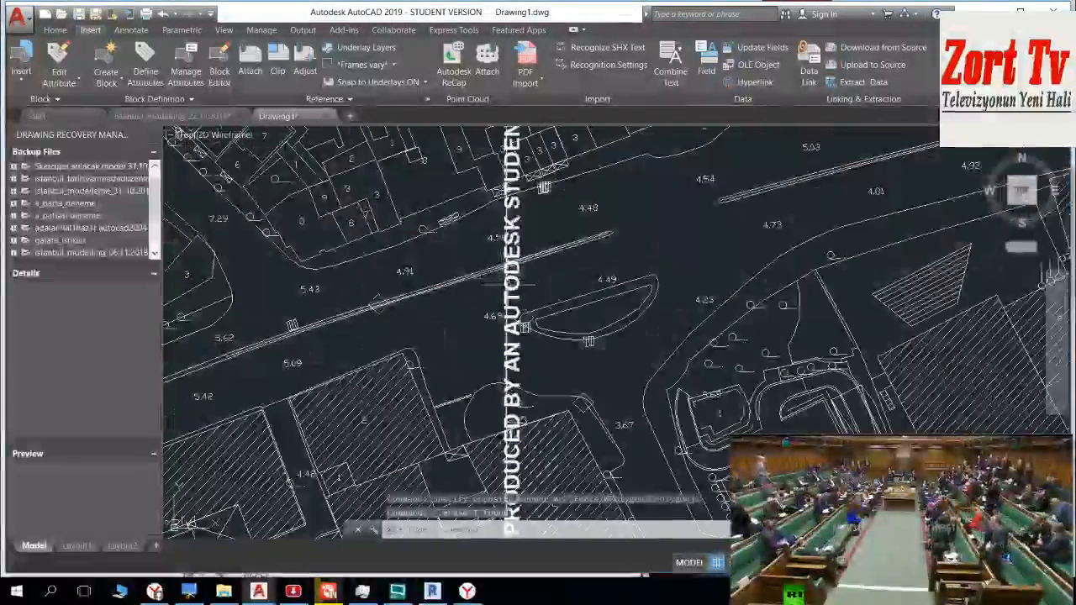
pyautogui.scroll(-10, 504, 282)
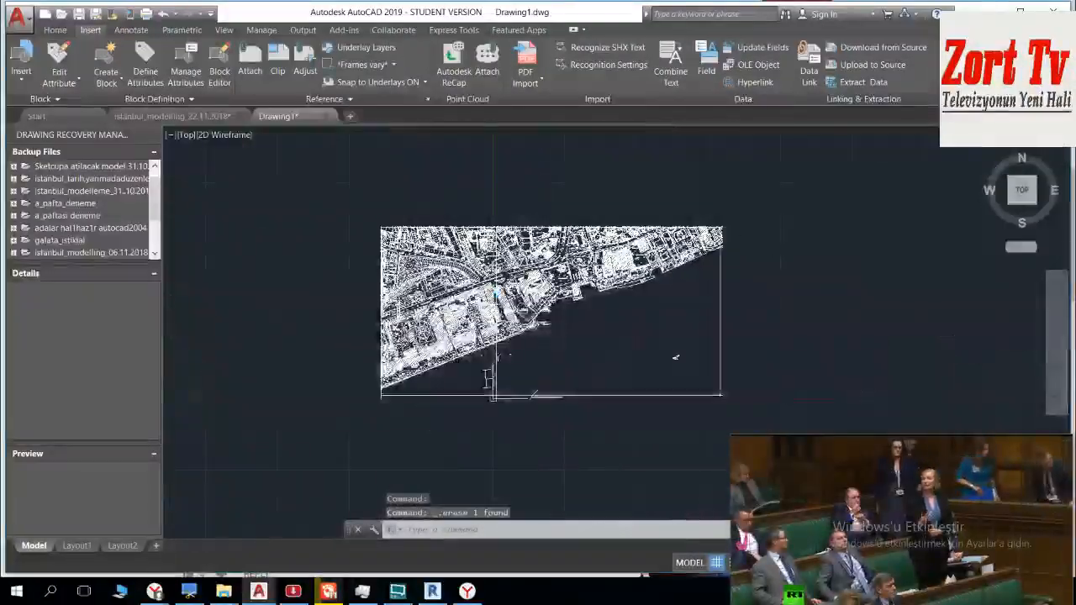
pyautogui.scroll(8, 504, 283)
pyautogui.moveTo(651, 210); pyautogui.dragTo(554, 340, button='middle')
pyautogui.scroll(-5, 555, 341)
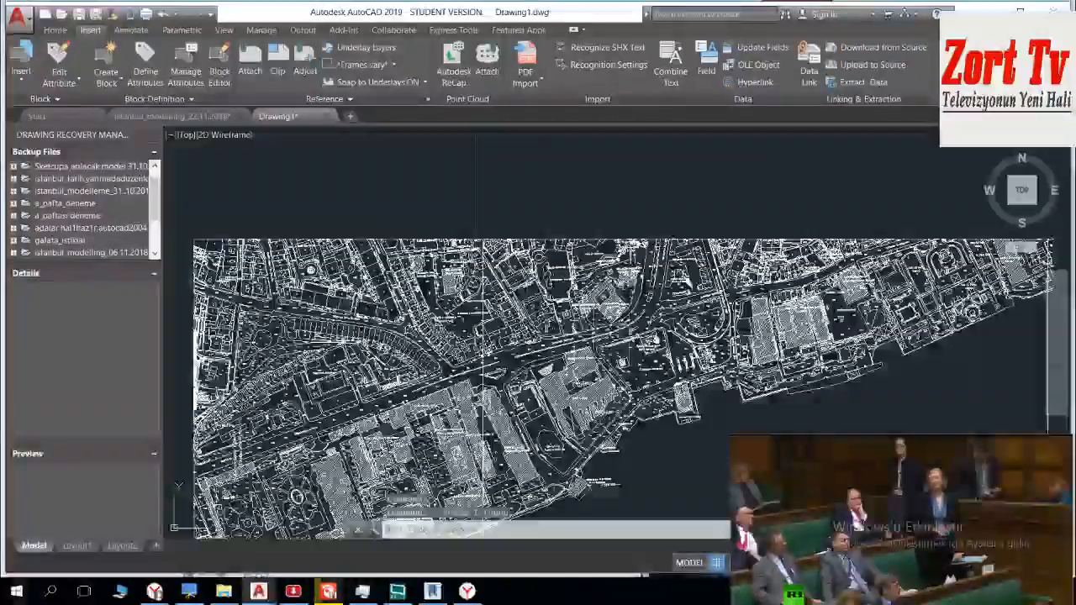
pyautogui.scroll(10, 638, 391)
pyautogui.scroll(-7, 687, 252)
pyautogui.scroll(-5, 687, 252)
pyautogui.scroll(10, 572, 226)
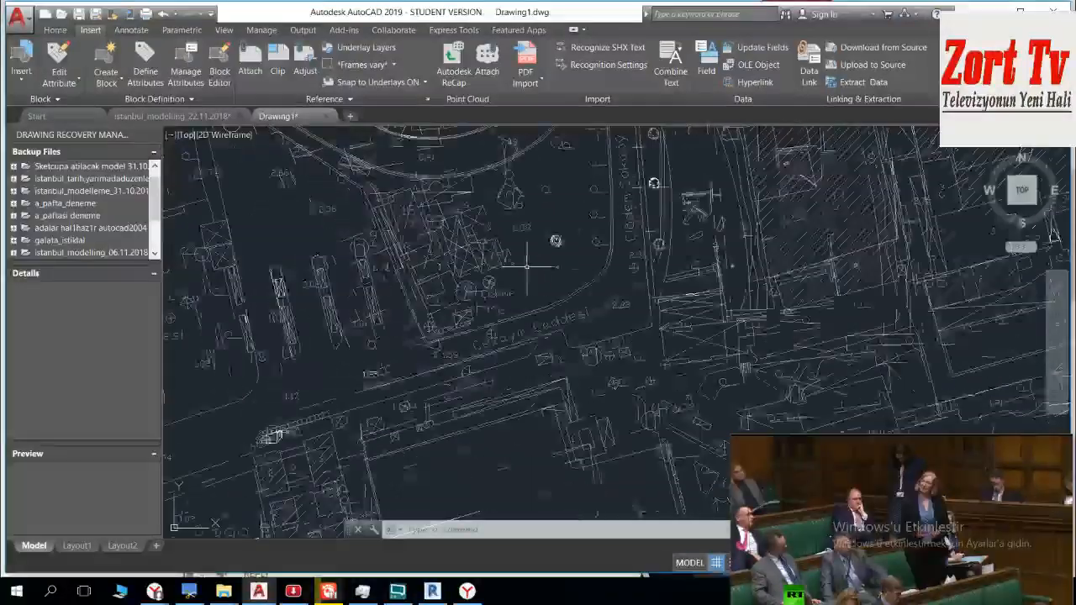
pyautogui.scroll(4, 573, 225)
pyautogui.moveTo(494, 292)
pyautogui.mouseDown(button='middle')
pyautogui.moveTo(440, 227)
pyautogui.moveTo(417, 336)
pyautogui.mouseUp(button='middle')
pyautogui.scroll(-8, 426, 351)
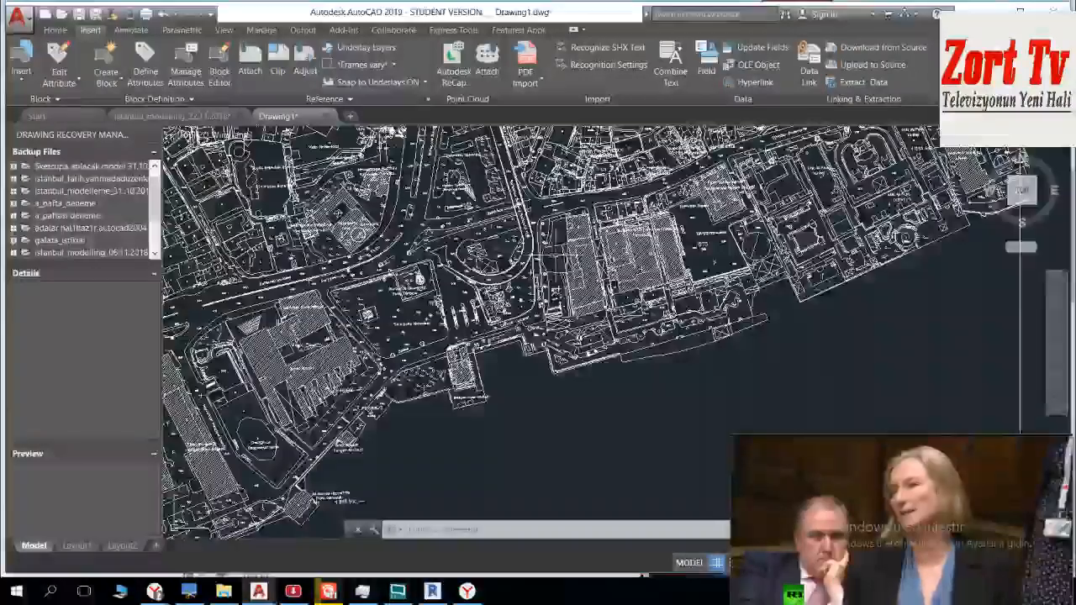
pyautogui.scroll(4, 371, 380)
pyautogui.scroll(-5, 370, 380)
# Step: Delete the student-version stamp just below the bottom frame line
pyautogui.scroll(8, 386, 417)
pyautogui.click(609, 333)
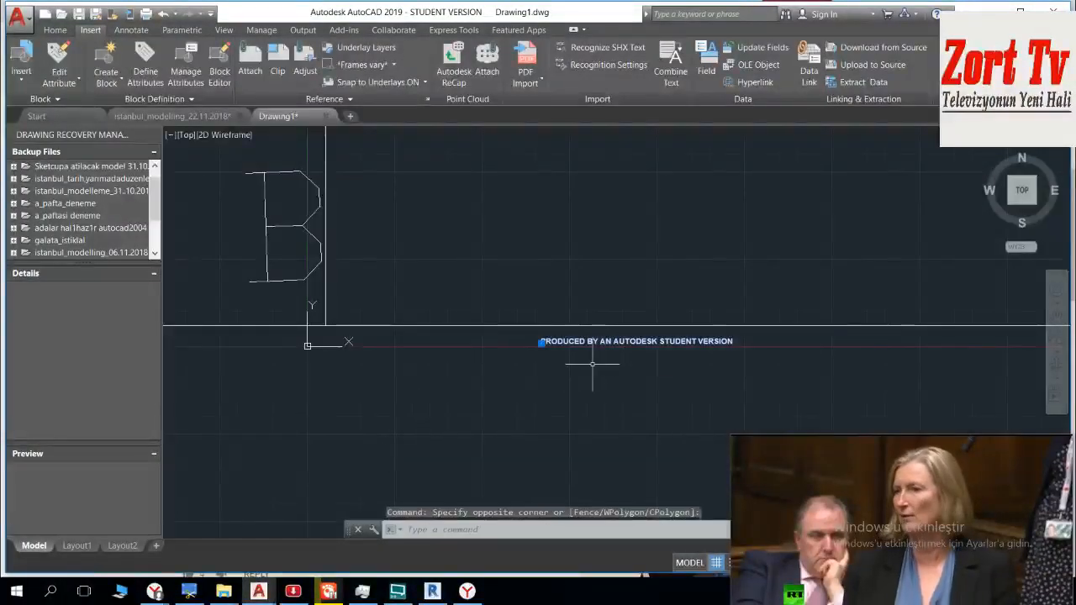
pyautogui.click(576, 361)
pyautogui.scroll(-5, 605, 361)
pyautogui.press('Delete')
# Step: Copy the letter A from the lower-right frame corner of the joined map to the B sheet's lower-right frame corner
pyautogui.scroll(4, 670, 332)
pyautogui.scroll(5, 774, 406)
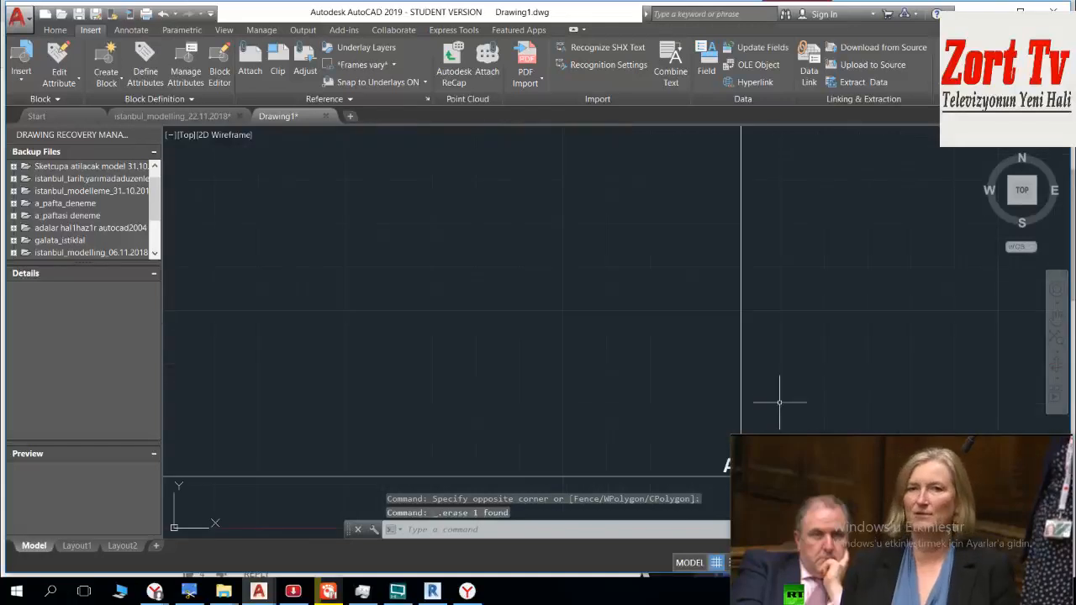
pyautogui.scroll(-3, 505, 277)
pyautogui.scroll(2, 428, 295)
pyautogui.scroll(-2, 427, 295)
pyautogui.scroll(3, 504, 290)
pyautogui.scroll(5, 559, 283)
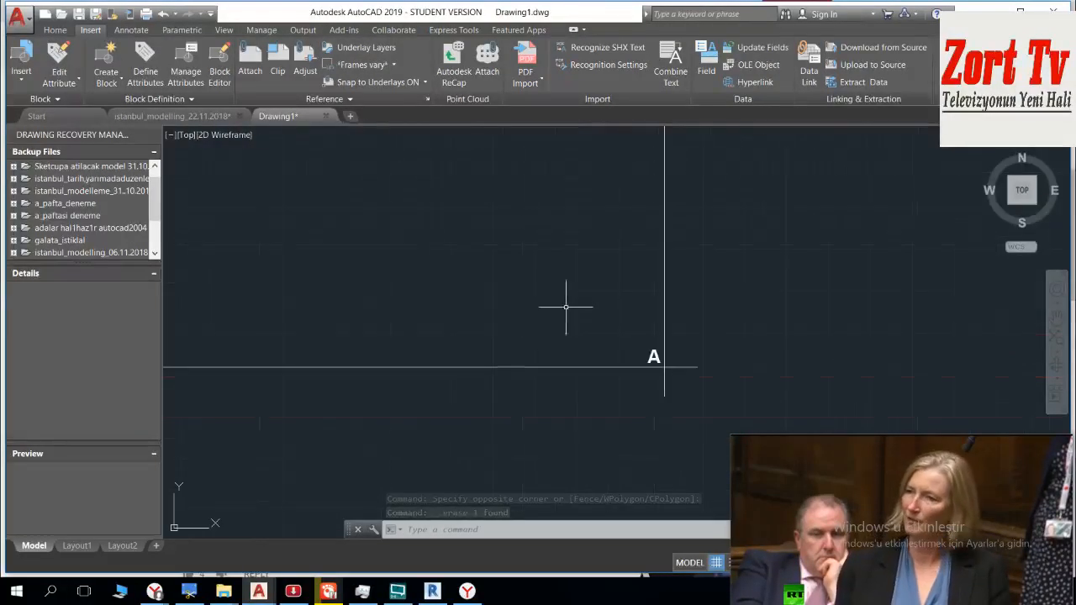
pyautogui.click(526, 299)
pyautogui.click(586, 372)
pyautogui.scroll(-5, 518, 373)
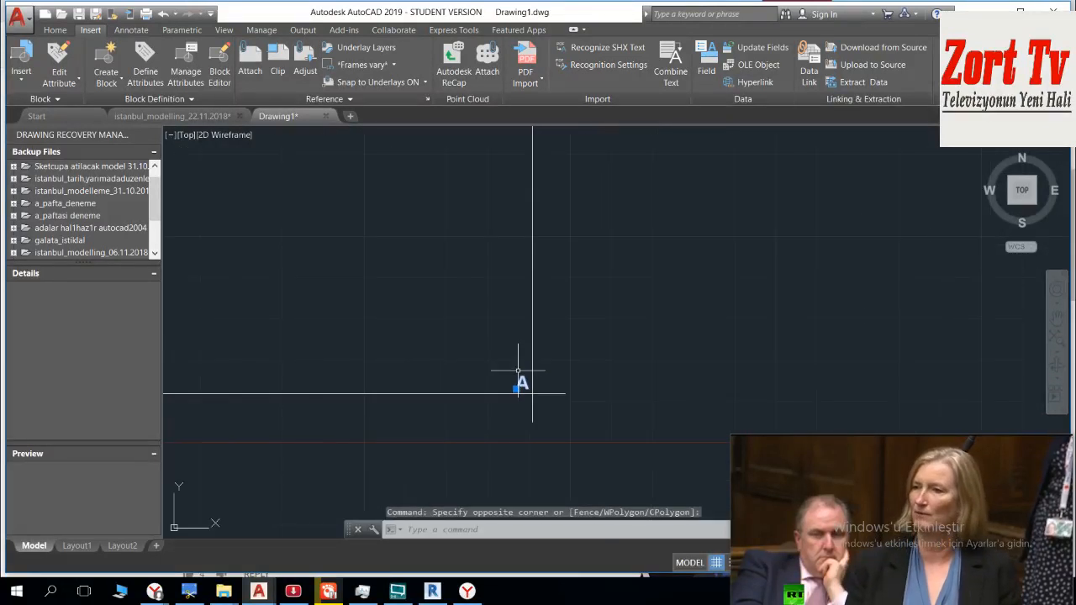
pyautogui.write('co')
pyautogui.press('Return')
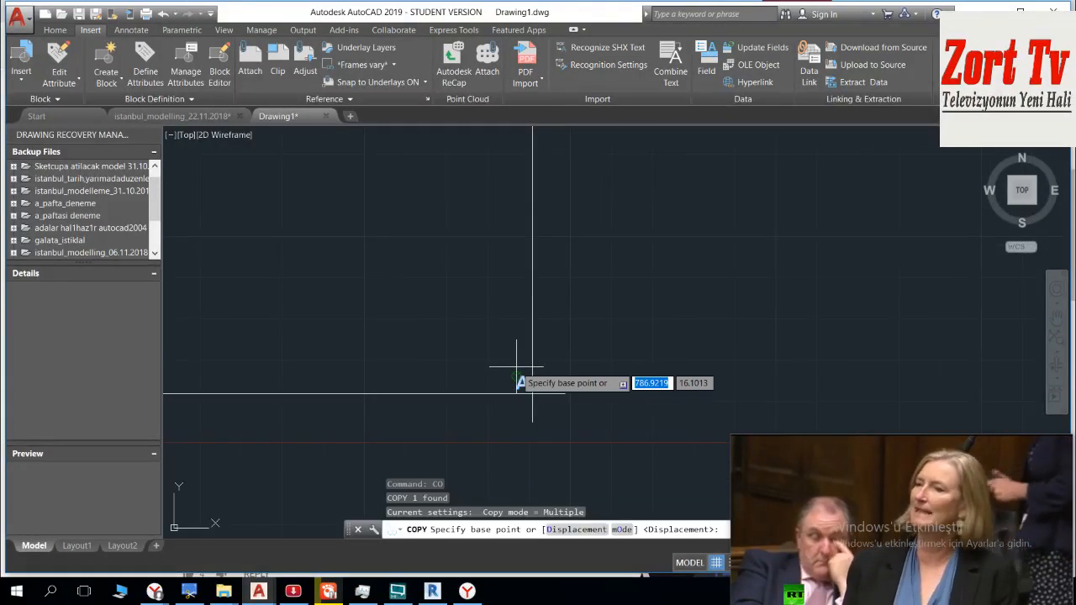
pyautogui.click(519, 380)
pyautogui.scroll(-3, 377, 368)
pyautogui.scroll(8, 362, 349)
pyautogui.moveTo(410, 398); pyautogui.dragTo(362, 277, button='middle')
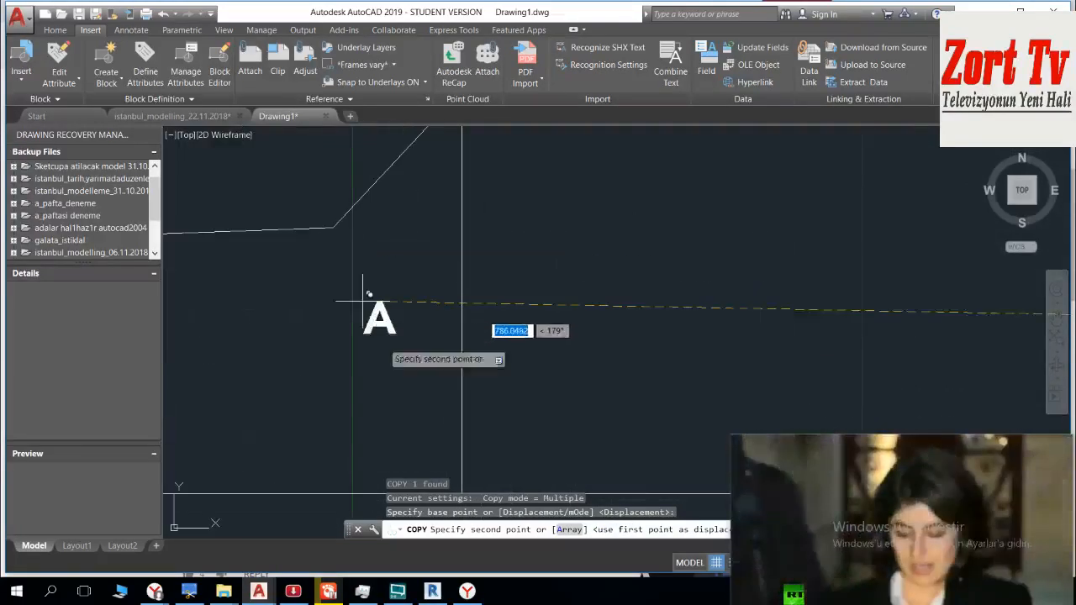
pyautogui.click(398, 406)
pyautogui.press('Escape')
# Step: Delete the line-drawn letter B above the copied A at the B sheet's lower-right corner
pyautogui.click(375, 298)
pyautogui.click(252, 203)
pyautogui.scroll(-10, 252, 206)
pyautogui.moveTo(290, 237); pyautogui.dragTo(417, 323, button='middle')
pyautogui.press('Delete')
pyautogui.scroll(8, 391, 296)
pyautogui.scroll(-8, 388, 291)
pyautogui.moveTo(387, 289); pyautogui.dragTo(392, 317, button='middle')
pyautogui.scroll(4, 389, 283)
pyautogui.click(393, 161)
pyautogui.click(296, 244)
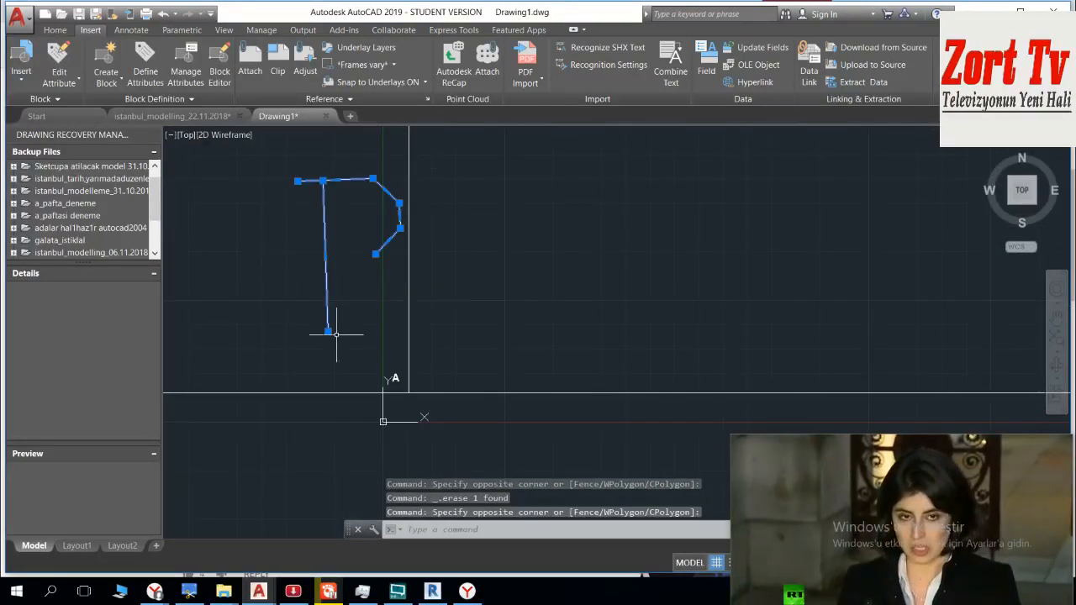
pyautogui.press('Delete')
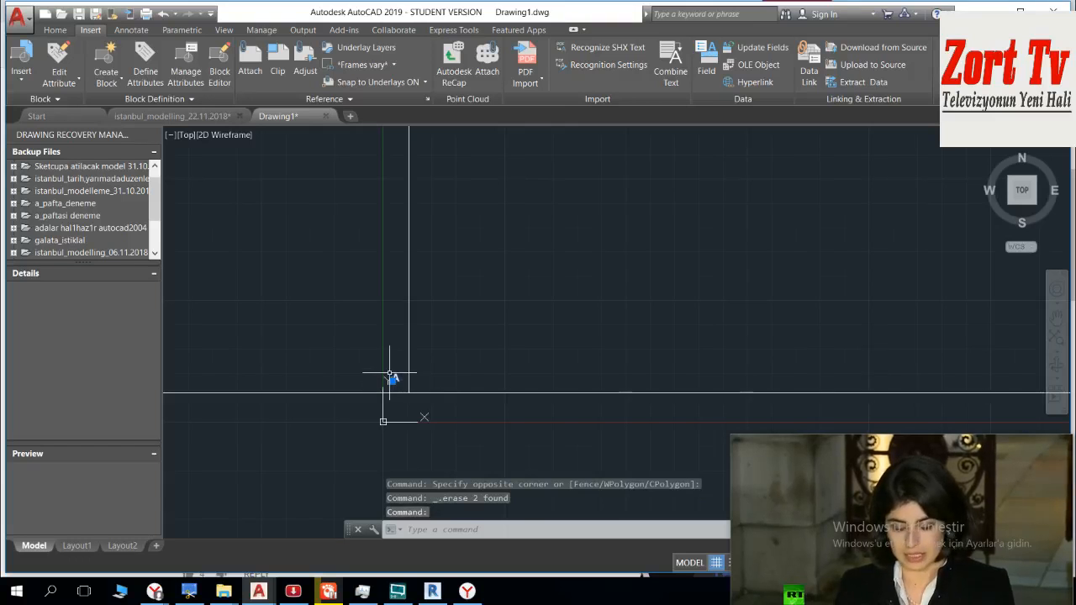
# Step: Scale up the copied letter A from its lower-left point to a text height of about 68.5
pyautogui.press('Return')
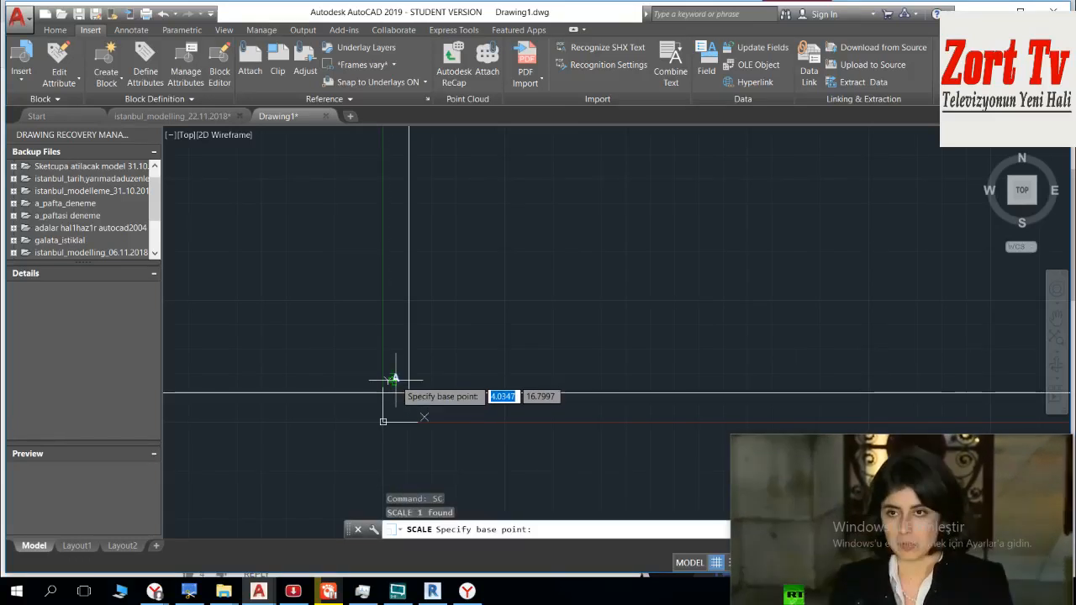
pyautogui.click(390, 374)
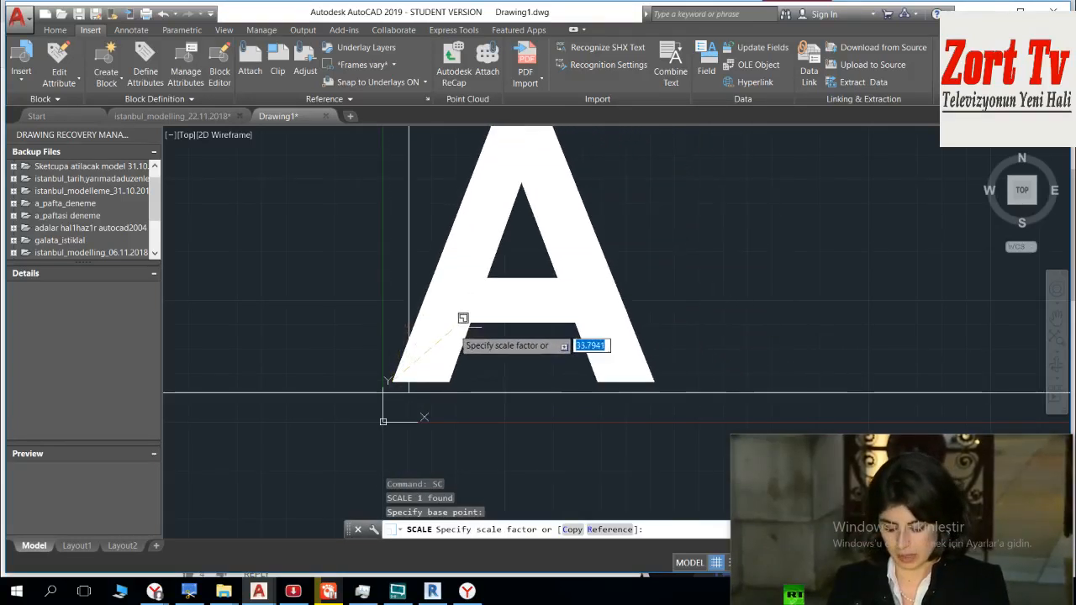
pyautogui.click(440, 365)
pyautogui.click(482, 300)
pyautogui.click(466, 323)
pyautogui.click(475, 317)
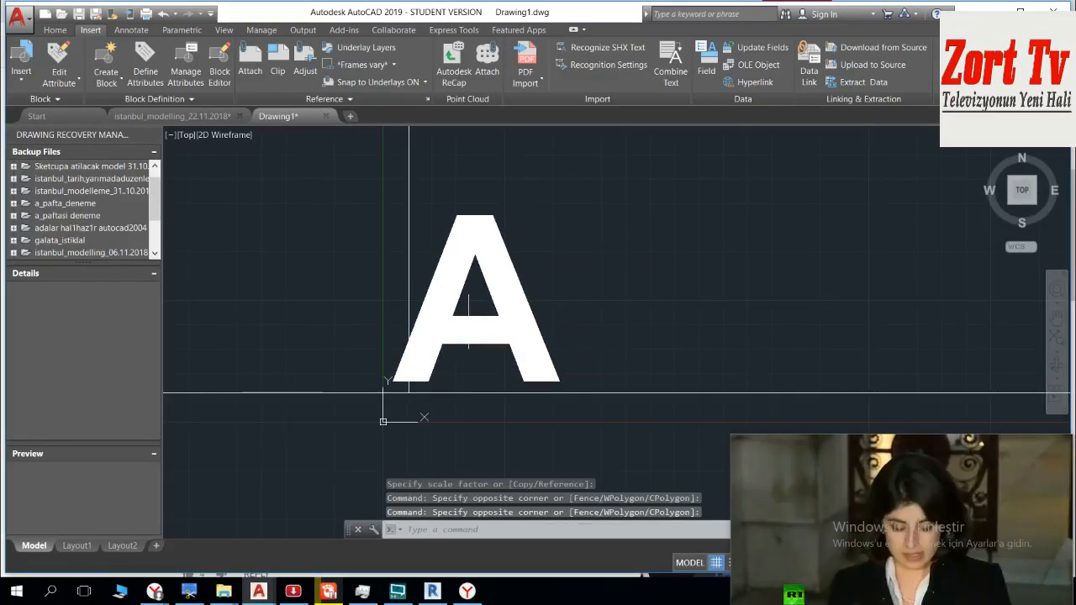
# Step: Change the text of the enlarged letter A to B
pyautogui.click(475, 222)
pyautogui.press('Escape')
pyautogui.click(493, 222)
pyautogui.click(476, 249)
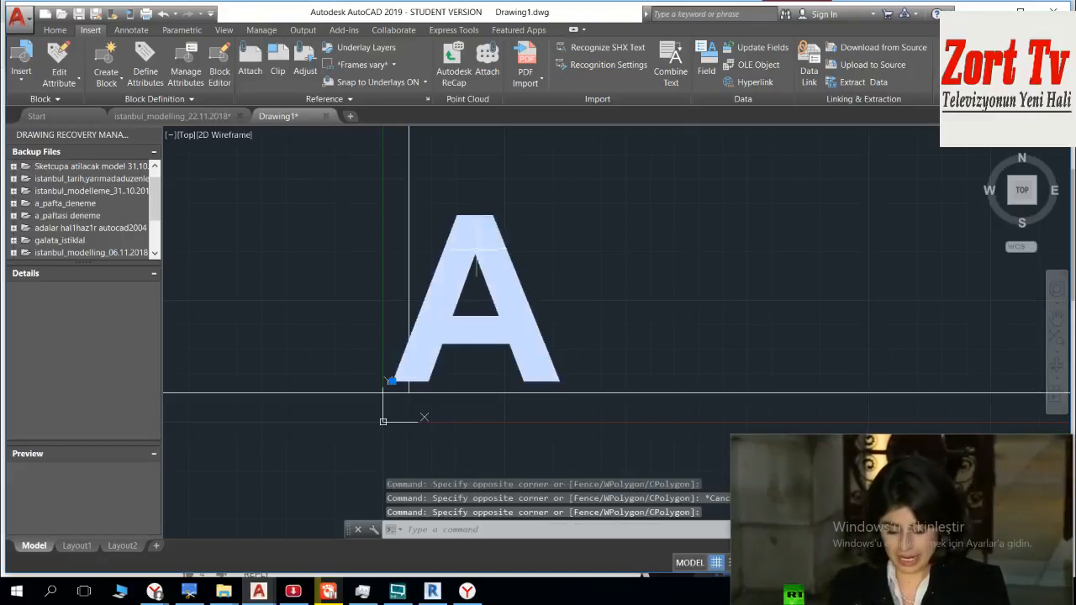
pyautogui.doubleClick(491, 220)
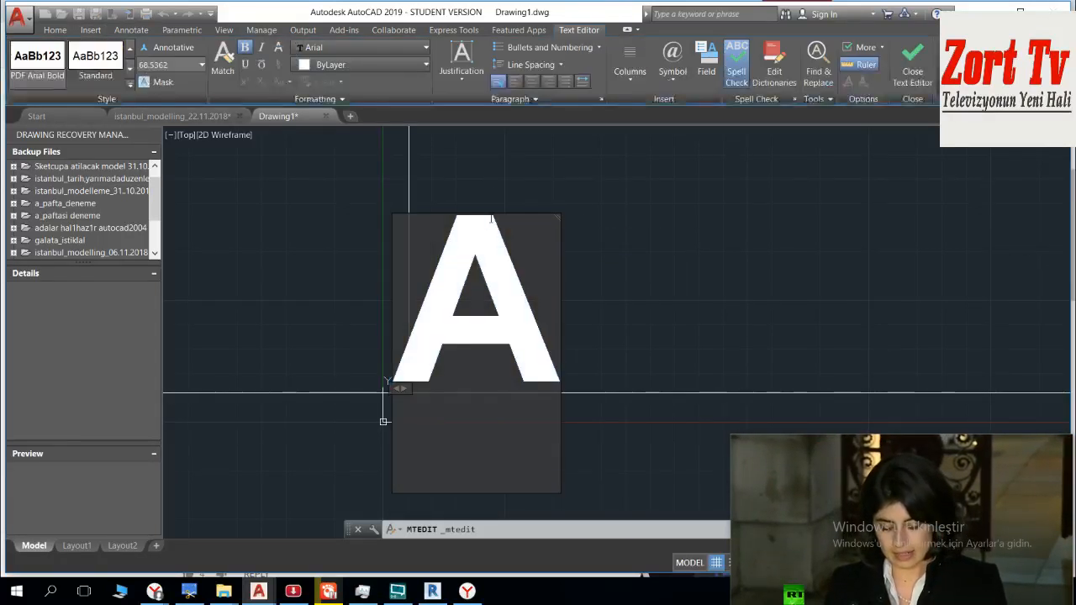
pyautogui.press('BackSpace')
pyautogui.write('B')
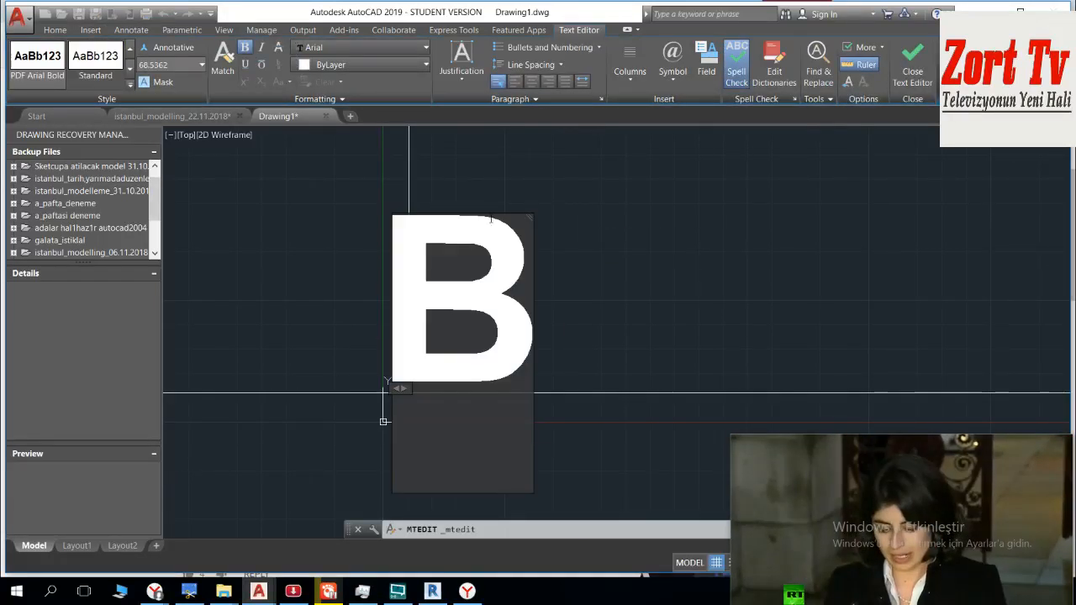
pyautogui.click(567, 228)
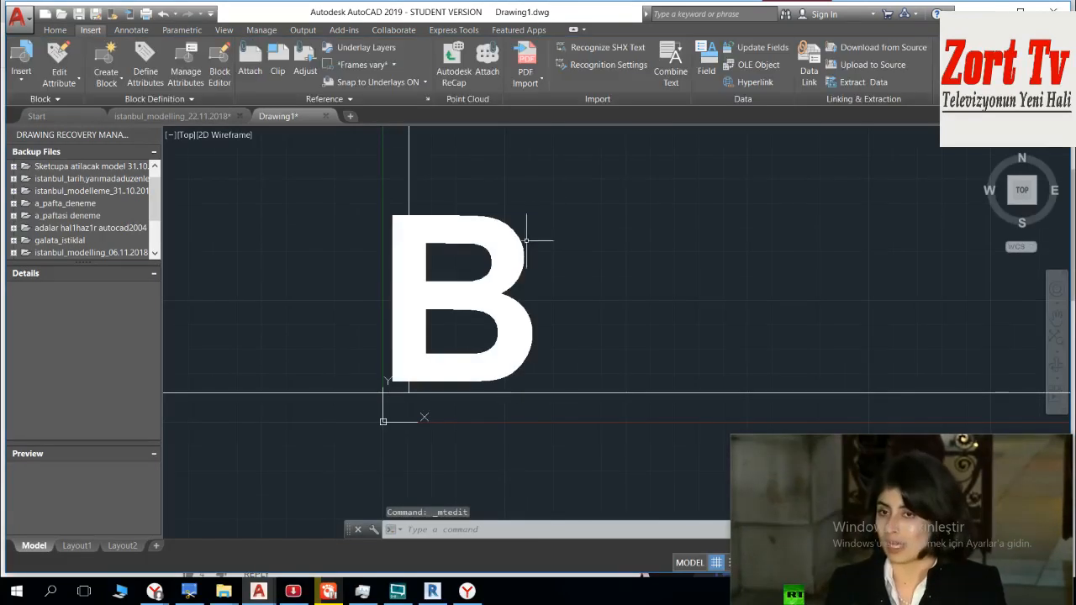
# Step: Move the letter B leftward across the shared frame line toward the inside of the B sheet
pyautogui.write('MOVE')
pyautogui.press('Return')
pyautogui.click(493, 308)
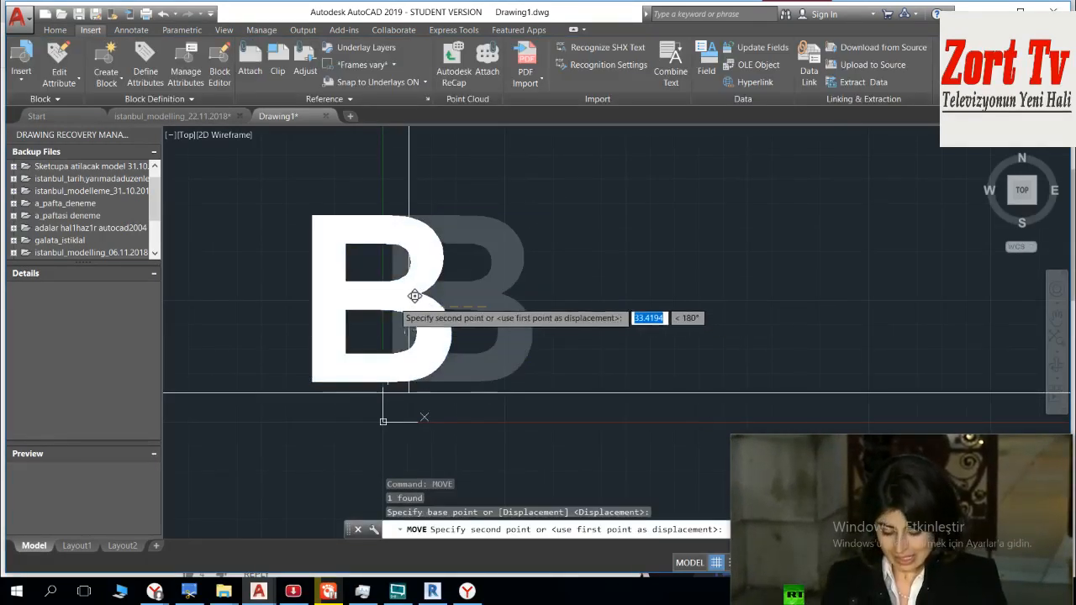
pyautogui.press('Escape')
# Step: Place the moved letter B inside its sheet and scale it by a factor of 0.5
pyautogui.scroll(-6, 348, 296)
pyautogui.scroll(3, 302, 292)
pyautogui.click(413, 274)
pyautogui.click(386, 305)
pyautogui.write('SC')
pyautogui.press('Return')
pyautogui.click(416, 325)
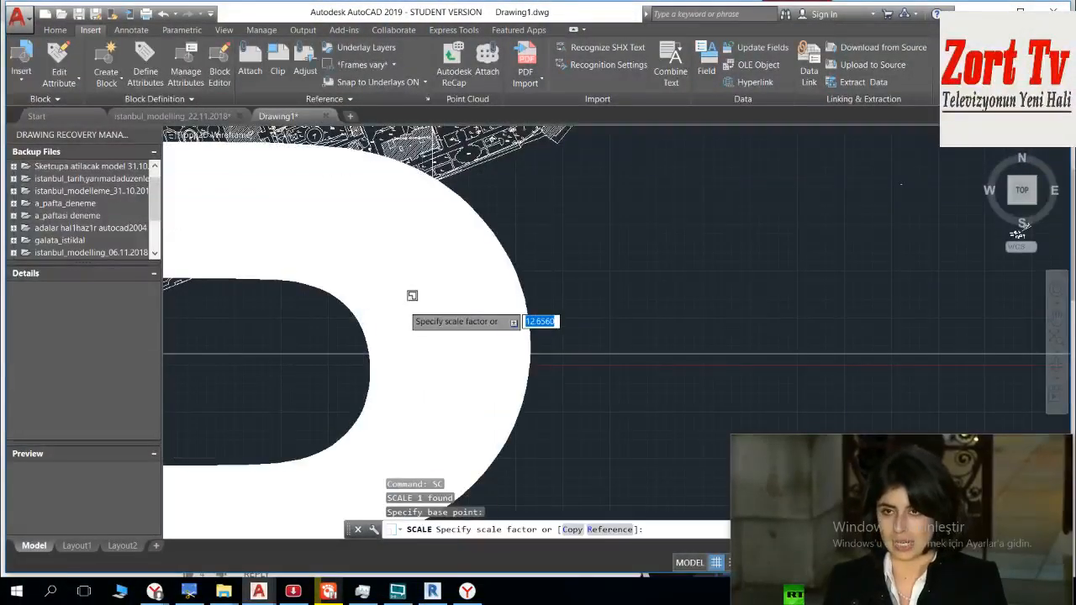
pyautogui.write('0.5')
pyautogui.press('Return')
# Step: Scale the letter B down two more times, using a factor of 0.5 each time
pyautogui.scroll(2, 407, 304)
pyautogui.click(441, 234)
pyautogui.press('Return')
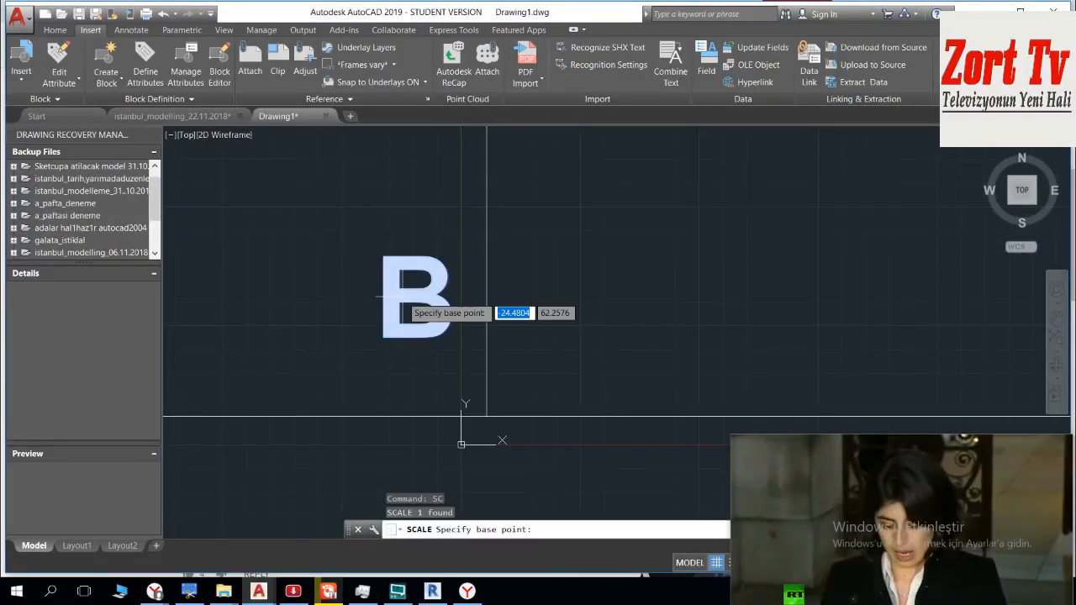
pyautogui.click(417, 304)
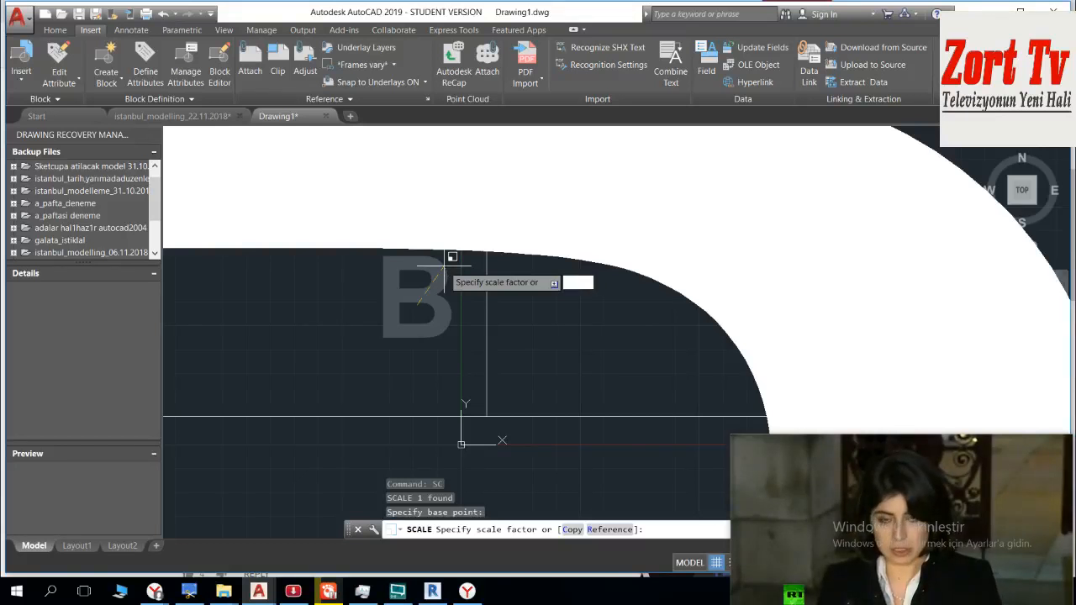
pyautogui.write('0.5')
pyautogui.press('Return')
pyautogui.click(397, 347)
pyautogui.write('SC')
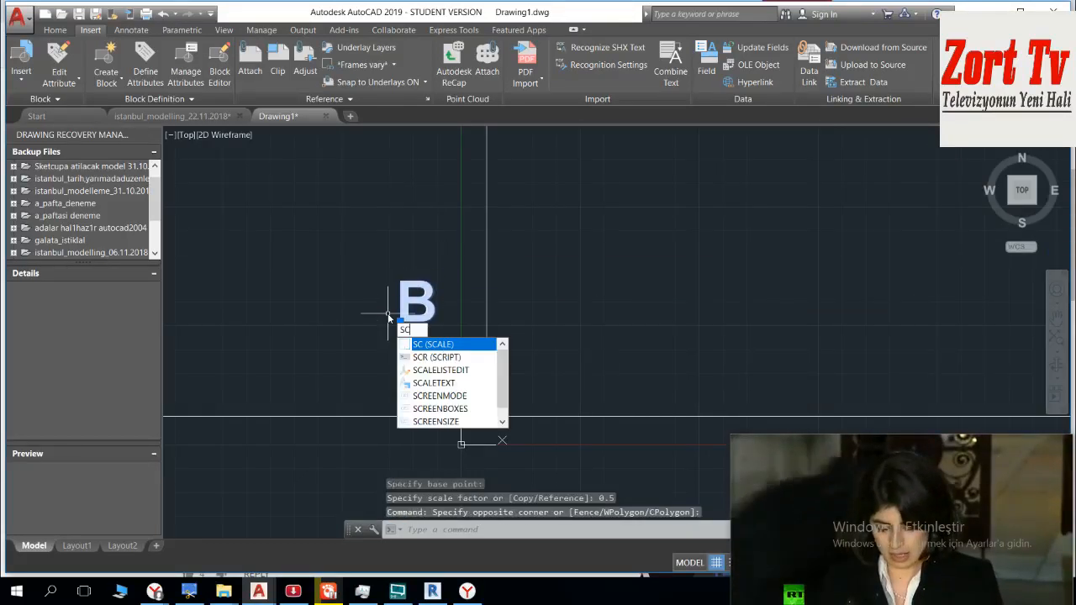
pyautogui.press('Return')
pyautogui.click(431, 353)
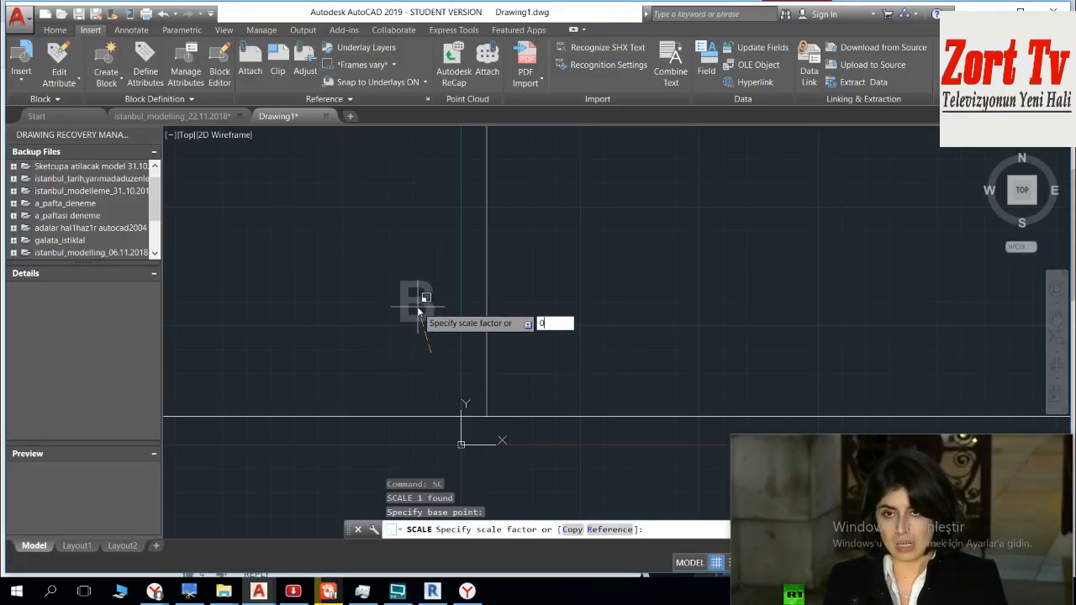
pyautogui.press('Return')
# Step: Move the reduced letter B into the corner where the shared vertical frame line meets the bottom frame line
pyautogui.scroll(3, 417, 323)
pyautogui.click(348, 365)
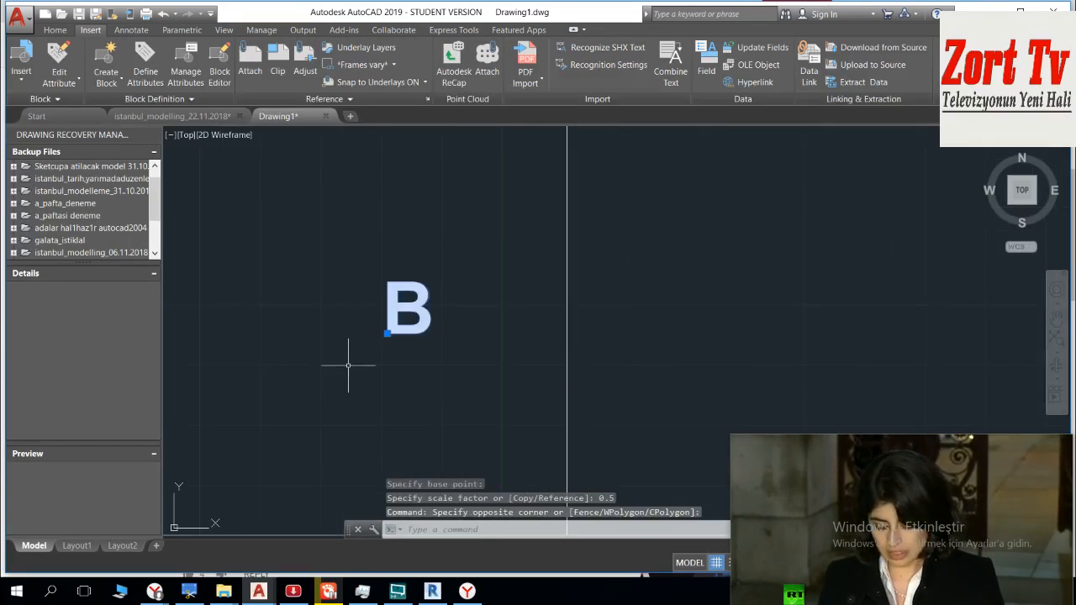
pyautogui.press('Down')
pyautogui.press('Return')
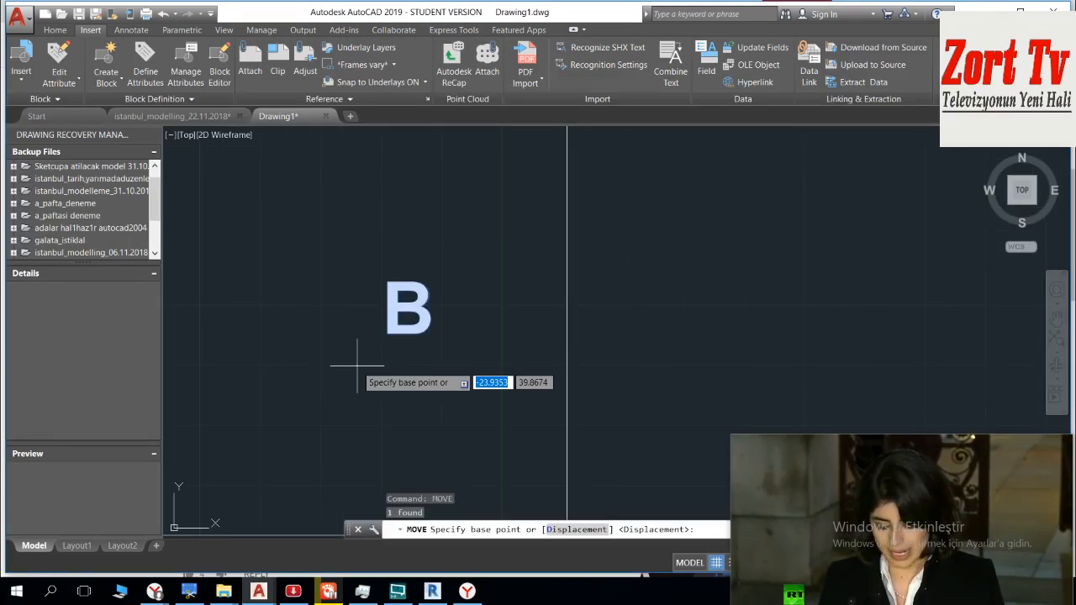
pyautogui.click(411, 338)
pyautogui.moveTo(464, 434); pyautogui.dragTo(271, 221, button='middle')
pyautogui.scroll(2, 333, 277)
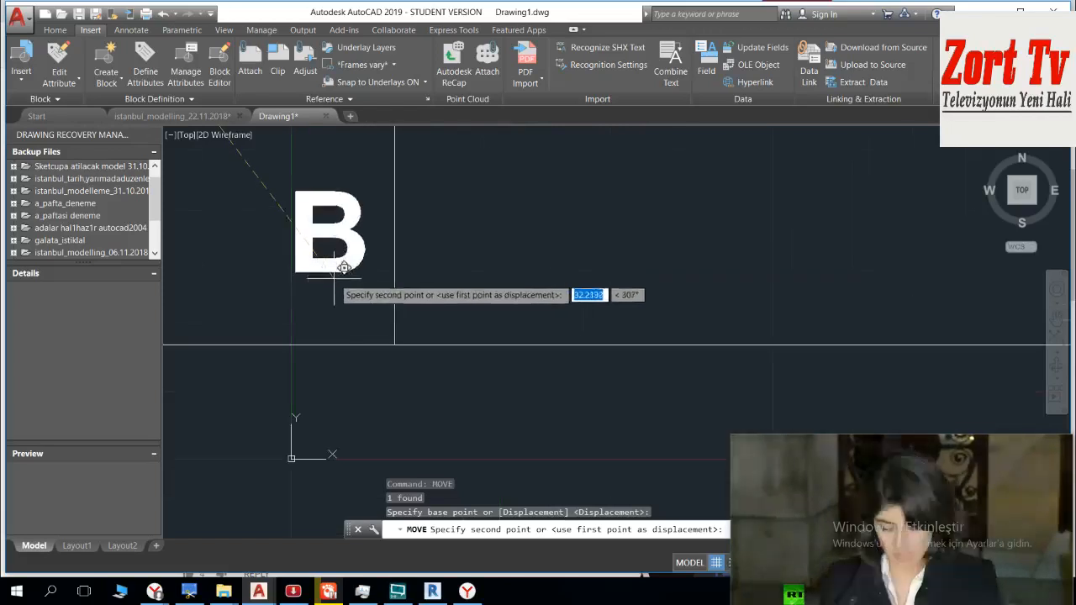
pyautogui.click(343, 320)
pyautogui.press('Escape')
pyautogui.scroll(-10, 407, 302)
pyautogui.press('Escape')
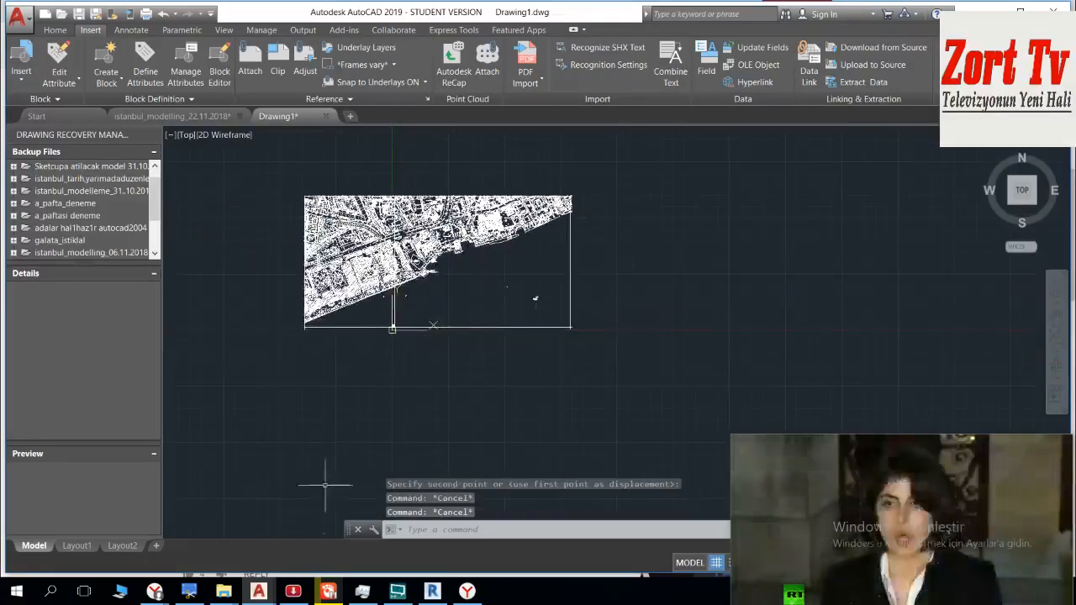
# Step: Erase the stray 0,64 annotation with its symbol cluster and the small leftover fragment in the eastern sheet's sea area
pyautogui.scroll(6, 471, 347)
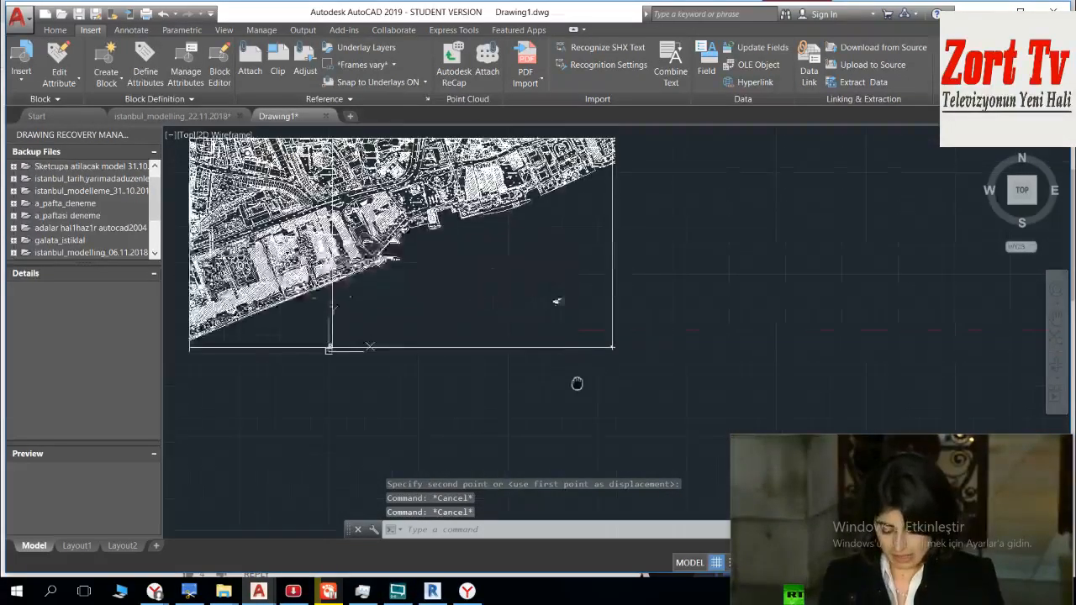
pyautogui.scroll(3, 607, 375)
pyautogui.scroll(-2, 600, 342)
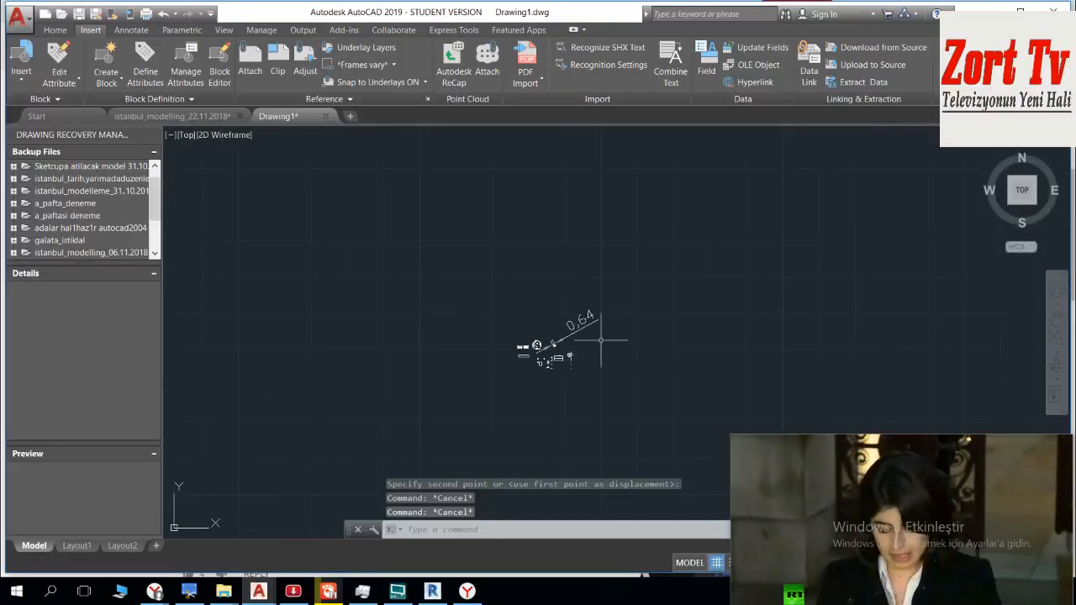
pyautogui.scroll(-3, 624, 215)
pyautogui.click(571, 461)
pyautogui.press('Delete')
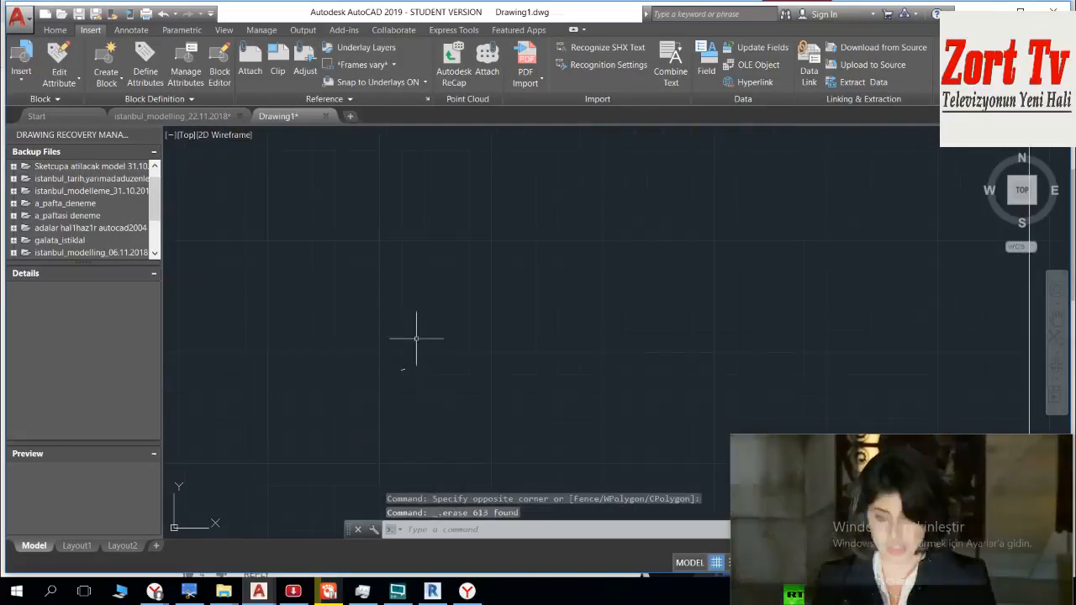
pyautogui.press('Delete')
pyautogui.scroll(-5, 410, 363)
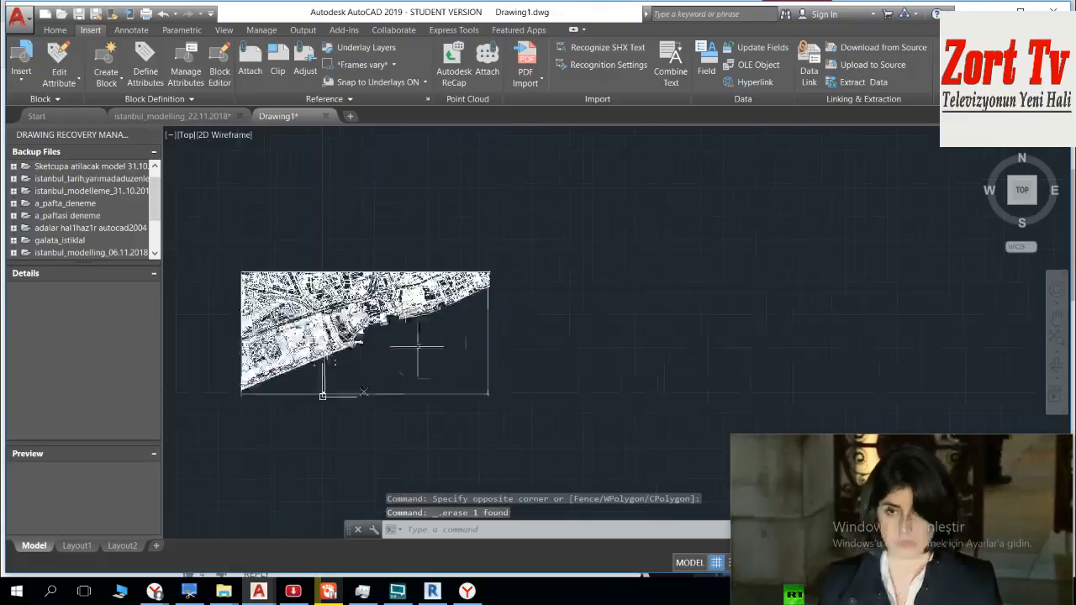
# Step: Erase the remaining group of stray marks from the open water beyond the shoreline
pyautogui.scroll(3, 247, 365)
pyautogui.scroll(4, 246, 365)
pyautogui.click(357, 417)
pyautogui.press('Delete')
pyautogui.scroll(-3, 247, 385)
pyautogui.scroll(6, 247, 391)
pyautogui.scroll(-6, 247, 390)
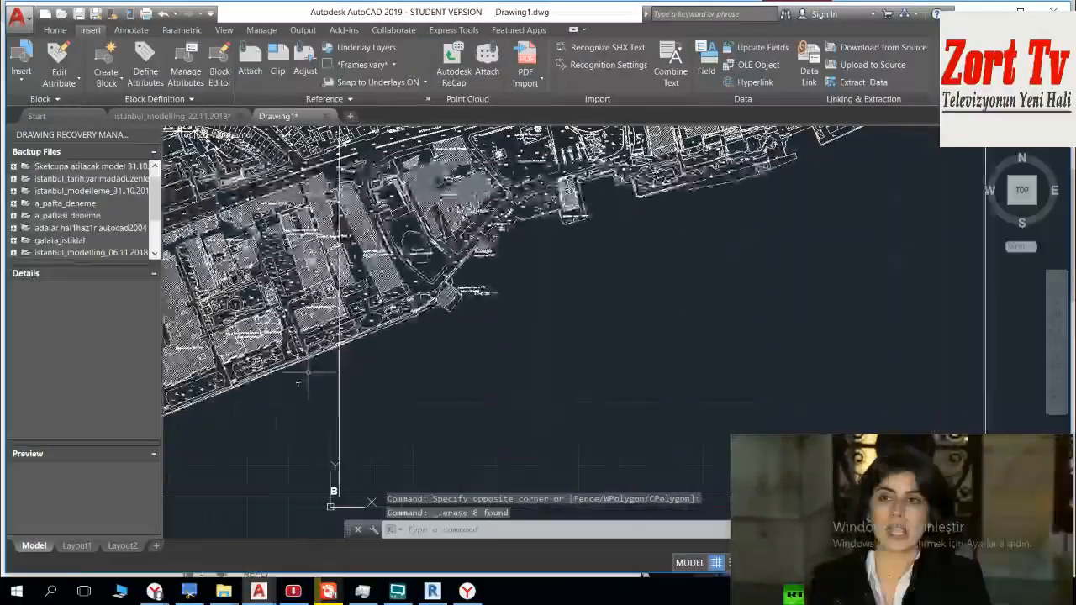
# Step: Erase the plus-shaped grid marks just below the shoreline beside the shared frame line of the B sheet
pyautogui.click(308, 373)
pyautogui.click(272, 402)
pyautogui.scroll(6, 283, 388)
pyautogui.press('Escape')
pyautogui.click(360, 355)
pyautogui.click(321, 411)
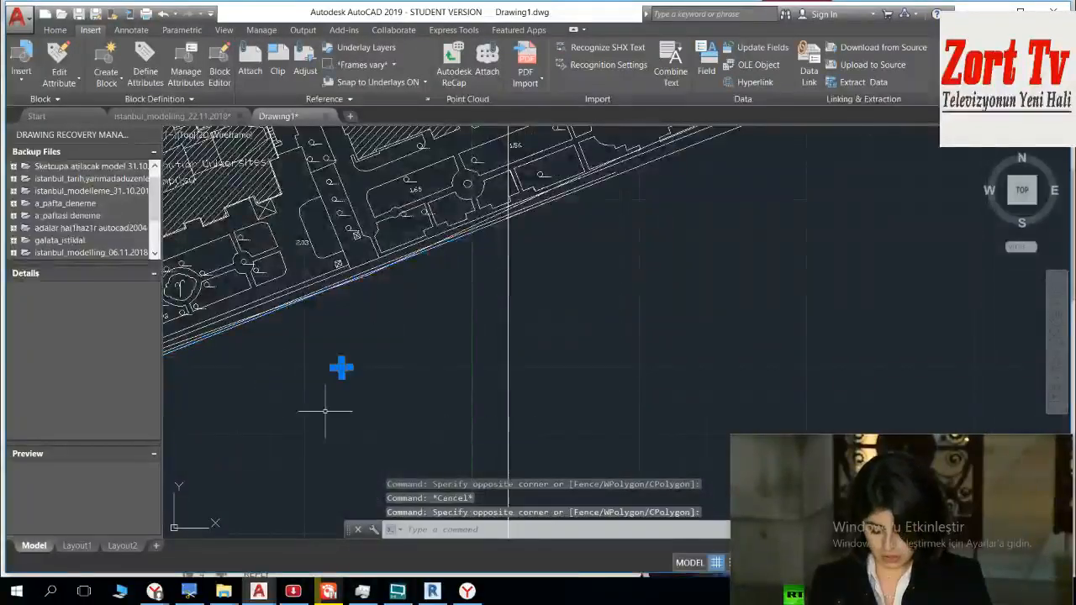
pyautogui.scroll(-6, 321, 411)
pyautogui.moveTo(378, 369); pyautogui.dragTo(423, 344, button='middle')
pyautogui.scroll(-8, 424, 345)
pyautogui.scroll(6, 437, 352)
pyautogui.press('Delete')
pyautogui.scroll(-5, 387, 342)
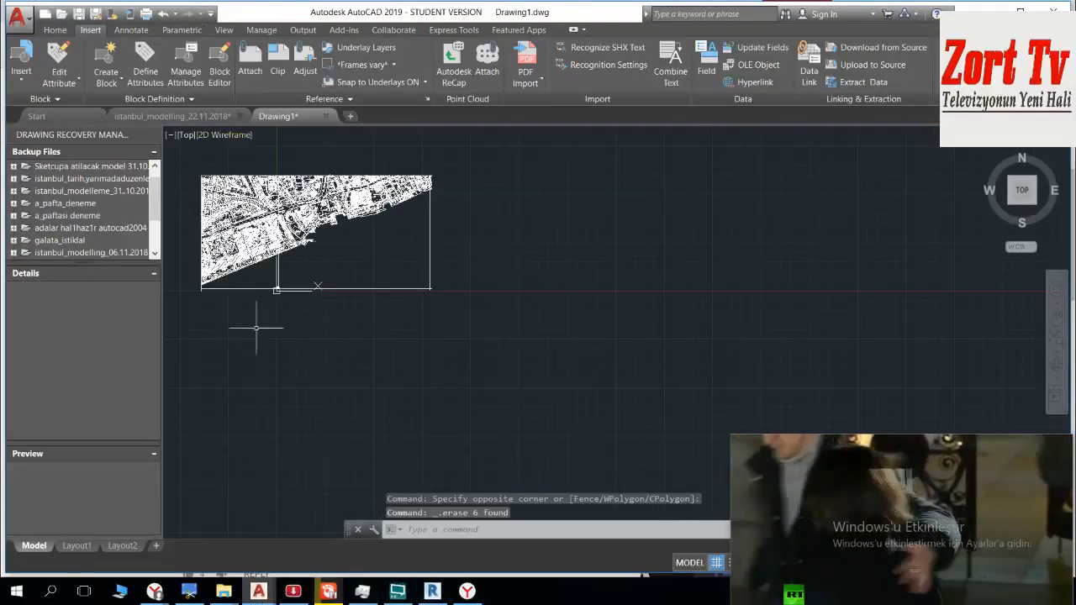
# Step: Switch to the istanbul_modelling_22.11.2018 drawing and locate the lower-right frame corner of the sheet marked C
pyautogui.click(182, 117)
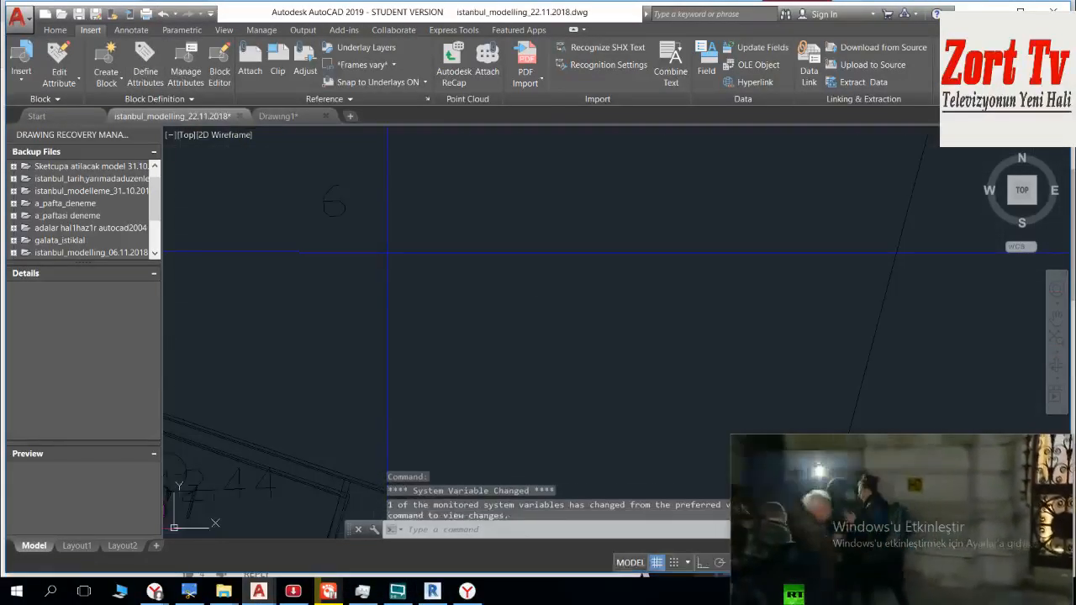
pyautogui.moveTo(802, 468)
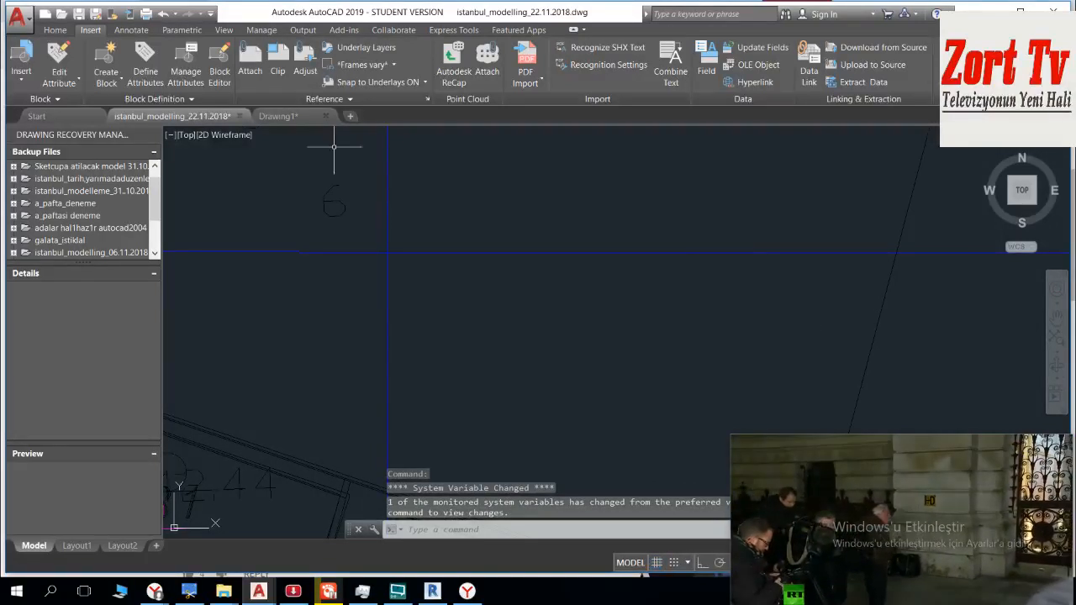
pyautogui.scroll(-6, 503, 336)
pyautogui.moveTo(503, 291); pyautogui.dragTo(519, 197, button='middle')
pyautogui.scroll(-4, 518, 197)
pyautogui.scroll(-3, 476, 306)
pyautogui.moveTo(575, 259)
pyautogui.mouseDown(button='middle')
pyautogui.moveTo(579, 238)
pyautogui.moveTo(437, 130)
pyautogui.mouseUp(button='middle')
pyautogui.moveTo(558, 235); pyautogui.dragTo(506, 88, button='middle')
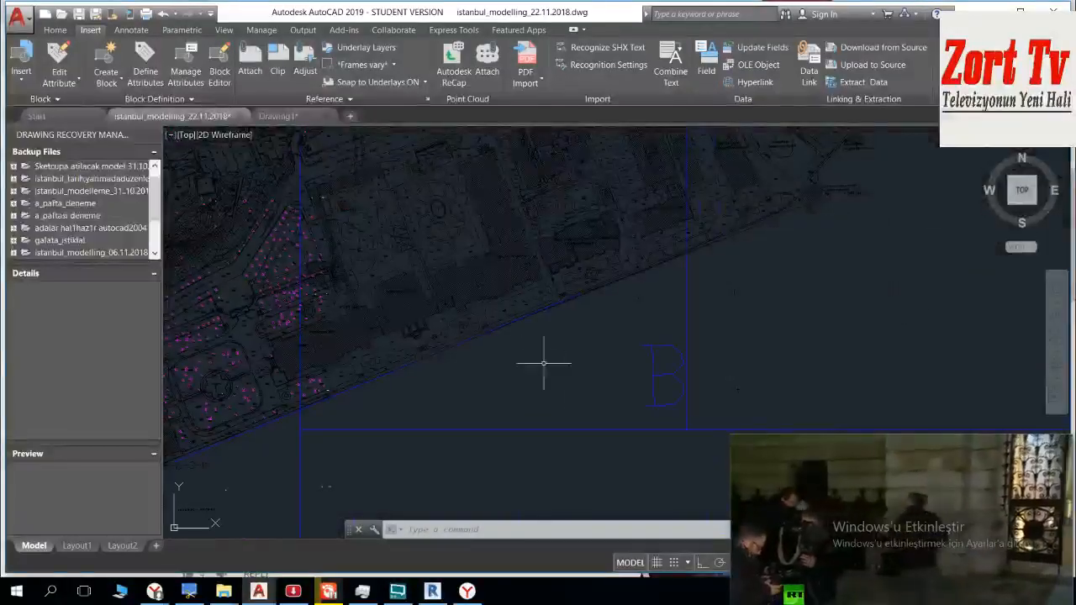
pyautogui.moveTo(483, 331)
pyautogui.mouseDown(button='middle')
pyautogui.moveTo(596, 364)
pyautogui.moveTo(626, 356)
pyautogui.mouseUp(button='middle')
pyautogui.scroll(-3, 626, 353)
pyautogui.moveTo(561, 360); pyautogui.dragTo(499, 186, button='middle')
pyautogui.moveTo(507, 335); pyautogui.dragTo(497, 139, button='middle')
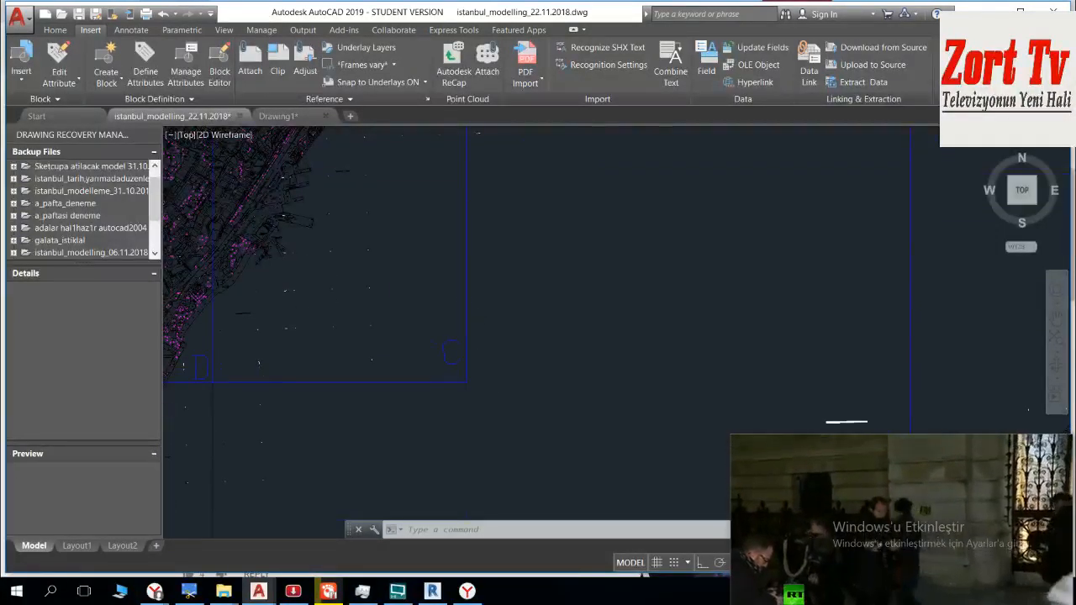
pyautogui.scroll(2, 472, 390)
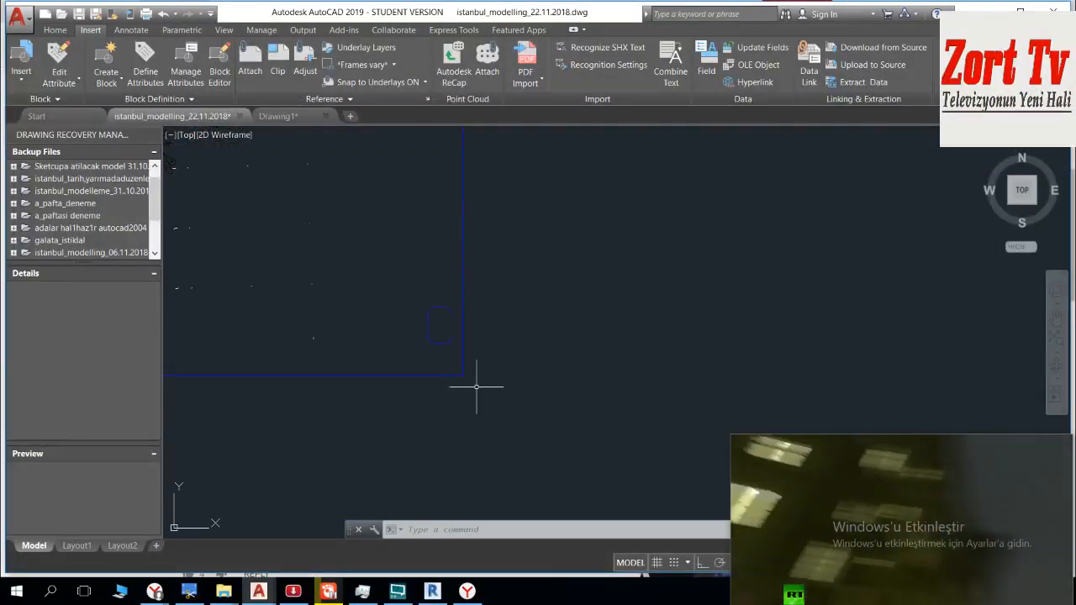
# Step: Start plotting the drawing with AutoCAD PDF (High Quality Print).pc3 as the plotter
pyautogui.hotkey('ctrl', 'p')
pyautogui.click(562, 329)
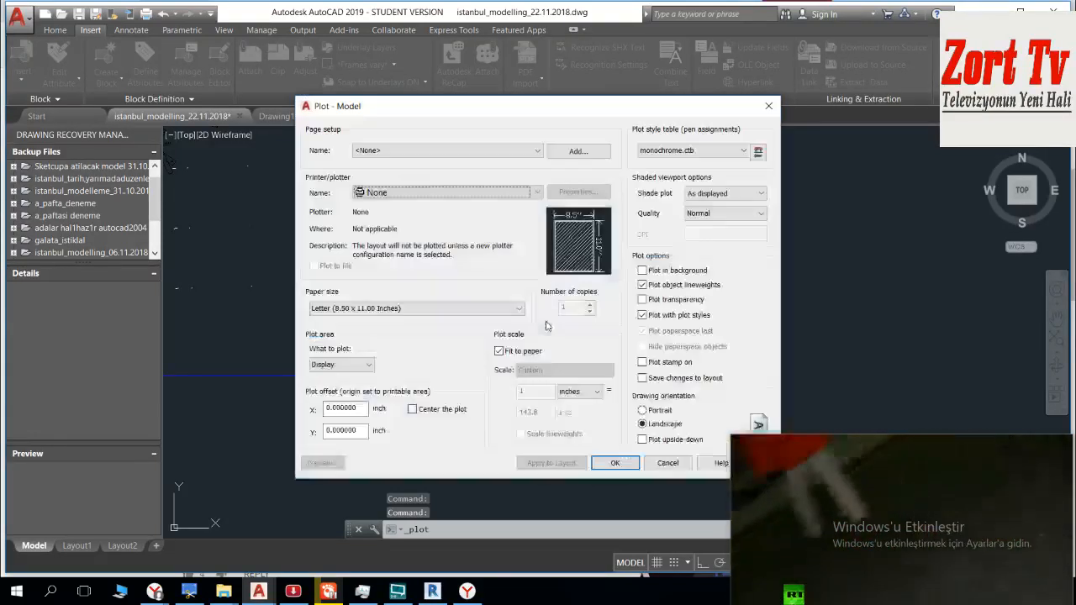
pyautogui.click(493, 195)
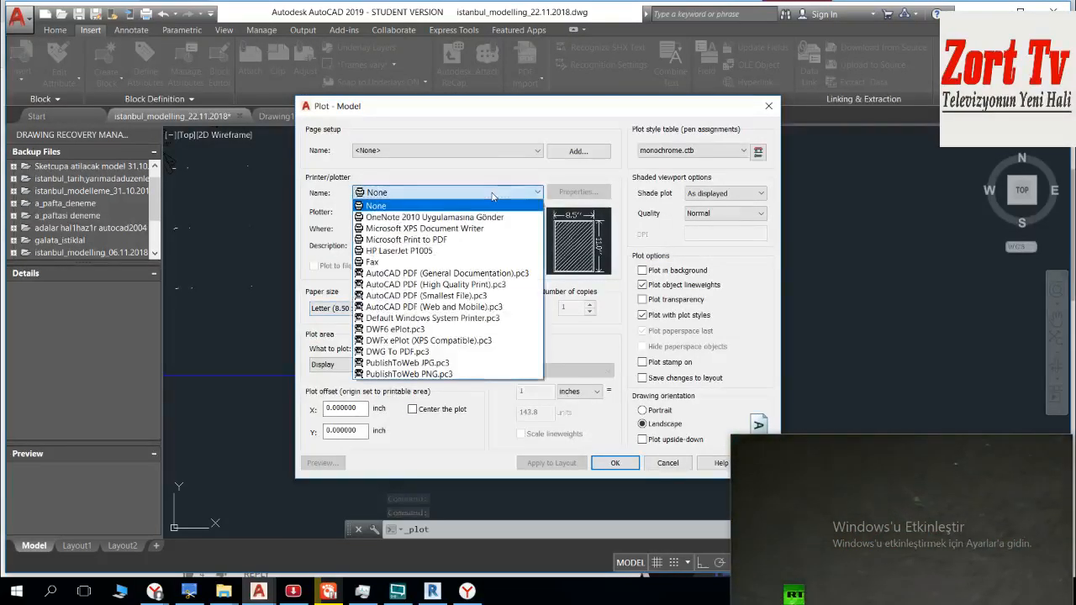
pyautogui.click(492, 195)
pyautogui.click(494, 195)
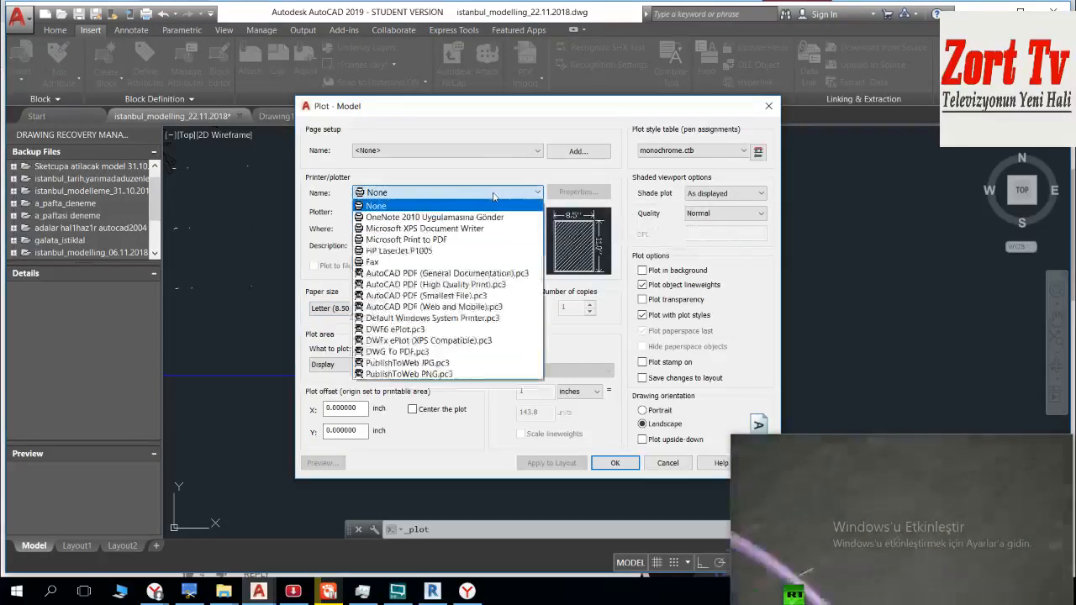
pyautogui.click(500, 285)
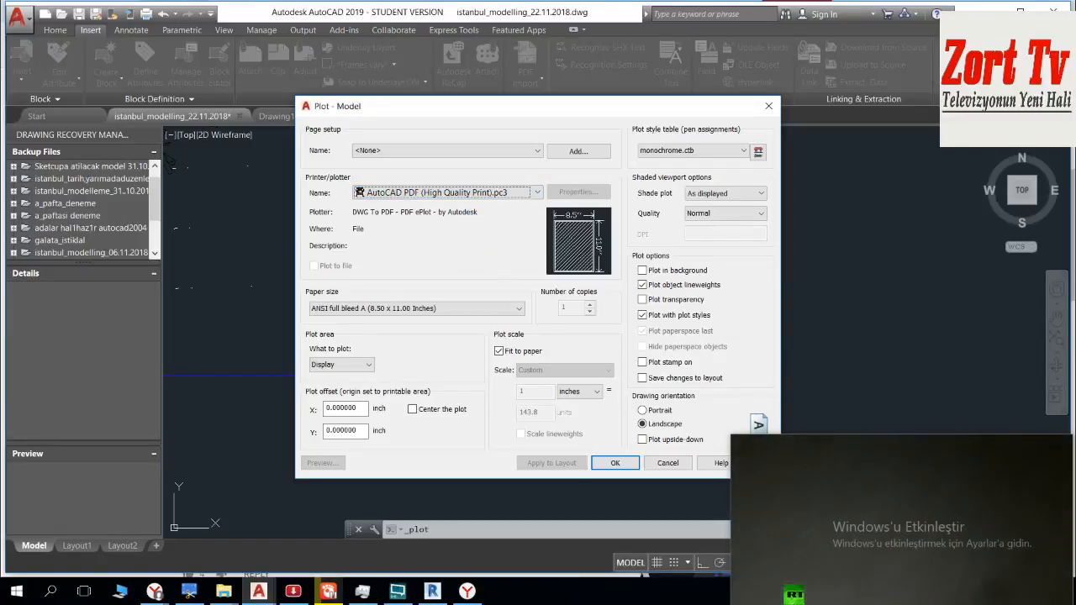
# Step: Define the plot area as a window from the C sheet's lower-right frame corner to its upper-left frame corner
pyautogui.click(349, 364)
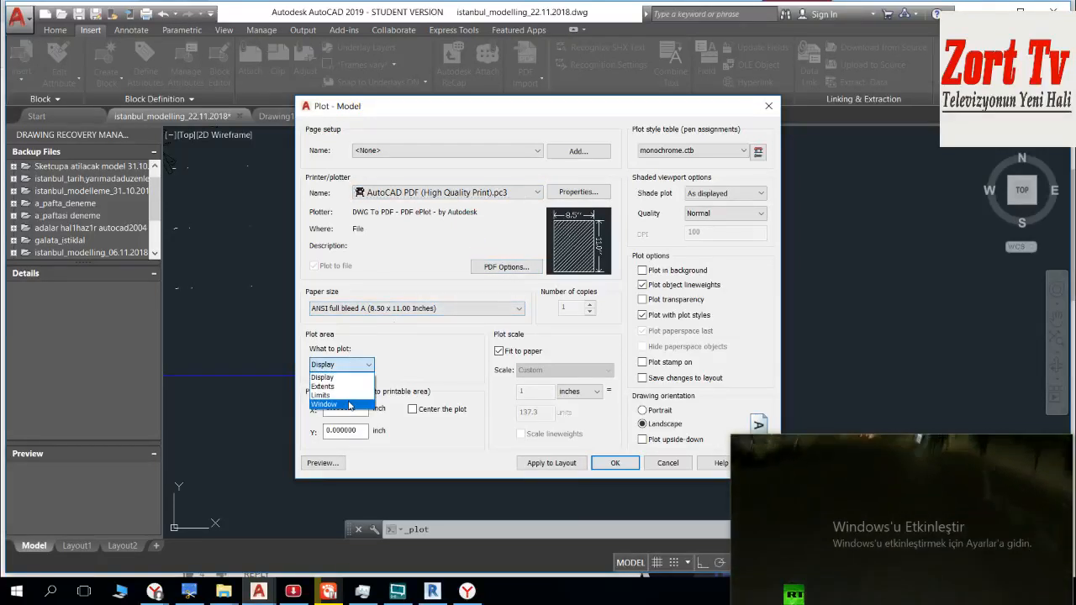
pyautogui.click(332, 404)
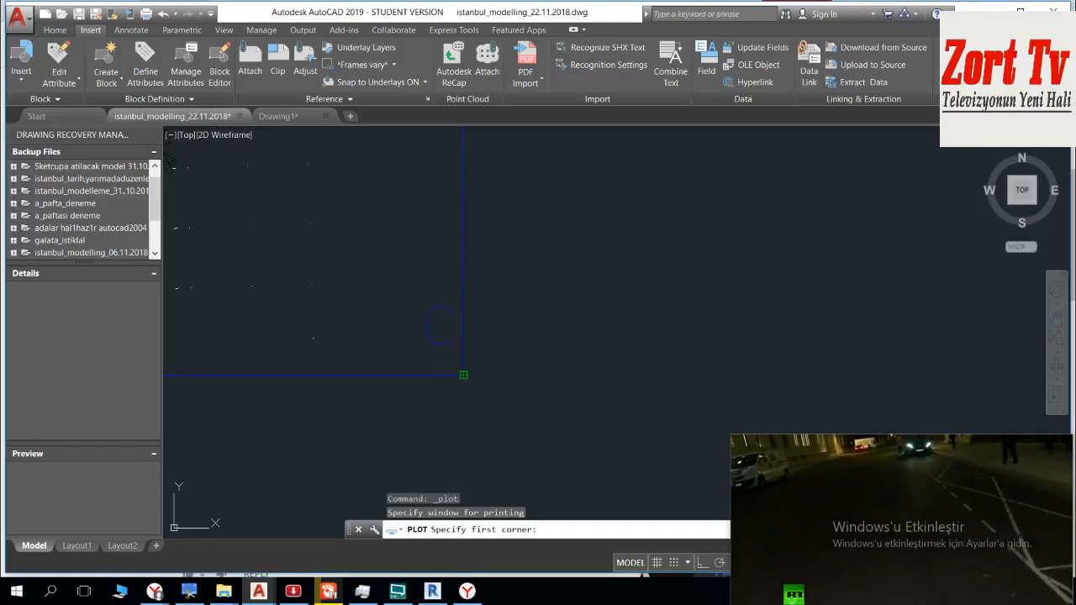
pyautogui.click(463, 375)
pyautogui.scroll(-5, 408, 193)
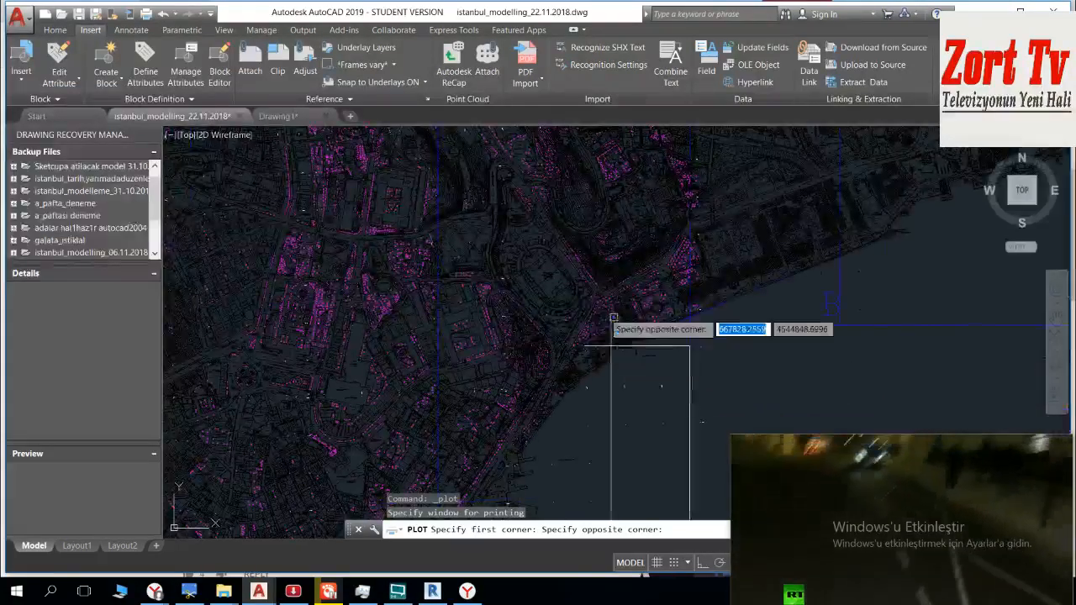
pyautogui.scroll(3, 681, 311)
pyautogui.scroll(4, 411, 420)
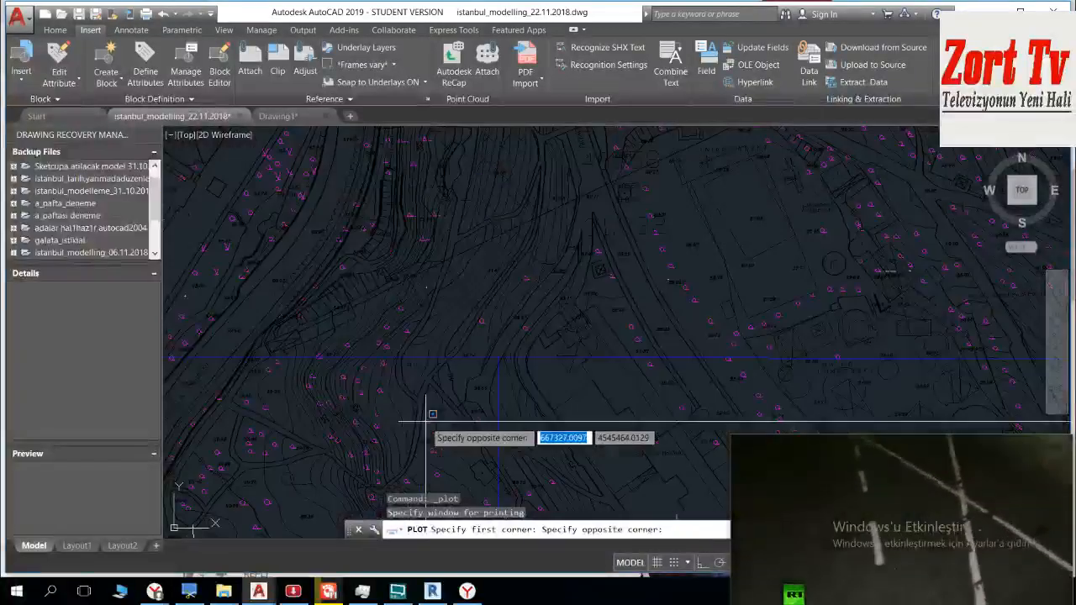
pyautogui.scroll(4, 509, 379)
pyautogui.moveTo(729, 183); pyautogui.dragTo(356, 440, button='middle')
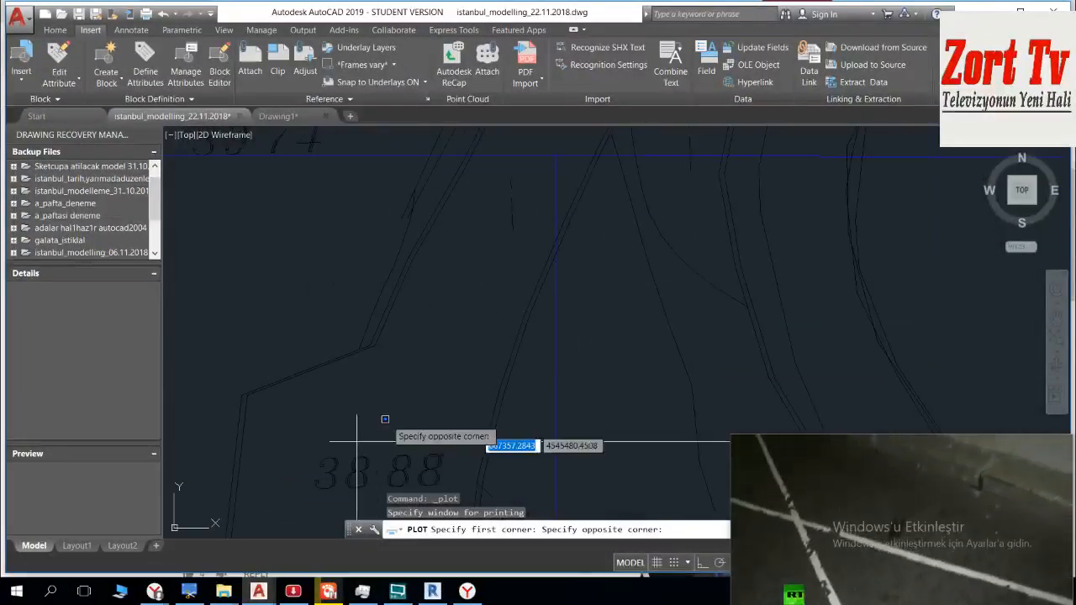
pyautogui.moveTo(517, 346); pyautogui.dragTo(390, 483, button='middle')
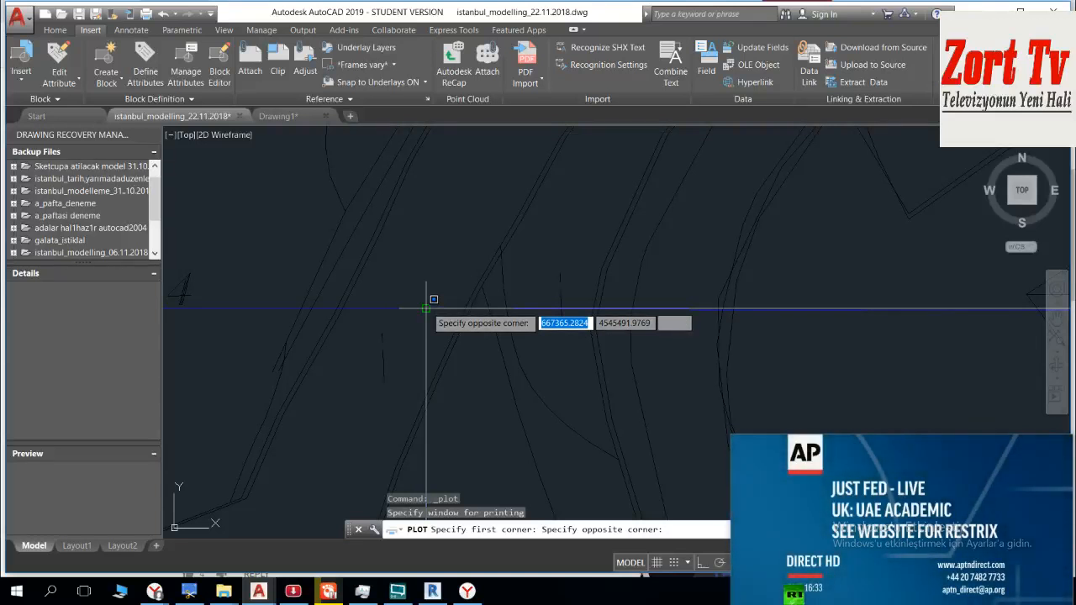
pyautogui.click(426, 309)
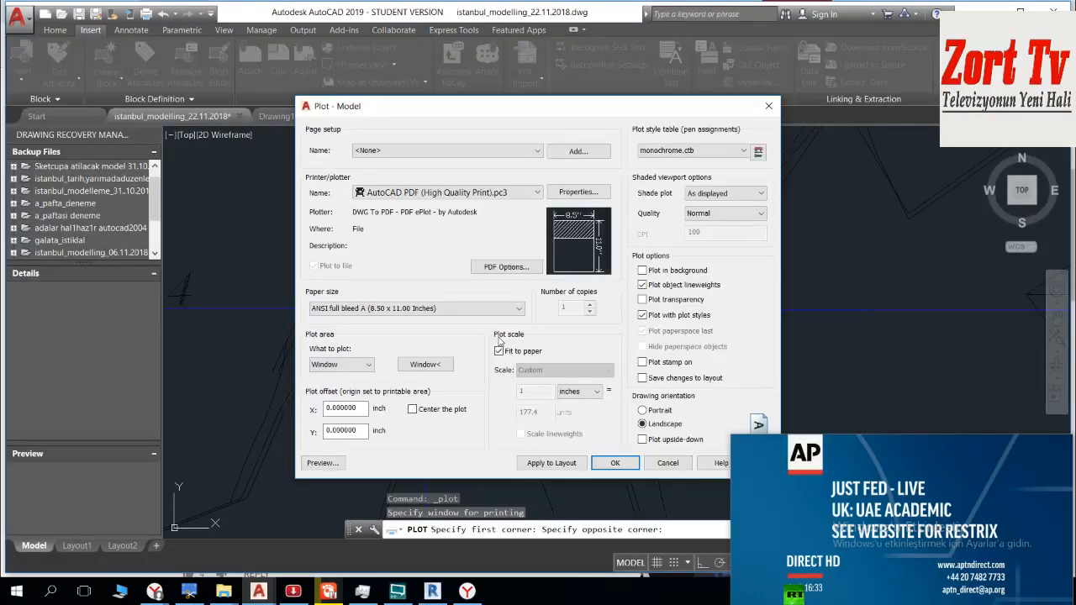
# Step: Set the plot's paper size to ISO expand A0 (841.00 x 1189.00 MM)
pyautogui.click(444, 310)
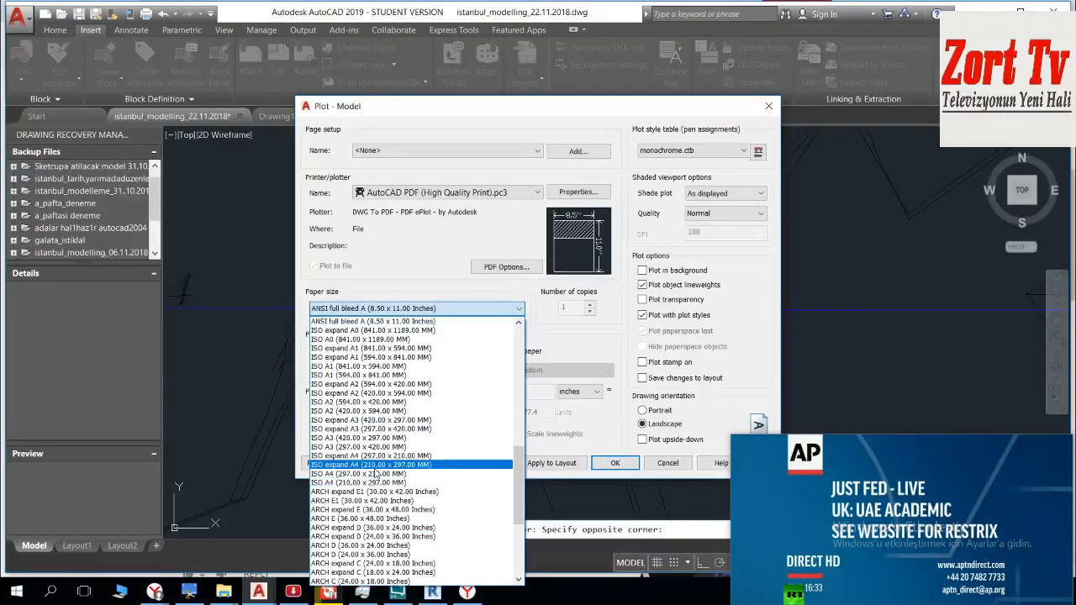
pyautogui.scroll(-3, 376, 473)
pyautogui.scroll(7, 375, 473)
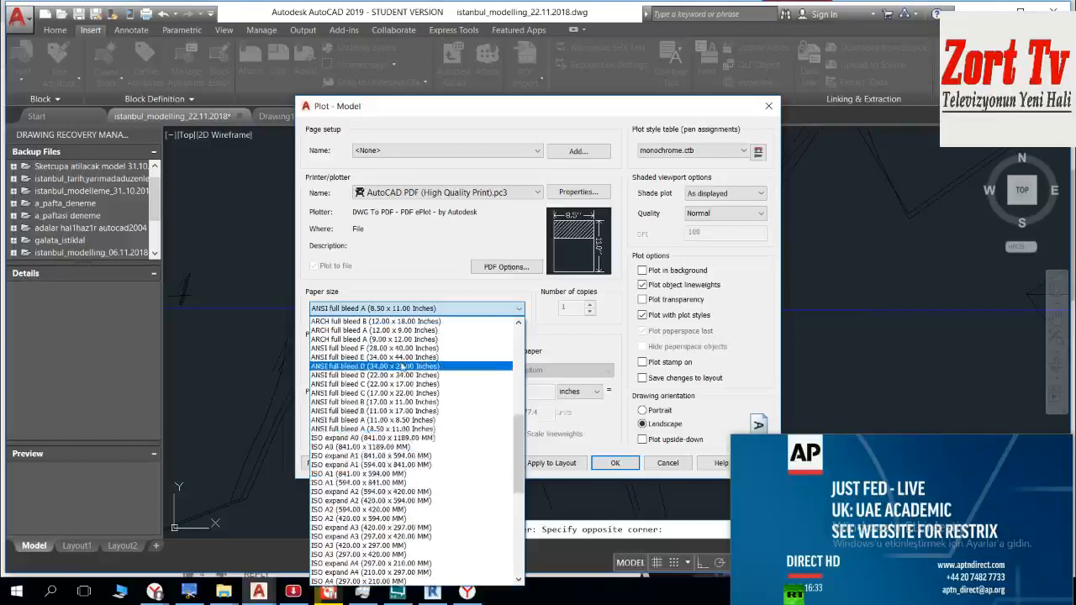
pyautogui.click(381, 437)
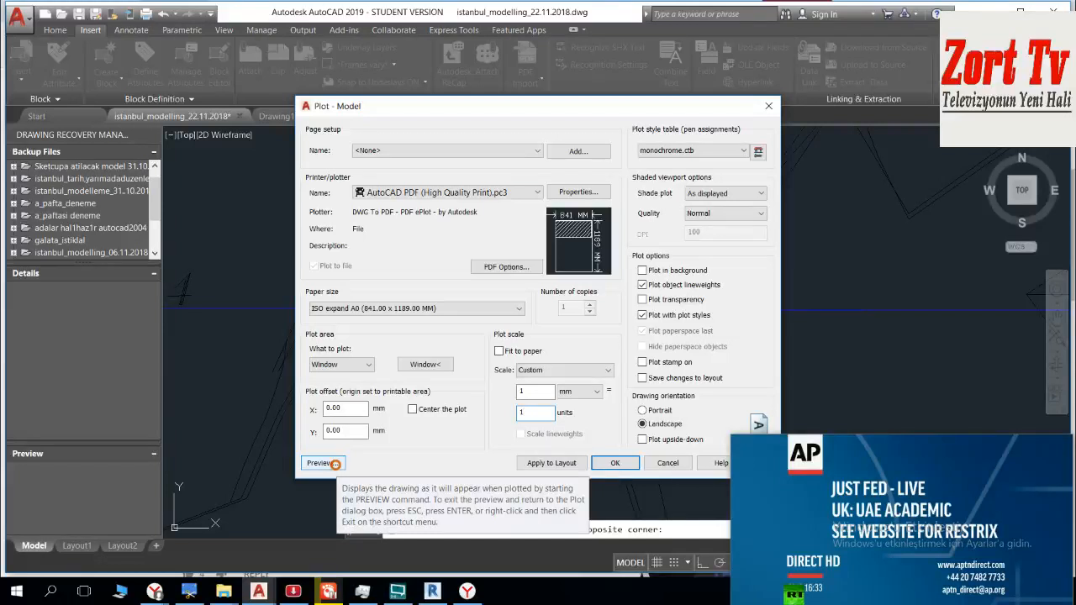
# Step: Preview the C sheet on the A0 paper and set the paper size to ISO full bleed 4A0 (1682.00 x 2378.00 MM)
pyautogui.click(595, 321)
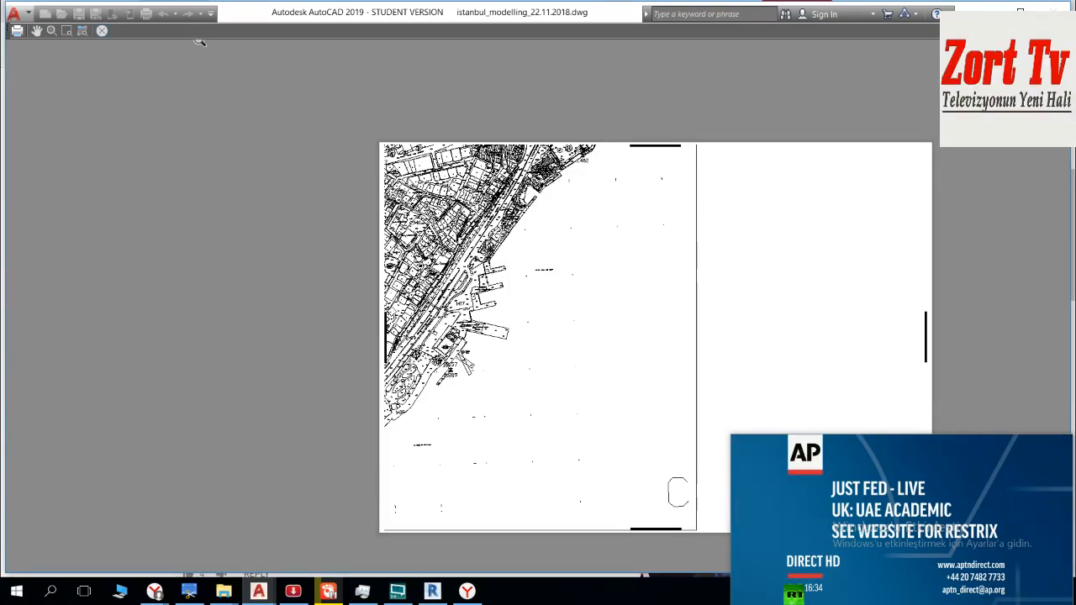
pyautogui.press('Escape')
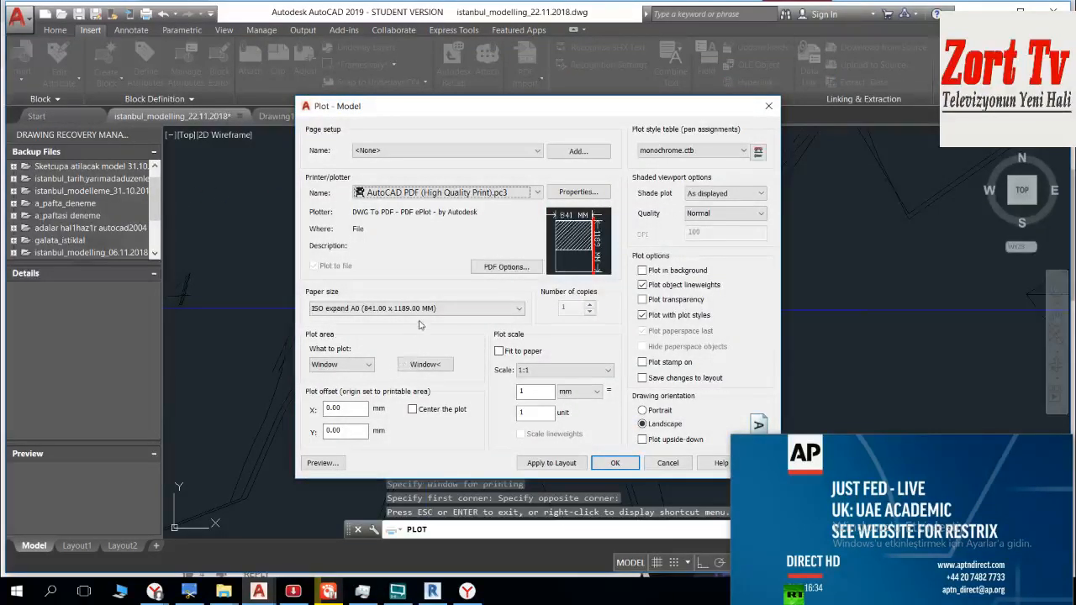
pyautogui.click(419, 309)
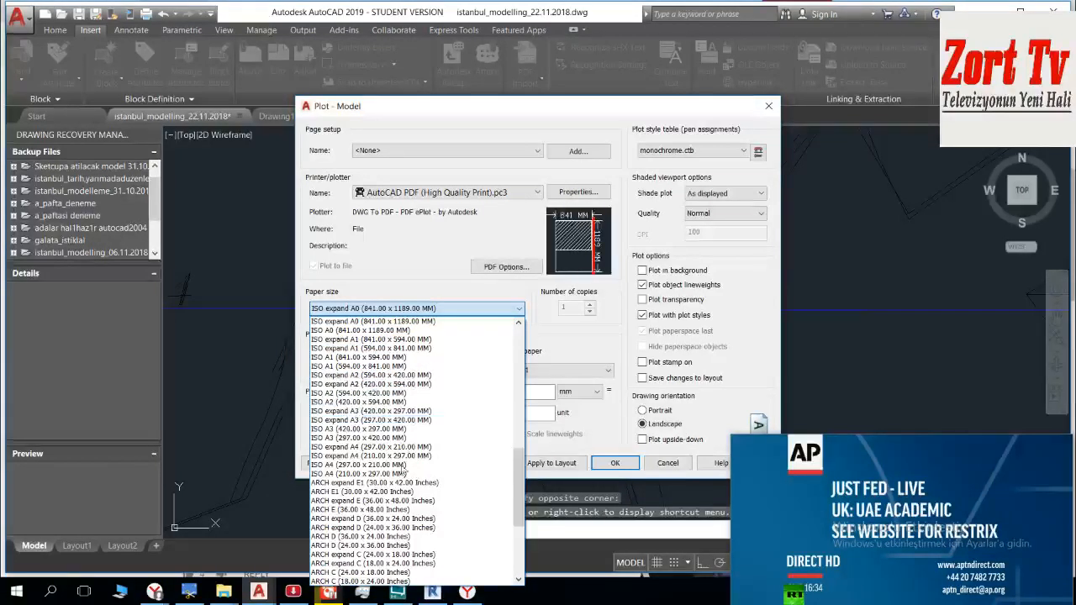
pyautogui.scroll(1, 399, 328)
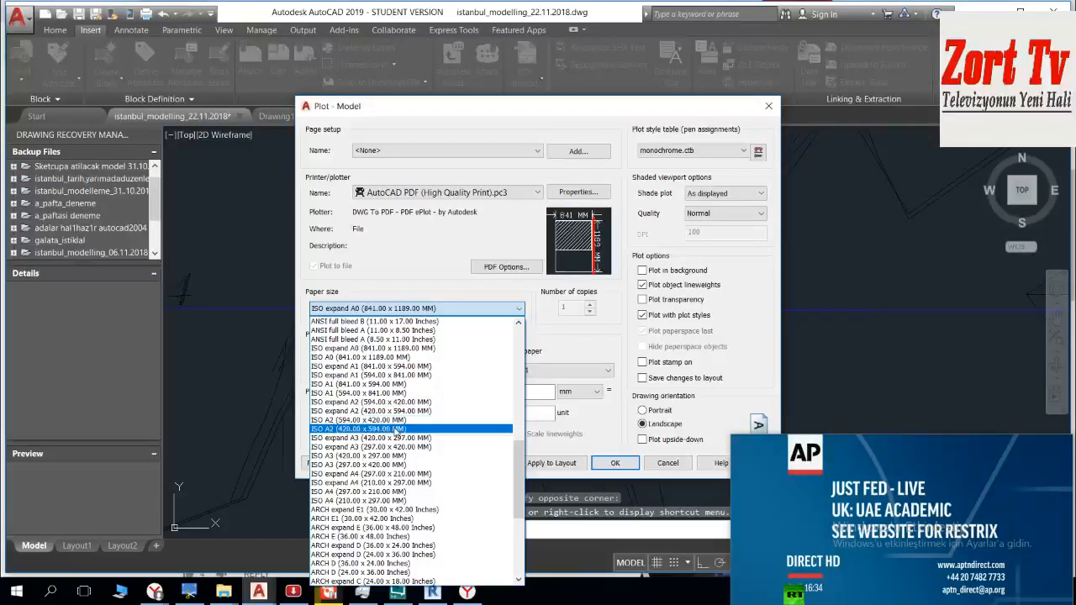
pyautogui.scroll(3, 400, 395)
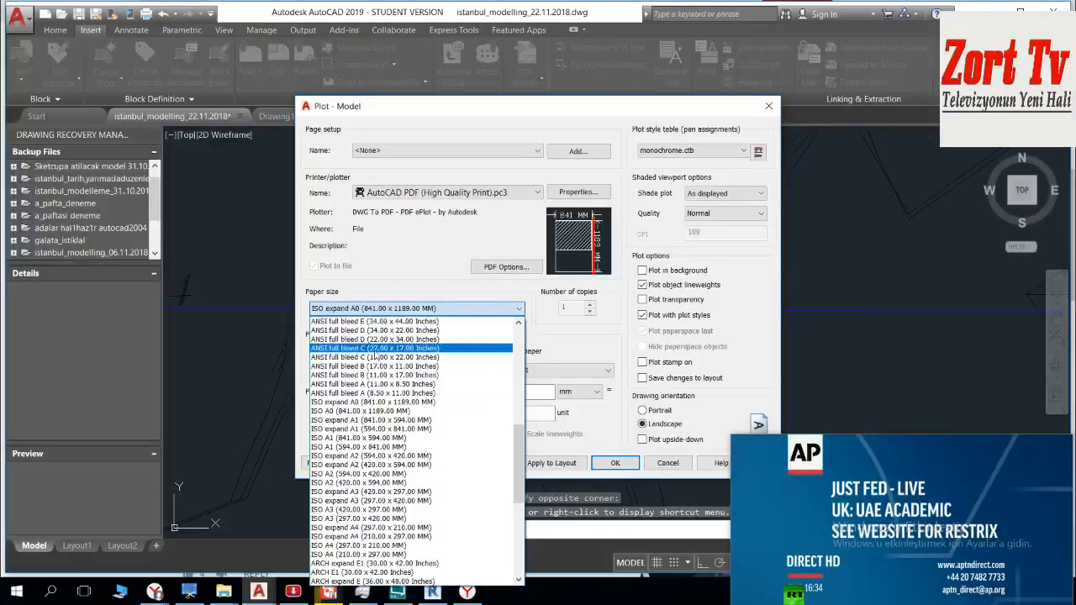
pyautogui.scroll(4, 376, 356)
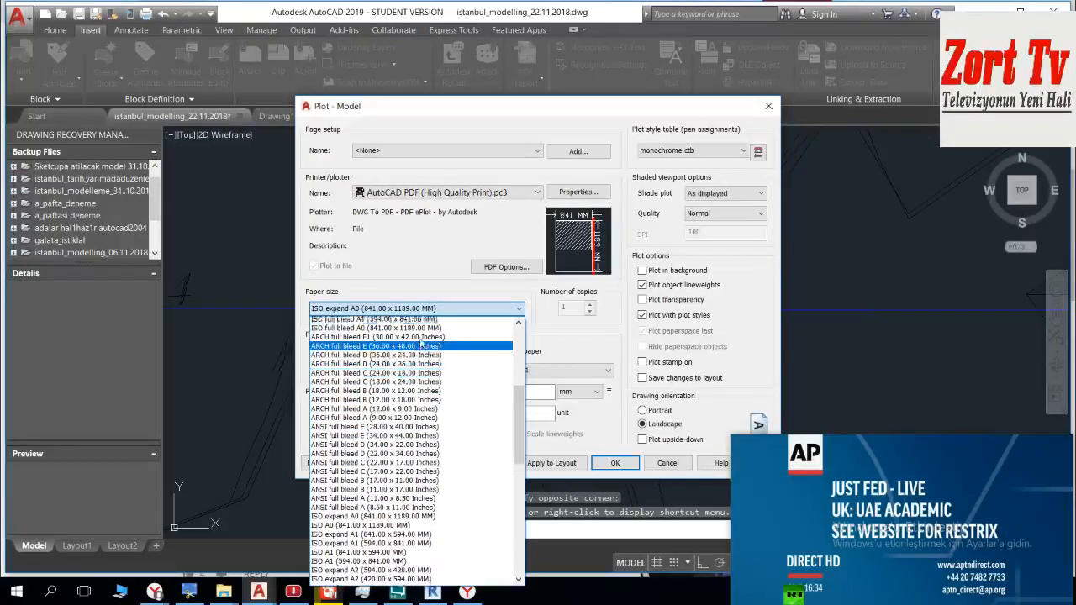
pyautogui.scroll(2, 390, 330)
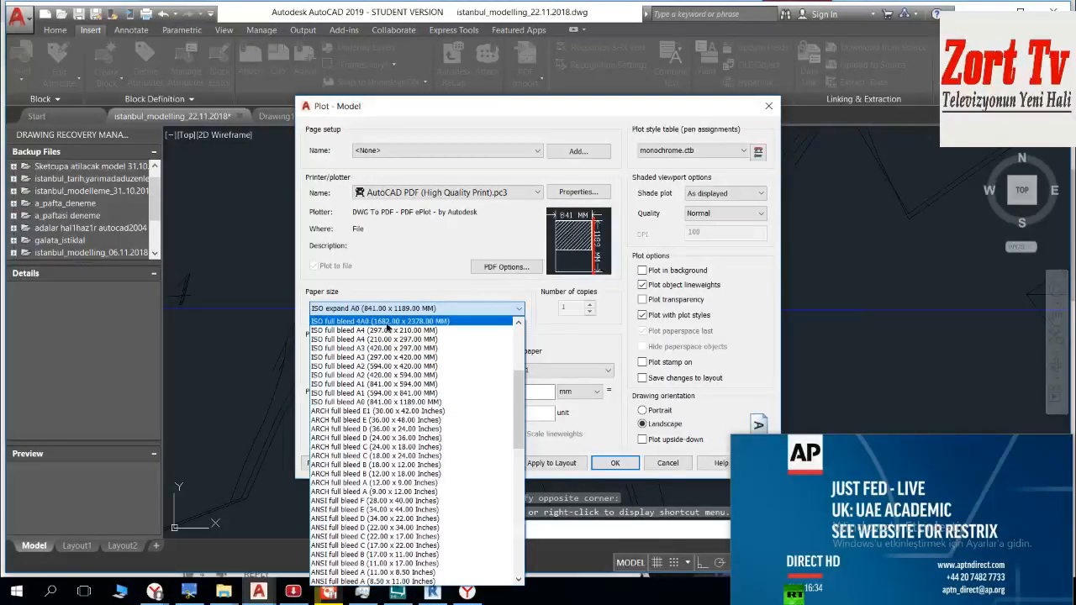
pyautogui.click(387, 322)
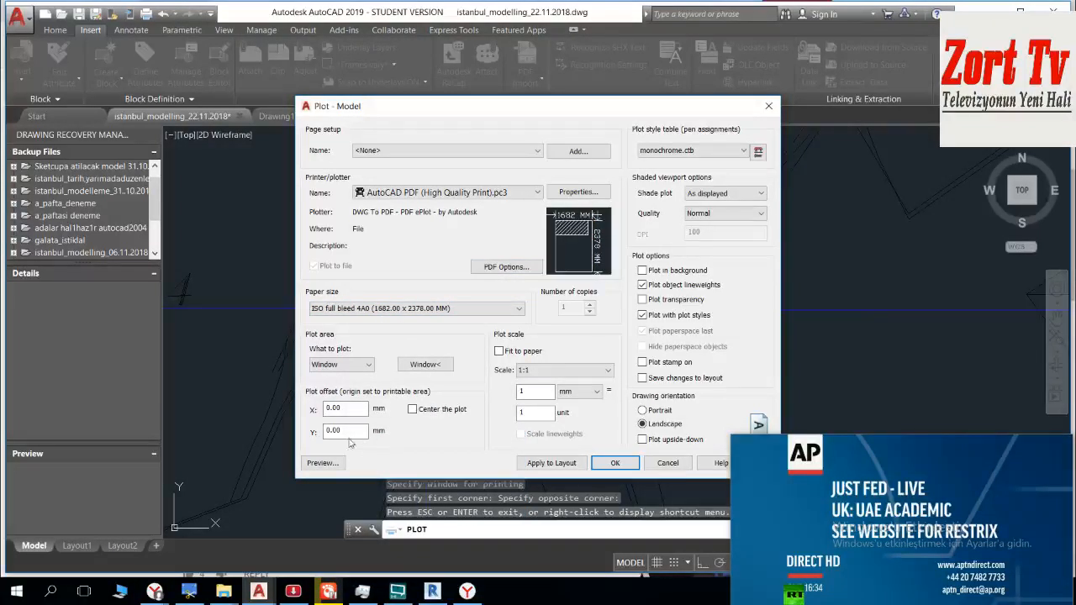
# Step: Preview the plot on the 4A0 paper and check how the C sheet's frame and letter fit
pyautogui.click(340, 463)
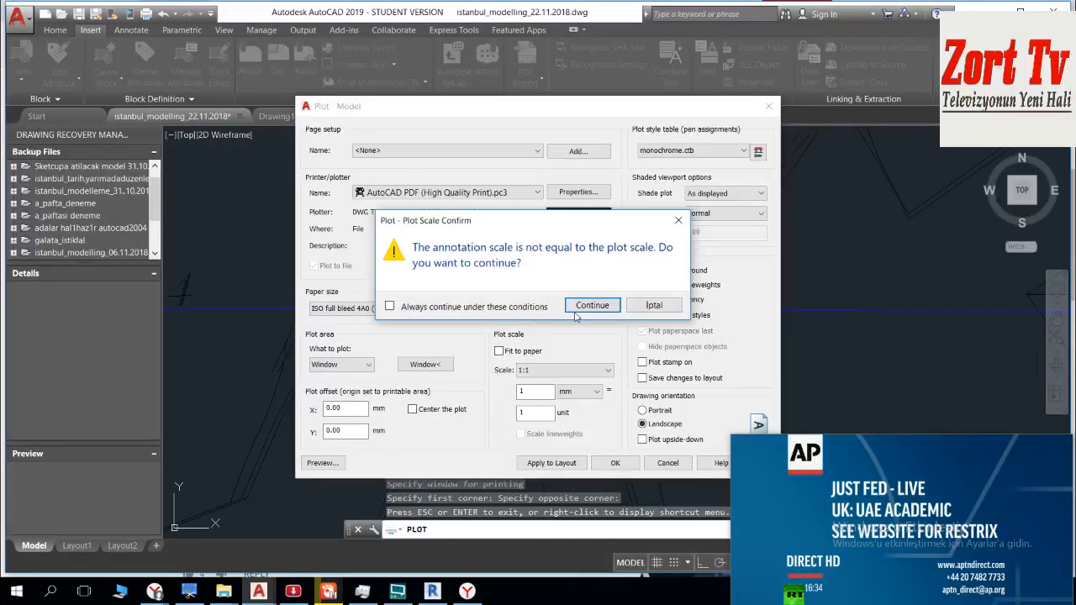
pyautogui.click(591, 305)
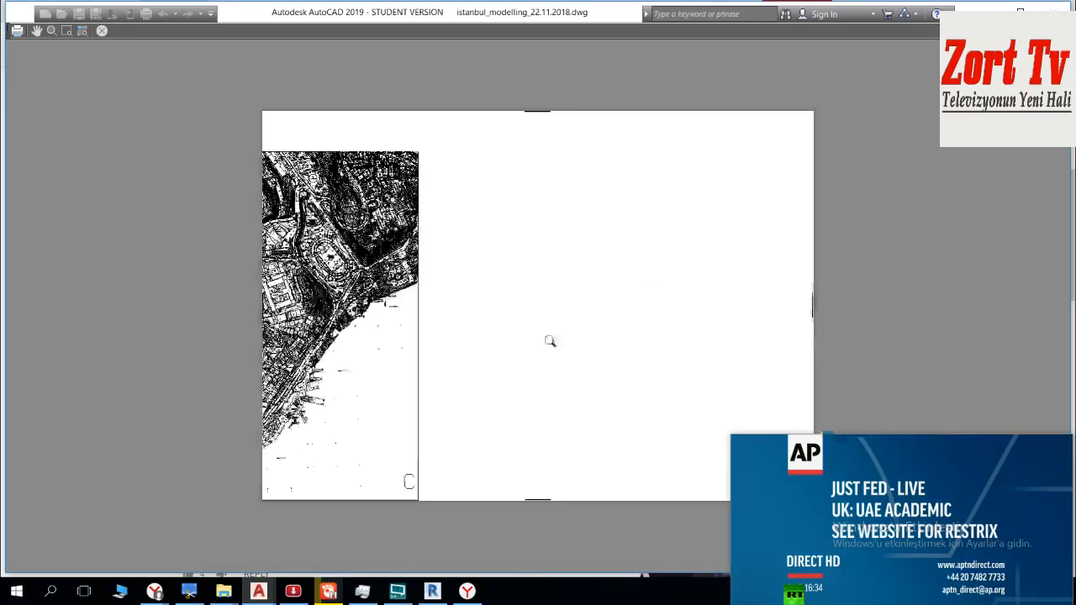
pyautogui.scroll(5, 257, 146)
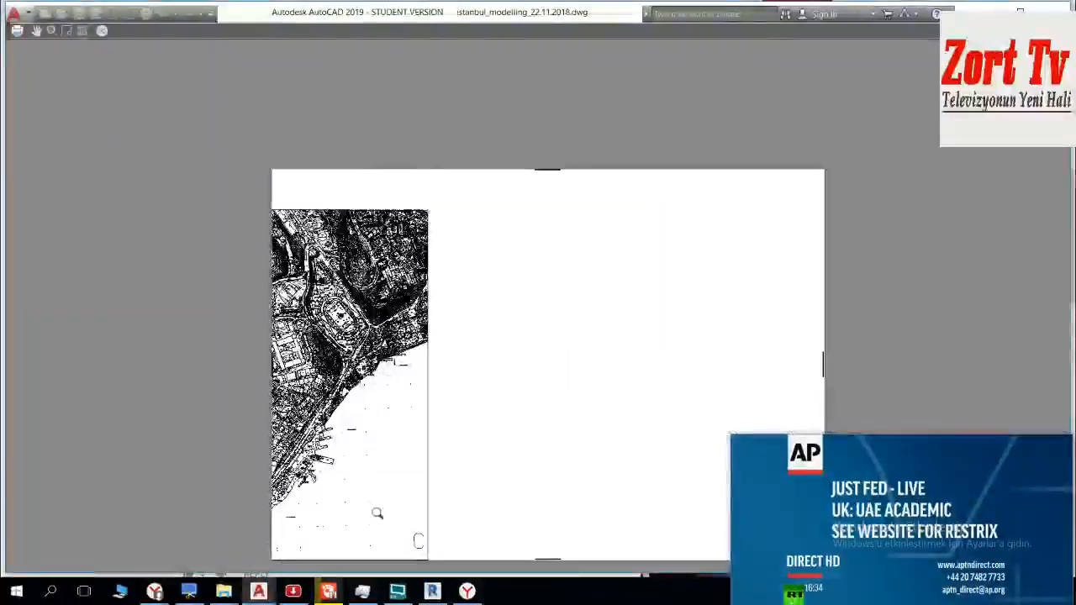
pyautogui.scroll(3, 380, 513)
pyautogui.scroll(-4, 402, 490)
pyautogui.scroll(4, 437, 558)
pyautogui.scroll(4, 374, 435)
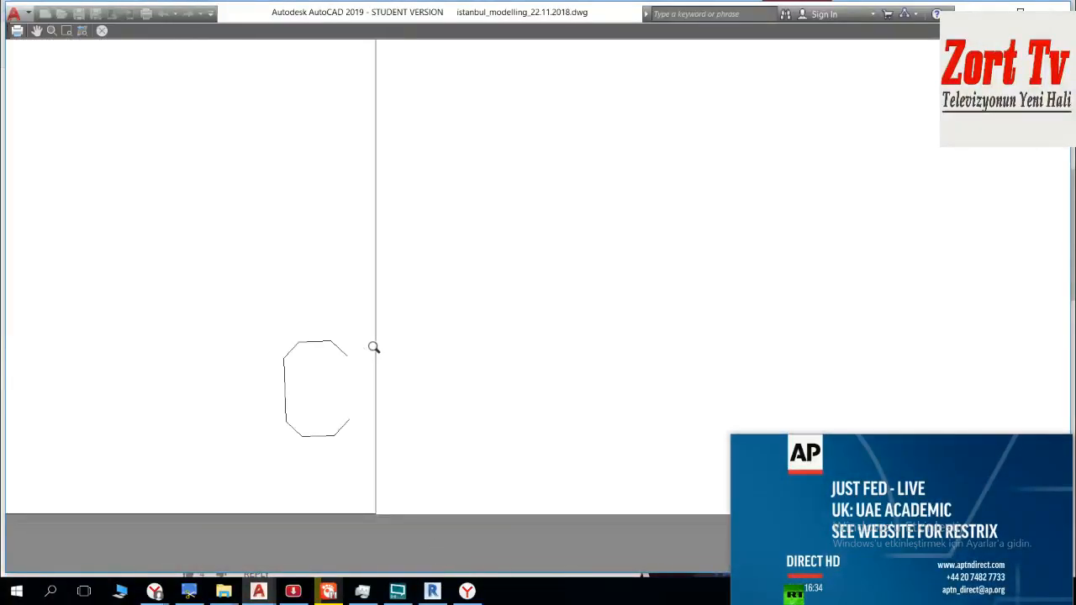
pyautogui.scroll(-10, 372, 350)
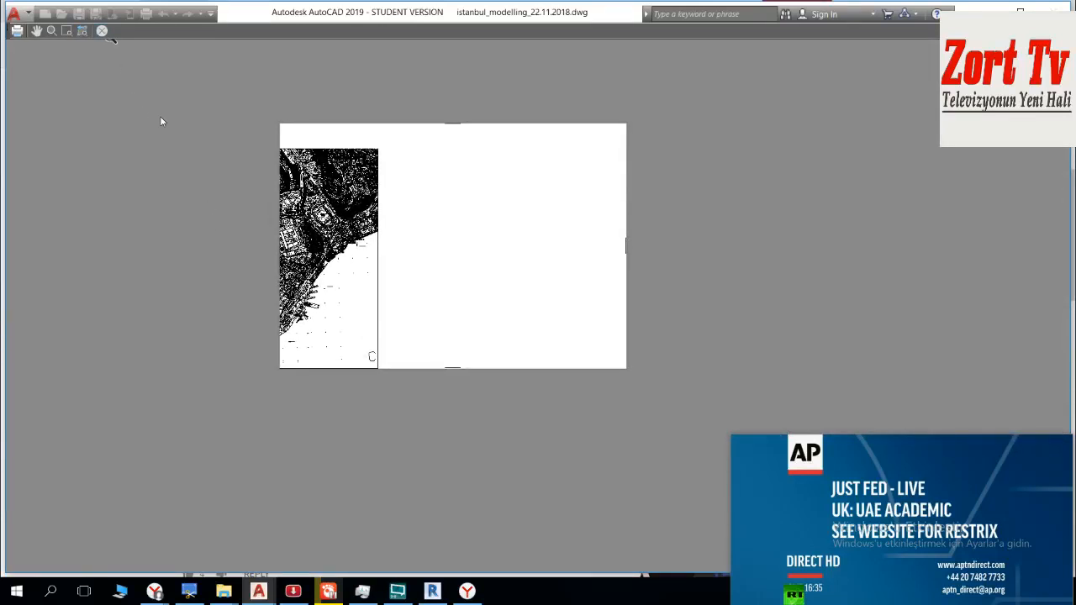
pyautogui.press('Escape')
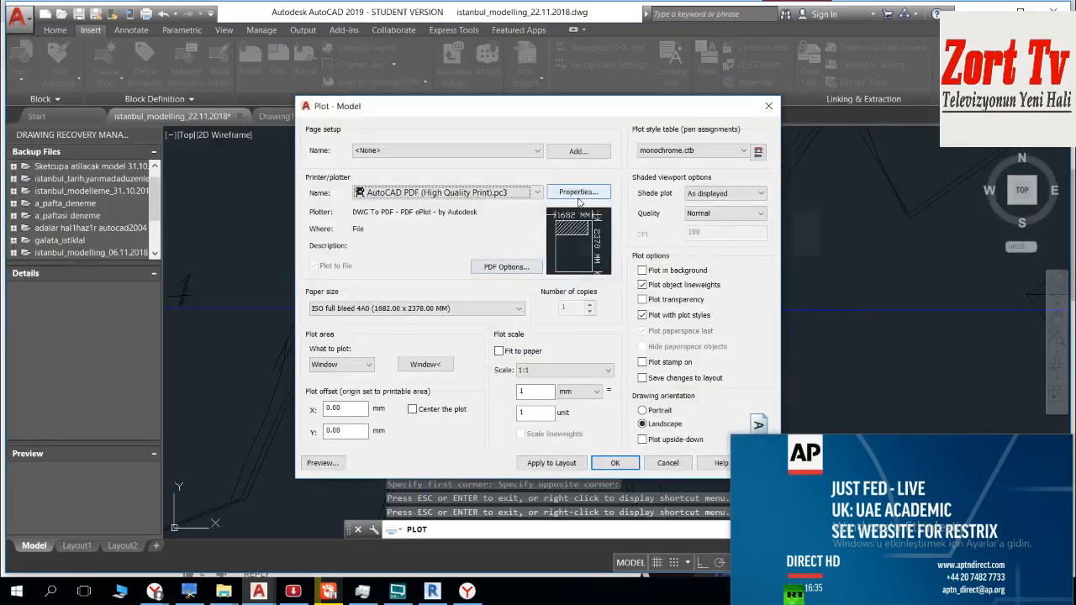
# Step: Start a new custom paper size from scratch in the configuration of the AutoCAD PDF (High Quality Print).pc3 plotter
pyautogui.click(579, 197)
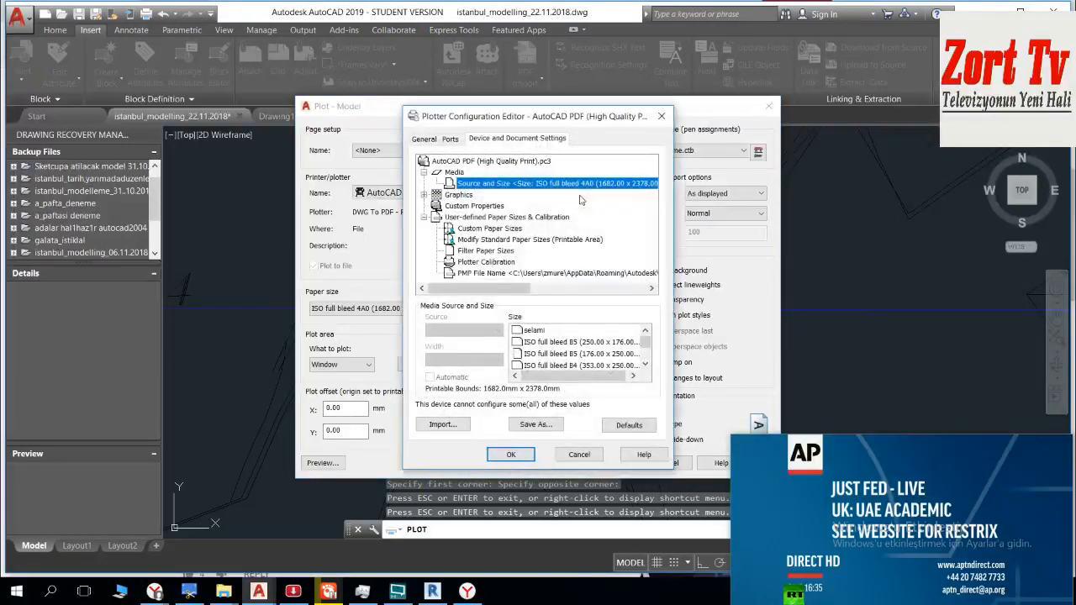
pyautogui.click(485, 229)
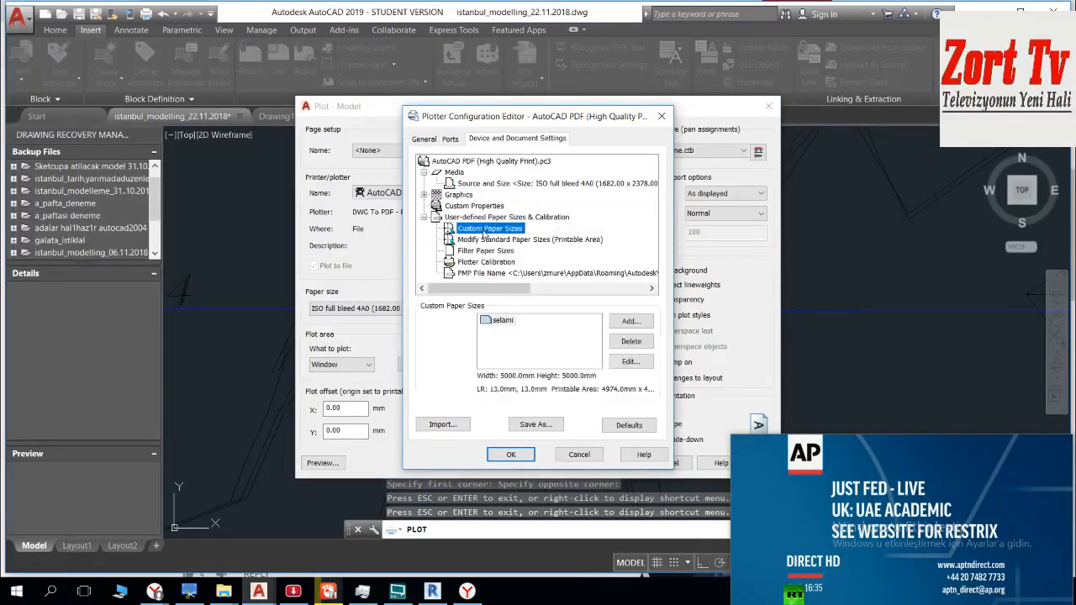
pyautogui.click(509, 321)
pyautogui.click(632, 322)
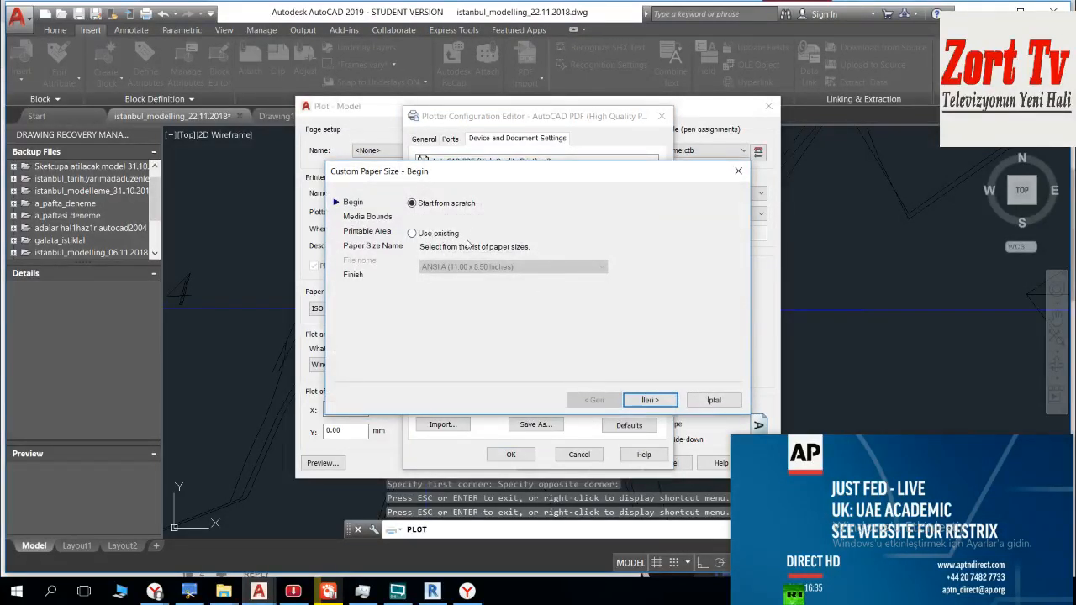
pyautogui.click(433, 236)
pyautogui.click(493, 267)
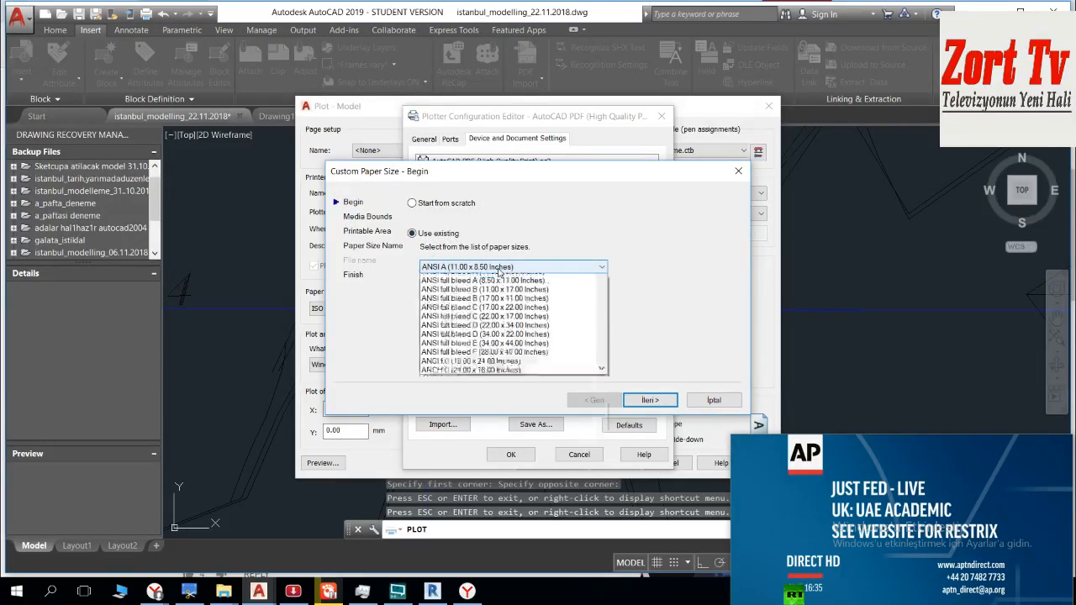
pyautogui.click(485, 264)
pyautogui.click(446, 203)
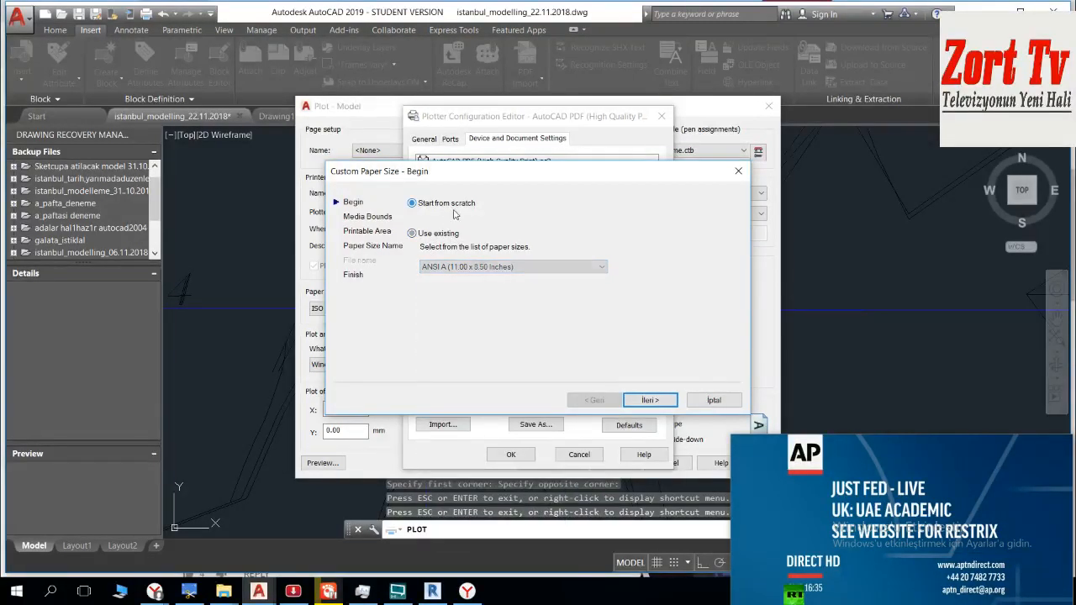
pyautogui.click(653, 400)
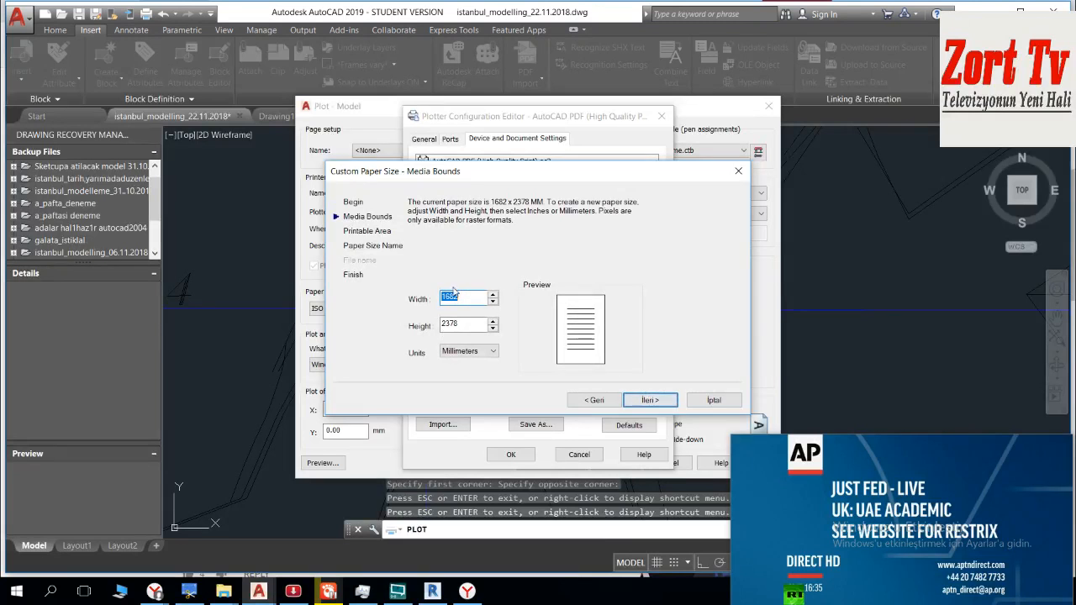
# Step: Define the custom paper as 5000 x 5000 mm with default margins, name it with a person's name, and accept the plotter configuration
pyautogui.write('5000')
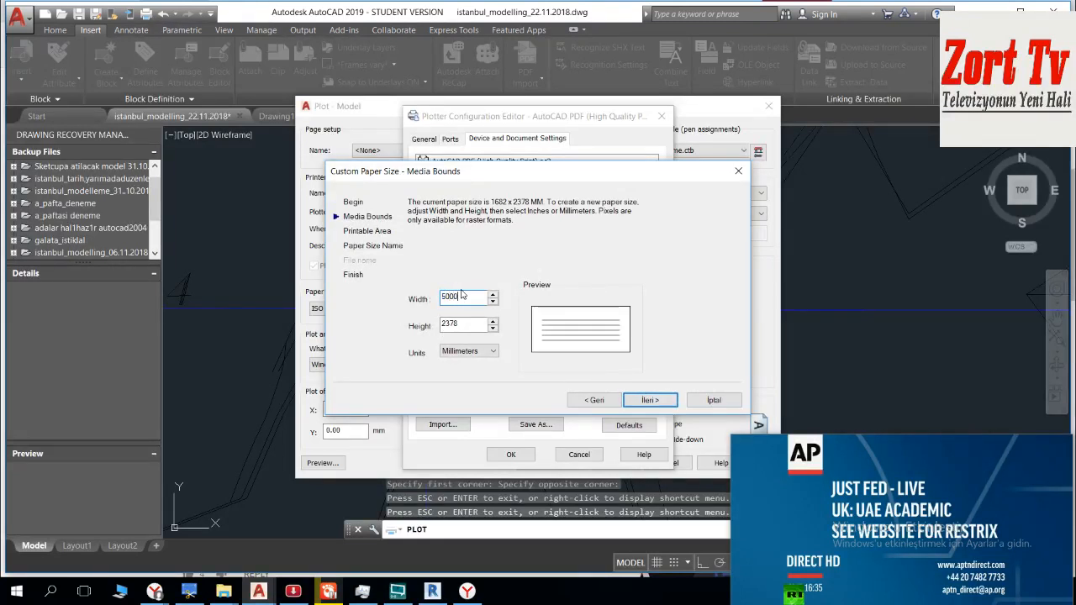
pyautogui.write('5000')
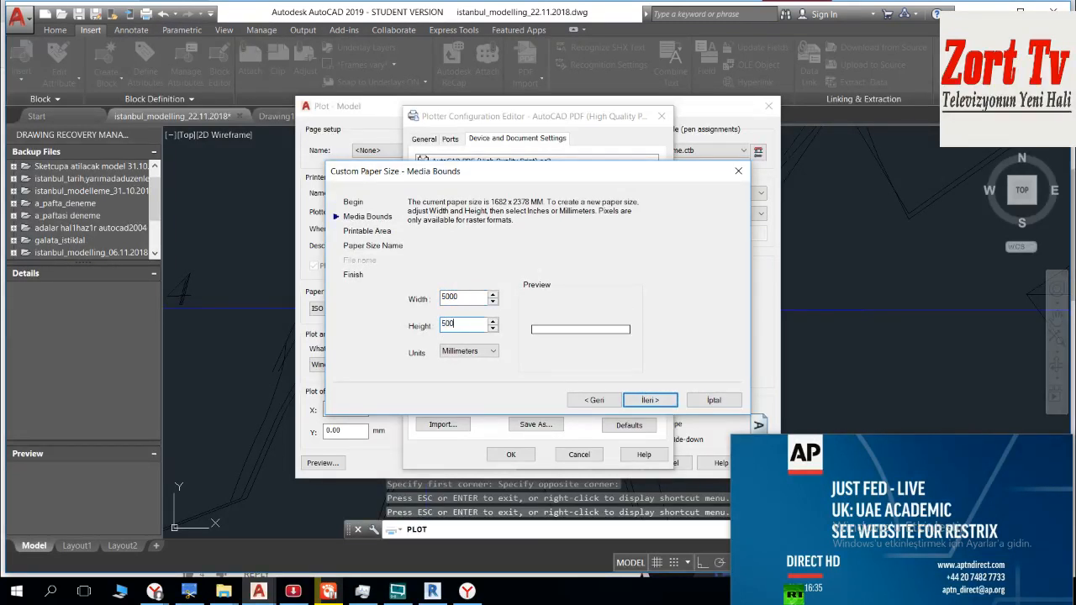
pyautogui.click(652, 401)
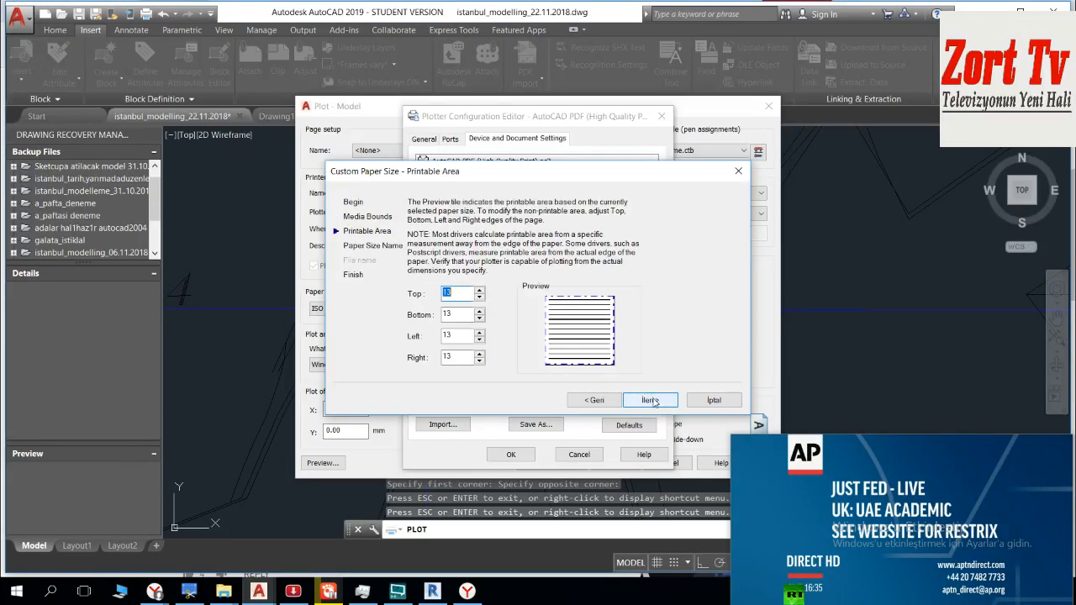
pyautogui.click(651, 401)
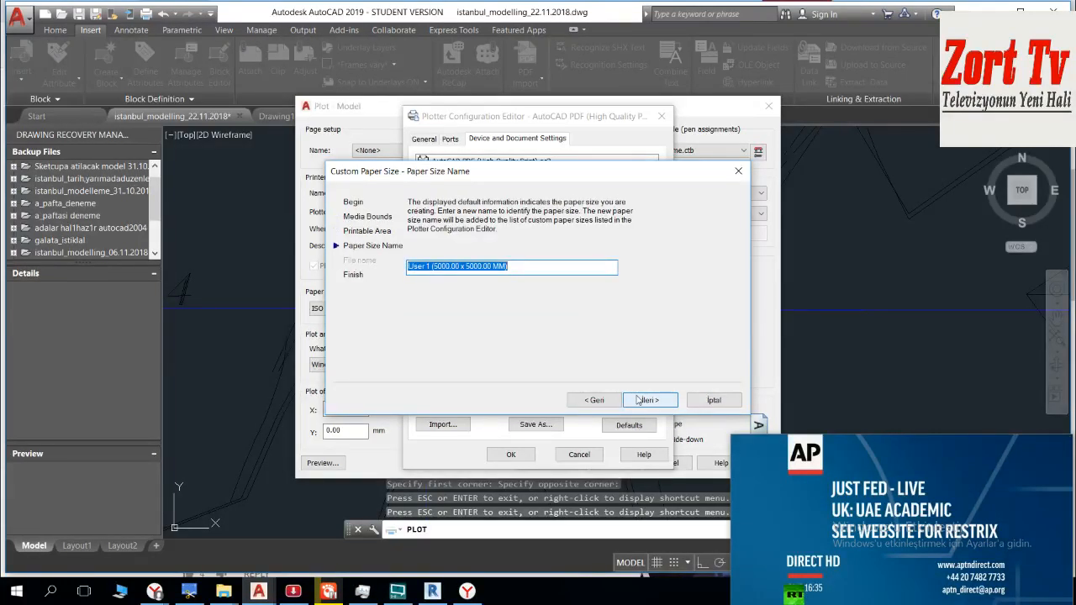
pyautogui.write('MAHMOUD')
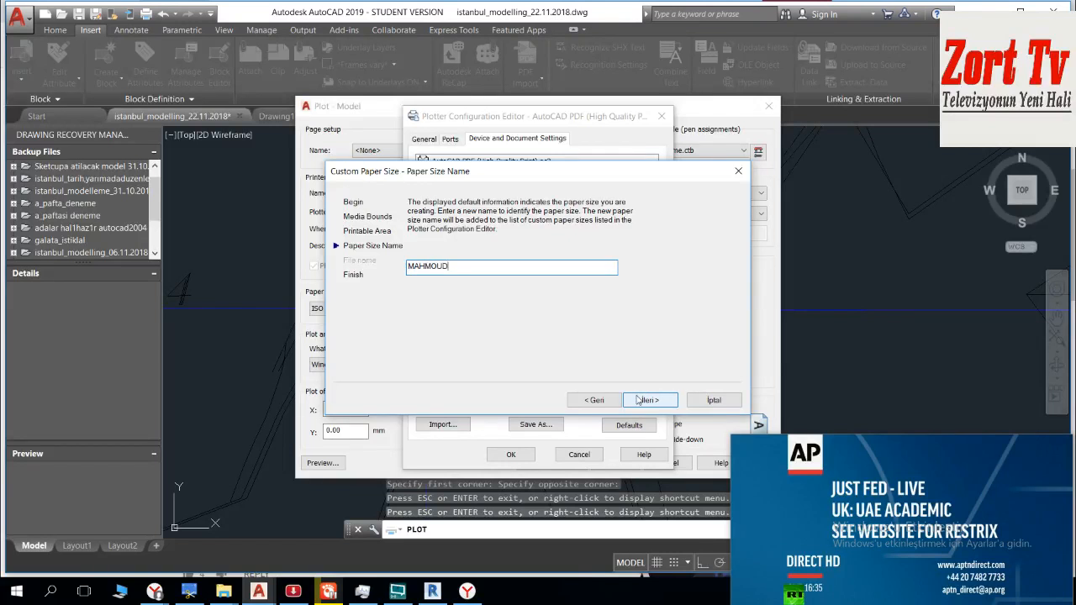
pyautogui.click(639, 400)
pyautogui.click(649, 400)
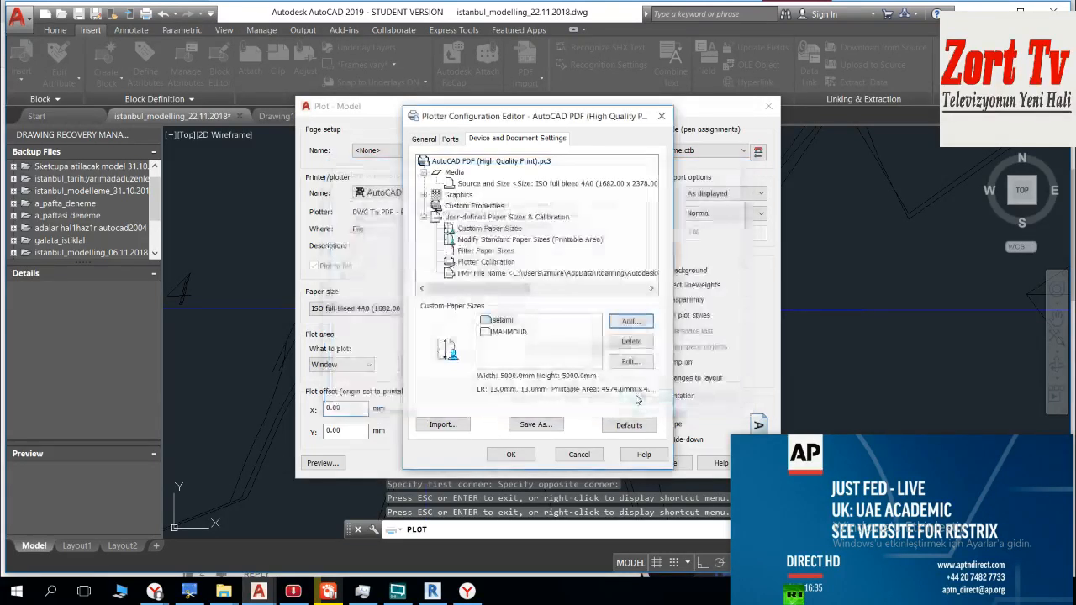
pyautogui.click(510, 457)
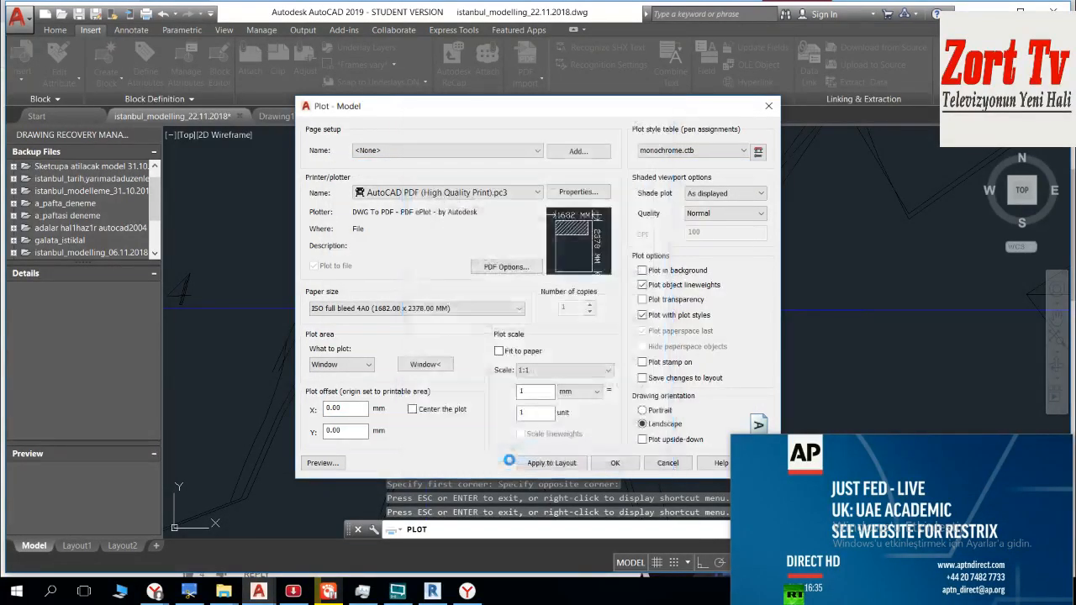
# Step: Set the plot's paper size to the older, first-listed 5000 x 5000 mm custom size
pyautogui.click(441, 309)
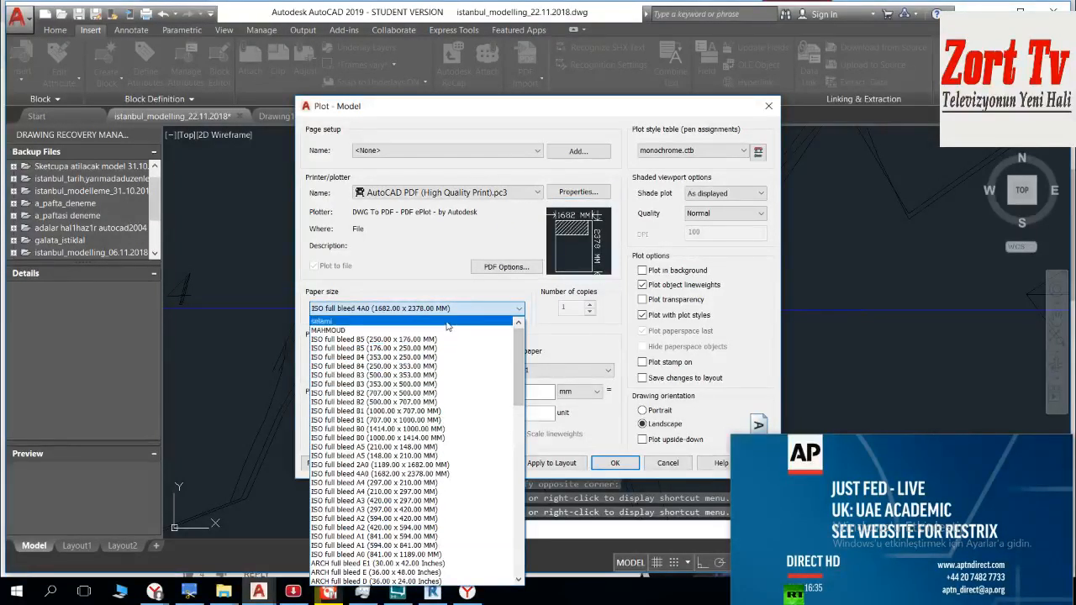
pyautogui.click(446, 321)
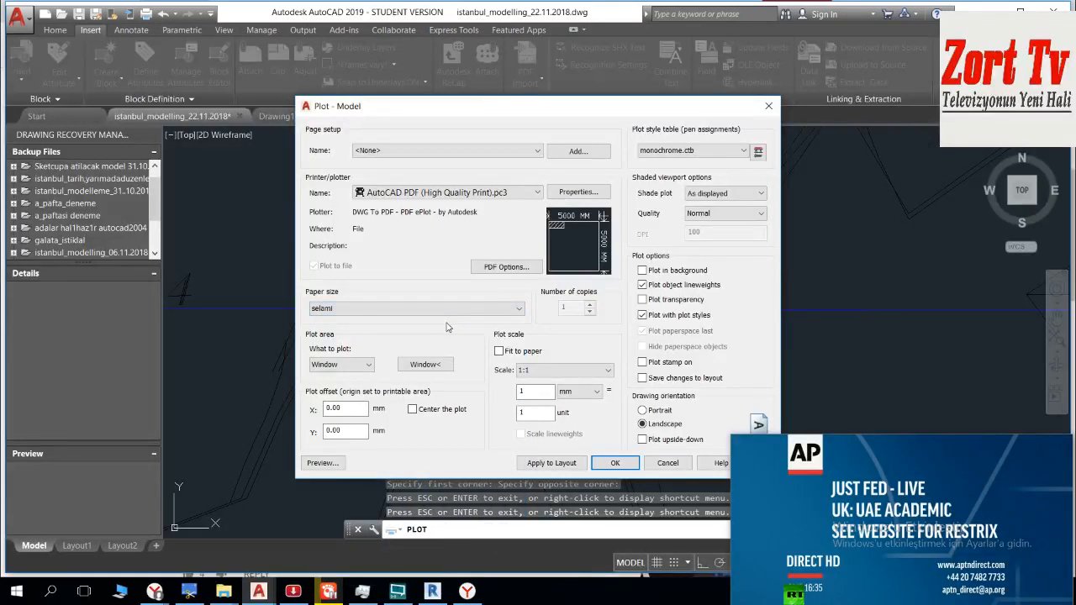
pyautogui.click(463, 308)
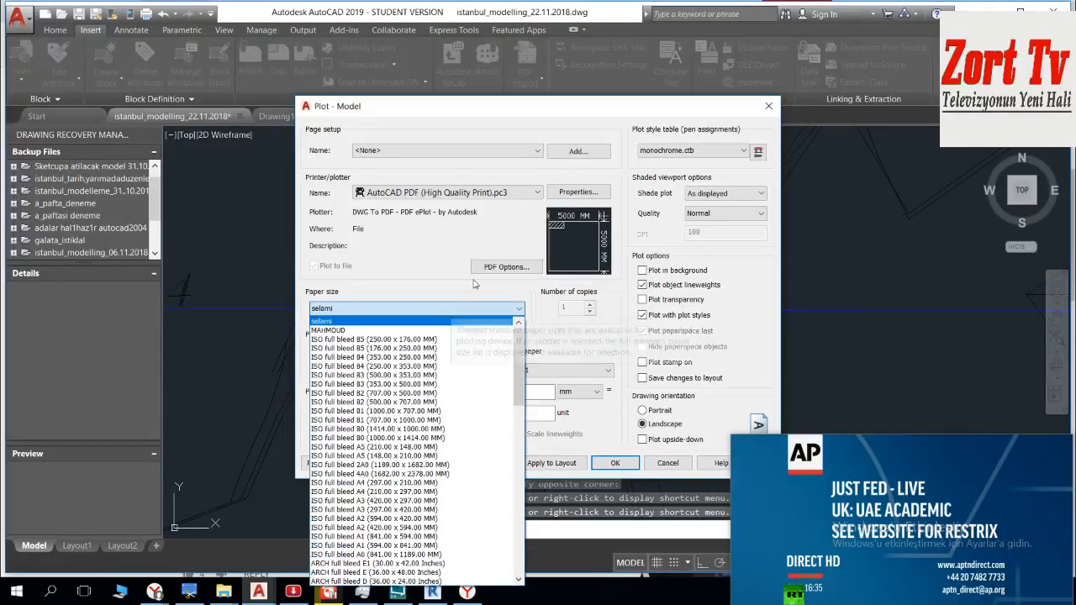
pyautogui.click(471, 321)
# Step: Preview the 1:1 plot on the 5000 x 5000 mm paper and examine the C sheet's frame edges and lower corner
pyautogui.click(322, 463)
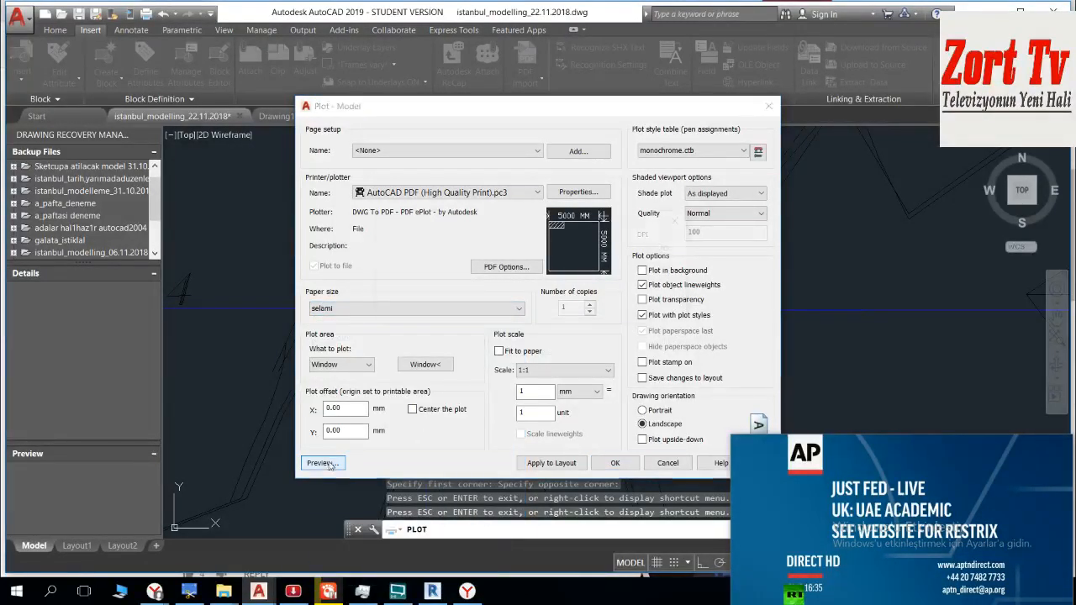
pyautogui.click(591, 308)
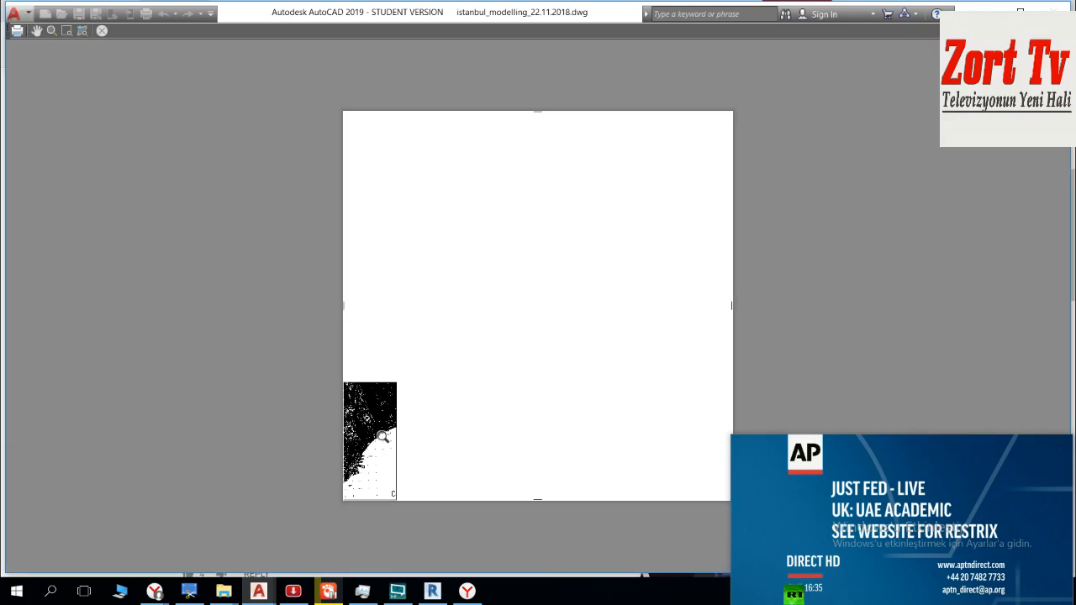
pyautogui.scroll(6, 365, 481)
pyautogui.scroll(6, 303, 86)
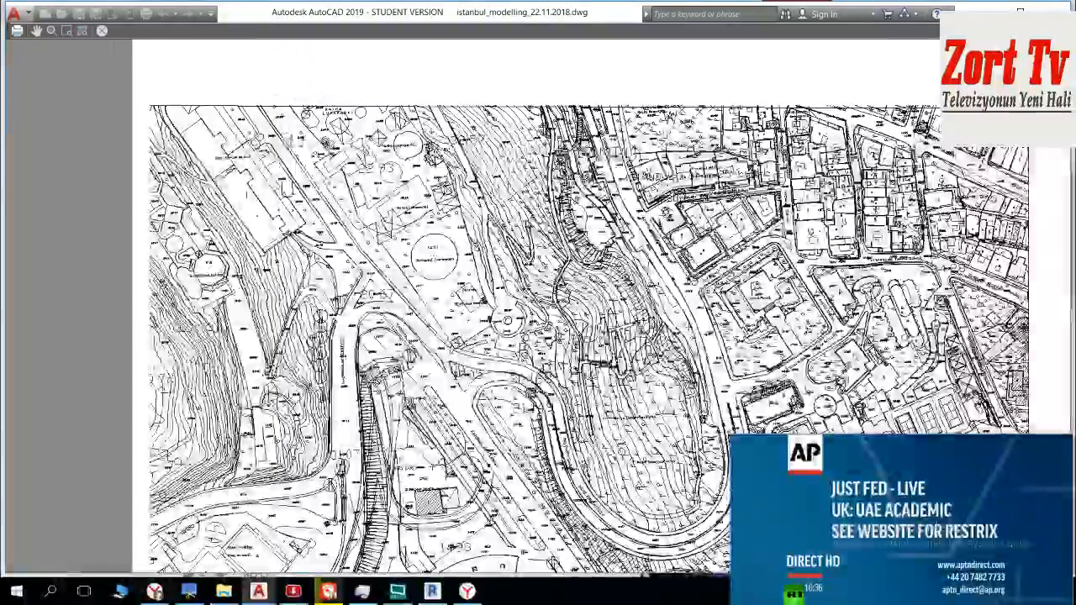
pyautogui.scroll(-10, 290, 151)
pyautogui.scroll(8, 289, 361)
pyautogui.scroll(-6, 185, 217)
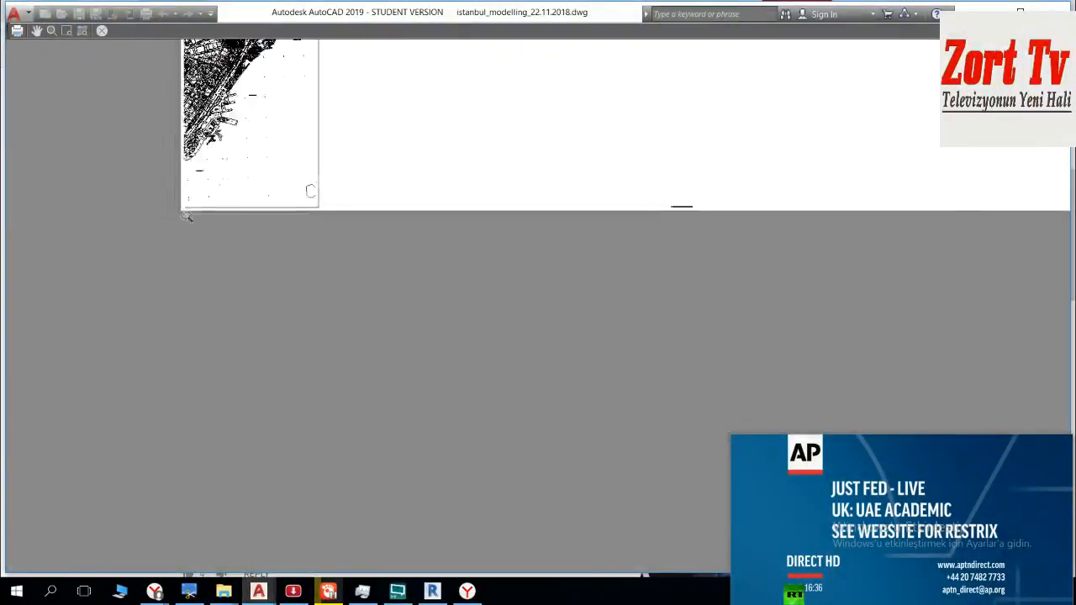
pyautogui.scroll(5, 201, 158)
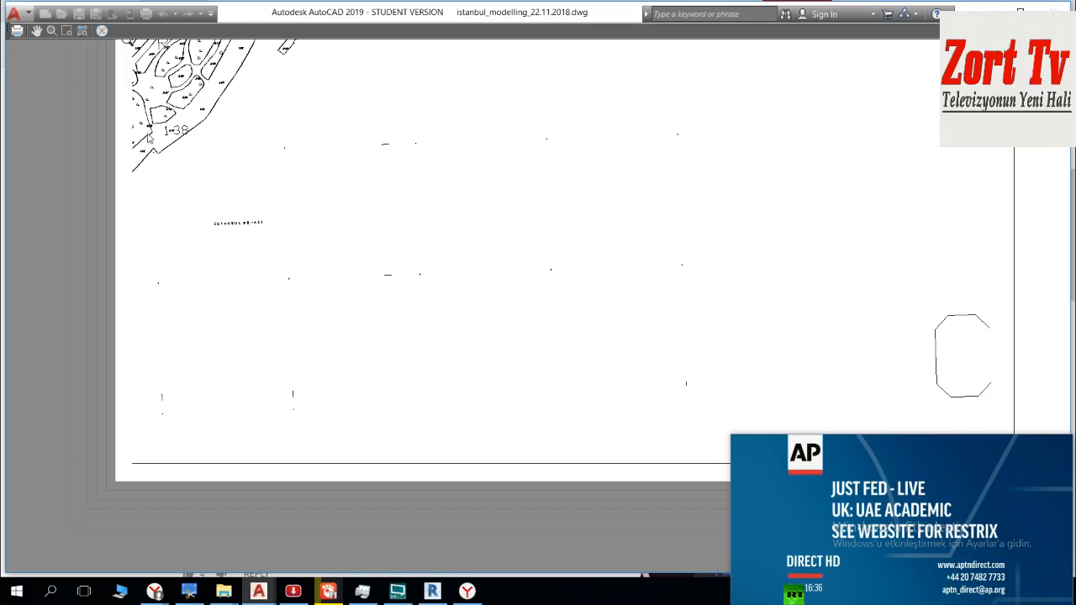
pyautogui.press('Escape')
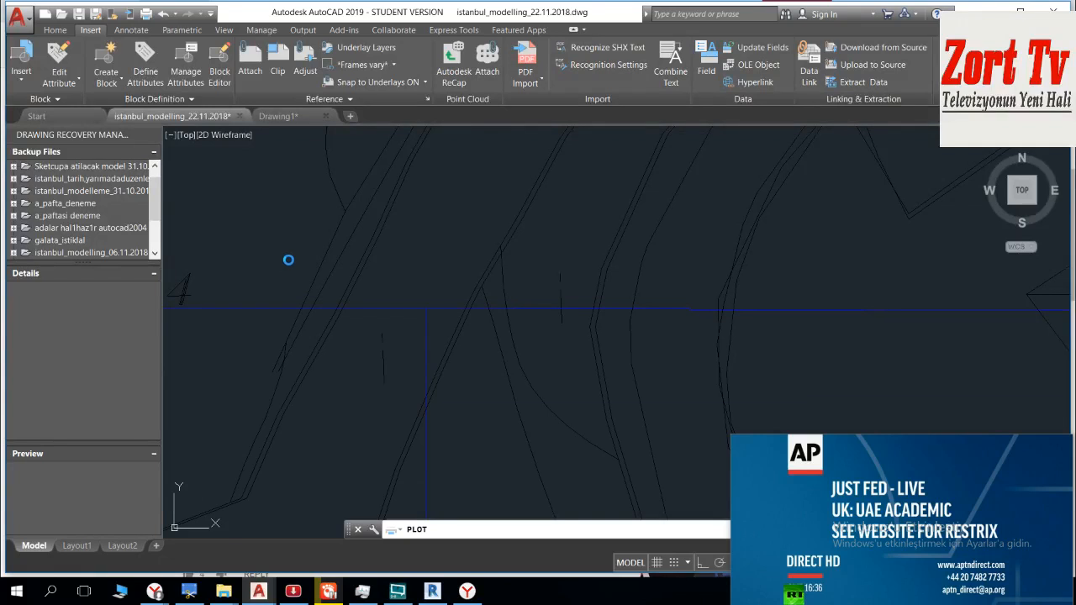
# Step: Redefine the plot window around the C sheet from just outside its lower-right corner to just outside its upper-left corner
pyautogui.click(426, 363)
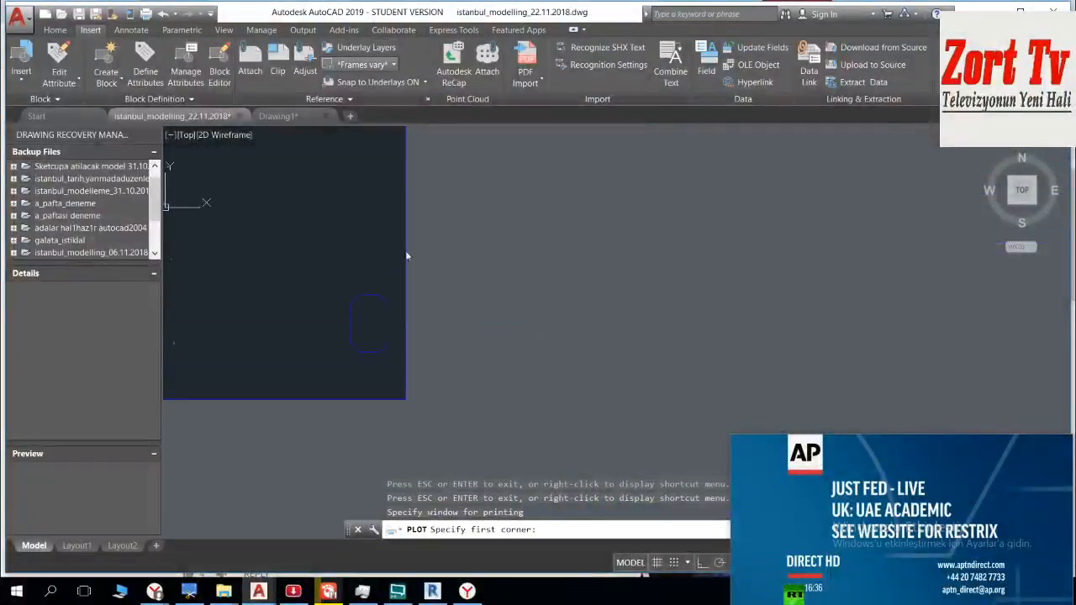
pyautogui.click(417, 408)
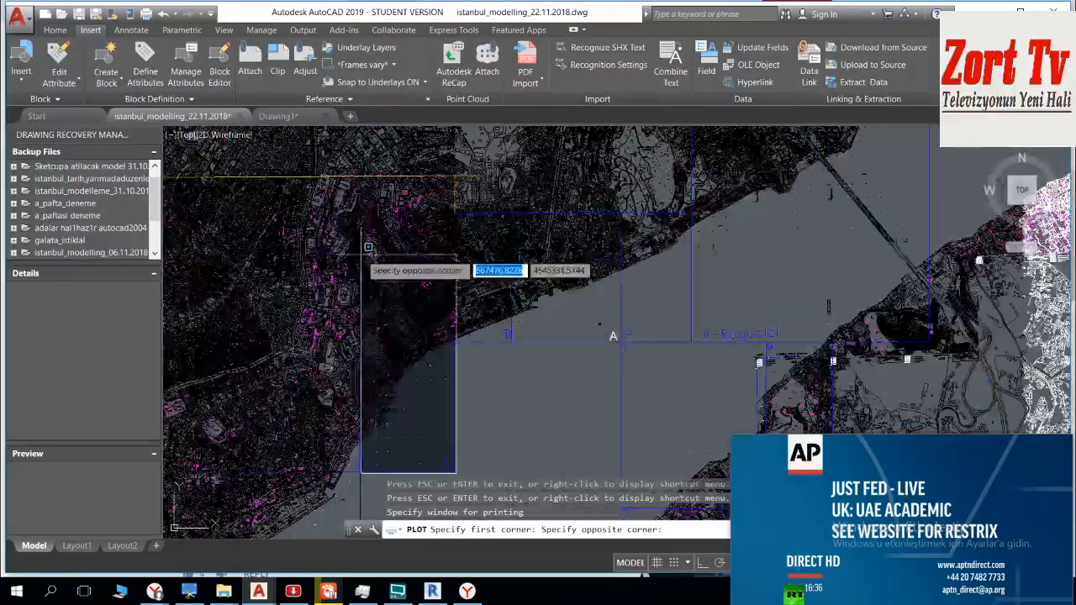
pyautogui.scroll(8, 367, 246)
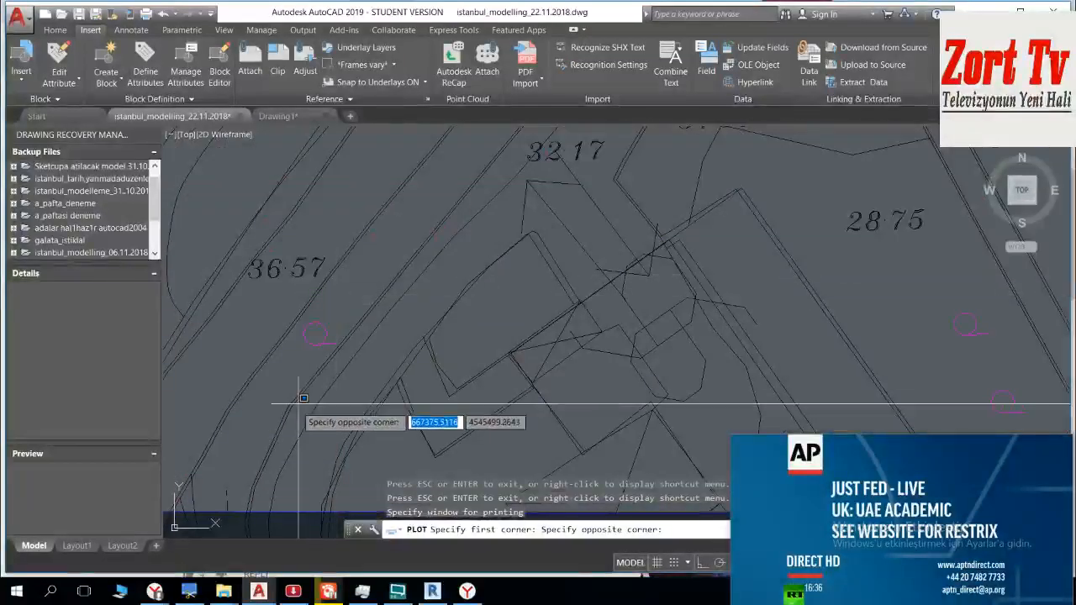
pyautogui.moveTo(298, 404); pyautogui.dragTo(297, 231, button='middle')
pyautogui.scroll(-2, 299, 334)
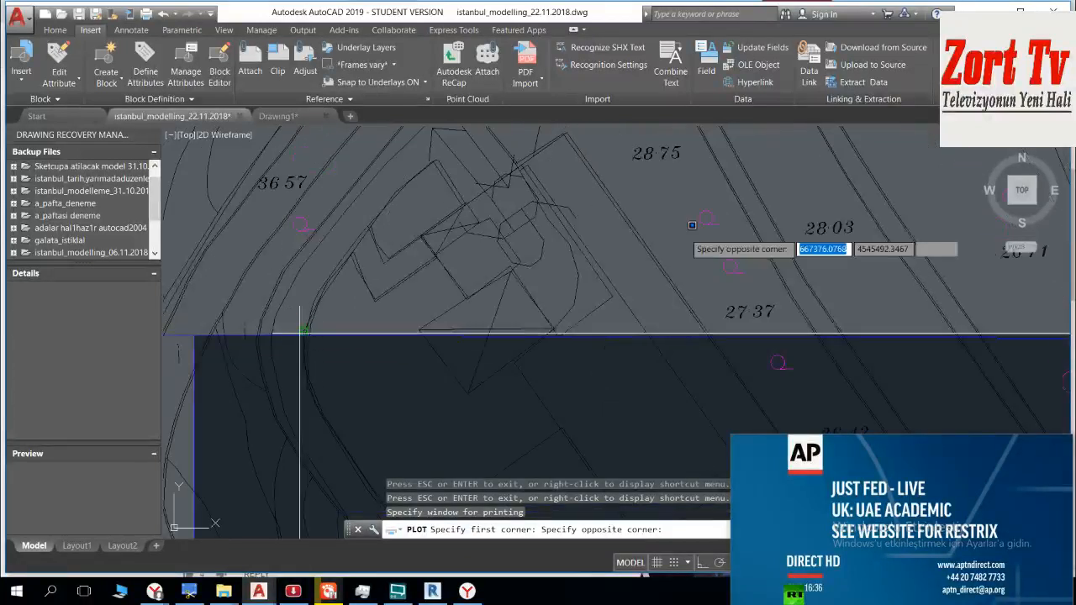
pyautogui.scroll(6, 639, 260)
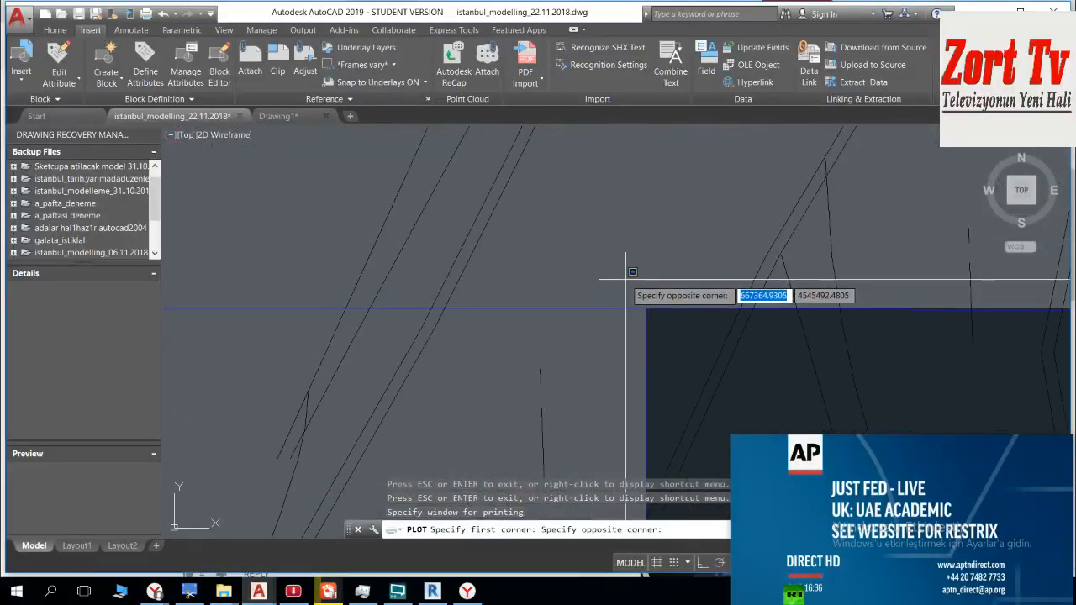
pyautogui.click(626, 279)
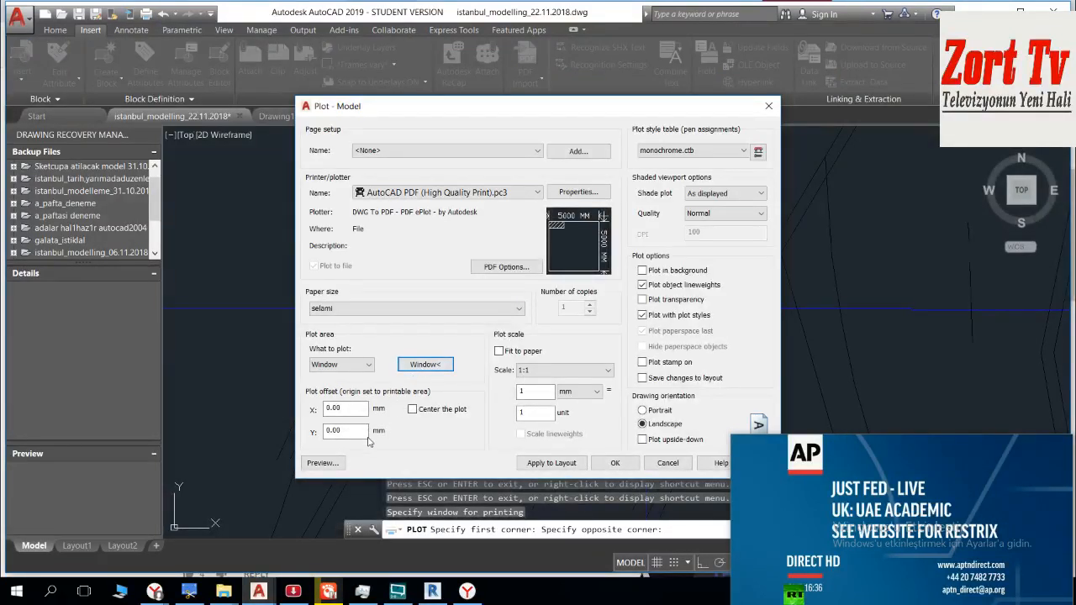
# Step: Preview the plot with the enlarged window, check the C sheet's frame lines along the paper edge, and leave the preview
pyautogui.click(333, 463)
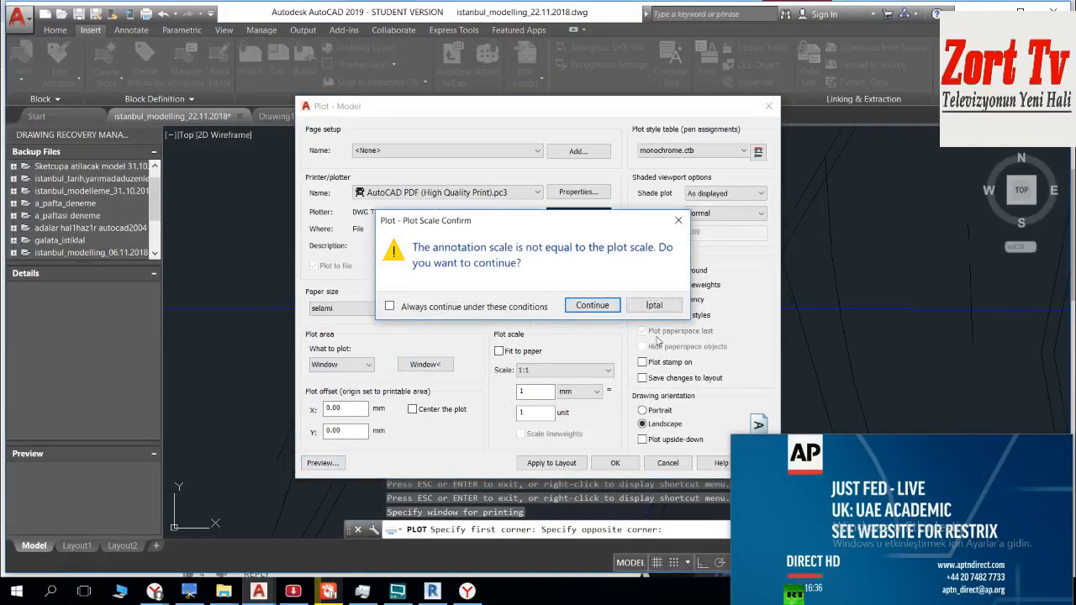
pyautogui.click(594, 305)
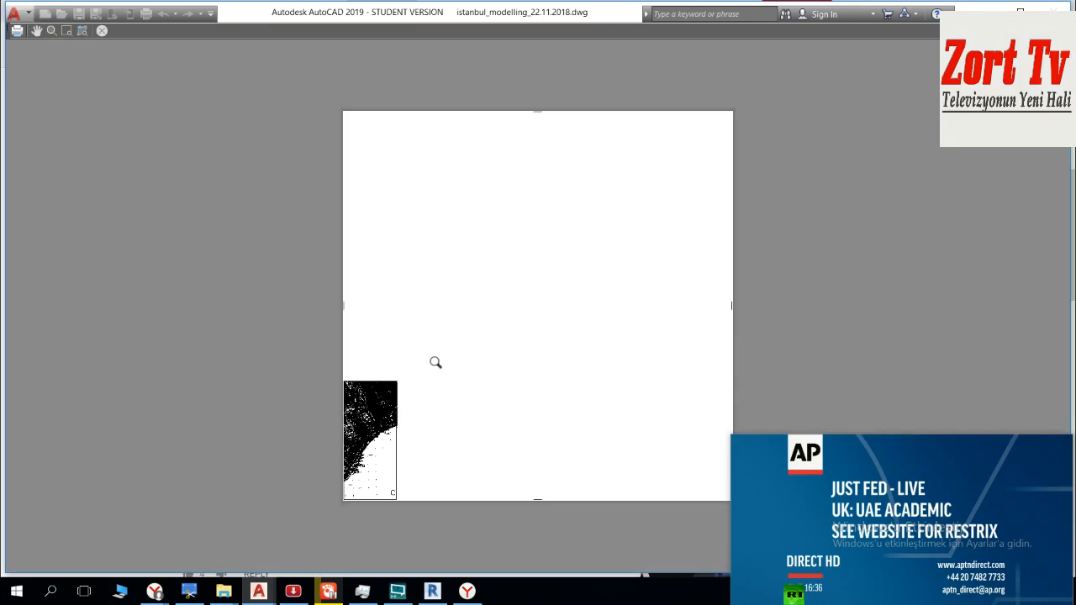
pyautogui.scroll(5, 351, 433)
pyautogui.scroll(-5, 290, 433)
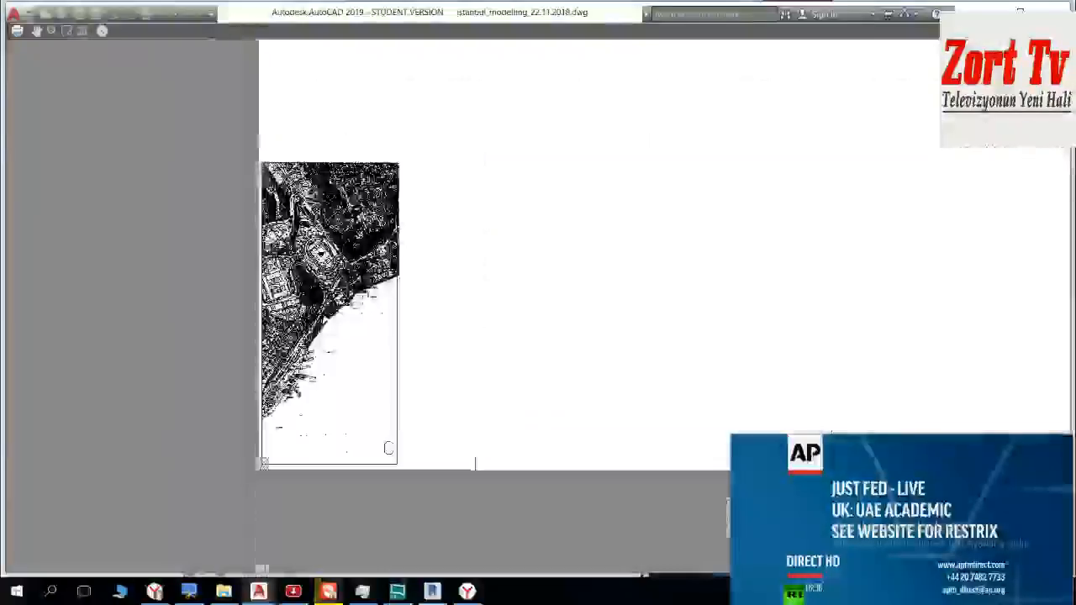
pyautogui.scroll(3, 290, 434)
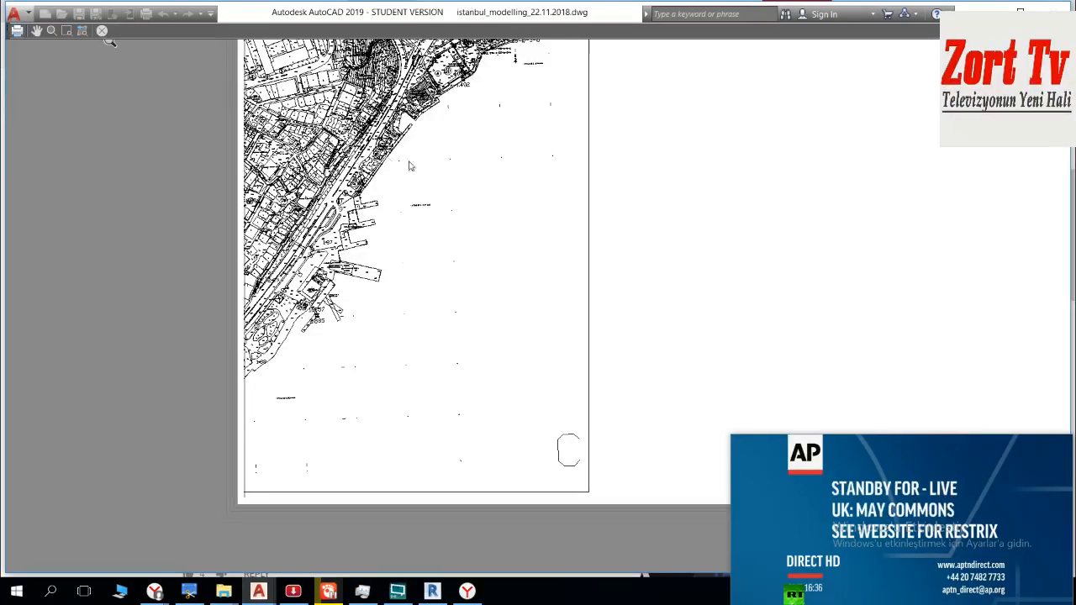
pyautogui.press('Escape')
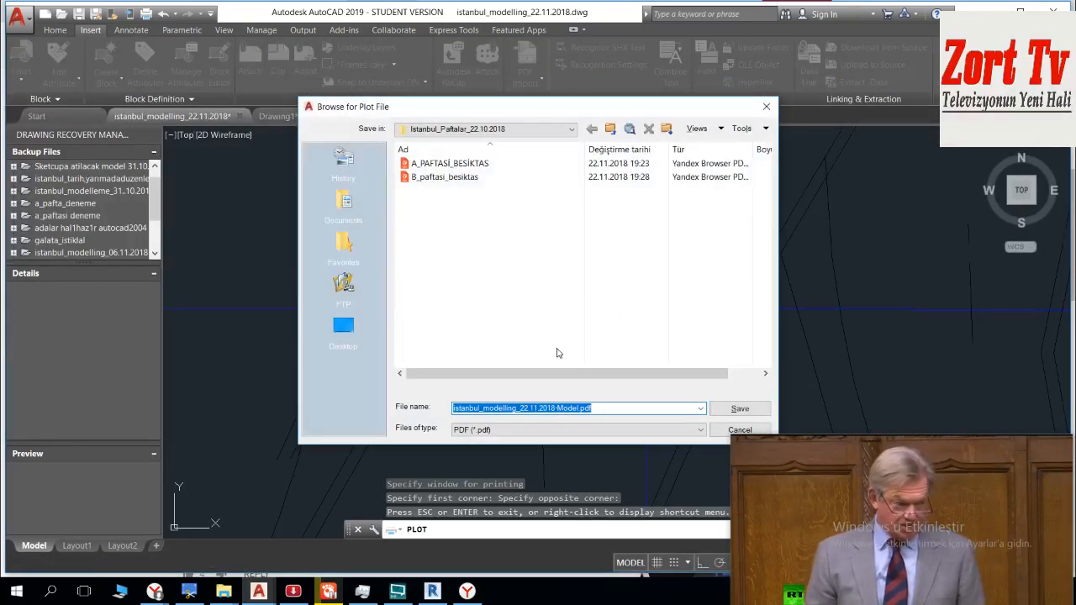
# Step: Plot the C sheet to a PDF in the Istanbul_Paftalar_22.10.2018 folder, with a file name starting C_paftasi_karakoy_besiktas_ara
pyautogui.write('c')
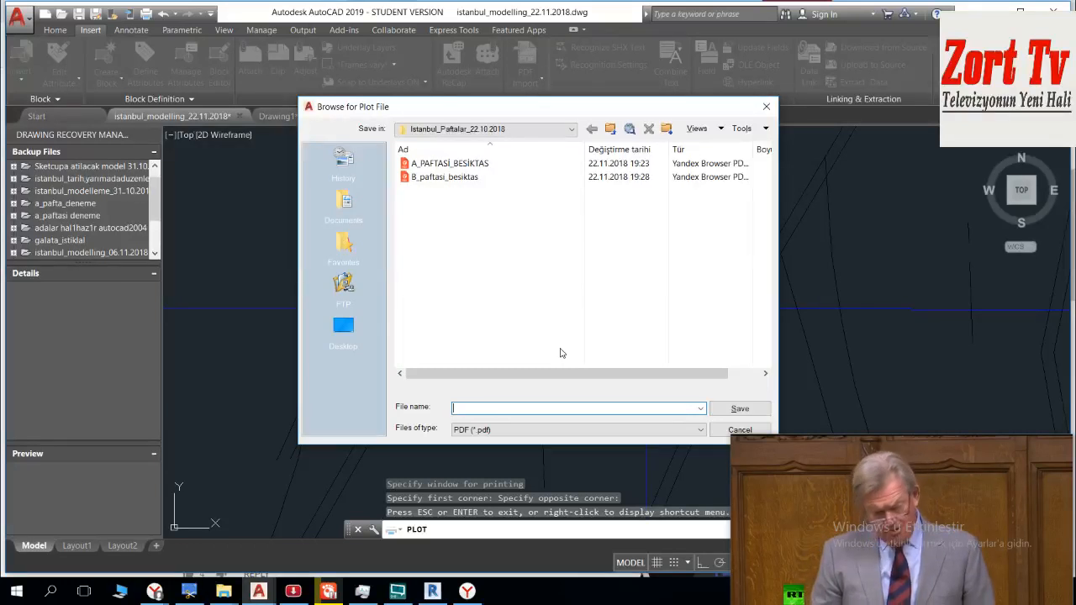
pyautogui.write('c')
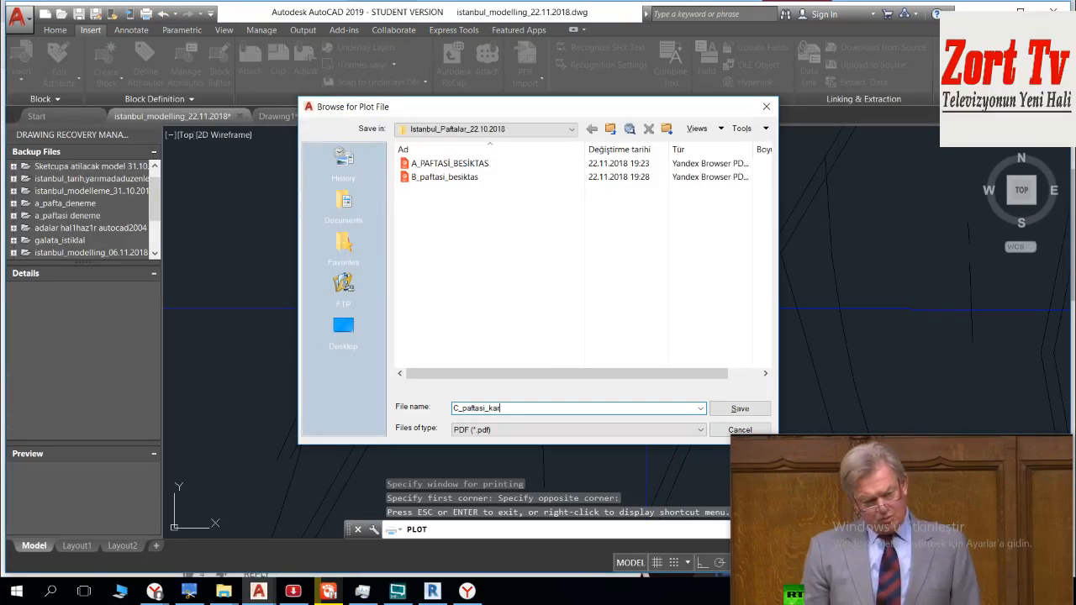
pyautogui.write('_paftasi_karakoy_besiktas_a')
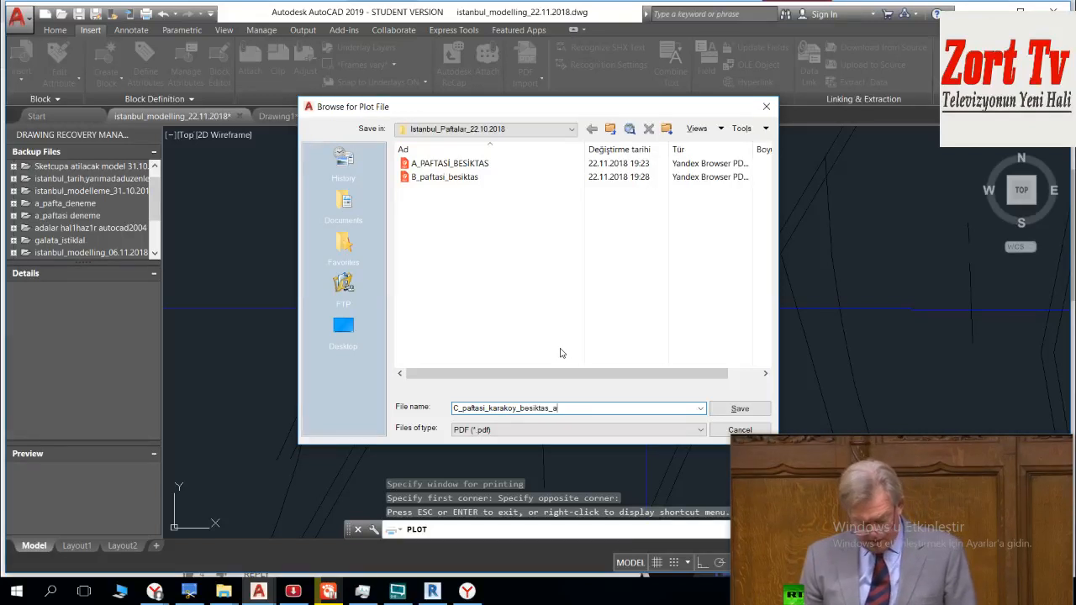
pyautogui.press('Return')
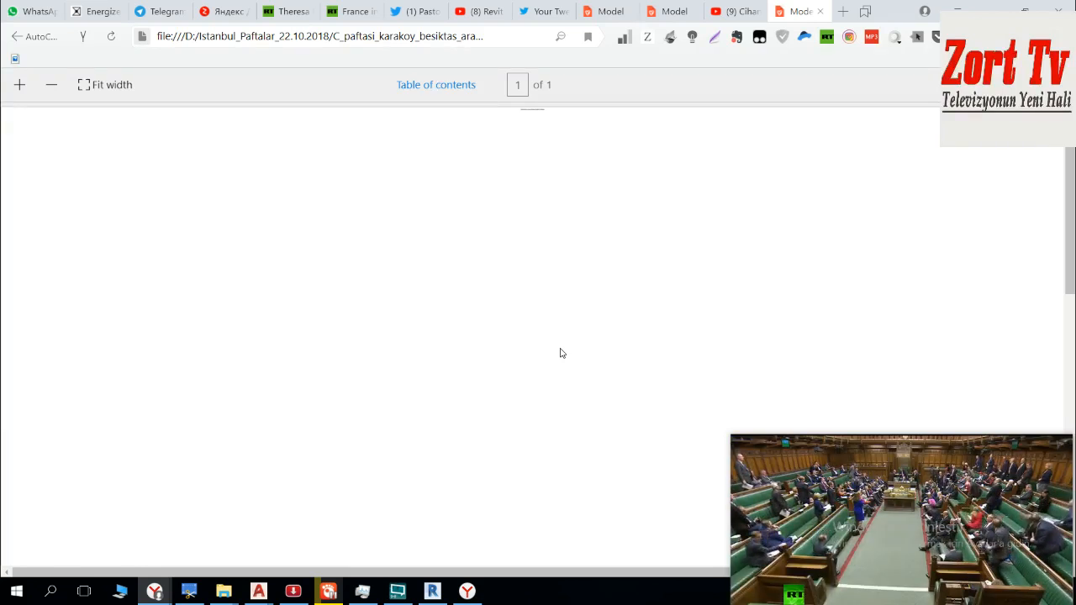
# Step: Check the plotted C sheet PDF page in the browser and close its tab
pyautogui.scroll(-3, 816, 221)
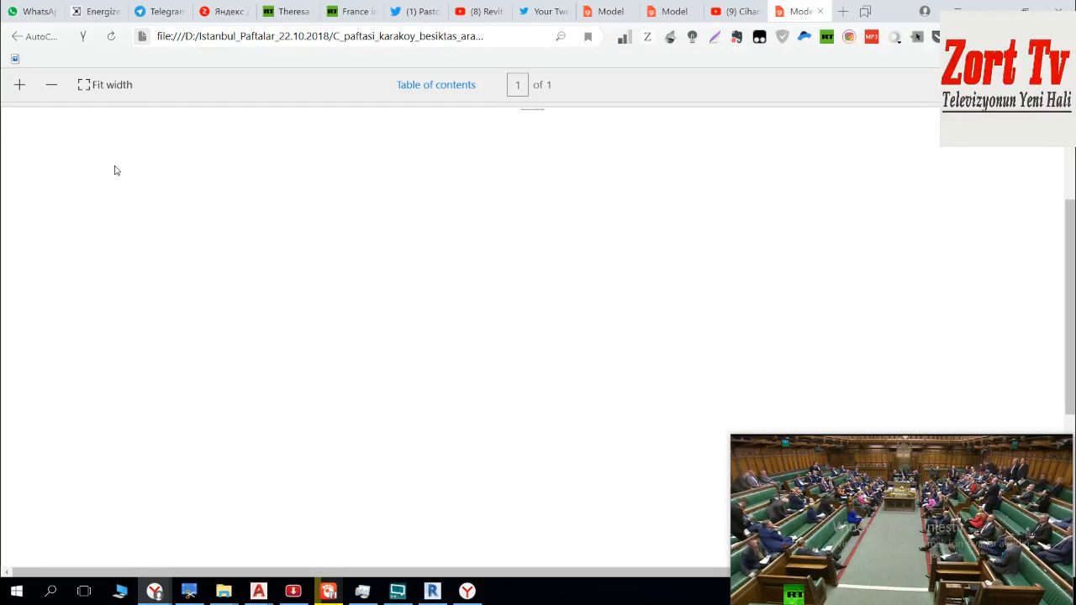
pyautogui.click(78, 89)
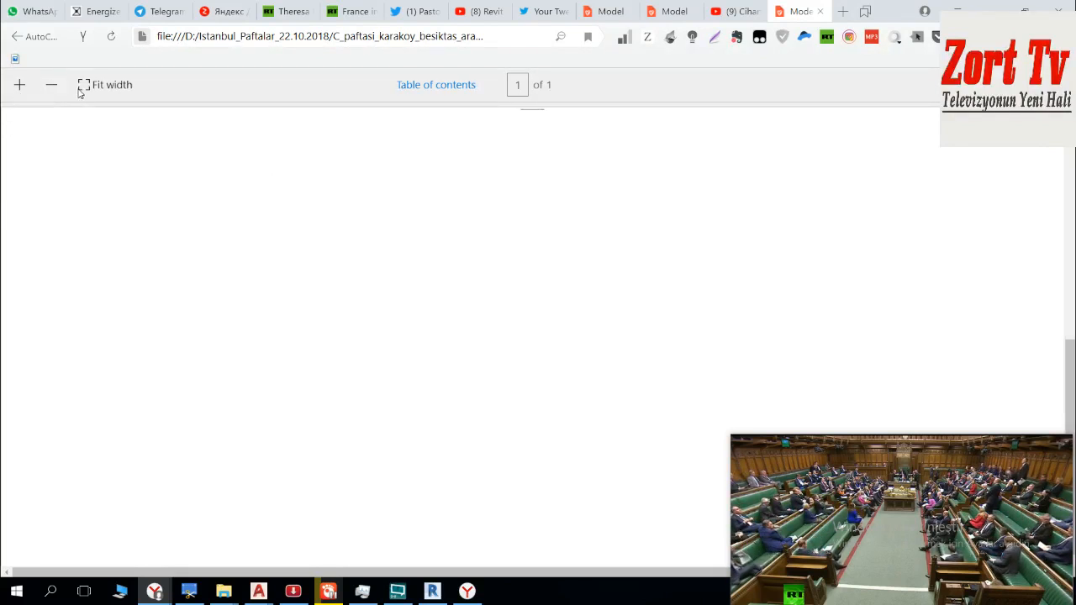
pyautogui.click(820, 11)
# Step: Look over the open YouTube video page and its comments, and go to the YouTube home page
pyautogui.scroll(5, 624, 156)
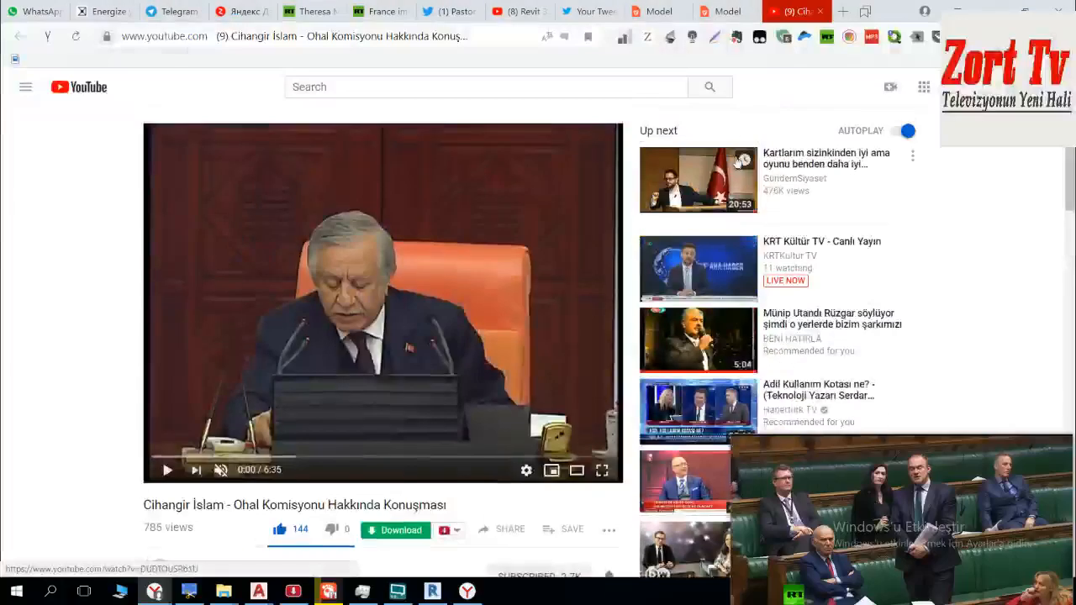
pyautogui.scroll(-4, 625, 155)
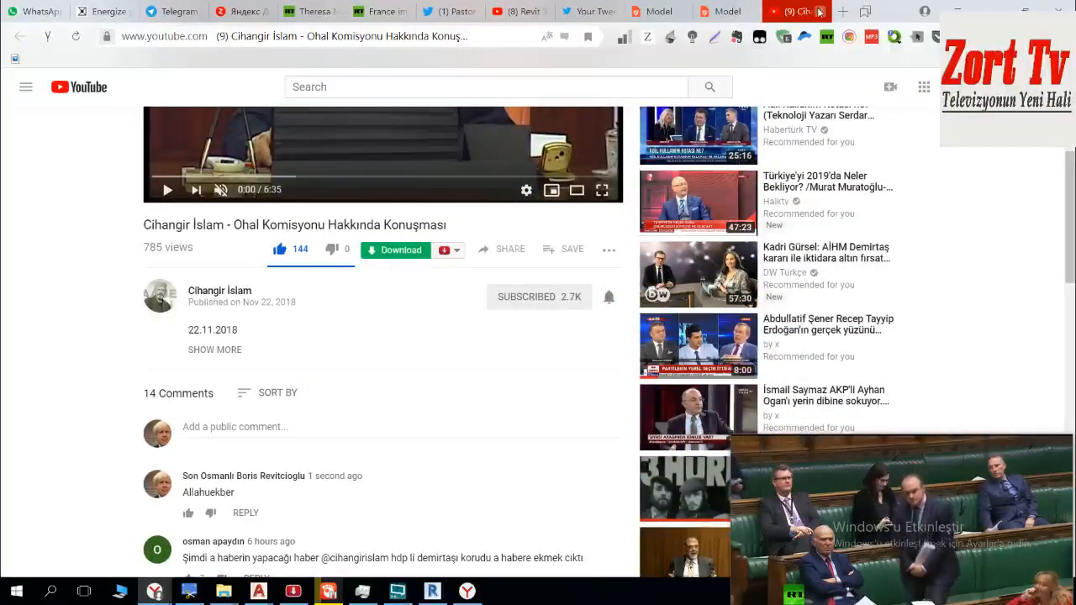
pyautogui.scroll(2, 309, 116)
pyautogui.scroll(2, 309, 117)
pyautogui.click(87, 92)
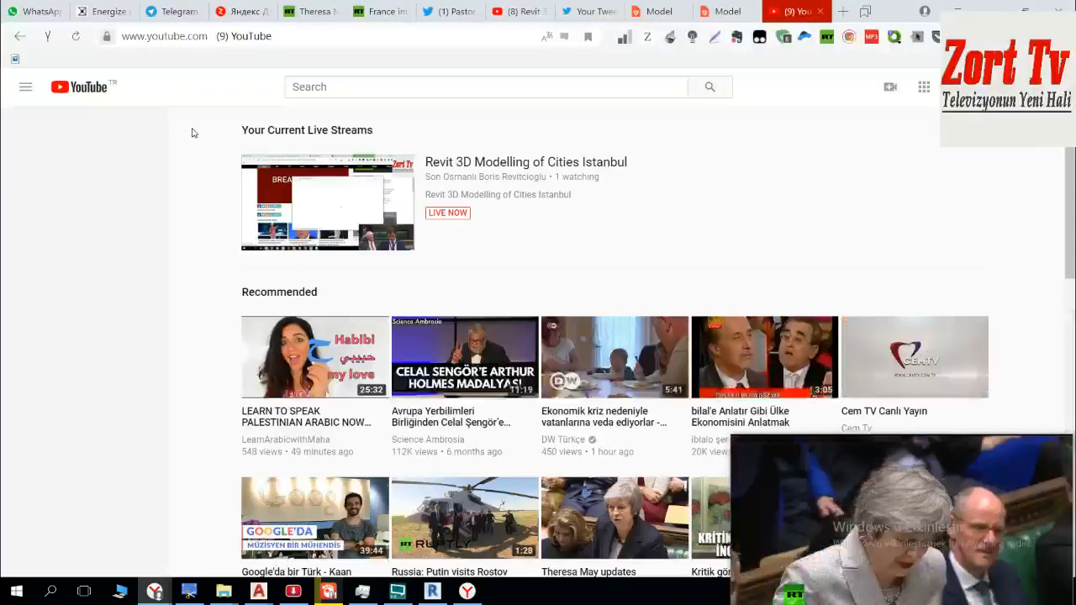
# Step: Find the Russia Insight channel among the YouTube home page recommendations and subscribe to it
pyautogui.scroll(-1, 759, 143)
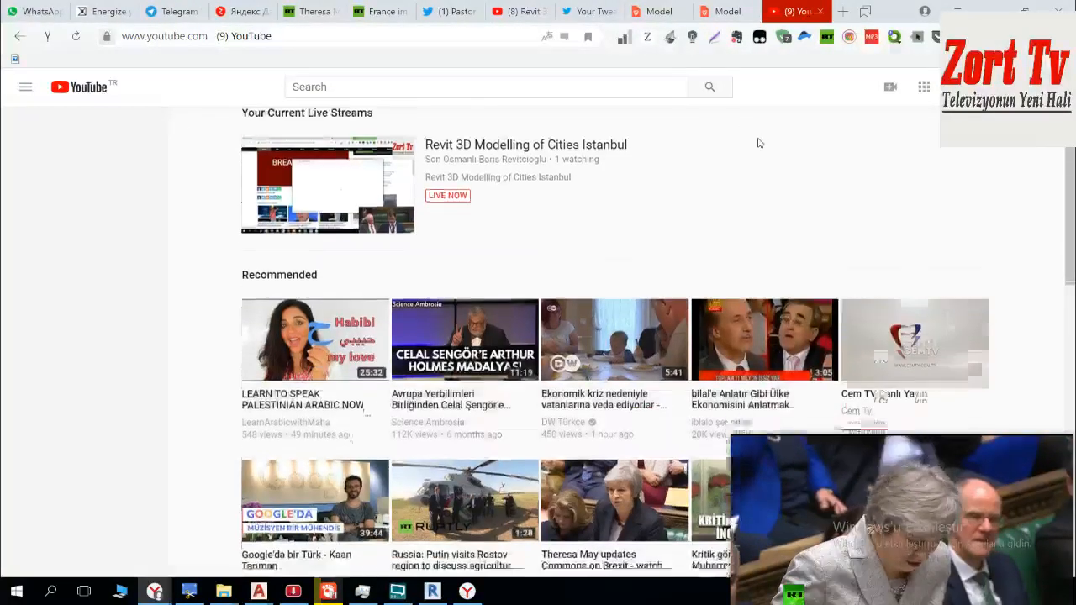
pyautogui.scroll(-3, 759, 145)
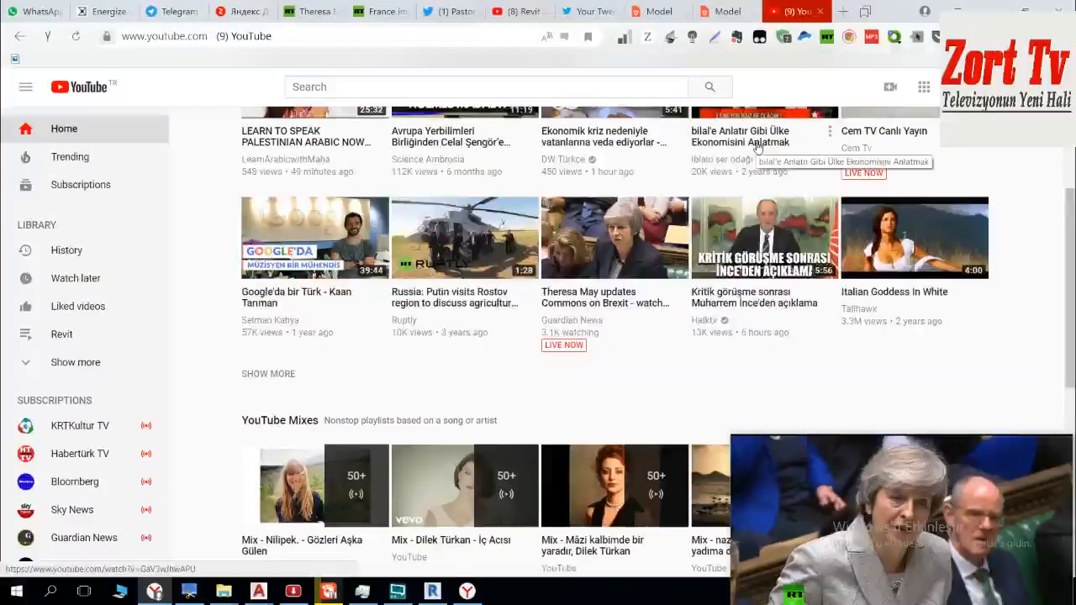
pyautogui.scroll(-6, 756, 151)
pyautogui.scroll(-4, 757, 157)
pyautogui.scroll(-5, 754, 158)
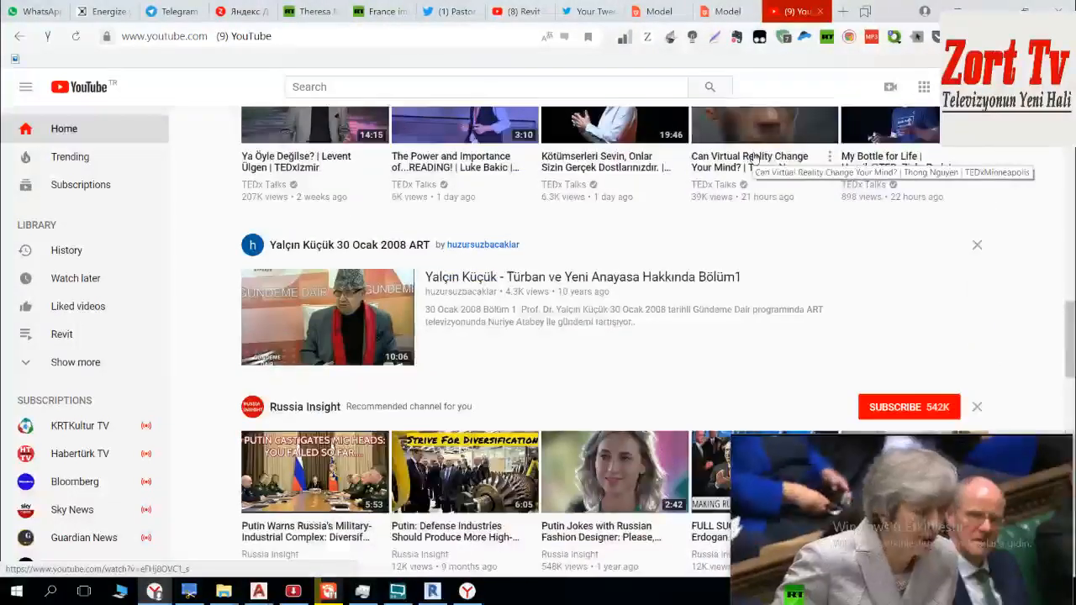
pyautogui.scroll(-3, 755, 160)
pyautogui.click(889, 135)
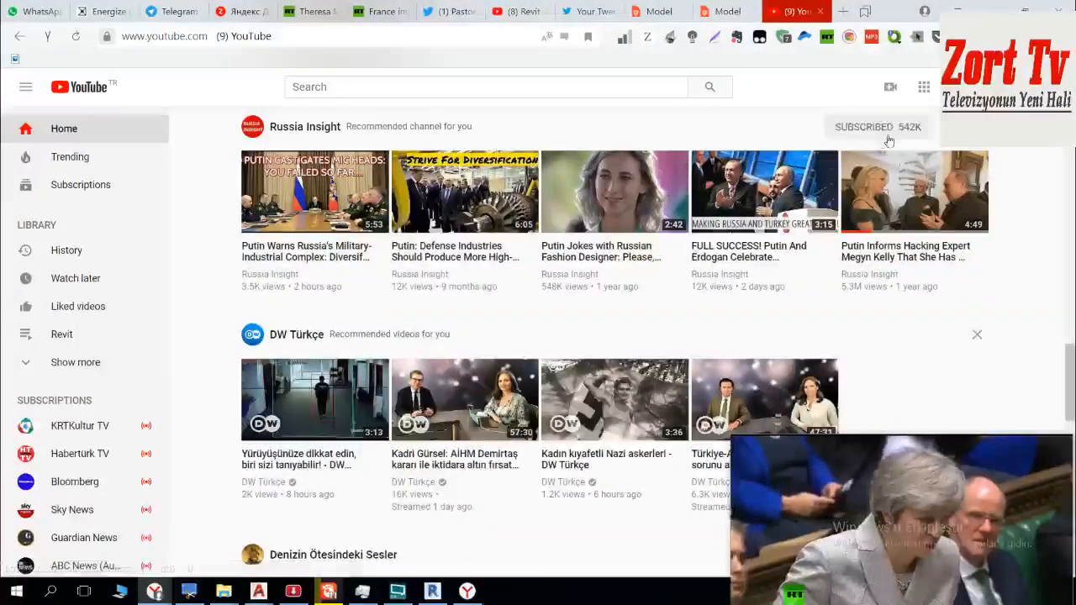
# Step: Browse the remaining recommended channels and videos further down the YouTube home page
pyautogui.scroll(-5, 828, 149)
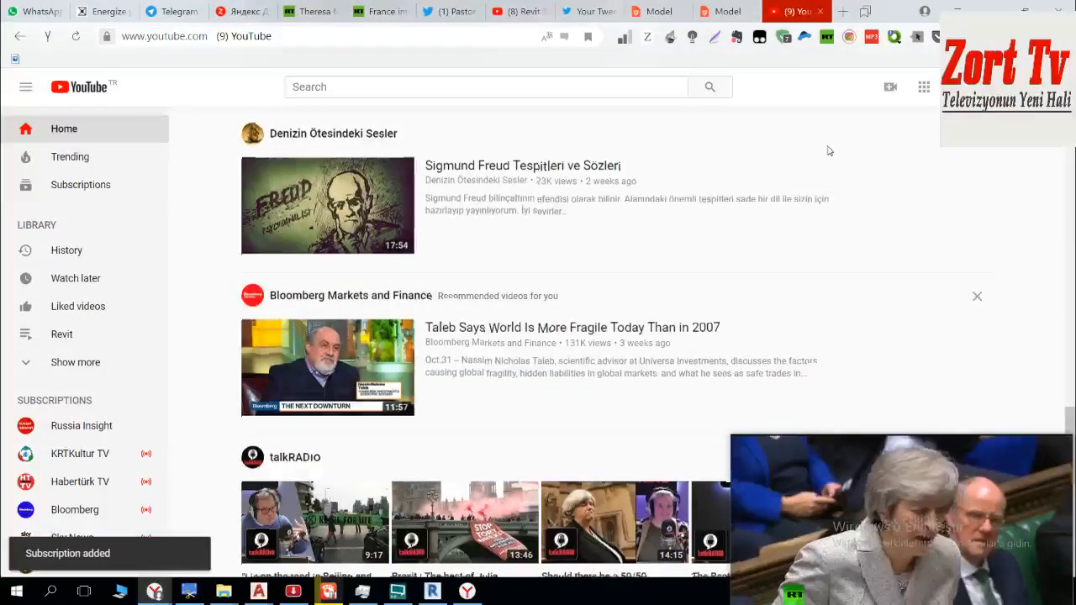
pyautogui.scroll(-4, 828, 148)
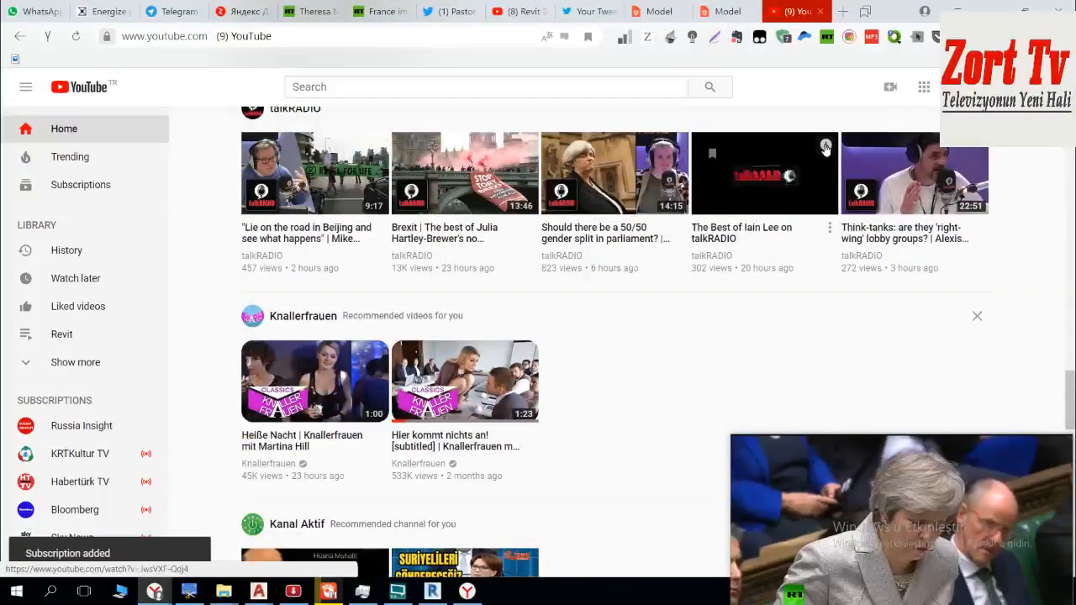
pyautogui.scroll(-4, 825, 148)
pyautogui.scroll(-1, 825, 148)
pyautogui.scroll(-3, 823, 148)
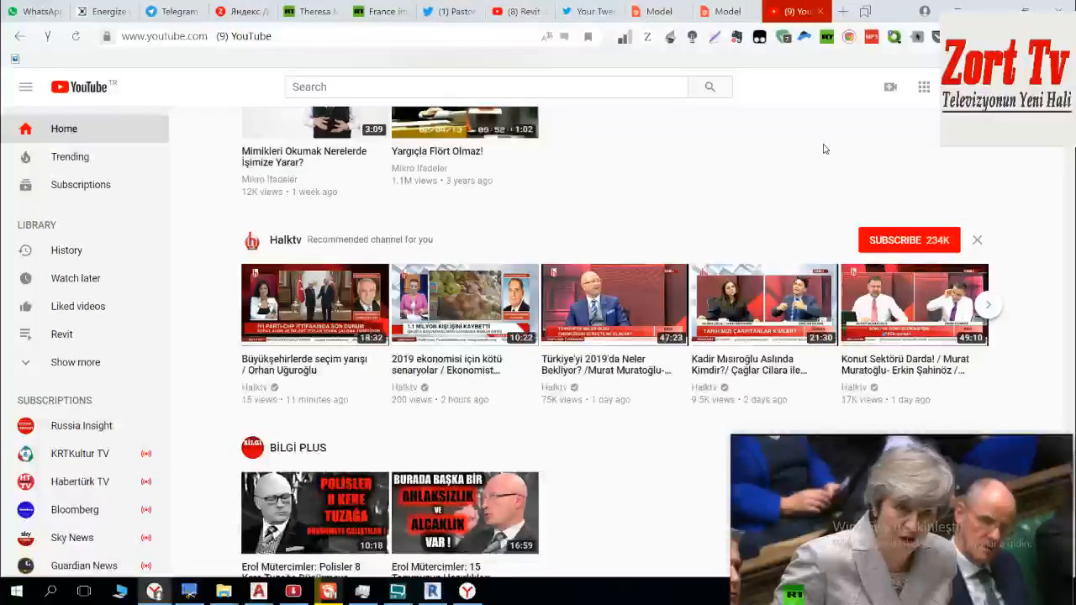
pyautogui.scroll(-6, 823, 149)
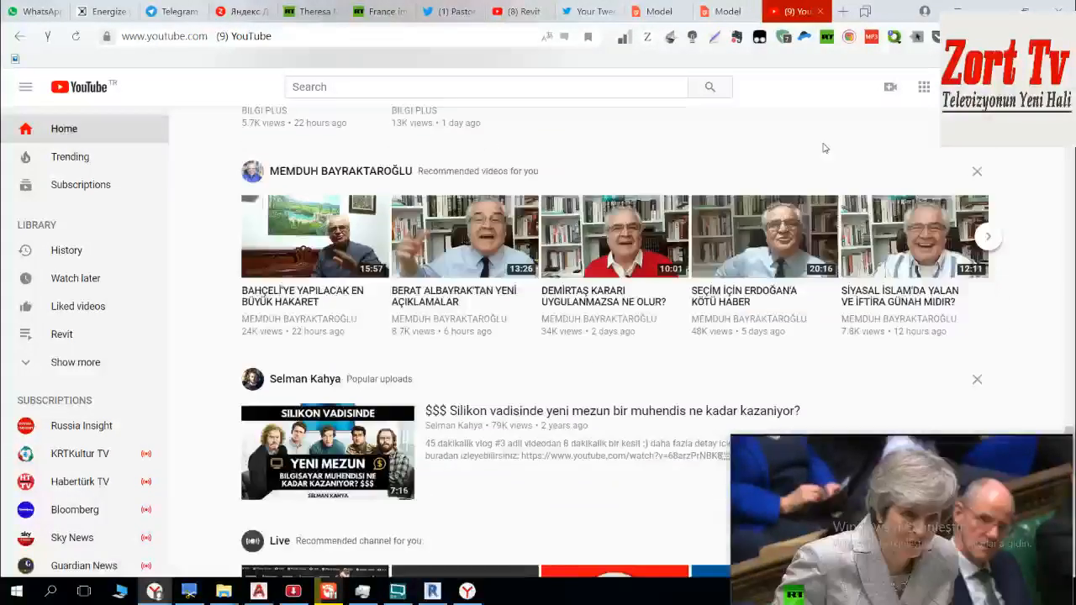
pyautogui.scroll(-5, 824, 149)
pyautogui.scroll(2, 823, 149)
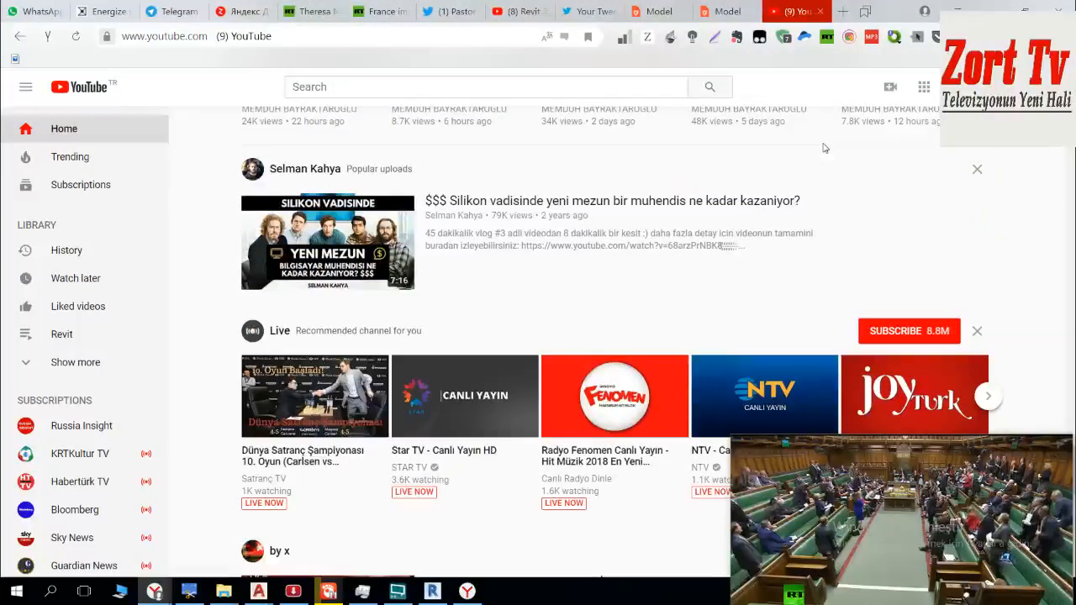
pyautogui.scroll(-2, 824, 149)
pyautogui.scroll(-4, 821, 148)
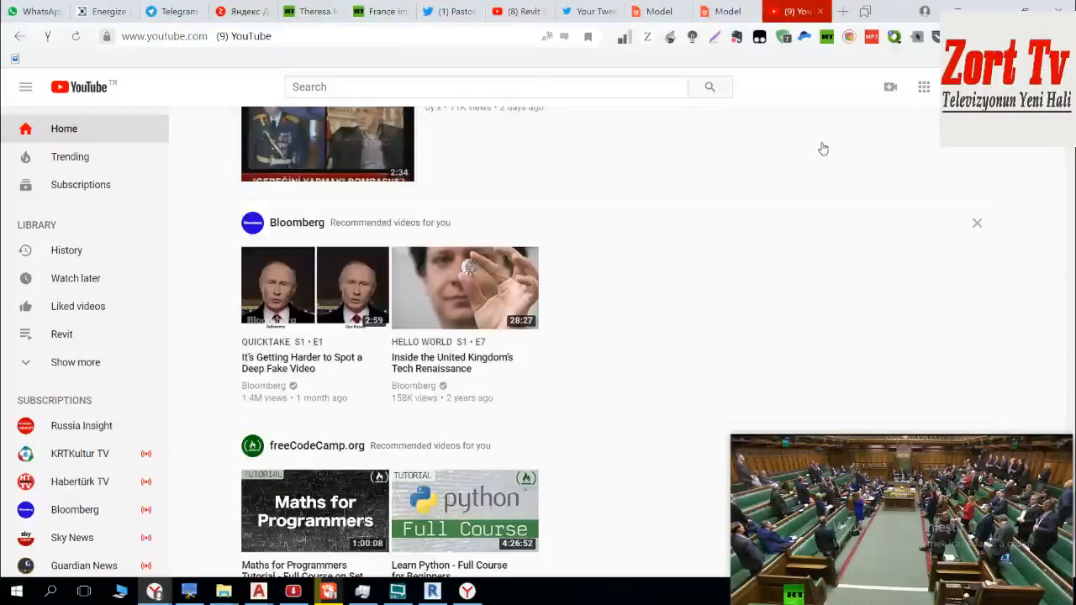
pyautogui.scroll(-5, 689, 151)
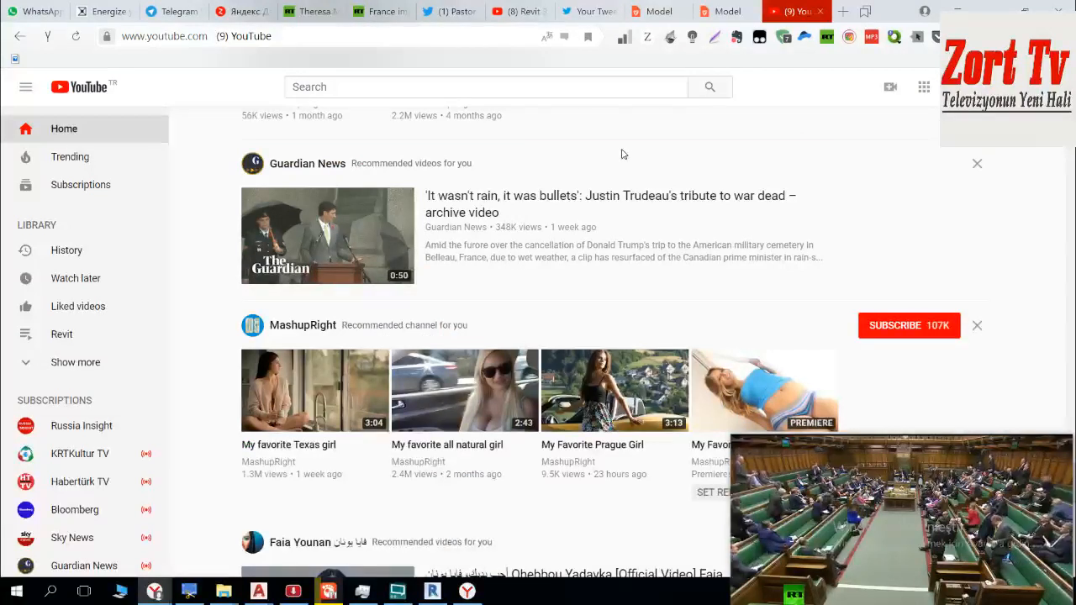
pyautogui.scroll(-10, 623, 160)
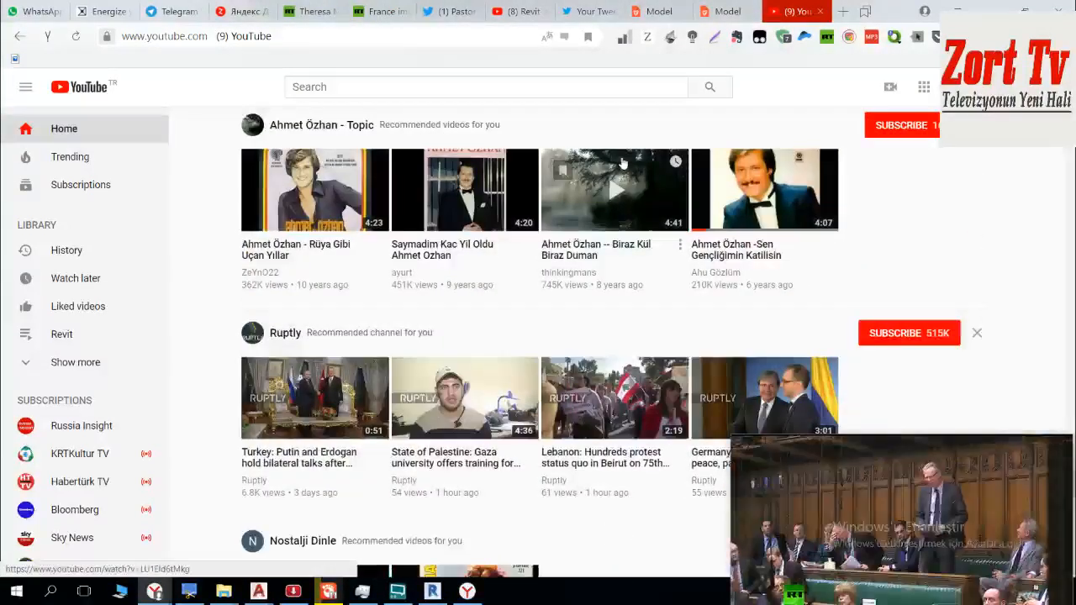
pyautogui.scroll(-3, 622, 162)
pyautogui.scroll(-5, 363, 252)
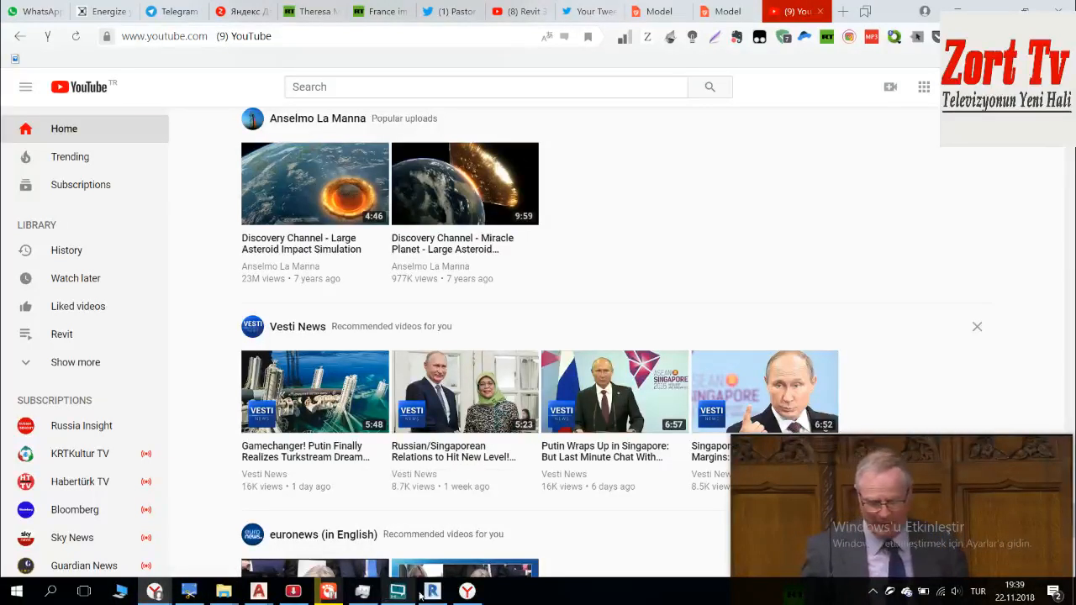
# Step: Switch to Drawing1 in AutoCAD and import page 1 of C_paftasi_karakoy_besiktas_arasi.pdf as a block at scale 1
pyautogui.moveTo(261, 592)
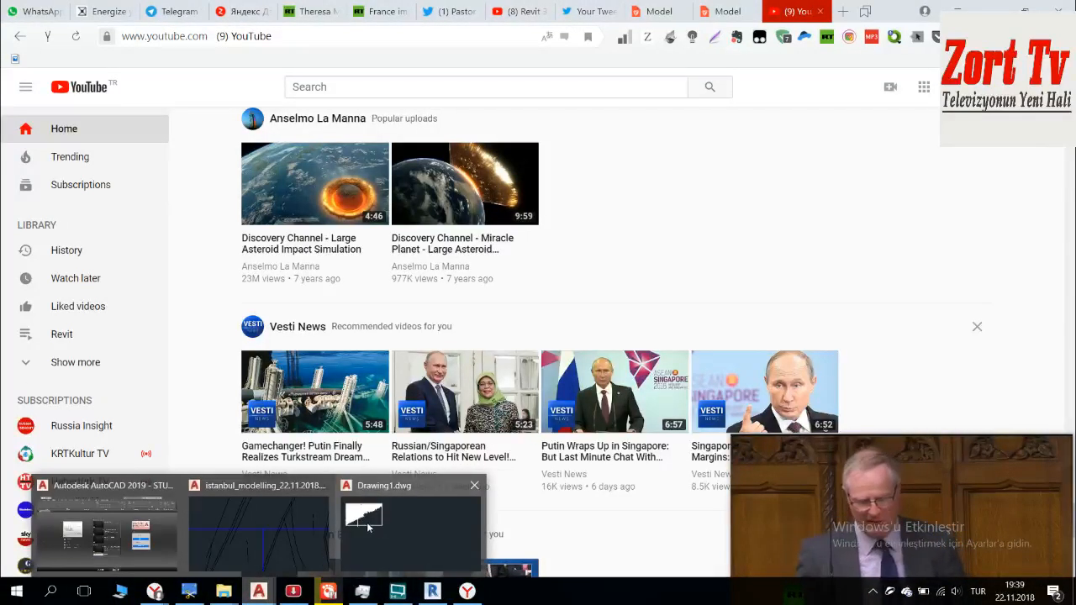
pyautogui.click(395, 516)
pyautogui.scroll(2, 320, 263)
pyautogui.moveTo(257, 302); pyautogui.dragTo(504, 341, button='middle')
pyautogui.scroll(2, 412, 367)
pyautogui.scroll(-2, 412, 367)
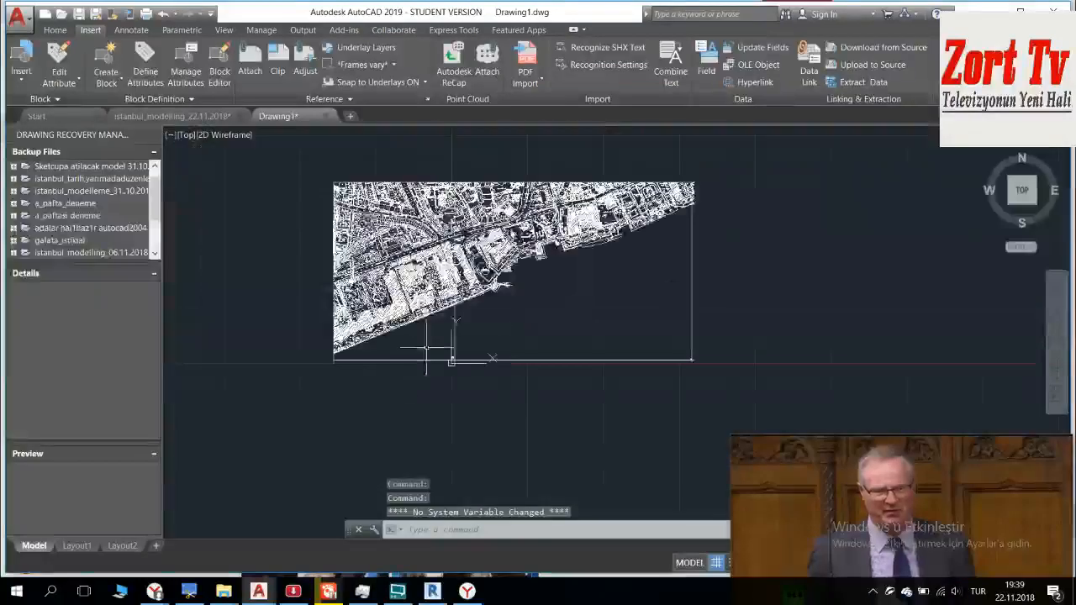
pyautogui.moveTo(420, 361); pyautogui.dragTo(443, 383, button='middle')
pyautogui.click(527, 67)
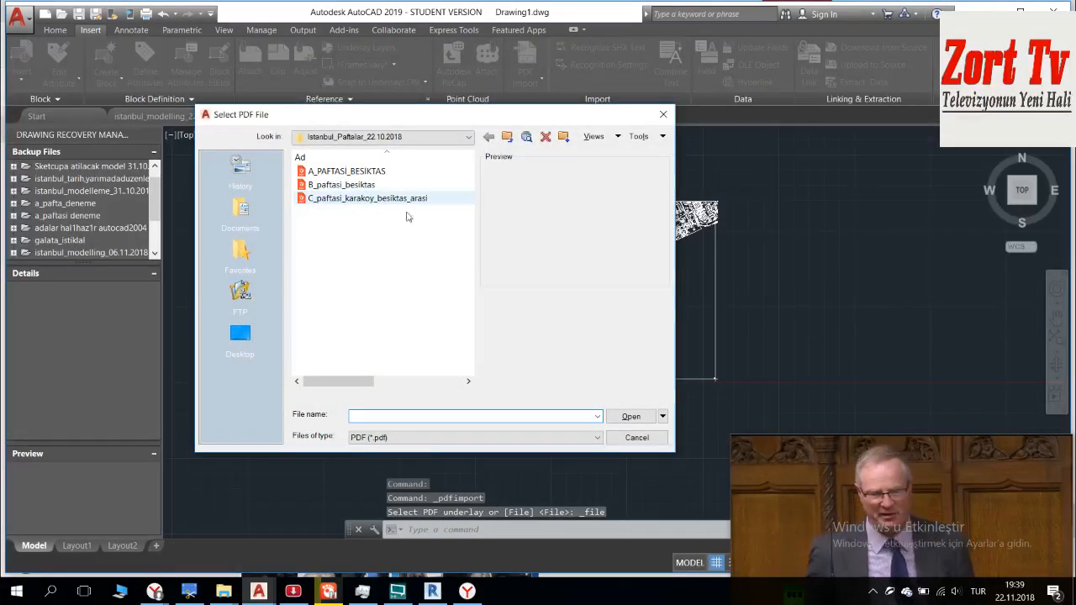
pyautogui.click(353, 198)
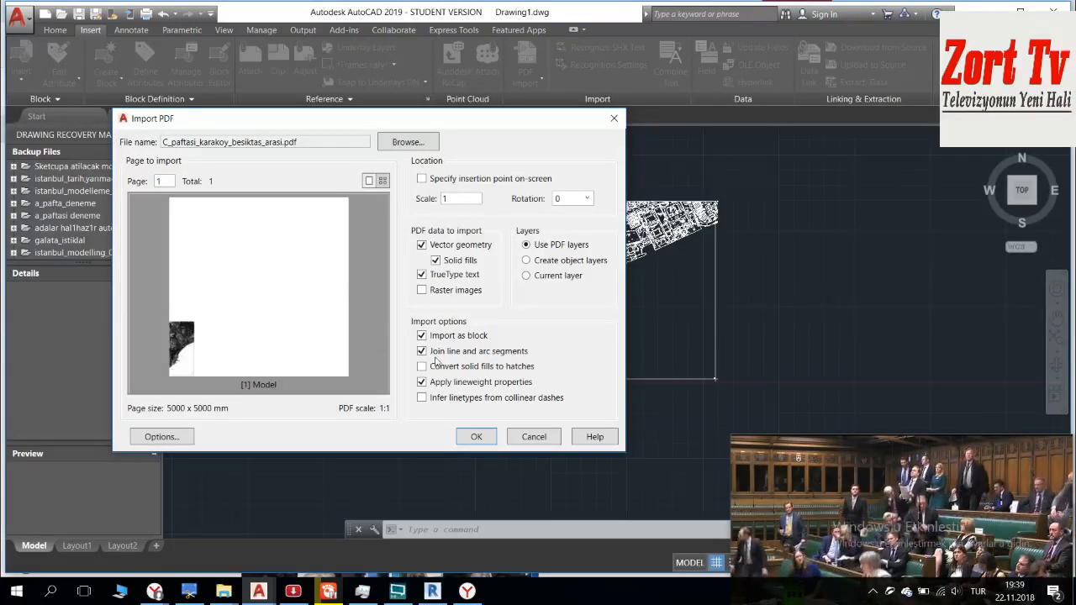
pyautogui.click(476, 436)
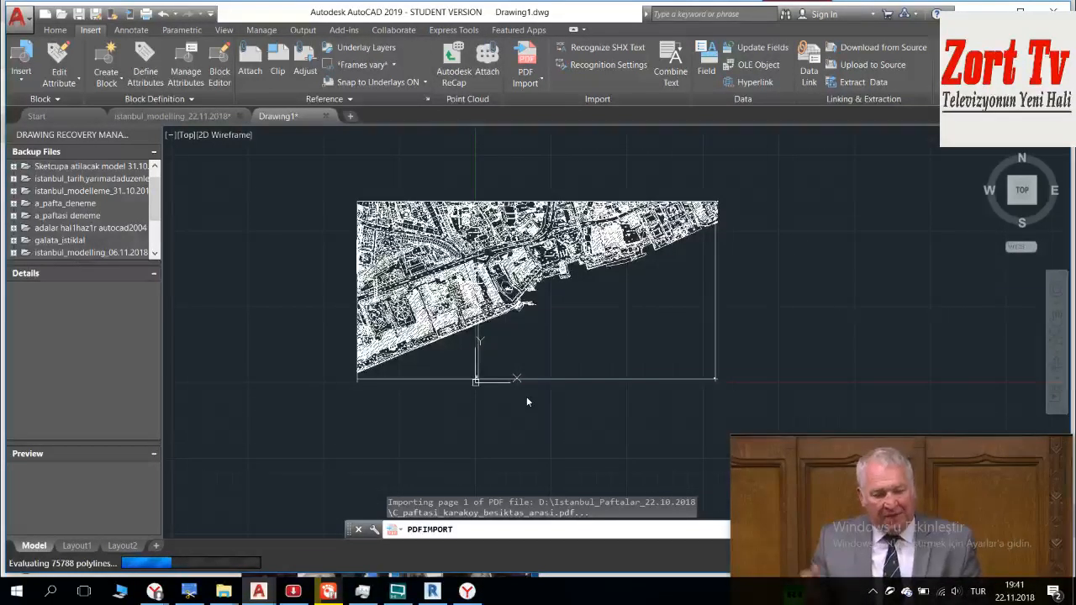
# Step: Move the imported sheet C block from its lower-right frame corner to the lower-left frame corner of sheet B
pyautogui.moveTo(868, 439)
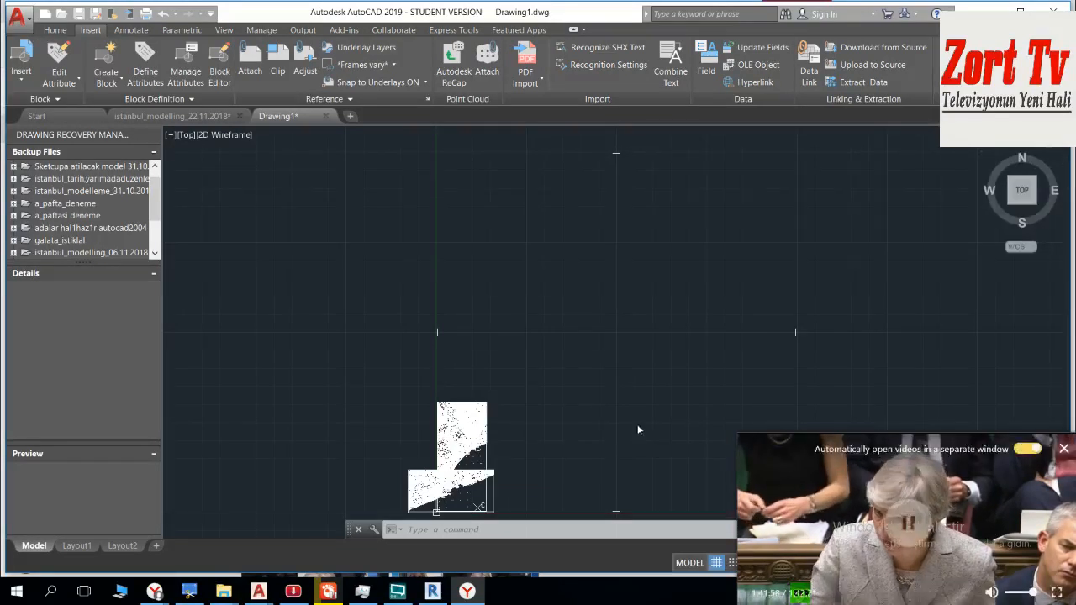
pyautogui.scroll(-3, 583, 355)
pyautogui.scroll(6, 583, 355)
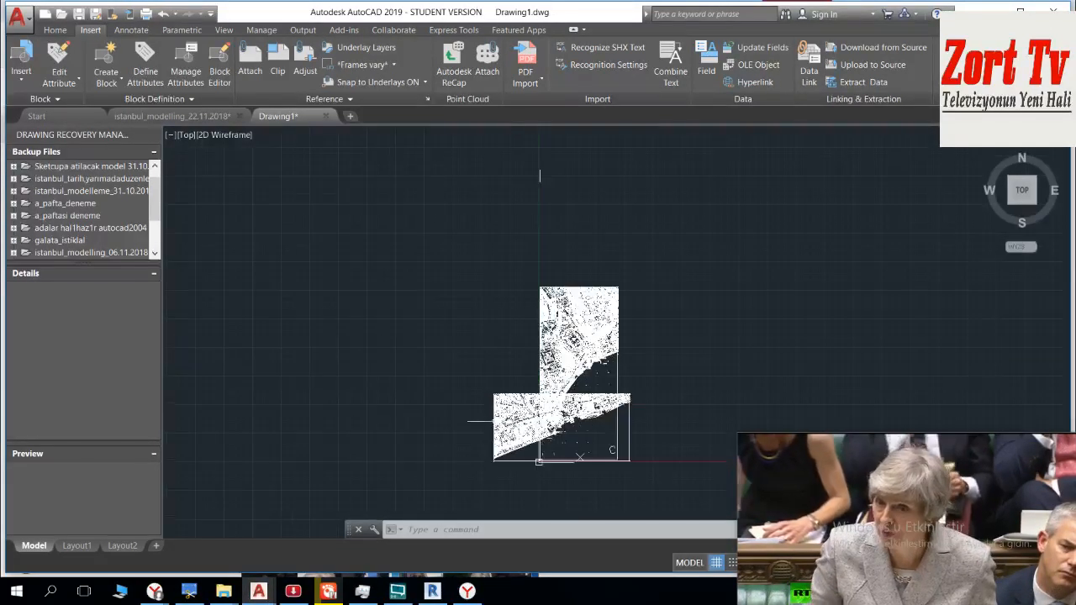
pyautogui.moveTo(550, 377); pyautogui.dragTo(528, 345, button='middle')
pyautogui.click(472, 382)
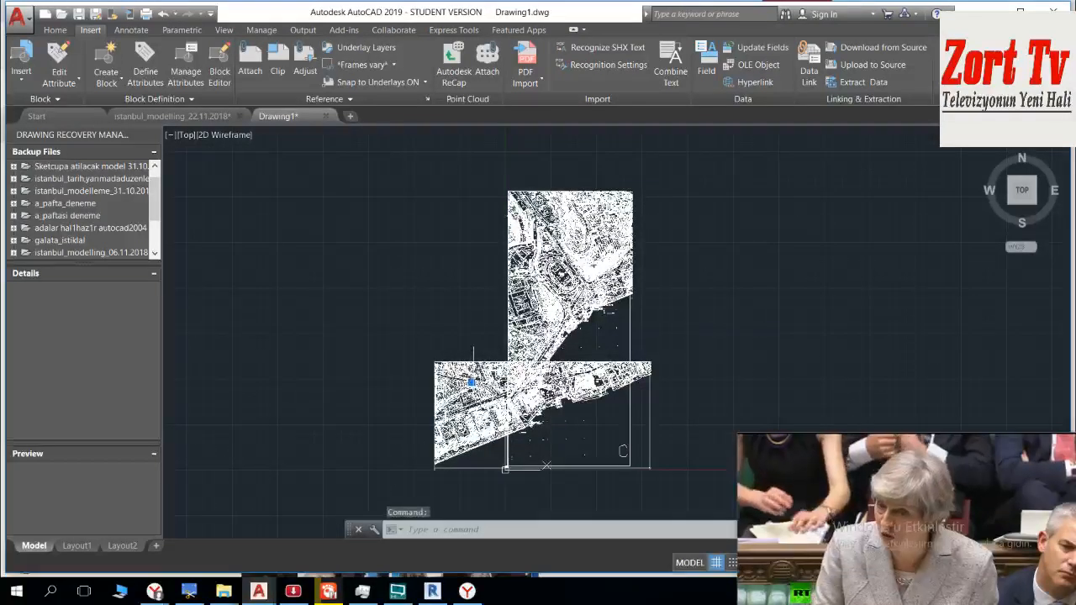
pyautogui.press('Escape')
pyautogui.click(670, 222)
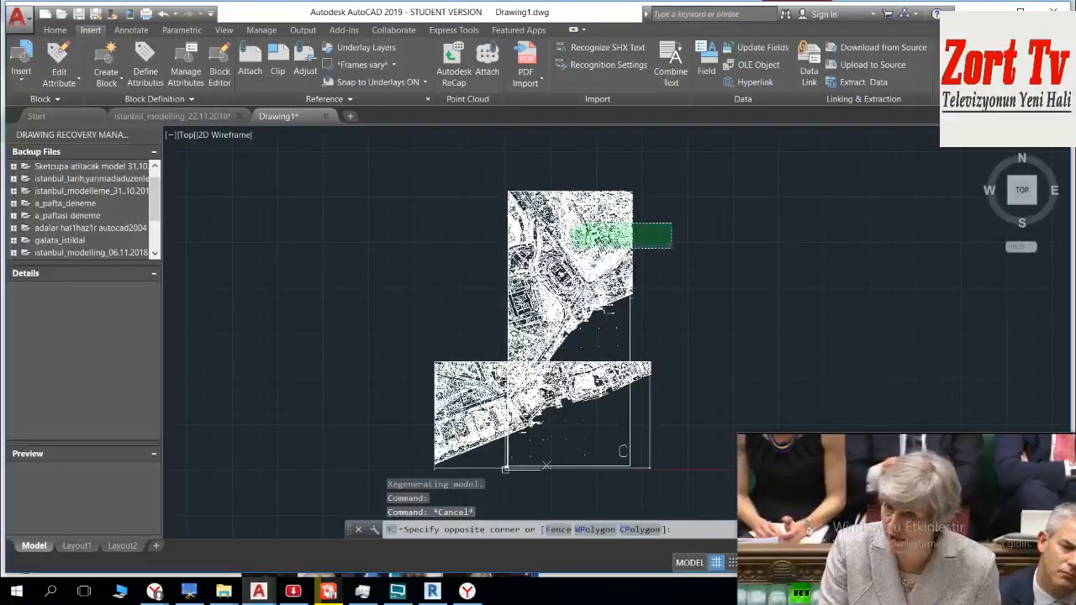
pyautogui.click(572, 257)
pyautogui.write('move')
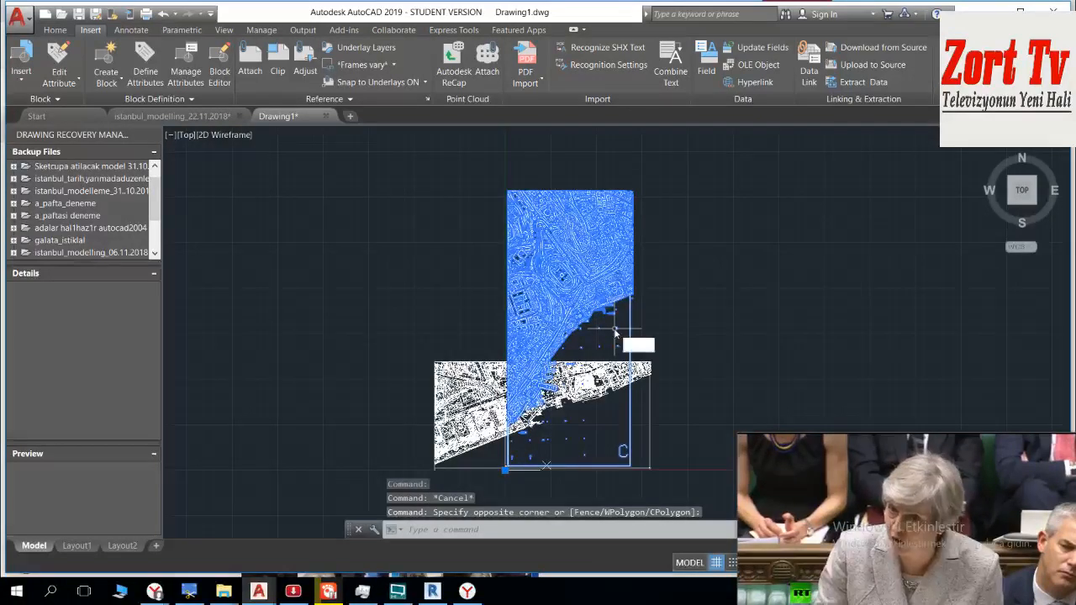
pyautogui.press('Return')
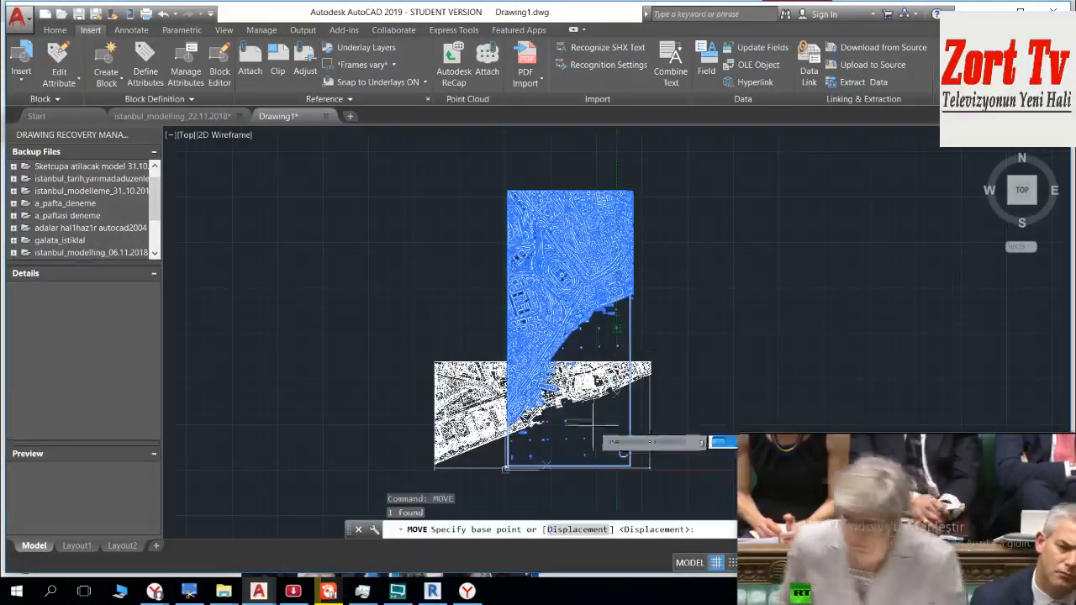
pyautogui.scroll(5, 672, 458)
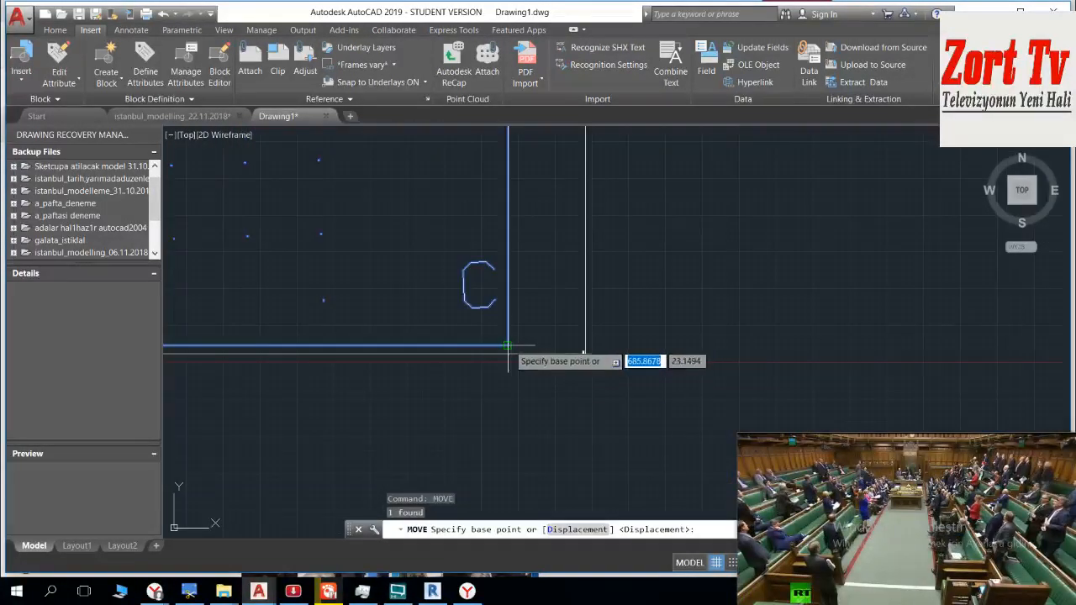
pyautogui.click(509, 344)
pyautogui.scroll(-5, 336, 344)
pyautogui.scroll(2, 366, 371)
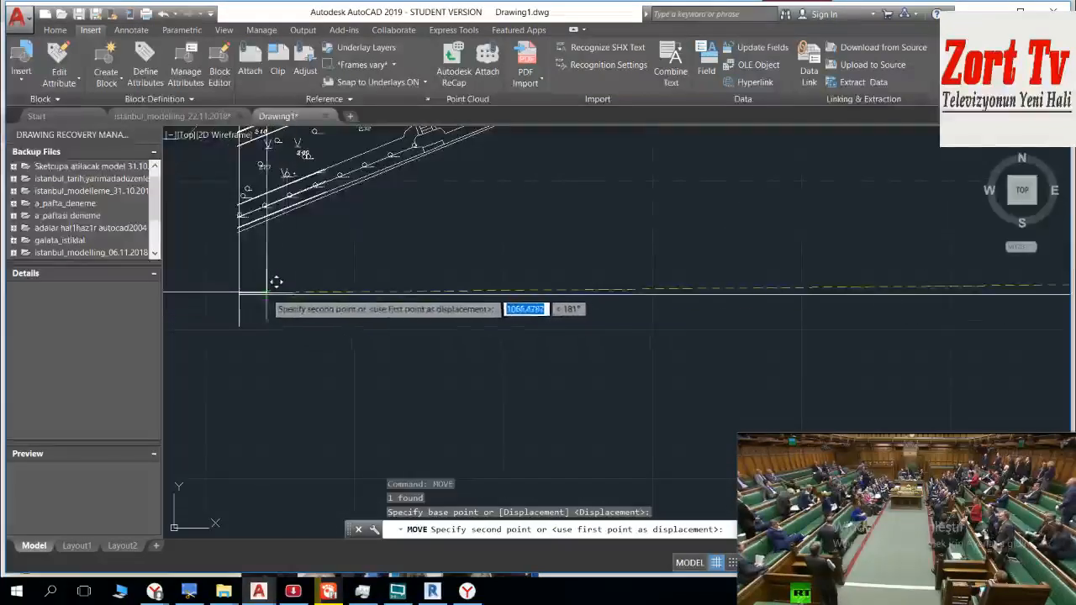
pyautogui.click(239, 293)
# Step: Move the sheet C block by its upper-right frame corner onto sheet B's upper-left frame corner so the sheets join side by side
pyautogui.scroll(-7, 288, 304)
pyautogui.moveTo(377, 333); pyautogui.dragTo(516, 379, button='middle')
pyautogui.scroll(-4, 418, 308)
pyautogui.scroll(6, 427, 202)
pyautogui.click(449, 171)
pyautogui.click(350, 227)
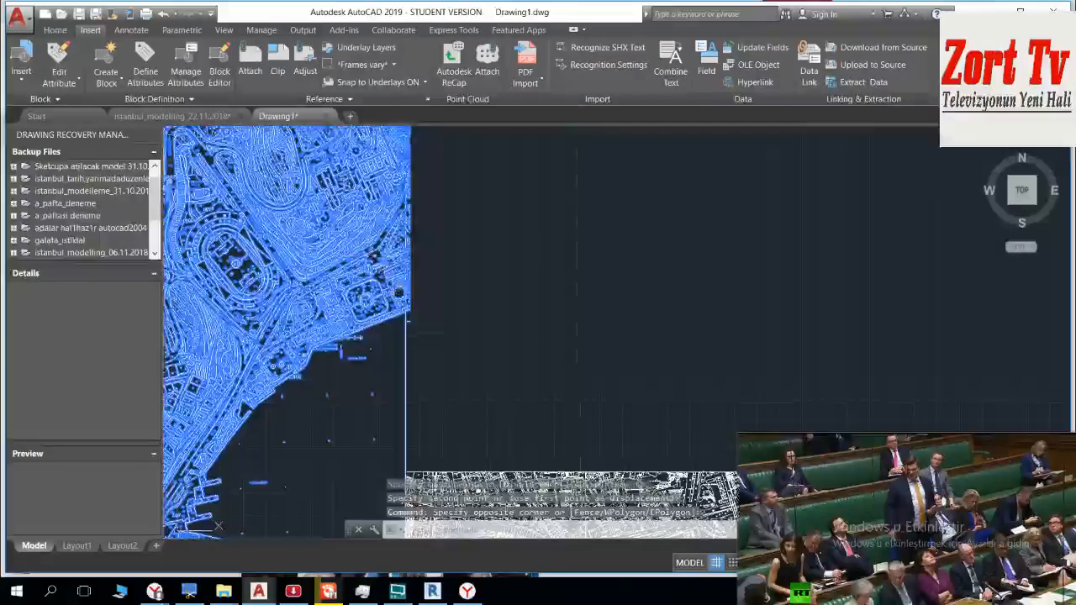
pyautogui.scroll(8, 504, 244)
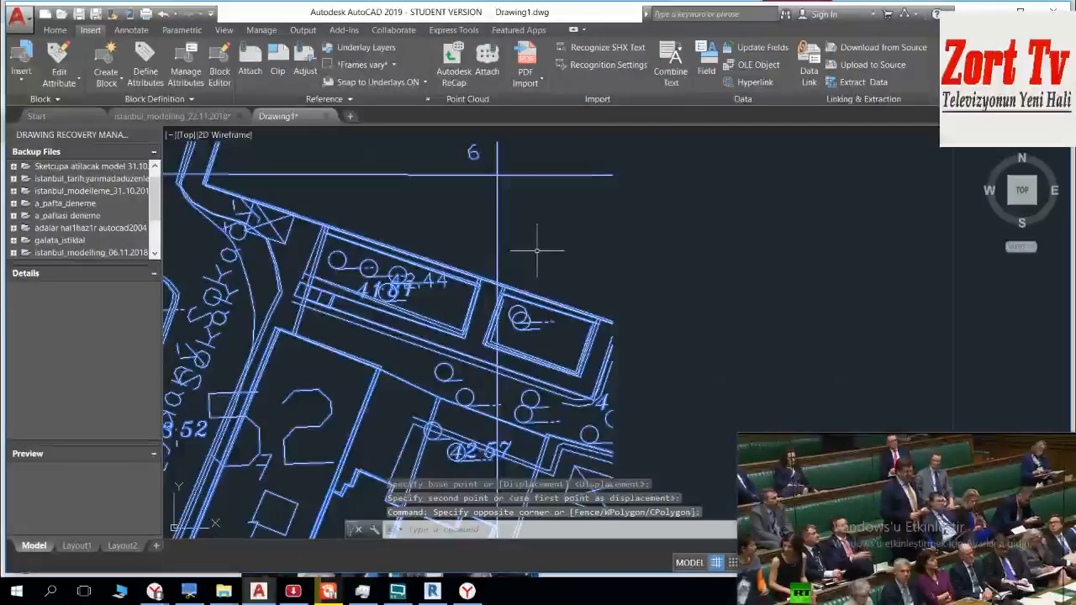
pyautogui.write('mo')
pyautogui.press('Return')
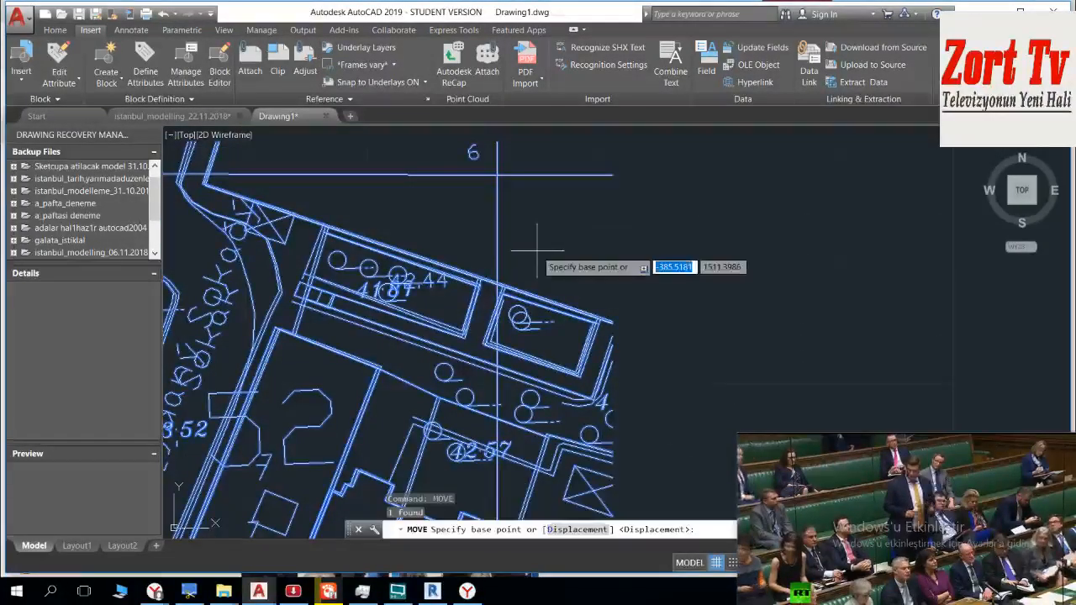
pyautogui.click(502, 168)
pyautogui.scroll(-10, 483, 311)
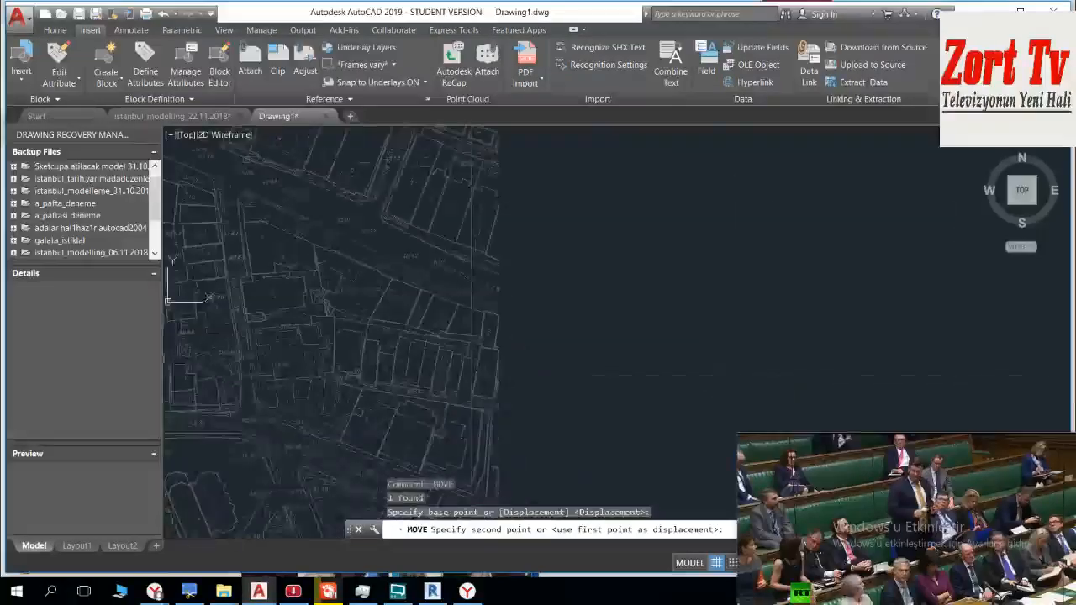
pyautogui.scroll(10, 513, 321)
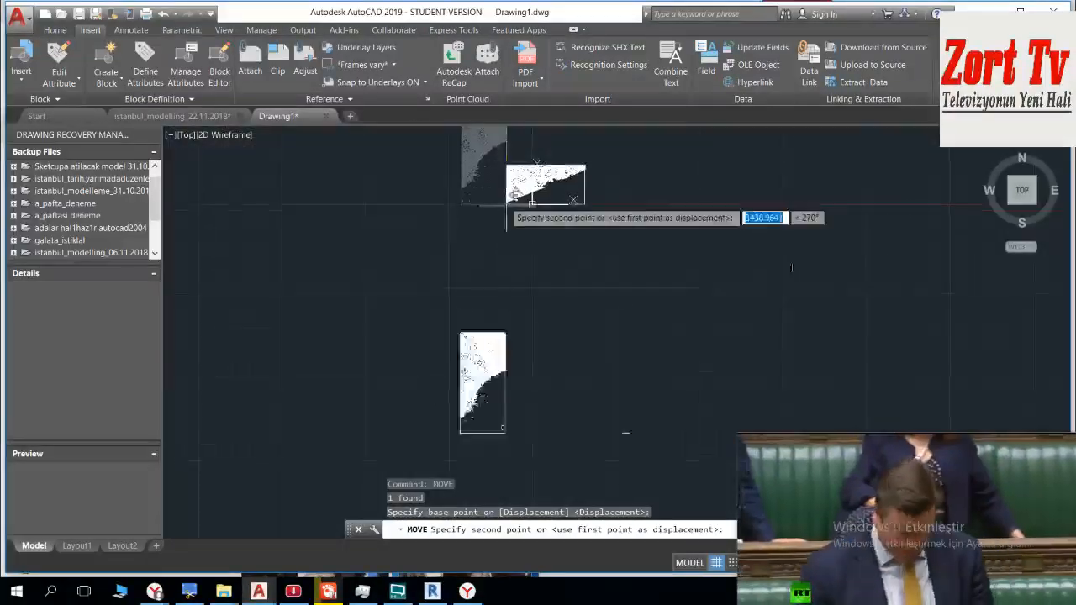
pyautogui.scroll(8, 513, 275)
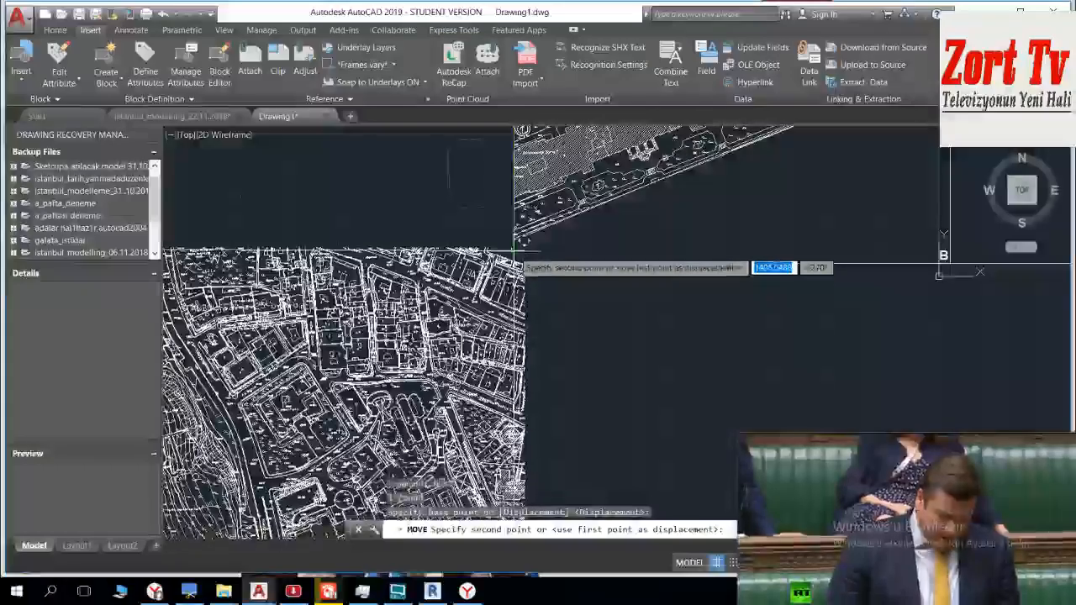
pyautogui.scroll(5, 508, 277)
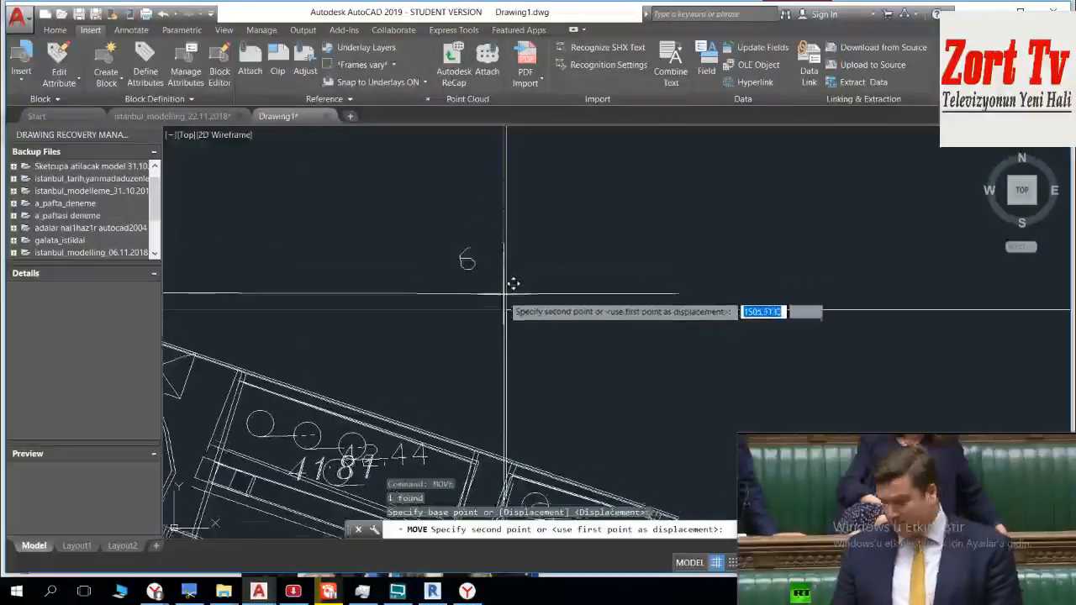
pyautogui.scroll(-10, 515, 298)
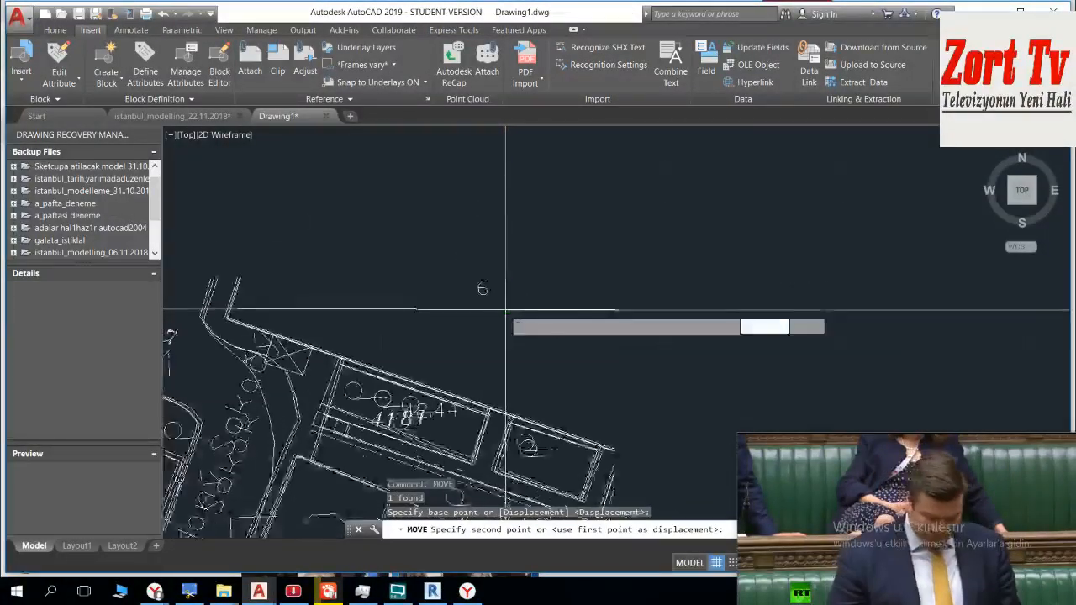
pyautogui.scroll(10, 761, 268)
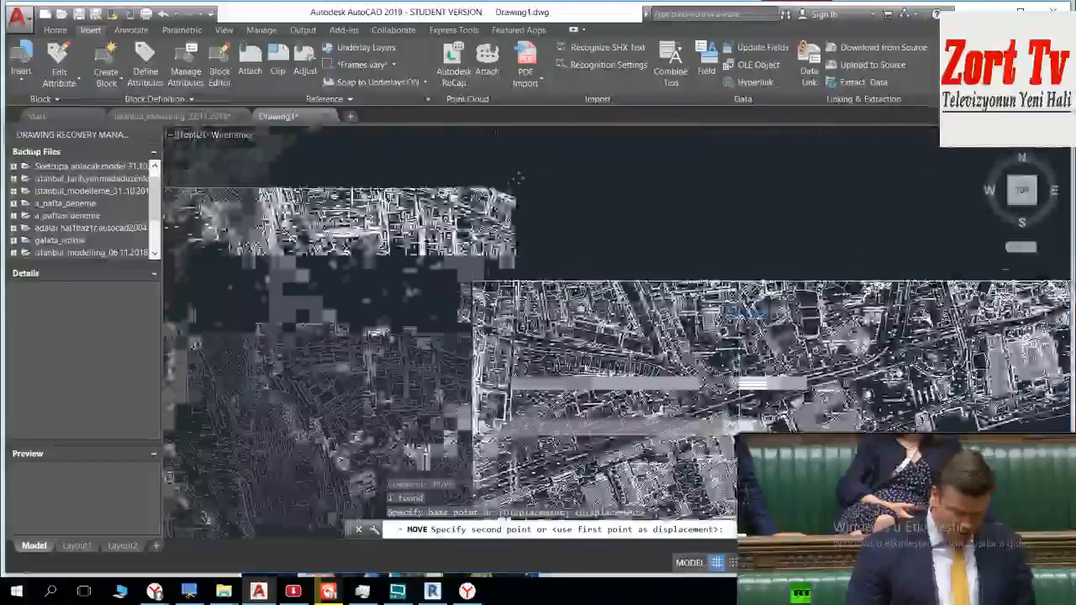
pyautogui.scroll(6, 507, 308)
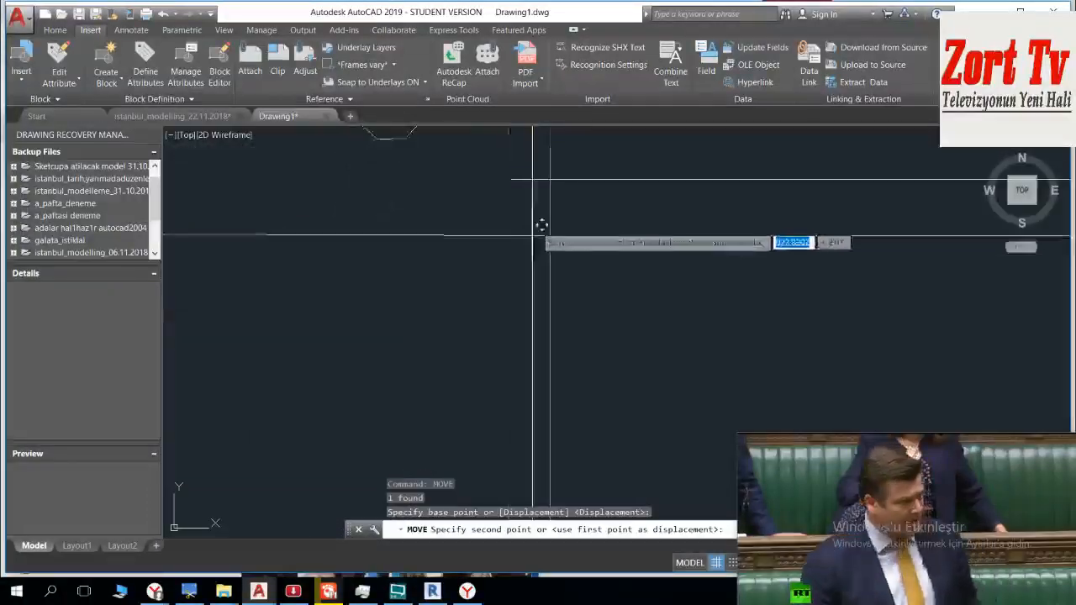
pyautogui.scroll(-8, 569, 300)
# Step: Look over the placed sheet C and its position against the neighbouring sheets
pyautogui.moveTo(491, 412); pyautogui.dragTo(442, 240, button='middle')
pyautogui.click(469, 336)
pyautogui.press('Escape')
pyautogui.moveTo(397, 401); pyautogui.dragTo(362, 295, button='middle')
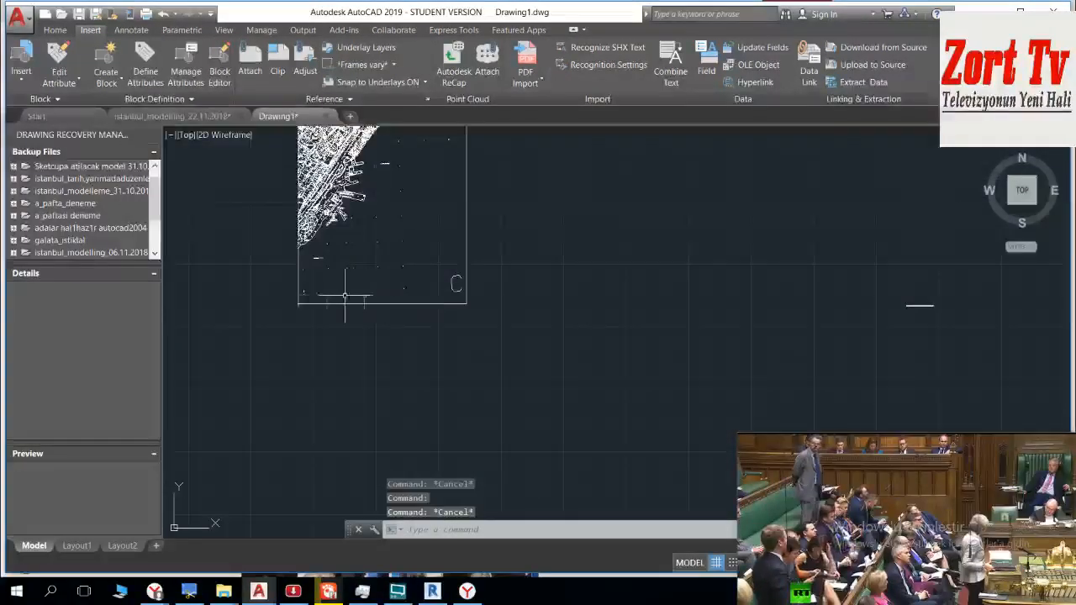
pyautogui.scroll(6, 307, 288)
pyautogui.scroll(-6, 302, 292)
pyautogui.scroll(-3, 501, 316)
pyautogui.scroll(3, 465, 244)
pyautogui.scroll(-6, 458, 262)
pyautogui.press('Escape')
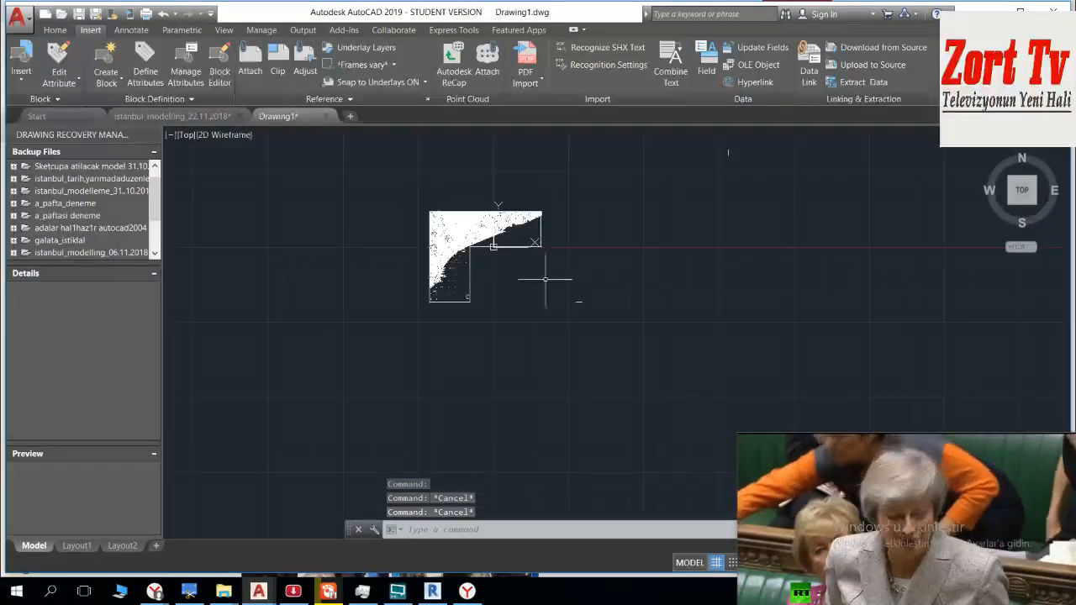
pyautogui.click(581, 284)
pyautogui.click(459, 279)
pyautogui.press('Escape')
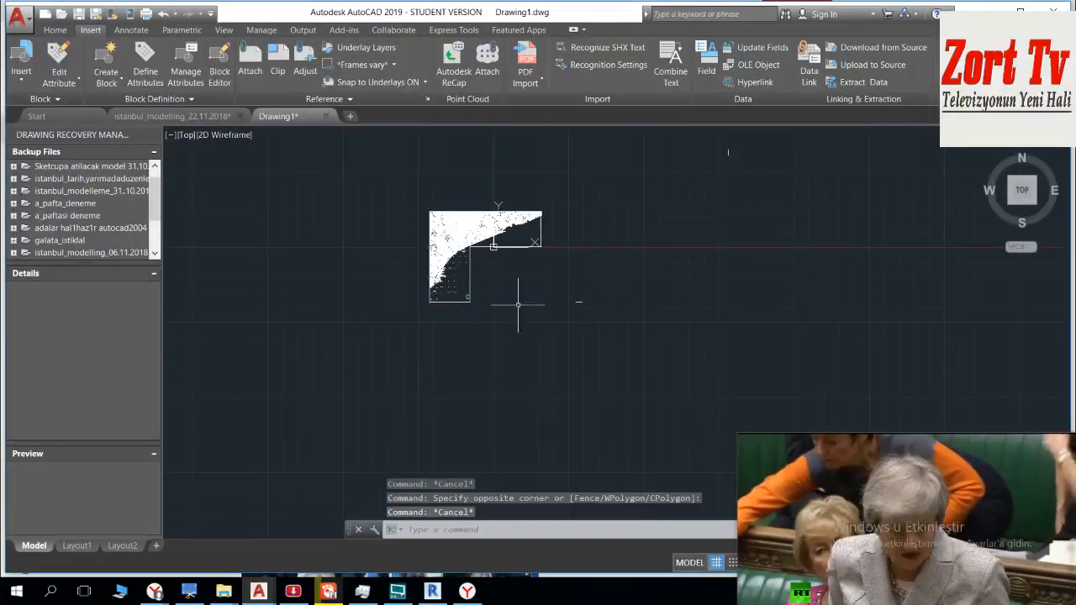
# Step: Examine how the lines continue across the seam between sheets C and B near Dolmabahçe Sarayı
pyautogui.scroll(8, 493, 245)
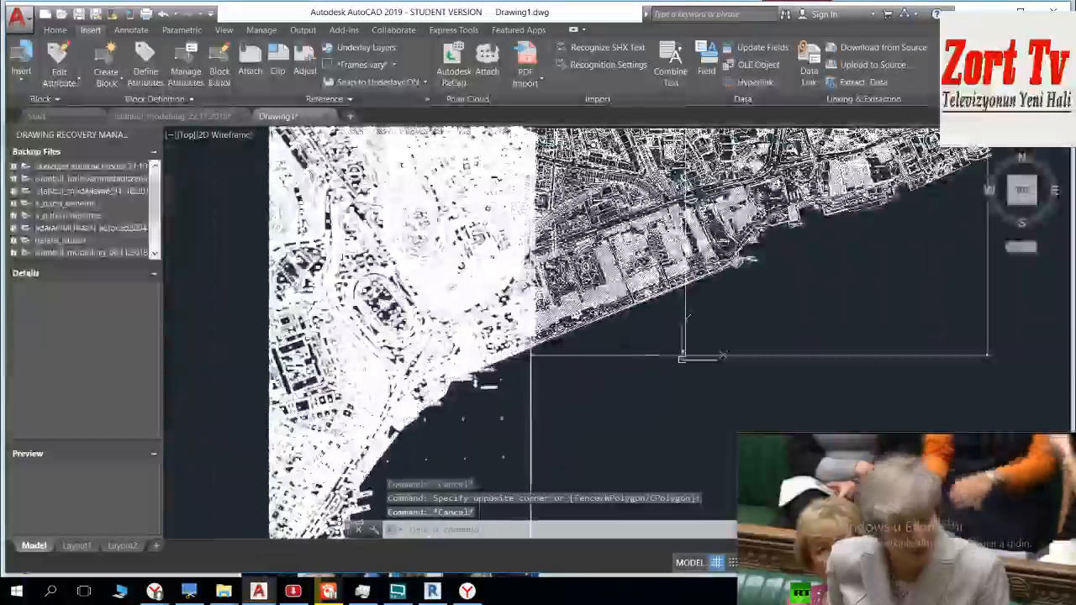
pyautogui.press('Escape')
pyautogui.scroll(6, 531, 354)
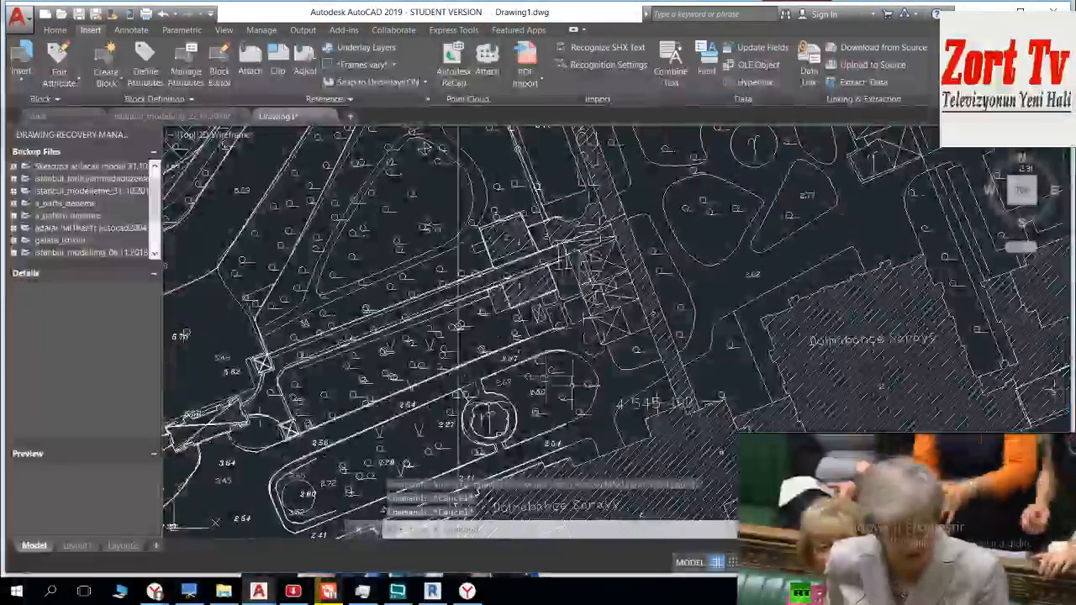
pyautogui.scroll(2, 420, 350)
pyautogui.click(461, 288)
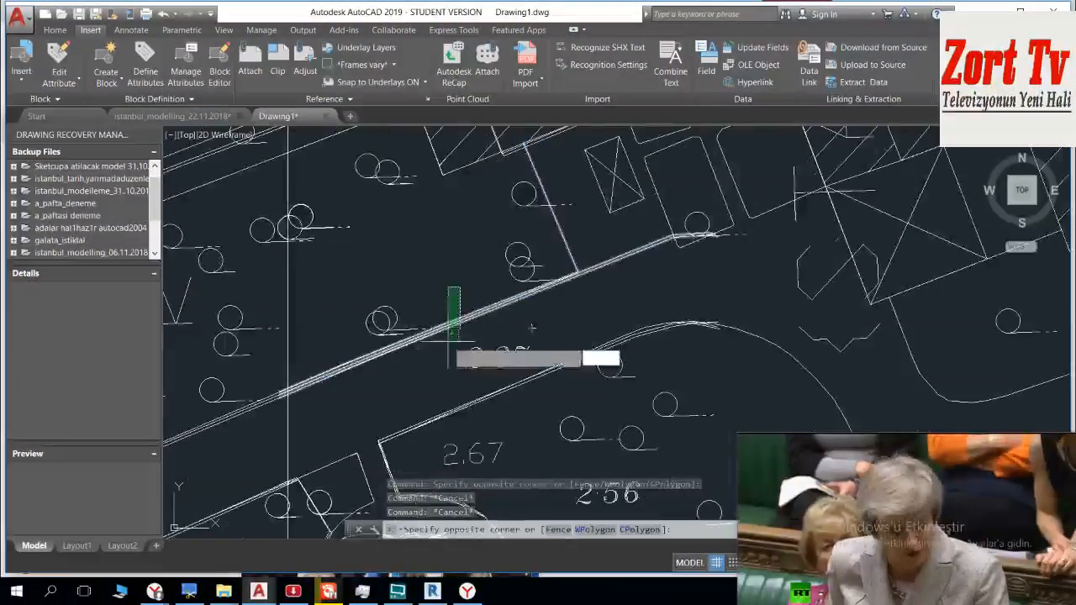
pyautogui.click(447, 341)
pyautogui.scroll(-4, 479, 290)
pyautogui.scroll(6, 493, 294)
pyautogui.press('Escape')
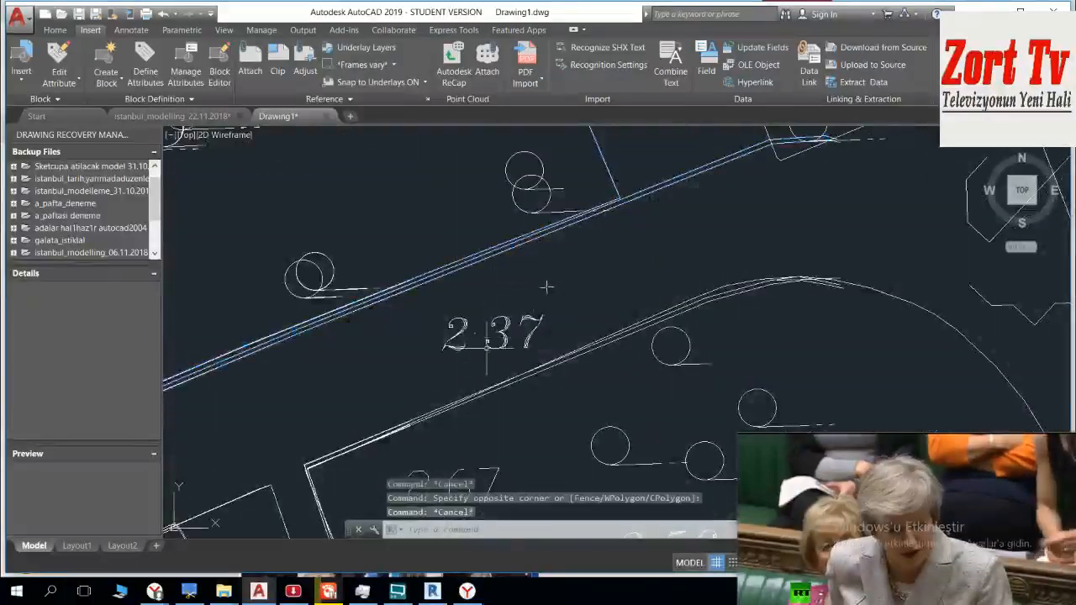
pyautogui.scroll(-4, 597, 235)
pyautogui.scroll(-8, 430, 344)
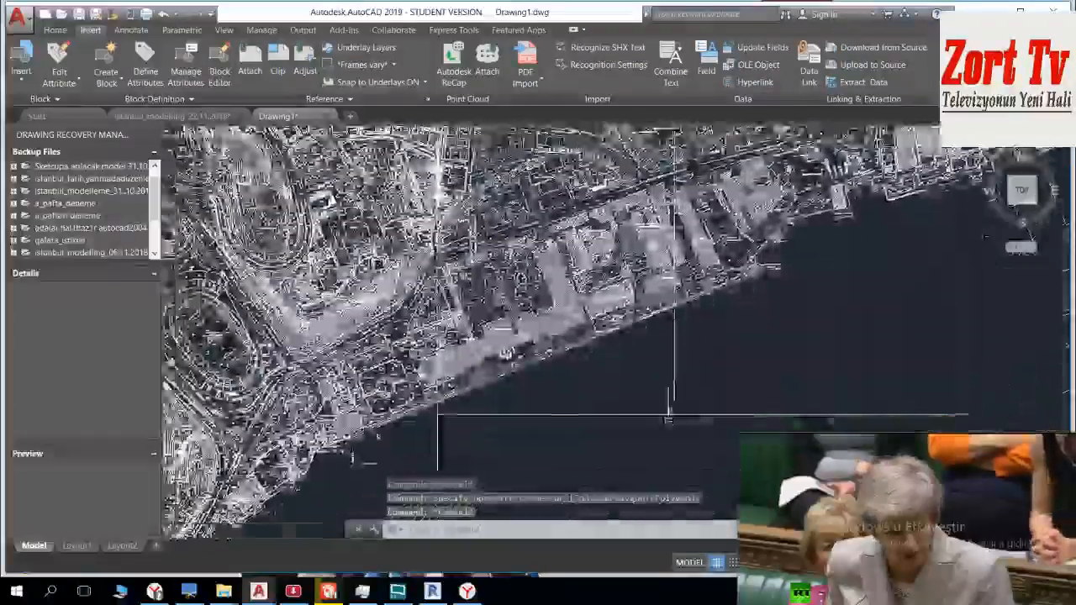
# Step: Look over the joined sheets A, B and C in Drawing1, checking the seams and the extent of the sheet C block
pyautogui.scroll(-2, 480, 344)
pyautogui.scroll(10, 470, 341)
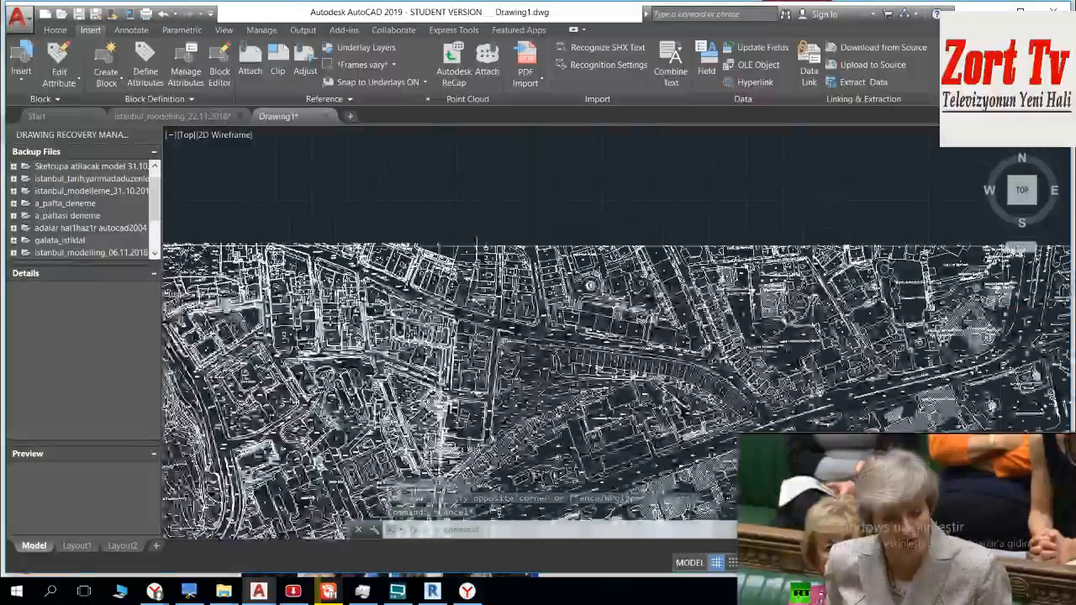
pyautogui.scroll(-8, 454, 214)
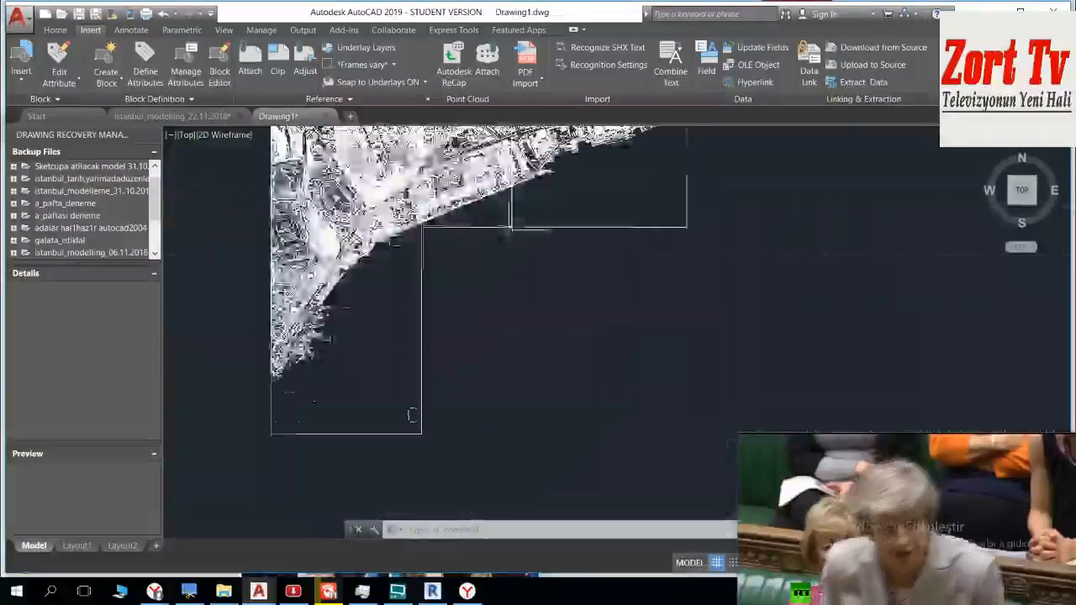
pyautogui.moveTo(453, 199); pyautogui.dragTo(456, 206, button='middle')
pyautogui.click(625, 240)
pyautogui.click(569, 261)
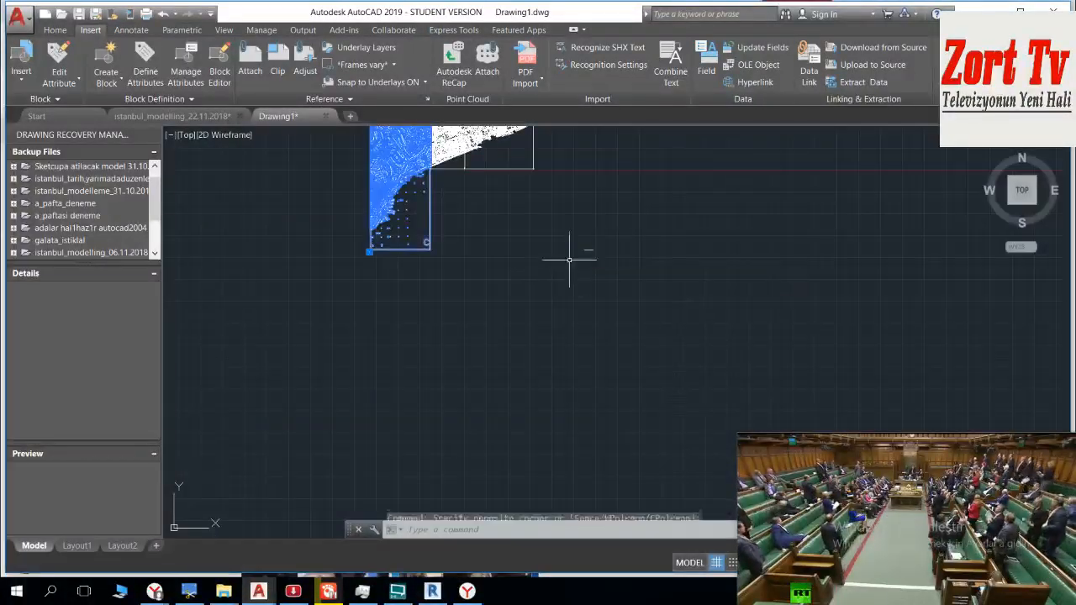
pyautogui.press('Escape')
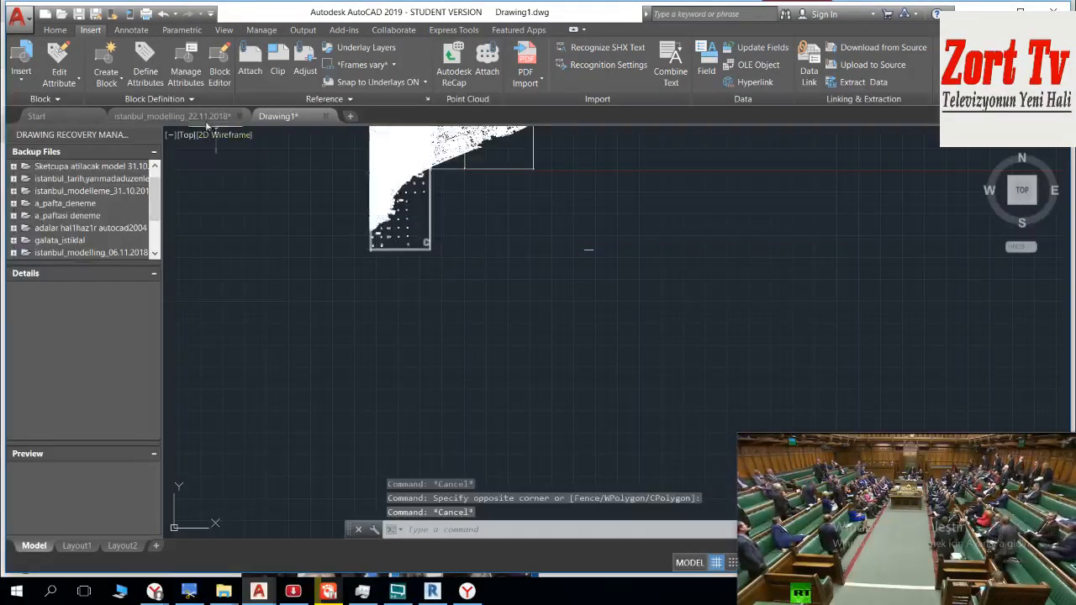
# Step: Switch to the istanbul_modelling_22.11.2018 drawing and locate the frame of sheet D and its lower-right corner
pyautogui.click(191, 117)
pyautogui.scroll(-5, 471, 253)
pyautogui.moveTo(514, 369); pyautogui.dragTo(520, 154, button='middle')
pyautogui.scroll(-8, 521, 283)
pyautogui.moveTo(521, 283); pyautogui.dragTo(521, 185, button='middle')
pyautogui.scroll(-4, 485, 283)
pyautogui.moveTo(454, 344); pyautogui.dragTo(490, 255, button='middle')
pyautogui.moveTo(490, 255); pyautogui.dragTo(572, 168)
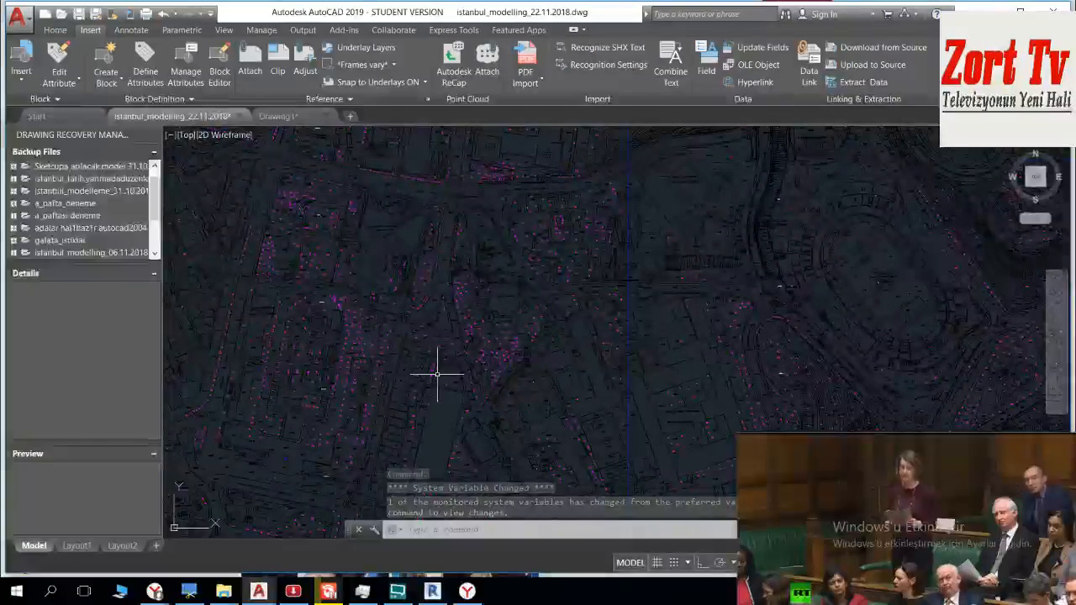
pyautogui.moveTo(437, 378); pyautogui.dragTo(555, 202, button='middle')
pyautogui.moveTo(492, 445); pyautogui.dragTo(541, 132, button='middle')
pyautogui.scroll(-4, 523, 277)
pyautogui.moveTo(525, 361); pyautogui.dragTo(554, 173, button='middle')
pyautogui.moveTo(495, 496); pyautogui.dragTo(532, 304, button='middle')
pyautogui.scroll(-2, 552, 286)
pyautogui.moveTo(550, 352); pyautogui.dragTo(574, 183, button='middle')
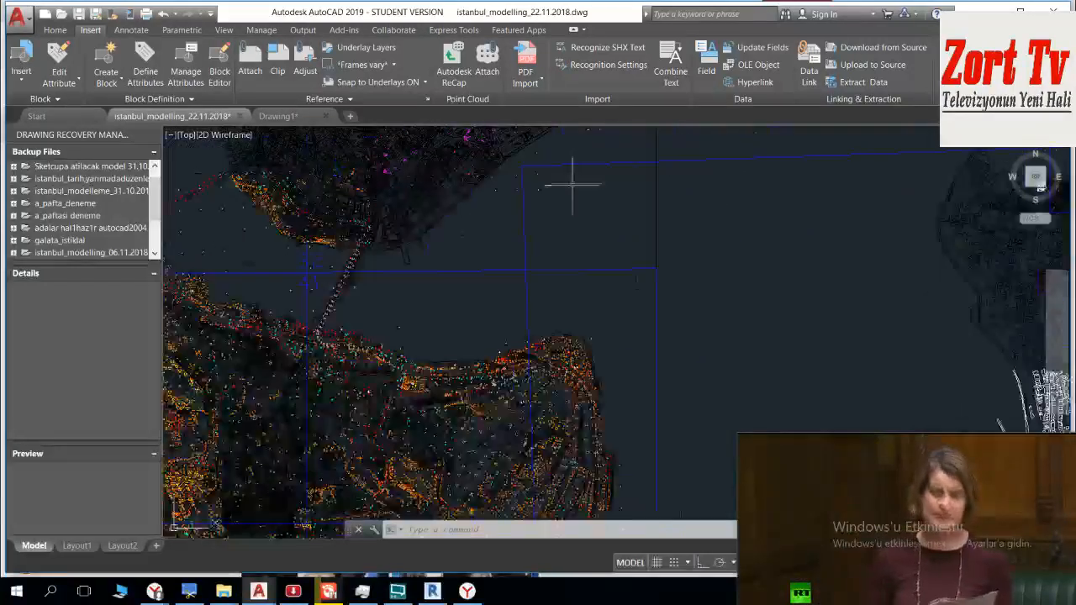
pyautogui.moveTo(574, 247); pyautogui.dragTo(551, 416, button='middle')
pyautogui.scroll(5, 623, 225)
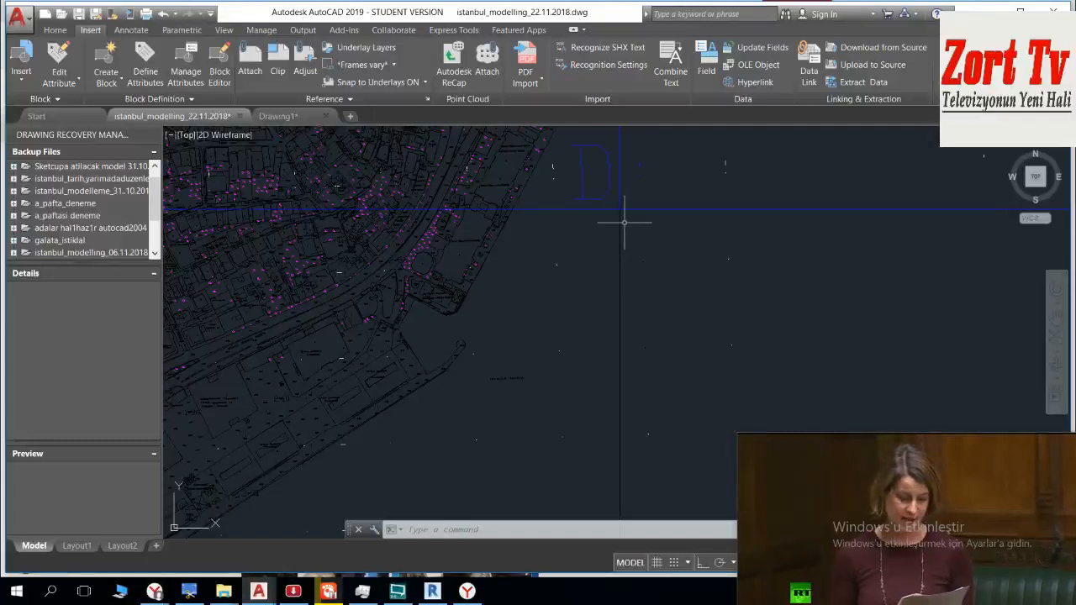
pyautogui.scroll(-4, 627, 300)
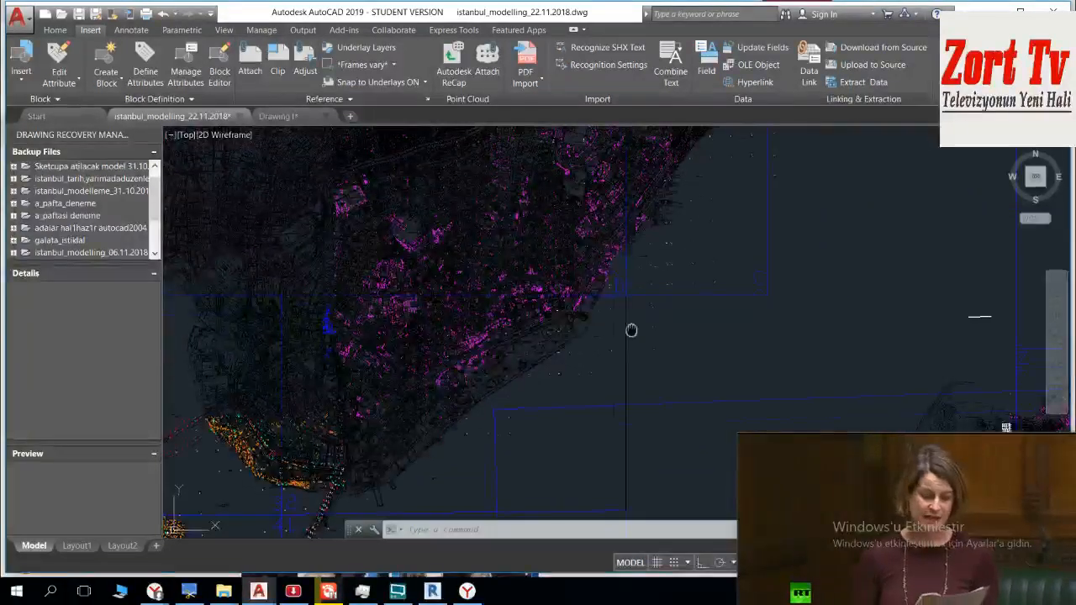
pyautogui.moveTo(631, 328); pyautogui.dragTo(637, 363, button='middle')
# Step: Set up a single-sheet plot with the AutoCAD PDF (High Quality Print).pc3 plotter, the selami paper size and a 1:1 scale
pyautogui.hotkey('ctrl', 'p')
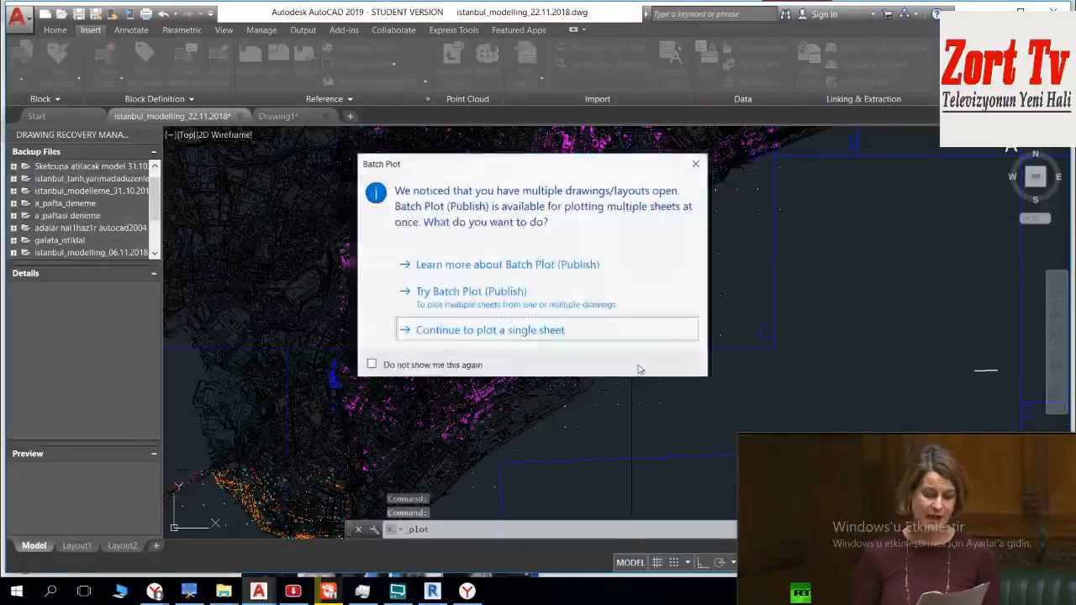
pyautogui.click(600, 330)
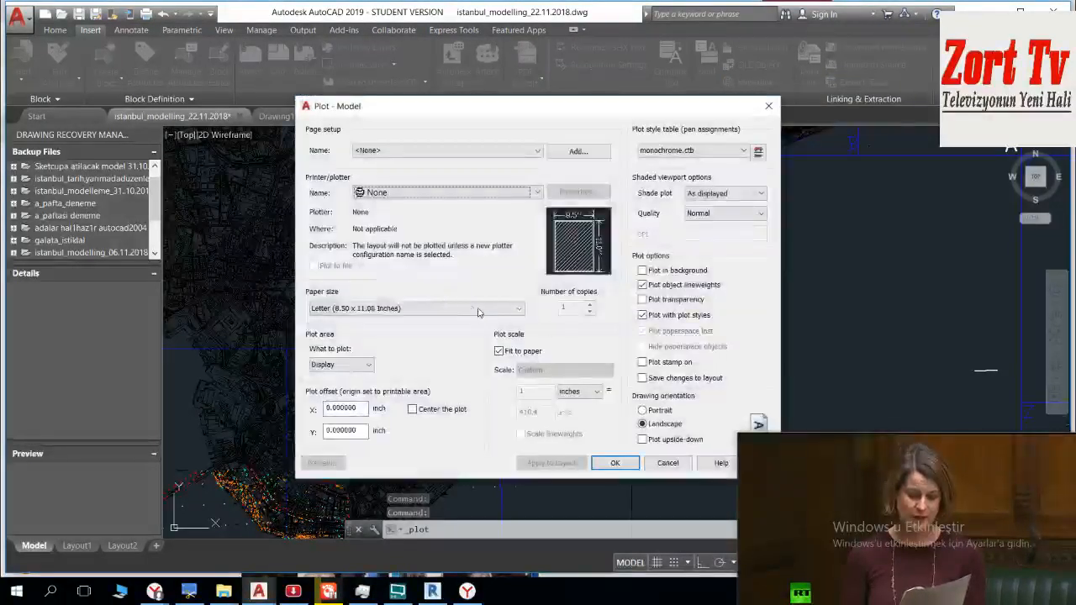
pyautogui.click(483, 192)
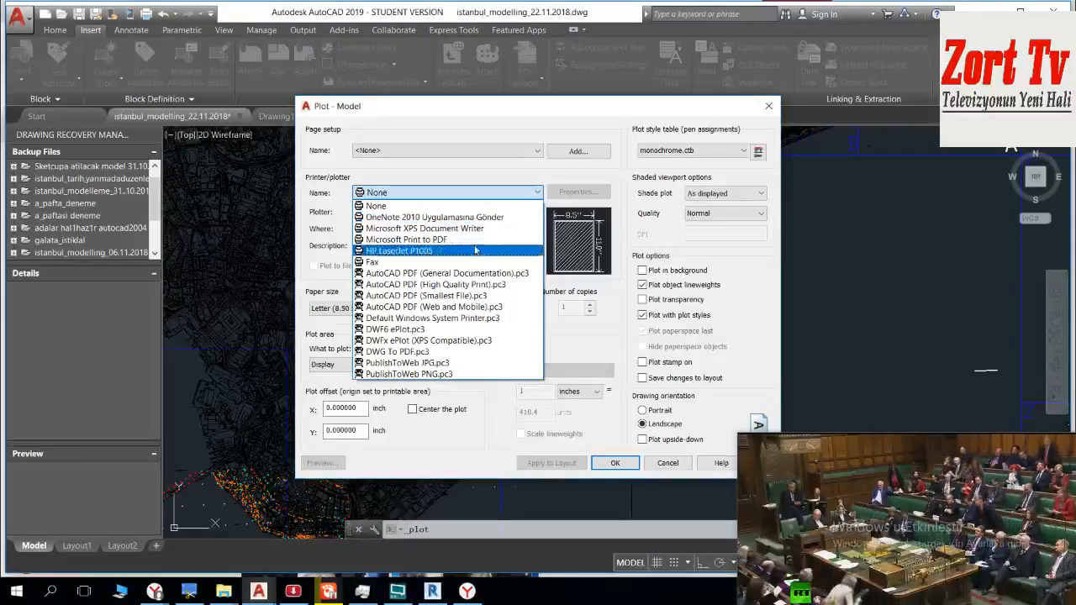
pyautogui.click(495, 285)
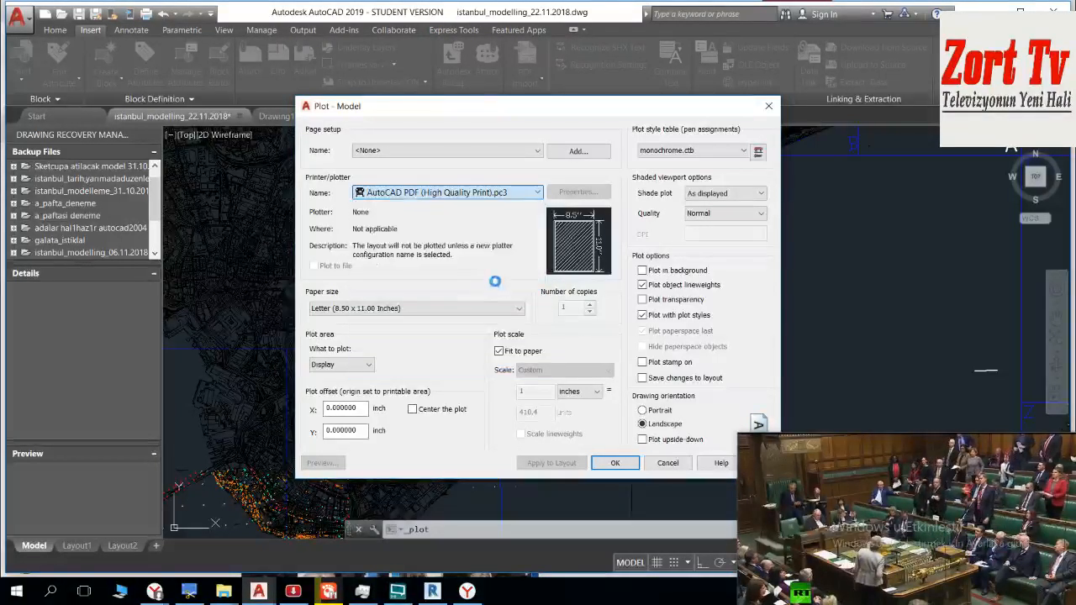
pyautogui.click(490, 308)
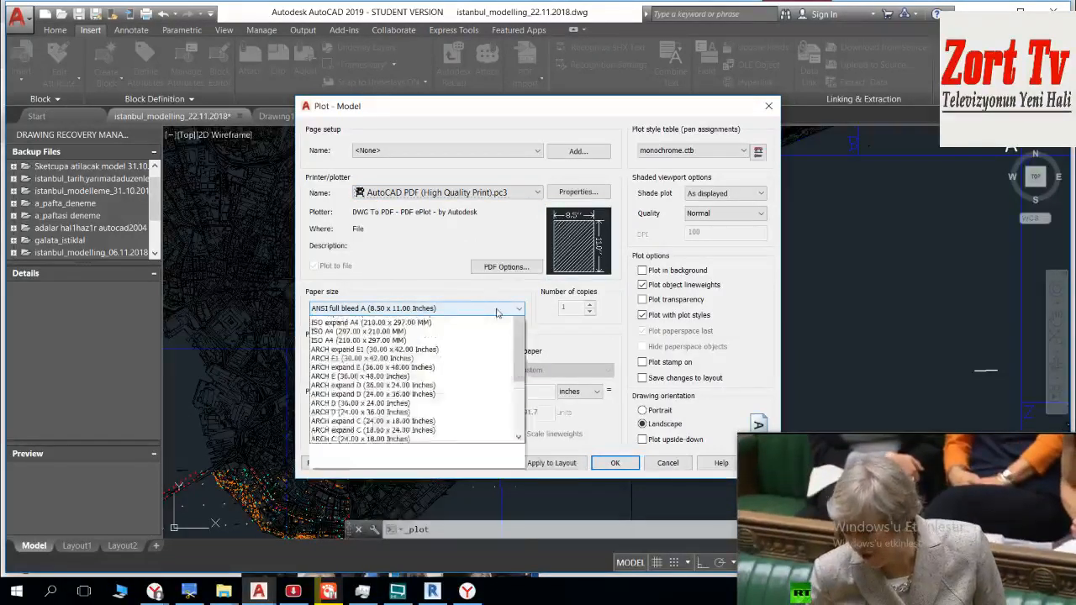
pyautogui.scroll(10, 445, 328)
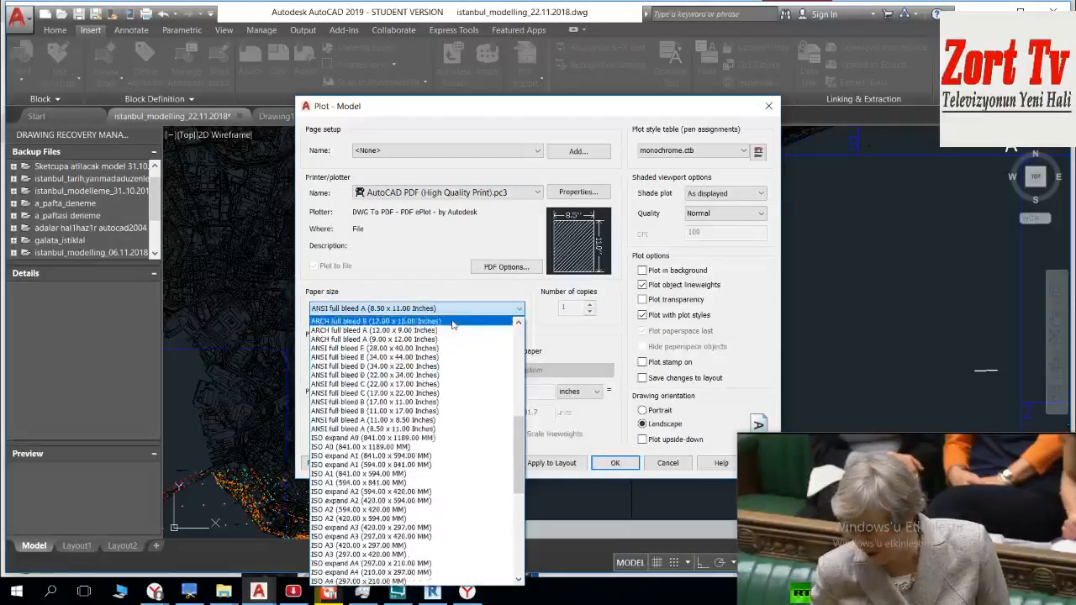
pyautogui.scroll(6, 450, 319)
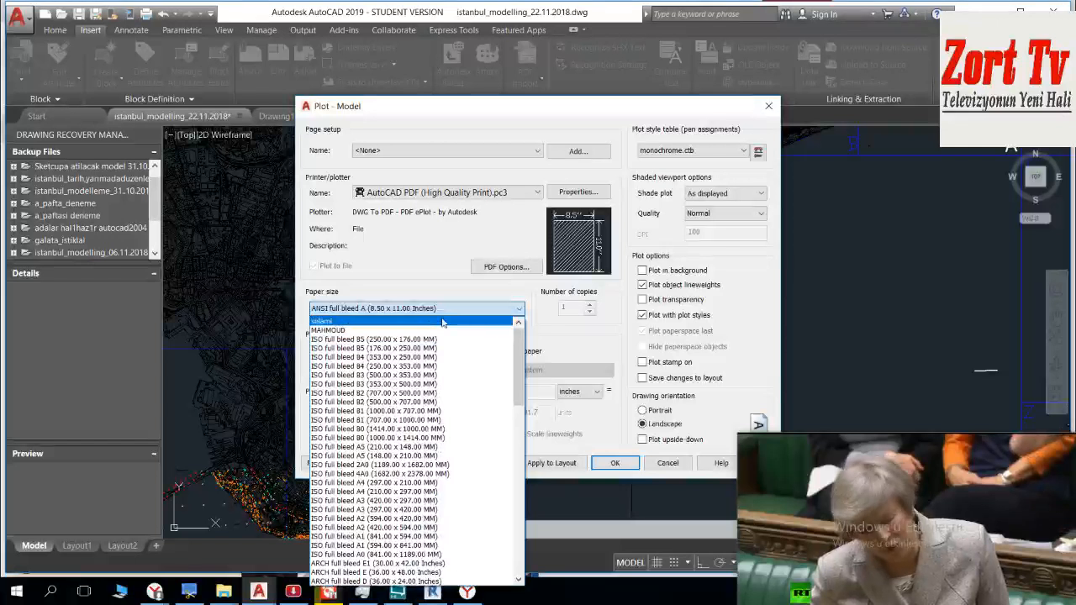
pyautogui.click(441, 322)
pyautogui.click(349, 364)
pyautogui.click(483, 338)
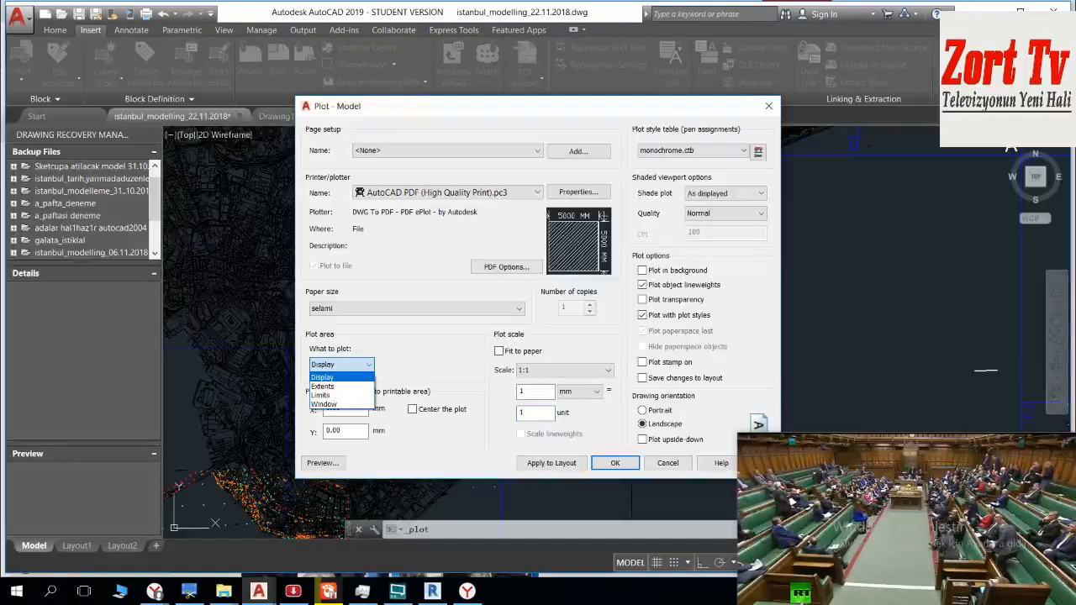
# Step: Define the plot area as a window around sheet D, from outside its lower-right frame corner to outside its upper-left corner
pyautogui.click(324, 377)
pyautogui.click(340, 364)
pyautogui.click(324, 410)
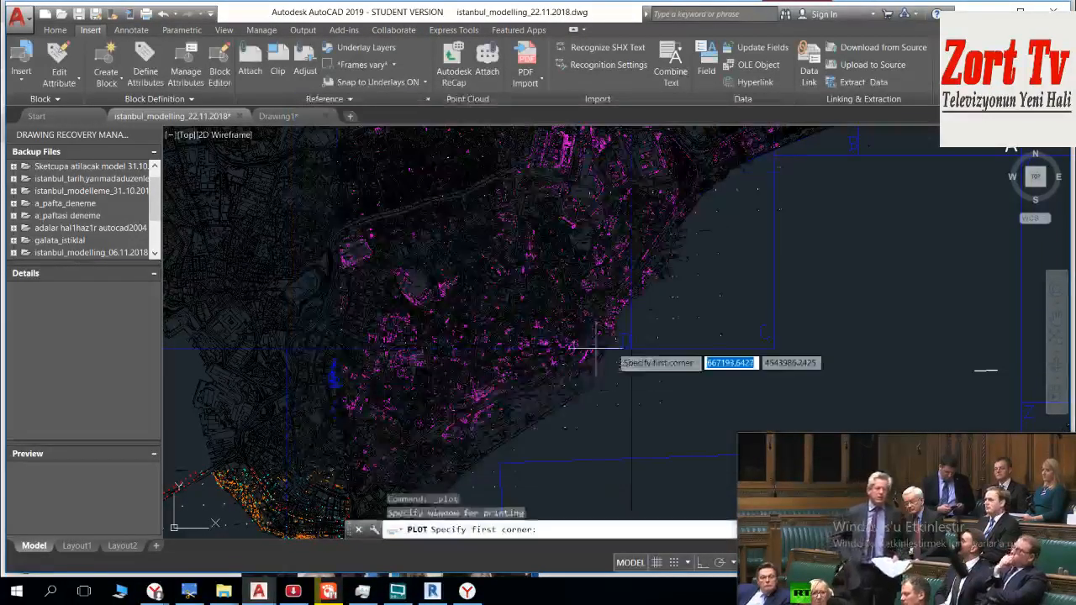
pyautogui.scroll(2, 636, 354)
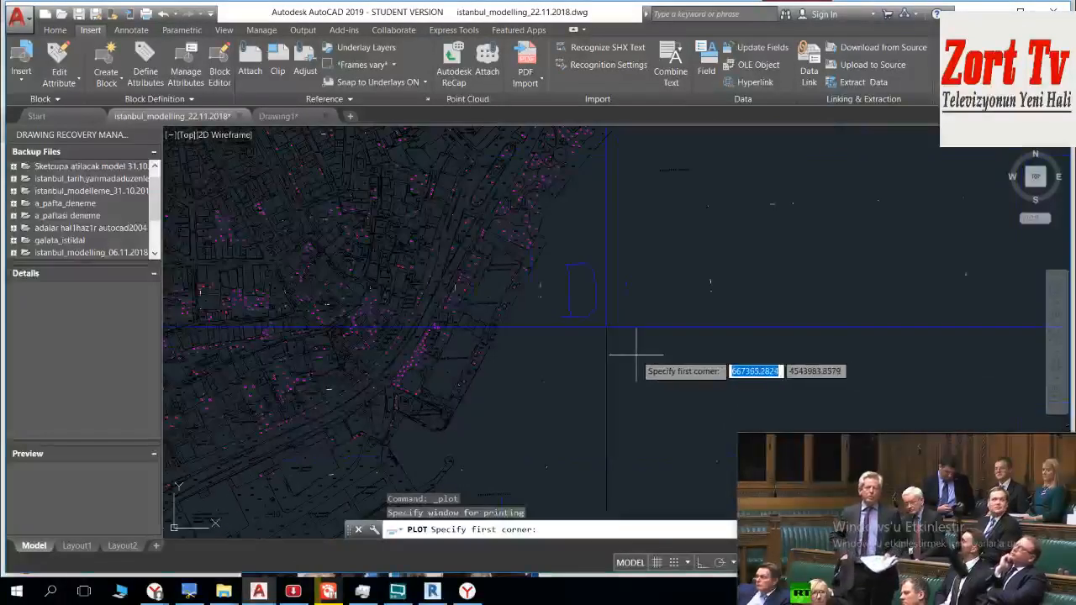
pyautogui.click(627, 336)
pyautogui.scroll(-3, 591, 211)
pyautogui.moveTo(591, 215); pyautogui.dragTo(629, 475, button='middle')
pyautogui.scroll(-4, 550, 345)
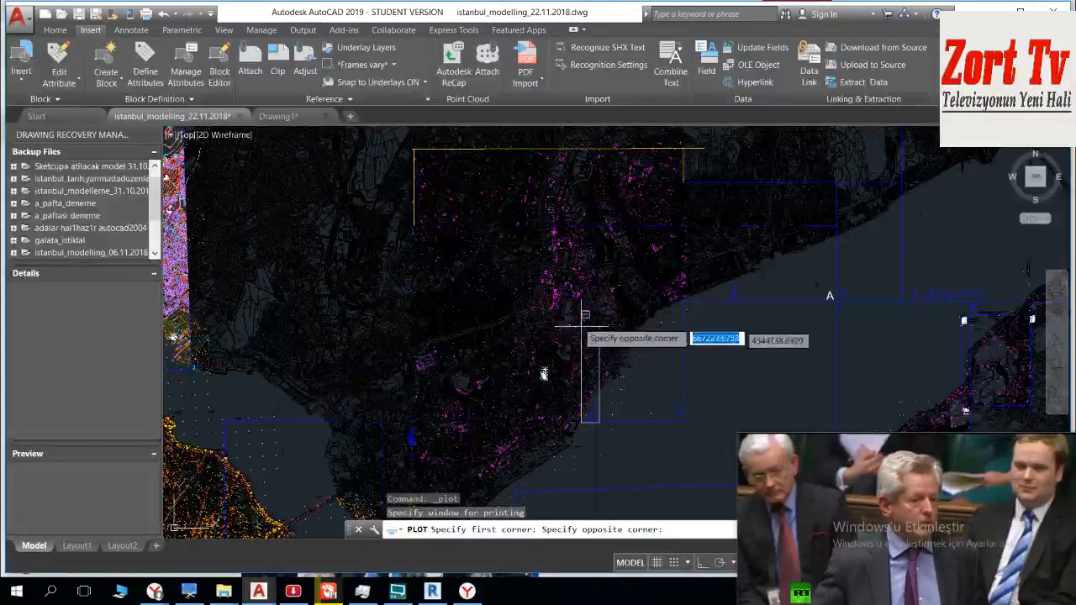
pyautogui.scroll(3, 437, 223)
pyautogui.moveTo(407, 191); pyautogui.dragTo(320, 248, button='middle')
pyautogui.scroll(-3, 320, 249)
pyautogui.scroll(-4, 362, 306)
pyautogui.moveTo(361, 306); pyautogui.dragTo(382, 279, button='middle')
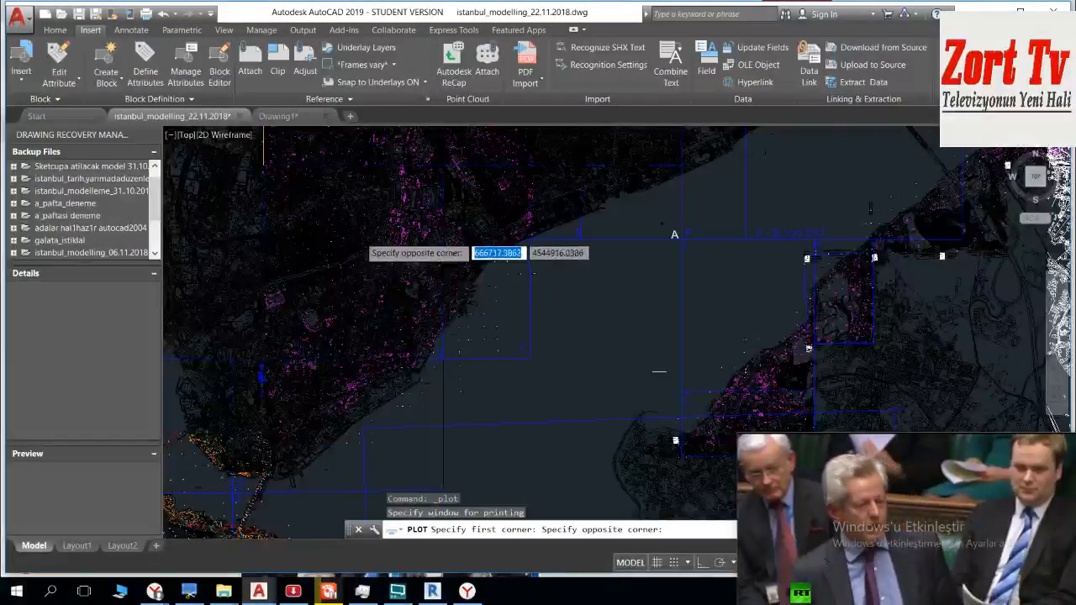
pyautogui.scroll(3, 360, 237)
pyautogui.moveTo(361, 239)
pyautogui.mouseDown(button='middle')
pyautogui.moveTo(437, 341)
pyautogui.moveTo(421, 306)
pyautogui.mouseUp(button='middle')
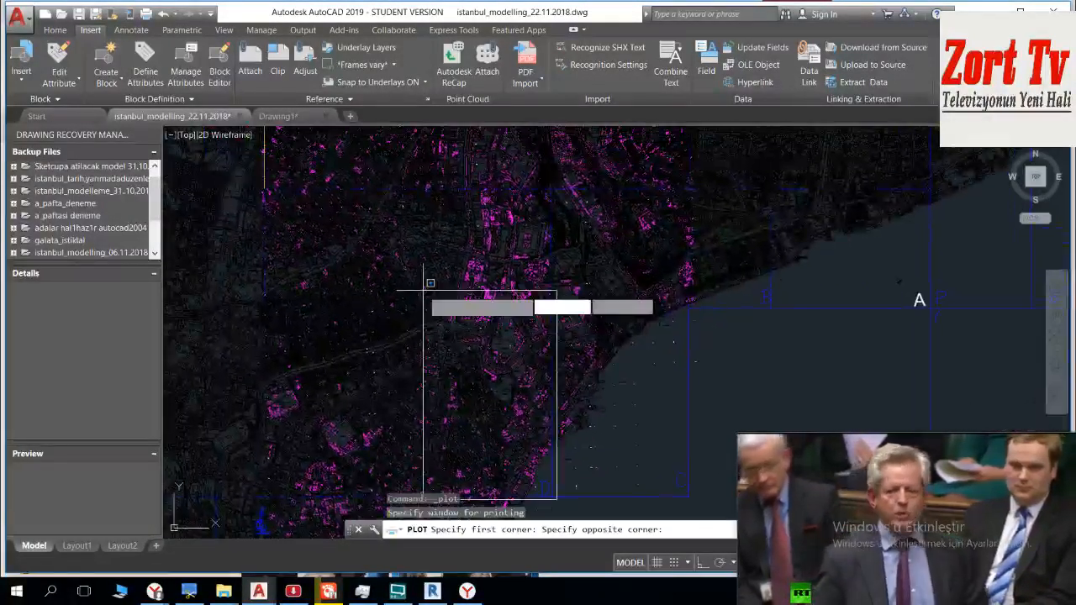
pyautogui.scroll(6, 425, 288)
pyautogui.scroll(2, 311, 234)
pyautogui.moveTo(535, 396)
pyautogui.mouseDown(button='middle')
pyautogui.moveTo(440, 238)
pyautogui.moveTo(383, 201)
pyautogui.mouseUp(button='middle')
pyautogui.scroll(2, 353, 285)
pyautogui.scroll(4, 348, 317)
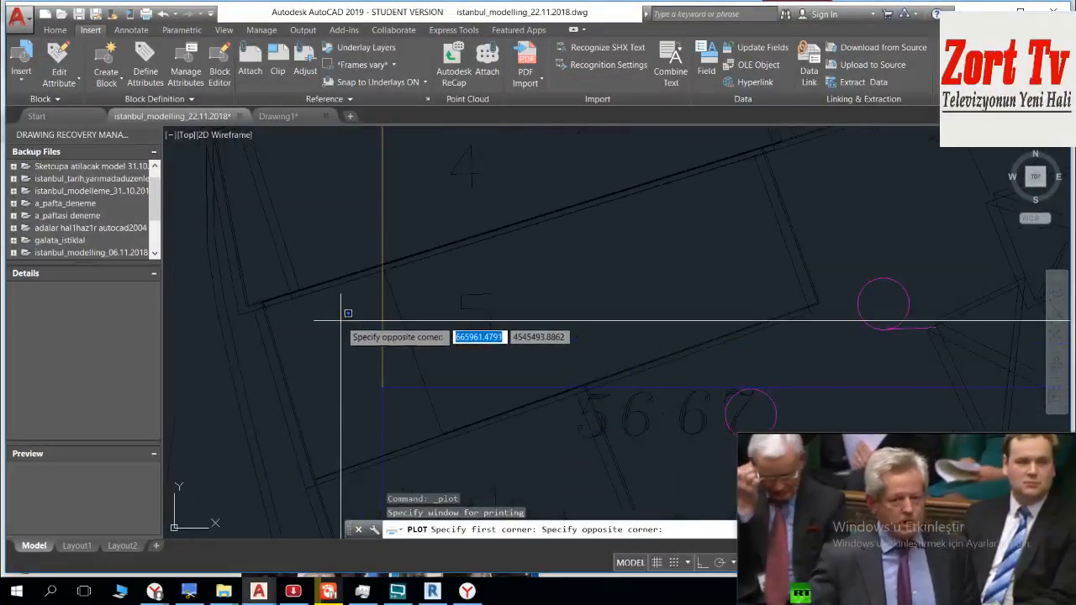
pyautogui.click(340, 319)
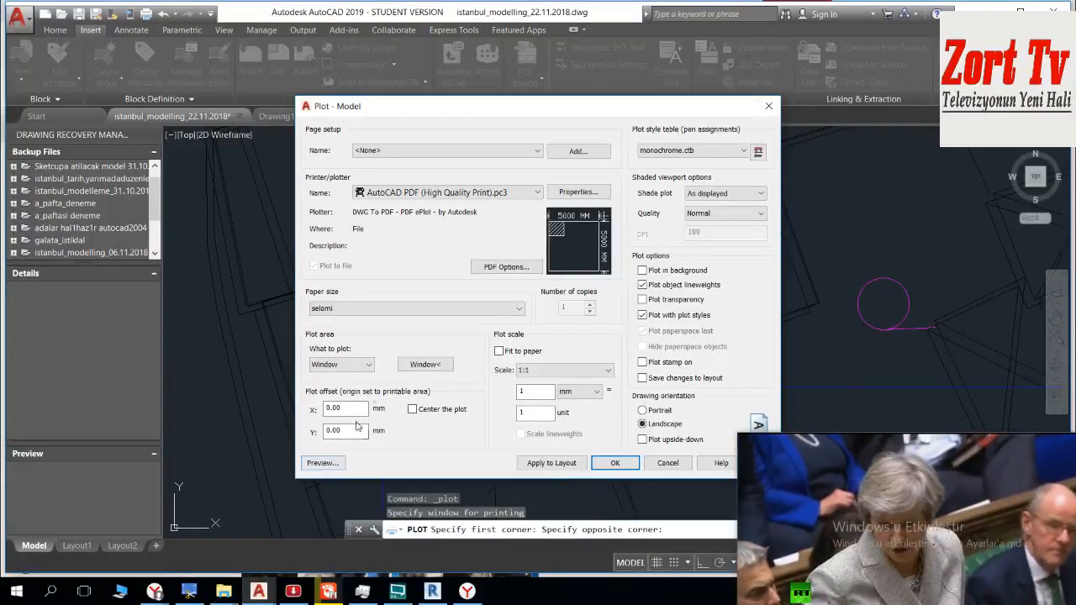
# Step: Try the ISO full bleed 2A0 (1189.00 x 1682.00 MM) paper size and preview the plot of sheet D
pyautogui.click(498, 309)
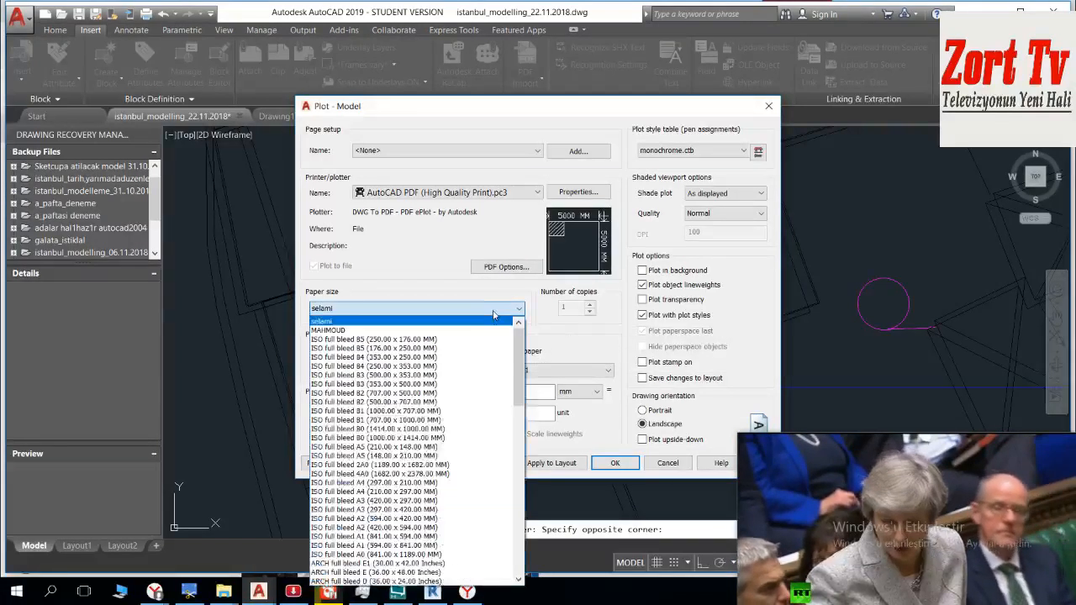
pyautogui.scroll(-5, 444, 366)
pyautogui.scroll(1, 444, 366)
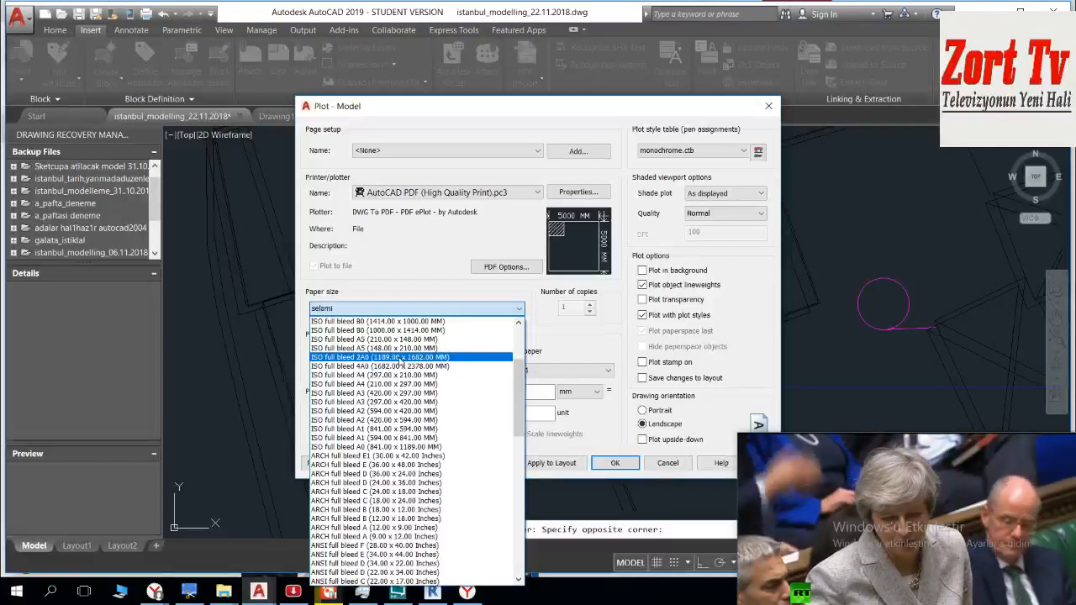
pyautogui.click(399, 357)
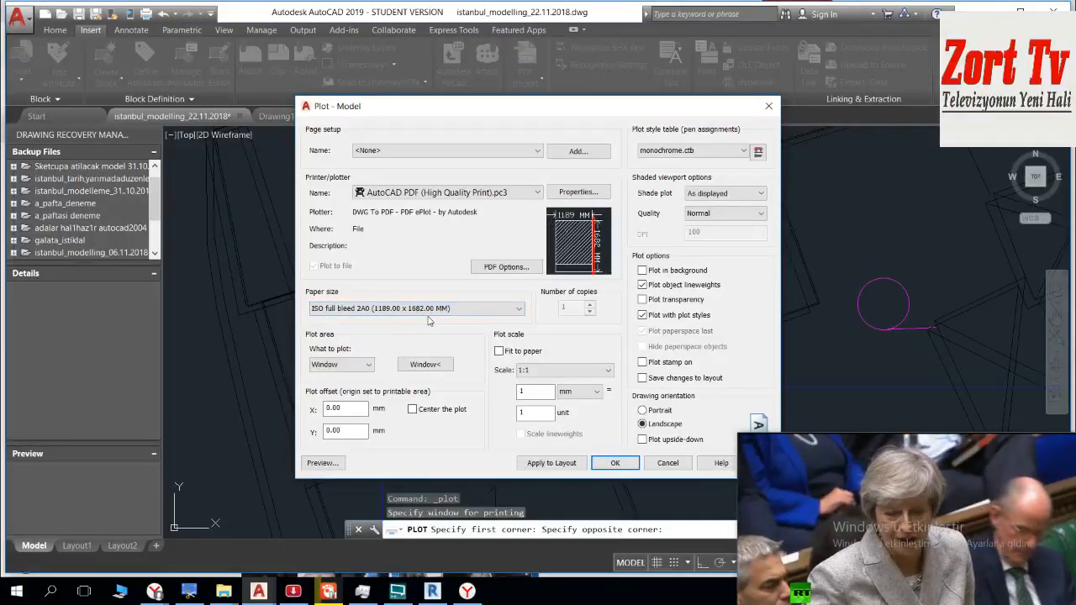
pyautogui.click(323, 463)
pyautogui.click(592, 305)
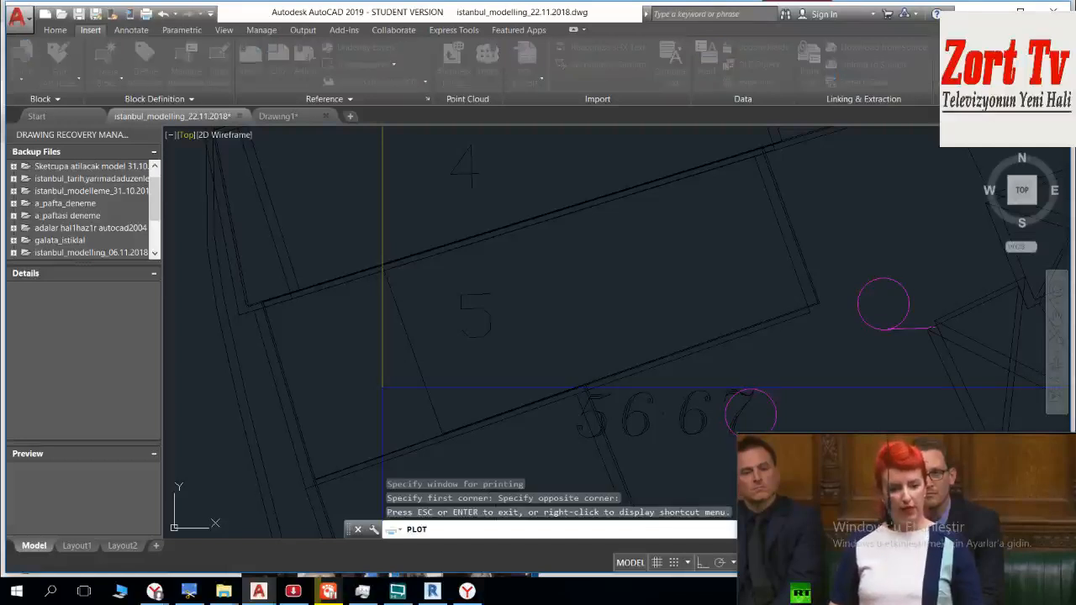
# Step: Set the paper size to ISO full bleed 4A0 (1682.00 x 2378.00 MM) and check sheet D in the plot preview
pyautogui.click(494, 311)
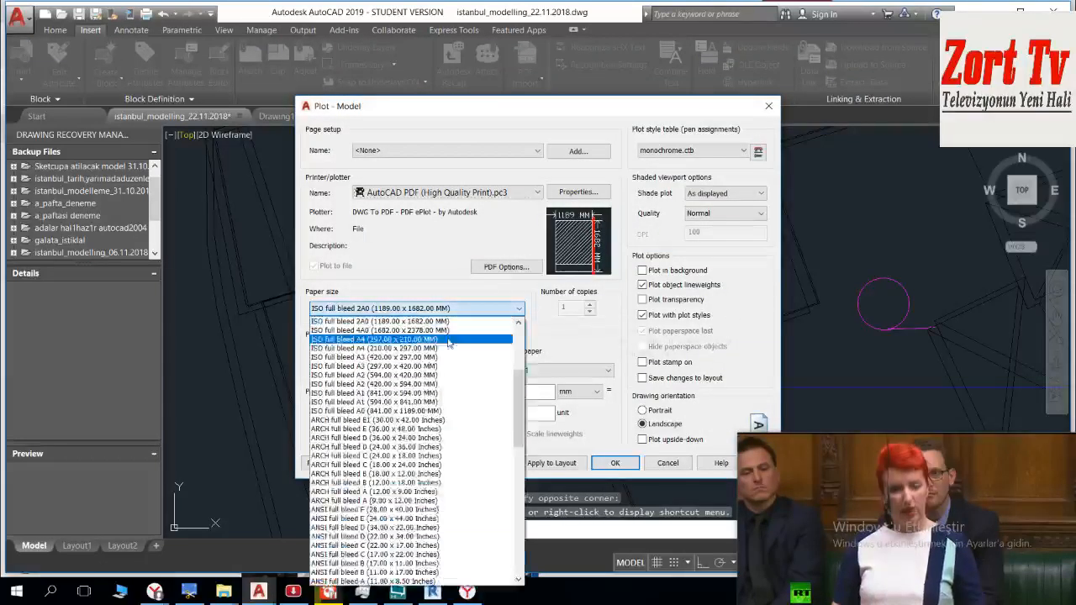
pyautogui.click(437, 329)
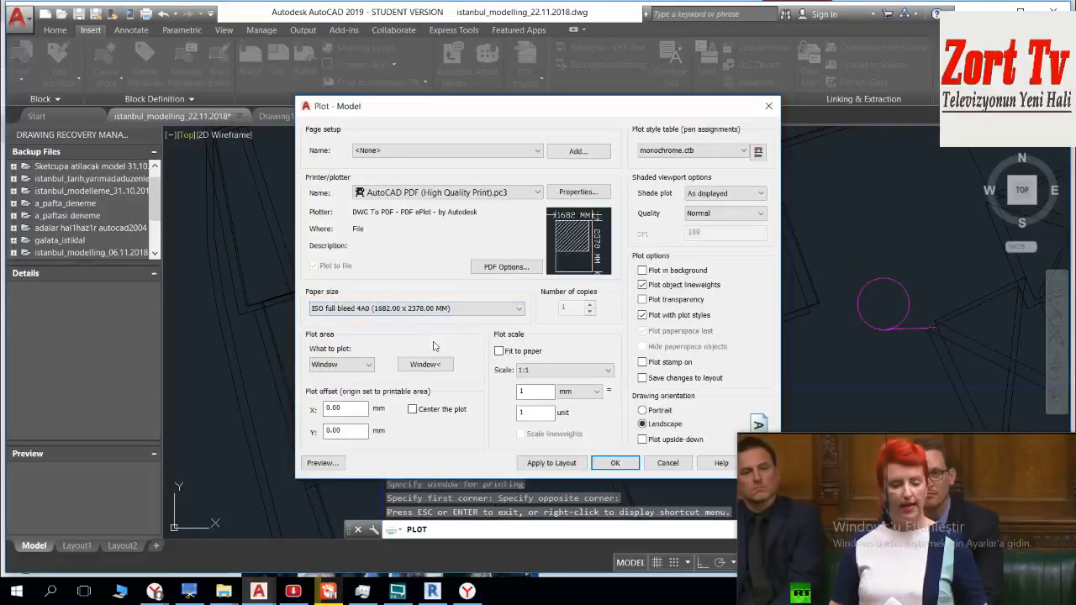
pyautogui.click(338, 464)
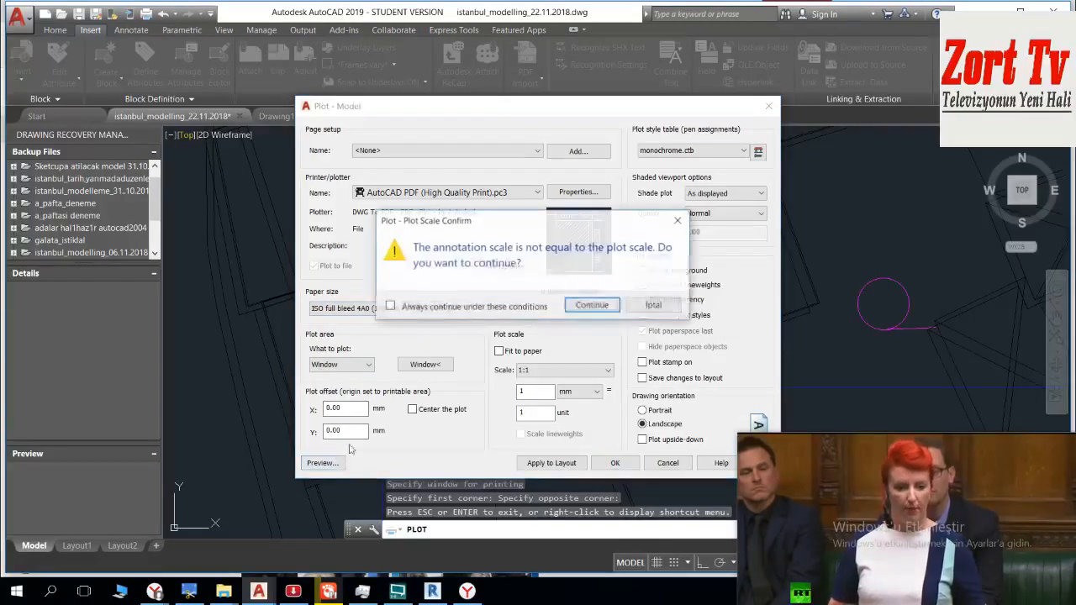
pyautogui.click(574, 306)
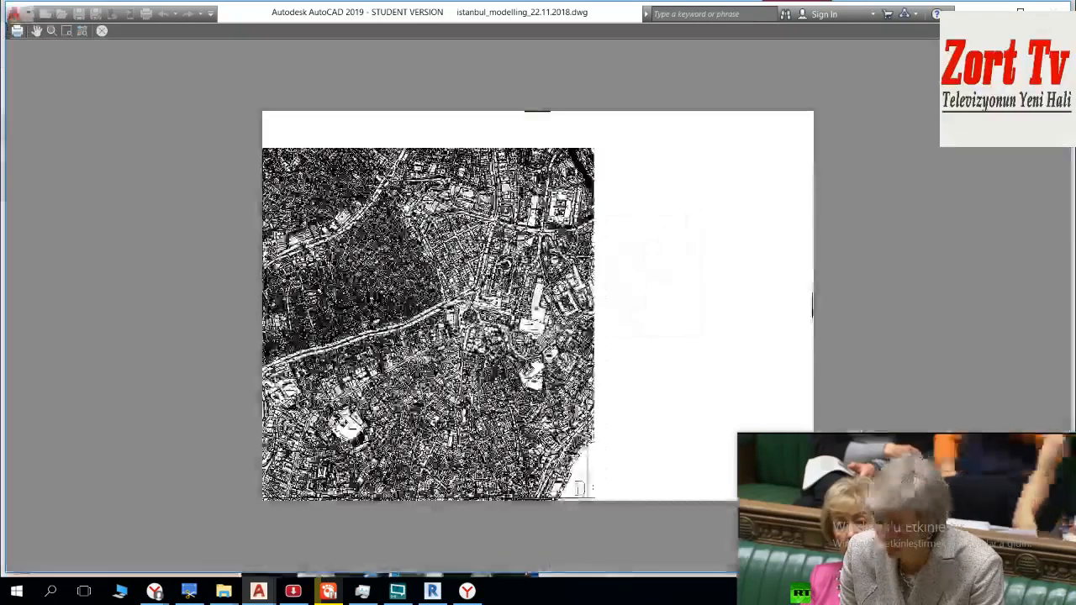
pyautogui.scroll(10, 571, 487)
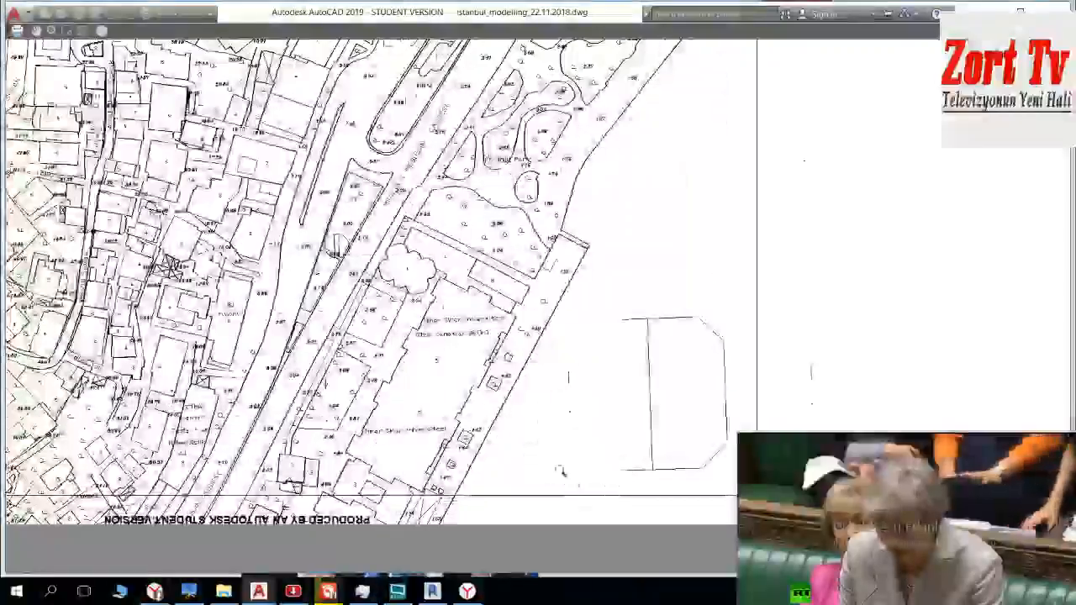
pyautogui.scroll(-10, 603, 370)
pyautogui.scroll(-3, 462, 112)
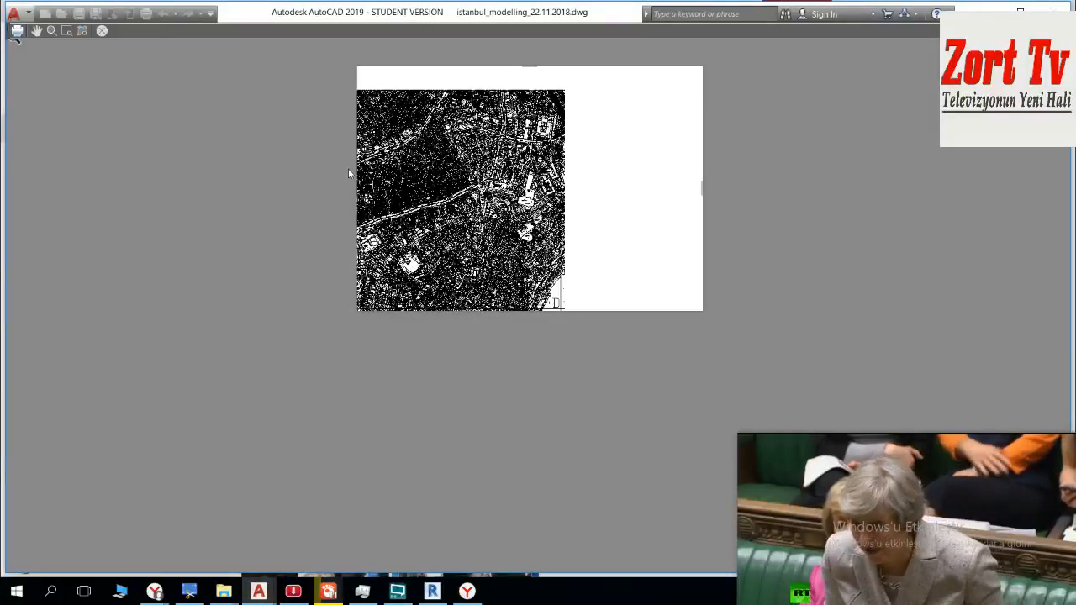
pyautogui.press('Escape')
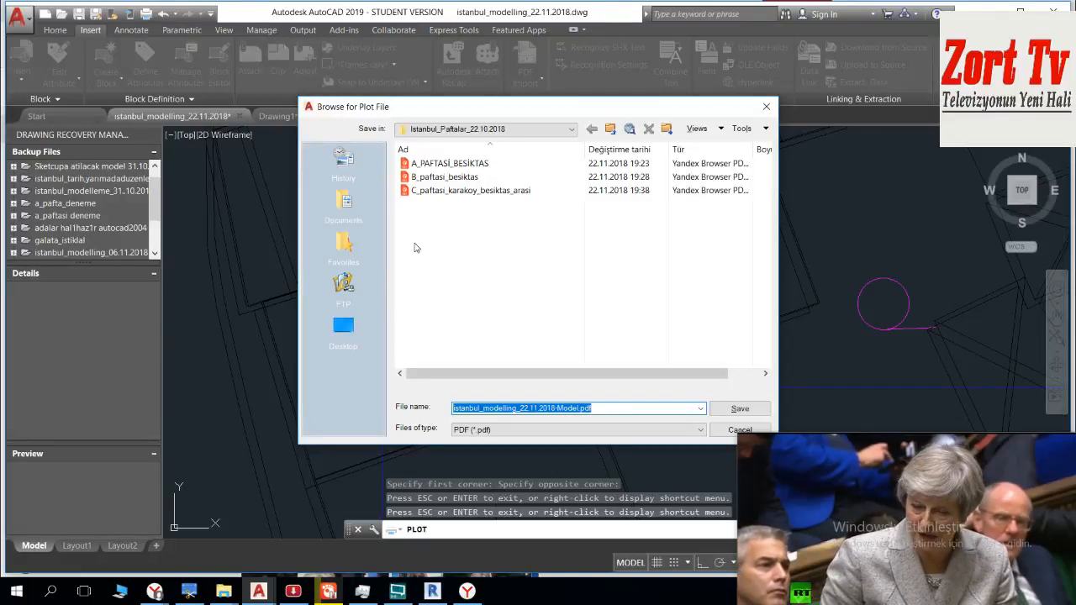
# Step: Save the sheet D plot as D_paftasi_beyoglu in the Istanbul_Paftalar_22.10.2018 folder and return to Drawing1 in AutoCAD
pyautogui.write('D_paftasi_beyoglu')
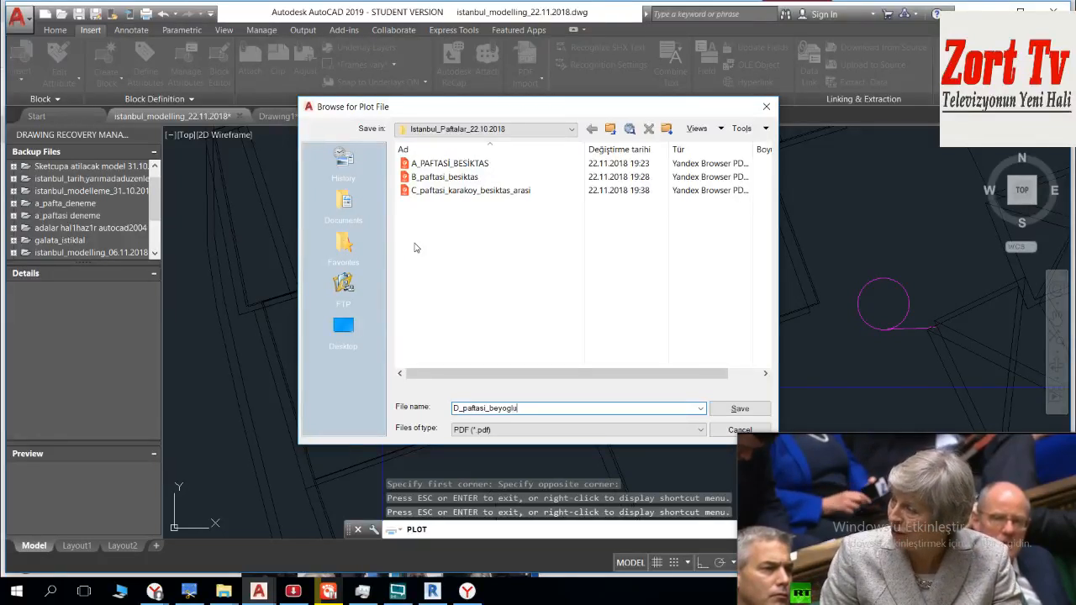
pyautogui.press('Return')
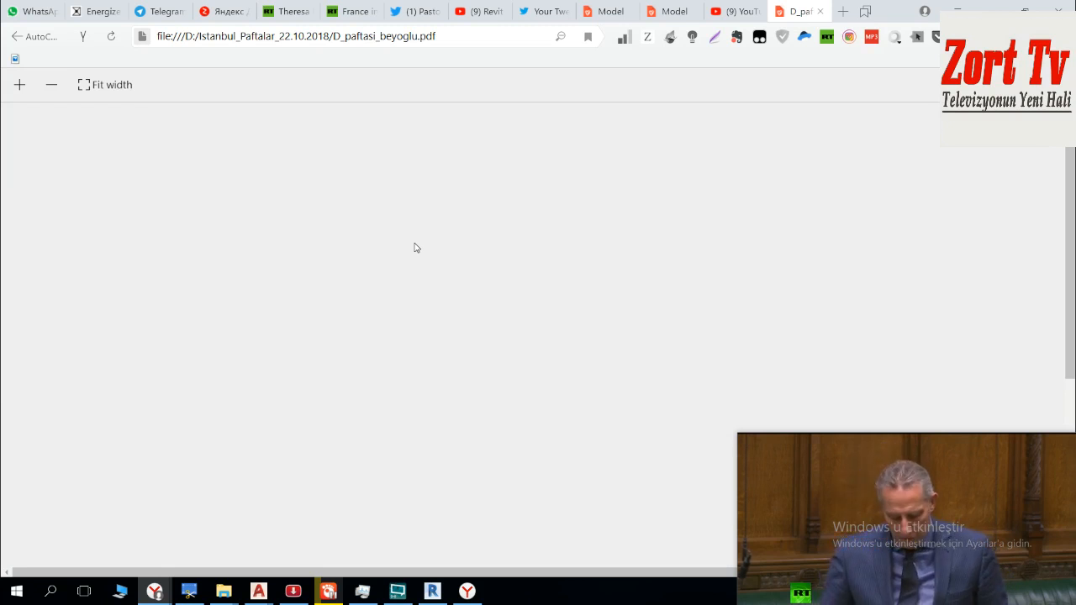
pyautogui.moveTo(263, 596)
pyautogui.click(387, 530)
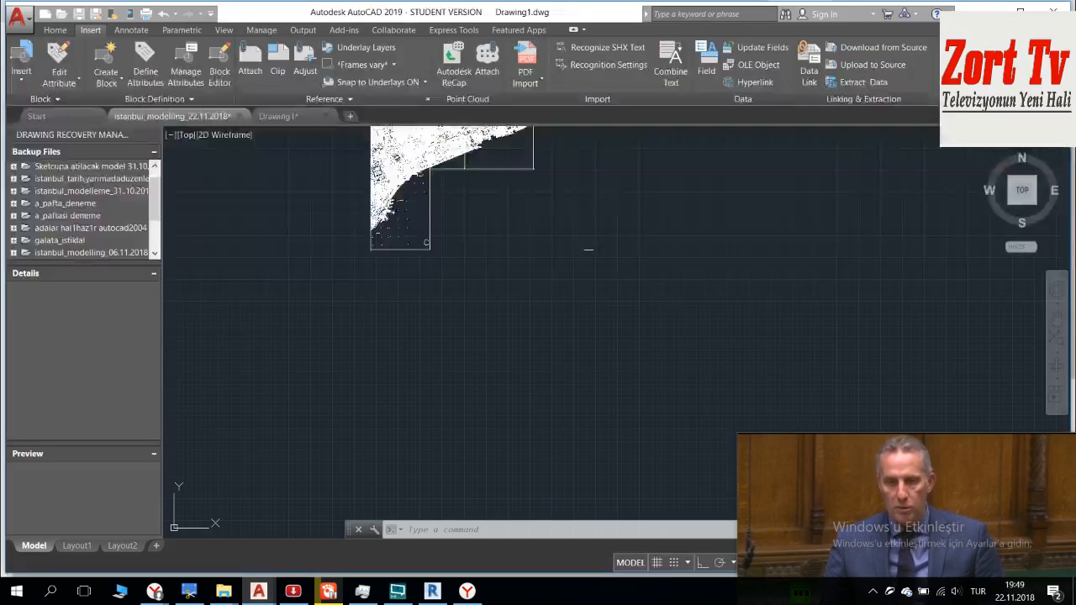
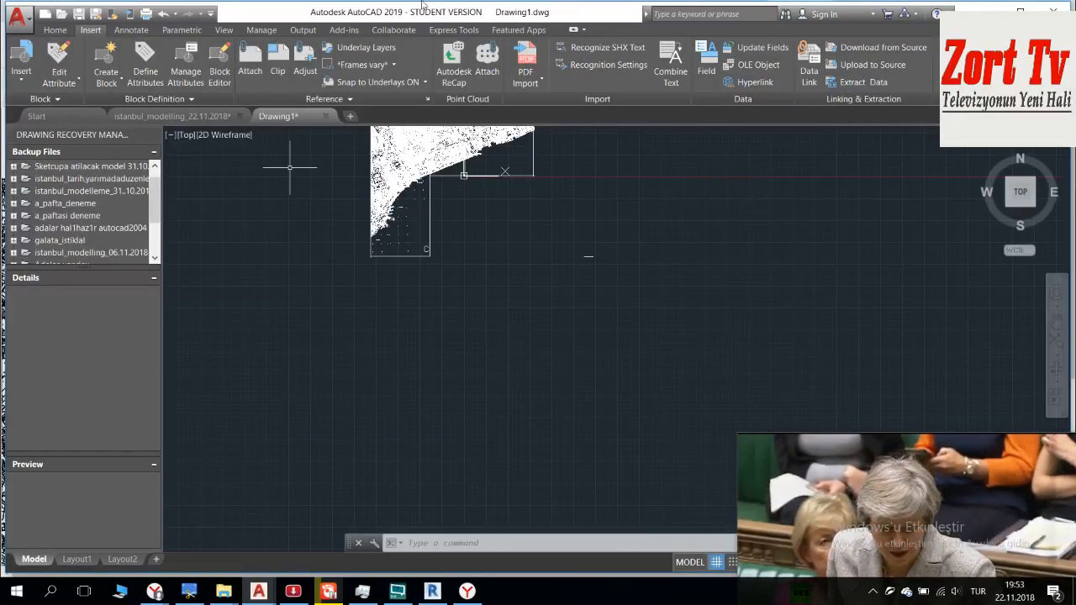
# Step: Import D_paftasi_beyoglu.pdf from the Istanbul_Paftalar_22.10.2018 folder as a block at scale 1 and rotation 0, using the PDF layers
pyautogui.click(525, 59)
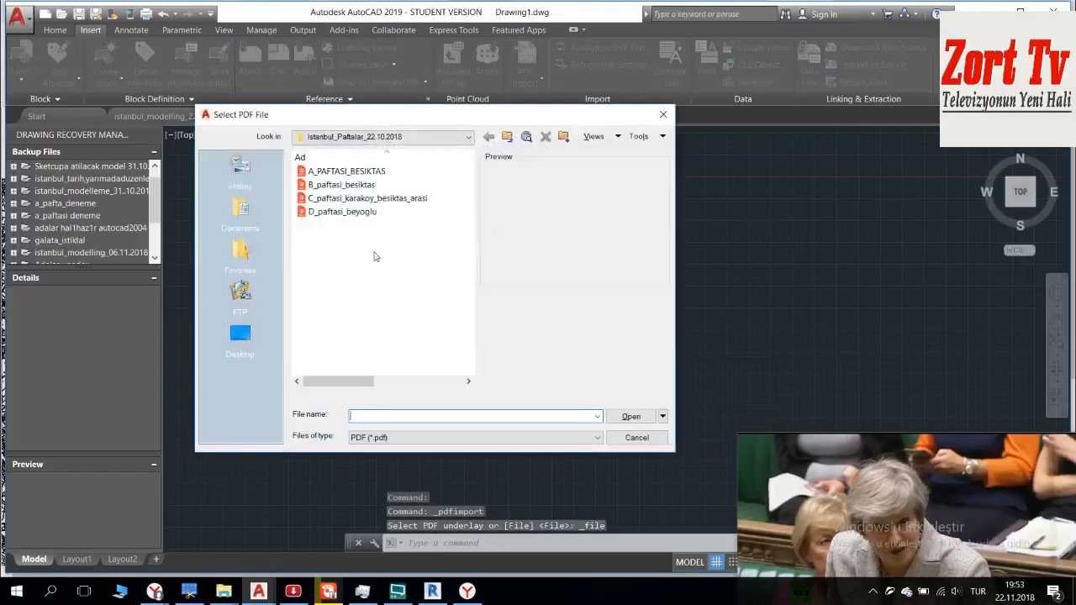
pyautogui.click(341, 211)
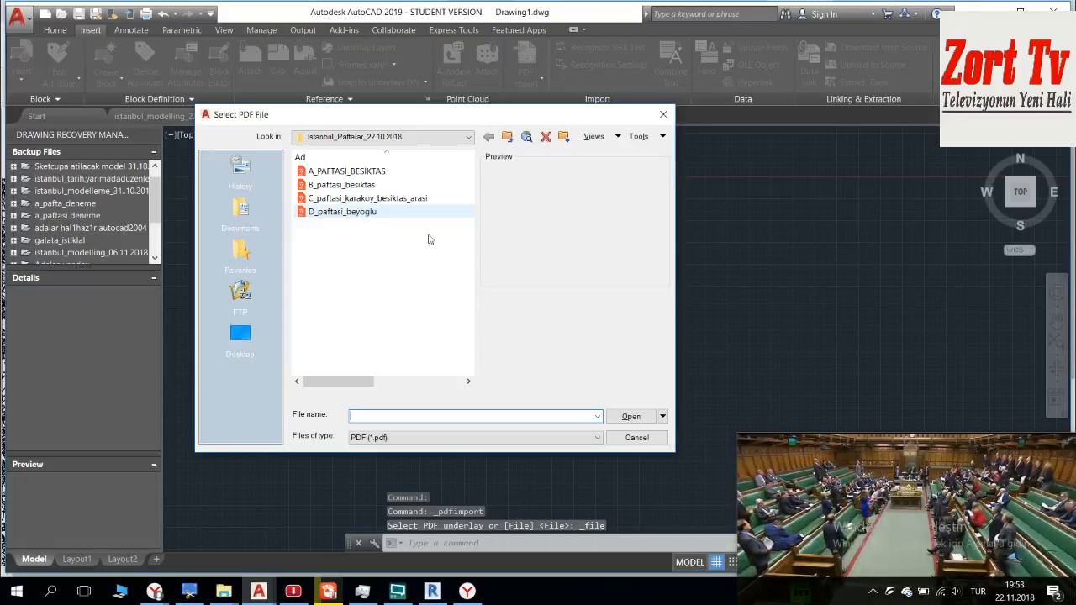
pyautogui.moveTo(947, 488); pyautogui.dragTo(941, 486)
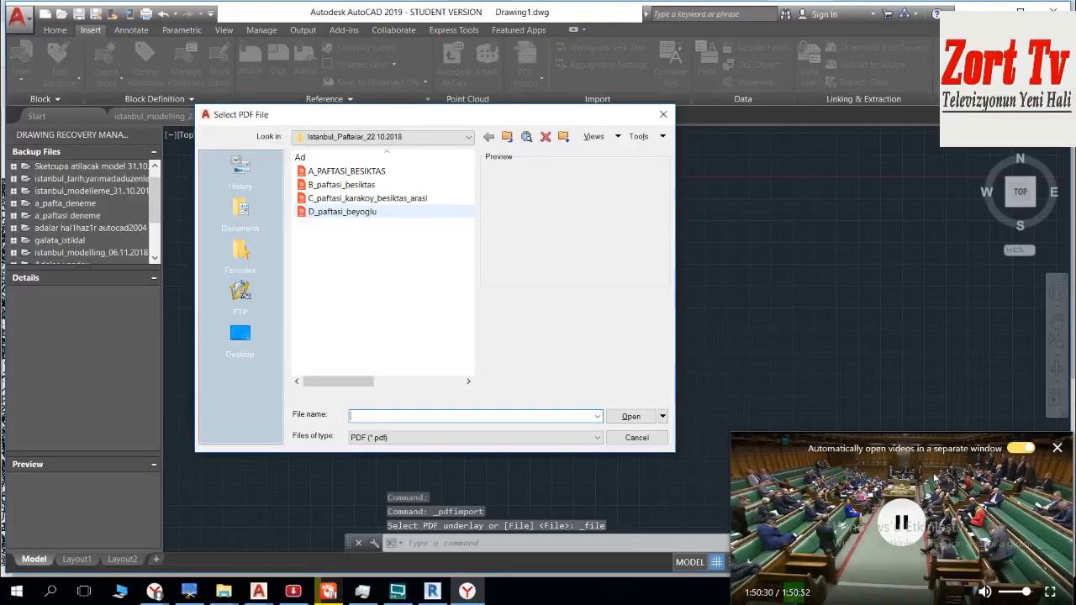
pyautogui.click(372, 212)
pyautogui.click(627, 418)
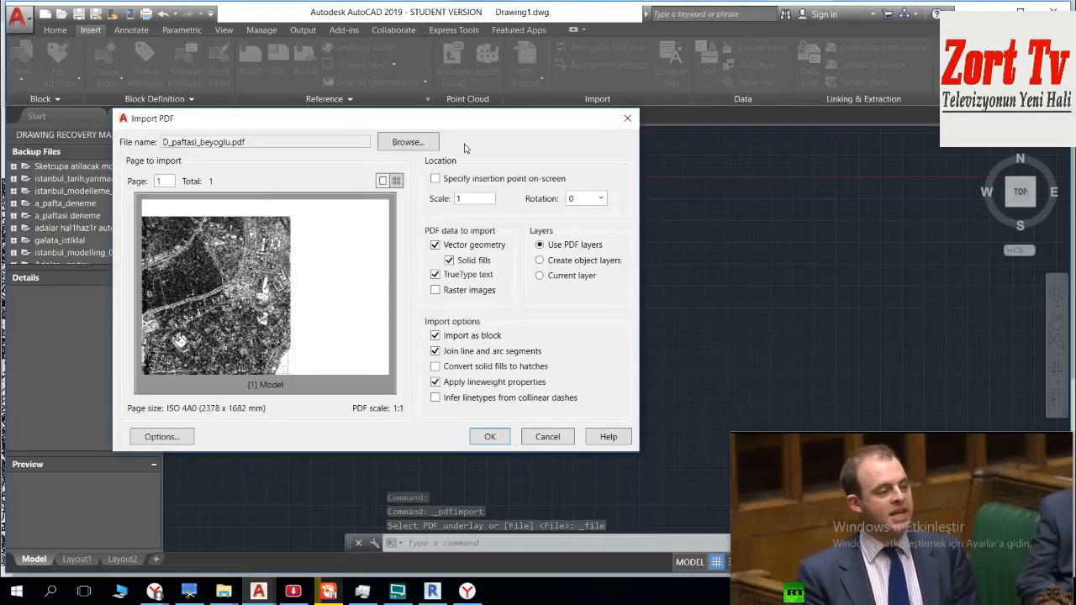
pyautogui.click(489, 437)
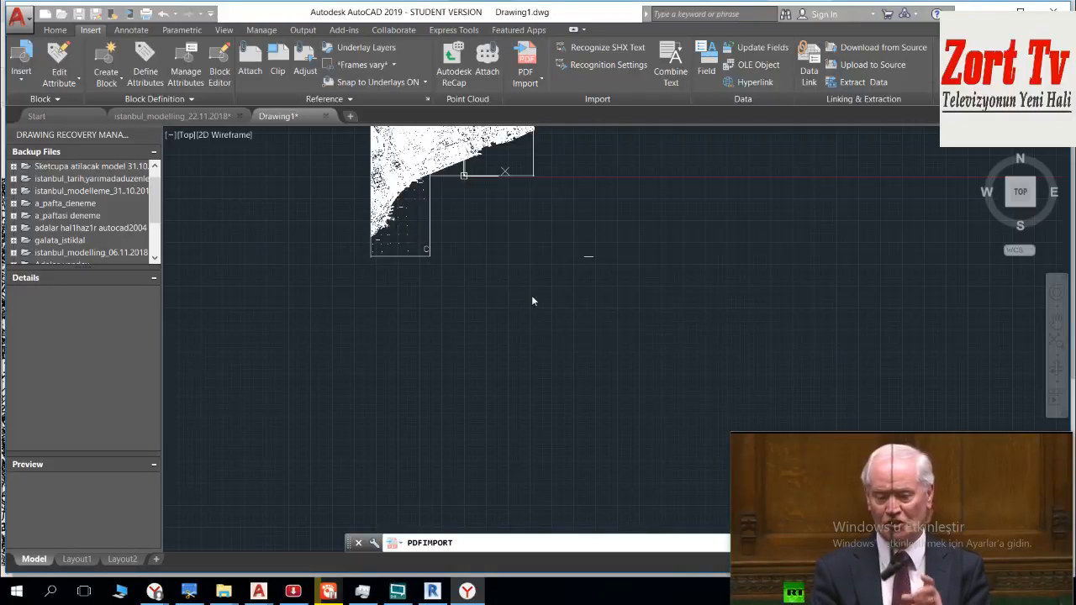
pyautogui.moveTo(841, 454)
pyautogui.mouseDown()
pyautogui.moveTo(891, 476)
pyautogui.moveTo(1028, 581)
pyautogui.moveTo(928, 462)
pyautogui.moveTo(882, 453)
pyautogui.moveTo(846, 464)
pyautogui.mouseUp()
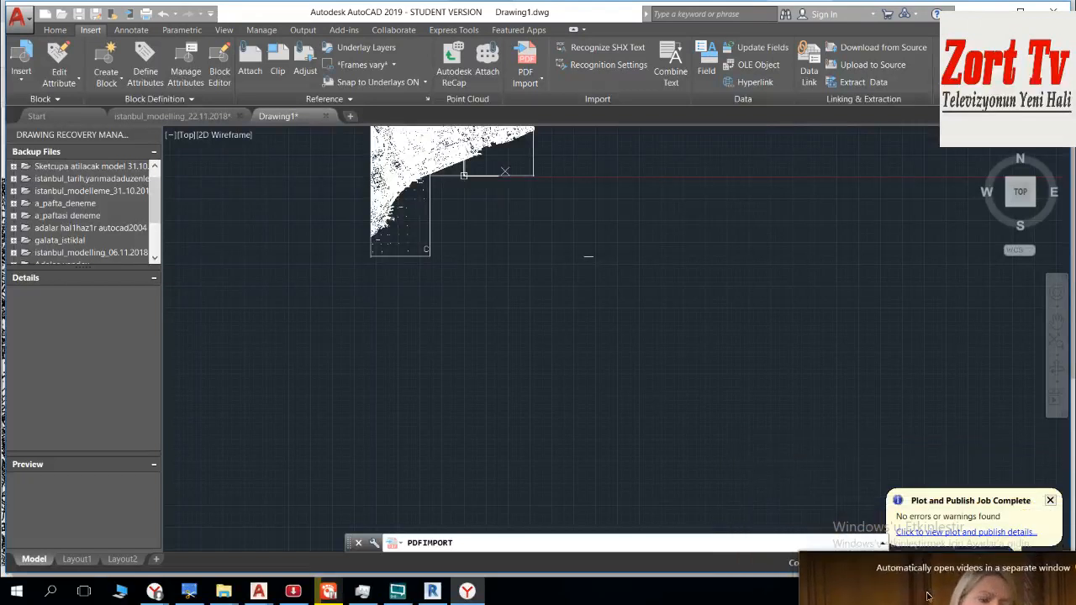
pyautogui.moveTo(874, 463)
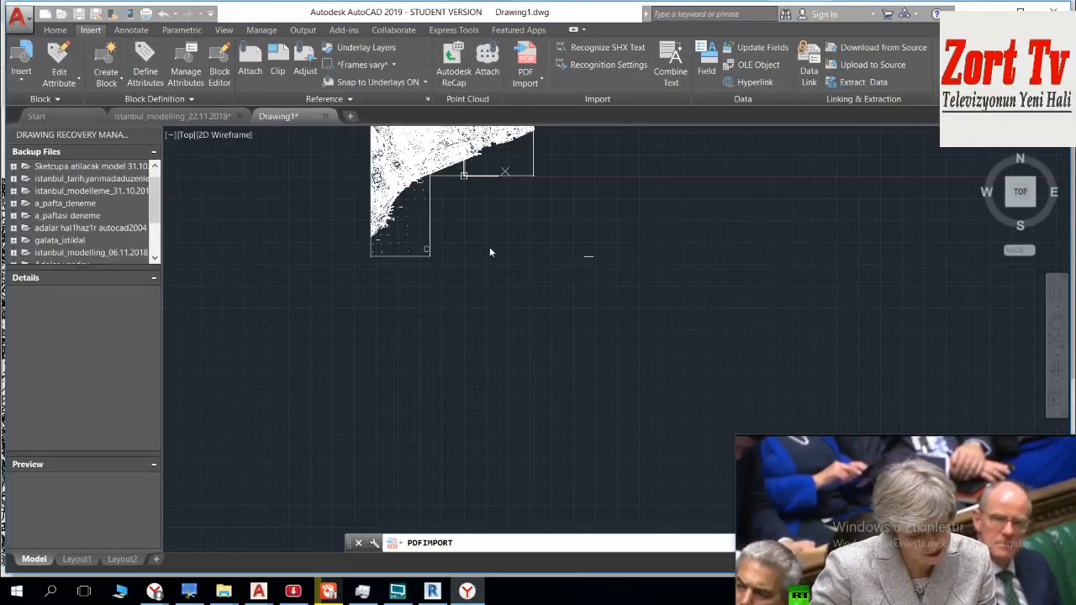
# Step: Switch to the Yandex Browser window showing the D_paftasi_beyoglu PDF and open Twitter in a new tab
pyautogui.moveTo(155, 591)
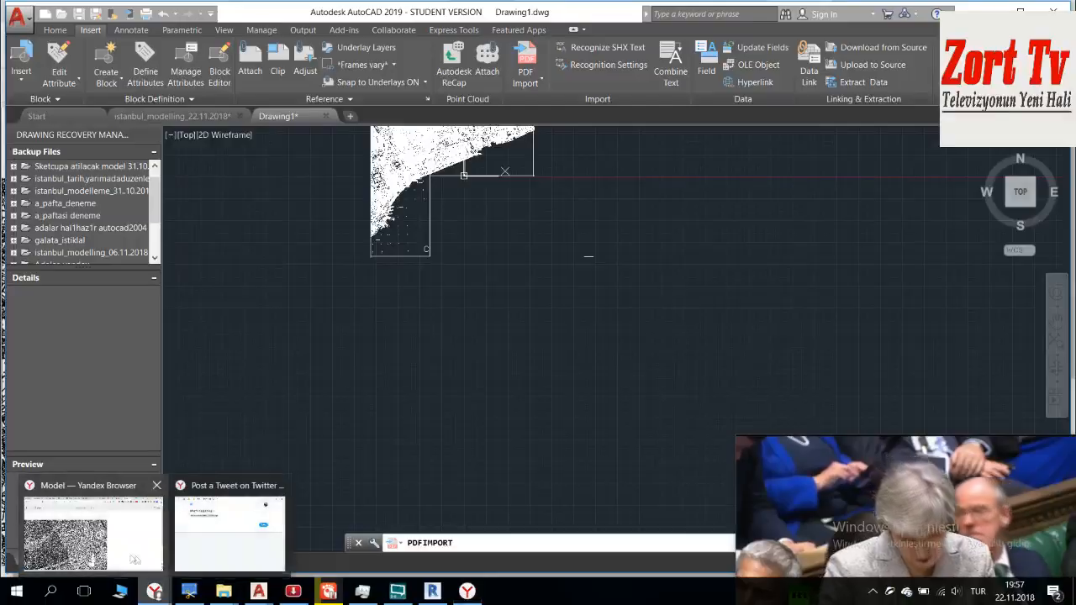
pyautogui.click(84, 538)
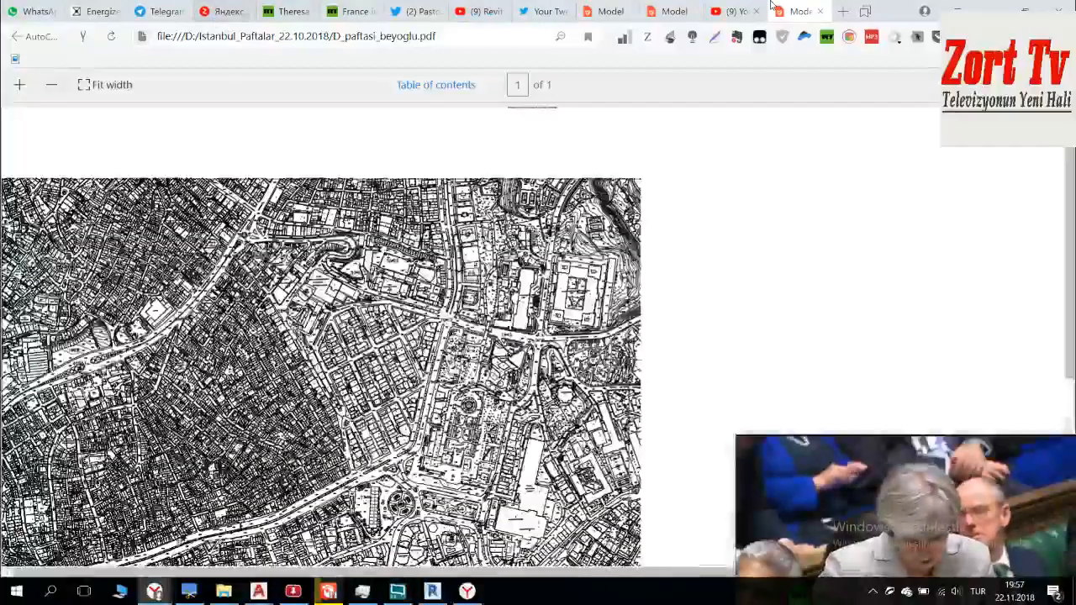
pyautogui.click(843, 11)
pyautogui.click(308, 197)
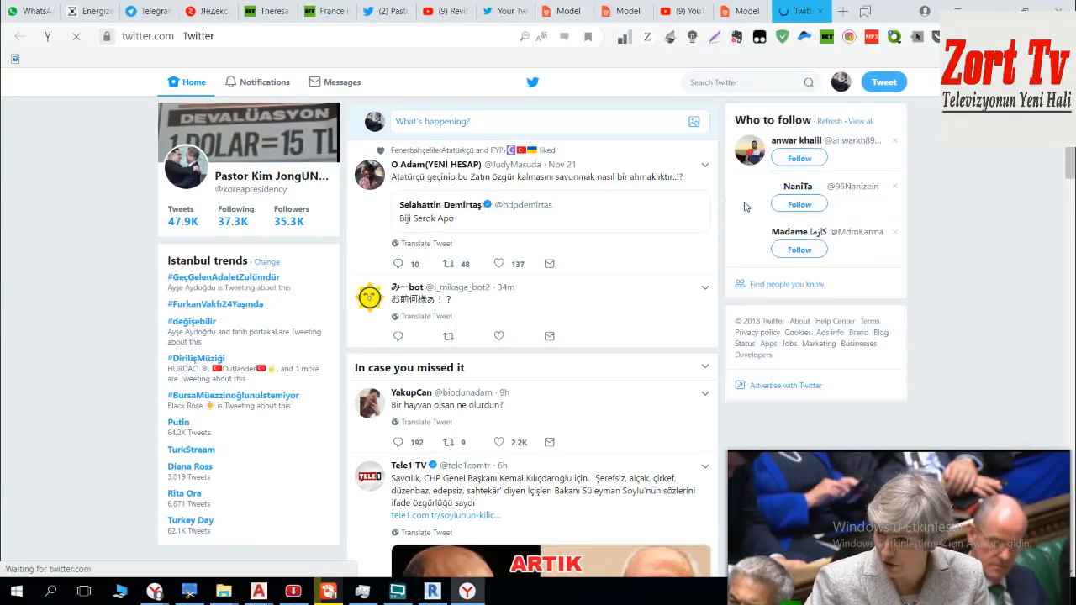
# Step: Open the quoted "Biji Serok Apo" tweet in a new tab to view it, and return to the Twitter home feed
pyautogui.rightClick(544, 220)
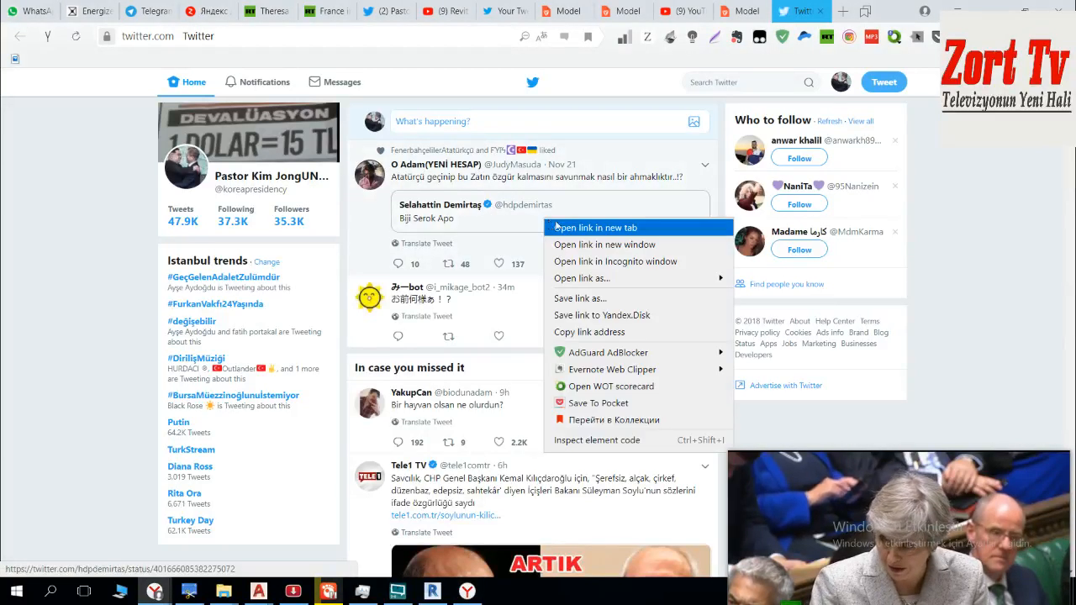
pyautogui.click(556, 227)
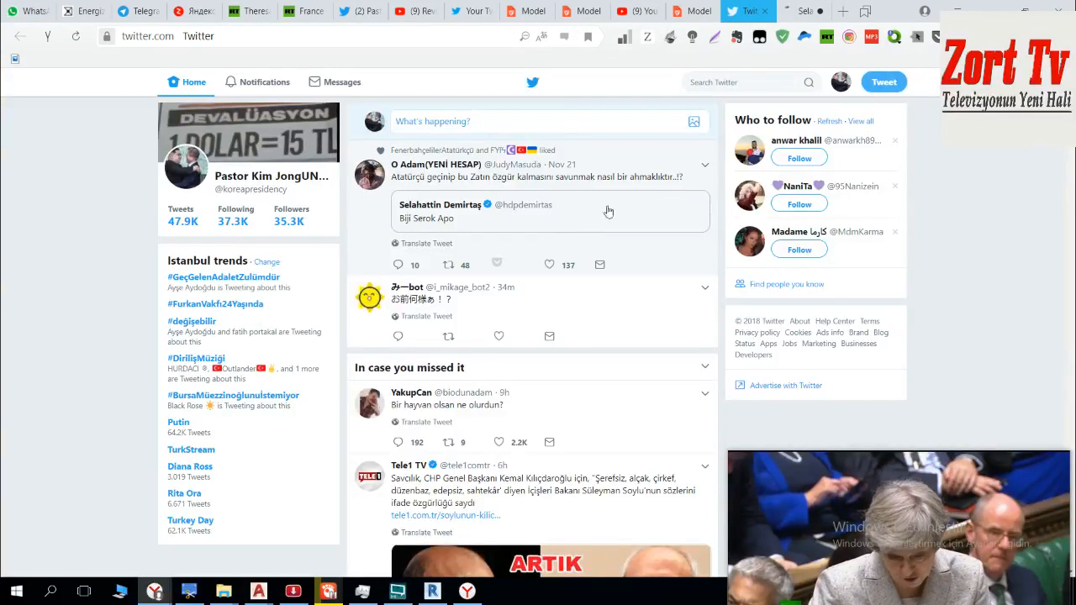
pyautogui.click(808, 11)
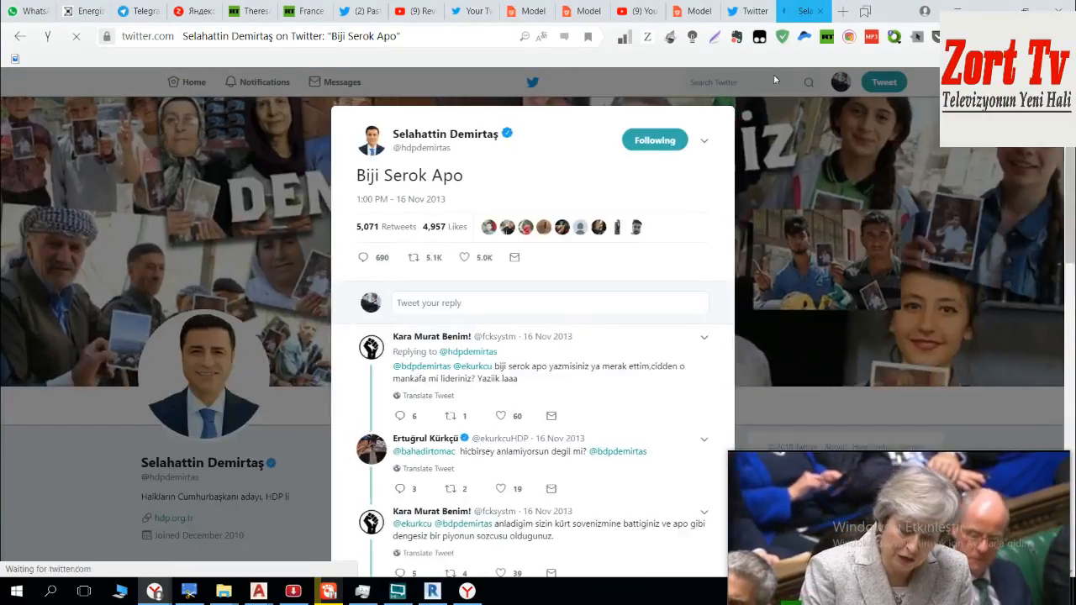
pyautogui.click(752, 11)
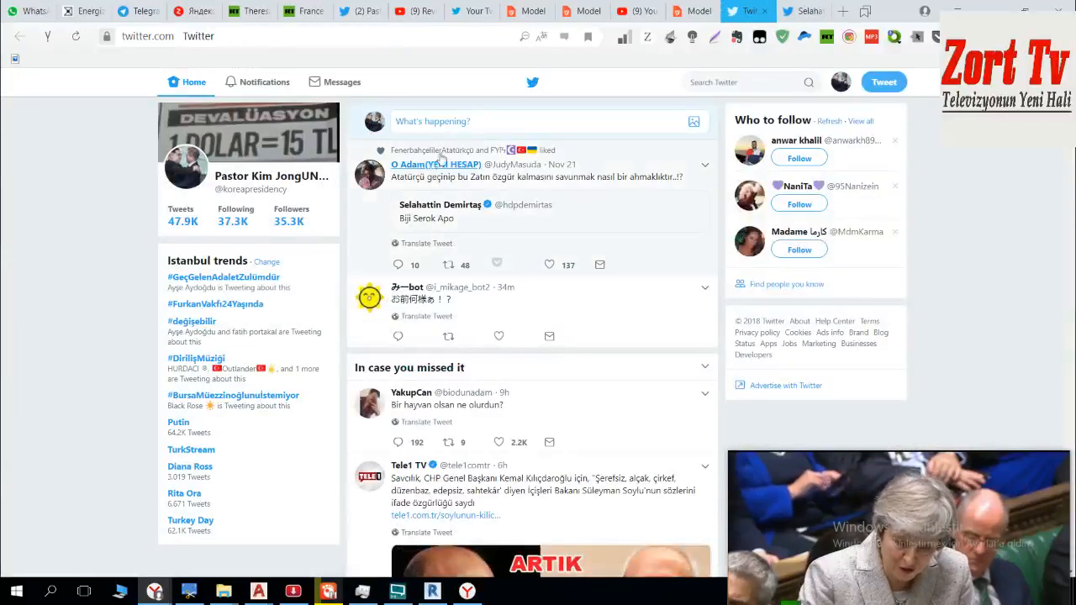
pyautogui.moveTo(651, 178); pyautogui.dragTo(661, 185)
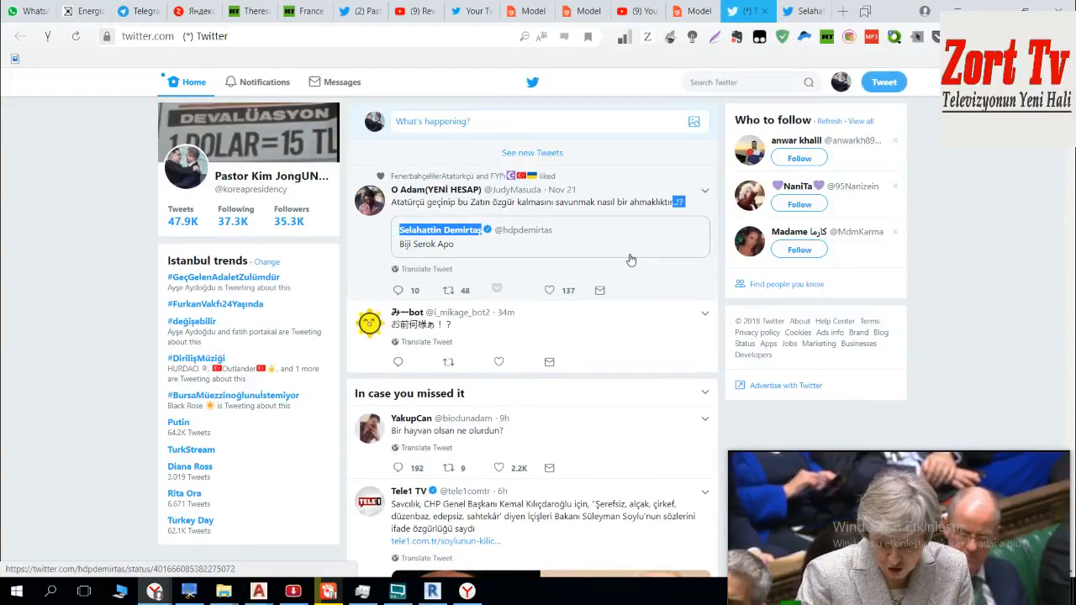
# Step: Like and retweet the Tele1 TV post in the home feed and open its article link in new tabs
pyautogui.scroll(-3, 664, 258)
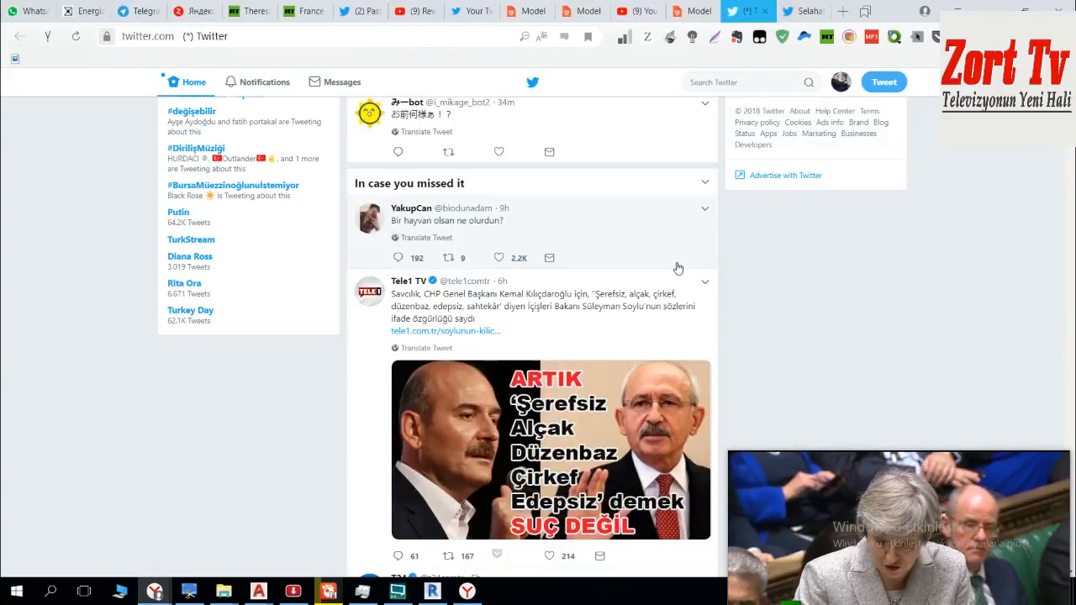
pyautogui.scroll(-1, 678, 267)
pyautogui.rightClick(479, 263)
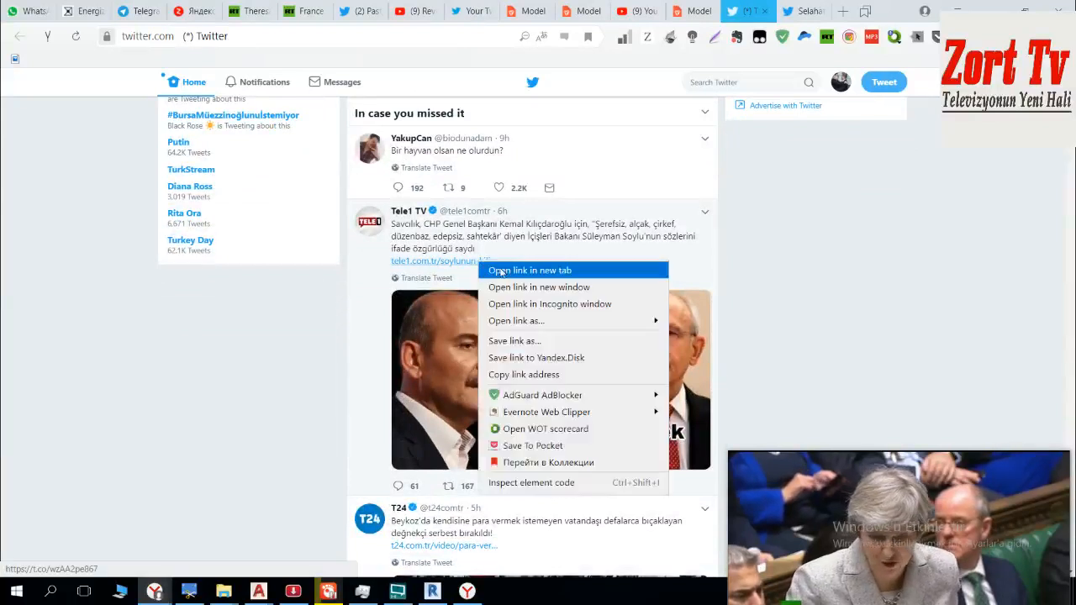
pyautogui.click(509, 272)
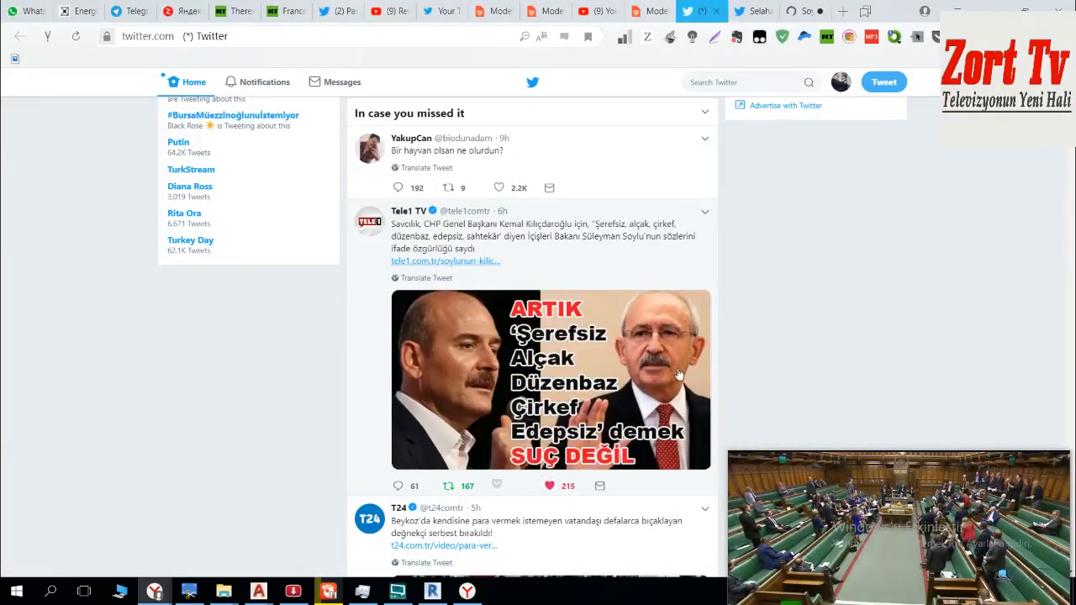
pyautogui.press('t')
pyautogui.click(687, 331)
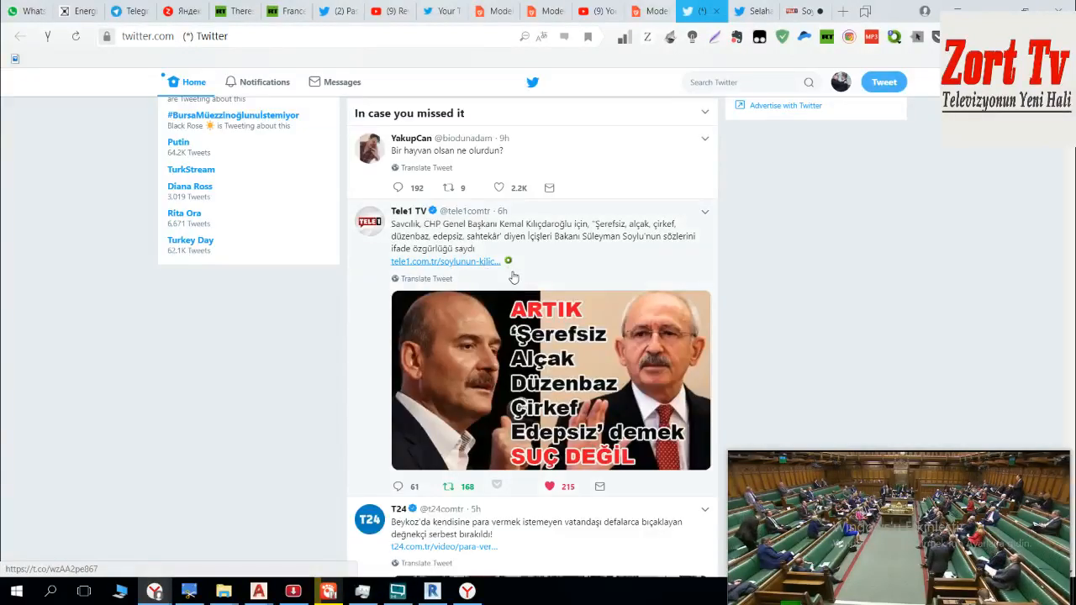
pyautogui.rightClick(484, 264)
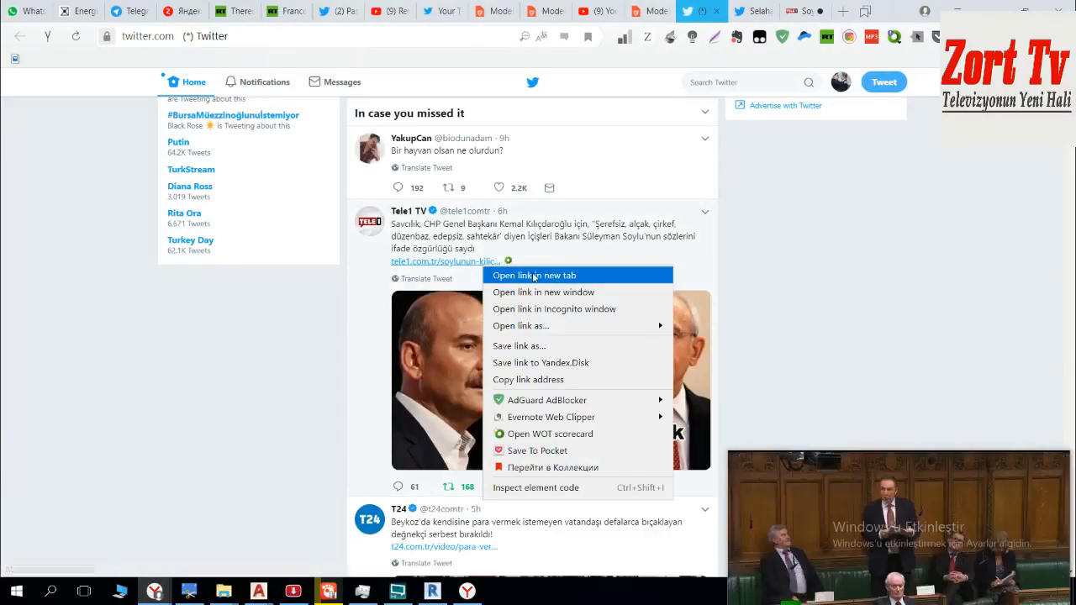
pyautogui.click(530, 276)
# Step: Find the "İskenderun Suriye nin sancağıdır" video tweet further down the feed and open it in its own tab
pyautogui.scroll(-4, 654, 279)
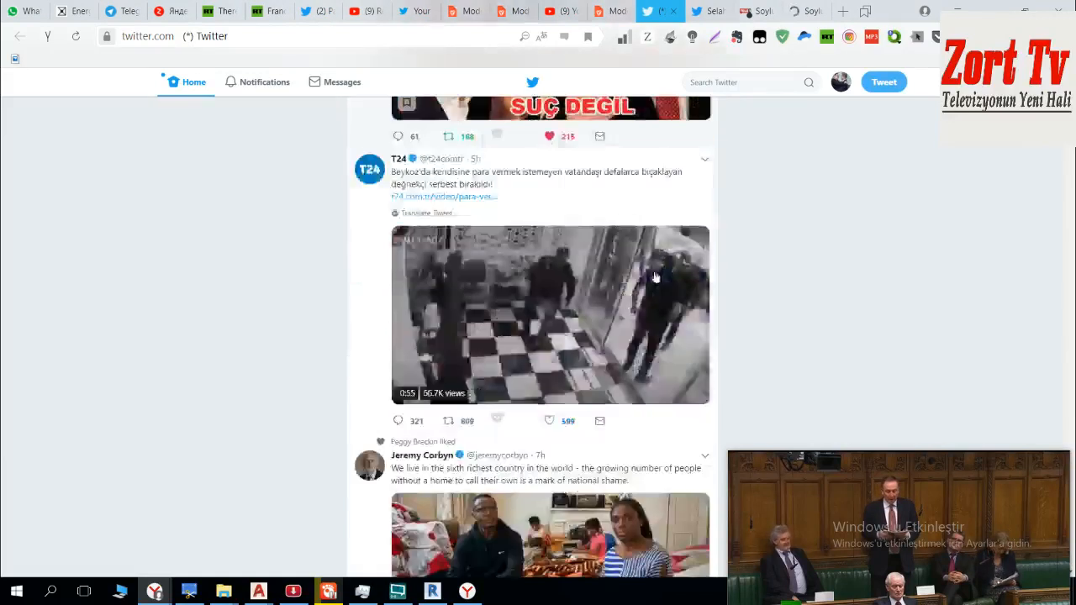
pyautogui.scroll(-2, 654, 277)
pyautogui.scroll(-4, 660, 276)
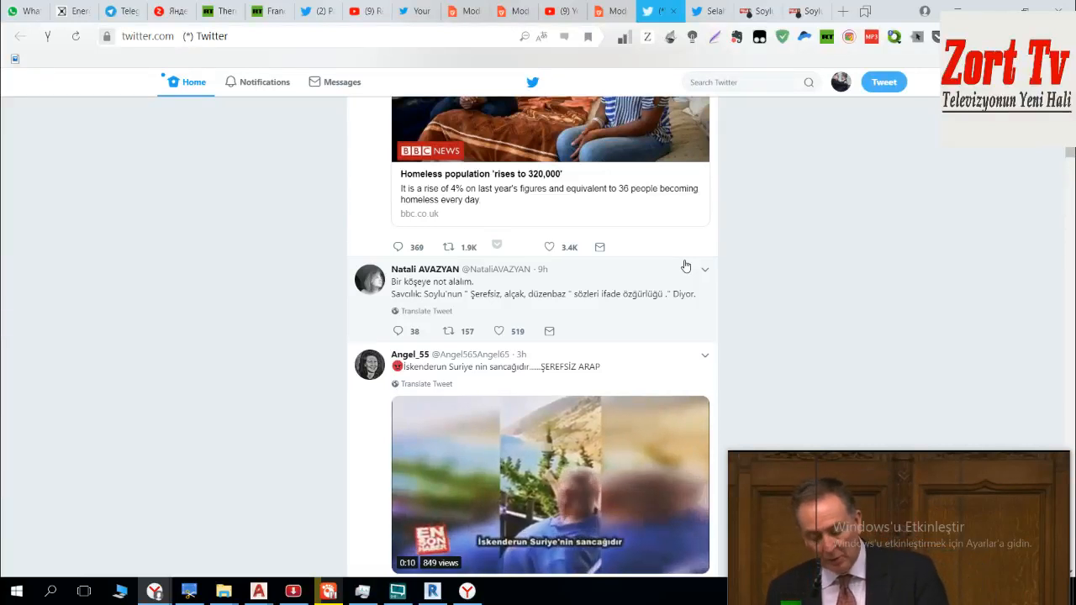
pyautogui.scroll(-1, 685, 265)
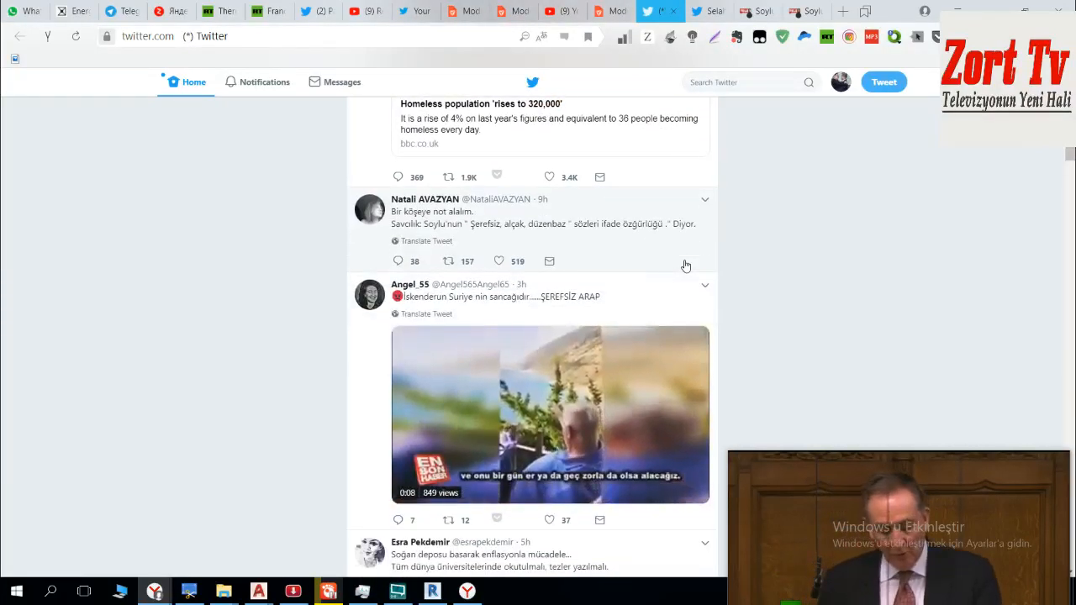
pyautogui.rightClick(521, 289)
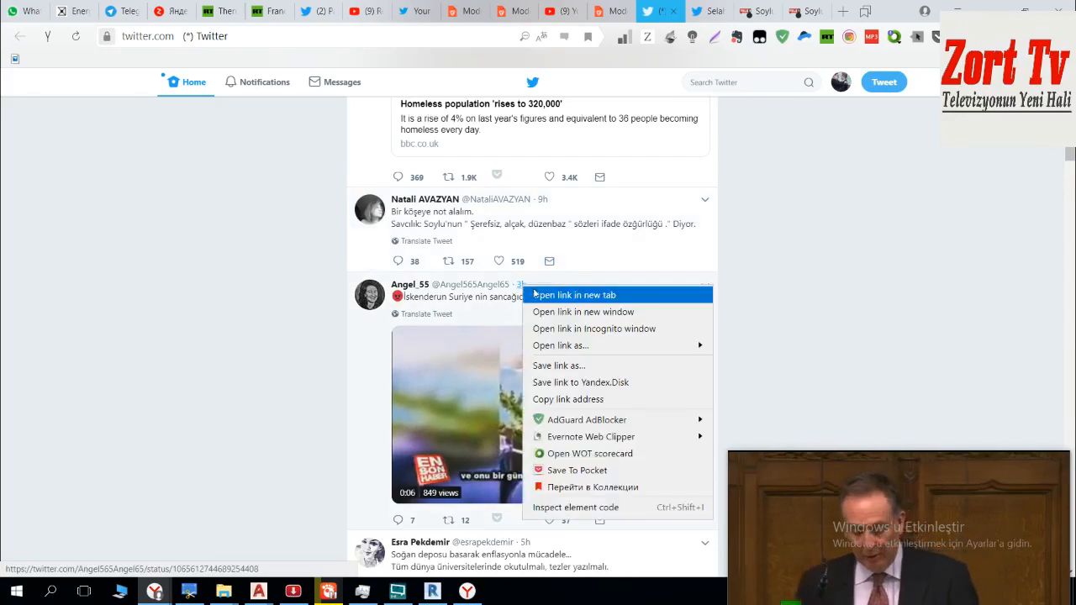
pyautogui.click(613, 295)
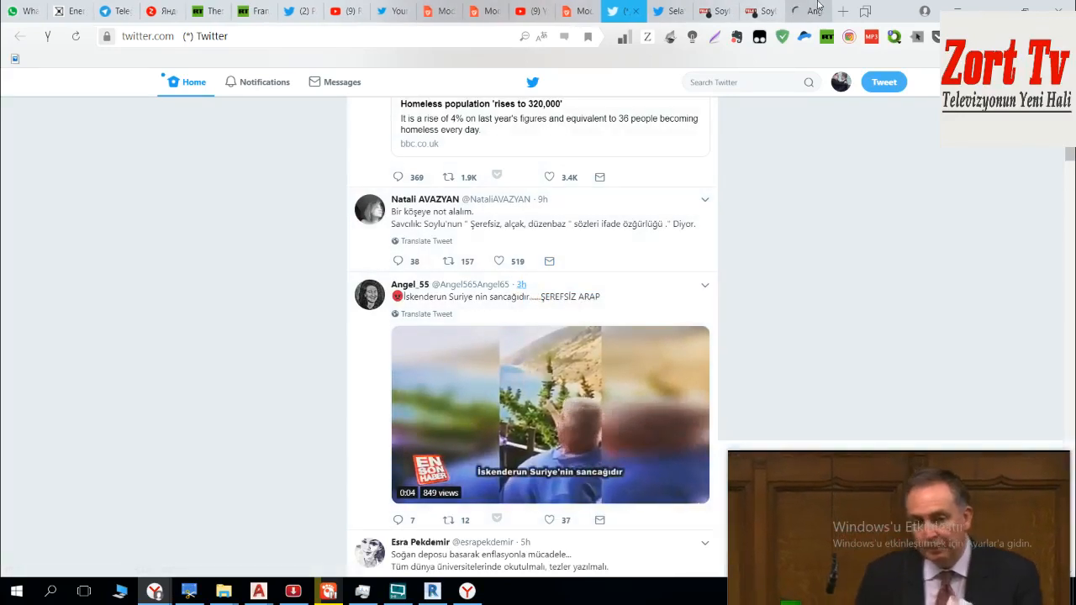
pyautogui.click(794, 10)
# Step: Like the first reply under the İskenderun video tweet
pyautogui.scroll(-3, 719, 312)
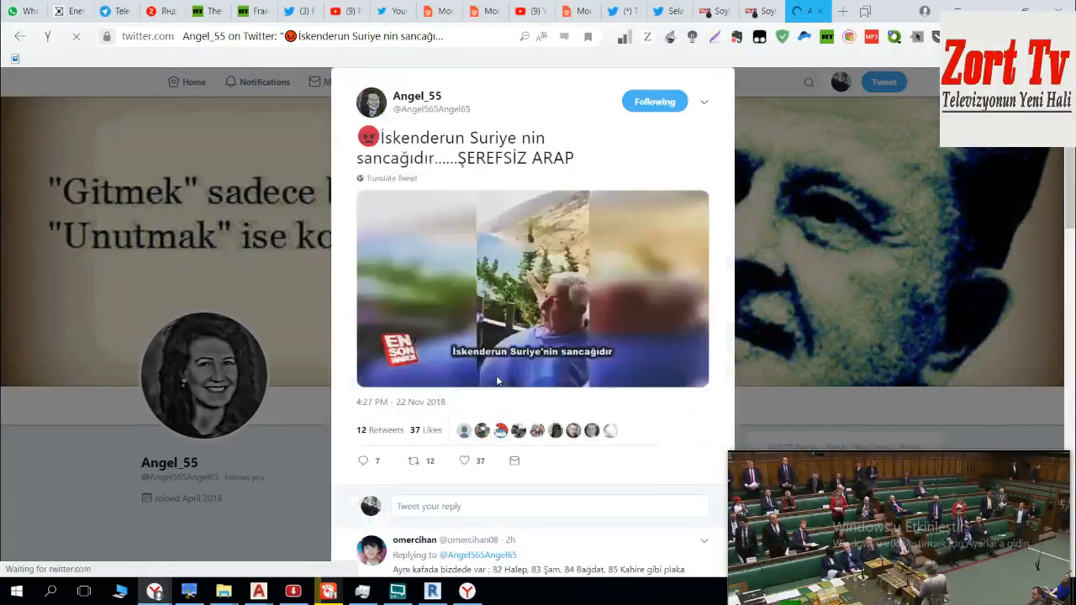
pyautogui.scroll(-3, 502, 351)
pyautogui.click(499, 409)
# Step: Read the replies under the İskenderun video tweet down to the four-point comment at the end
pyautogui.scroll(-3, 604, 373)
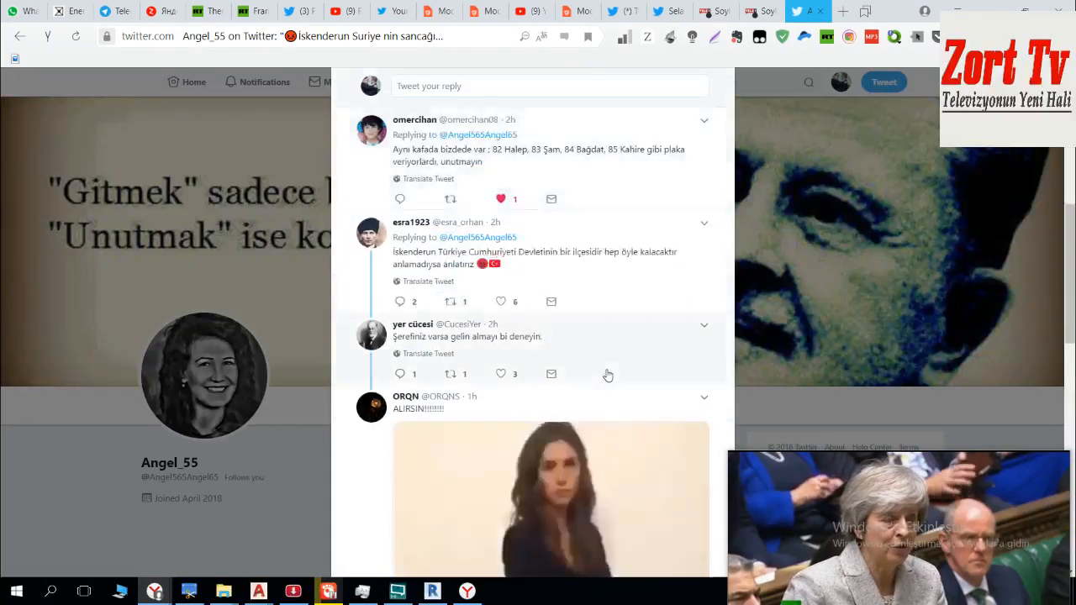
pyautogui.scroll(-3, 606, 375)
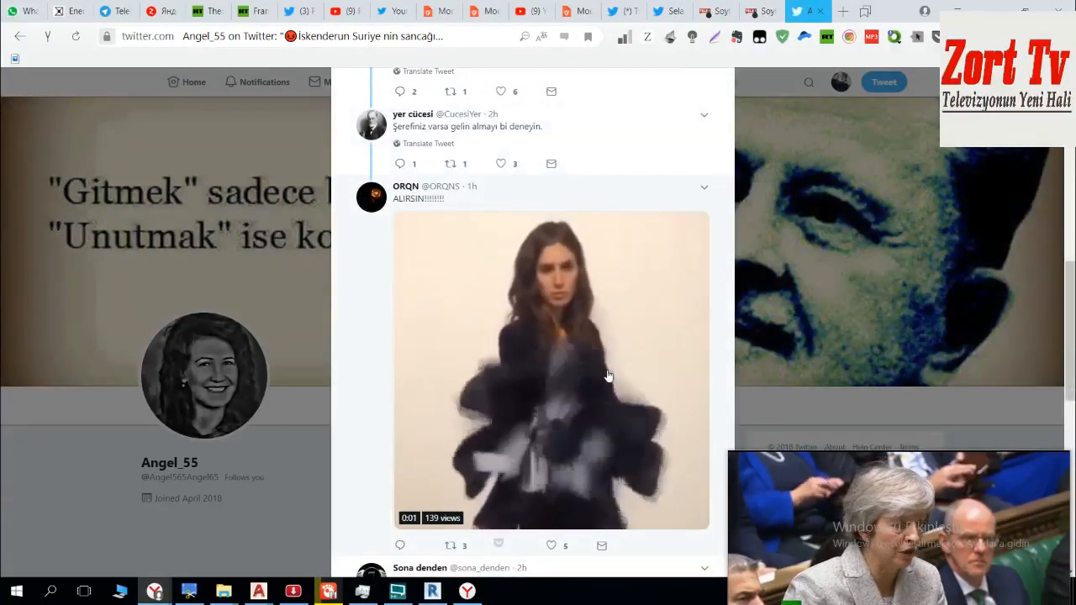
pyautogui.scroll(-3, 608, 376)
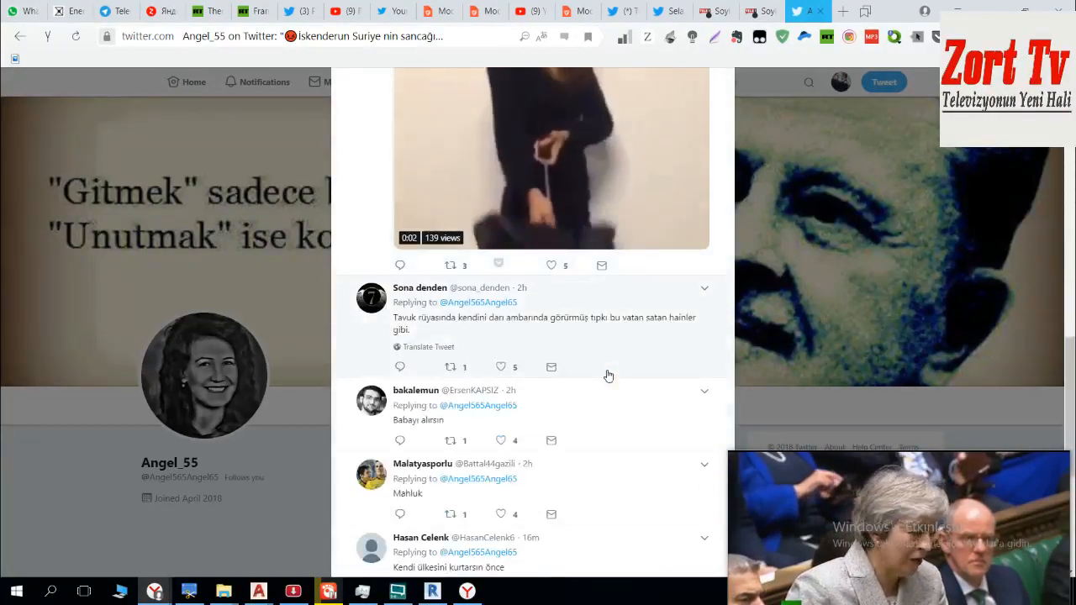
pyautogui.scroll(-3, 608, 375)
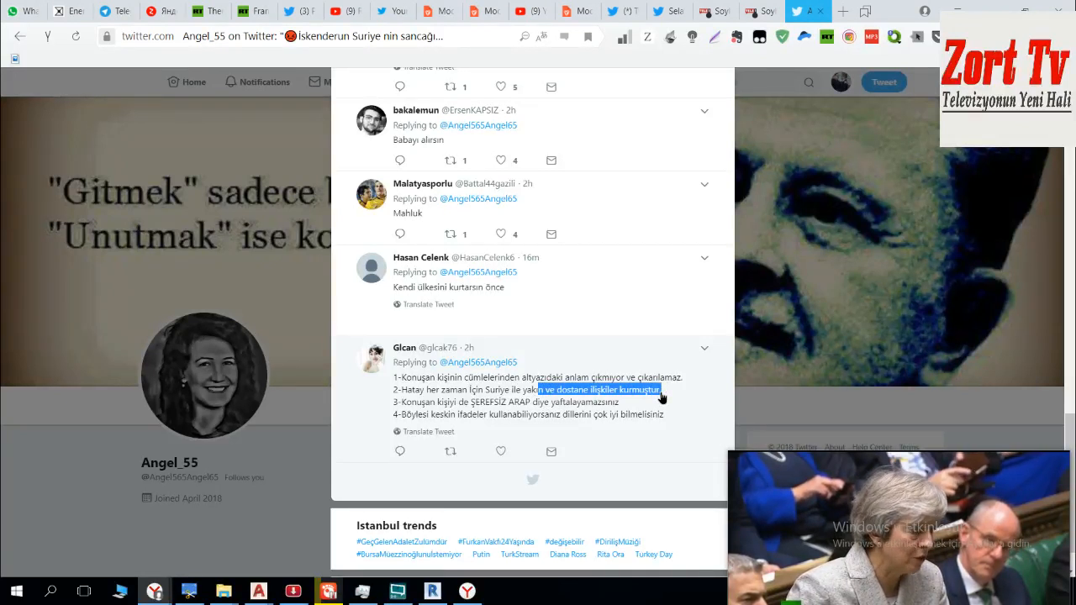
pyautogui.moveTo(544, 404); pyautogui.dragTo(607, 409)
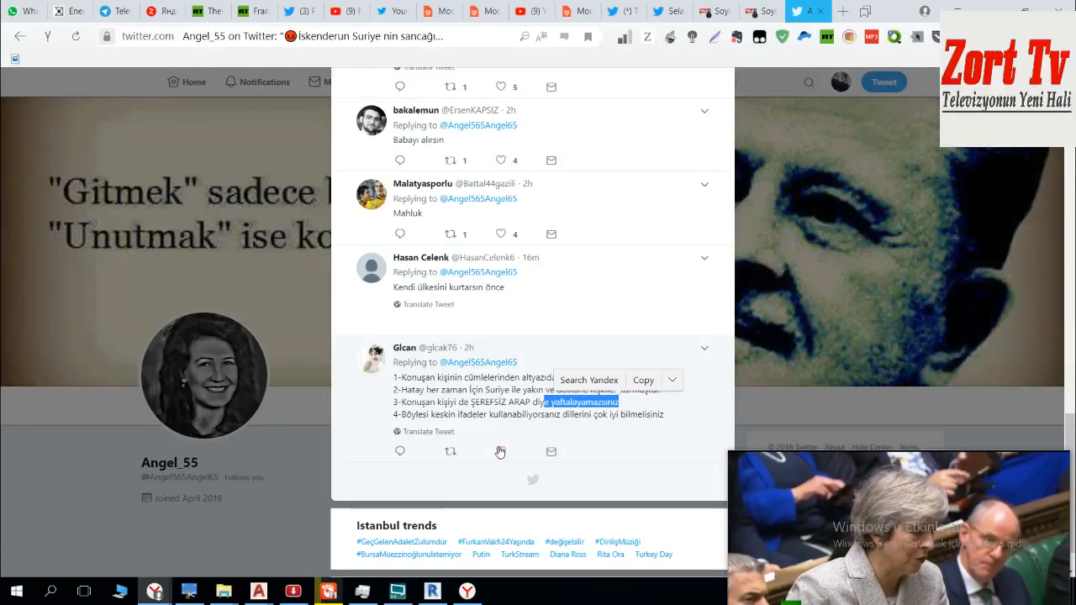
pyautogui.scroll(12, 681, 418)
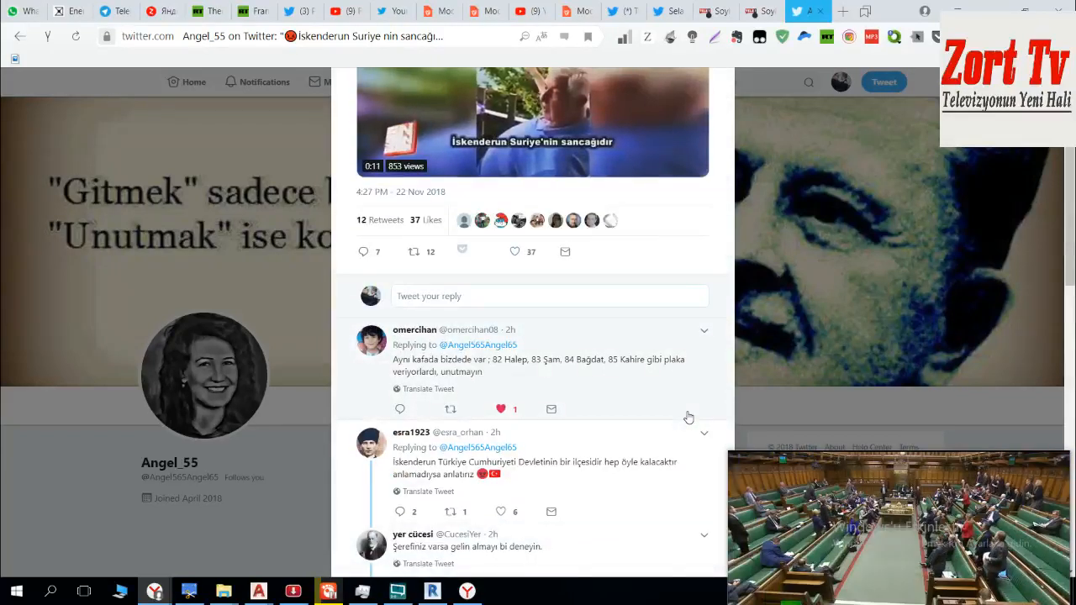
# Step: Reply to the İskenderun video tweet with "altyazılar doğru değil haberi yapan ajansta hayır yok zaten"
pyautogui.click(502, 296)
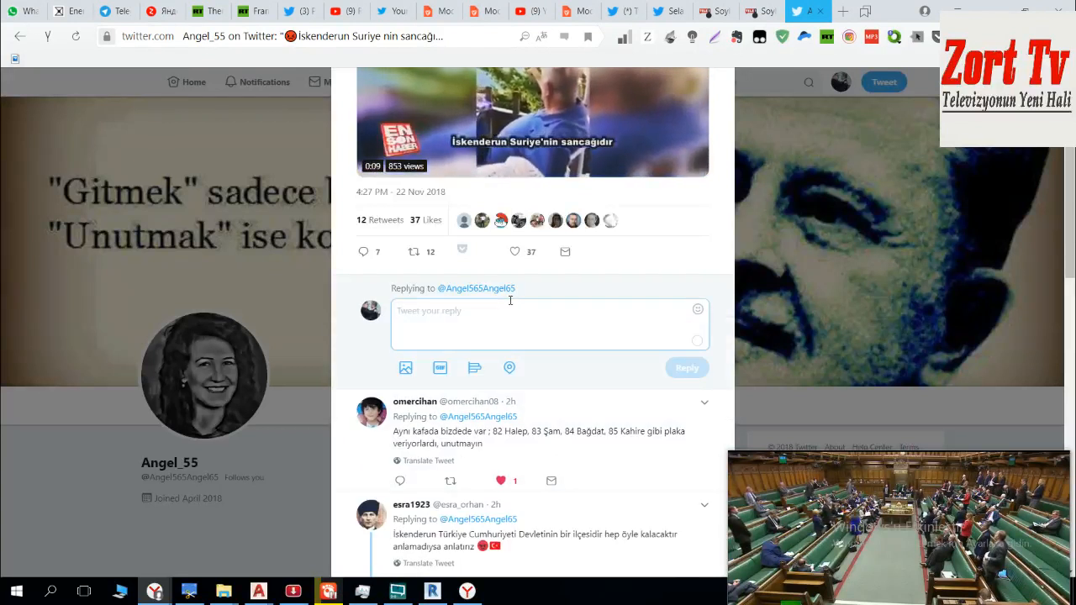
pyautogui.write('altyazı')
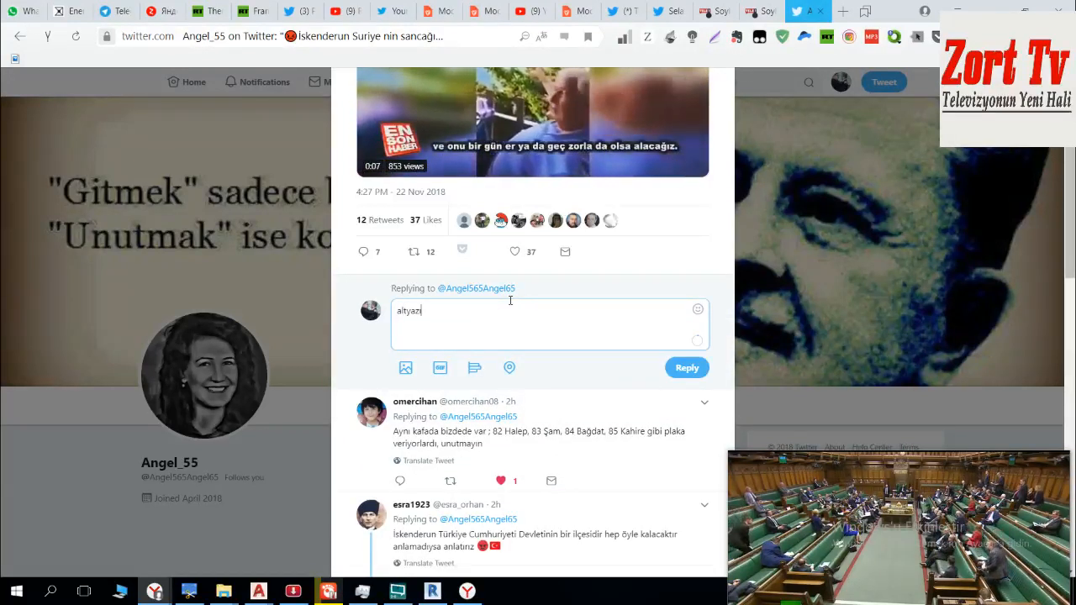
pyautogui.write('lar doğr')
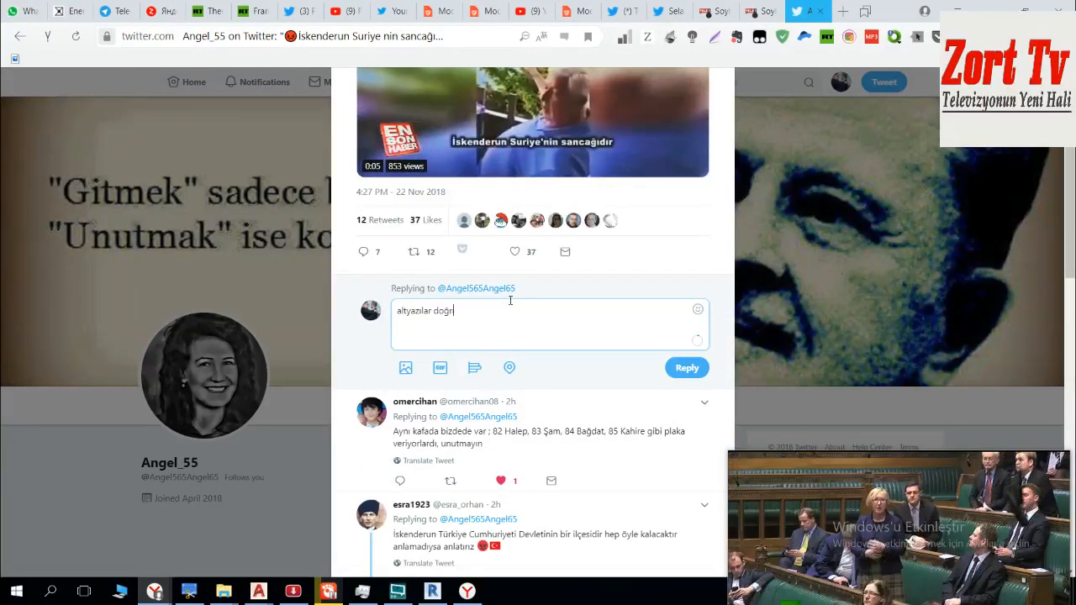
pyautogui.write('u değil')
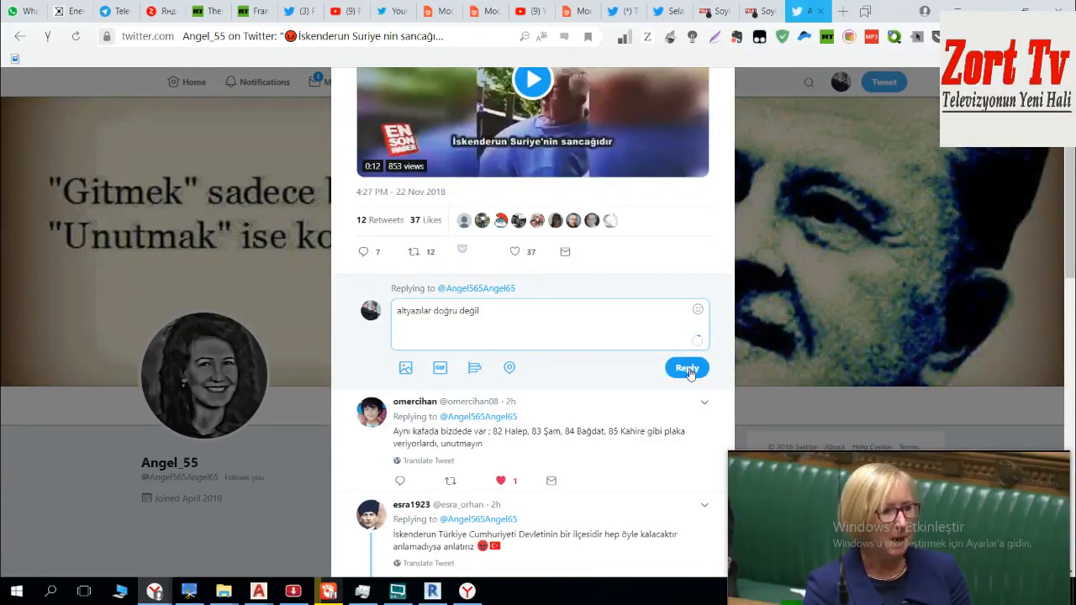
pyautogui.scroll(2, 555, 513)
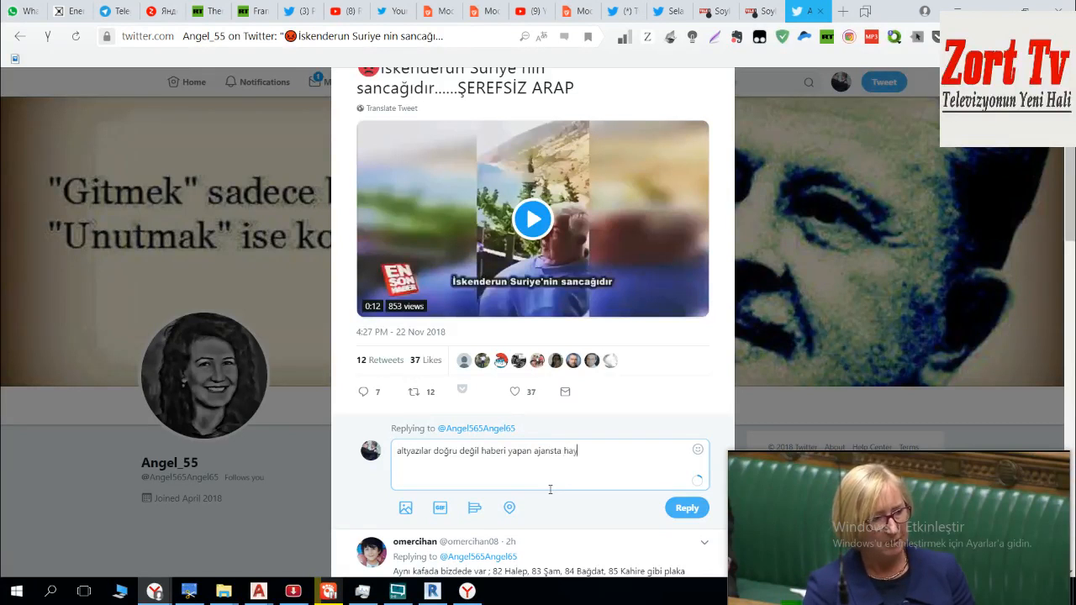
pyautogui.write('ok zaten')
pyautogui.click(686, 508)
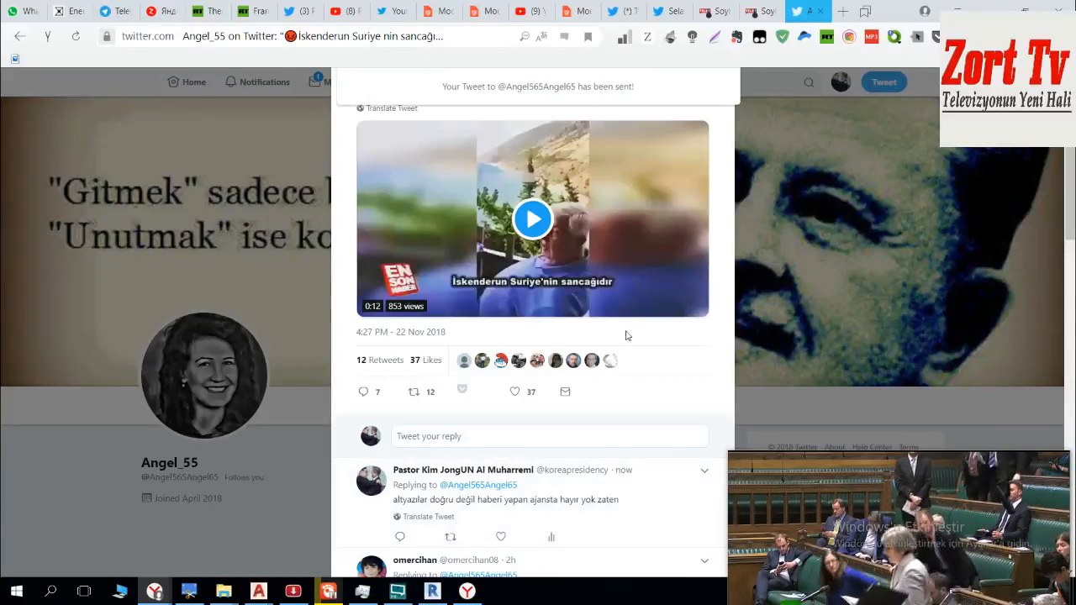
# Step: Return to the Twitter home feed and switch to the Drawing1 window in AutoCAD to check the running PDF import
pyautogui.scroll(2, 656, 143)
pyautogui.click(624, 72)
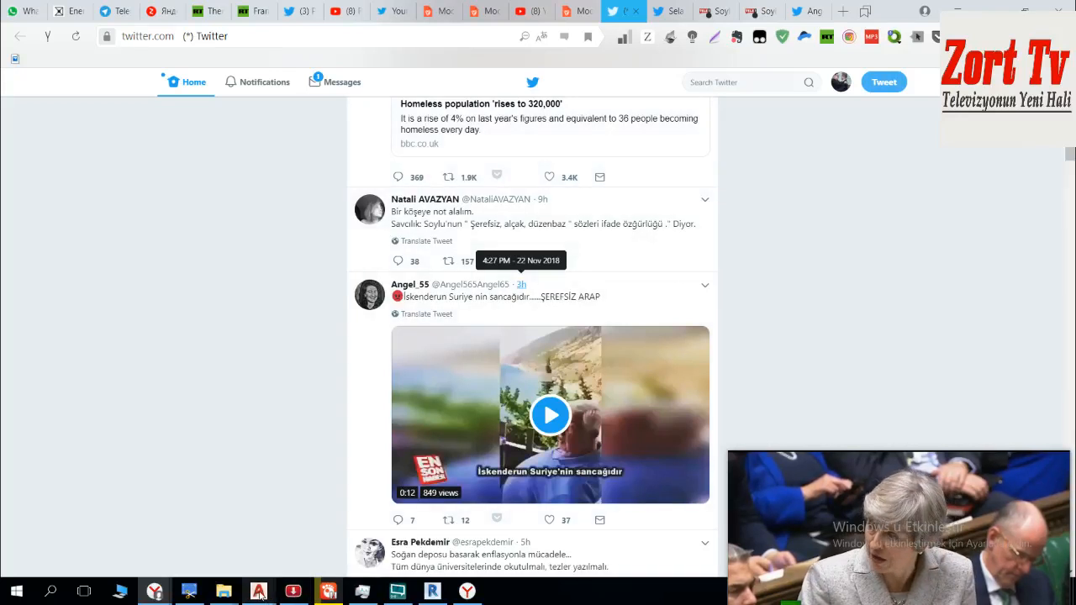
pyautogui.moveTo(258, 590)
pyautogui.click(398, 518)
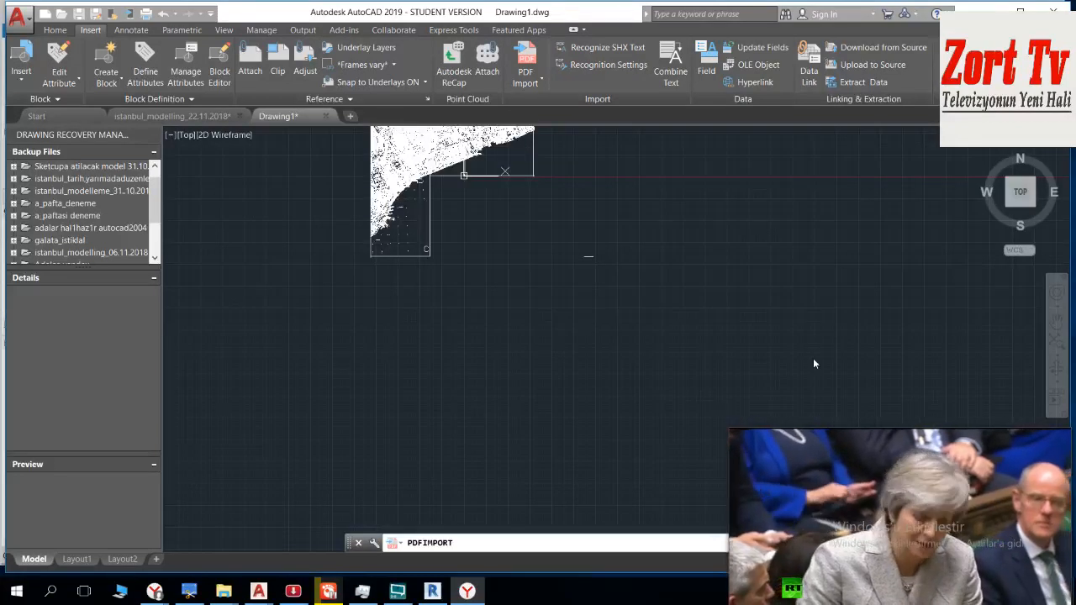
pyautogui.moveTo(875, 480)
pyautogui.mouseDown()
pyautogui.moveTo(750, 290)
pyautogui.moveTo(815, 418)
pyautogui.moveTo(866, 447)
pyautogui.moveTo(868, 461)
pyautogui.mouseUp()
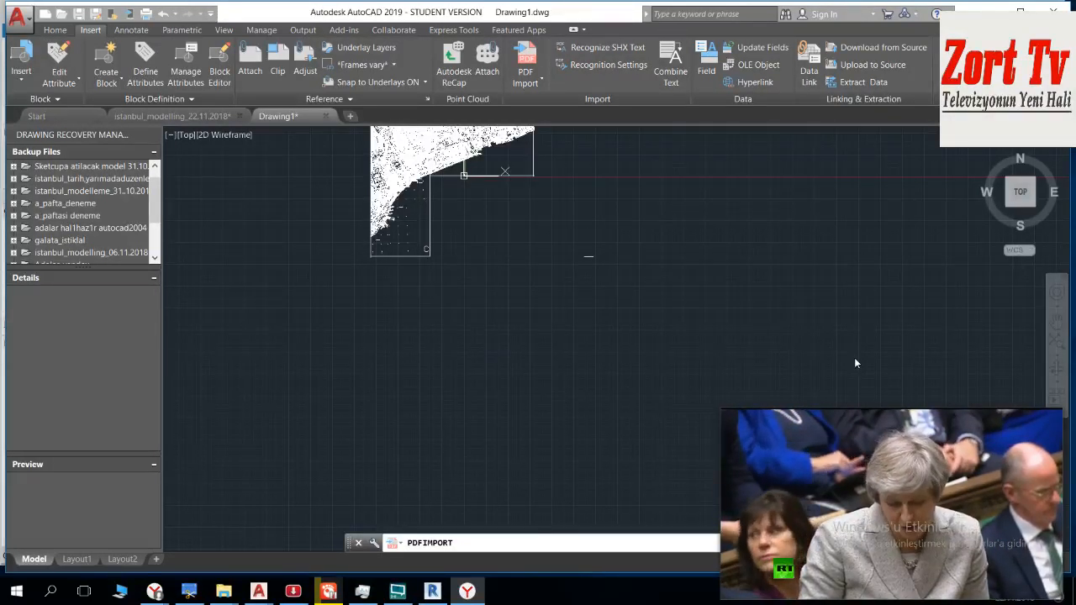
pyautogui.moveTo(992, 527); pyautogui.dragTo(1005, 558)
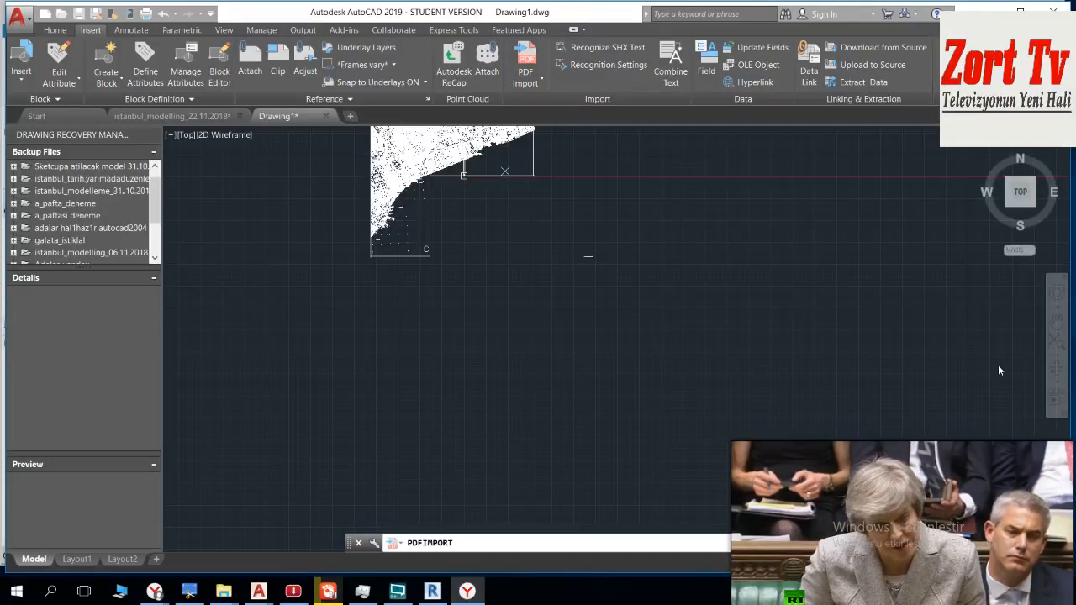
pyautogui.moveTo(976, 503); pyautogui.dragTo(1037, 542)
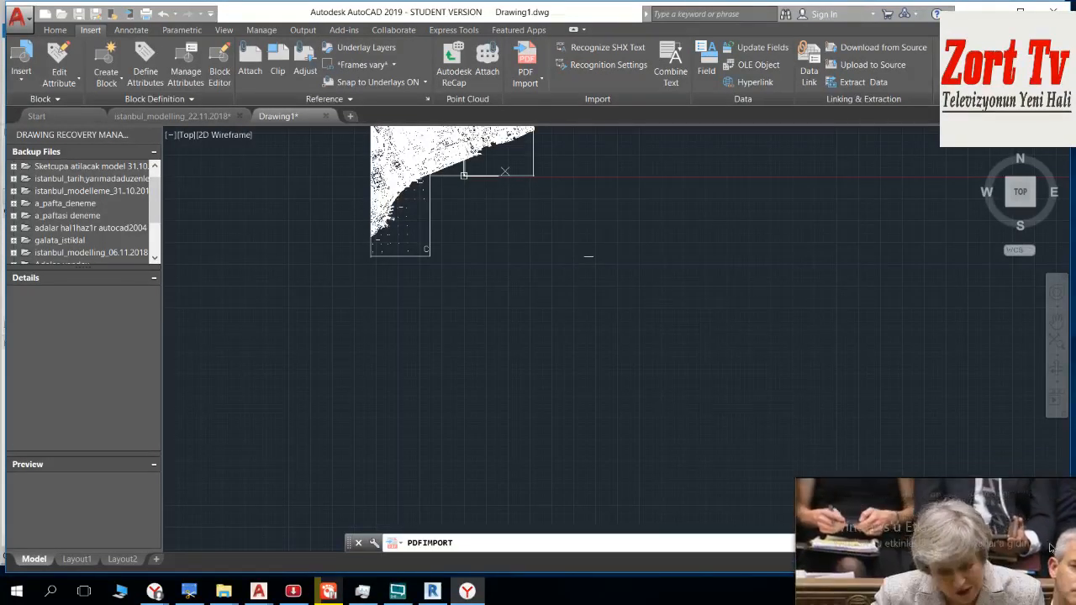
pyautogui.moveTo(965, 506); pyautogui.dragTo(894, 471)
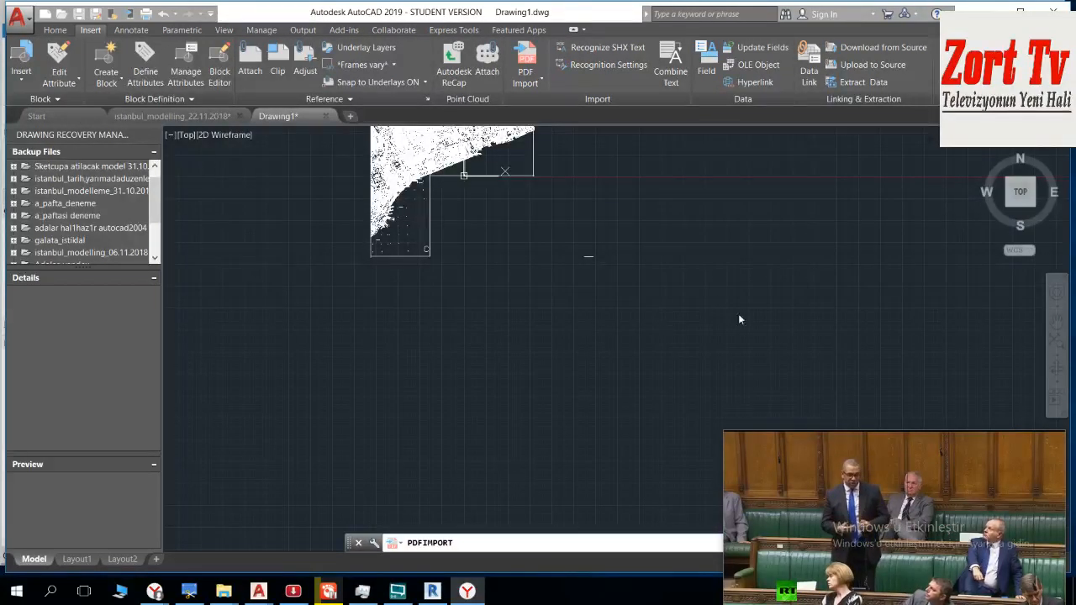
pyautogui.moveTo(984, 496)
pyautogui.mouseDown()
pyautogui.moveTo(1050, 602)
pyautogui.moveTo(944, 294)
pyautogui.moveTo(993, 400)
pyautogui.moveTo(976, 501)
pyautogui.moveTo(991, 511)
pyautogui.mouseUp()
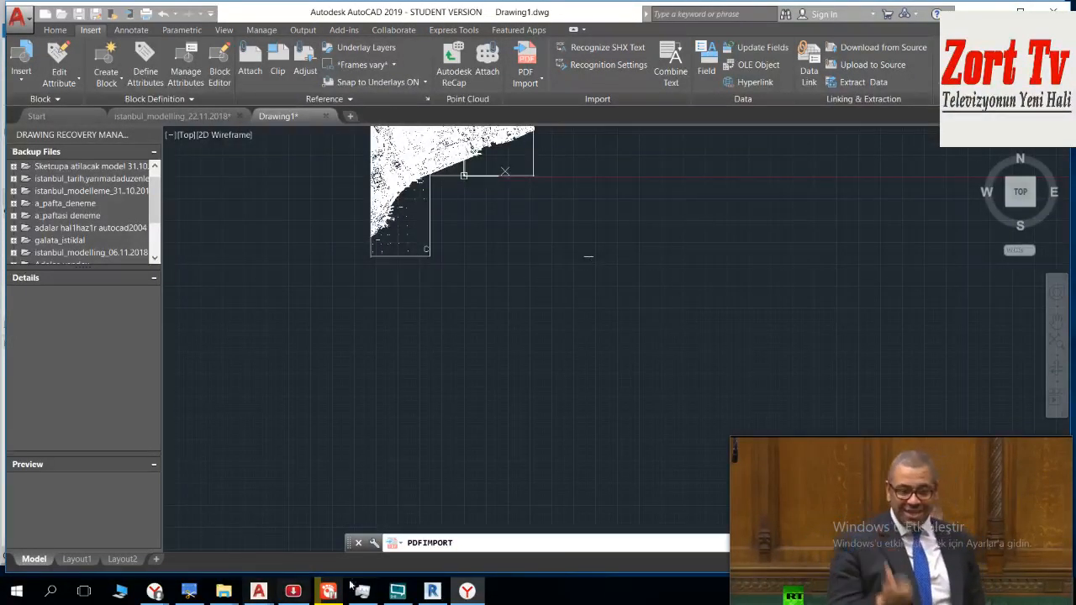
# Step: Close the music player window while the PDF import keeps running
pyautogui.moveTo(296, 588)
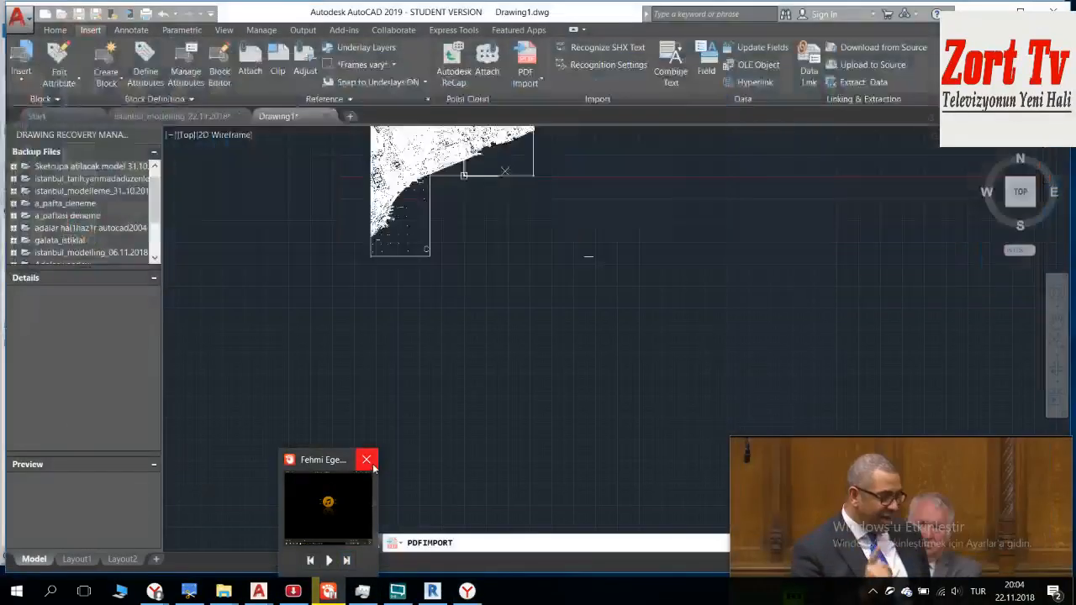
pyautogui.click(366, 459)
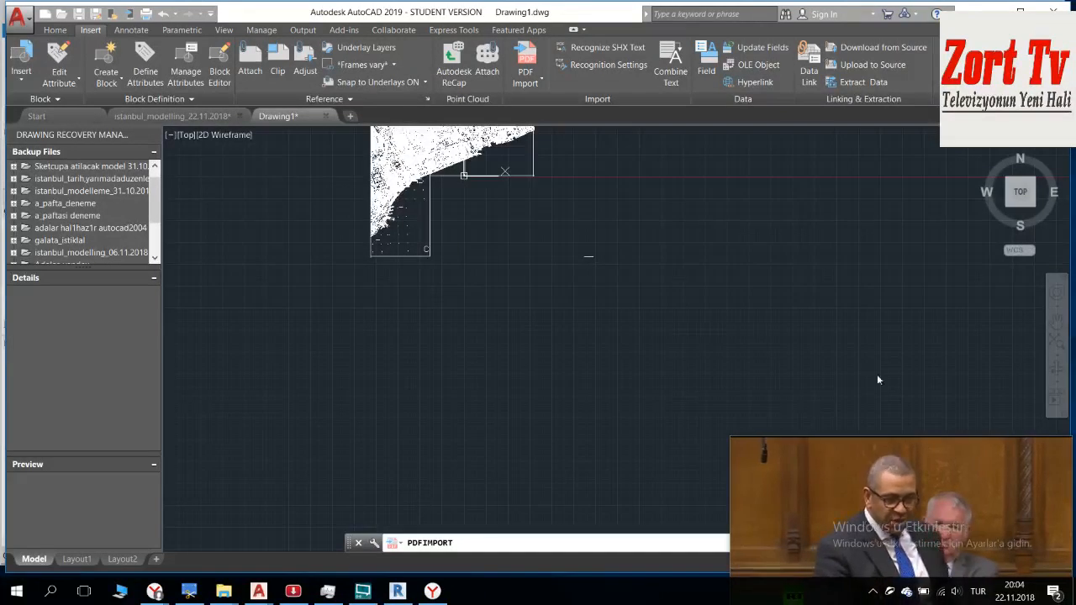
# Step: Enlarge the floating parliament video window and shift it slightly upward over the drawing area
pyautogui.moveTo(951, 468)
pyautogui.mouseDown()
pyautogui.moveTo(941, 450)
pyautogui.moveTo(955, 451)
pyautogui.mouseUp()
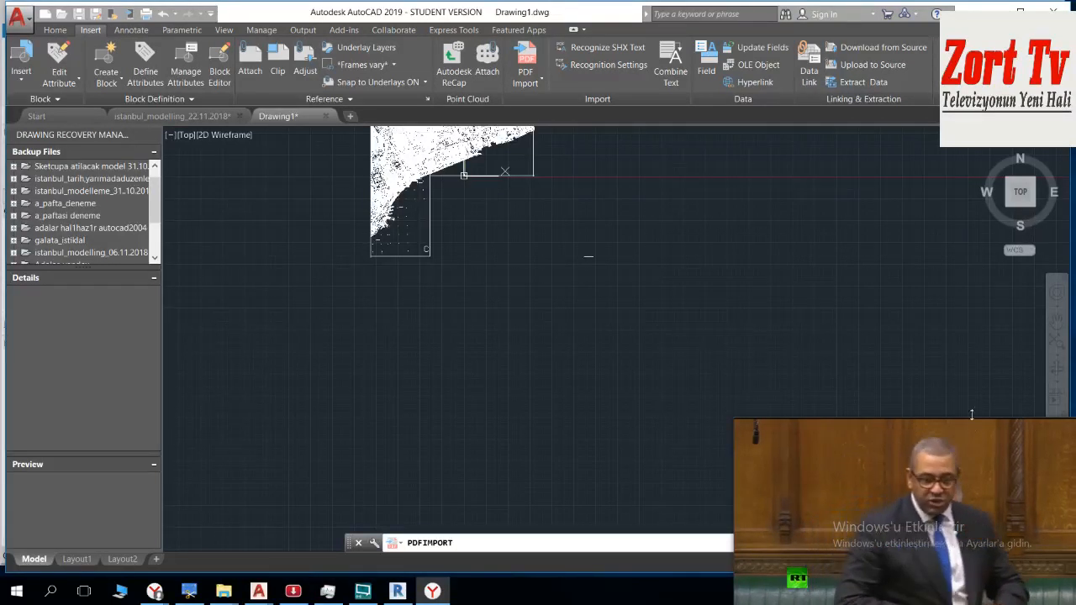
pyautogui.moveTo(994, 460)
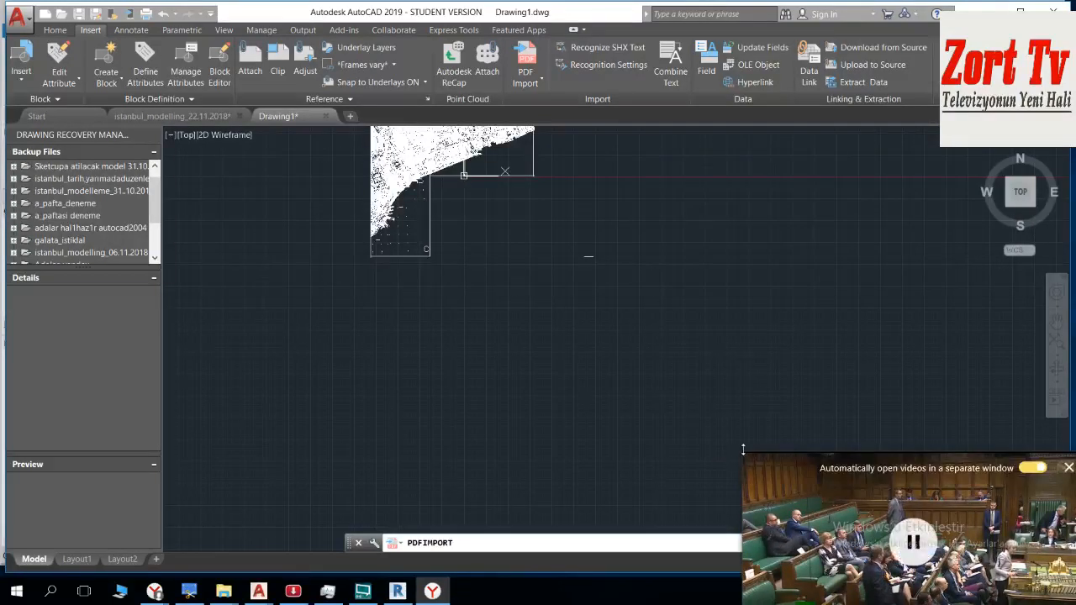
pyautogui.moveTo(743, 451); pyautogui.dragTo(693, 404)
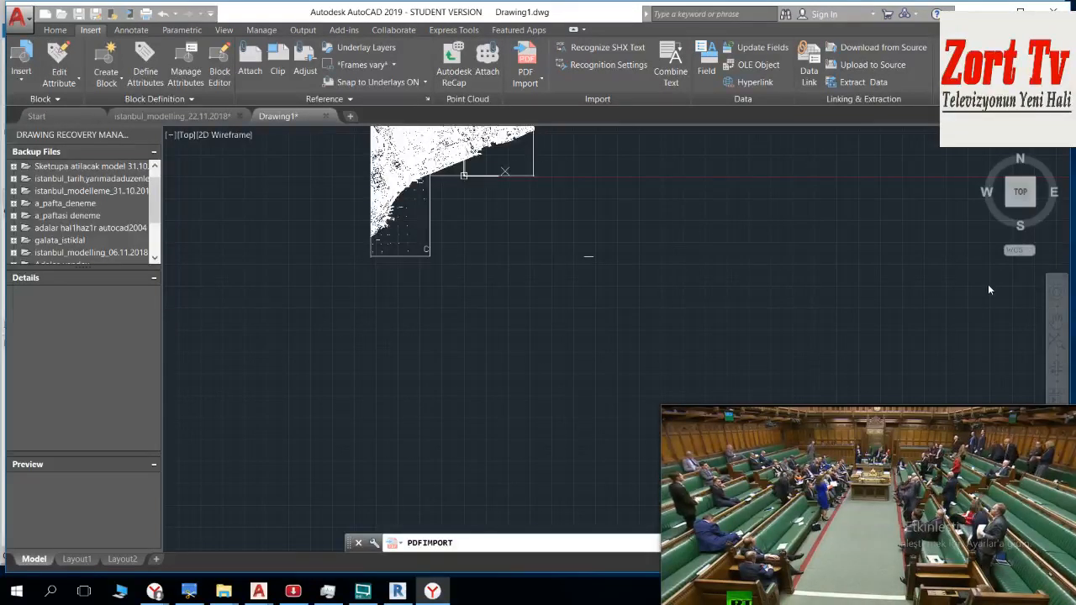
pyautogui.moveTo(981, 479); pyautogui.dragTo(967, 452)
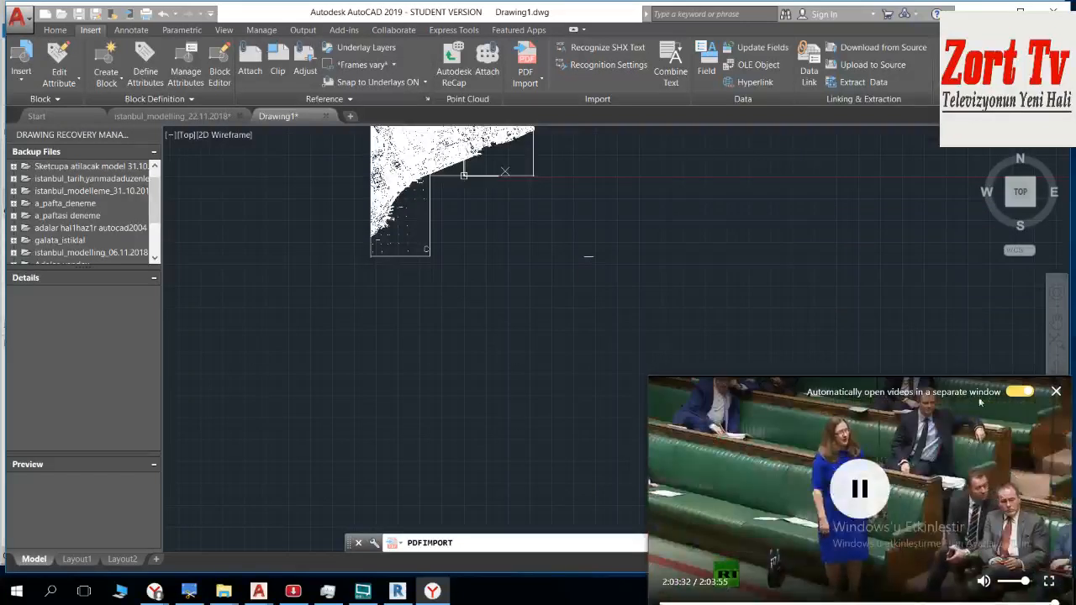
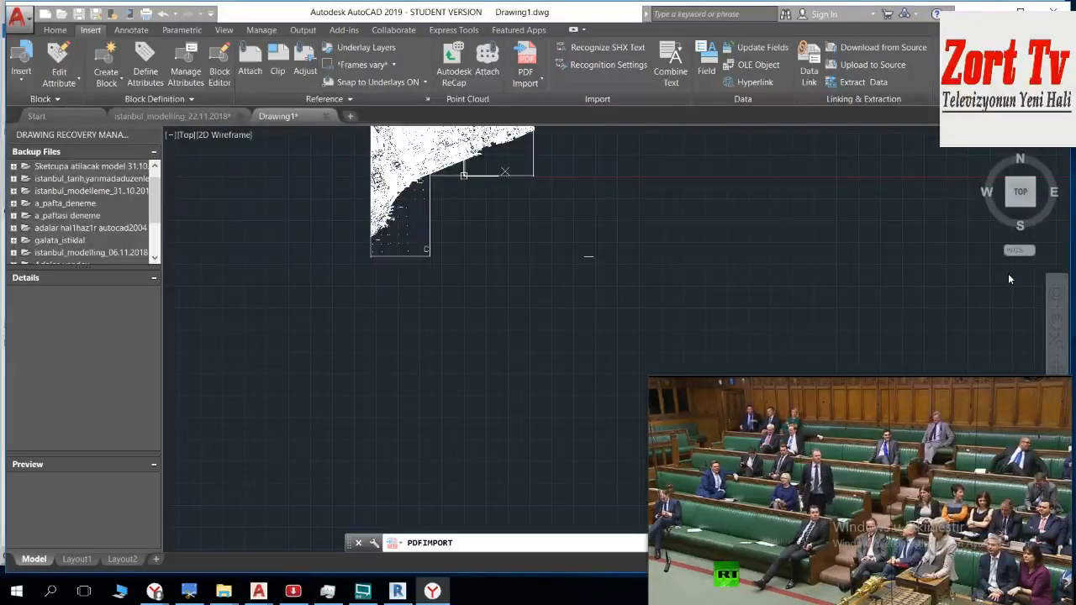
# Step: Shift the floating video window aside and back to check the progress of the running sheet D import
pyautogui.moveTo(923, 478); pyautogui.dragTo(891, 445)
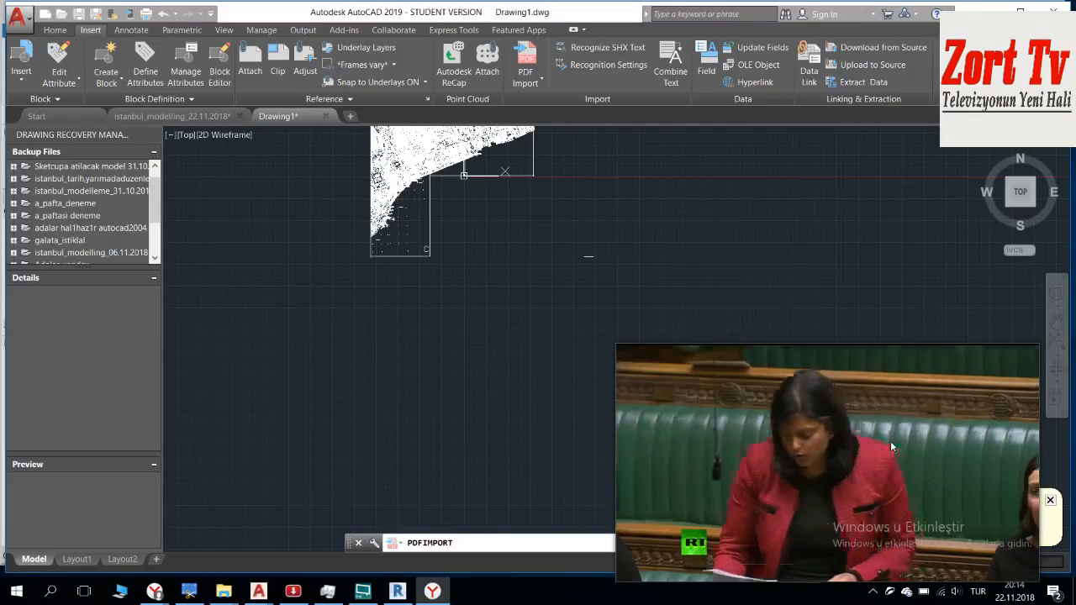
pyautogui.moveTo(923, 477); pyautogui.dragTo(948, 504)
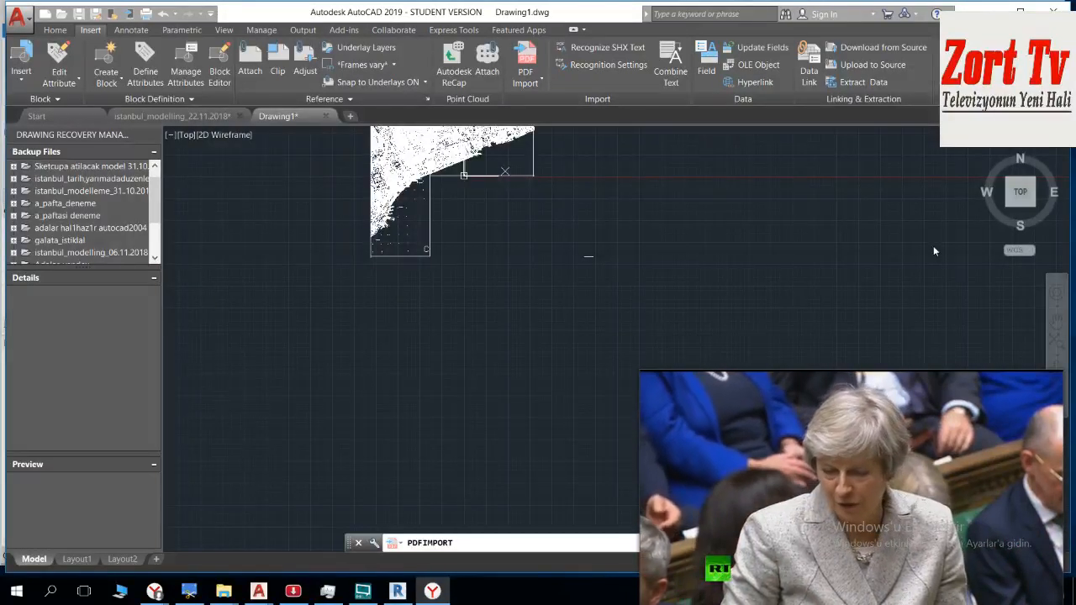
pyautogui.moveTo(929, 453)
pyautogui.moveTo(930, 454)
pyautogui.mouseDown()
pyautogui.moveTo(879, 319)
pyautogui.moveTo(946, 479)
pyautogui.moveTo(928, 458)
pyautogui.mouseUp()
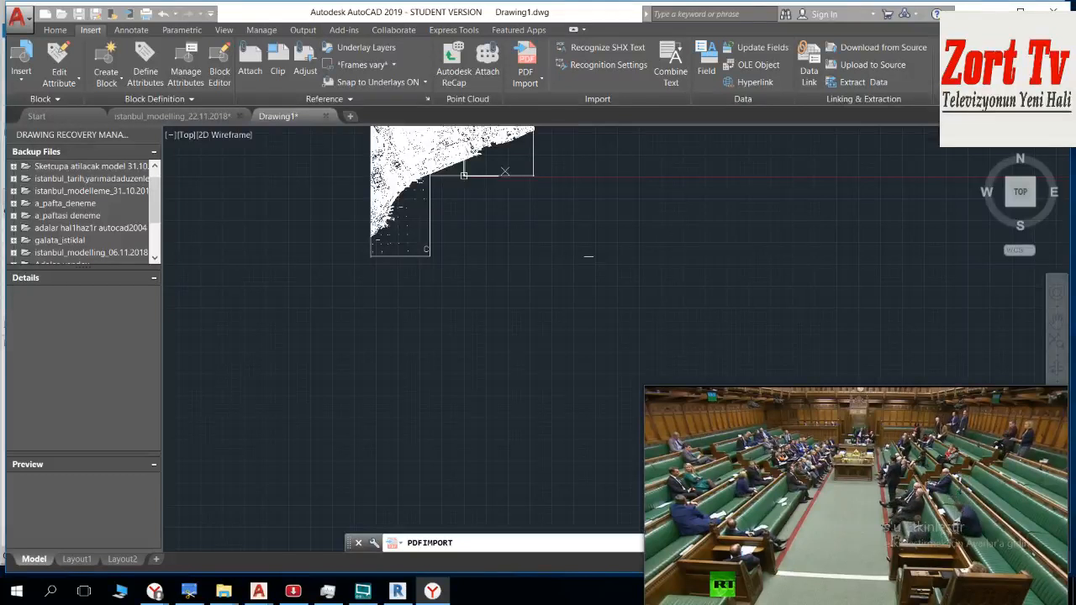
pyautogui.moveTo(803, 442); pyautogui.dragTo(766, 336)
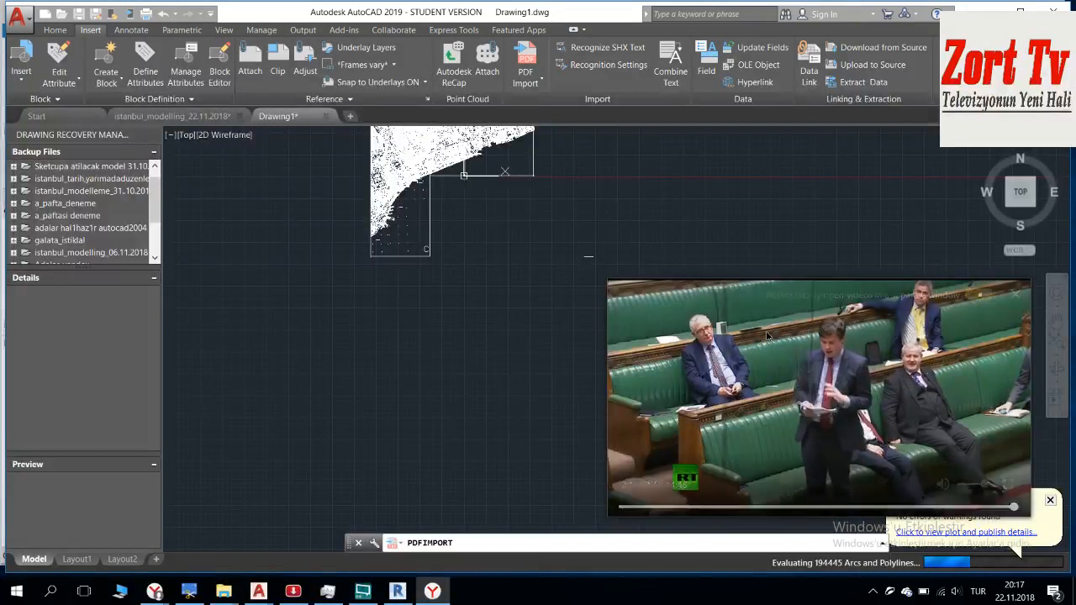
pyautogui.moveTo(766, 336); pyautogui.dragTo(798, 431)
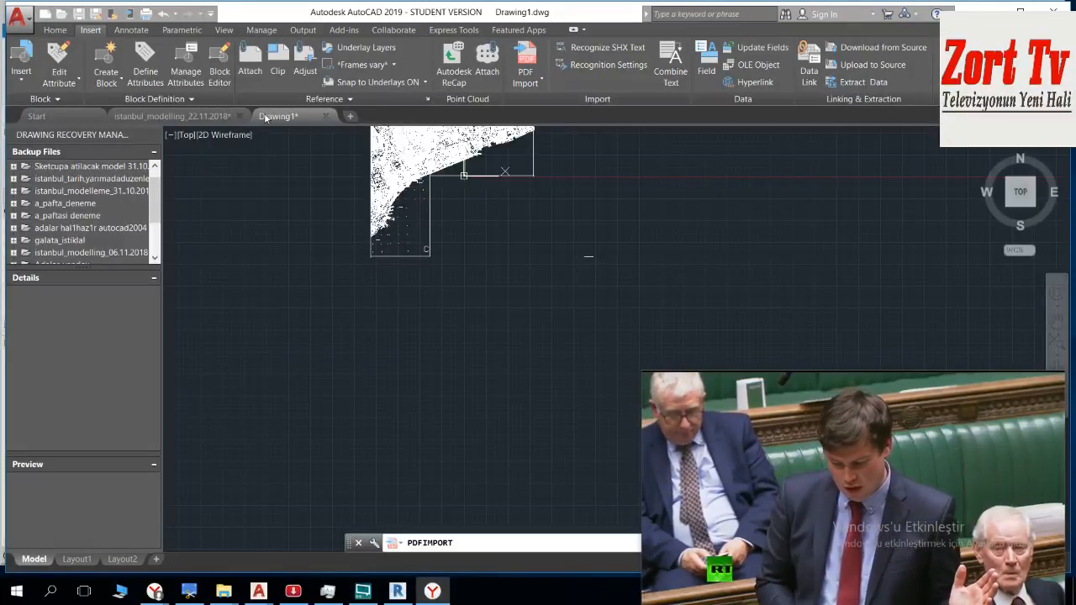
pyautogui.moveTo(893, 439); pyautogui.dragTo(898, 466)
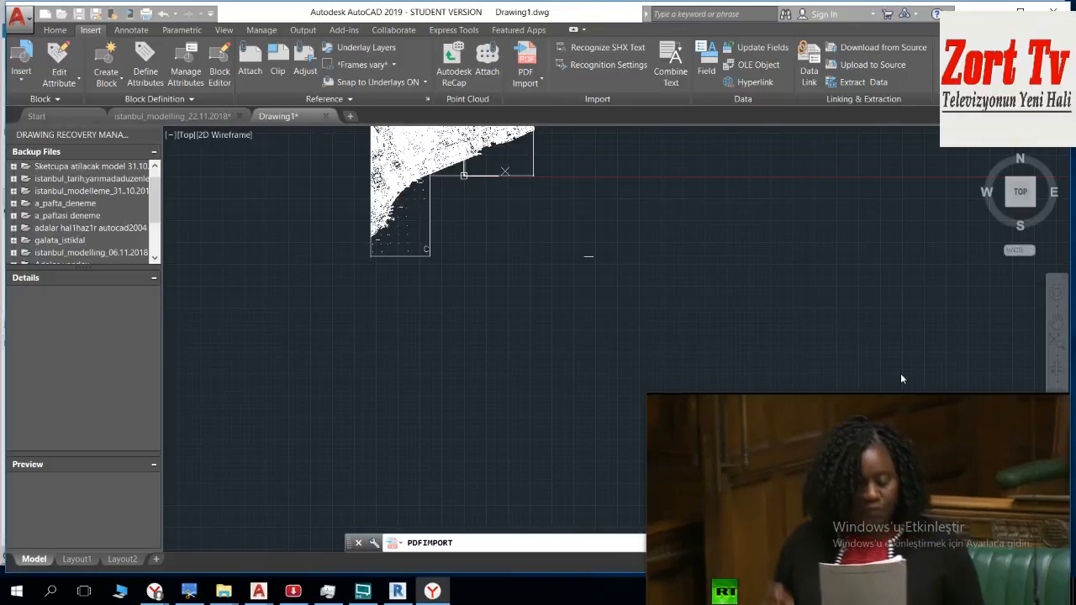
pyautogui.moveTo(942, 435); pyautogui.dragTo(938, 407)
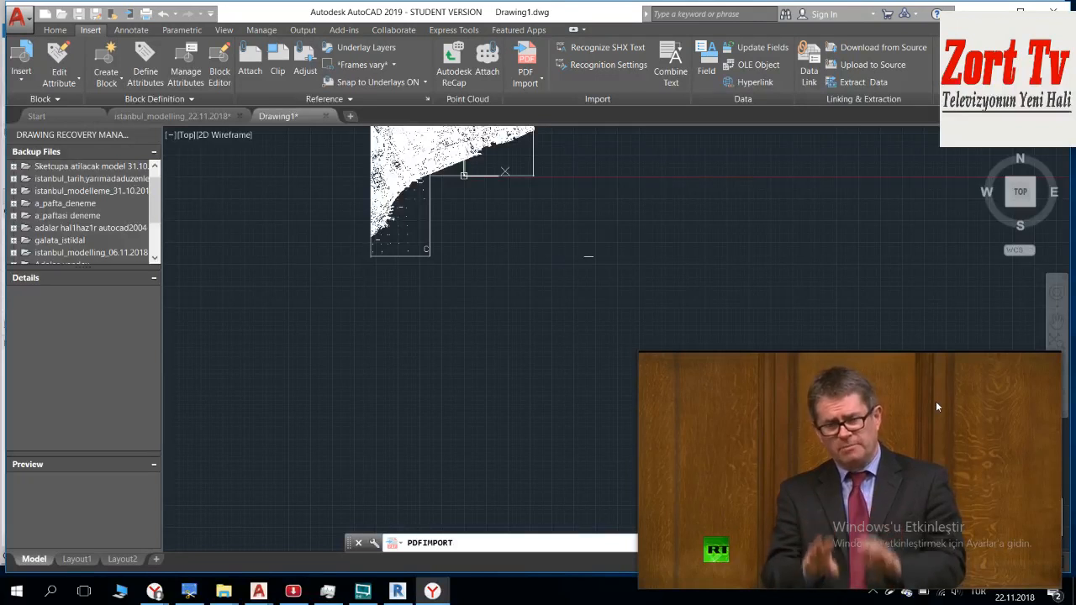
pyautogui.moveTo(934, 417)
pyautogui.moveTo(933, 417); pyautogui.dragTo(938, 446)
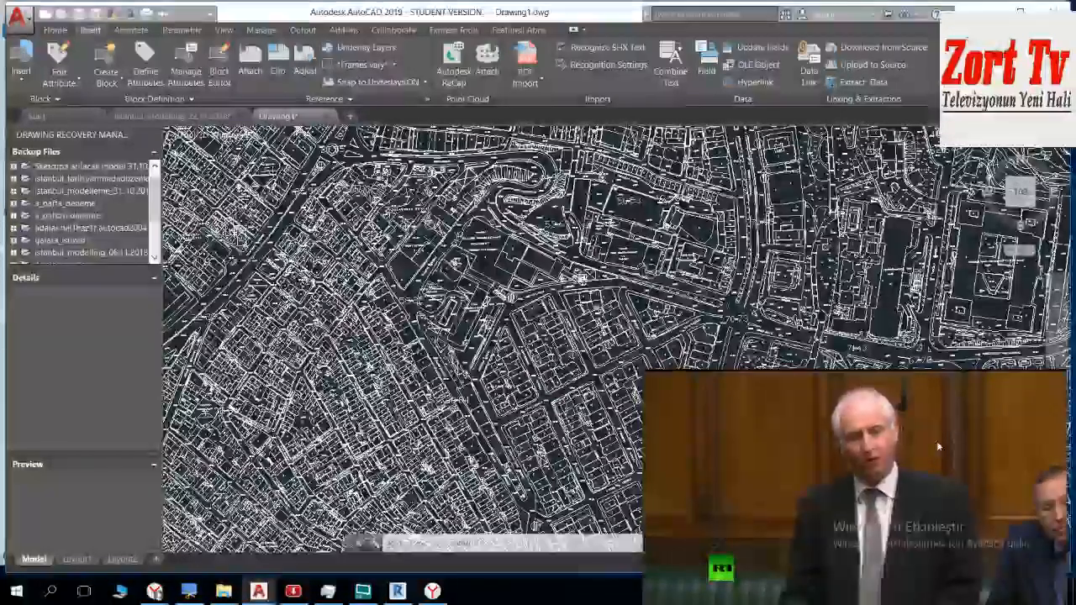
# Step: Select all of the imported map geometry and shift the floating video window lower over the drawing area
pyautogui.hotkey('ctrl', 'a')
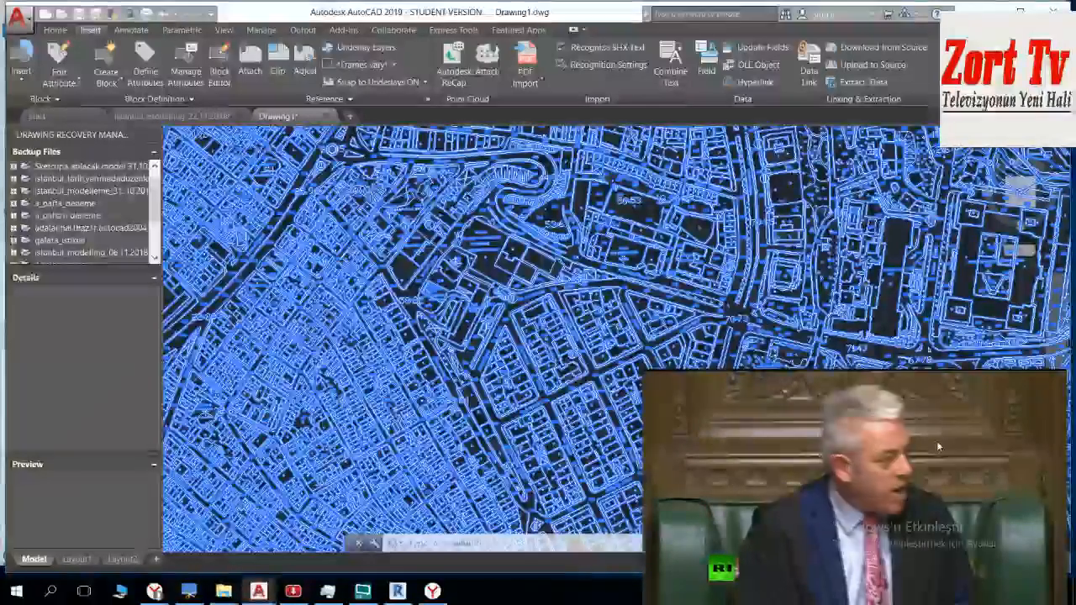
pyautogui.moveTo(936, 440)
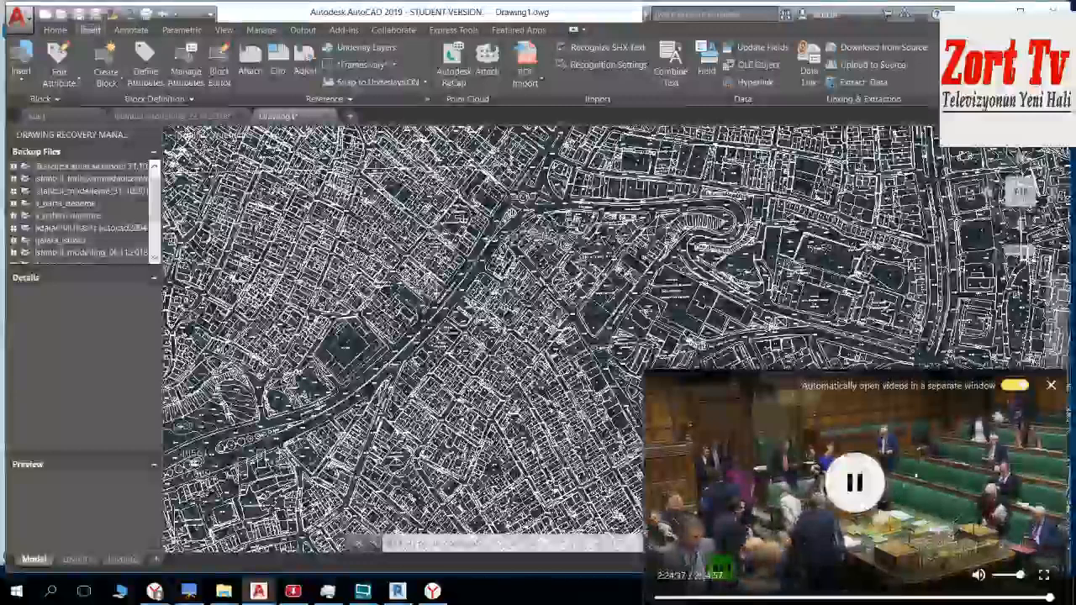
pyautogui.moveTo(920, 466); pyautogui.dragTo(887, 367)
pyautogui.moveTo(807, 297); pyautogui.dragTo(857, 413)
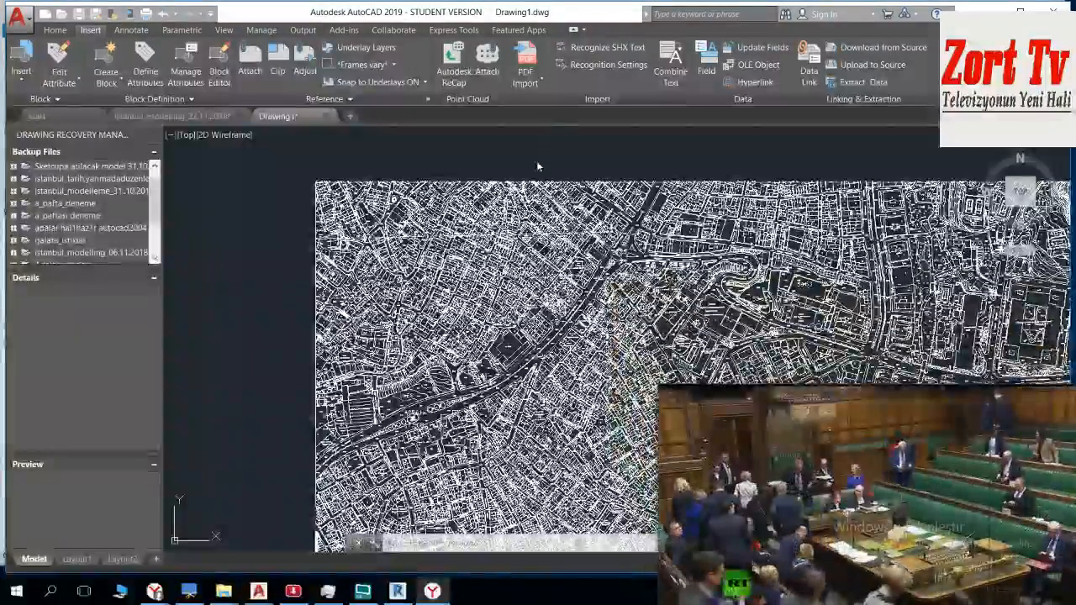
# Step: Start moving the sheet D map, using the frame line intersection beside its letter D as the base point
pyautogui.scroll(-6, 509, 164)
pyautogui.moveTo(445, 193); pyautogui.dragTo(410, 81, button='middle')
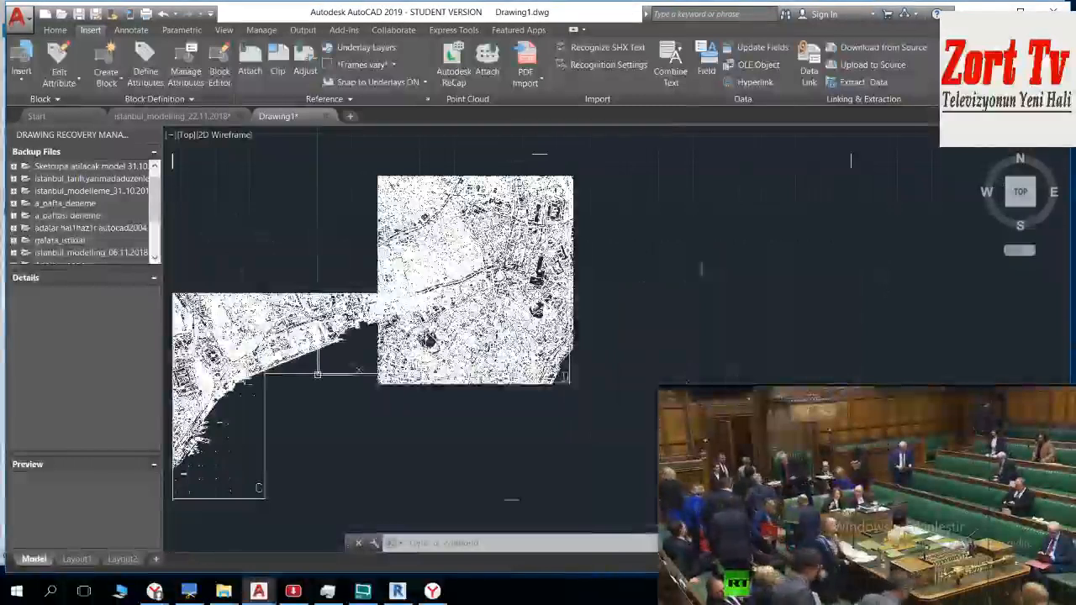
pyautogui.scroll(5, 613, 336)
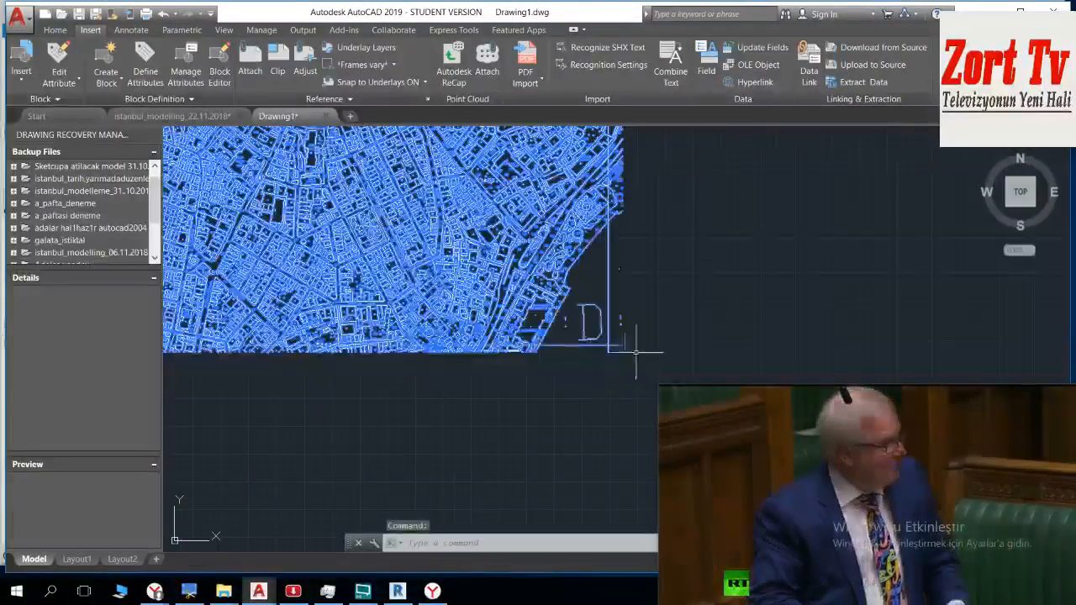
pyautogui.write('o')
pyautogui.press('Return')
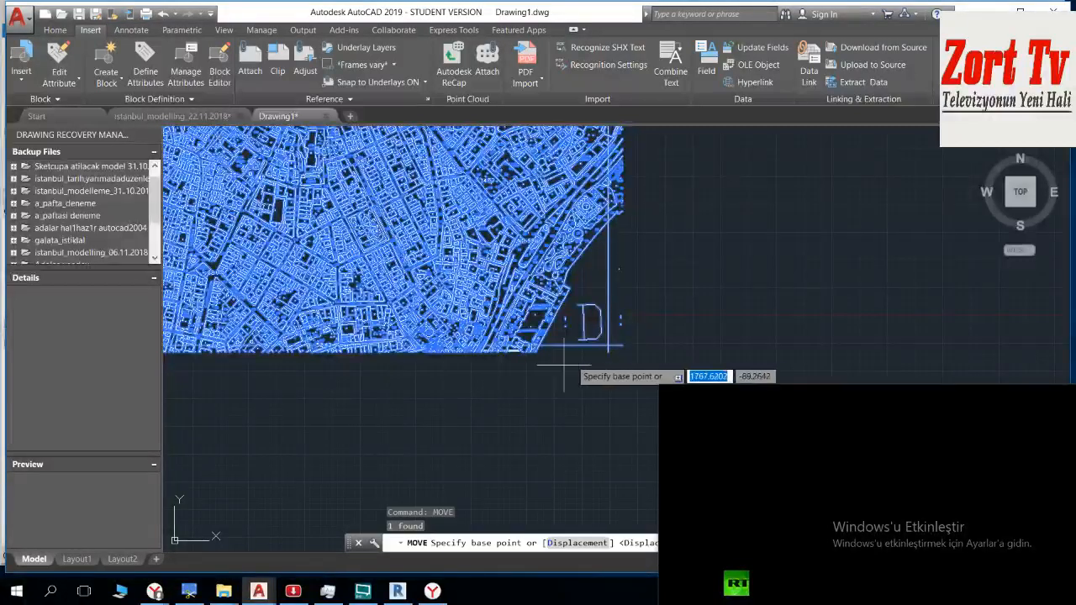
pyautogui.scroll(3, 635, 340)
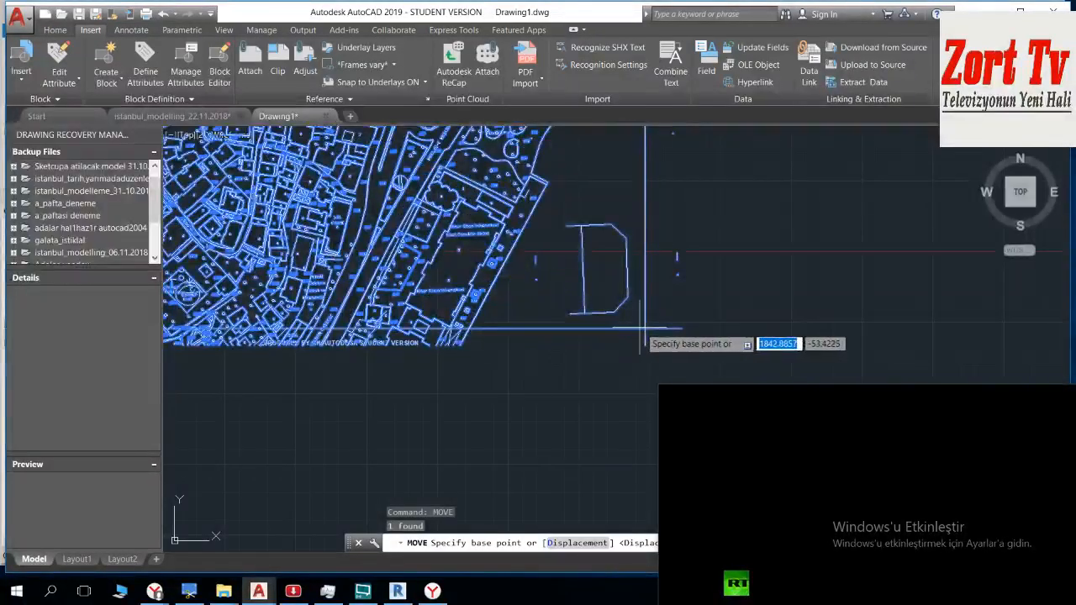
pyautogui.scroll(3, 645, 330)
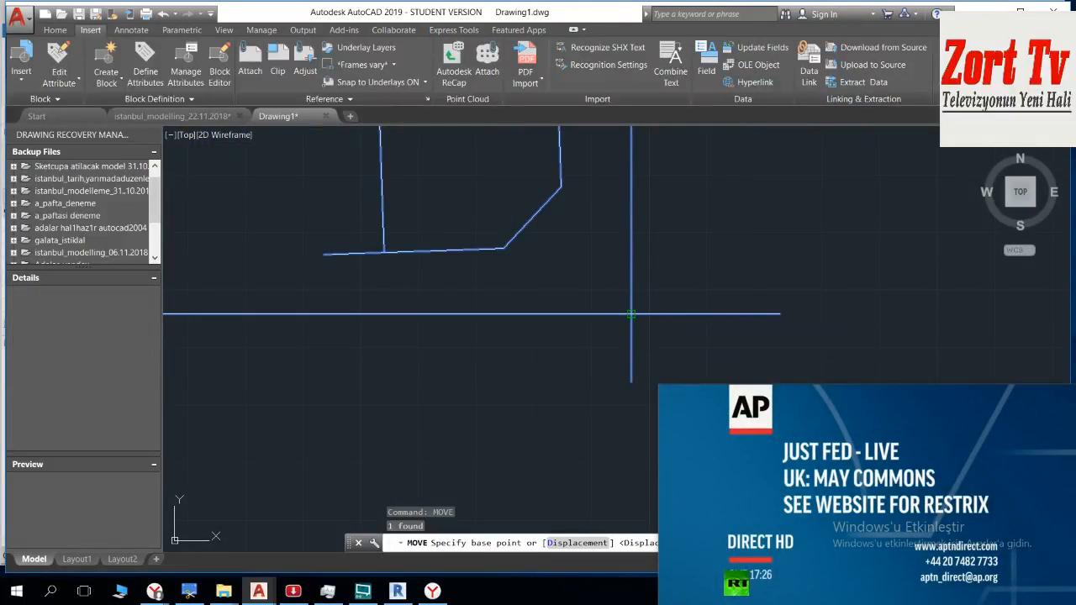
pyautogui.click(640, 304)
# Step: Place sheet D just west of sheet C, leaving a narrow gap, with their lower frame edges roughly level
pyautogui.scroll(-5, 563, 320)
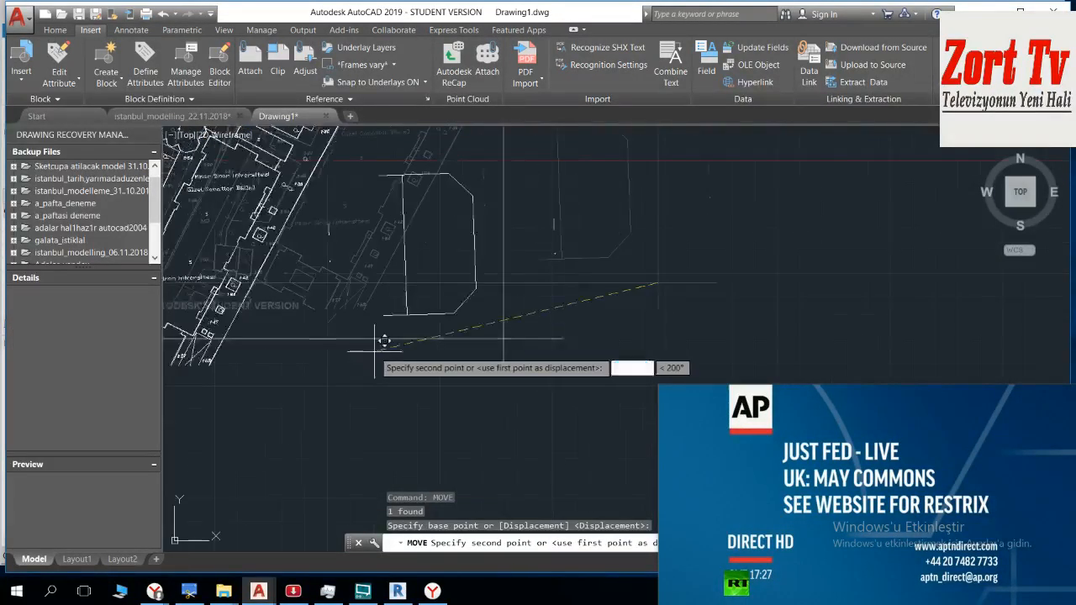
pyautogui.scroll(-4, 683, 292)
pyautogui.moveTo(488, 296); pyautogui.dragTo(706, 343, button='middle')
pyautogui.scroll(-1, 544, 345)
pyautogui.moveTo(409, 352)
pyautogui.mouseDown(button='middle')
pyautogui.moveTo(692, 358)
pyautogui.moveTo(1009, 345)
pyautogui.mouseUp(button='middle')
pyautogui.moveTo(484, 335); pyautogui.dragTo(1032, 301, button='middle')
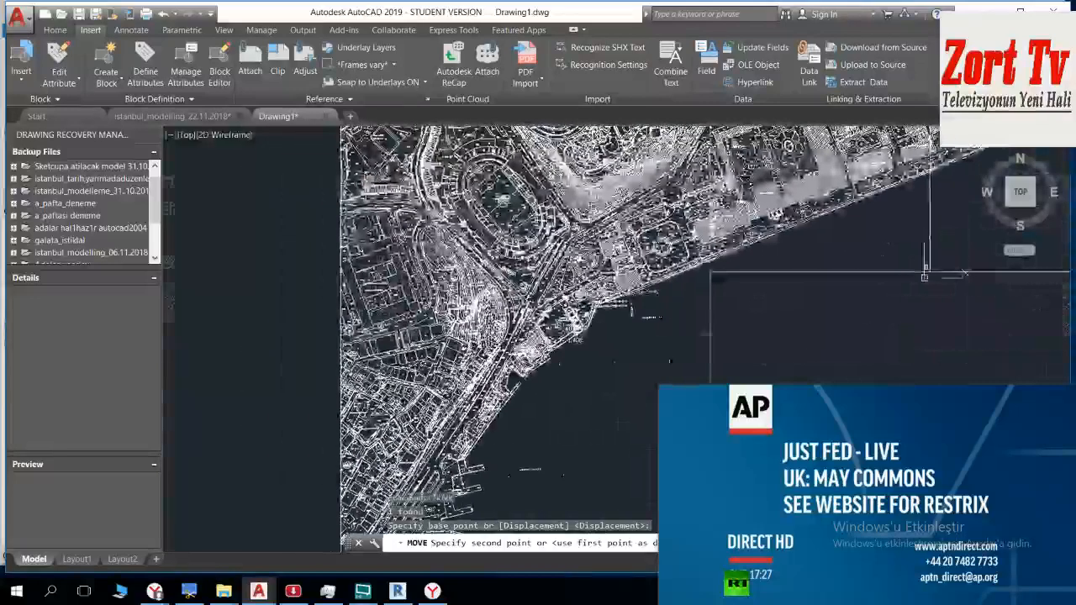
pyautogui.scroll(-4, 502, 335)
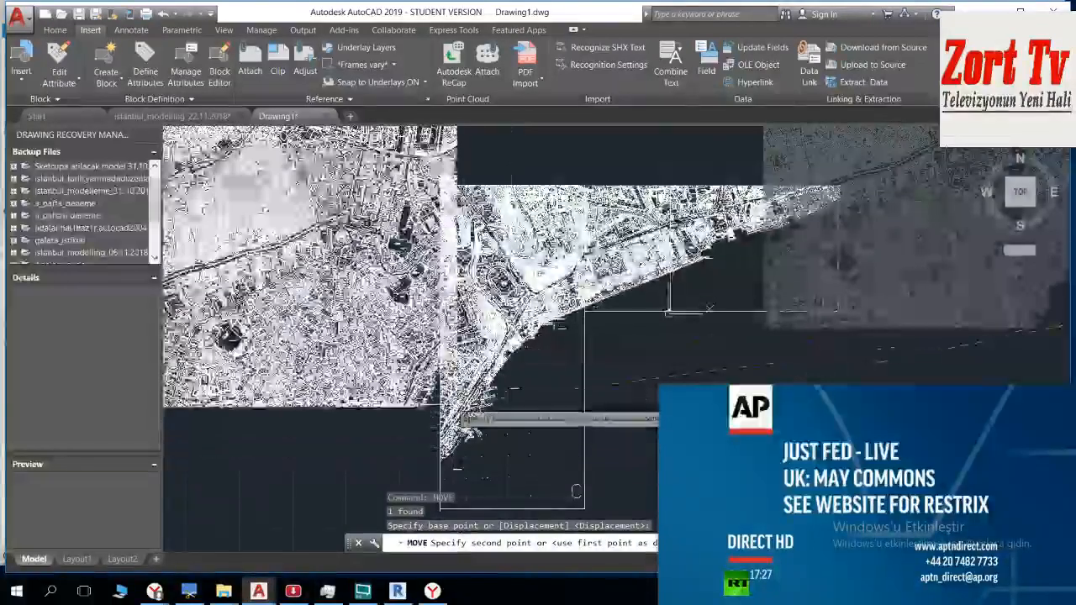
pyautogui.moveTo(453, 387); pyautogui.dragTo(475, 321, button='middle')
pyautogui.scroll(5, 469, 420)
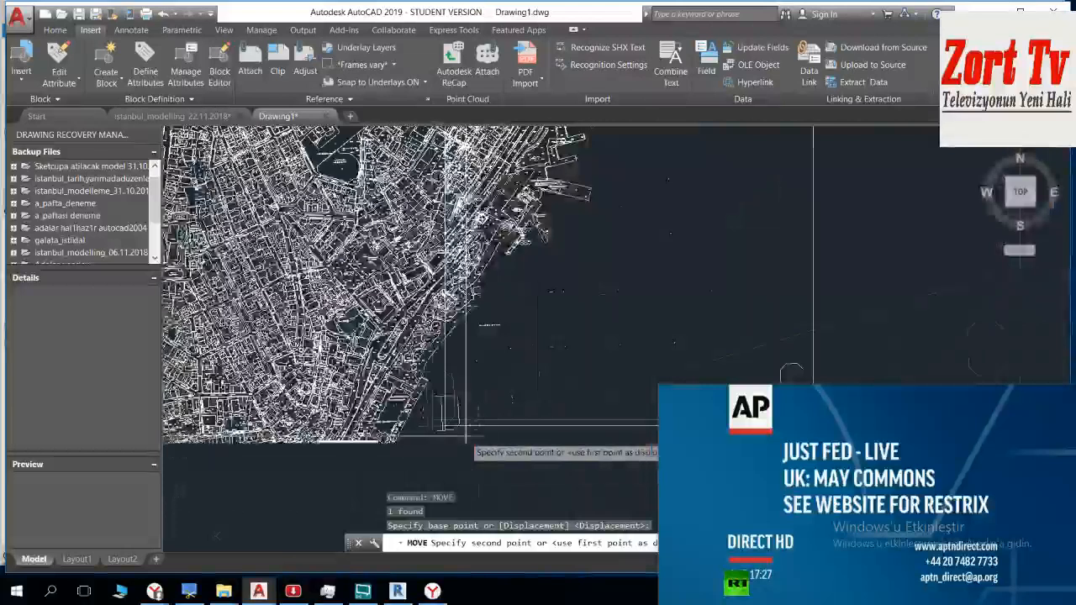
pyautogui.scroll(6, 468, 420)
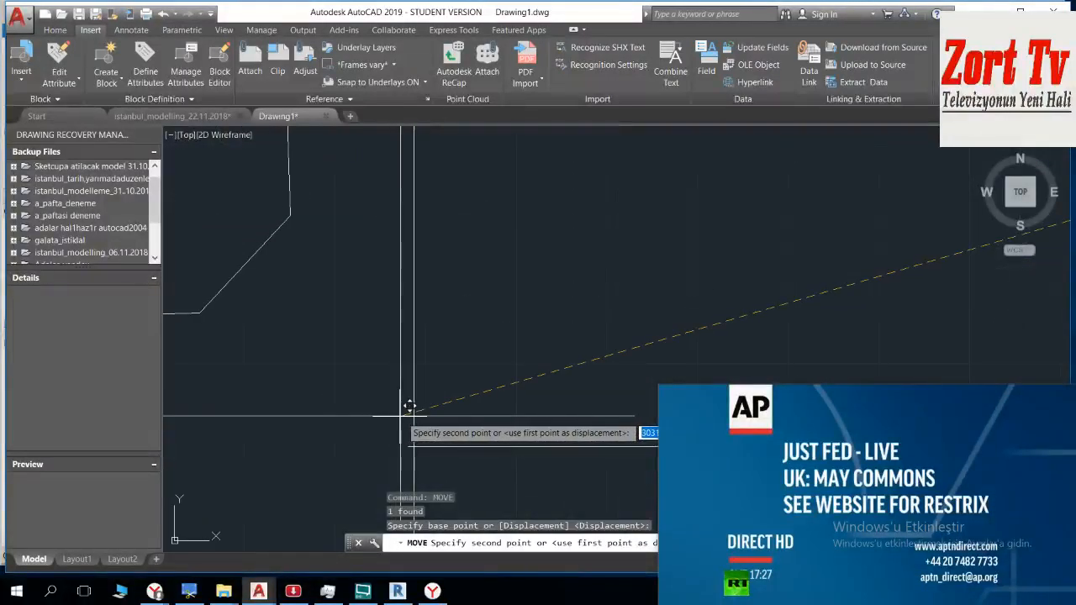
pyautogui.moveTo(252, 383); pyautogui.dragTo(677, 346, button='middle')
pyautogui.scroll(-6, 526, 328)
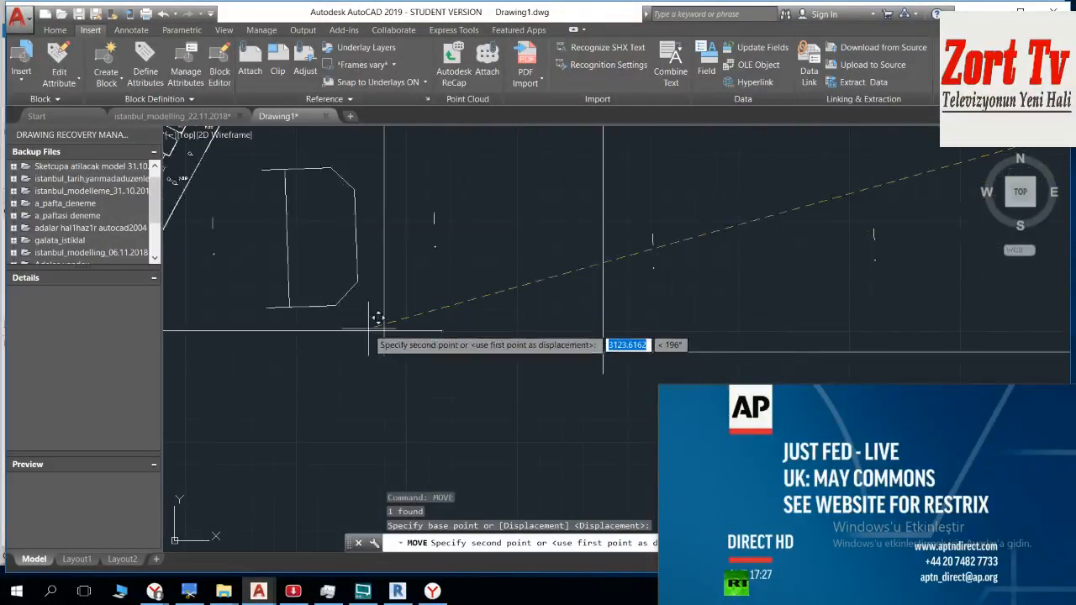
pyautogui.scroll(-2, 368, 329)
pyautogui.click(368, 328)
pyautogui.scroll(-9, 419, 340)
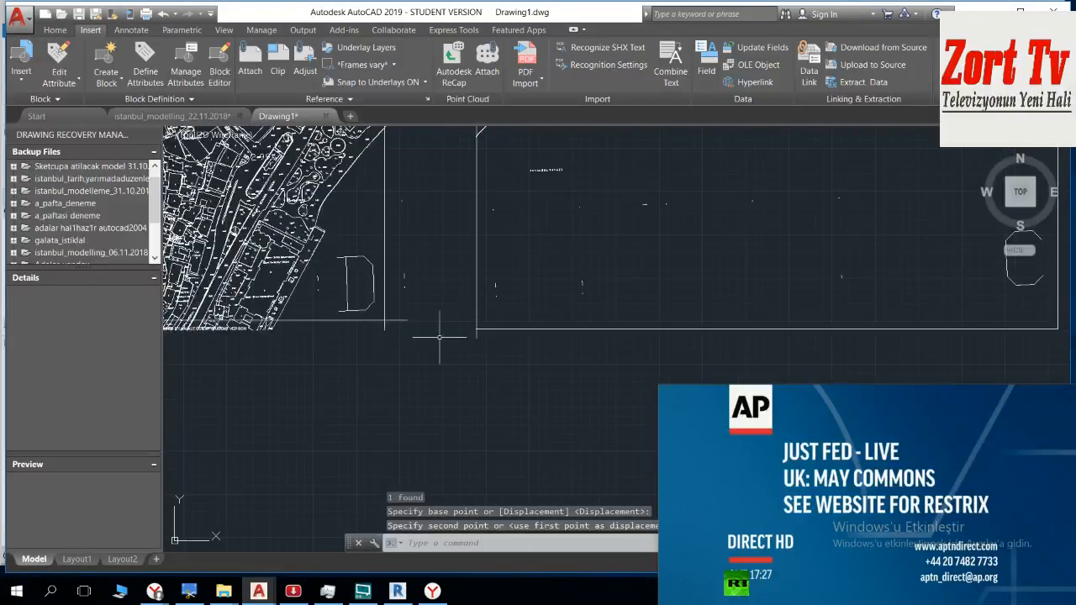
pyautogui.moveTo(564, 193); pyautogui.dragTo(650, 258, button='middle')
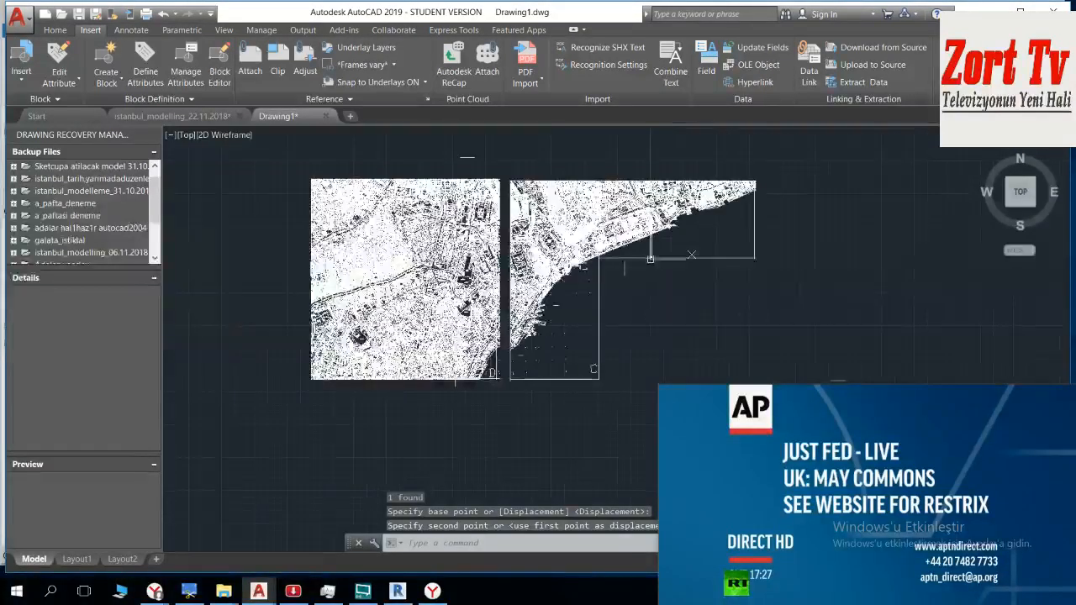
# Step: Try to trim the frame line overshoot at sheet C's lower-left corner
pyautogui.scroll(10, 445, 377)
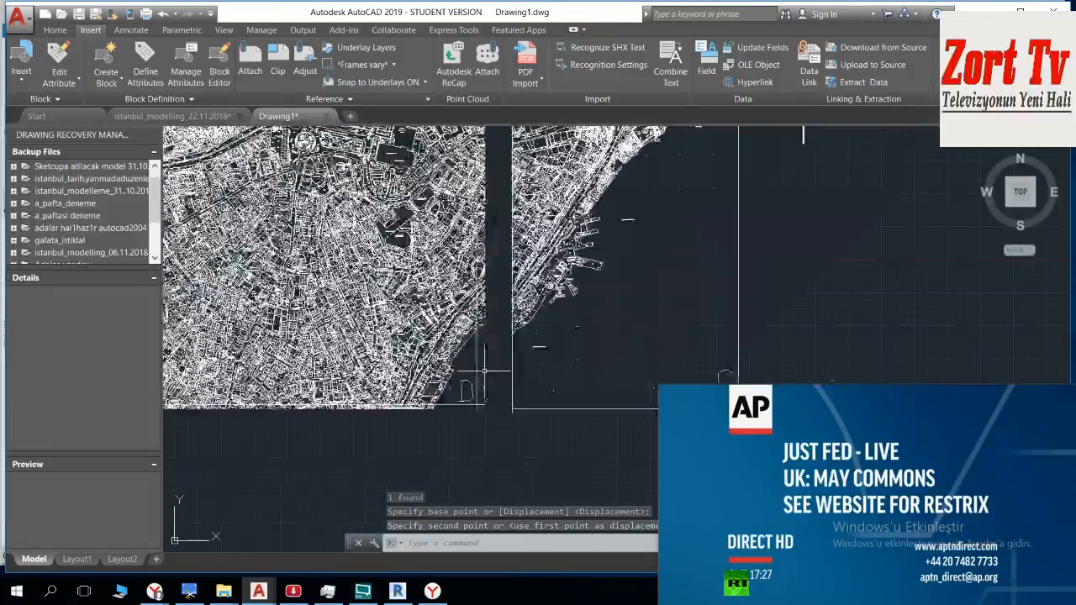
pyautogui.scroll(5, 445, 377)
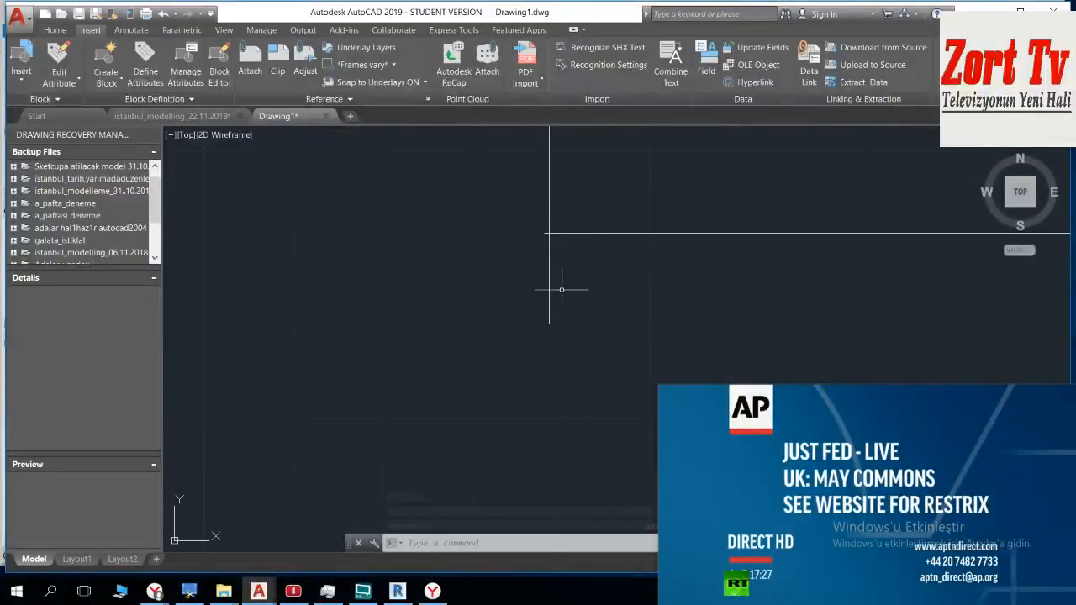
pyautogui.press('Escape')
pyautogui.press('Return')
pyautogui.press('Return')
pyautogui.click(564, 288)
pyautogui.click(508, 284)
pyautogui.scroll(4, 542, 256)
pyautogui.click(613, 264)
pyautogui.click(539, 308)
pyautogui.press('Escape')
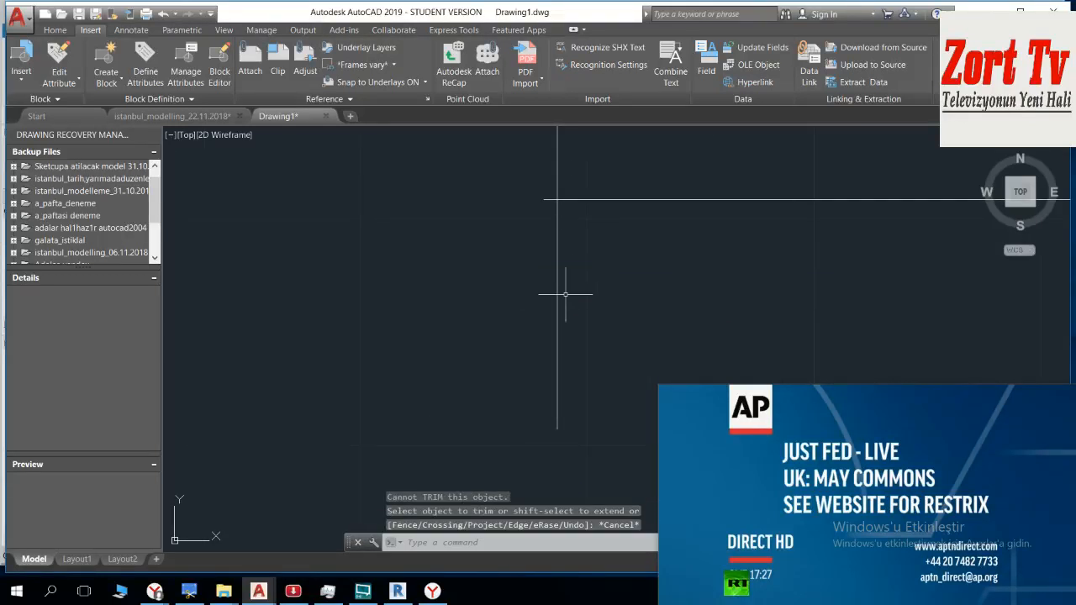
# Step: Explode the sheet C block into separate objects
pyautogui.click(533, 305)
pyautogui.scroll(-15, 535, 307)
pyautogui.moveTo(601, 316); pyautogui.dragTo(549, 314, button='middle')
pyautogui.scroll(2, 554, 294)
pyautogui.write('ex')
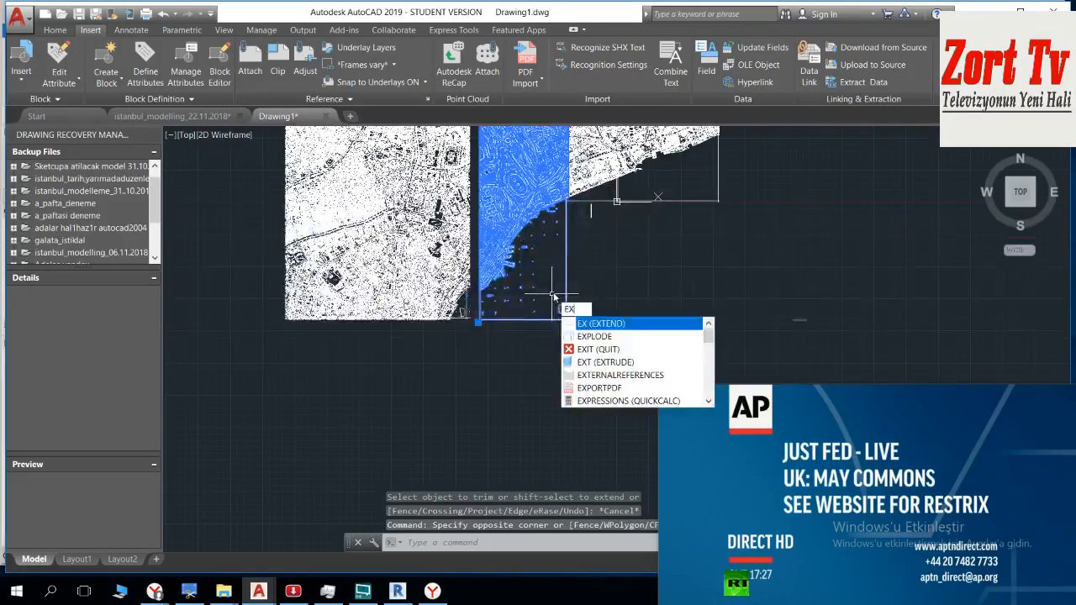
pyautogui.press('Return')
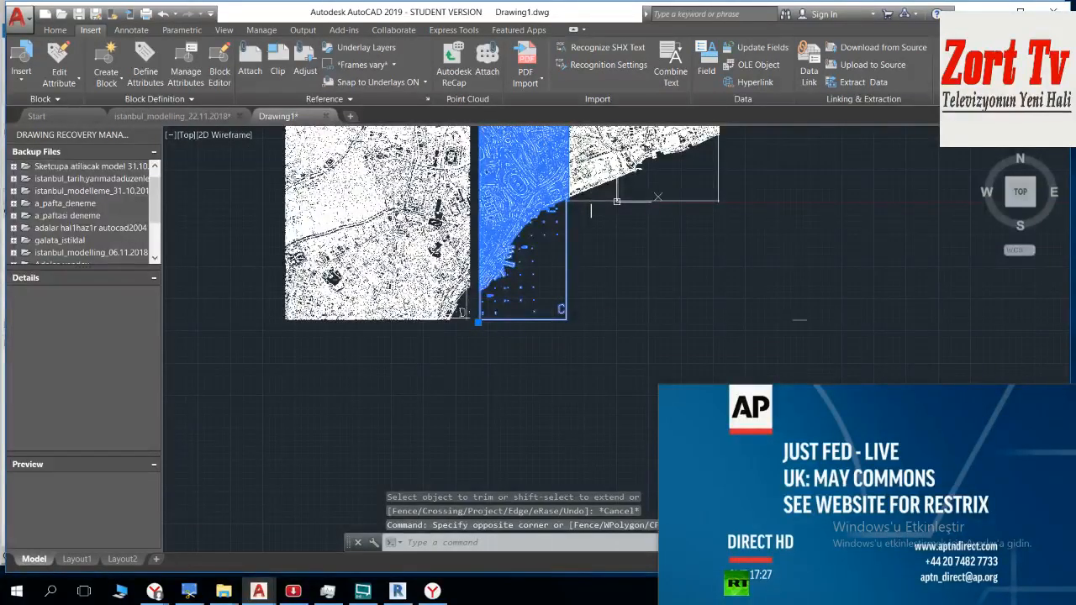
# Step: Start trimming the vertical frame line overshoot below sheet C's lower-left corner, using all objects as cutting edges
pyautogui.scroll(5, 505, 319)
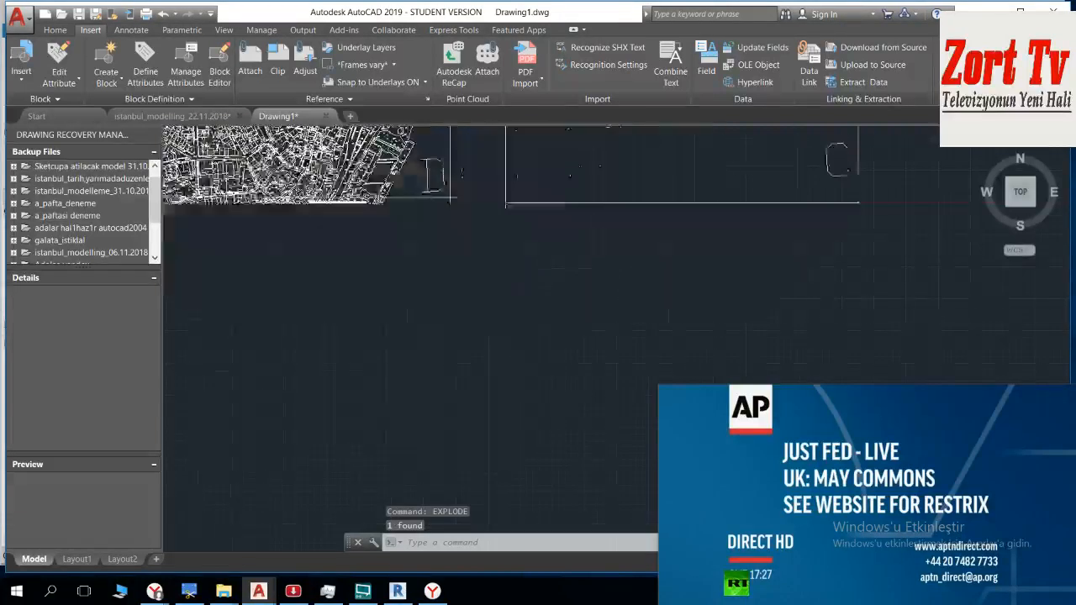
pyautogui.scroll(3, 563, 361)
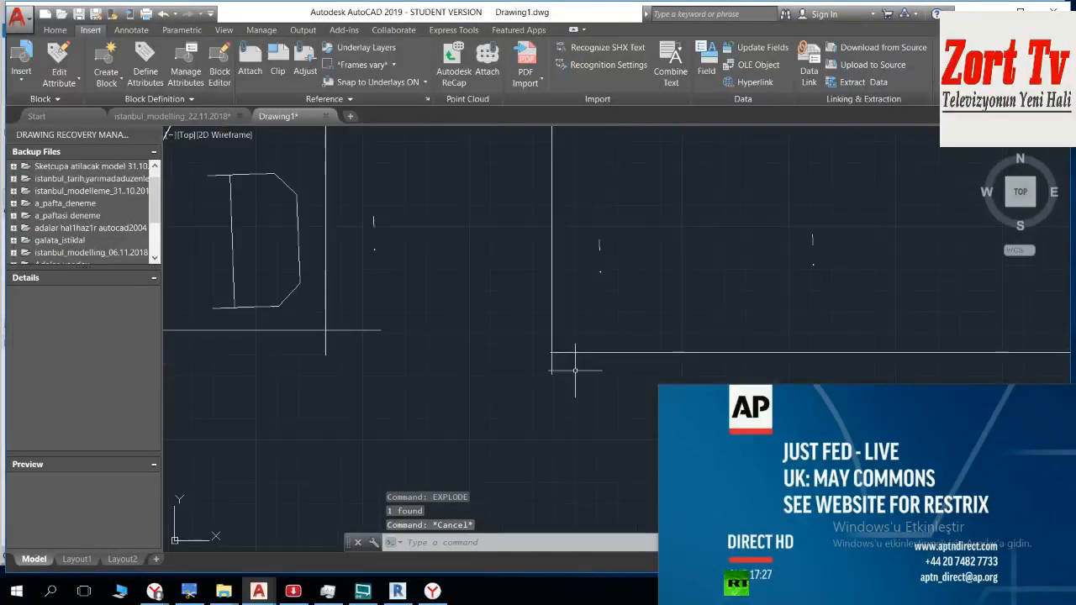
pyautogui.press('Return')
pyautogui.press('Return')
pyautogui.scroll(3, 572, 370)
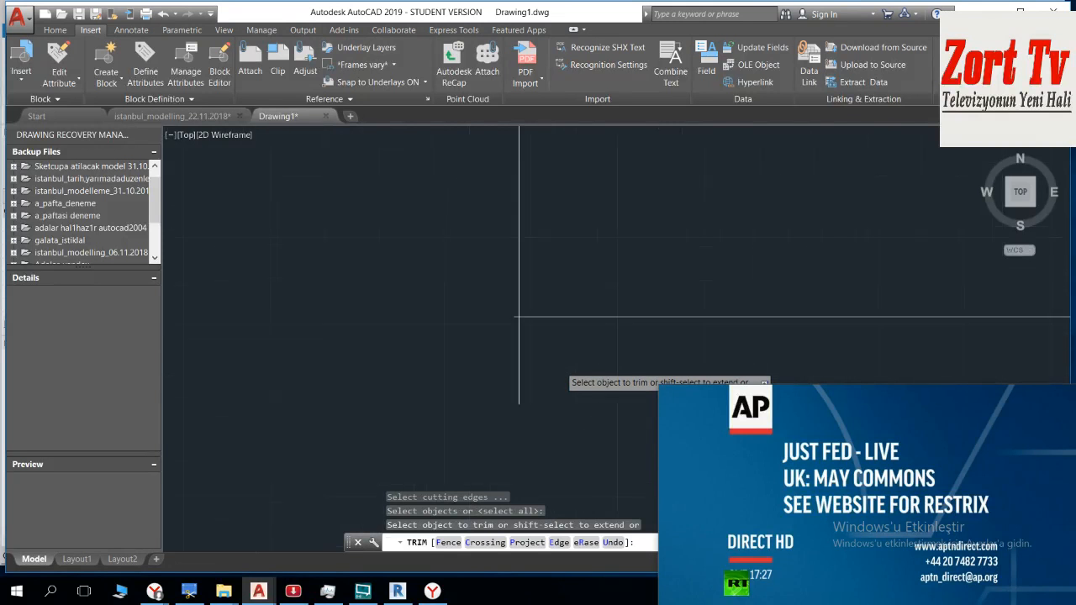
pyautogui.click(496, 380)
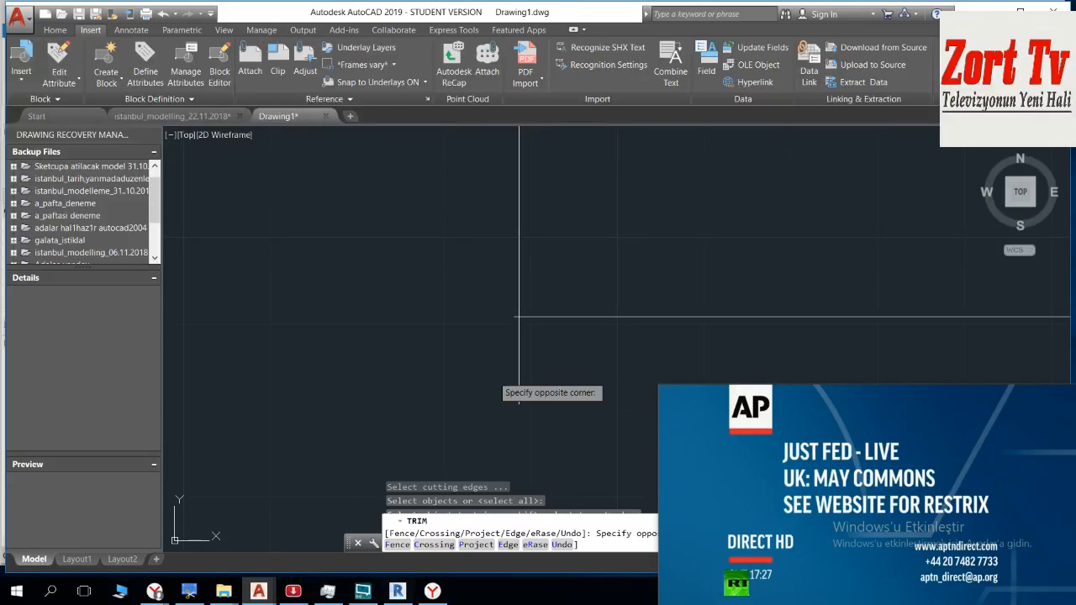
# Step: Move the floating video window farther away from the drawing and its command line
pyautogui.moveTo(729, 441); pyautogui.dragTo(763, 531)
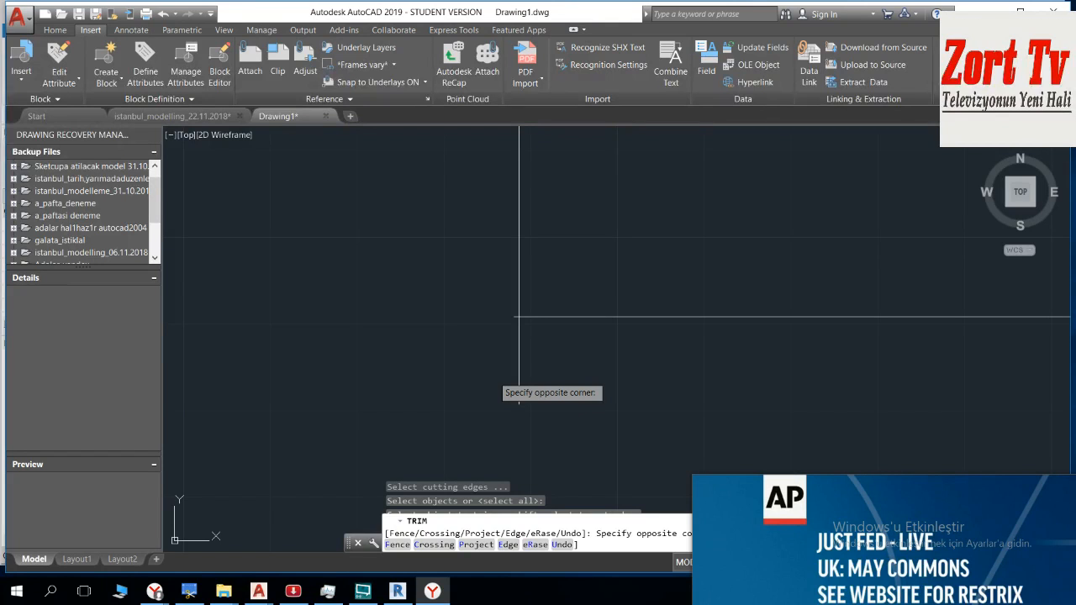
pyautogui.moveTo(788, 556); pyautogui.dragTo(880, 514)
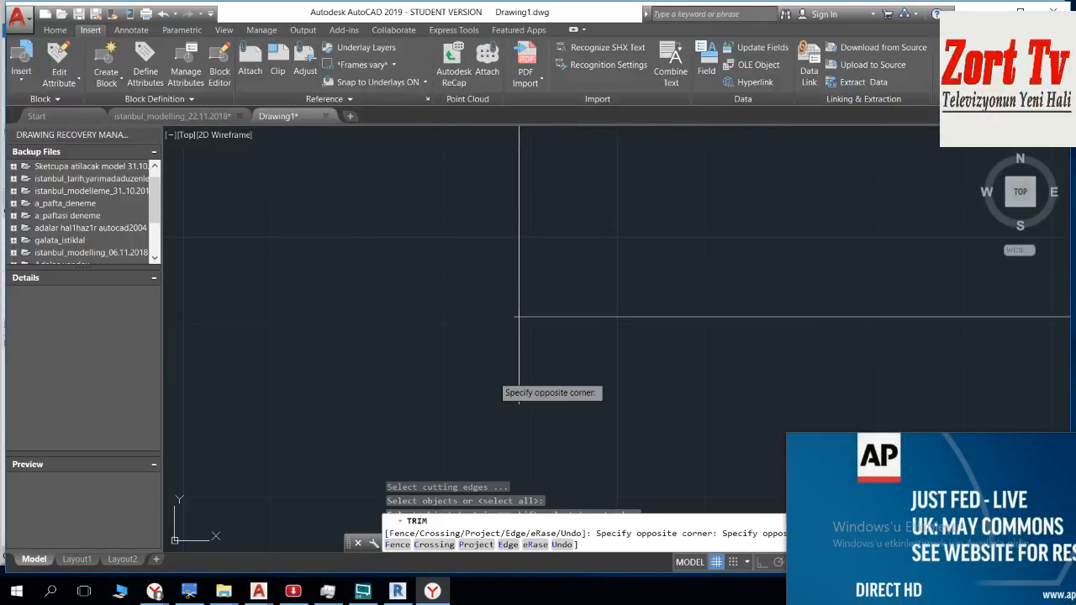
# Step: Switch to Revit and open the default 3D view of Template1, dismissing the save reminder
pyautogui.click(410, 595)
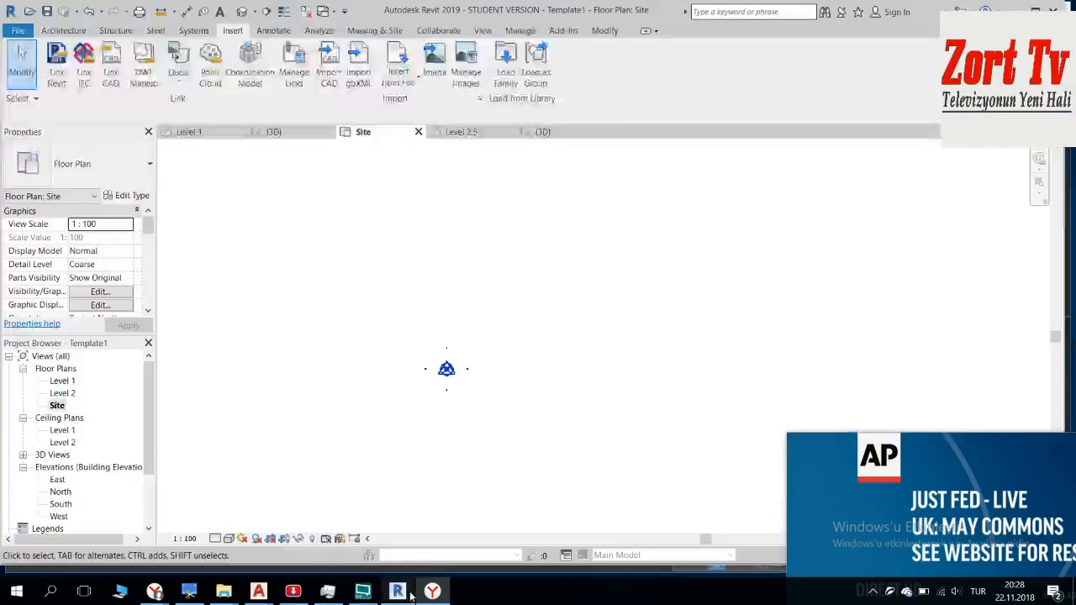
pyautogui.click(242, 17)
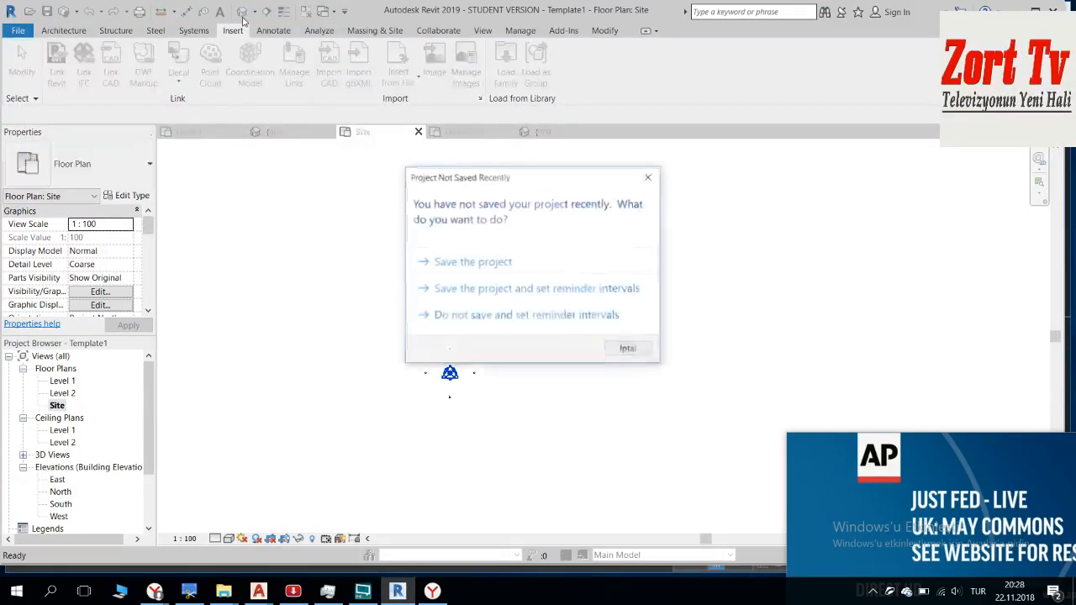
pyautogui.click(648, 177)
pyautogui.keyDown('shift'); pyautogui.moveTo(400, 260); pyautogui.dragTo(402, 282, button='middle'); pyautogui.keyUp('shift')
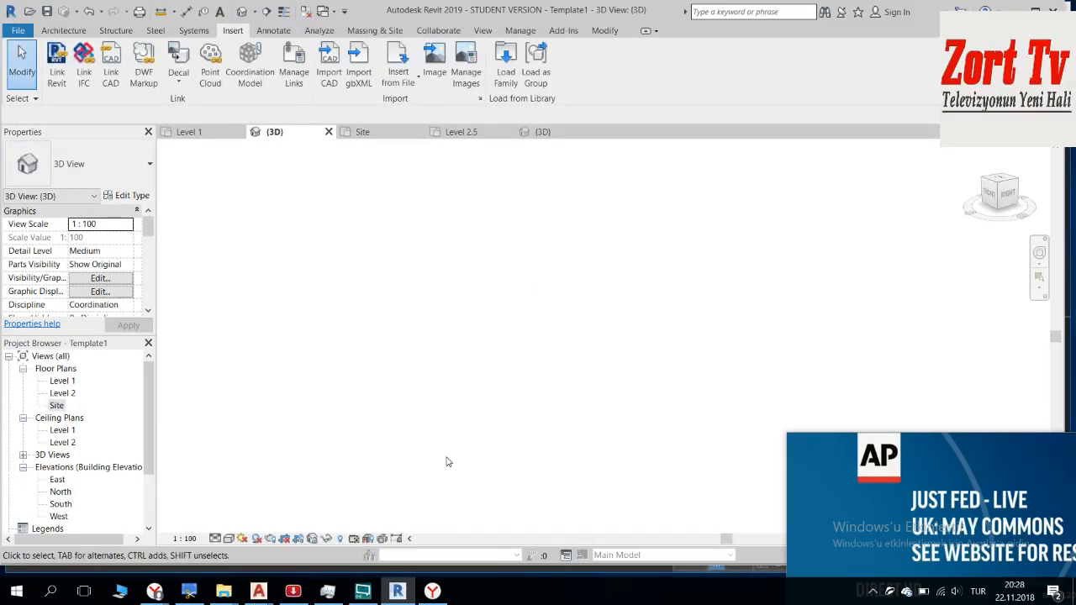
# Step: Switch back to Drawing1 in AutoCAD, finish trimming the overshoot at sheet C's lower-left corner and erase the leftover horizontal stub
pyautogui.moveTo(258, 591)
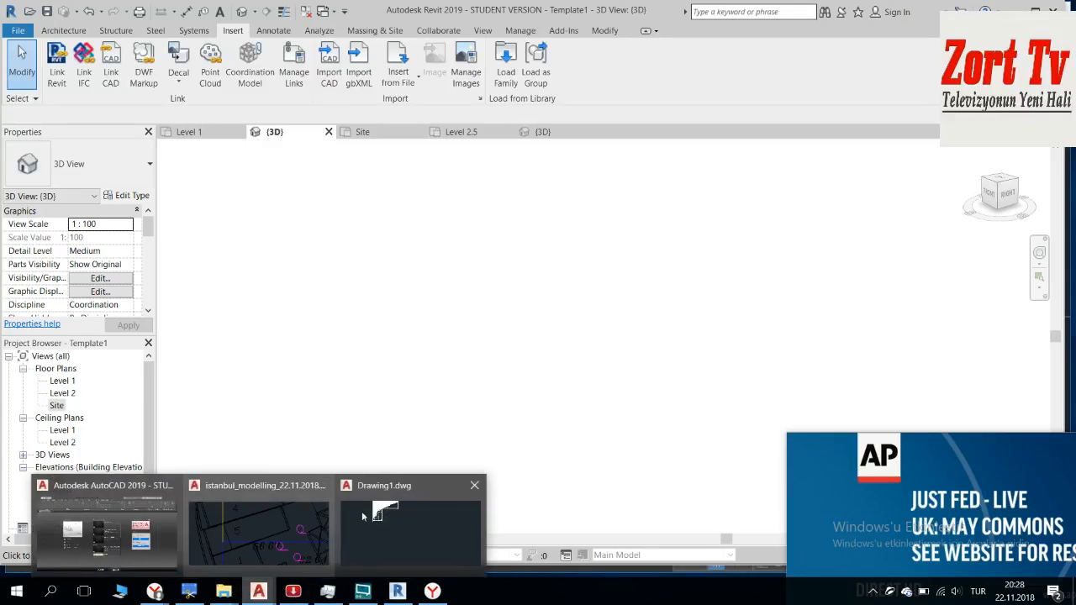
pyautogui.click(387, 522)
pyautogui.scroll(-5, 487, 332)
pyautogui.scroll(7, 500, 319)
pyautogui.scroll(4, 461, 382)
pyautogui.click(464, 357)
pyautogui.click(460, 368)
pyautogui.press('Escape')
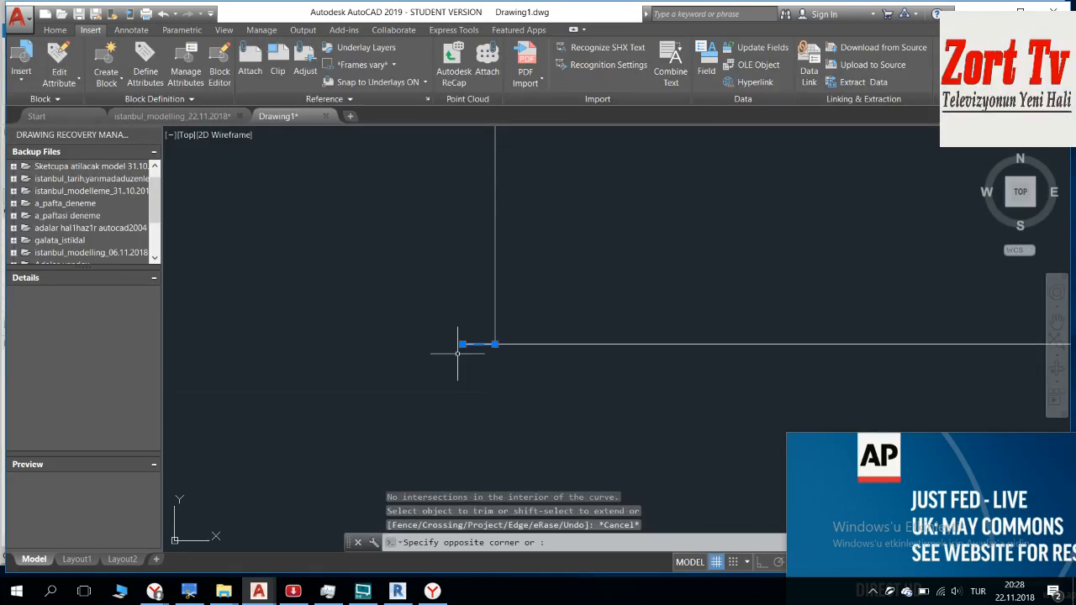
pyautogui.click(462, 345)
pyautogui.press('Delete')
# Step: Move the sheet D map from the frame line intersection beside its letter D onto sheet C's lower-left frame corner
pyautogui.scroll(-10, 456, 310)
pyautogui.moveTo(380, 259); pyautogui.dragTo(516, 323, button='middle')
pyautogui.click(431, 304)
pyautogui.click(337, 340)
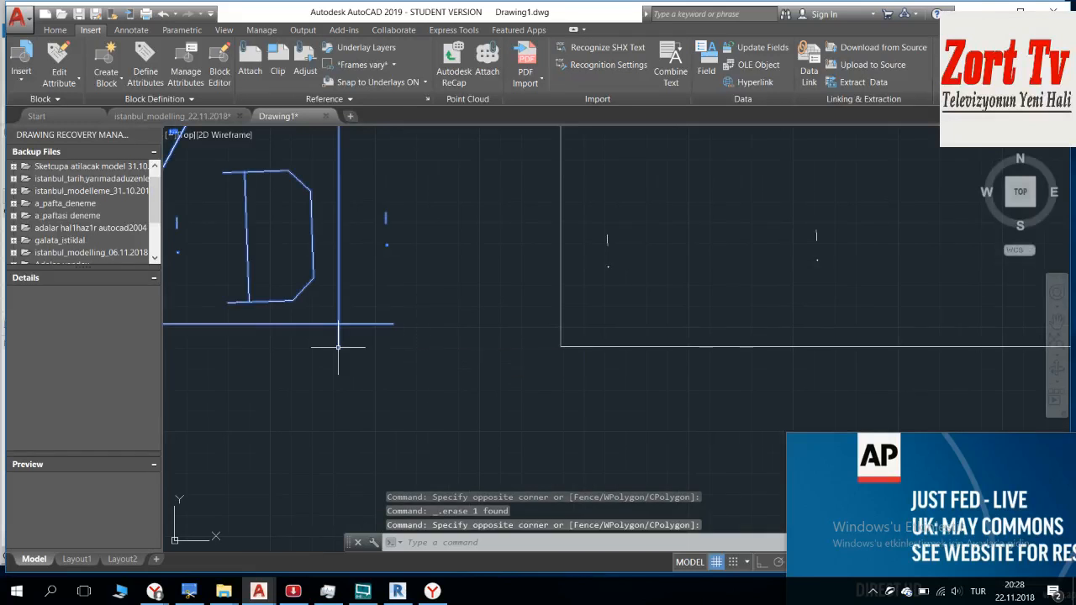
pyautogui.scroll(3, 333, 313)
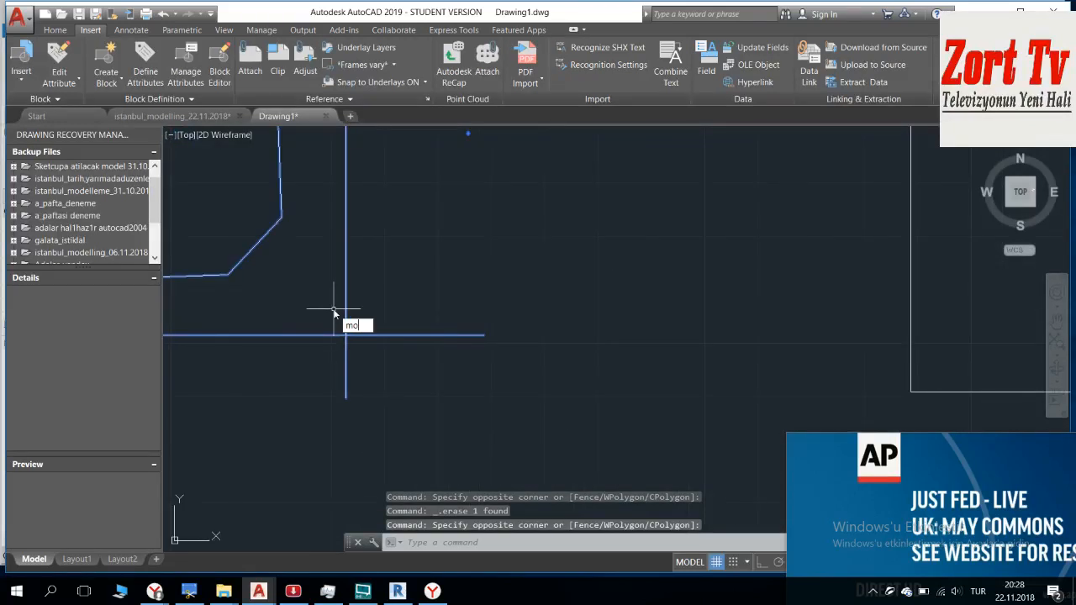
pyautogui.press('Return')
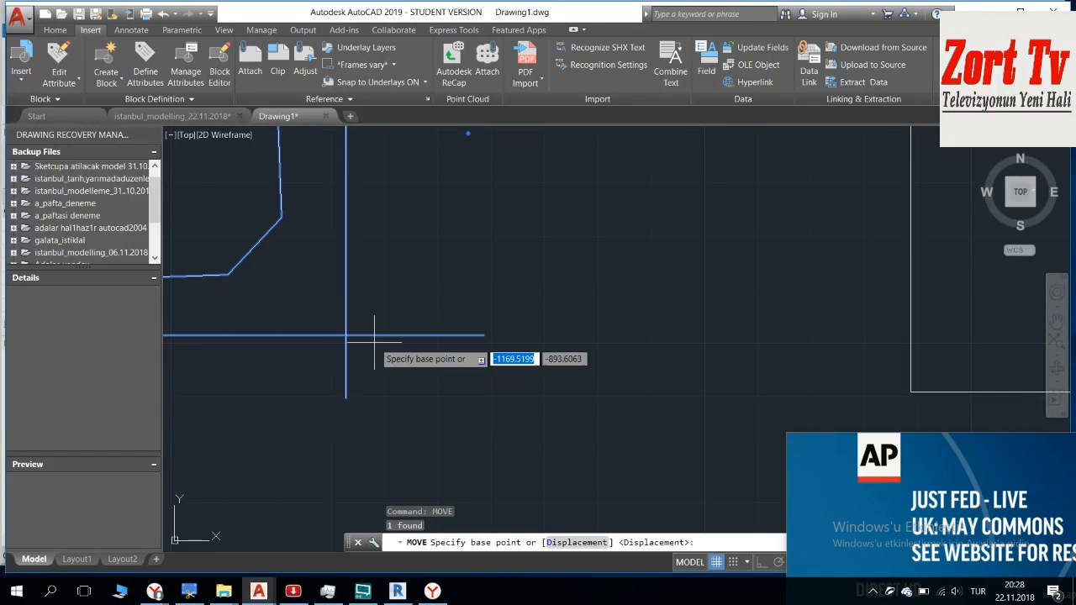
pyautogui.scroll(2, 374, 342)
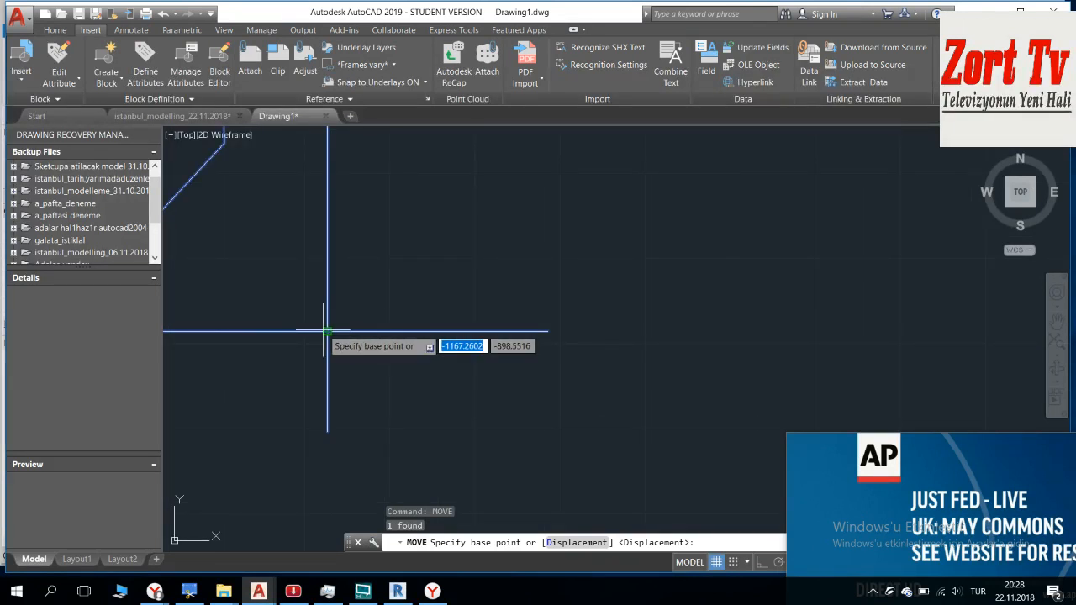
pyautogui.click(325, 330)
pyautogui.moveTo(595, 398); pyautogui.dragTo(188, 273, button='middle')
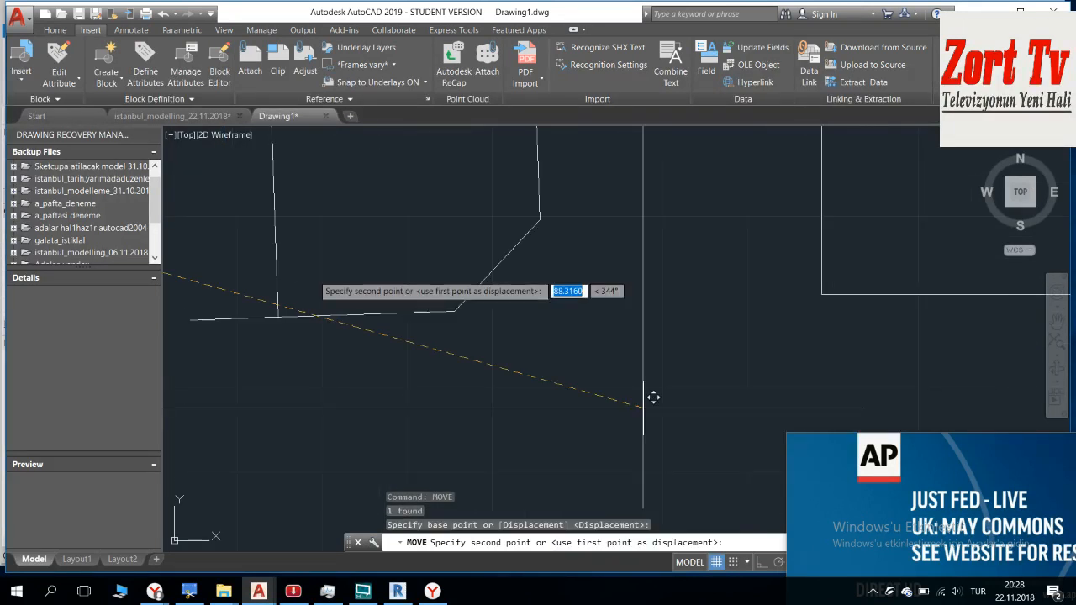
pyautogui.scroll(2, 807, 296)
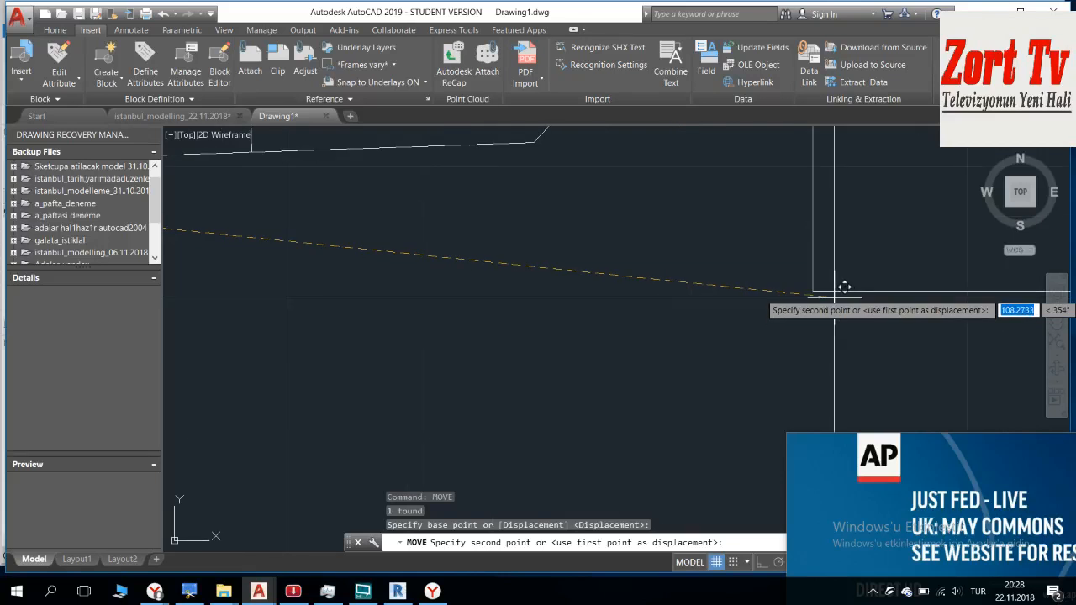
pyautogui.click(813, 291)
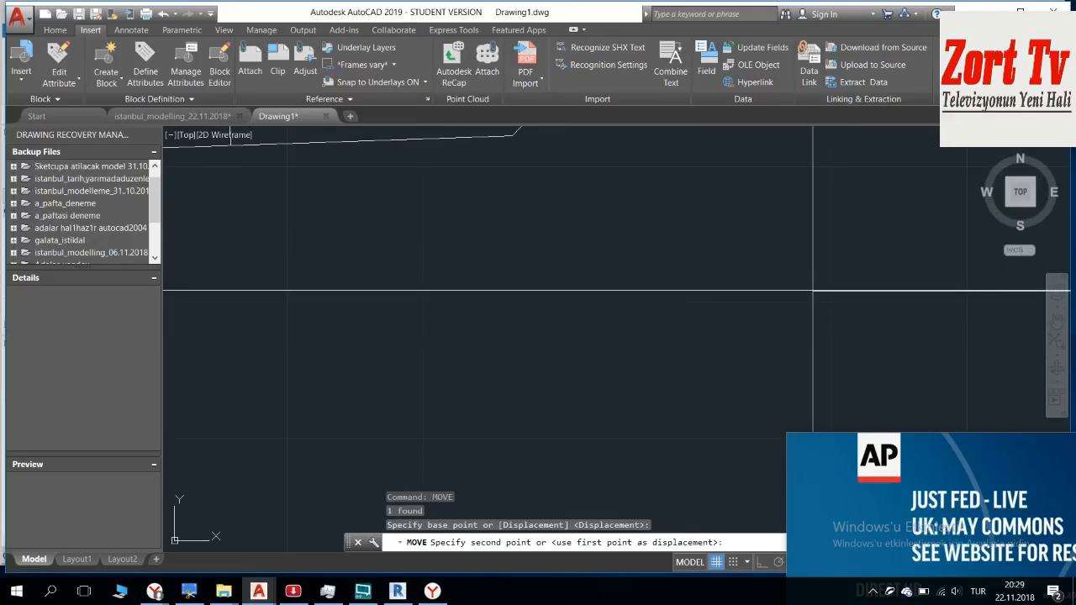
# Step: Examine the upper end of the seam between sheets D and C, checking how closely their frame lines coincide
pyautogui.scroll(-10, 811, 294)
pyautogui.moveTo(740, 295); pyautogui.dragTo(712, 440, button='middle')
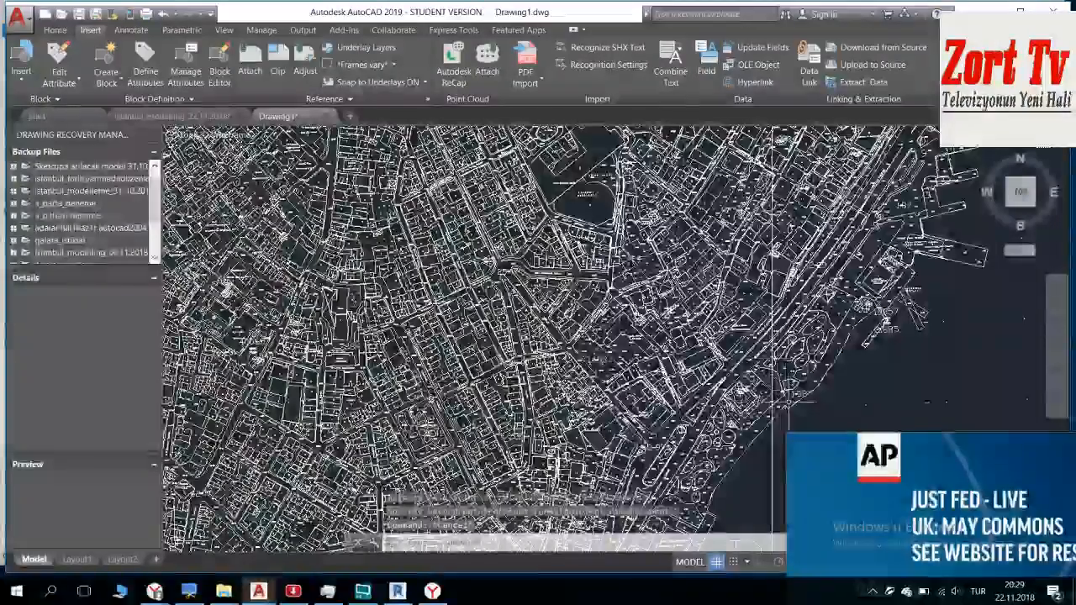
pyautogui.scroll(5, 772, 361)
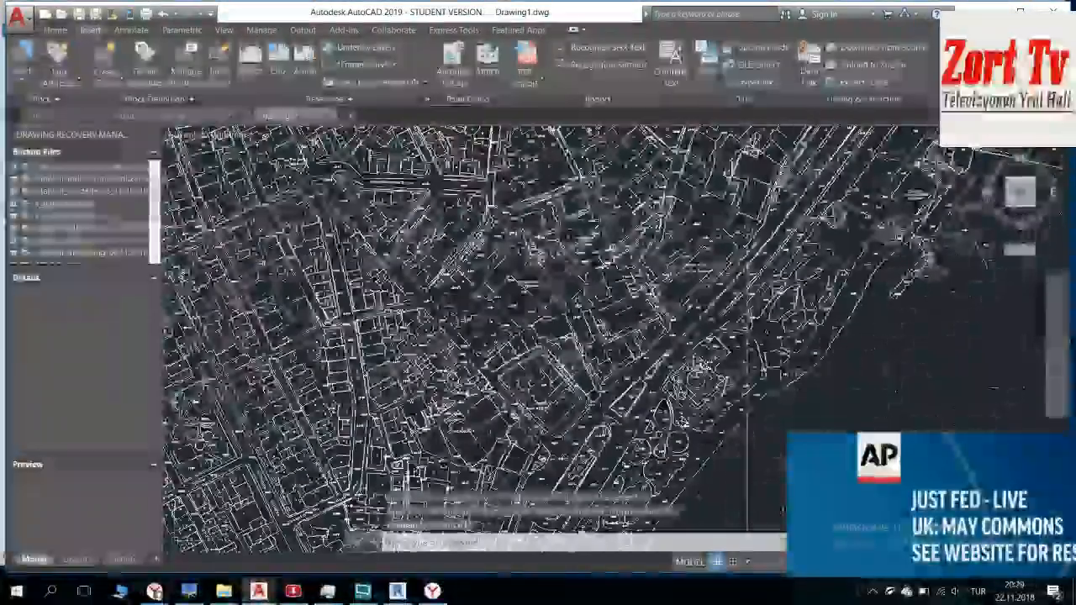
pyautogui.scroll(6, 751, 366)
pyautogui.scroll(6, 740, 341)
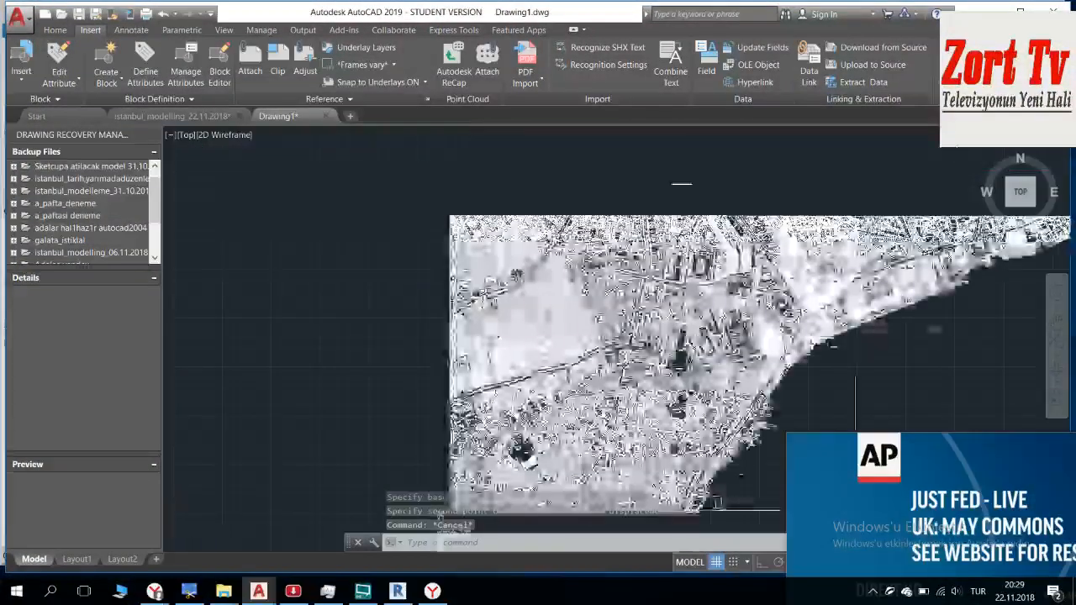
pyautogui.scroll(6, 591, 191)
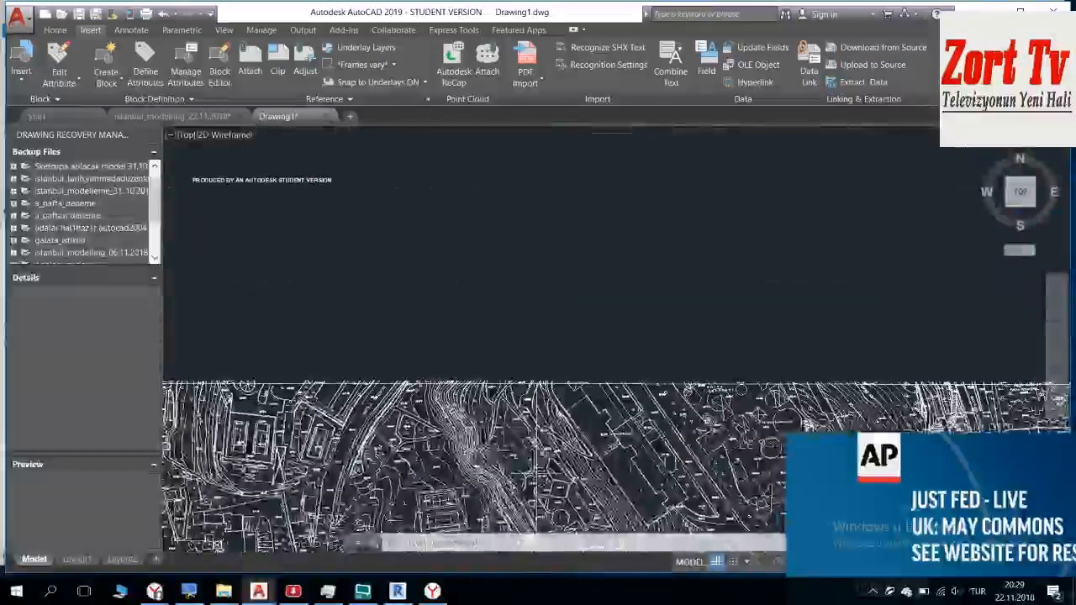
pyautogui.scroll(2, 643, 278)
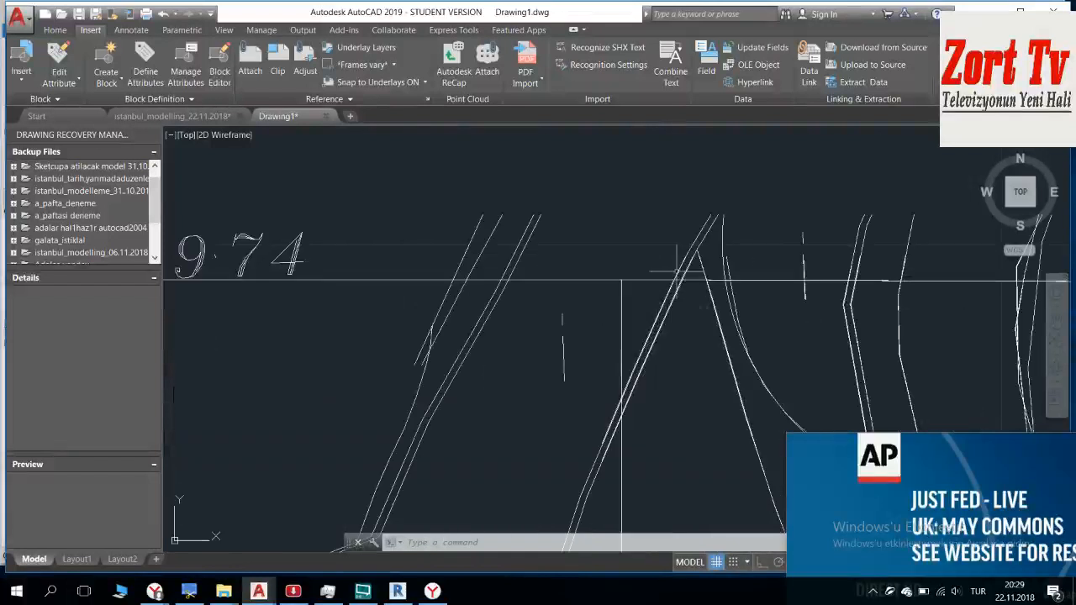
pyautogui.scroll(4, 625, 280)
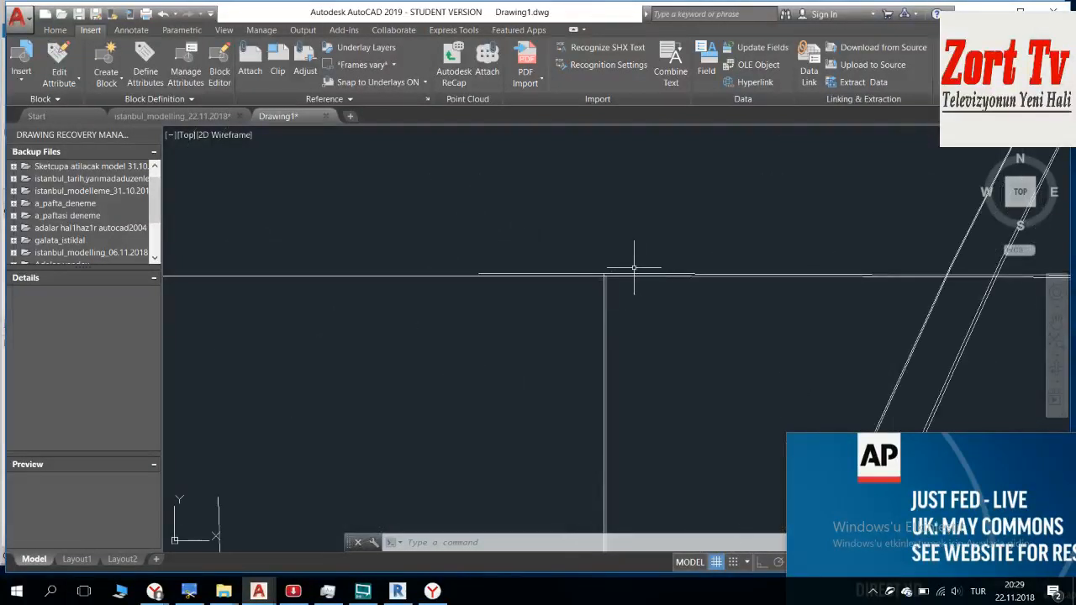
pyautogui.scroll(2, 640, 269)
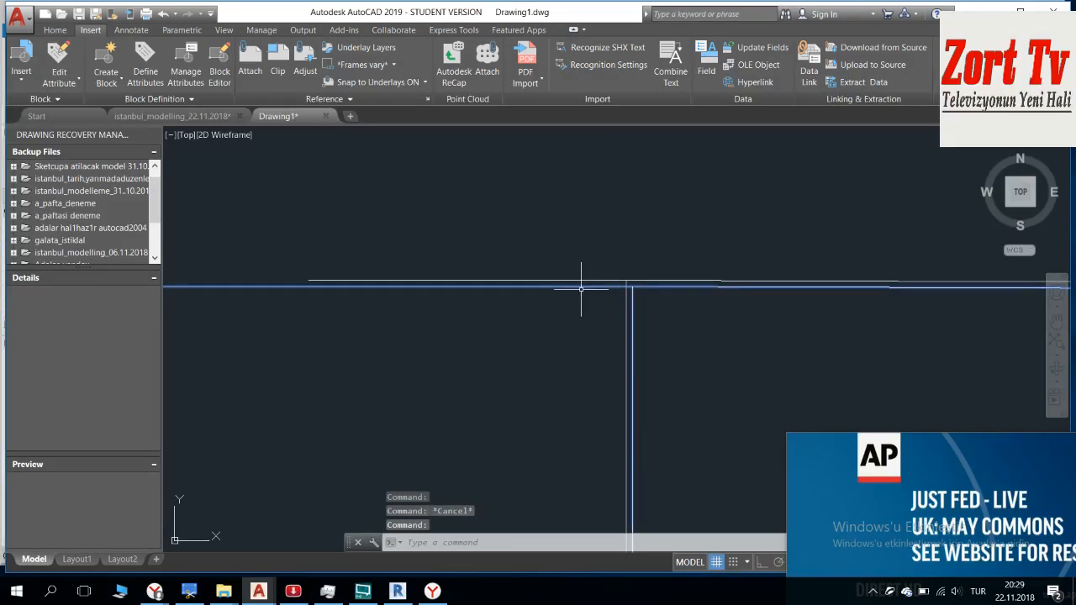
# Step: Compare the contour and road lines of sheets D and C where they meet along the top frame edge
pyautogui.scroll(-6, 617, 289)
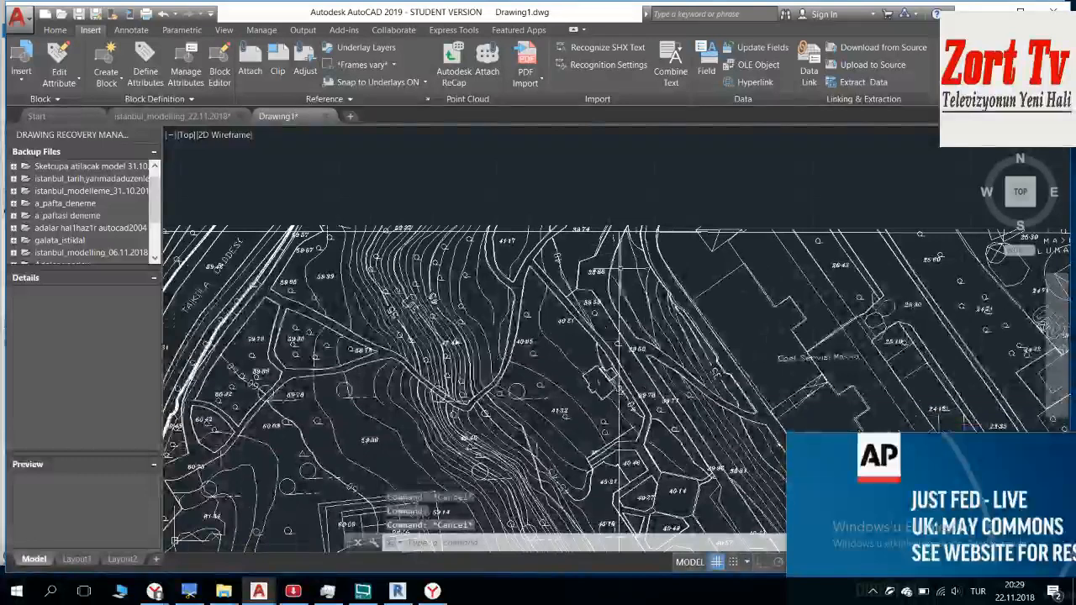
pyautogui.scroll(-5, 620, 231)
pyautogui.scroll(10, 580, 383)
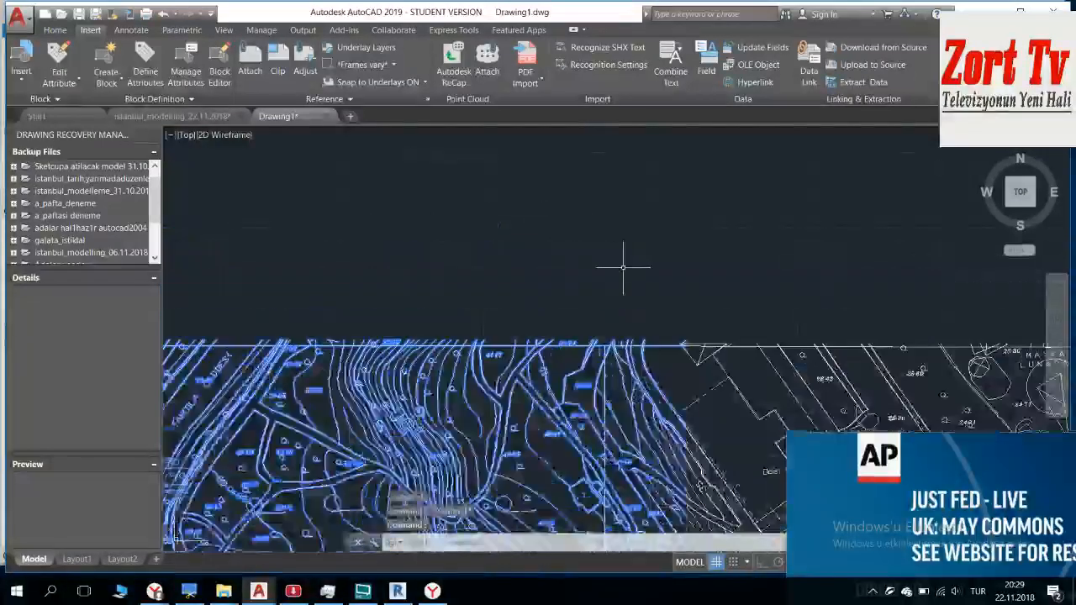
pyautogui.scroll(-3, 580, 382)
pyautogui.scroll(5, 576, 361)
pyautogui.scroll(-3, 511, 260)
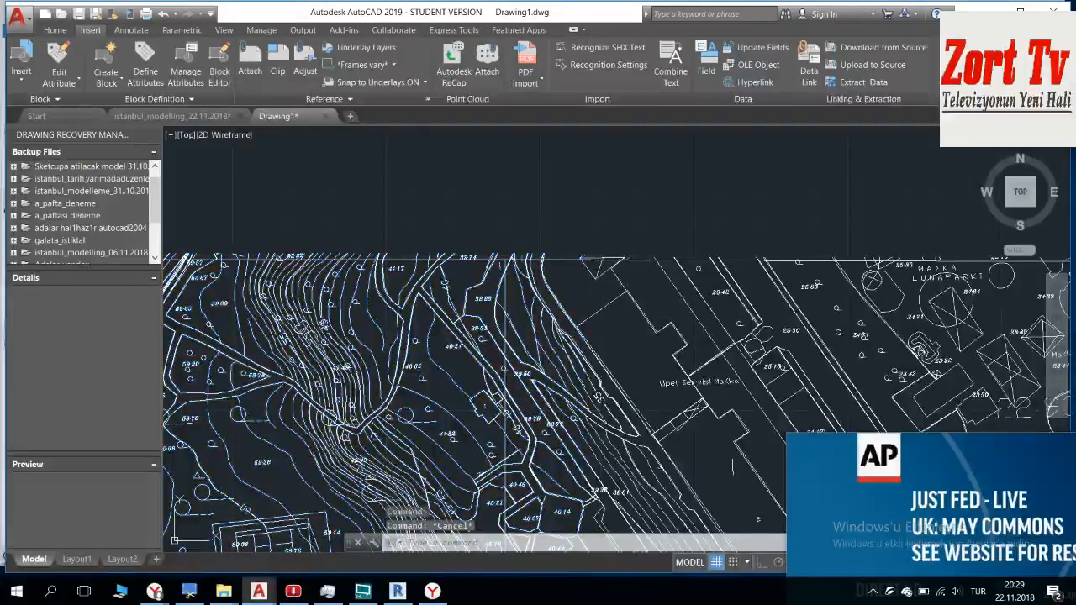
pyautogui.scroll(5, 508, 258)
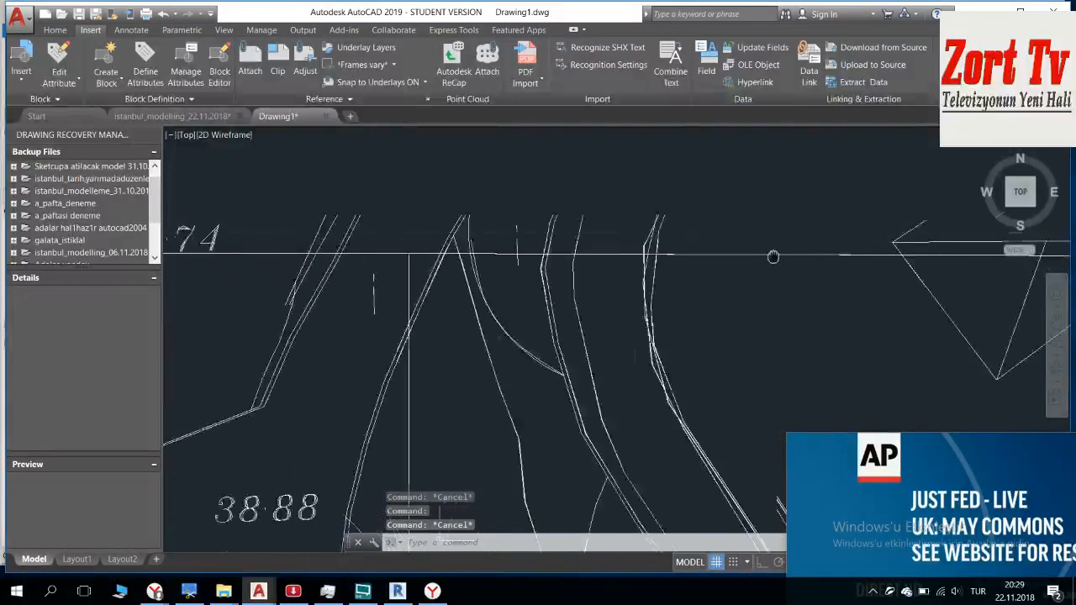
pyautogui.scroll(-2, 454, 261)
# Step: Highlight the sheet D map to inspect its upper-right frame corner against sheet C, and clear the selection
pyautogui.moveTo(314, 275); pyautogui.dragTo(483, 251, button='middle')
pyautogui.click(483, 251)
pyautogui.click(414, 284)
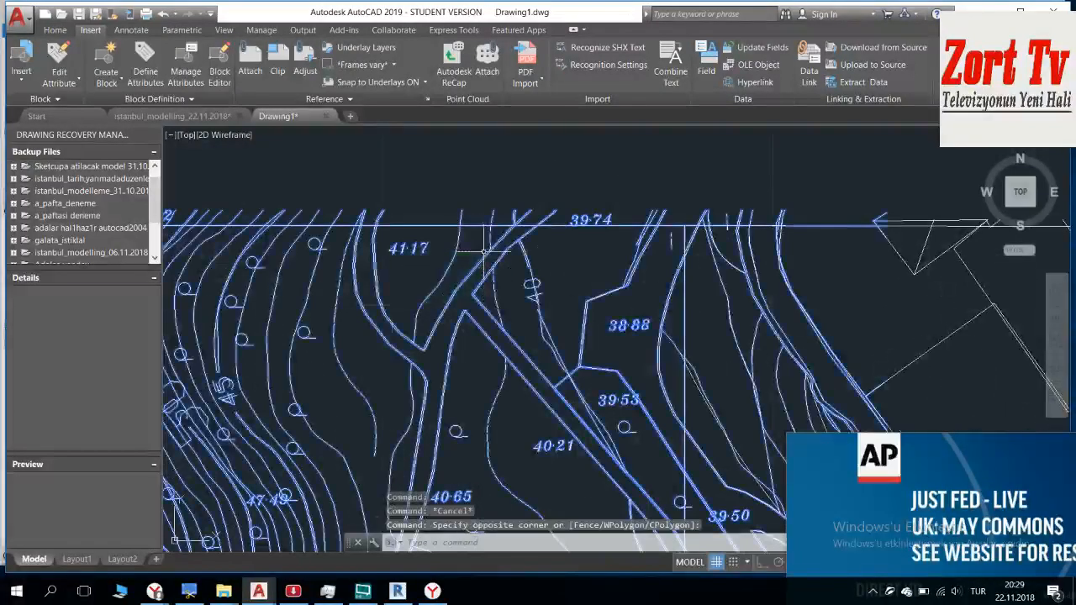
pyautogui.scroll(6, 654, 243)
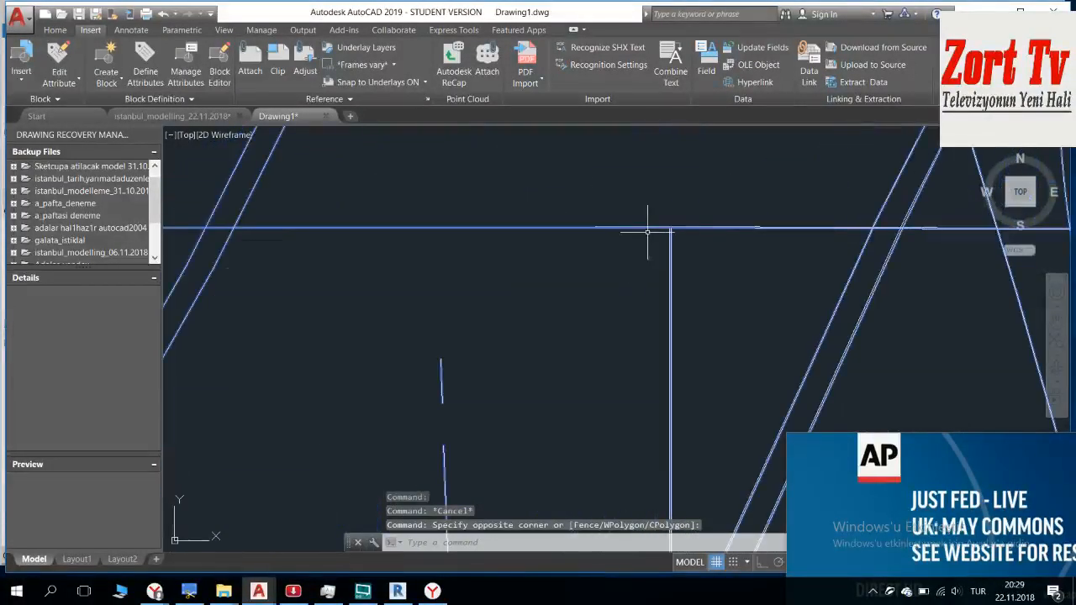
pyautogui.scroll(-4, 668, 225)
pyautogui.moveTo(697, 272)
pyautogui.mouseDown(button='middle')
pyautogui.moveTo(636, 287)
pyautogui.moveTo(629, 240)
pyautogui.mouseUp(button='middle')
pyautogui.scroll(-5, 632, 259)
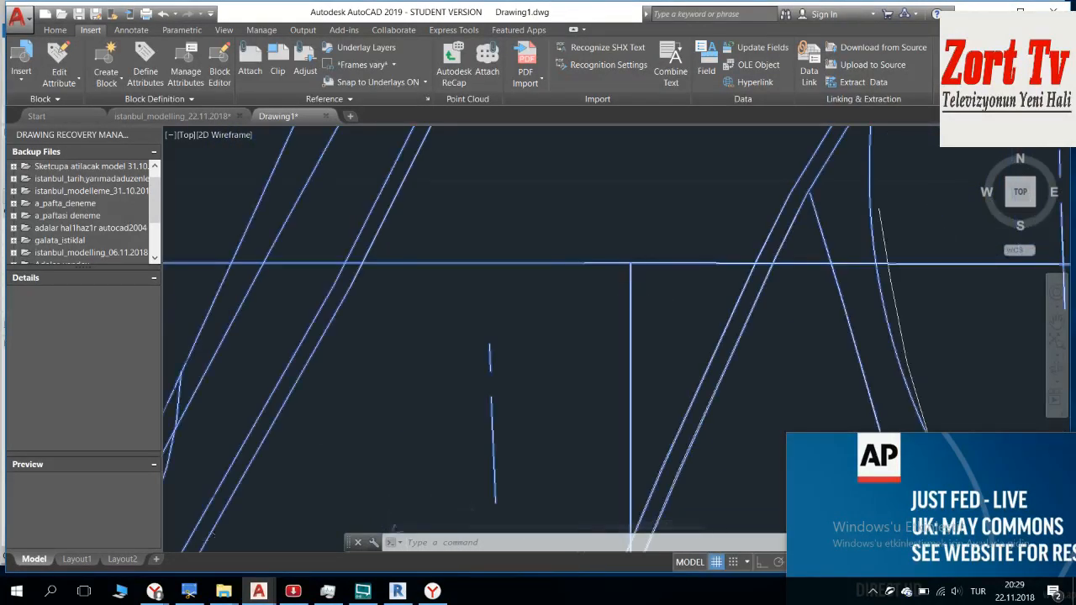
pyautogui.scroll(-8, 628, 312)
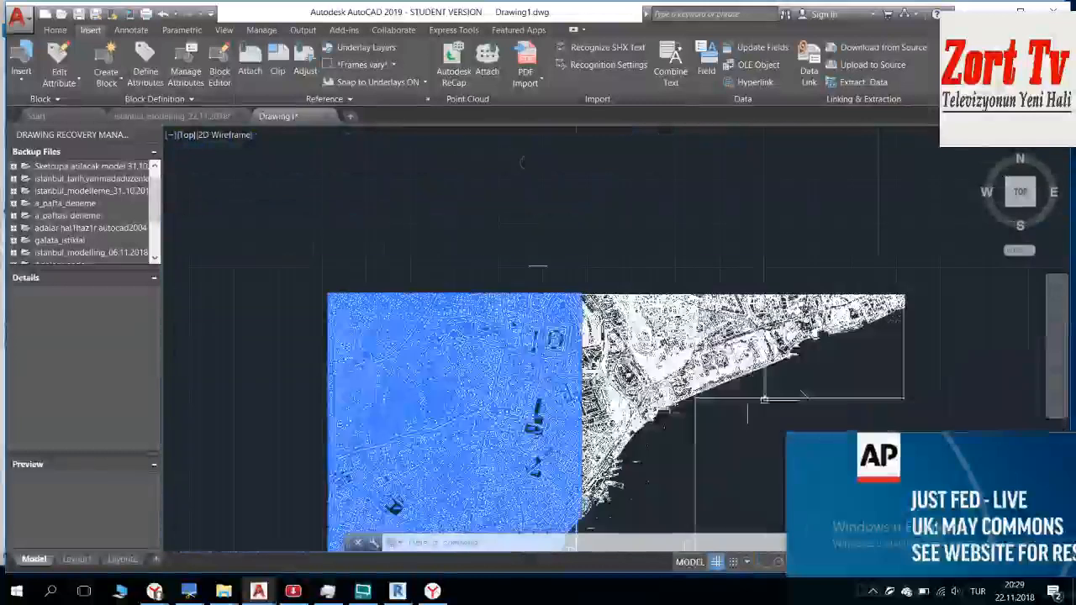
pyautogui.press('Escape')
# Step: Highlight the sheet D map to check its lower-right frame corner against sheet C, and clear the selection
pyautogui.scroll(10, 530, 374)
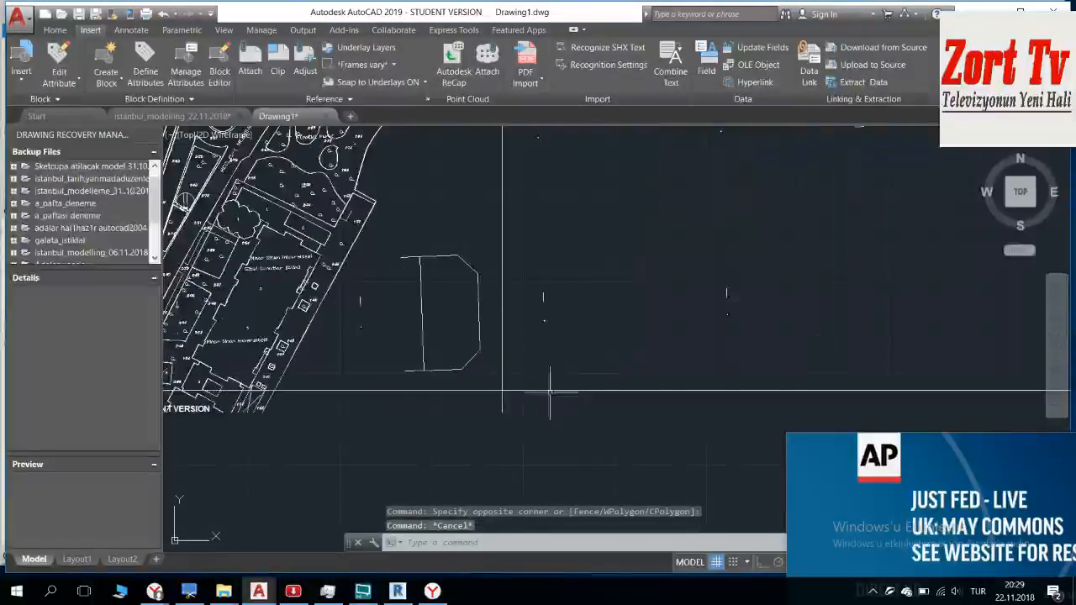
pyautogui.click(480, 390)
pyautogui.scroll(5, 500, 392)
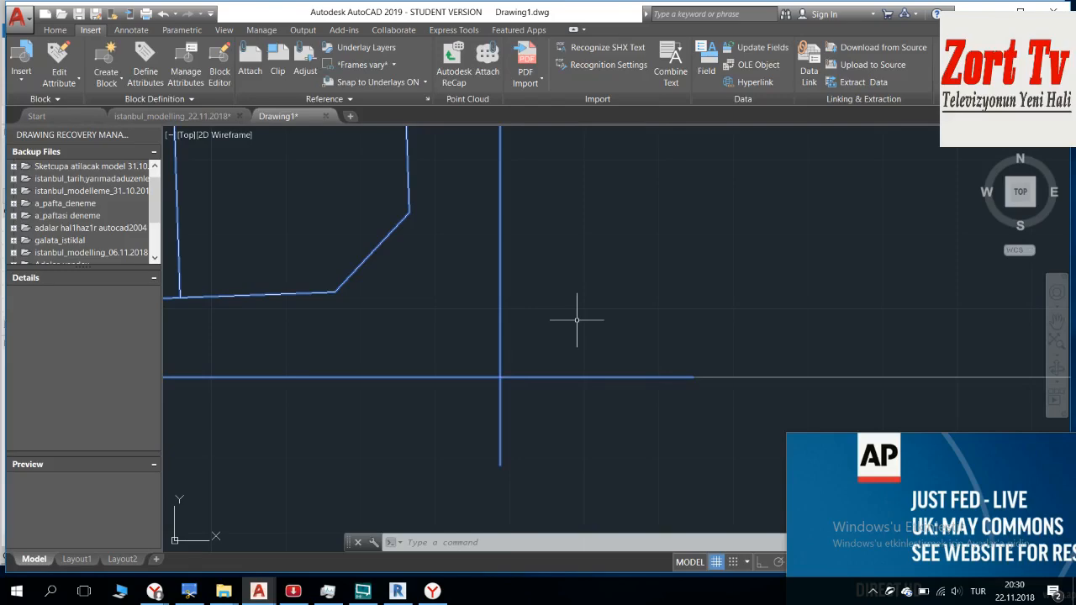
pyautogui.scroll(-8, 560, 314)
pyautogui.press('Escape')
# Step: Examine the seam between sheets D and C up to the upper frame corner, comparing the frame and building lines
pyautogui.moveTo(553, 291)
pyautogui.mouseDown(button='middle')
pyautogui.moveTo(677, 511)
pyautogui.moveTo(673, 501)
pyautogui.mouseUp(button='middle')
pyautogui.scroll(-9, 596, 253)
pyautogui.moveTo(594, 251); pyautogui.dragTo(578, 467, button='middle')
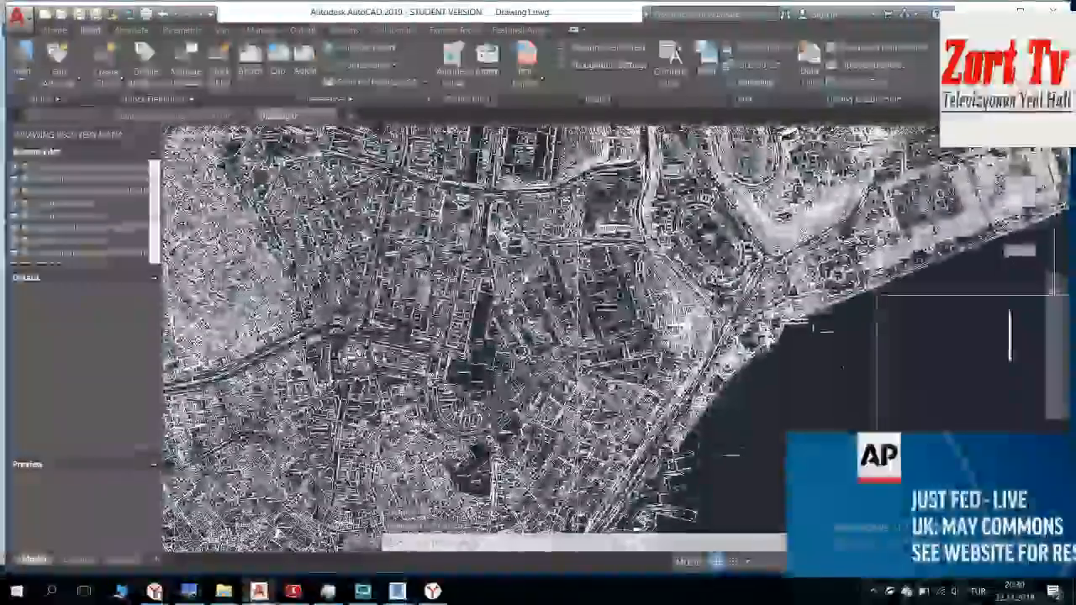
pyautogui.scroll(10, 579, 320)
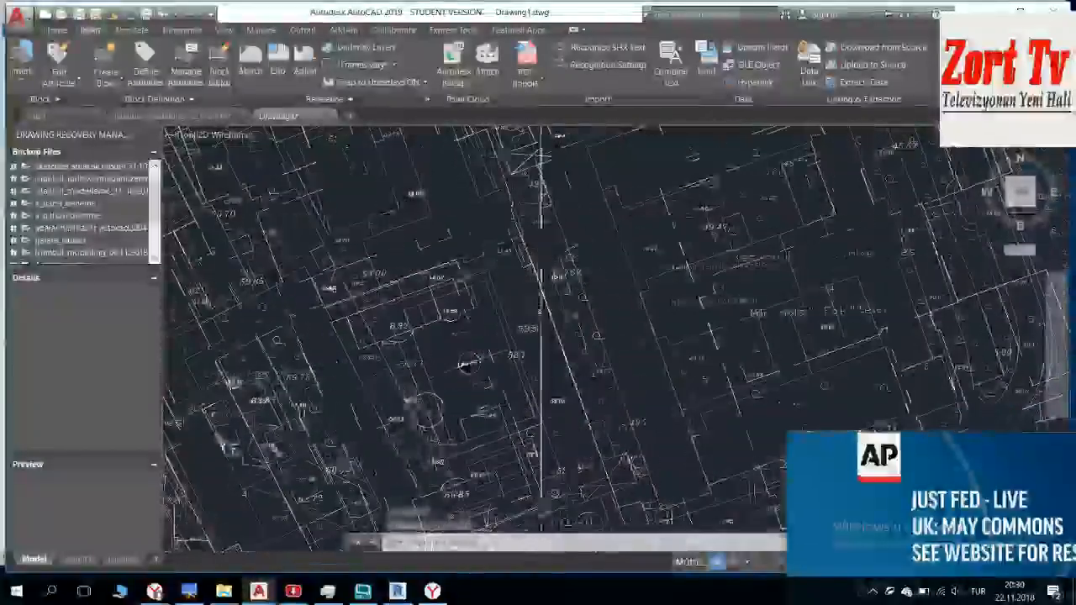
pyautogui.scroll(6, 538, 277)
pyautogui.scroll(-5, 504, 252)
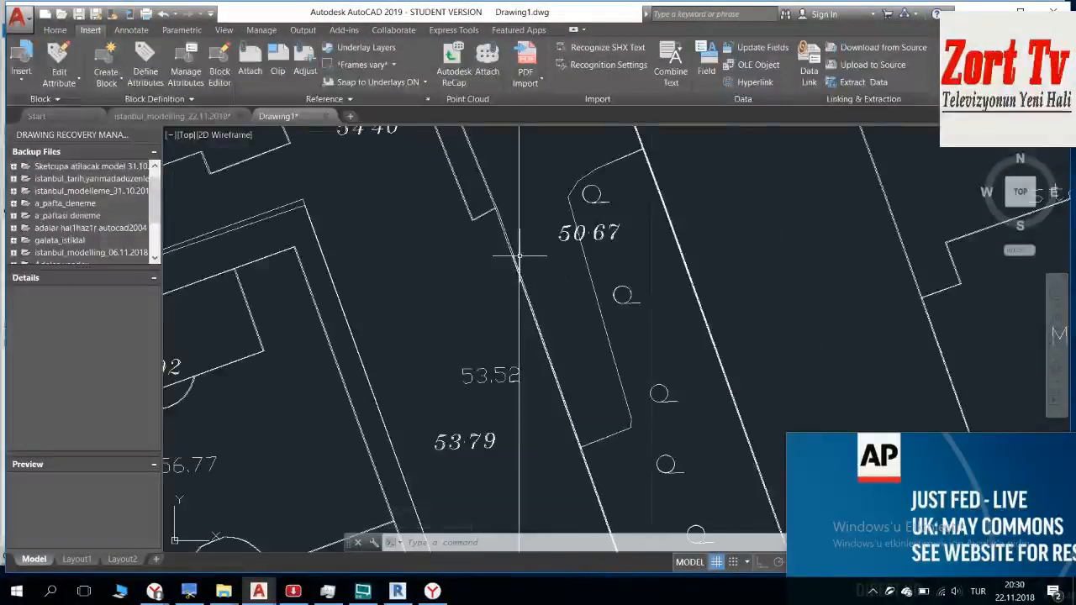
pyautogui.scroll(-8, 547, 325)
pyautogui.scroll(-4, 547, 324)
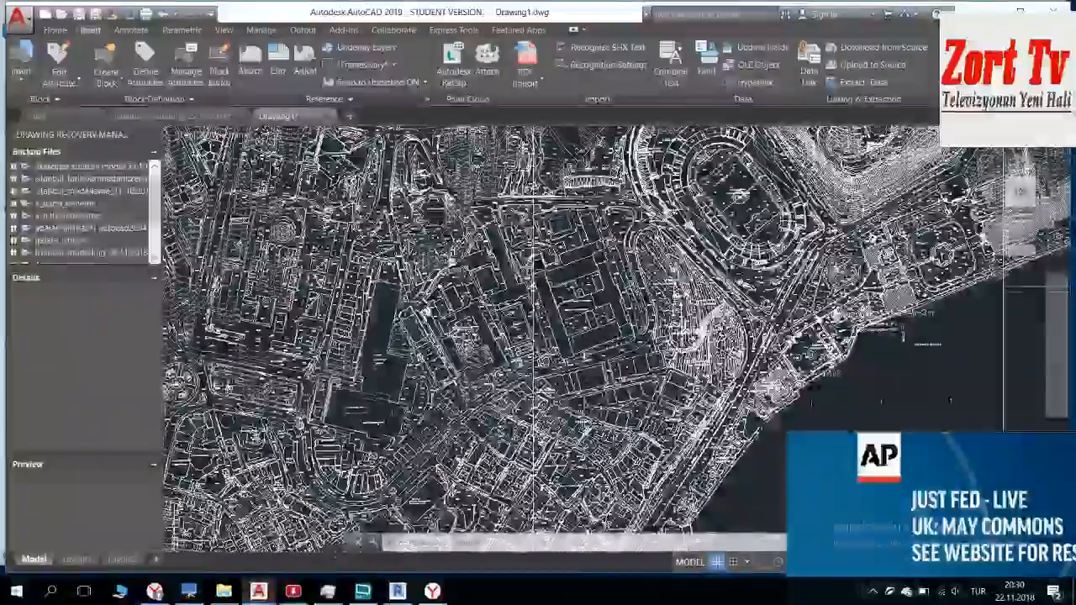
pyautogui.moveTo(580, 227); pyautogui.dragTo(479, 479, button='middle')
pyautogui.scroll(10, 453, 276)
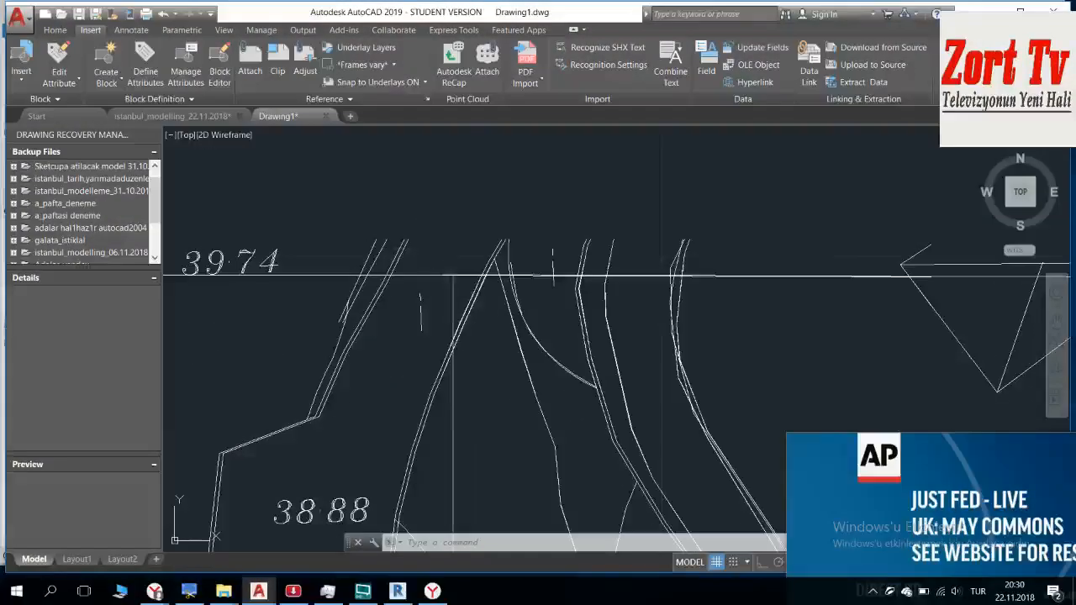
pyautogui.scroll(14, 463, 256)
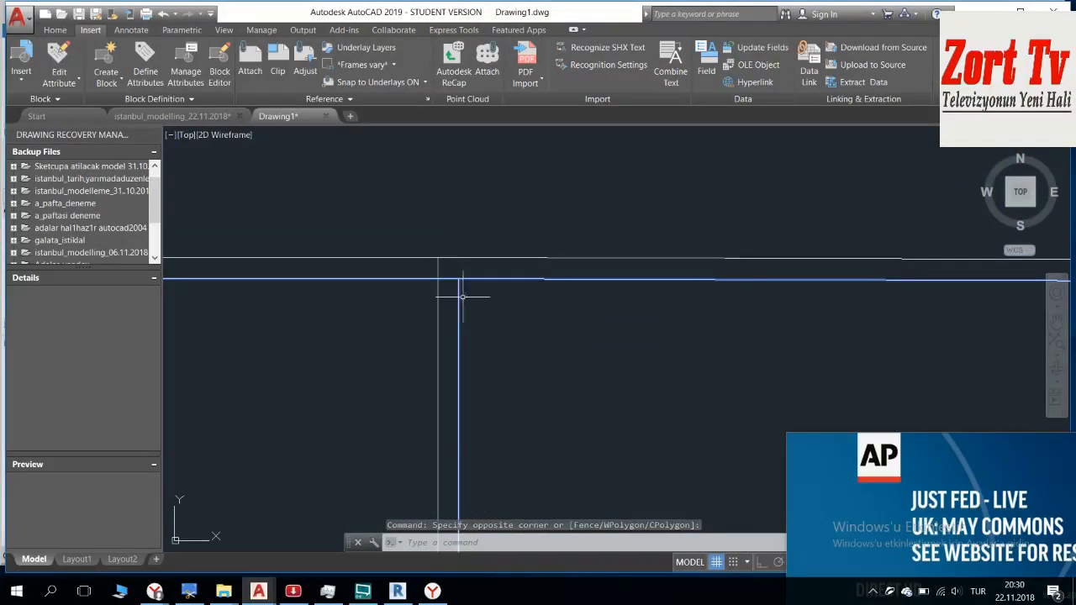
pyautogui.write('l')
pyautogui.press('Return')
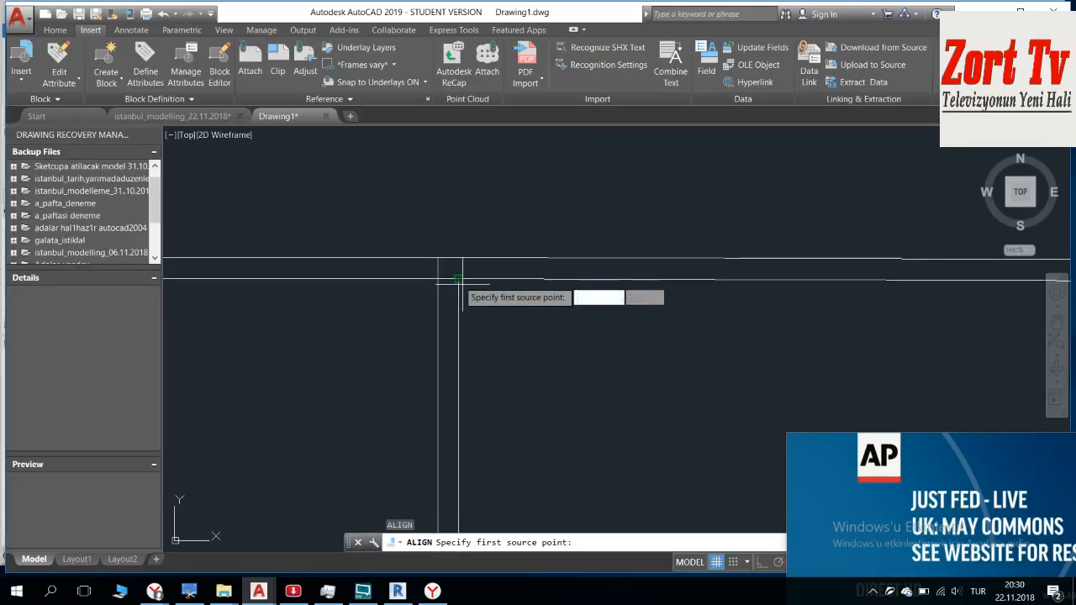
pyautogui.click(458, 278)
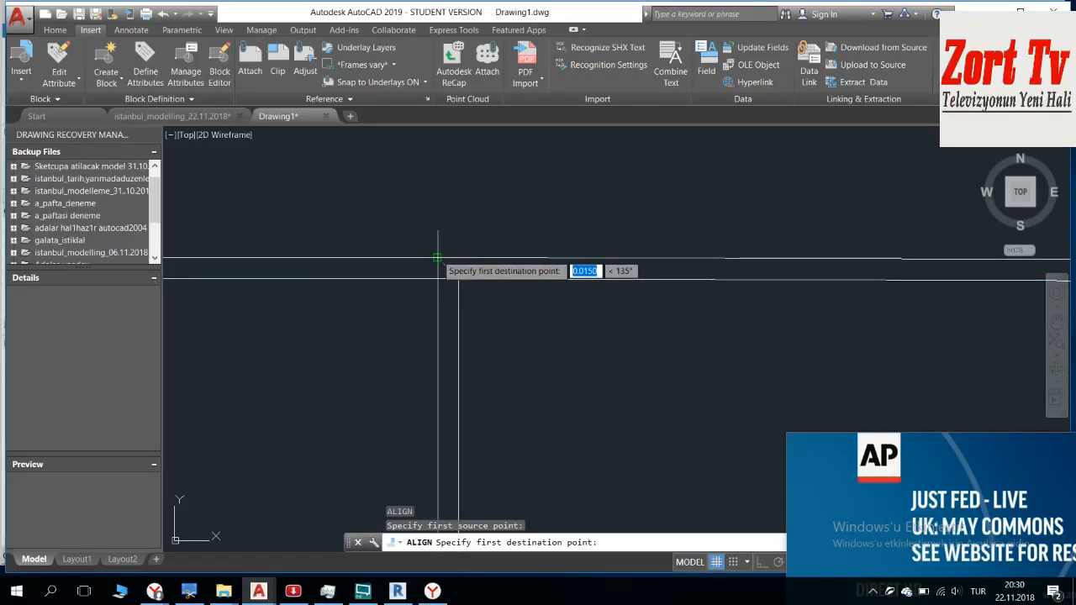
pyautogui.click(437, 259)
pyautogui.scroll(-5, 470, 336)
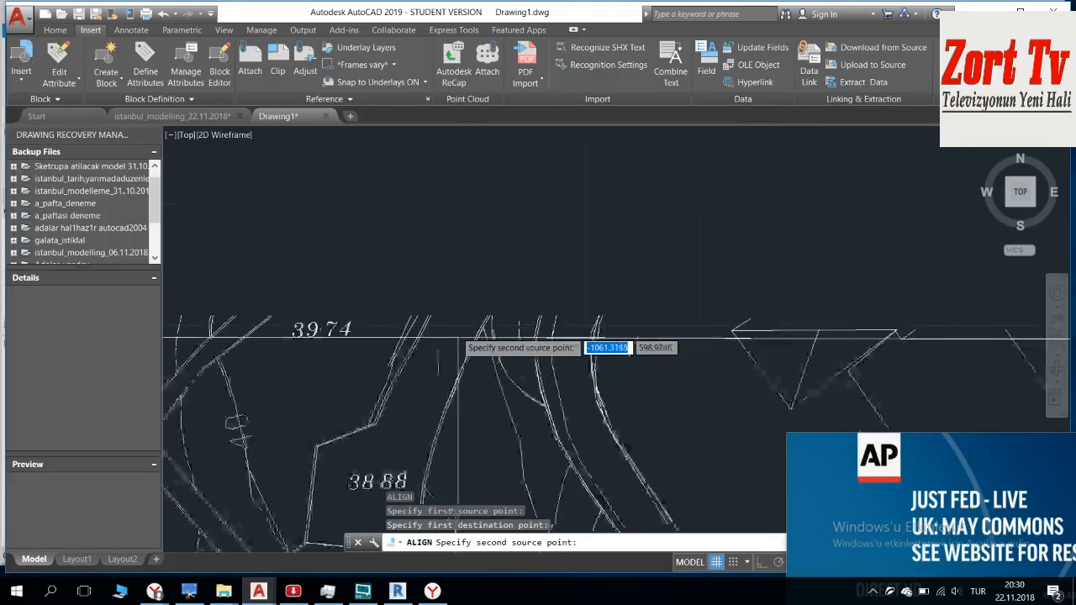
pyautogui.scroll(-5, 420, 462)
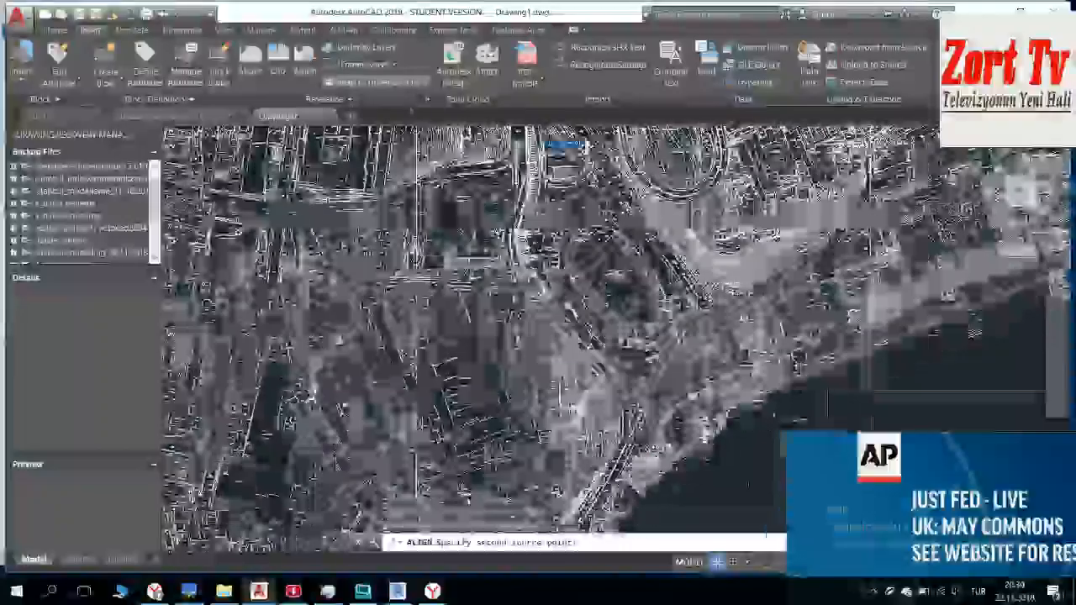
pyautogui.scroll(8, 424, 430)
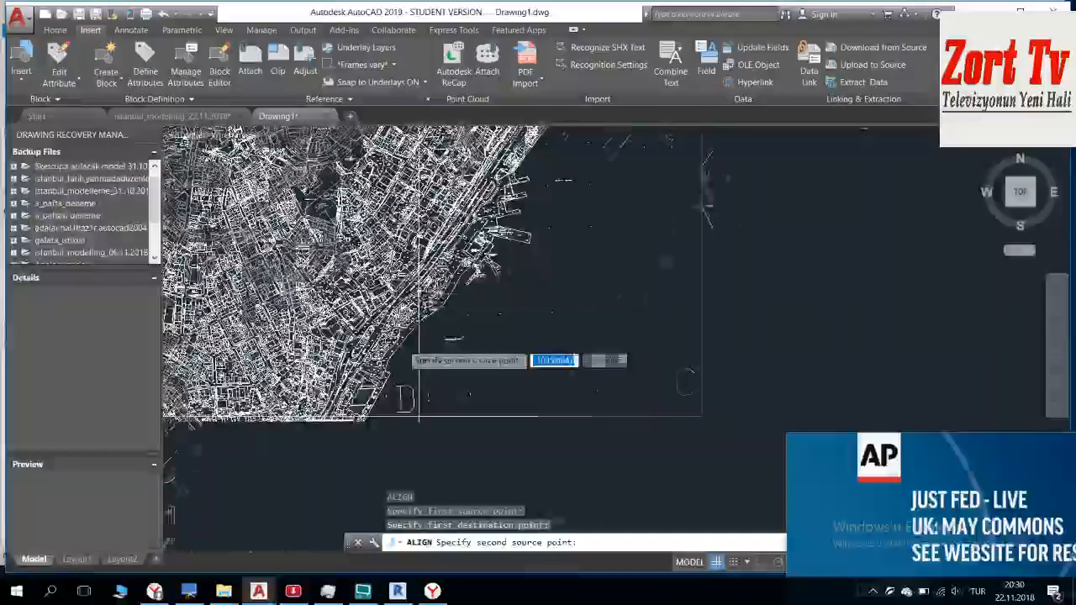
pyautogui.scroll(6, 395, 336)
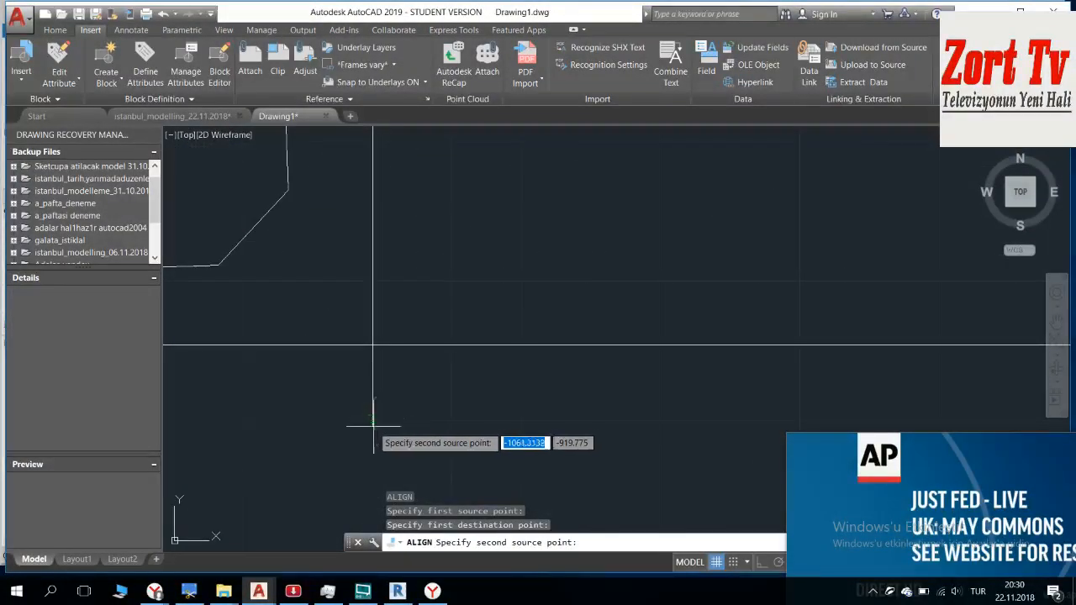
pyautogui.click(372, 427)
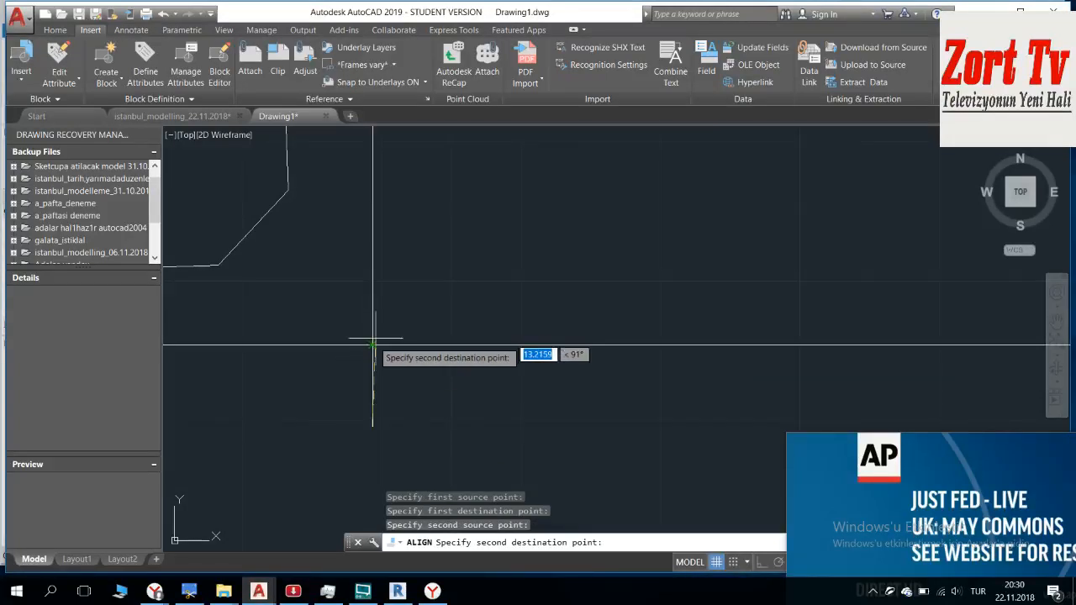
pyautogui.press('Escape')
pyautogui.press('Escape')
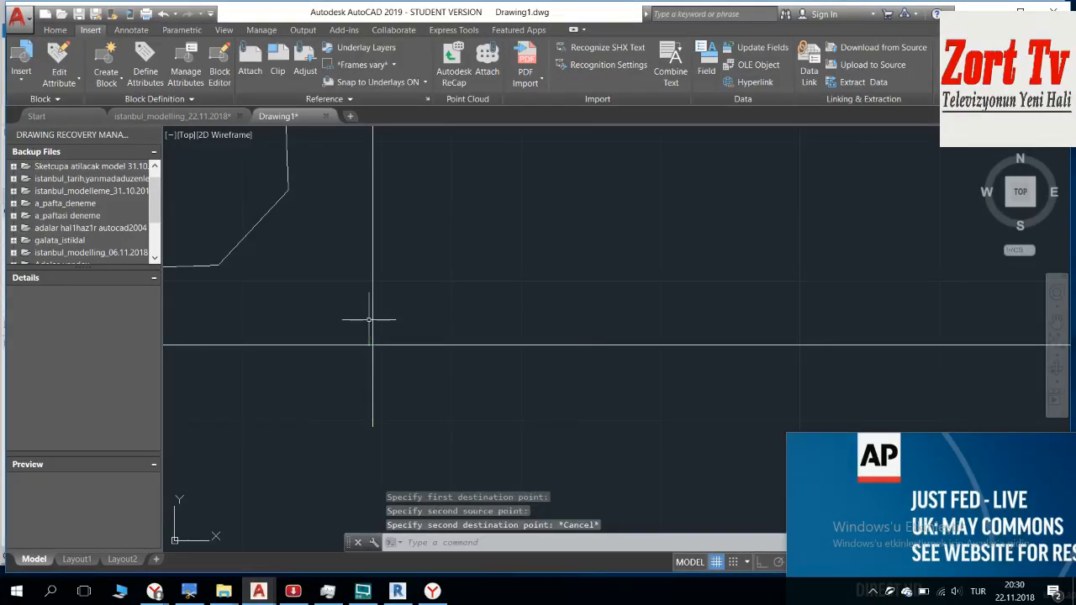
# Step: Examine how the shoreline and park outlines continue across the D–C seam near the large 1.38 elevation label
pyautogui.scroll(-5, 367, 320)
pyautogui.scroll(5, 482, 270)
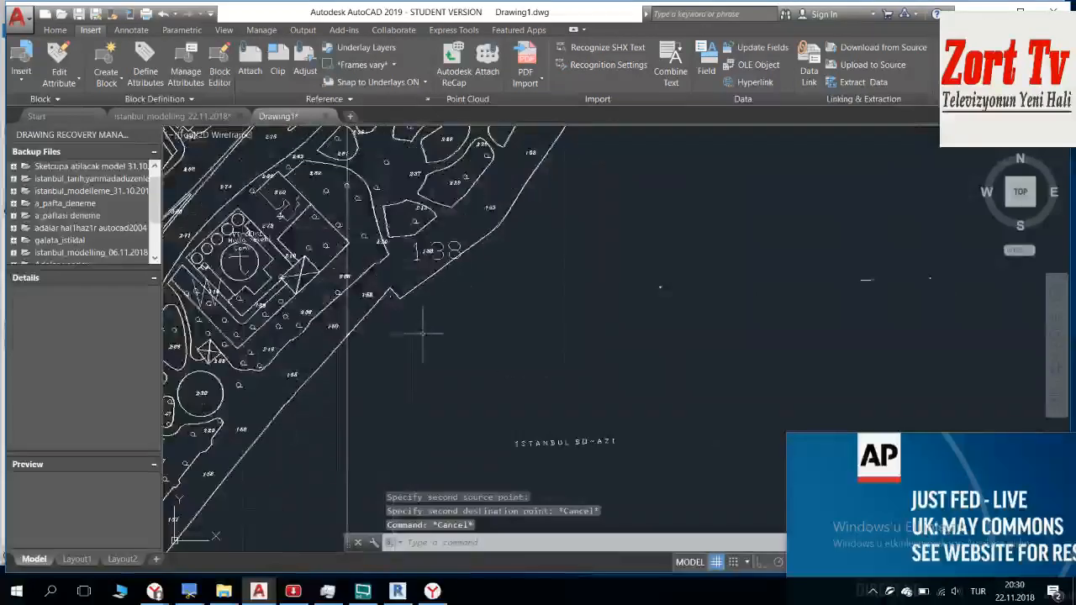
pyautogui.scroll(5, 324, 356)
pyautogui.scroll(-3, 317, 356)
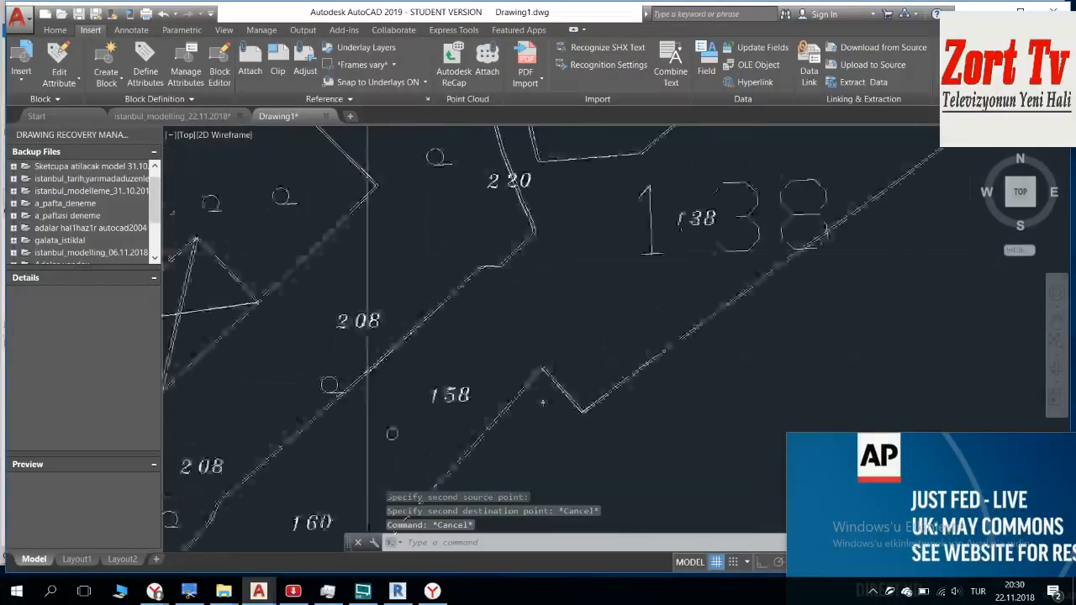
pyautogui.scroll(5, 397, 213)
pyautogui.scroll(-4, 401, 232)
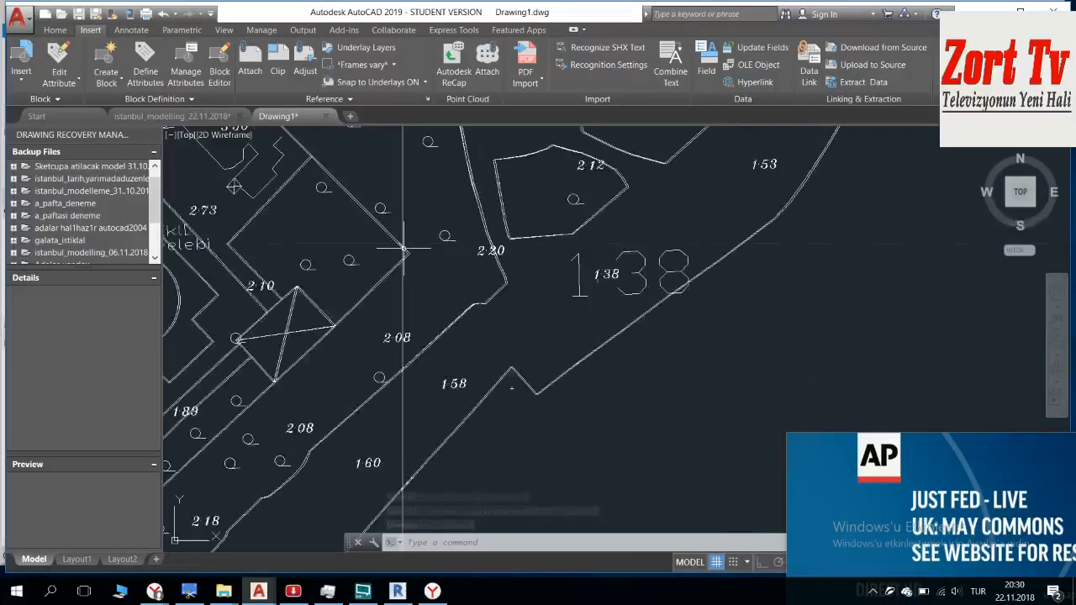
pyautogui.press('Escape')
pyautogui.scroll(-1, 684, 373)
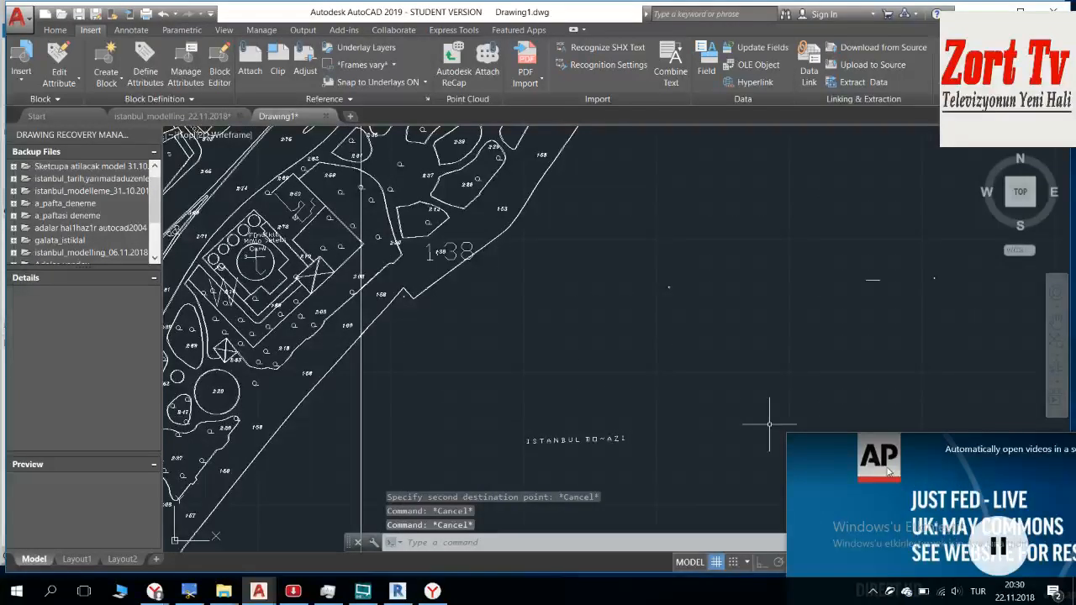
# Step: Inspect the outer left edge and lower-left corner of the sheet D map, highlighting the map at that corner
pyautogui.scroll(-6, 516, 193)
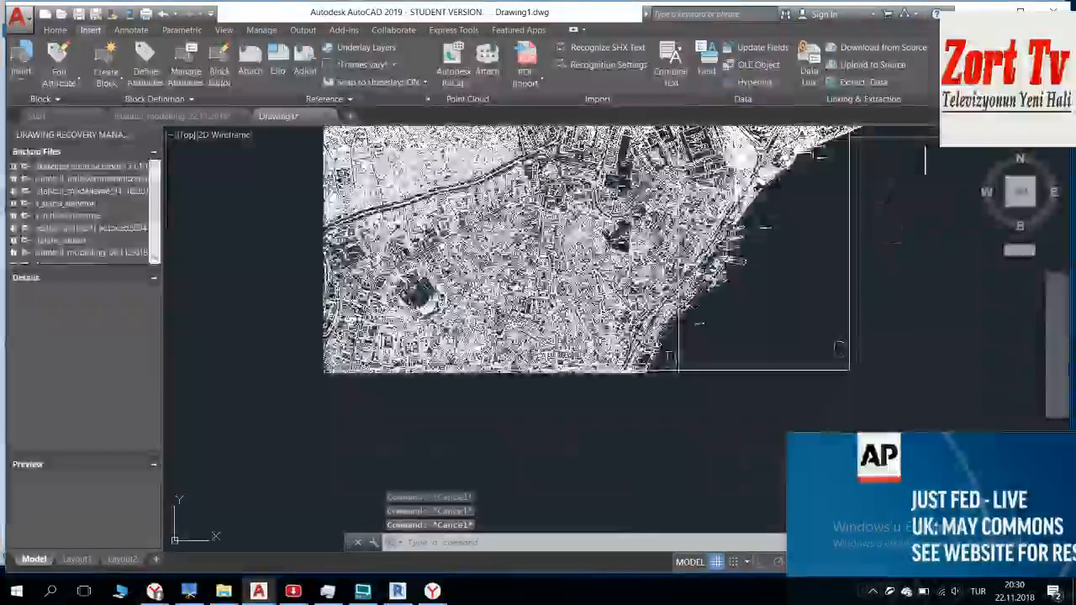
pyautogui.moveTo(516, 192); pyautogui.dragTo(502, 368, button='middle')
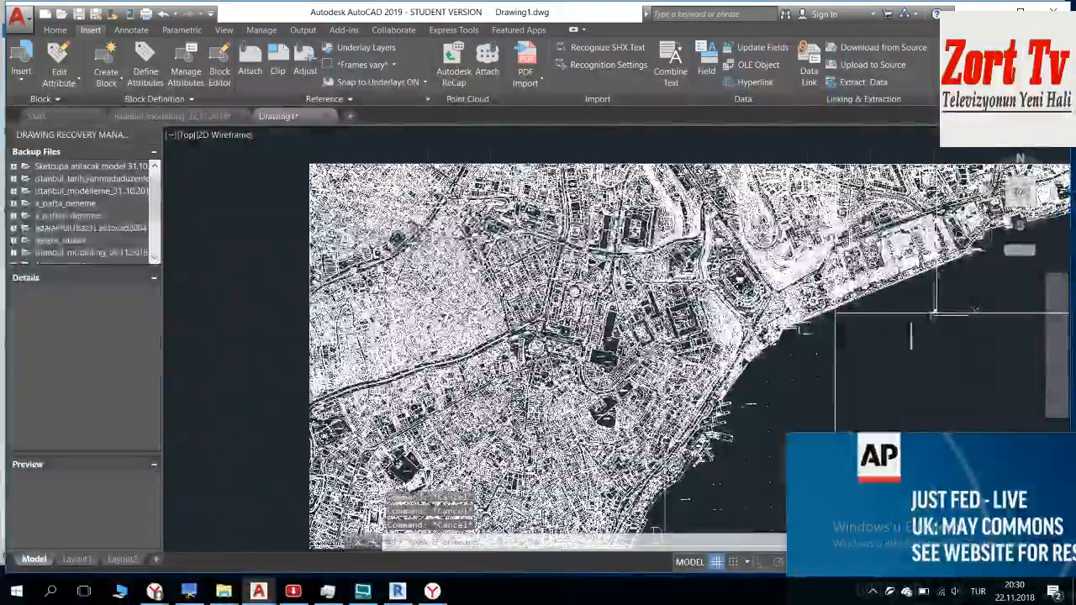
pyautogui.scroll(6, 933, 312)
pyautogui.scroll(-6, 911, 159)
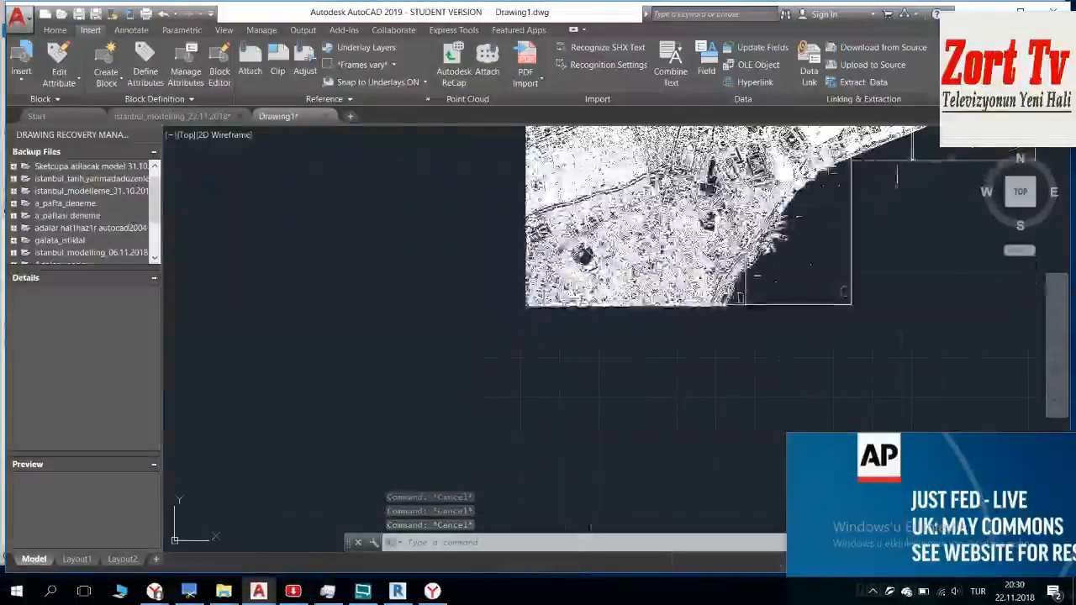
pyautogui.scroll(6, 597, 278)
pyautogui.scroll(6, 613, 277)
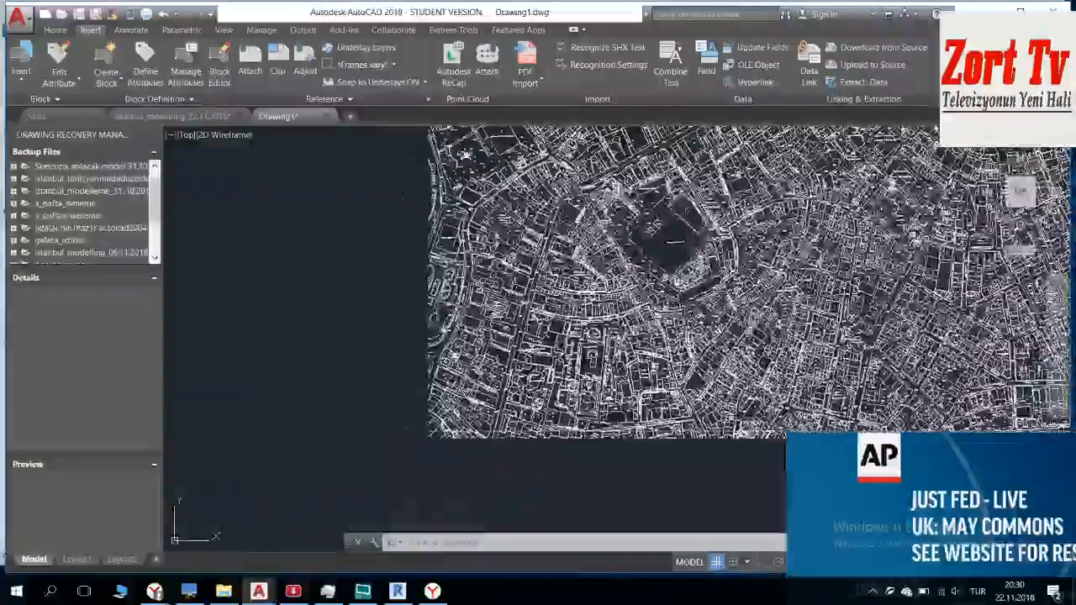
pyautogui.scroll(-5, 613, 277)
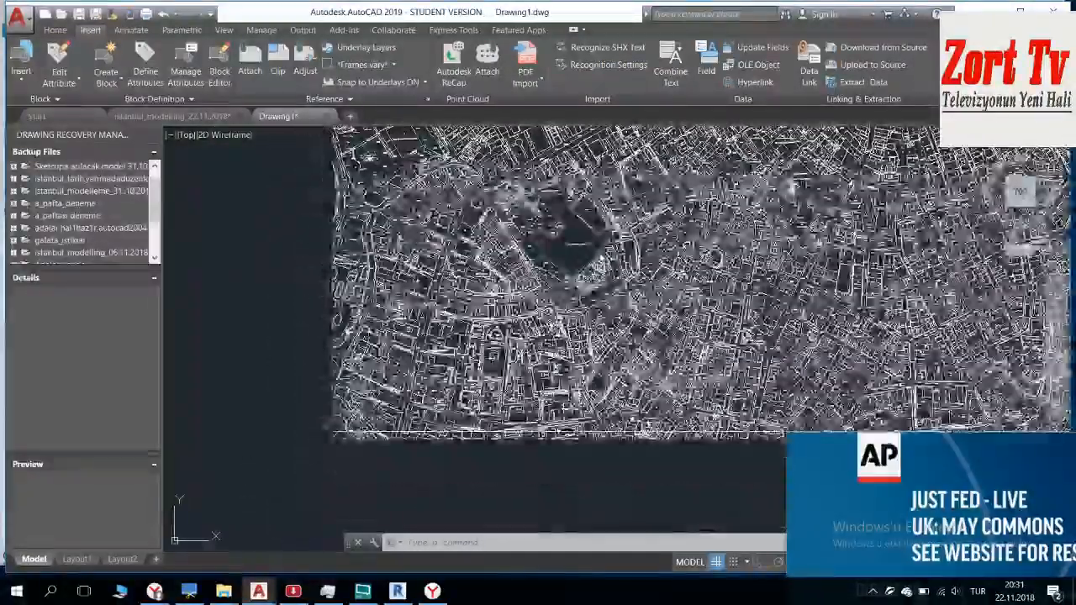
pyautogui.moveTo(613, 277); pyautogui.dragTo(311, 234, button='middle')
pyautogui.scroll(-2, 601, 393)
pyautogui.moveTo(589, 394); pyautogui.dragTo(830, 337, button='middle')
pyautogui.scroll(5, 437, 358)
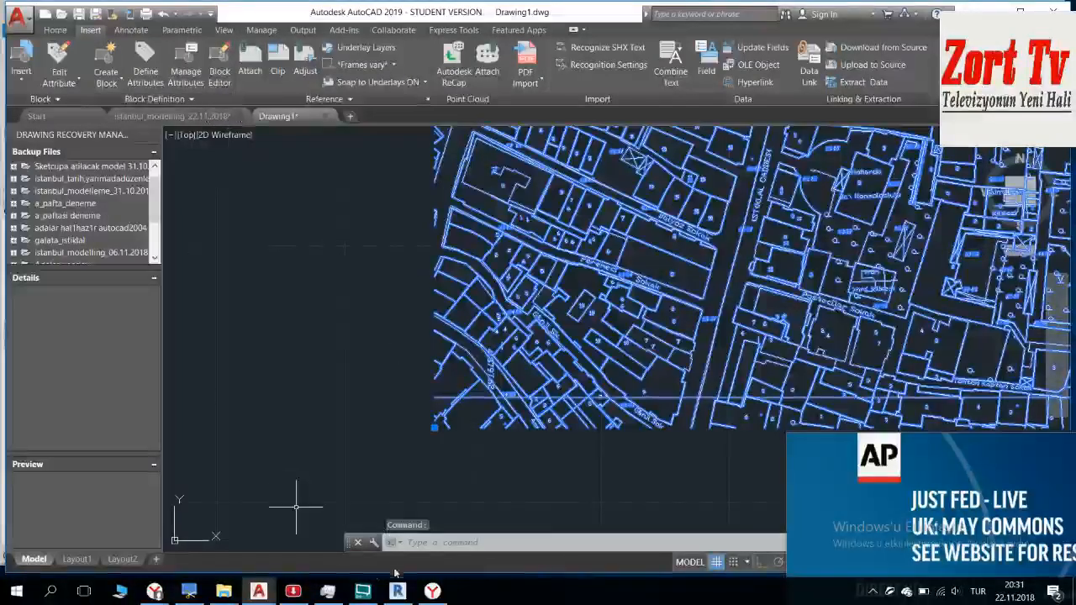
# Step: Switch to File Explorer, play the Broadcast playlist from the Music folder on LaCie (H:), and minimise the folder and player windows
pyautogui.press('super+d')
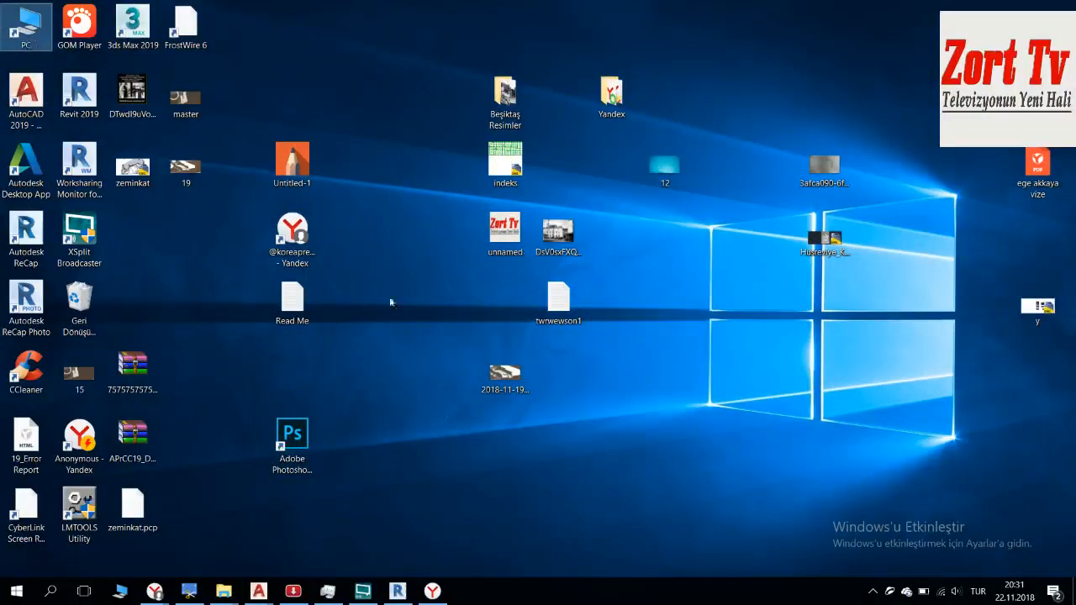
pyautogui.press('super+e')
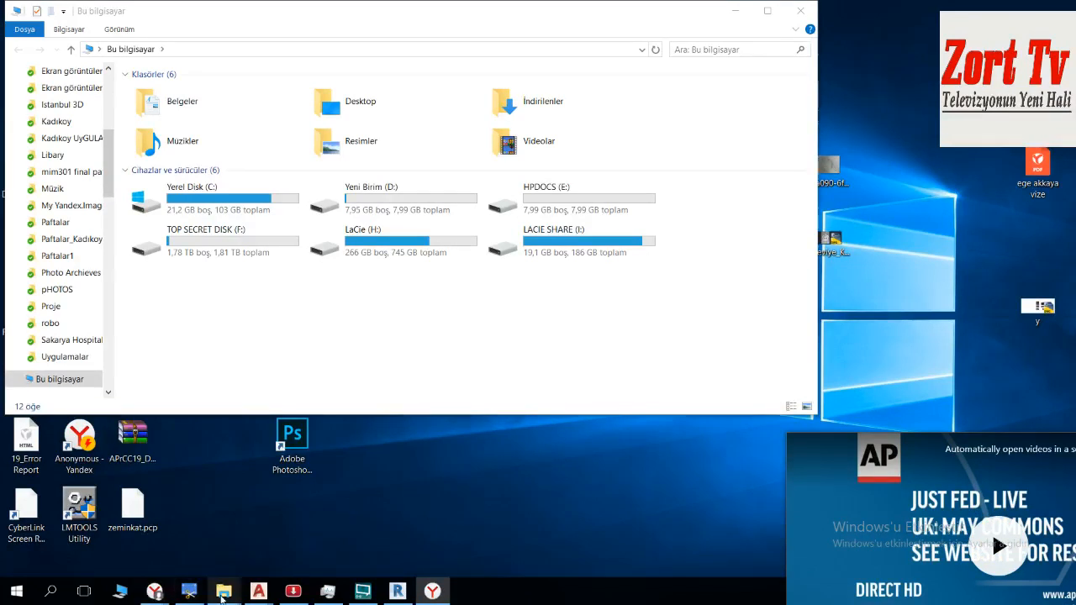
pyautogui.moveTo(220, 599)
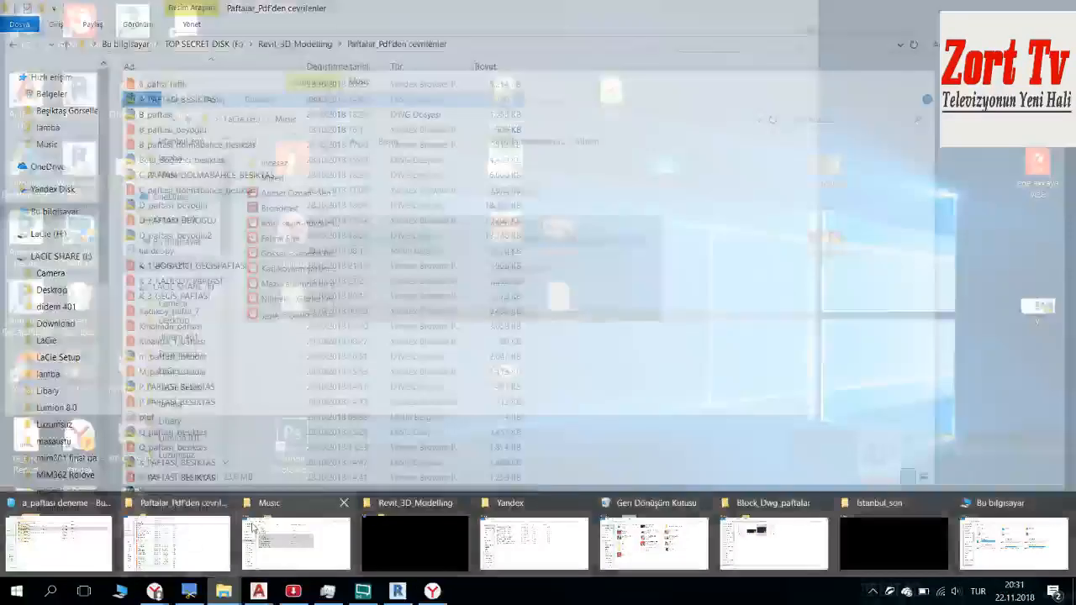
pyautogui.click(253, 528)
pyautogui.click(284, 210)
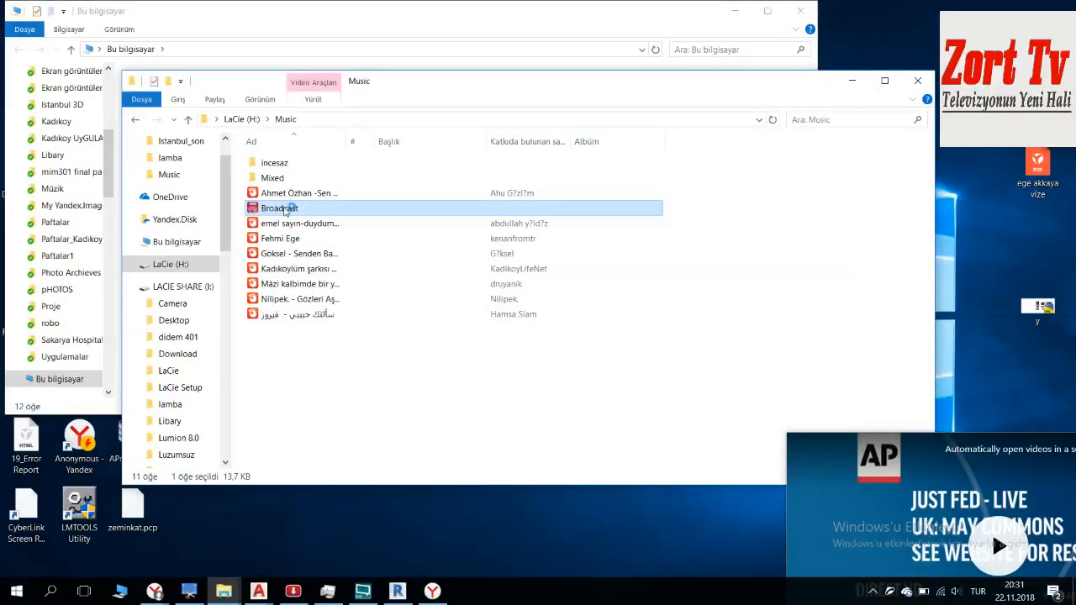
pyautogui.click(853, 81)
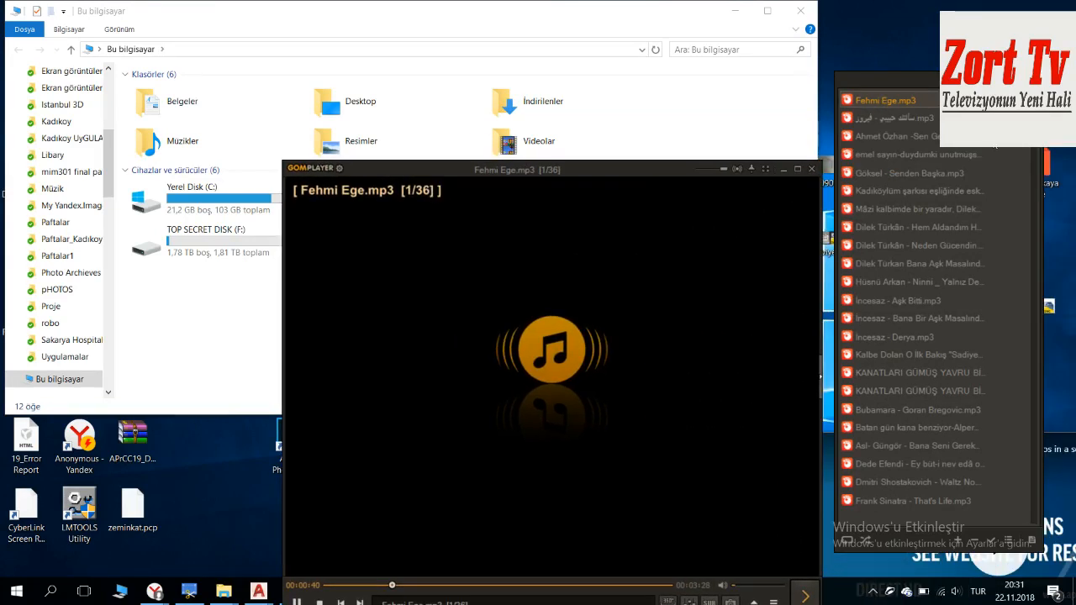
pyautogui.click(783, 168)
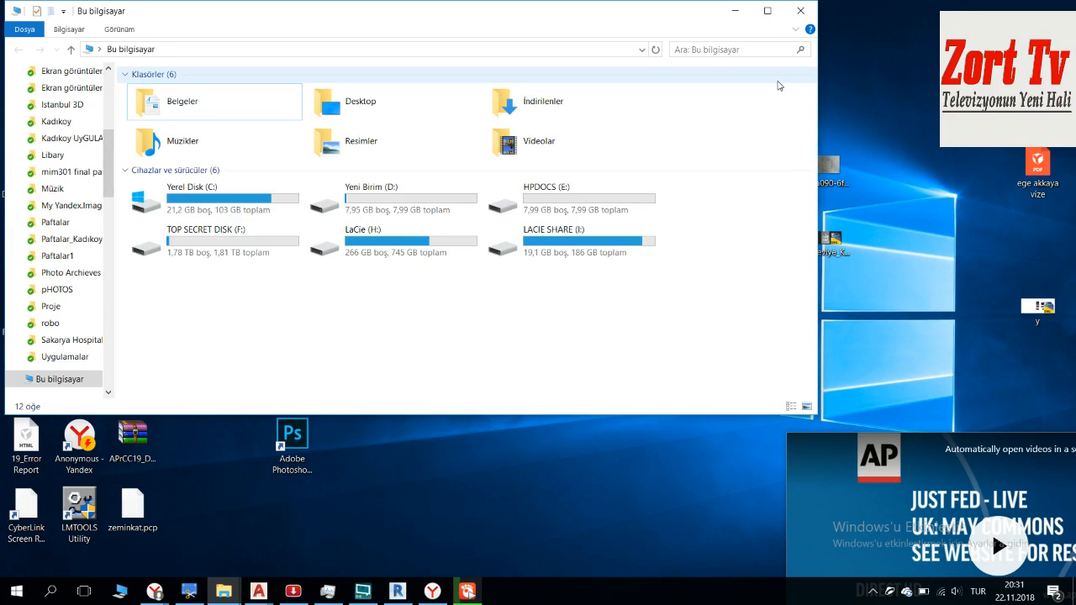
# Step: Minimise the browser and File Explorer windows that cover the desktop
pyautogui.click(468, 592)
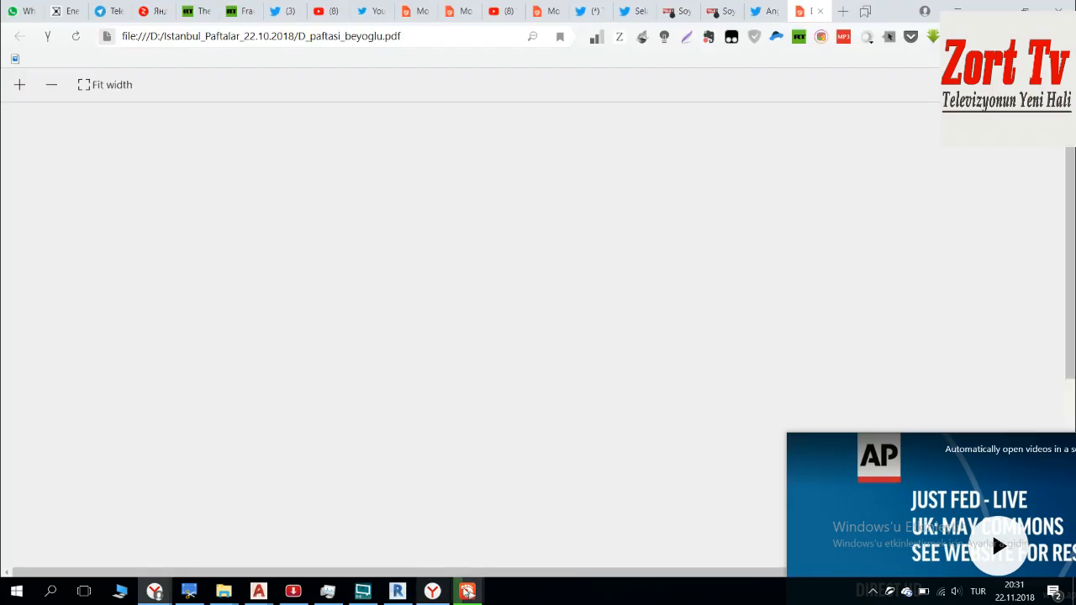
pyautogui.click(268, 598)
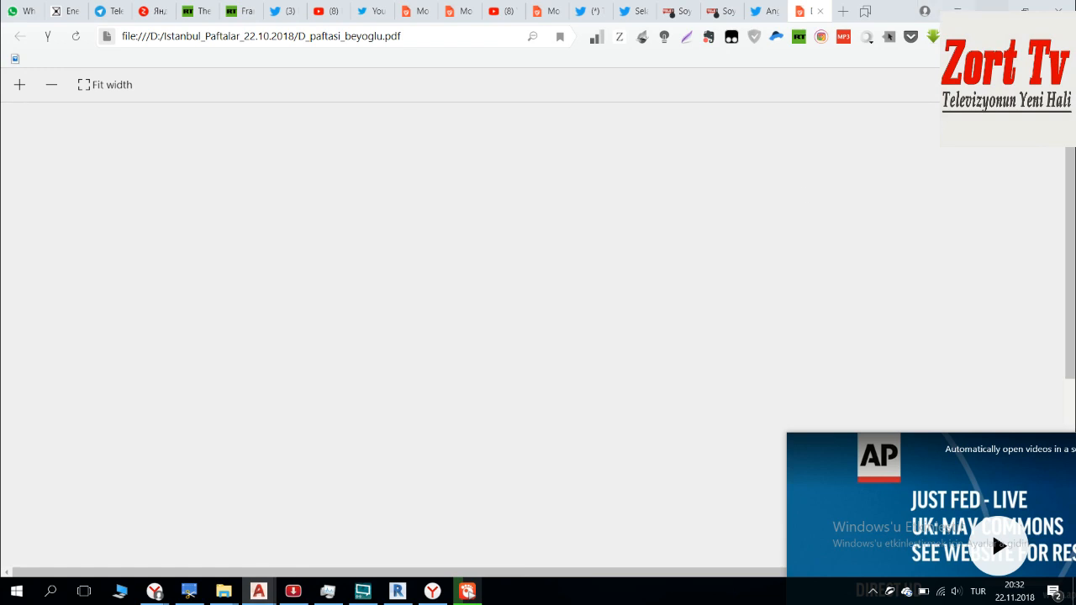
pyautogui.click(992, 7)
pyautogui.click(737, 14)
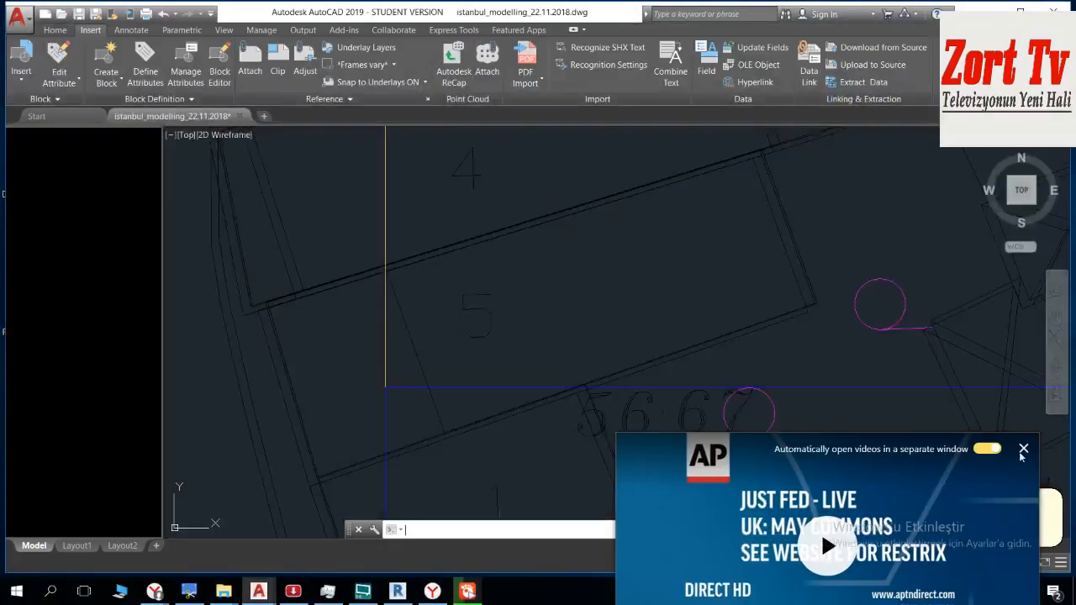
# Step: Return to AutoCAD, reposition the floating video window, and view the area around the frame corner in istanbul_modelling_22.11.2018.dwg
pyautogui.click(1023, 448)
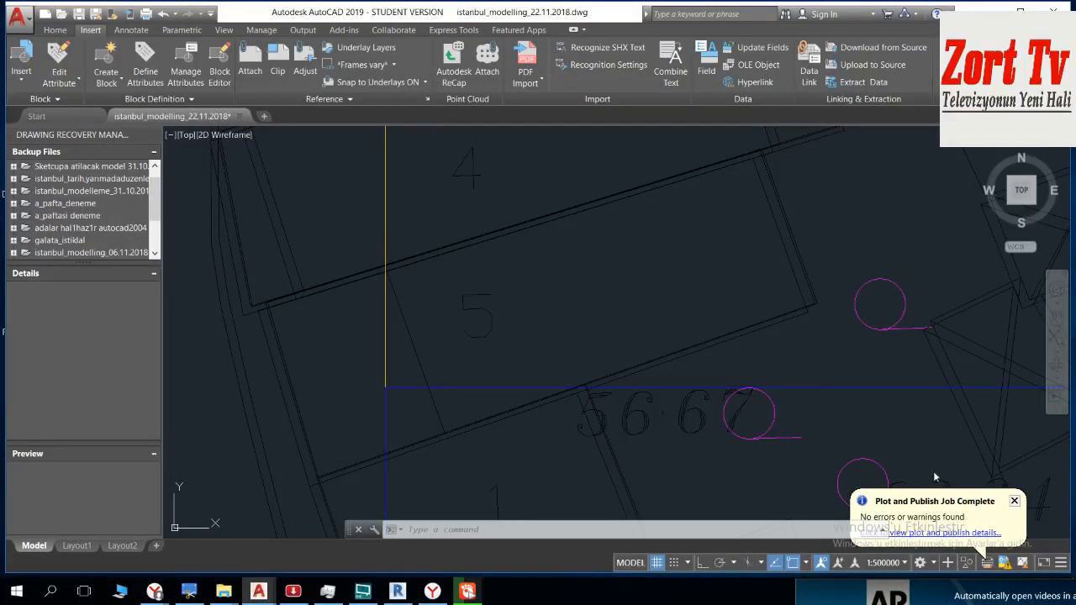
pyautogui.moveTo(925, 594)
pyautogui.mouseDown()
pyautogui.moveTo(856, 399)
pyautogui.moveTo(691, 216)
pyautogui.moveTo(768, 435)
pyautogui.mouseUp()
pyautogui.click(724, 245)
pyautogui.click(628, 297)
pyautogui.scroll(-6, 648, 204)
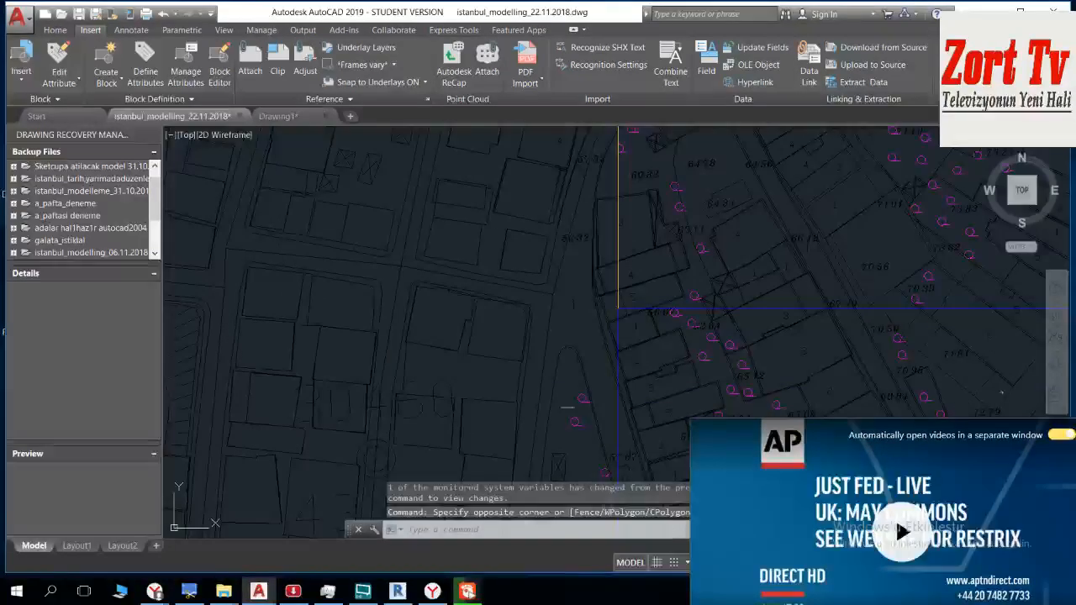
# Step: Examine the sheet boundary and the surrounding map sheets in istanbul_modelling_22.11.2018.dwg, from the frame corner out to the coastline
pyautogui.moveTo(620, 326); pyautogui.dragTo(596, 345, button='middle')
pyautogui.moveTo(617, 217); pyautogui.dragTo(617, 471, button='middle')
pyautogui.moveTo(600, 269); pyautogui.dragTo(607, 514, button='middle')
pyautogui.scroll(-2, 593, 335)
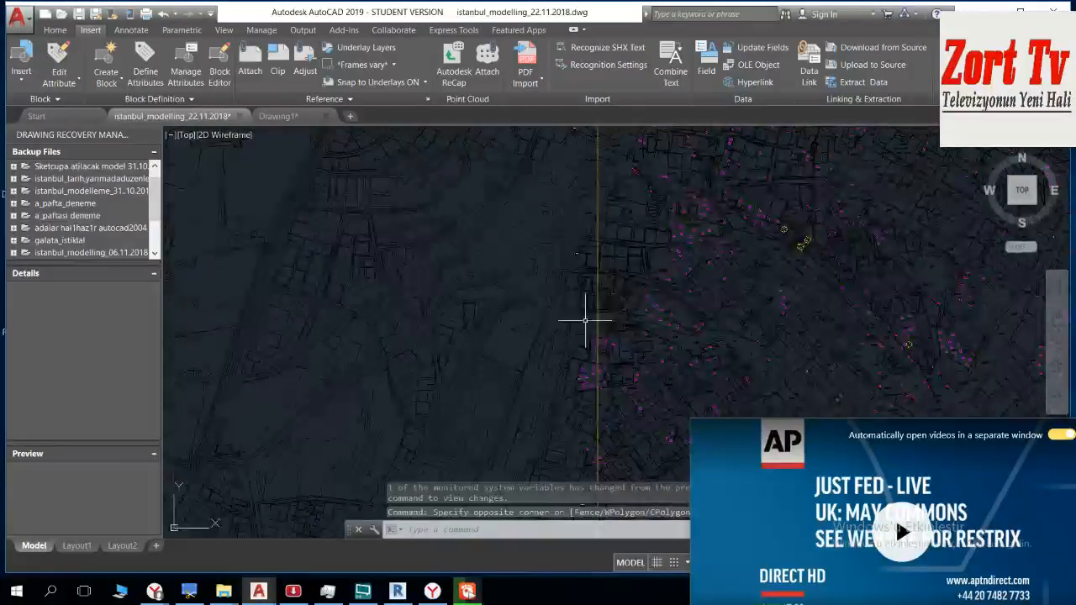
pyautogui.scroll(-3, 578, 290)
pyautogui.moveTo(565, 290)
pyautogui.mouseDown(button='middle')
pyautogui.moveTo(865, 173)
pyautogui.moveTo(660, 176)
pyautogui.moveTo(664, 167)
pyautogui.mouseUp(button='middle')
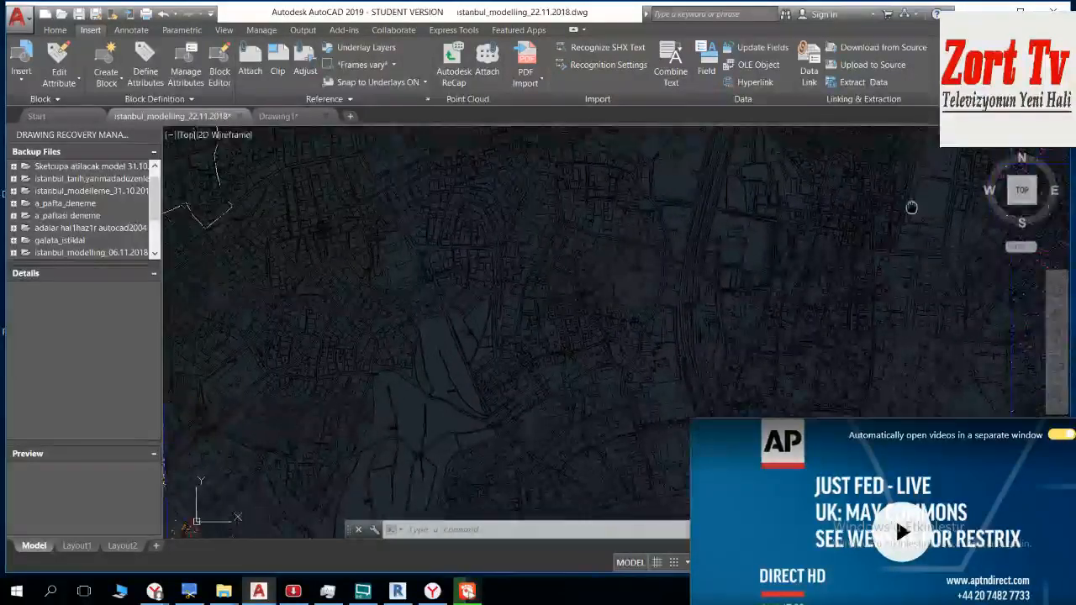
pyautogui.moveTo(480, 267); pyautogui.dragTo(637, 168, button='middle')
pyautogui.scroll(-2, 636, 168)
pyautogui.moveTo(1030, 410); pyautogui.dragTo(996, 399, button='middle')
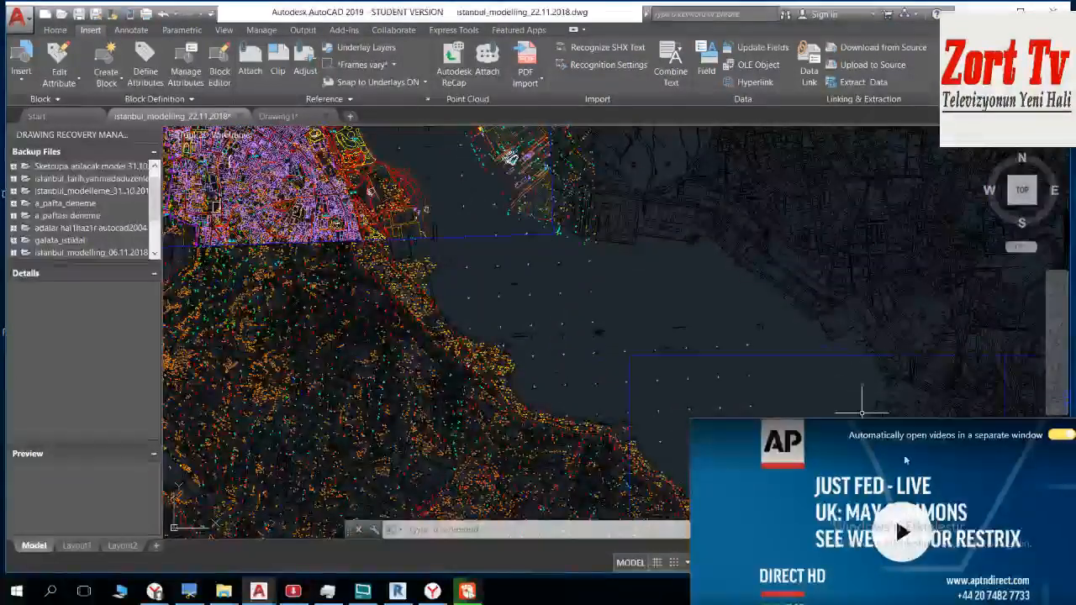
# Step: Close the floating video window and inspect the frame corner beside the 39 74 and 38 88 spot heights up close
pyautogui.moveTo(902, 461); pyautogui.dragTo(717, 385)
pyautogui.click(911, 359)
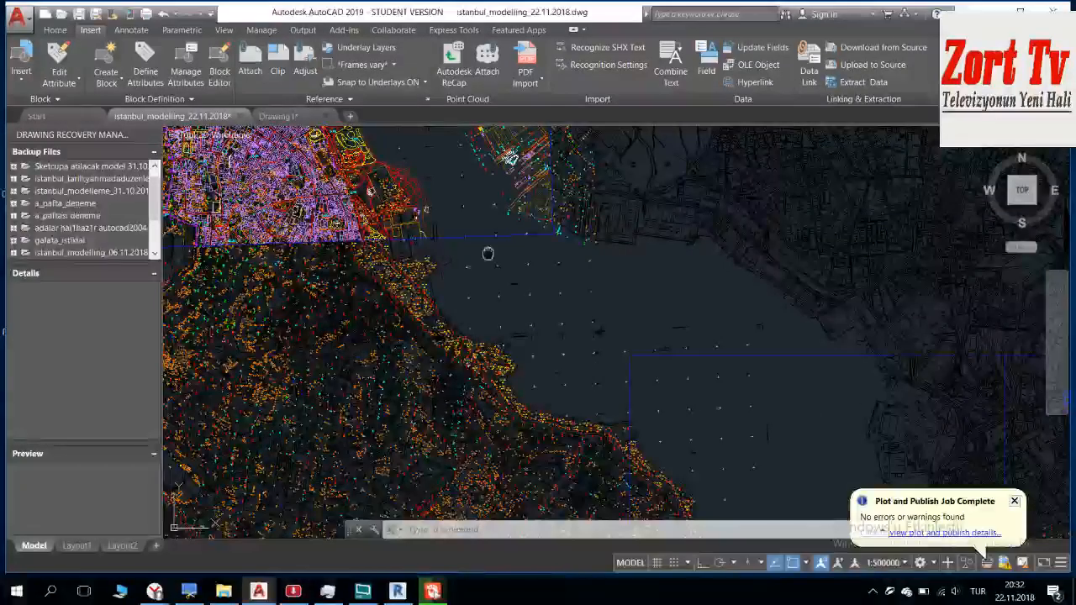
pyautogui.scroll(2, 488, 253)
pyautogui.moveTo(825, 278); pyautogui.dragTo(513, 401, button='middle')
pyautogui.moveTo(496, 225); pyautogui.dragTo(496, 329, button='middle')
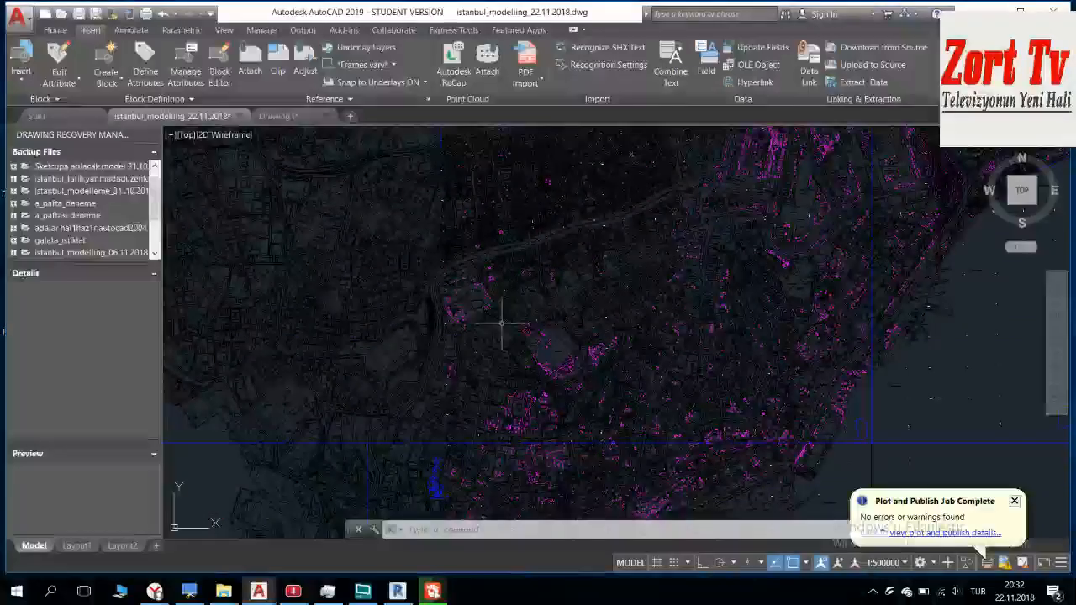
pyautogui.scroll(-2, 442, 307)
pyautogui.scroll(2, 635, 258)
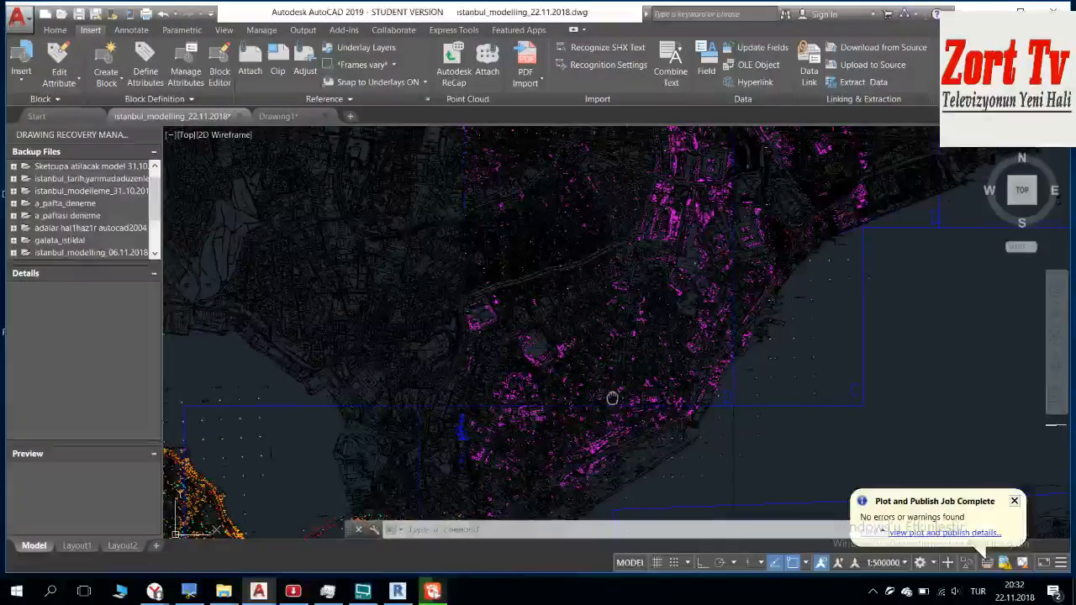
pyautogui.scroll(5, 709, 204)
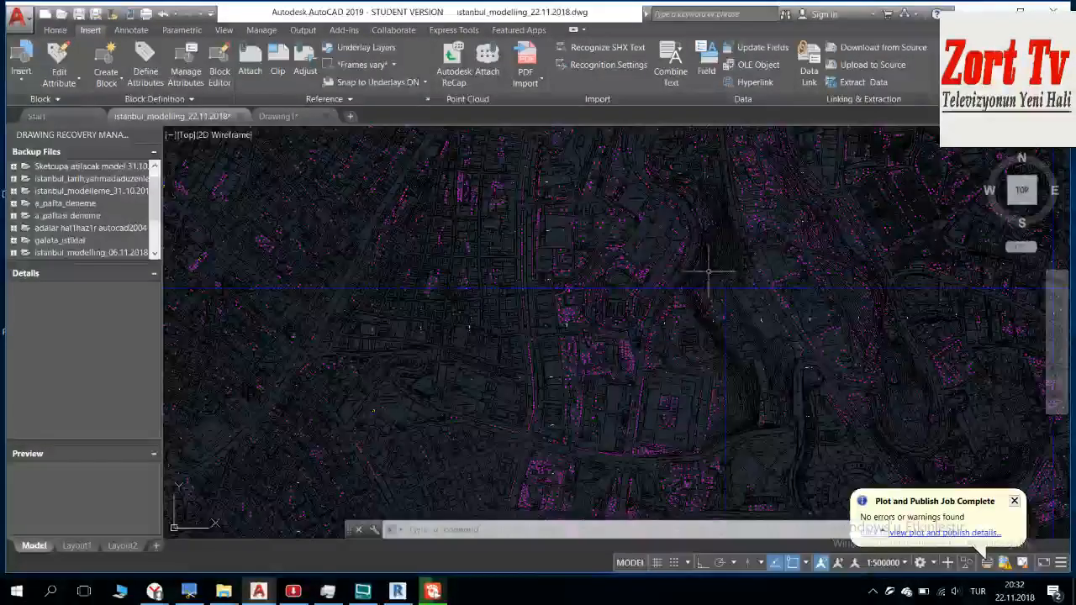
pyautogui.scroll(12, 721, 202)
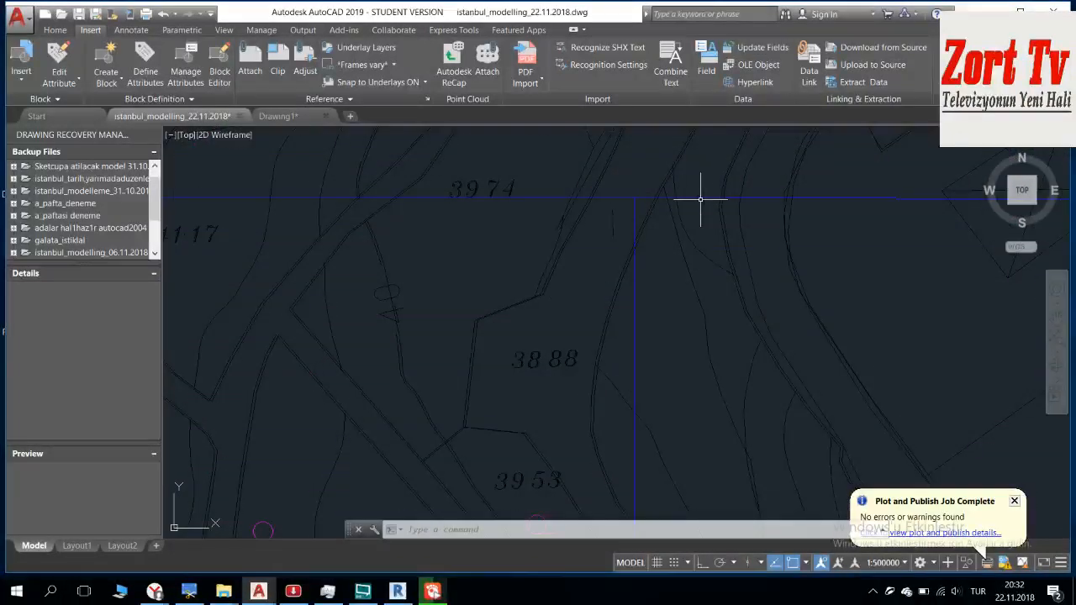
pyautogui.scroll(3, 507, 195)
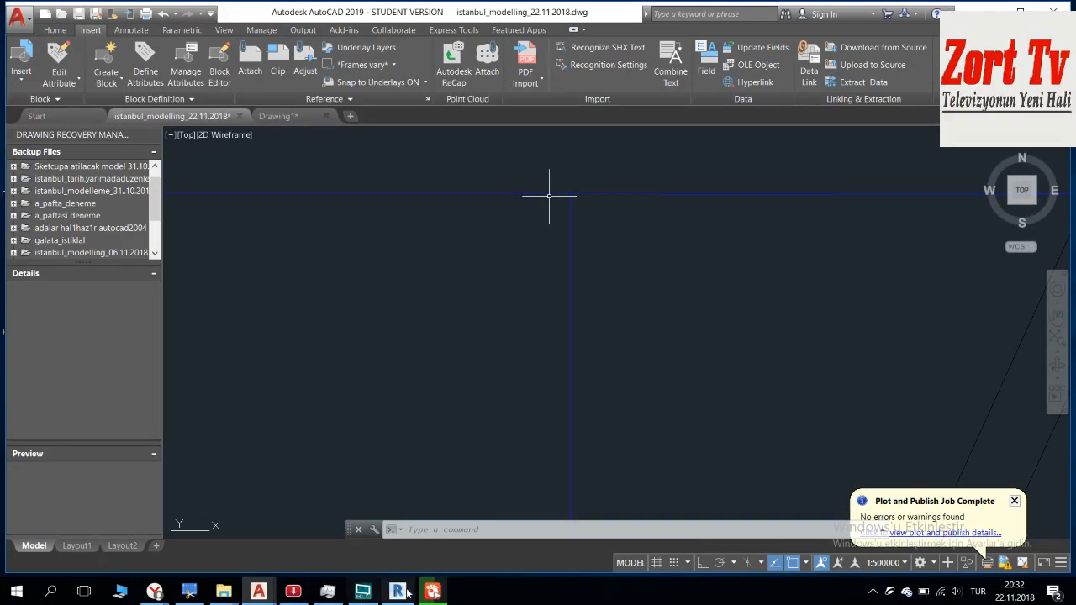
# Step: Switch to Revit and open the Site floor plan of Template1 to view its site markers
pyautogui.moveTo(260, 594)
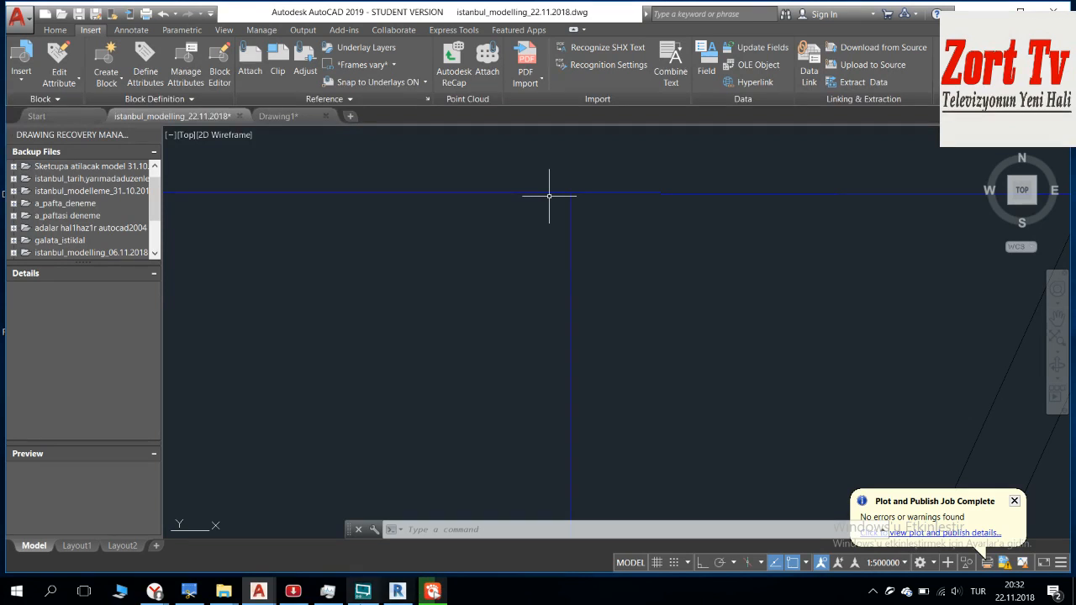
pyautogui.click(395, 593)
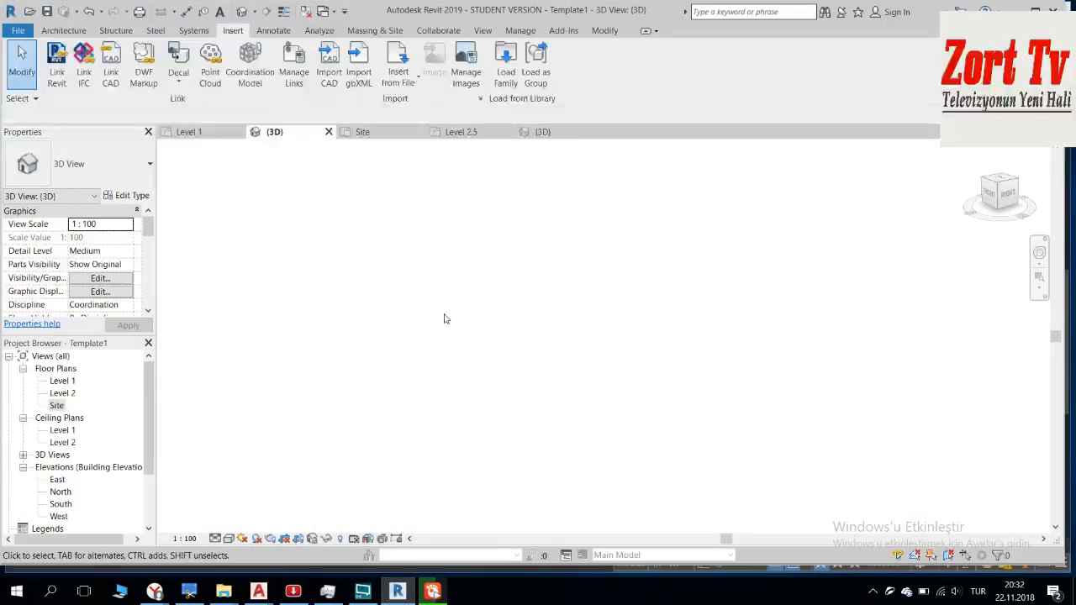
pyautogui.scroll(-3, 462, 314)
pyautogui.scroll(2, 464, 217)
pyautogui.doubleClick(57, 406)
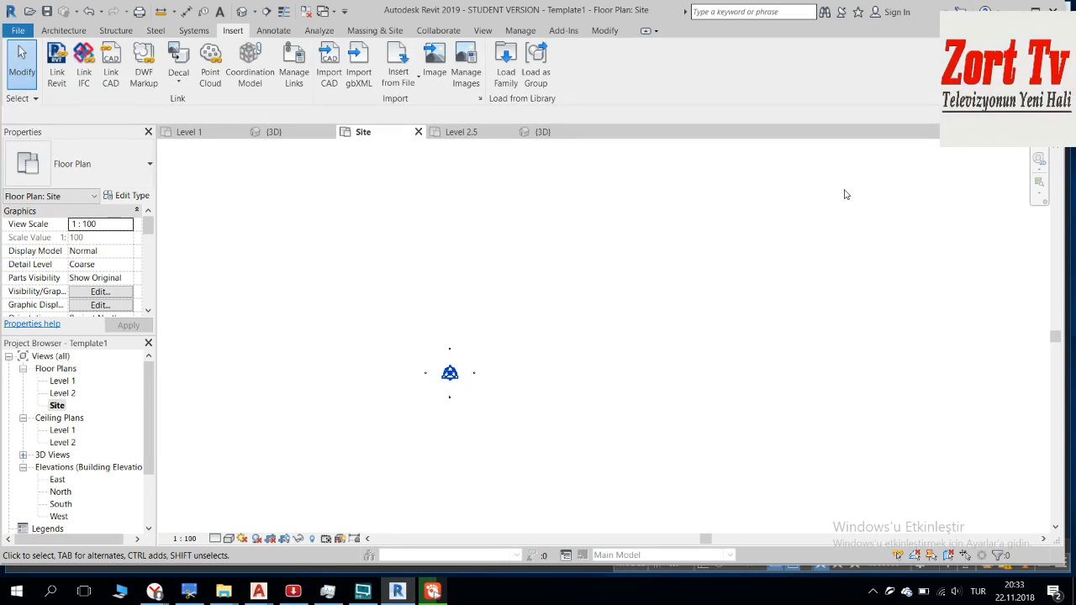
pyautogui.scroll(5, 467, 395)
pyautogui.scroll(-4, 468, 395)
pyautogui.moveTo(478, 398); pyautogui.dragTo(498, 399, button='middle')
pyautogui.press('XF86AudioLowerVolume')
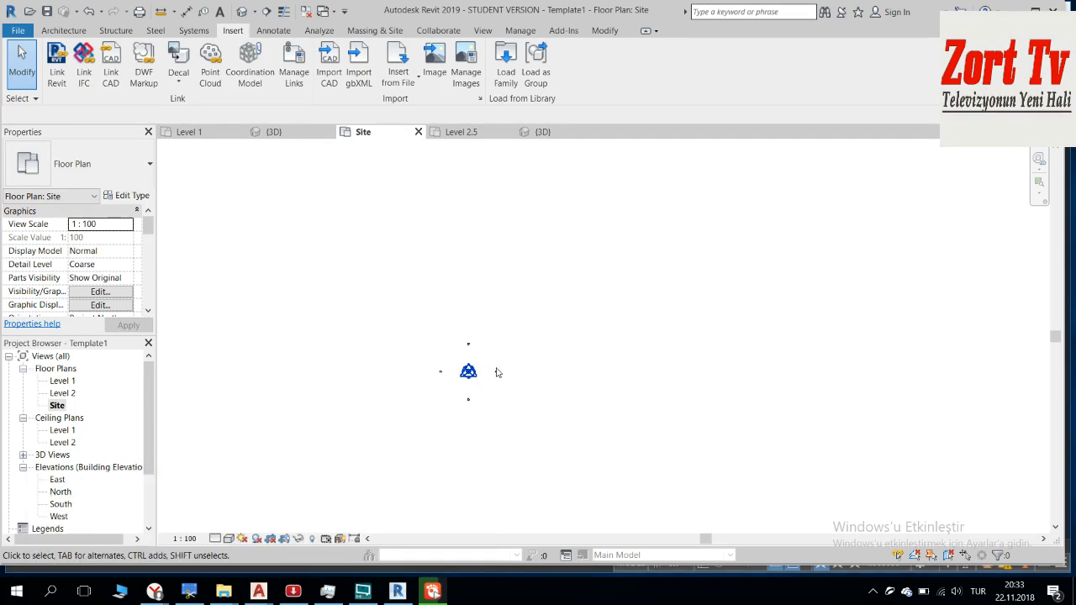
# Step: Minimise Revit to return to the AutoCAD drawing
pyautogui.click(1019, 10)
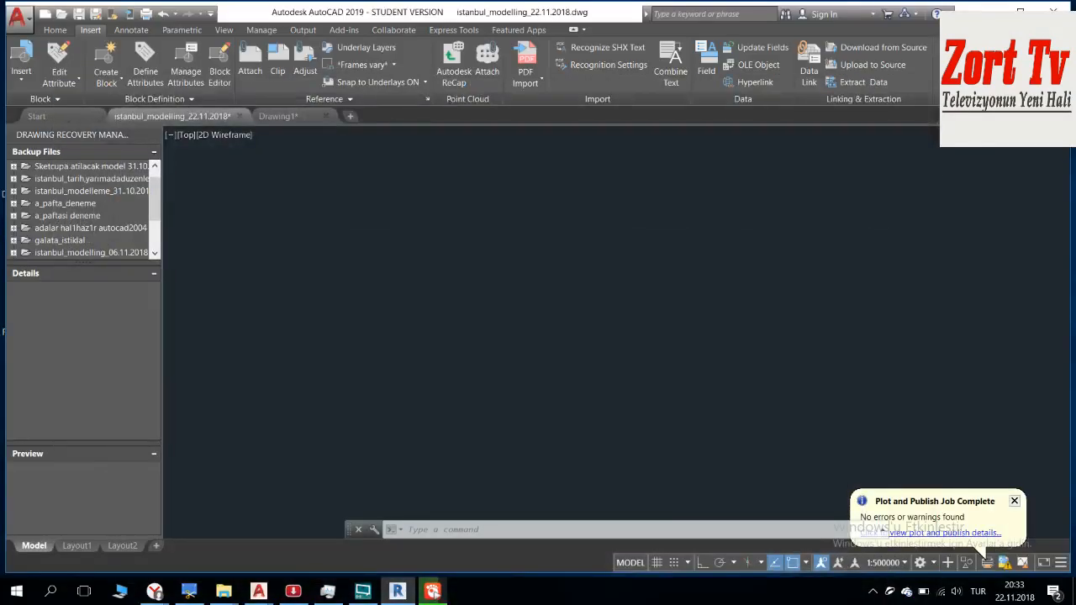
pyautogui.click(397, 591)
pyautogui.click(1019, 10)
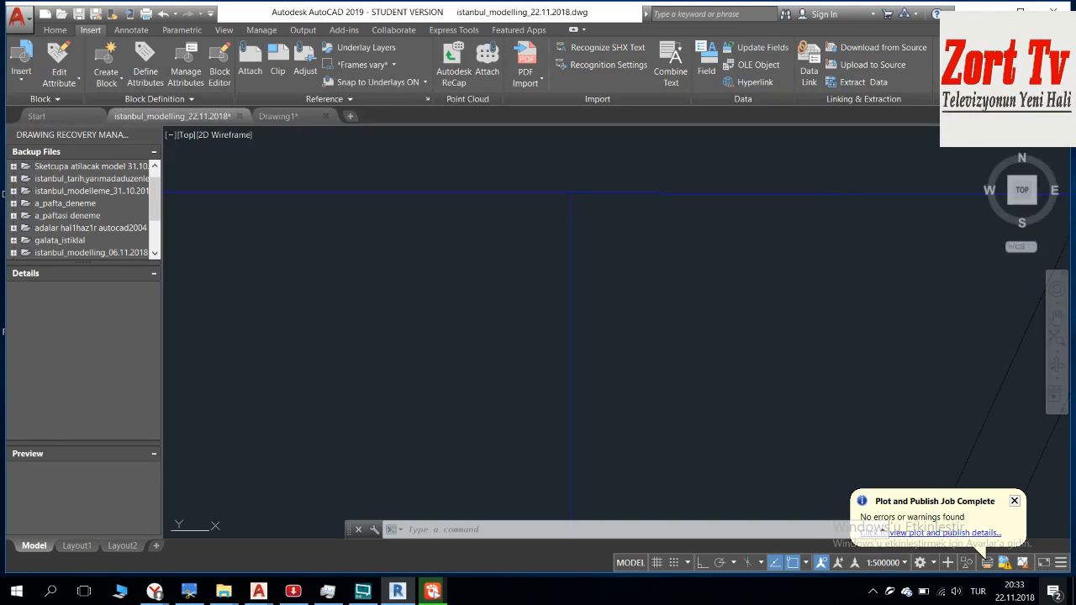
# Step: Switch to Drawing1 and examine the joined sheets up to the top frame edge near the 41 81 spot height
pyautogui.click(279, 116)
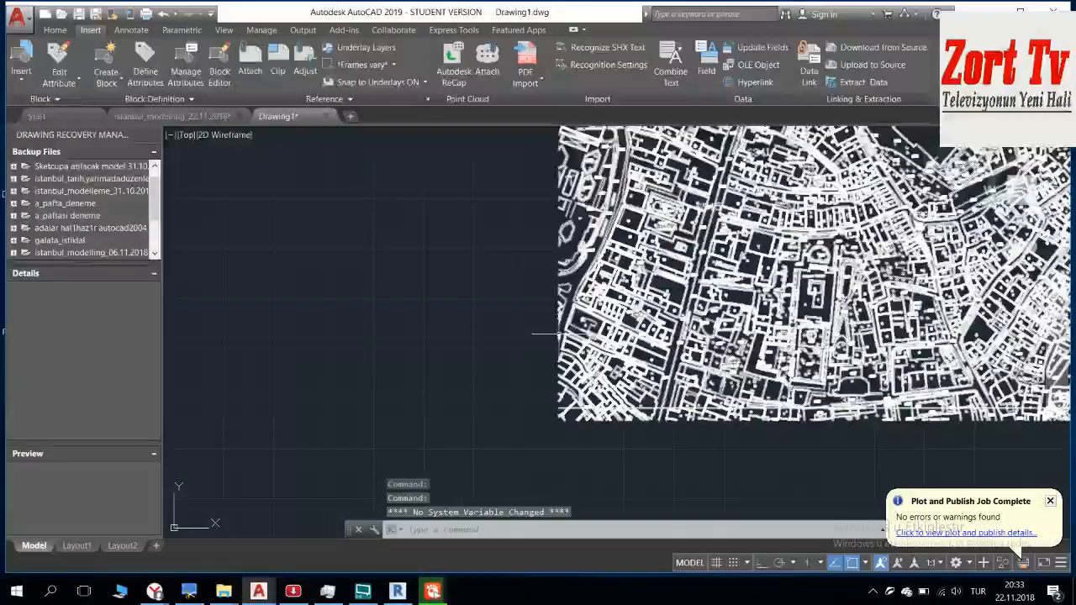
pyautogui.moveTo(807, 325); pyautogui.dragTo(494, 349, button='middle')
pyautogui.scroll(-2, 494, 348)
pyautogui.moveTo(840, 183); pyautogui.dragTo(552, 374, button='middle')
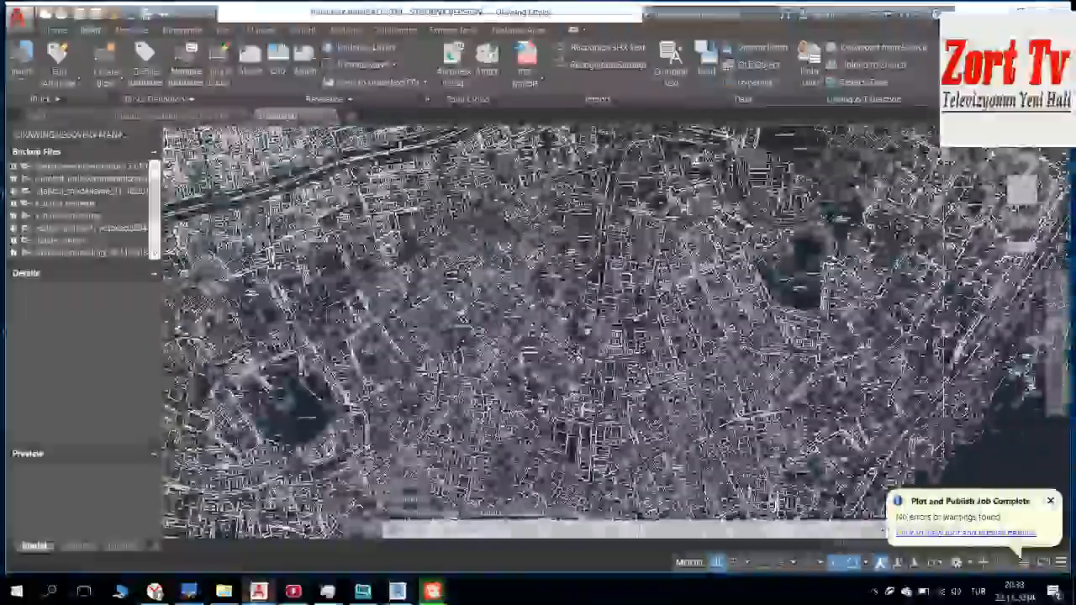
pyautogui.scroll(-2, 552, 374)
pyautogui.moveTo(782, 211); pyautogui.dragTo(433, 443, button='middle')
pyautogui.click(561, 335)
pyautogui.scroll(5, 623, 279)
pyautogui.moveTo(622, 279); pyautogui.dragTo(534, 406, button='middle')
pyautogui.press('Escape')
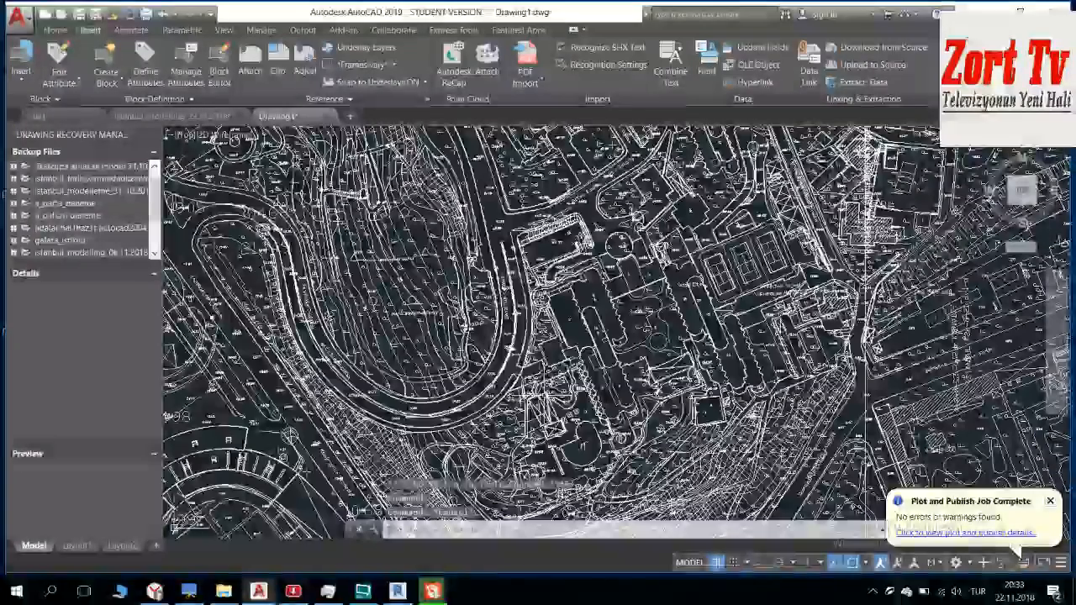
pyautogui.scroll(-5, 664, 244)
pyautogui.moveTo(724, 159); pyautogui.dragTo(599, 349, button='middle')
pyautogui.scroll(6, 598, 348)
pyautogui.scroll(4, 580, 305)
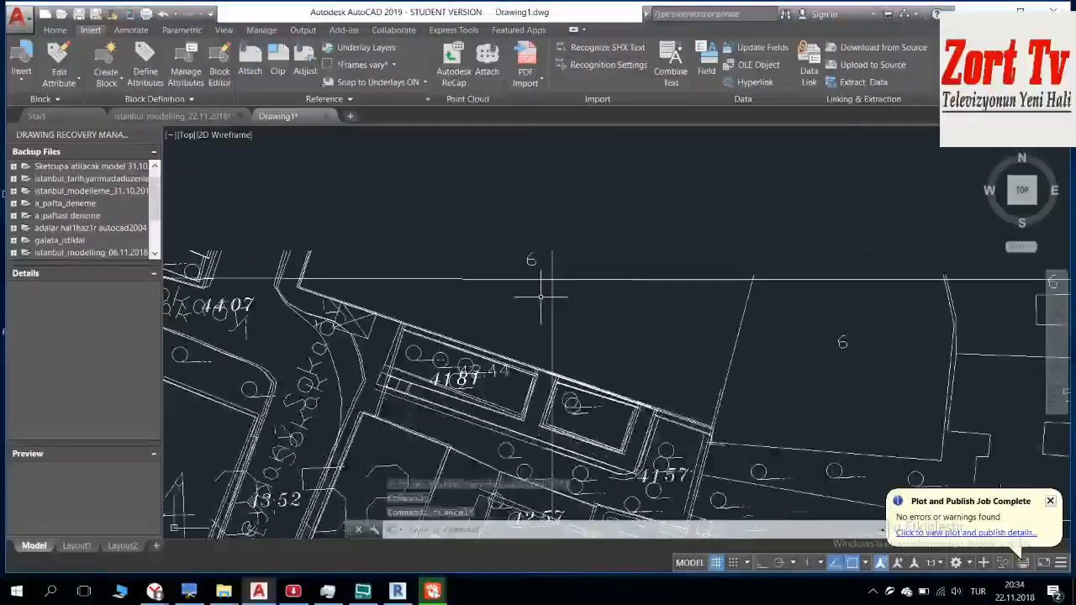
# Step: Compare the top frame edge near the 41 81 spot height with the whole joined map, and clear the selection
pyautogui.moveTo(511, 301); pyautogui.dragTo(536, 162, button='middle')
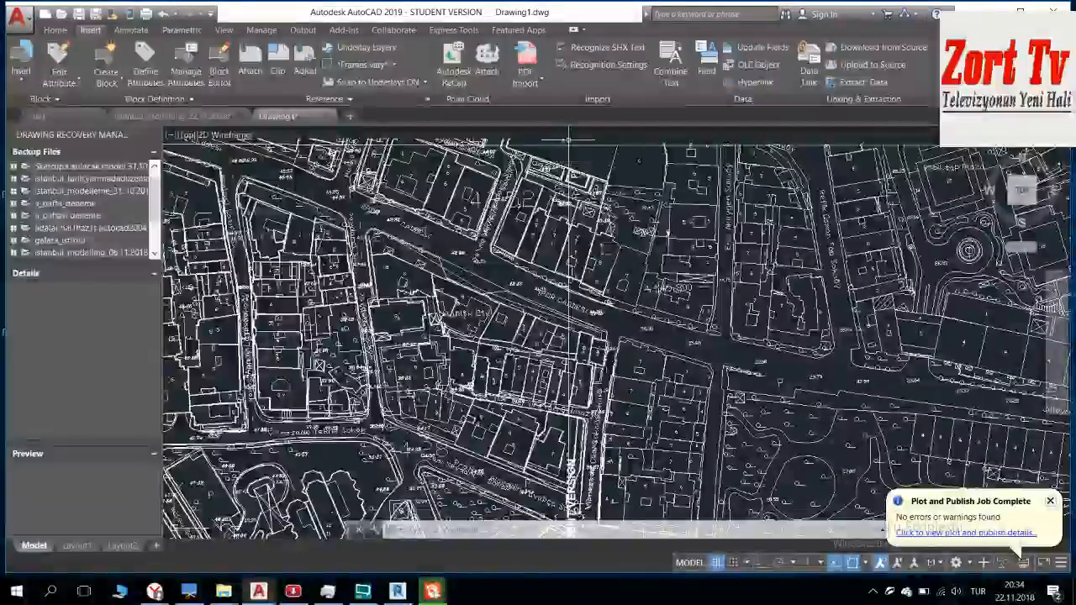
pyautogui.scroll(-5, 565, 160)
pyautogui.scroll(-2, 571, 217)
pyautogui.scroll(5, 771, 433)
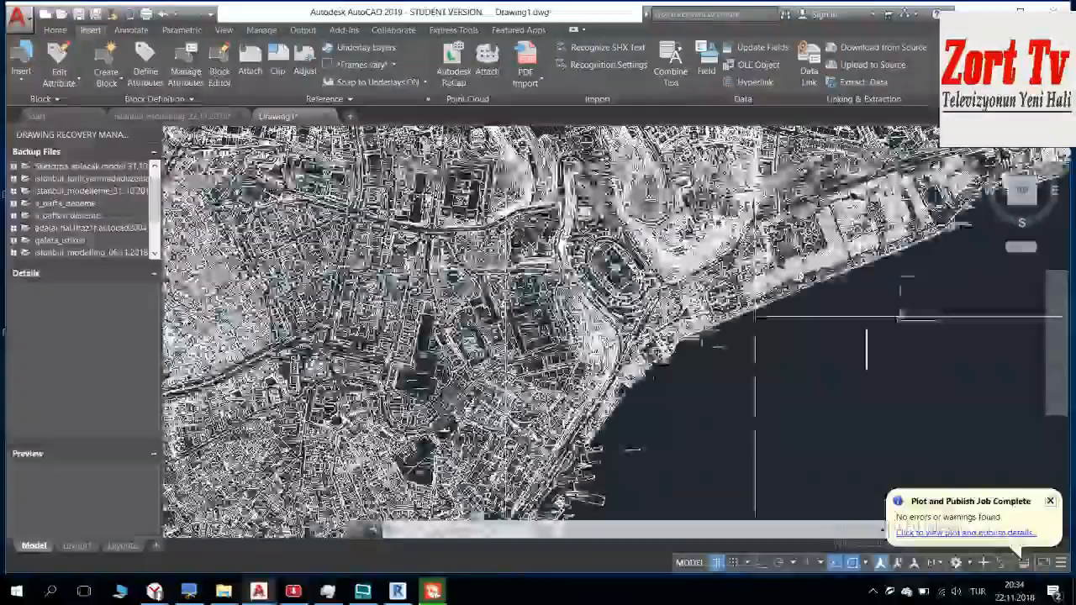
pyautogui.scroll(8, 772, 433)
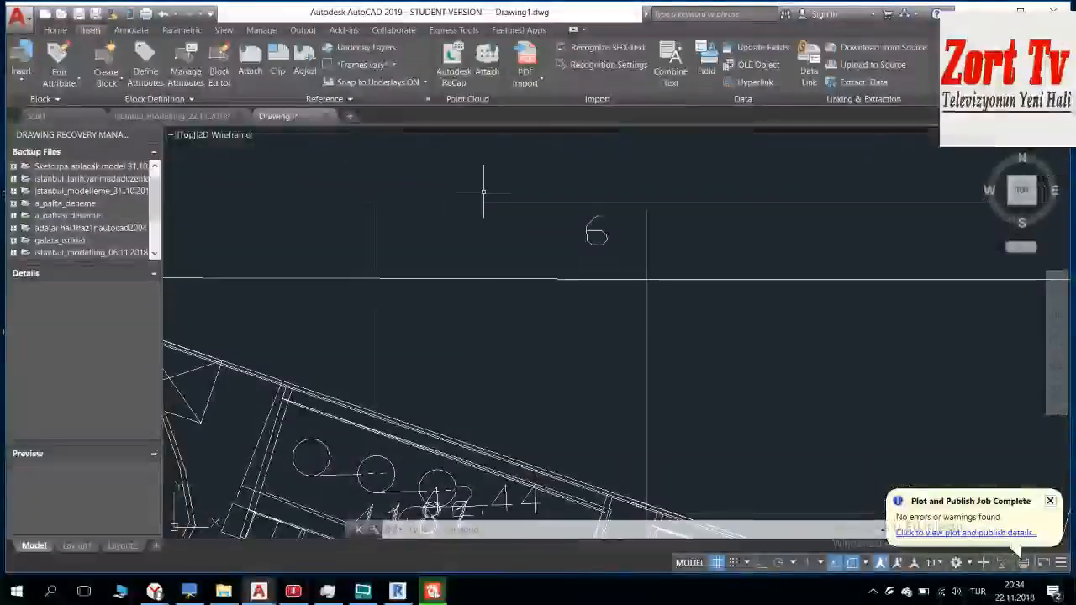
pyautogui.scroll(3, 658, 284)
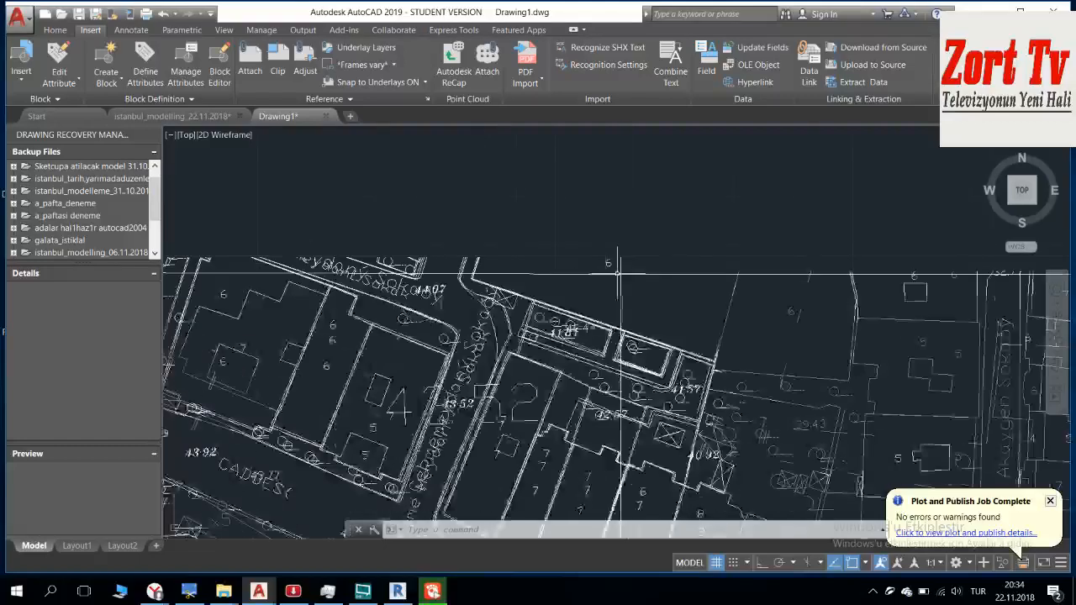
pyautogui.scroll(-6, 622, 273)
pyautogui.scroll(-5, 685, 284)
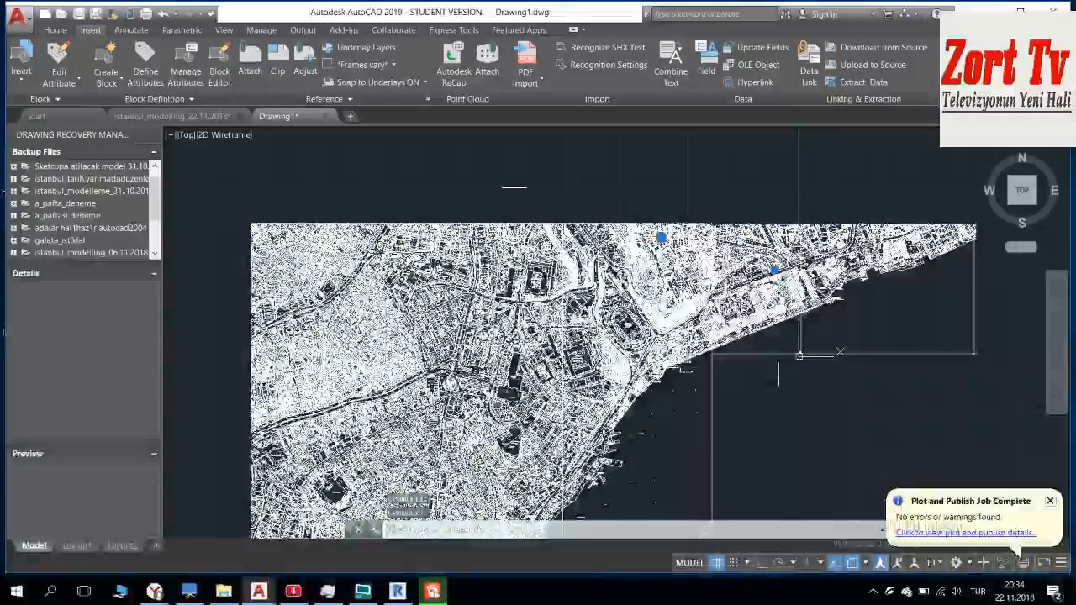
pyautogui.scroll(8, 455, 270)
pyautogui.scroll(-6, 455, 269)
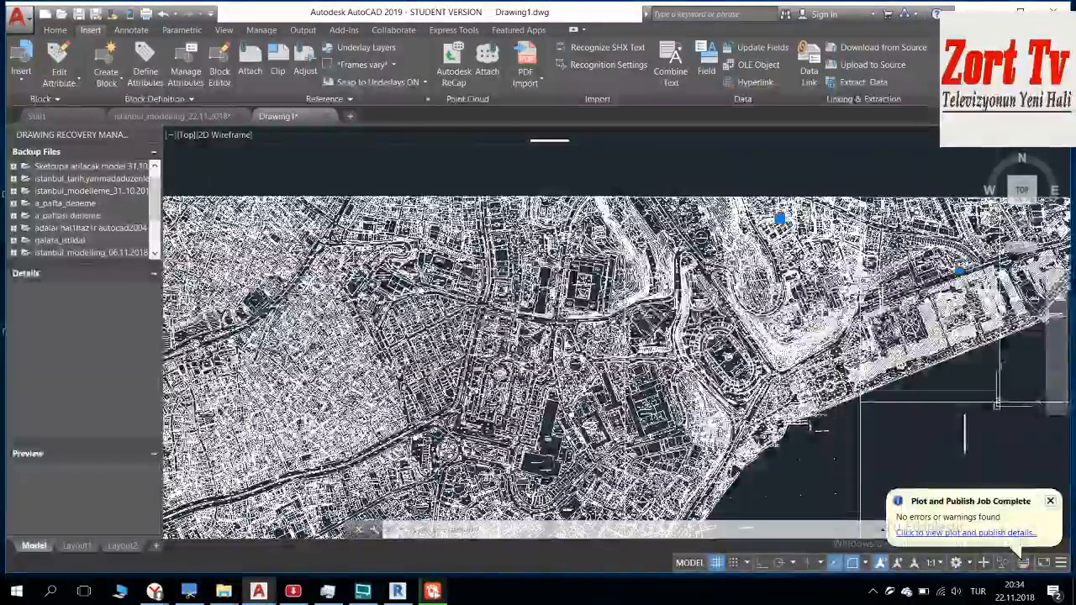
pyautogui.press('Escape')
pyautogui.press('Escape')
pyautogui.press('Escape')
# Step: Try erasing the upper doubled frame line at the sheet corner near the 39 74 spot height, and undo the erasure
pyautogui.scroll(10, 672, 207)
pyautogui.scroll(5, 630, 276)
pyautogui.scroll(4, 572, 199)
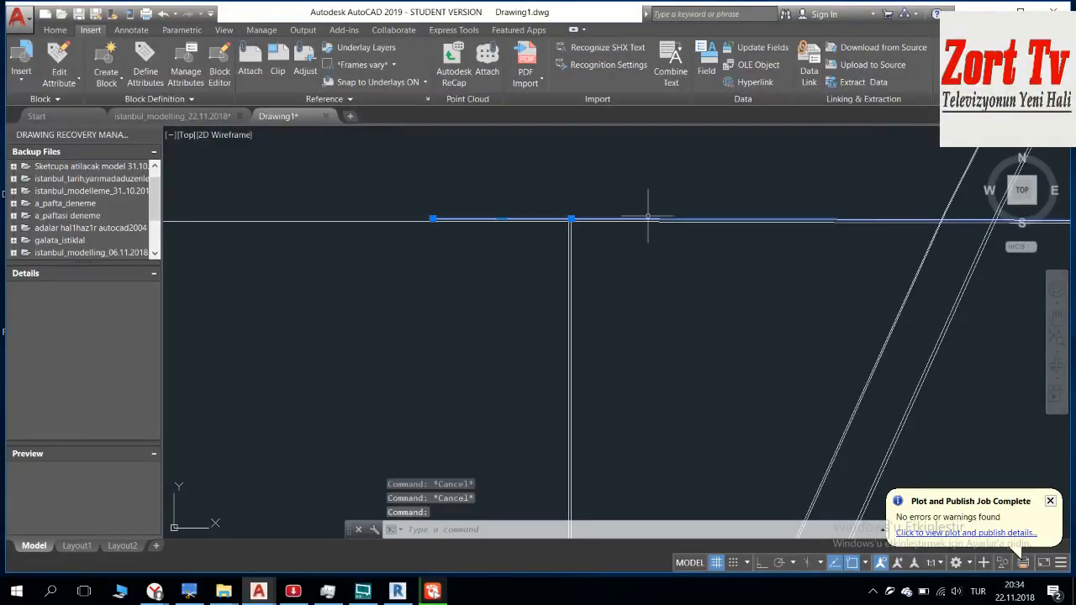
pyautogui.scroll(-6, 647, 217)
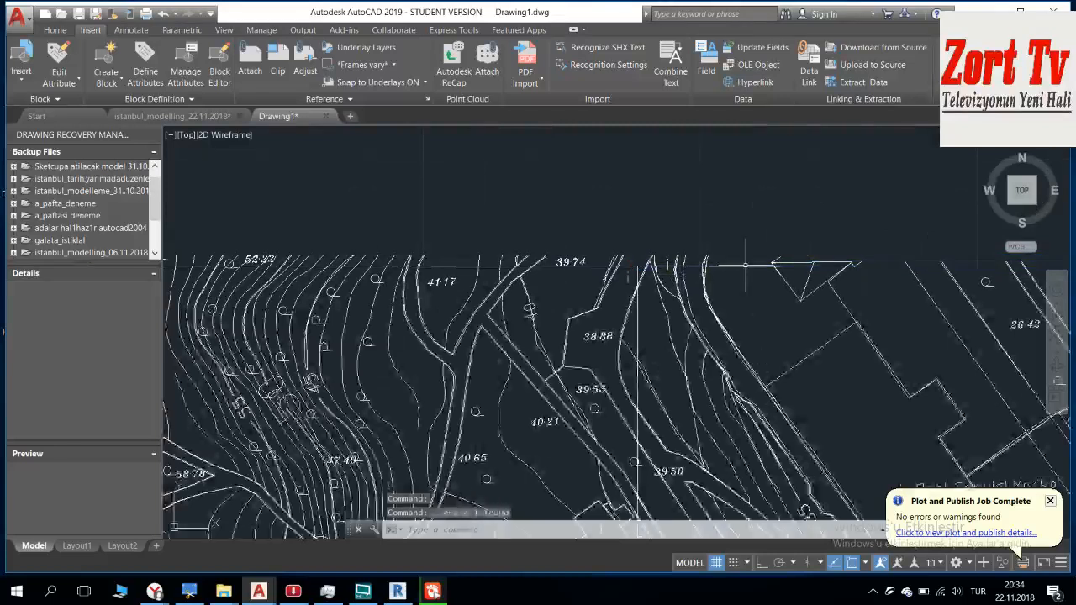
pyautogui.scroll(3, 672, 265)
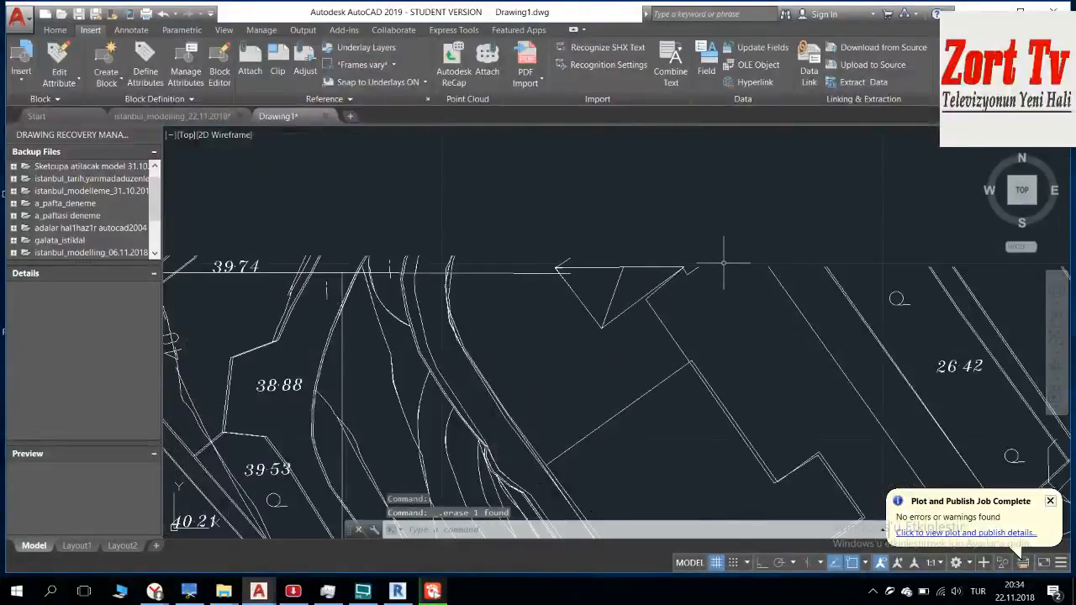
pyautogui.scroll(-2, 723, 263)
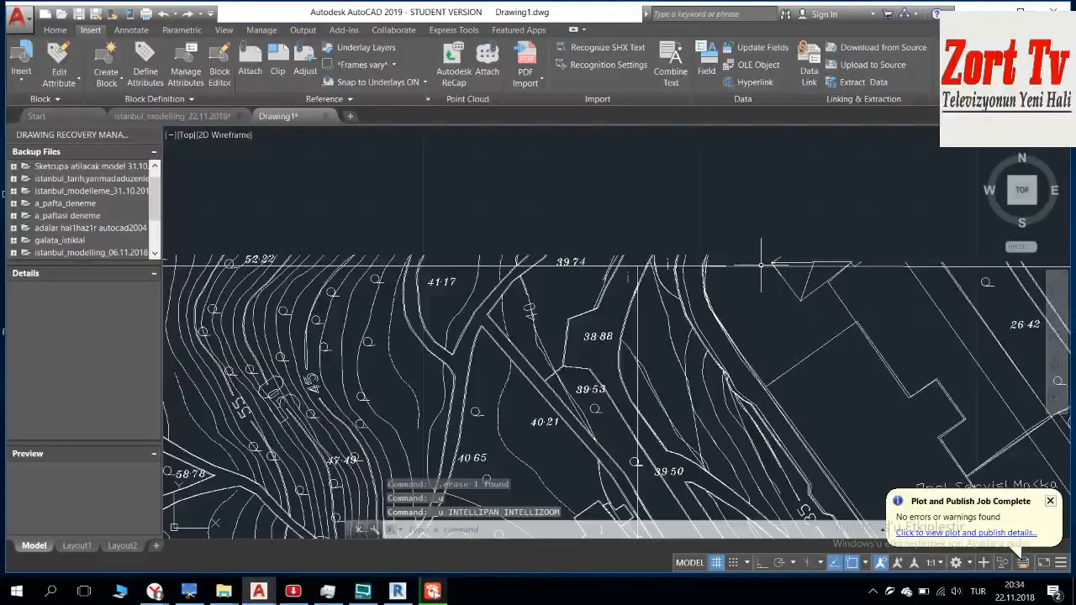
# Step: Inspect the doubled frame lines along the joined sheets' top edge, from the contour slope to the Mobil petrol station
pyautogui.scroll(6, 569, 269)
pyautogui.moveTo(526, 264); pyautogui.dragTo(857, 232, button='middle')
pyautogui.scroll(-4, 610, 242)
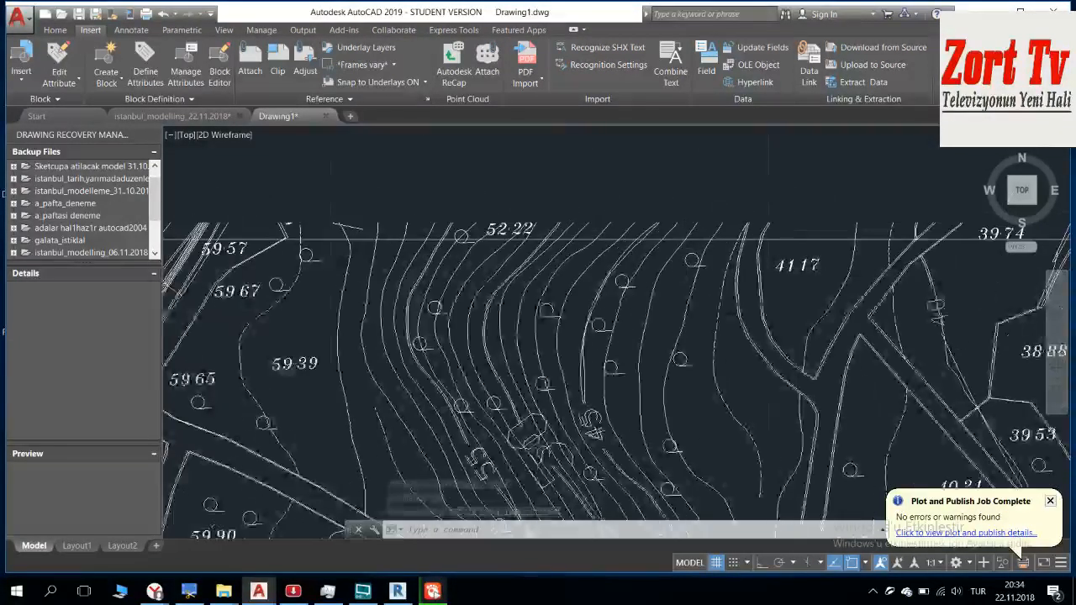
pyautogui.scroll(-10, 618, 244)
pyautogui.moveTo(617, 250); pyautogui.dragTo(361, 220, button='middle')
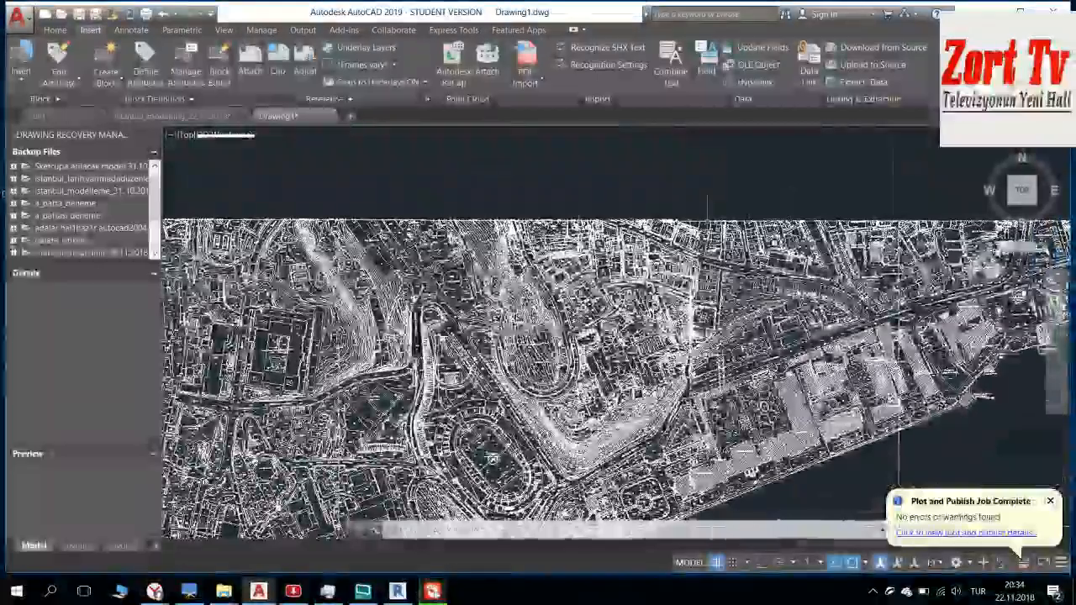
pyautogui.scroll(10, 707, 206)
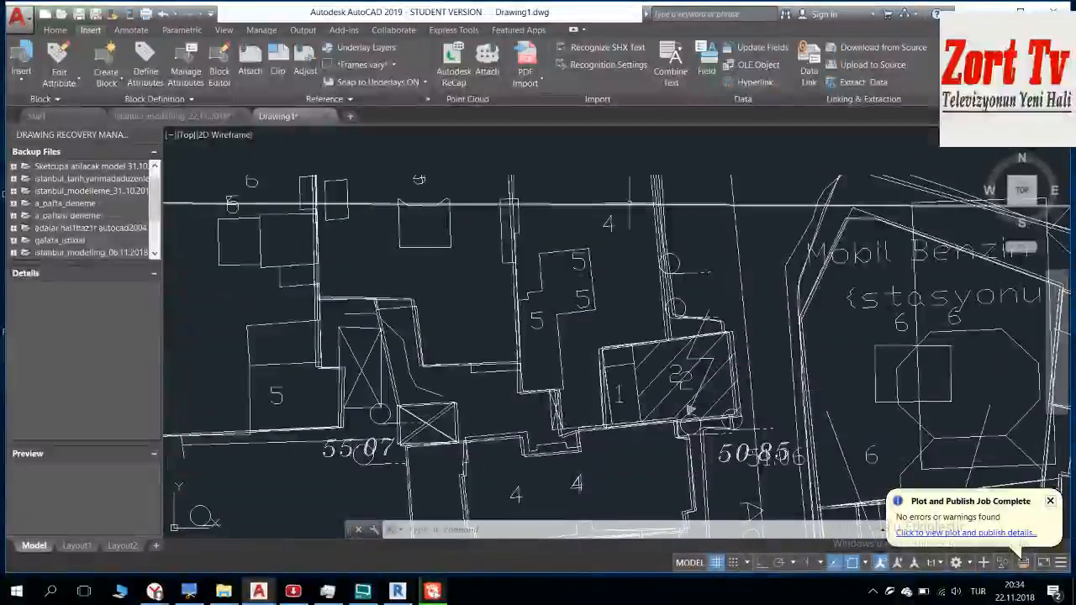
pyautogui.scroll(-10, 630, 197)
pyautogui.scroll(10, 781, 216)
pyautogui.scroll(5, 782, 217)
# Step: Erase the upper of the two horizontal frame lines at the top-edge sheet corner near the 39 74 spot height
pyautogui.press('Escape')
pyautogui.scroll(5, 737, 259)
pyautogui.scroll(2, 764, 259)
pyautogui.scroll(2, 773, 252)
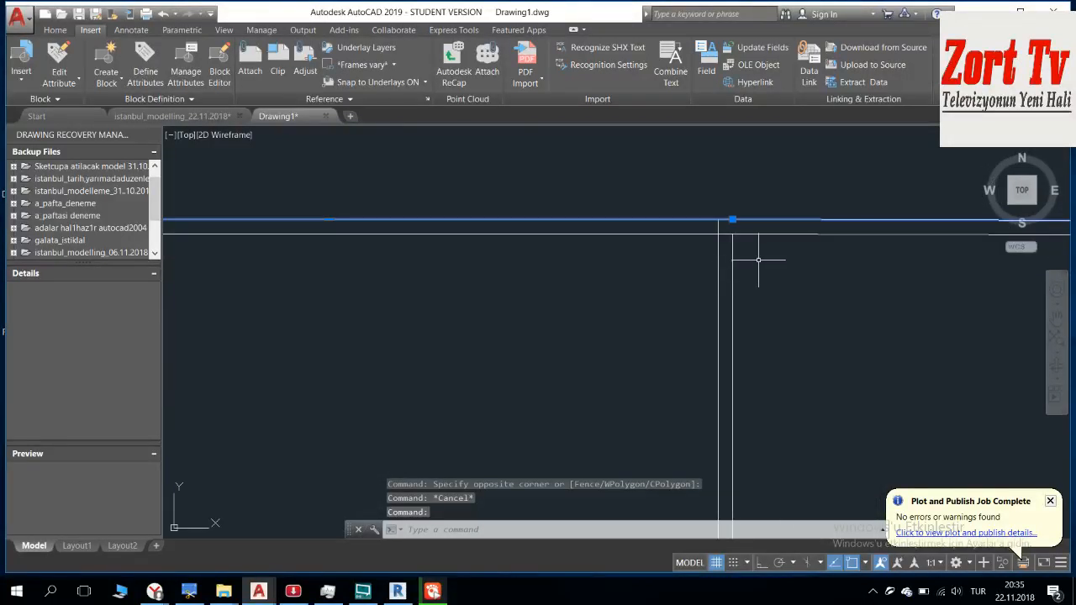
pyautogui.press('Delete')
pyautogui.scroll(-3, 769, 301)
pyautogui.scroll(-4, 768, 301)
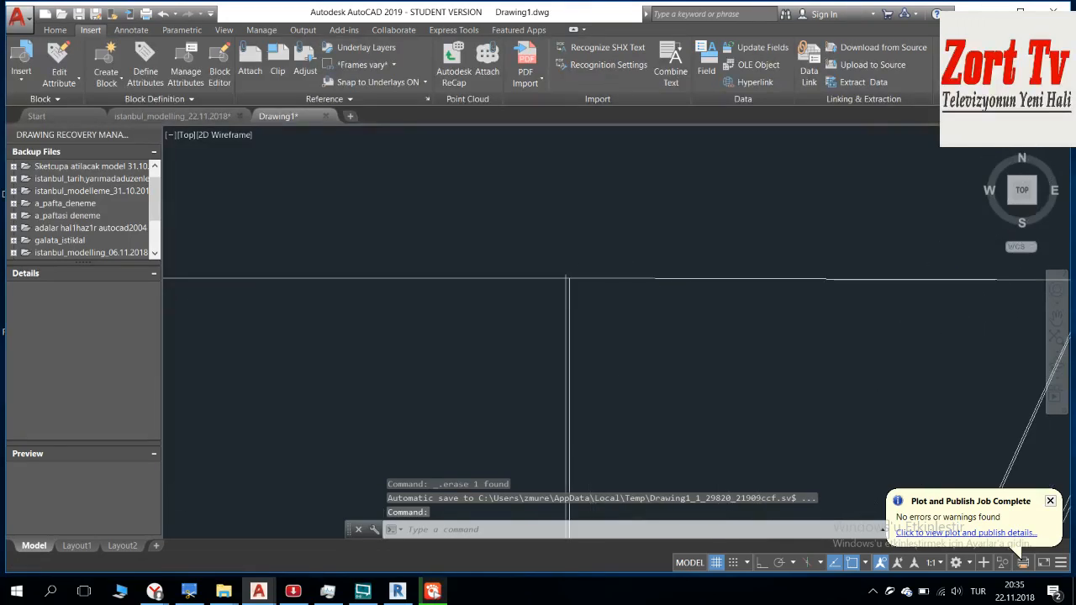
pyautogui.scroll(-8, 605, 295)
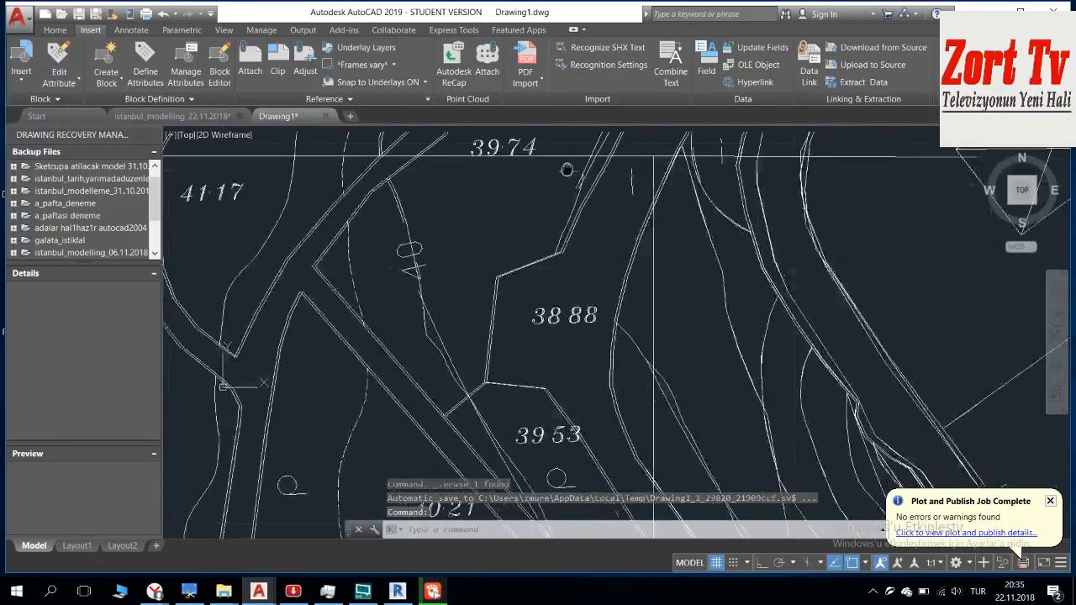
# Step: Undo the recent view changes and the last frame line erasure, and look over the joined map down to sheets C and D
pyautogui.hotkey('ctrl', 'z')
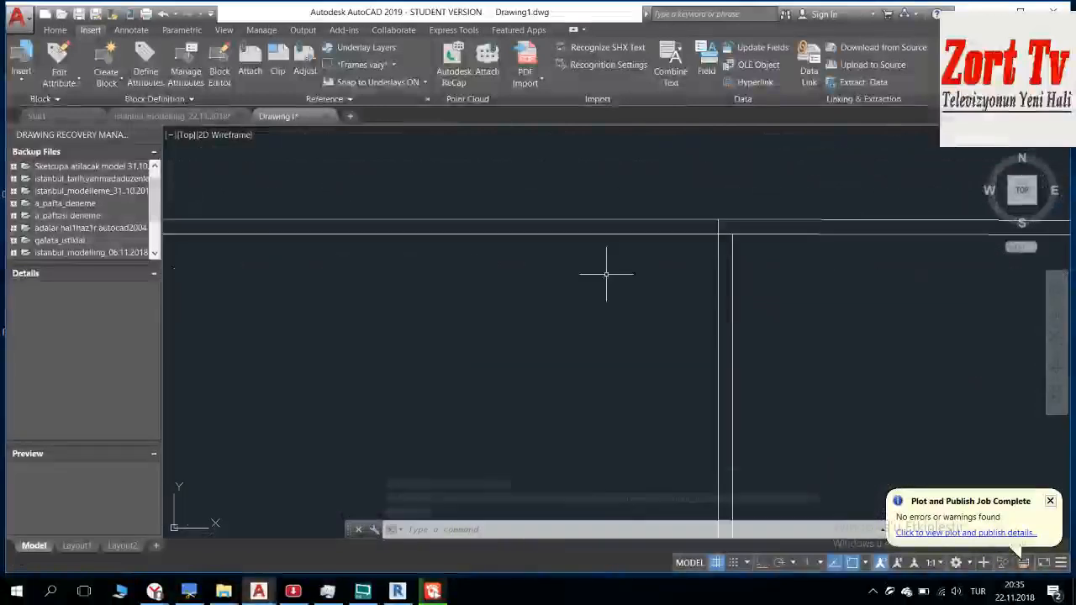
pyautogui.hotkey('ctrl', 'z')
pyautogui.scroll(-6, 662, 240)
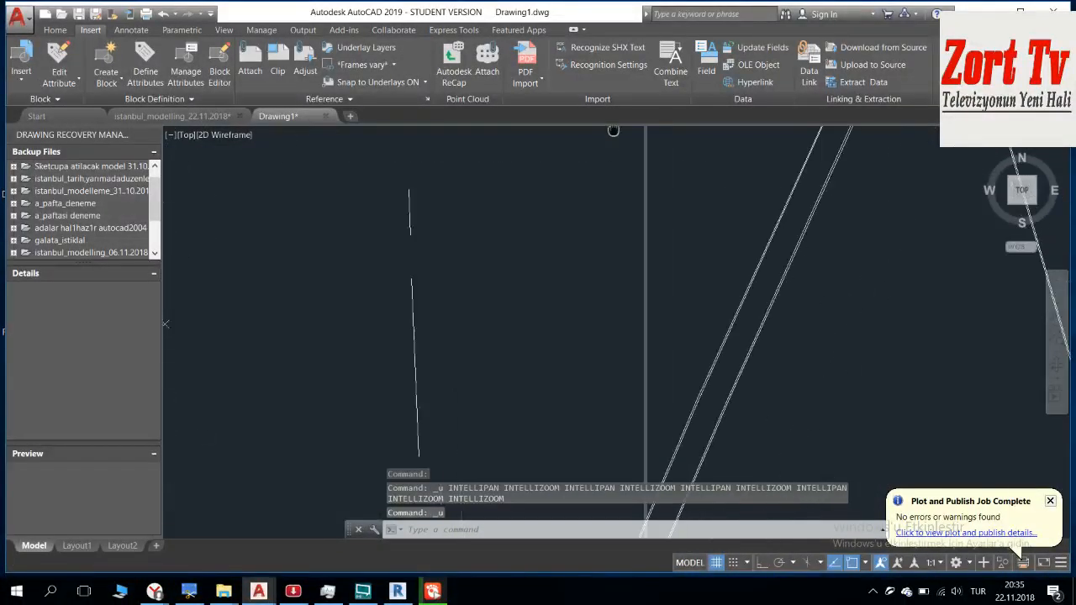
pyautogui.scroll(-6, 585, 290)
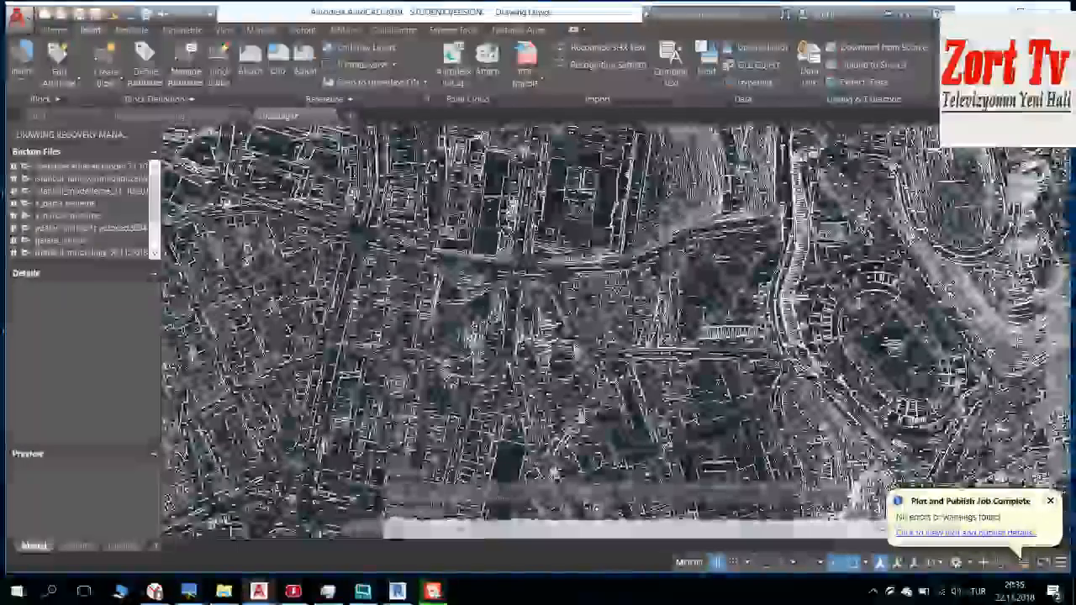
pyautogui.scroll(-8, 571, 311)
pyautogui.moveTo(568, 326); pyautogui.dragTo(574, 297, button='middle')
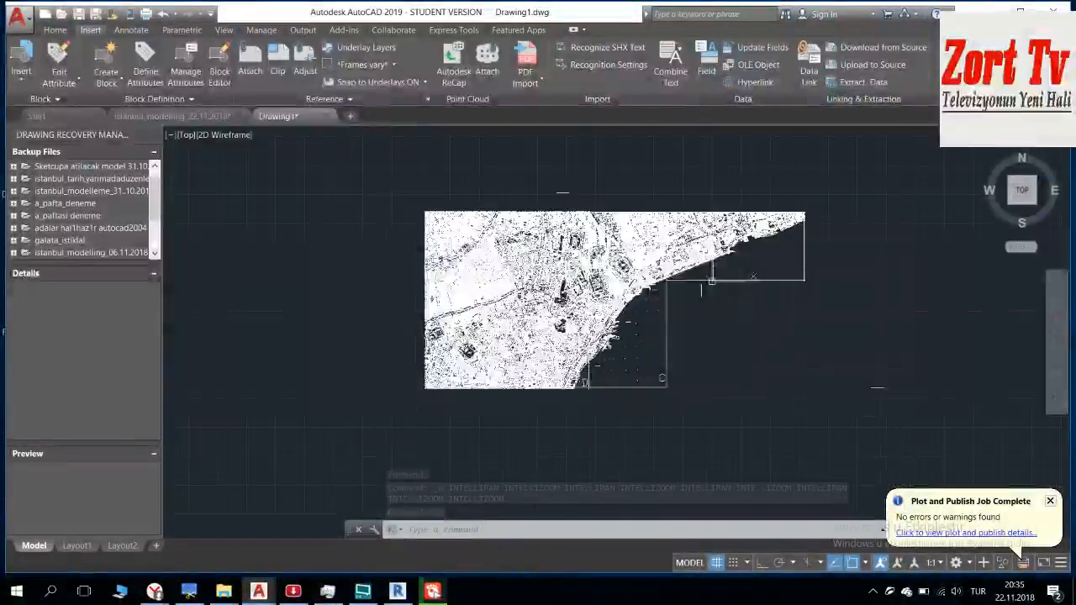
pyautogui.press('Escape')
pyautogui.scroll(4, 598, 382)
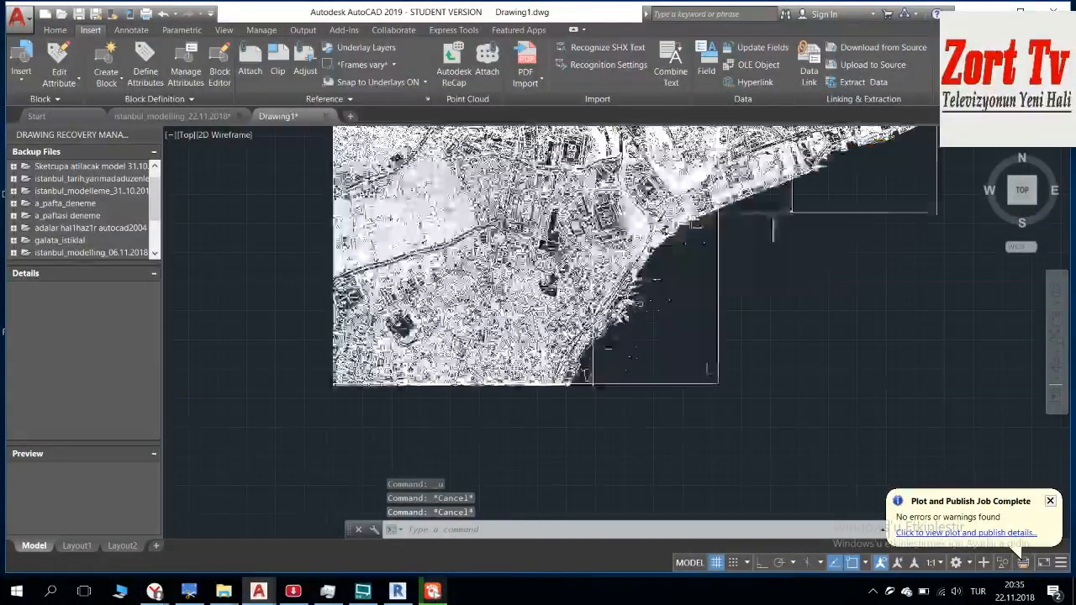
pyautogui.moveTo(598, 380); pyautogui.dragTo(597, 309, button='middle')
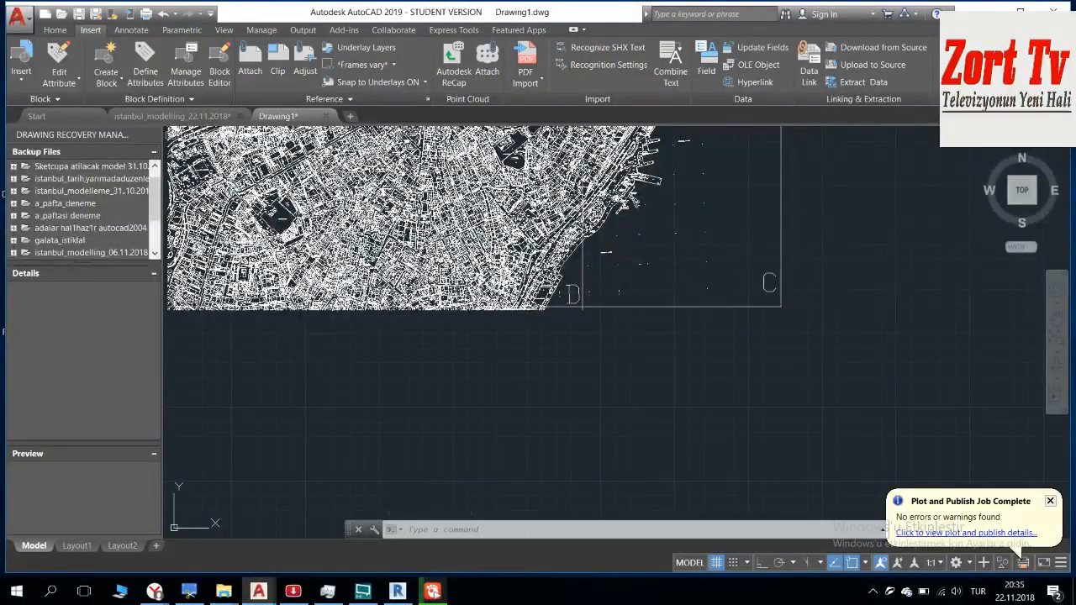
# Step: Switch to the istanbul_modelling_22.11.2018 drawing and trace the horizontal blue frame line running east from the sheet corner near the 39 74 spot height
pyautogui.click(235, 116)
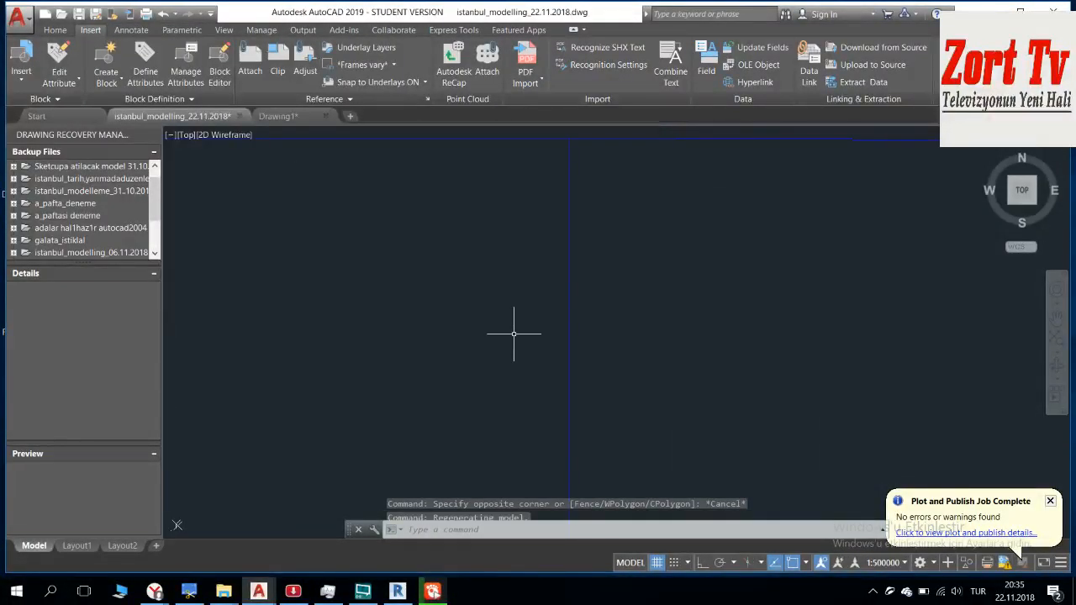
pyautogui.scroll(-4, 513, 334)
pyautogui.moveTo(406, 309); pyautogui.dragTo(469, 262, button='middle')
pyautogui.moveTo(407, 310); pyautogui.dragTo(608, 185, button='middle')
pyautogui.scroll(-5, 492, 251)
pyautogui.moveTo(427, 307); pyautogui.dragTo(583, 199, button='middle')
pyautogui.scroll(-3, 583, 199)
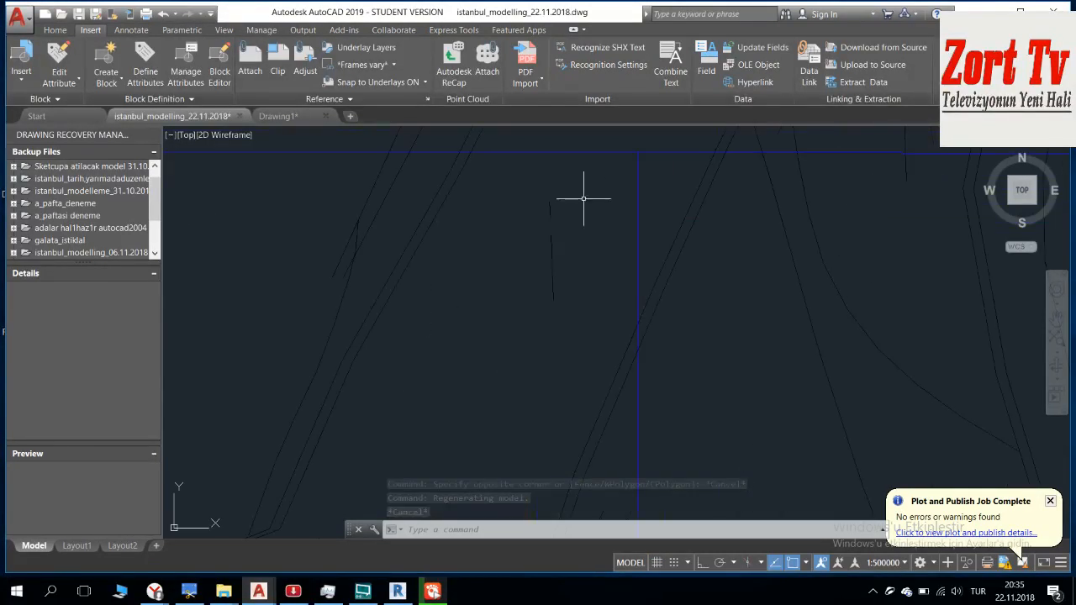
pyautogui.scroll(-2, 580, 214)
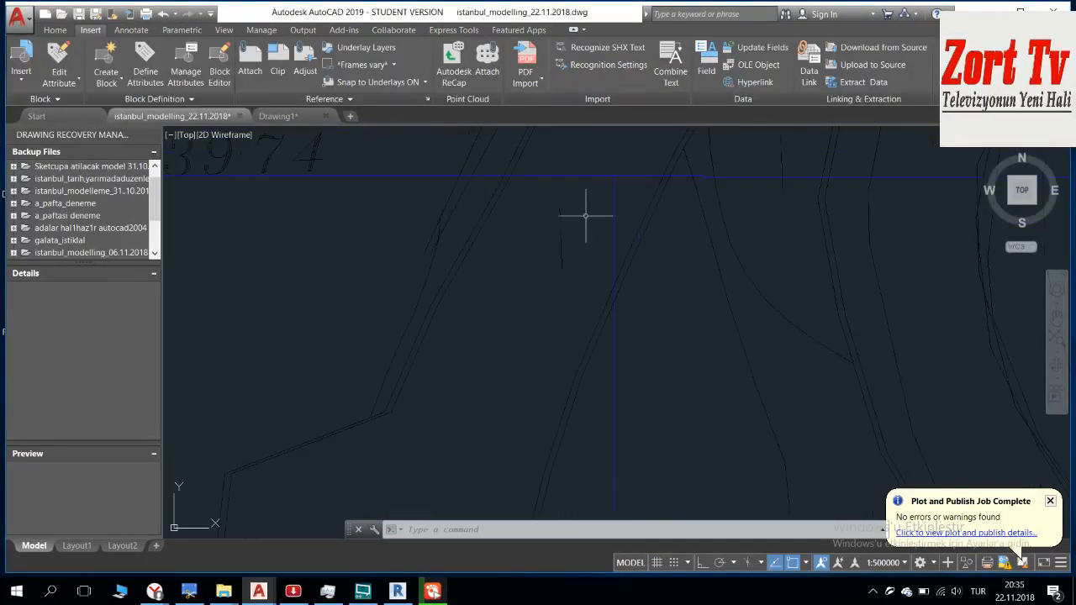
pyautogui.click(635, 173)
pyautogui.moveTo(794, 232); pyautogui.dragTo(407, 233, button='middle')
pyautogui.scroll(-5, 530, 234)
pyautogui.scroll(-6, 468, 240)
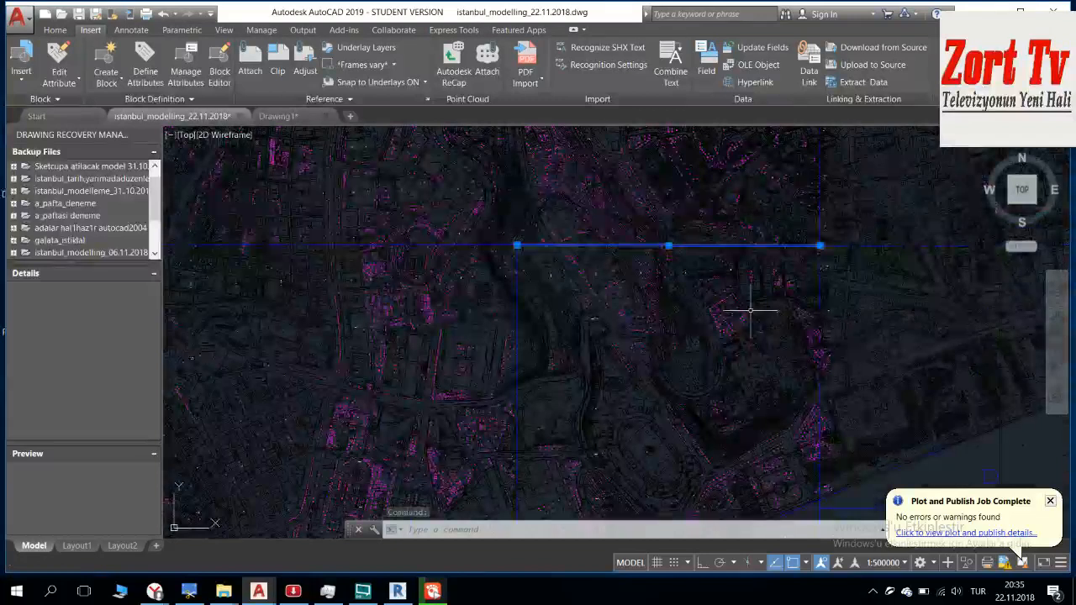
pyautogui.moveTo(643, 276); pyautogui.dragTo(578, 231, button='middle')
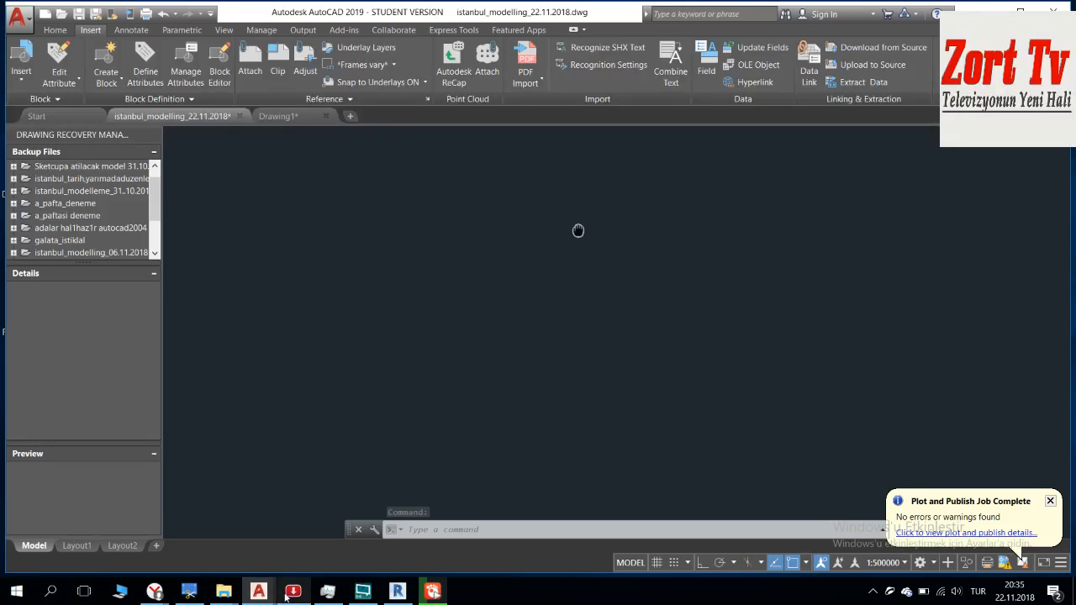
# Step: Close all open File Explorer windows, from Revit 3D Modelling and Geri Dönüşüm Kutusu to a_paftasi deneme
pyautogui.moveTo(292, 592)
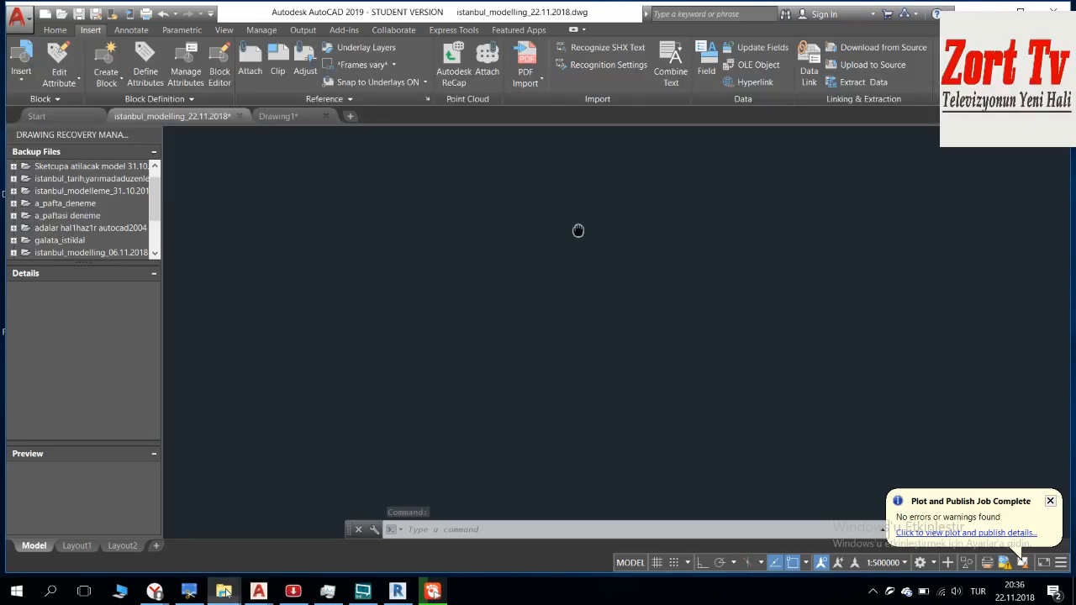
pyautogui.moveTo(224, 592)
pyautogui.click(343, 503)
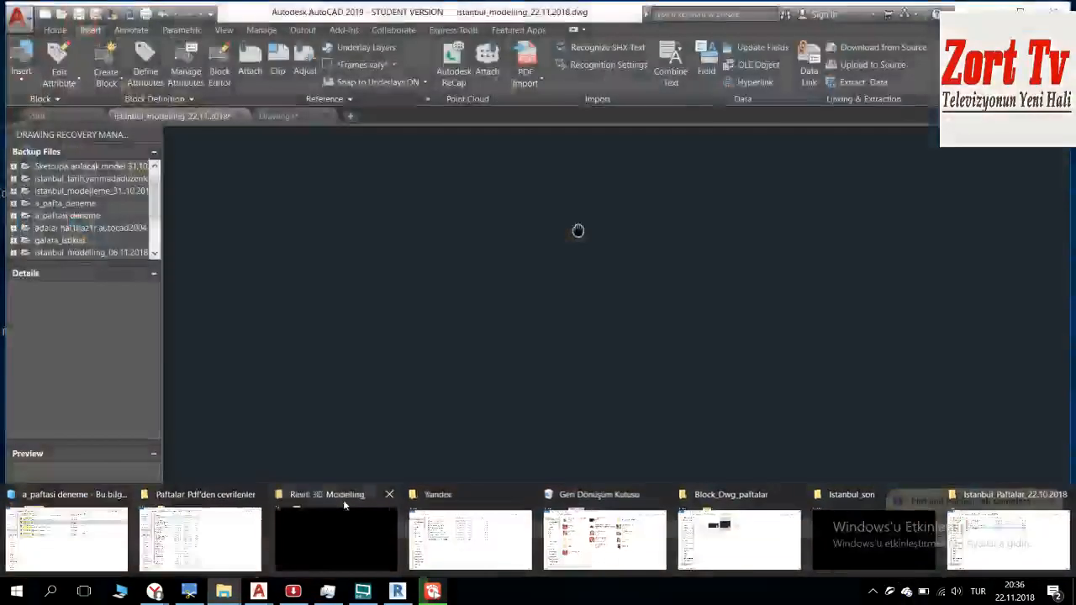
pyautogui.click(389, 494)
pyautogui.click(440, 485)
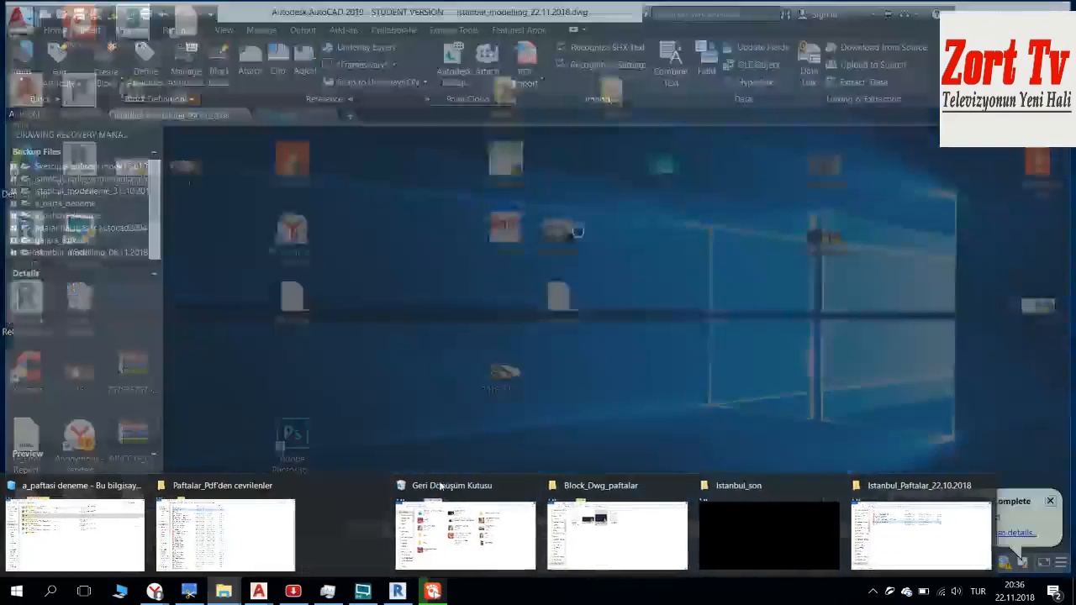
pyautogui.click(440, 485)
pyautogui.click(440, 486)
pyautogui.click(440, 486)
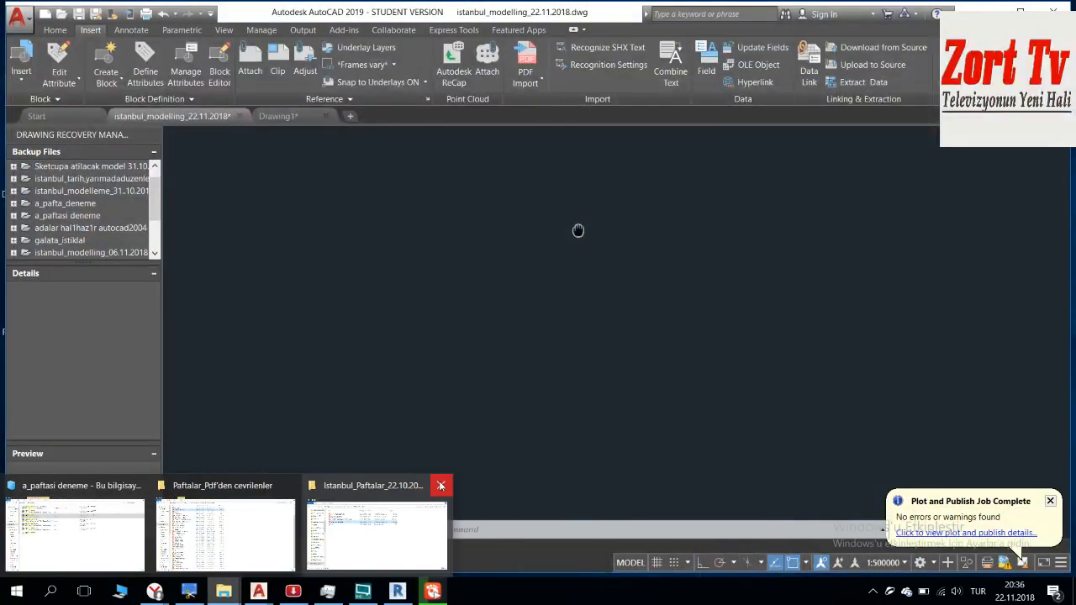
pyautogui.click(441, 485)
pyautogui.click(356, 486)
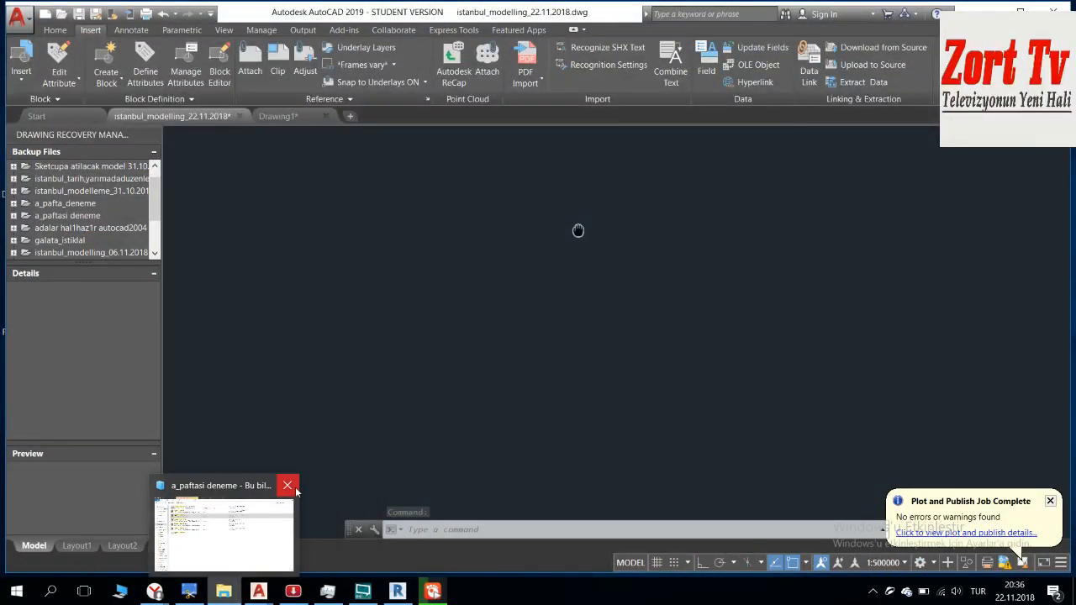
pyautogui.click(288, 485)
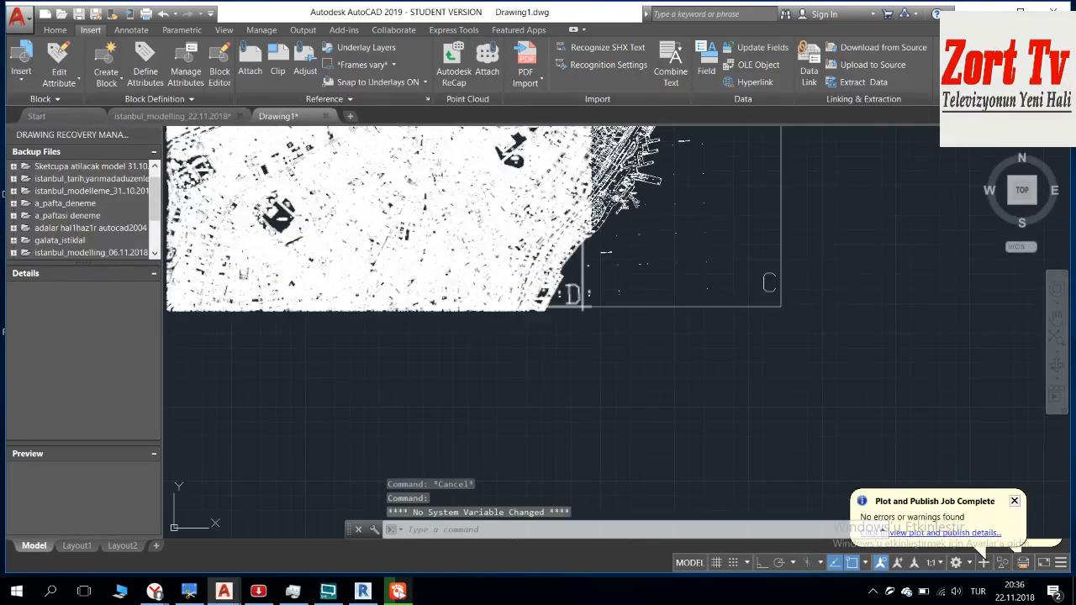
# Step: Compare the joined sheets in Drawing1 with the same coastal area and its sheet frames in istanbul_modelling_22.11.2018
pyautogui.press('Escape')
pyautogui.press('Escape')
pyautogui.press('Escape')
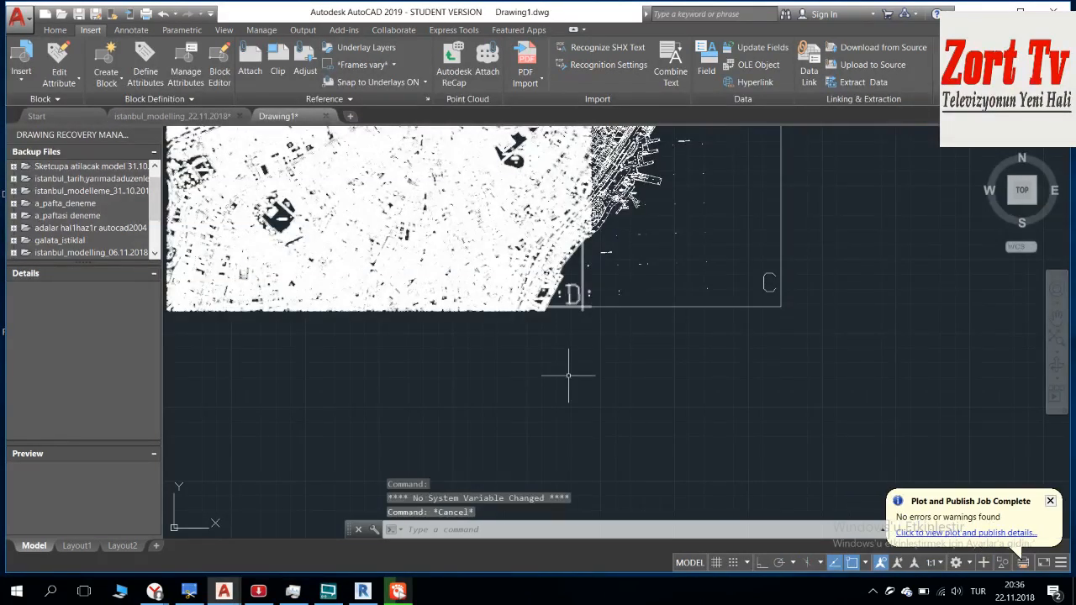
pyautogui.scroll(5, 586, 306)
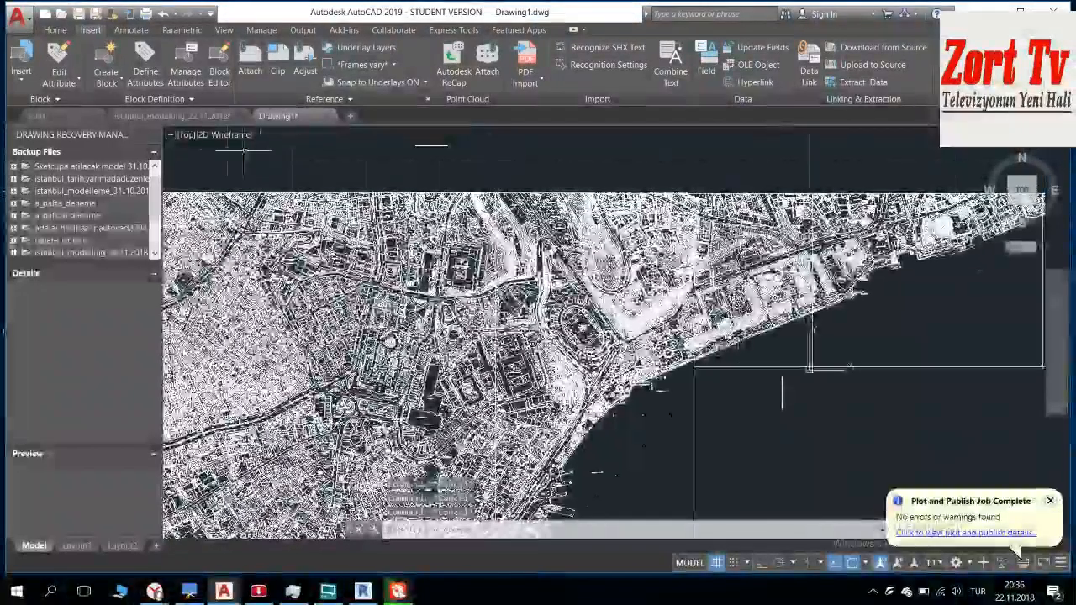
pyautogui.click(181, 117)
pyautogui.click(586, 220)
pyautogui.press('Escape')
pyautogui.press('Escape')
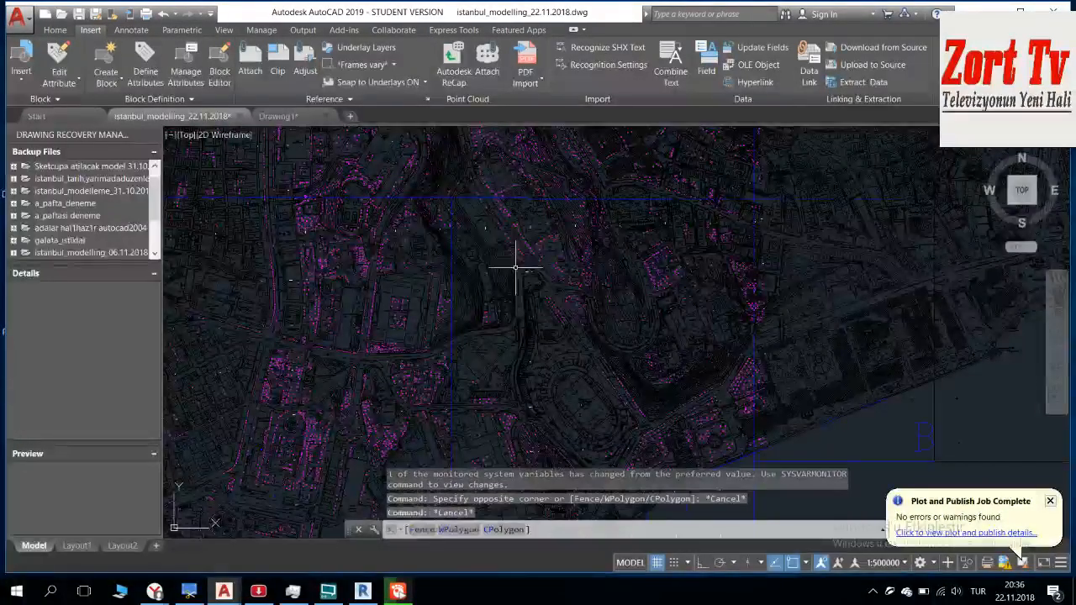
pyautogui.scroll(3, 448, 244)
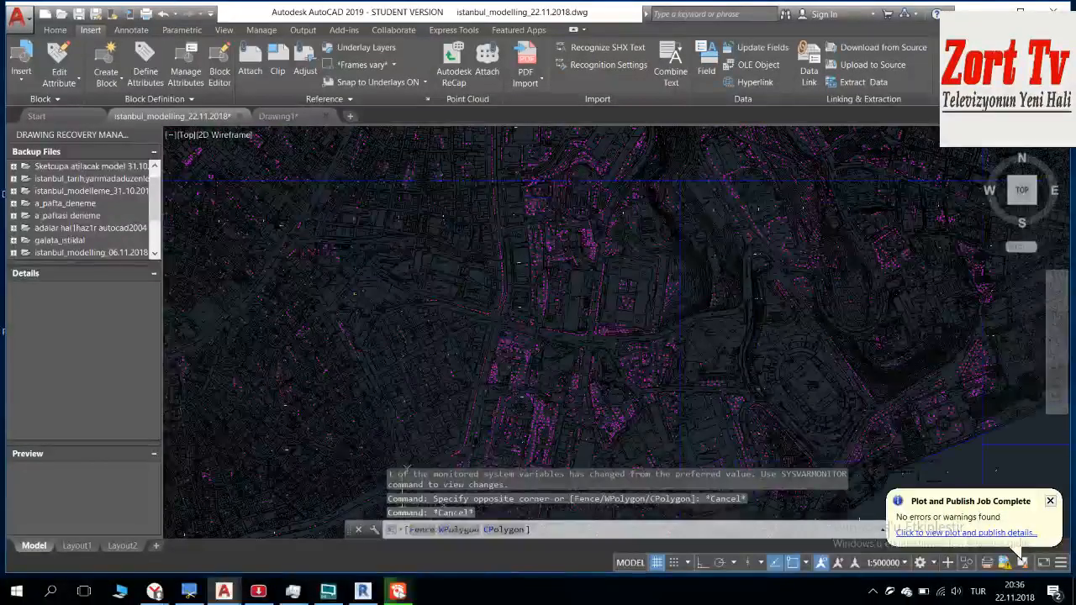
pyautogui.moveTo(472, 271); pyautogui.dragTo(234, 394, button='middle')
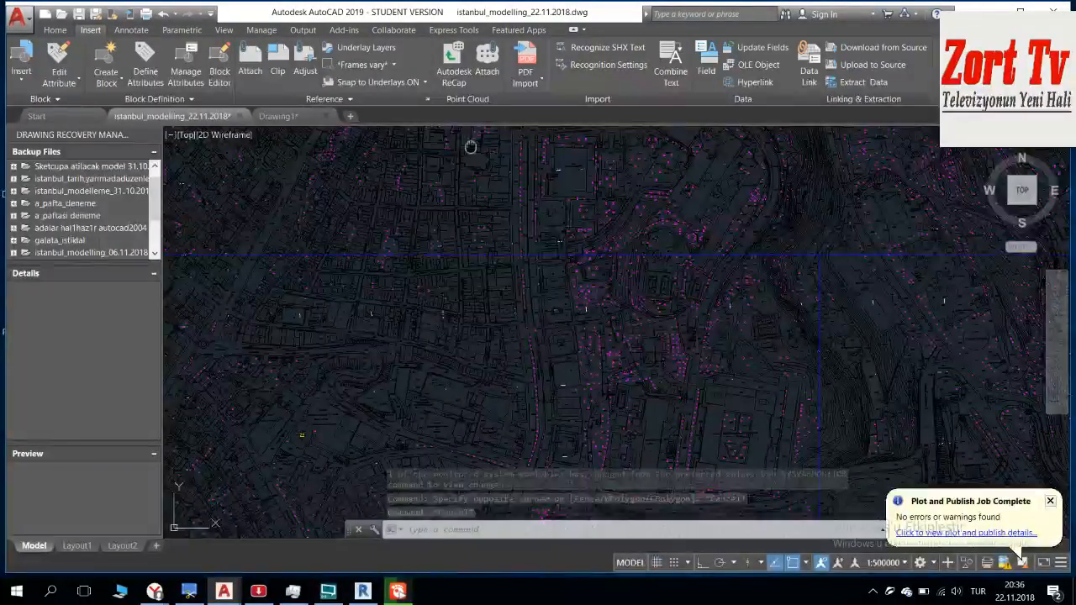
pyautogui.scroll(-5, 696, 326)
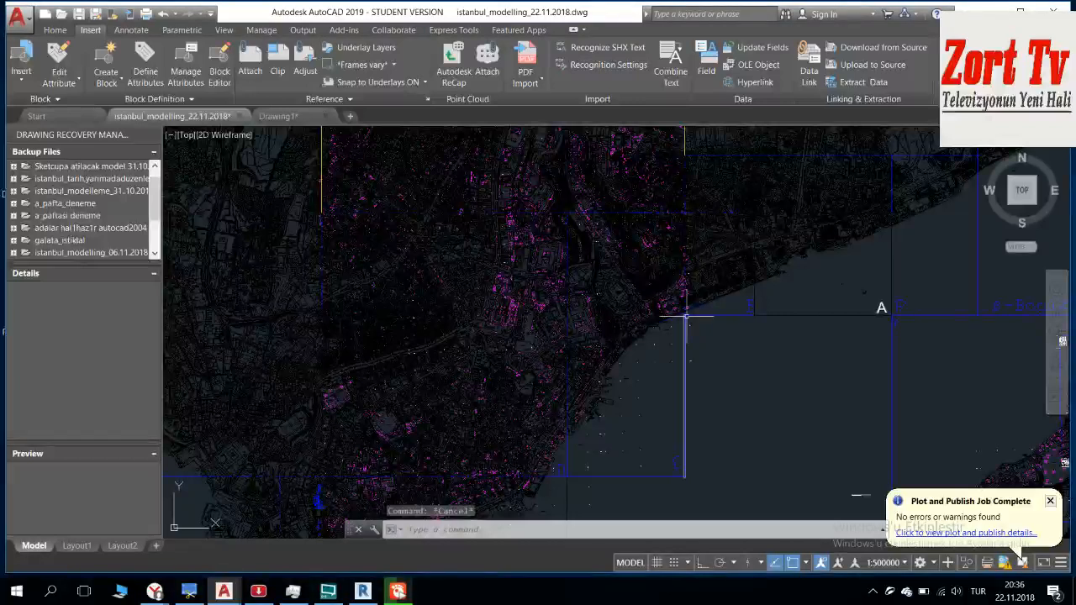
pyautogui.moveTo(480, 225); pyautogui.dragTo(679, 243, button='middle')
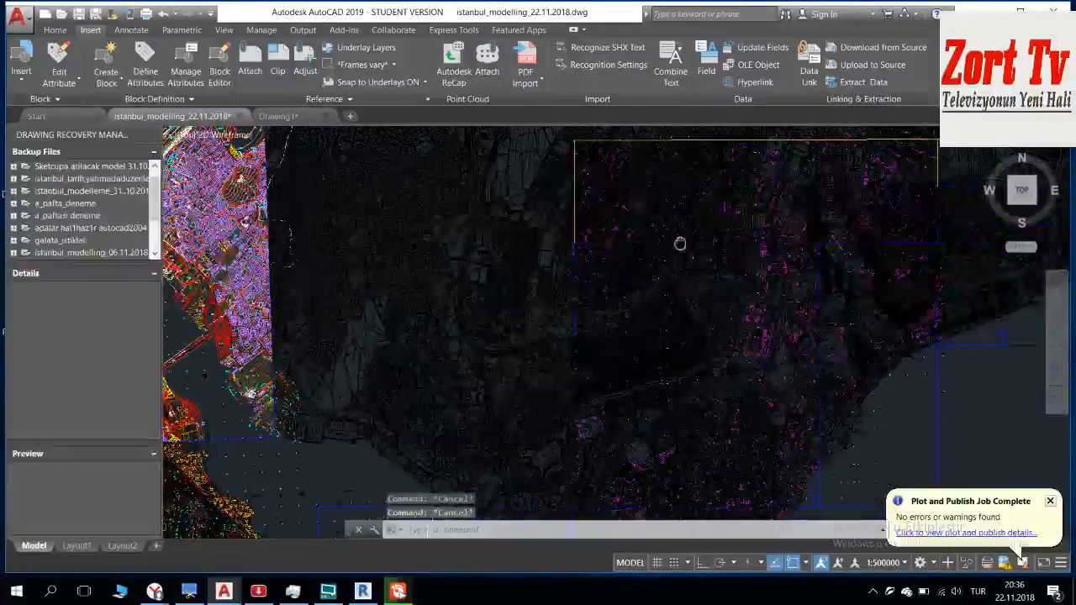
# Step: Erase the horizontal blue frame line that runs just below the 27 37 spot height
pyautogui.scroll(5, 816, 271)
pyautogui.scroll(5, 540, 336)
pyautogui.click(535, 363)
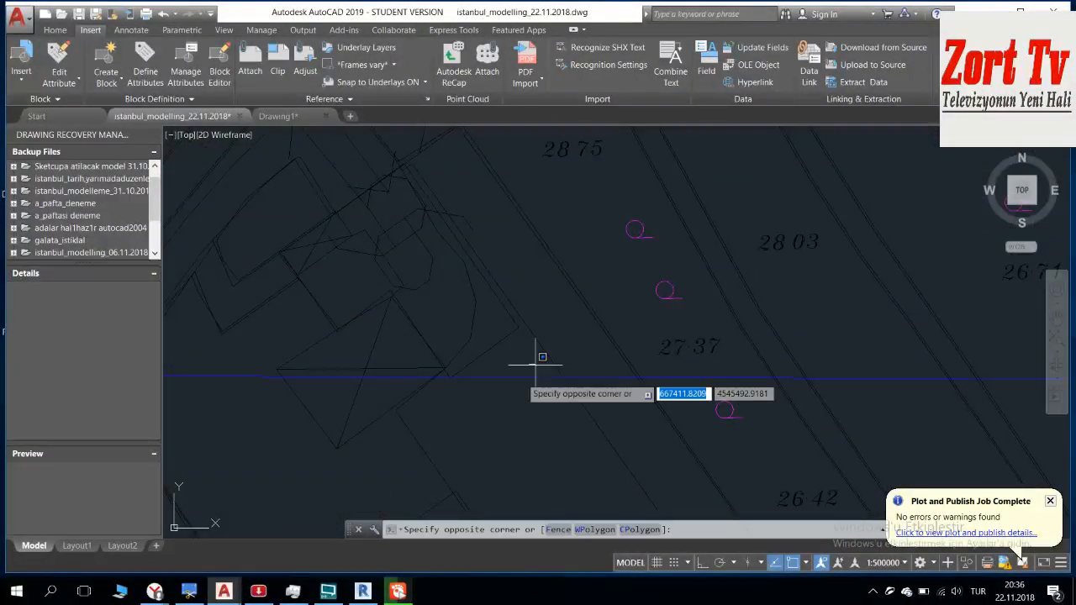
pyautogui.click(521, 378)
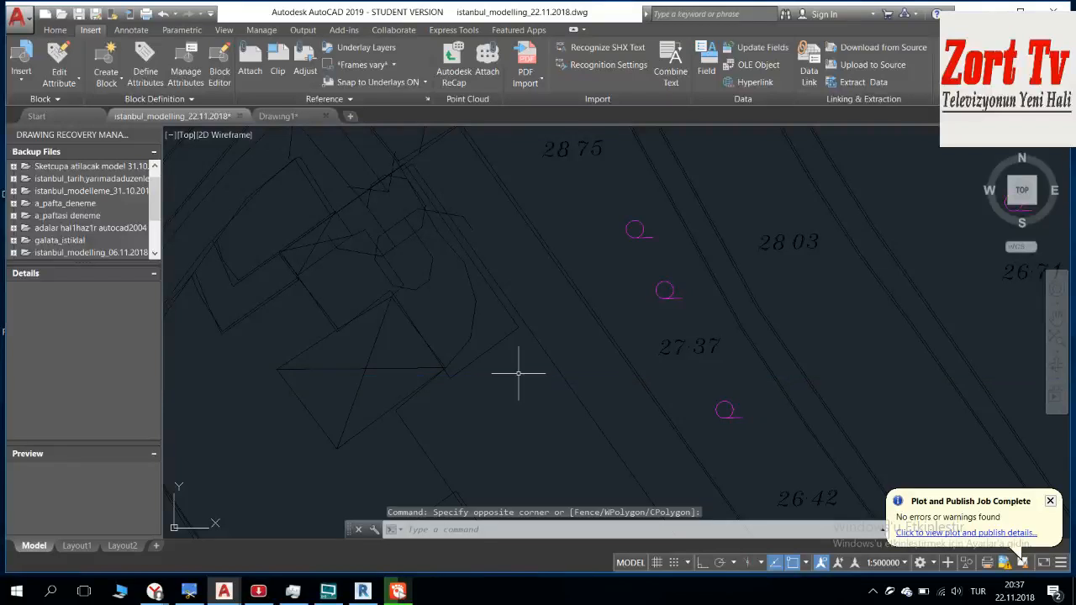
pyautogui.press('Delete')
pyautogui.scroll(-6, 365, 364)
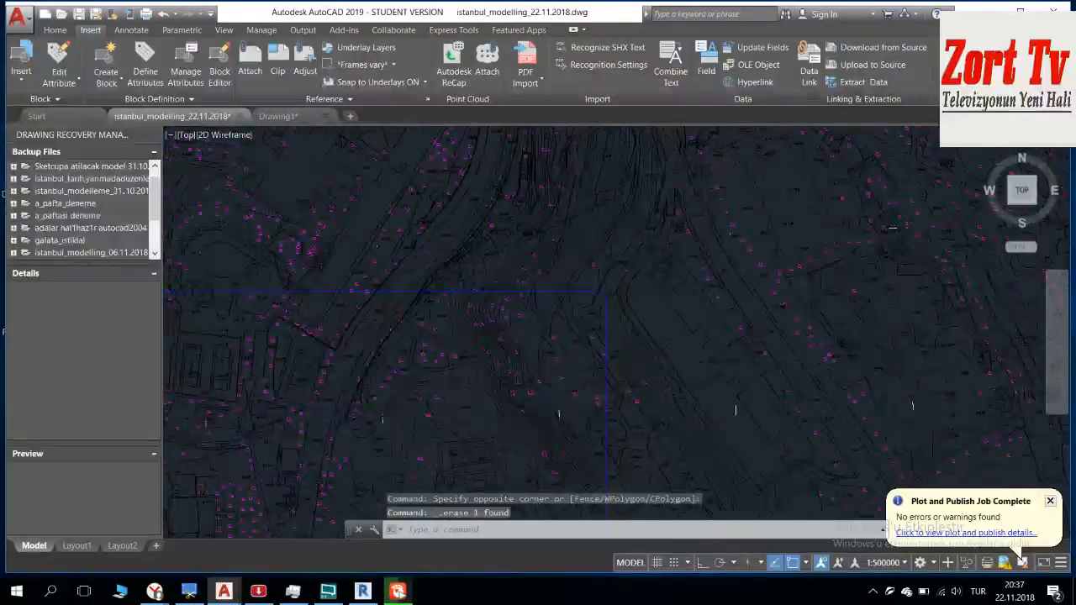
pyautogui.scroll(-3, 535, 288)
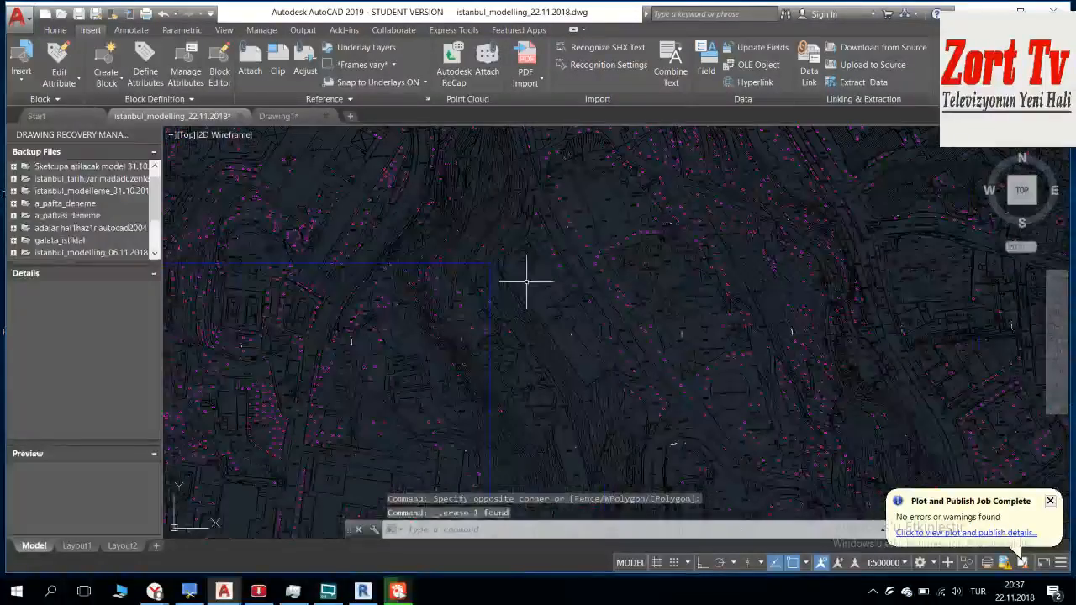
pyautogui.scroll(5, 500, 252)
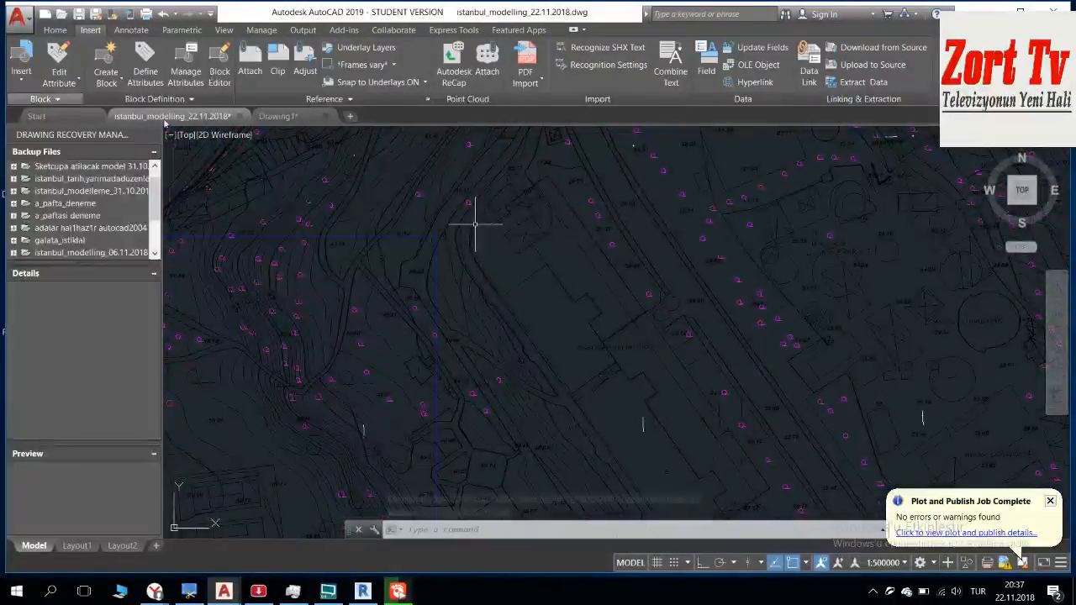
pyautogui.click(54, 30)
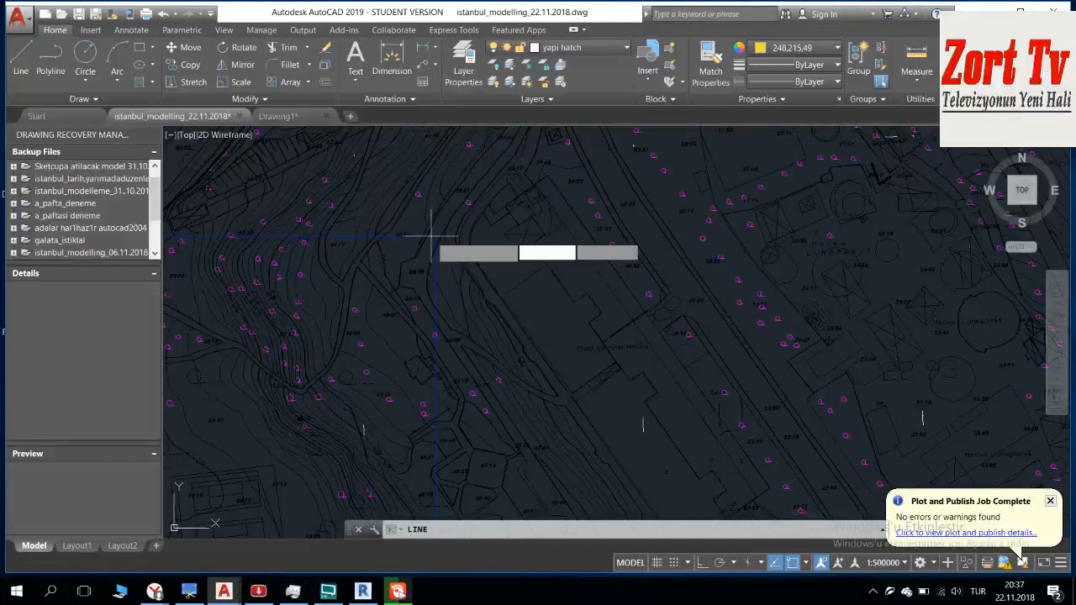
pyautogui.scroll(2, 429, 236)
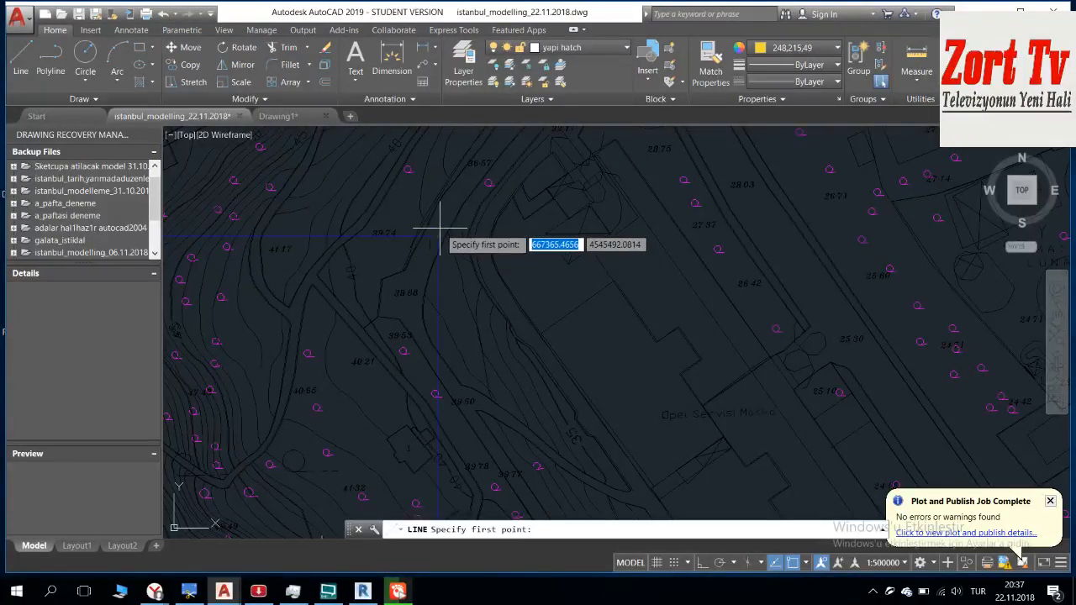
pyautogui.click(439, 233)
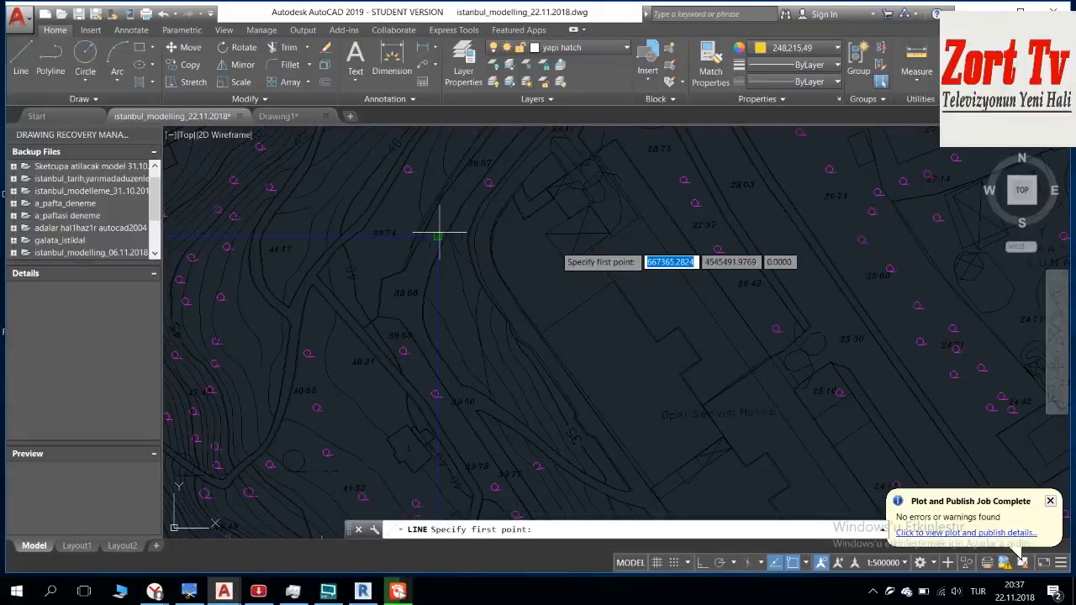
pyautogui.moveTo(637, 243); pyautogui.dragTo(408, 241, button='middle')
pyautogui.scroll(-5, 407, 241)
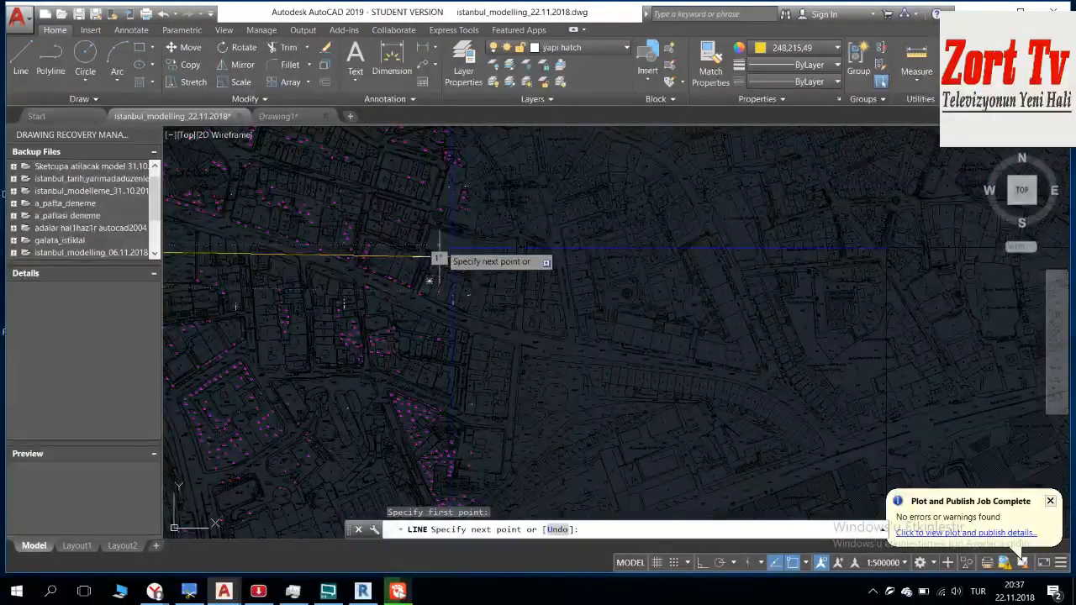
pyautogui.scroll(5, 438, 253)
# Step: With Ortho on, draw a horizontal line about 673 units west from the frame corner below Çekirdek Sokağı, just past the vertical frame line near 39 74
pyautogui.press('F8')
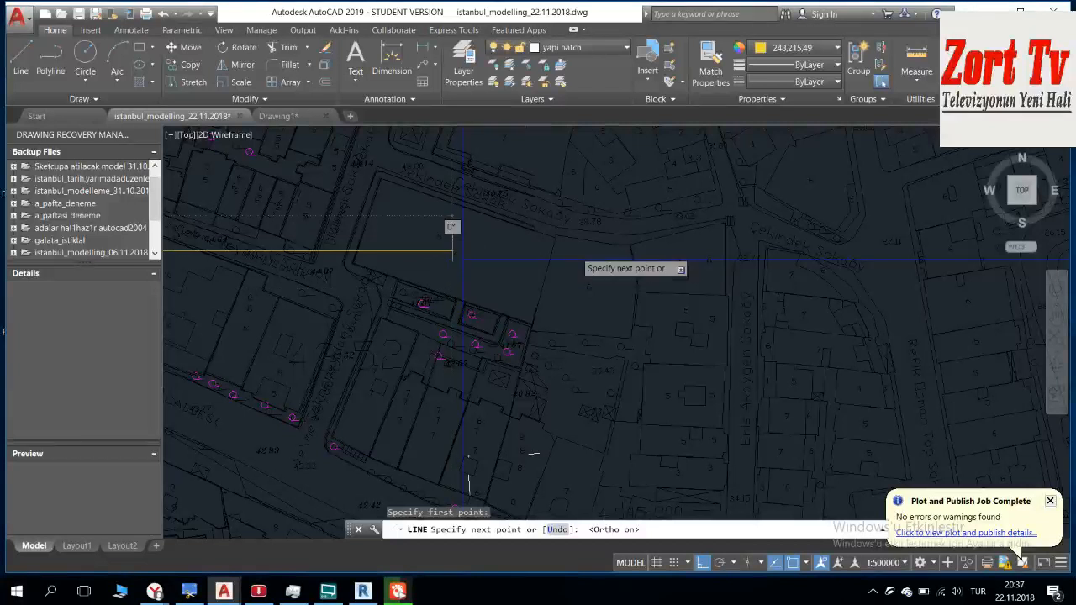
pyautogui.scroll(2, 399, 247)
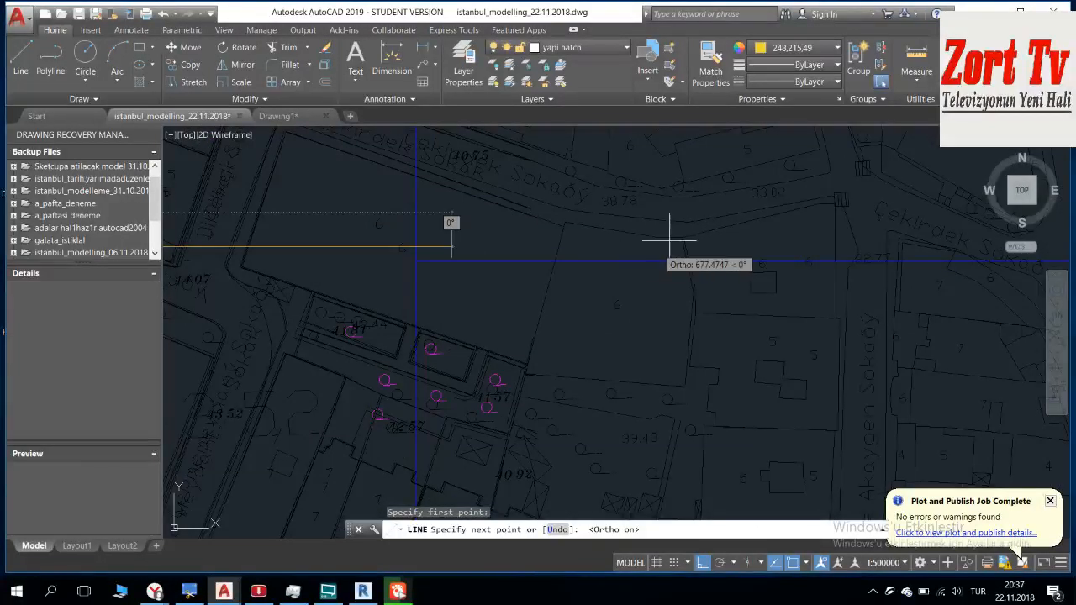
pyautogui.press('Escape')
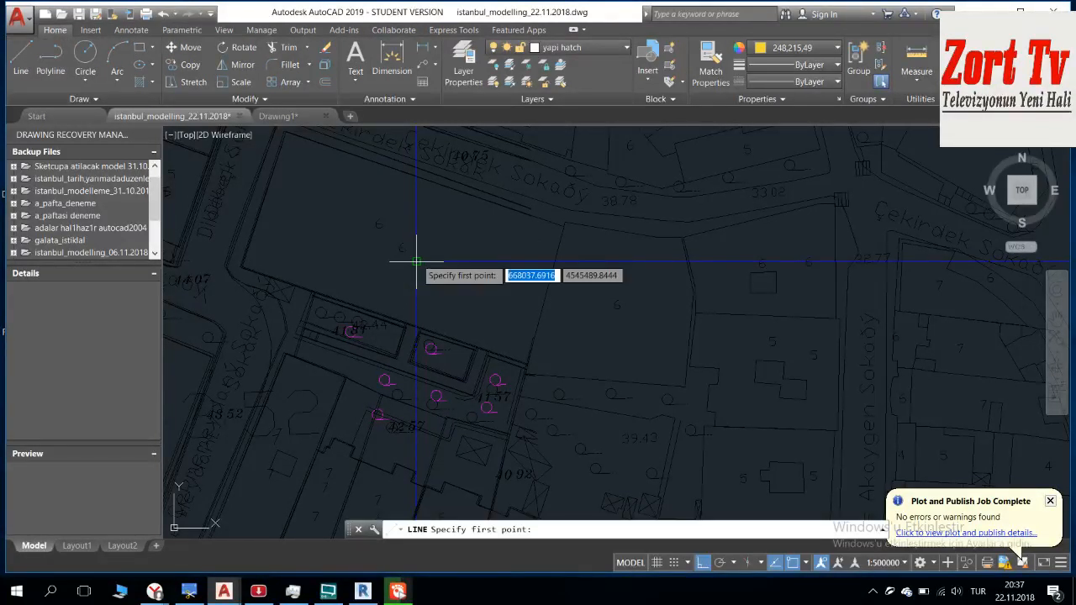
pyautogui.click(416, 260)
pyautogui.moveTo(230, 251); pyautogui.dragTo(593, 233, button='middle')
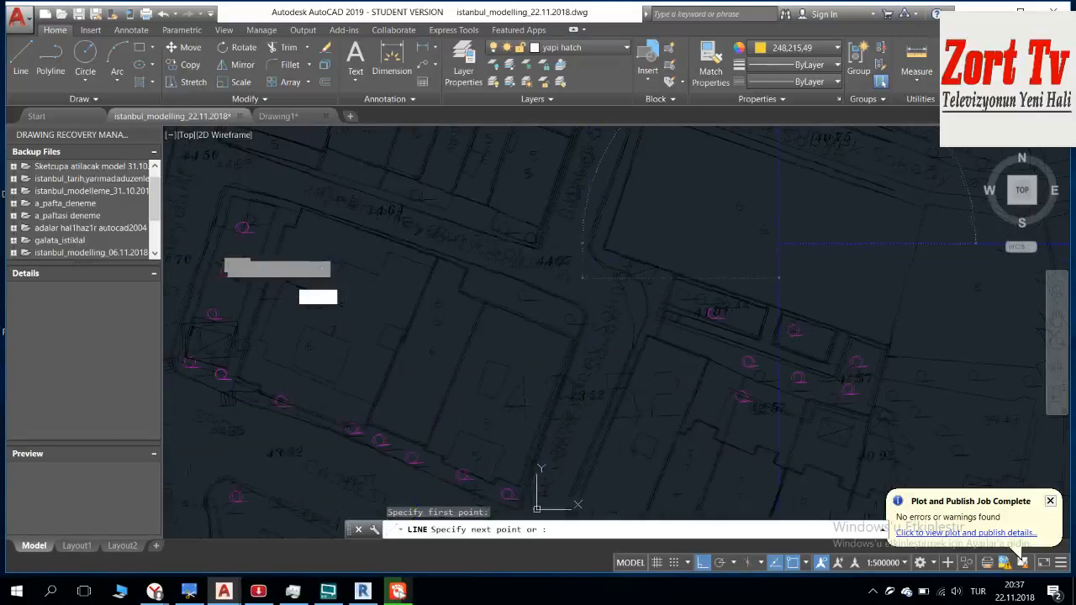
pyautogui.moveTo(329, 286); pyautogui.dragTo(858, 208, button='middle')
pyautogui.scroll(-9, 664, 201)
pyautogui.moveTo(431, 202); pyautogui.dragTo(996, 208, button='middle')
pyautogui.scroll(8, 593, 220)
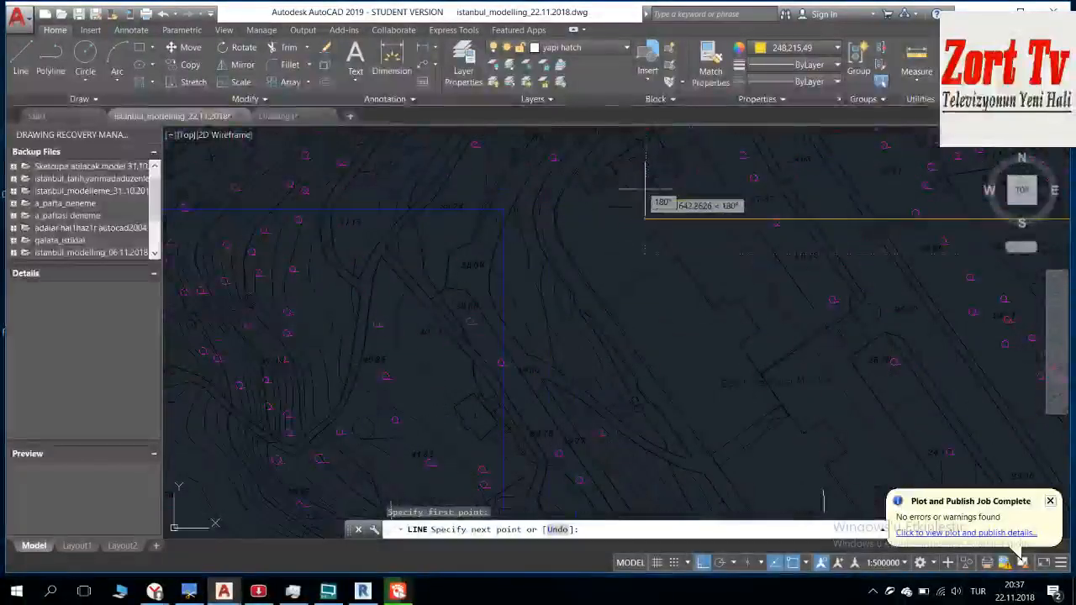
pyautogui.scroll(2, 520, 225)
pyautogui.moveTo(402, 166); pyautogui.dragTo(452, 259, button='middle')
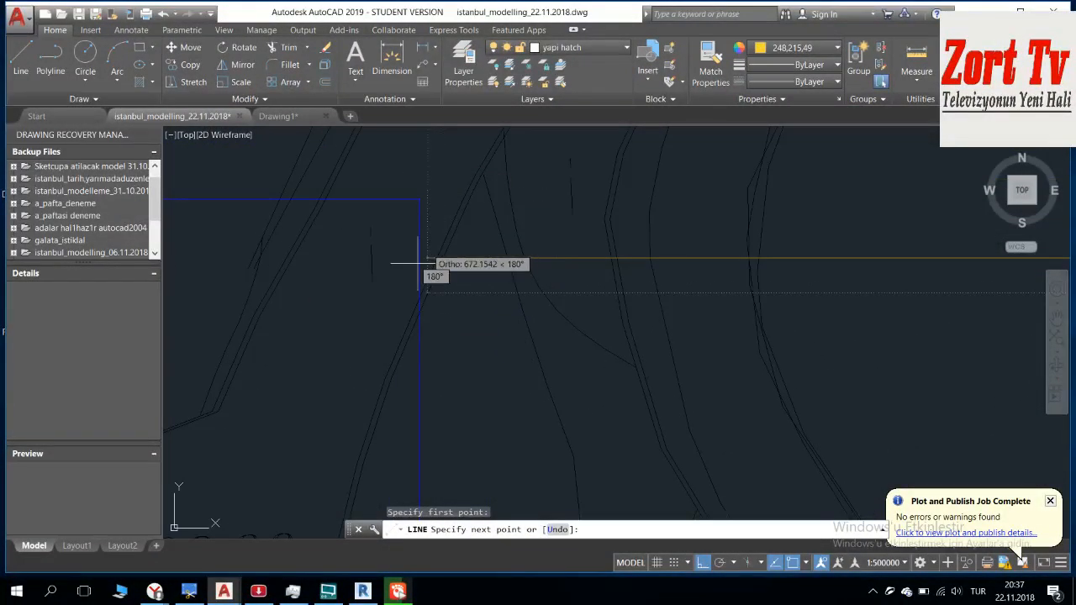
pyautogui.scroll(2, 409, 258)
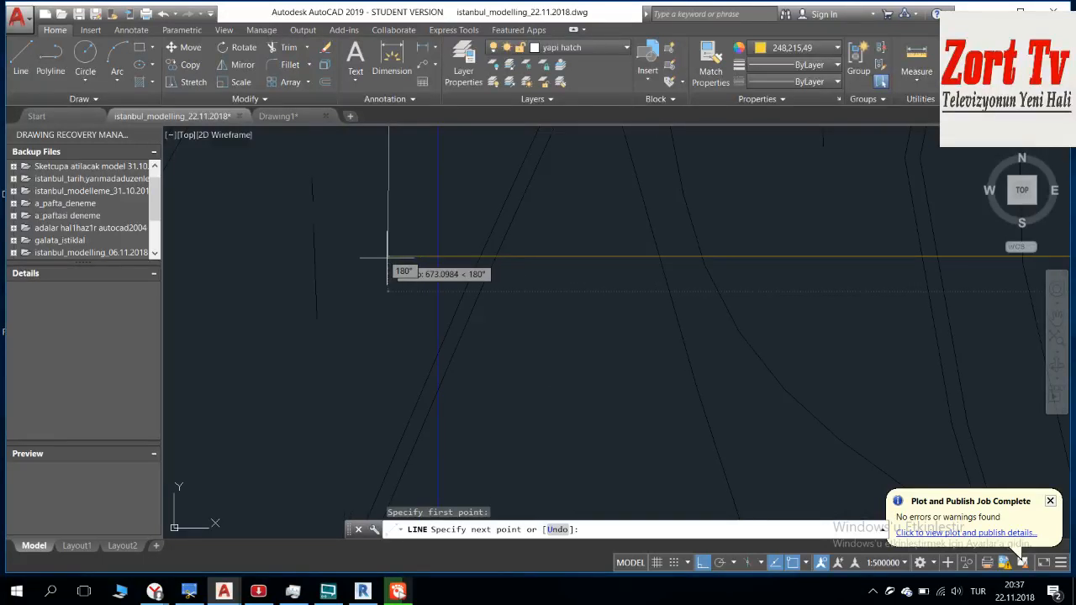
pyautogui.scroll(-2, 393, 286)
pyautogui.press('Escape')
# Step: Change the color of the new horizontal line to Blue, matching the sheet frame
pyautogui.press('Escape')
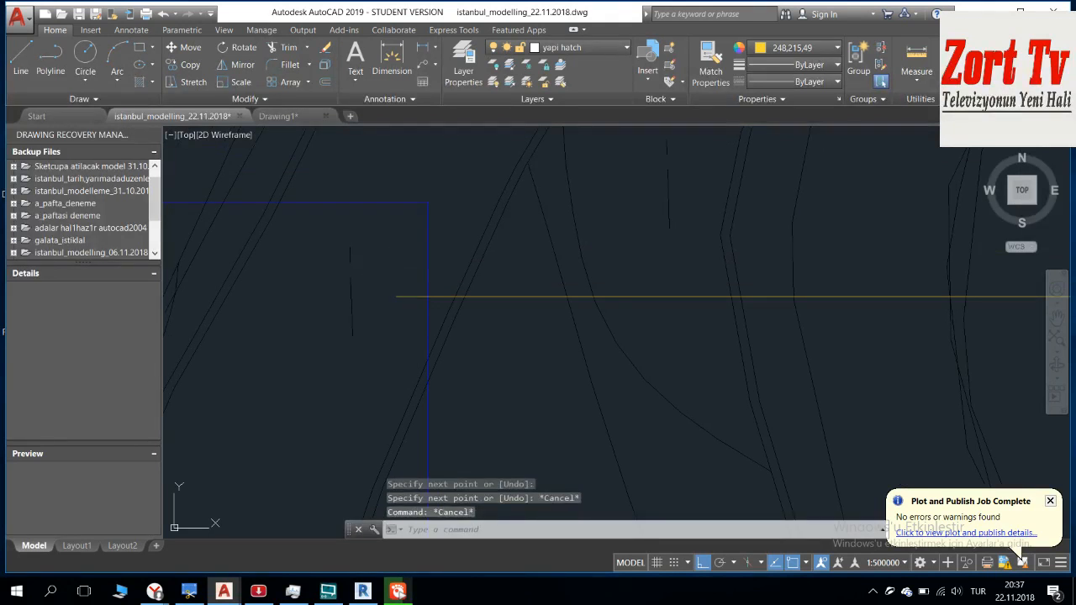
pyautogui.click(391, 305)
pyautogui.press('Escape')
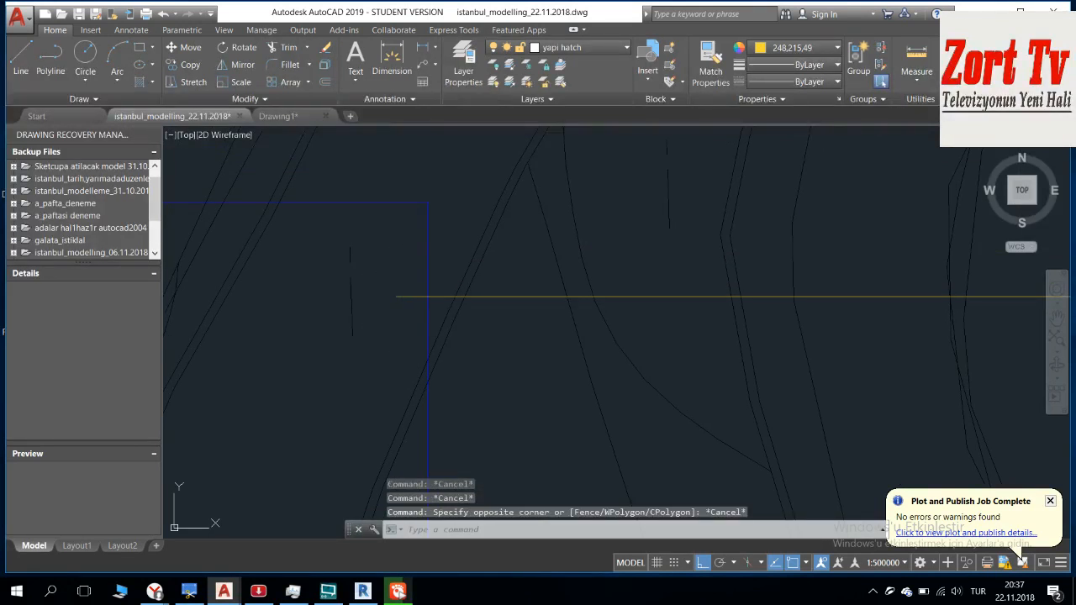
pyautogui.click(405, 273)
pyautogui.click(390, 331)
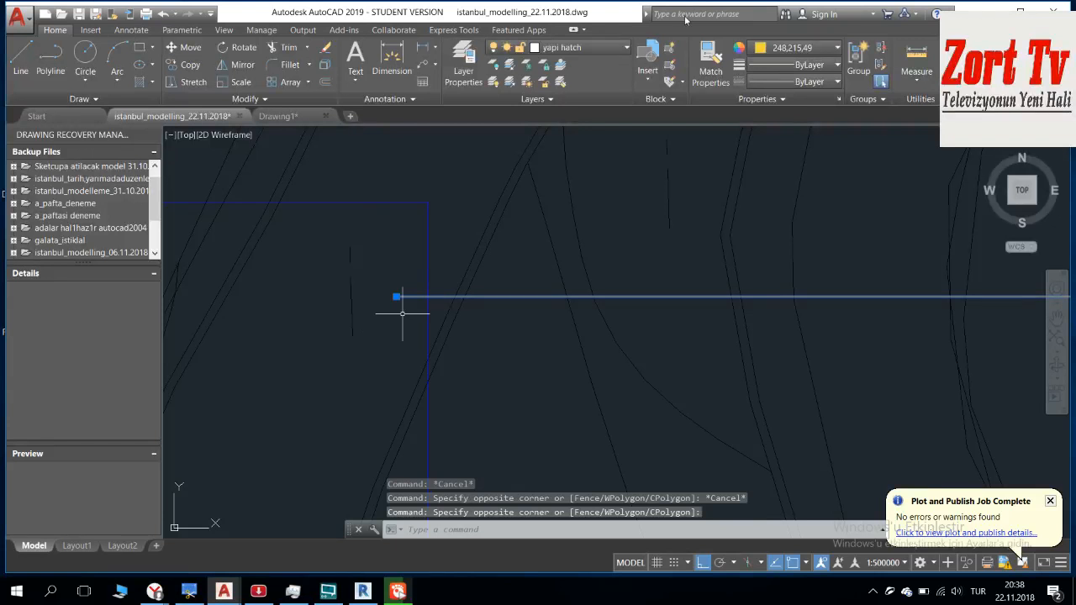
pyautogui.click(807, 53)
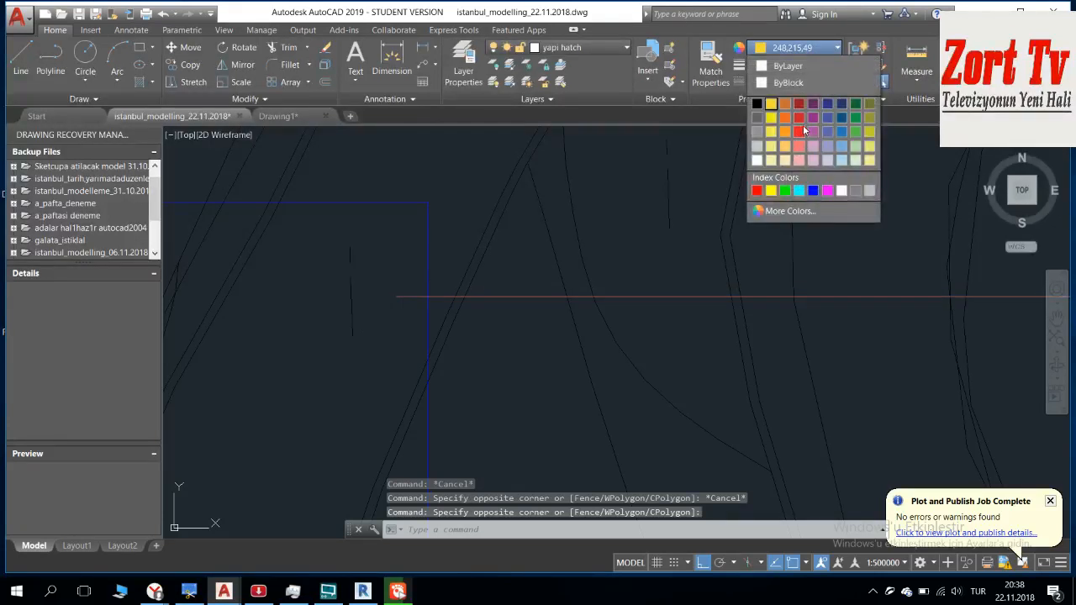
pyautogui.click(813, 190)
pyautogui.press('Escape')
pyautogui.press('Escape')
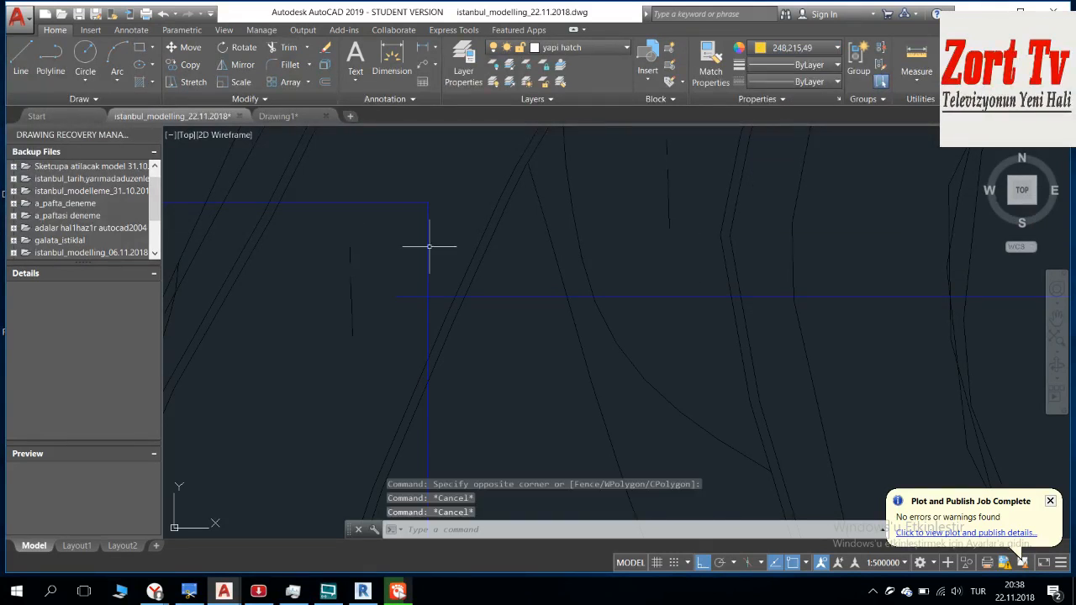
# Step: Shorten the vertical blue frame line by stretching its upper end straight down to the new horizontal line
pyautogui.click(428, 245)
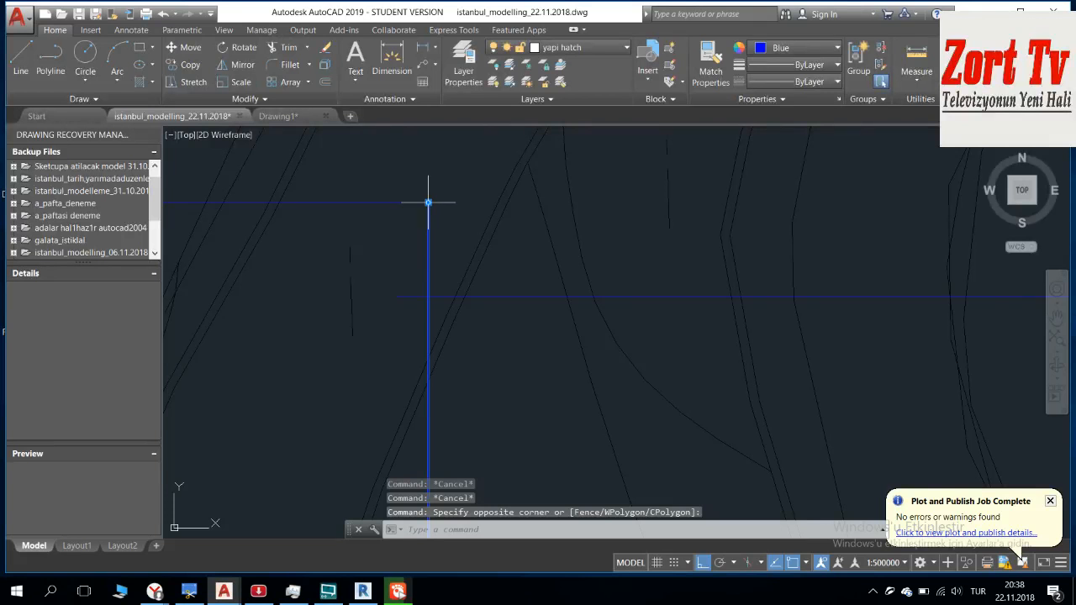
pyautogui.click(428, 204)
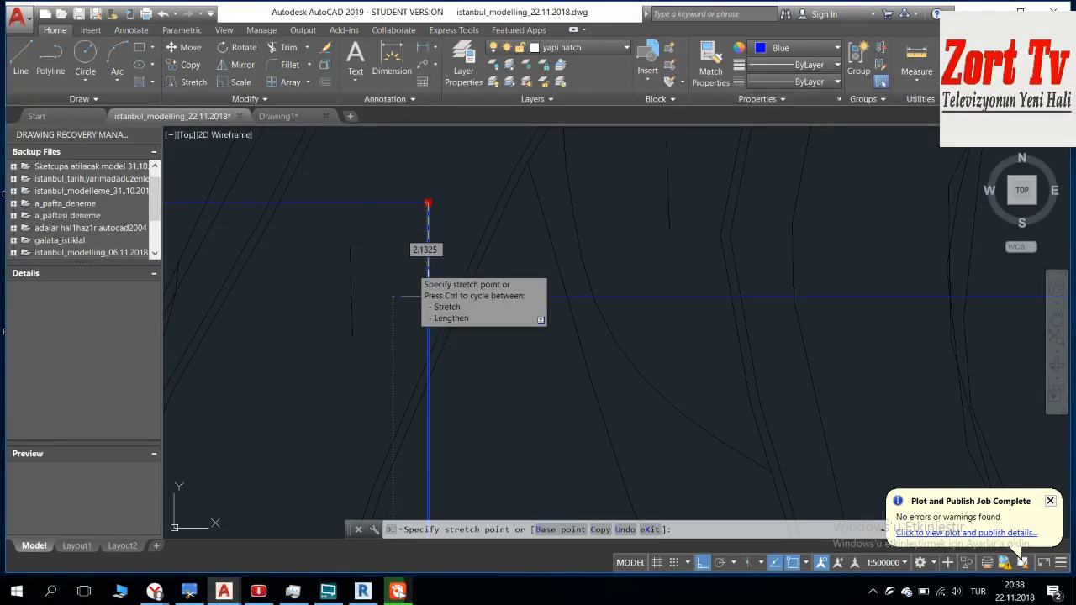
pyautogui.press('Escape')
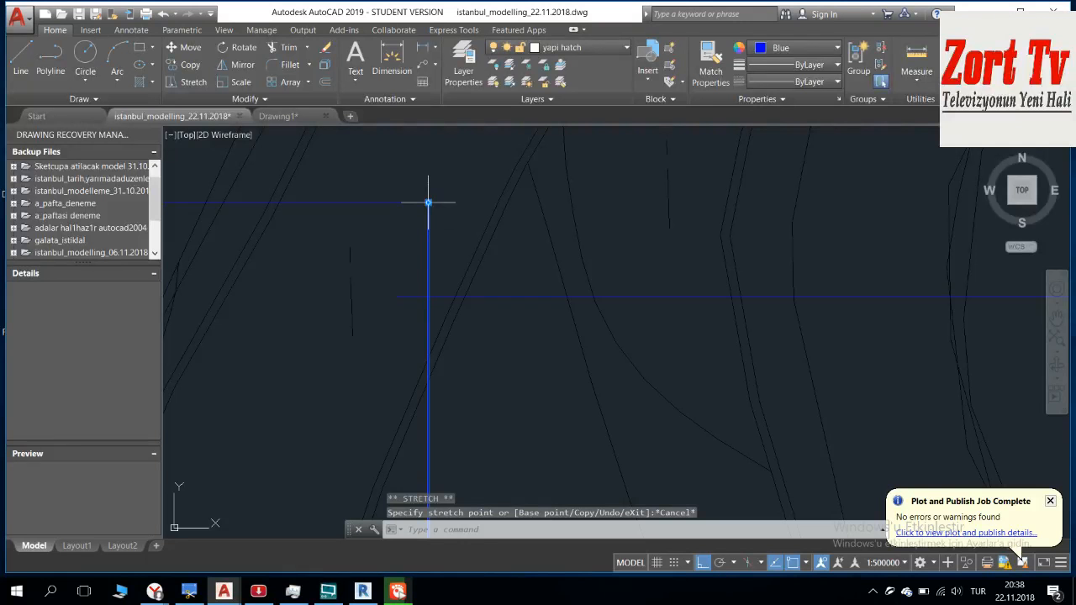
pyautogui.click(428, 203)
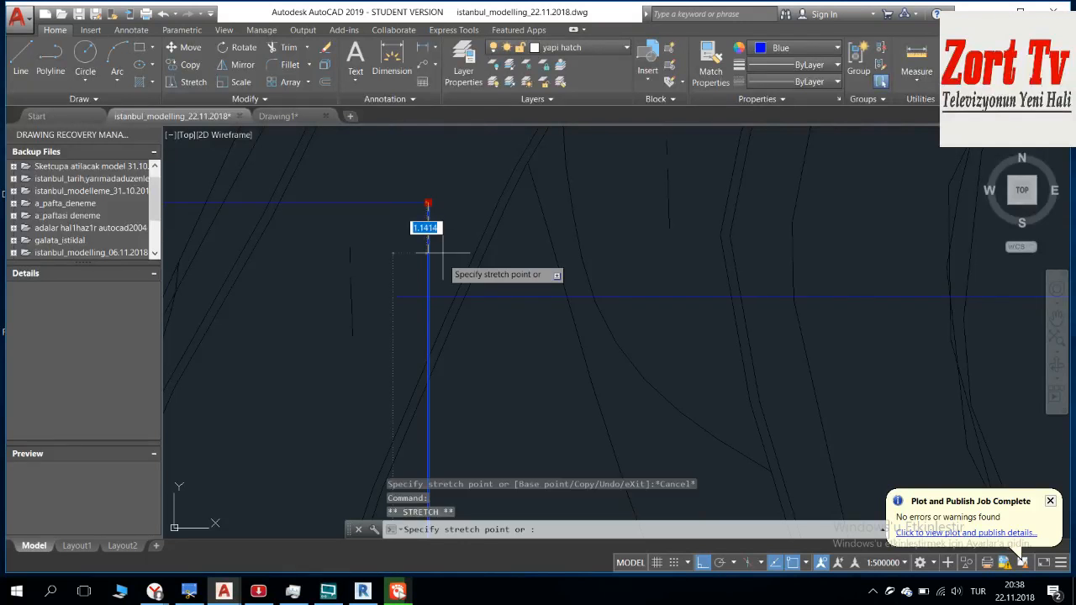
pyautogui.click(428, 295)
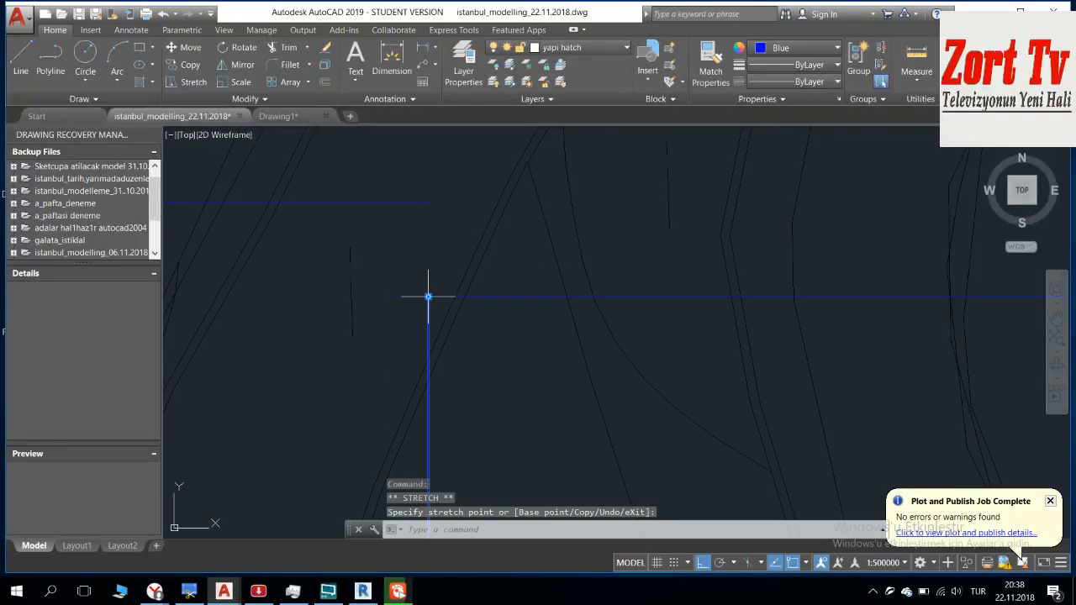
pyautogui.press('Escape')
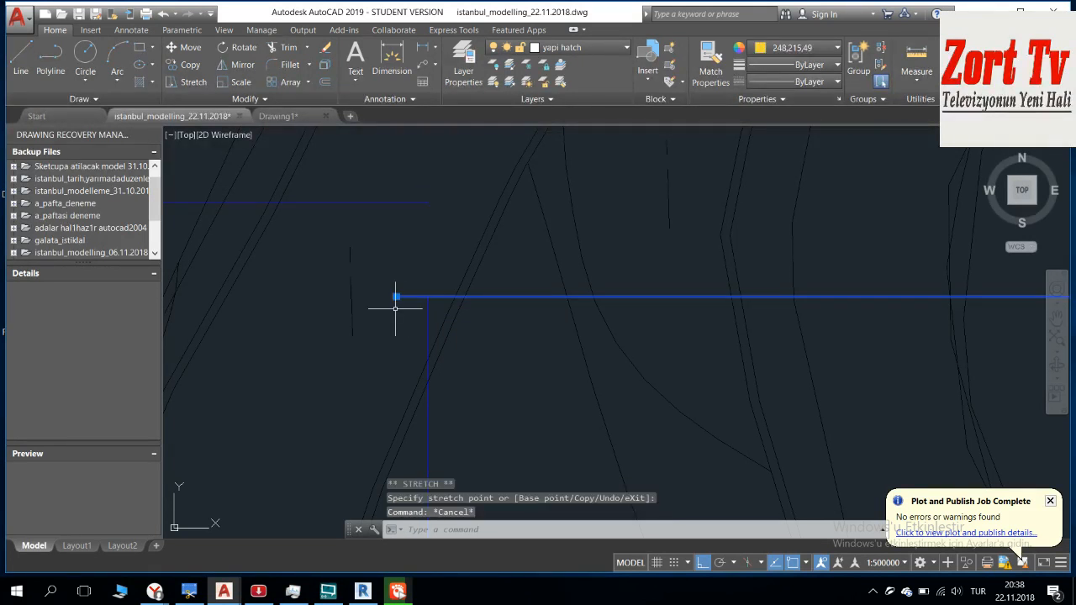
pyautogui.click(397, 297)
pyautogui.moveTo(397, 298)
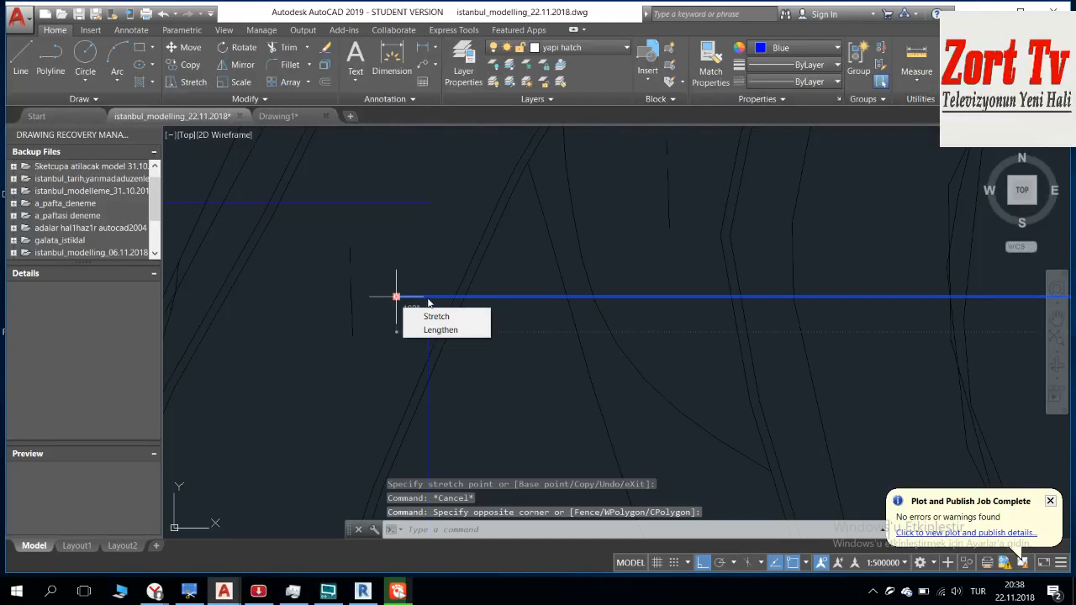
pyautogui.click(428, 313)
pyautogui.press('Escape')
pyautogui.scroll(2, 416, 305)
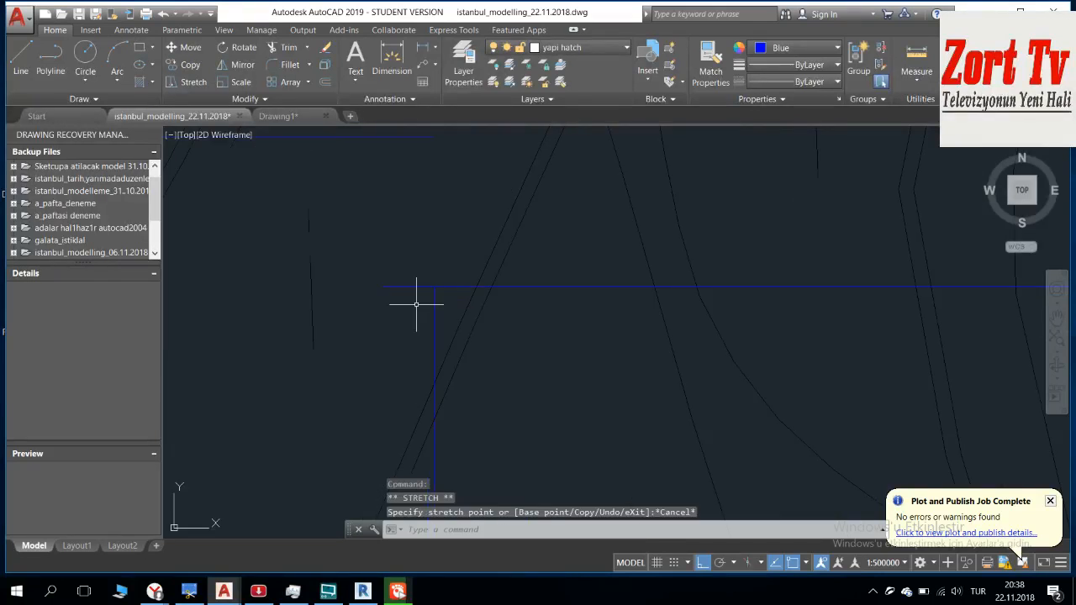
pyautogui.press('Escape')
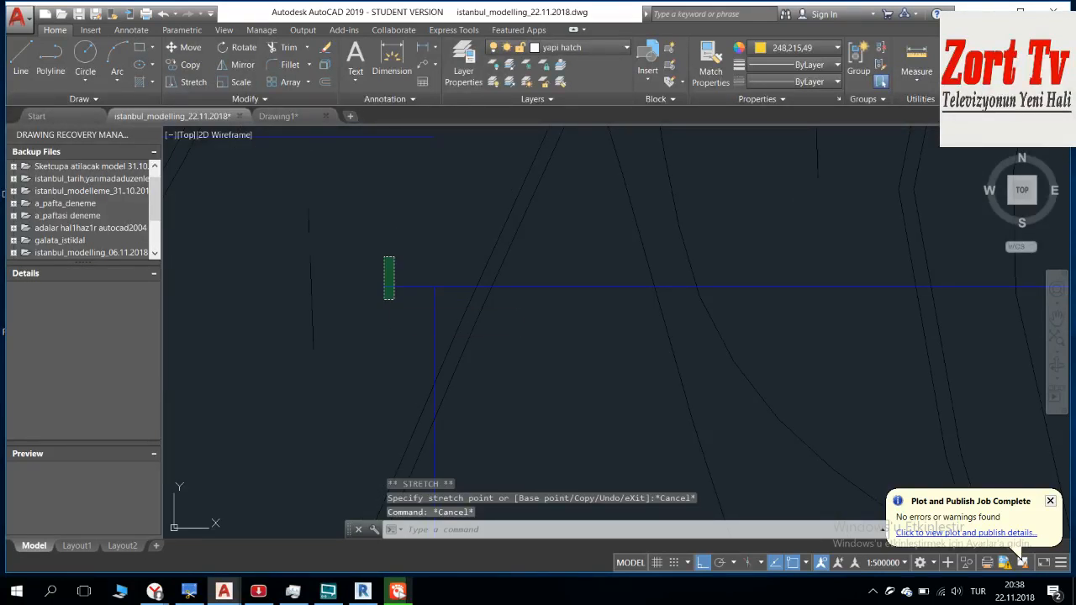
# Step: Stretch the west end of the new horizontal line back to the upper end of the vertical frame line to close the corner
pyautogui.click(385, 286)
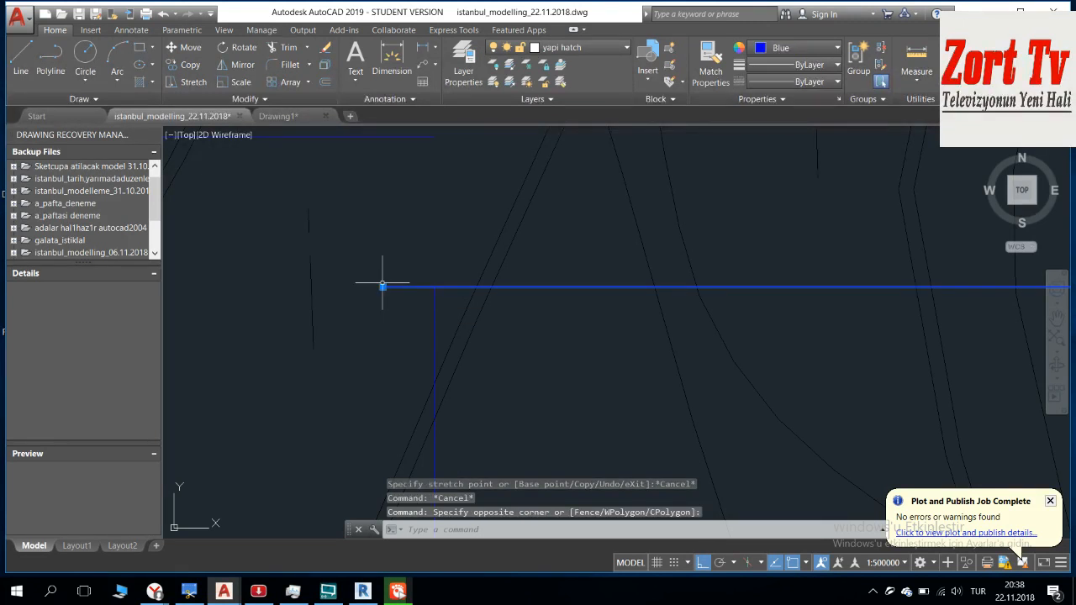
pyautogui.click(382, 286)
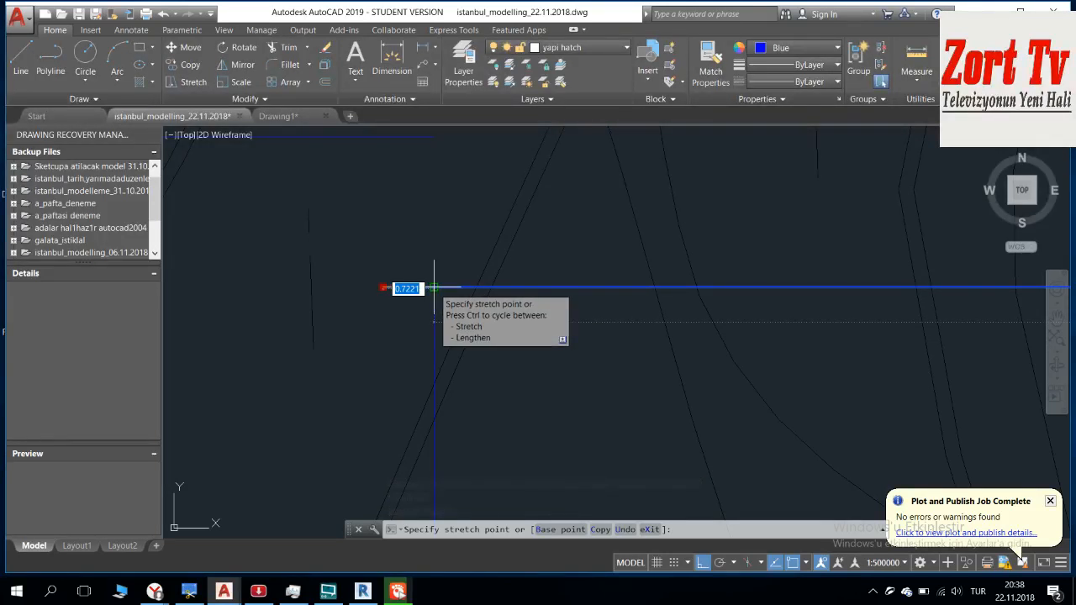
pyautogui.press('Escape')
pyautogui.press('Escape')
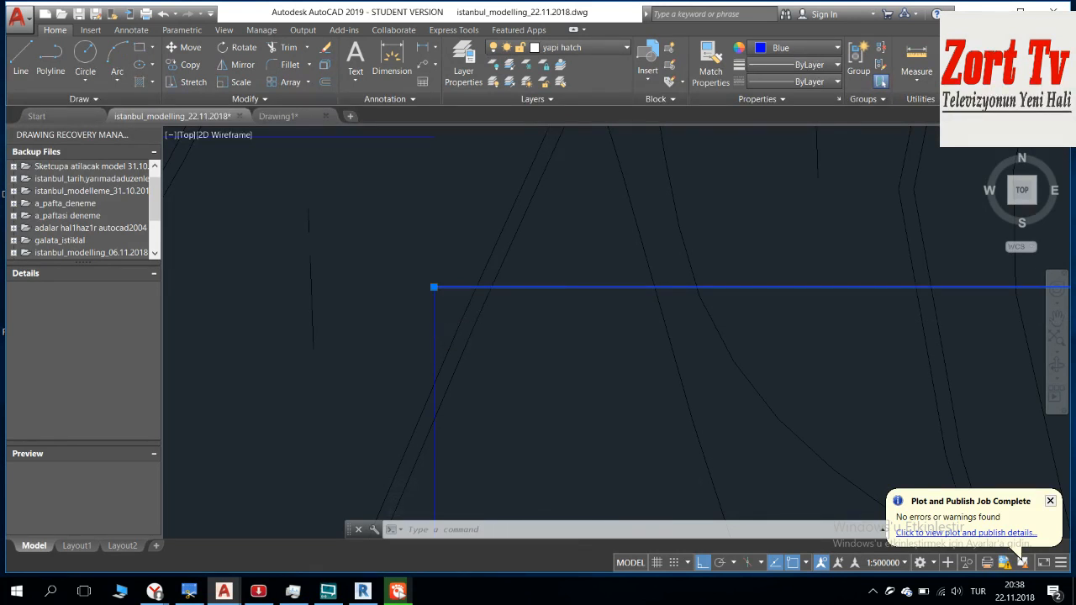
# Step: Erase the old horizontal blue frame line that runs west from just above the corrected corner near the 39 74 spot height
pyautogui.moveTo(427, 277); pyautogui.dragTo(602, 275, button='middle')
pyautogui.scroll(-2, 601, 273)
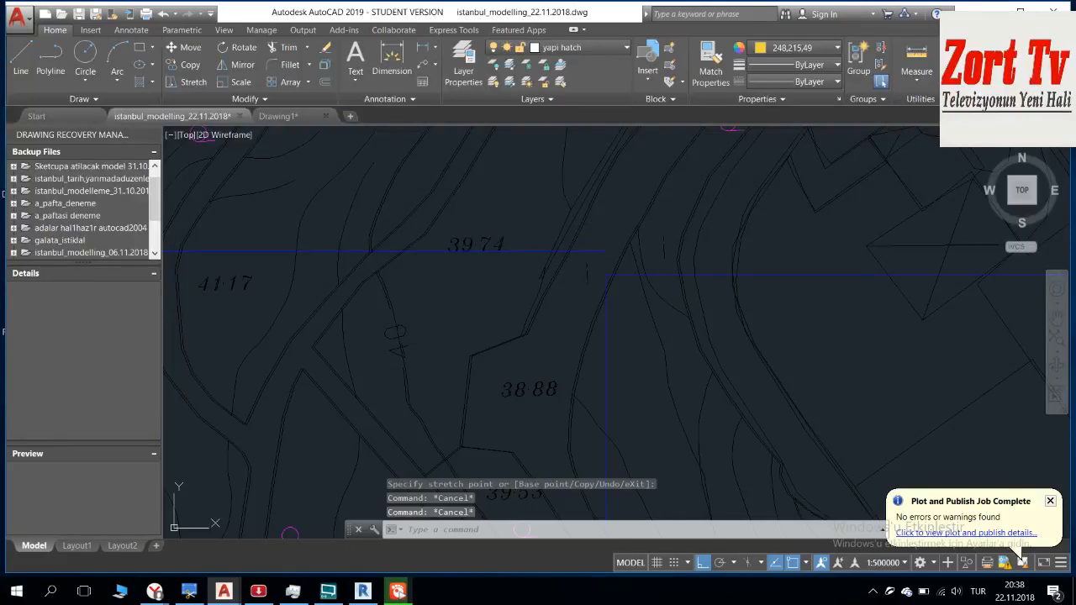
pyautogui.scroll(-5, 596, 259)
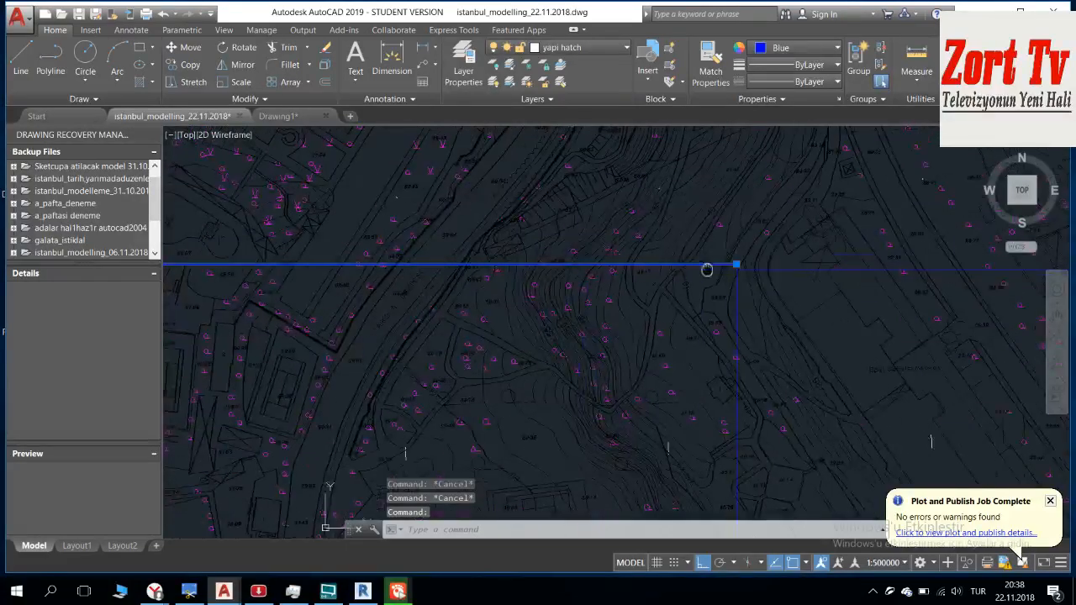
pyautogui.moveTo(707, 270); pyautogui.dragTo(662, 267, button='middle')
pyautogui.scroll(-4, 662, 267)
pyautogui.moveTo(460, 281); pyautogui.dragTo(728, 268, button='middle')
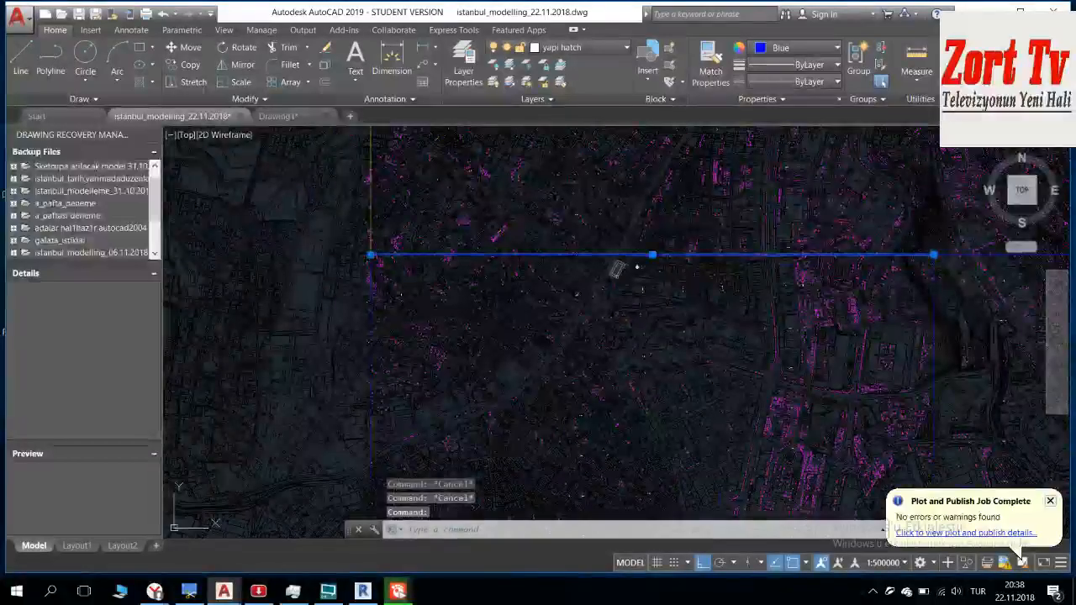
pyautogui.press('Delete')
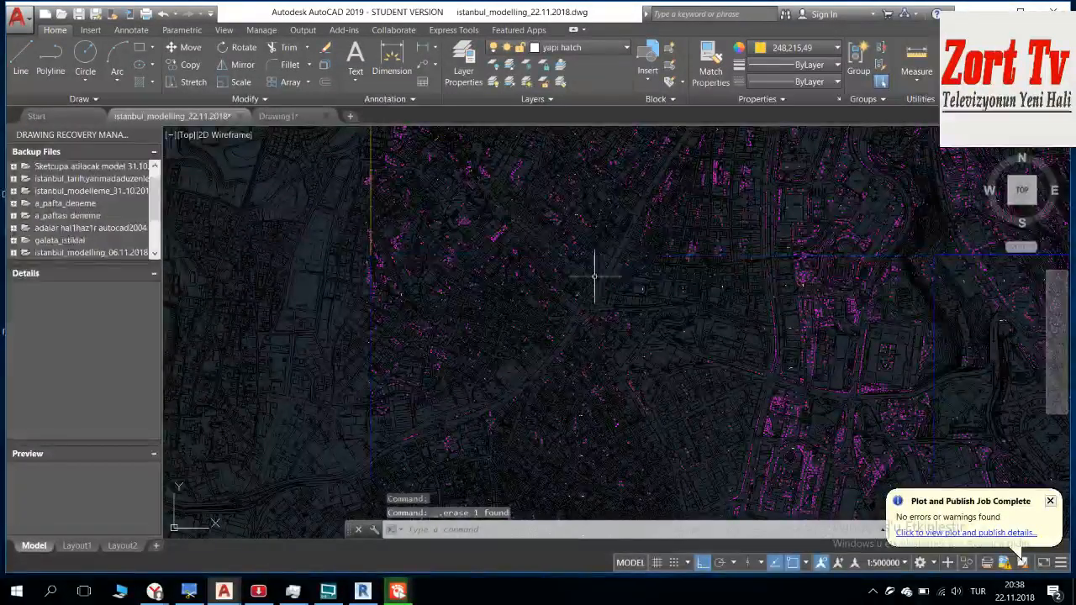
# Step: Inspect the corrected blue frame corner near the 38 88 spot height and check the broadcast status in the streaming program
pyautogui.scroll(3, 637, 276)
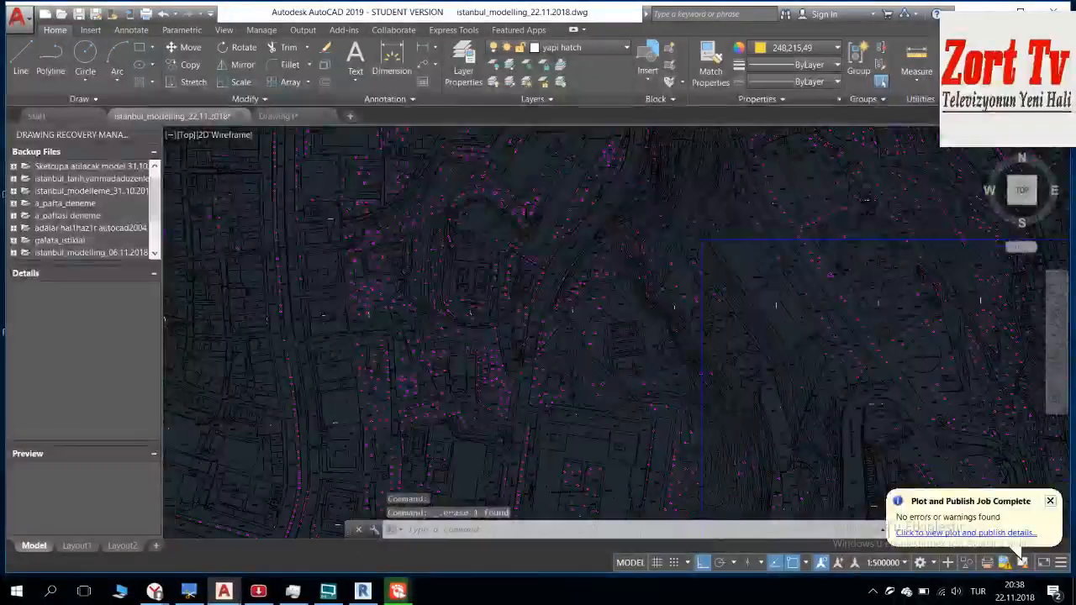
pyautogui.scroll(5, 711, 232)
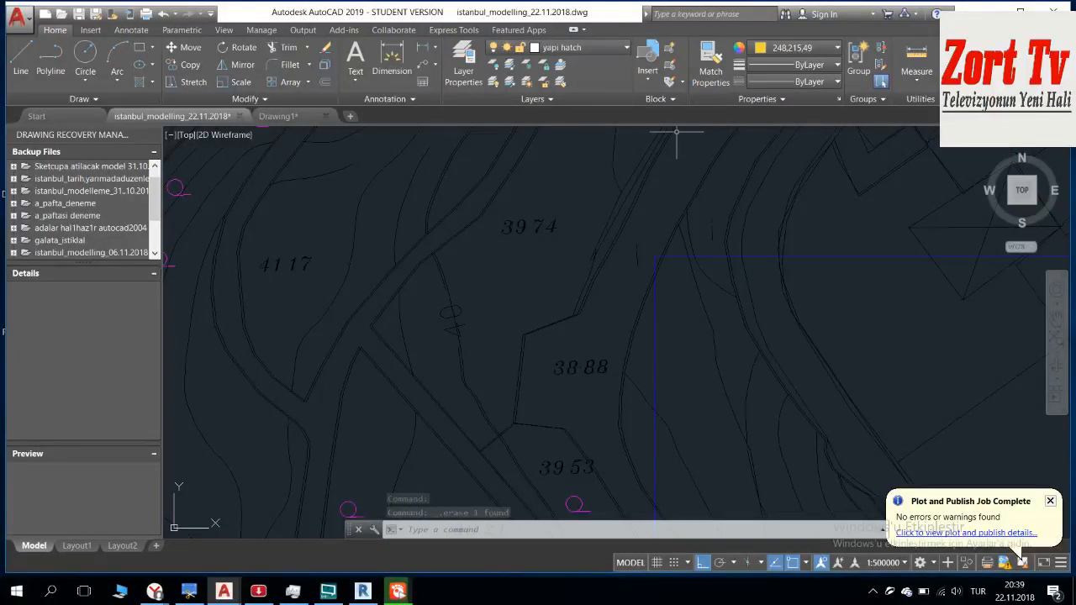
pyautogui.click(340, 594)
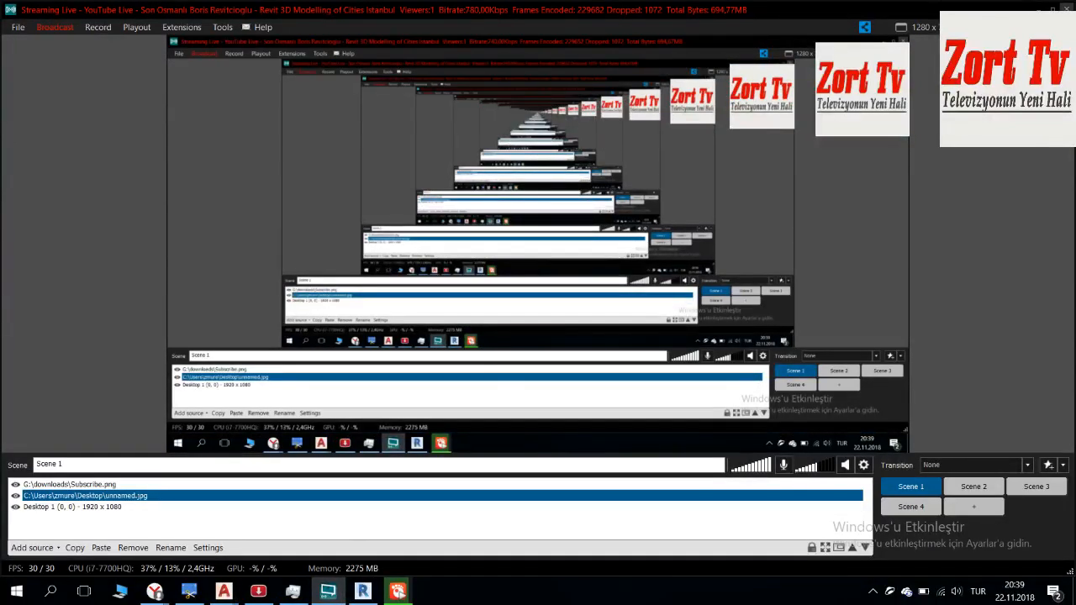
pyautogui.click(334, 593)
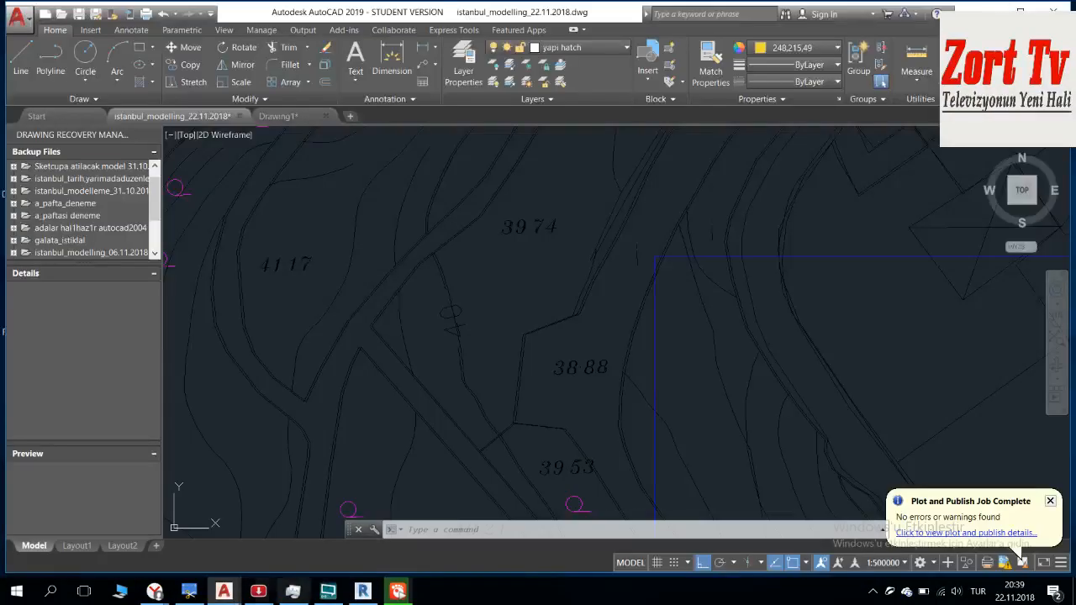
# Step: Switch to Yandex Browser and open the signed-in account's own channel on YouTube
pyautogui.moveTo(155, 591)
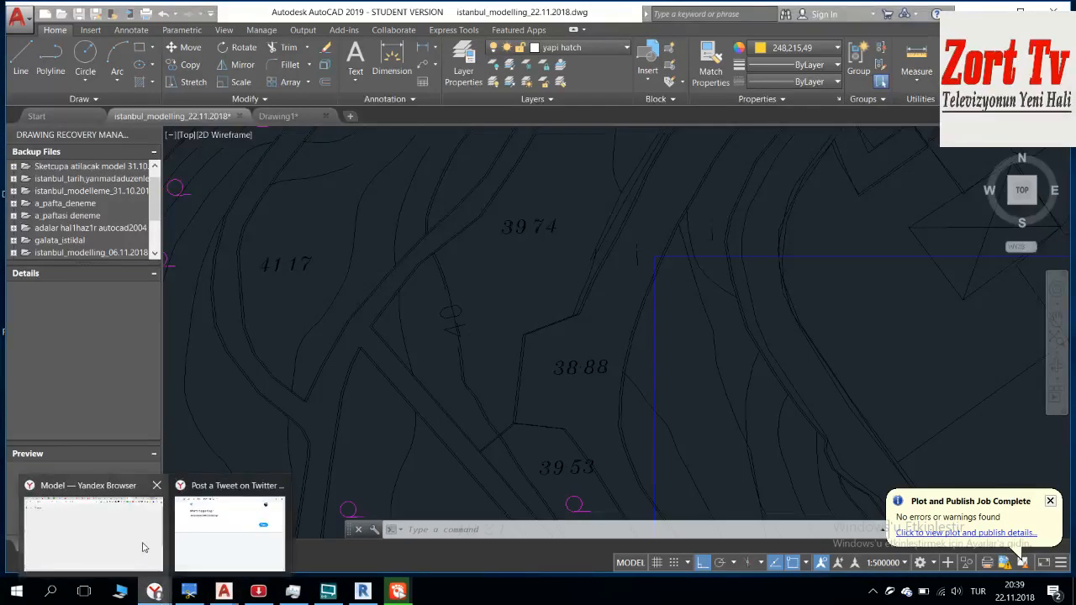
pyautogui.click(145, 547)
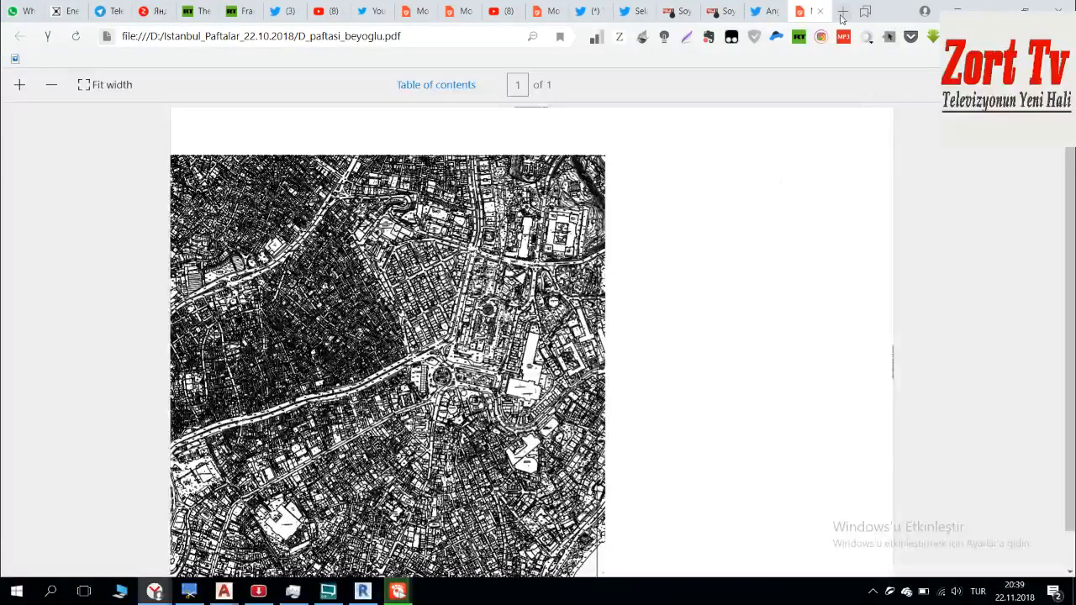
pyautogui.click(924, 11)
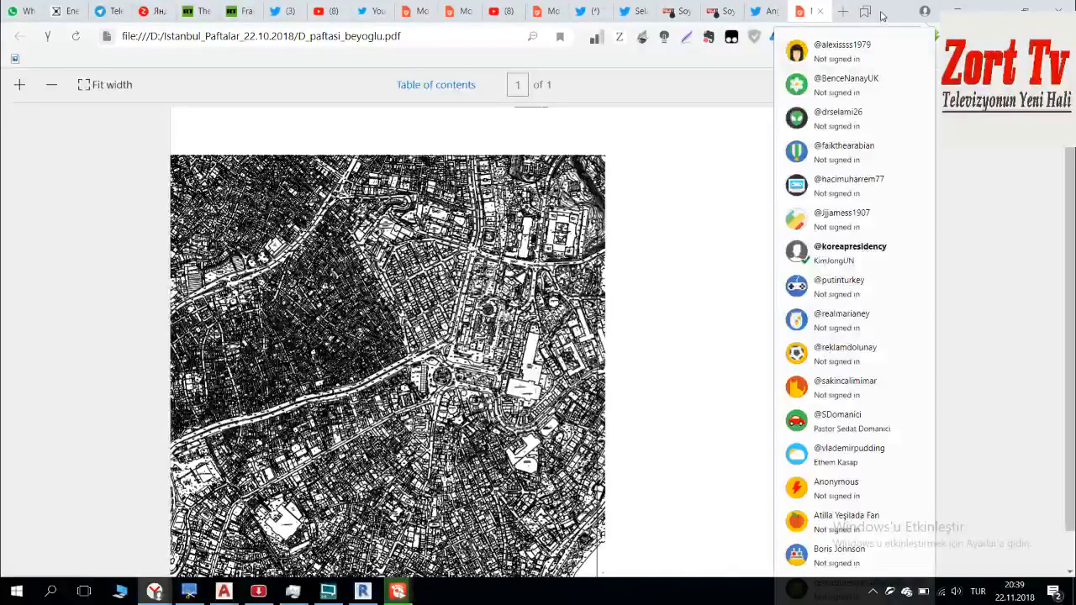
pyautogui.click(508, 12)
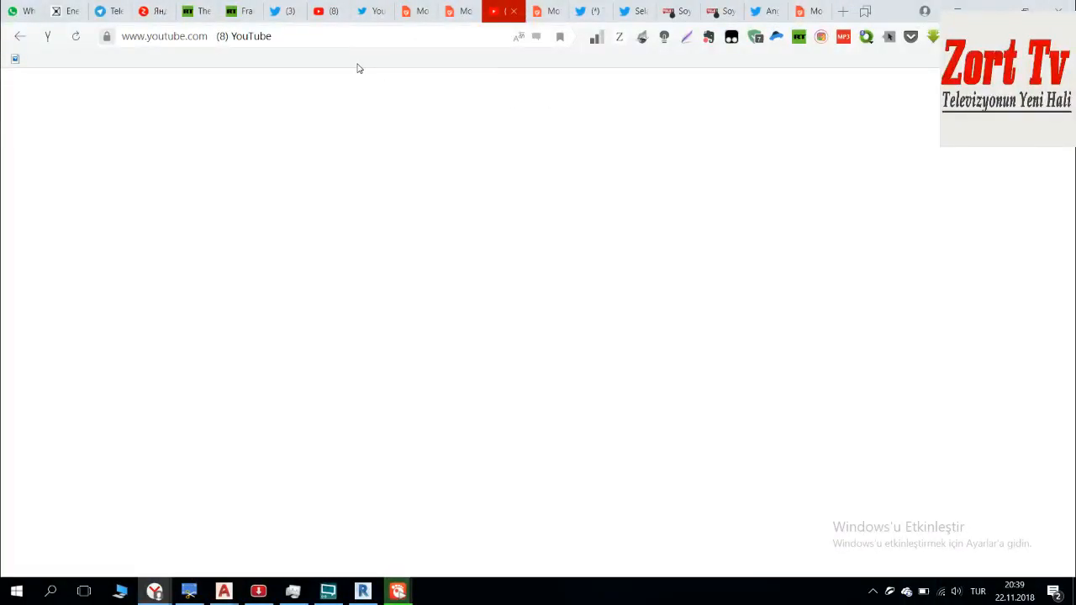
pyautogui.click(1046, 87)
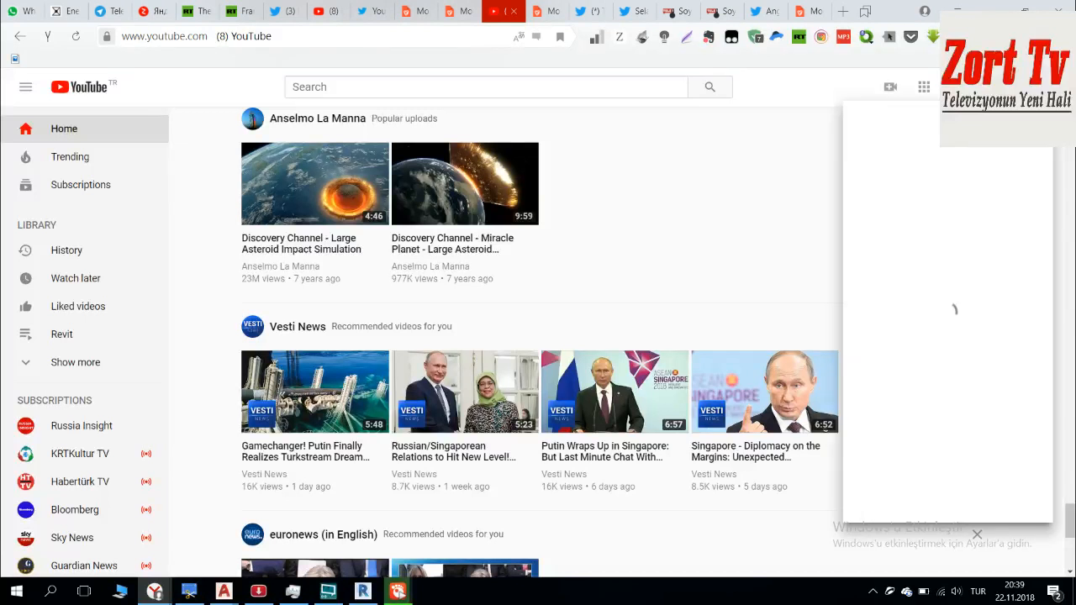
pyautogui.click(913, 178)
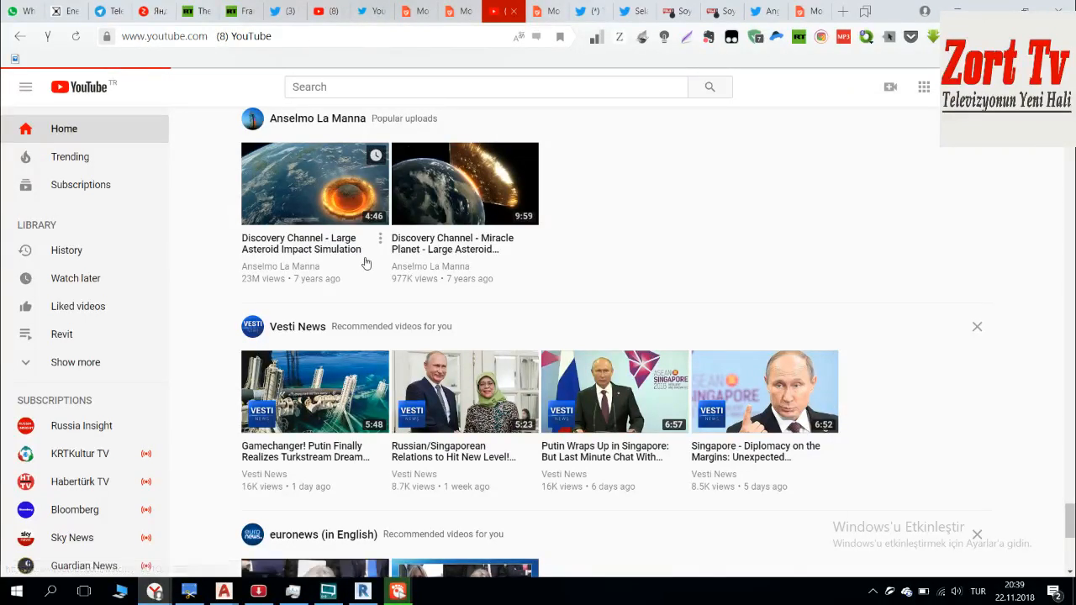
# Step: Check the live stream page Revit 3D Modelling of Cities Istanbul, close it and switch to the streaming program
pyautogui.click(509, 378)
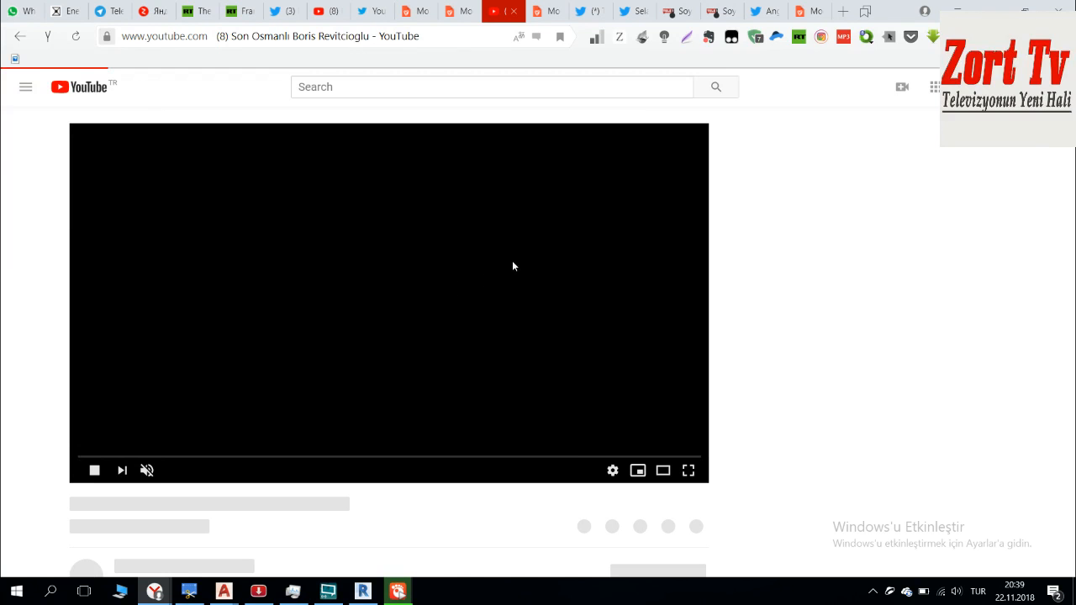
pyautogui.scroll(-2, 516, 261)
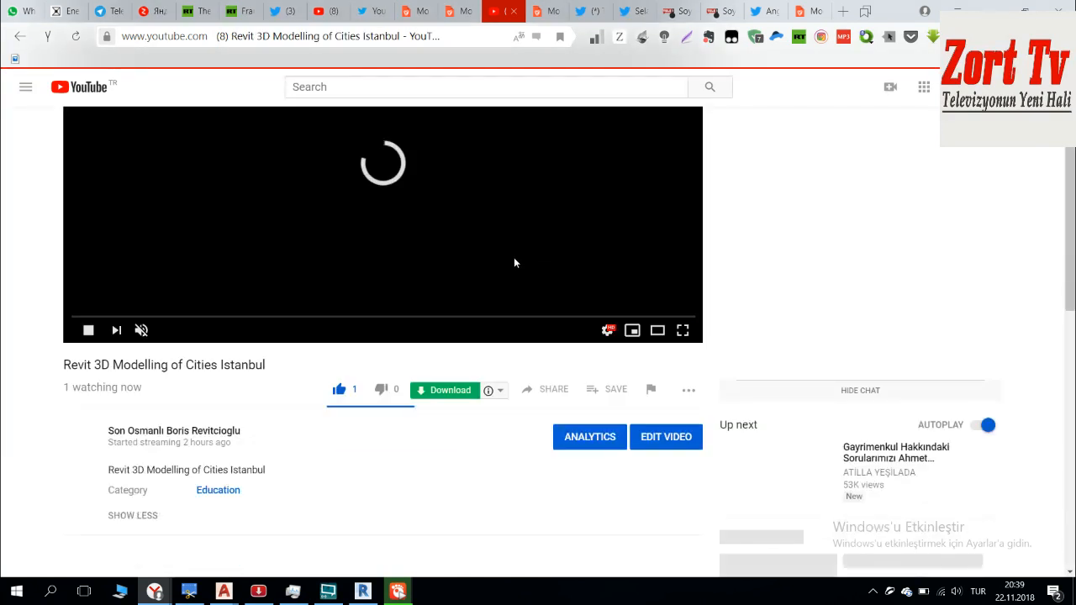
pyautogui.scroll(2, 622, 278)
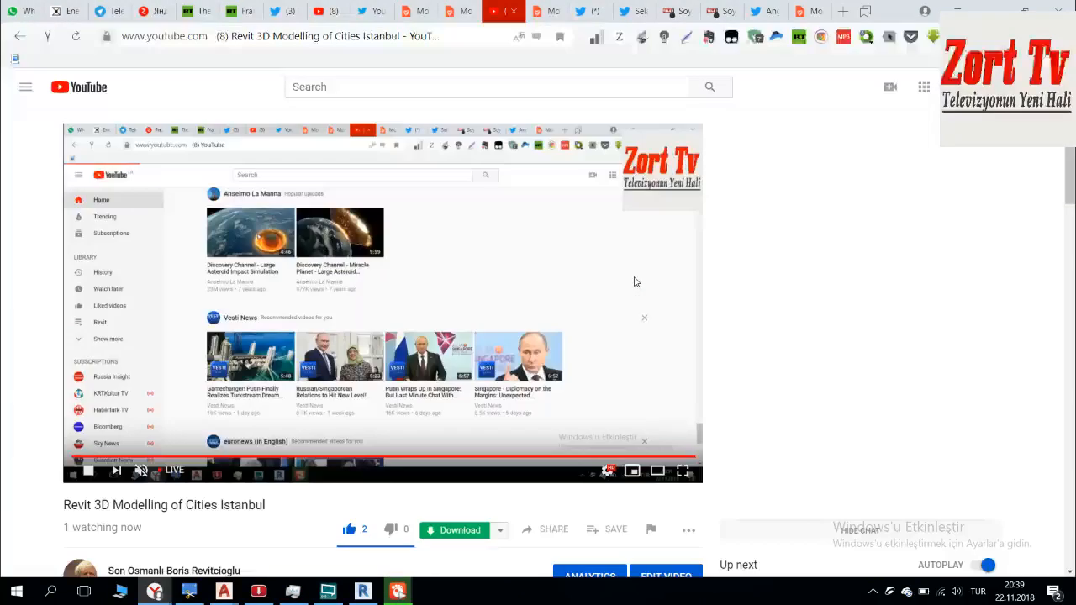
pyautogui.click(514, 12)
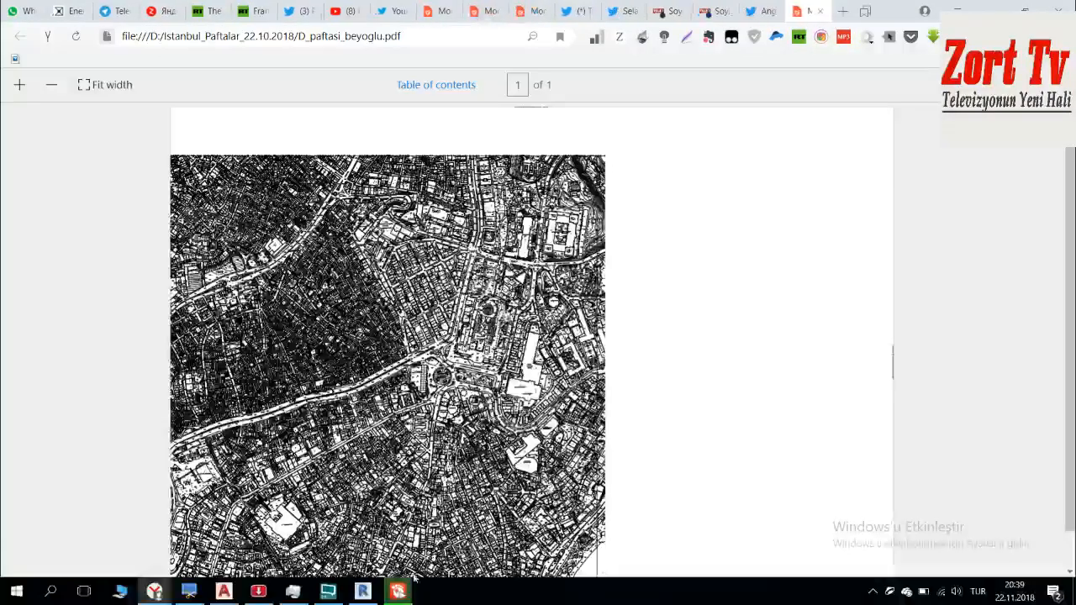
pyautogui.click(338, 595)
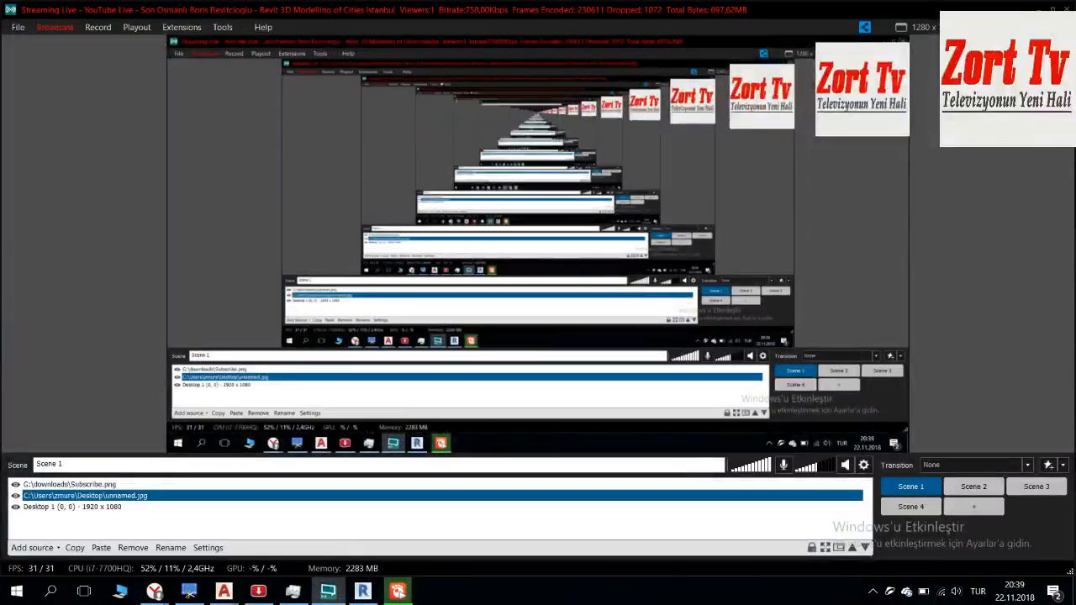